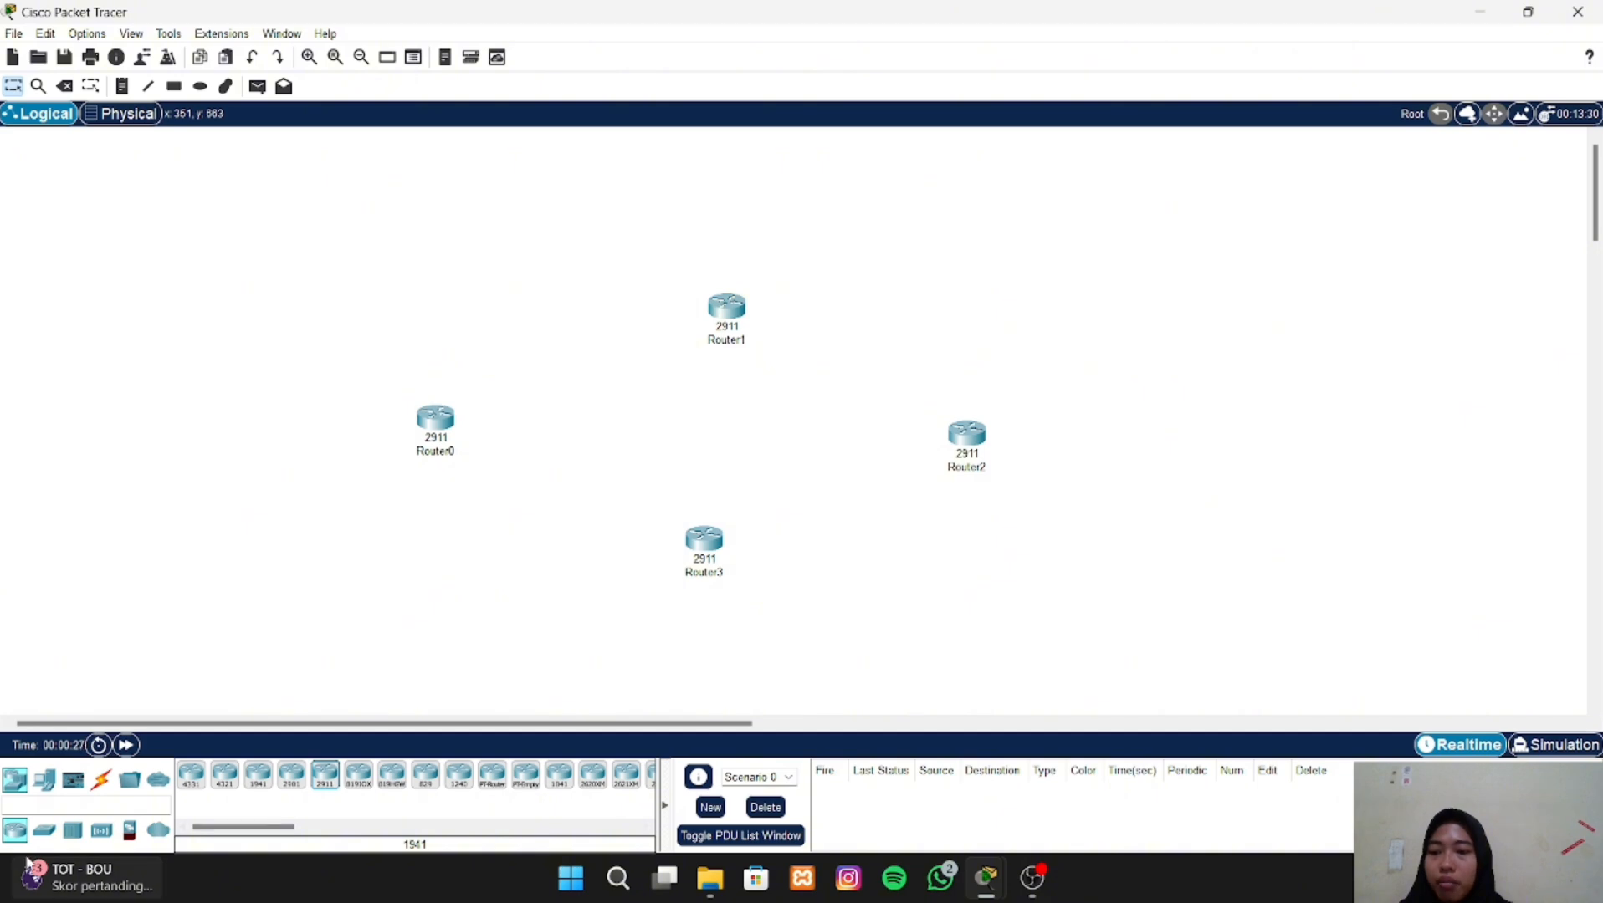
# - Place a Switch-PT to the left of Router0 and two Laptop-PT devices to the left of that switch
pyautogui.click(44, 830)
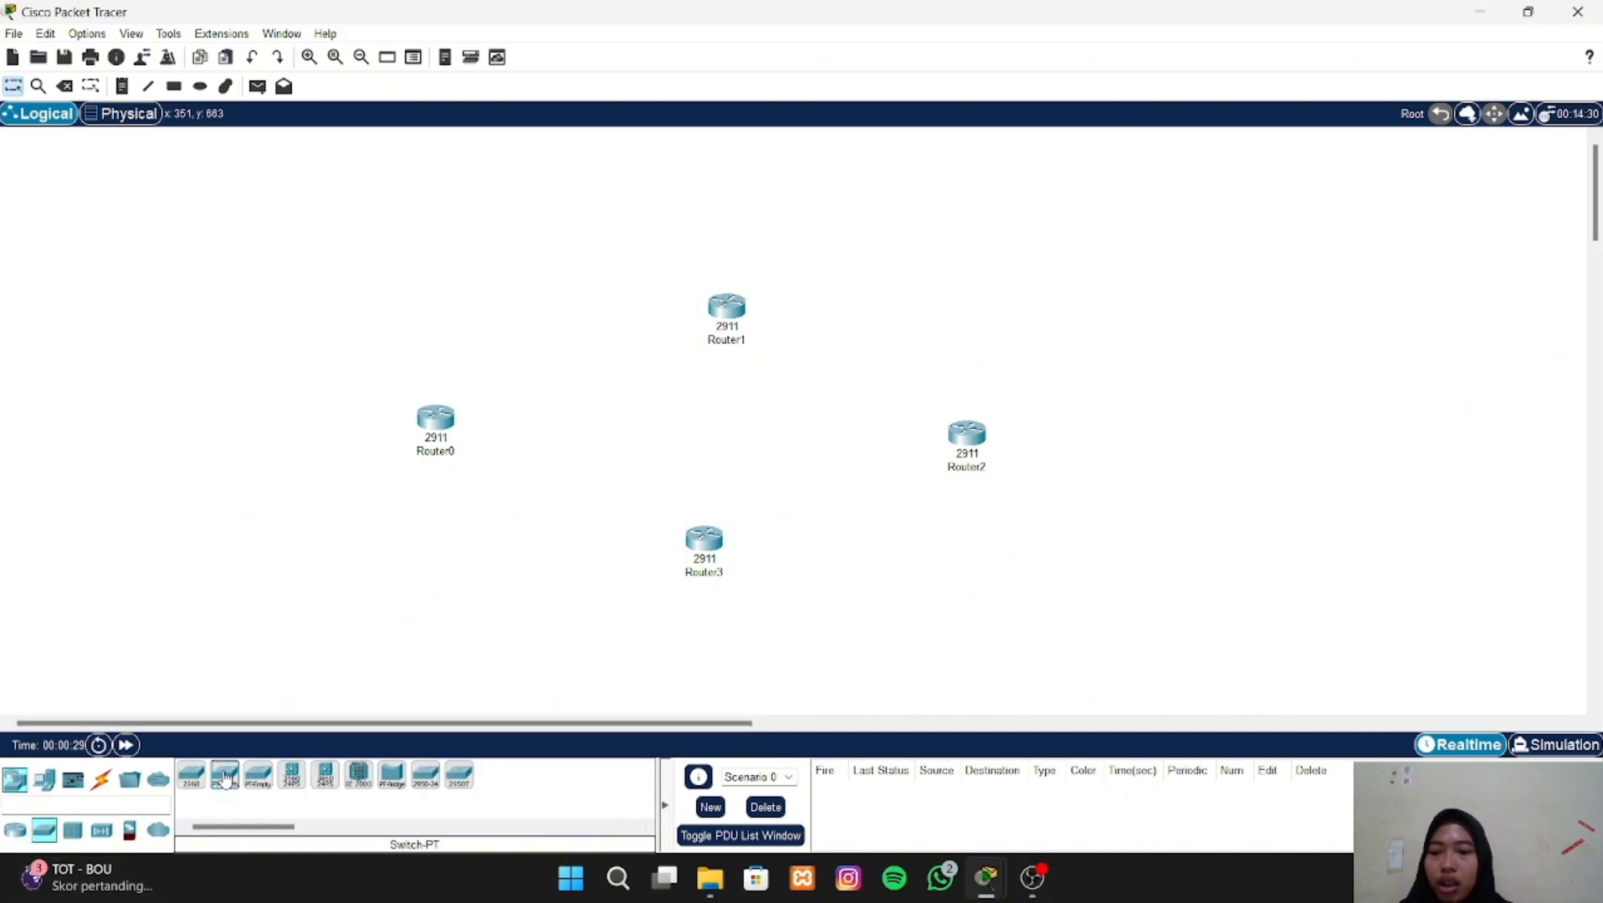
pyautogui.moveTo(226, 780); pyautogui.dragTo(306, 431)
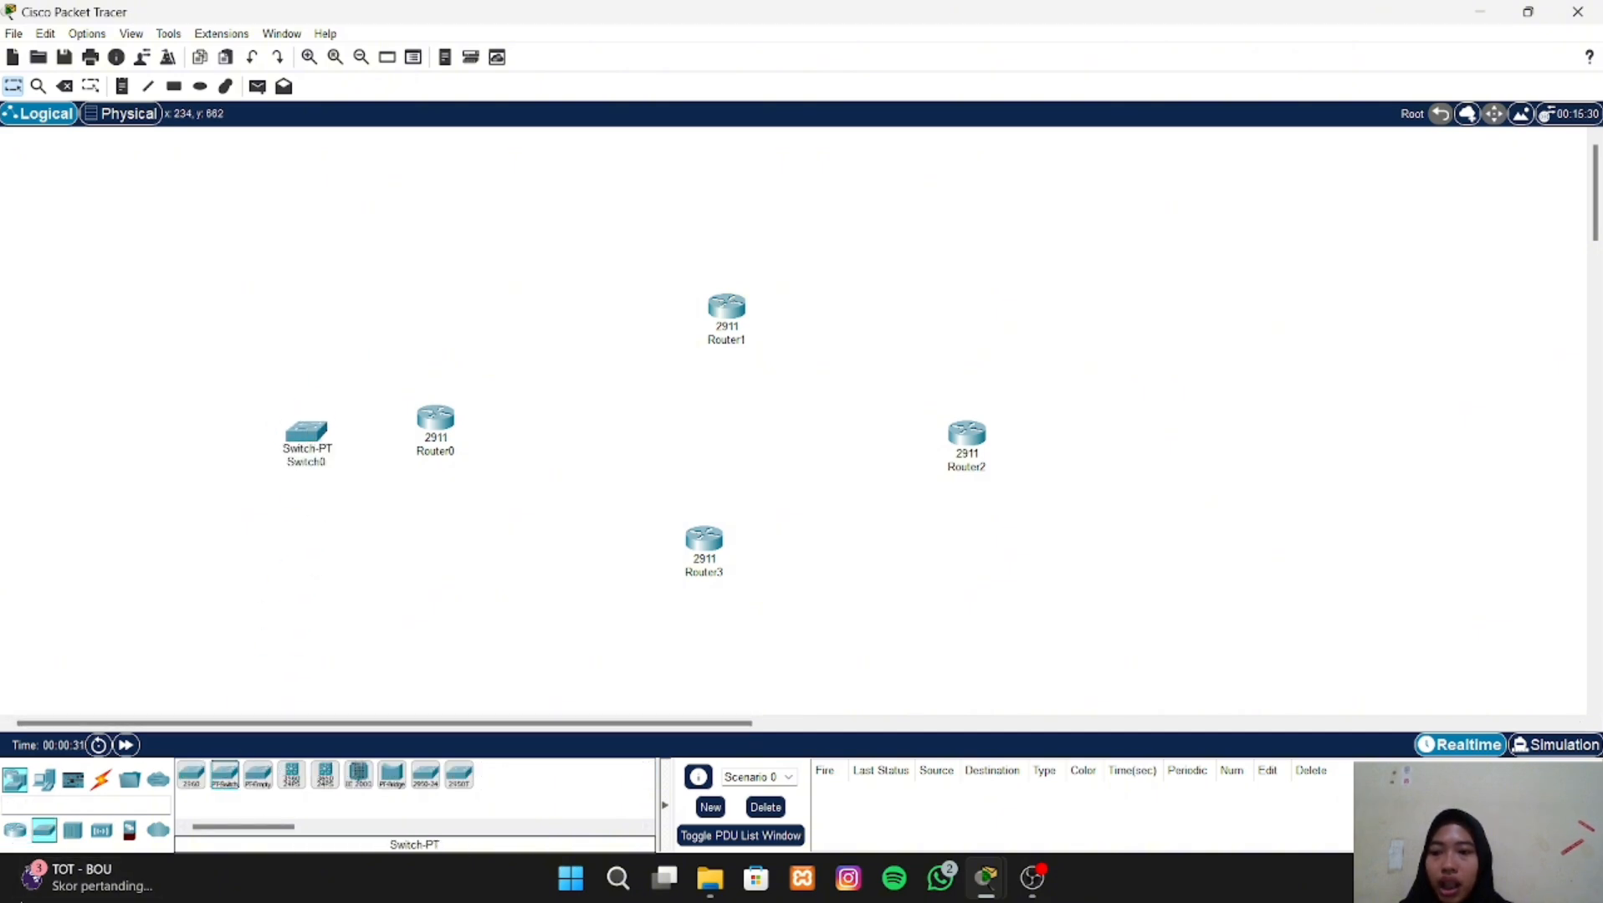
pyautogui.click(15, 779)
pyautogui.moveTo(224, 775); pyautogui.dragTo(174, 387)
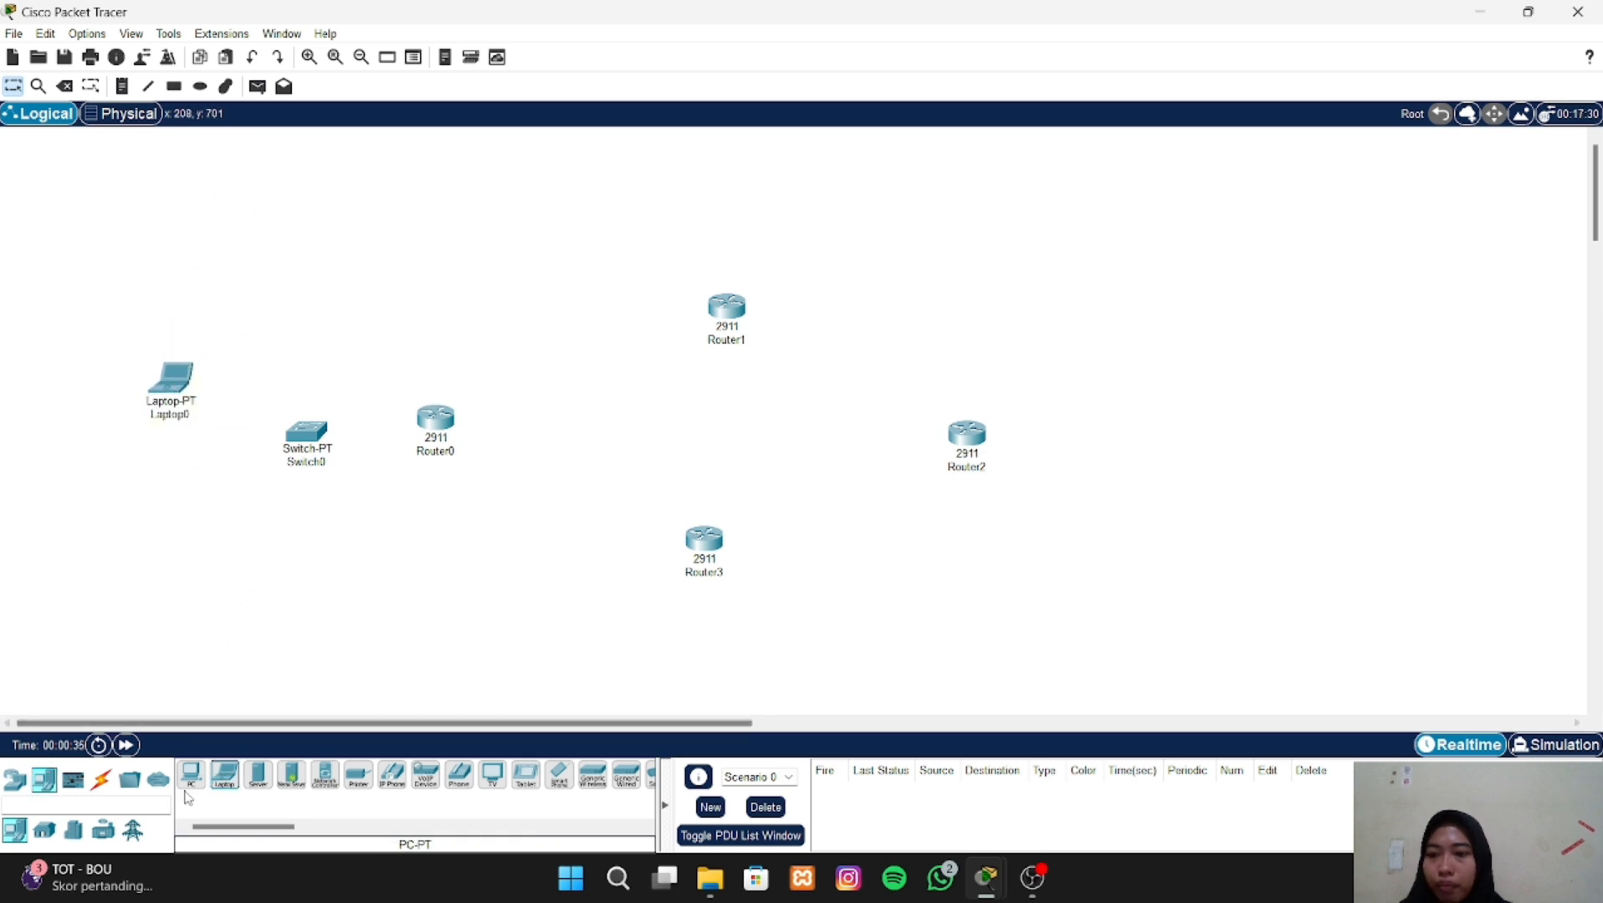
pyautogui.moveTo(222, 793); pyautogui.dragTo(164, 534)
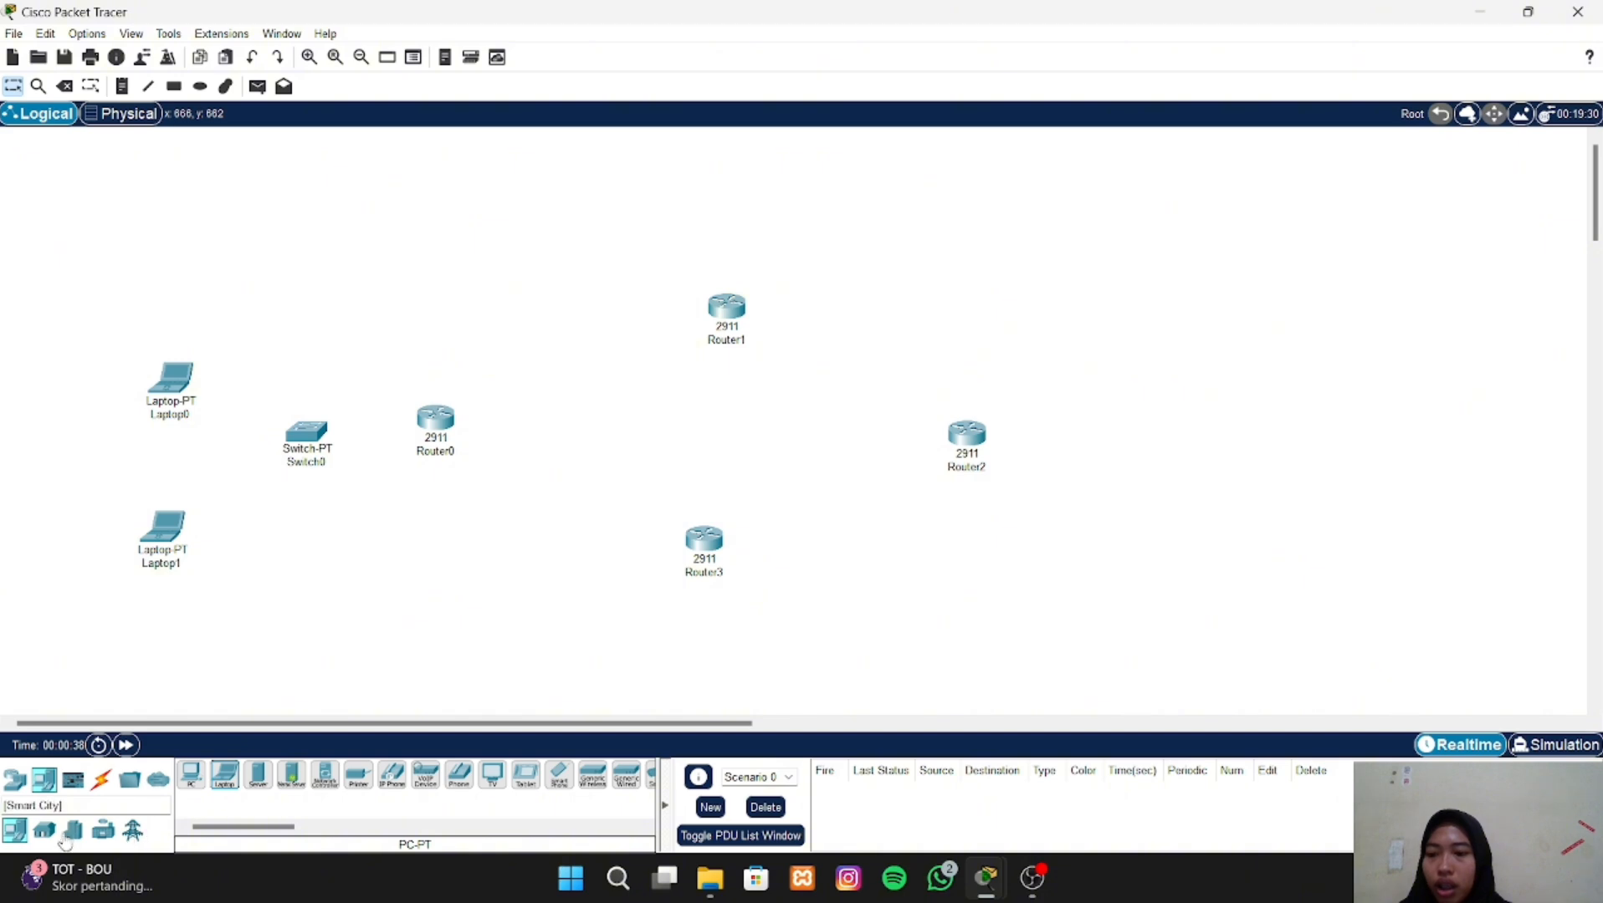
# - Place a Laptop-PT to the right of Router2
pyautogui.click(14, 780)
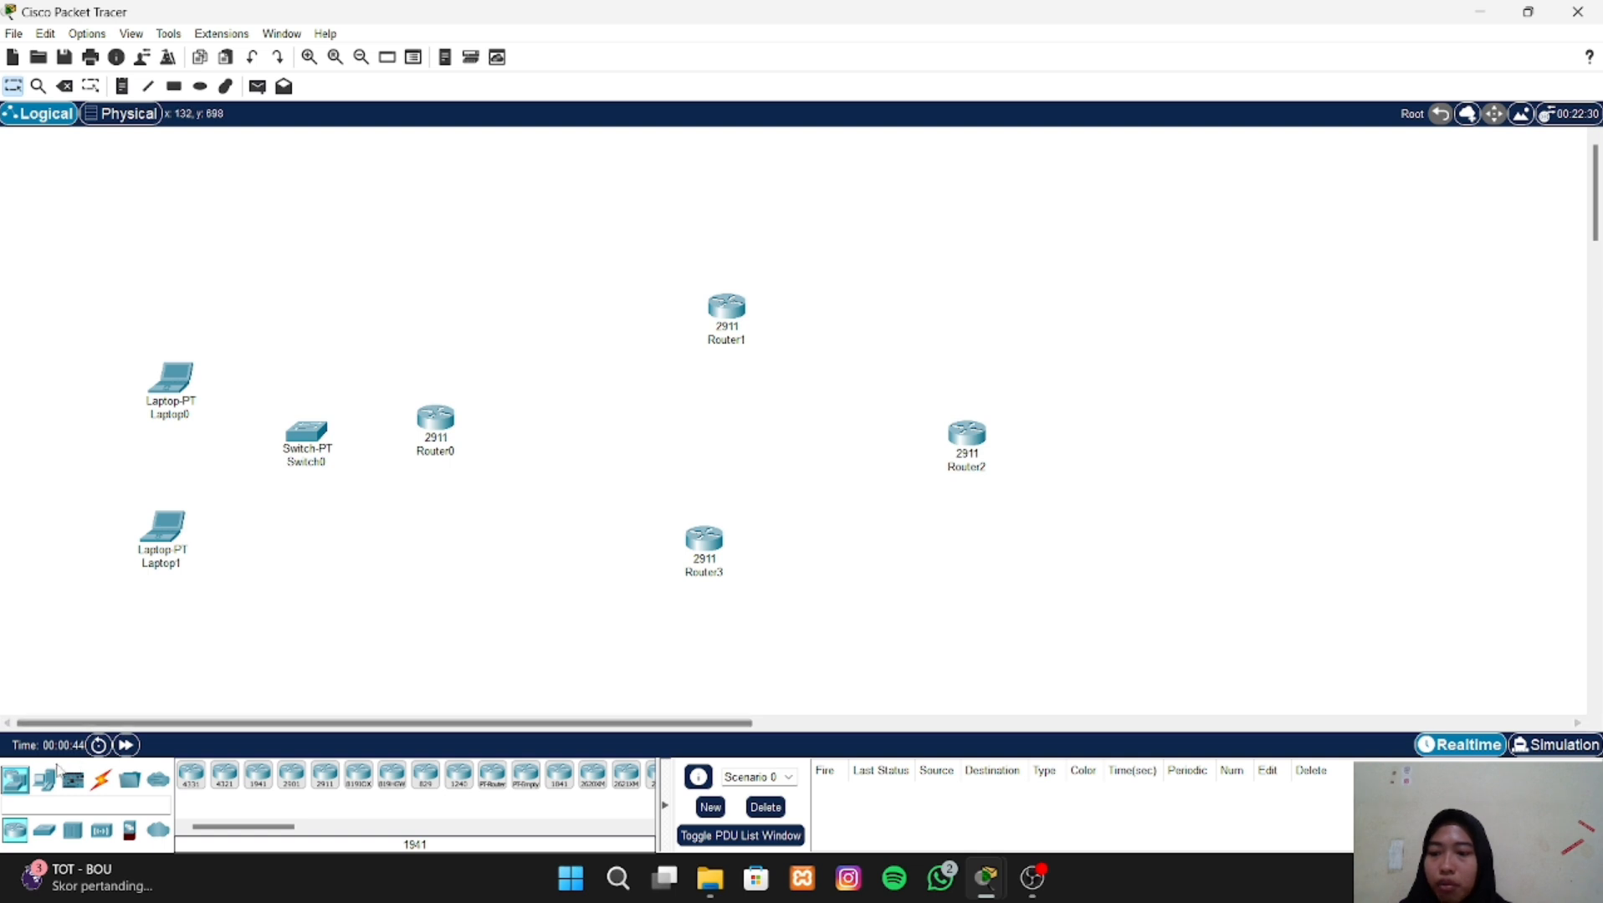
pyautogui.click(48, 785)
pyautogui.click(225, 776)
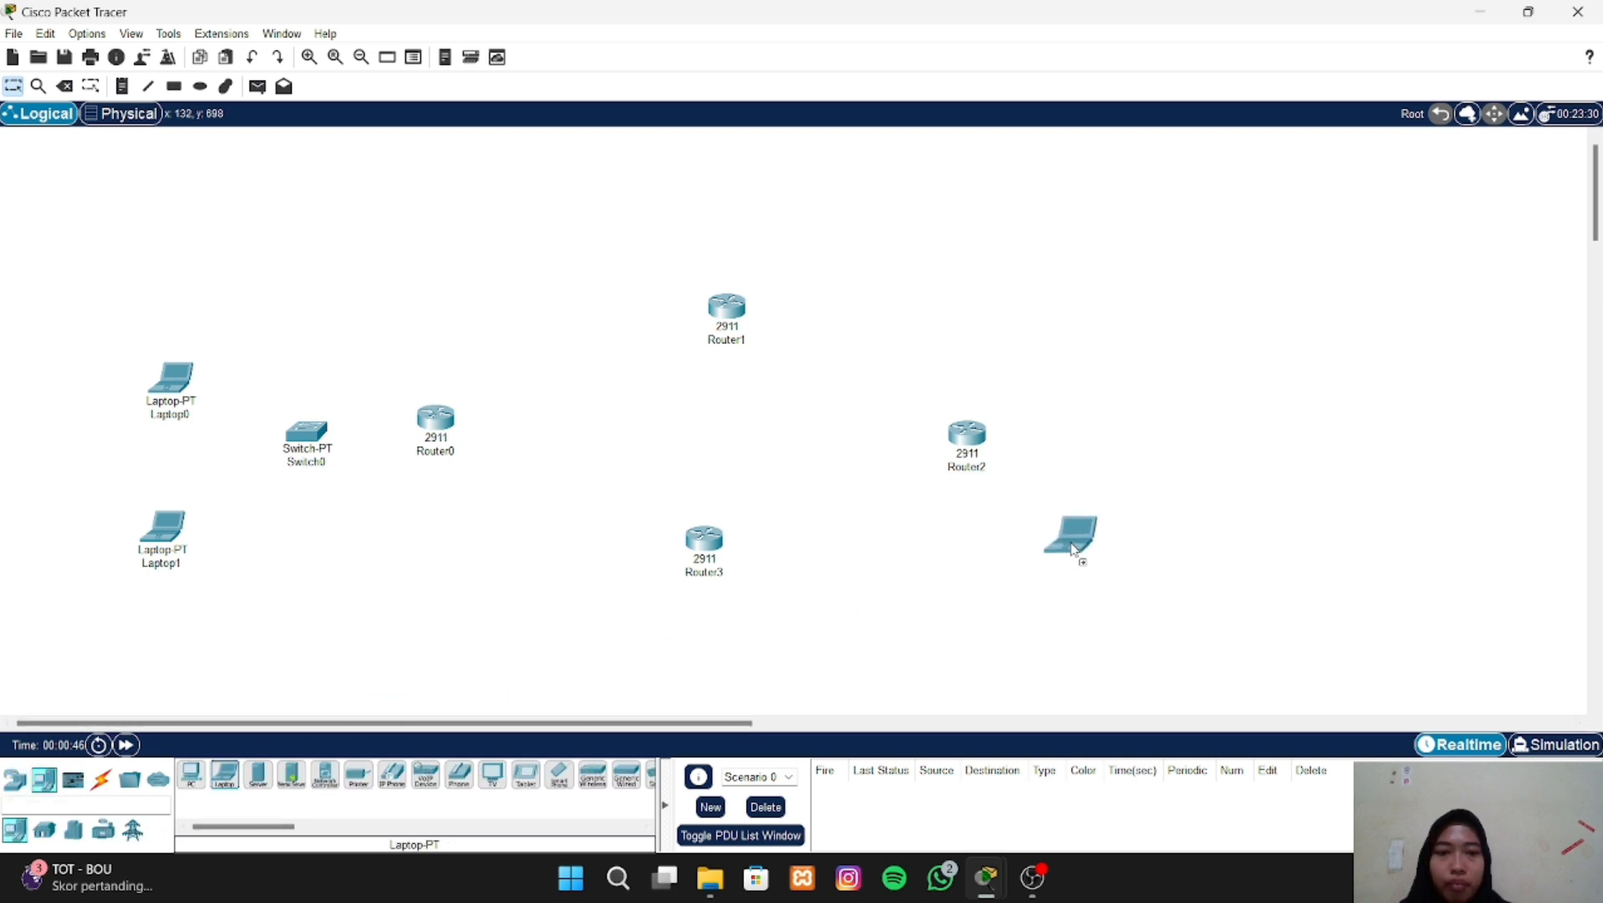
pyautogui.click(1215, 458)
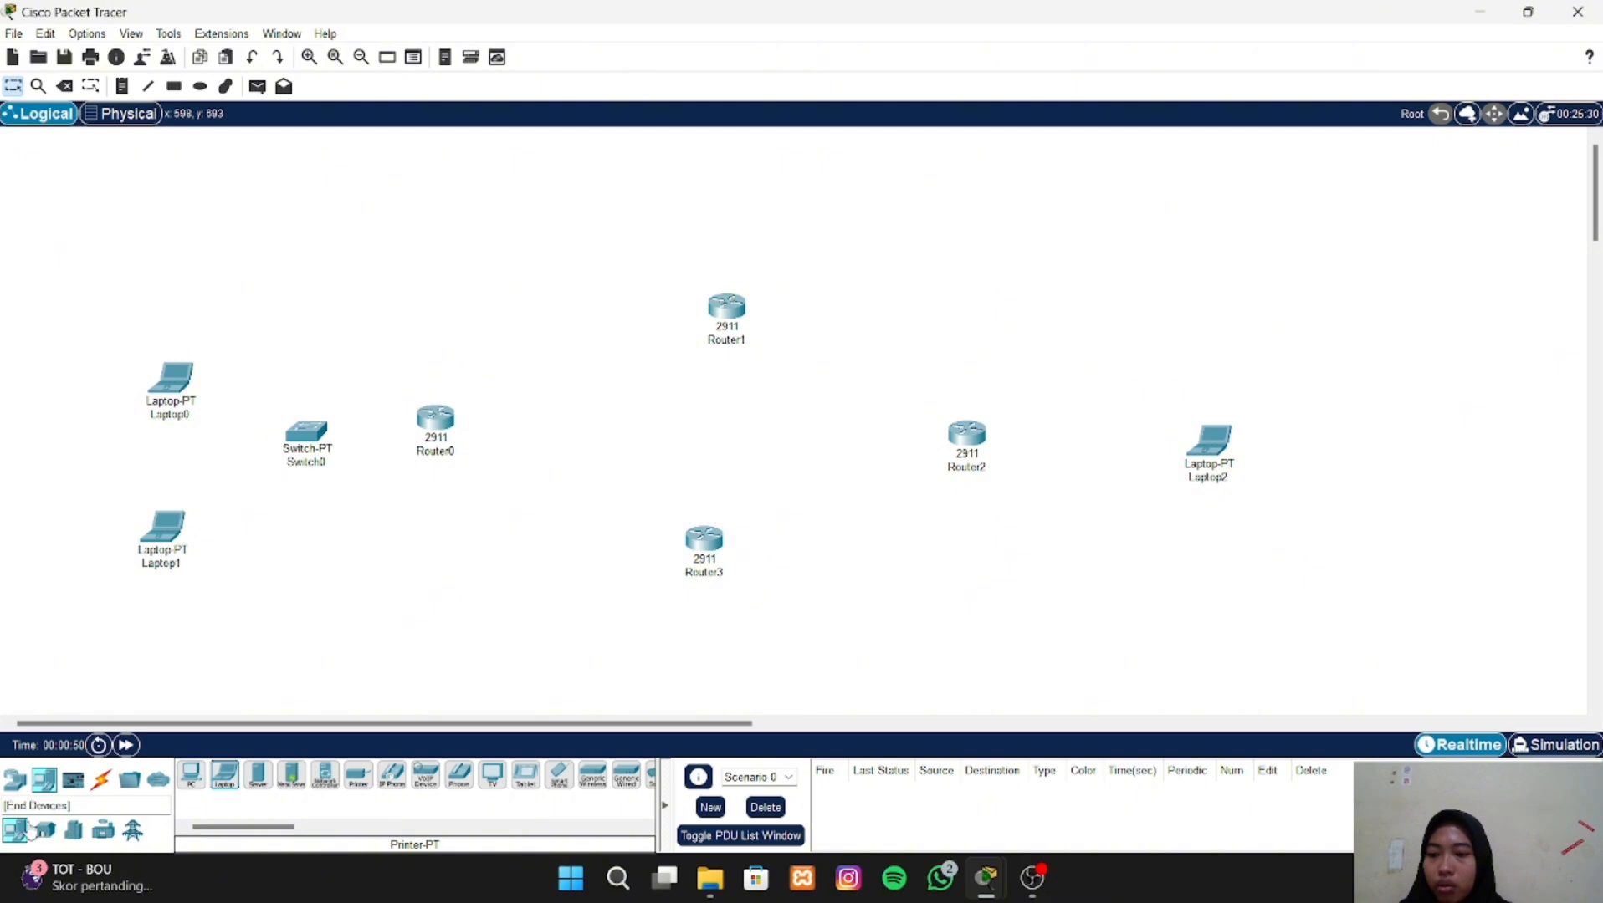
# - Place a second Switch-PT directly below Router3
pyautogui.click(17, 786)
pyautogui.click(45, 831)
pyautogui.click(225, 776)
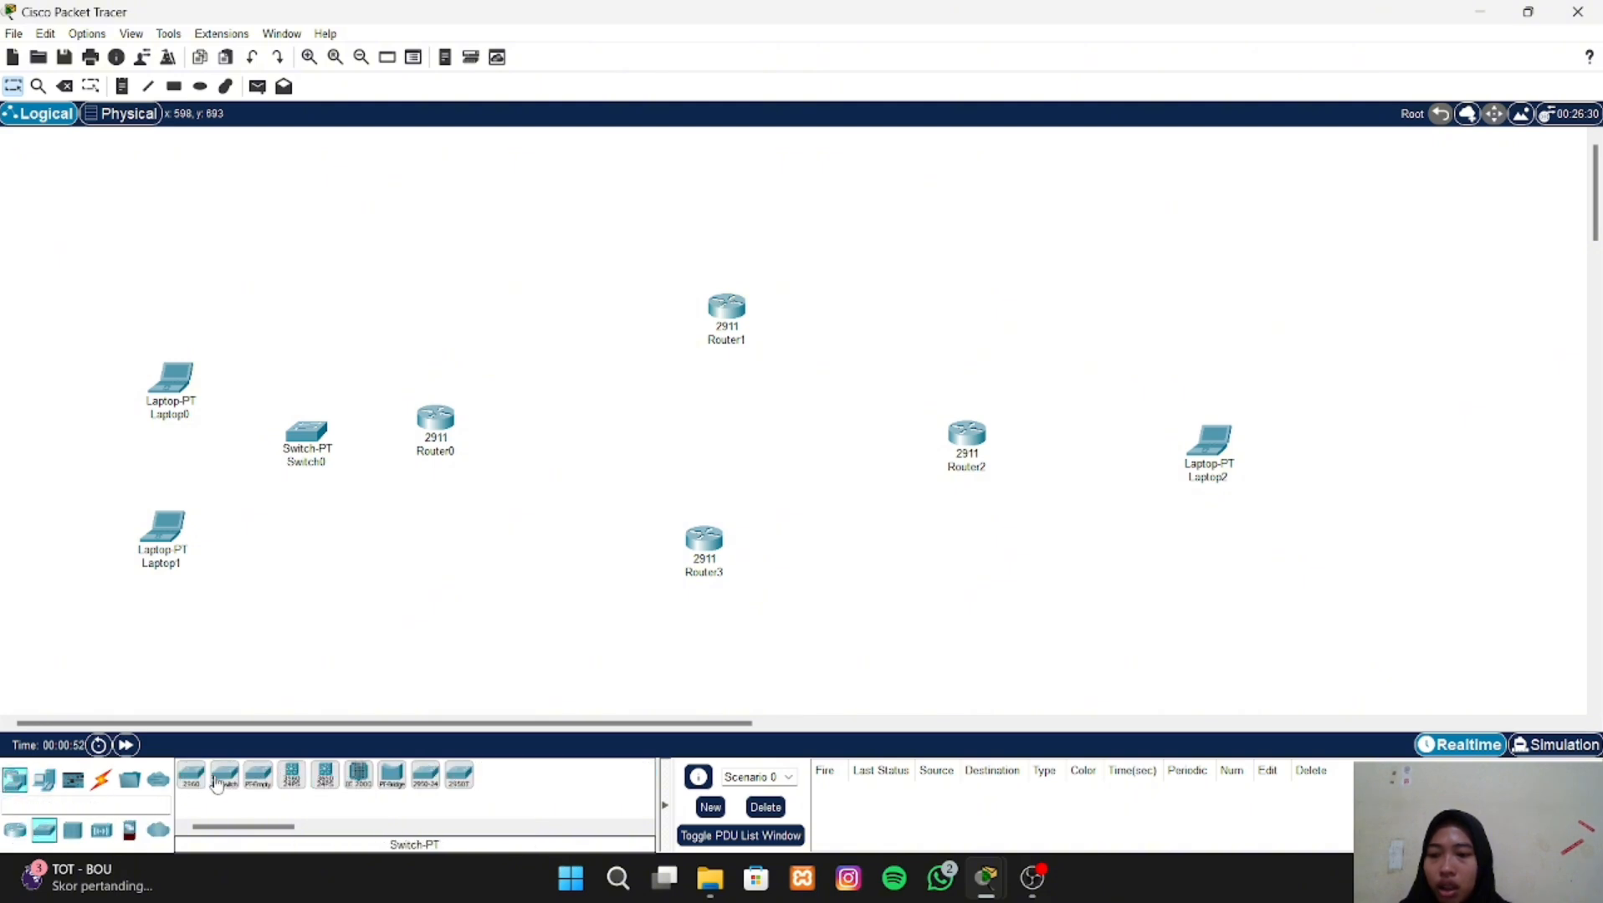
pyautogui.click(706, 669)
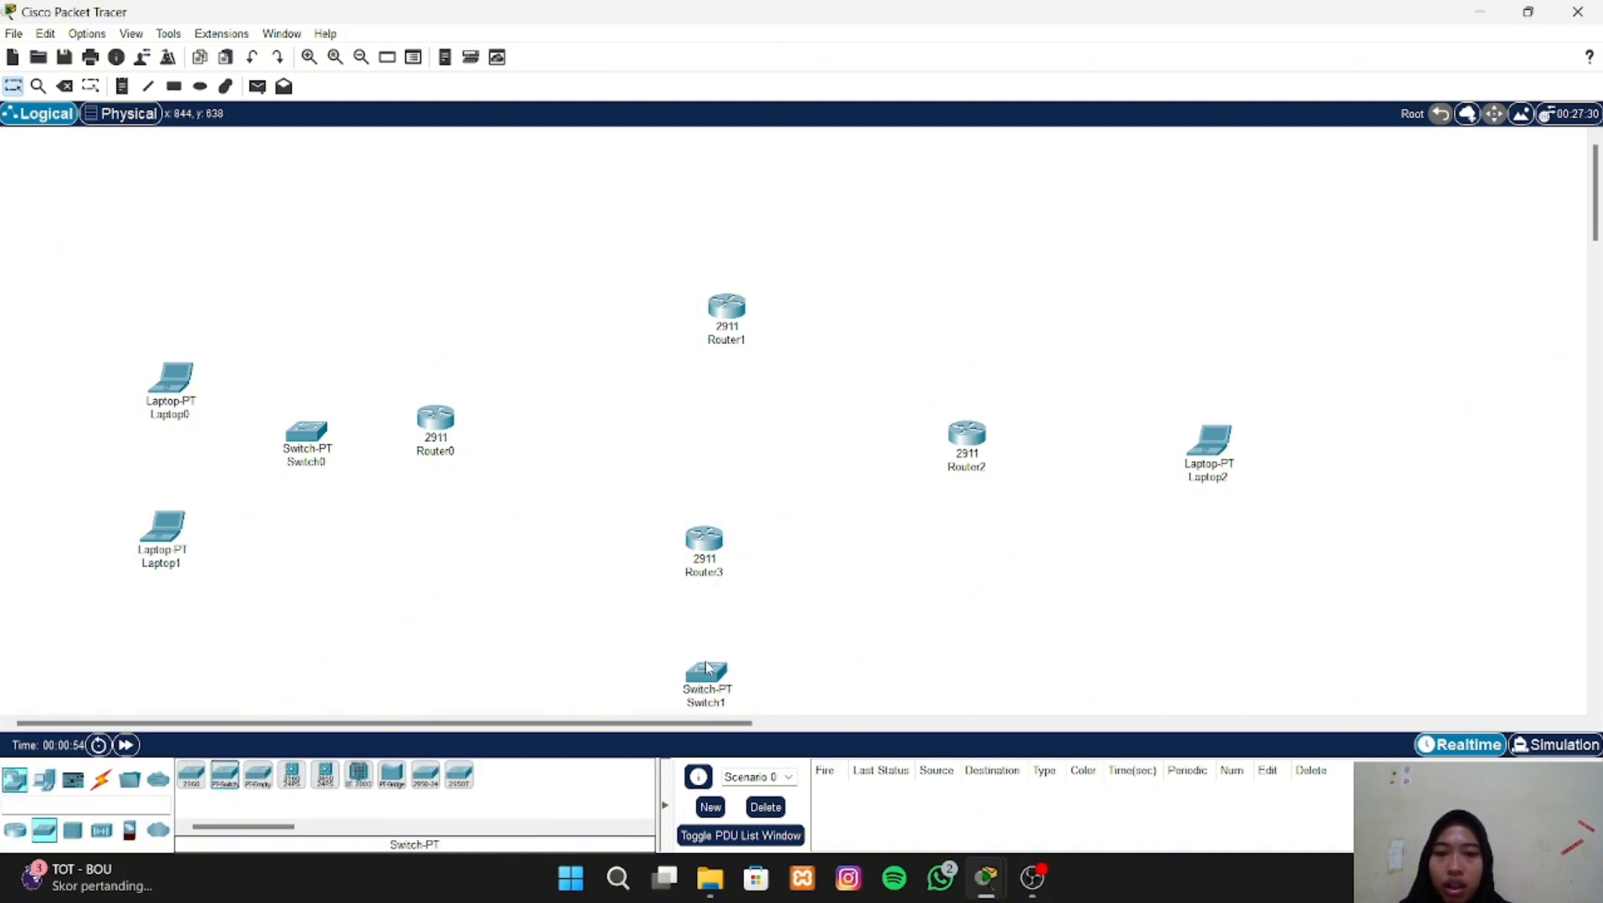
# - Place three Laptop-PT devices in a row below Switch1
pyautogui.scroll(-2, 703, 669)
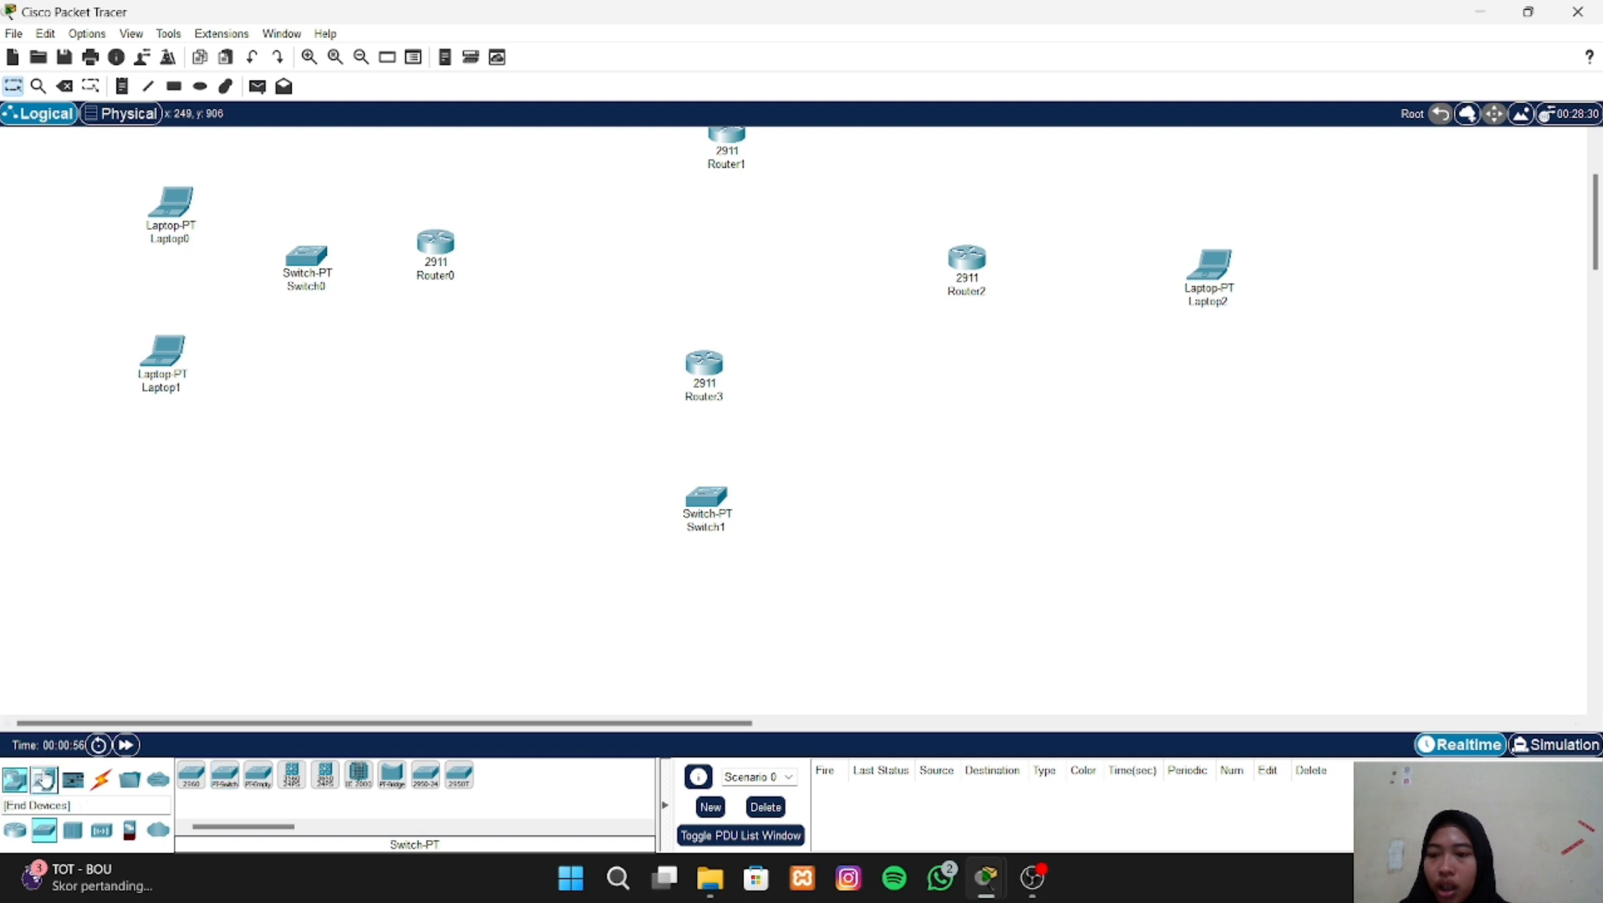
pyautogui.click(44, 780)
pyautogui.click(225, 777)
pyautogui.click(581, 648)
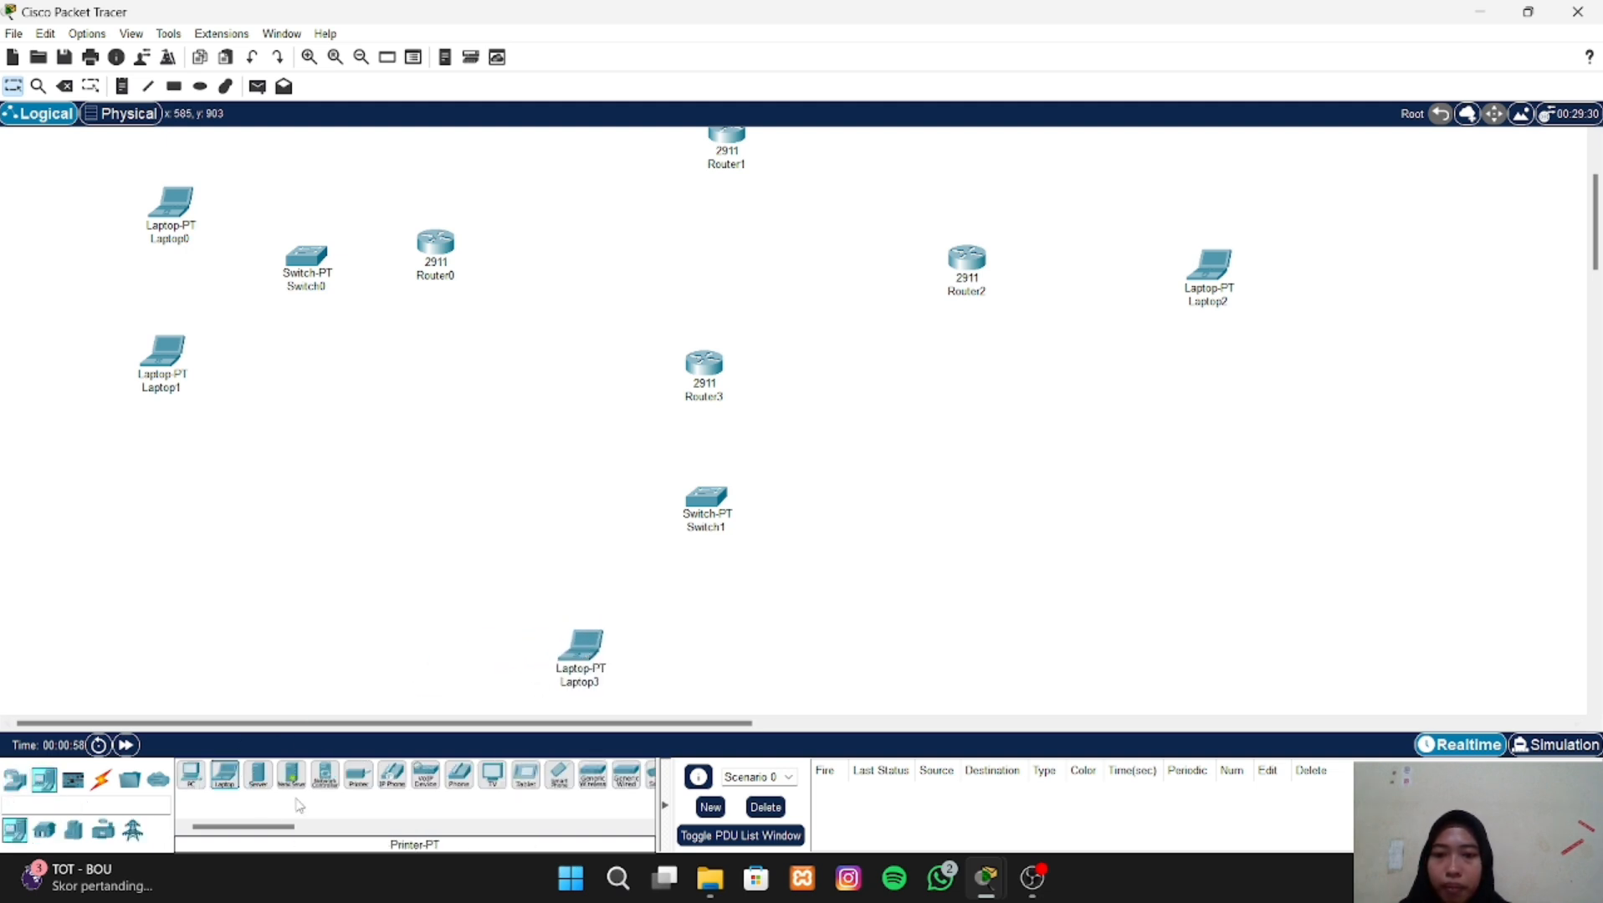
pyautogui.click(225, 777)
pyautogui.click(718, 649)
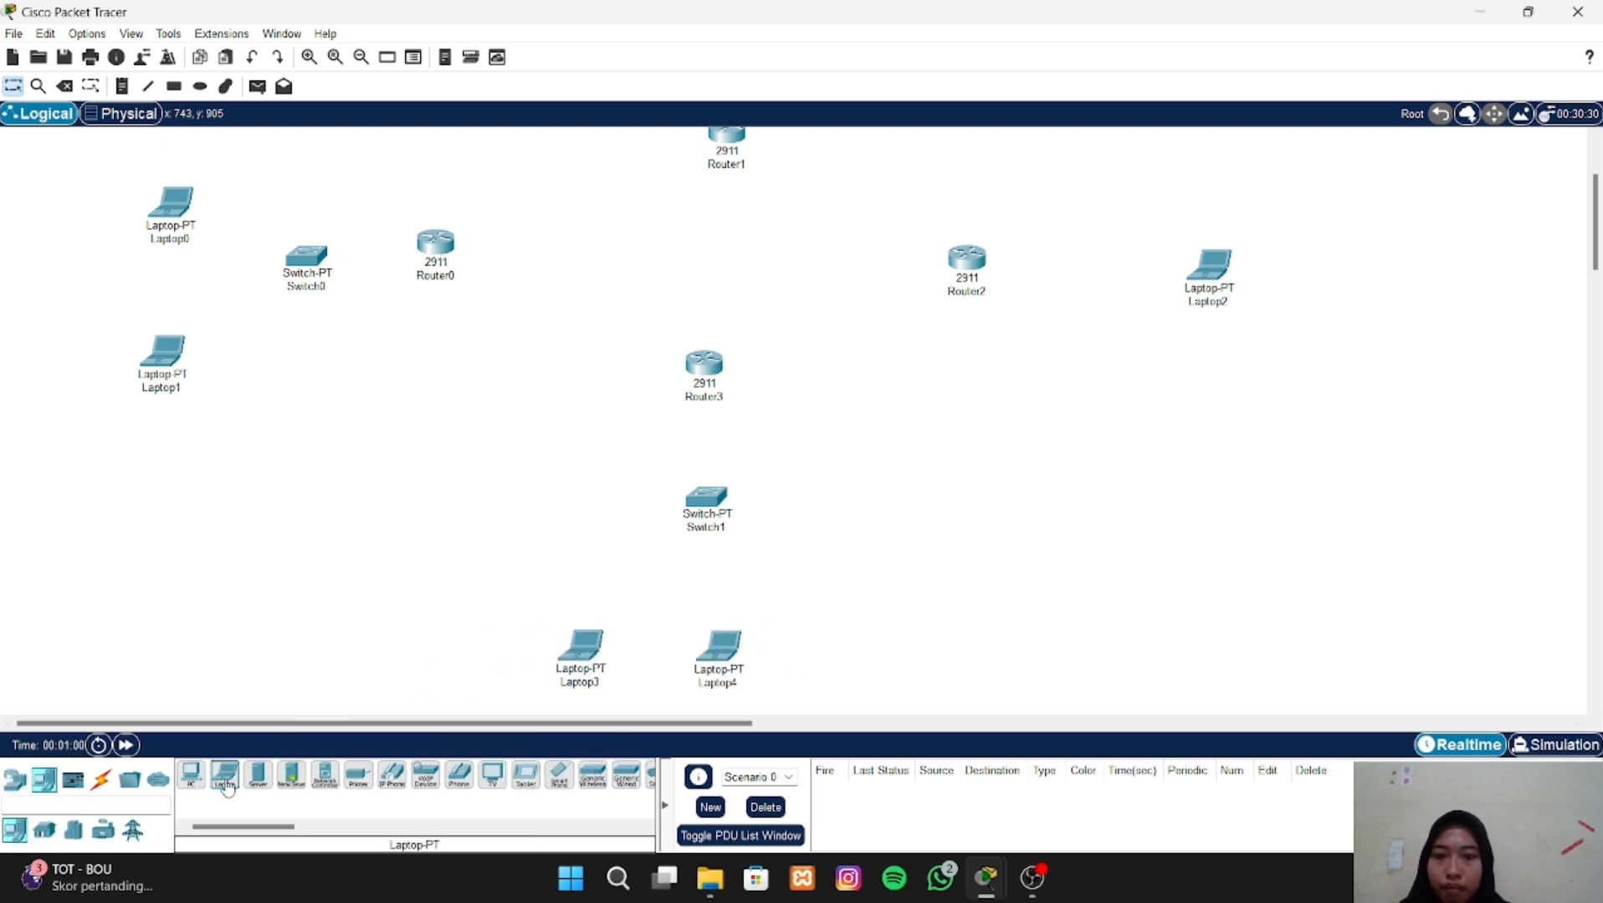
pyautogui.click(225, 776)
pyautogui.click(870, 668)
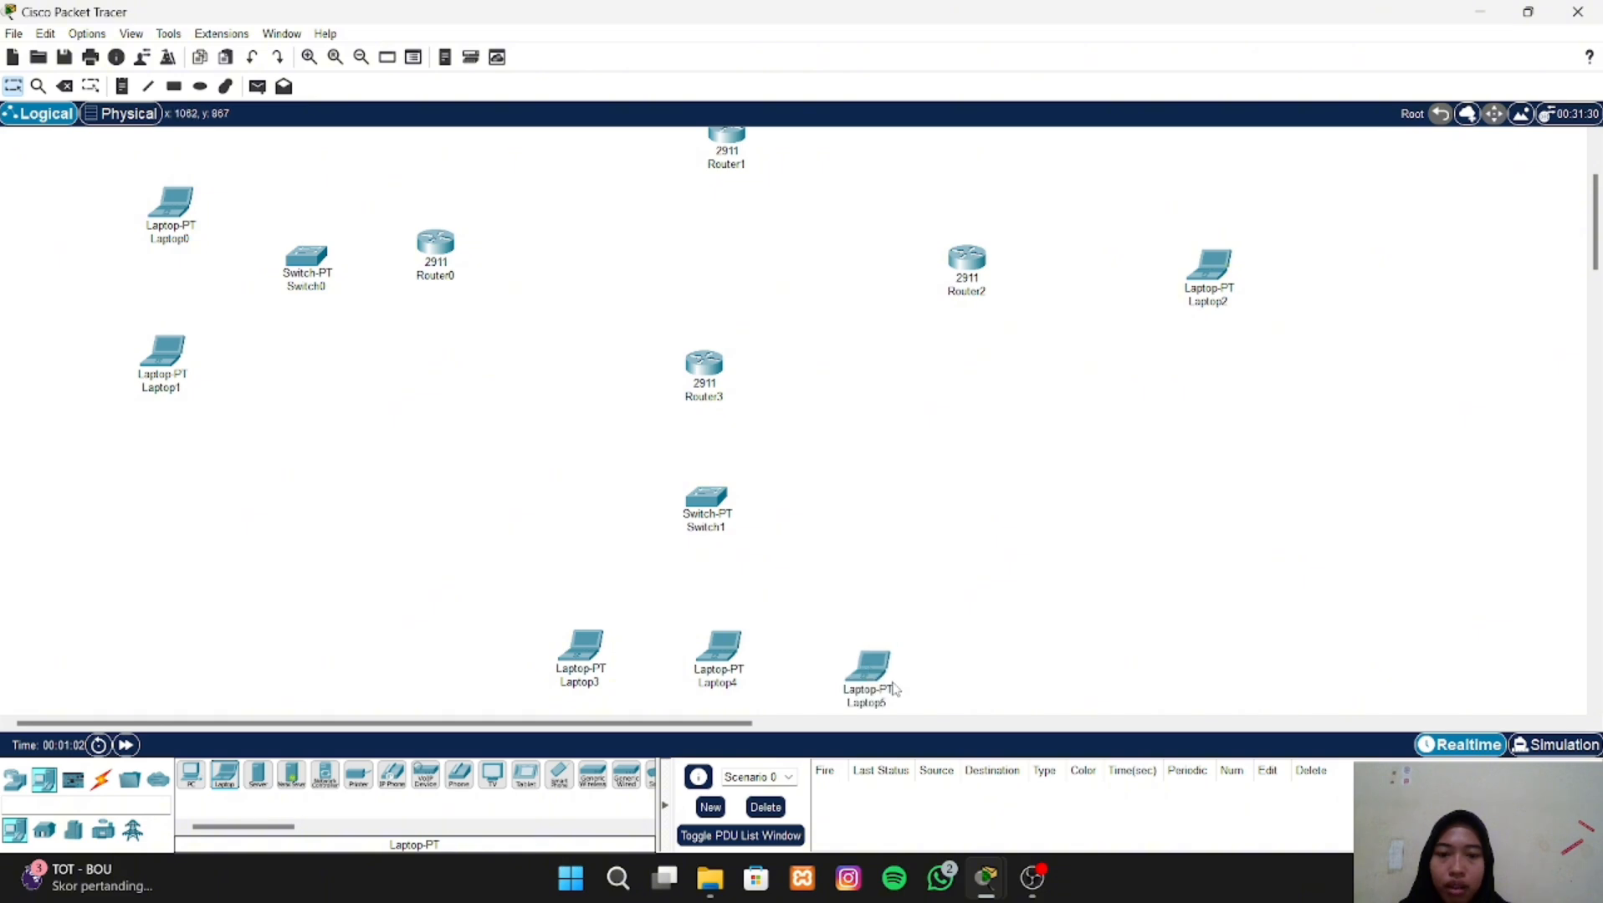
# - Connect Laptop0 FastEthernet0 to Switch0 FastEthernet0/1 with a copper straight-through cable
pyautogui.scroll(3, 899, 578)
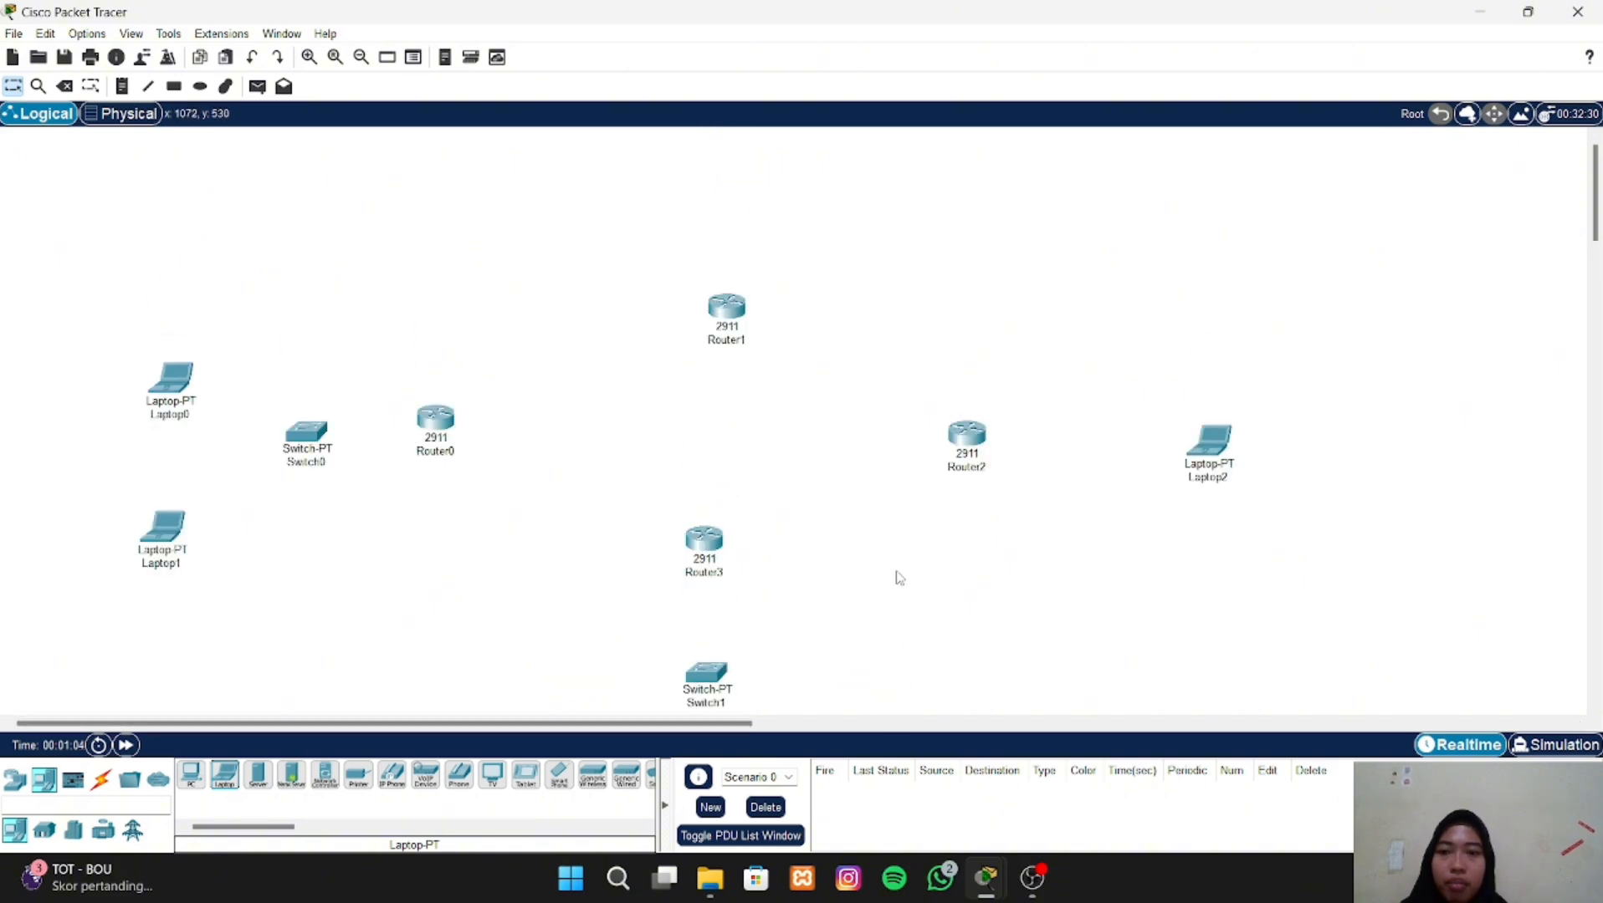
pyautogui.scroll(-2, 899, 577)
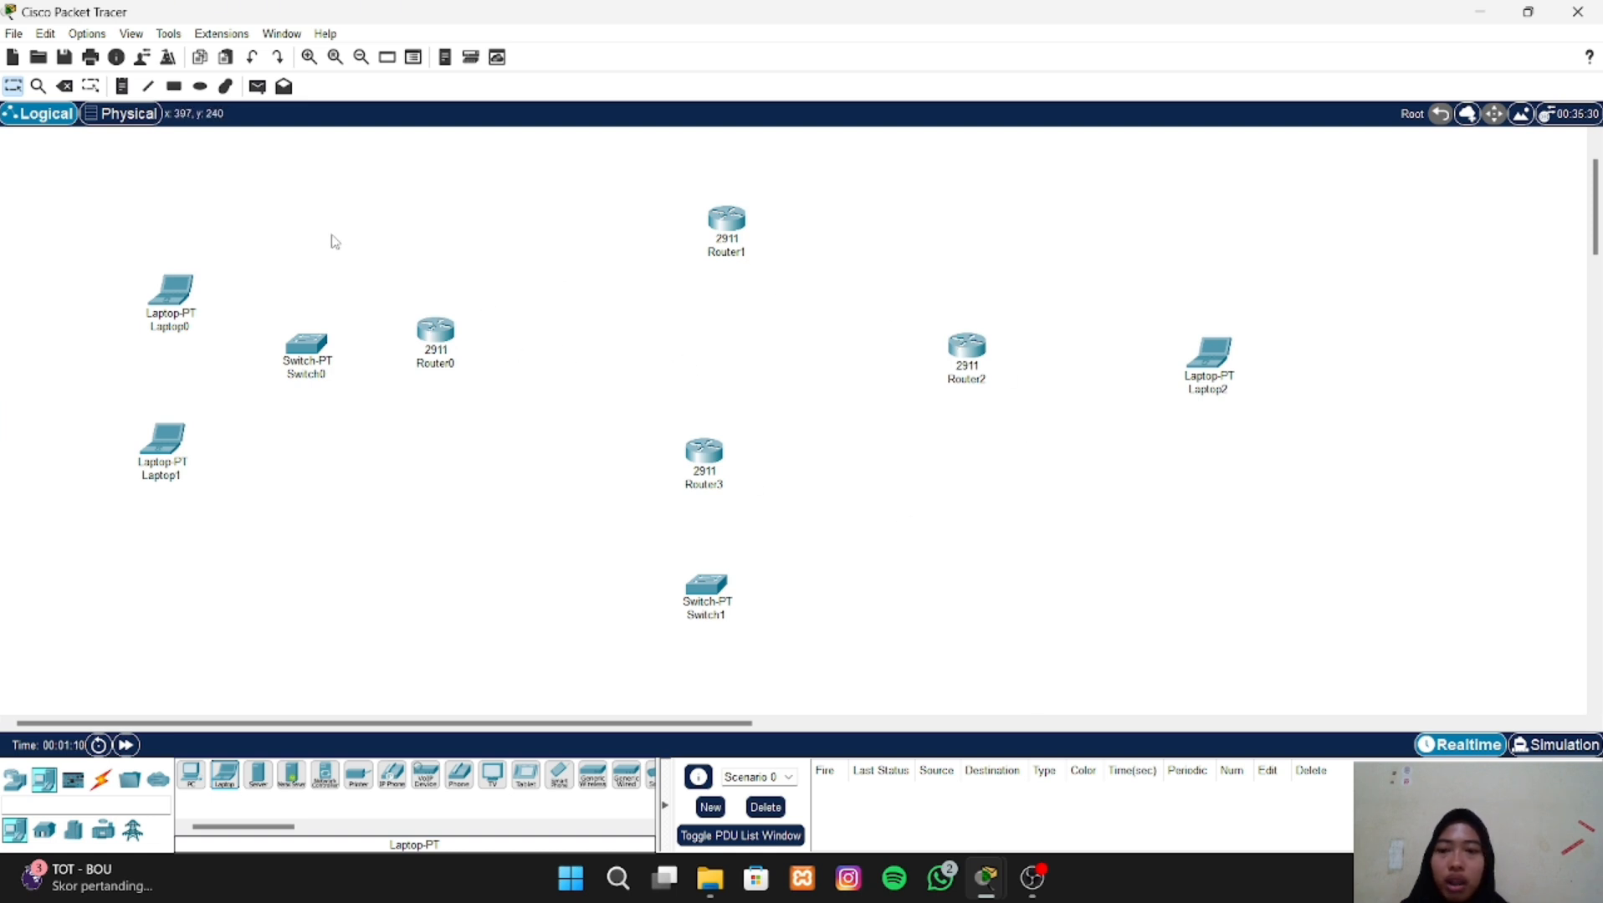
pyautogui.click(101, 779)
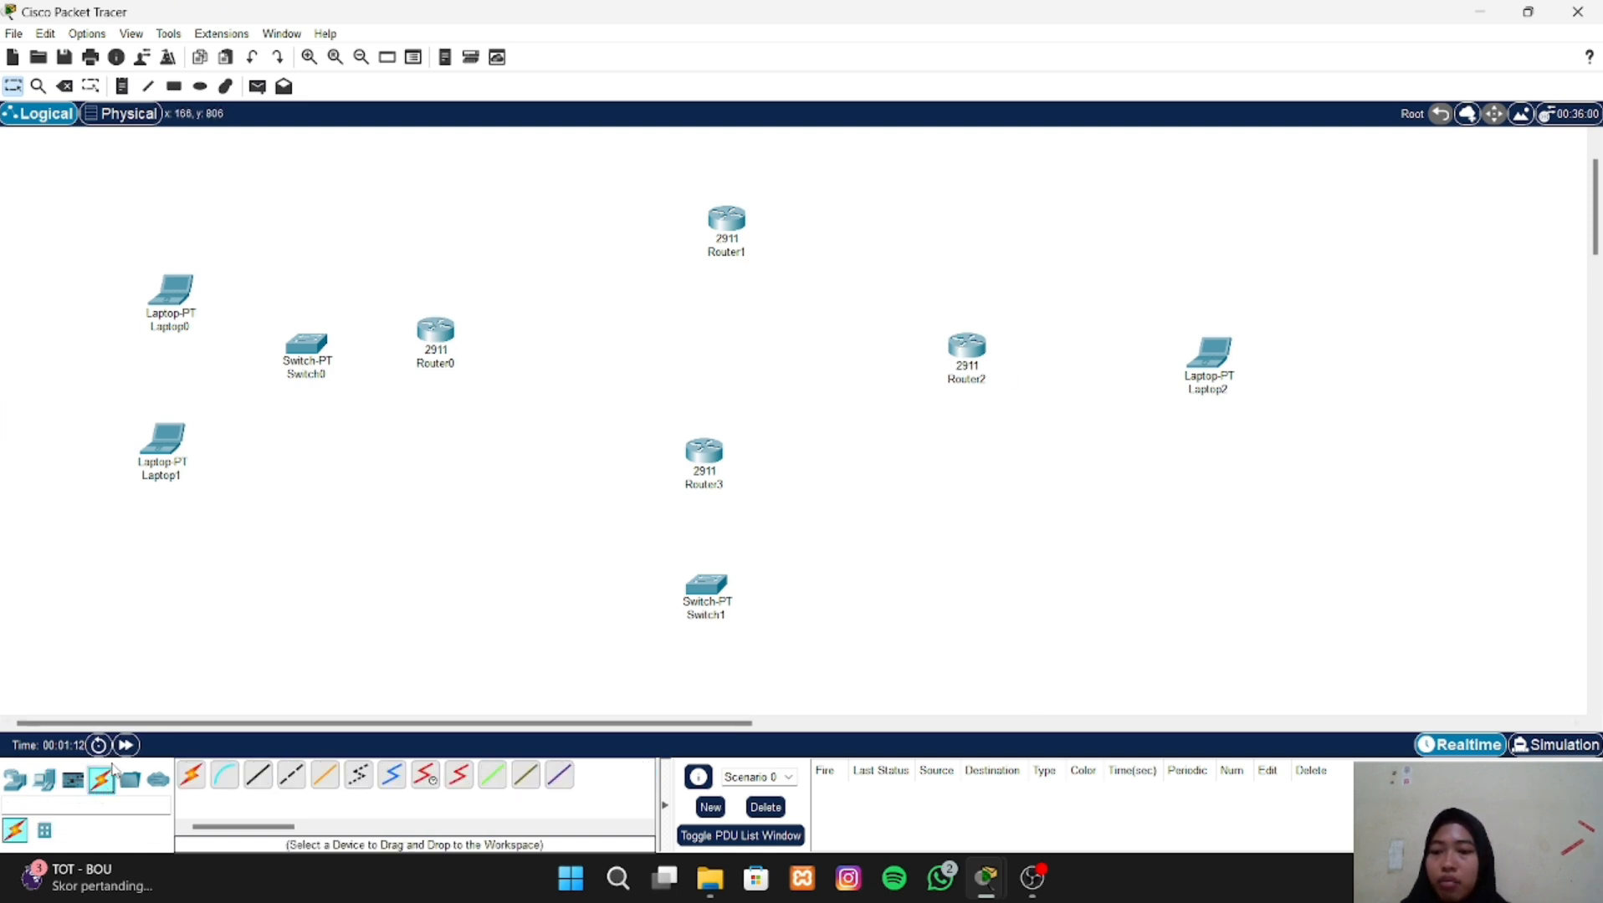
pyautogui.click(259, 778)
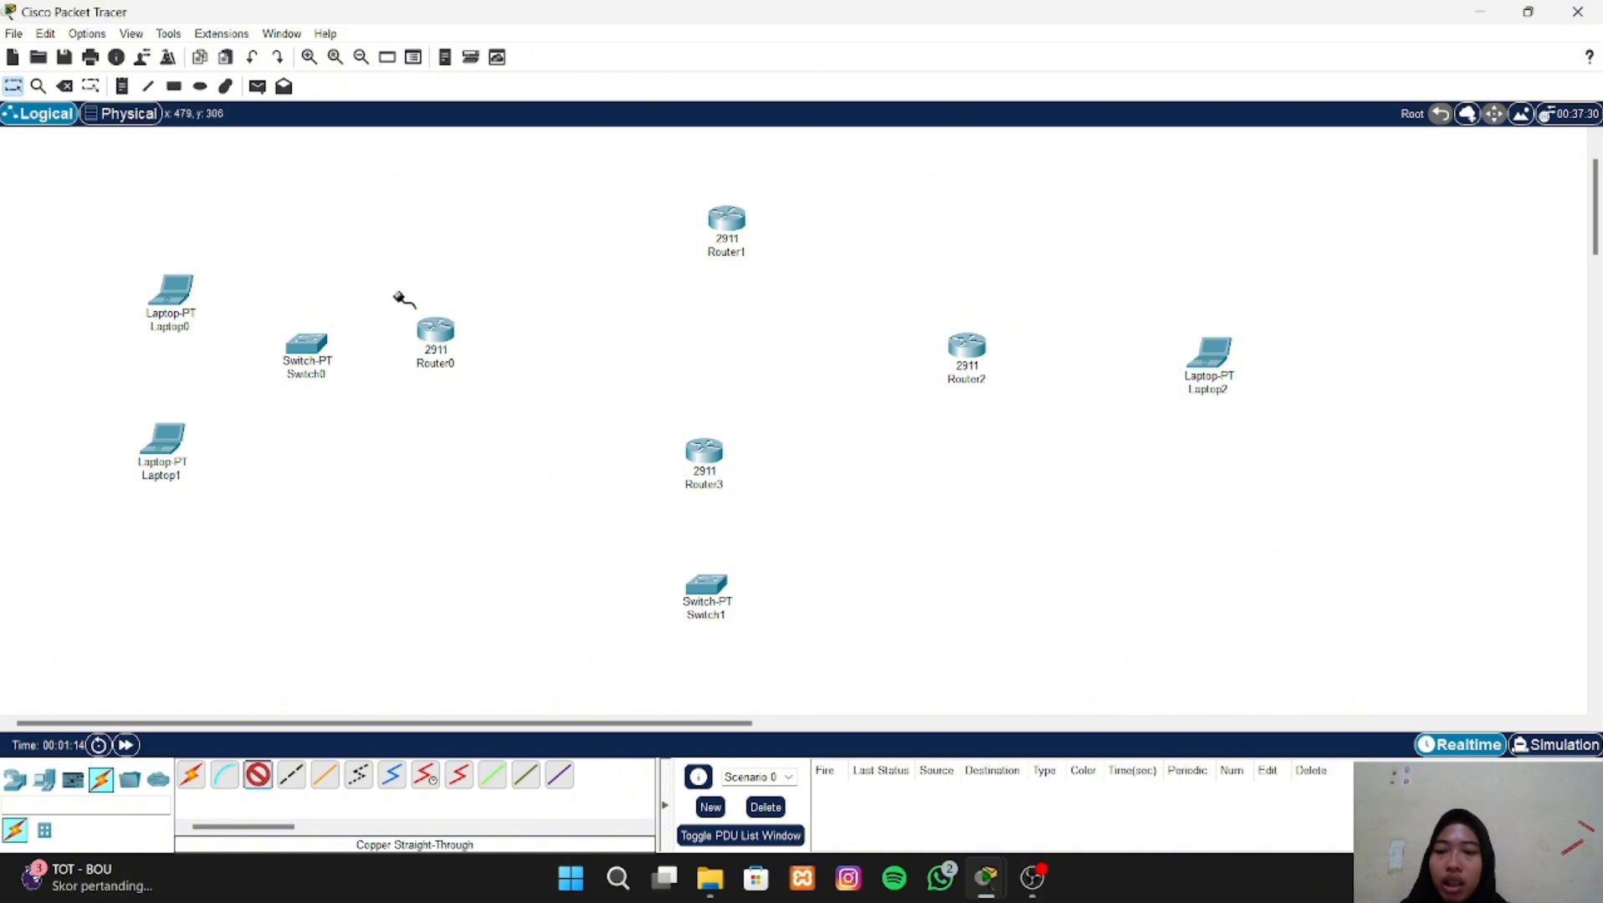
pyautogui.click(168, 290)
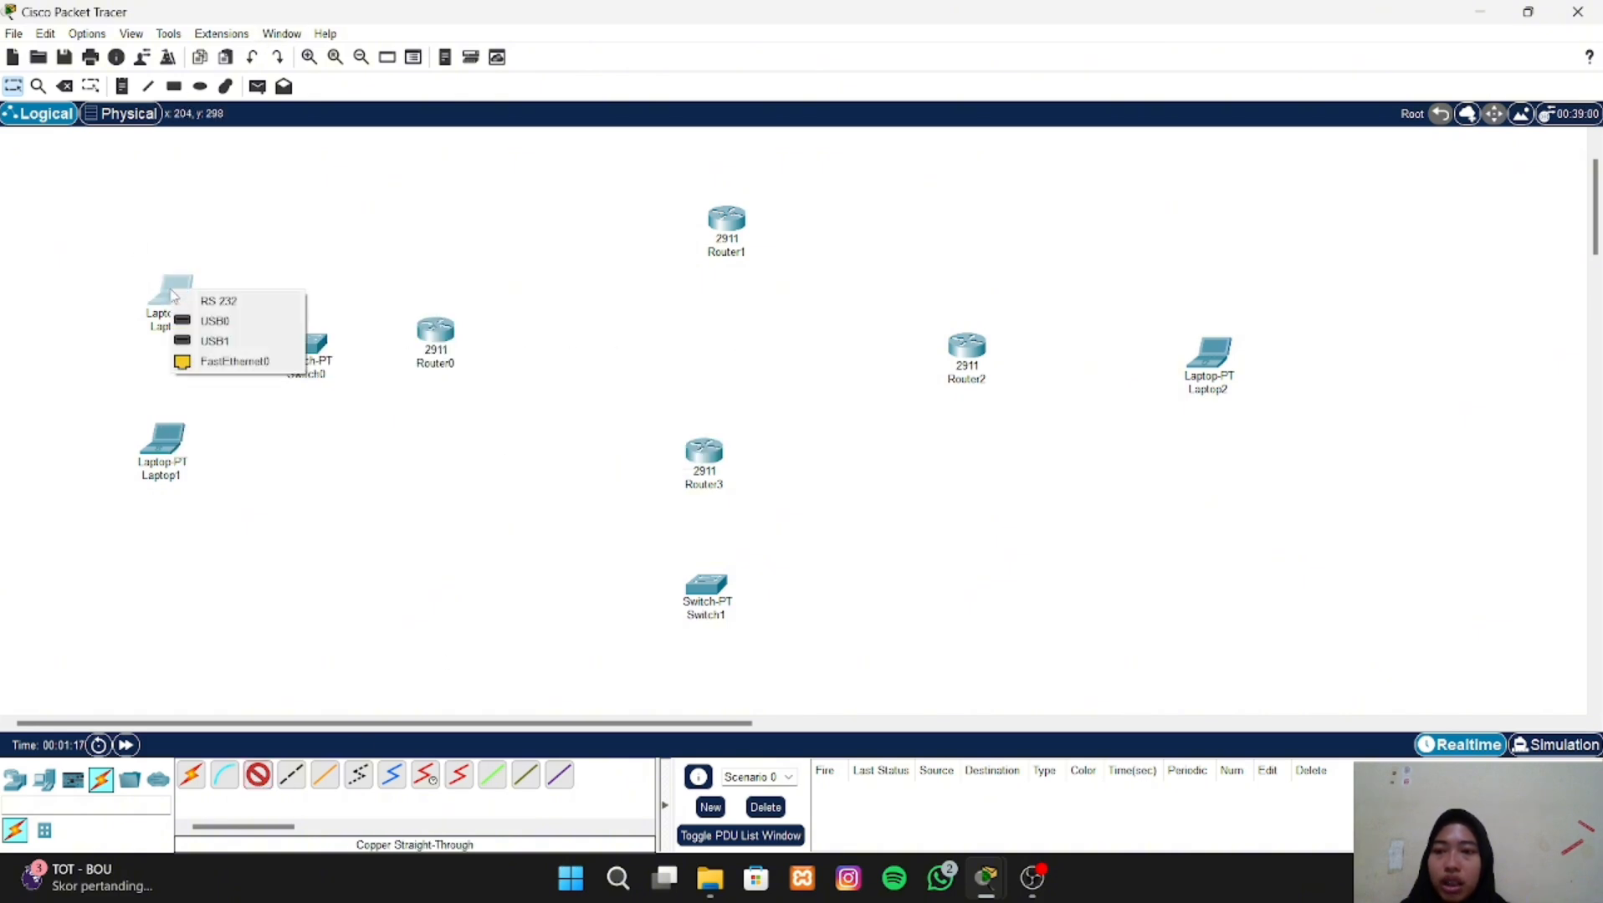
pyautogui.click(235, 362)
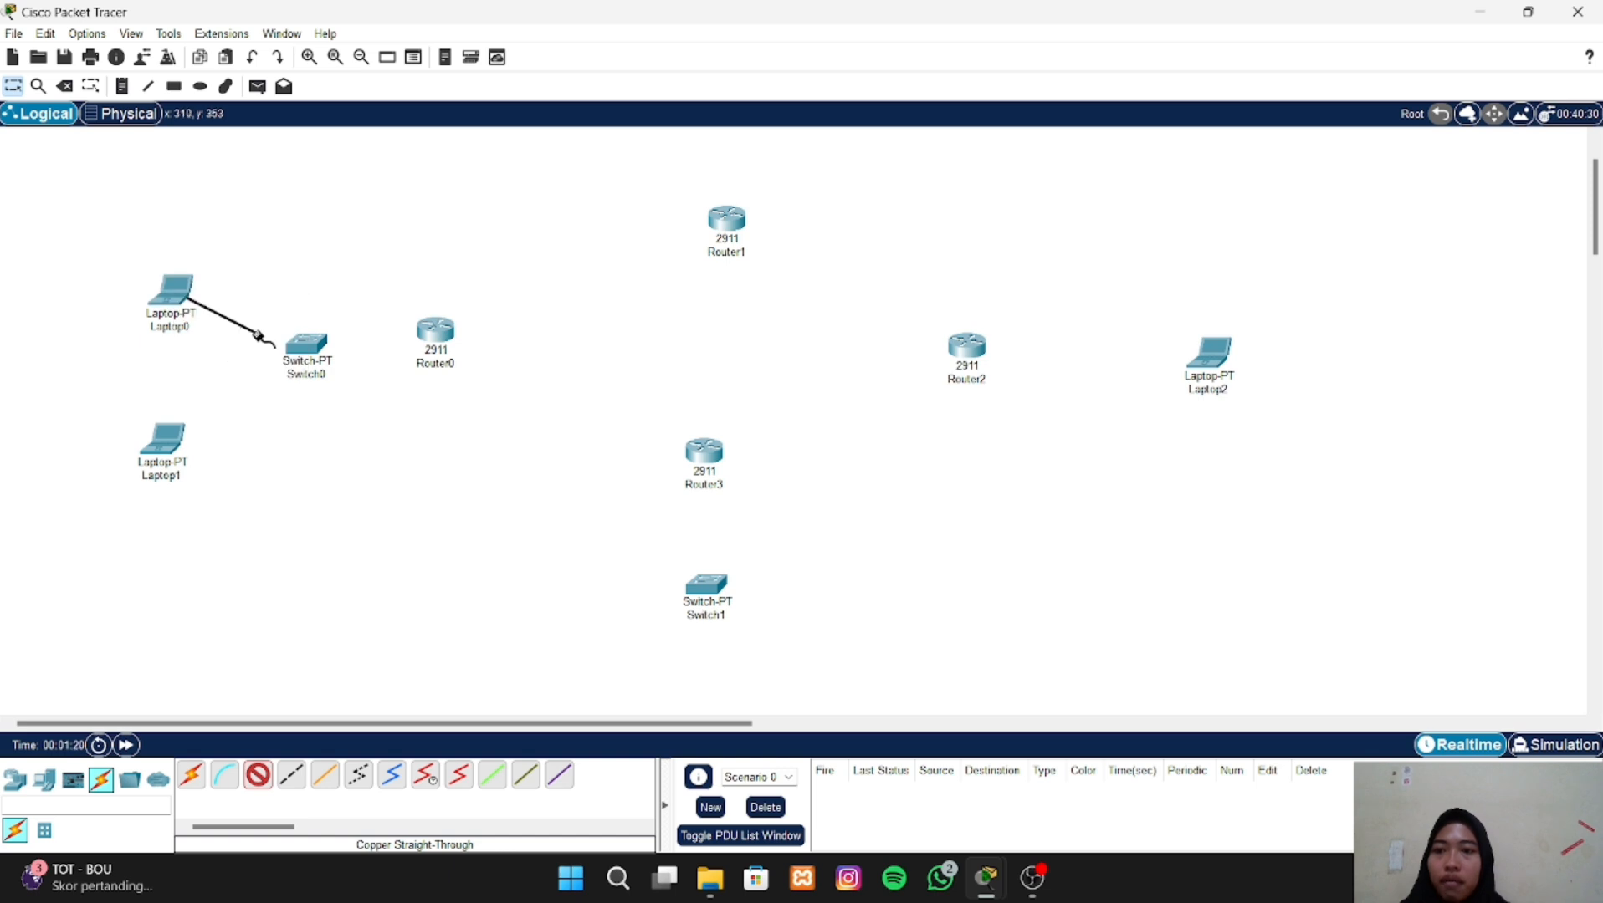
pyautogui.click(306, 343)
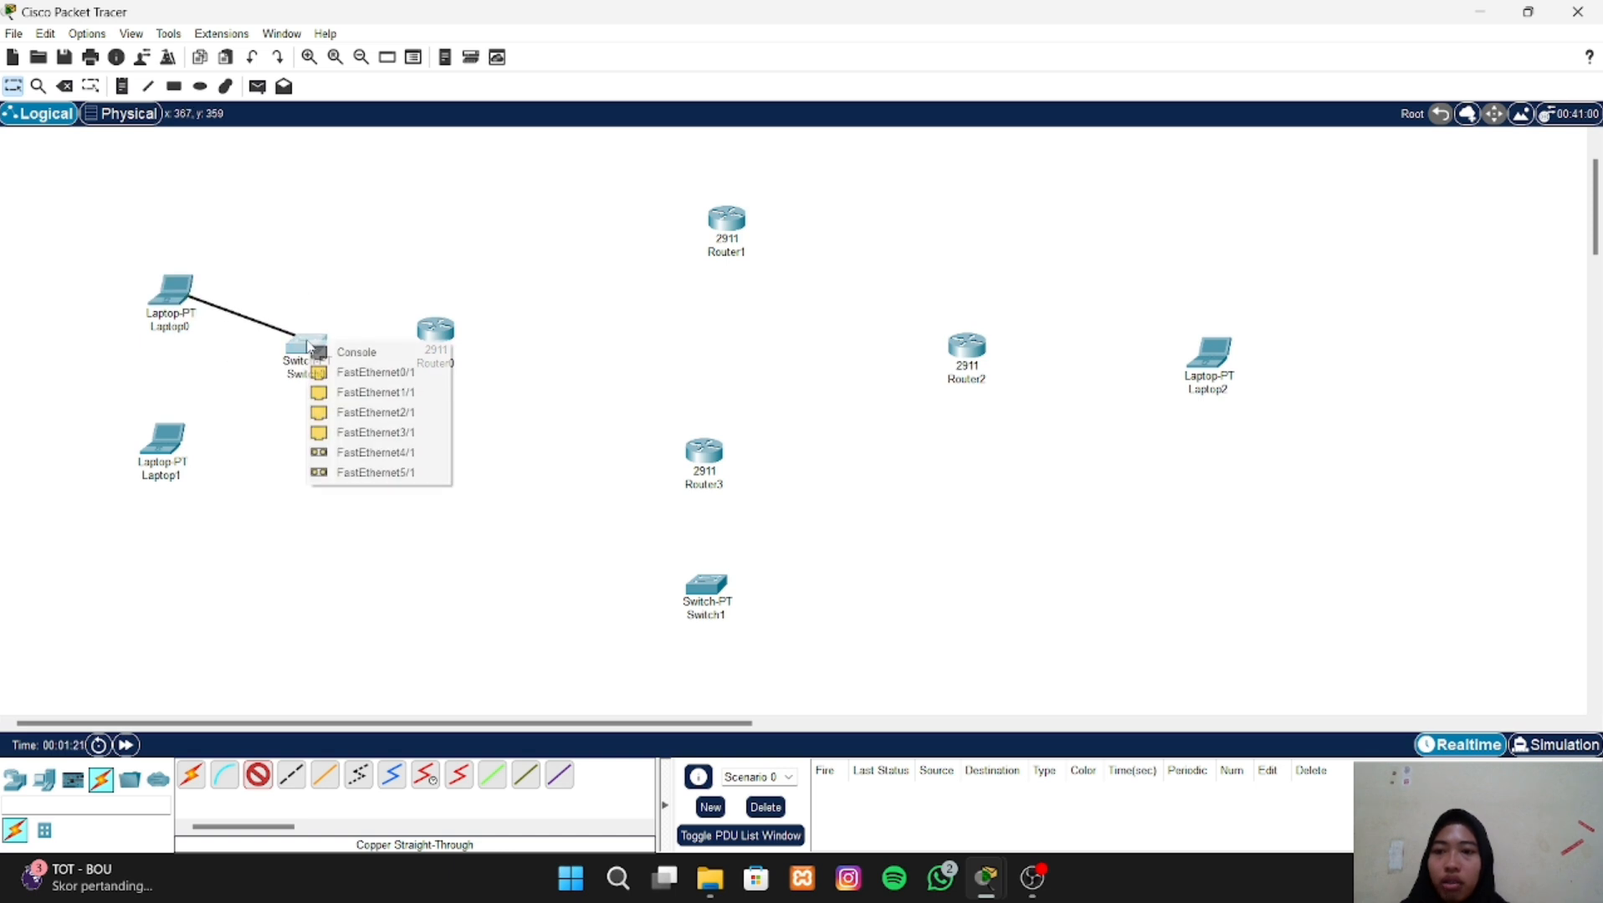
pyautogui.click(358, 373)
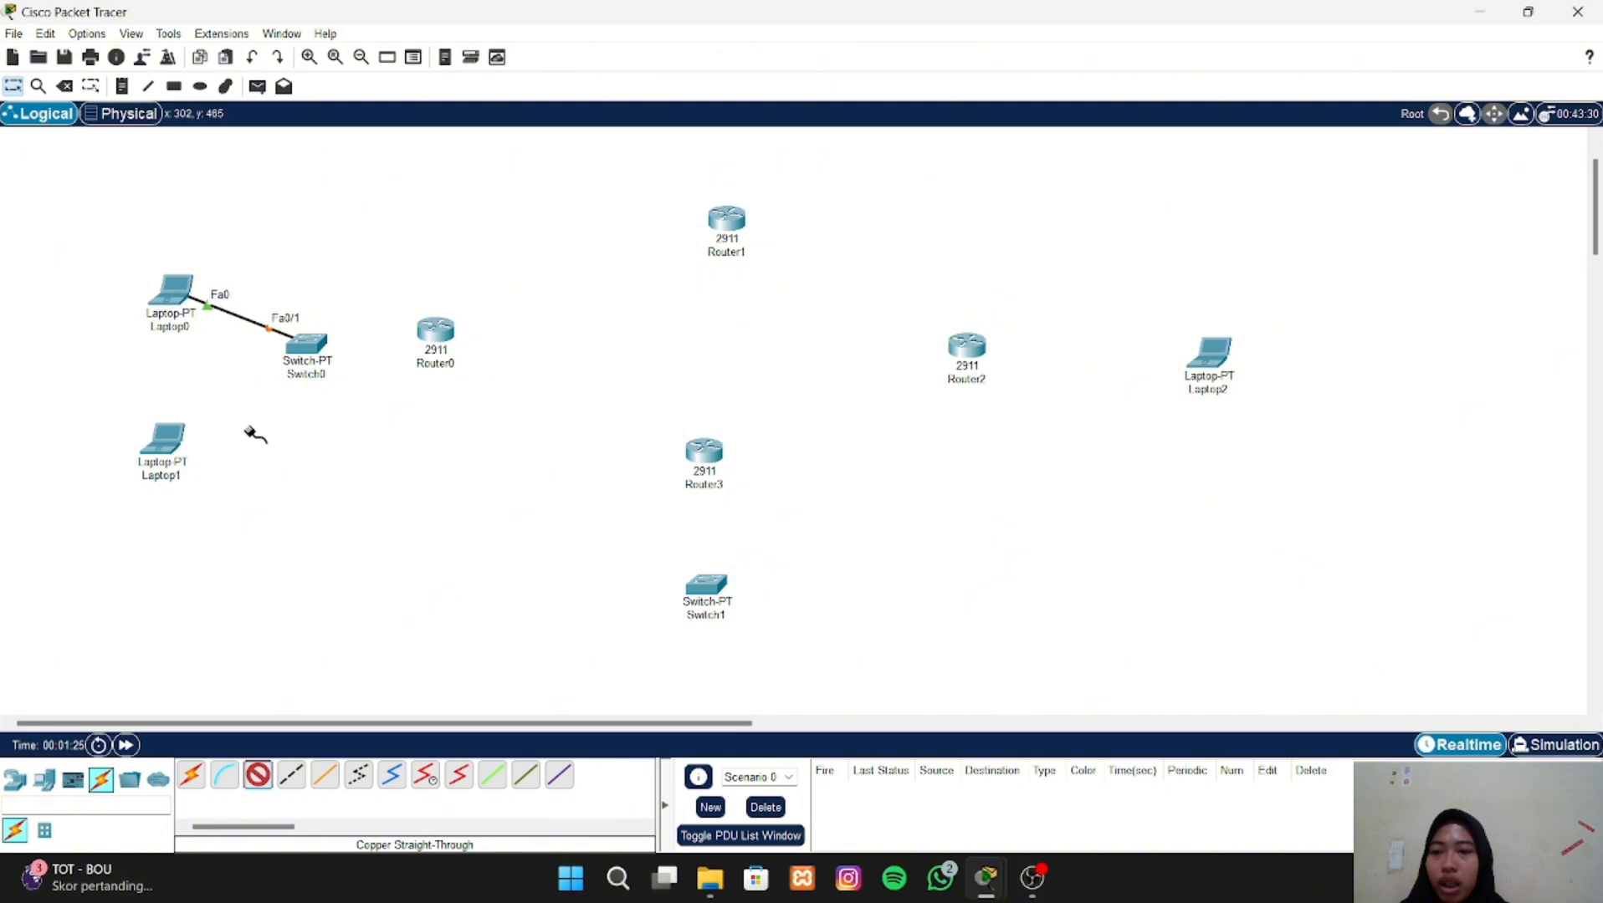
# - Connect Laptop1 FastEthernet0 to Switch0 FastEthernet1/1 with a copper straight-through cable
pyautogui.click(169, 428)
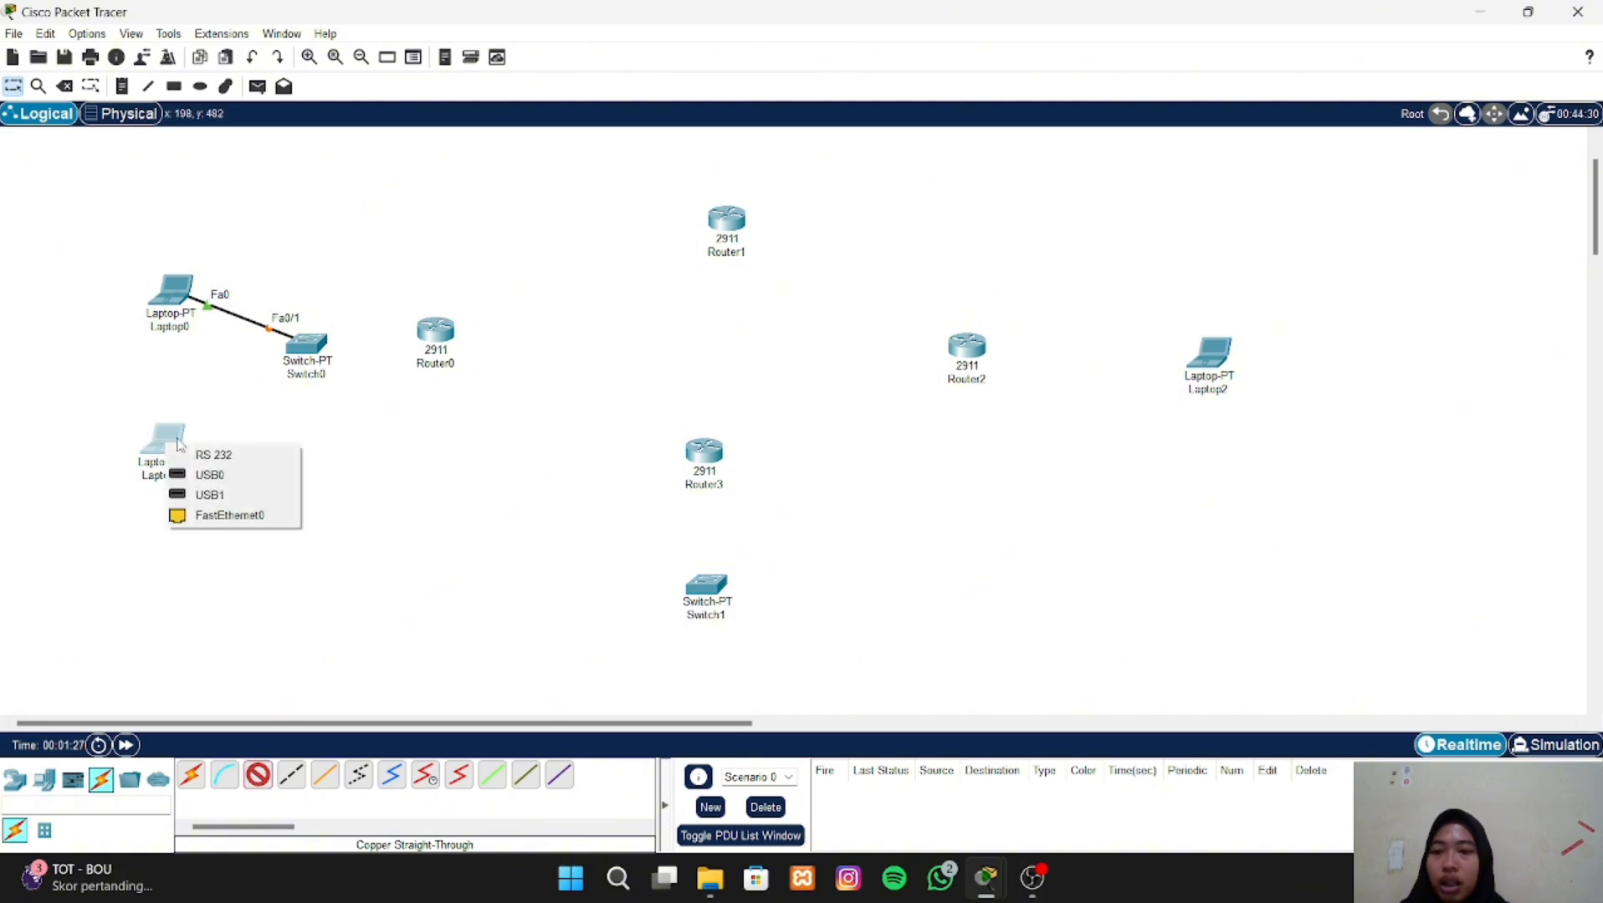
pyautogui.click(232, 515)
pyautogui.click(307, 349)
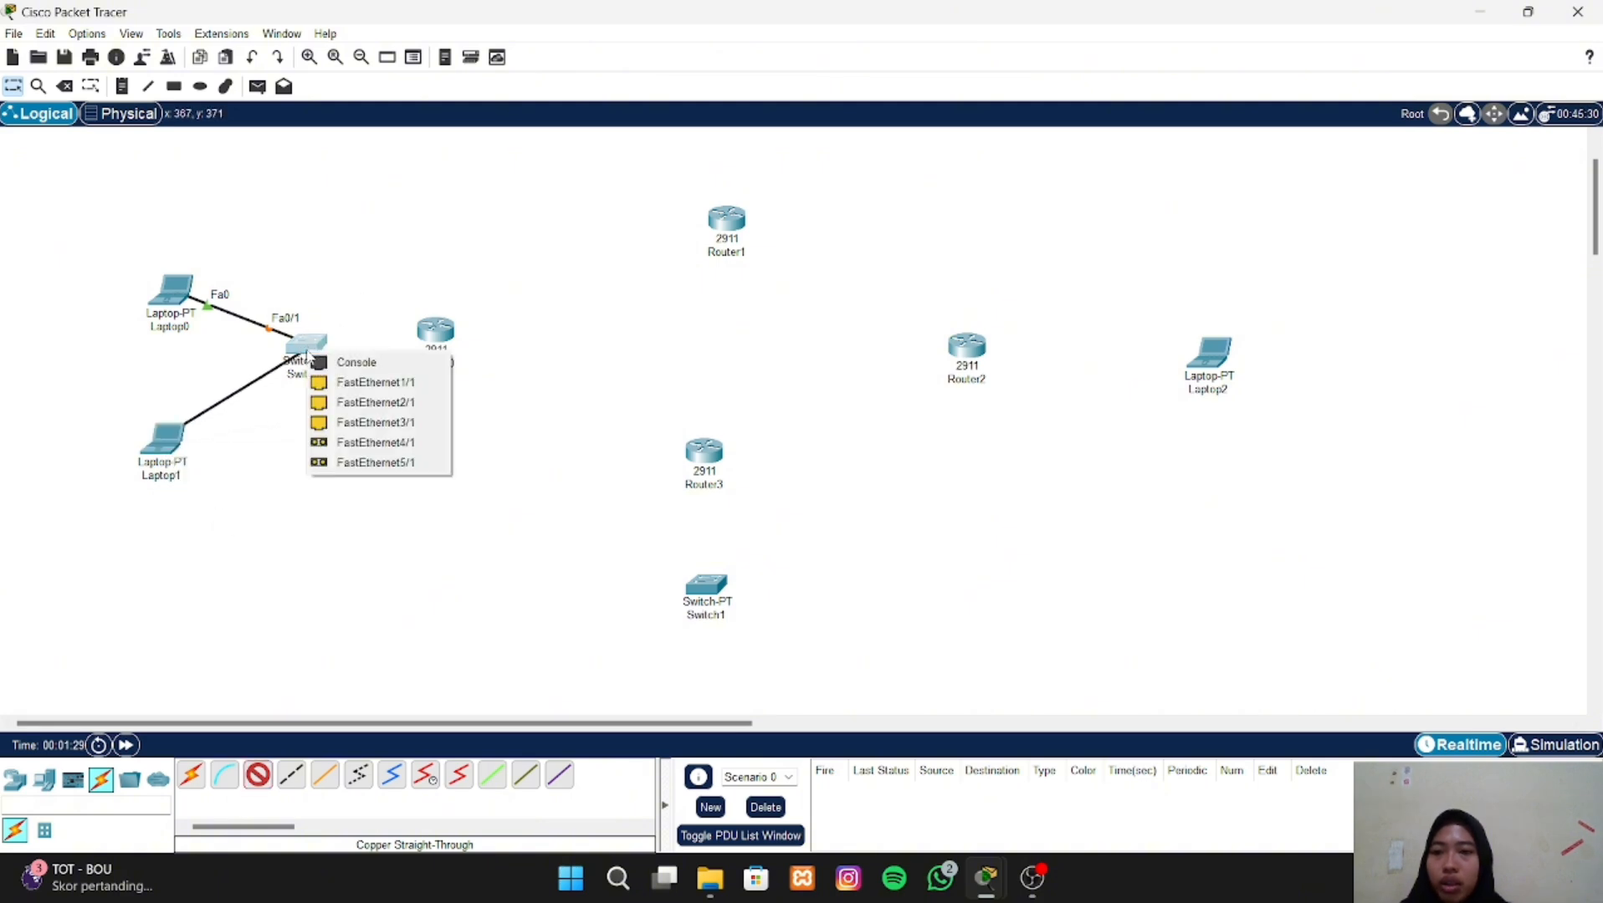
pyautogui.click(355, 383)
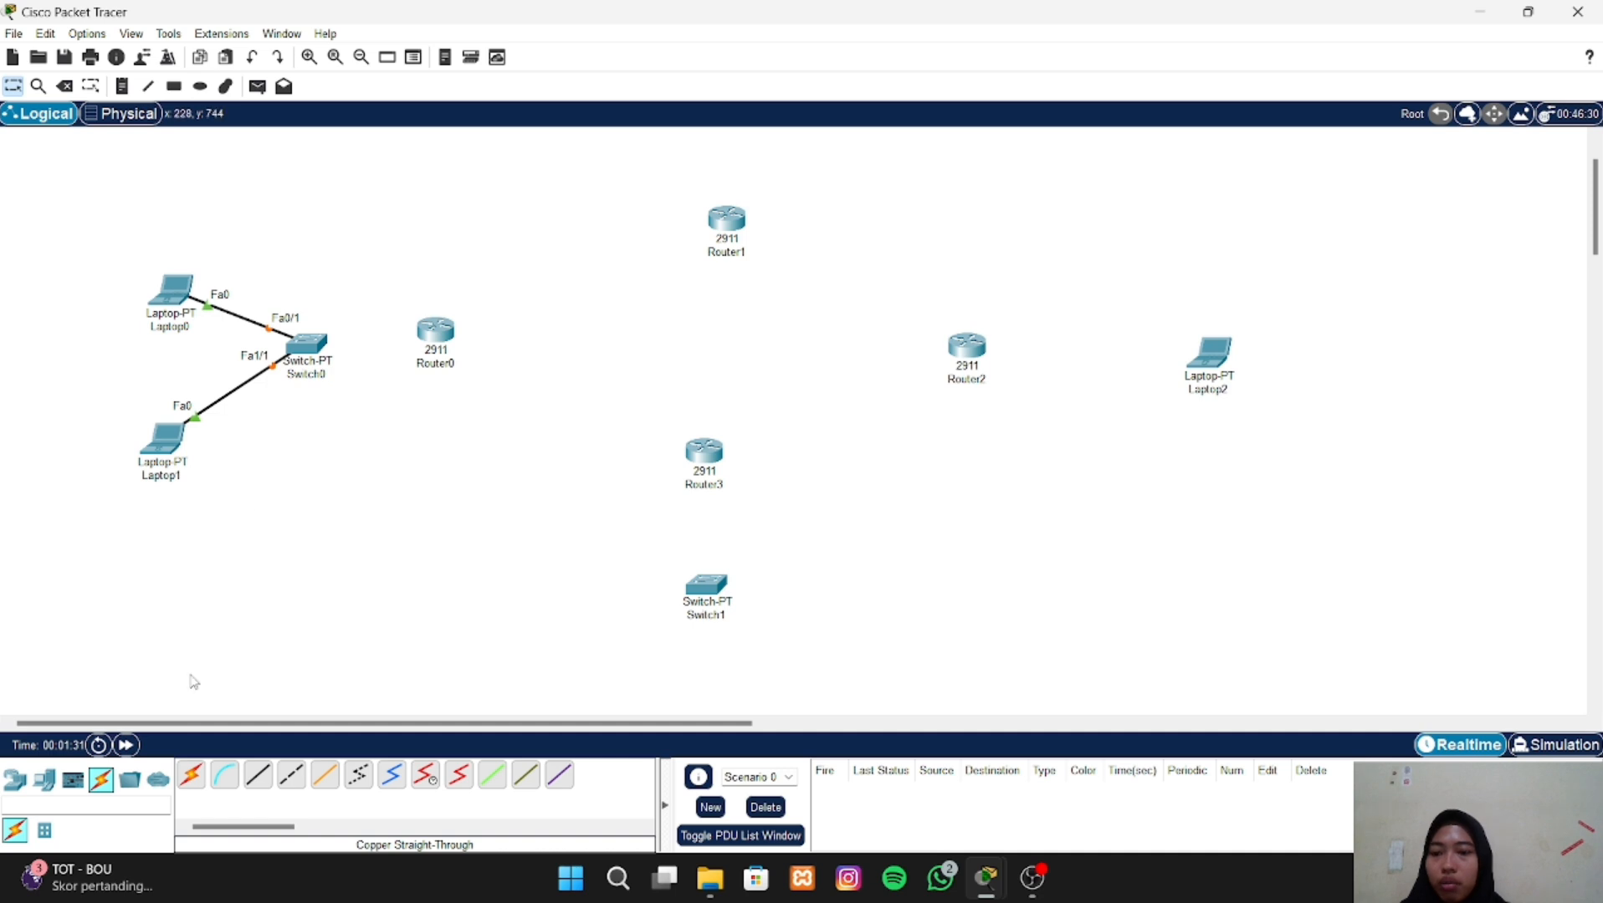
# - Connect Switch0 FastEthernet2/1 to Router0 GigabitEthernet0/1 with a copper straight-through cable and nudge Router0 slightly down
pyautogui.click(260, 778)
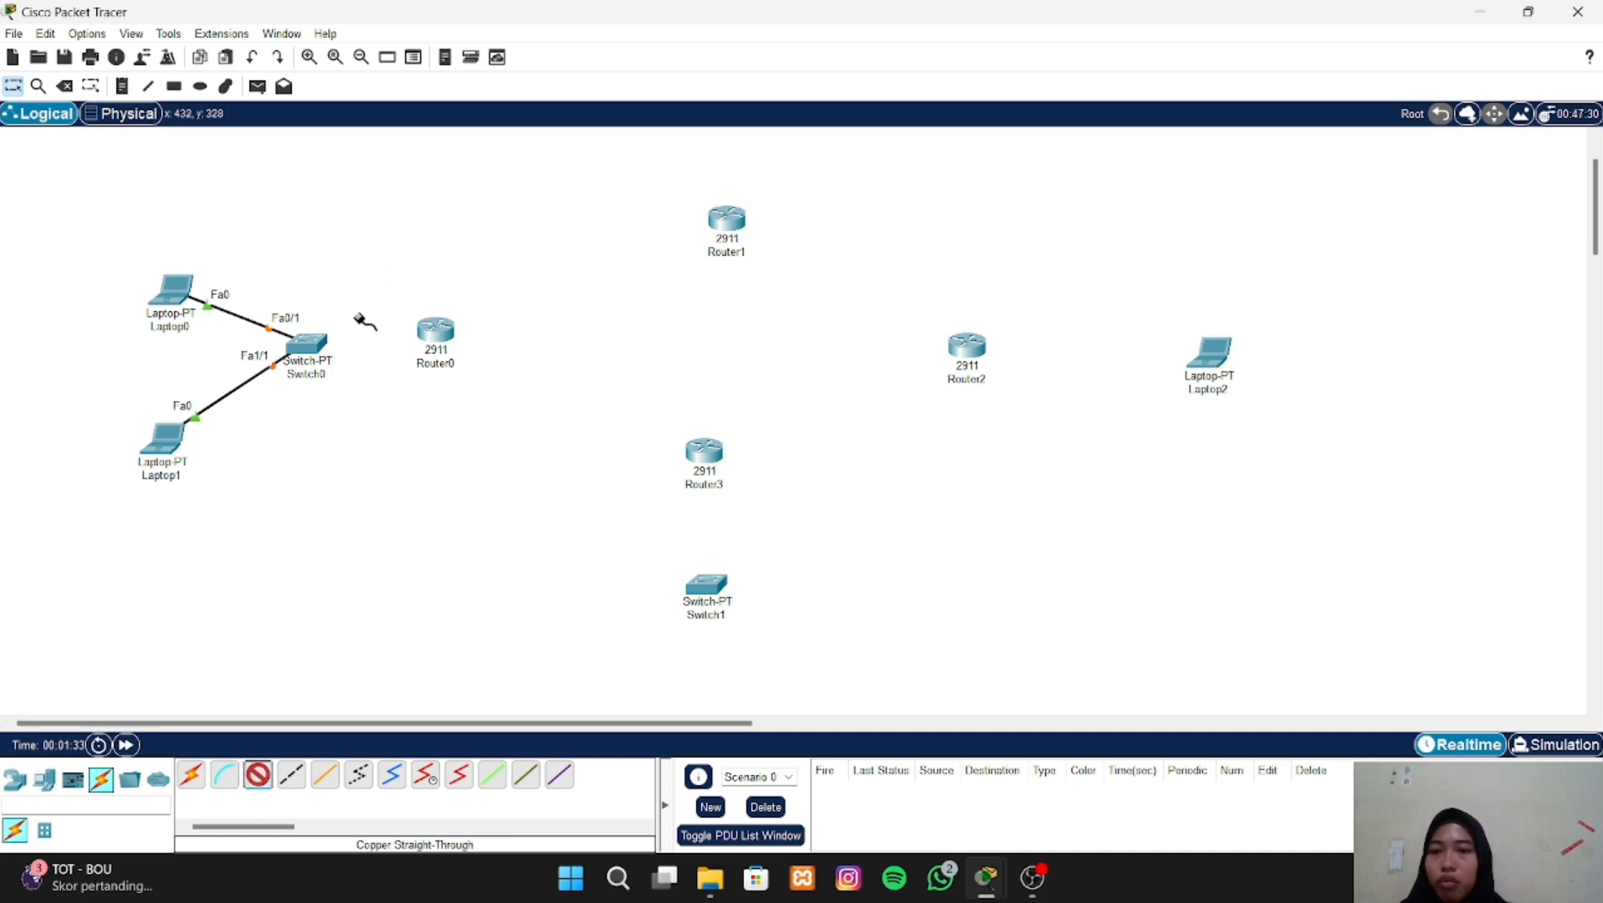
pyautogui.click(309, 343)
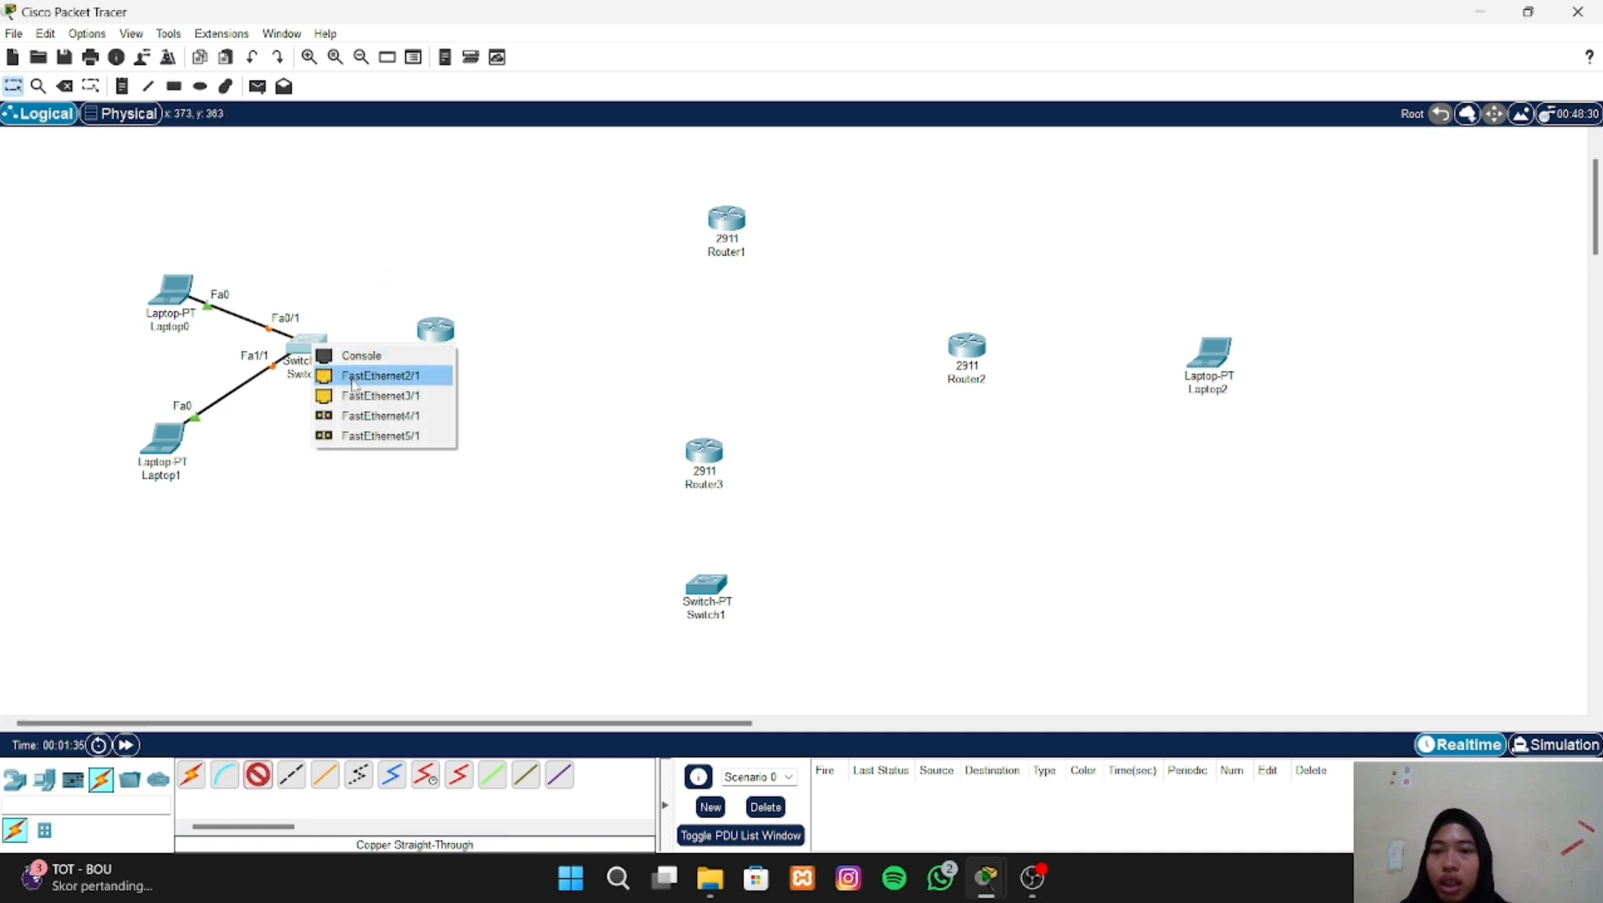
pyautogui.click(354, 376)
pyautogui.click(433, 334)
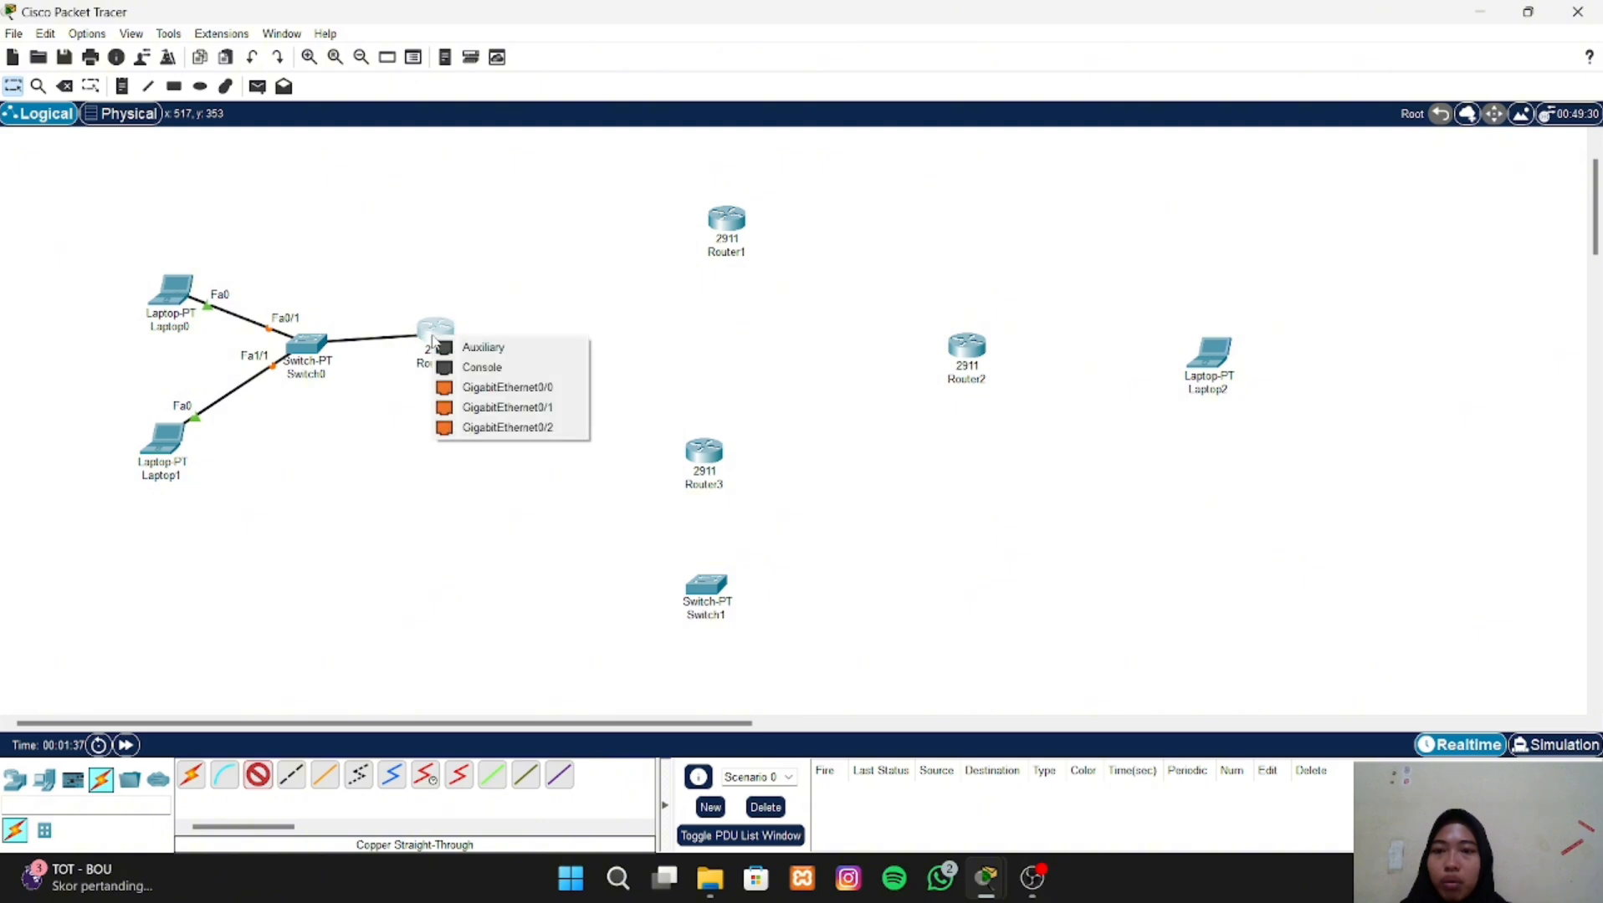
pyautogui.click(469, 407)
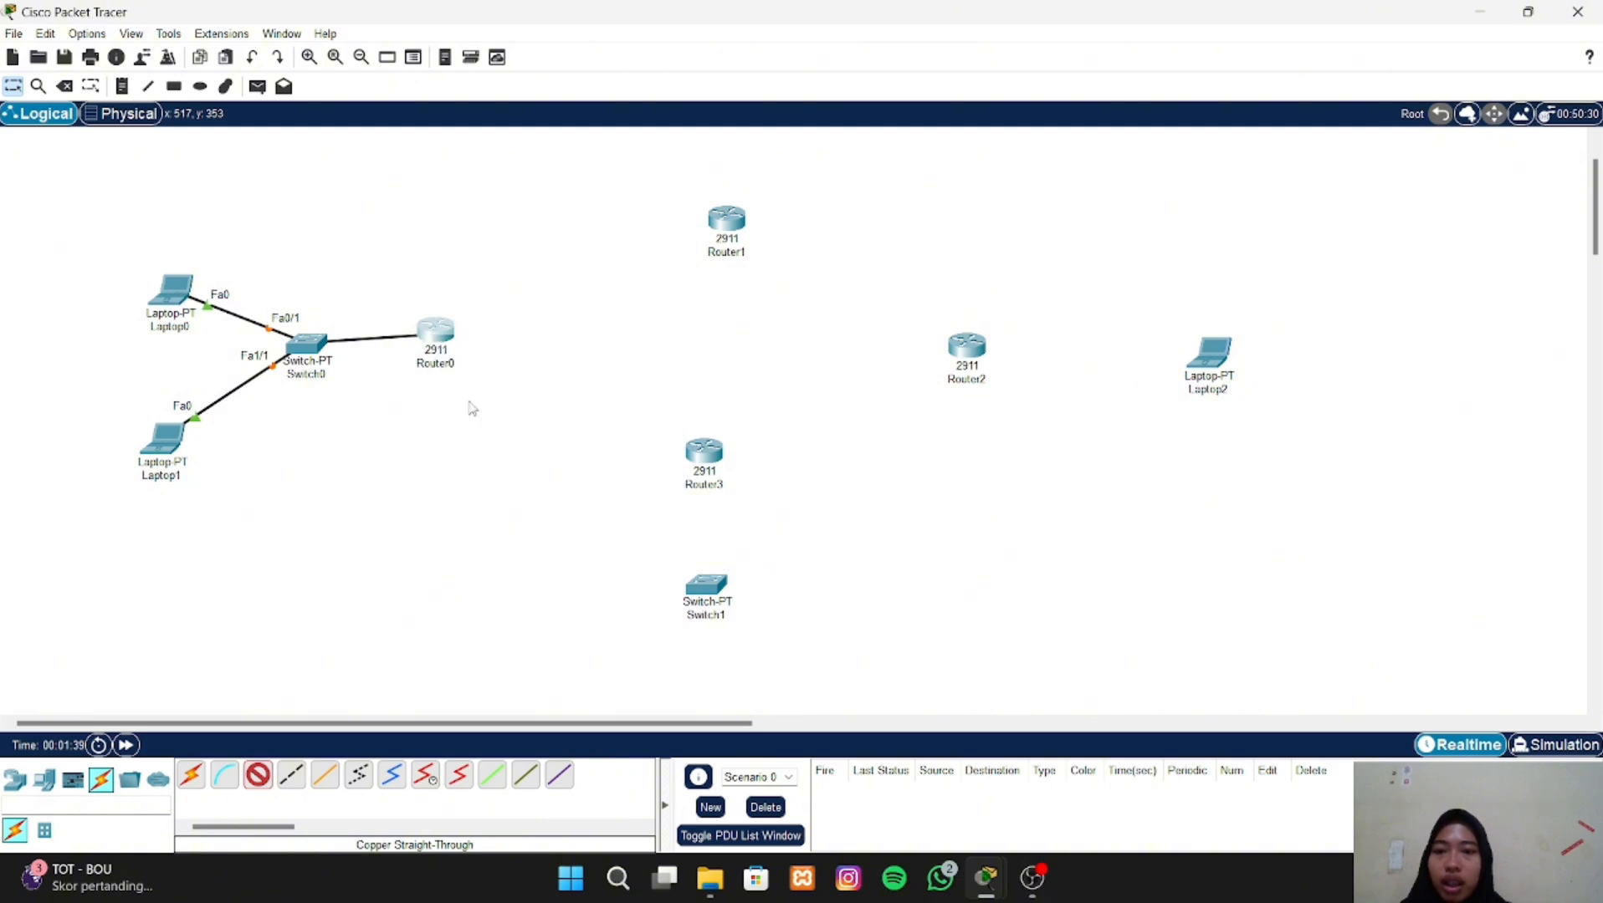
pyautogui.moveTo(448, 338); pyautogui.dragTo(443, 350)
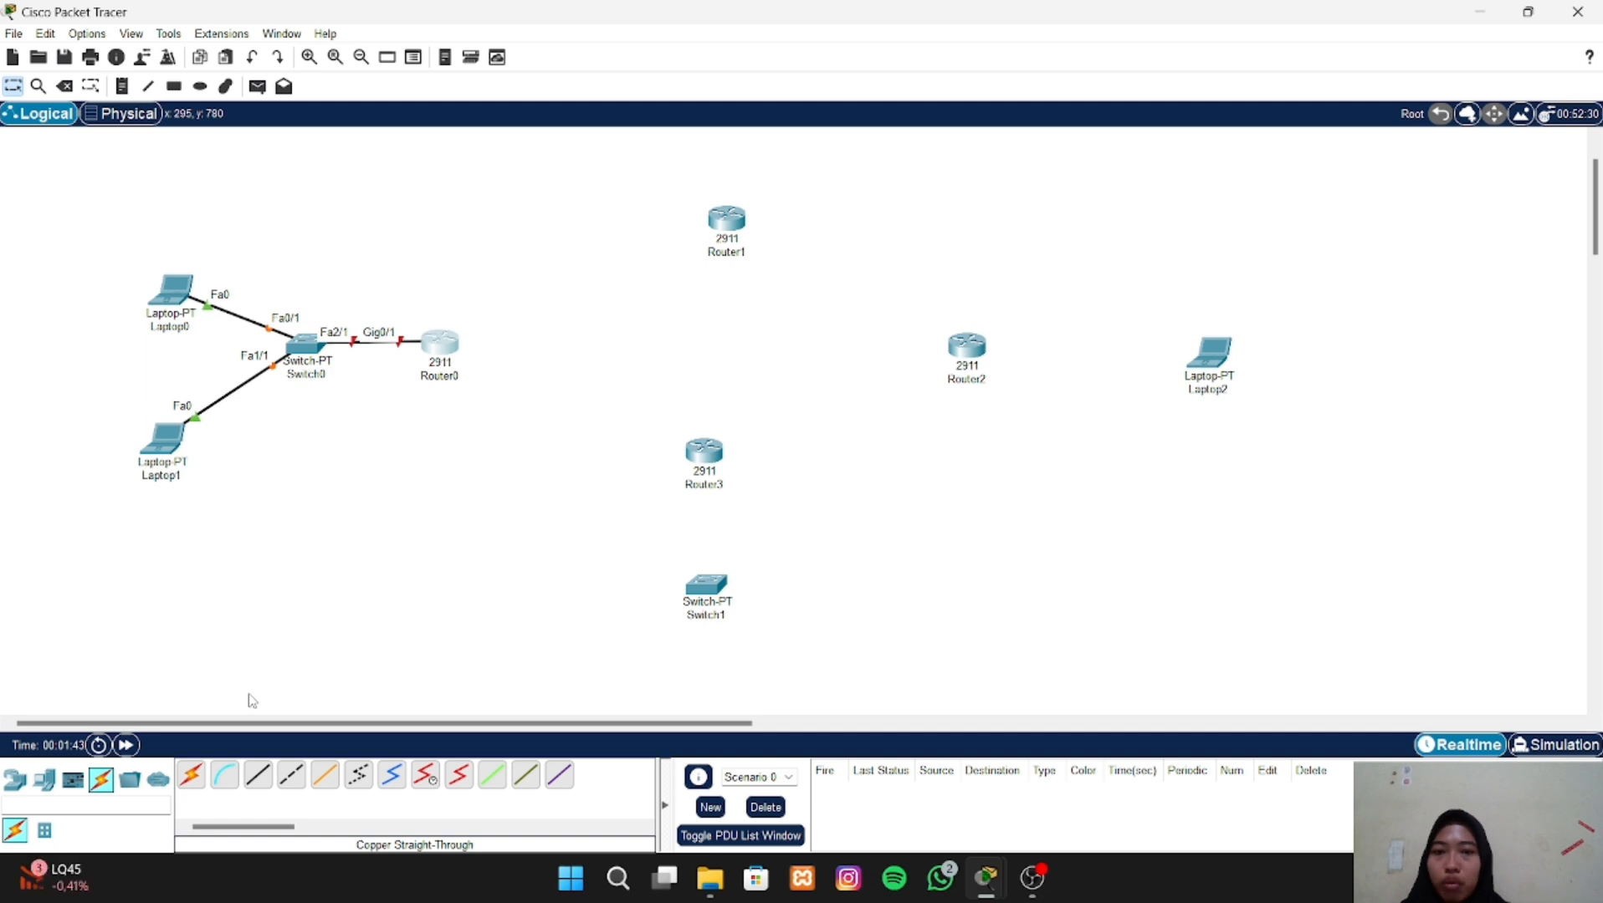
# - Connect Router0 GigabitEthernet0/0 to Router1 GigabitEthernet0/0 with a copper cross-over cable
pyautogui.click(293, 780)
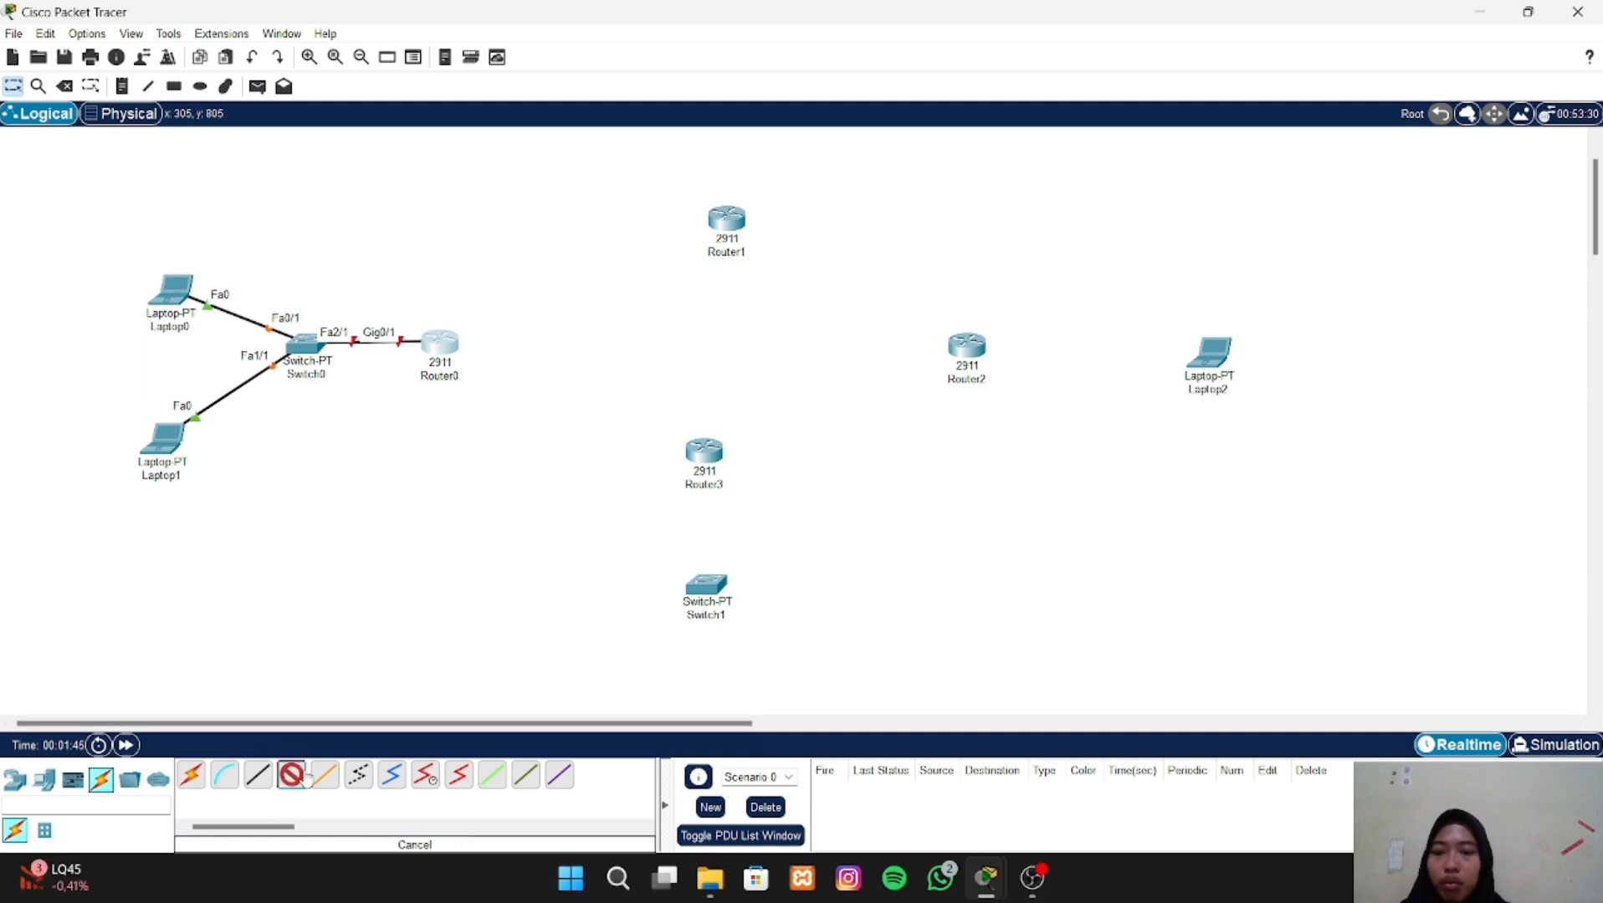
pyautogui.click(438, 343)
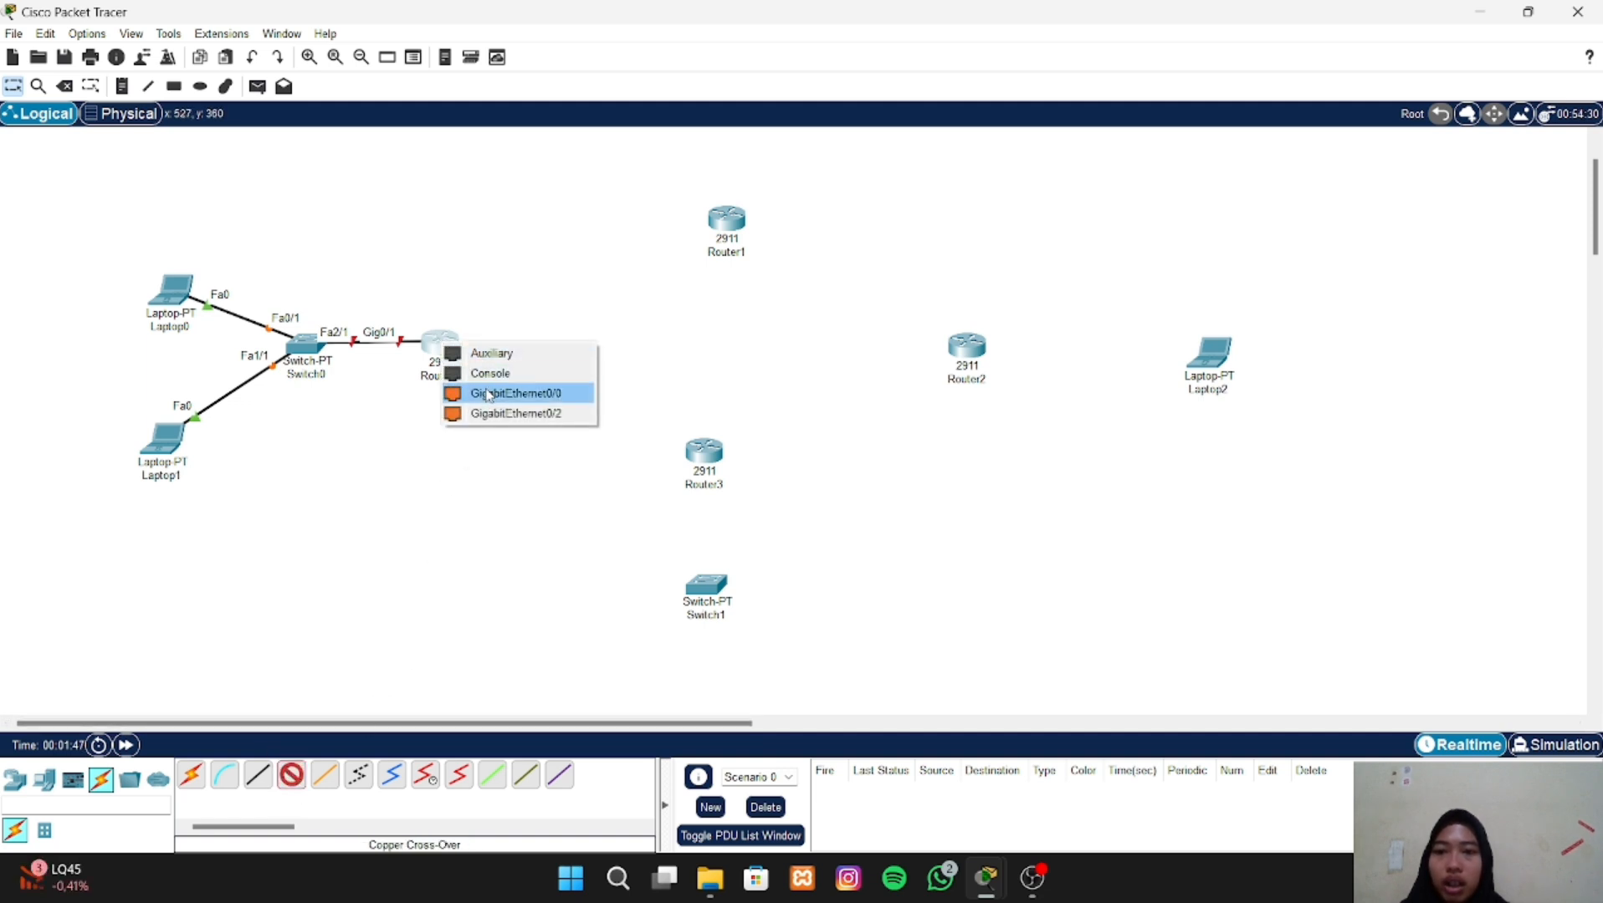
pyautogui.click(493, 401)
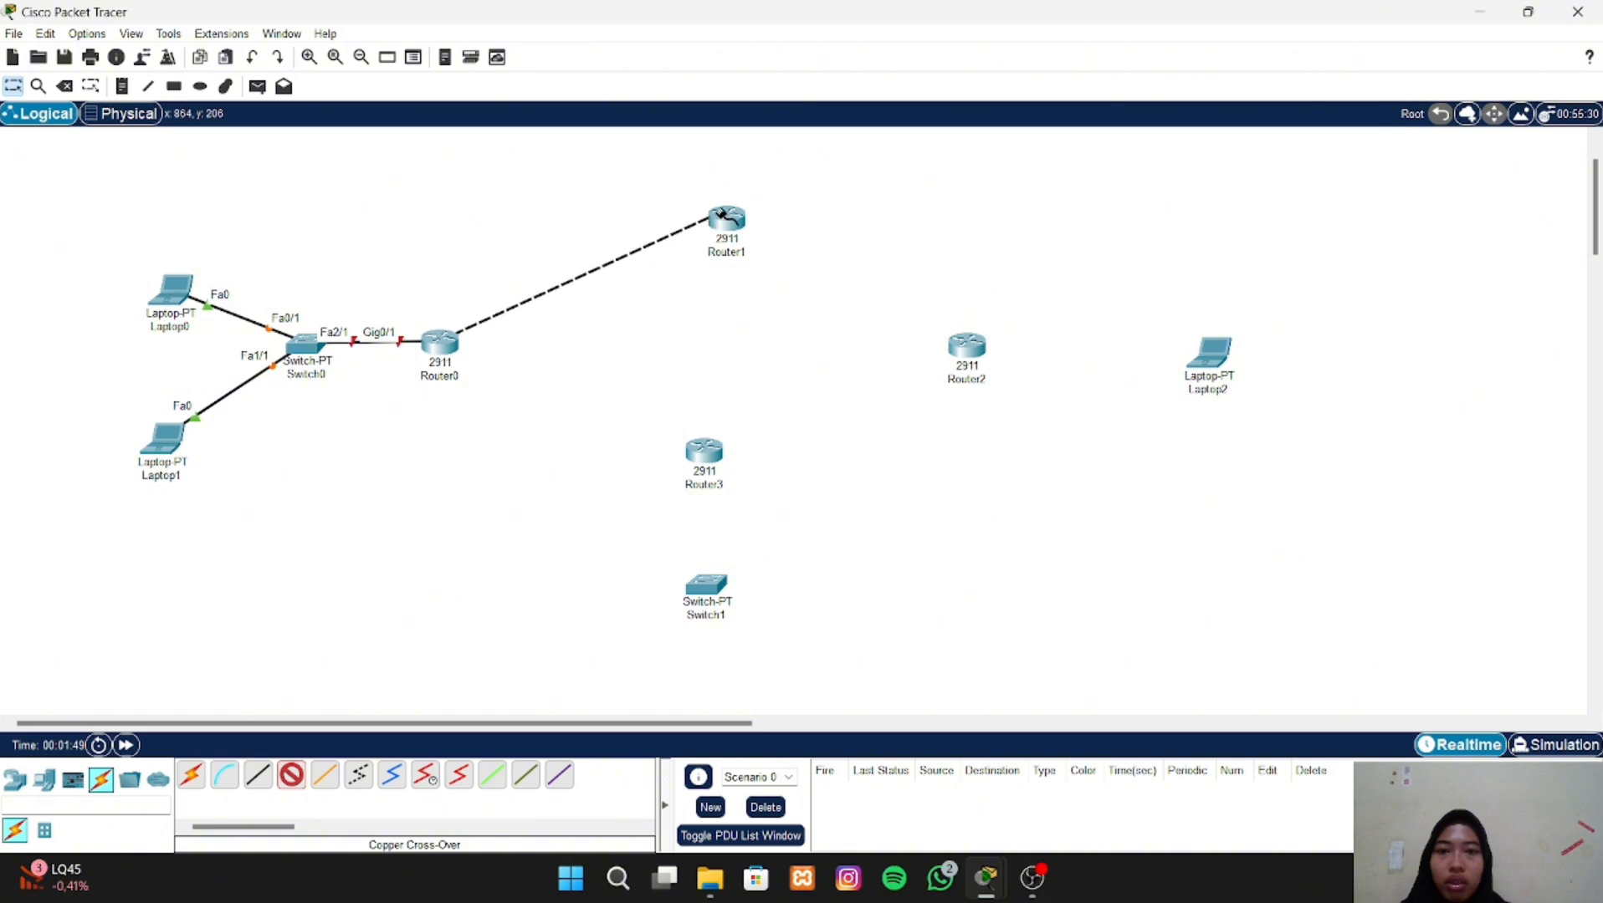
pyautogui.click(724, 220)
pyautogui.click(778, 270)
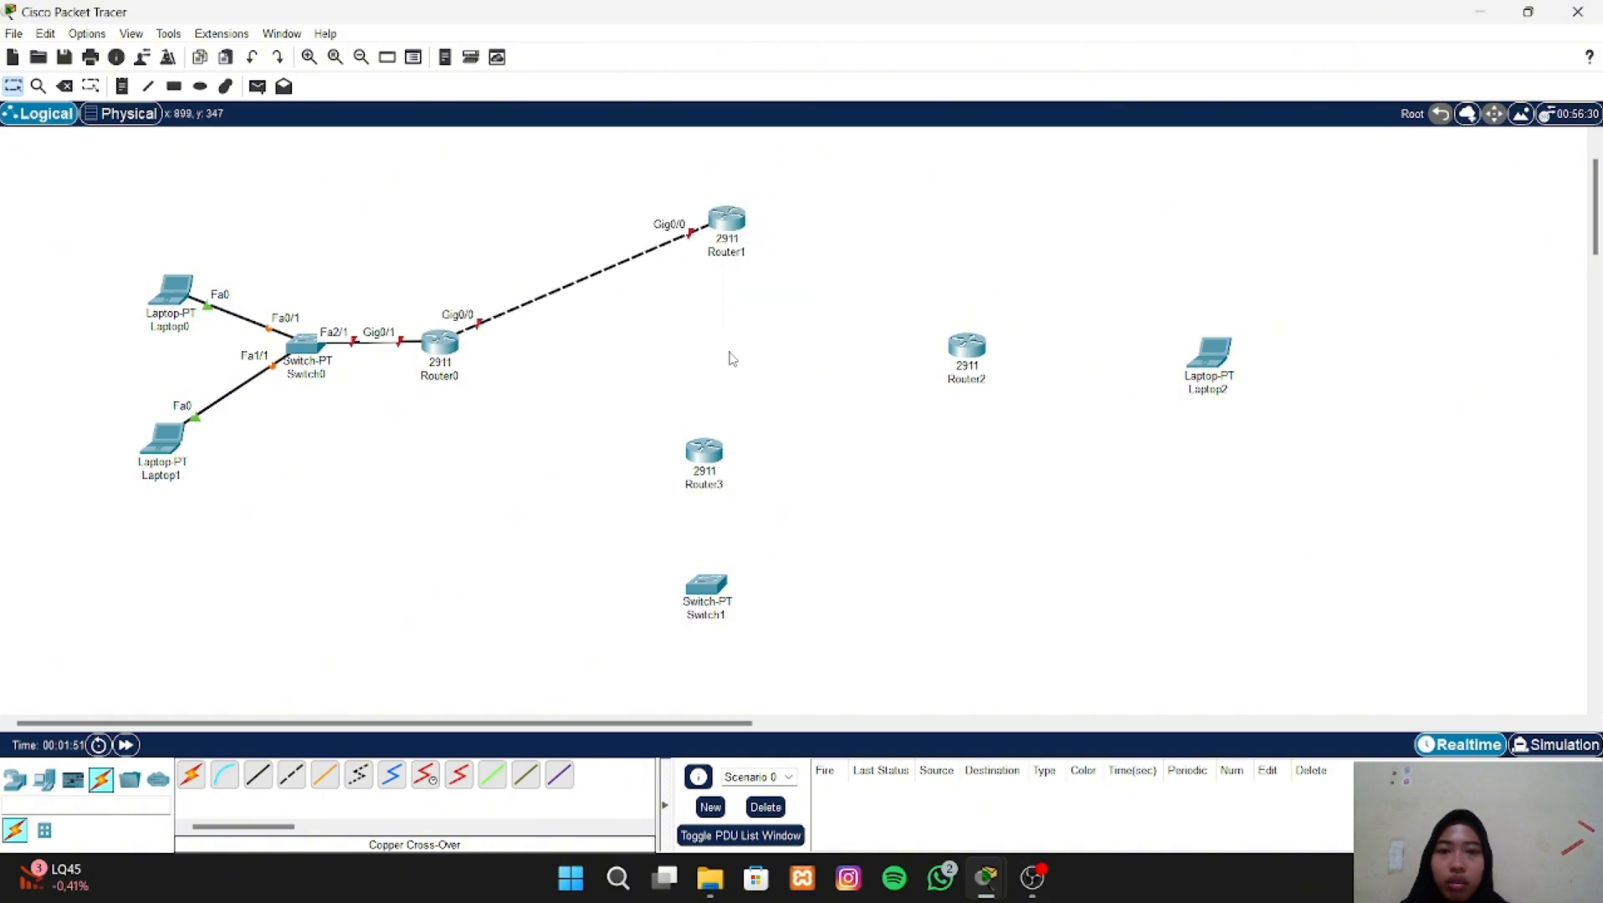
# - Connect Router1 GigabitEthernet0/1 to Router2 GigabitEthernet0/1 with a copper cross-over cable
pyautogui.click(292, 777)
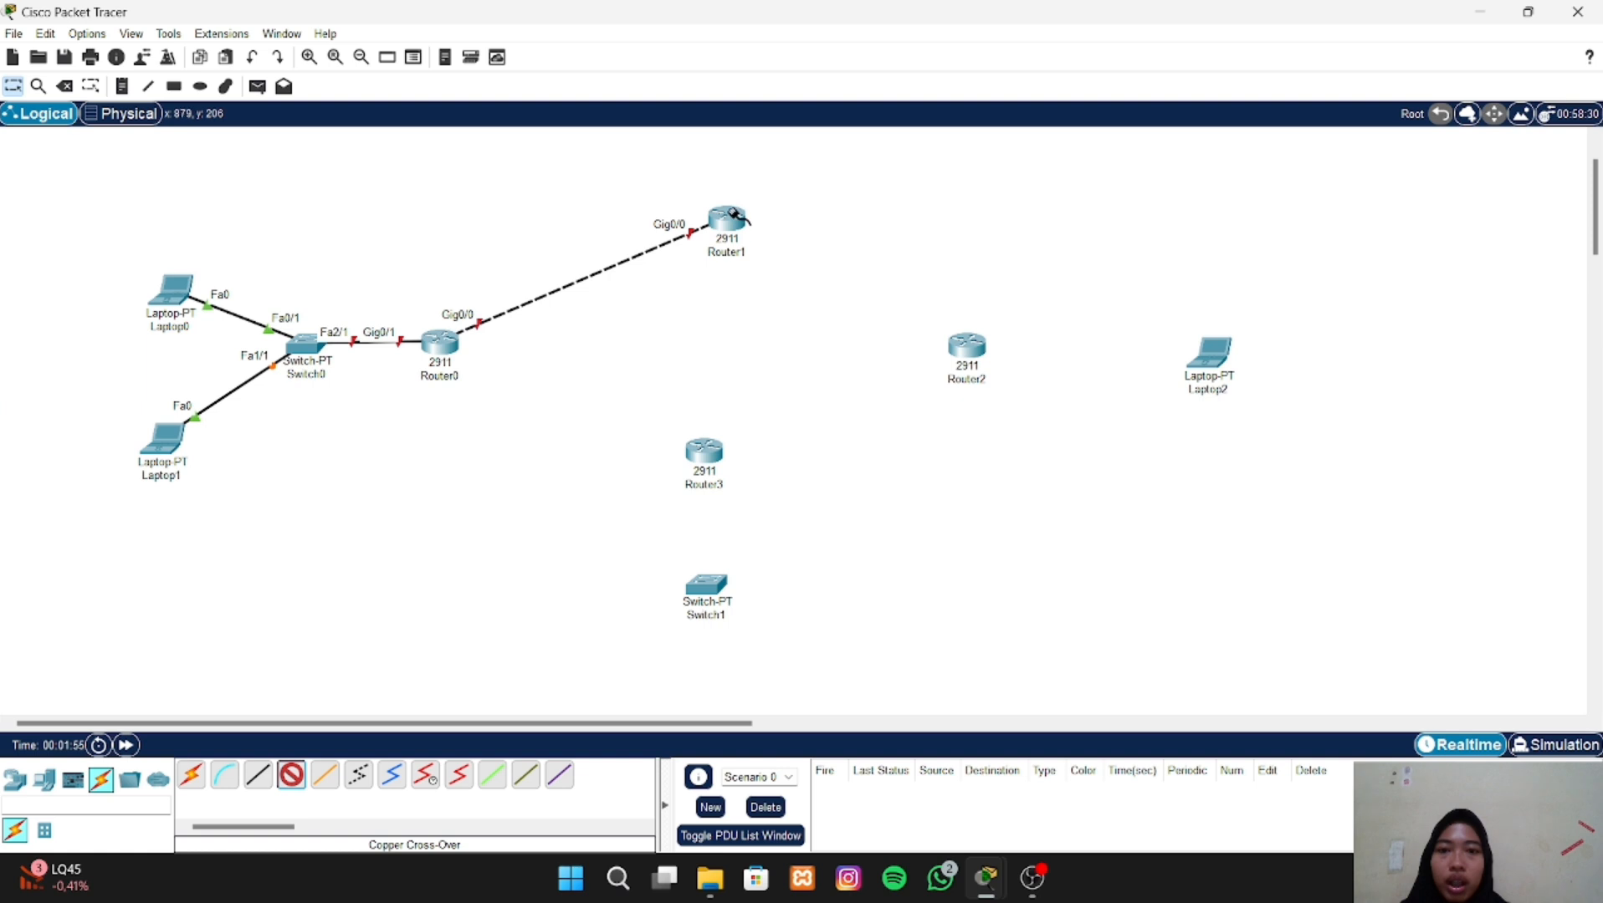
pyautogui.click(729, 220)
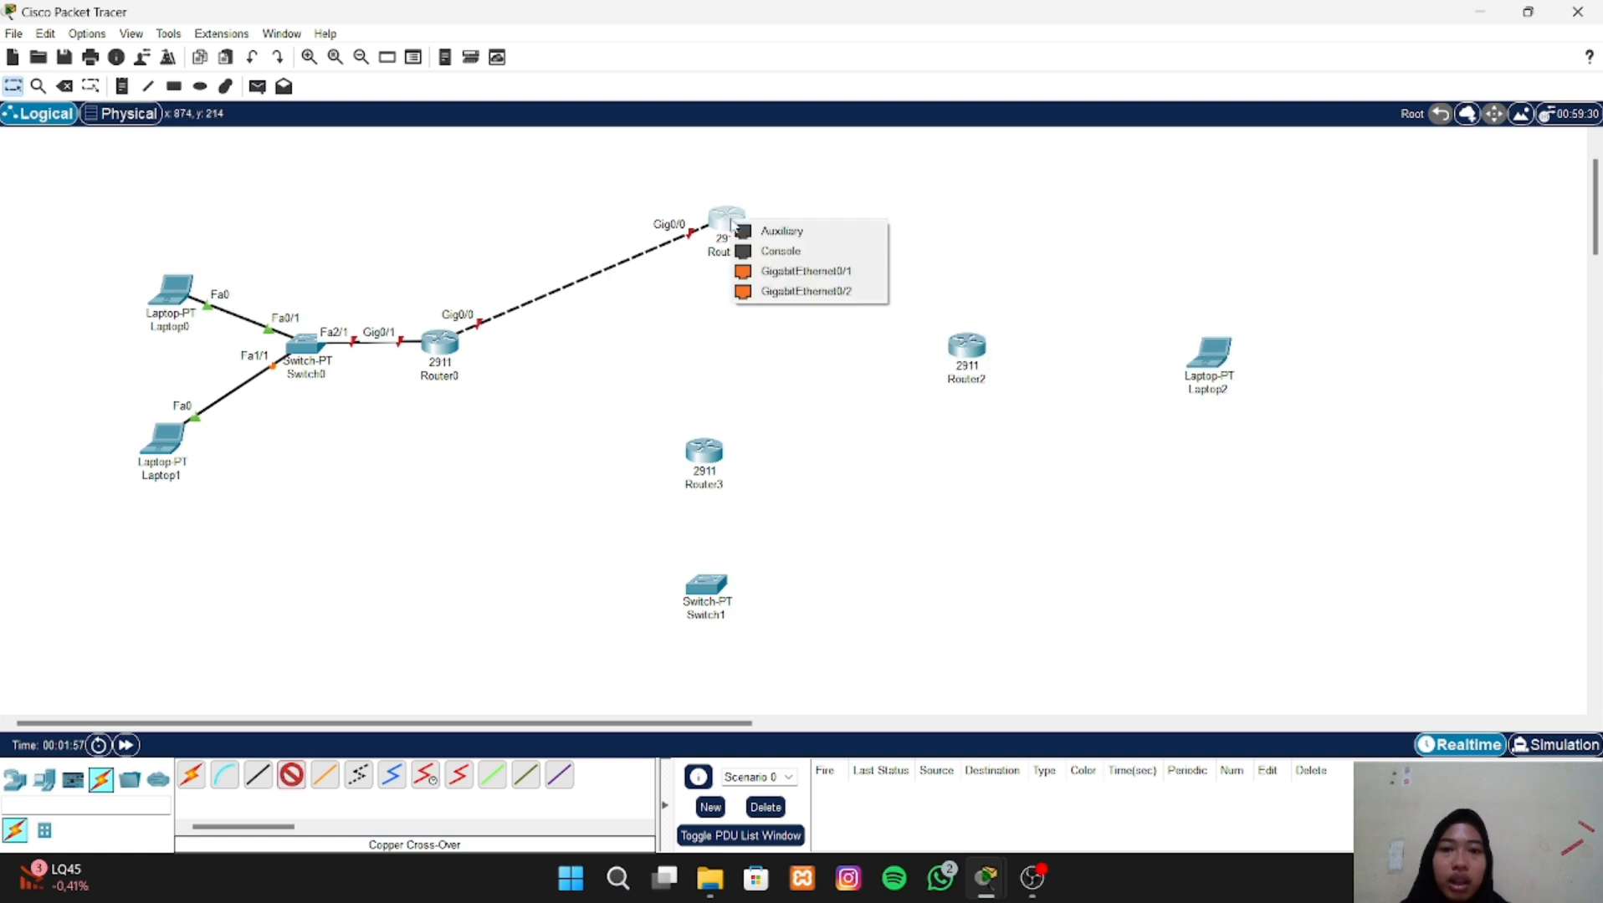
pyautogui.click(800, 271)
pyautogui.click(966, 346)
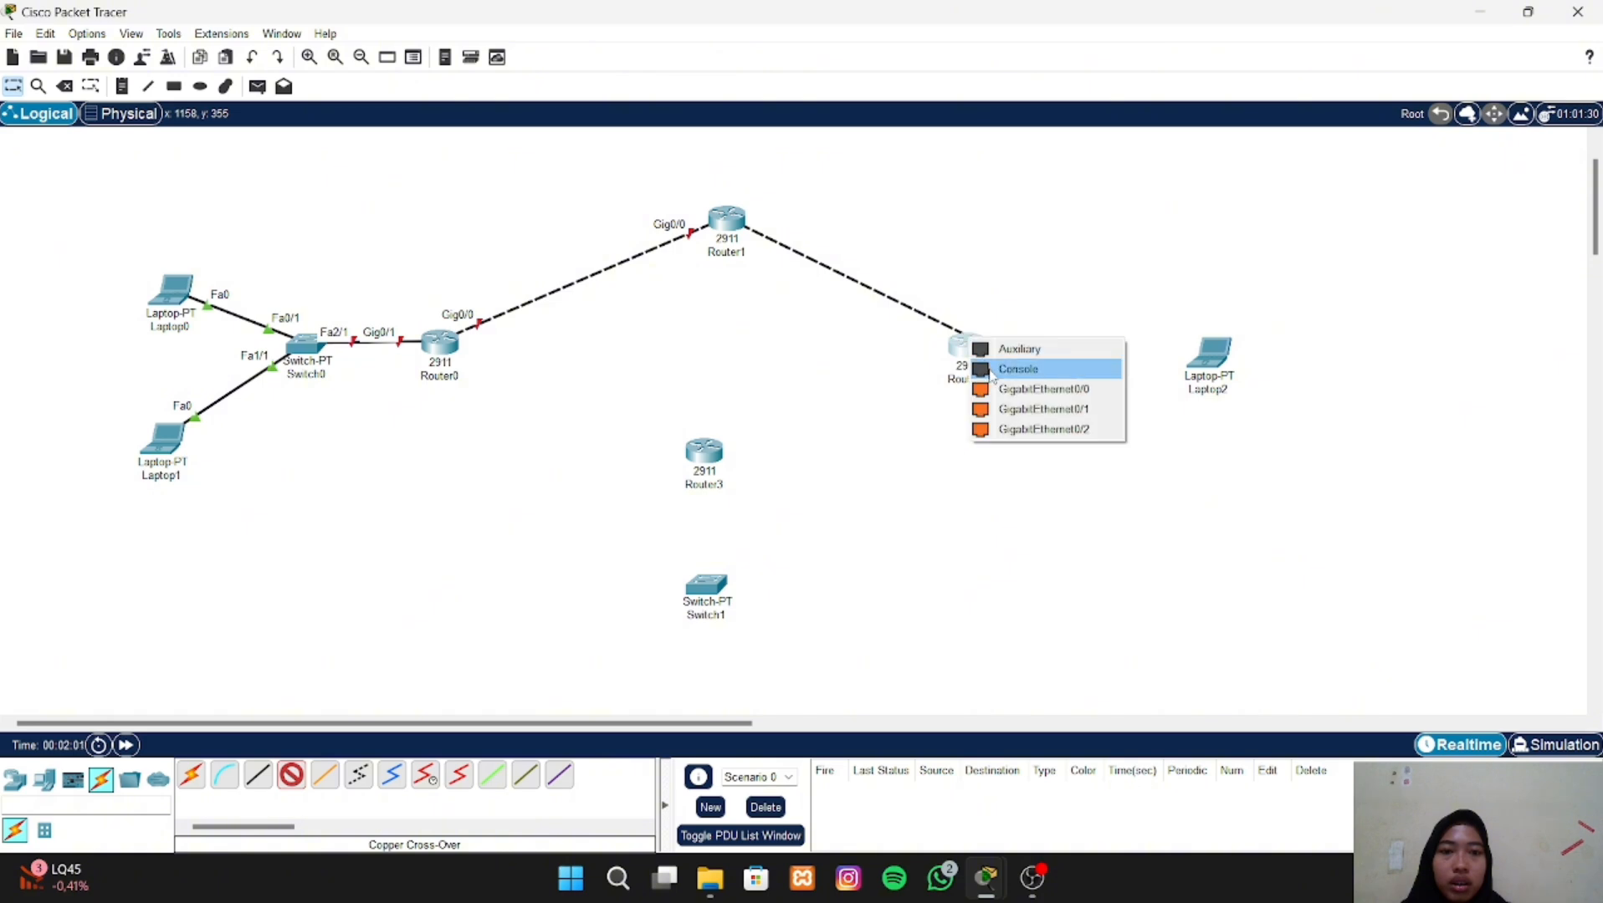
pyautogui.click(1024, 410)
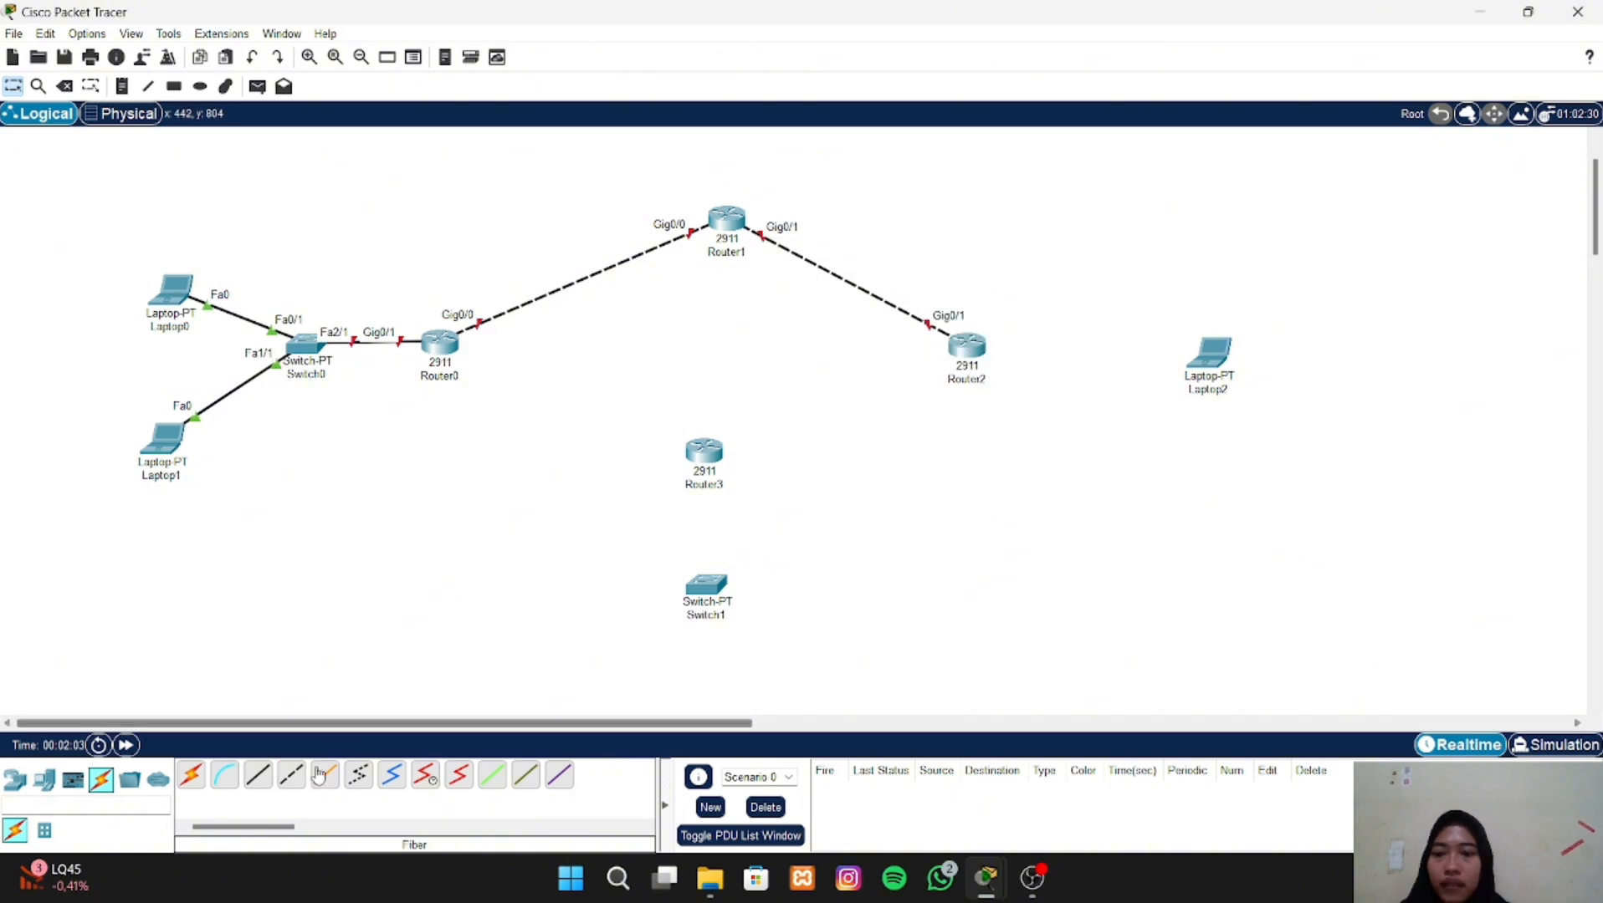
# - Connect Laptop2 FastEthernet0 to Router2 GigabitEthernet0/0 with a copper straight-through cable
pyautogui.click(259, 777)
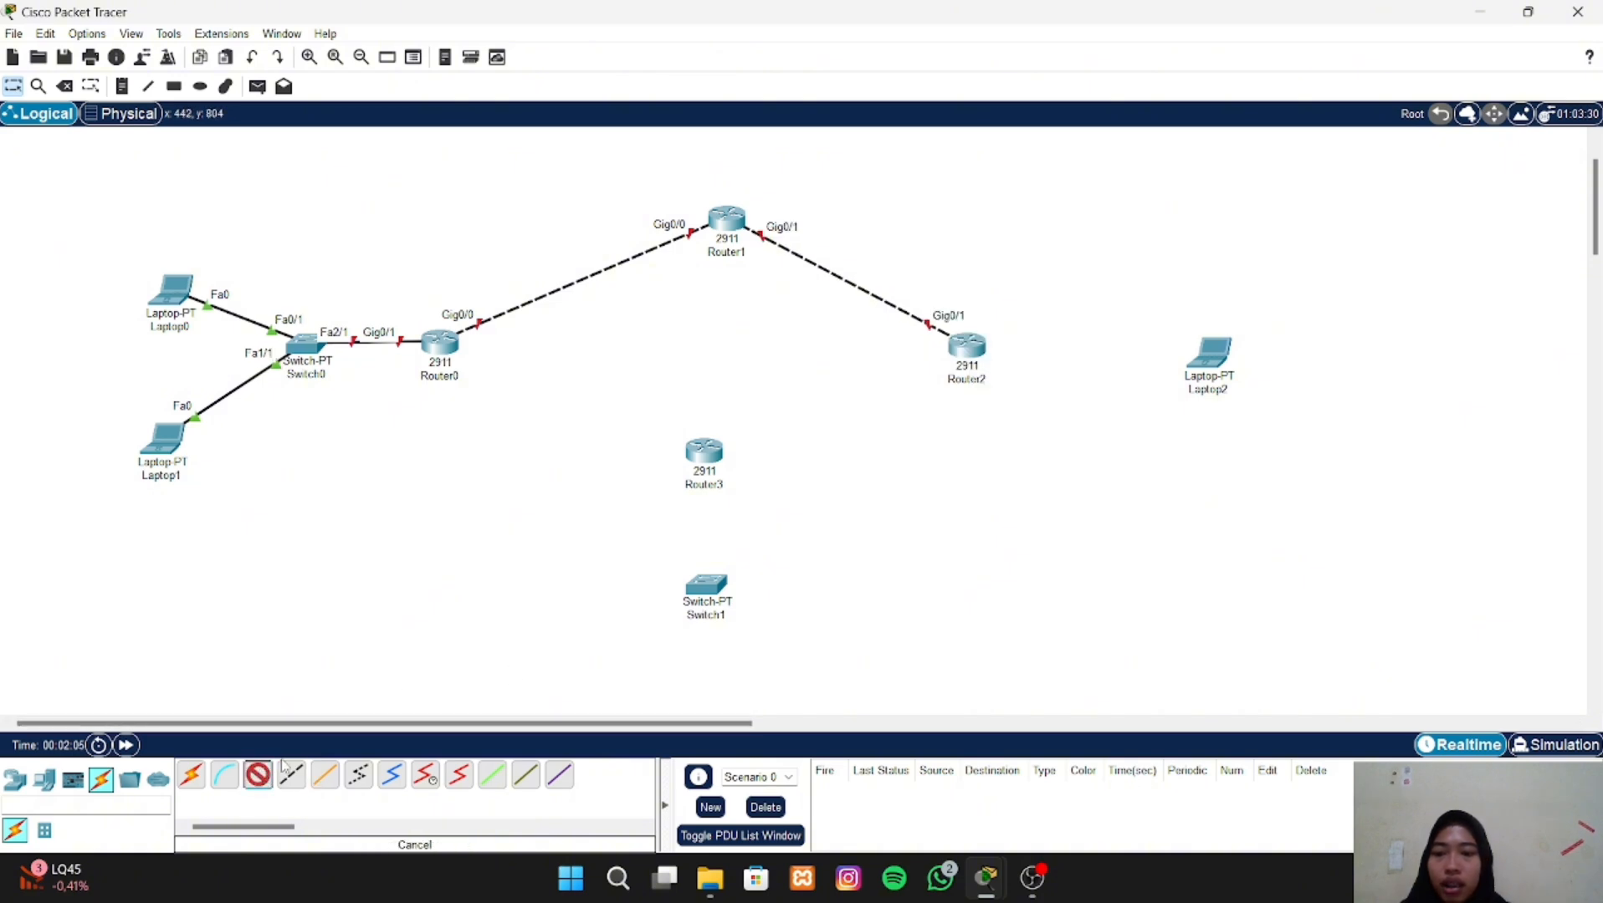
pyautogui.click(1217, 349)
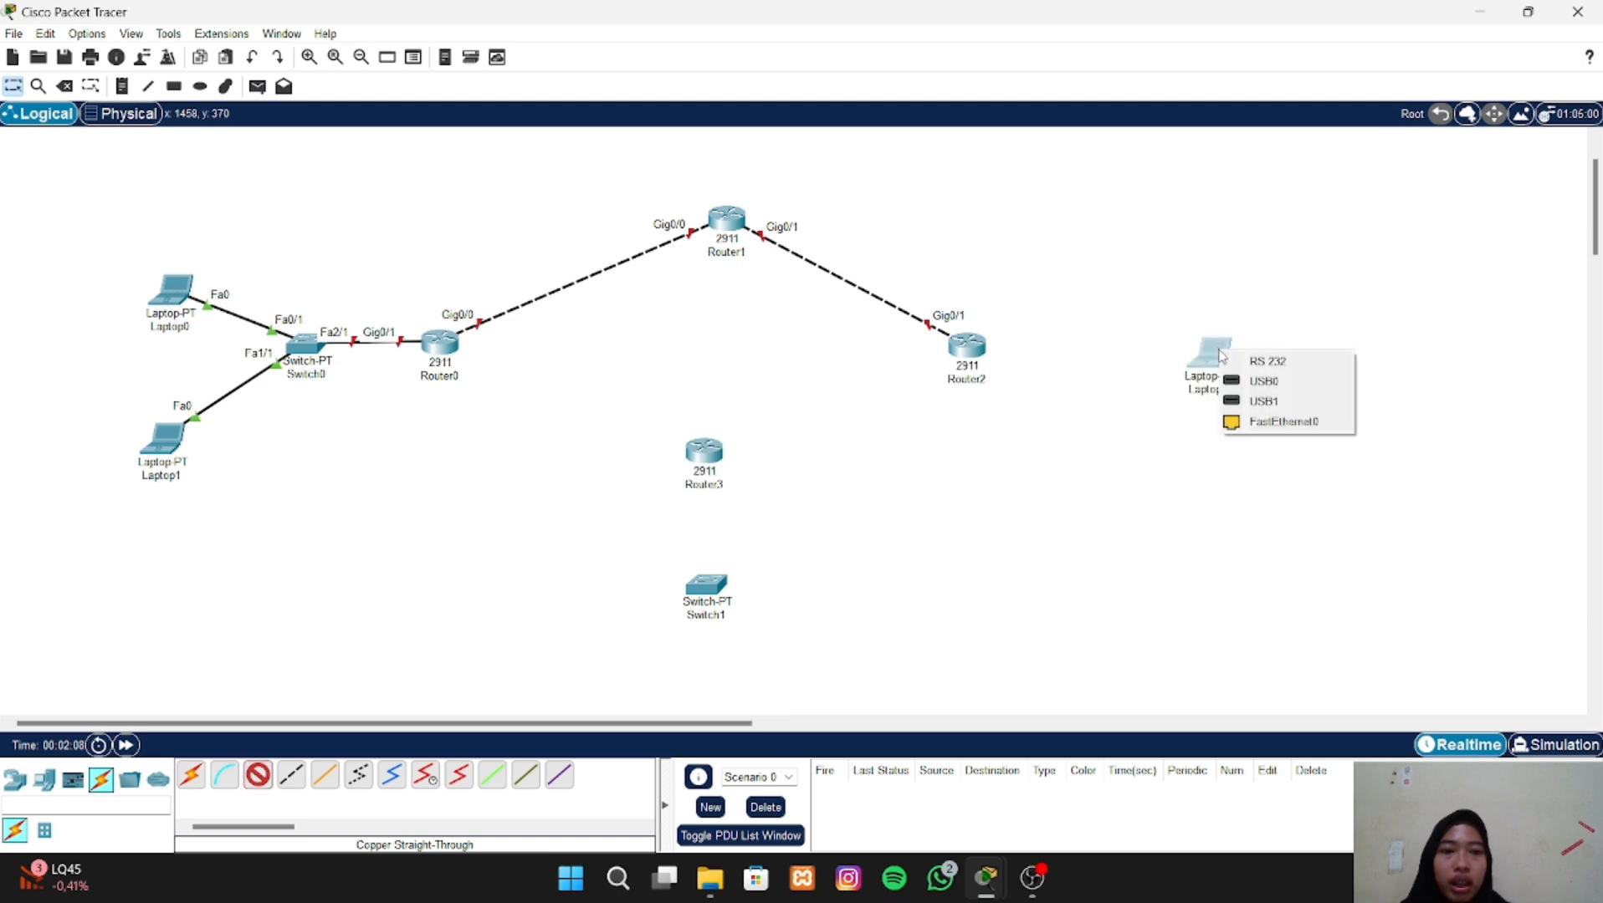
pyautogui.click(1259, 423)
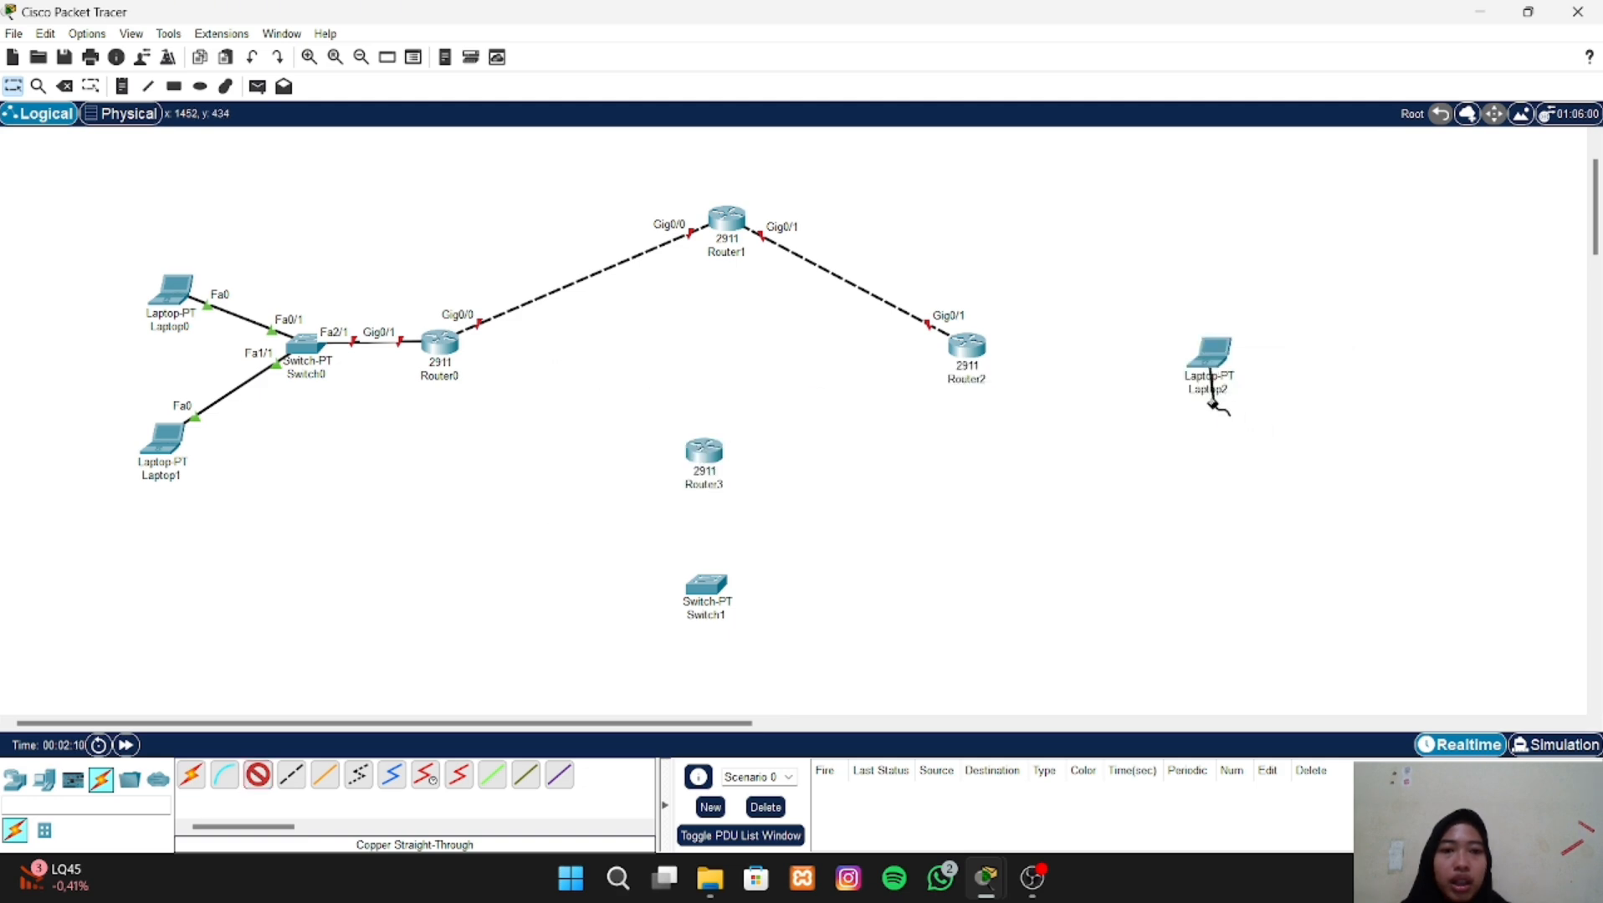
pyautogui.click(970, 346)
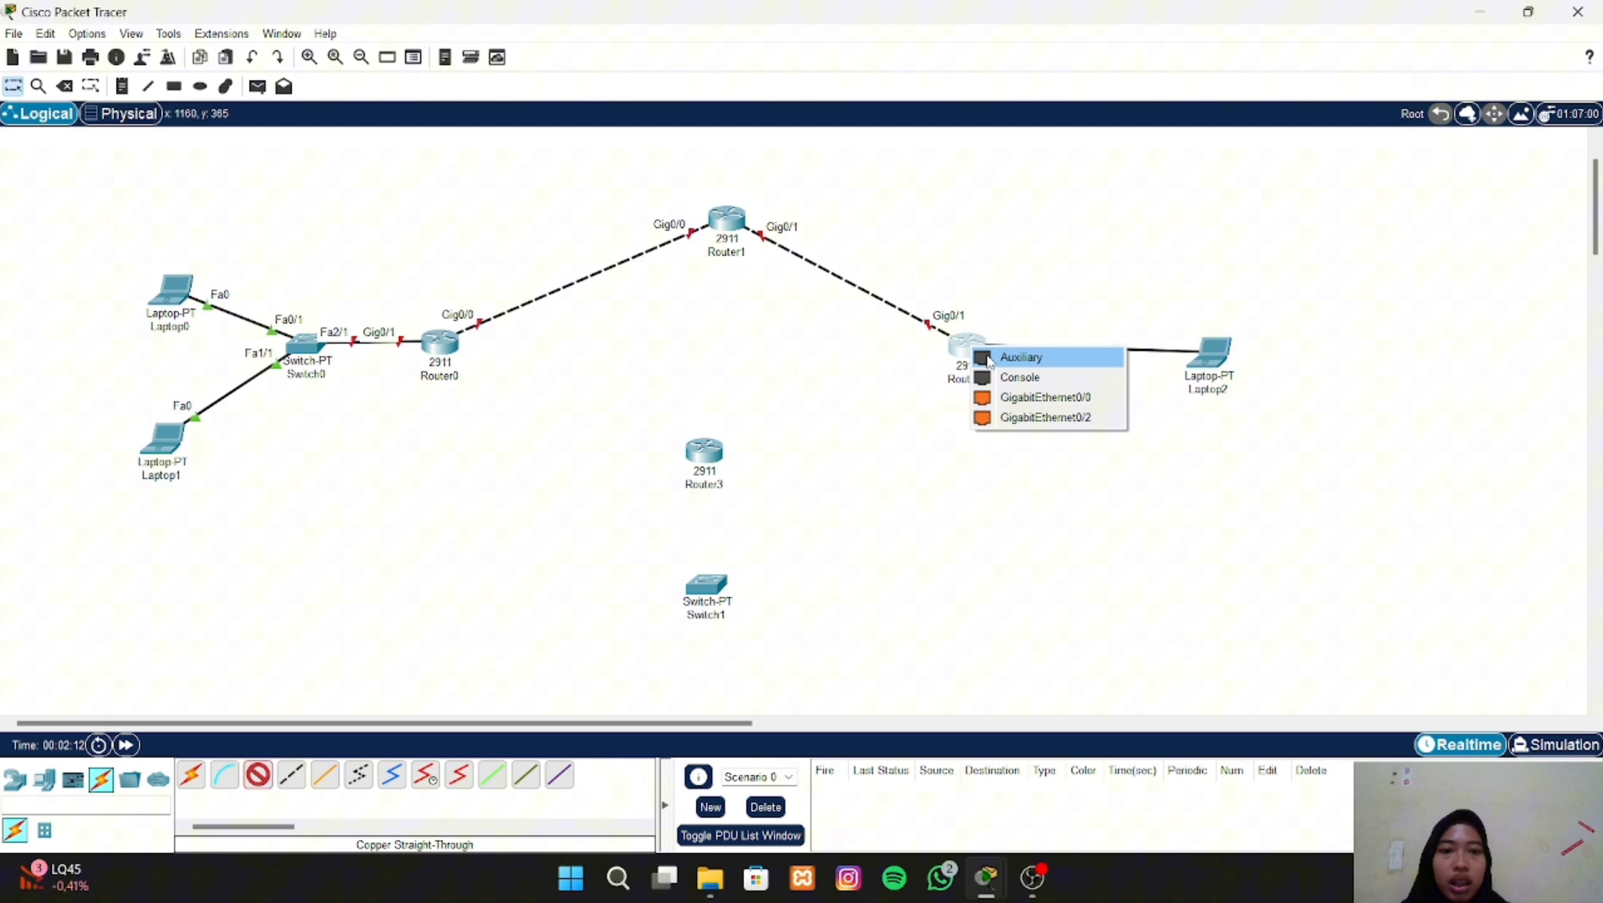
pyautogui.click(1020, 399)
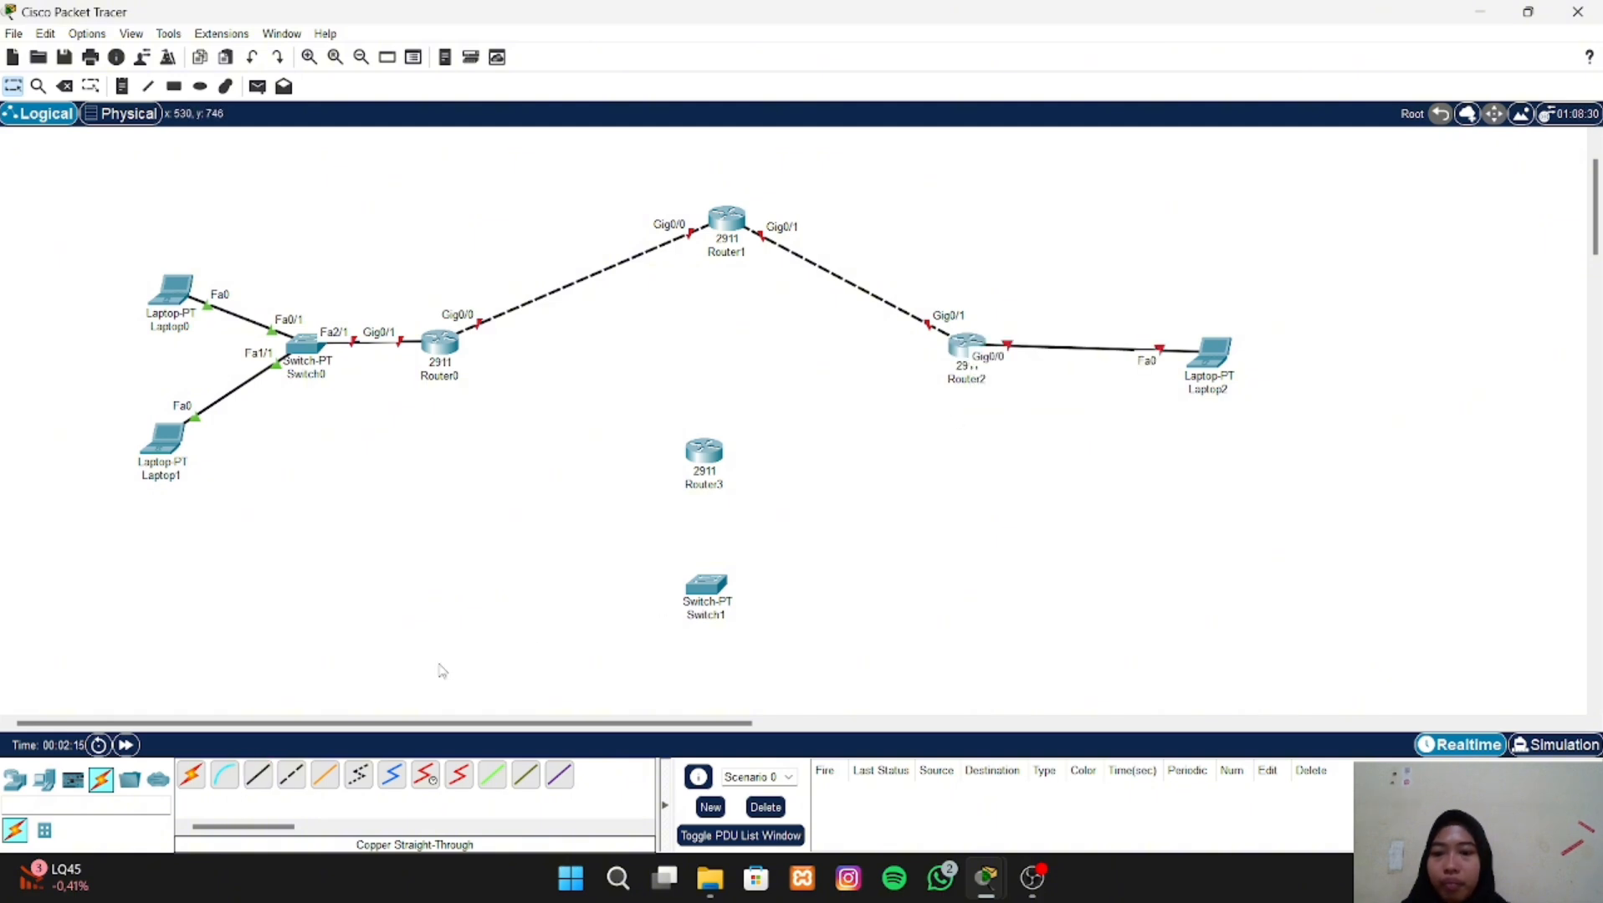
# - Connect Router2 GigabitEthernet0/2 to Router3 GigabitEthernet0/2 with a copper cross-over cable and move Router3 up level with Router2
pyautogui.click(291, 775)
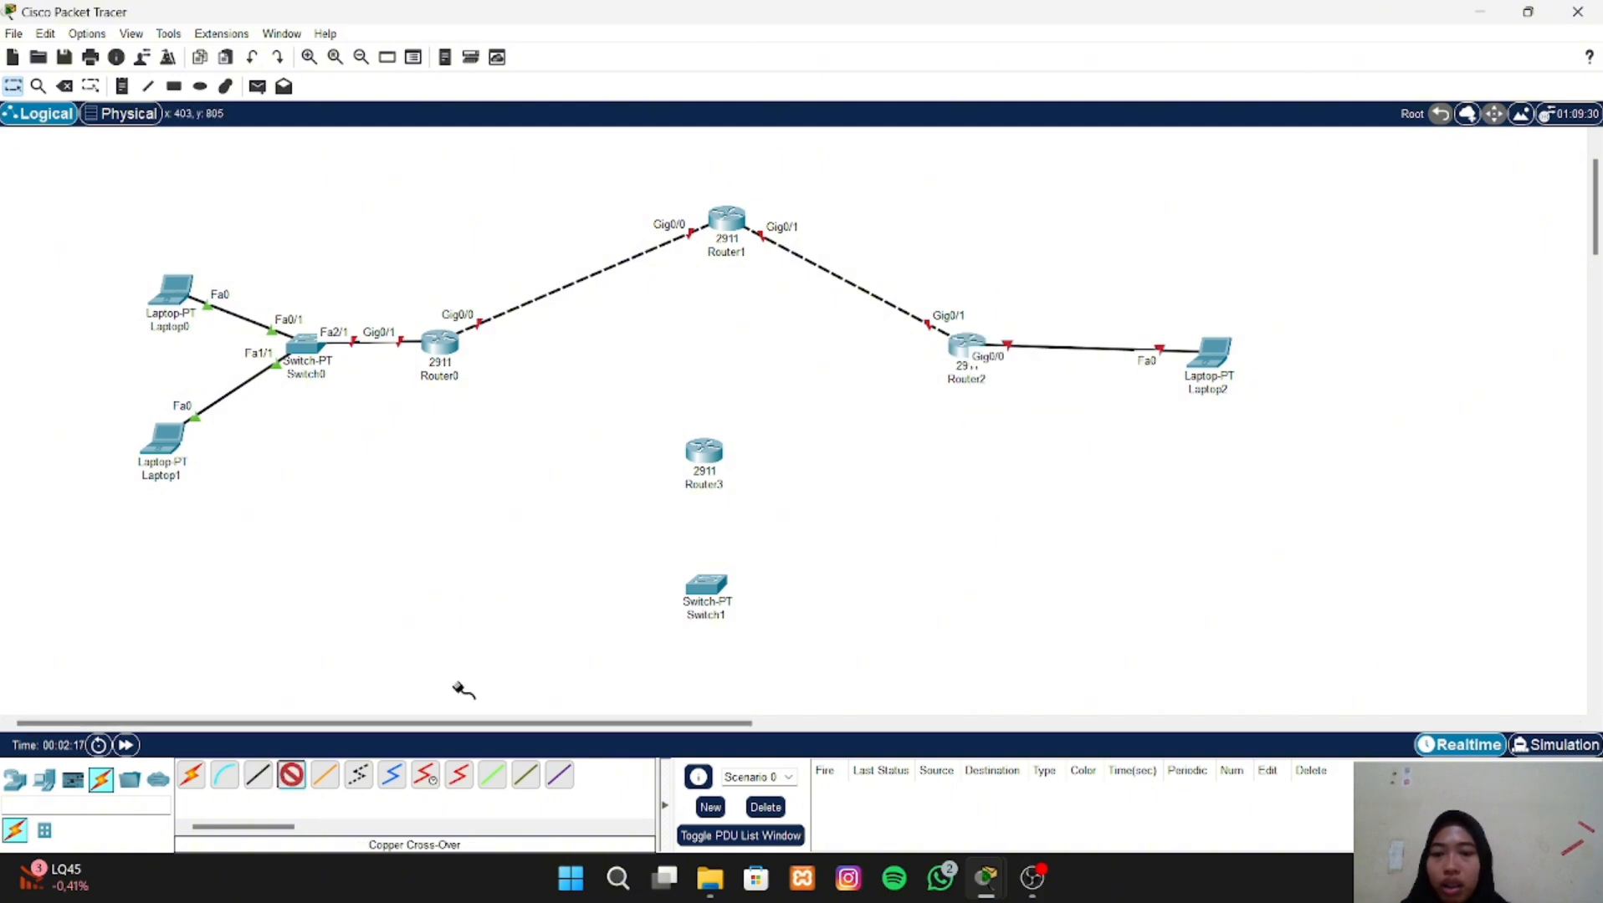
pyautogui.click(954, 347)
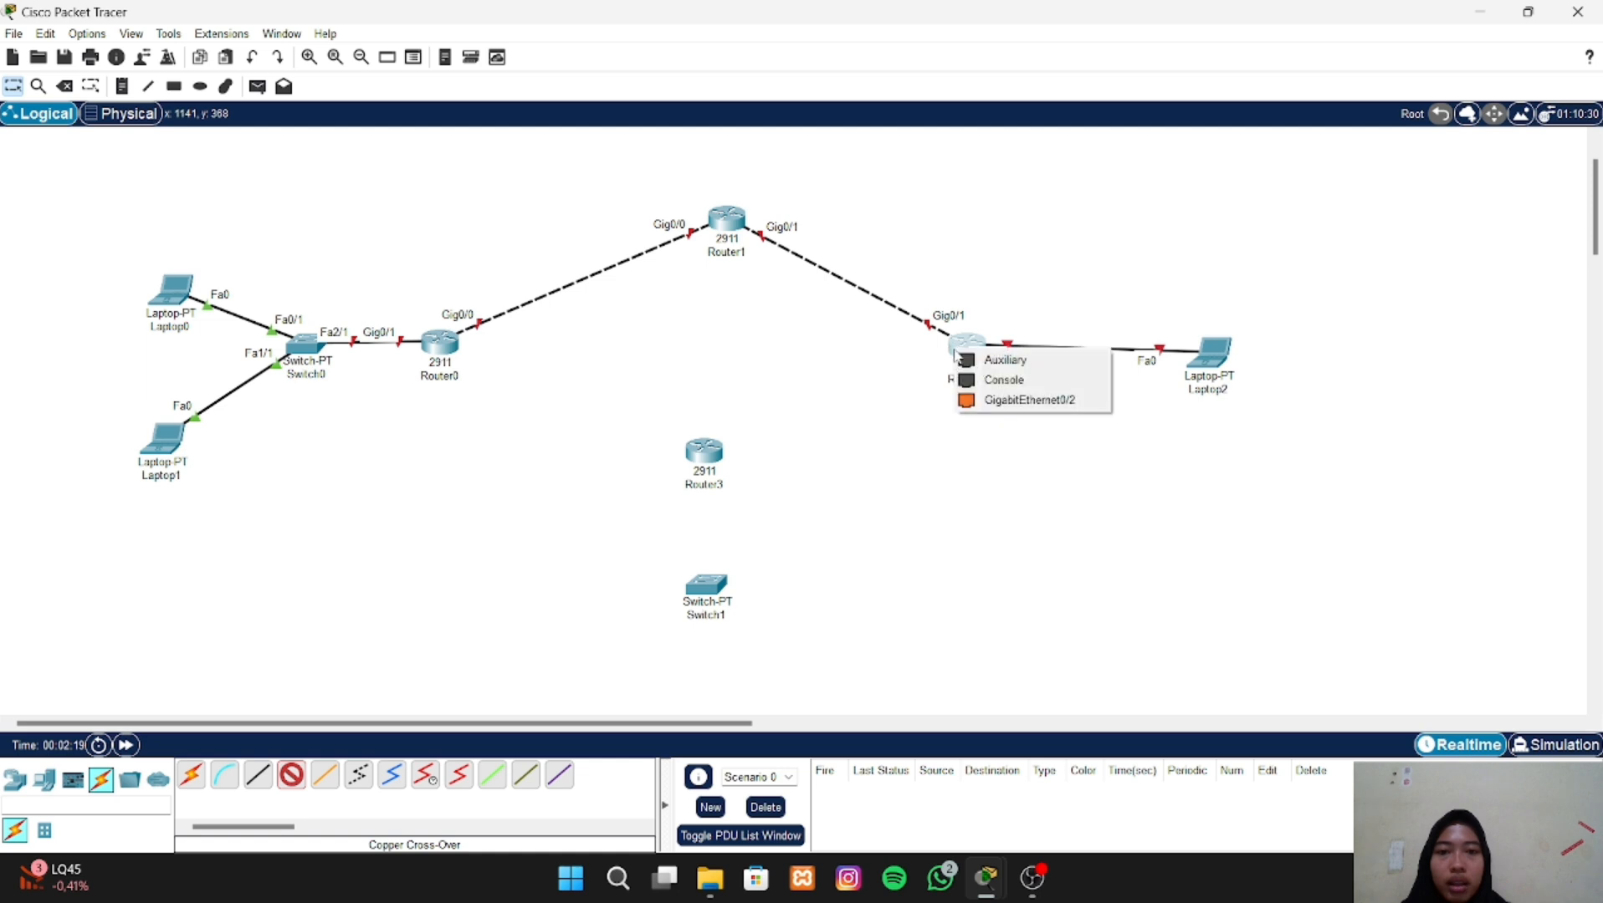
pyautogui.click(987, 400)
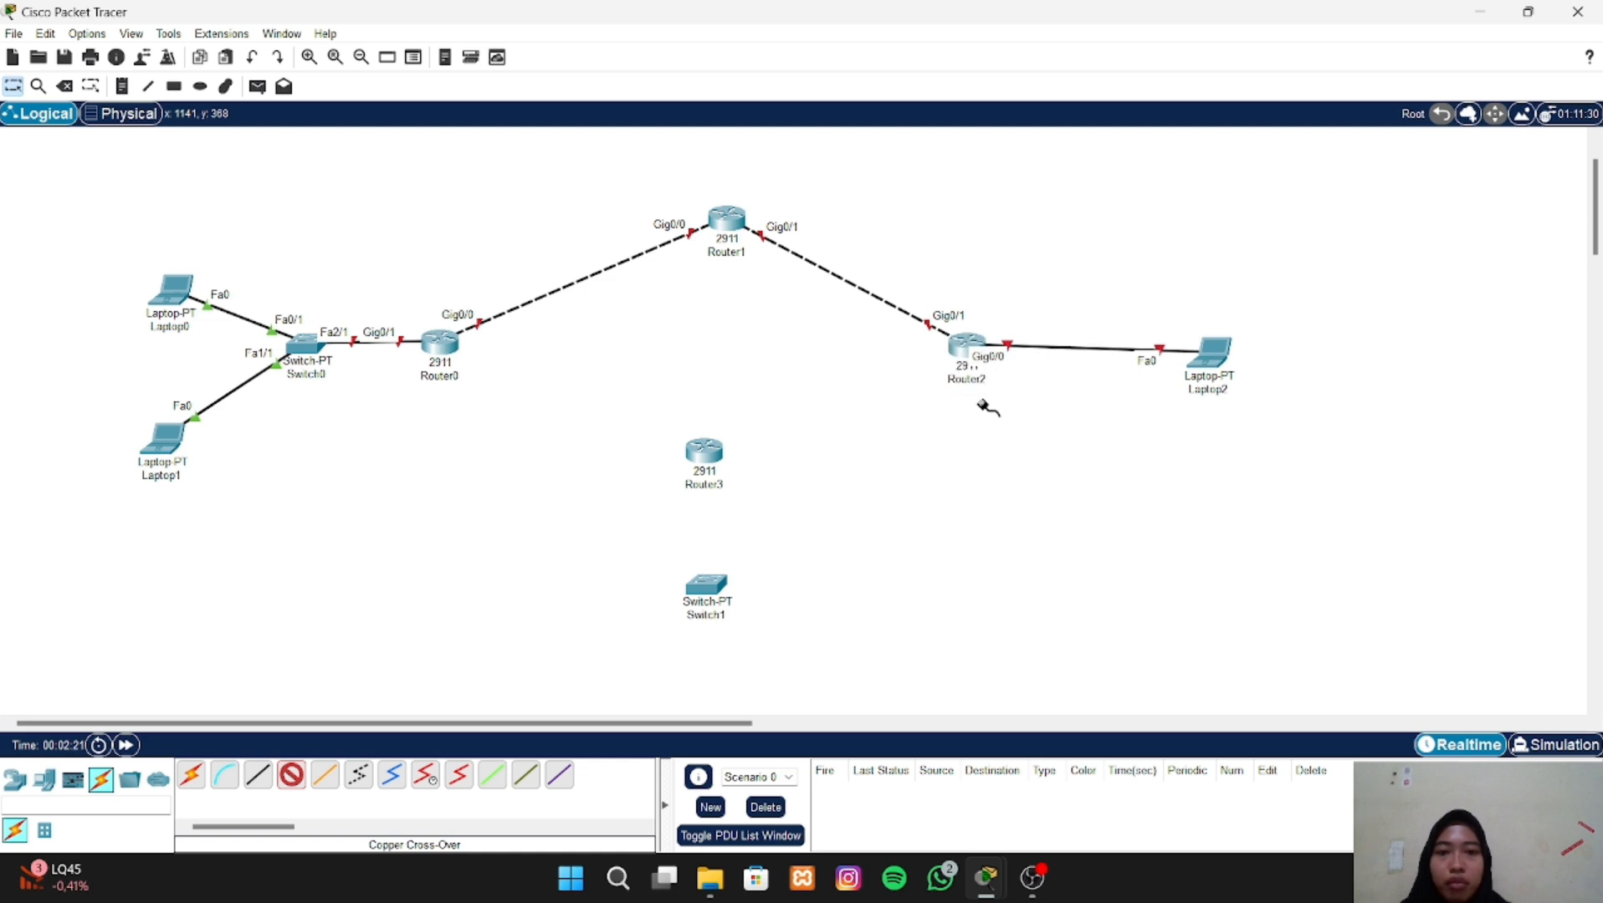
pyautogui.click(710, 455)
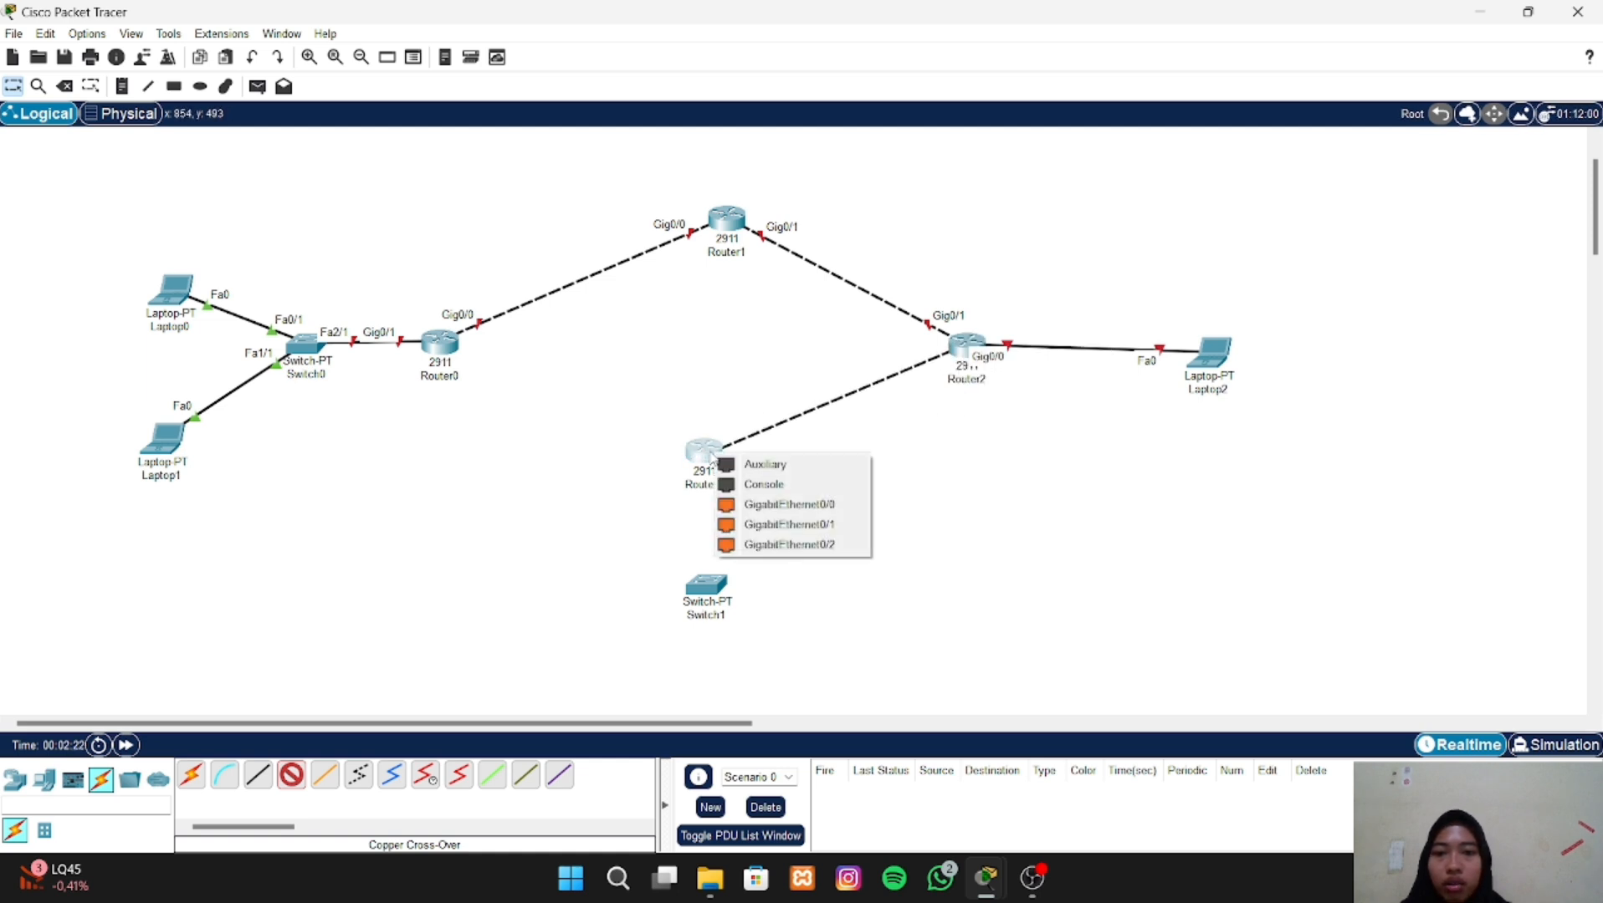
pyautogui.click(758, 545)
pyautogui.moveTo(712, 428); pyautogui.dragTo(734, 350)
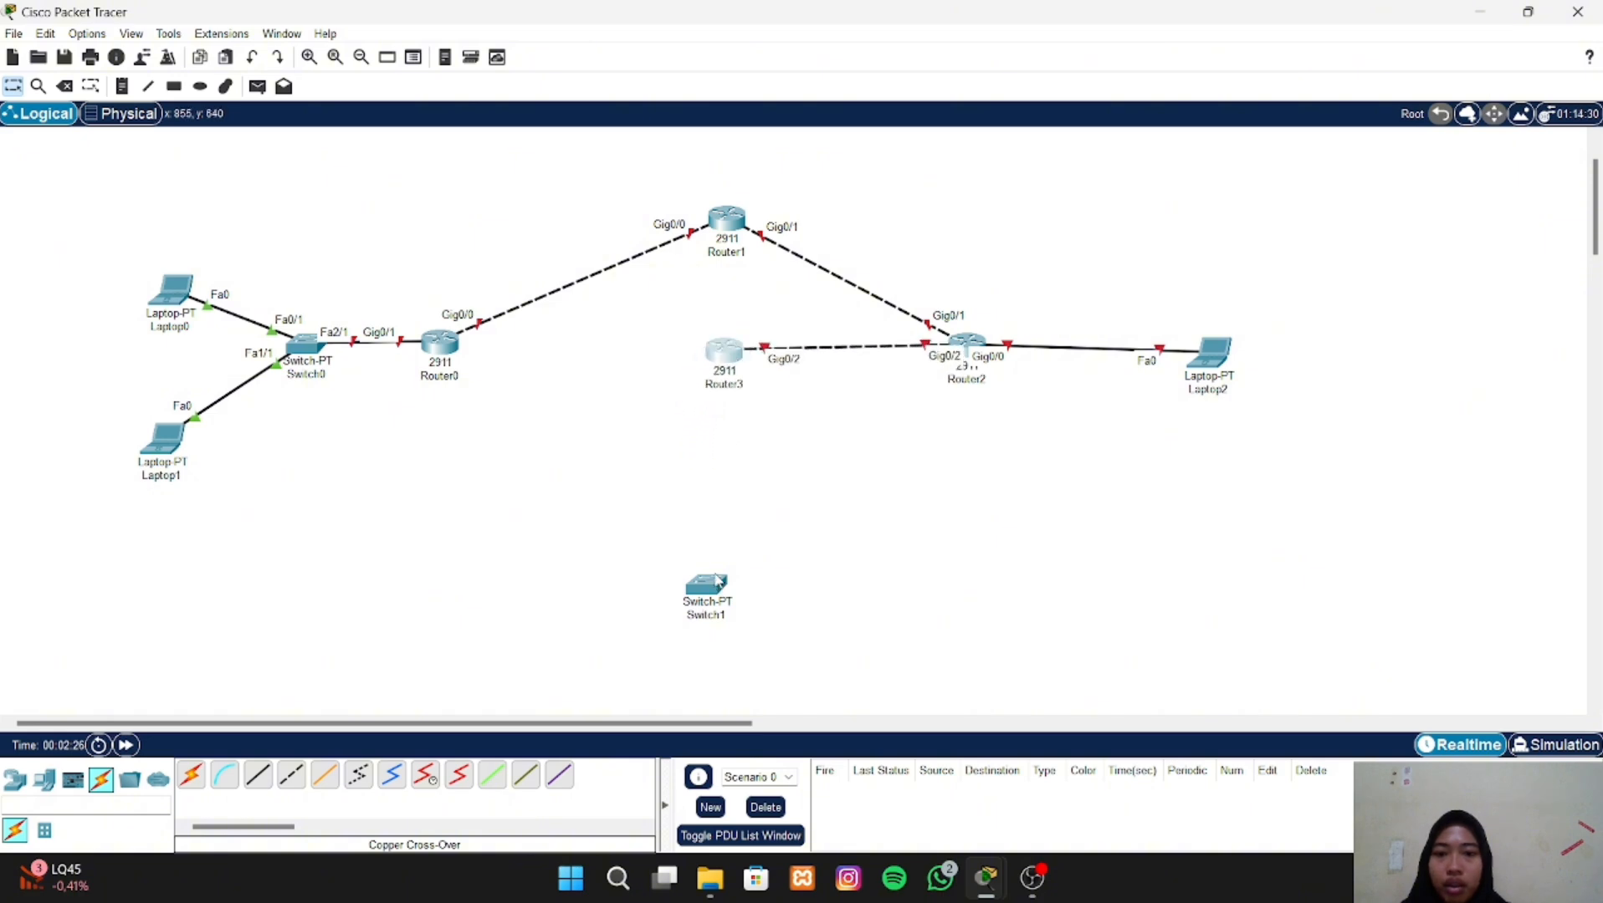
# - Move Switch1 up beneath Router3 and connect Router3 GigabitEthernet0/0 to Switch1 FastEthernet0/1 with a copper straight-through cable
pyautogui.moveTo(718, 580); pyautogui.dragTo(735, 460)
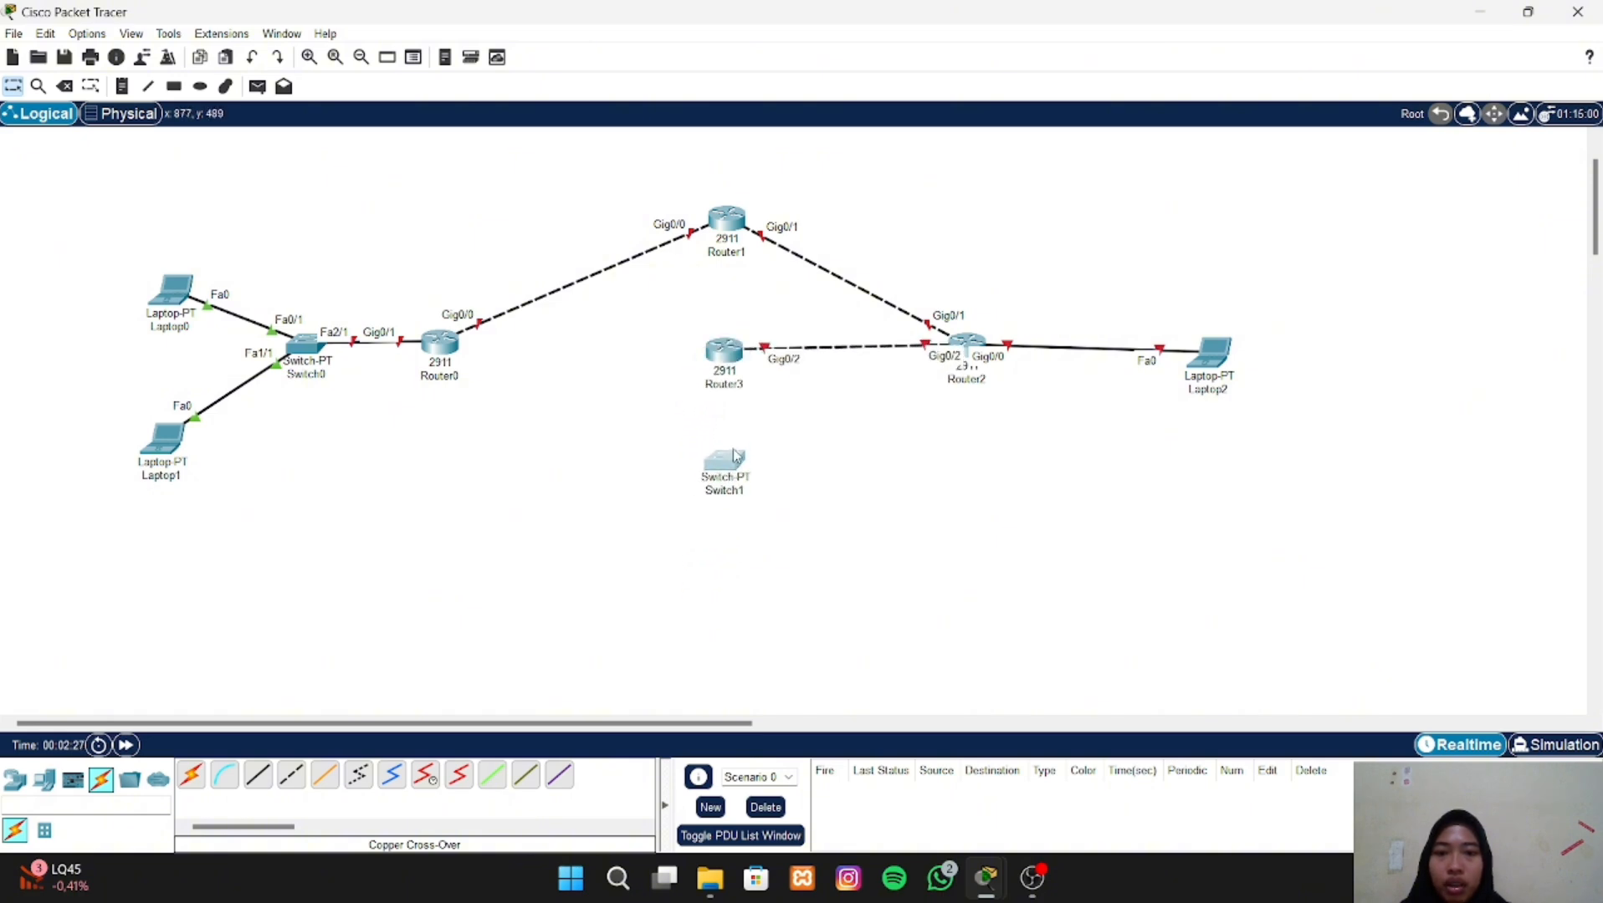
pyautogui.click(270, 781)
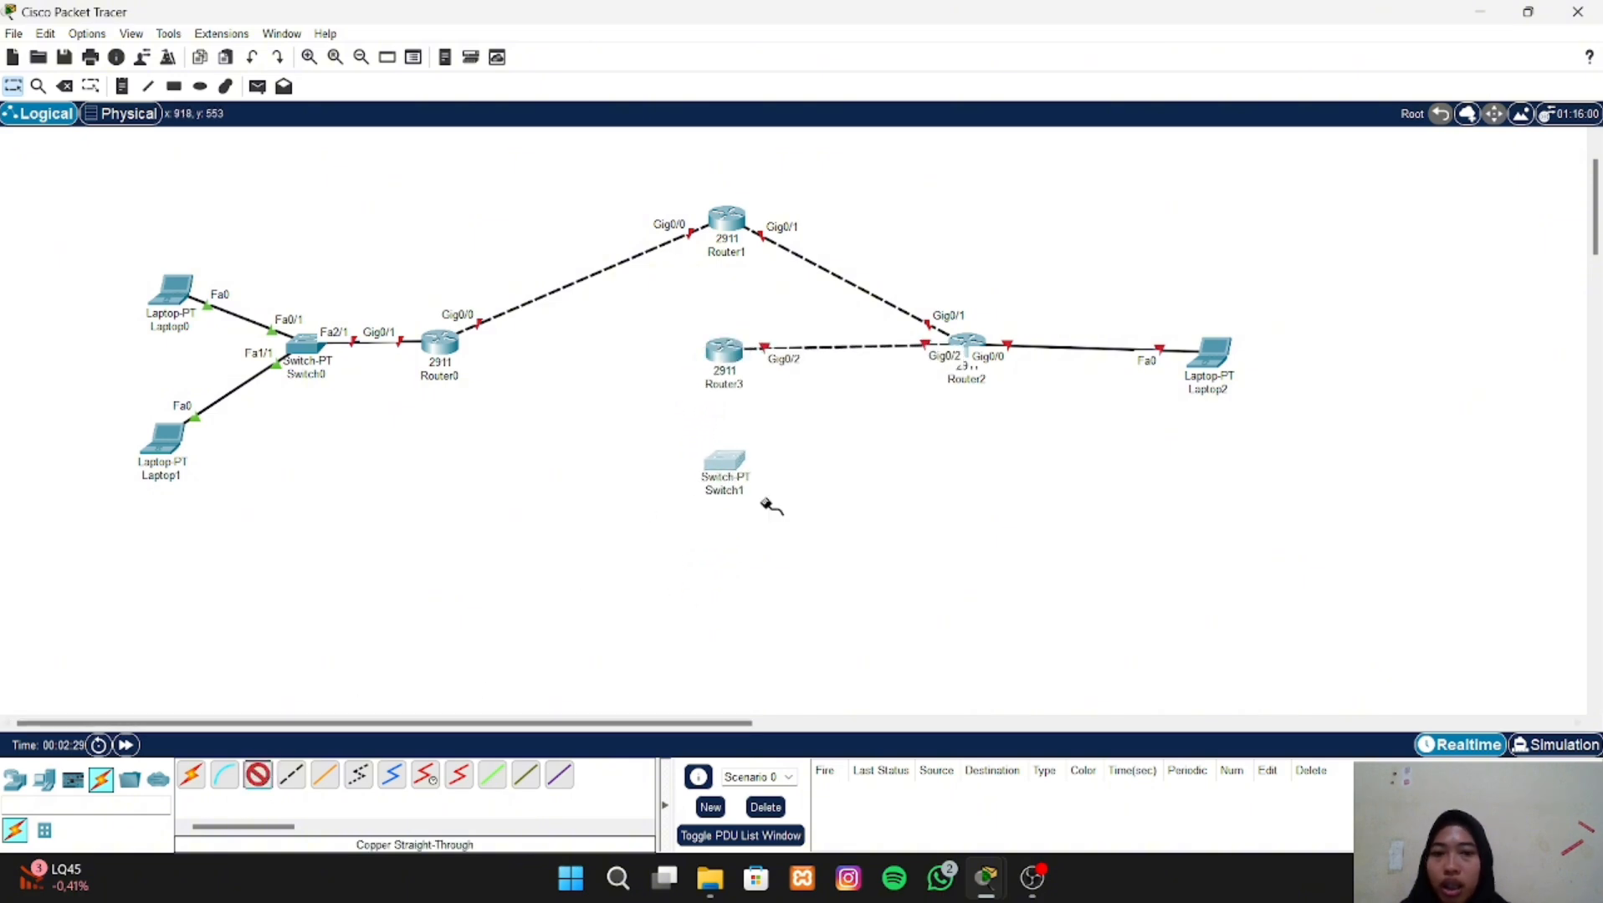
pyautogui.click(715, 354)
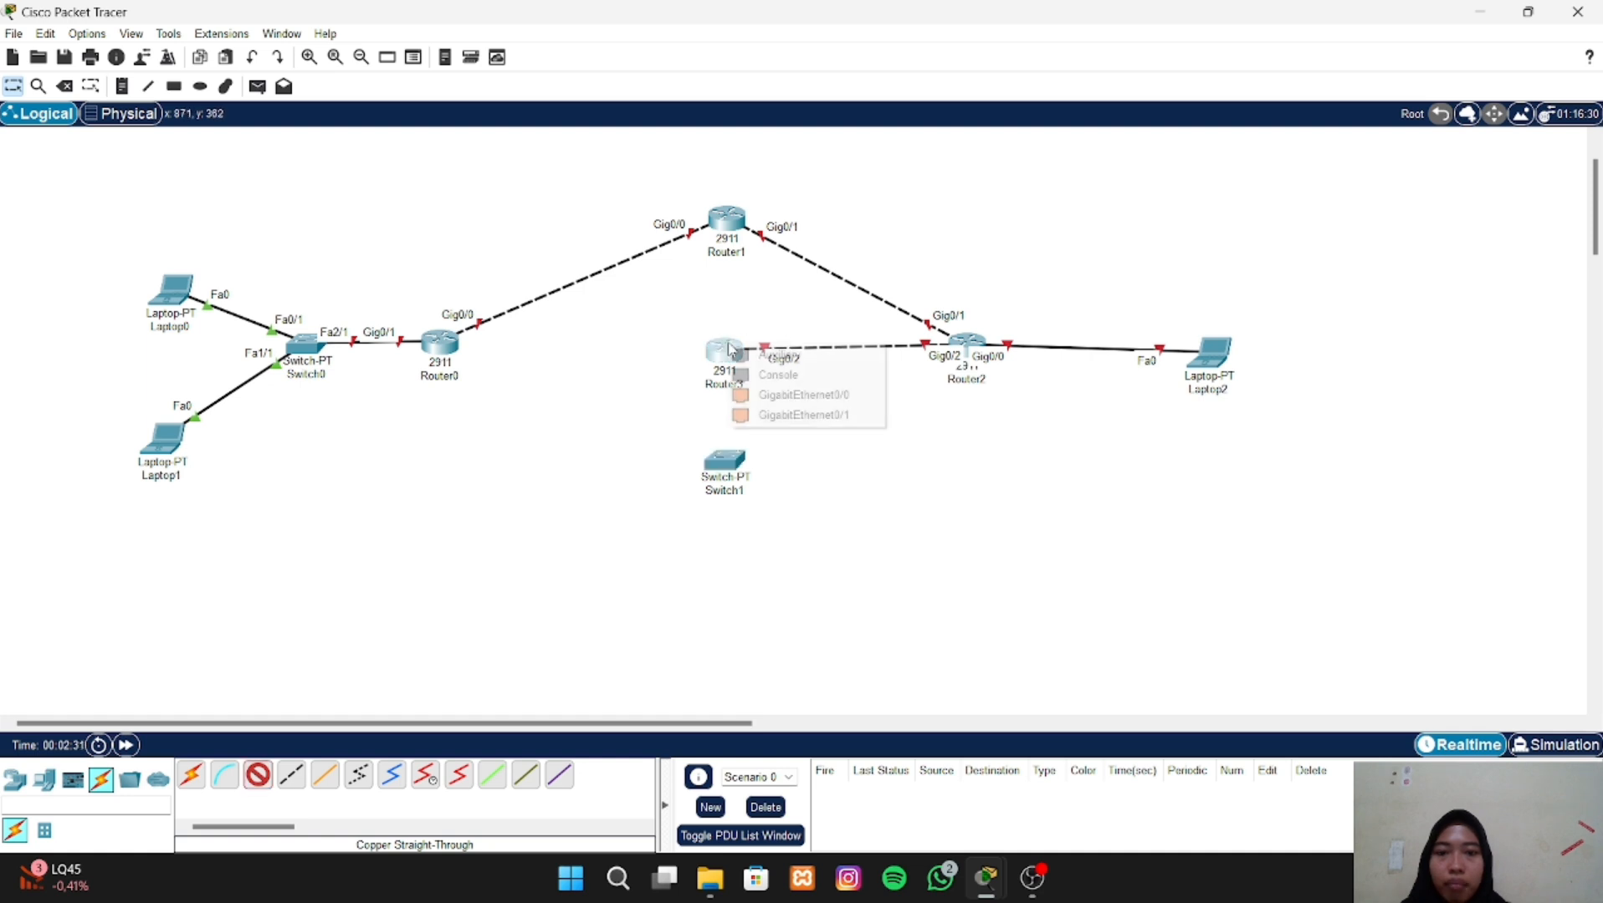
pyautogui.click(754, 401)
pyautogui.click(724, 463)
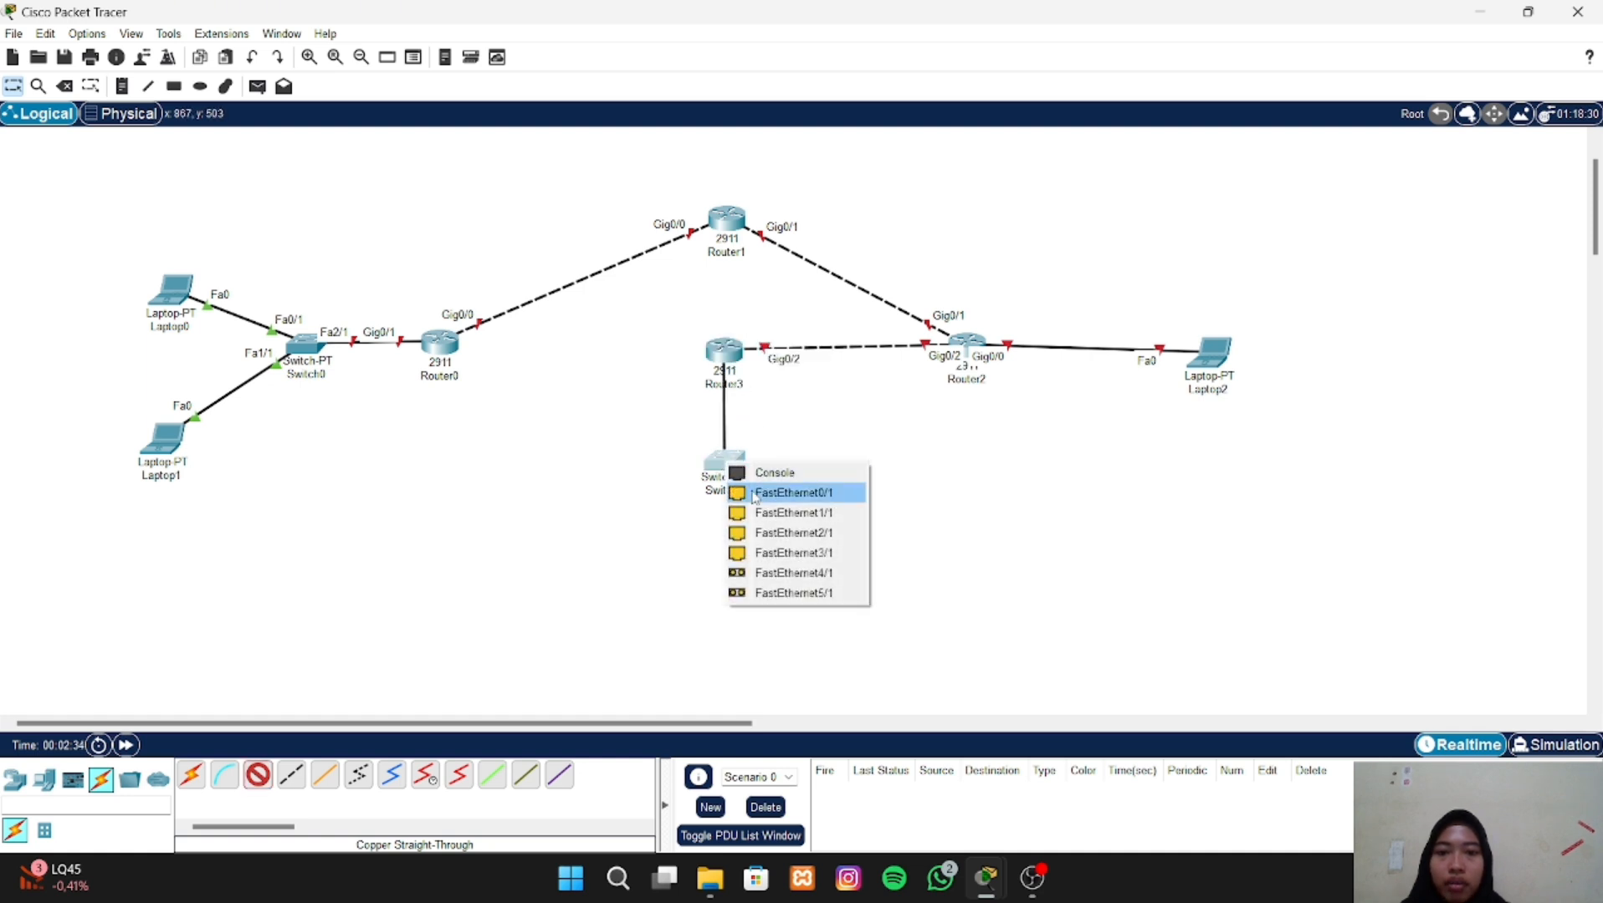
pyautogui.click(755, 494)
# - Connect Switch1 FastEthernet1/1 to Laptop3 FastEthernet0 with a copper straight-through cable and move Laptop3 up closer to the switch
pyautogui.scroll(-1, 688, 555)
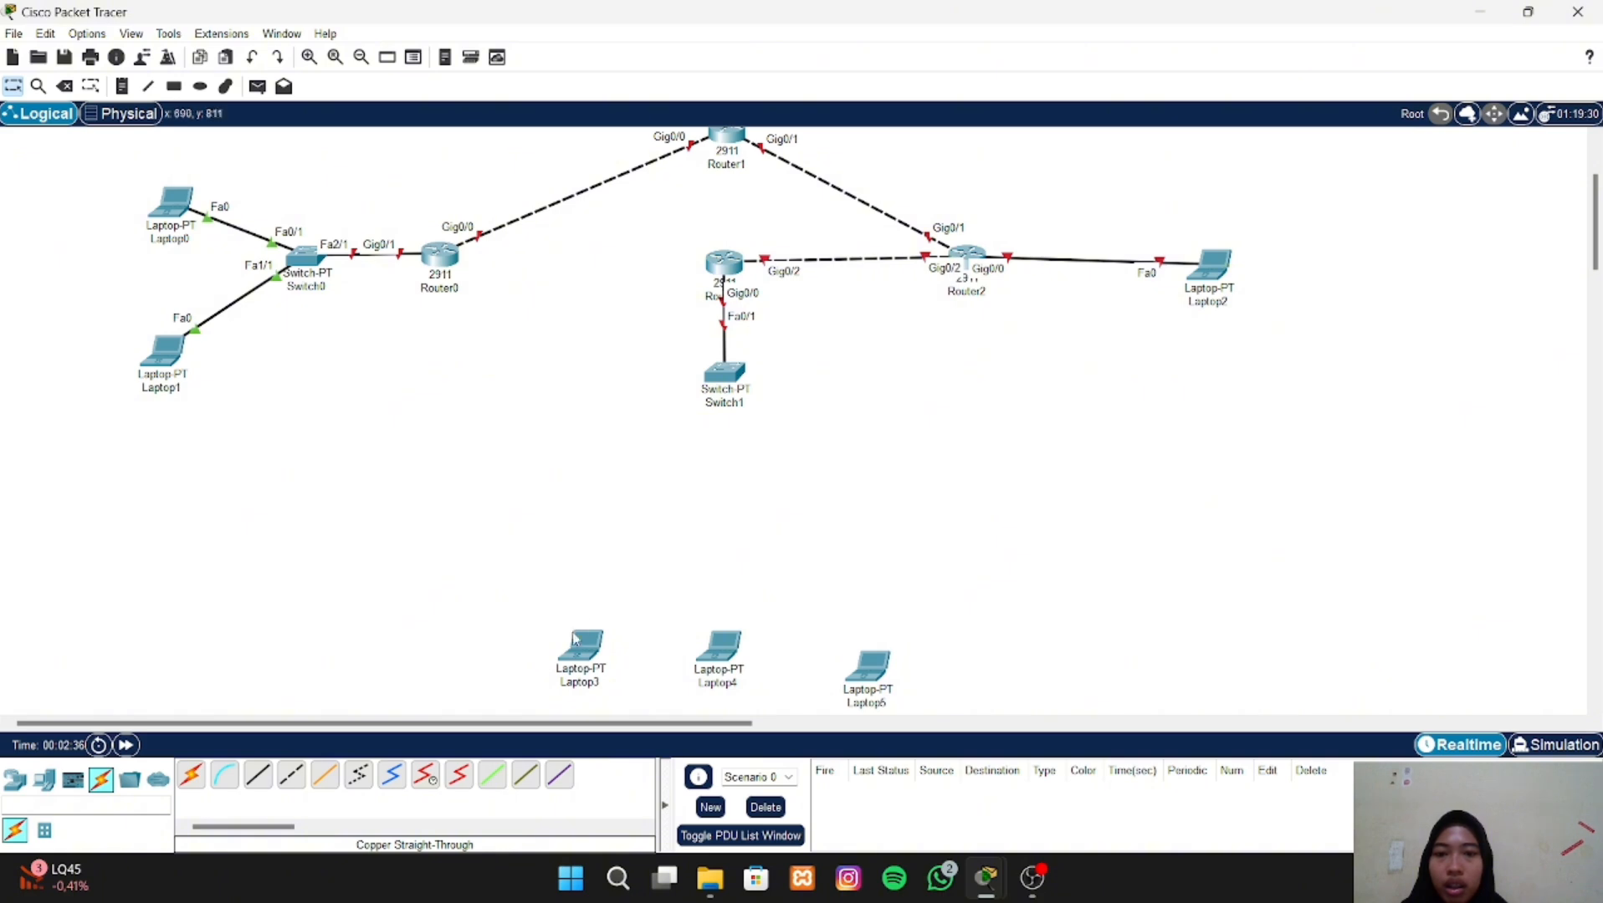
pyautogui.click(258, 776)
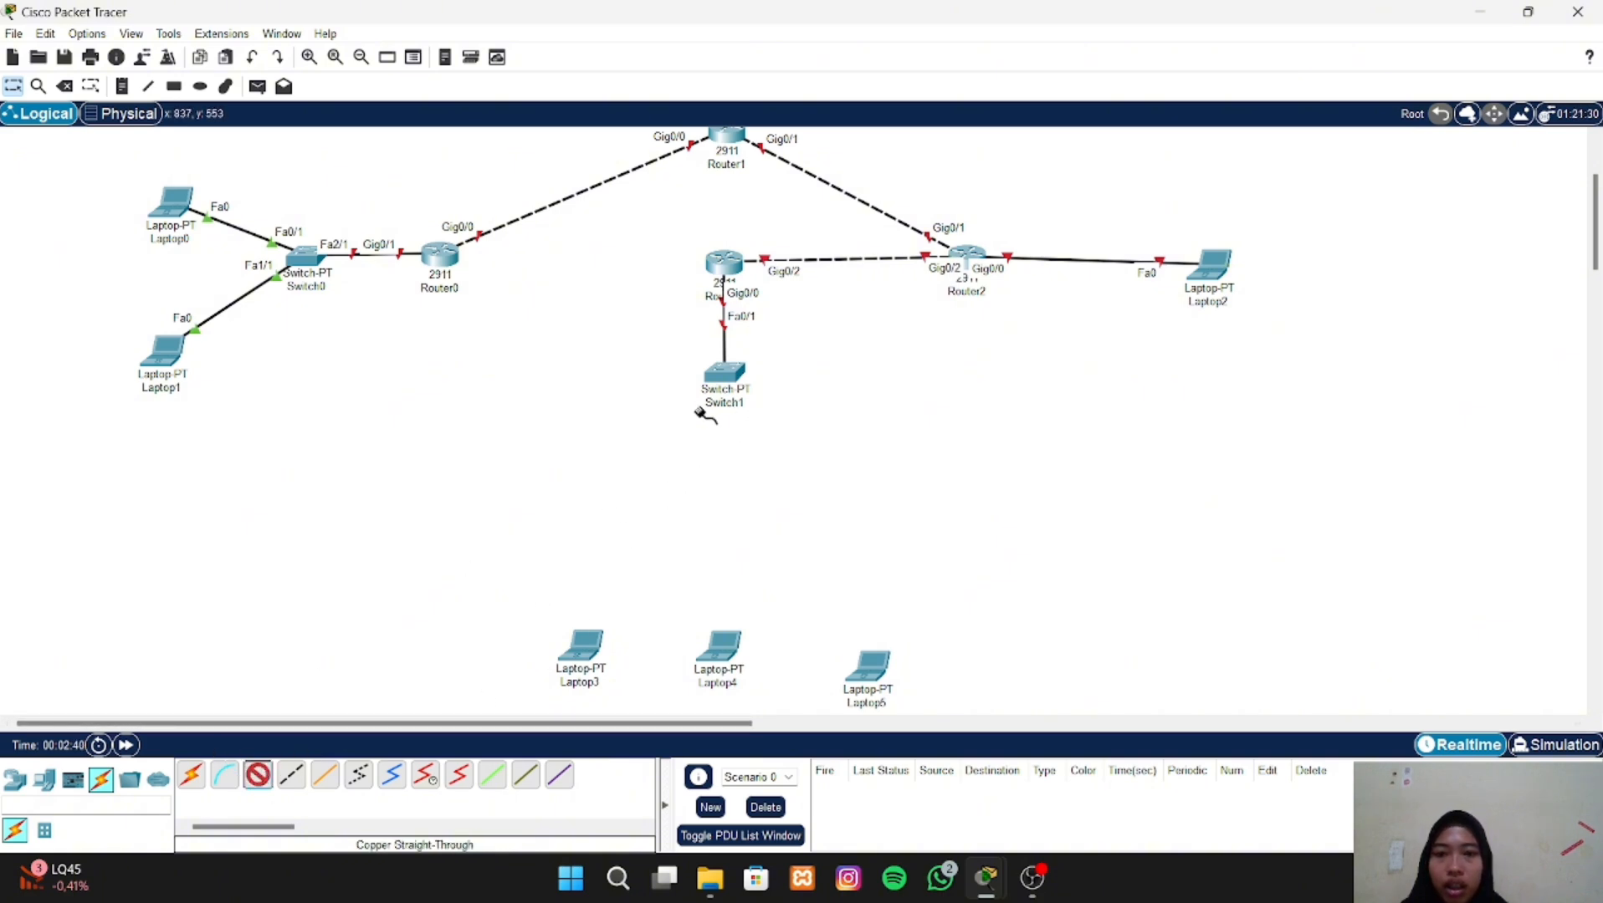
pyautogui.click(726, 373)
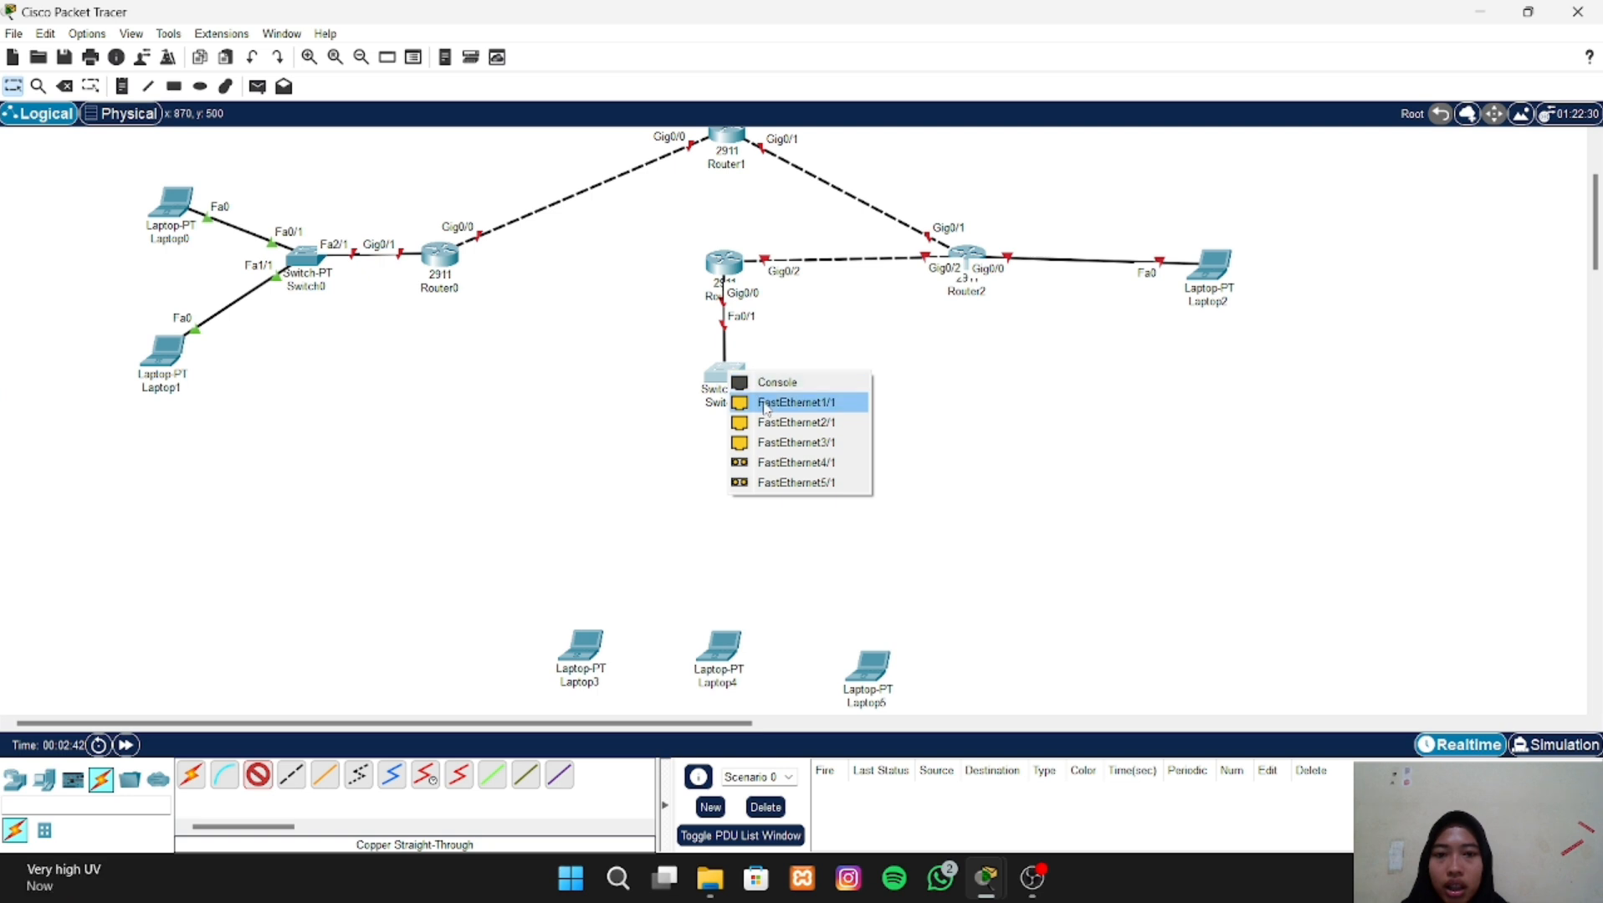
pyautogui.click(766, 403)
pyautogui.click(583, 651)
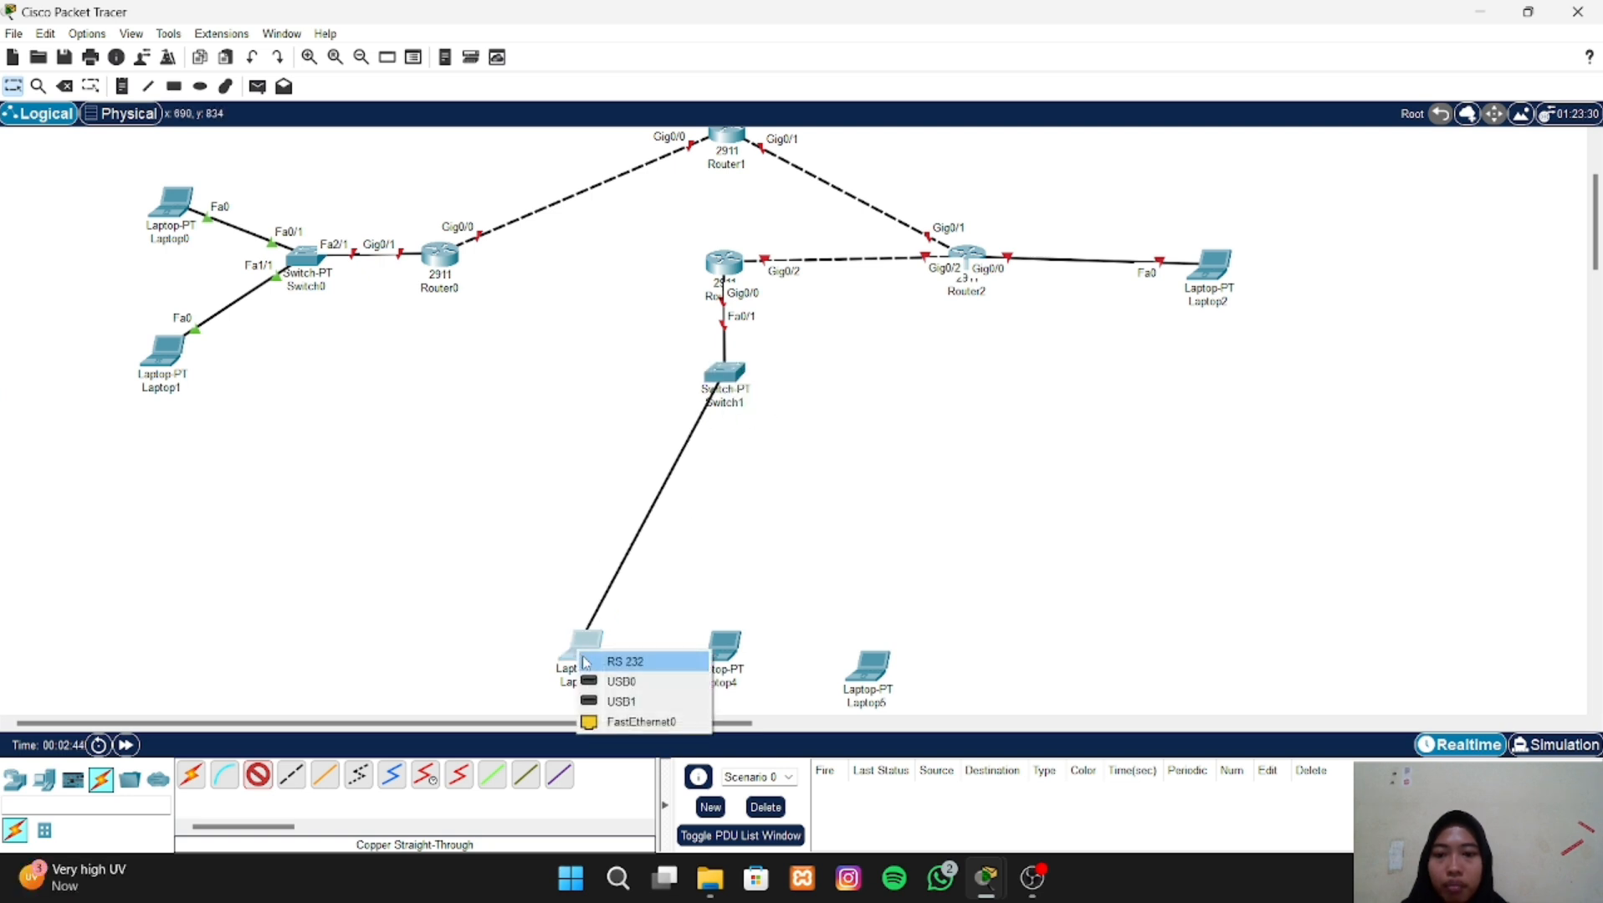
pyautogui.click(600, 722)
pyautogui.moveTo(596, 661); pyautogui.dragTo(621, 537)
# - Connect Switch1 FastEthernet2/1 to Laptop4 FastEthernet0 with a copper straight-through cable and move Laptop4 up beside Laptop3
pyautogui.click(258, 775)
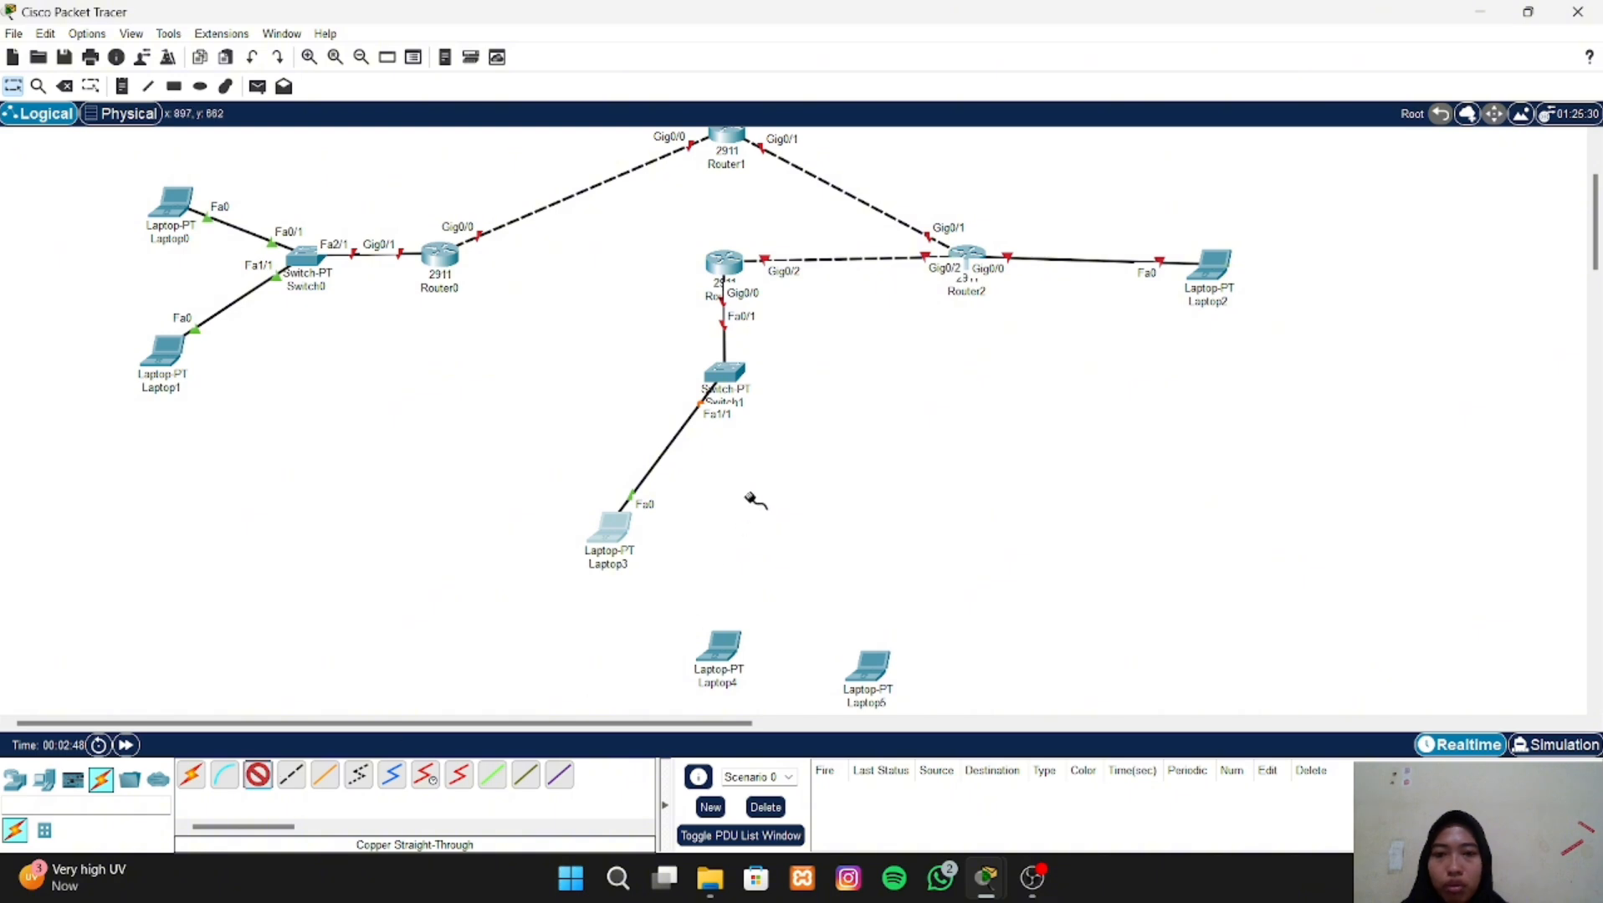
pyautogui.click(736, 376)
pyautogui.click(767, 416)
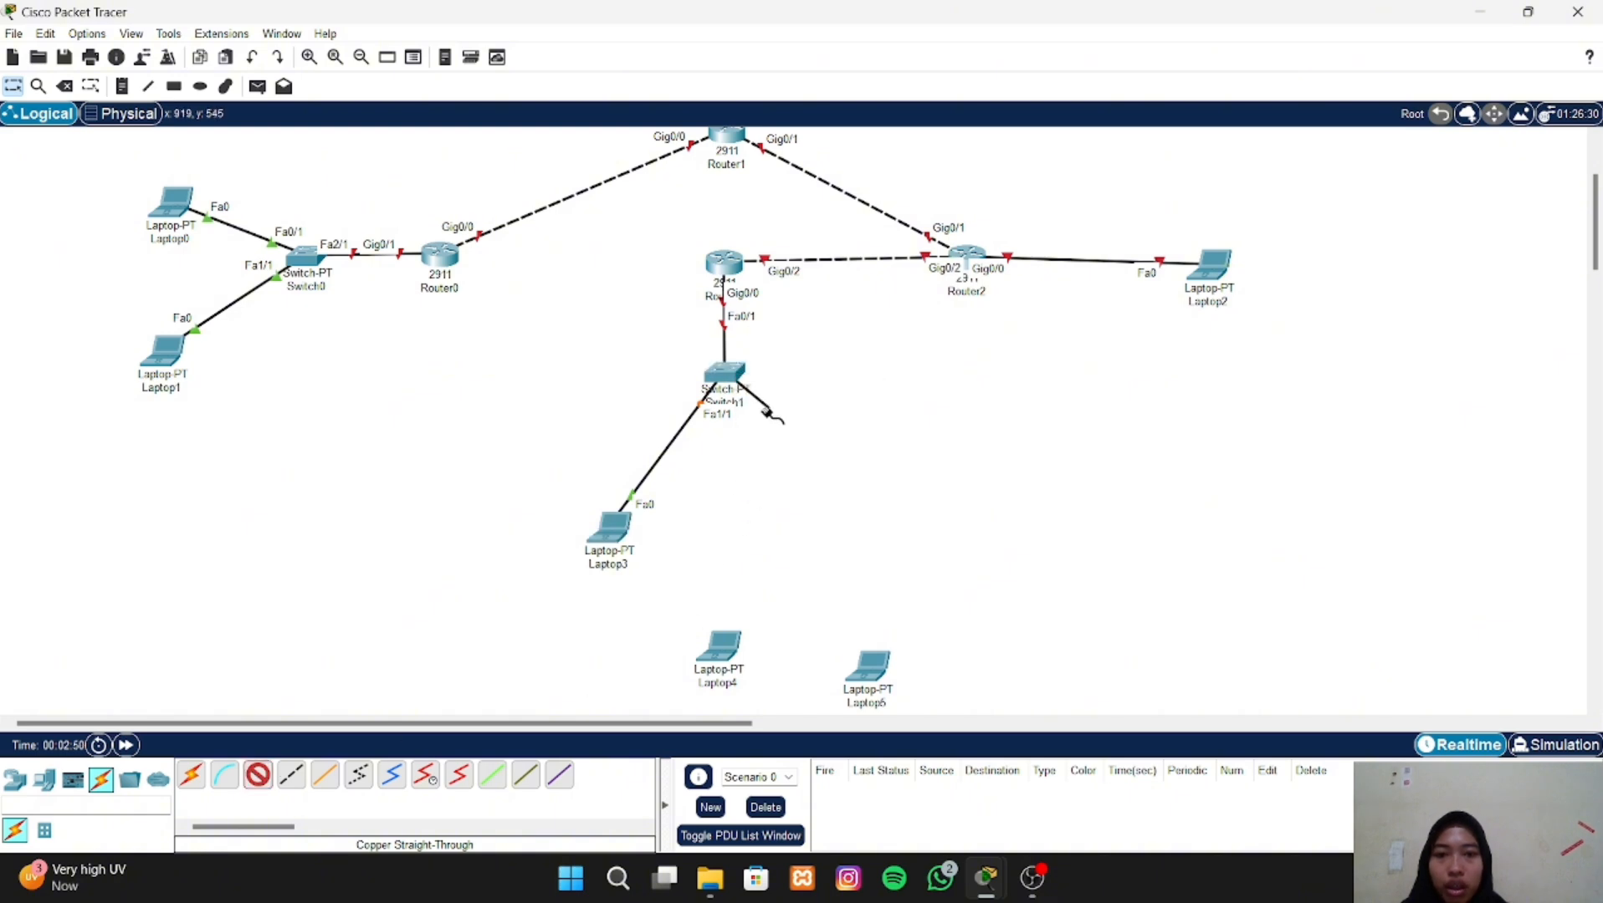
pyautogui.click(719, 650)
pyautogui.click(719, 650)
pyautogui.click(721, 656)
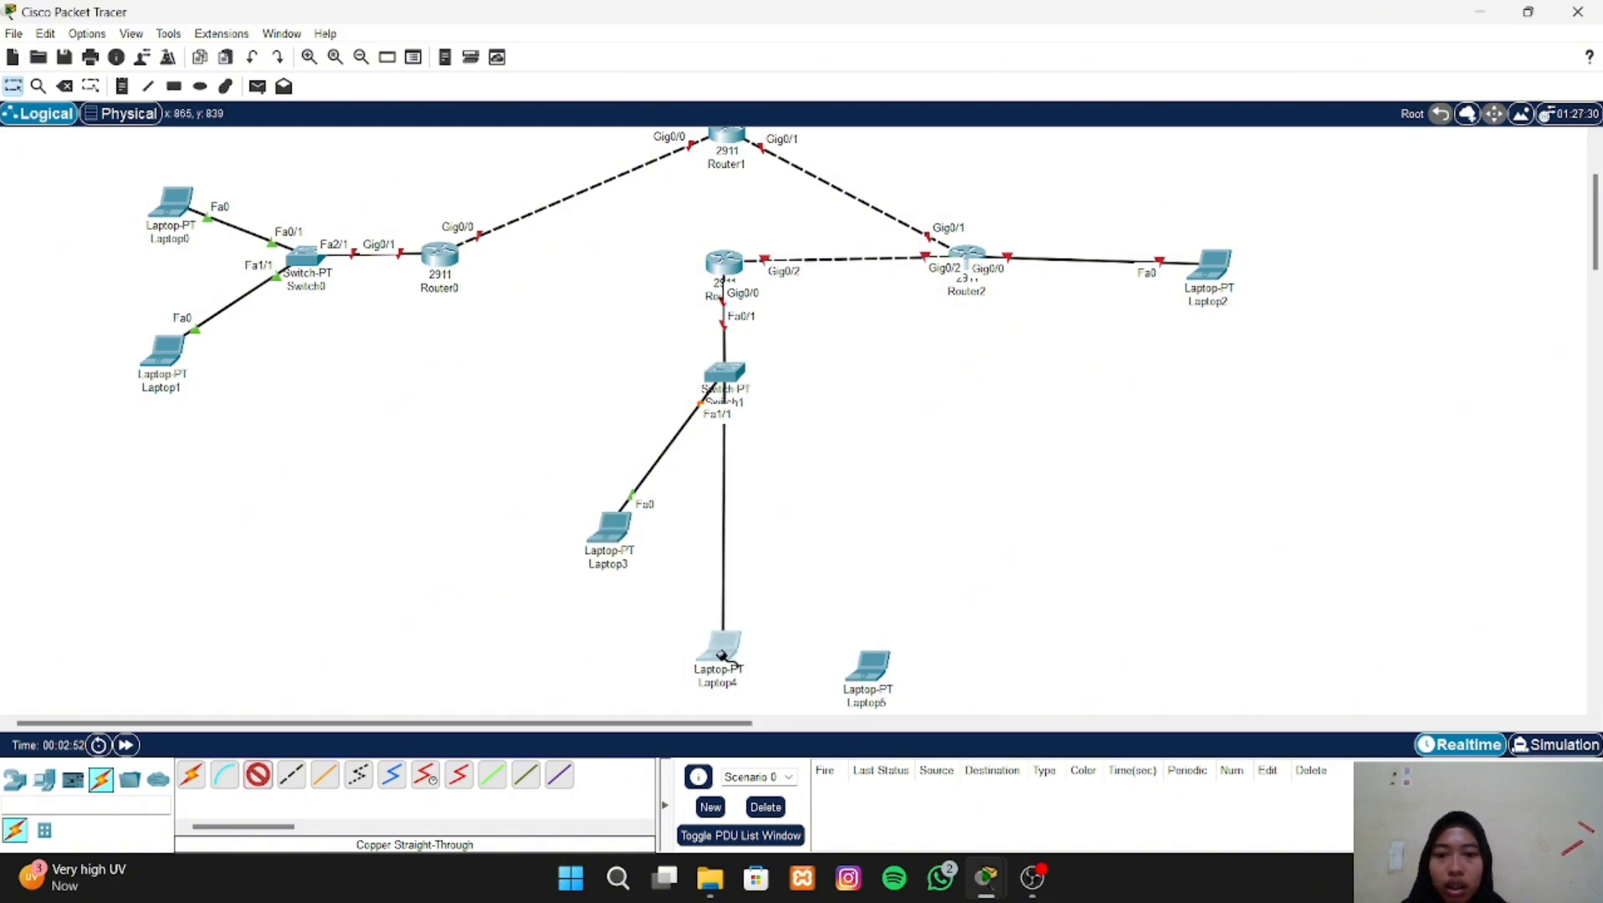
pyautogui.click(785, 727)
pyautogui.moveTo(722, 658); pyautogui.dragTo(730, 542)
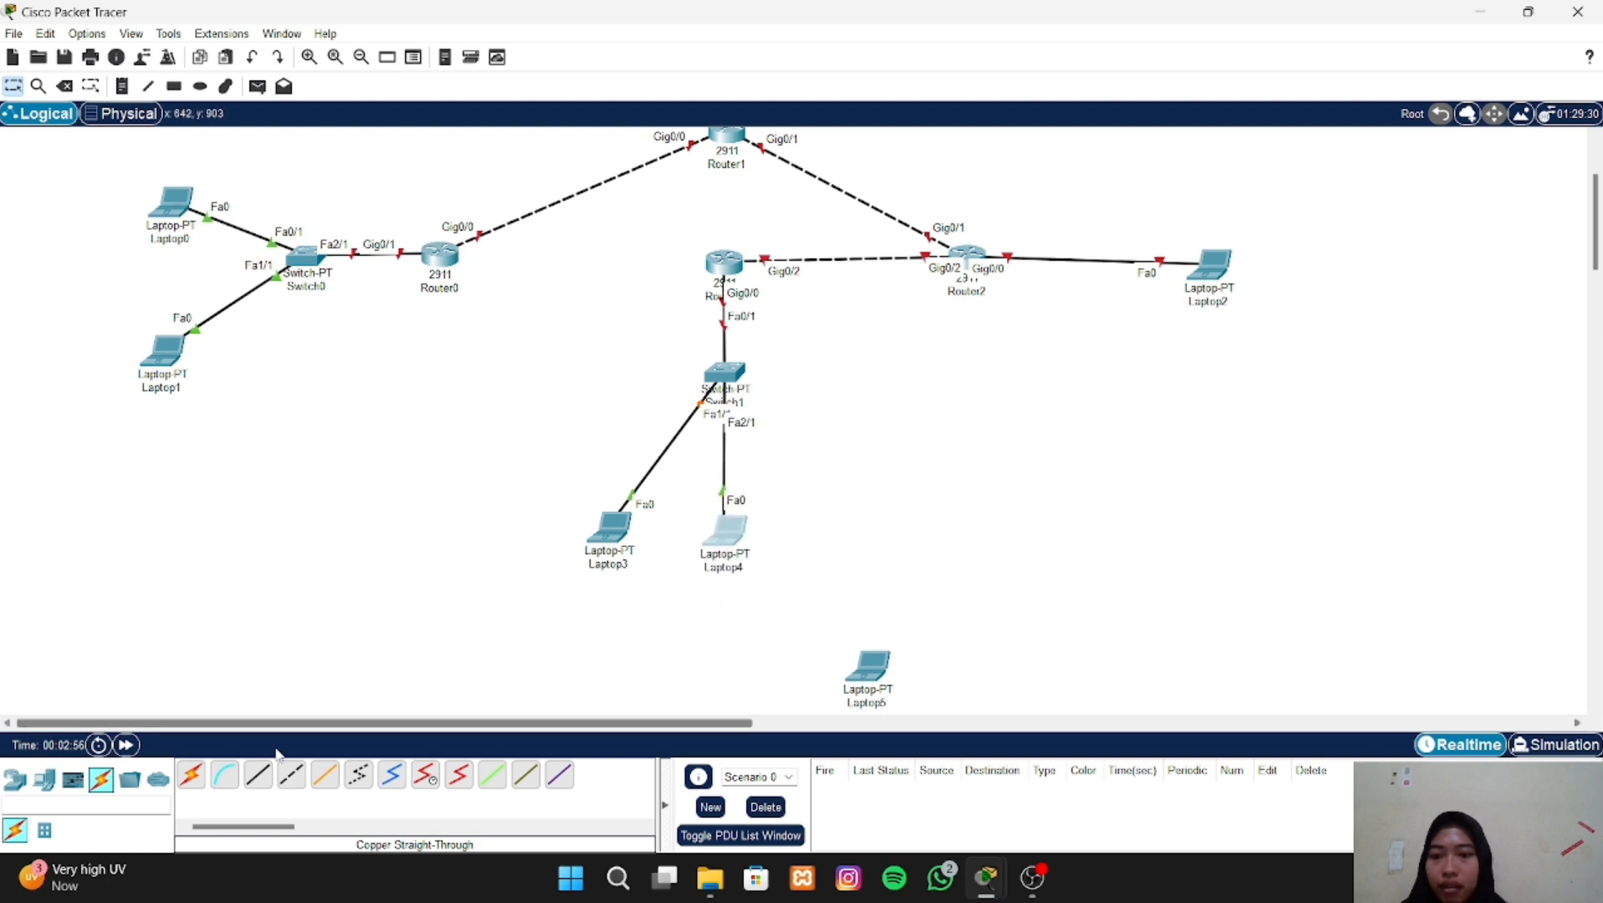
# - Connect Switch1 FastEthernet3/1 to Laptop5 FastEthernet0 with a copper straight-through cable and move Laptop5 up beside Laptop4
pyautogui.click(258, 775)
pyautogui.click(736, 375)
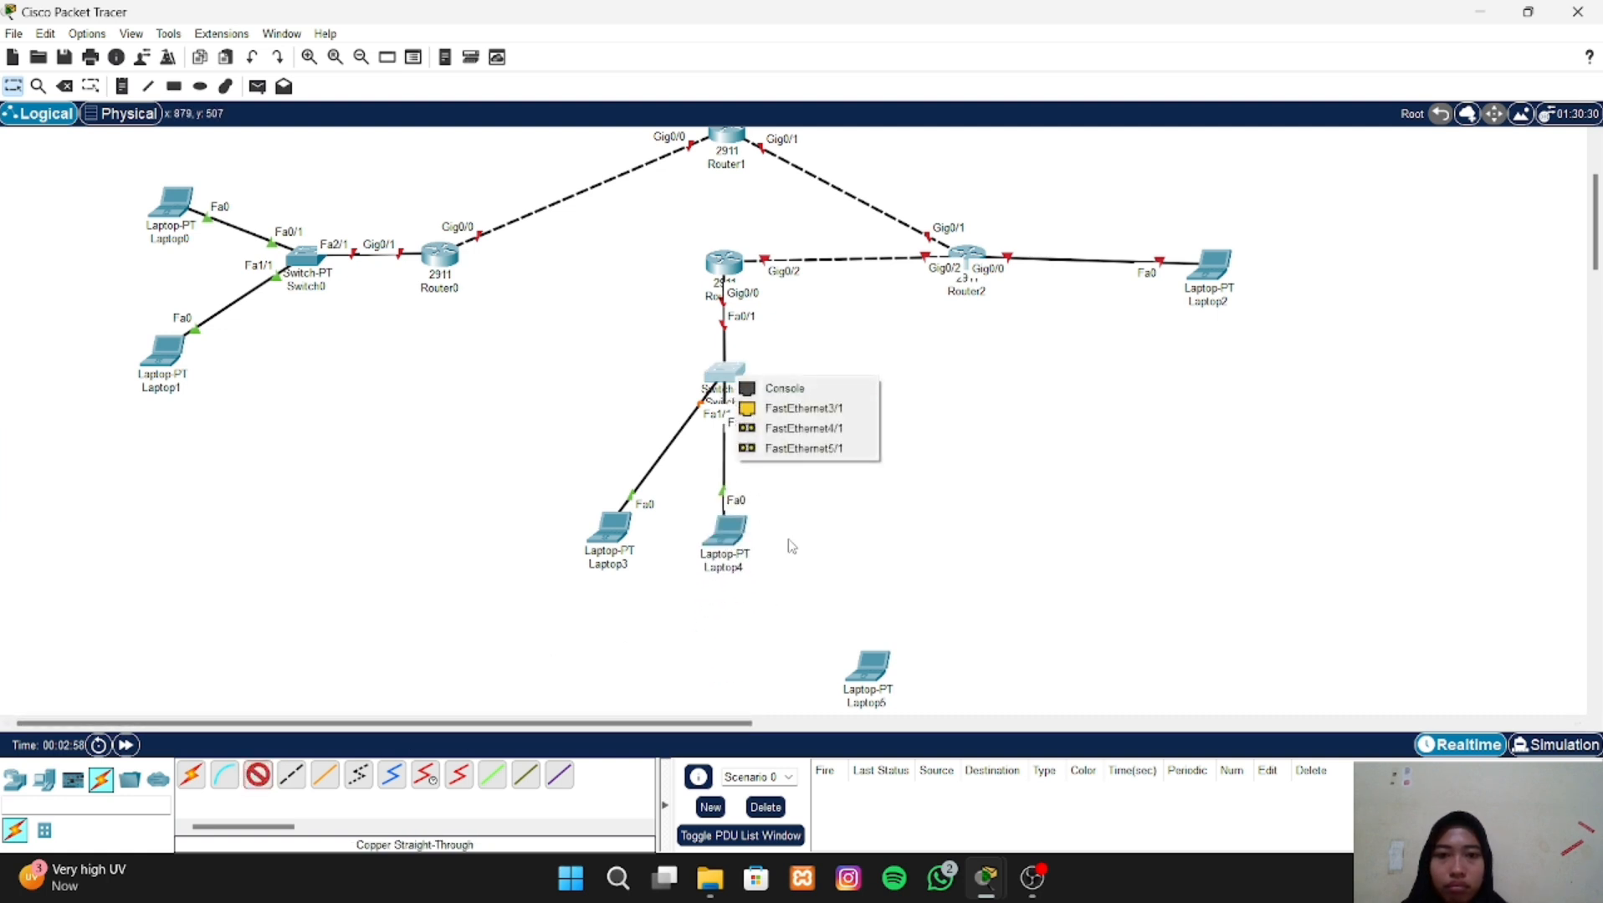
pyautogui.click(805, 407)
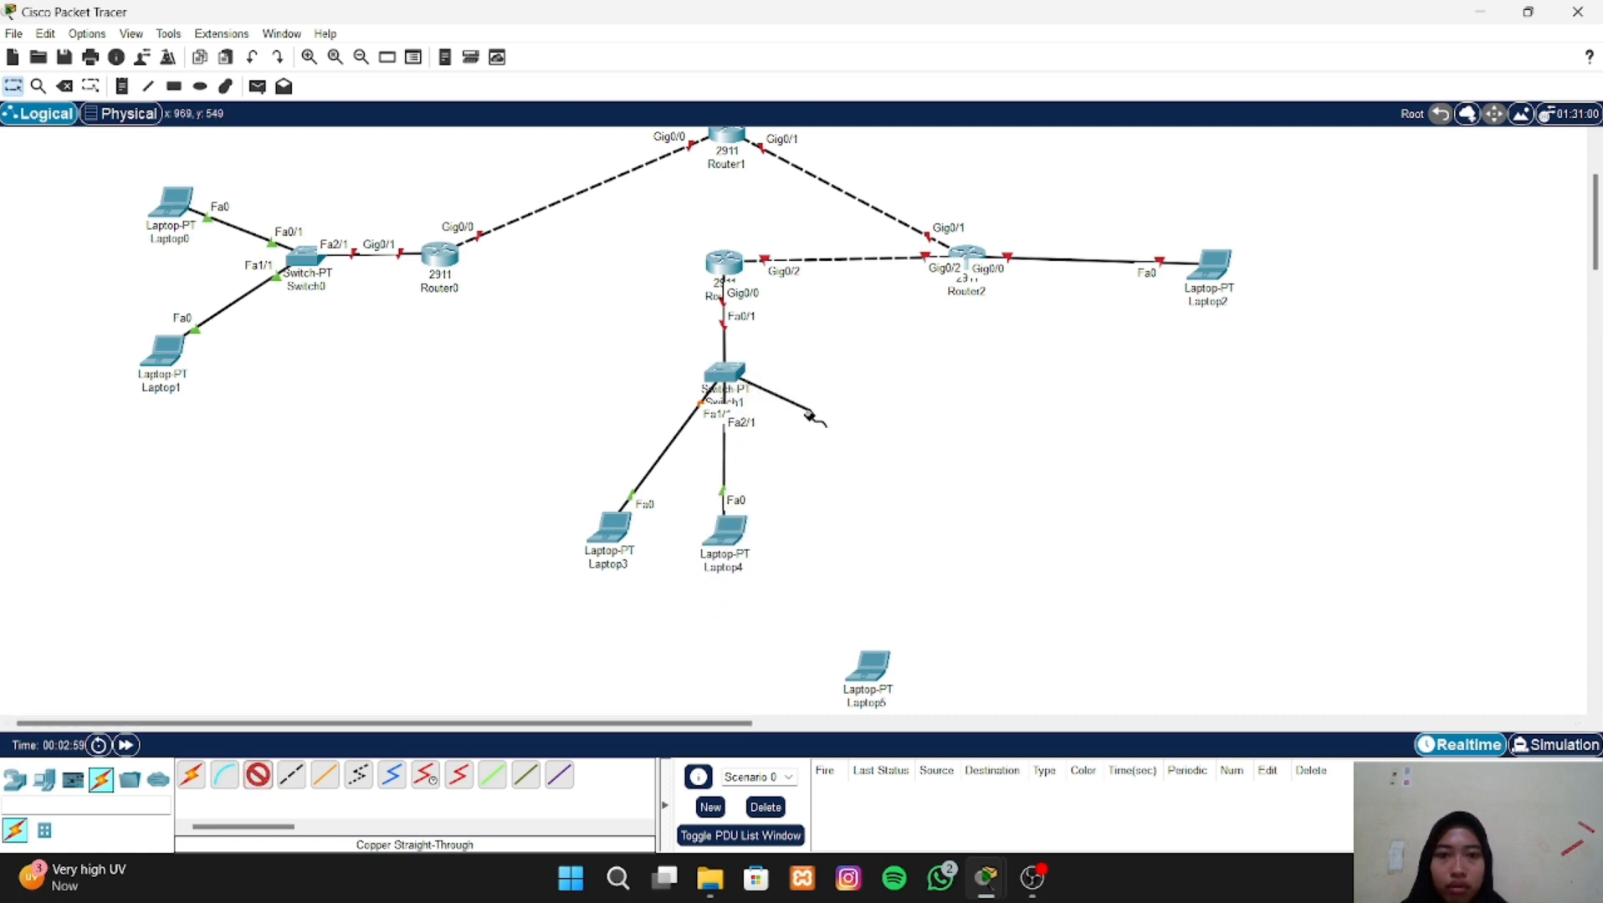
pyautogui.click(875, 676)
pyautogui.click(890, 752)
pyautogui.moveTo(884, 712); pyautogui.dragTo(838, 563)
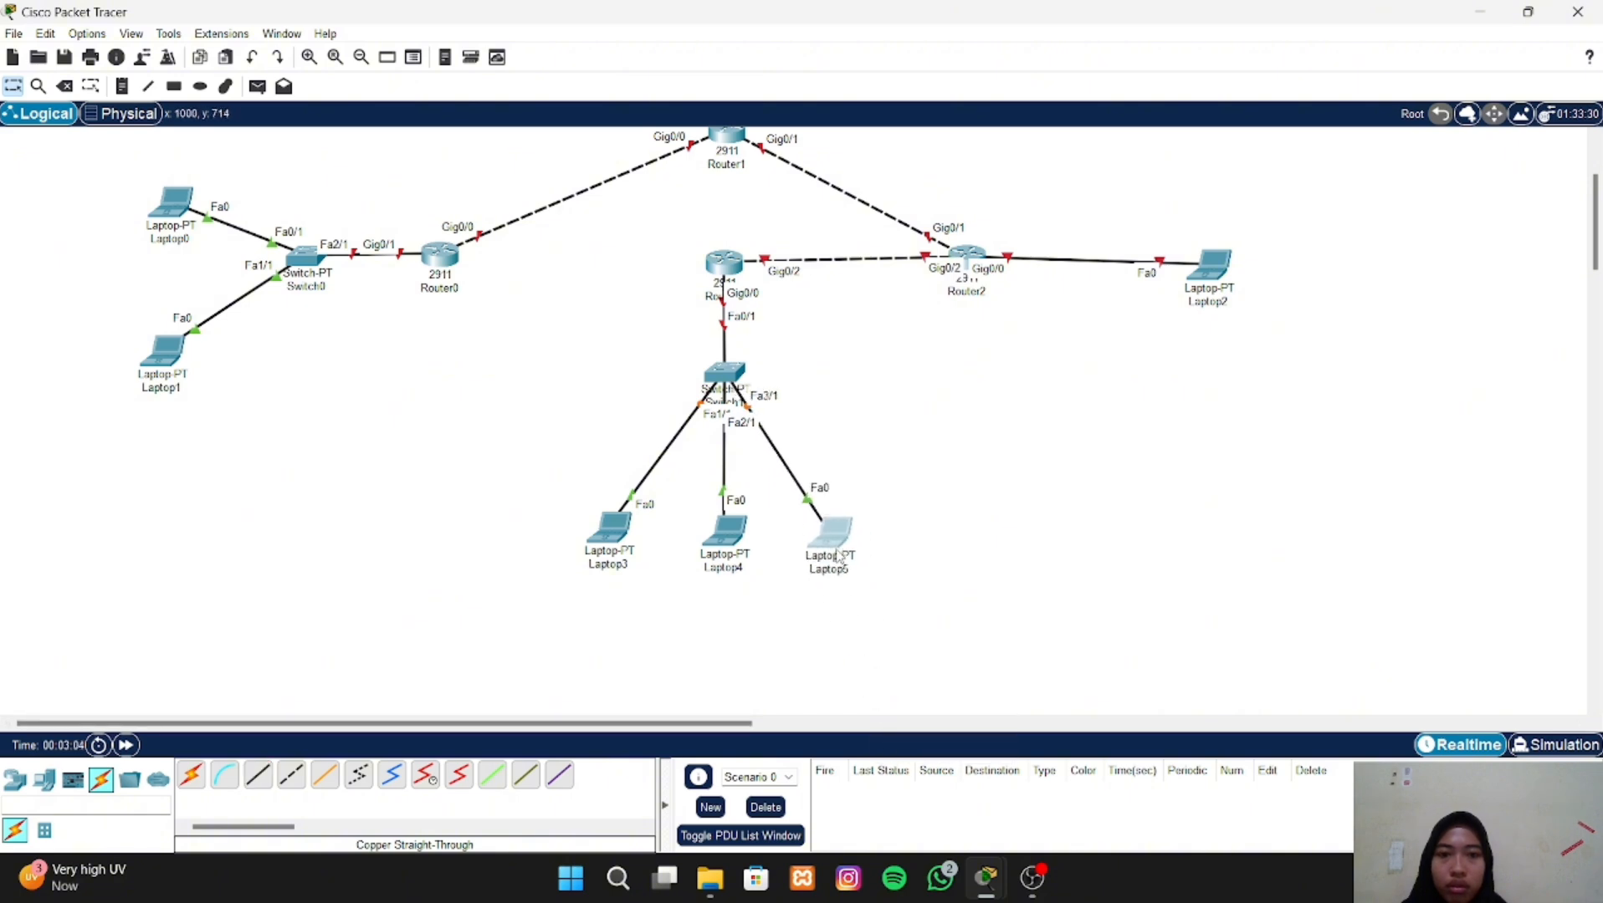
# - Place the text notes 192.168.100.1/27 above Laptop0 and 192.168.100.2/27 below Laptop1
pyautogui.scroll(3, 839, 553)
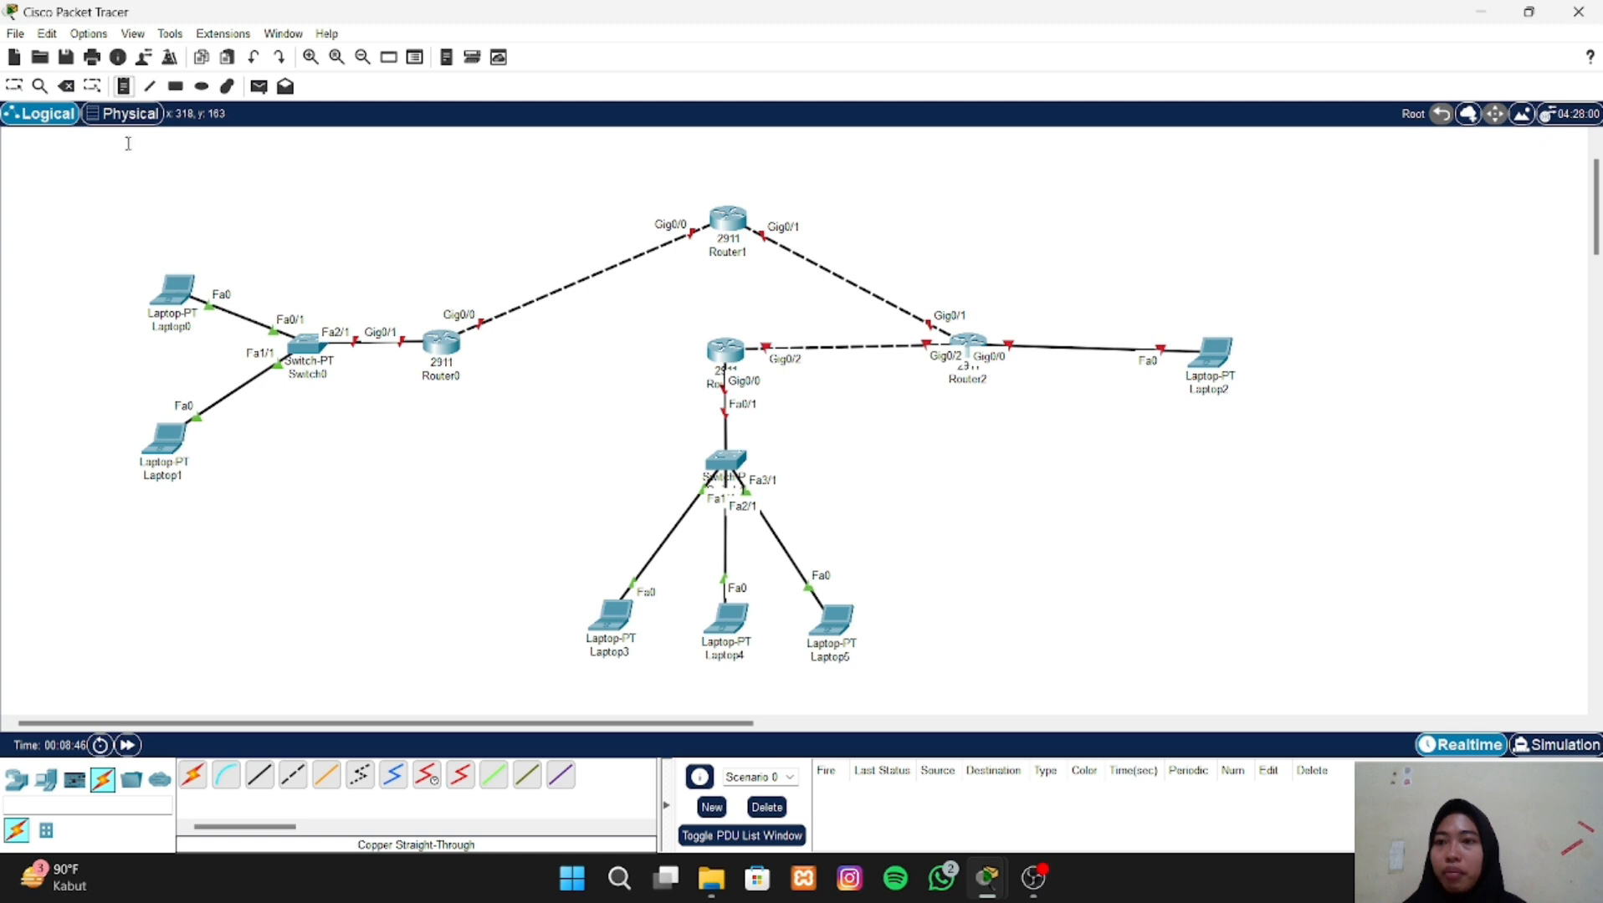
pyautogui.click(158, 242)
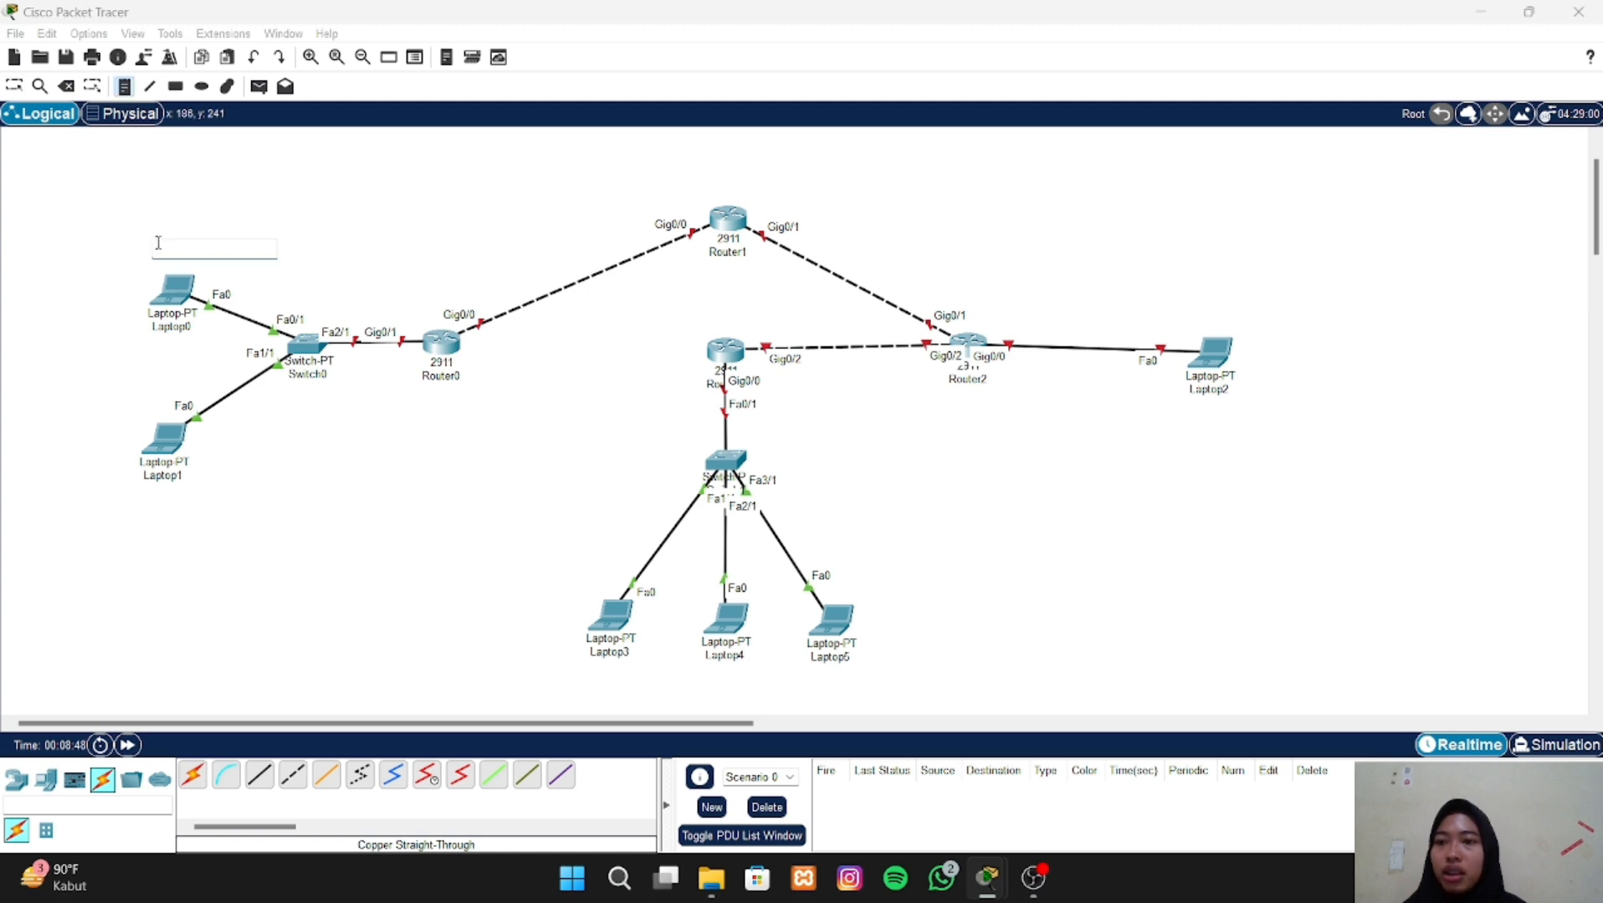
pyautogui.write('192.168.100.1/27')
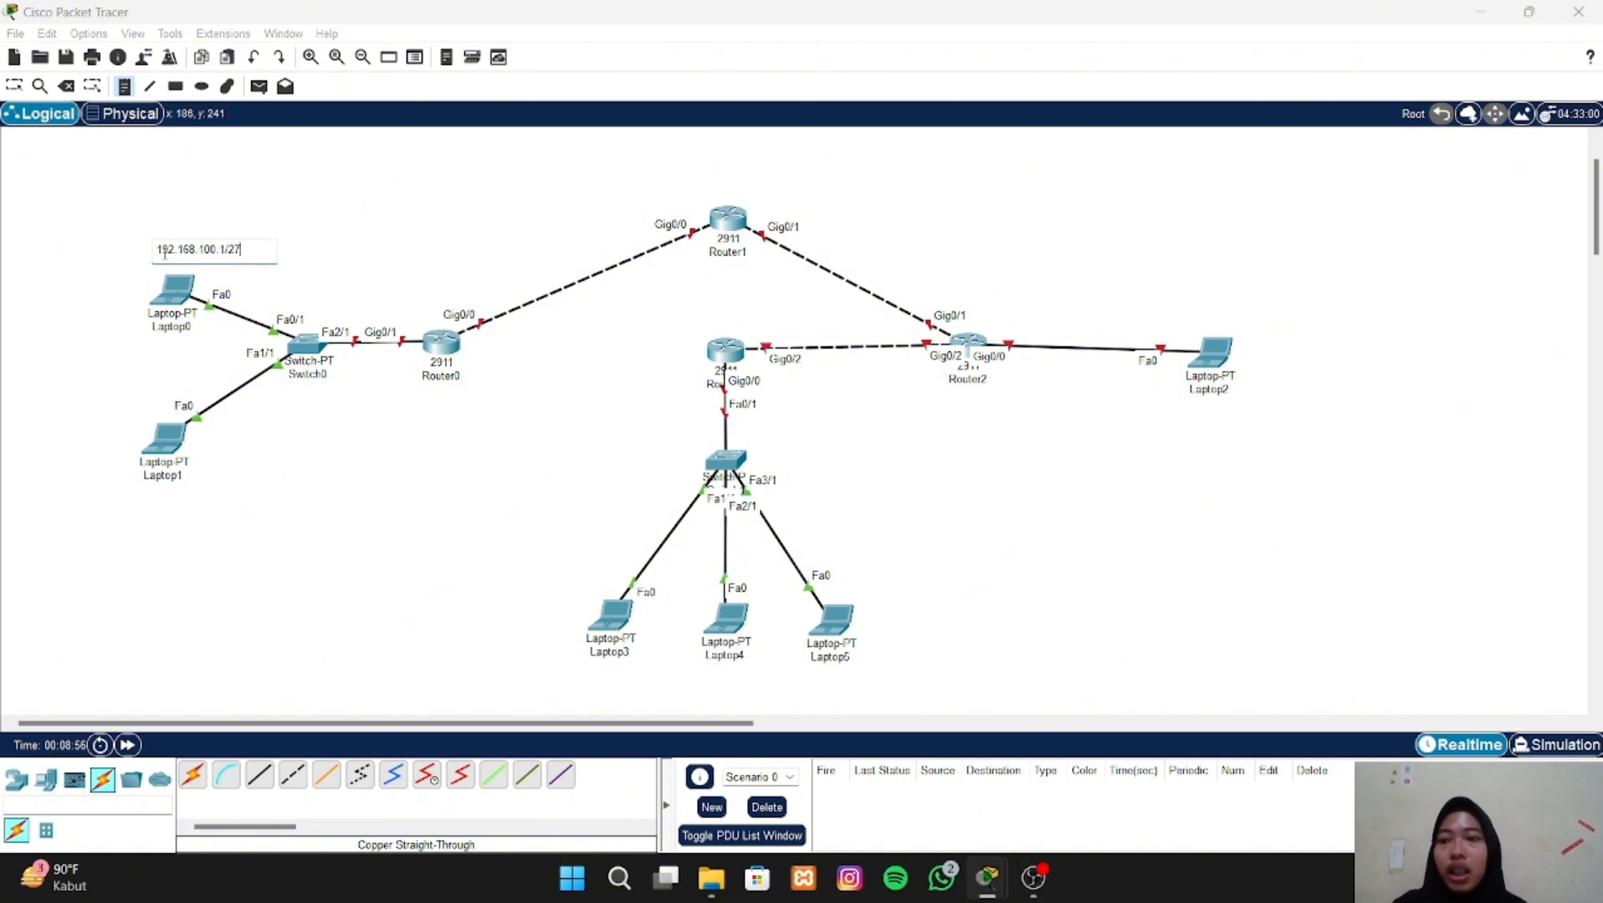
pyautogui.click(151, 497)
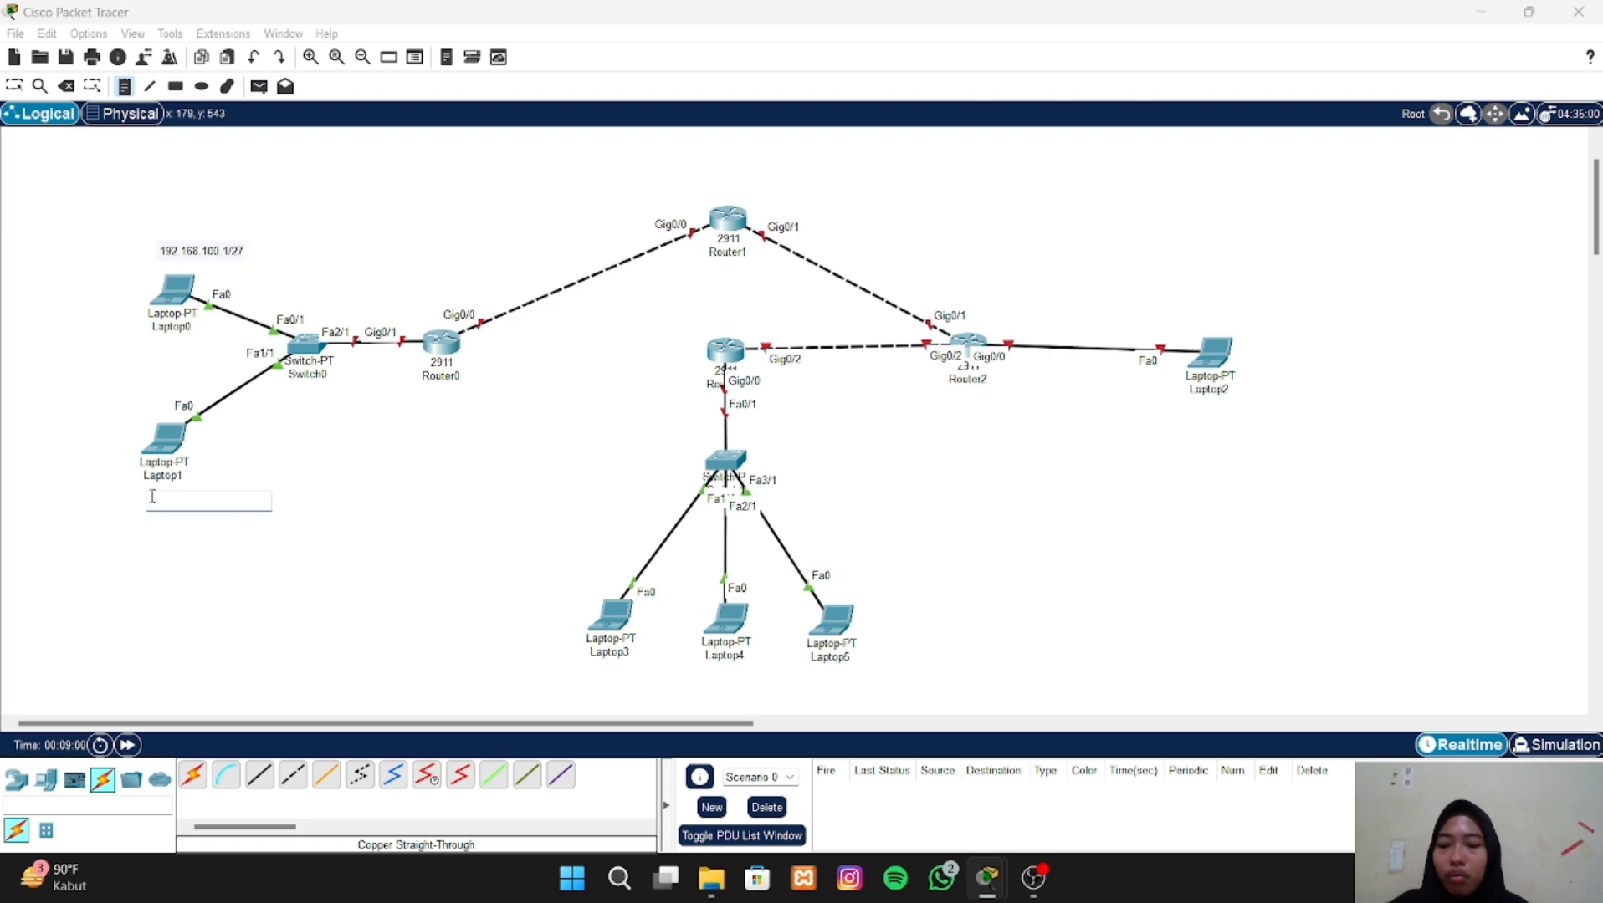
pyautogui.write('192.168.100.2/27')
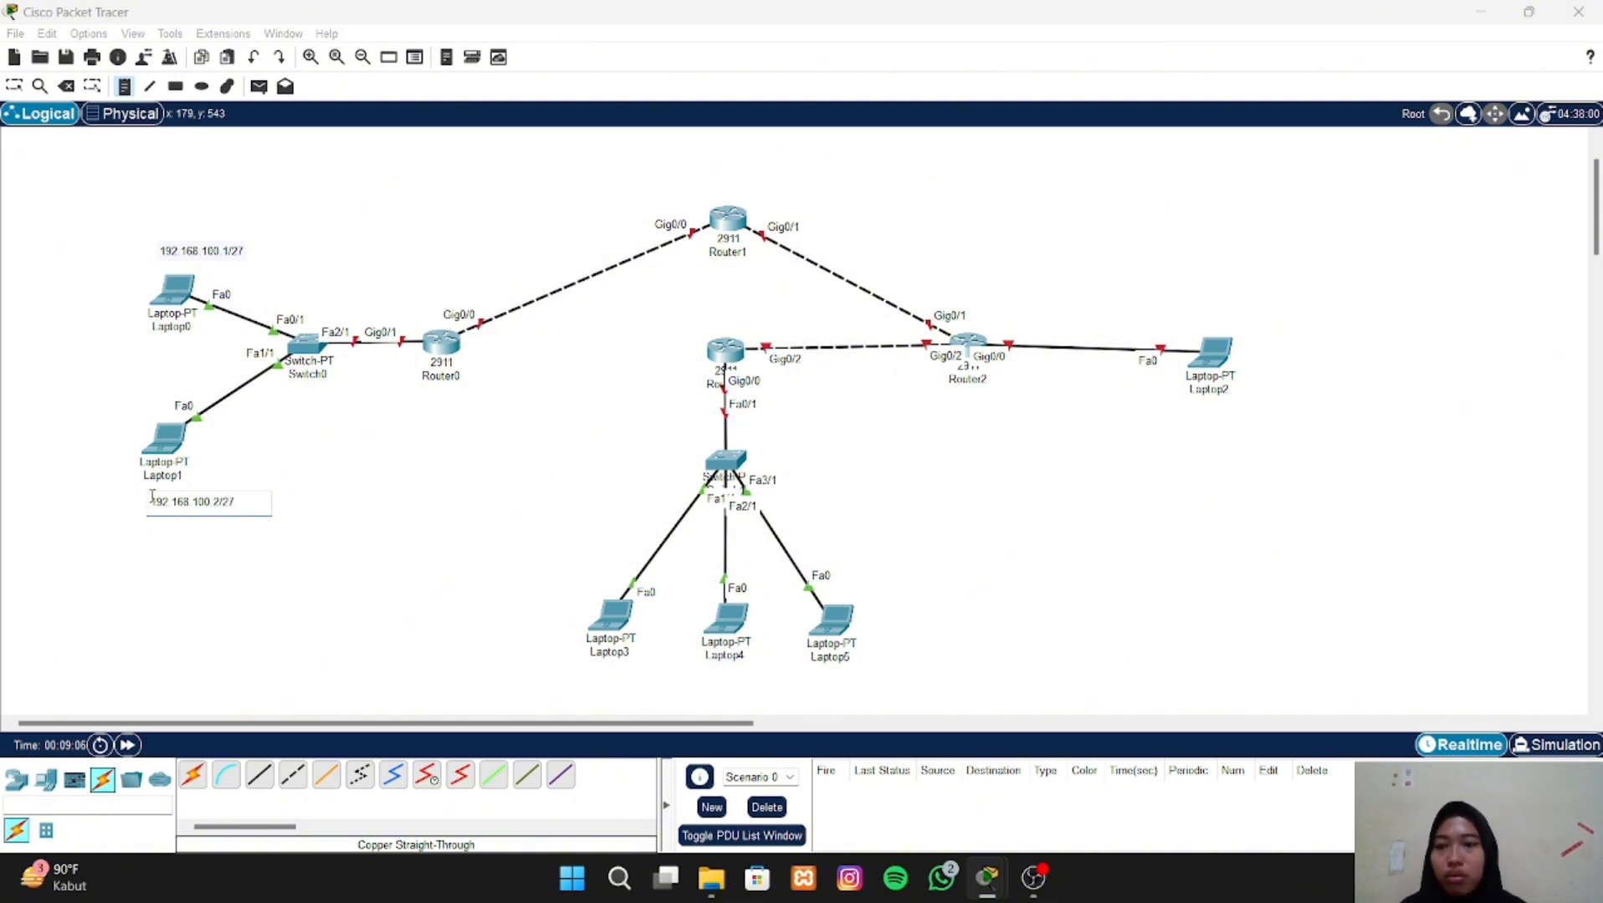
# - Place the text note 192.168.100.3/27 above Router0's Gig0/1 link to Switch0
pyautogui.click(388, 308)
pyautogui.write('1')
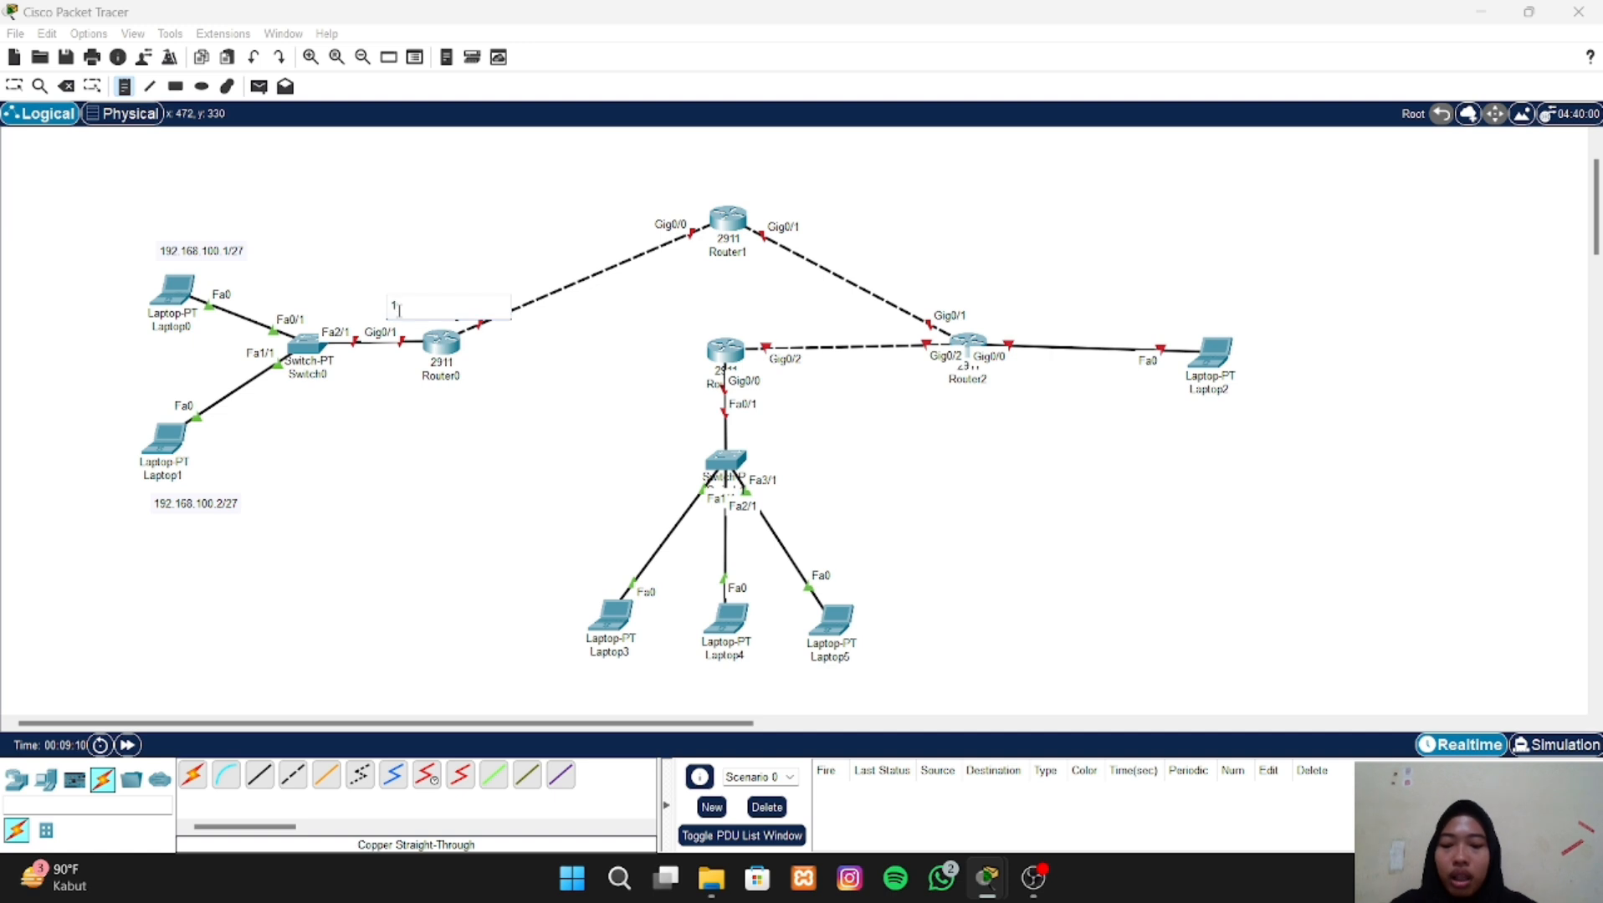
pyautogui.write('92.168')
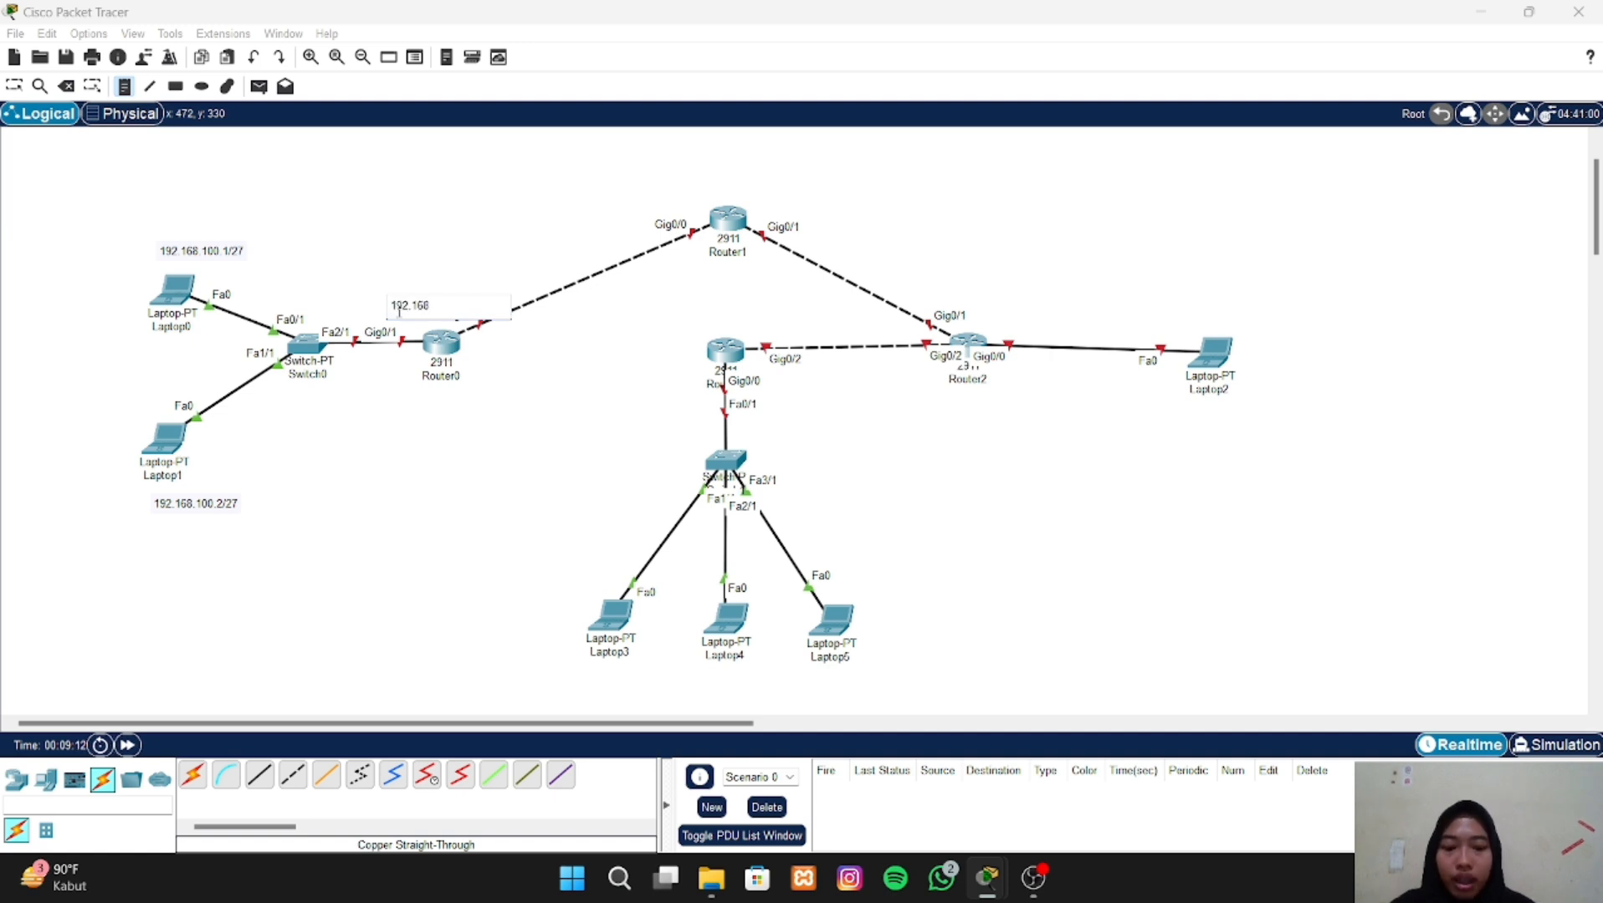
pyautogui.write('.100.')
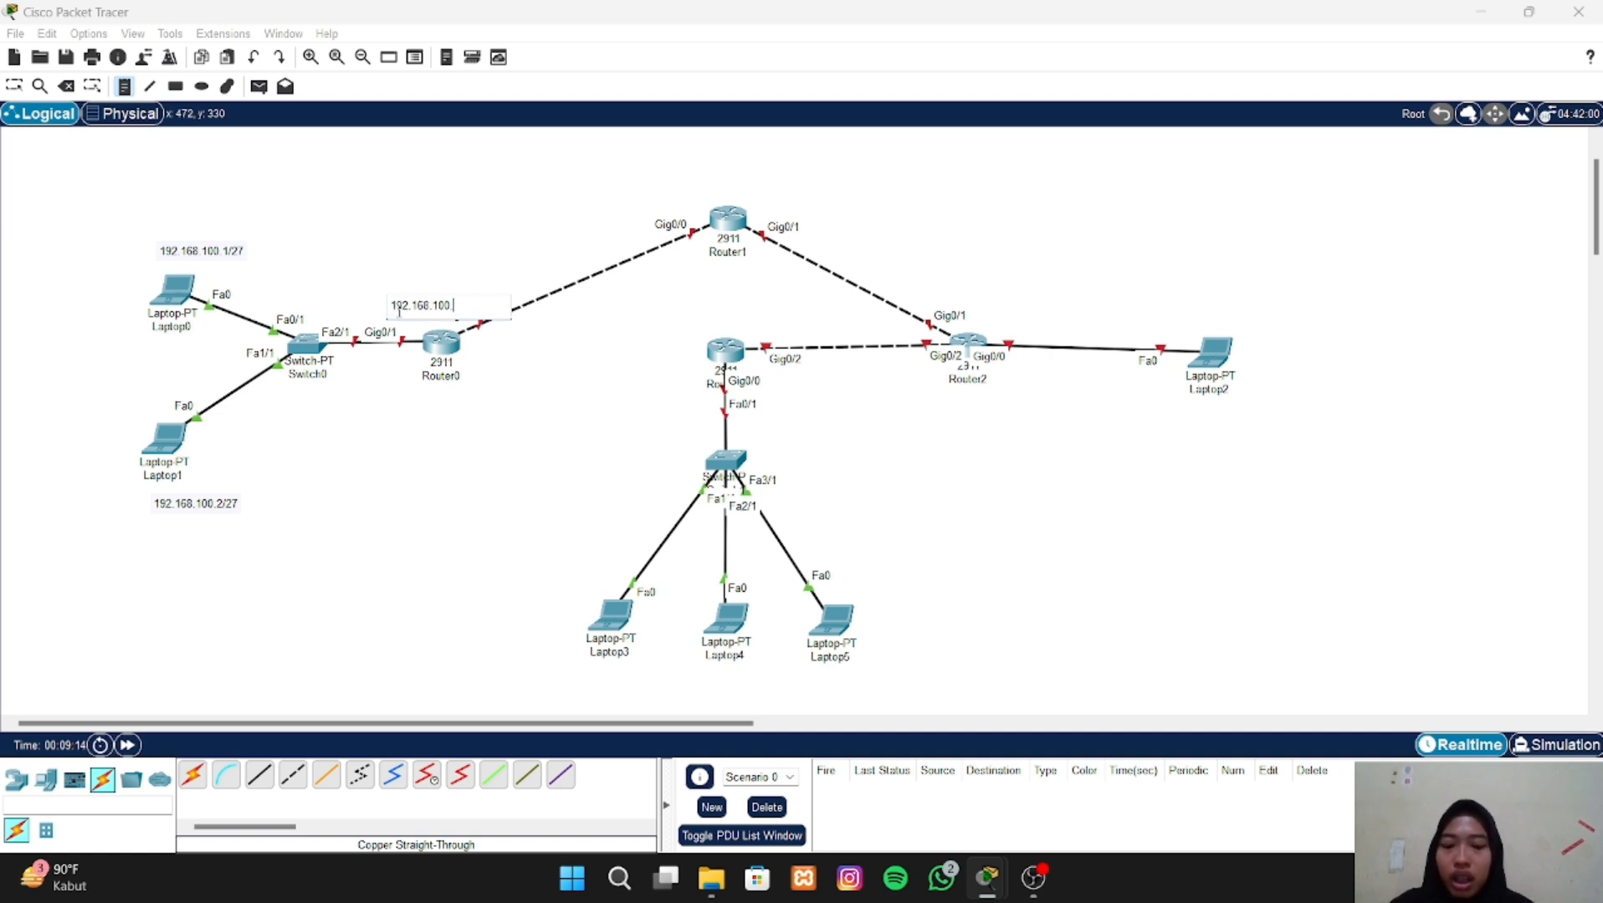
pyautogui.write('3/27')
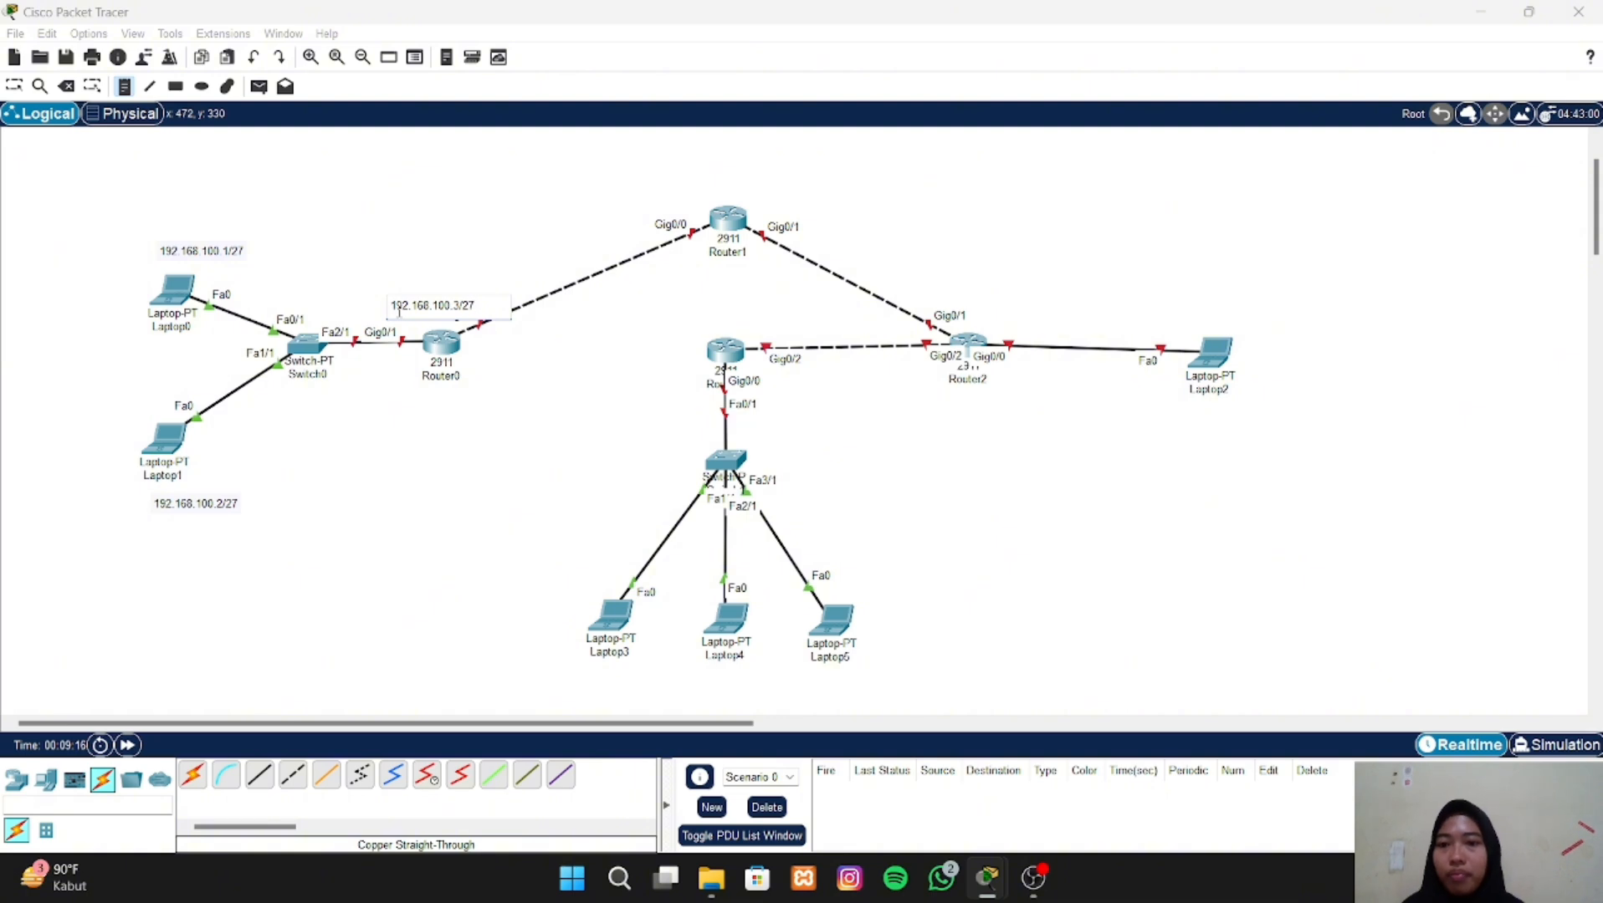
# - Place the text note 20.20.20.1/27 beside Router0, just under its Gig0/0 link to Router1
pyautogui.click(473, 344)
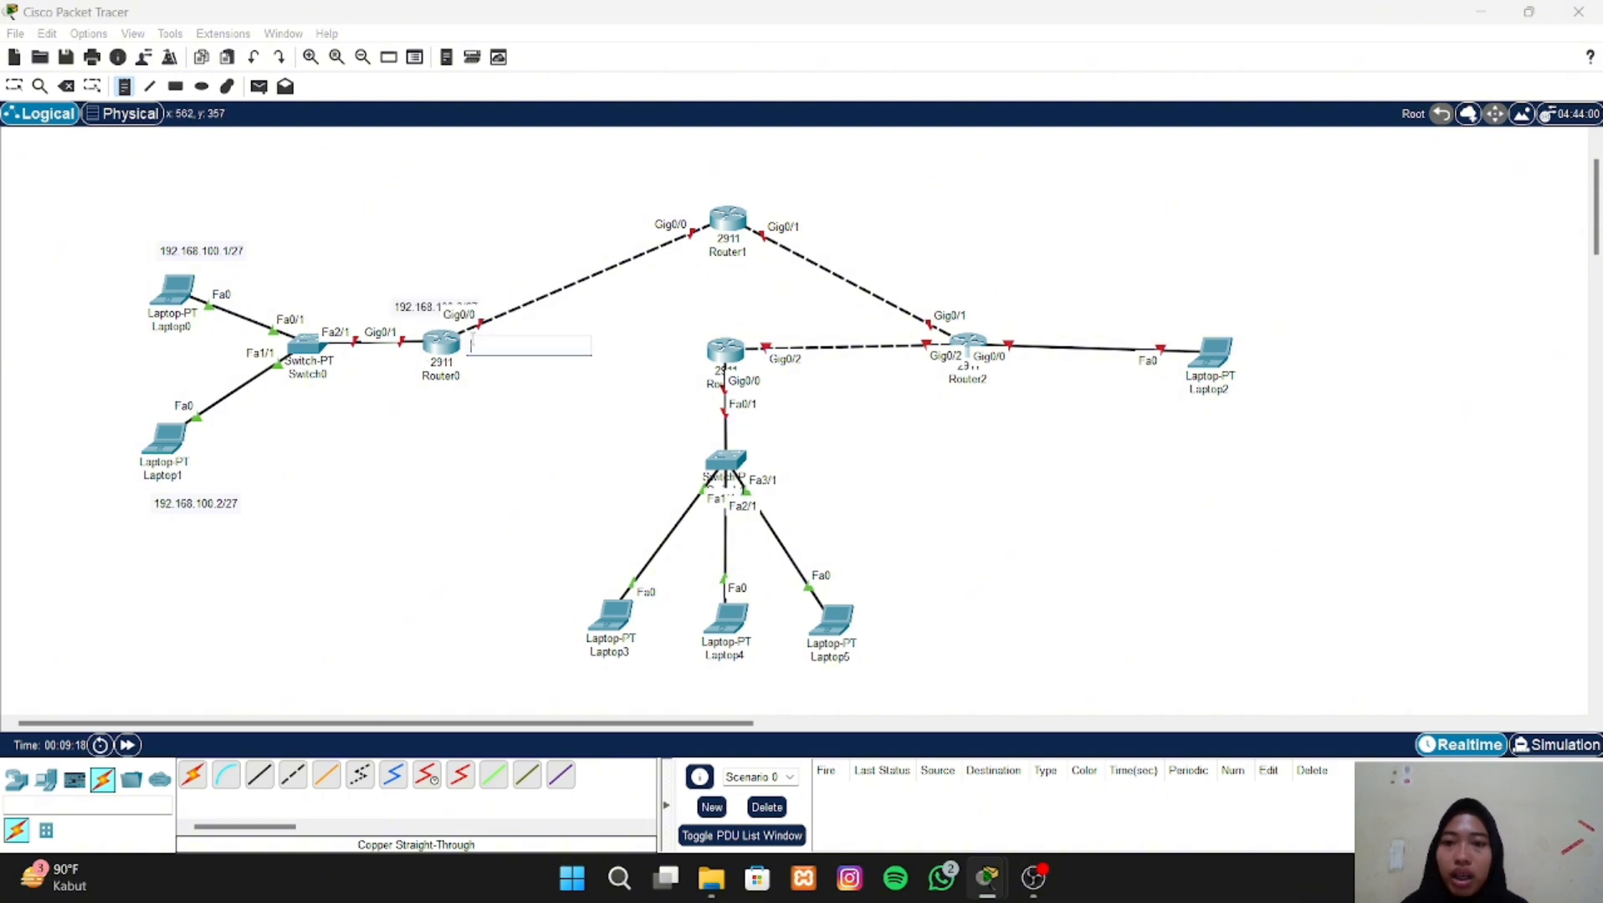
pyautogui.write('2')
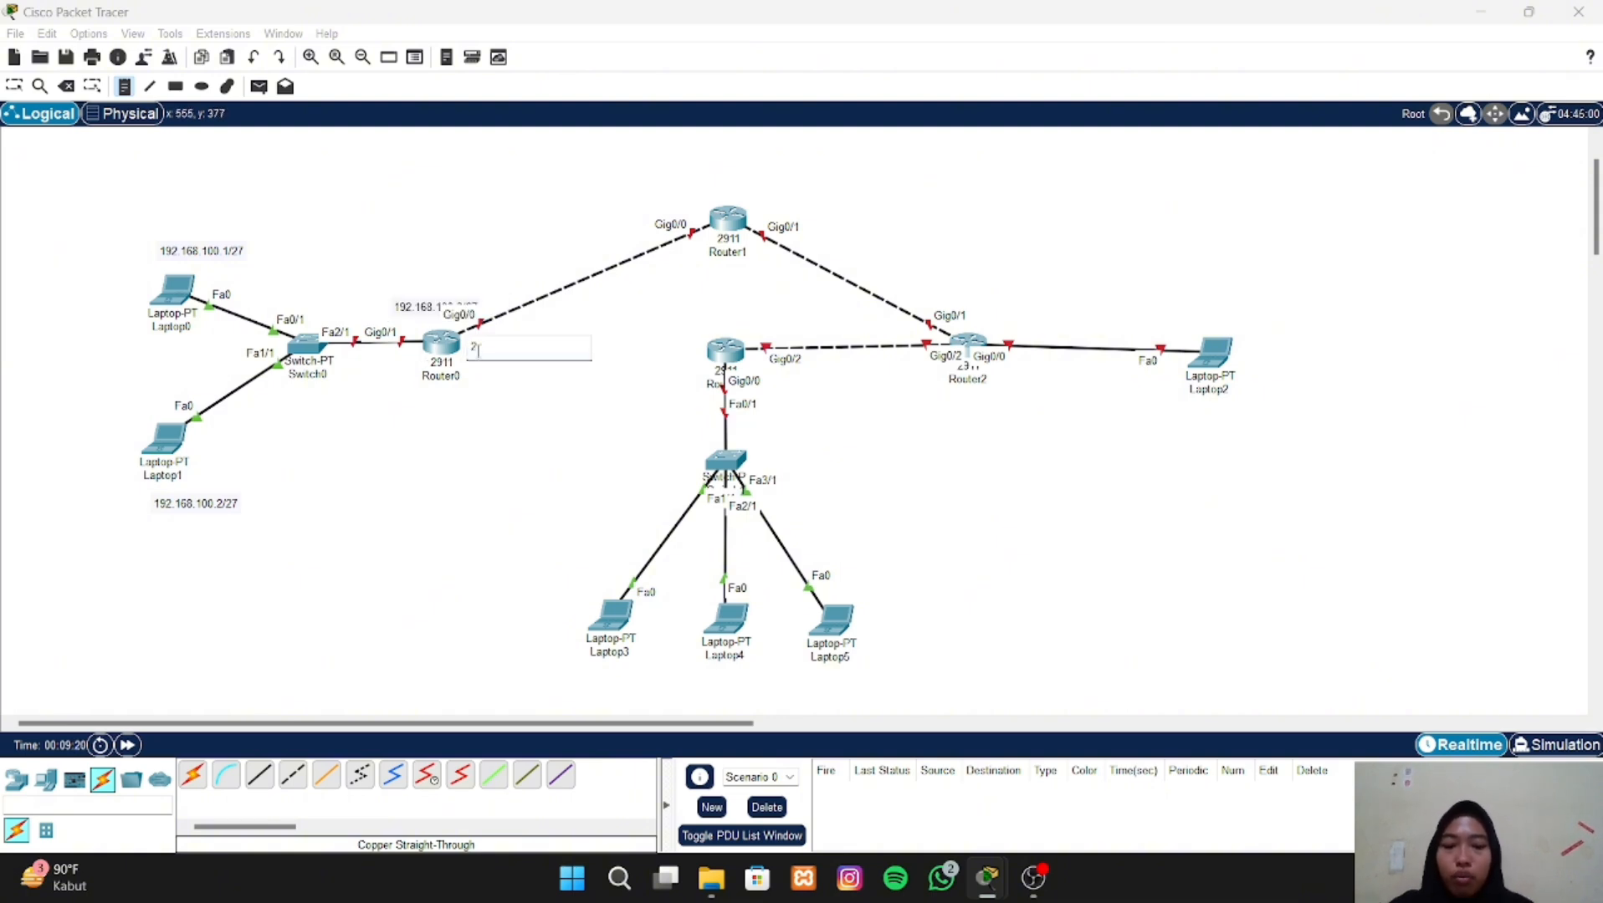
pyautogui.write('0.20.20')
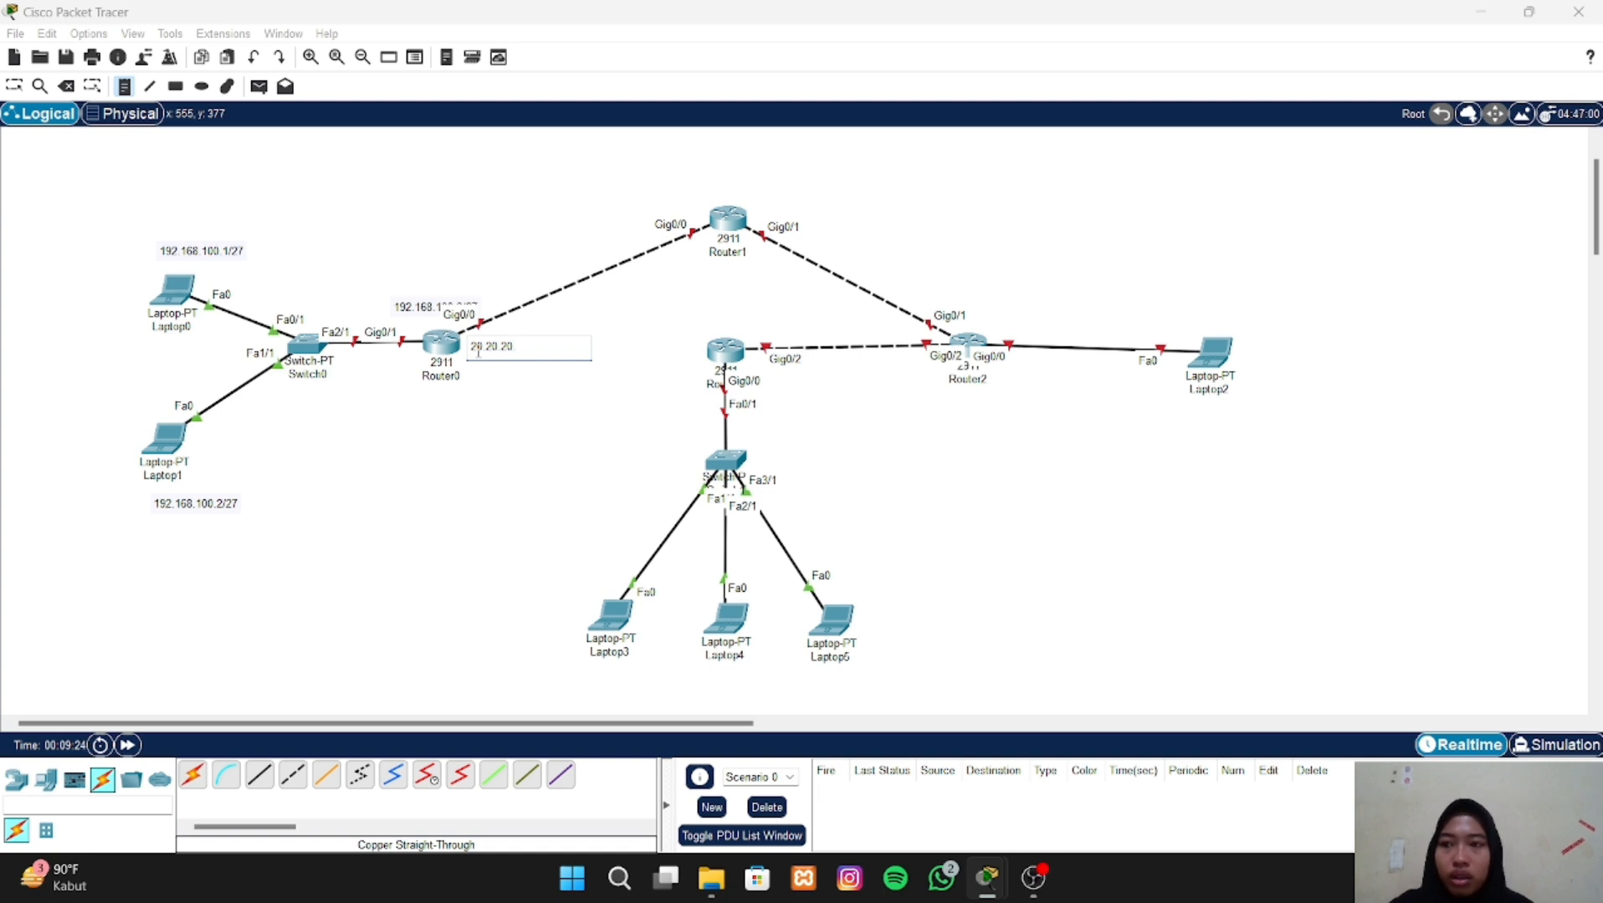
pyautogui.write('.1/27')
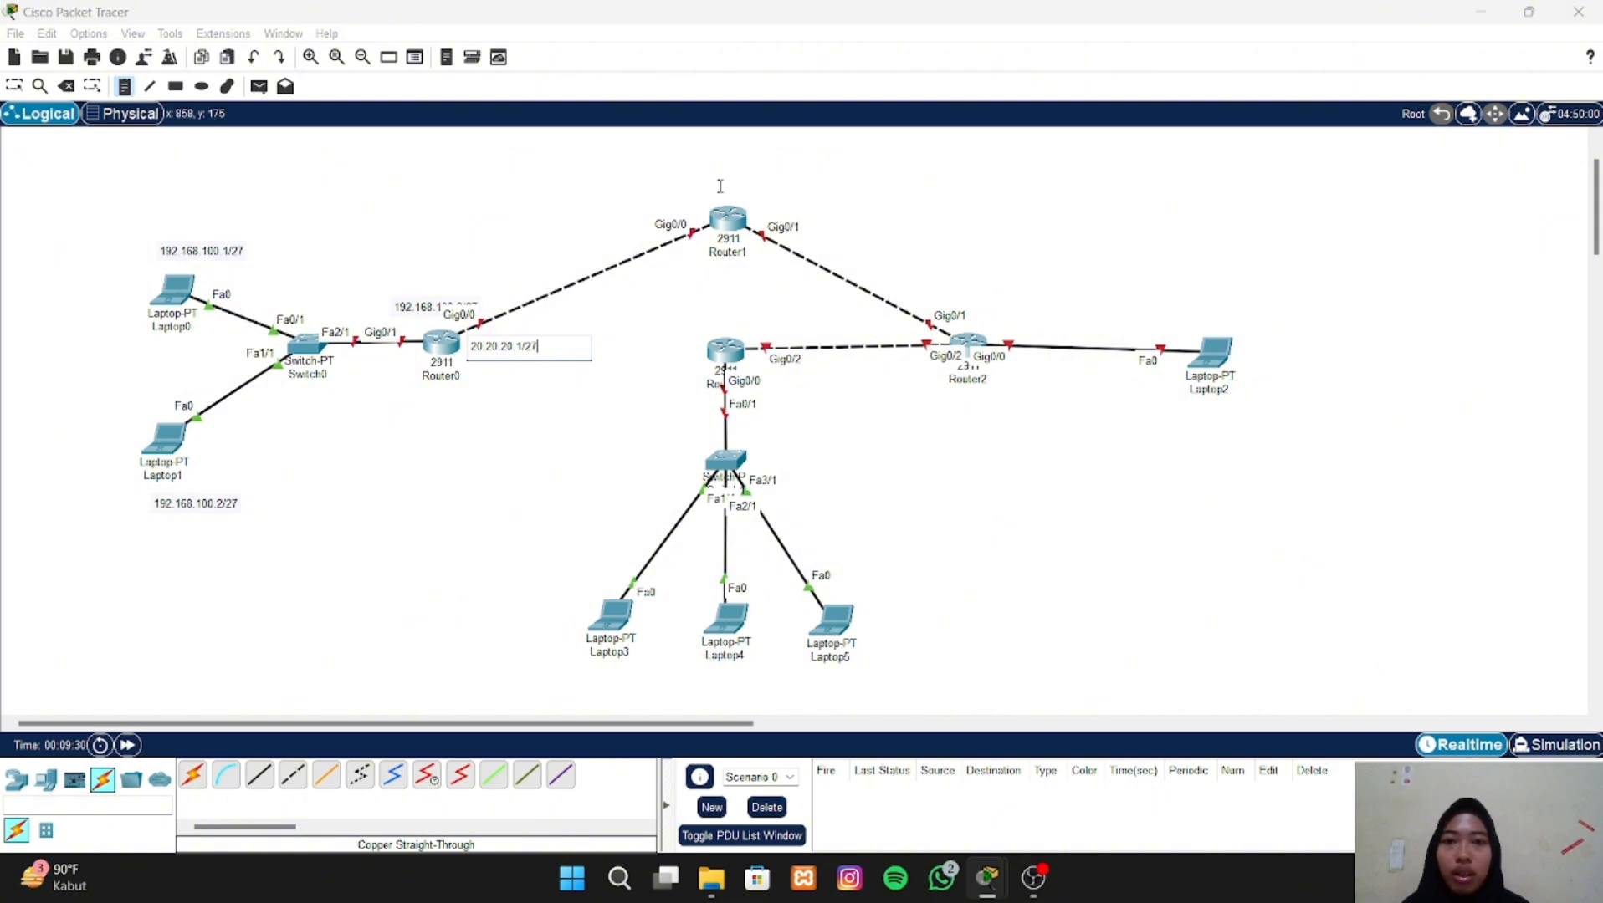
# - Place the text note 20.20.20.2/27 above the Gig0/0 port label of Router1
pyautogui.click(641, 197)
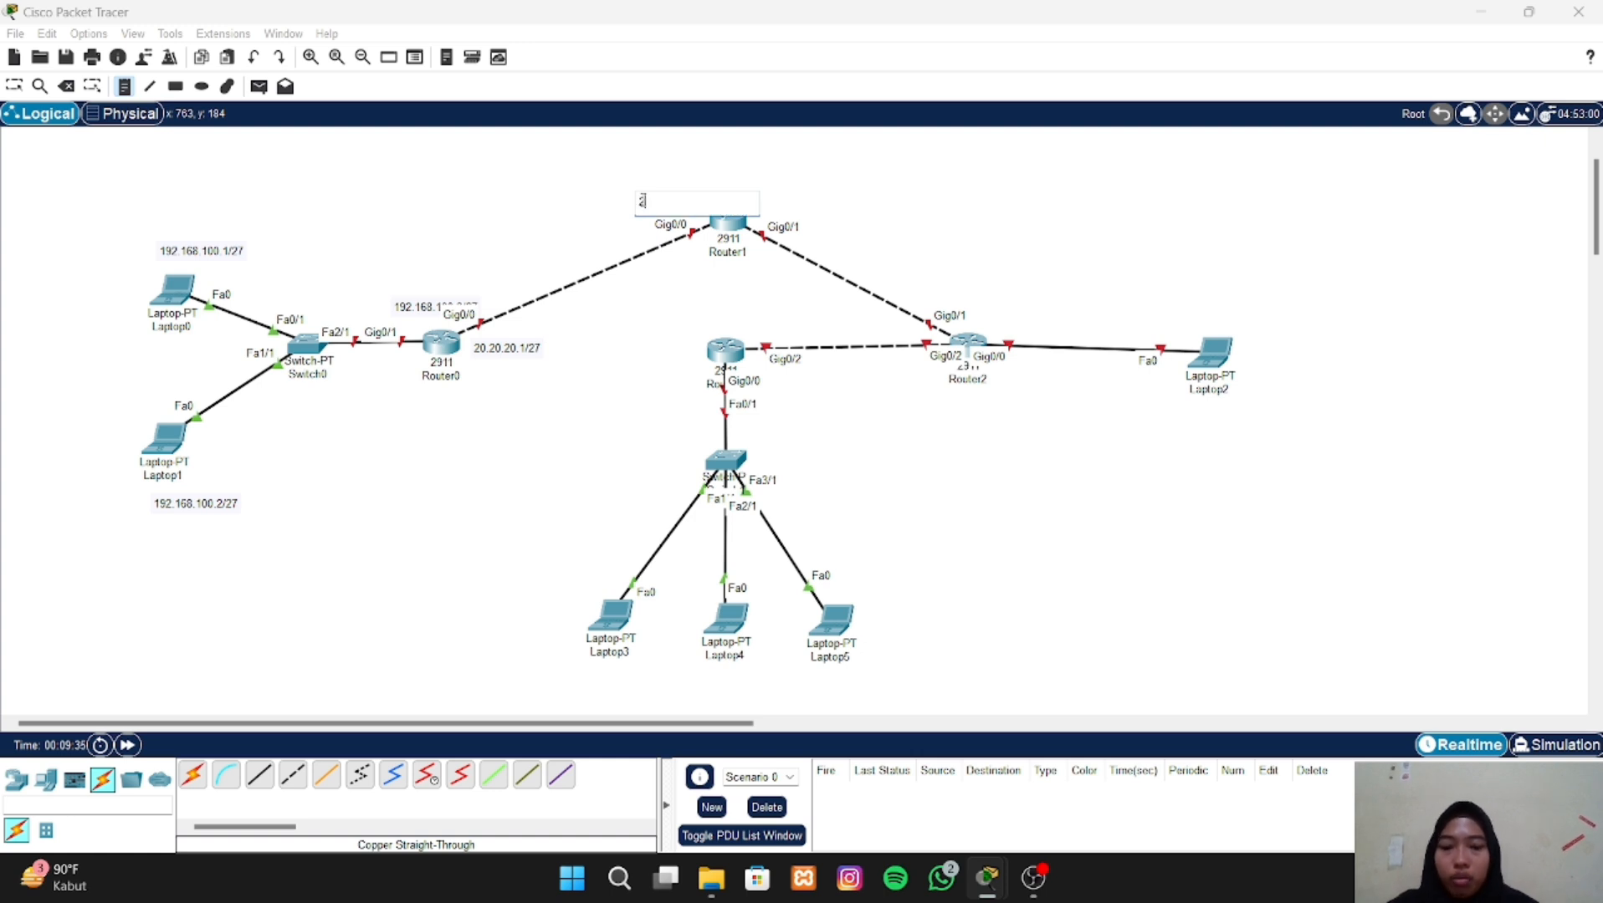
pyautogui.write('20.20.20')
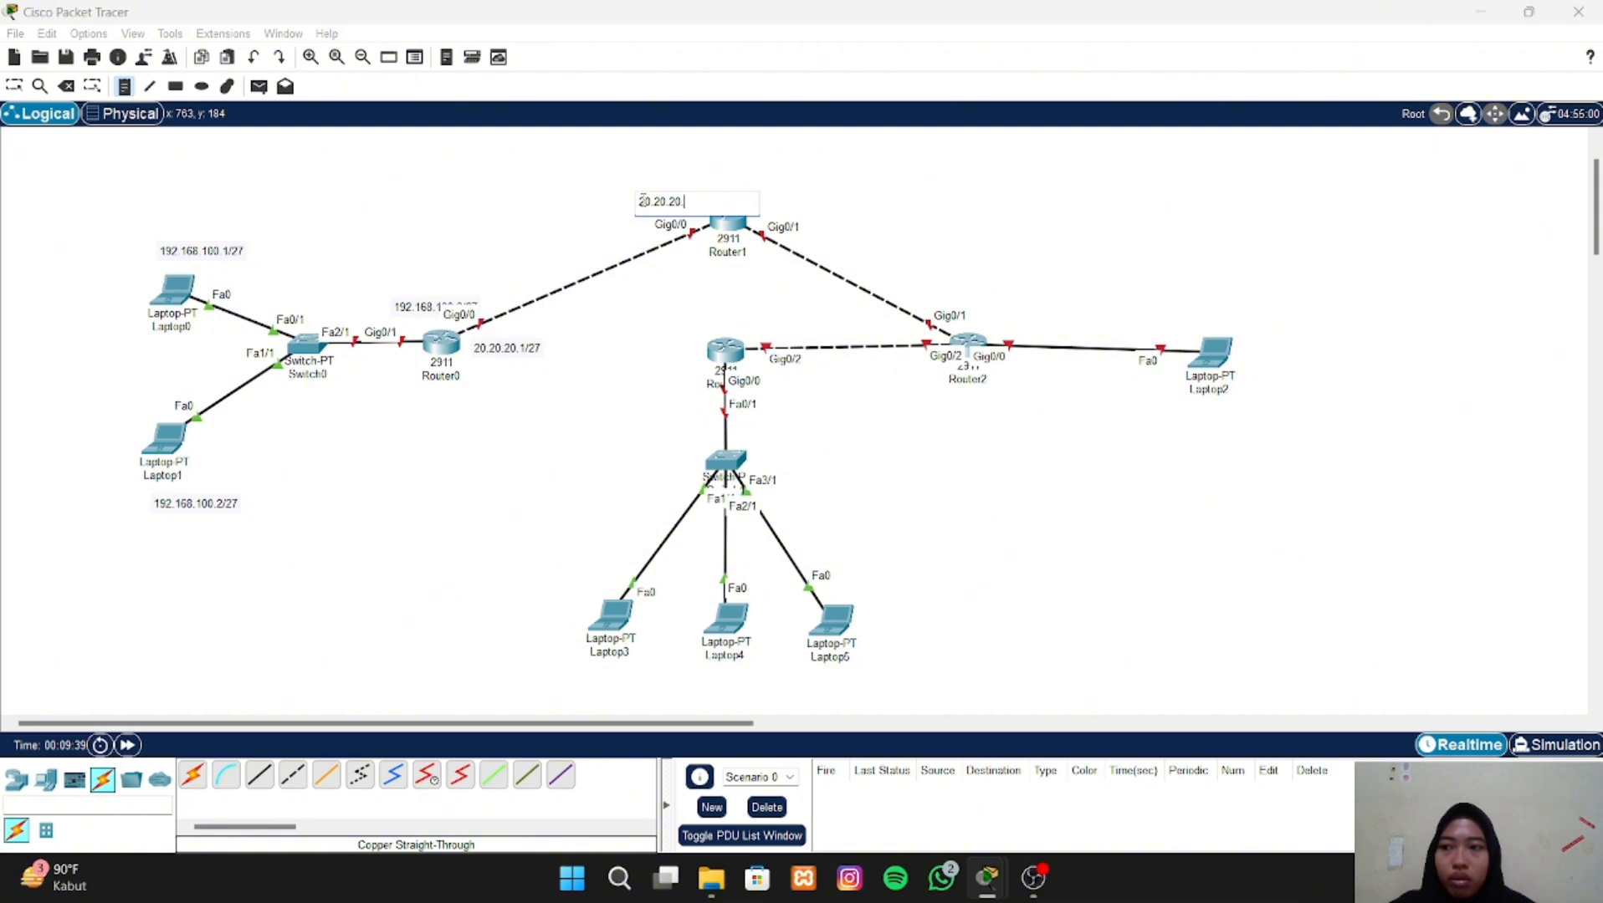
pyautogui.write('.2')
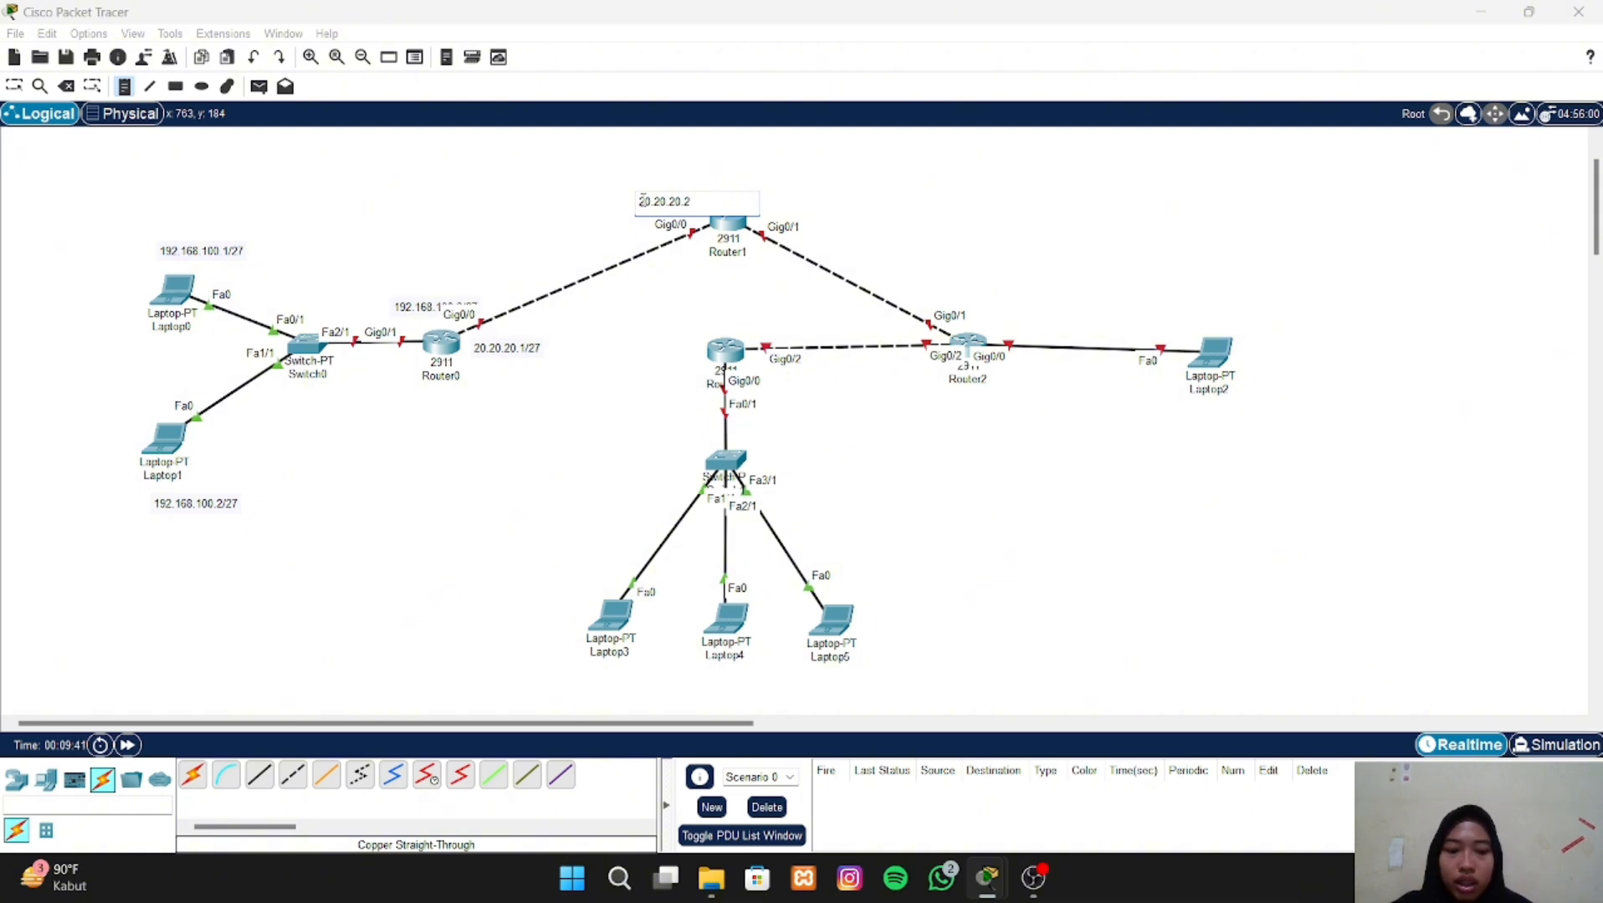
pyautogui.write('/27')
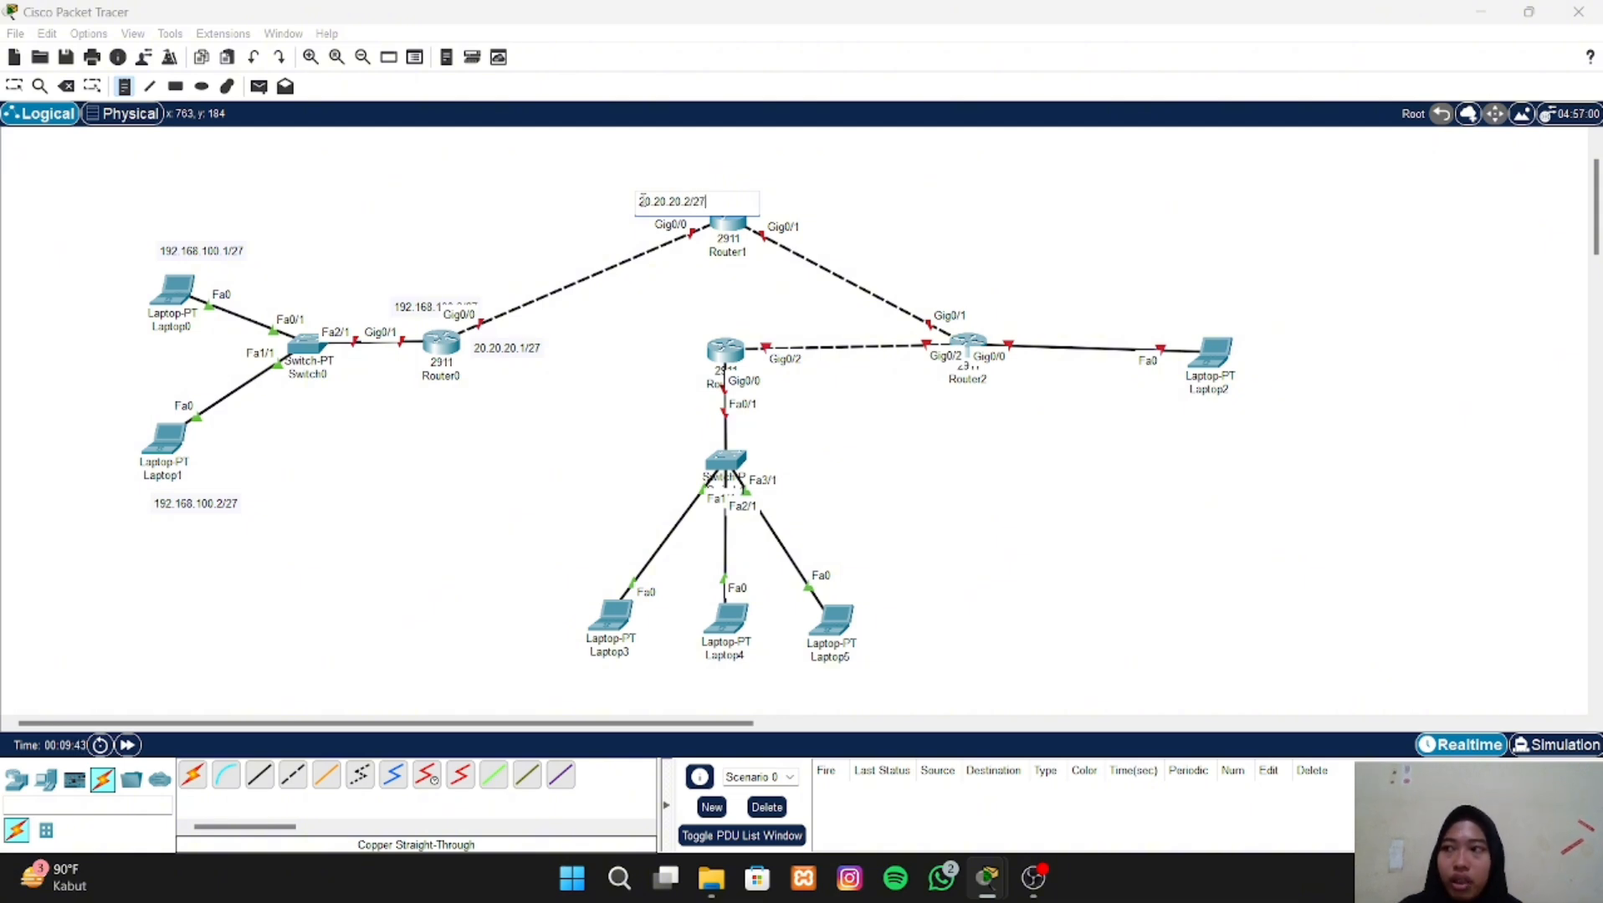
# - Place the text note 10.10.10.1/27 above the Gig0/1 port label of Router1
pyautogui.click(778, 206)
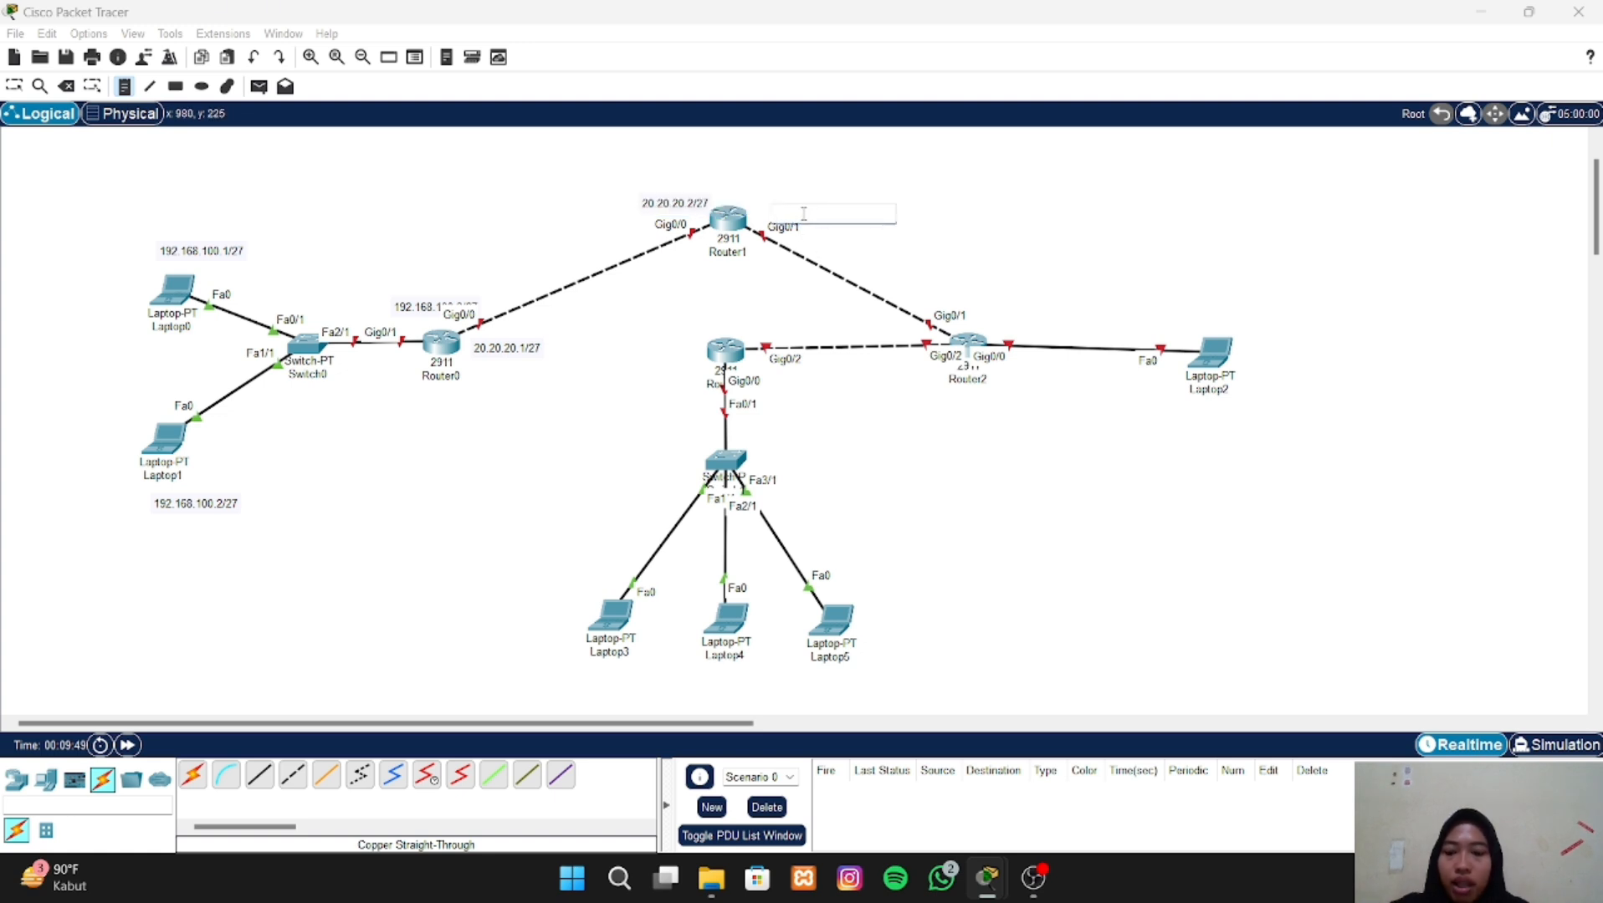
pyautogui.write('10.10')
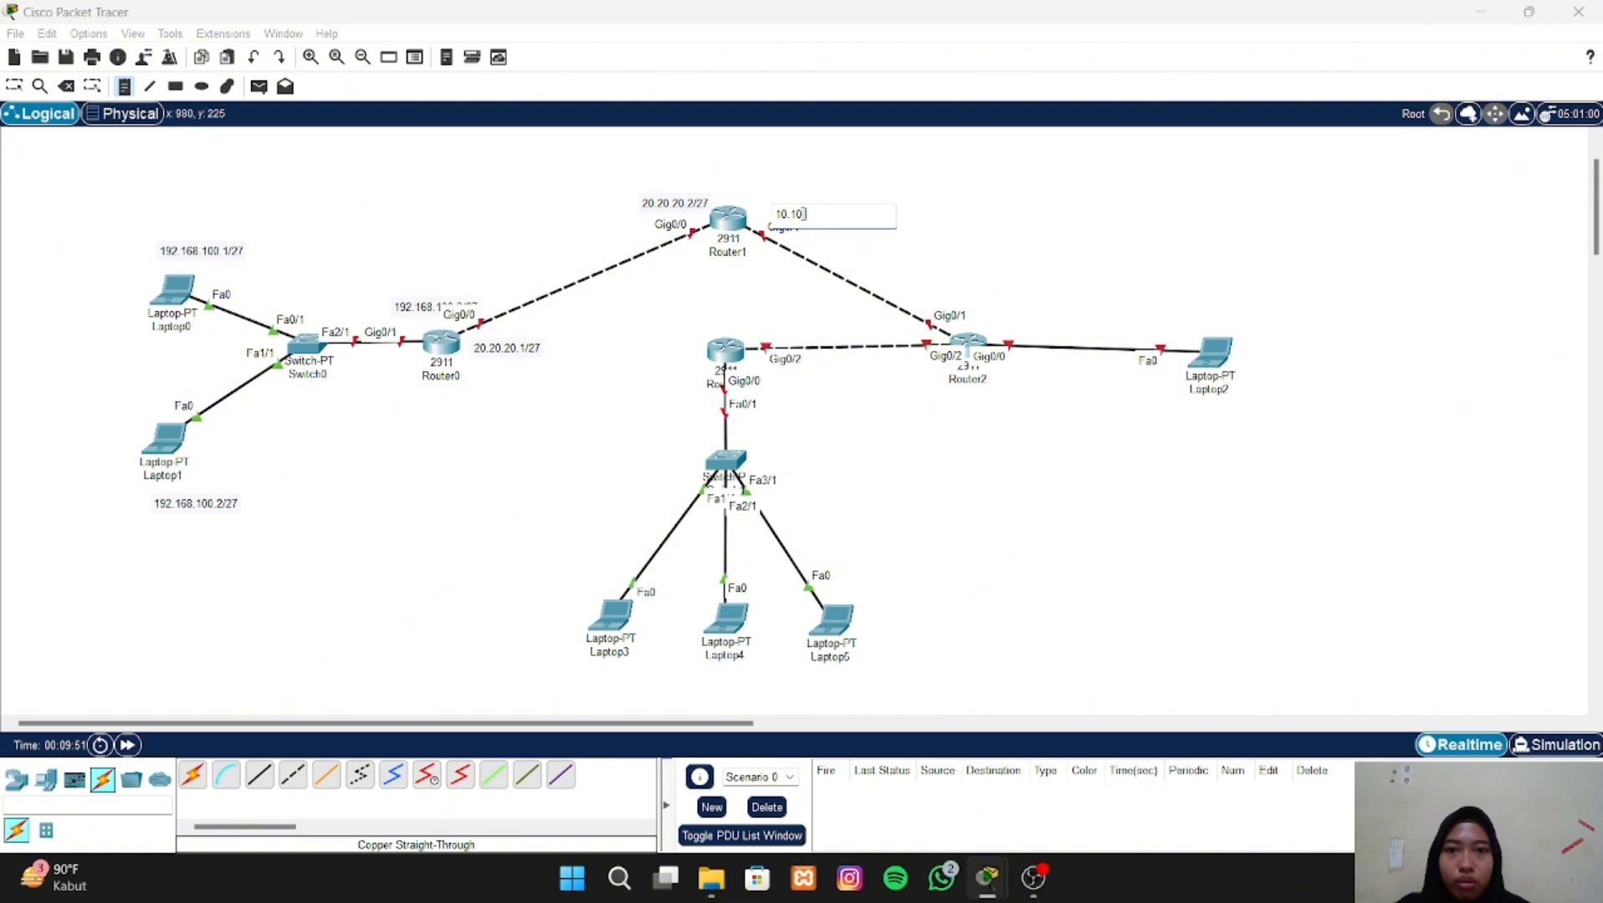
pyautogui.write('.10.1/27')
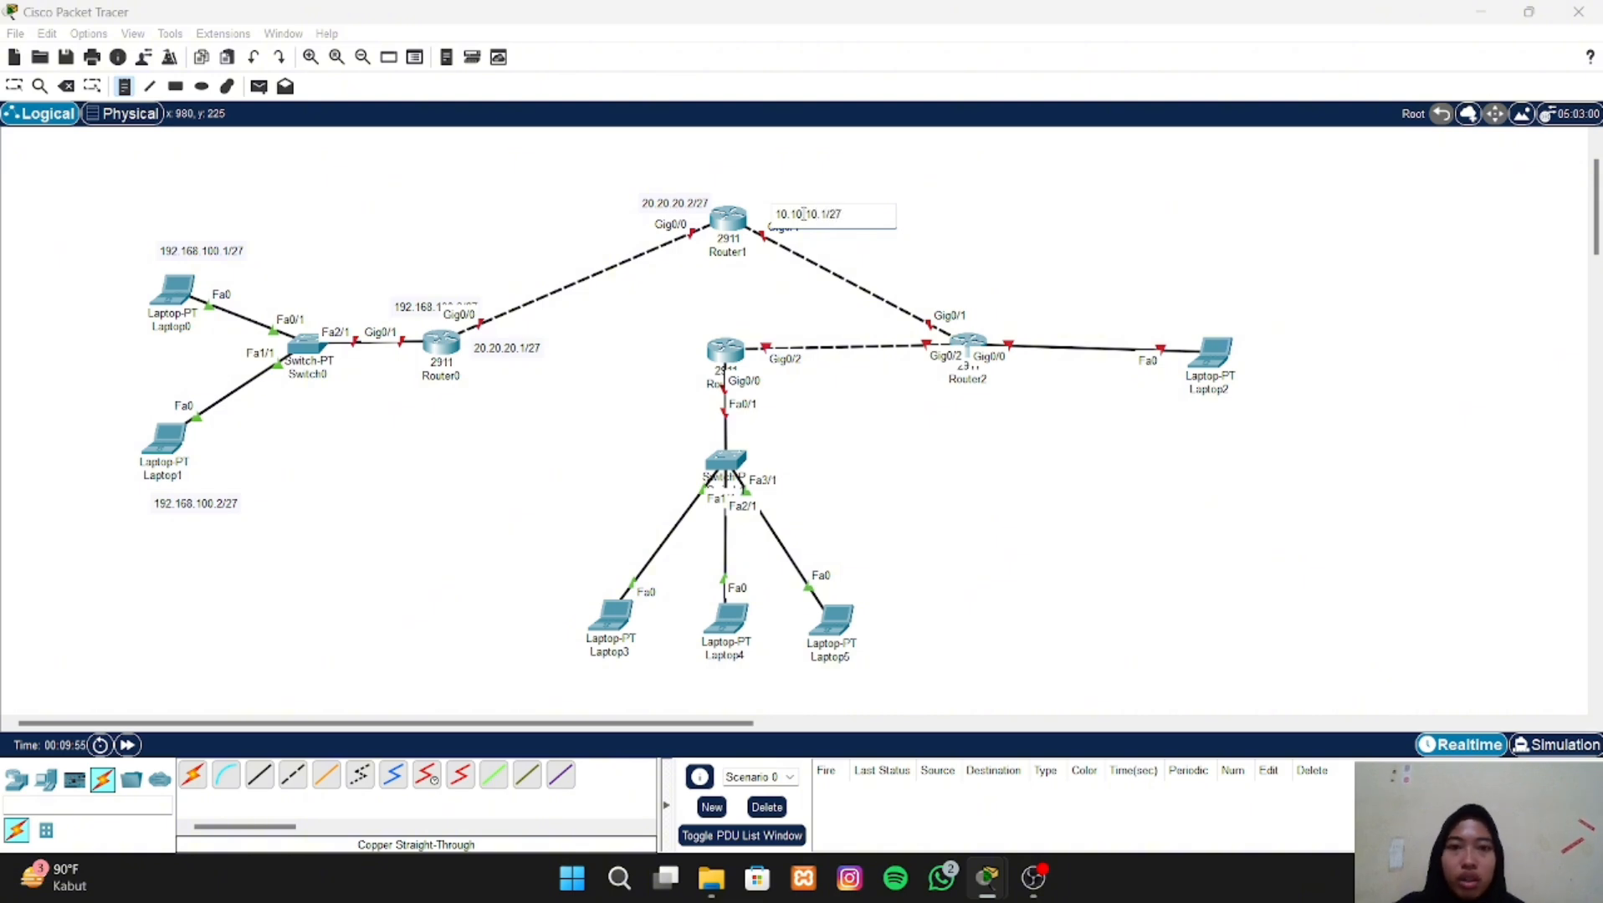
# - Place the text note 10.10.10.2/27 above Router2, next to its Gig0/1 port label
pyautogui.click(931, 303)
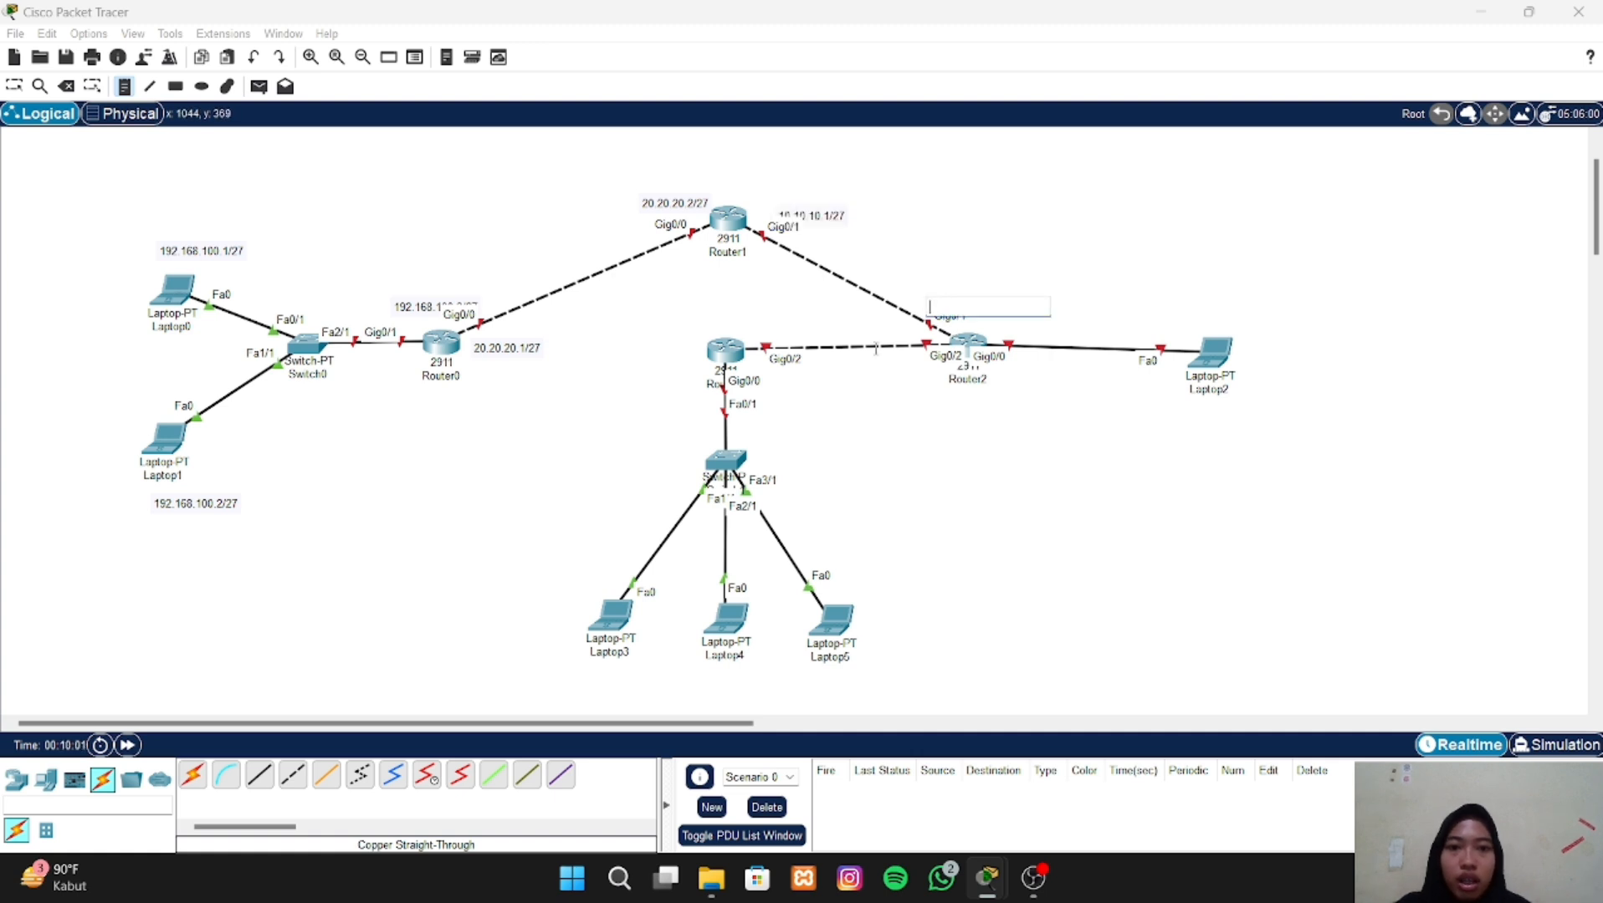
pyautogui.write('1')
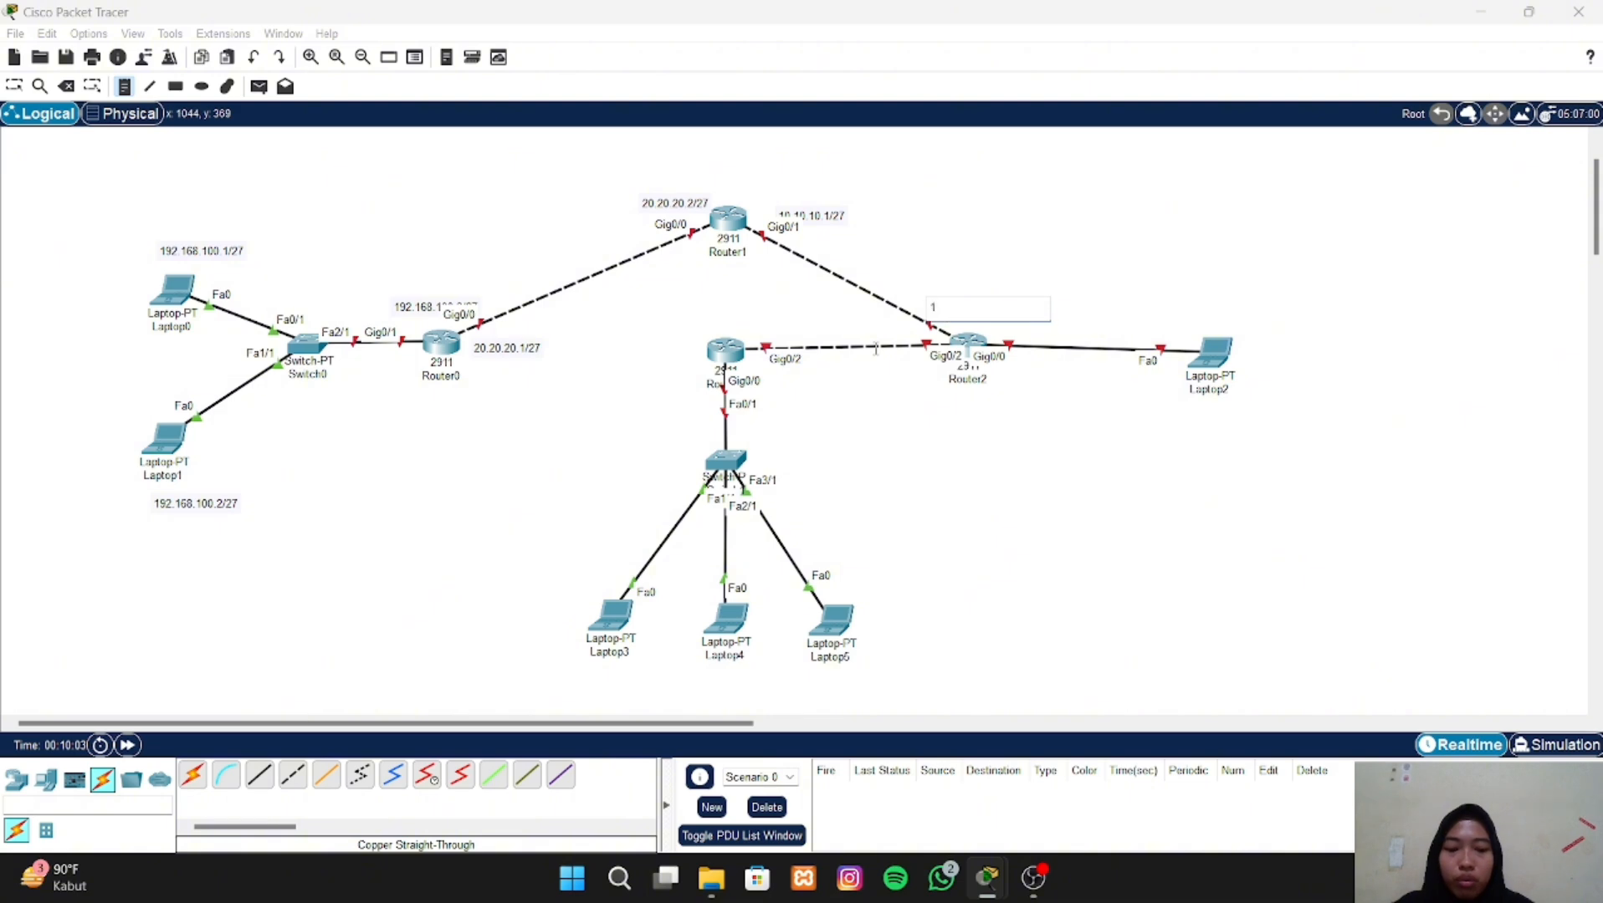
pyautogui.write('0.10.10.2/27')
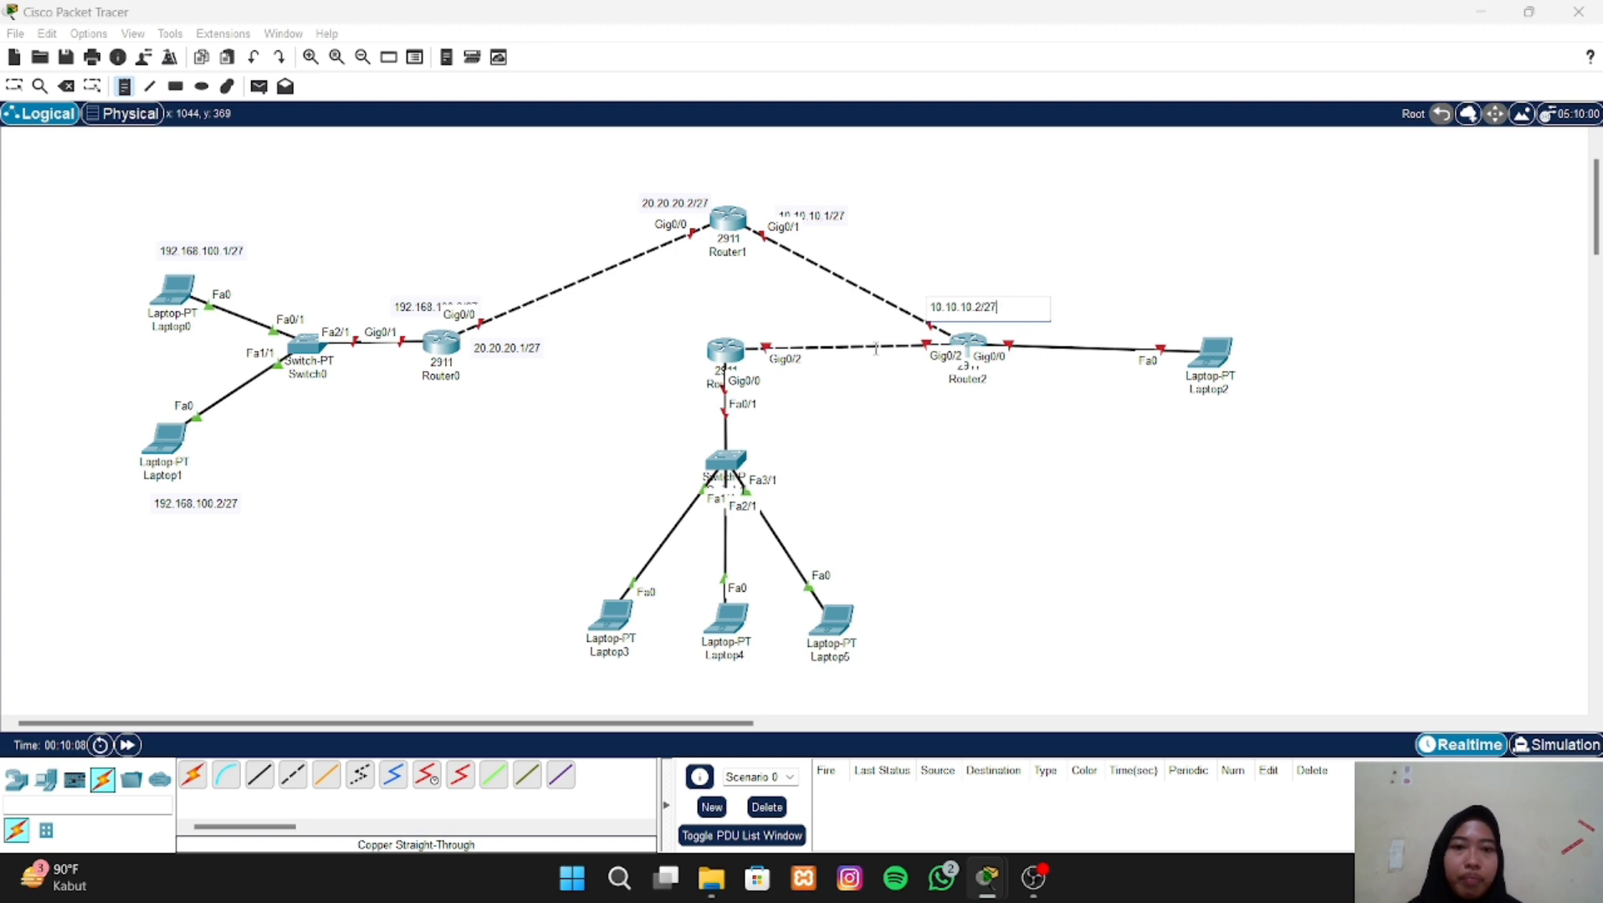
# - Place the text note 128.24.10.1/27 beside Laptop2, on the side away from its cable
pyautogui.click(1246, 353)
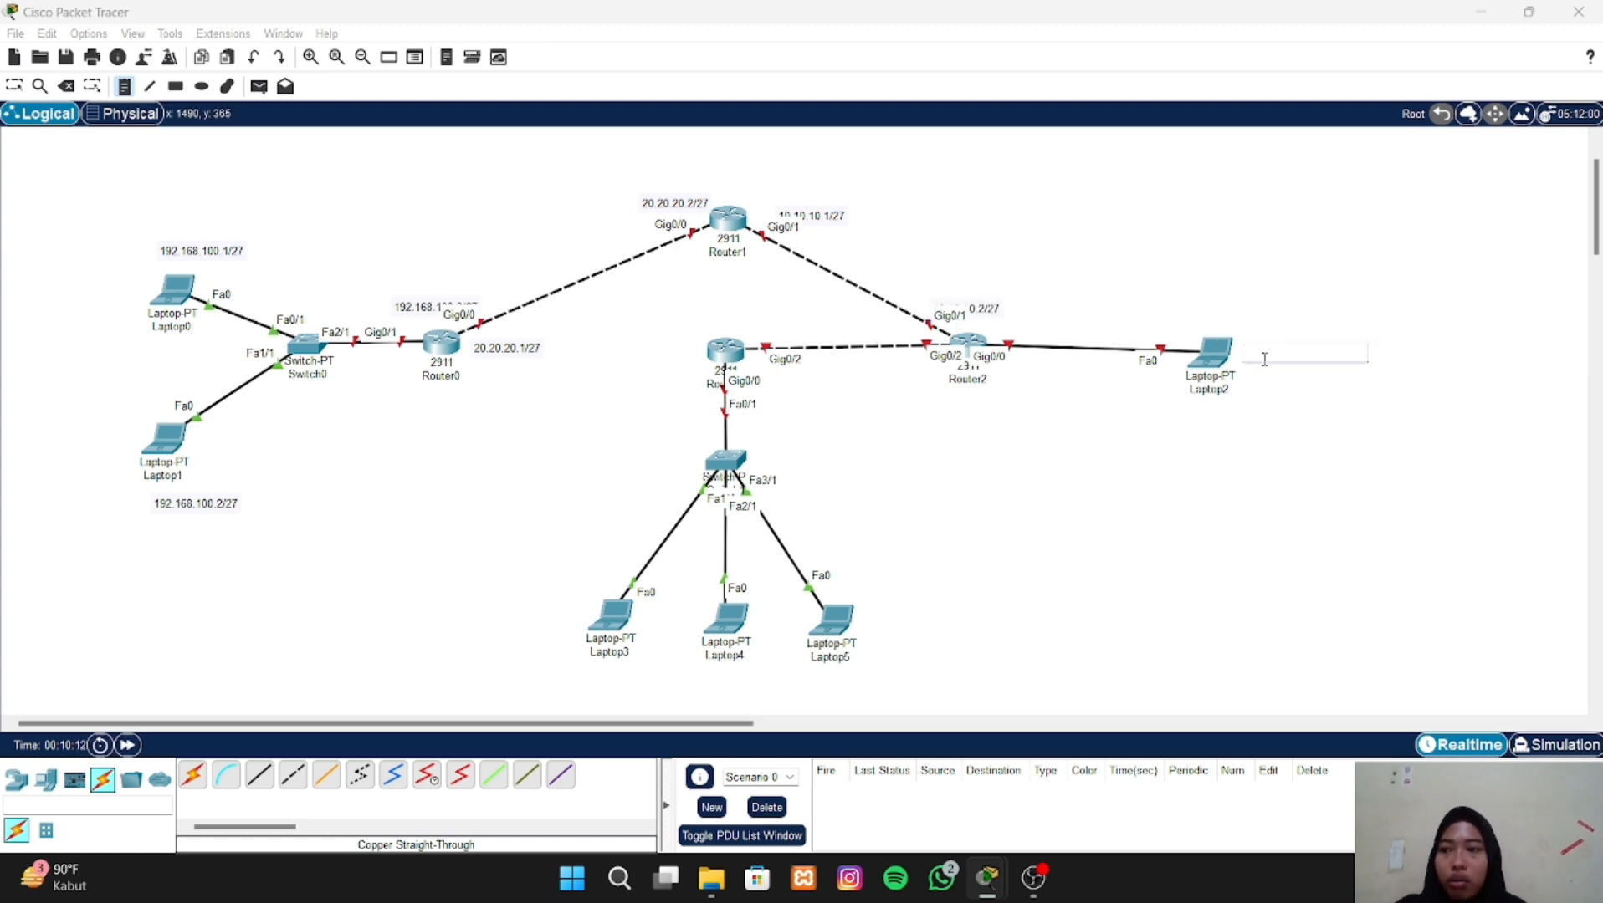
pyautogui.write('120')
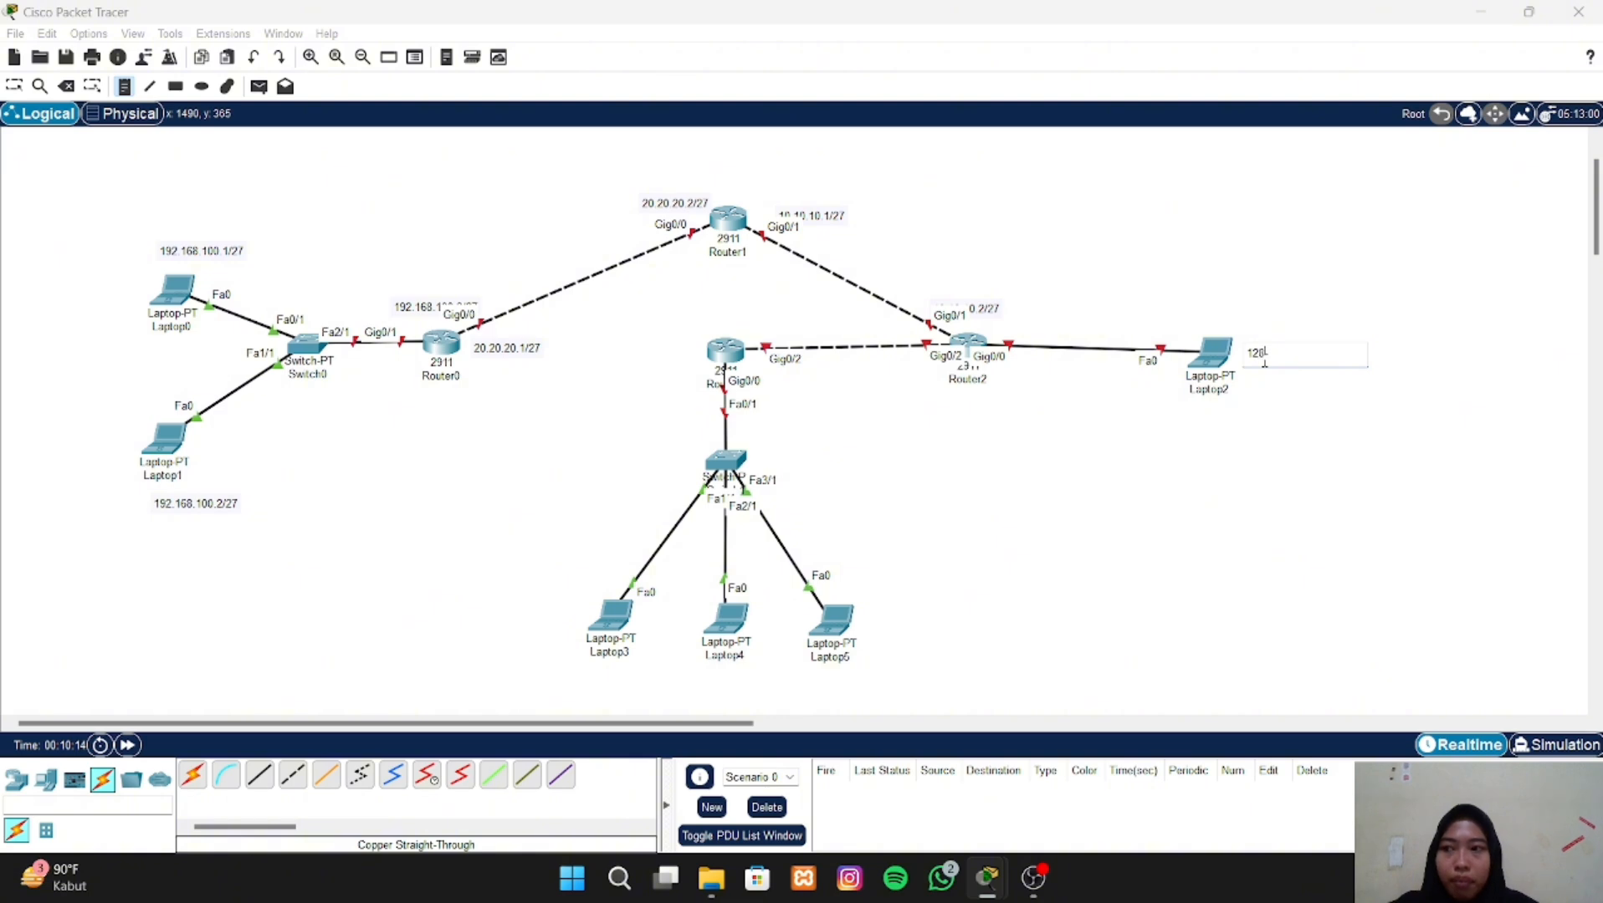
pyautogui.write('.2')
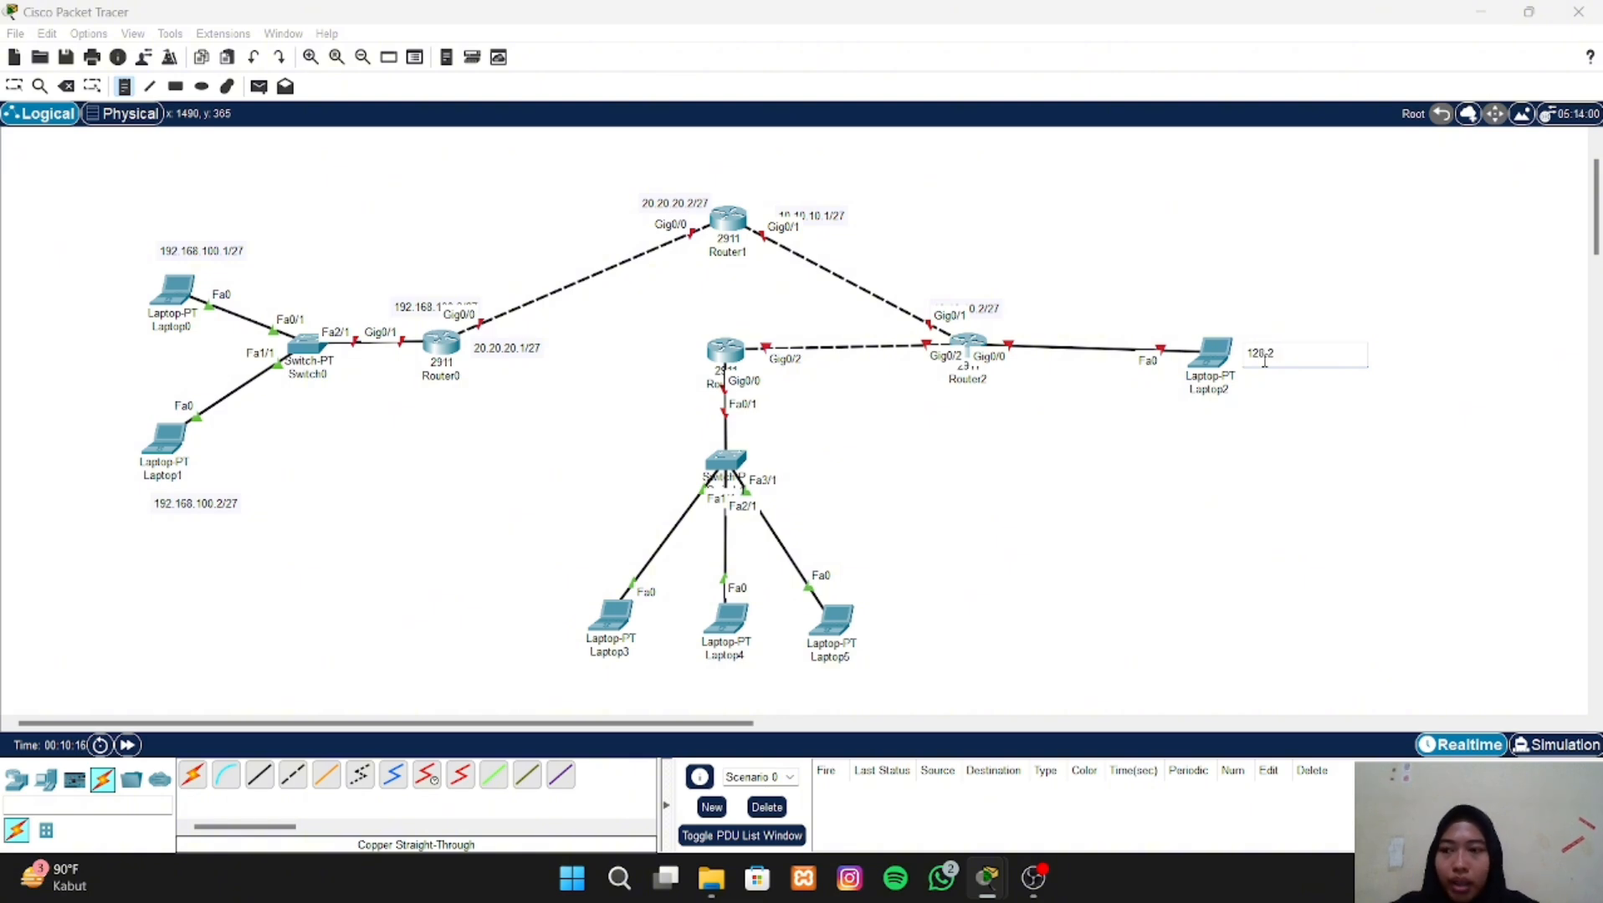
pyautogui.write('4.10')
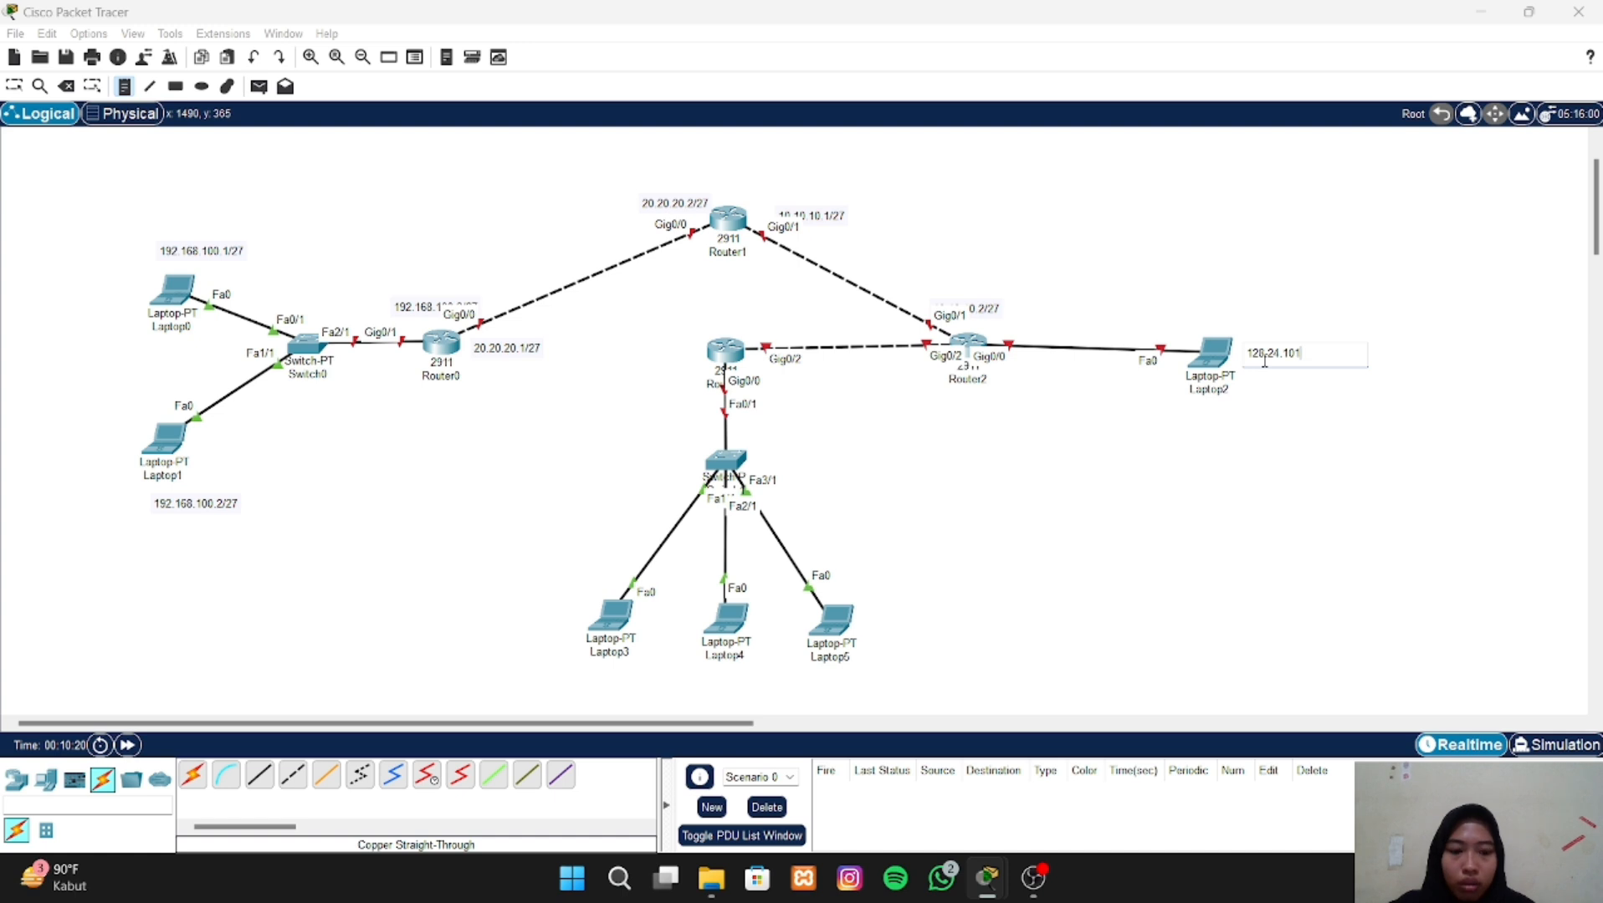
pyautogui.write('.1/27')
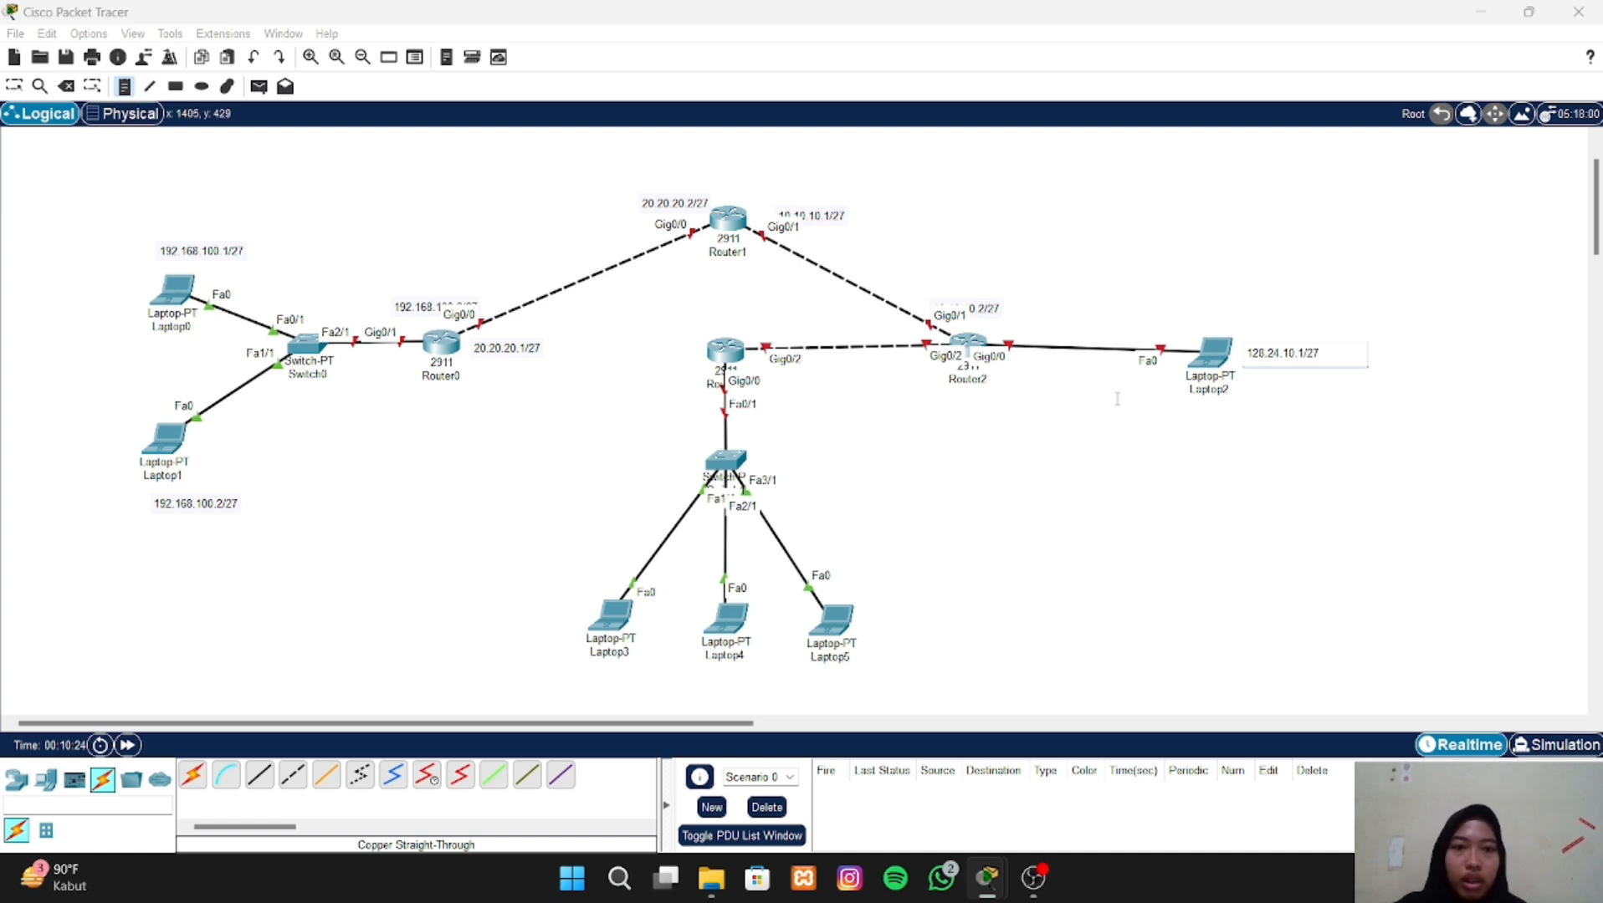
# - Place the text note 128.24.10.2/27 below the Gig0/0 port label of Router2
pyautogui.click(996, 377)
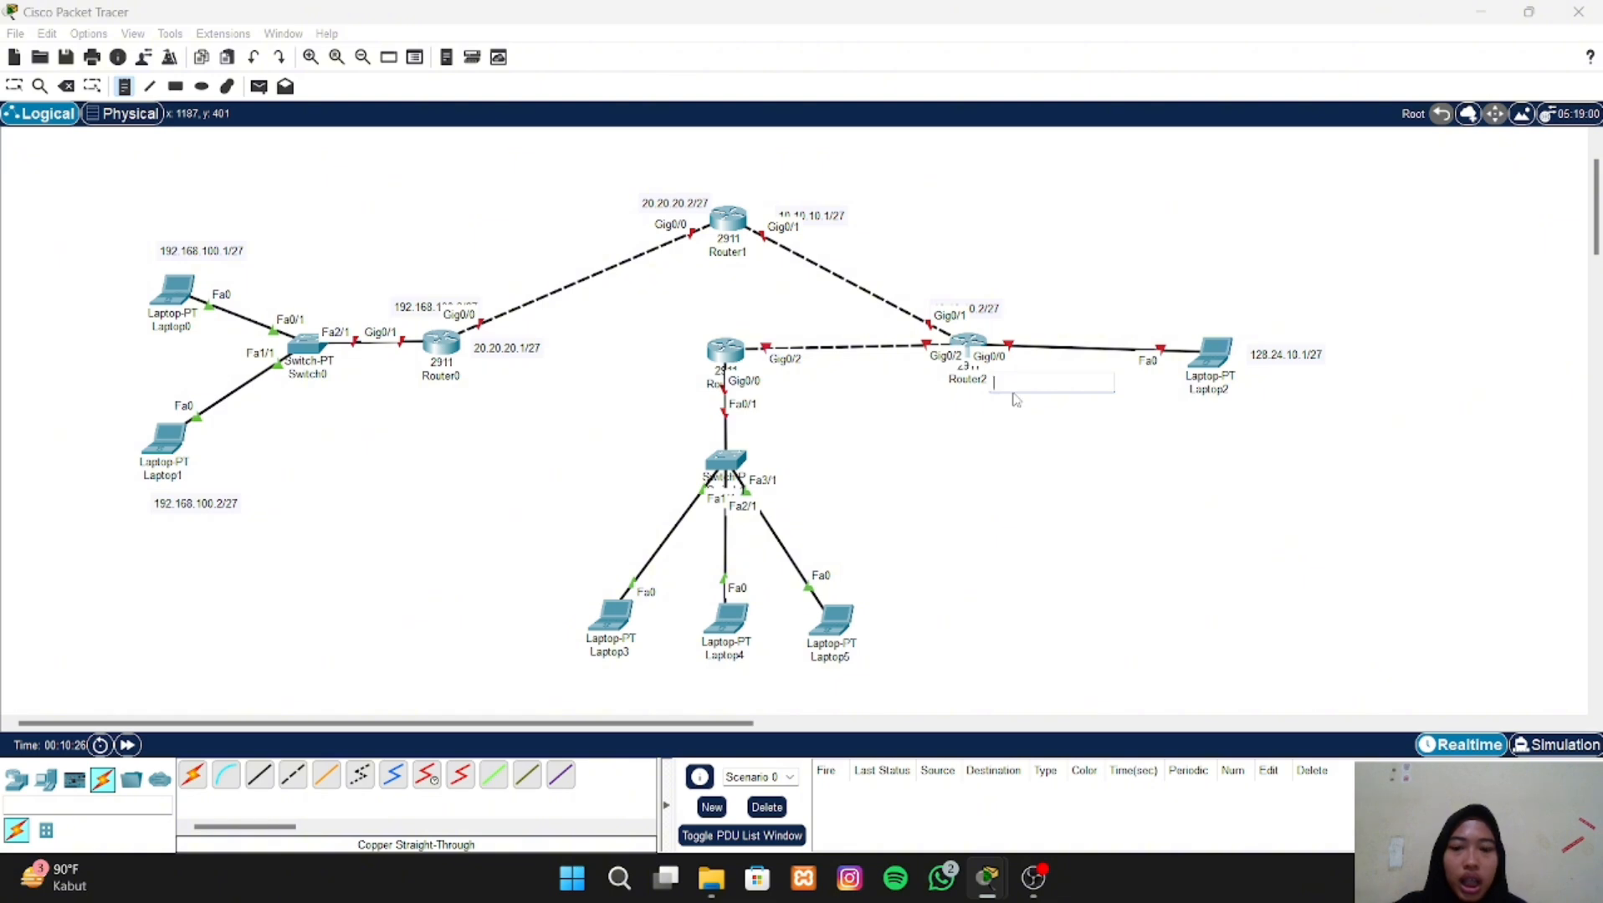
pyautogui.write('128')
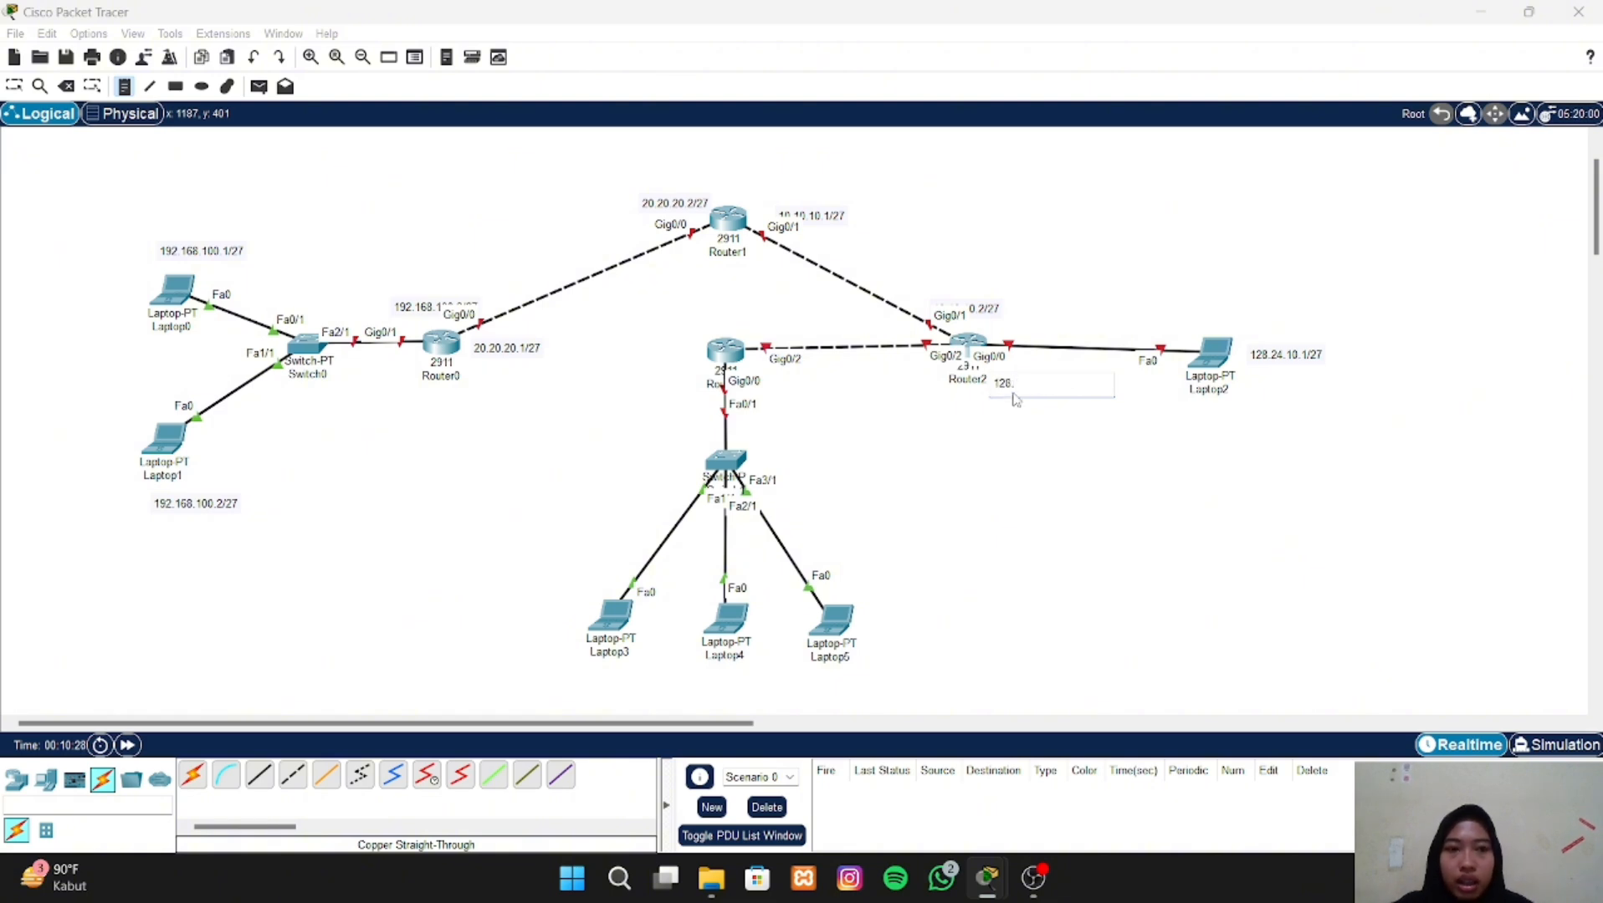
pyautogui.write('.24.')
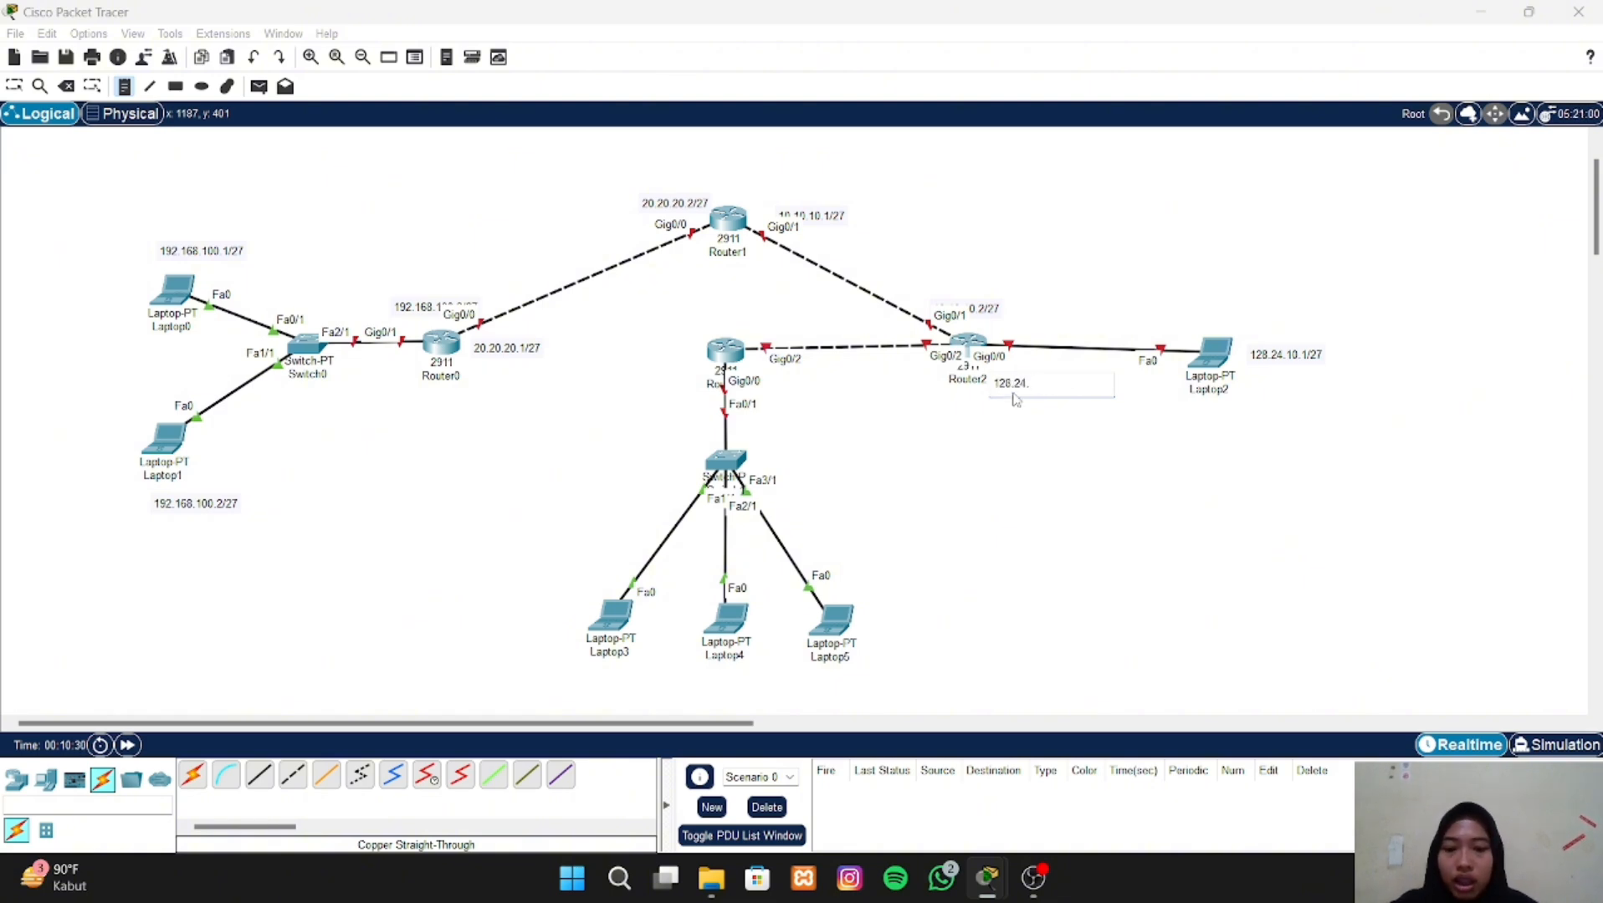
pyautogui.write('10.2/27')
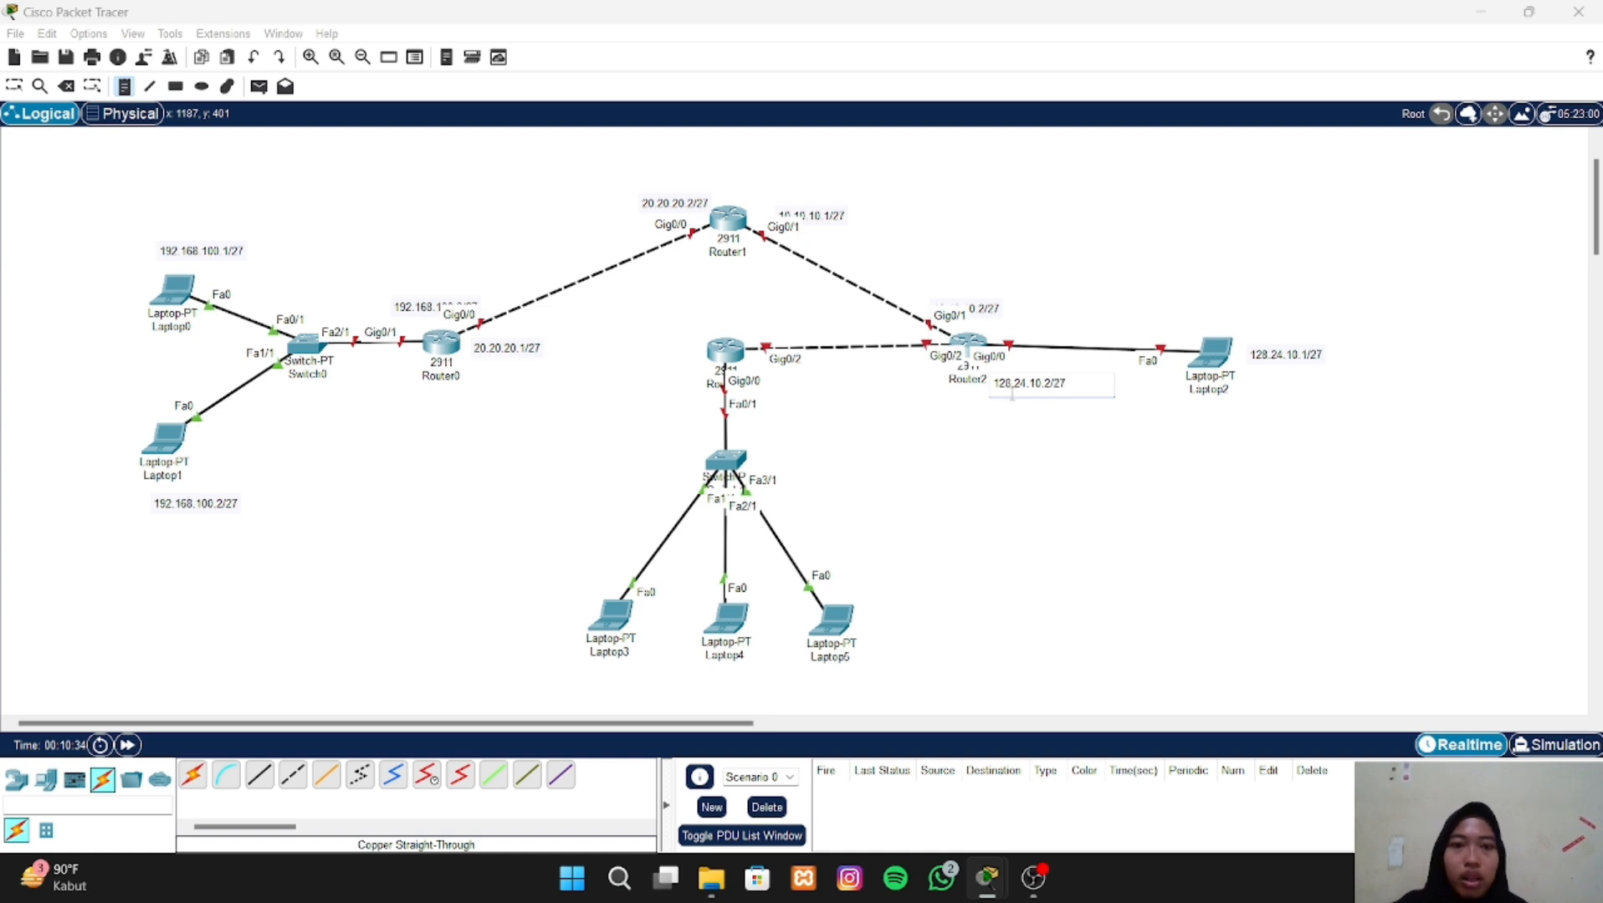
# - Place the text note 30.30.30.1/27 below the Gig0/2 port label of Router2
pyautogui.click(886, 376)
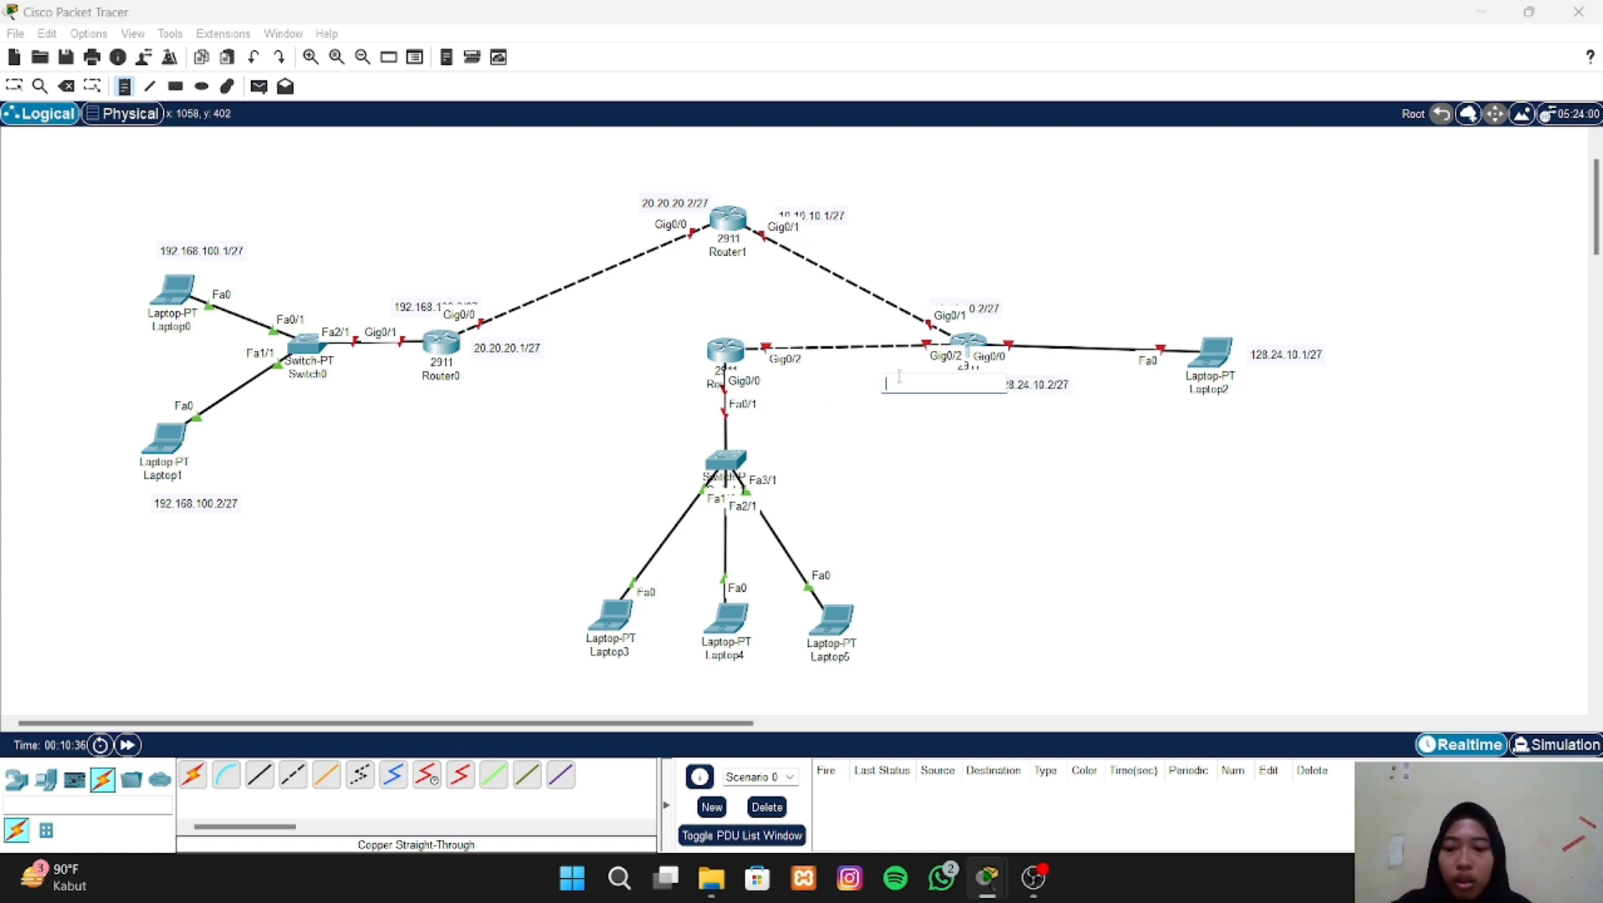
pyautogui.write('30.30')
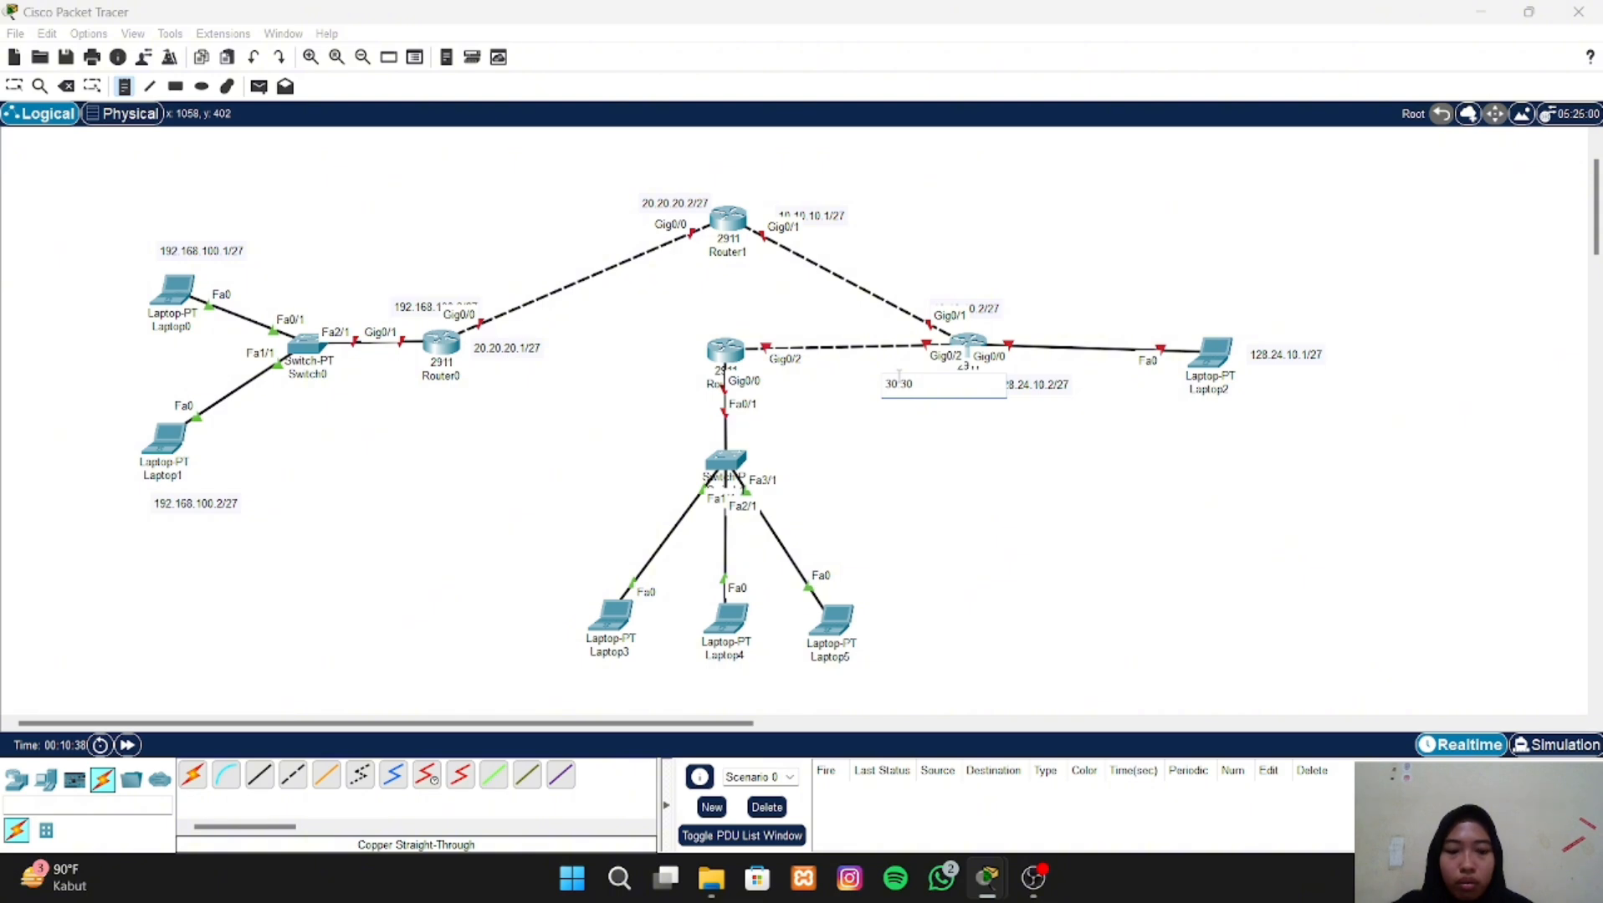
pyautogui.write('.3')
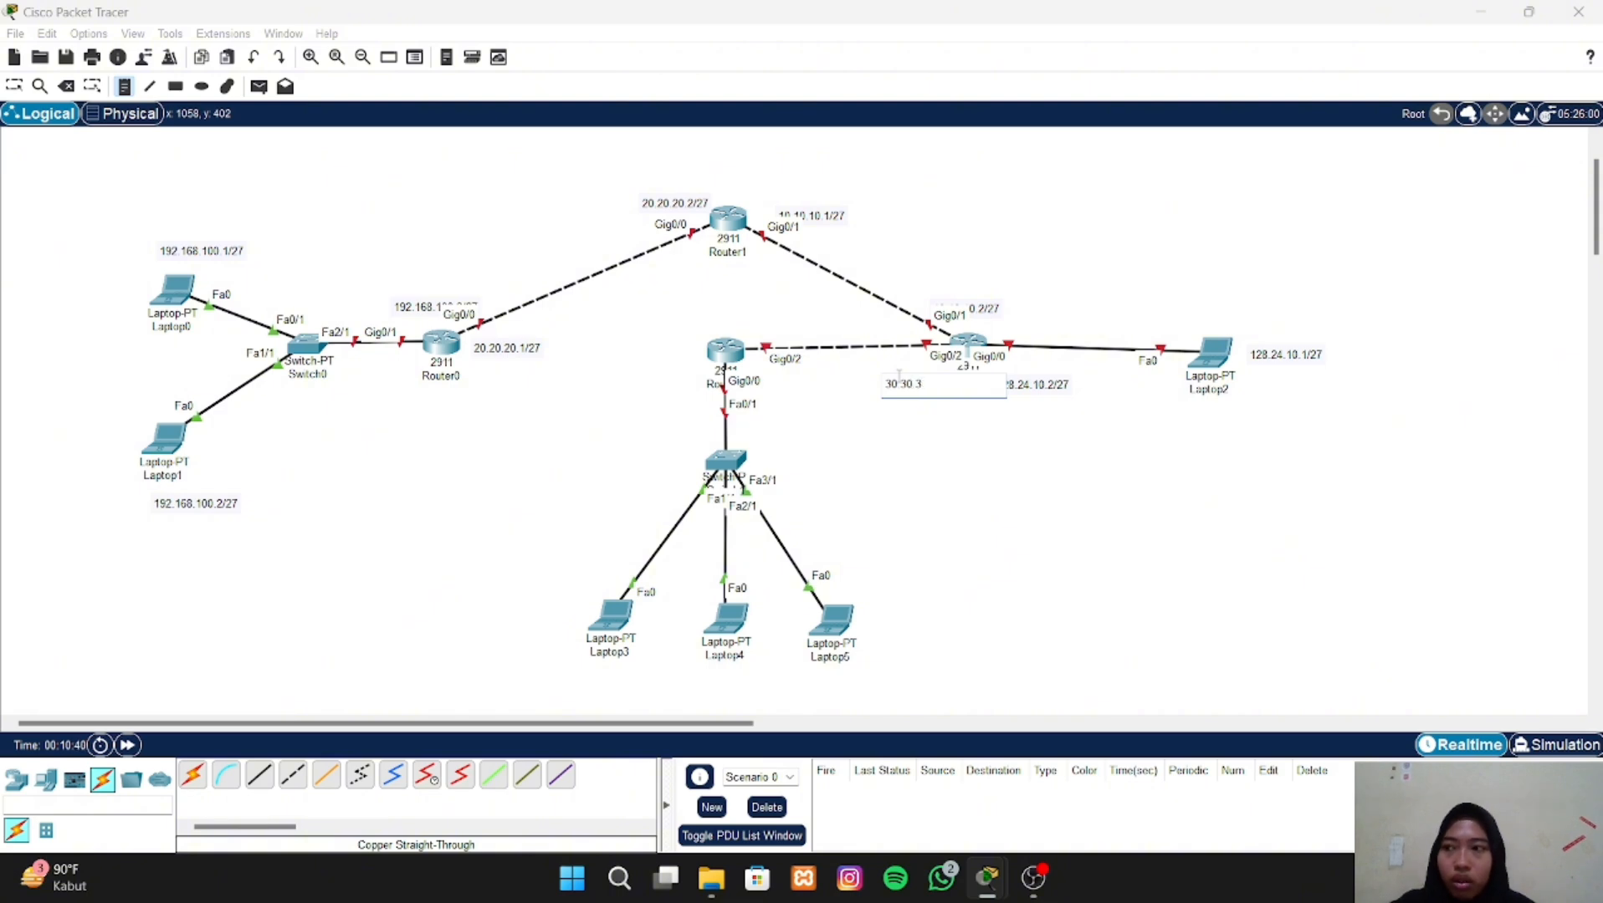
pyautogui.write('0.')
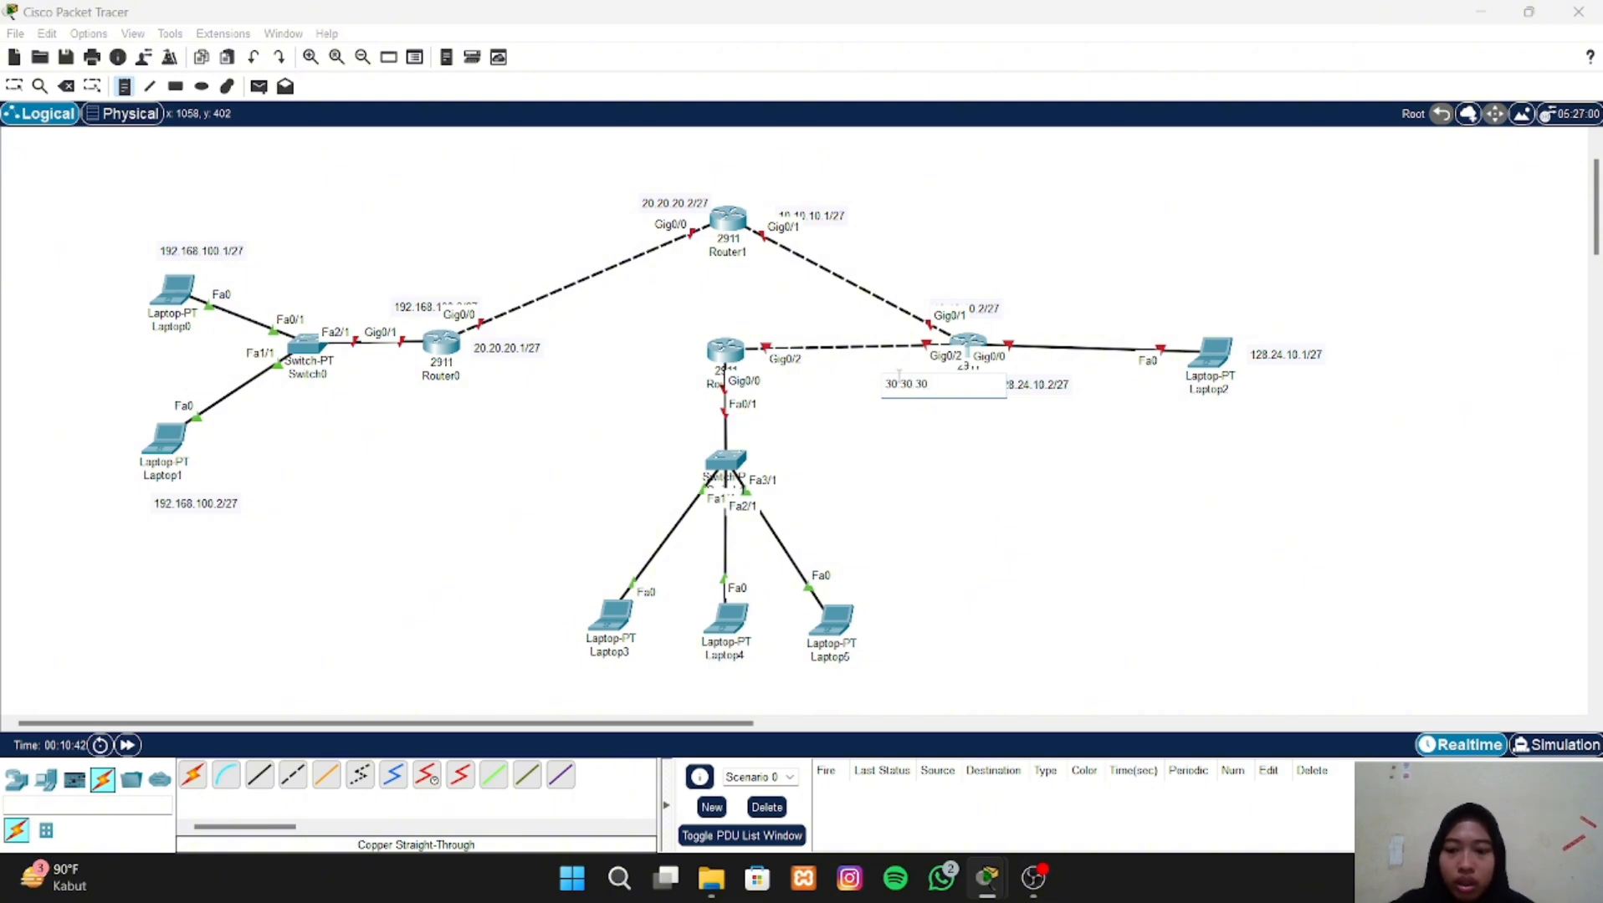
pyautogui.write('1/27')
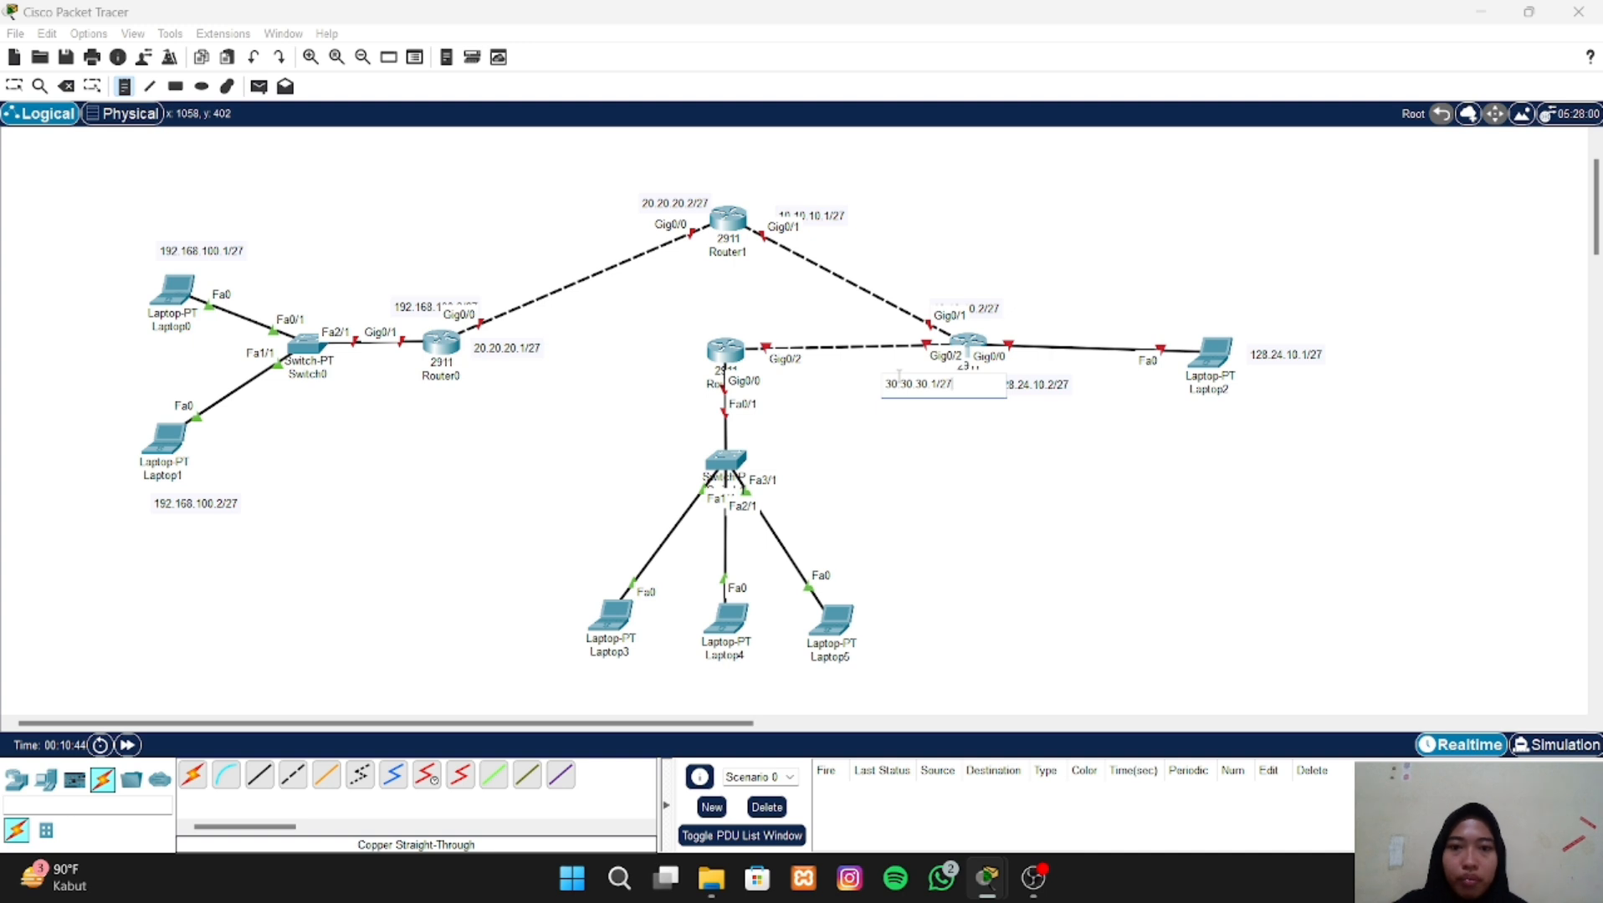
# - Place the text note 30.30.30.2/27 above the Gig0/2 port label of the router that feeds the three-laptop switch
pyautogui.click(741, 325)
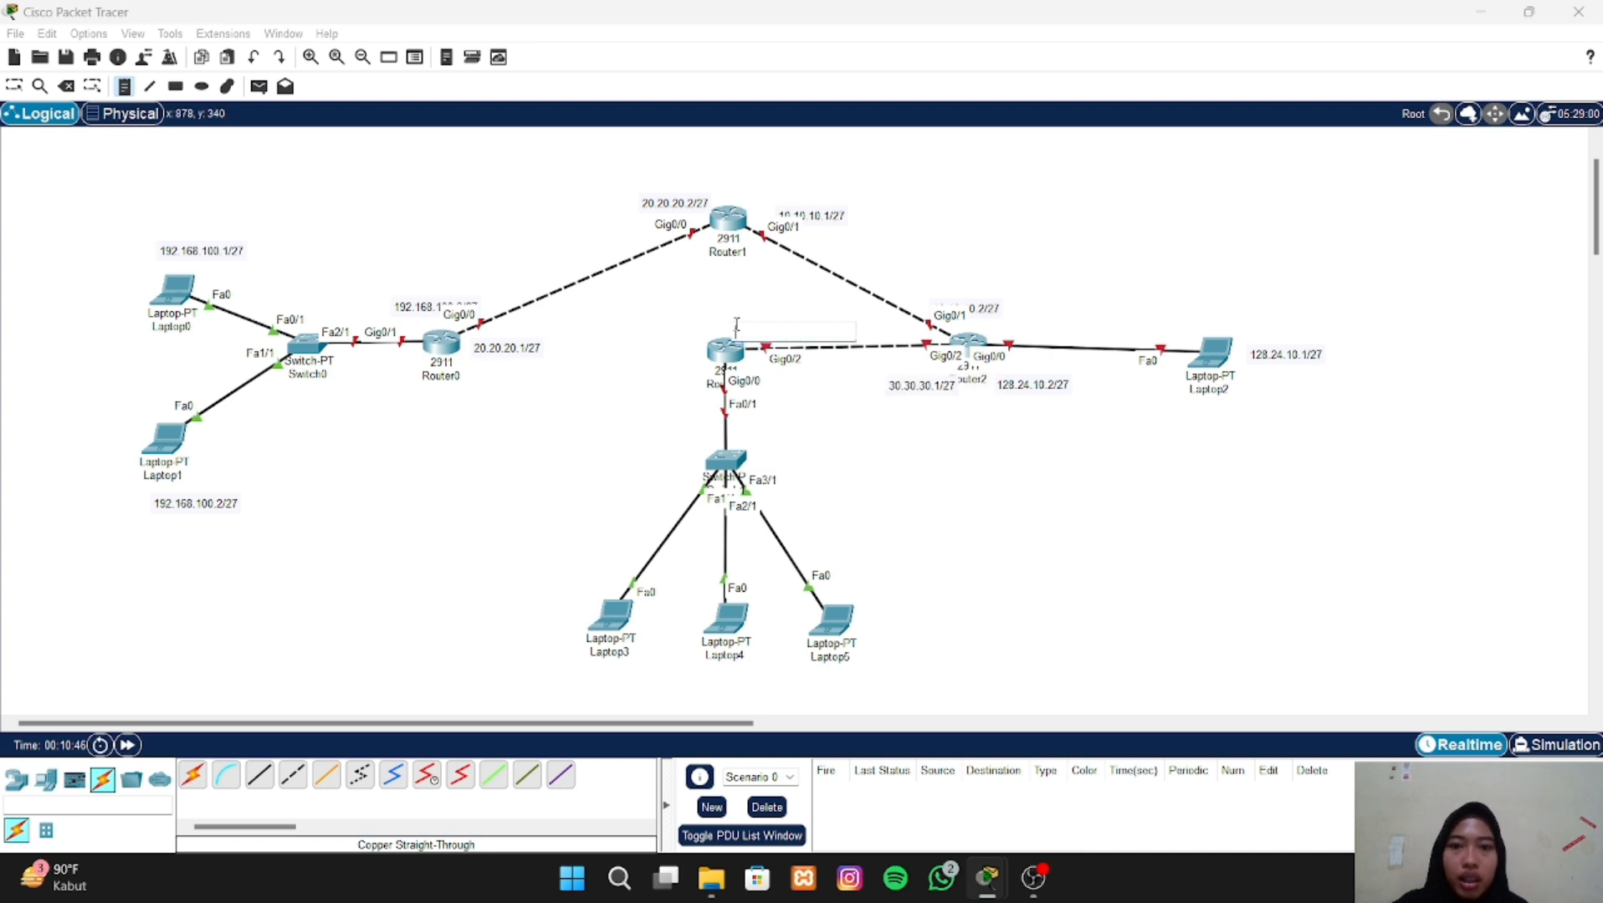
pyautogui.write('30.3')
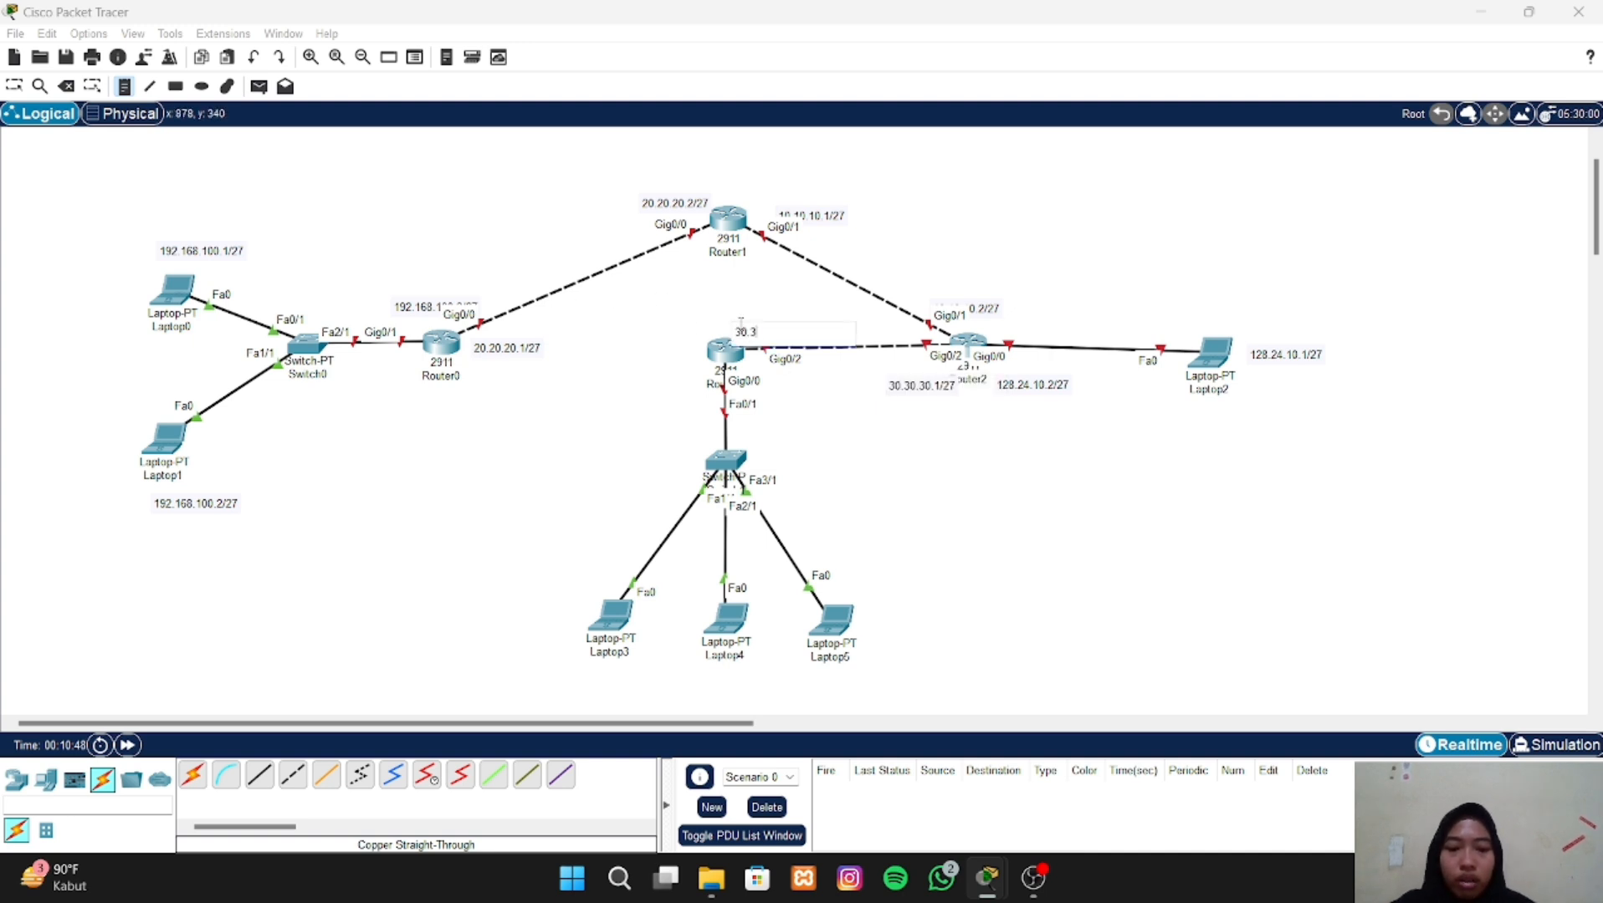
pyautogui.write('0.30.')
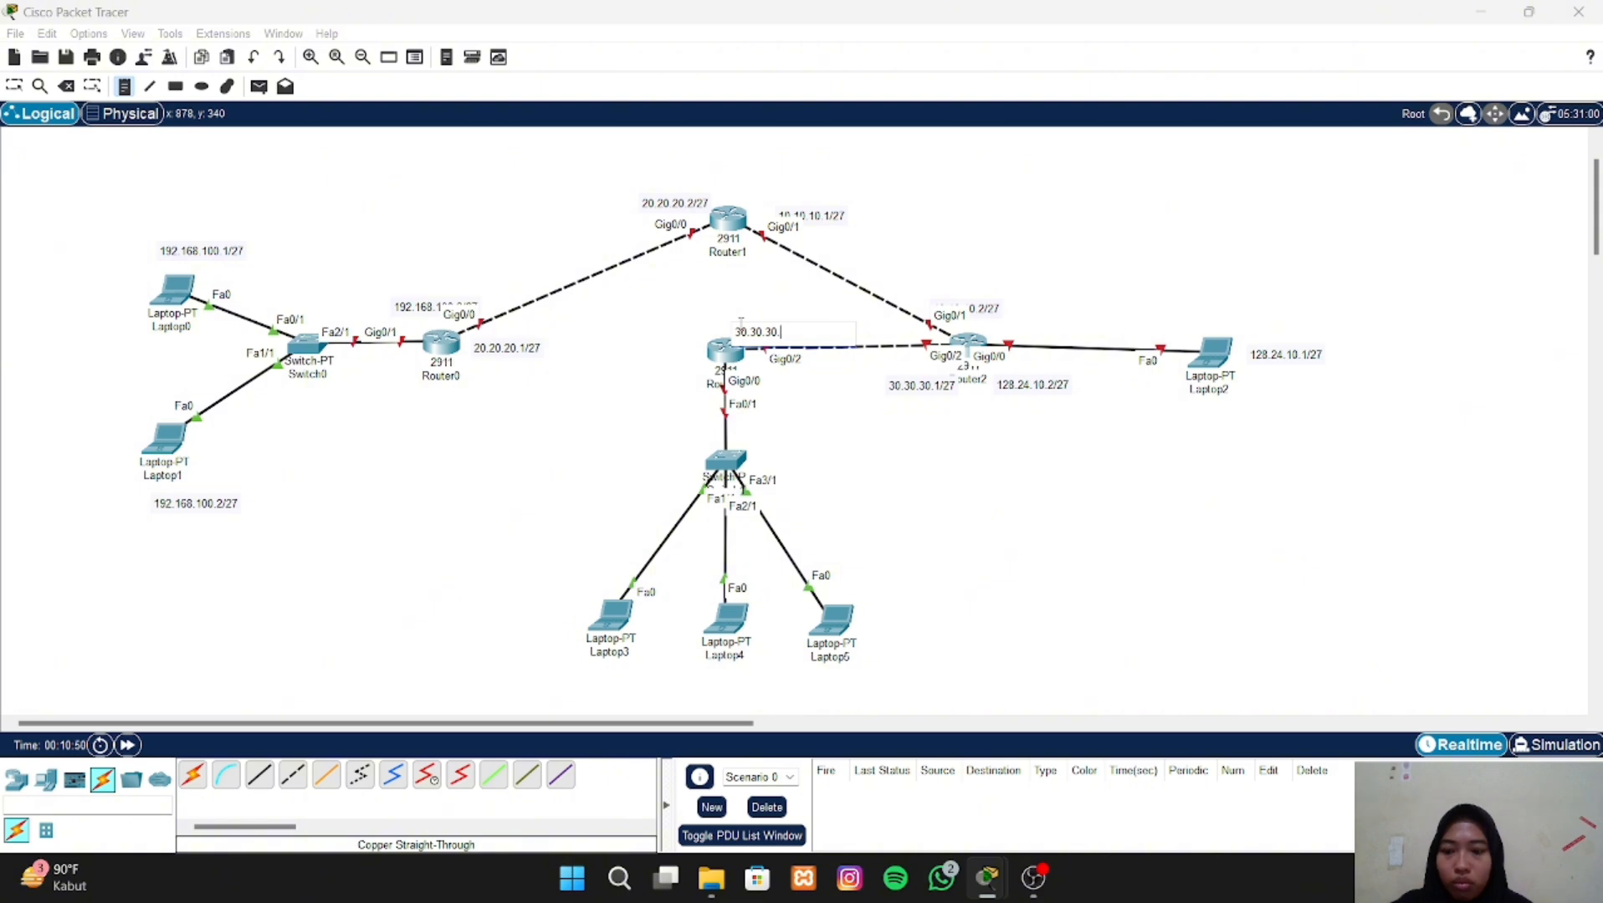
pyautogui.write('2/27')
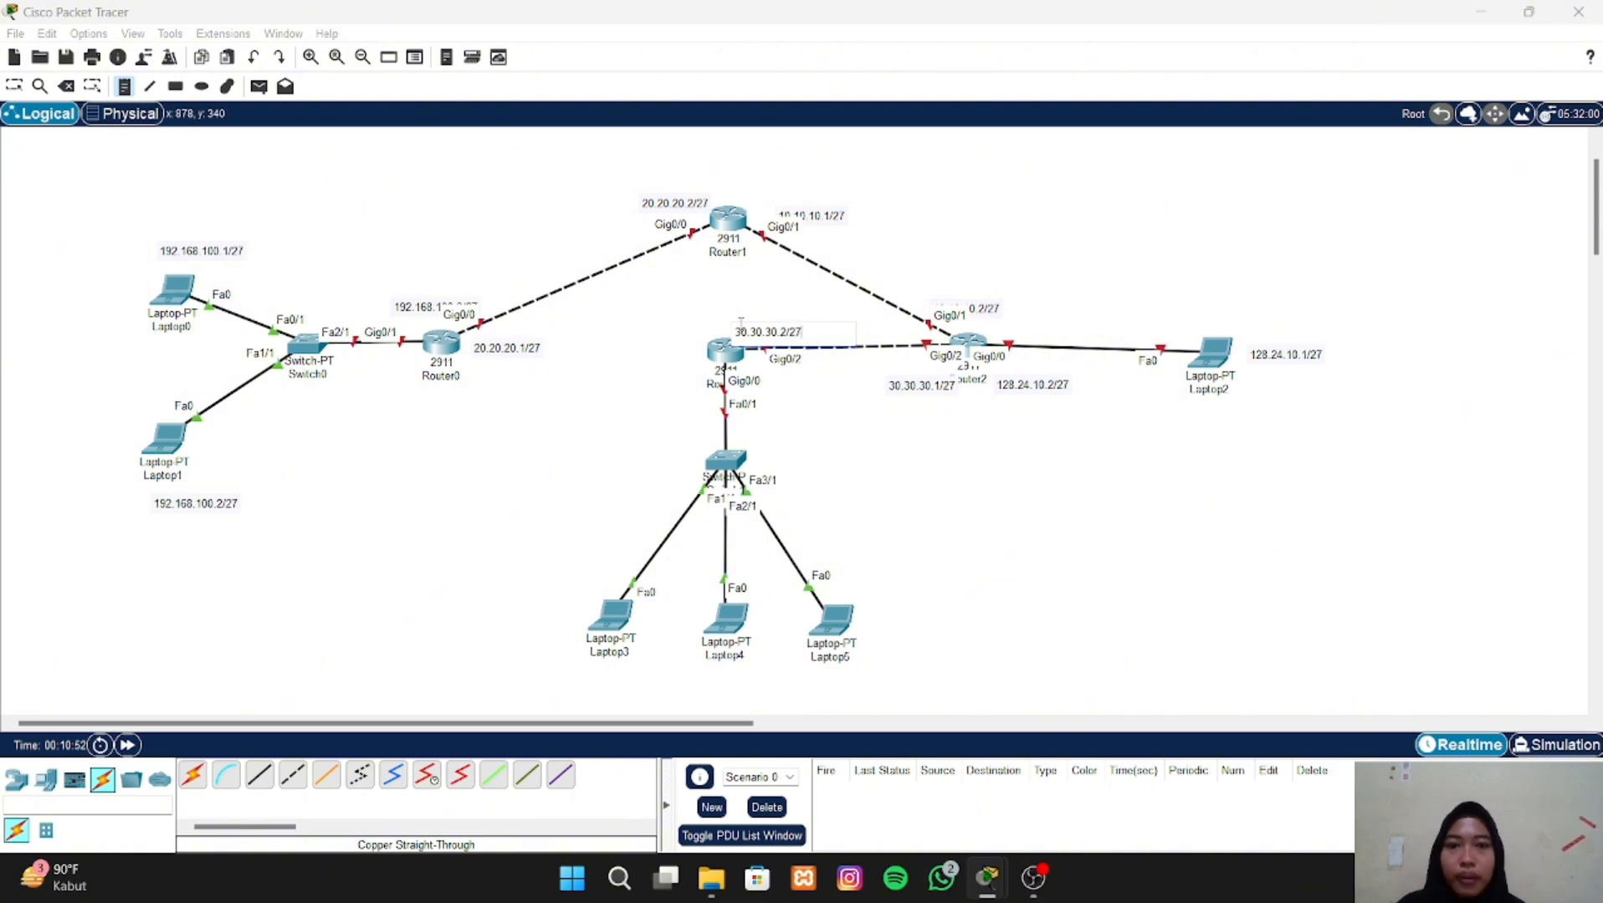
# - Place the text note 172.16.10.1/27 below Laptop3
pyautogui.click(553, 669)
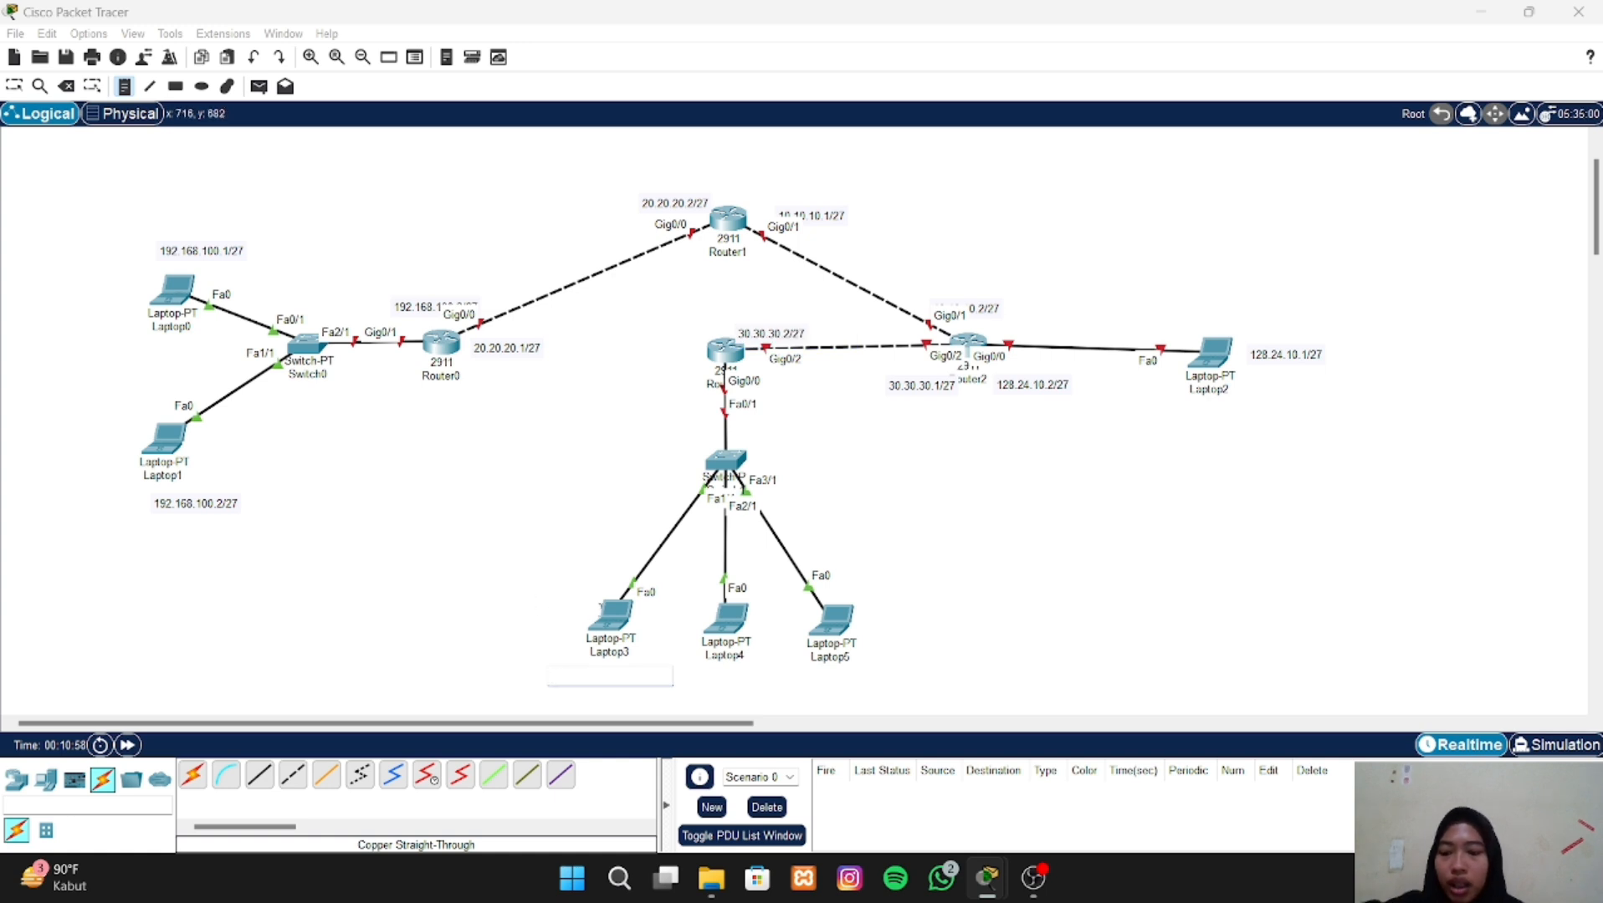
pyautogui.write('1')
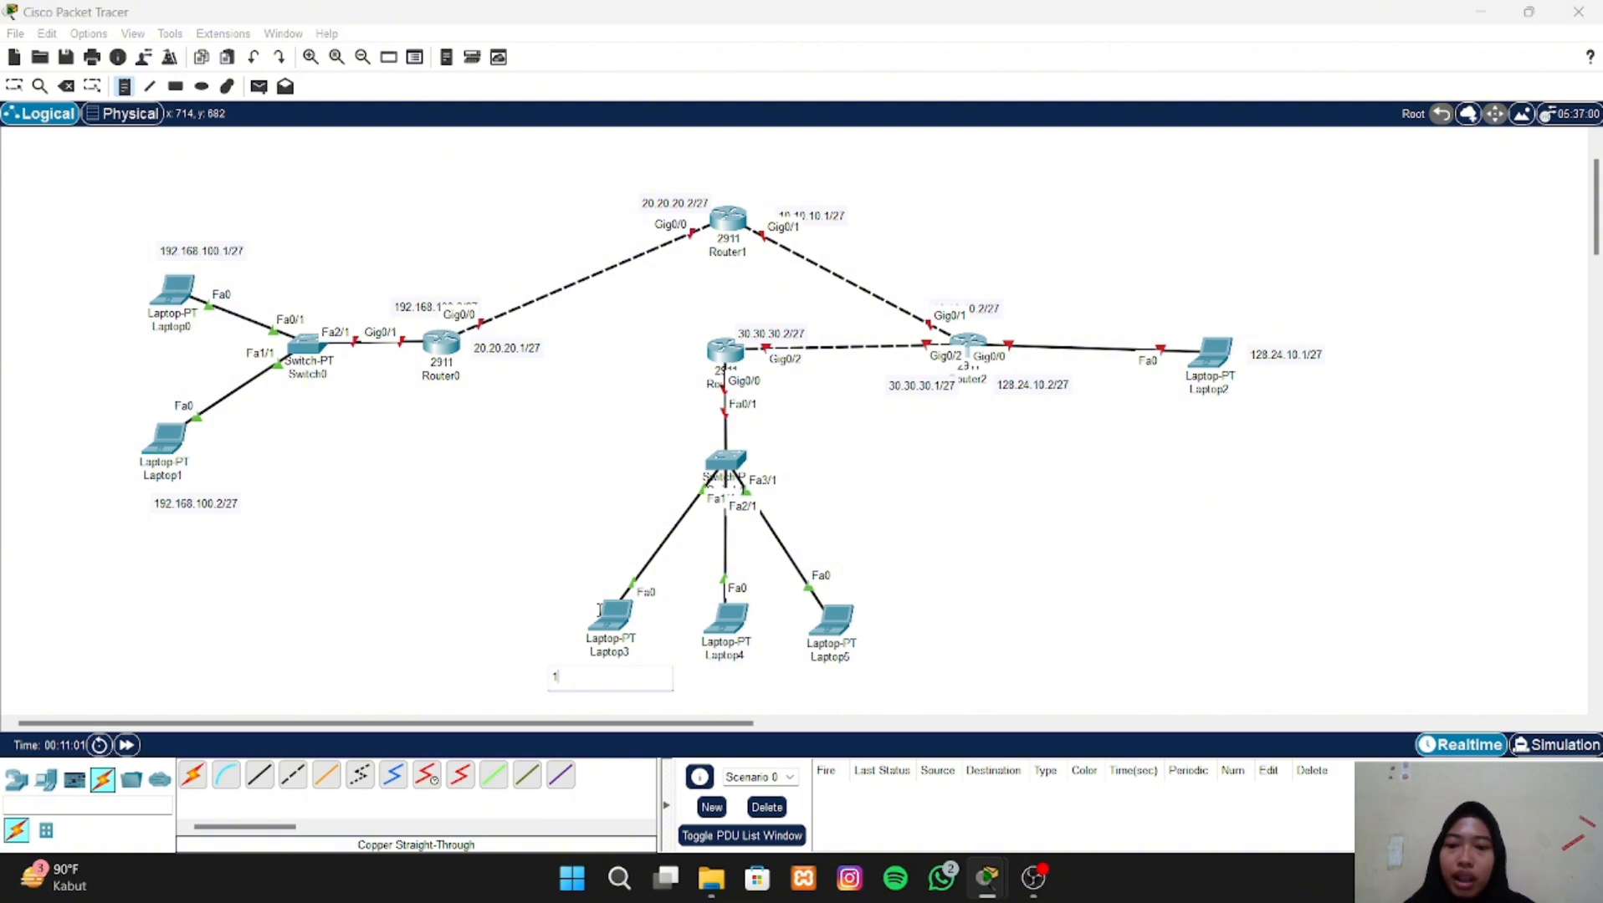
pyautogui.write('7')
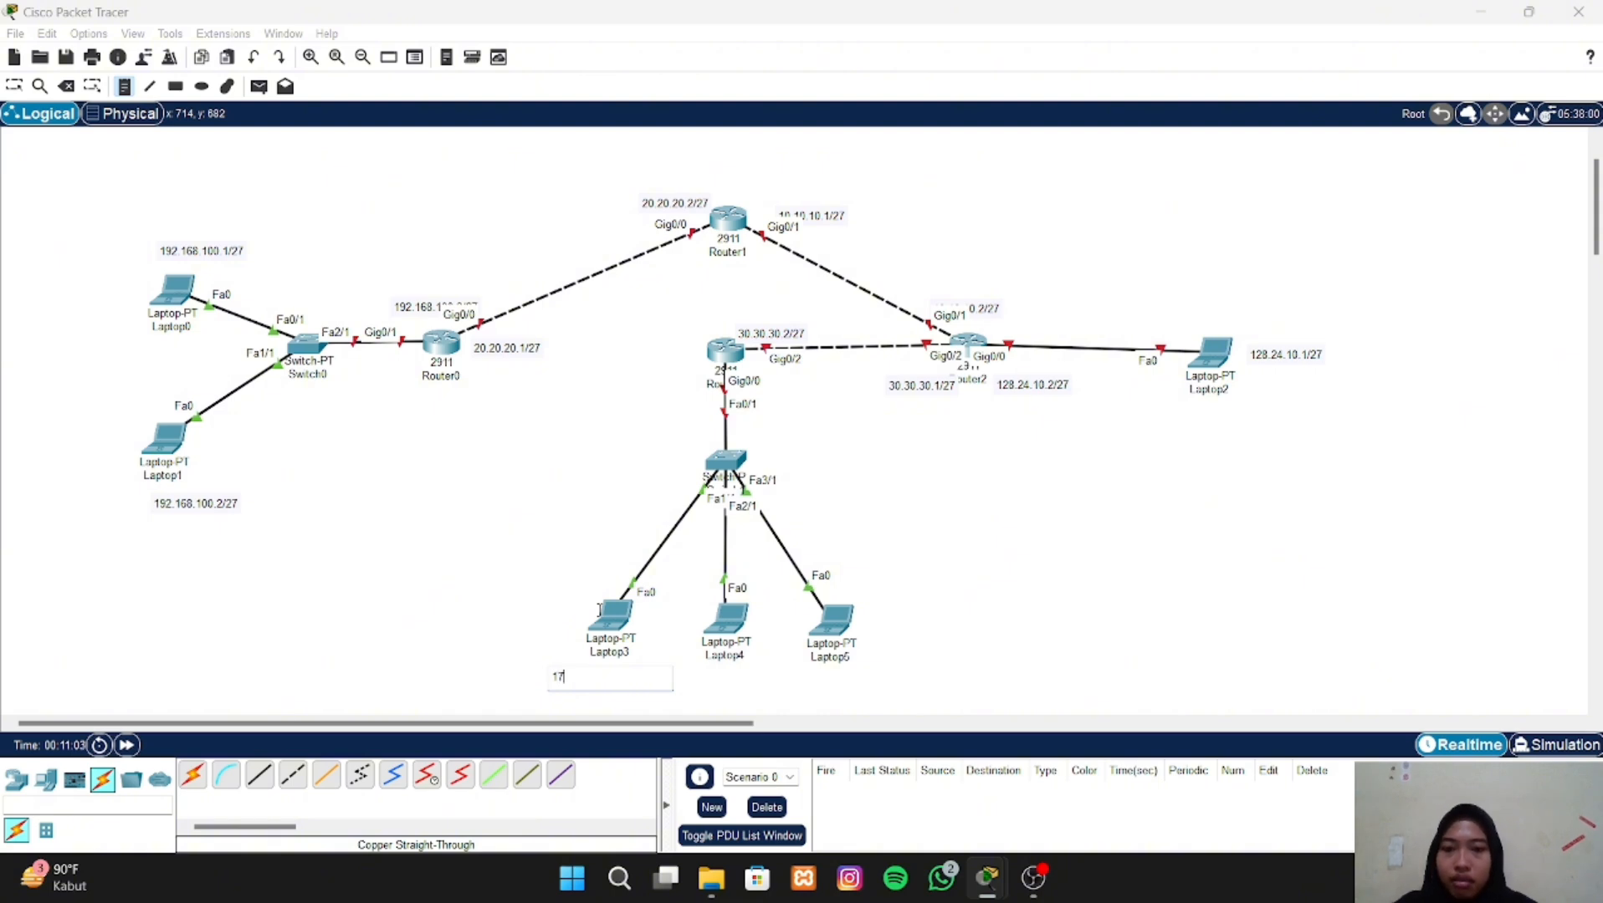
pyautogui.write('.')
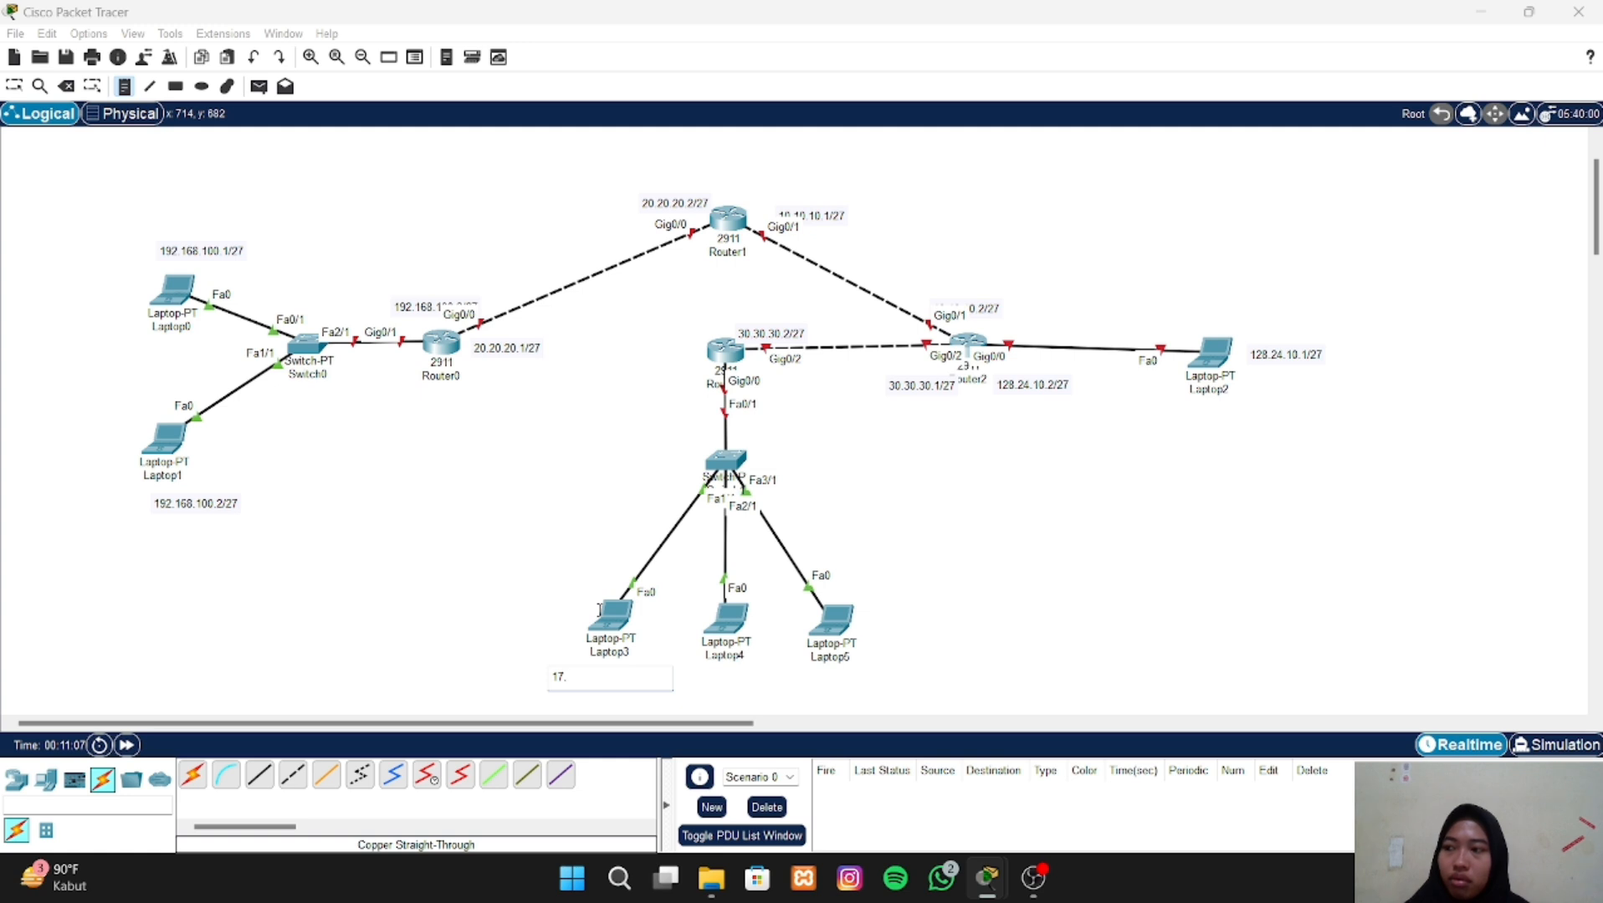
pyautogui.write('2')
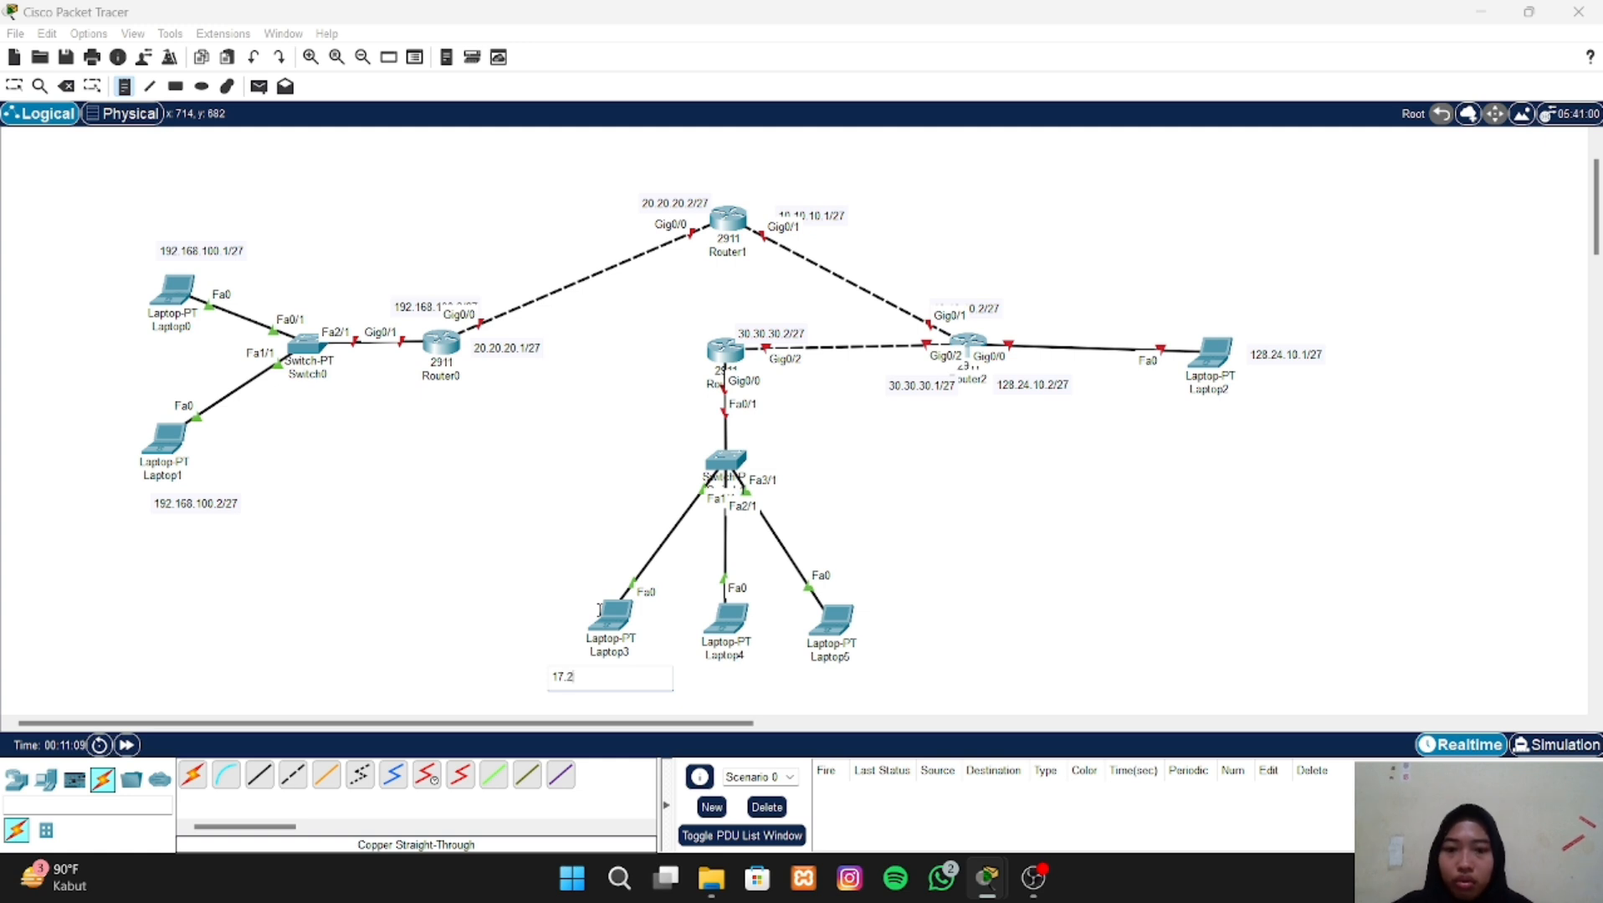
pyautogui.press('BackSpace')
pyautogui.press('BackSpace')
pyautogui.write('2.')
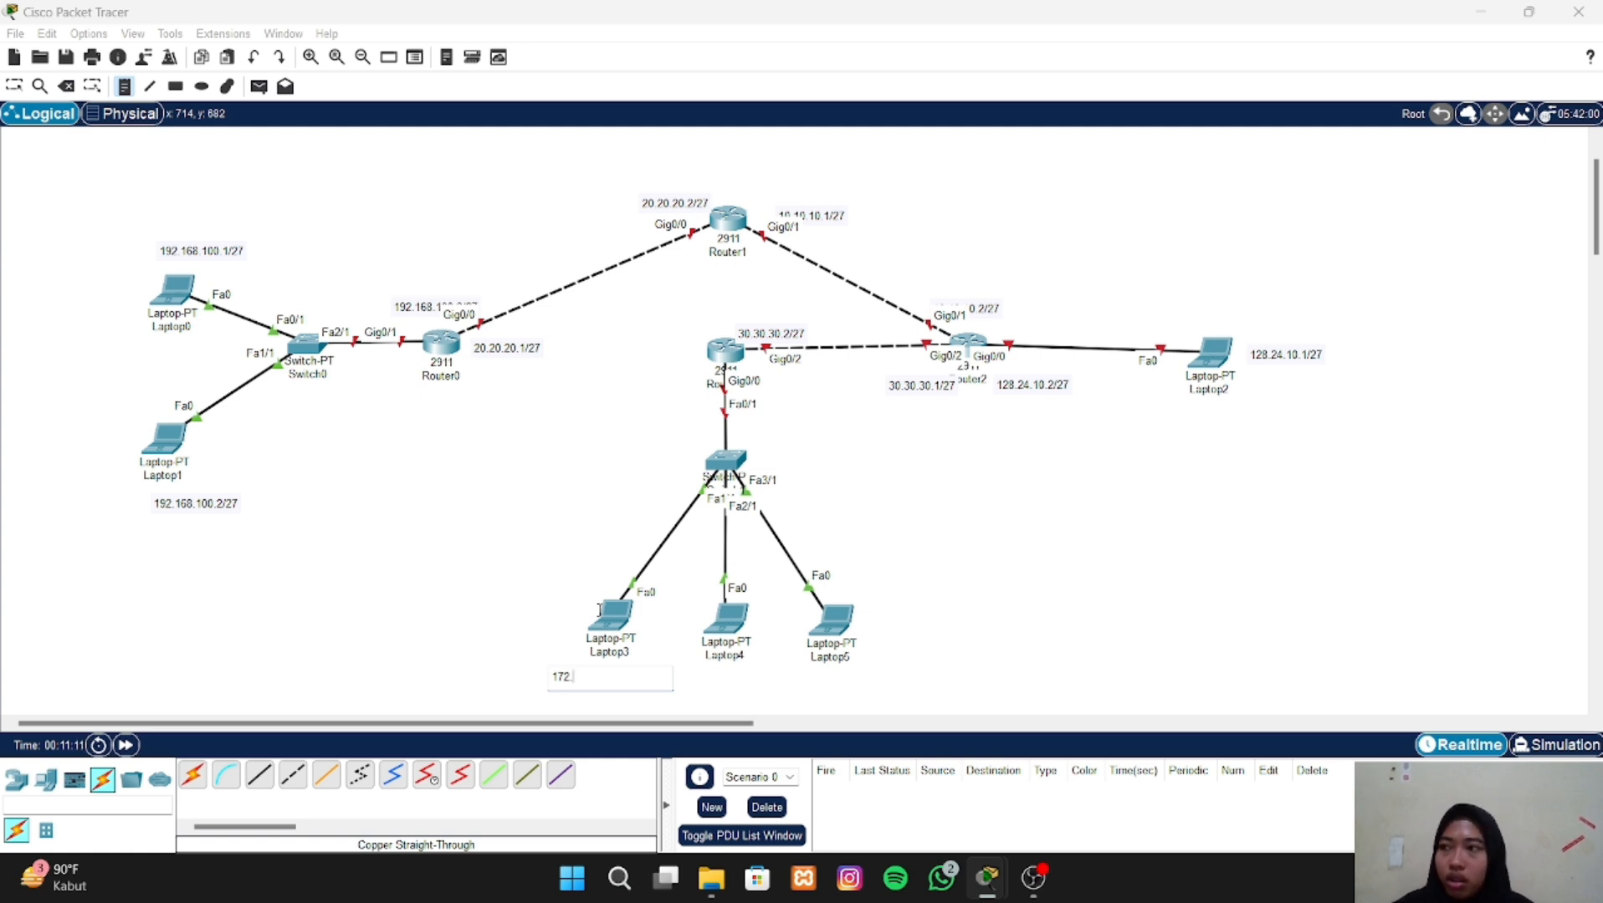
pyautogui.write('16')
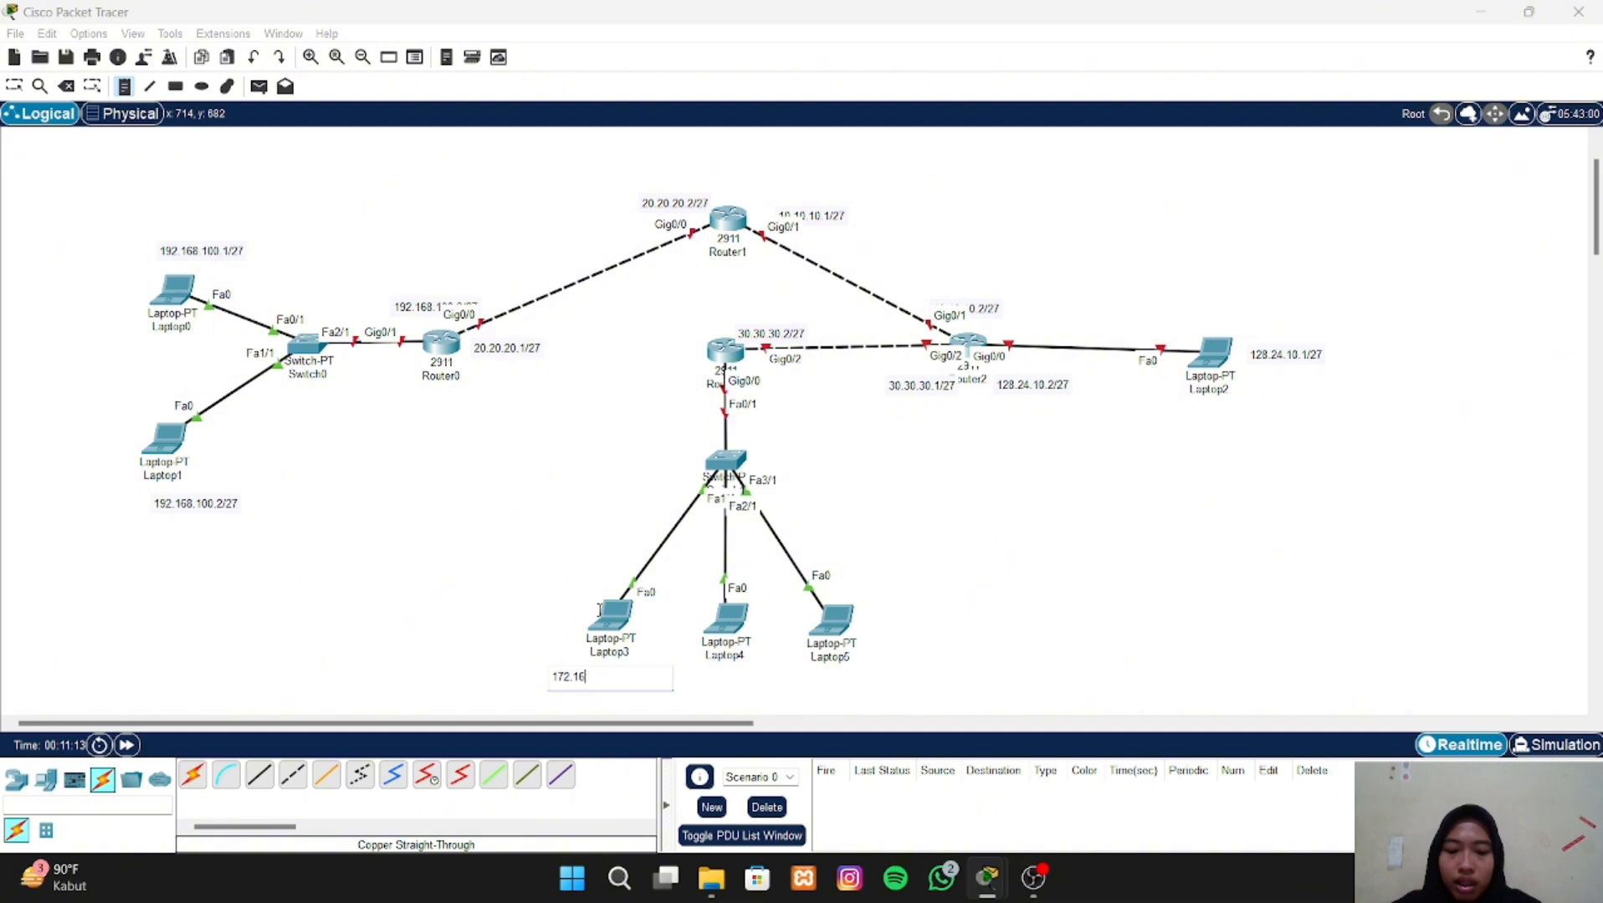
pyautogui.write('.10')
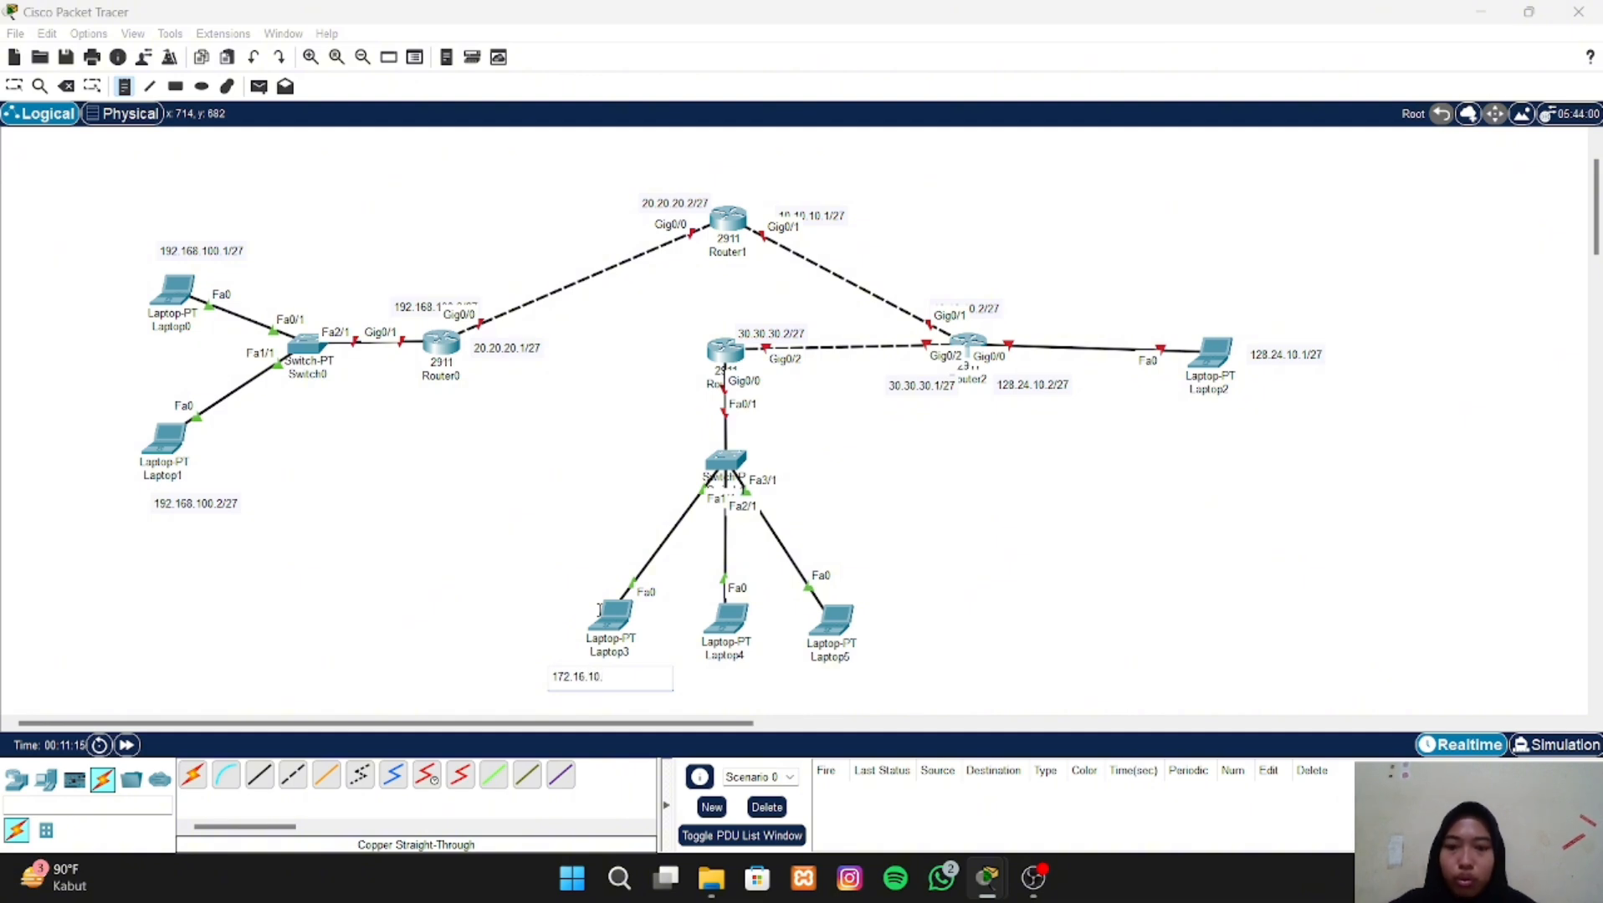
pyautogui.write('.1/27')
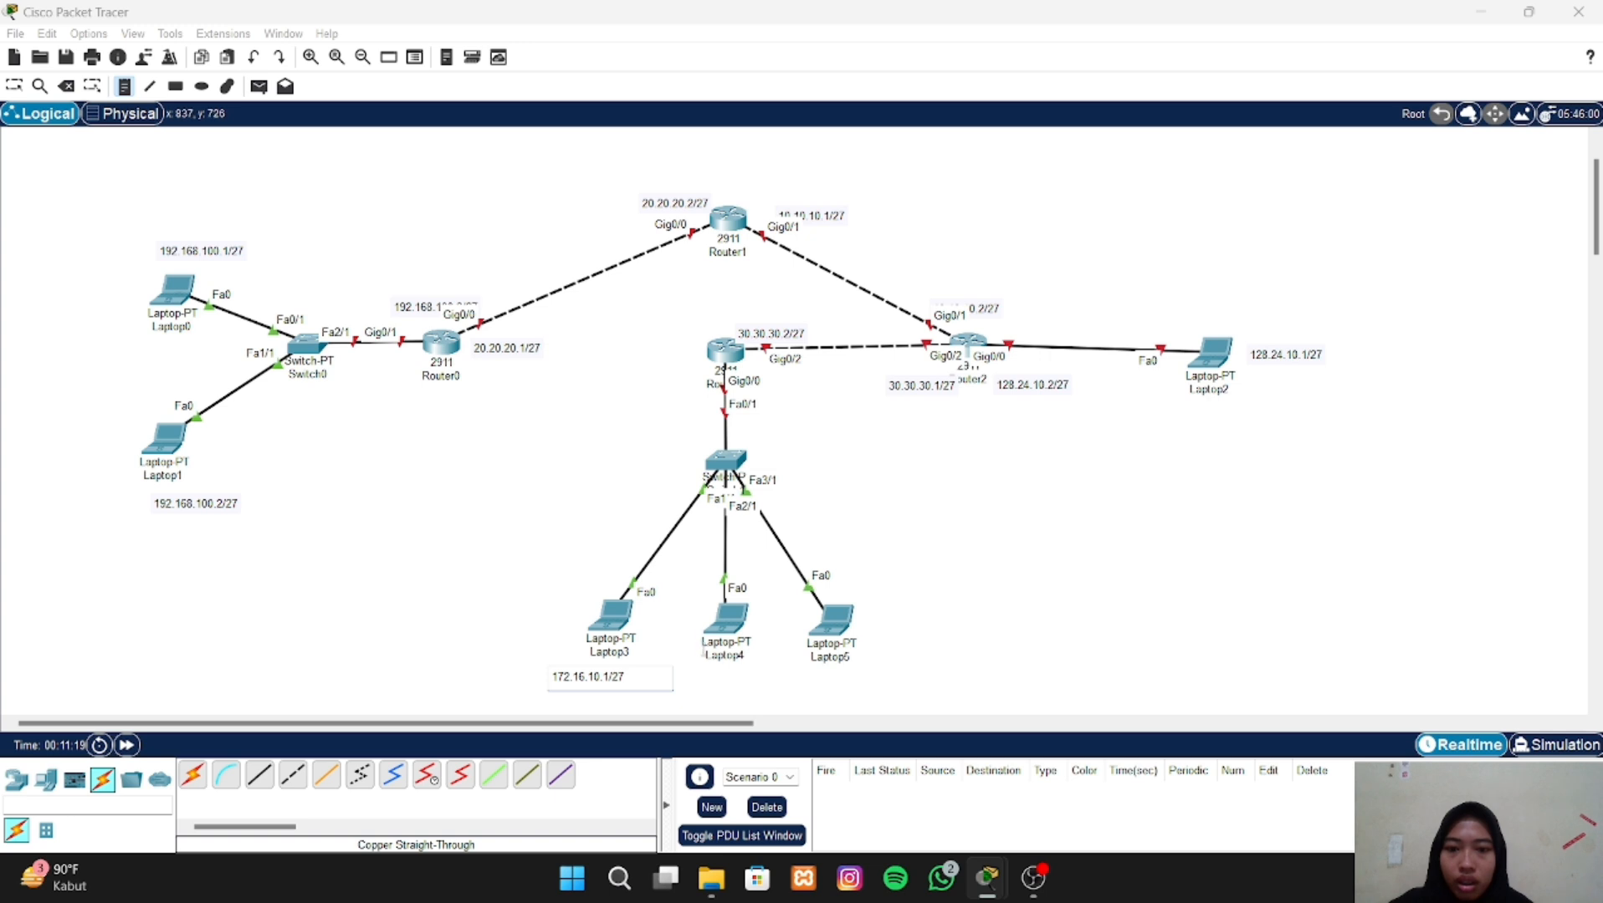
# - Place the text note 172.16.10.2/27 below Laptop4
pyautogui.click(704, 683)
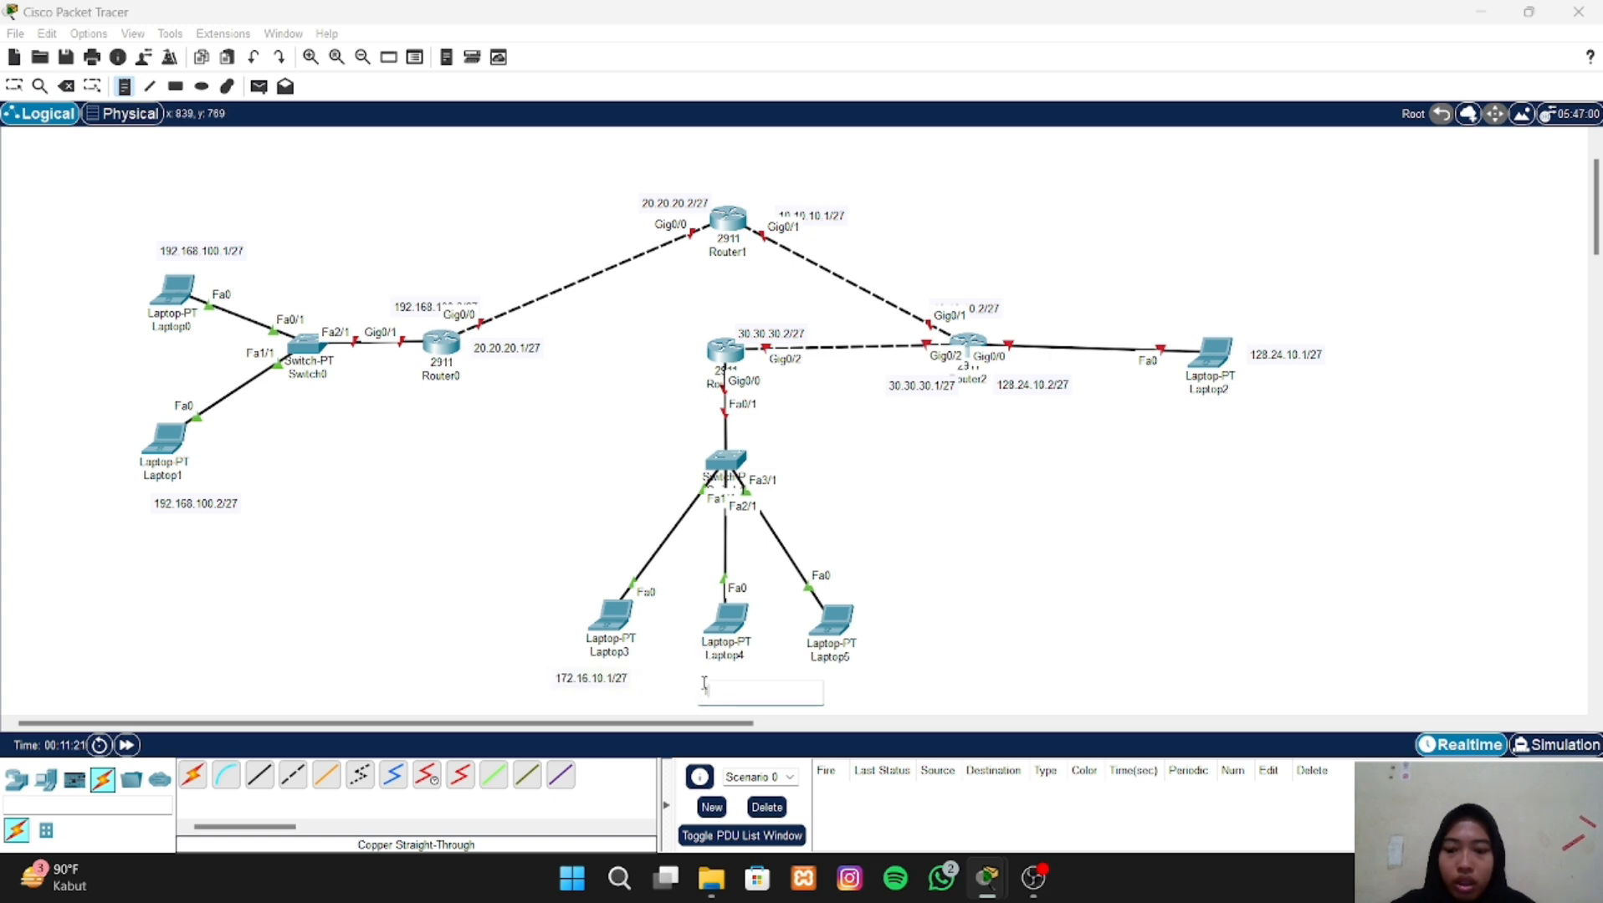
pyautogui.write('172.16.1')
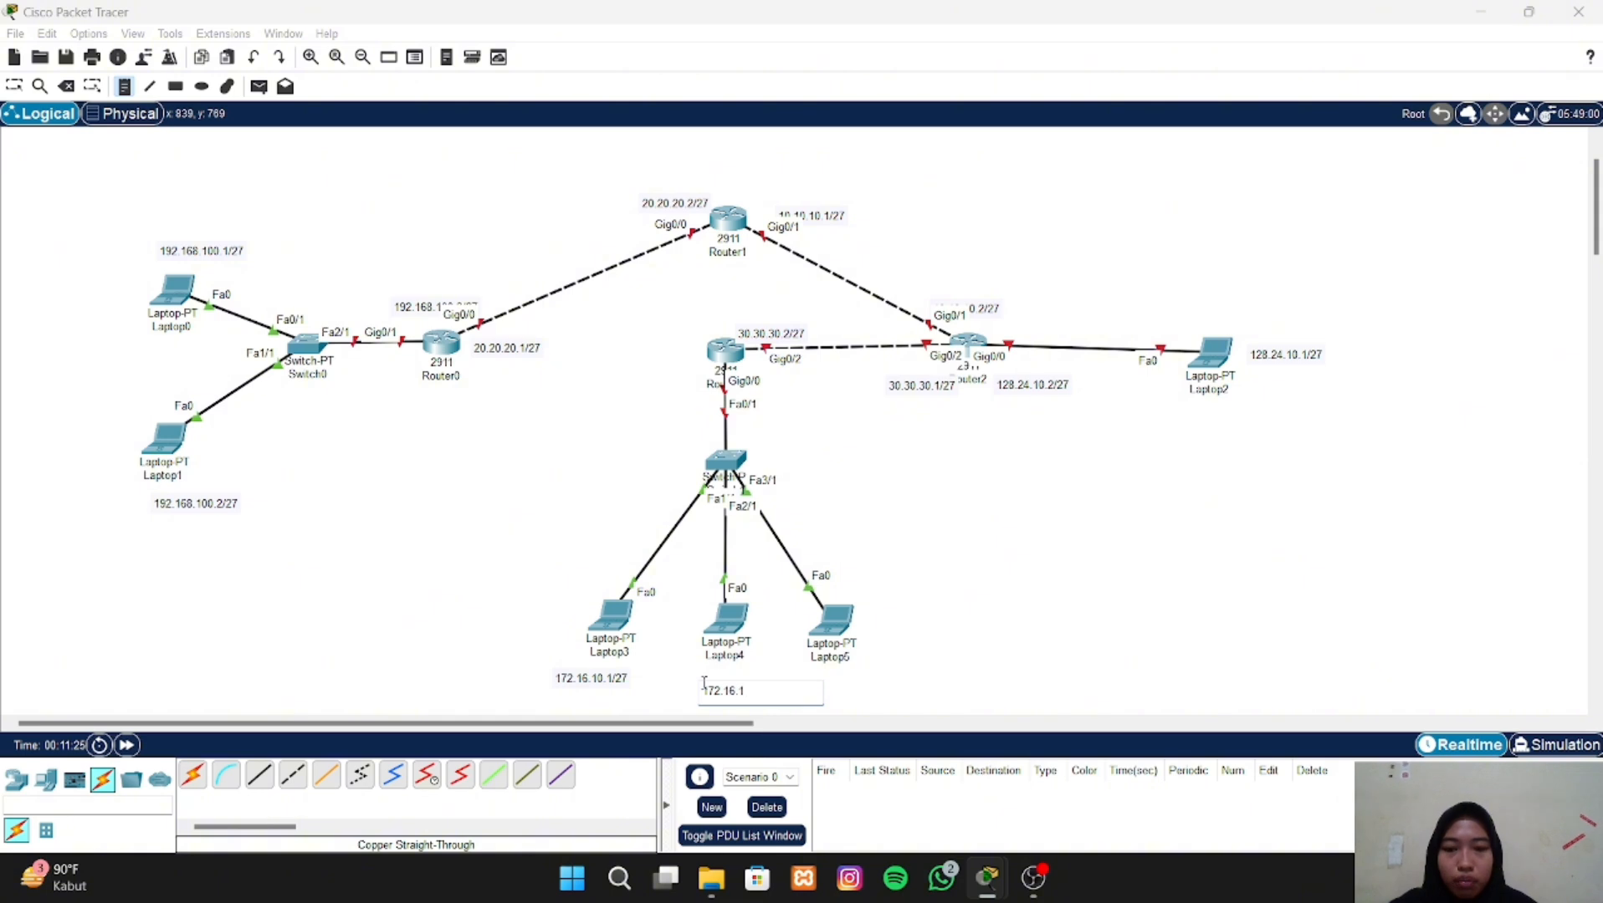
pyautogui.write('0.2/')
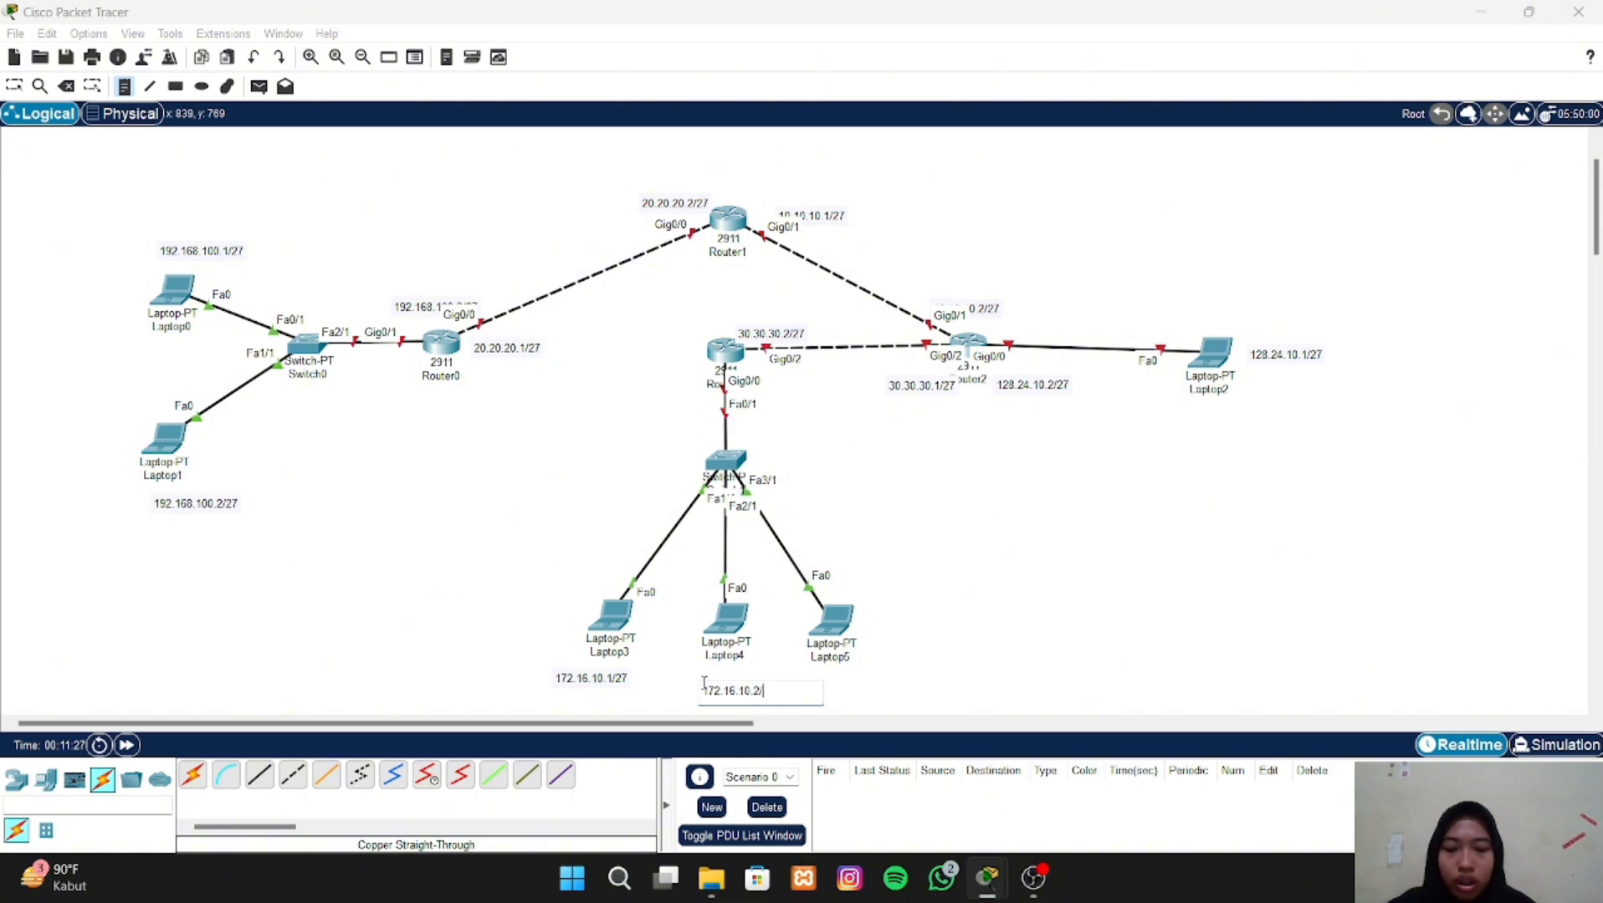
pyautogui.write('27')
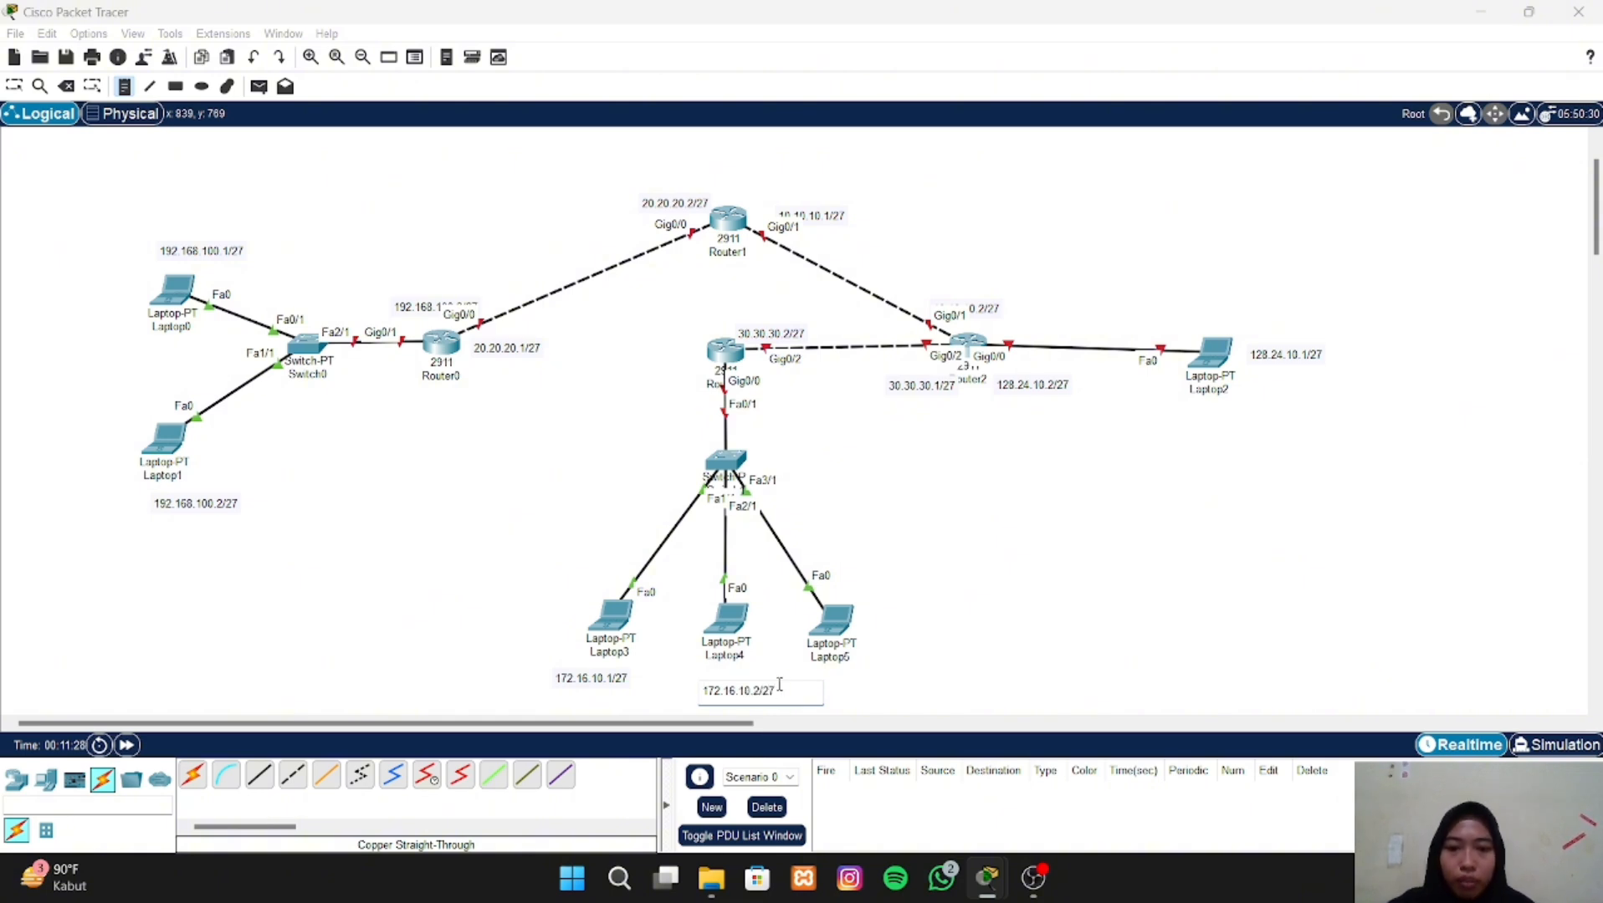
# - Place the text note 172.16.10.3/27 below Laptop5
pyautogui.click(838, 683)
pyautogui.write('1')
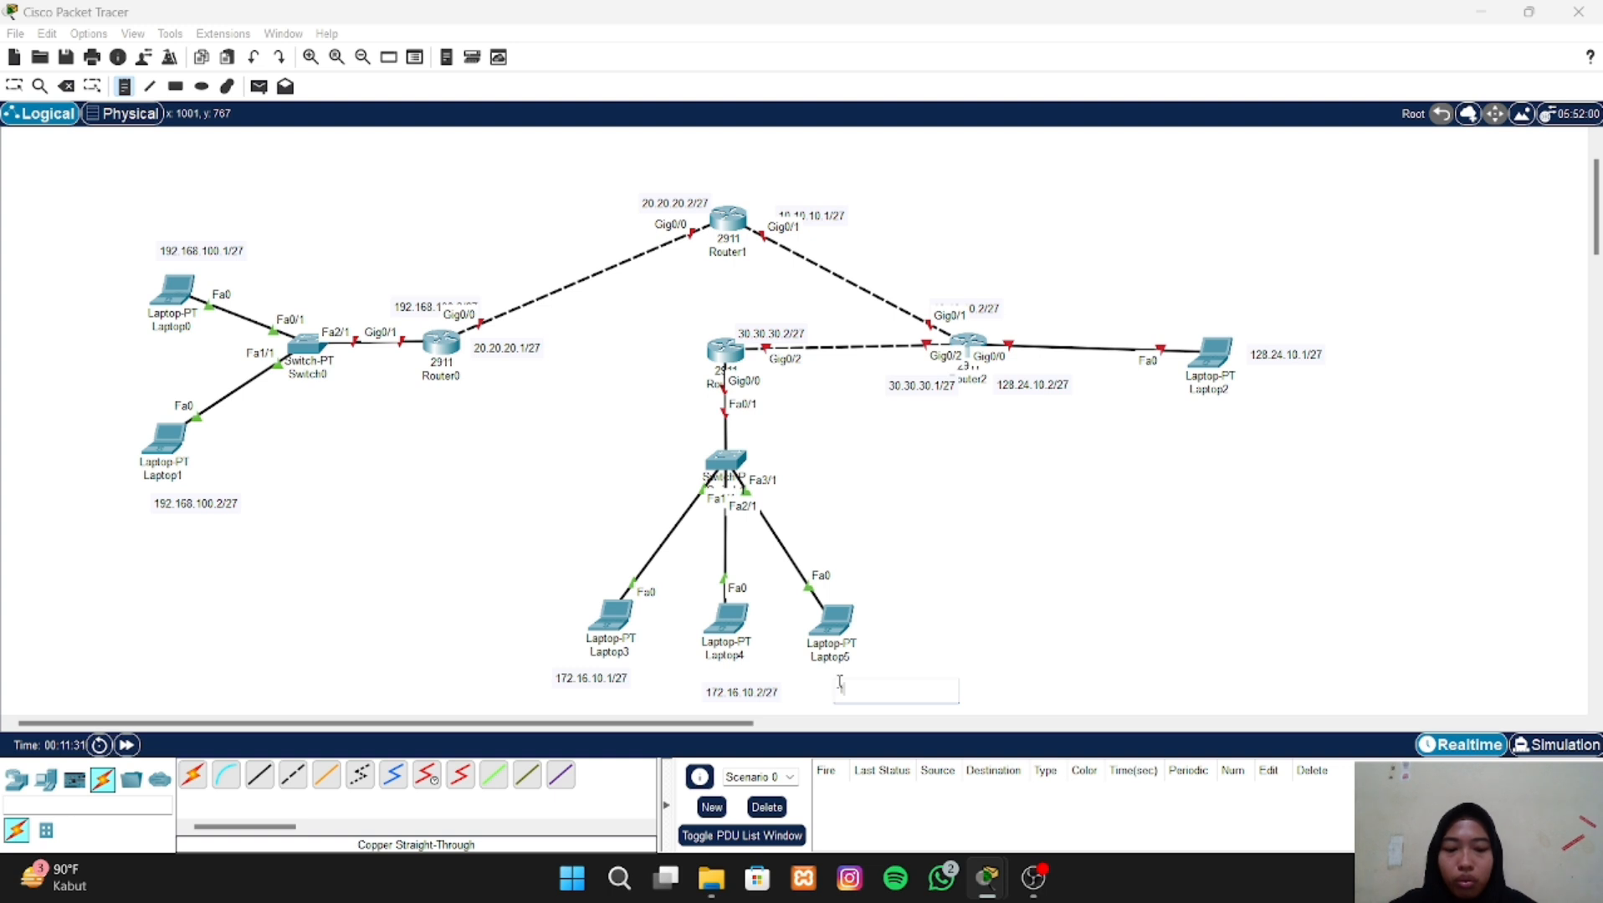
pyautogui.write('72.1')
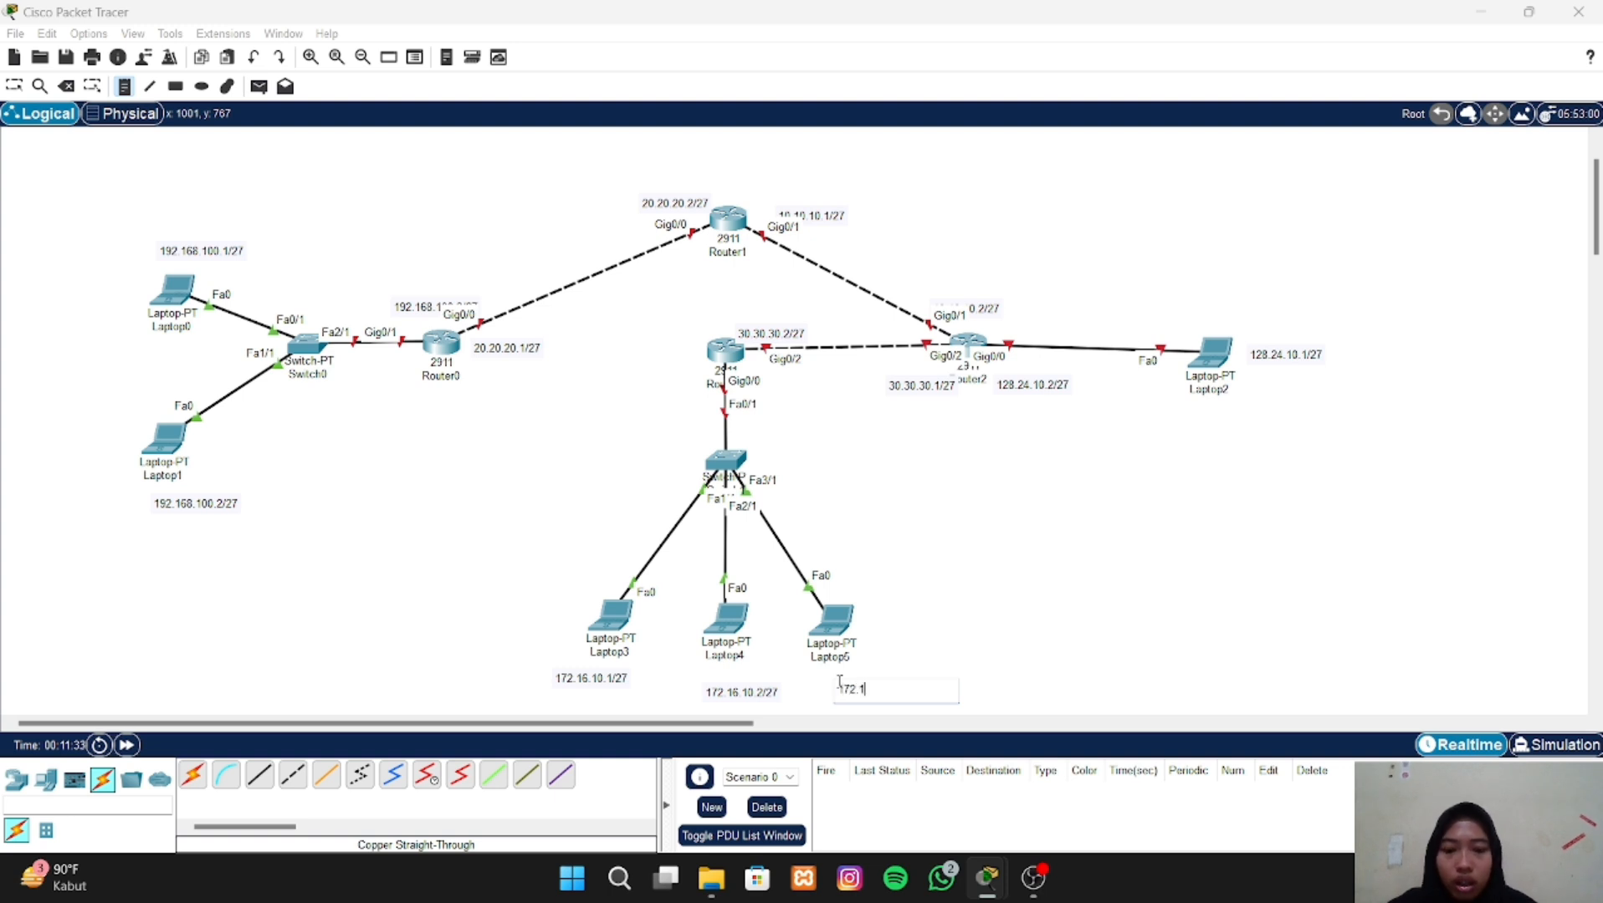
pyautogui.write('6.10.3/2')
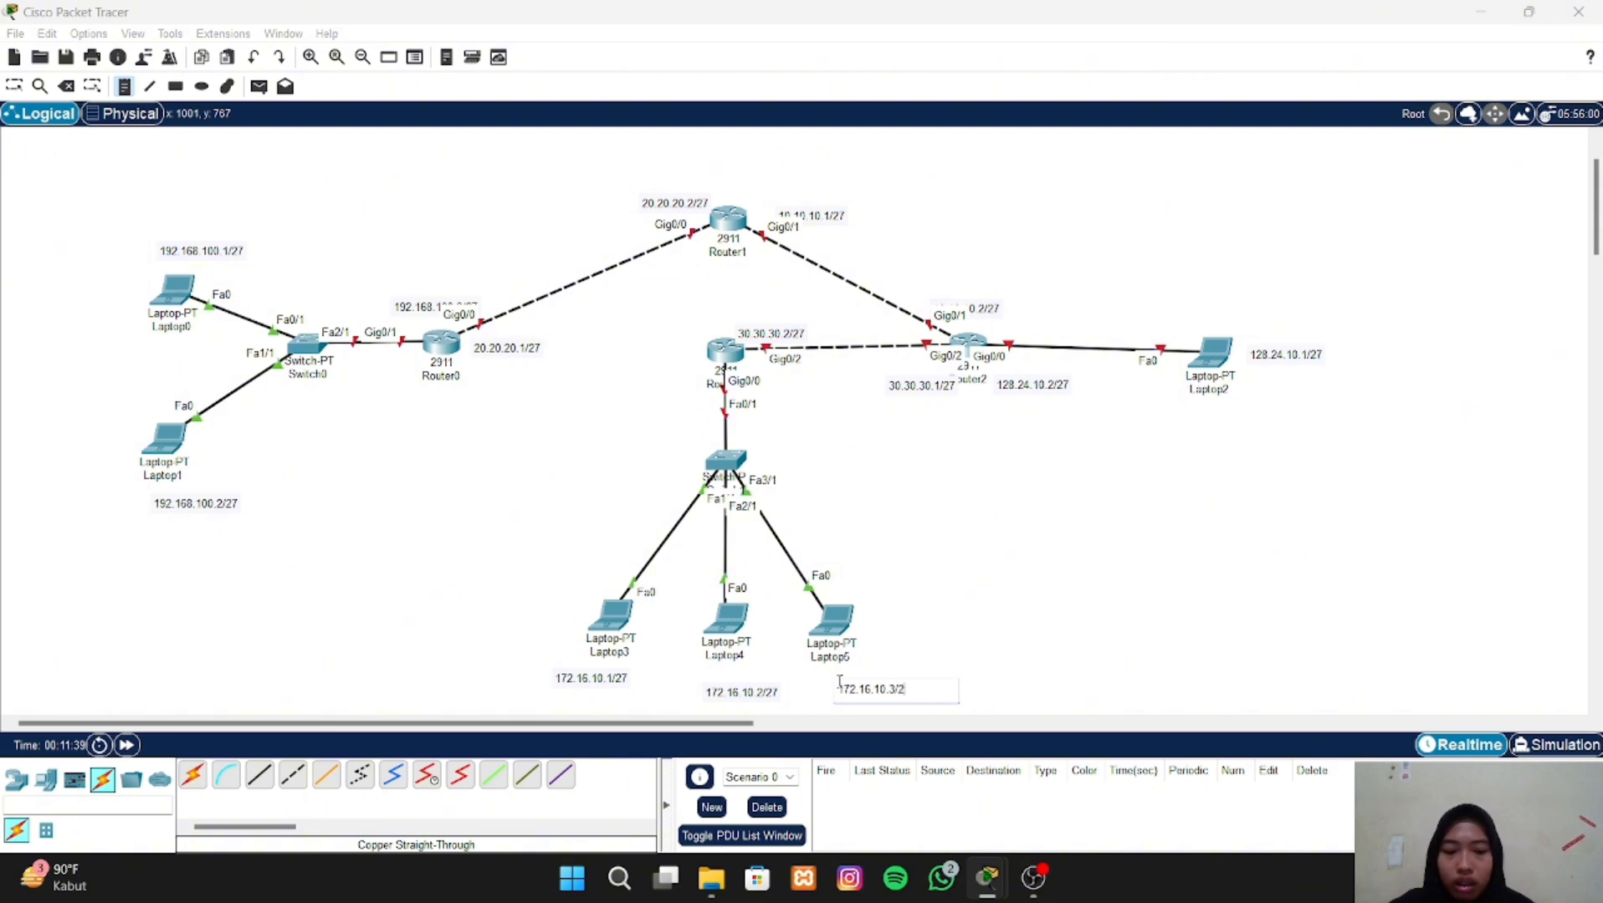
pyautogui.write('7')
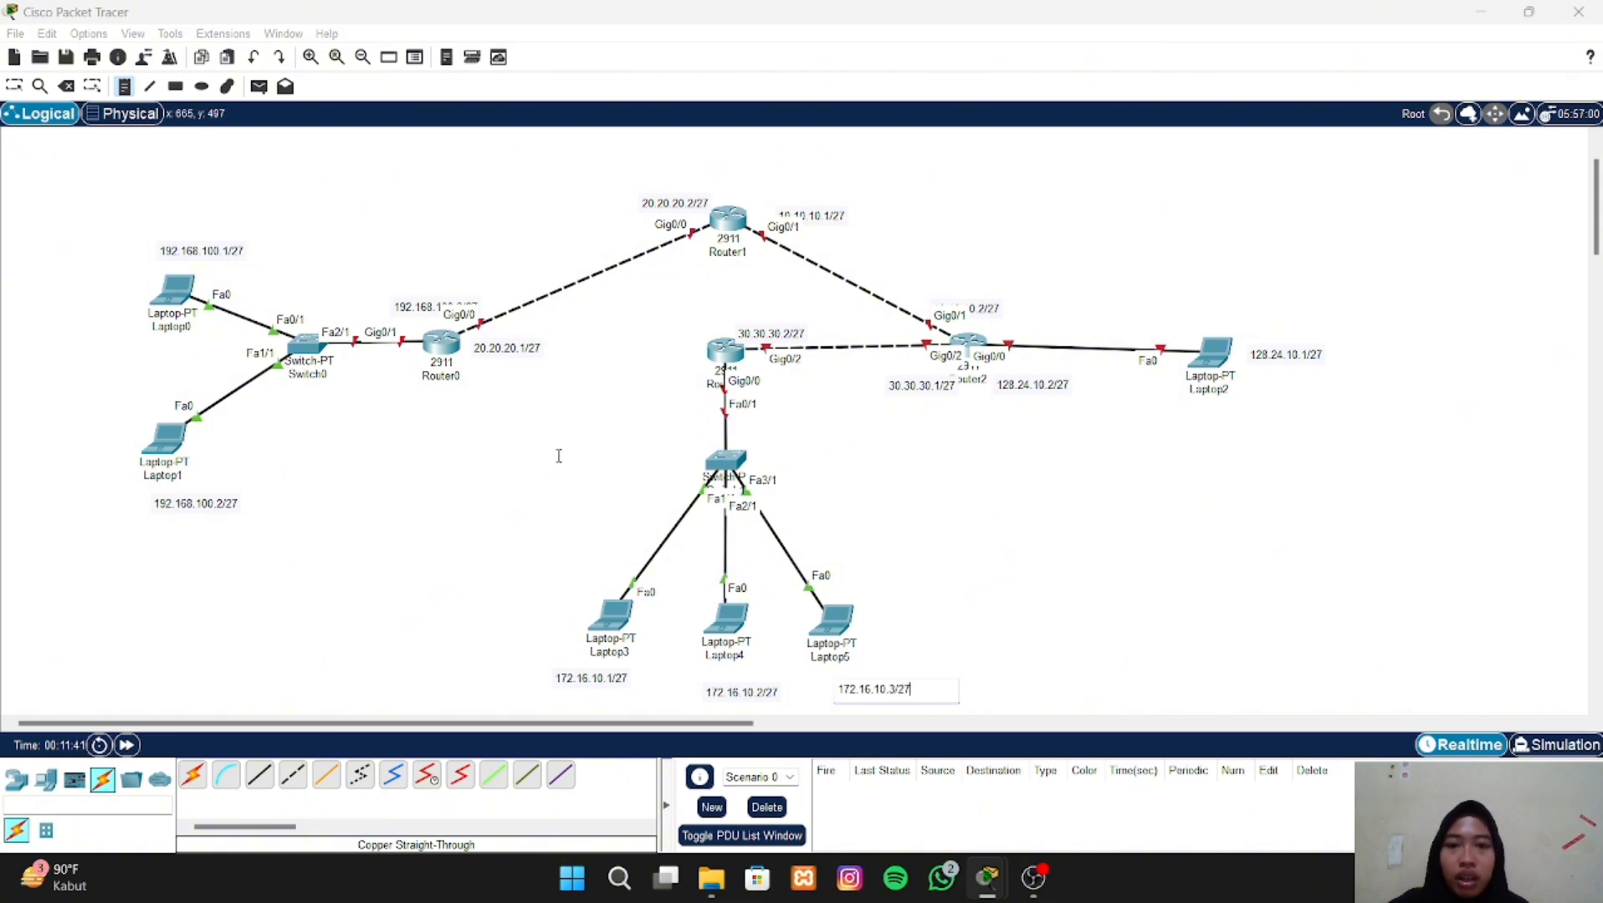
# - Place the text note 172.16.10.4/27 beside the Gig0/0 port label of the router above the three-laptop switch
pyautogui.click(768, 396)
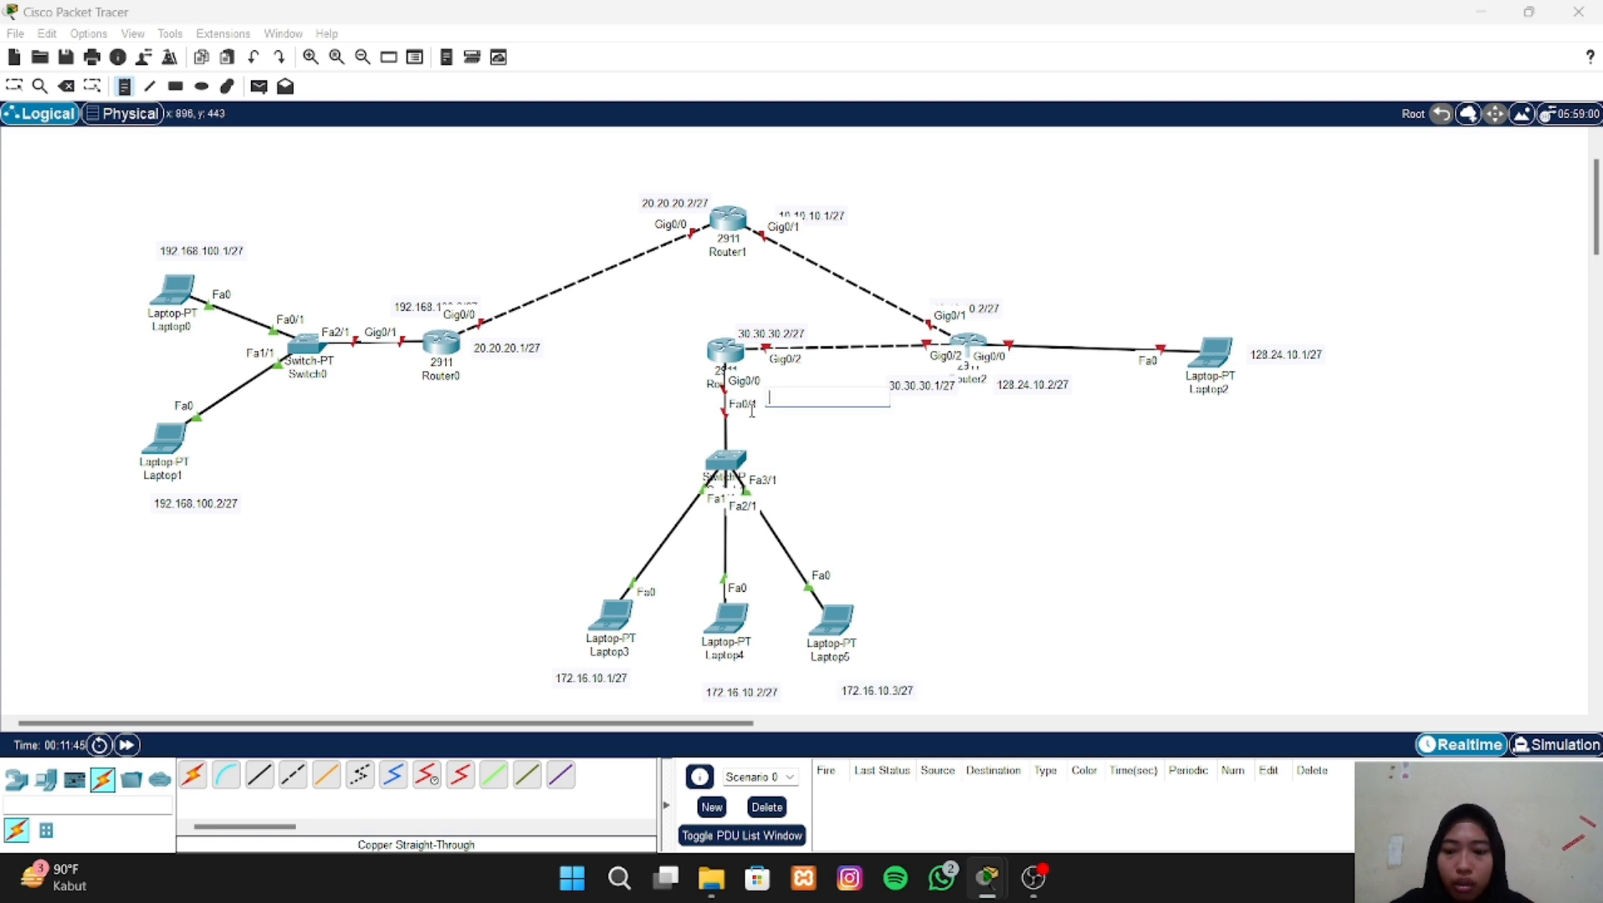
pyautogui.write('172')
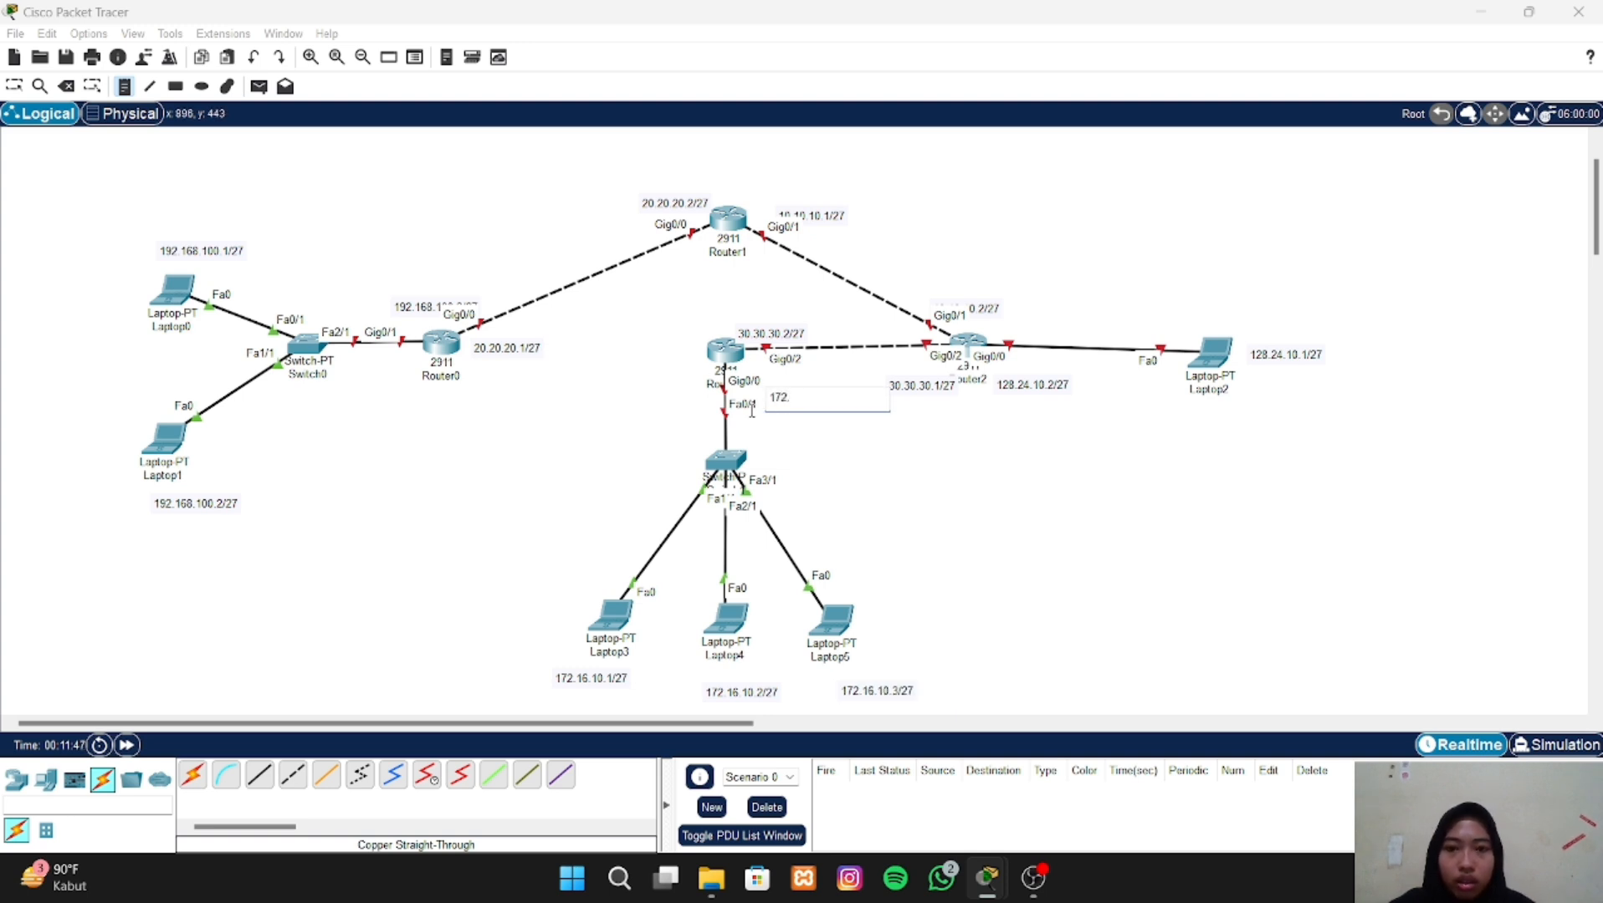
pyautogui.write('.16.')
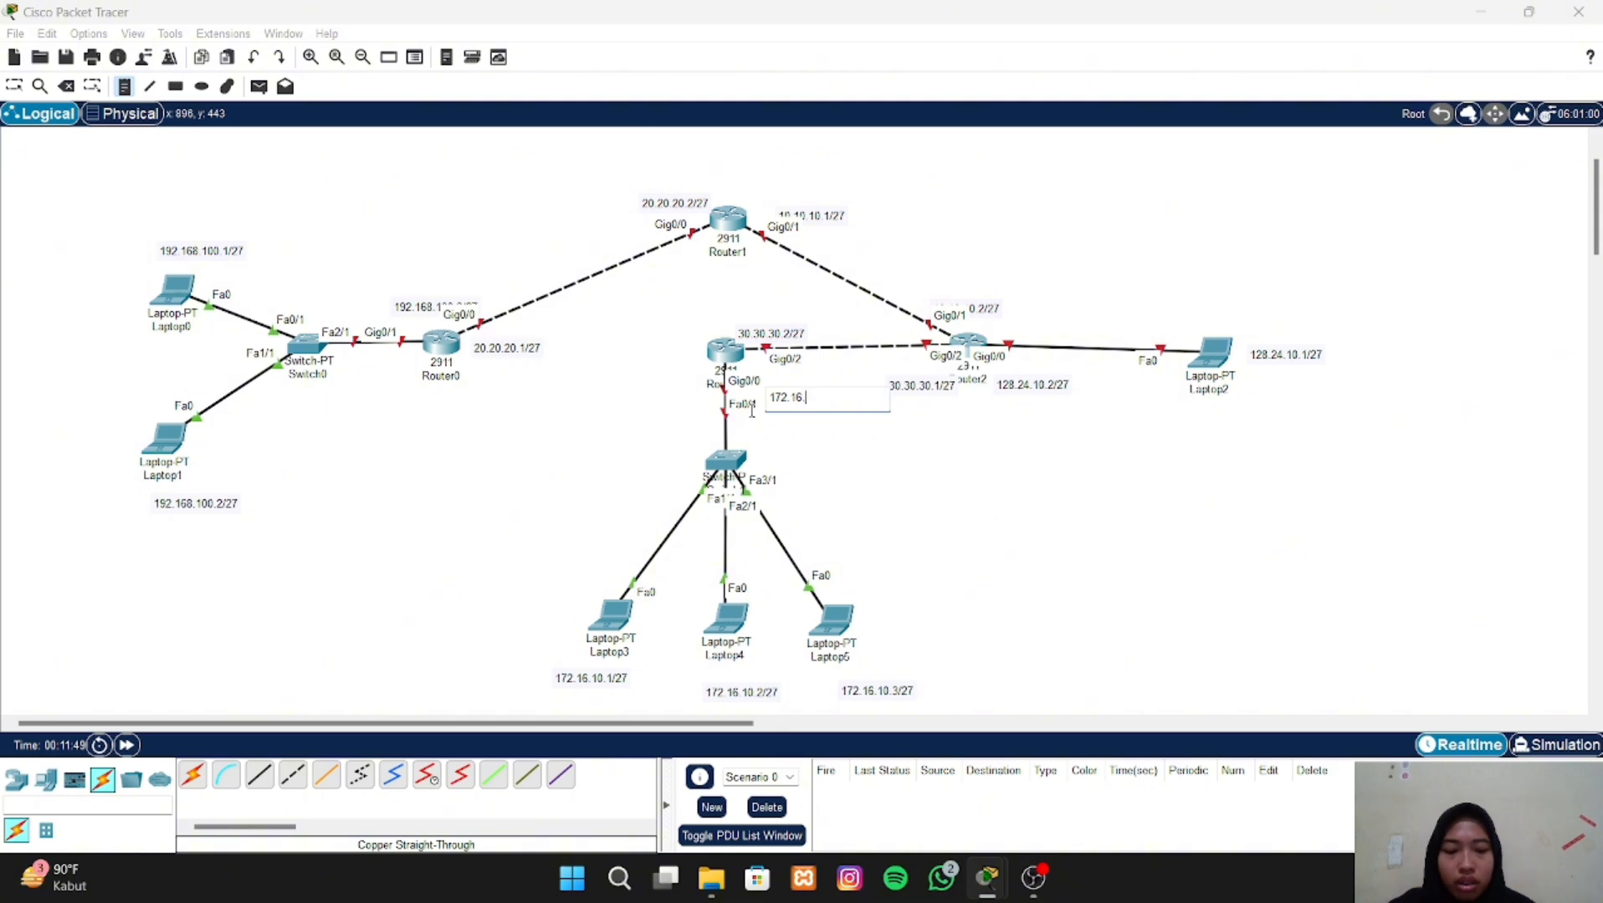
pyautogui.write('10.')
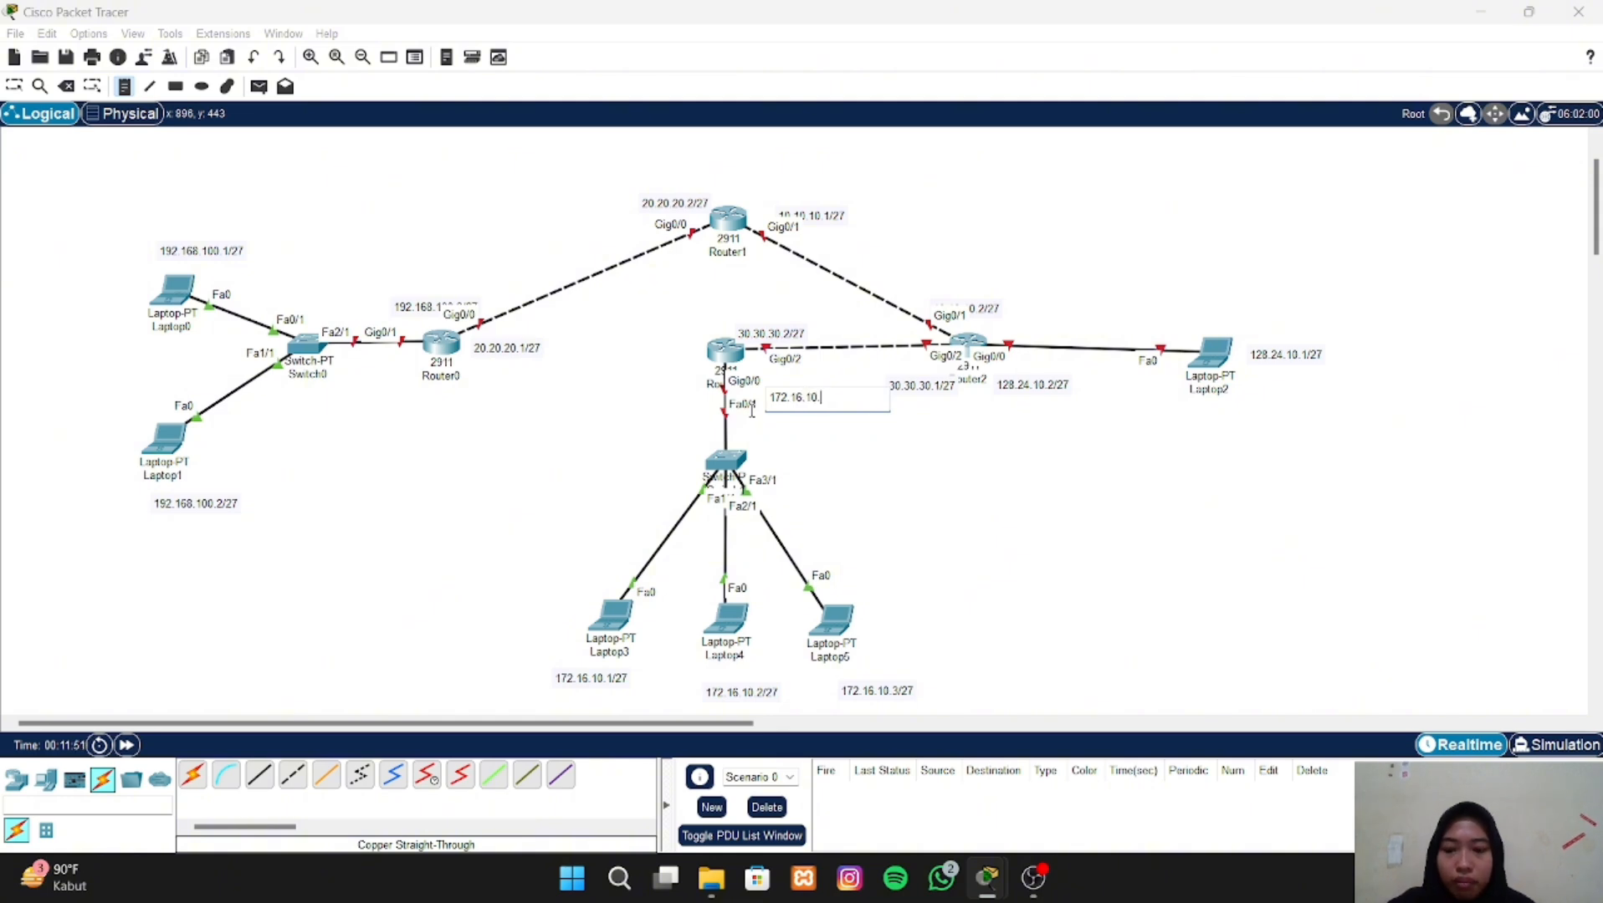
pyautogui.write('4/27')
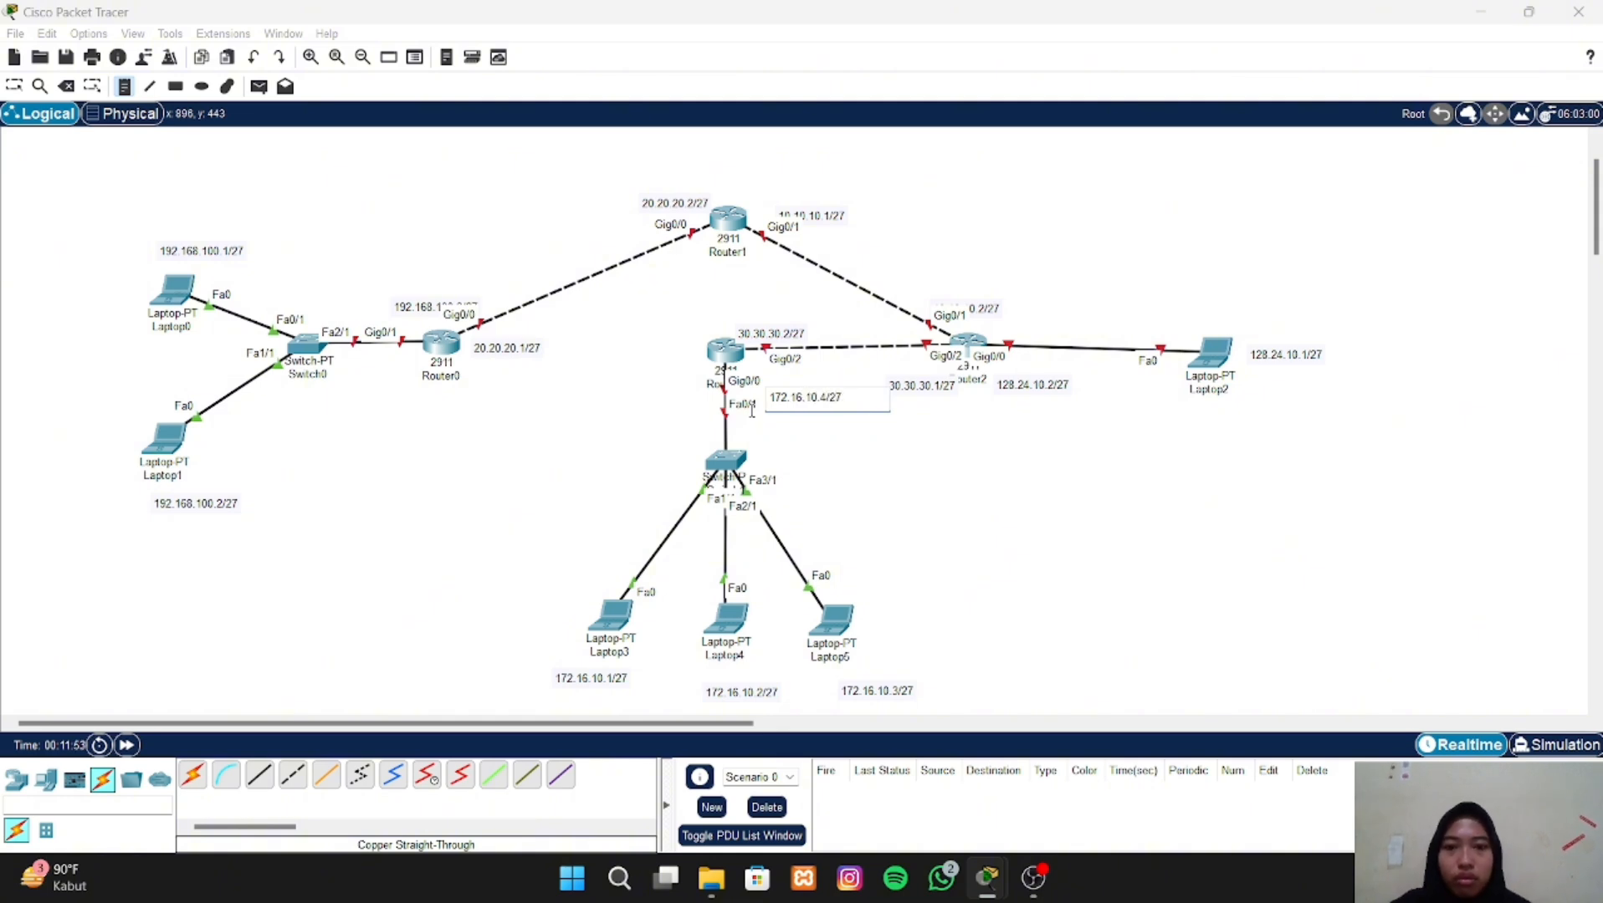
pyautogui.click(821, 481)
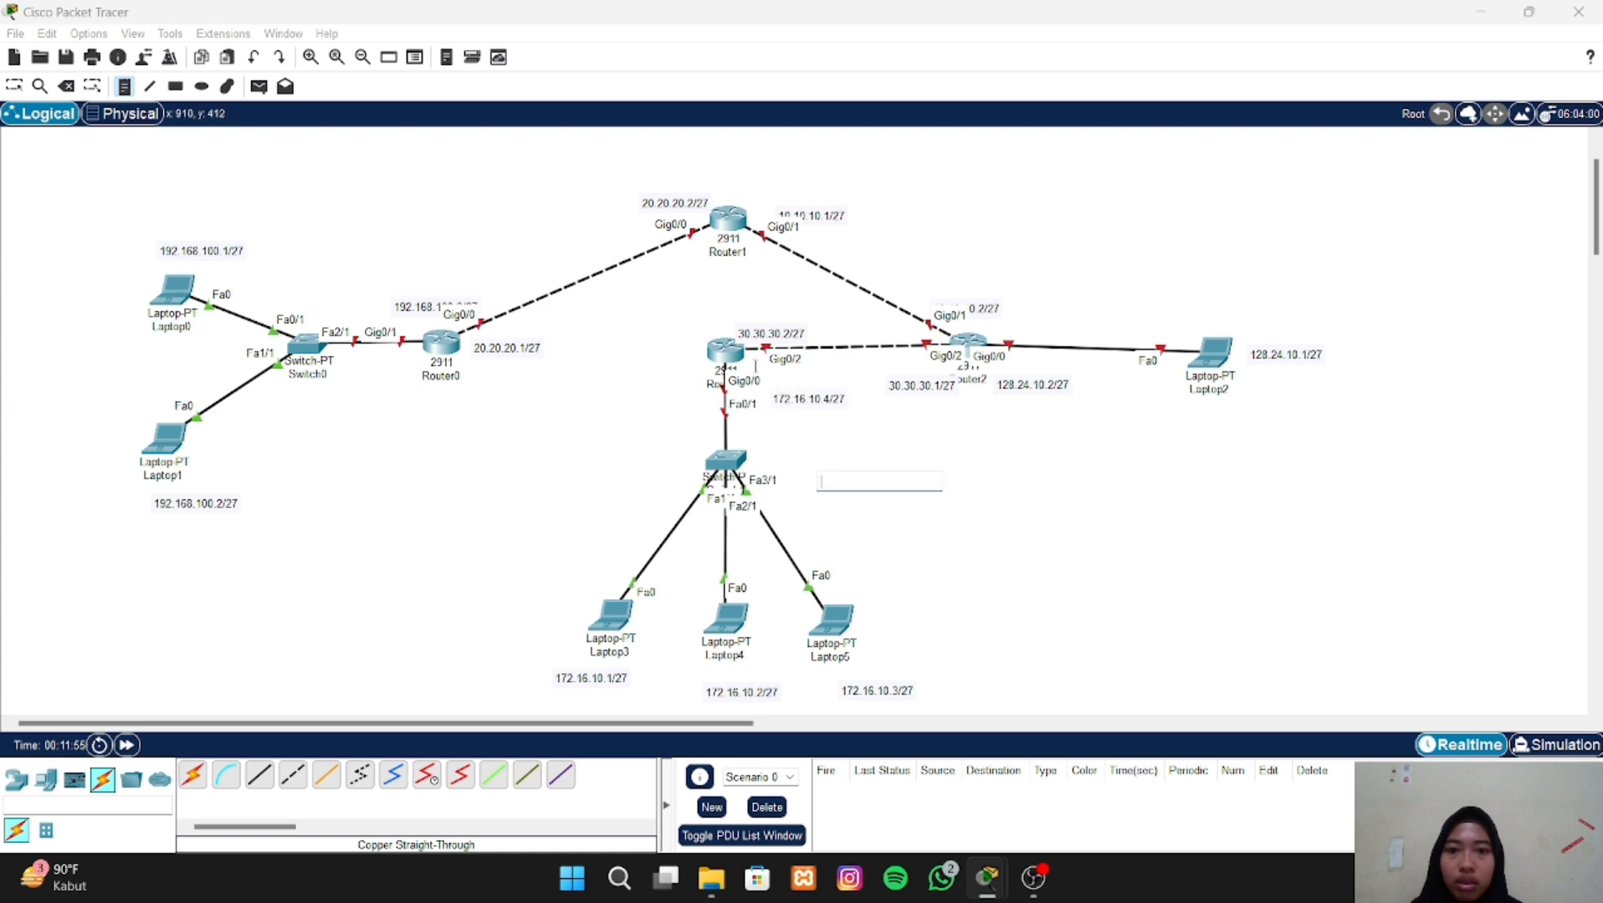
# - Move the 172.16.10.4/27 note closer to its Gig0/0 label and raise the 30.30.30.2/27 note clear of the Gig0/2 label
pyautogui.click(13, 85)
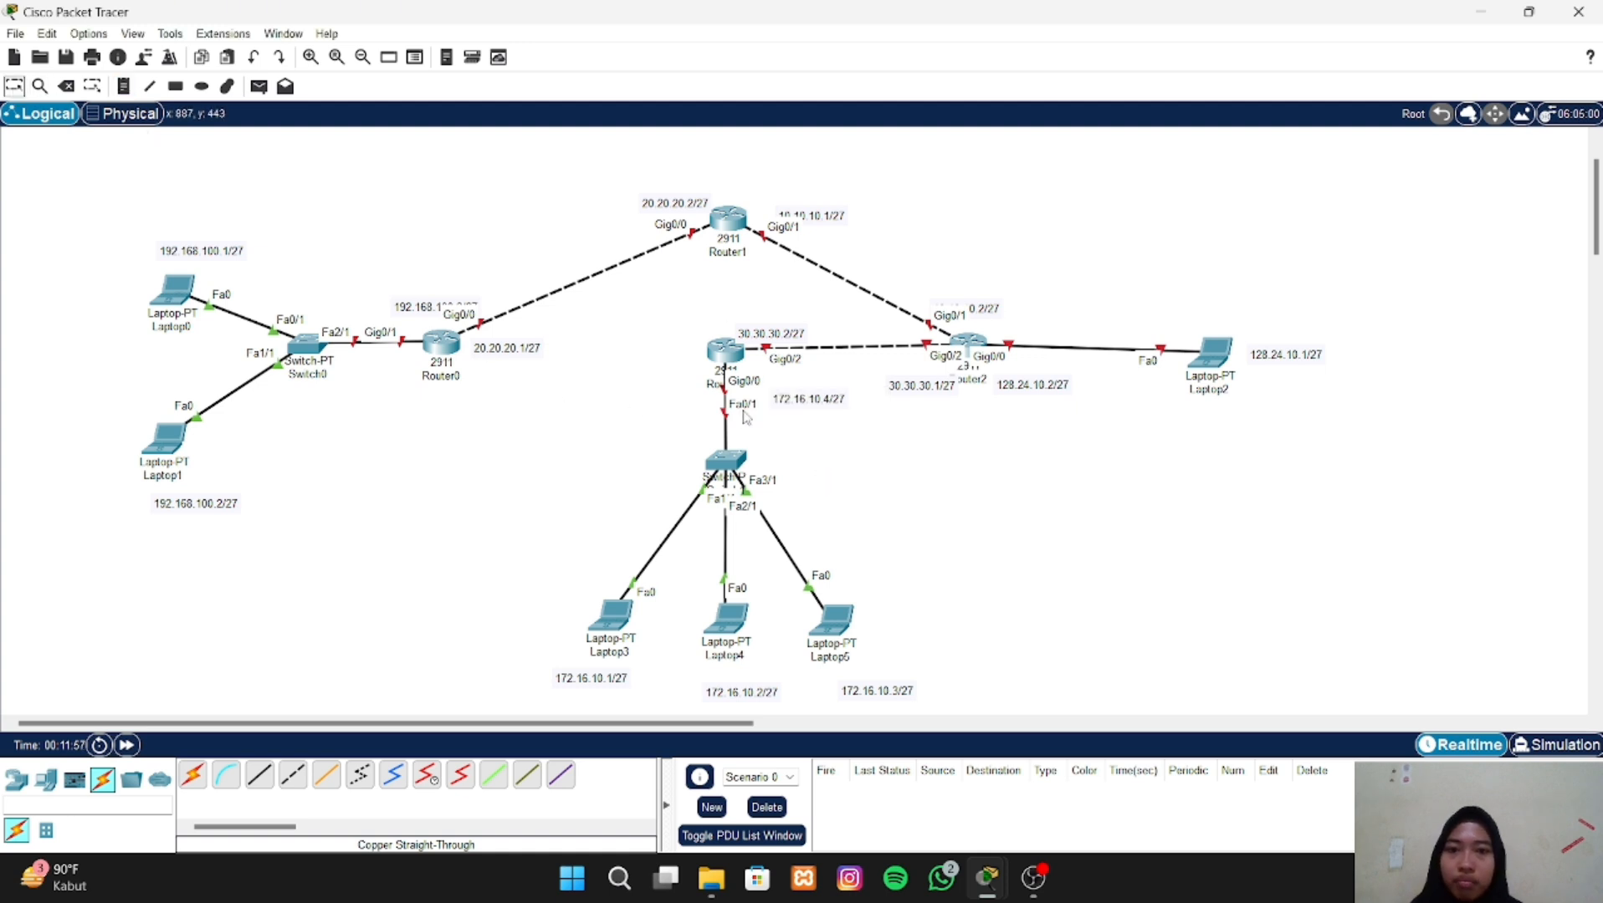
pyautogui.moveTo(795, 411); pyautogui.dragTo(786, 402)
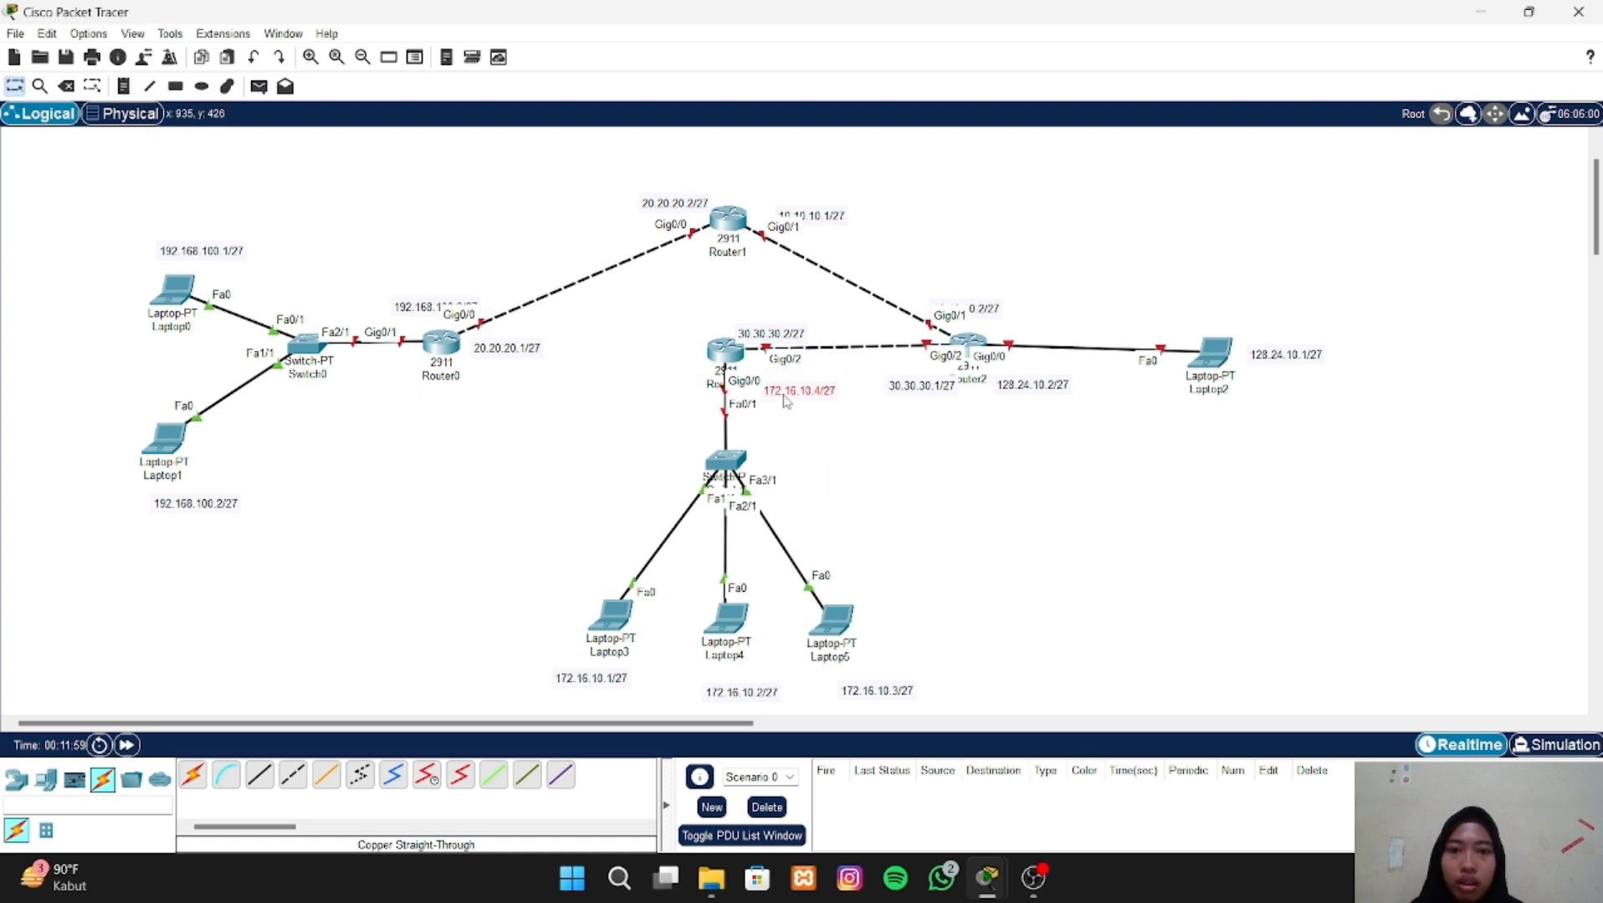
pyautogui.moveTo(780, 334); pyautogui.dragTo(766, 316)
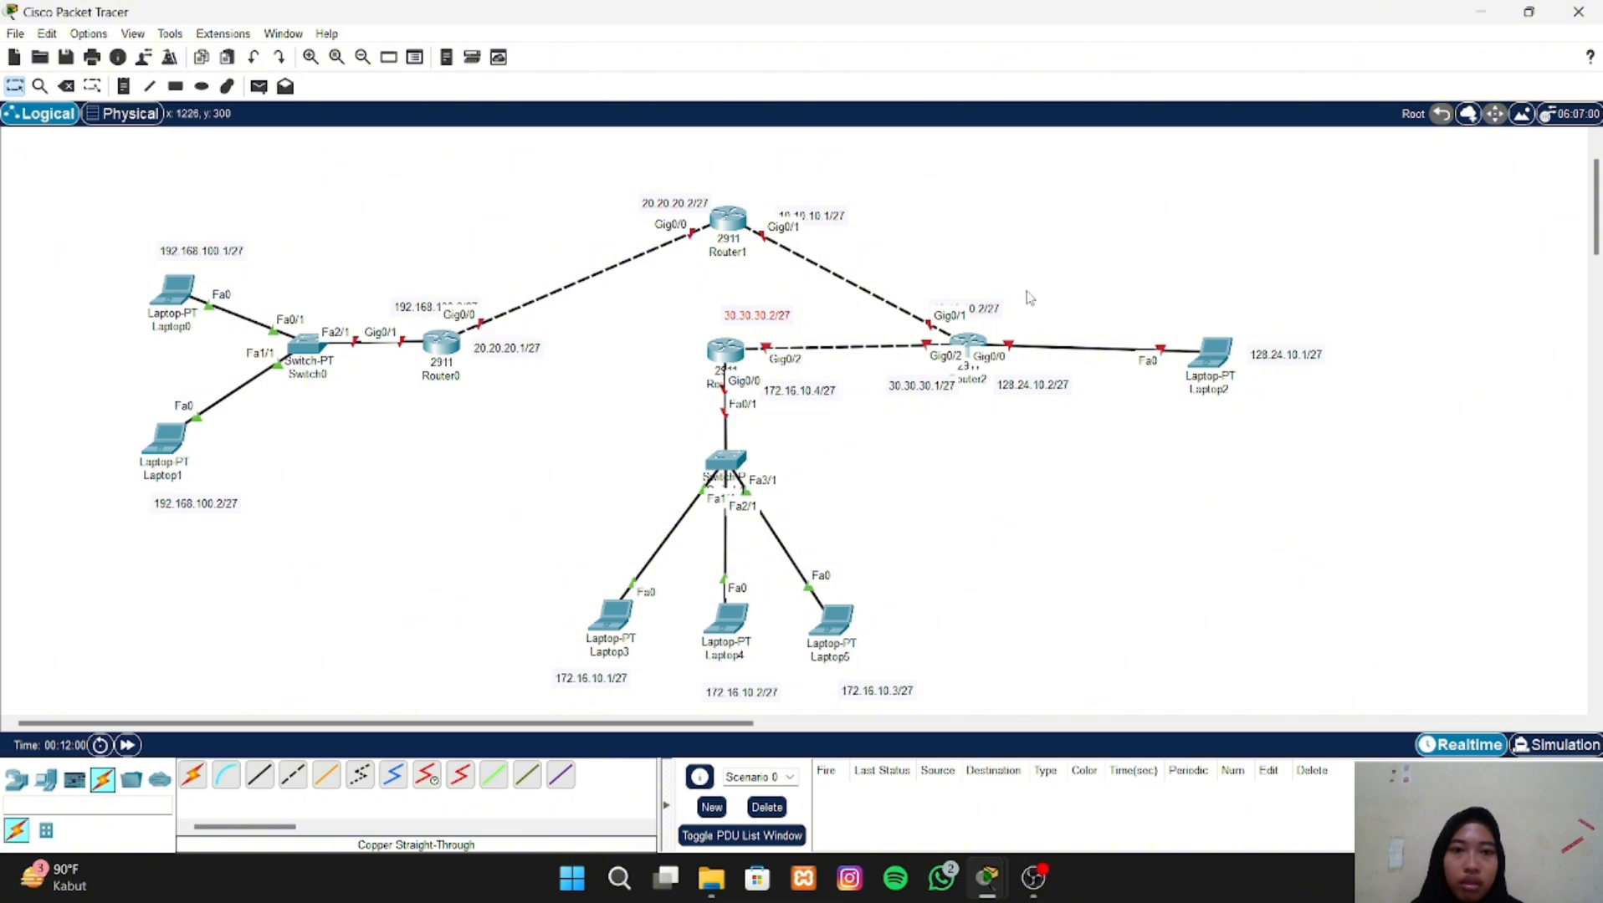
# - Raise the 10.10.10.2/27, 10.10.10.1/27 and 192.168.100.3/27 notes so they clear the port labels beneath them
pyautogui.moveTo(984, 310); pyautogui.dragTo(988, 298)
pyautogui.click(820, 217)
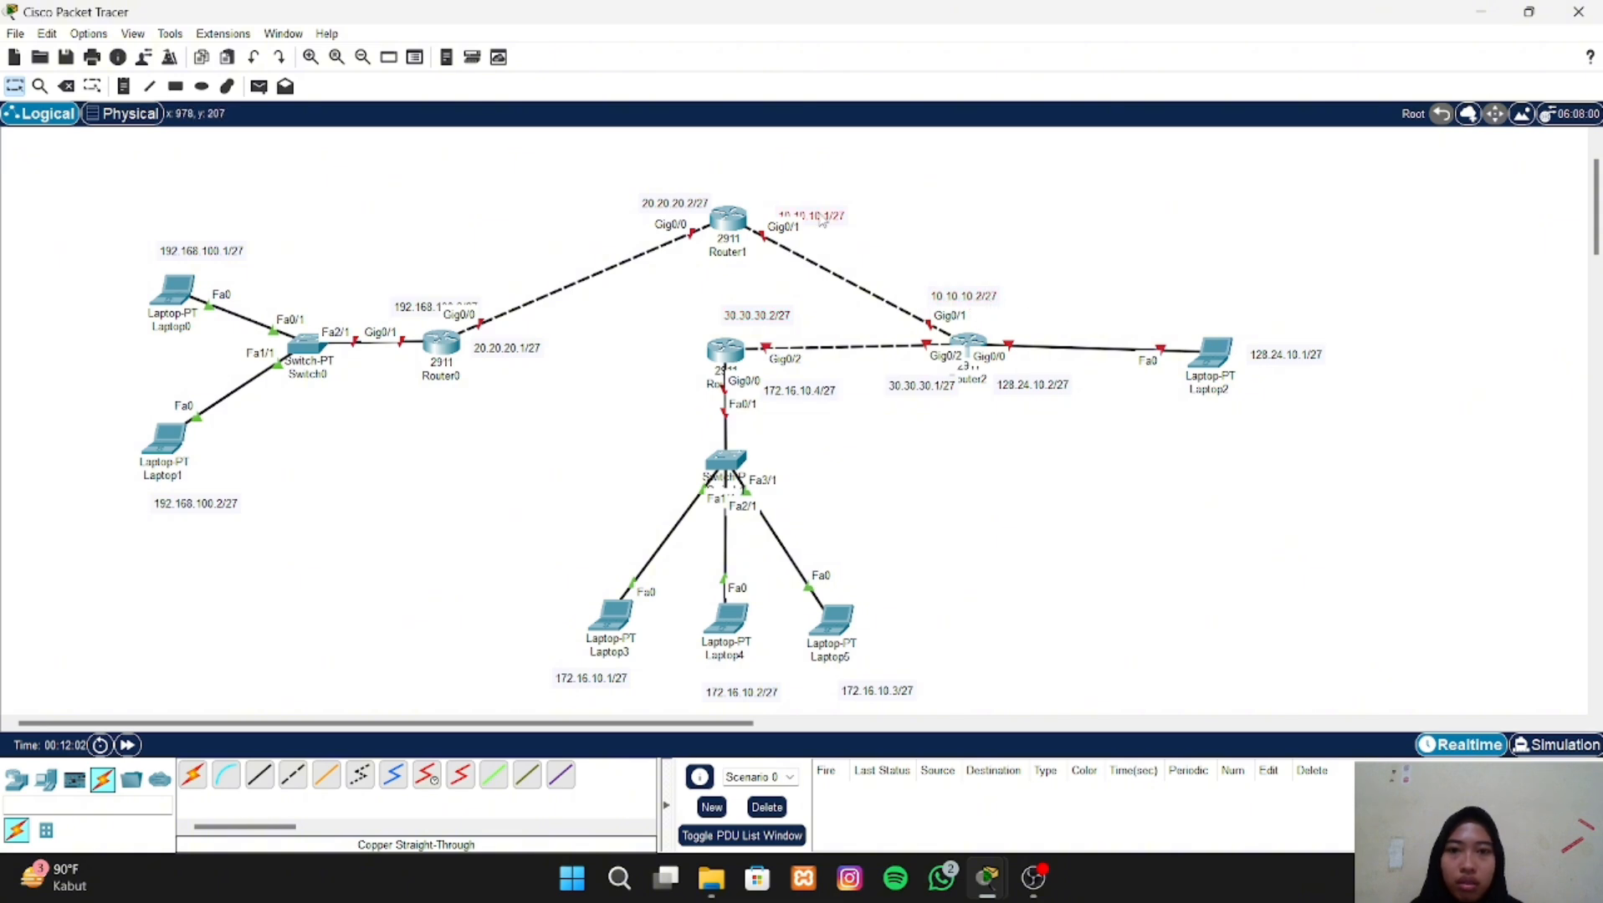
pyautogui.moveTo(823, 222); pyautogui.dragTo(819, 208)
pyautogui.moveTo(429, 302); pyautogui.dragTo(438, 286)
# - Move the 128.24.10.2/27 note up toward Router2's Gig0/0 label and the 128.24.10.1/27 note closer to Laptop2
pyautogui.moveTo(1031, 386); pyautogui.dragTo(1034, 378)
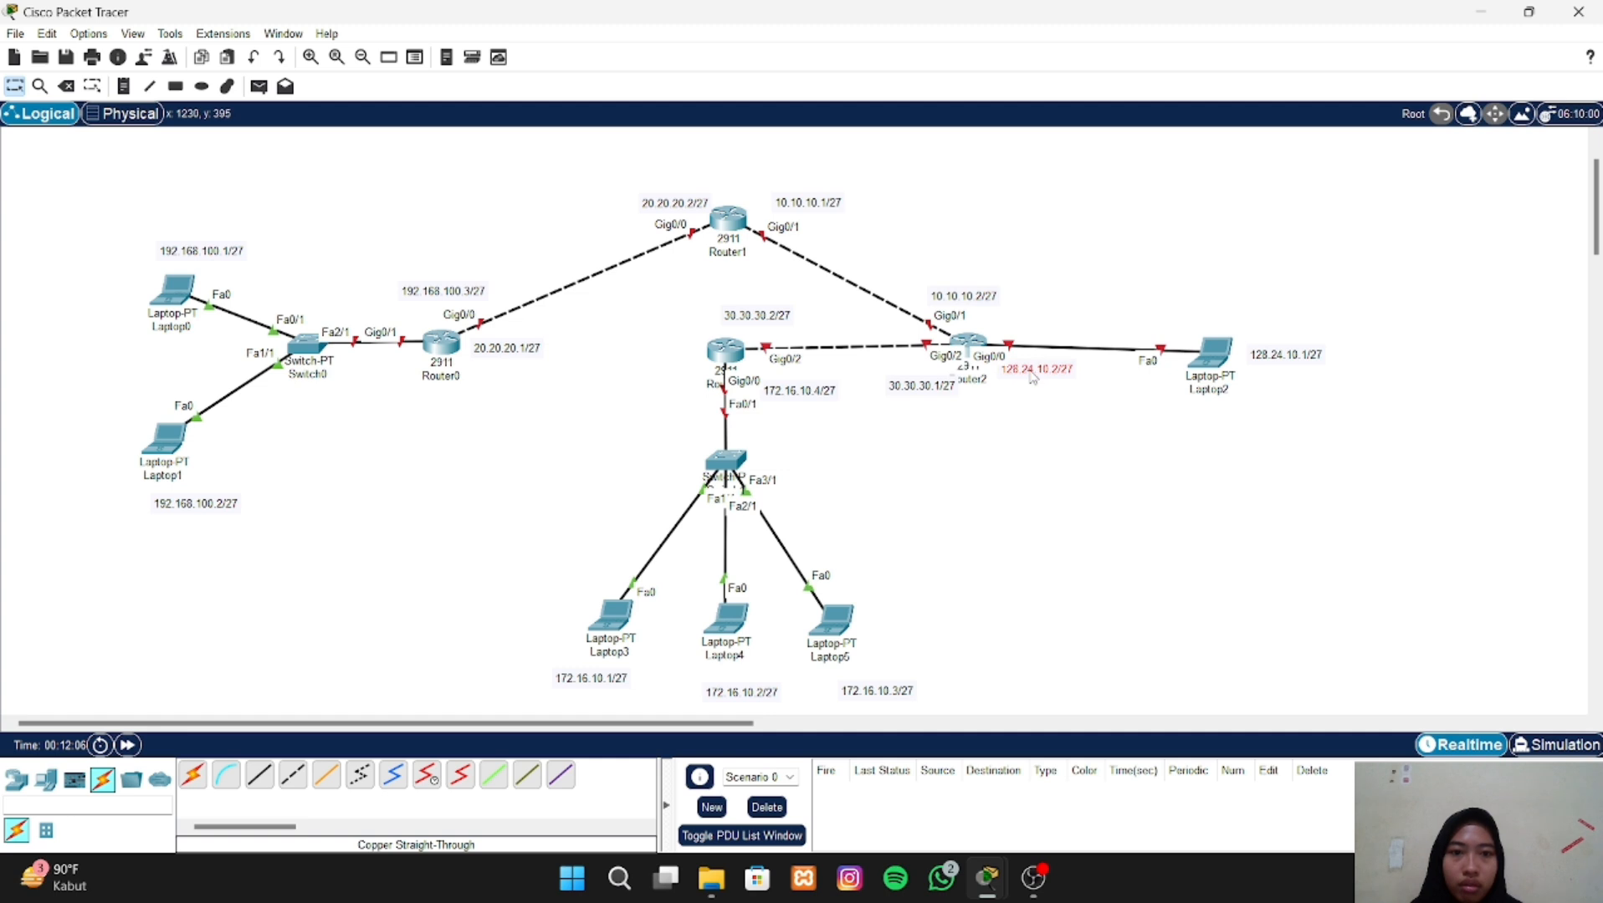
pyautogui.moveTo(1268, 357); pyautogui.dragTo(1272, 360)
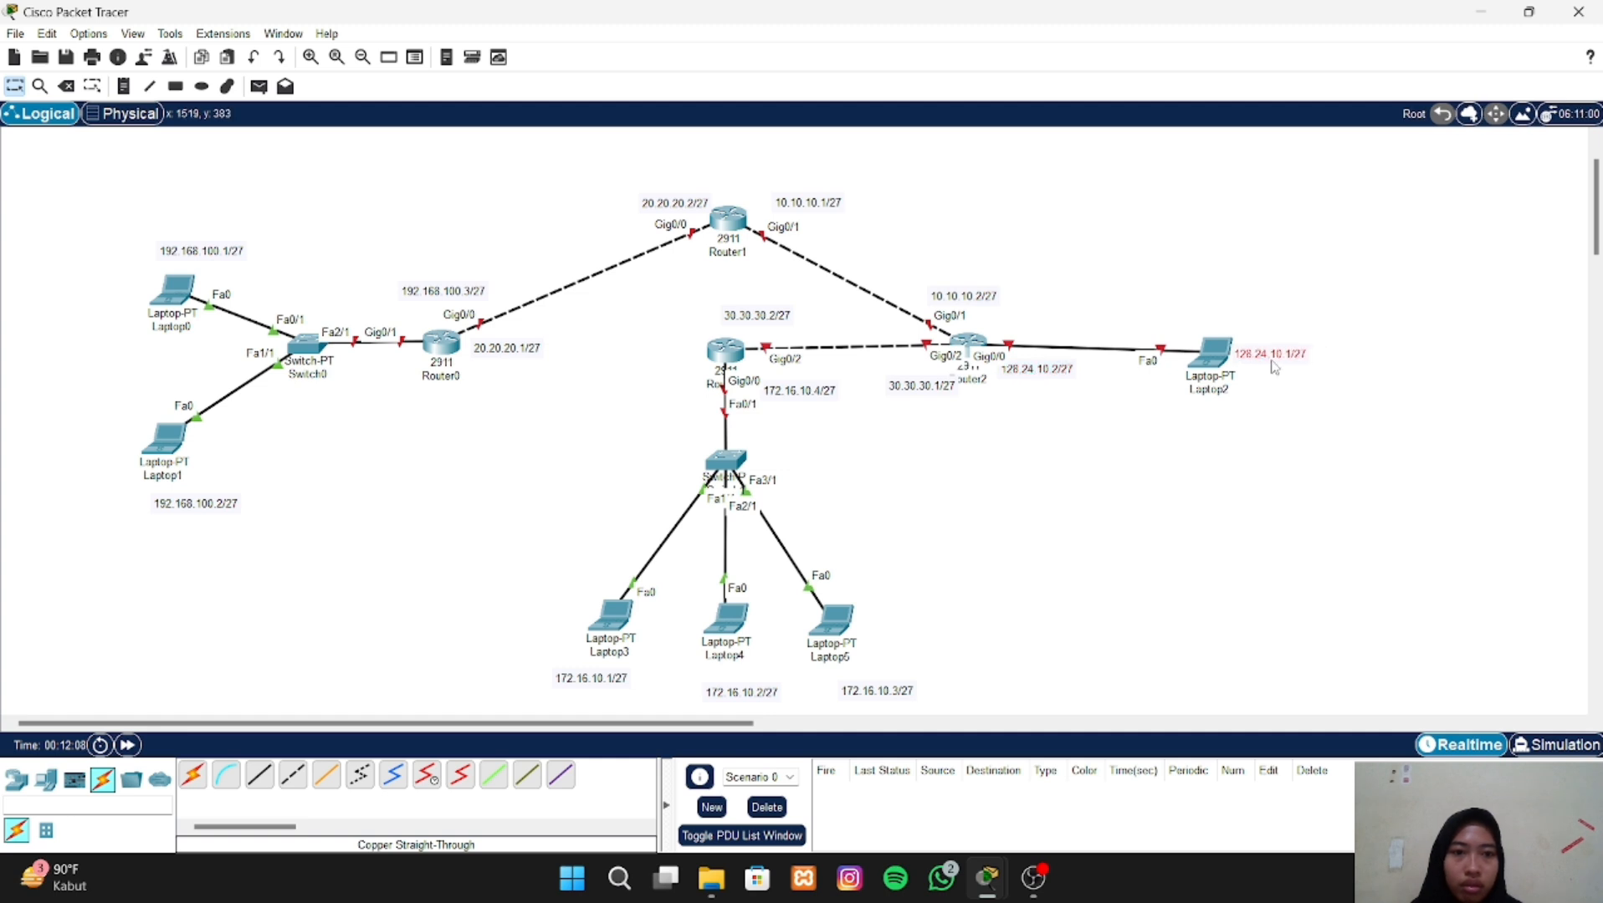
# - Raise the notes under Laptop4 and Laptop5 level with the 172.16.10.1/27 note under Laptop3
pyautogui.moveTo(751, 695); pyautogui.dragTo(751, 684)
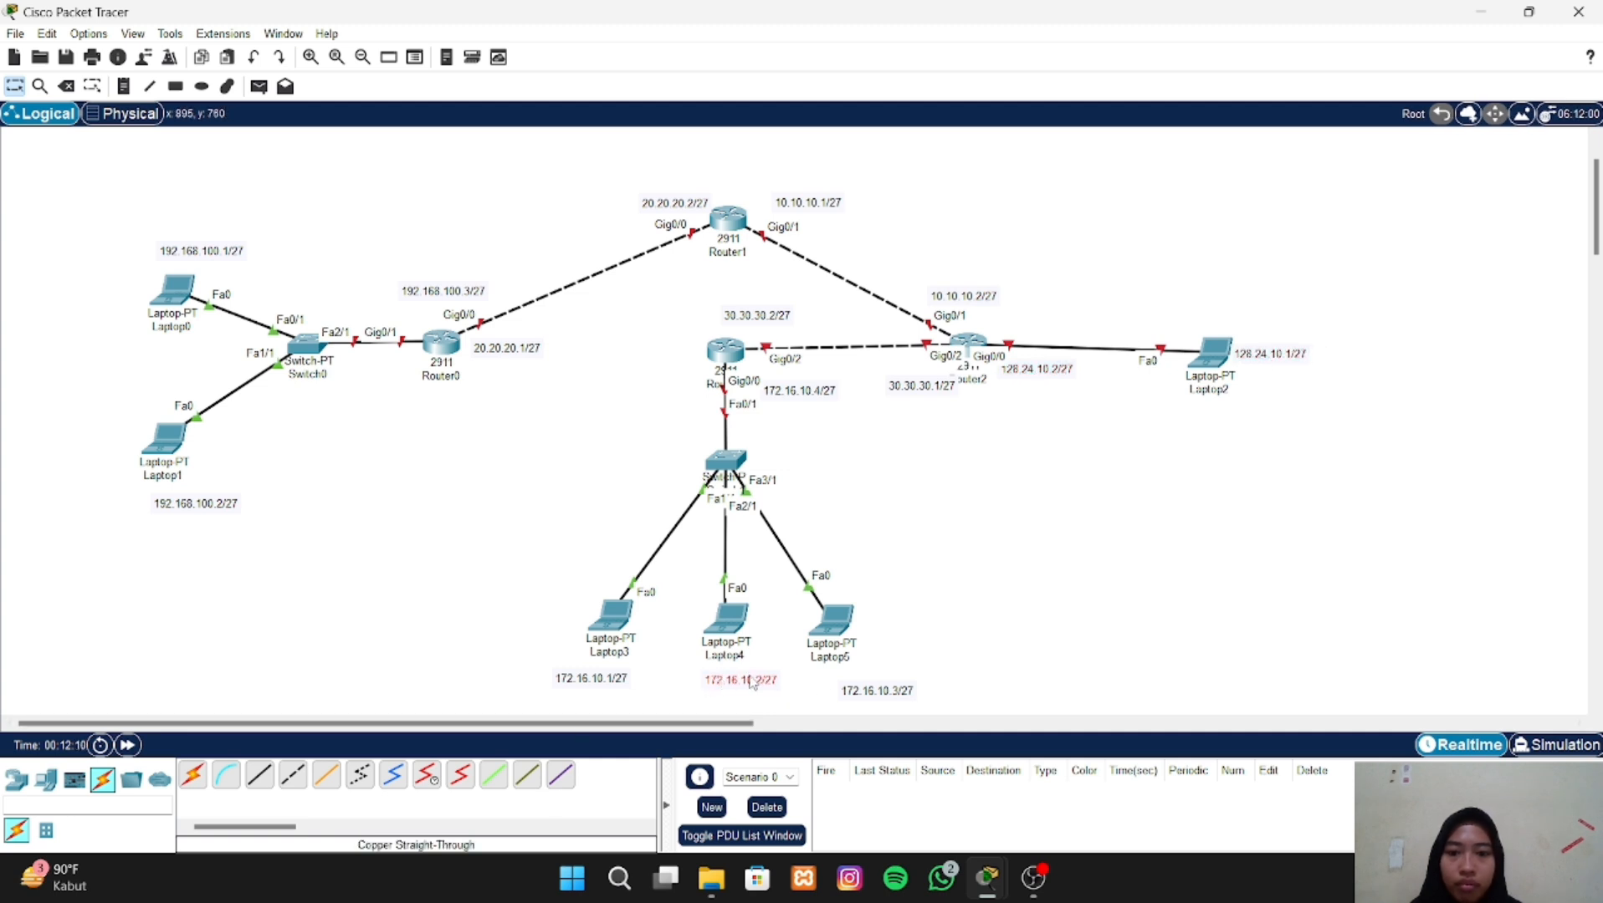
pyautogui.moveTo(861, 693); pyautogui.dragTo(866, 682)
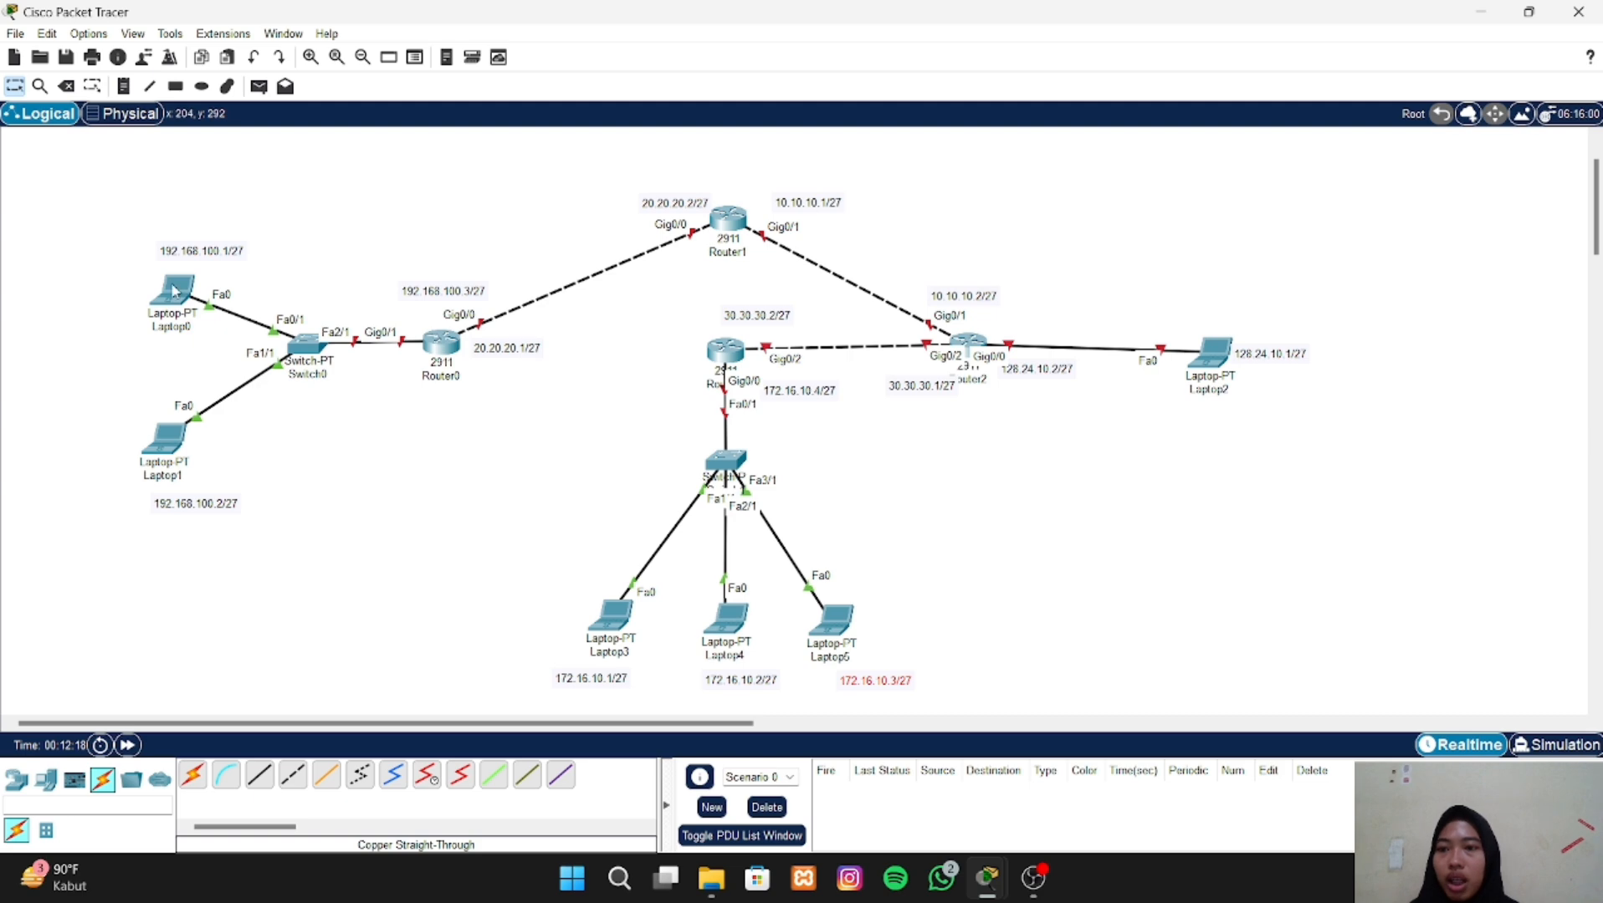
# - Open Laptop0's IP configuration and assign it the static IPv4 address 192.168.100.1
pyautogui.moveTo(174, 290); pyautogui.dragTo(171, 291)
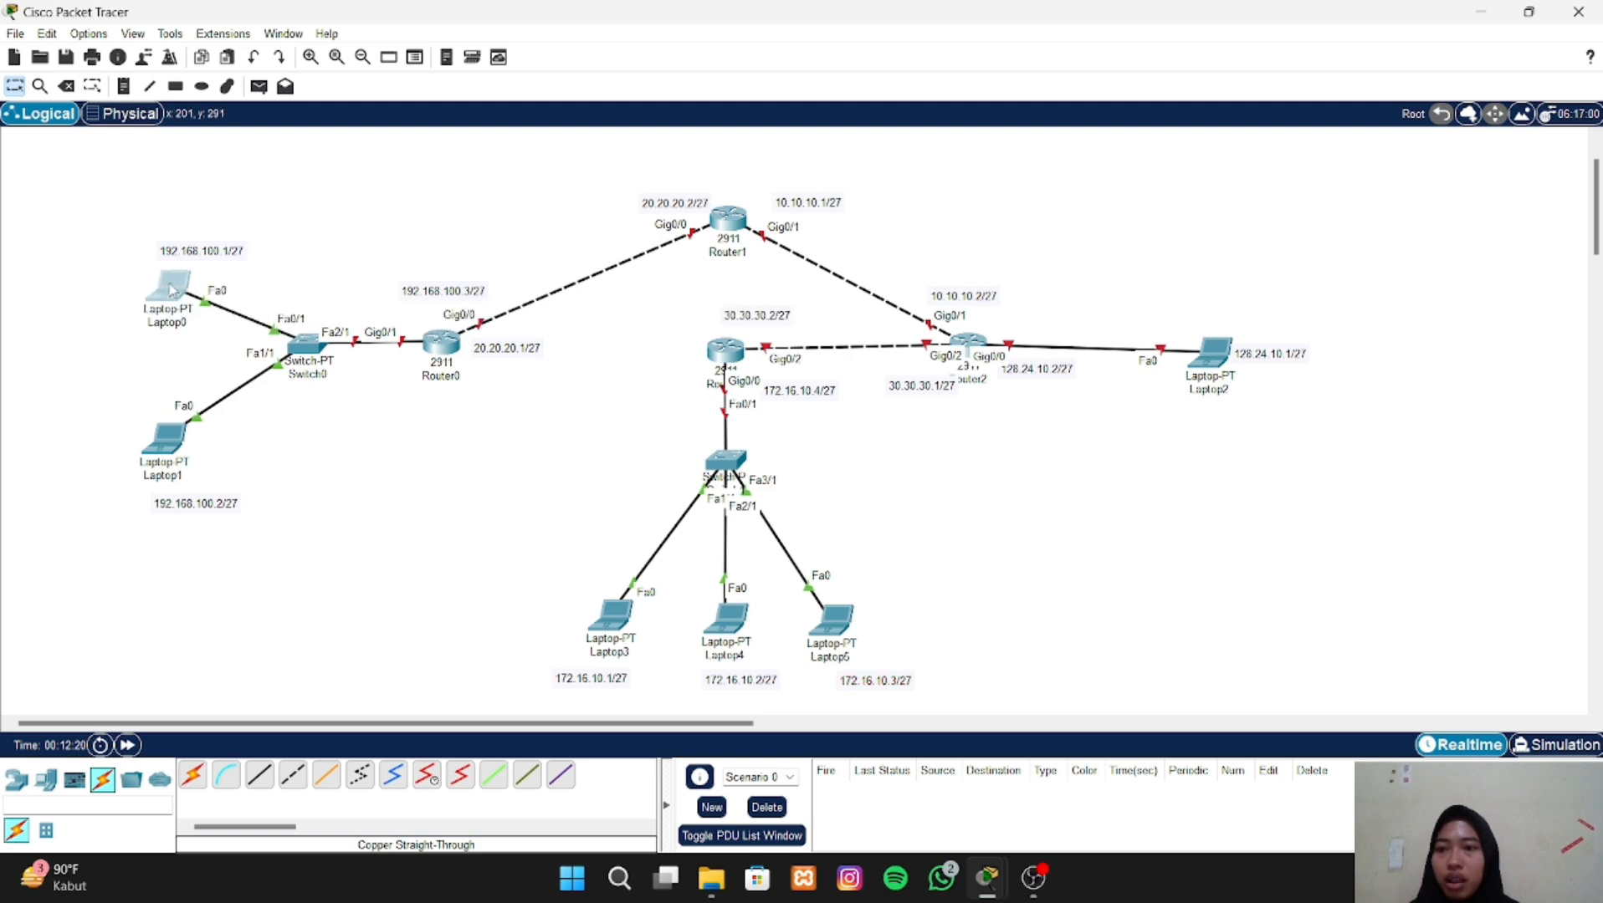
pyautogui.click(174, 290)
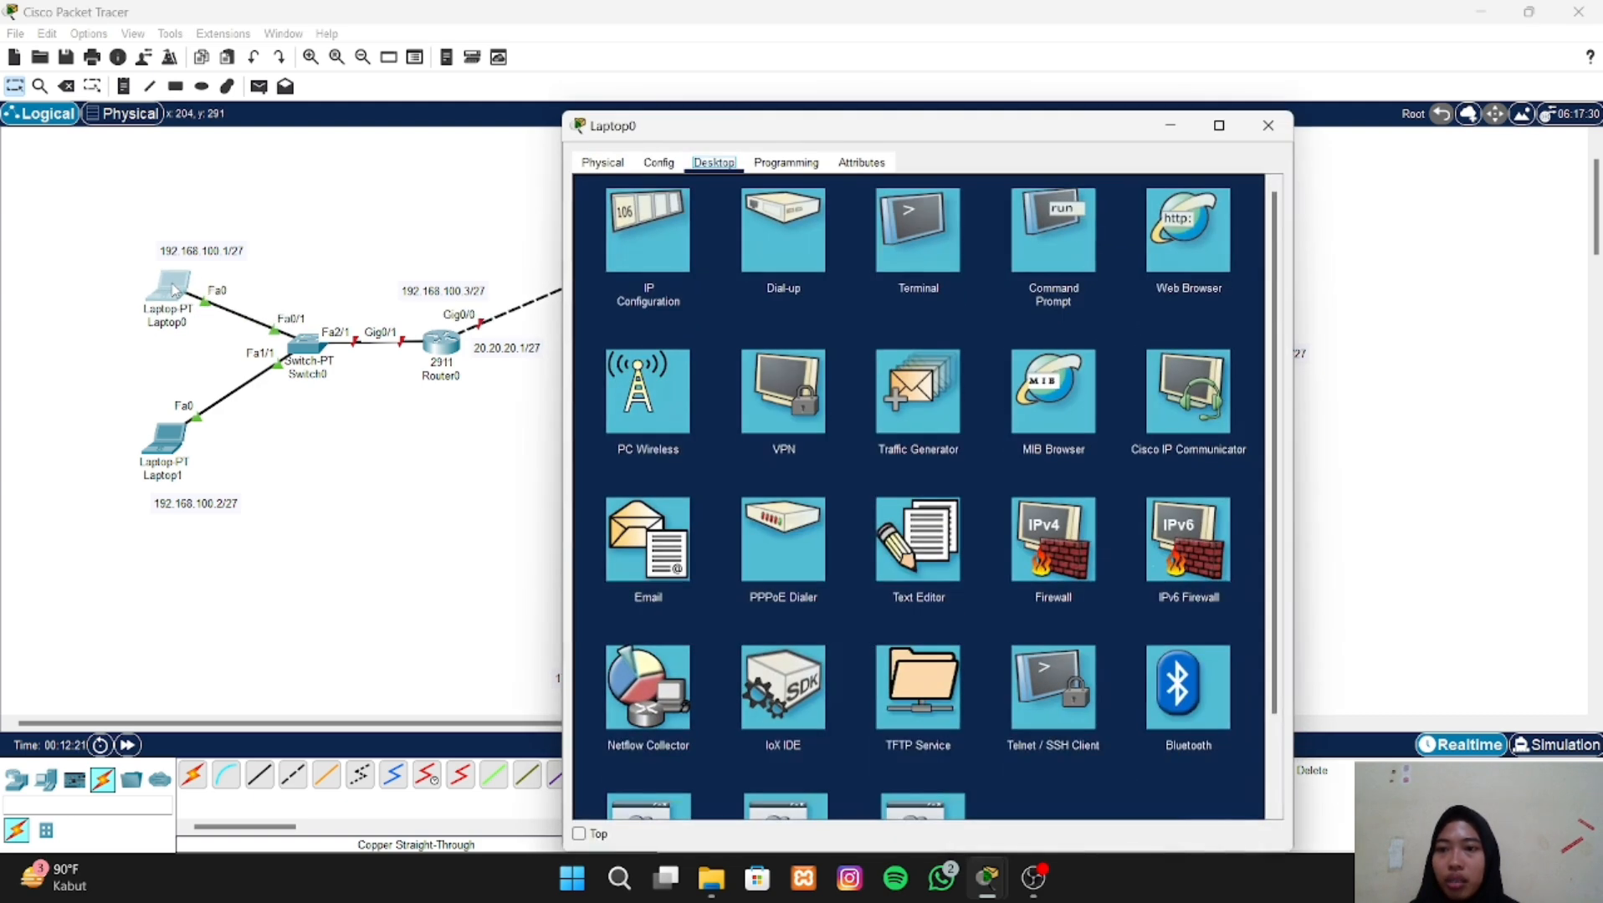
pyautogui.click(641, 244)
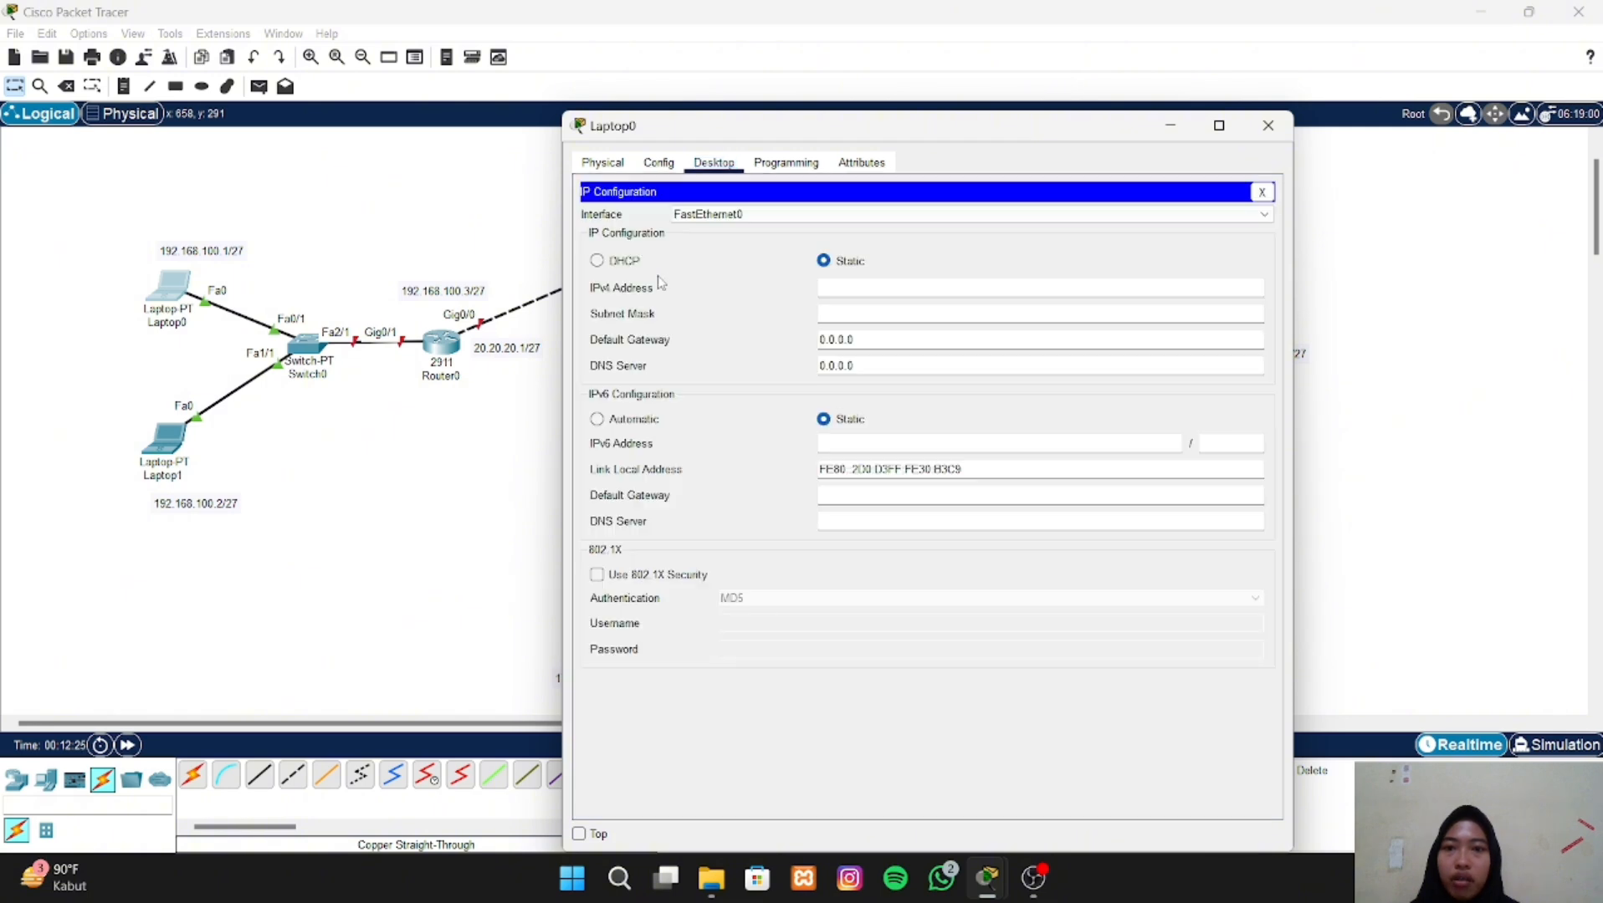
pyautogui.click(830, 288)
pyautogui.write('192.168')
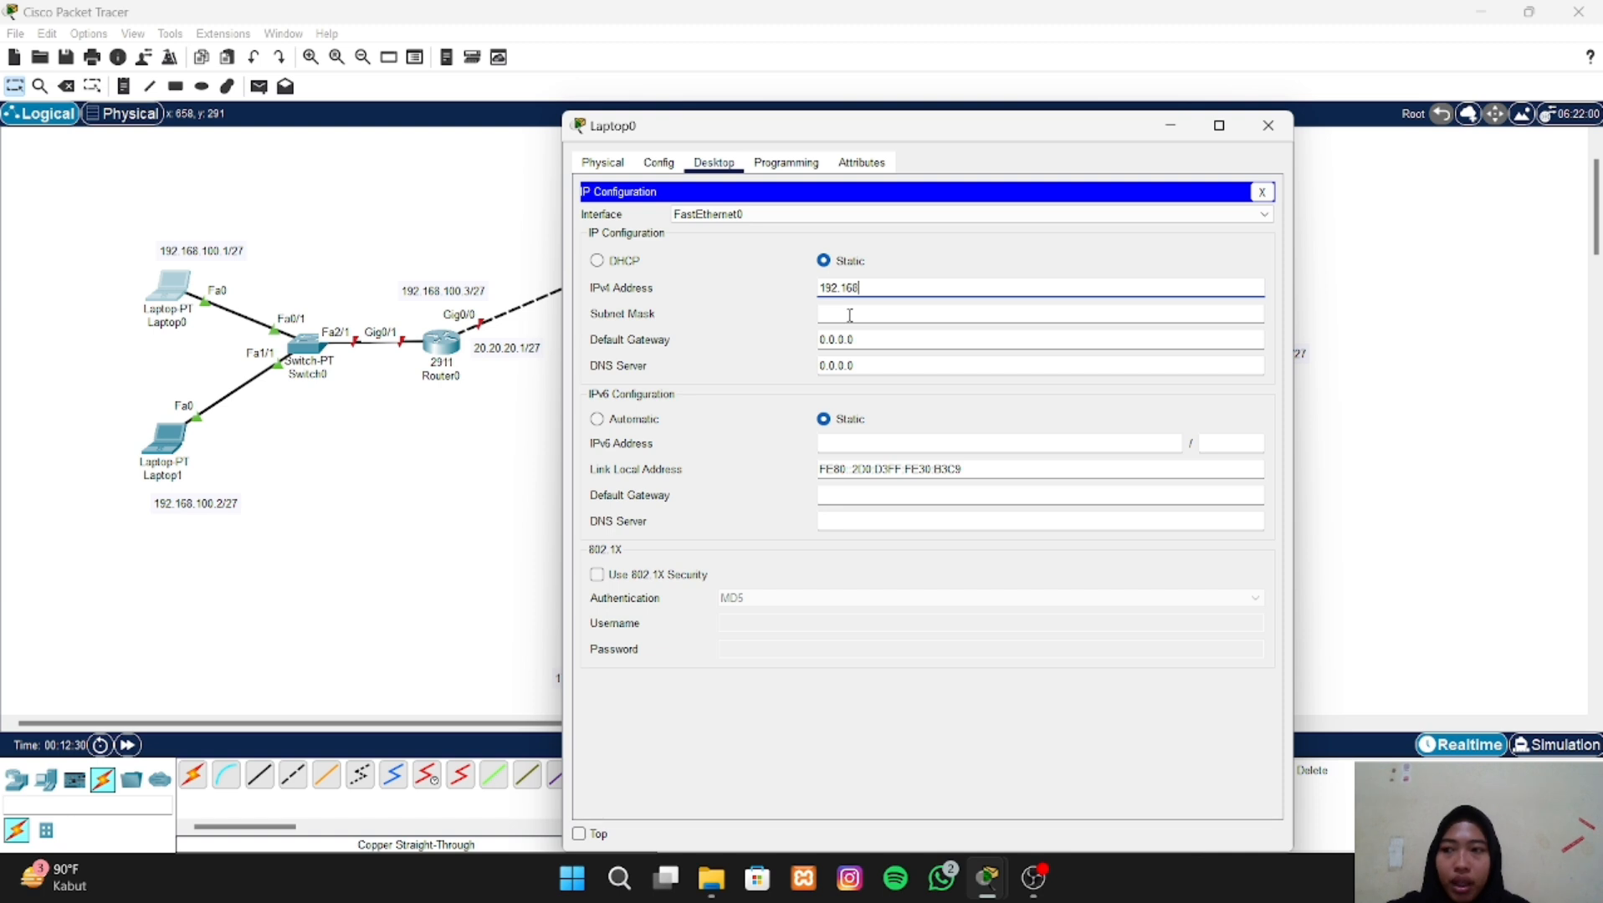
pyautogui.write('.1')
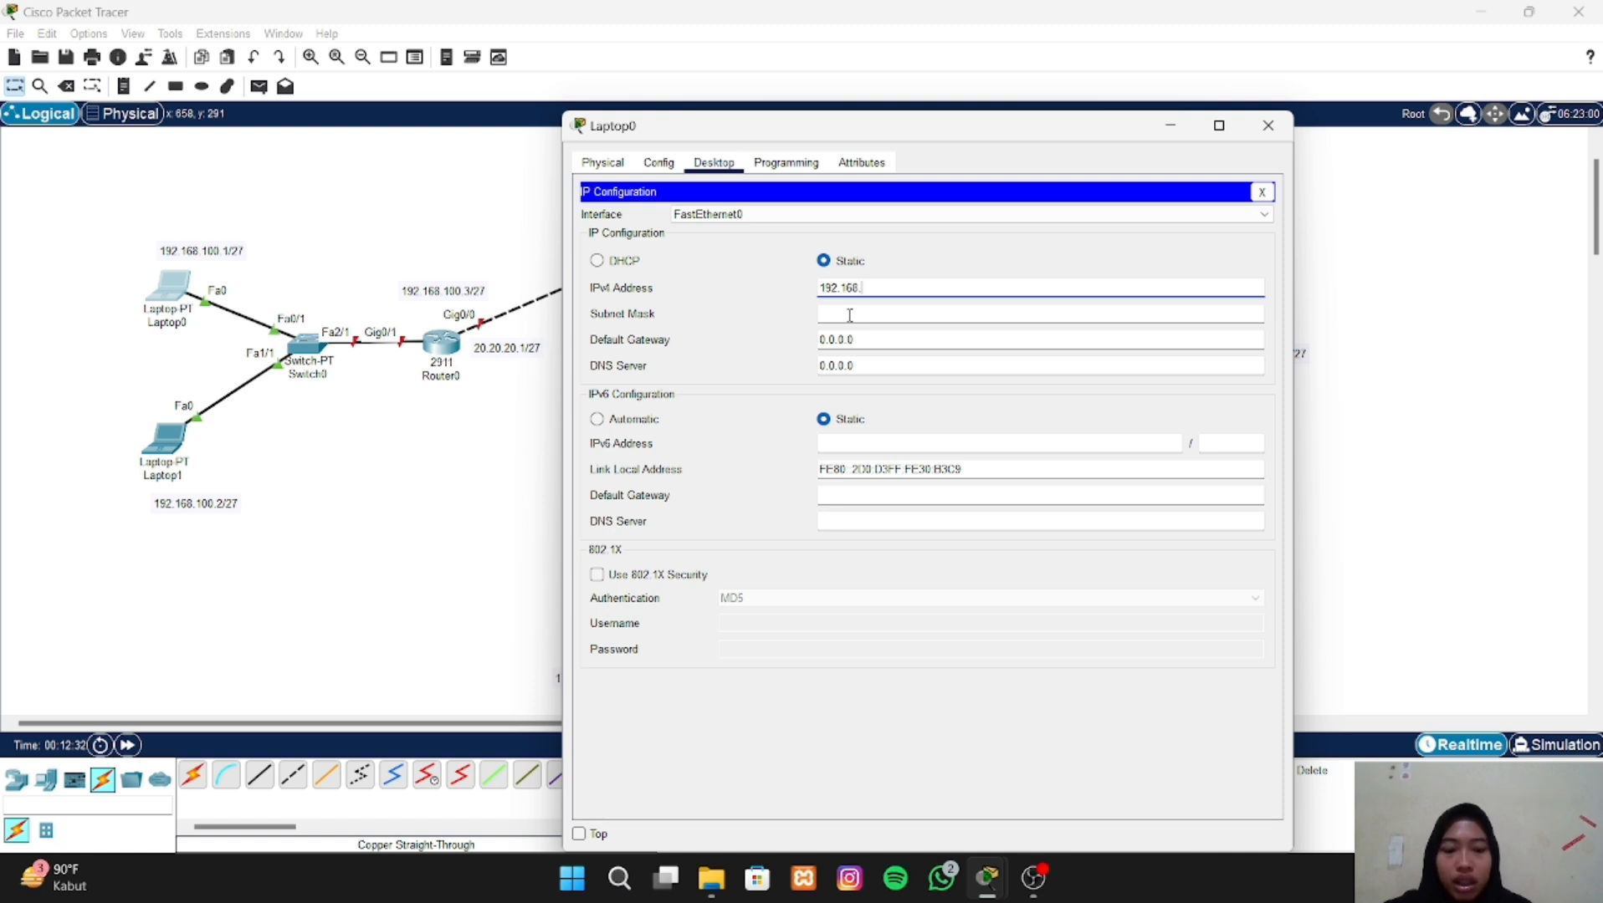
pyautogui.write('00.1')
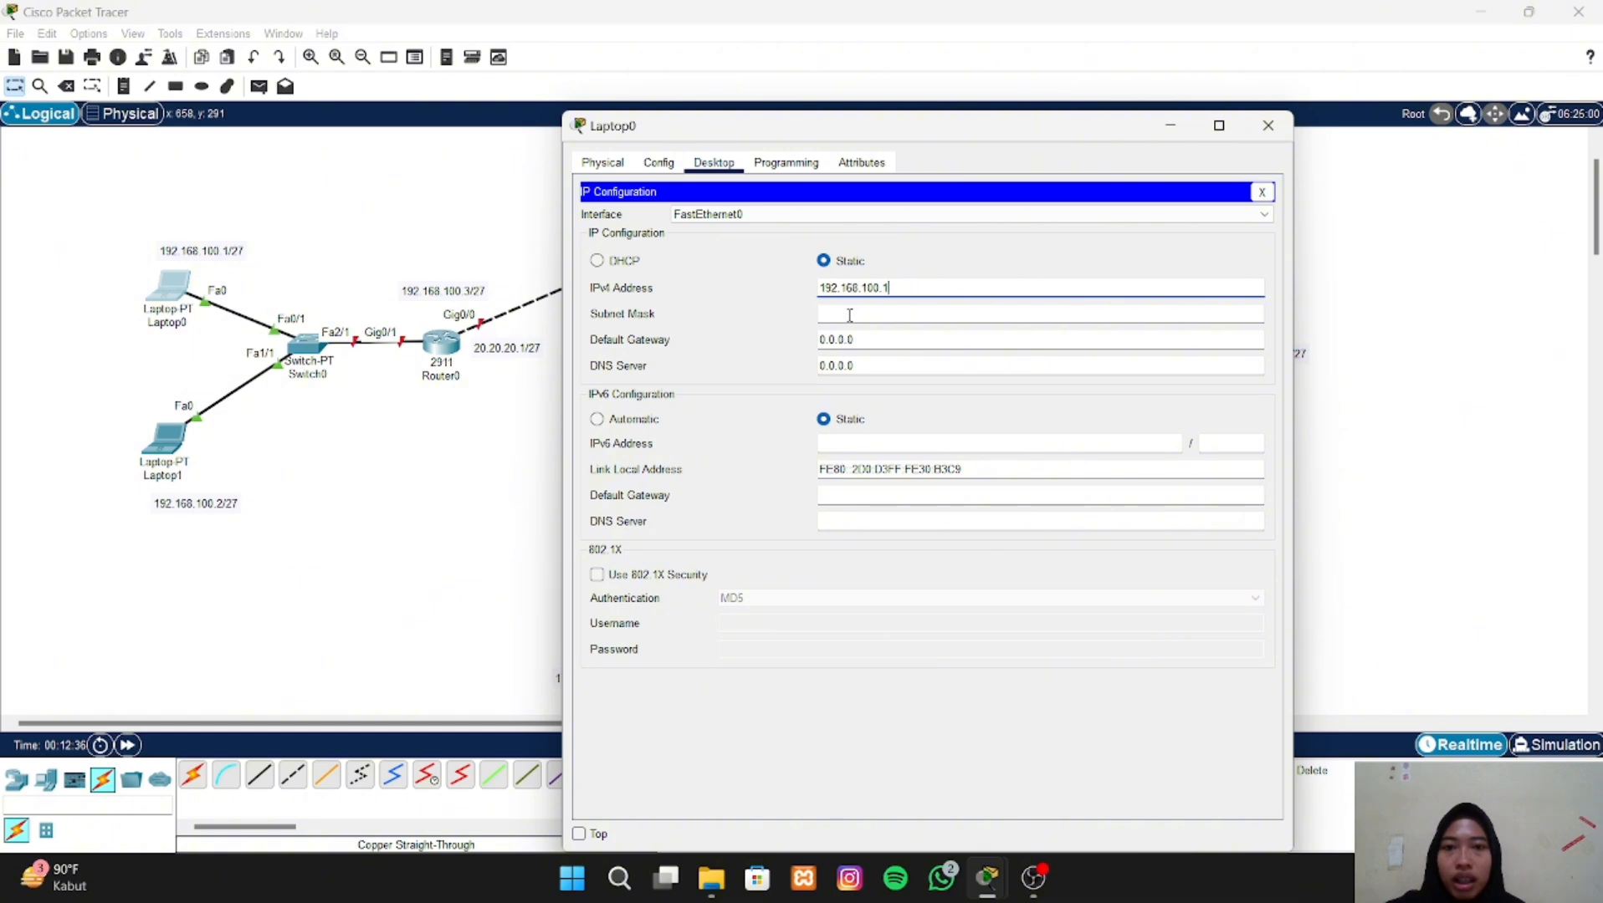
# - Set Laptop0's subnet mask to 255.255.255.224 and its default gateway to 20.20.20.1, closing its configuration window
pyautogui.click(856, 362)
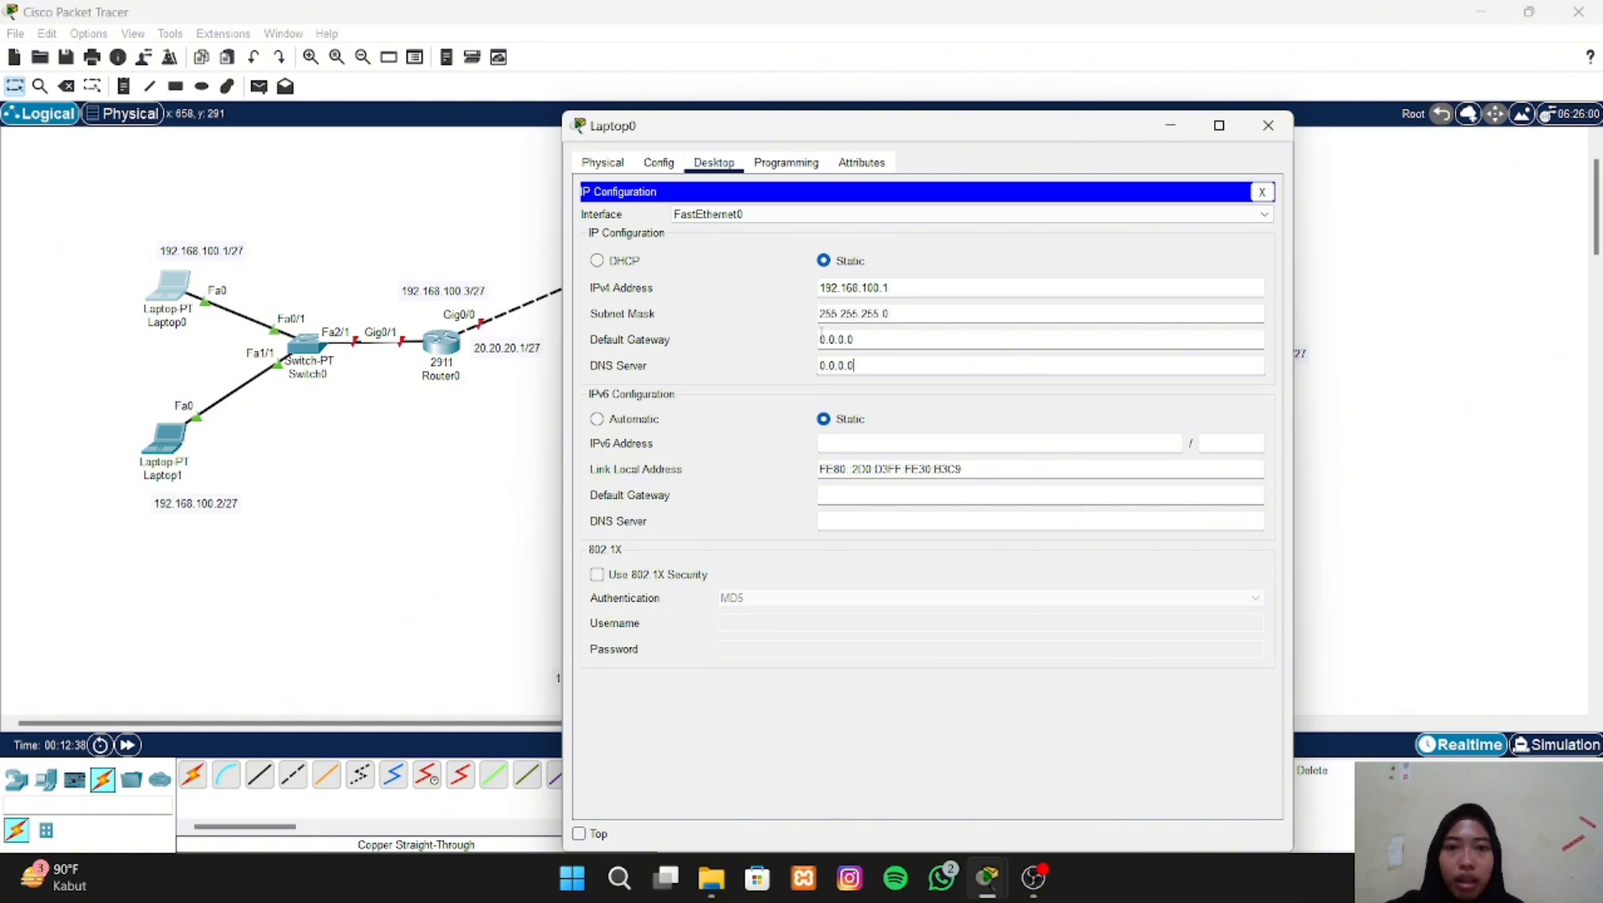
pyautogui.click(901, 312)
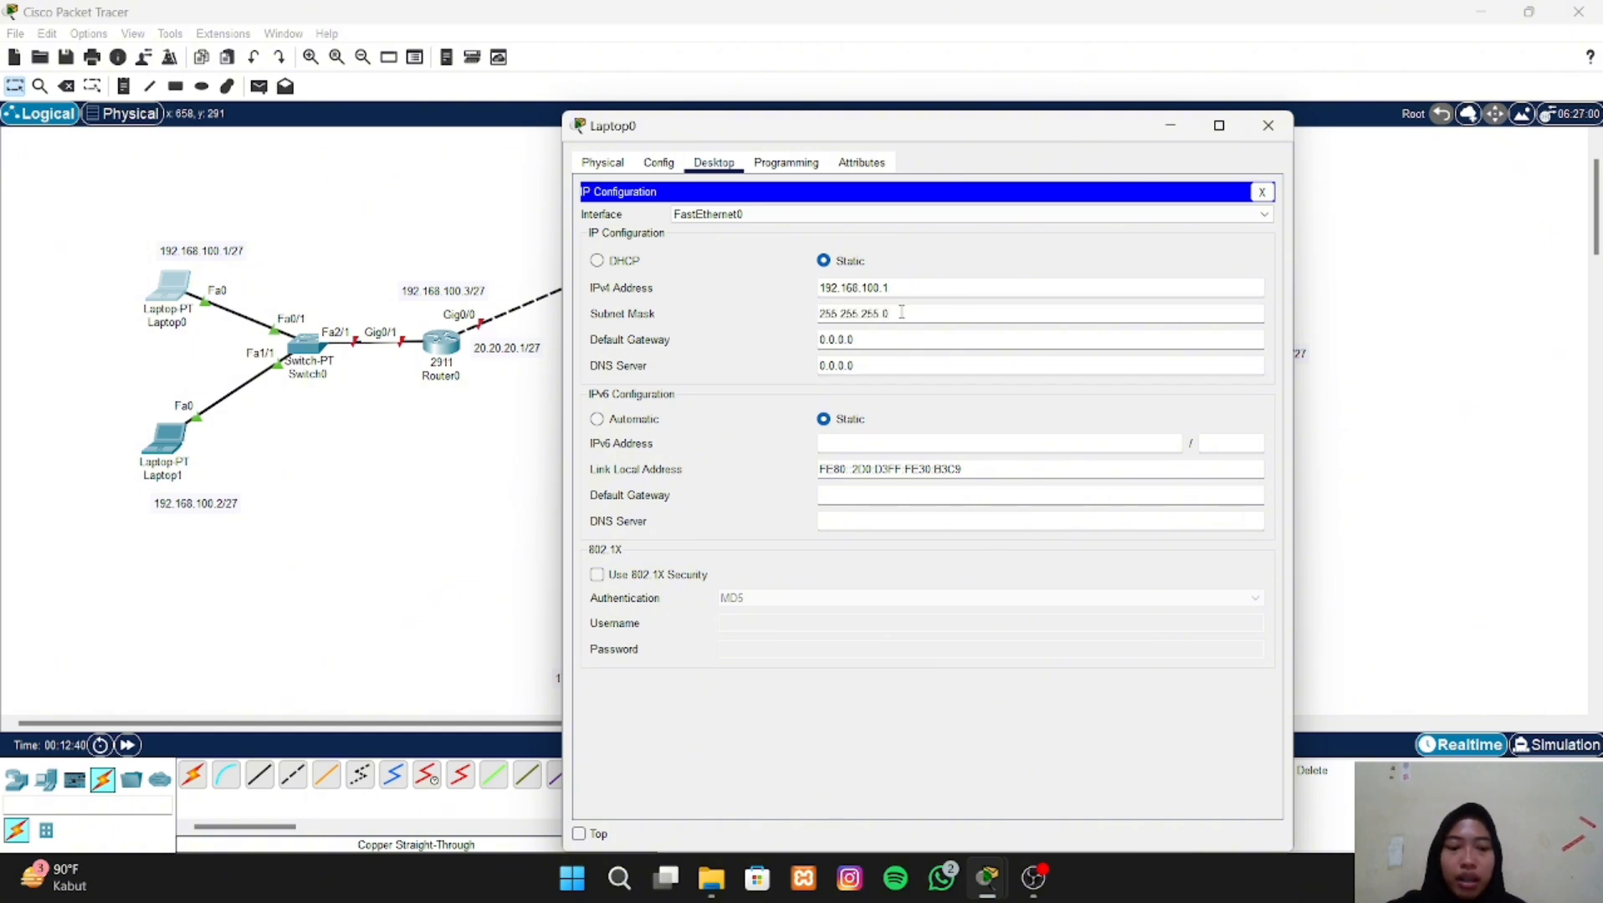
pyautogui.write('224')
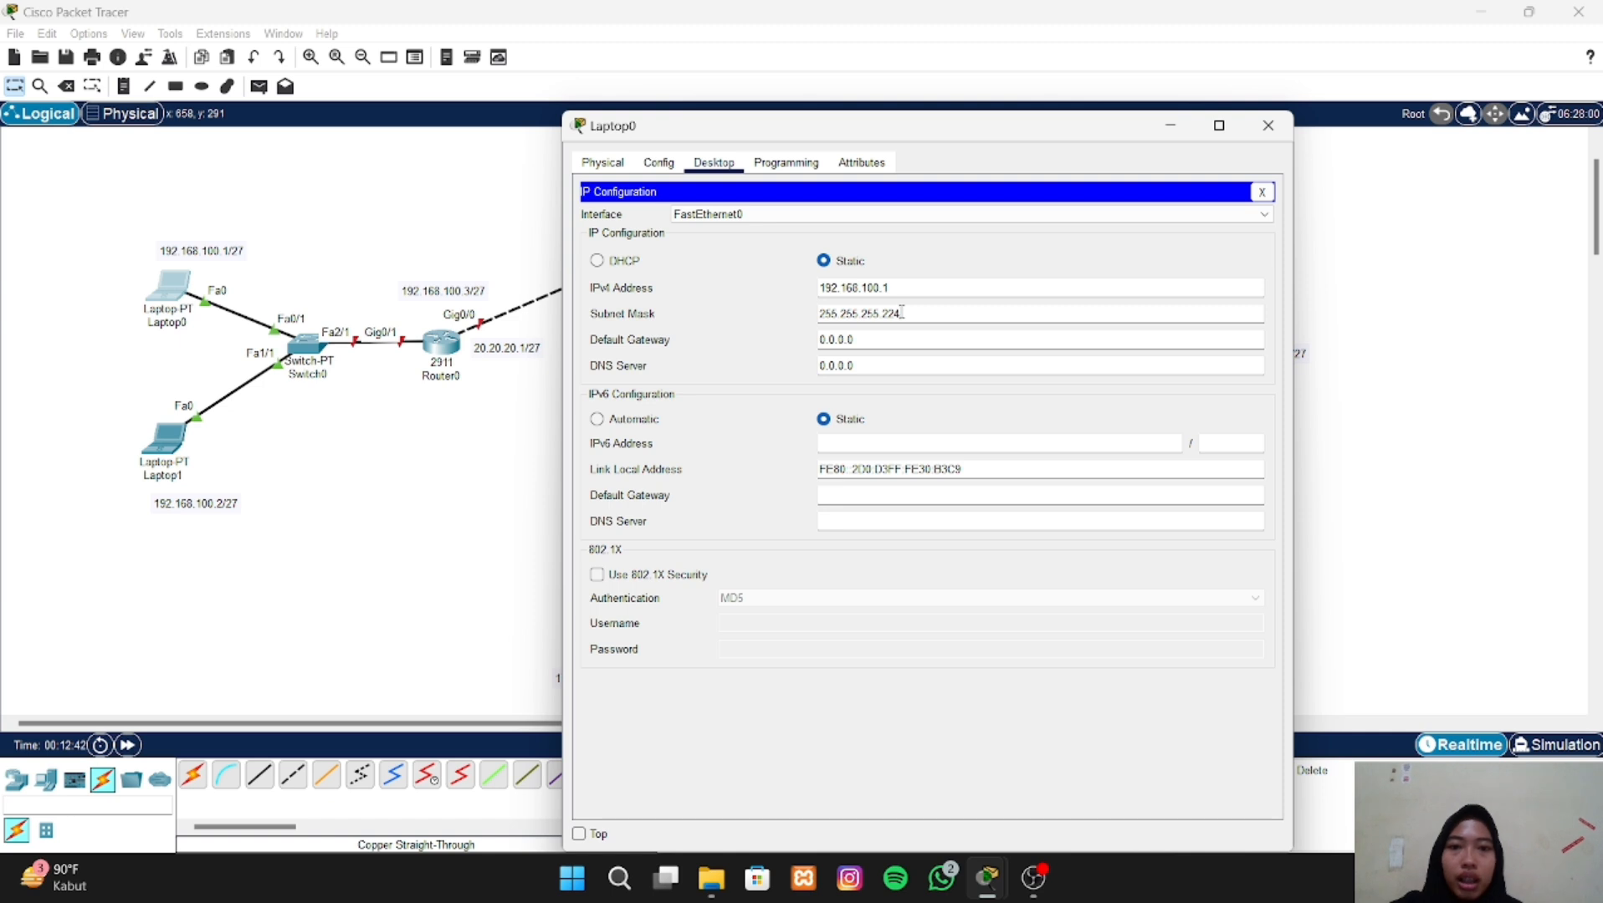
pyautogui.click(858, 341)
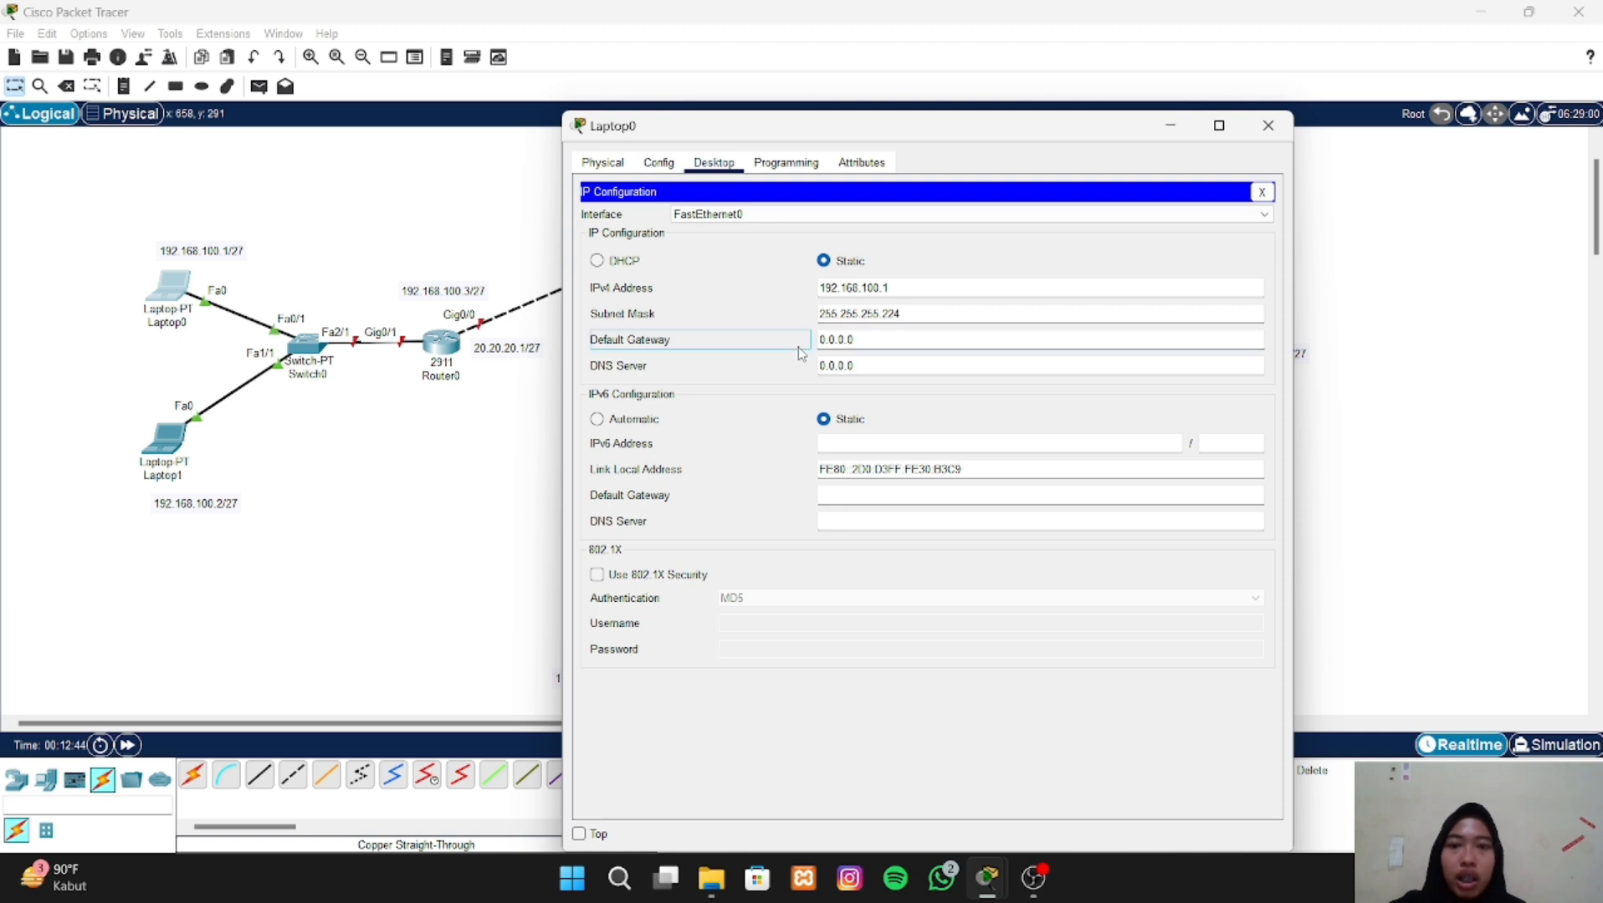
pyautogui.moveTo(874, 341); pyautogui.dragTo(809, 333)
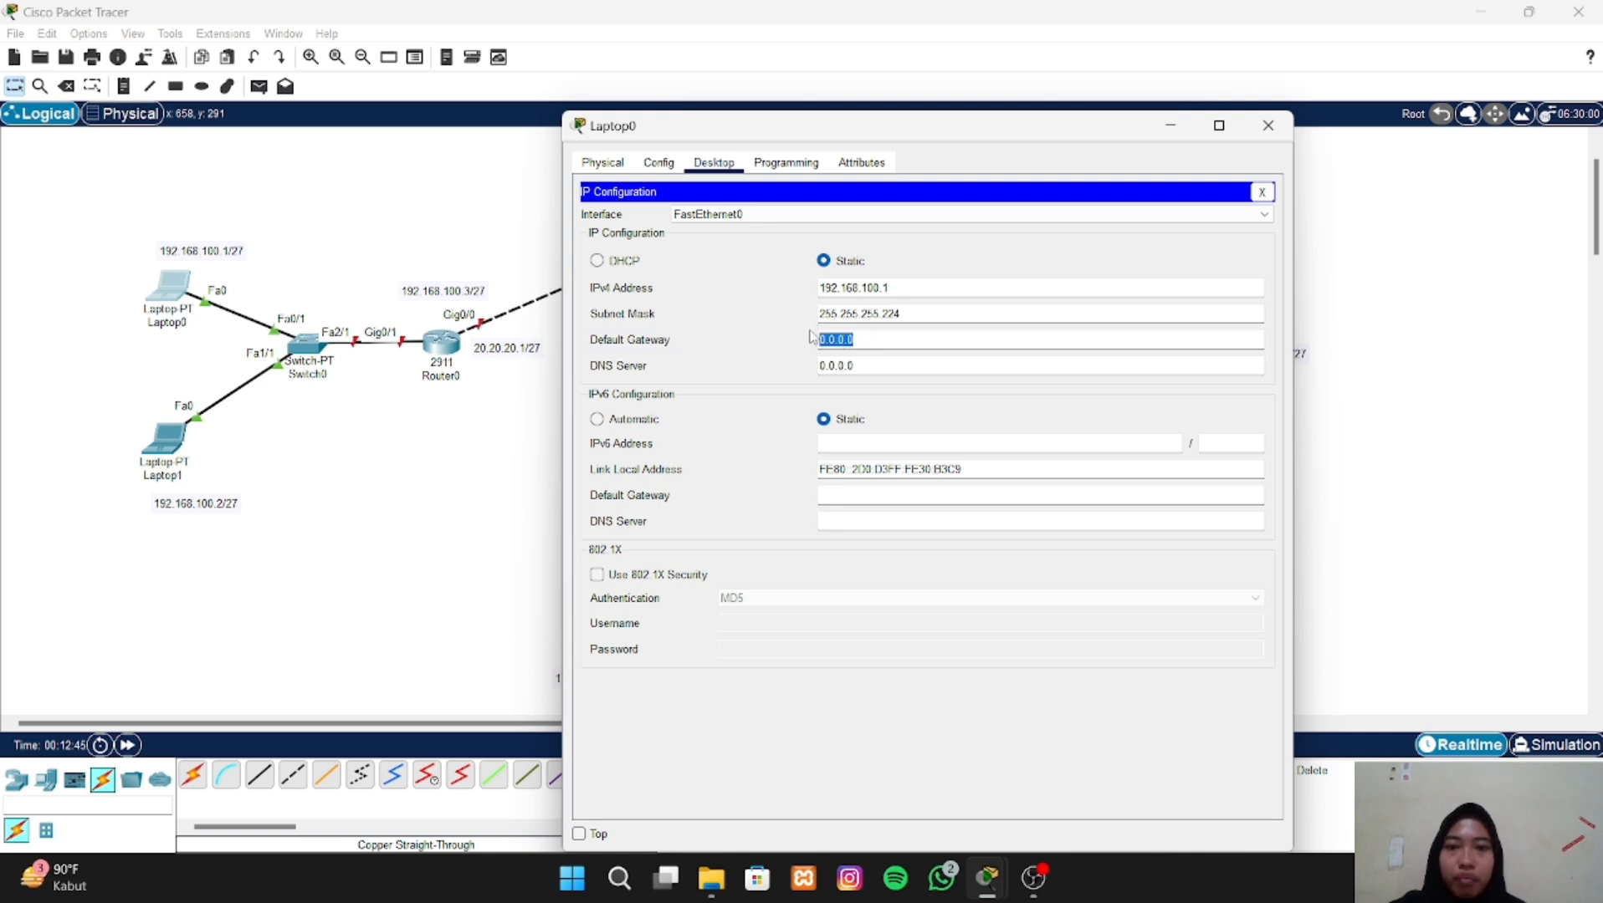
pyautogui.press('BackSpace')
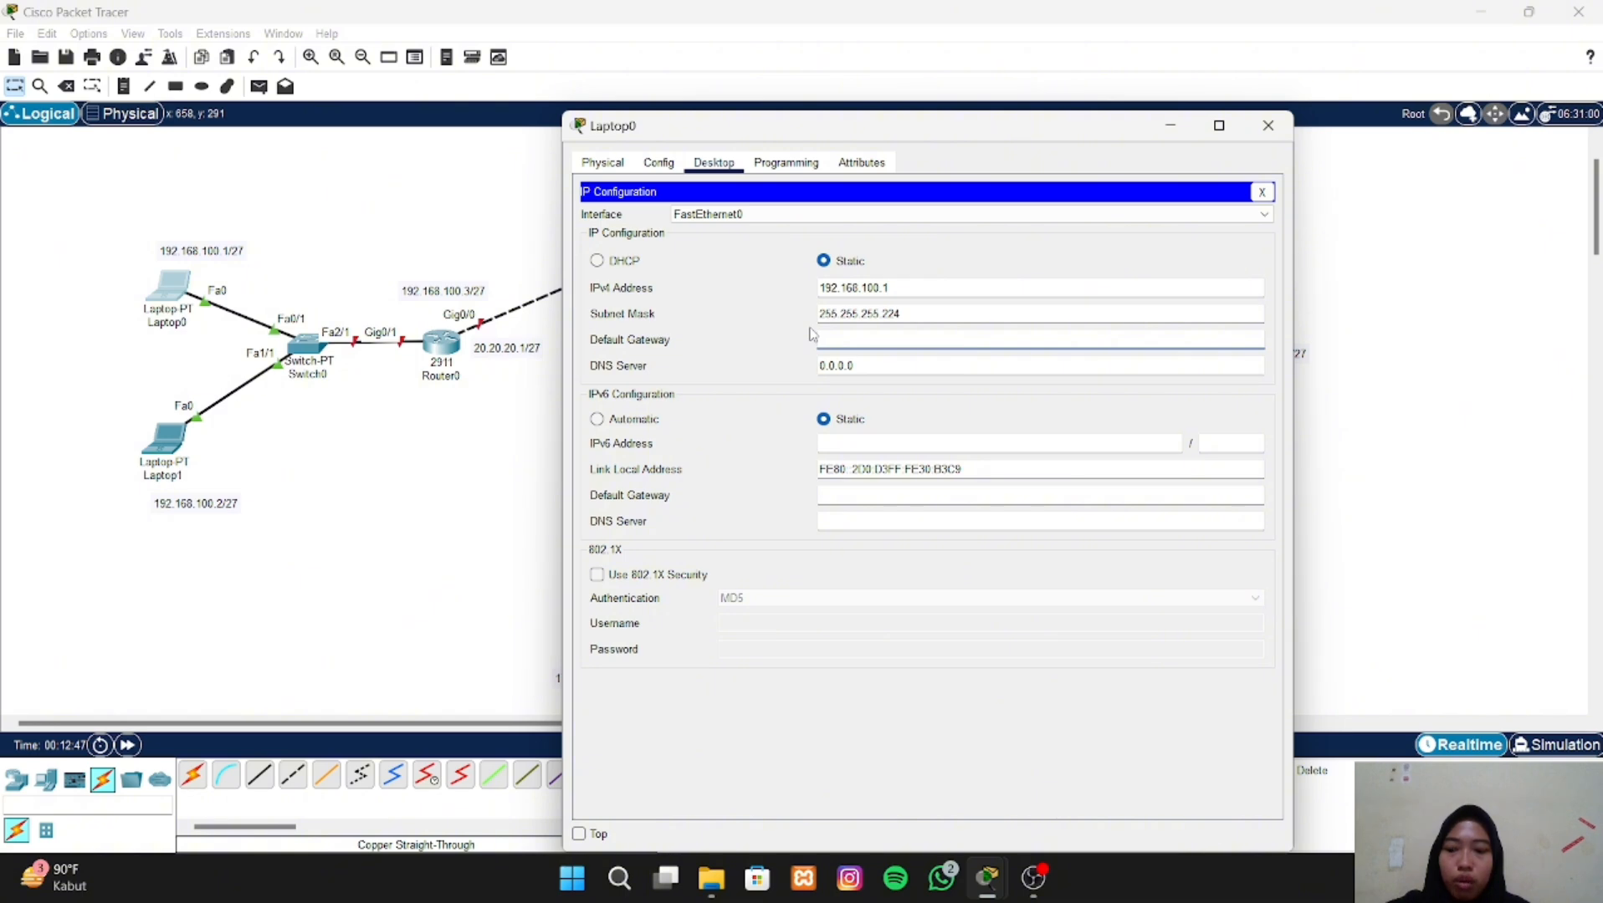
pyautogui.write('20.20.20.1')
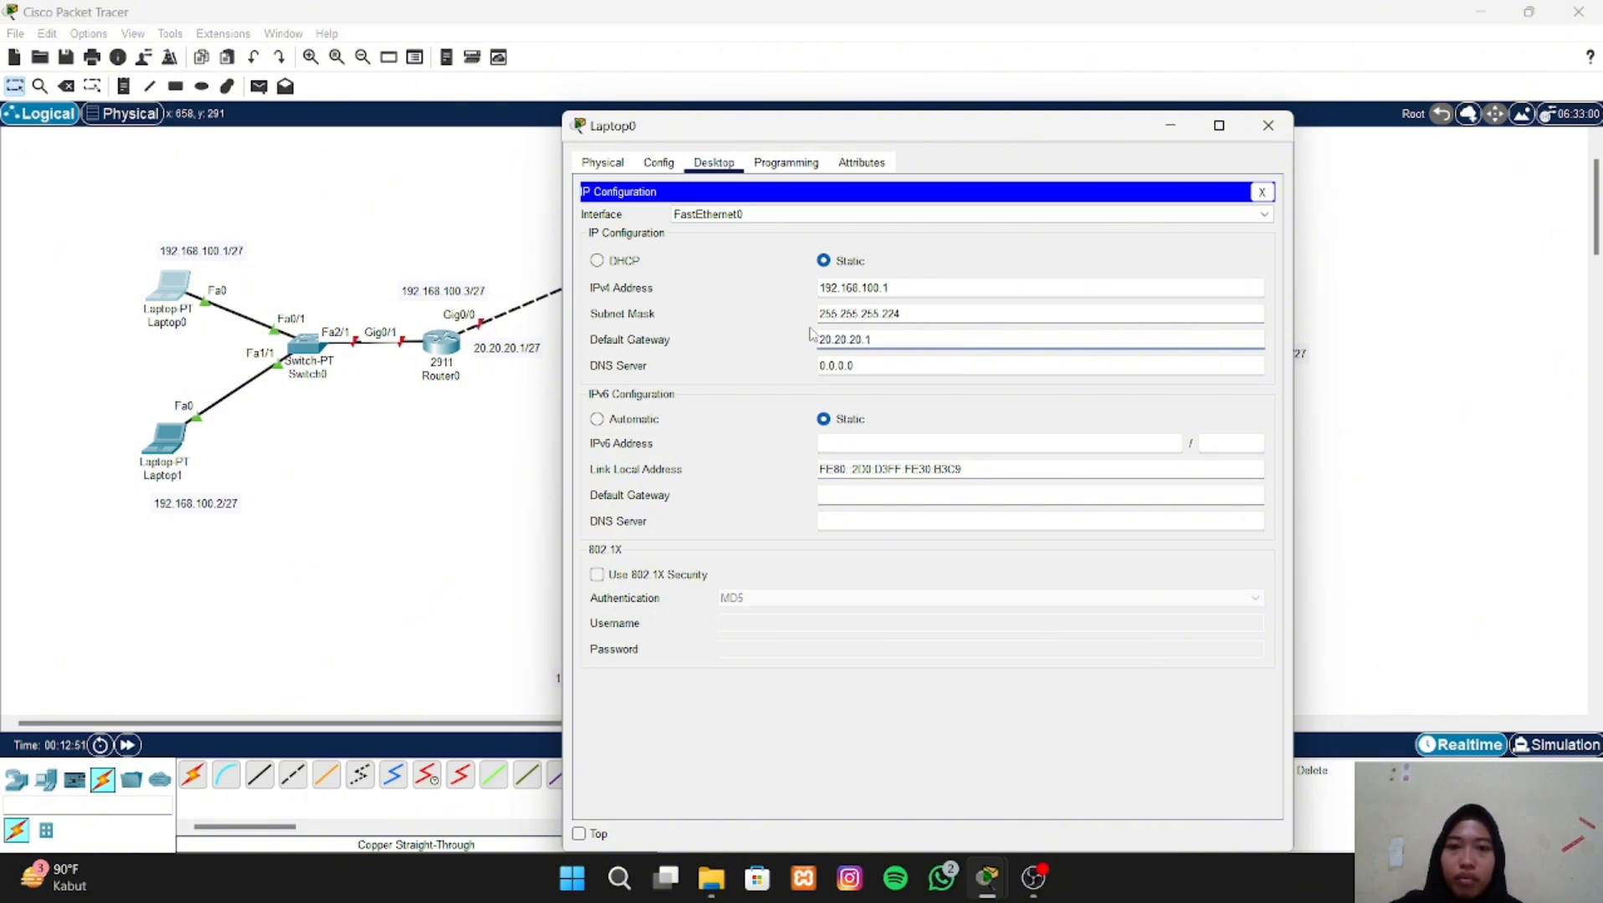
pyautogui.click(1268, 126)
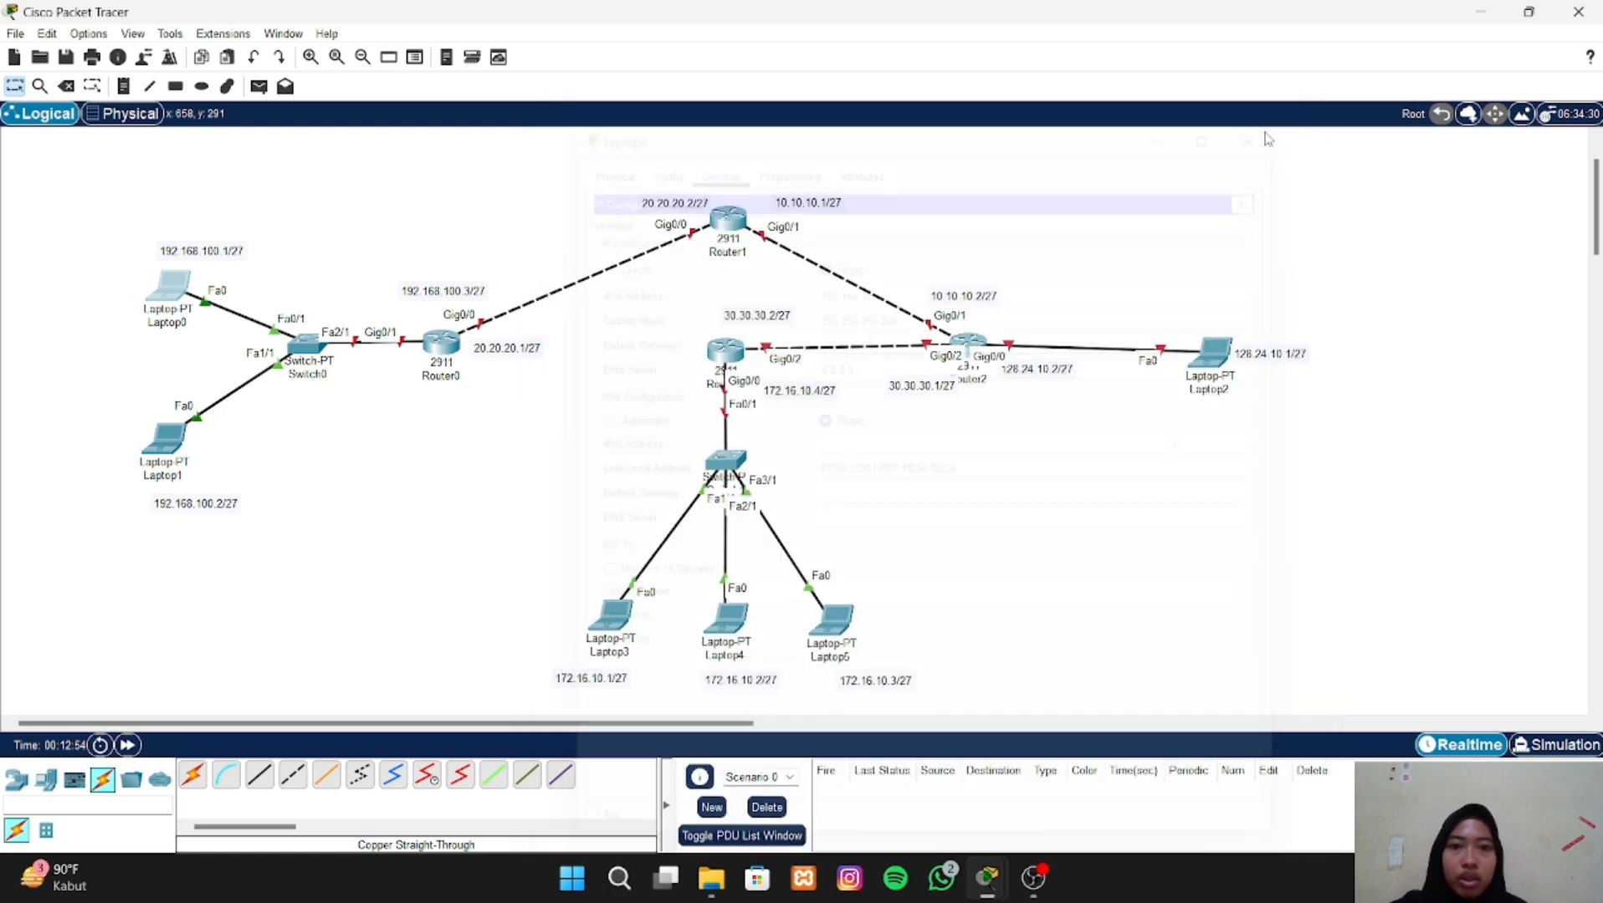
# - Open Laptop1's IP configuration and assign it the static IPv4 address 192.168.100.2
pyautogui.click(165, 436)
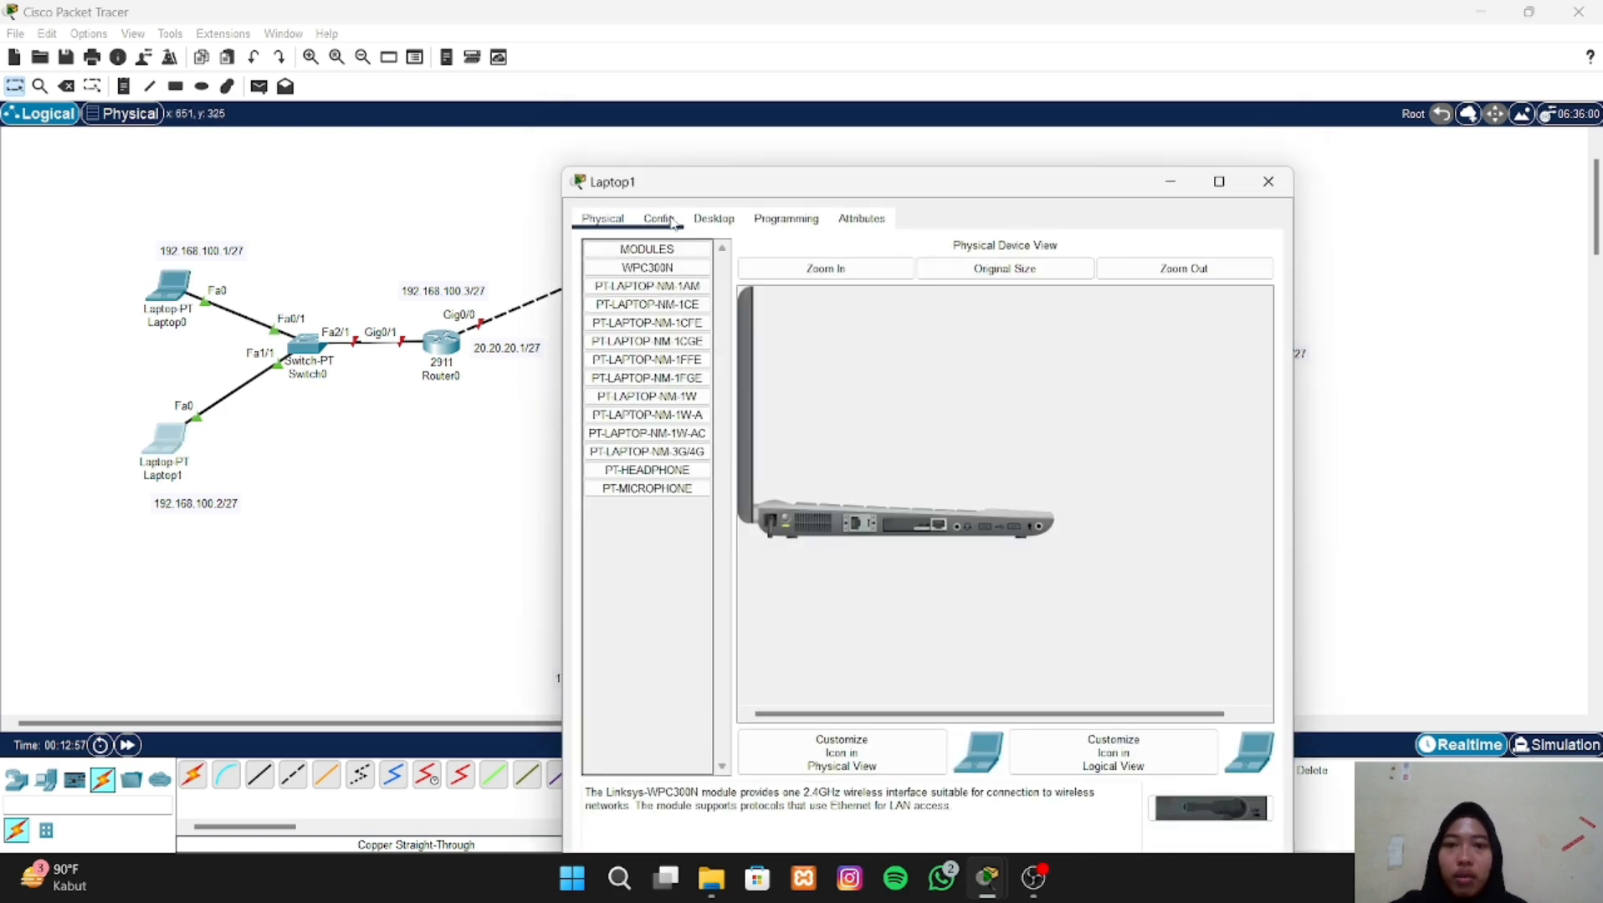
pyautogui.click(715, 219)
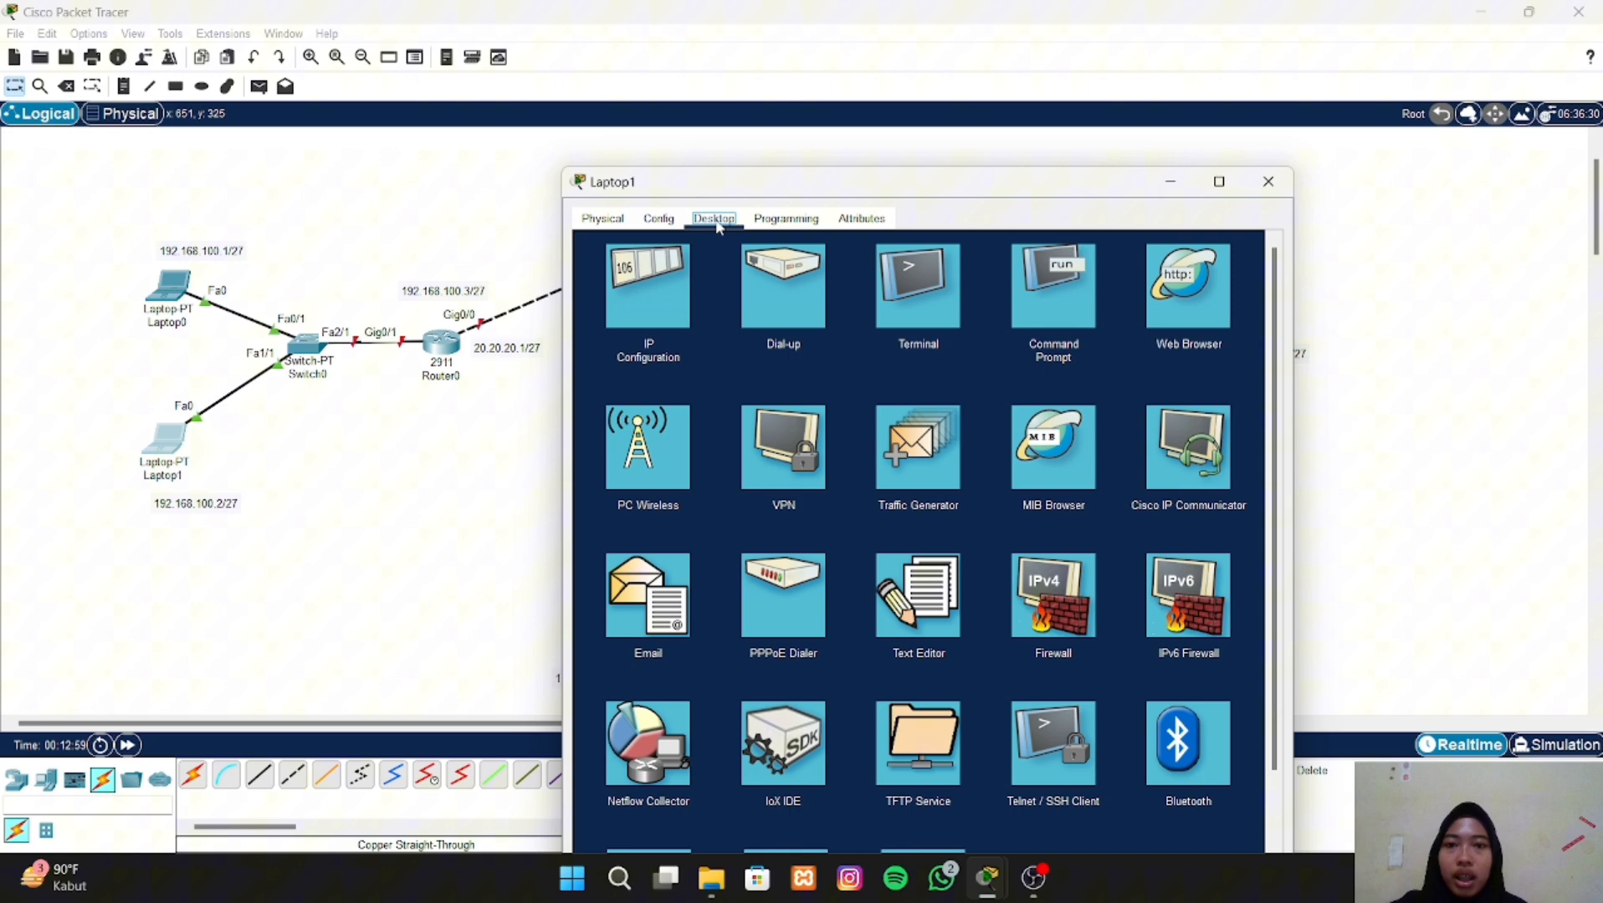
pyautogui.click(667, 316)
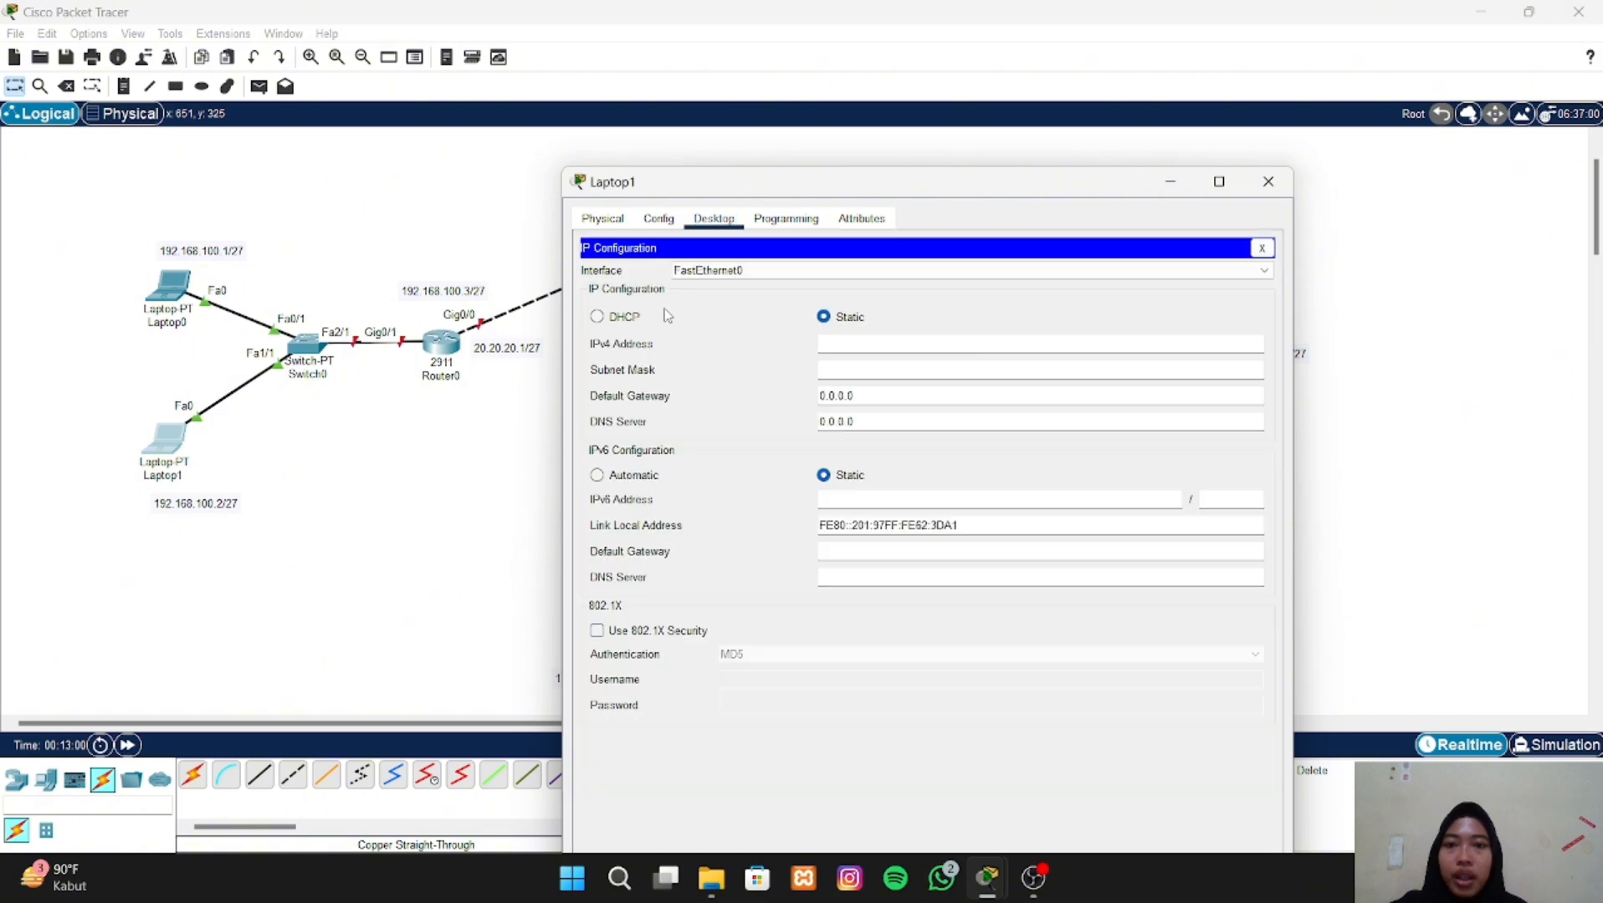
pyautogui.click(849, 342)
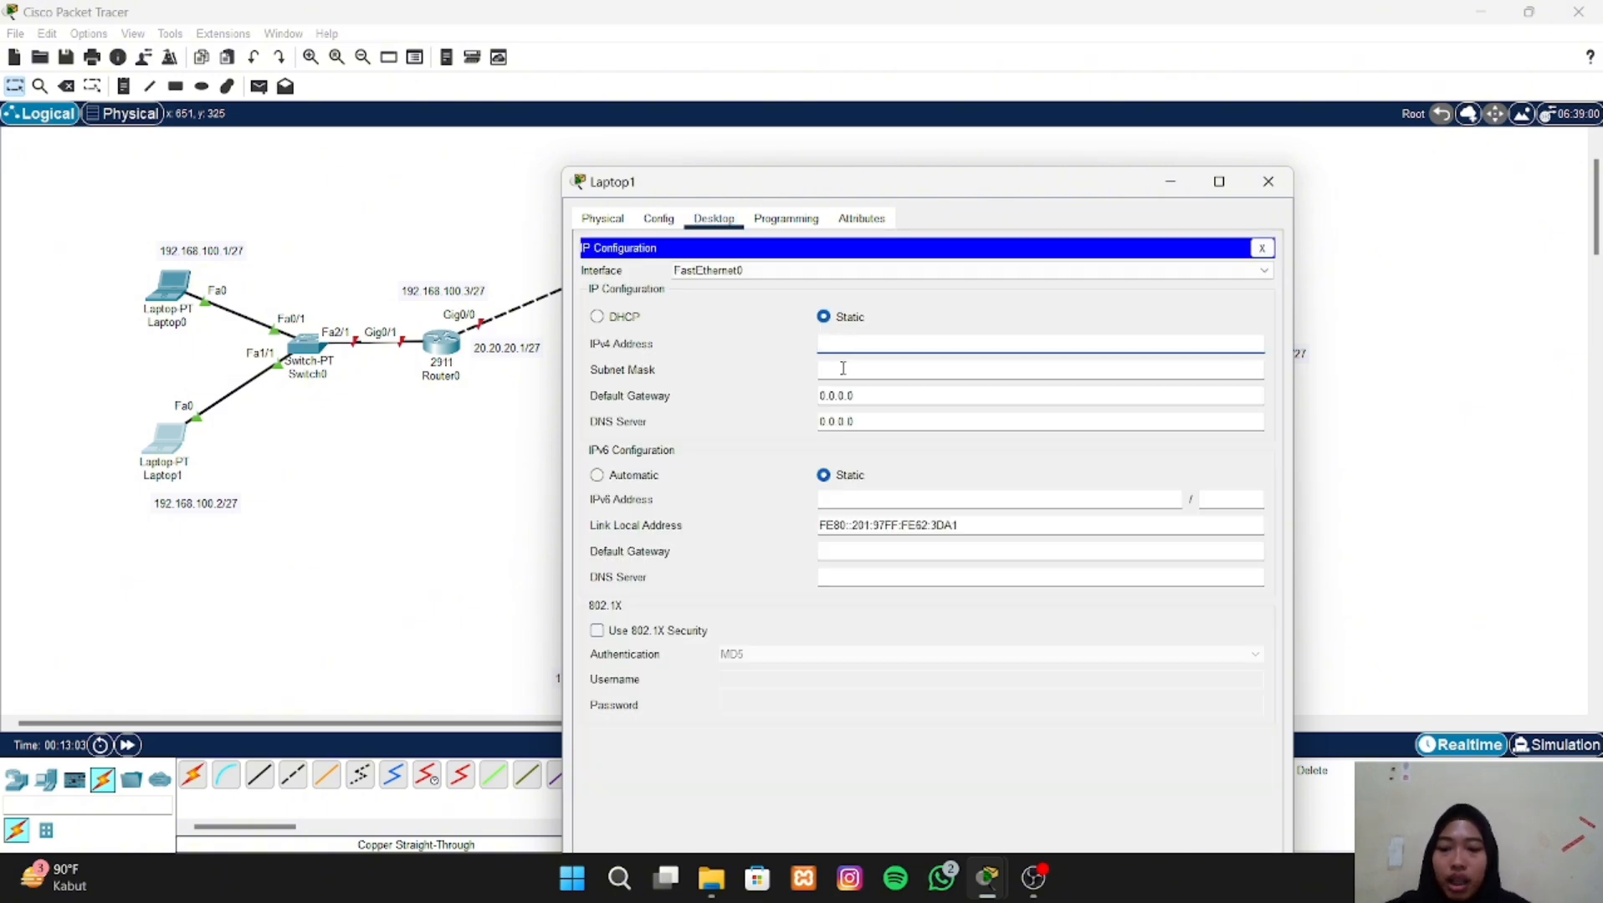
pyautogui.write('192.168.100.2')
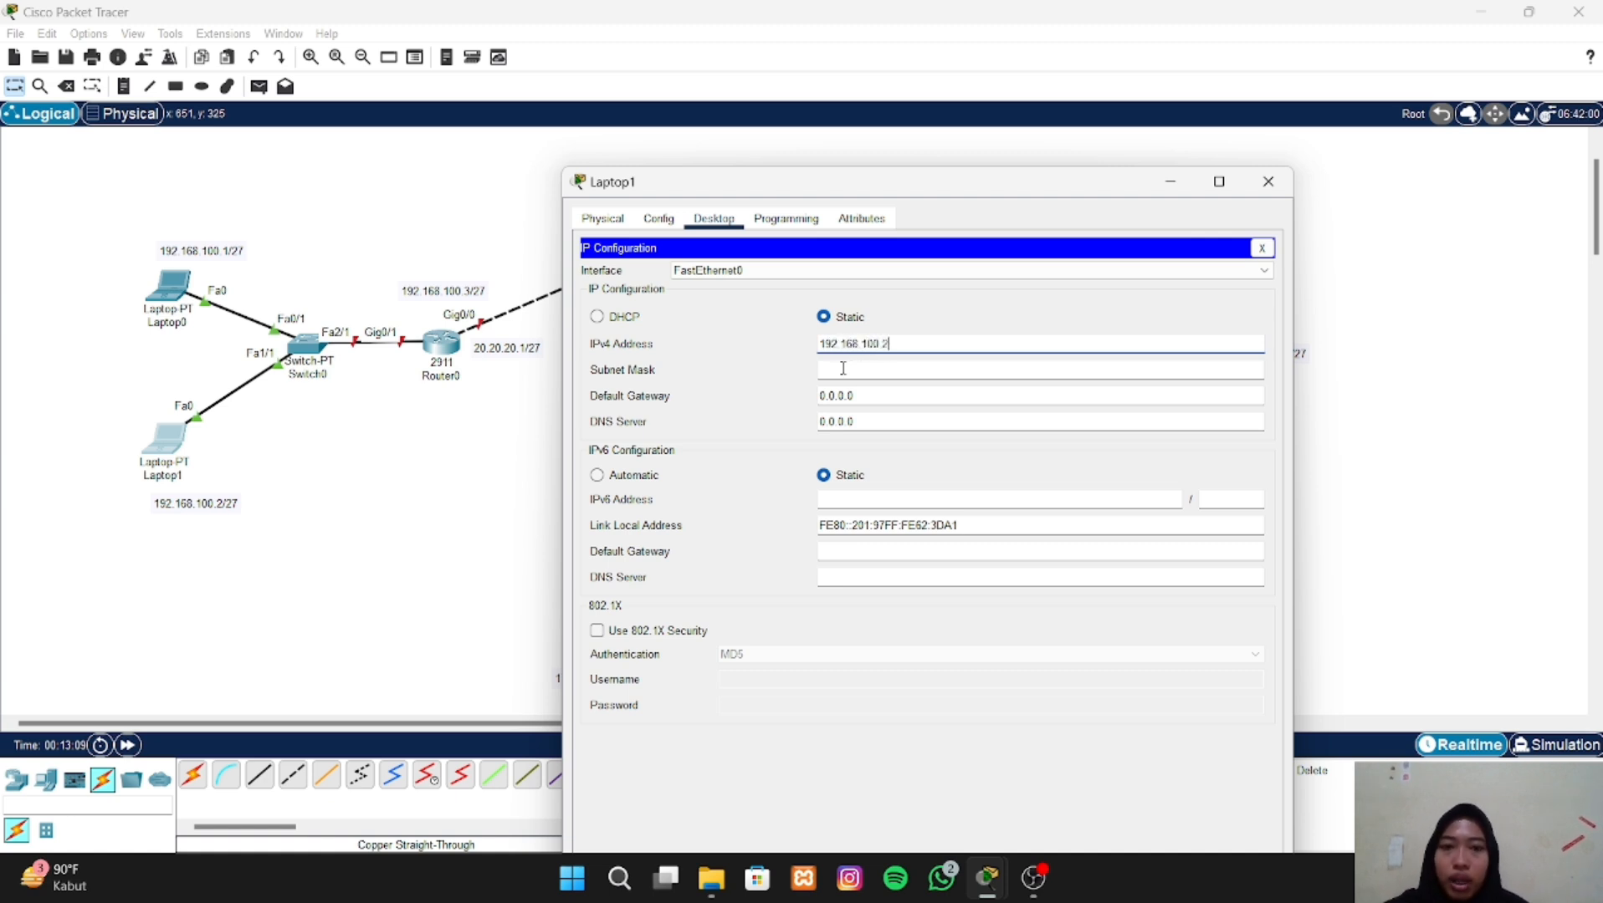
# - Set Laptop1's subnet mask to 255.255.255.224 and its default gateway to 20.20.20.1, closing its configuration window
pyautogui.click(842, 368)
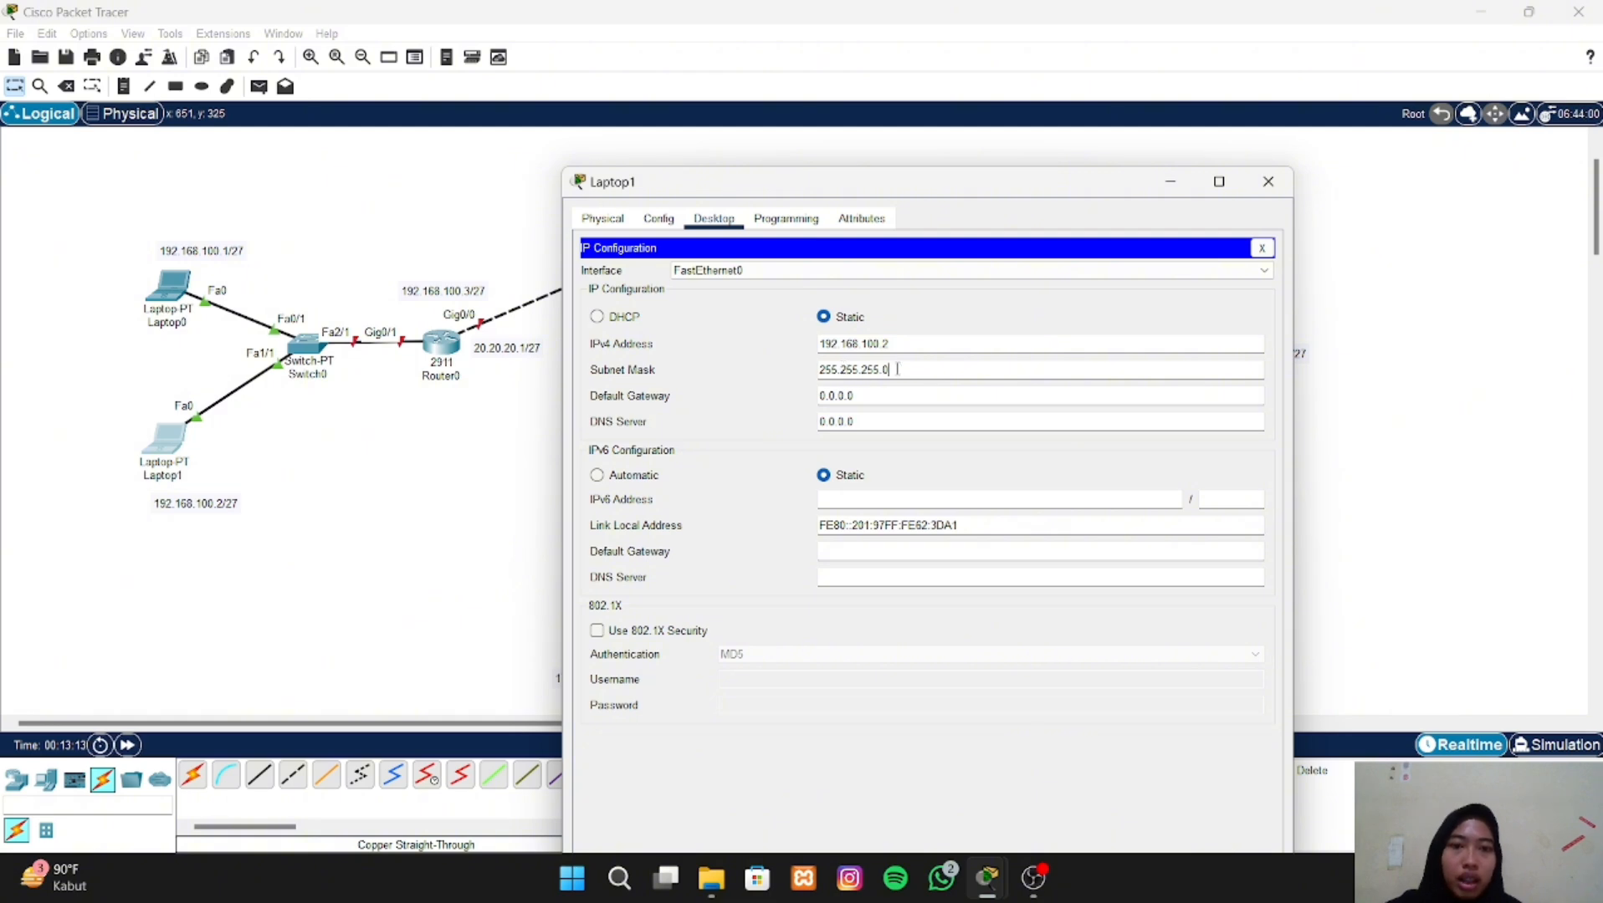
pyautogui.press('BackSpace')
pyautogui.write('22')
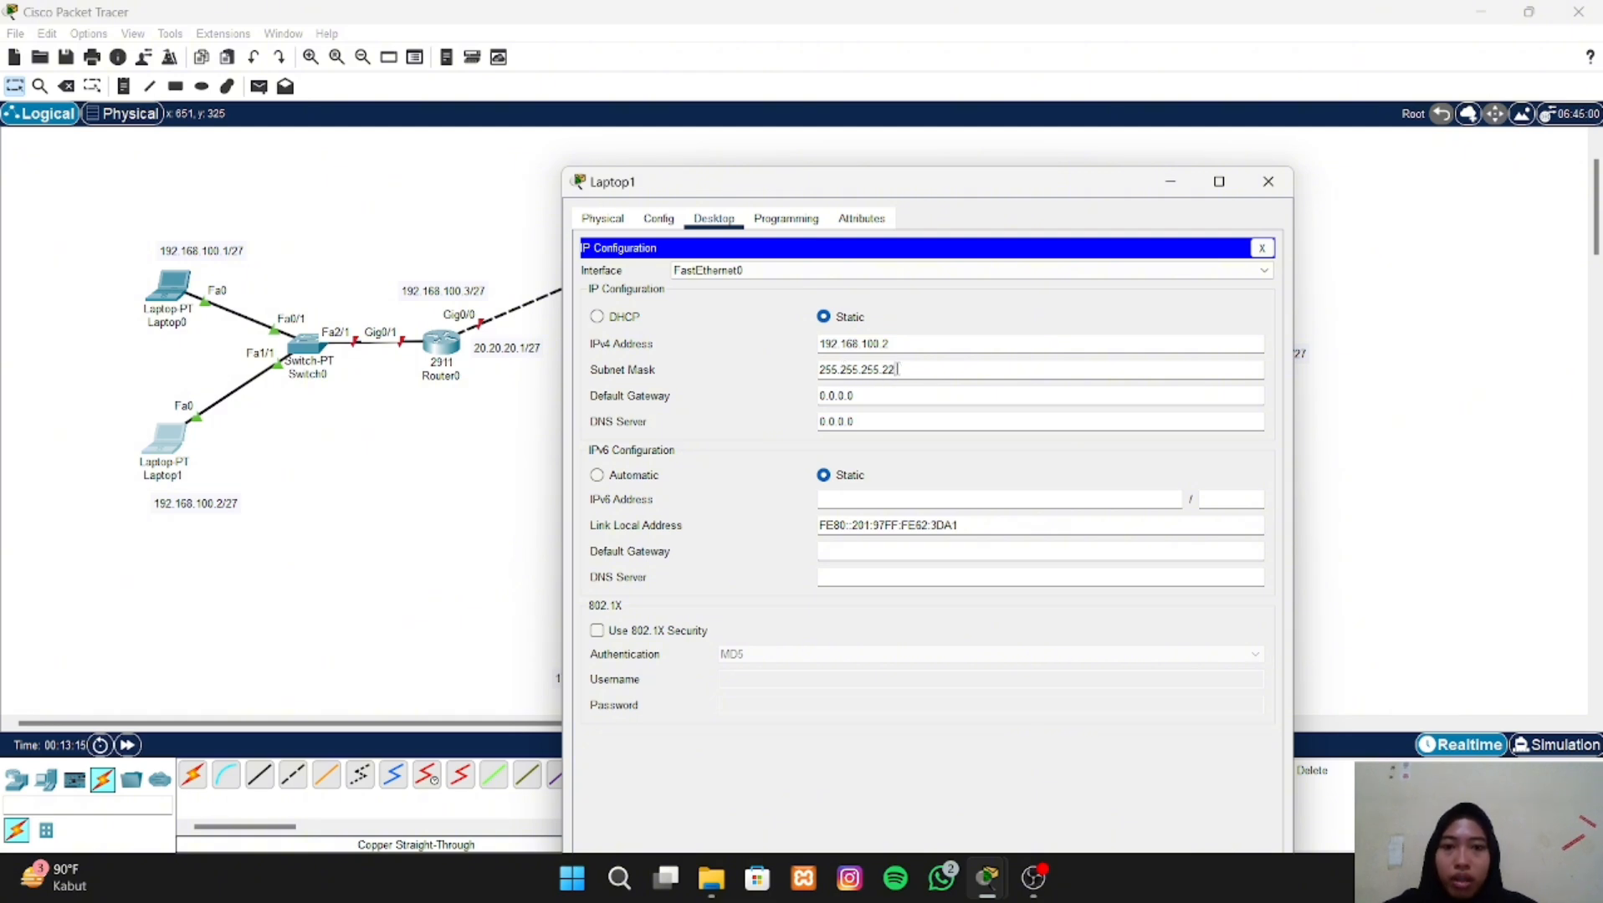
pyautogui.write('4')
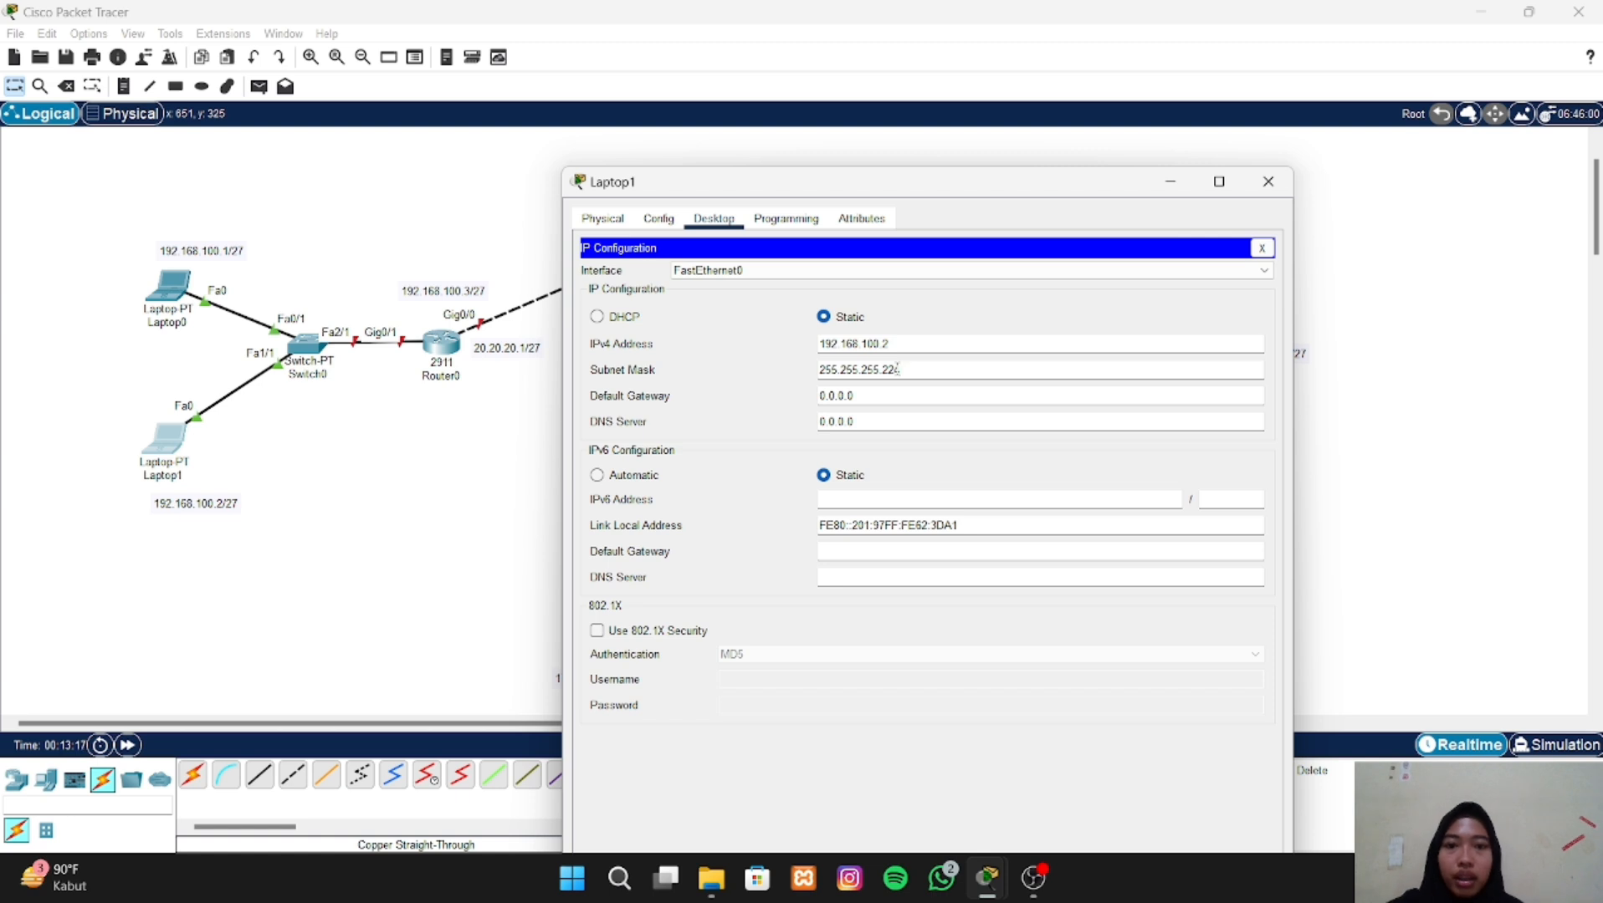
pyautogui.moveTo(858, 394); pyautogui.dragTo(787, 388)
pyautogui.write('2')
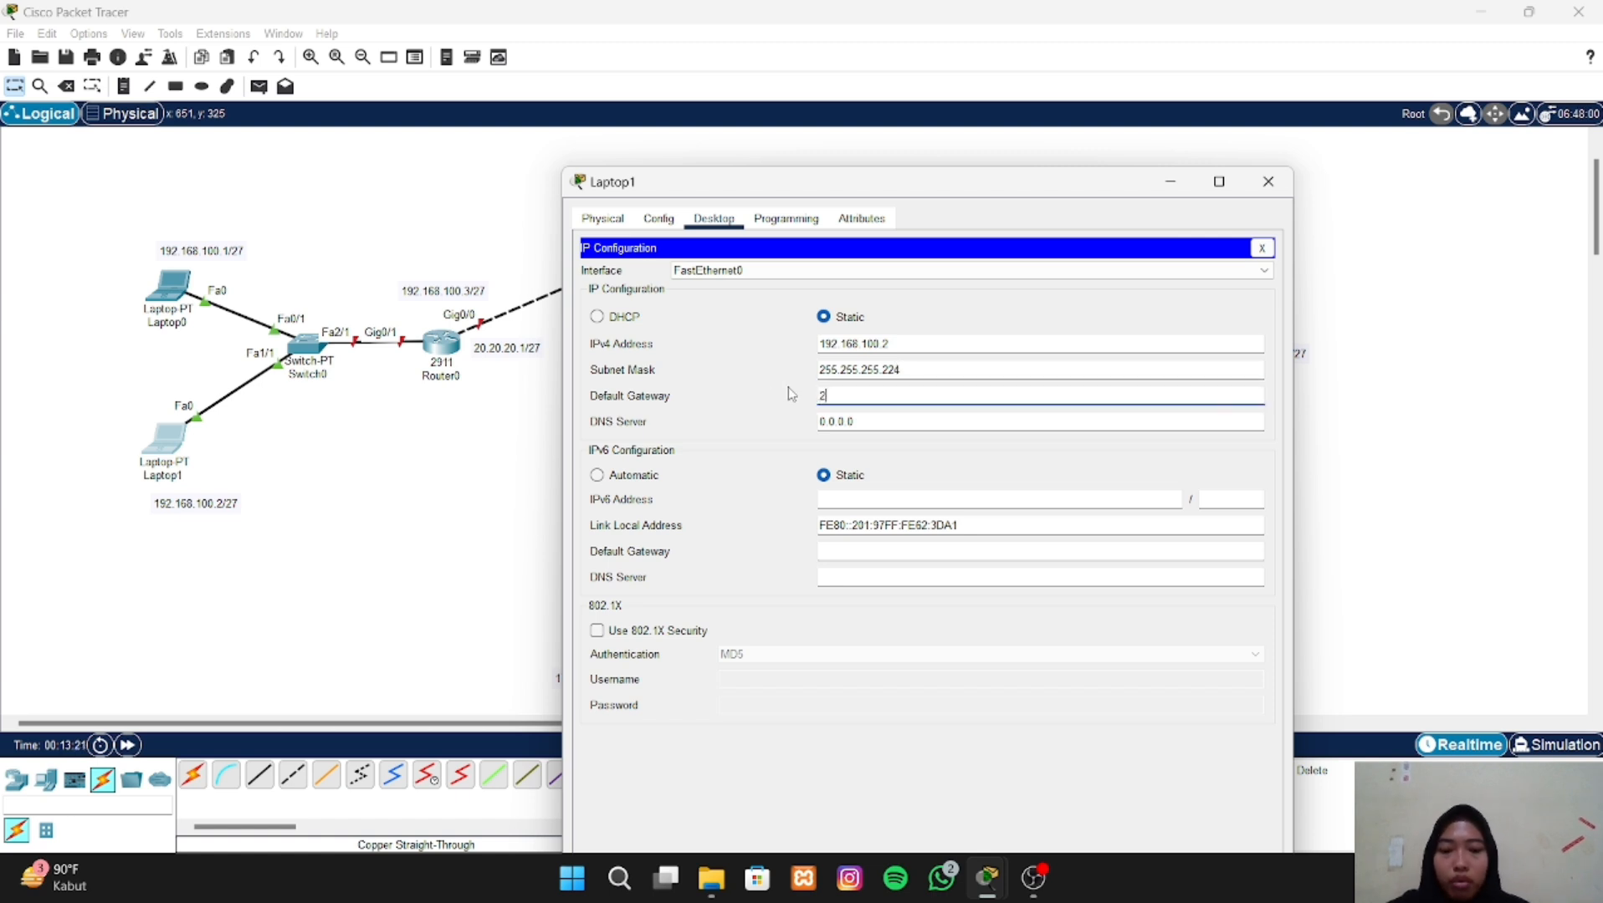
pyautogui.write('0.20.20.2')
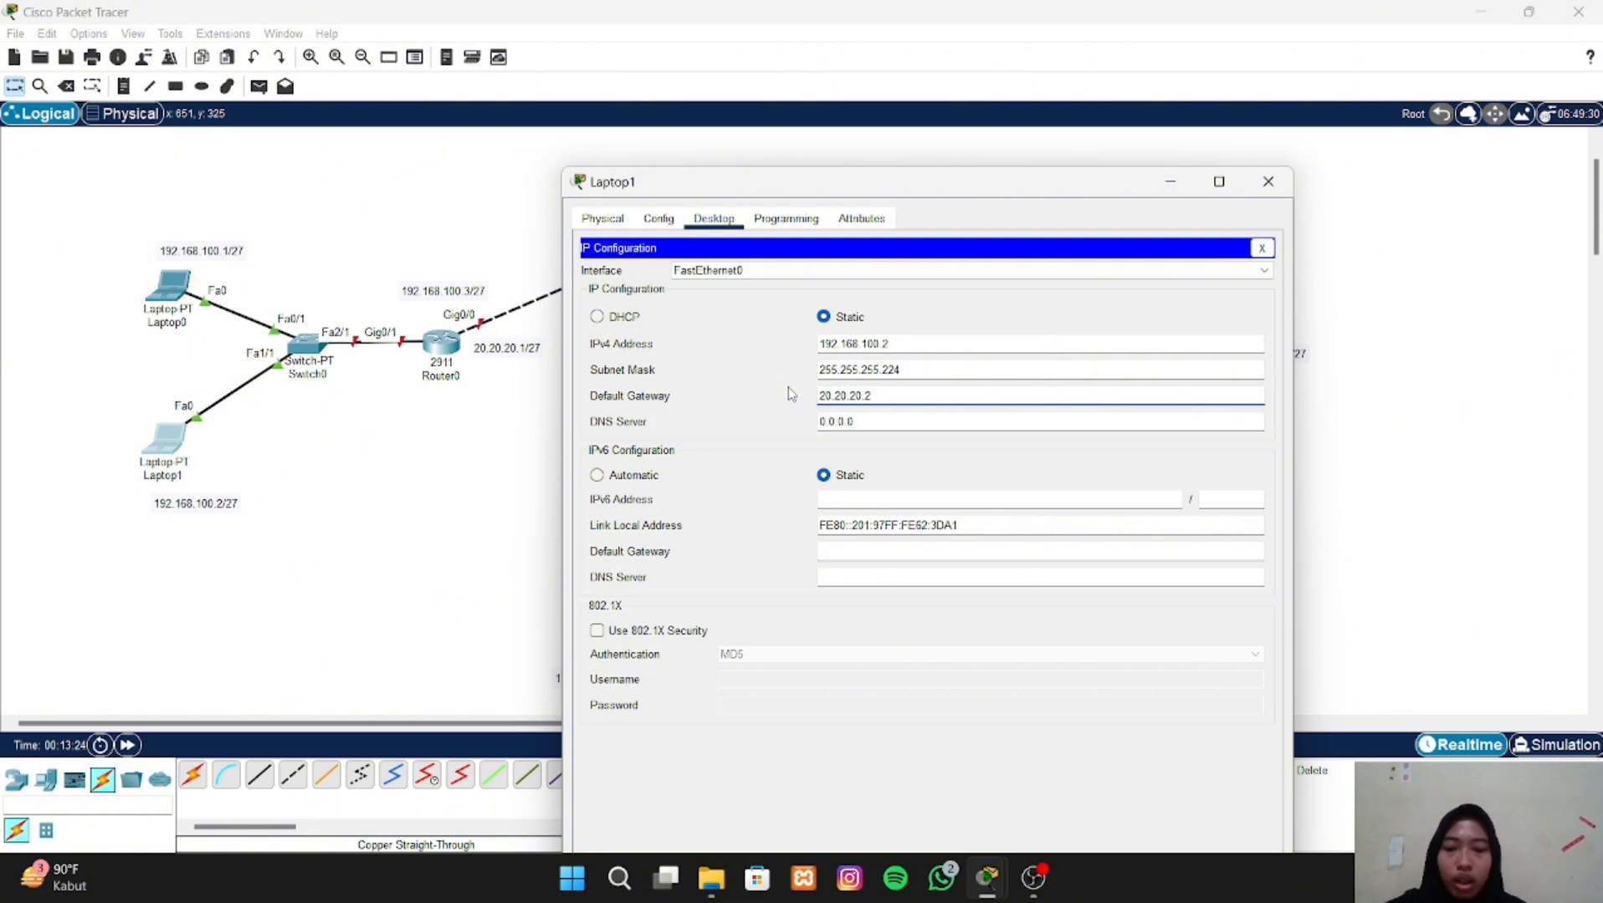
pyautogui.press('BackSpace')
pyautogui.write('1')
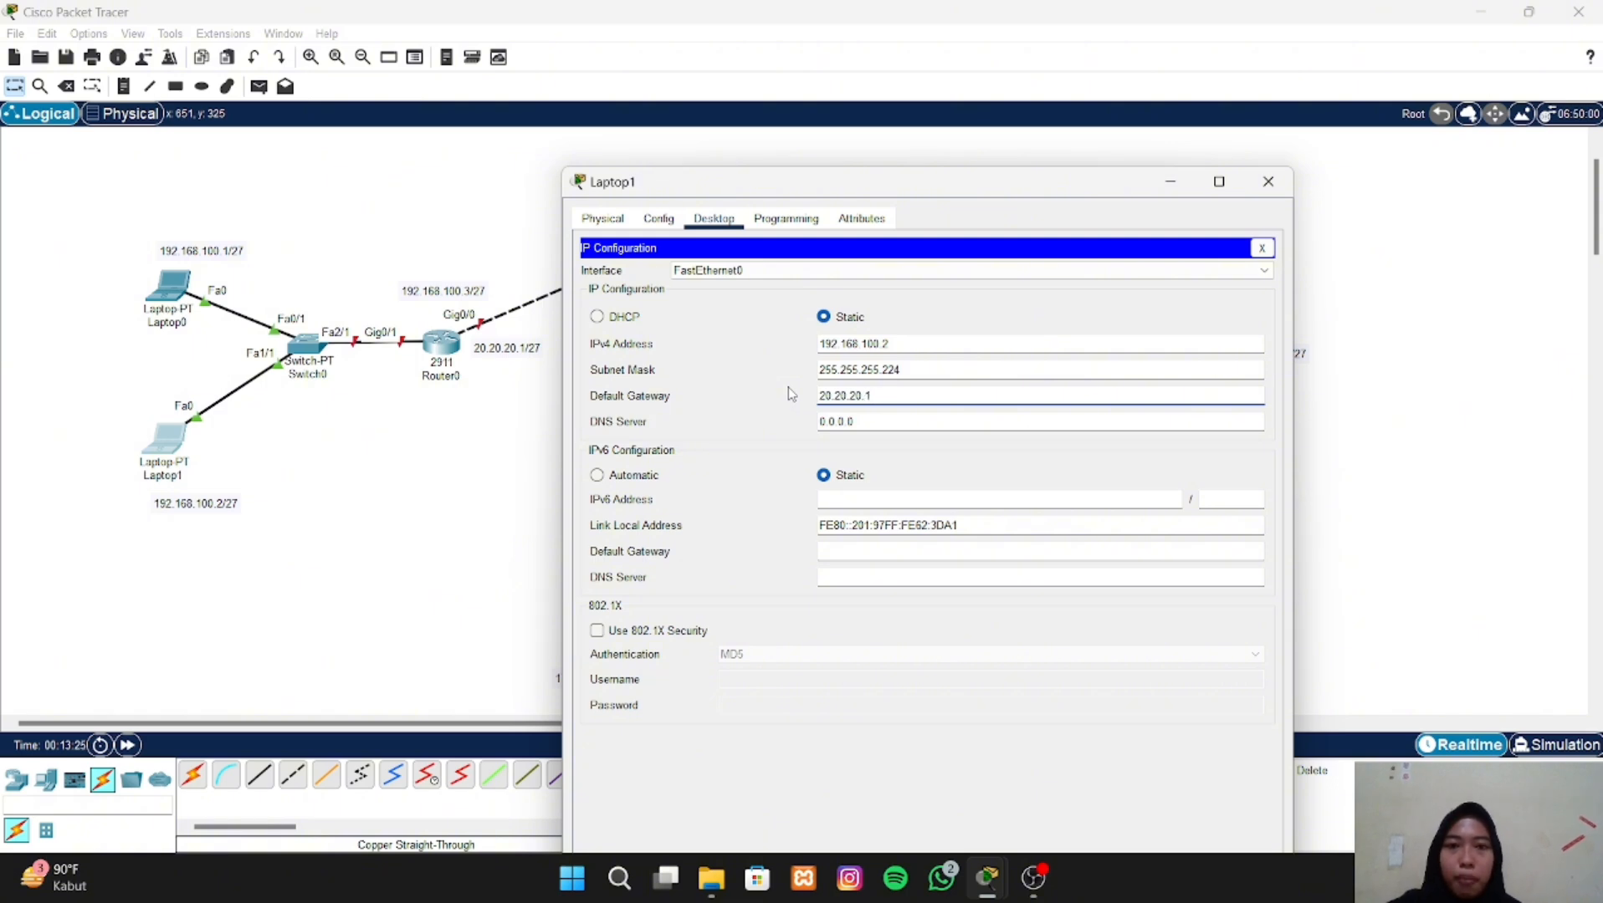
pyautogui.click(1269, 182)
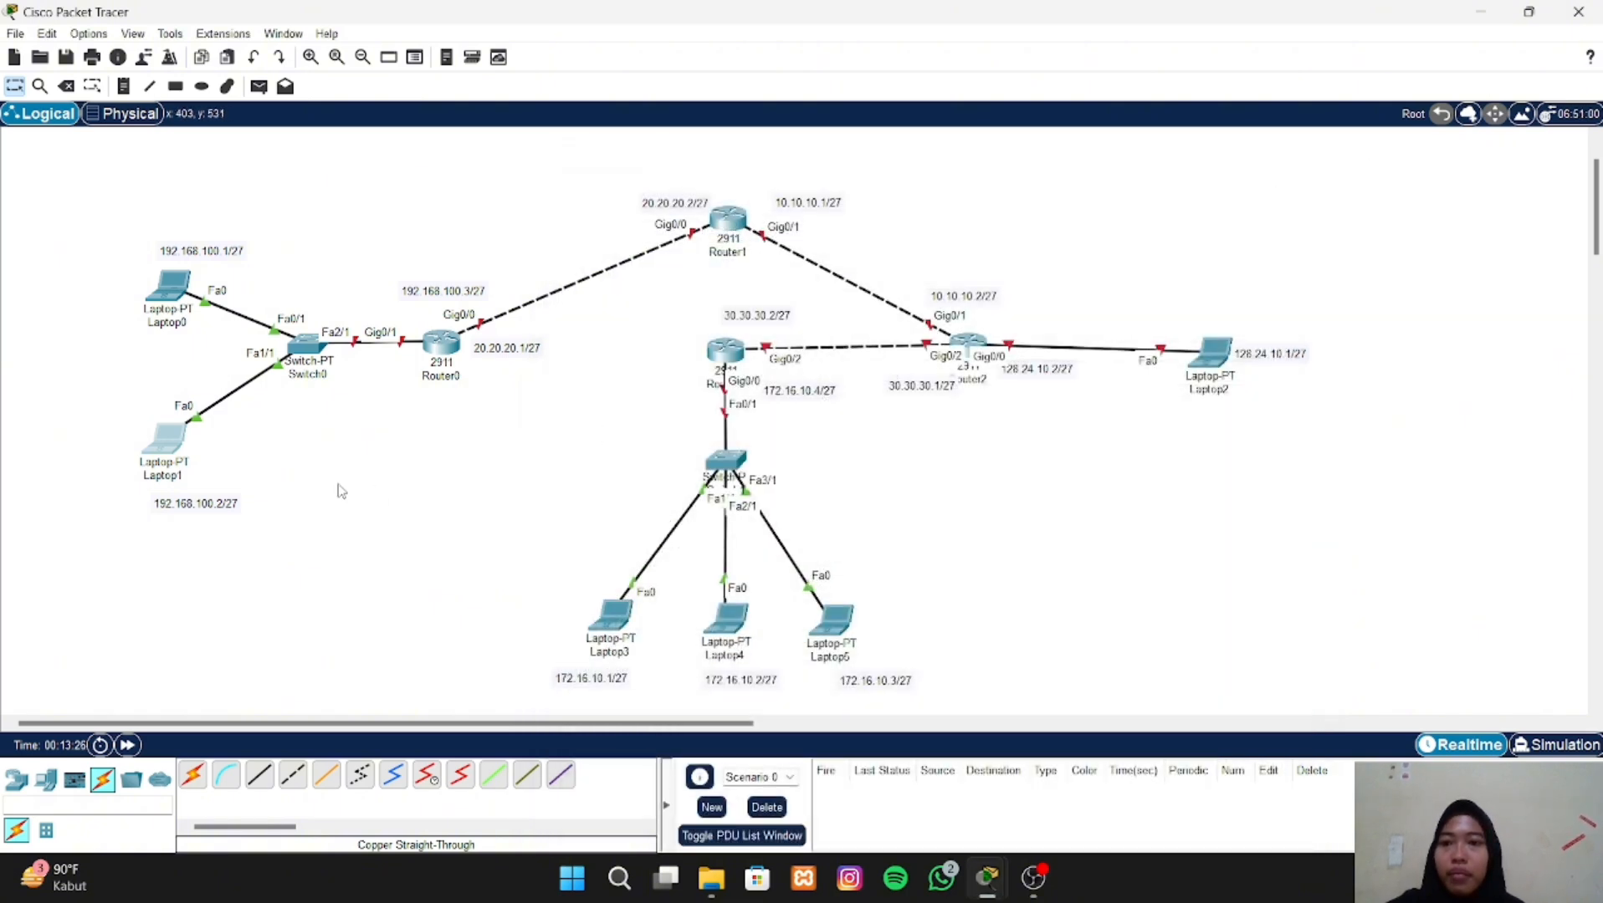
# - Open Laptop2's IP configuration and assign it the static IPv4 address 128.24.10.1
pyautogui.scroll(-2, 1206, 357)
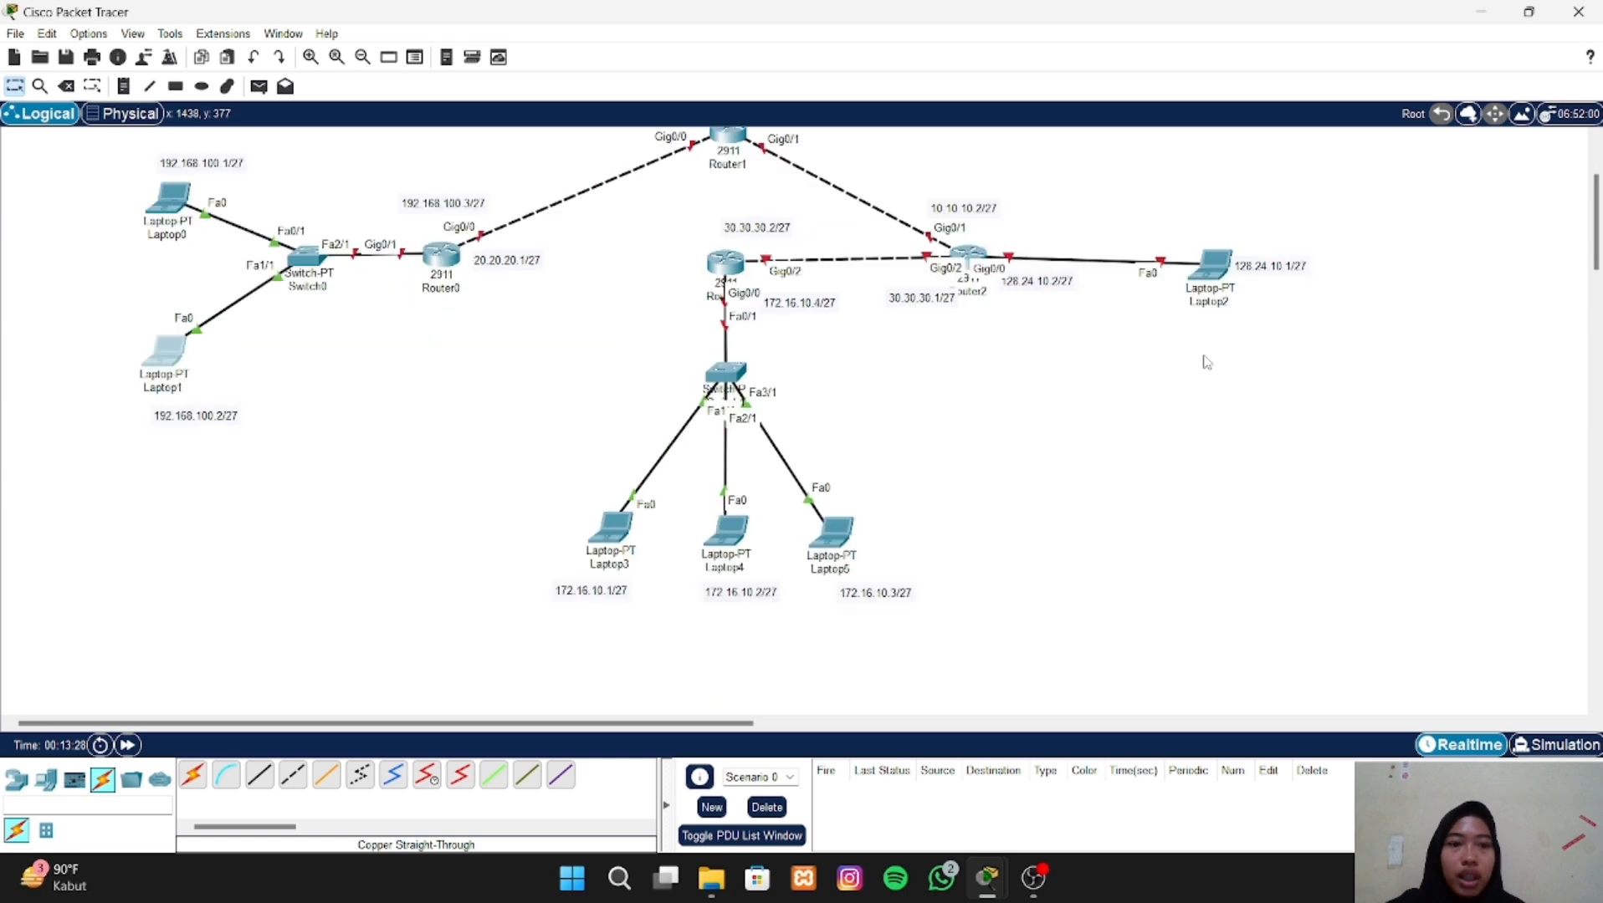
pyautogui.click(1210, 264)
pyautogui.click(713, 162)
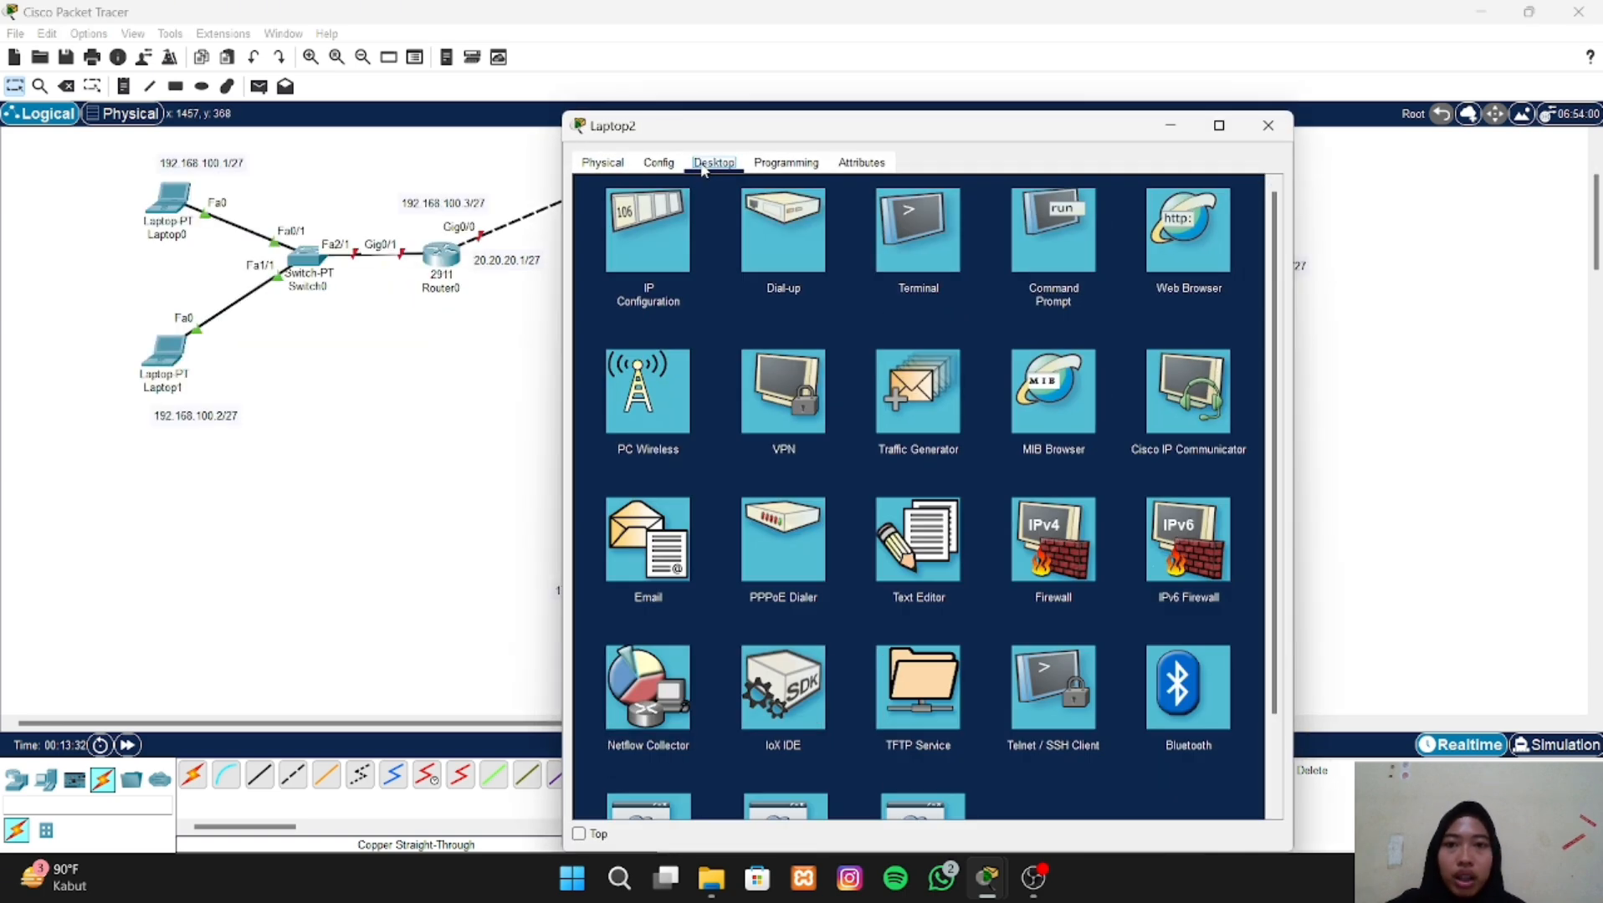
pyautogui.click(663, 245)
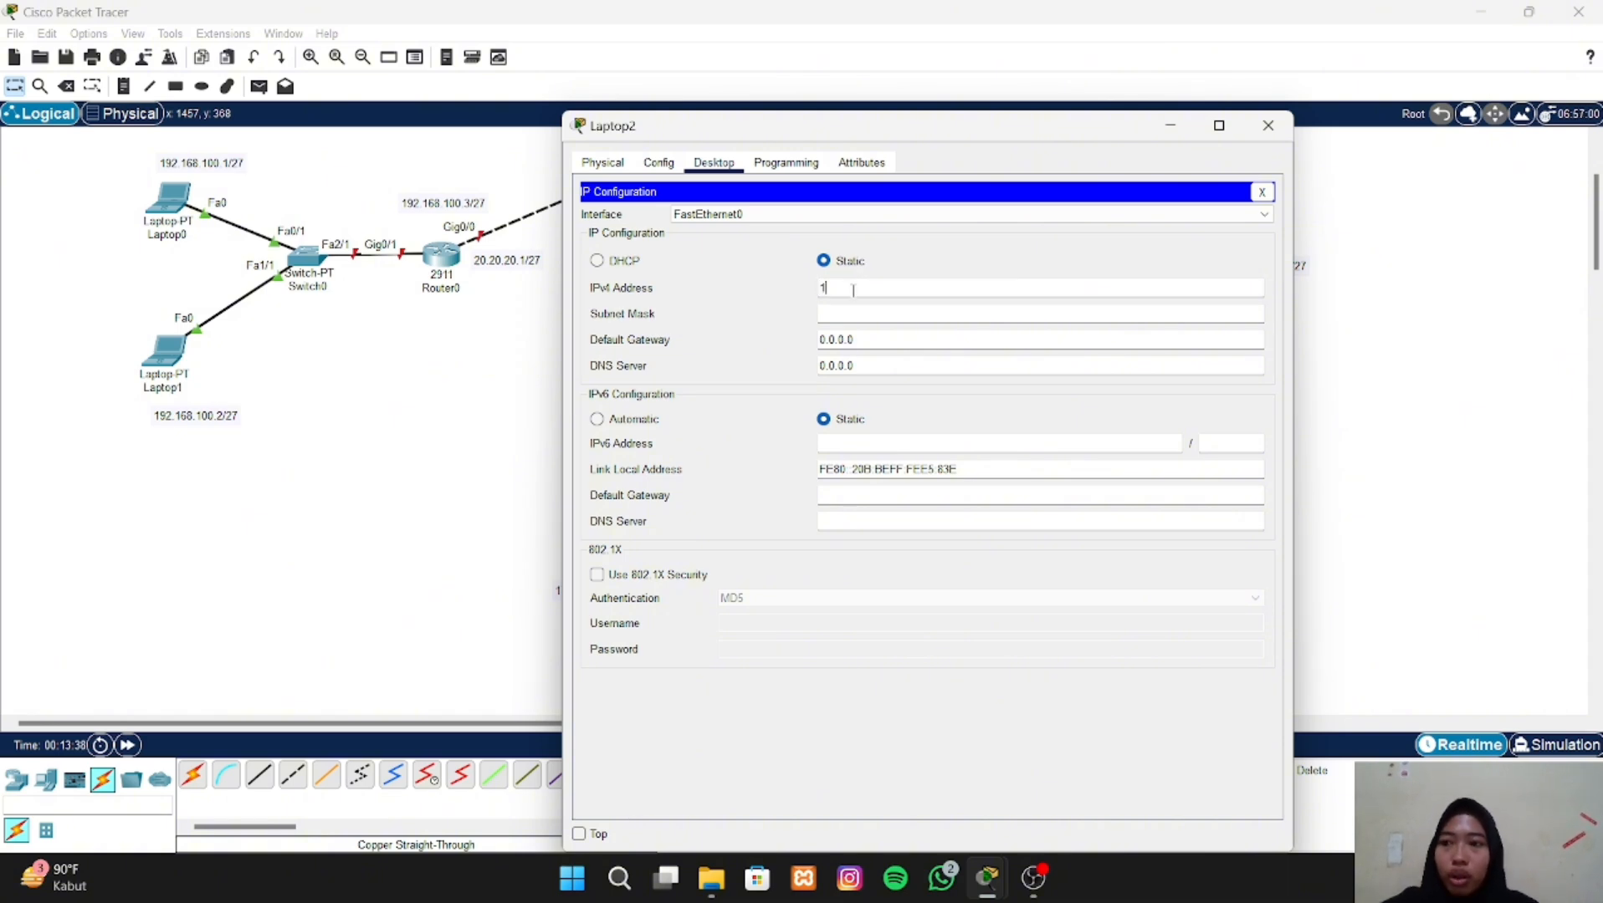
pyautogui.write('28.24')
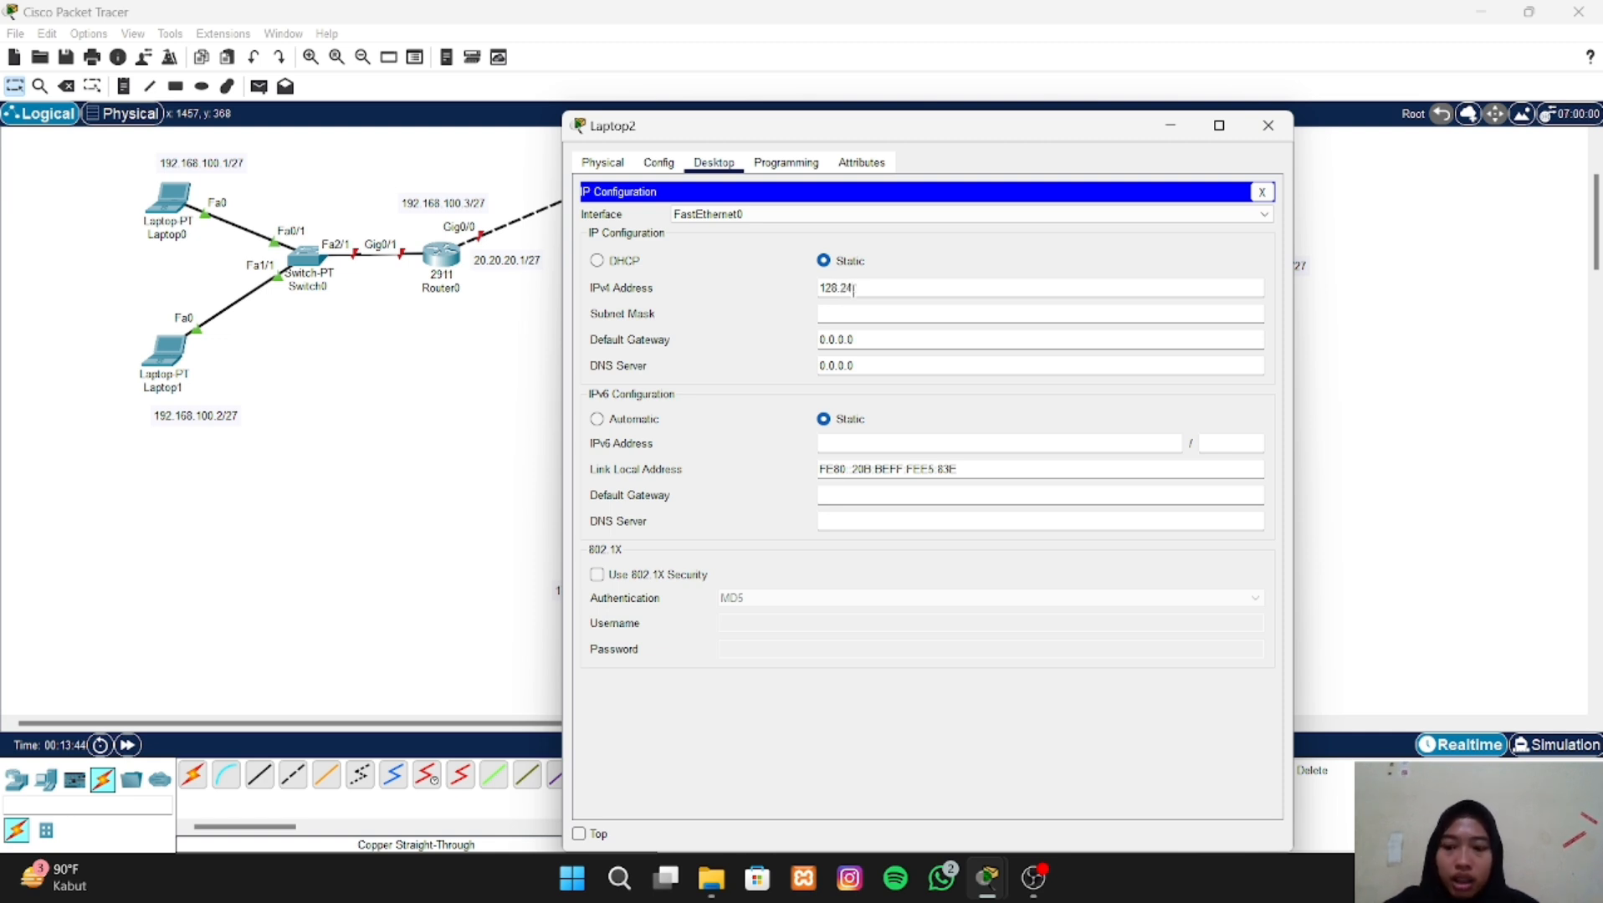
pyautogui.write('.10.1')
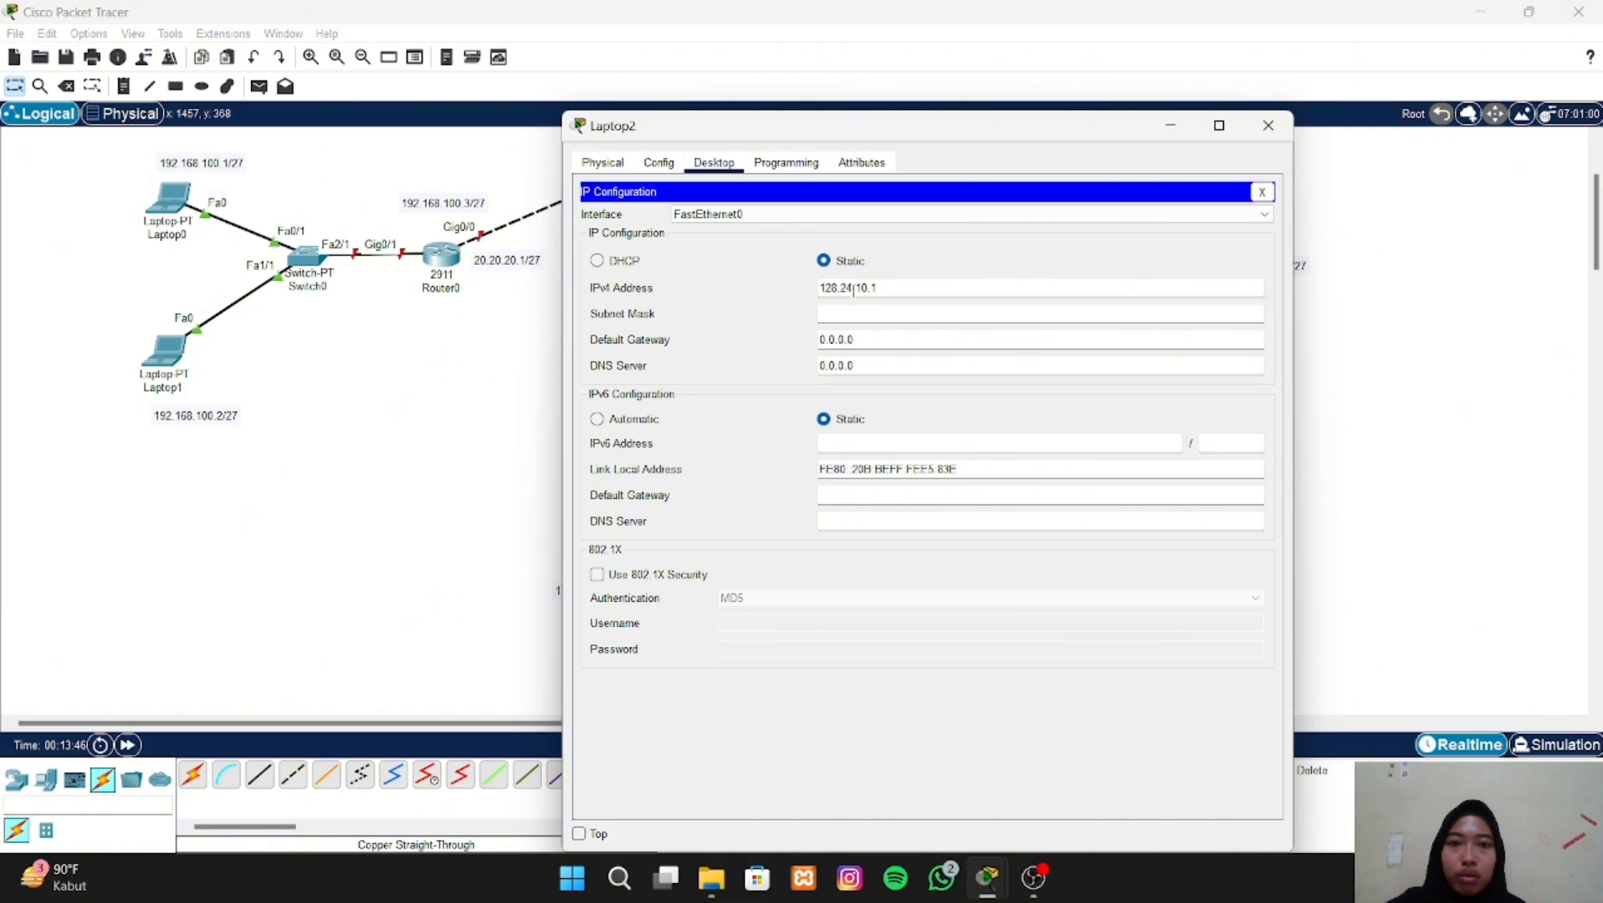
# - Set Laptop2's subnet mask to 255.255.255.224
pyautogui.click(837, 313)
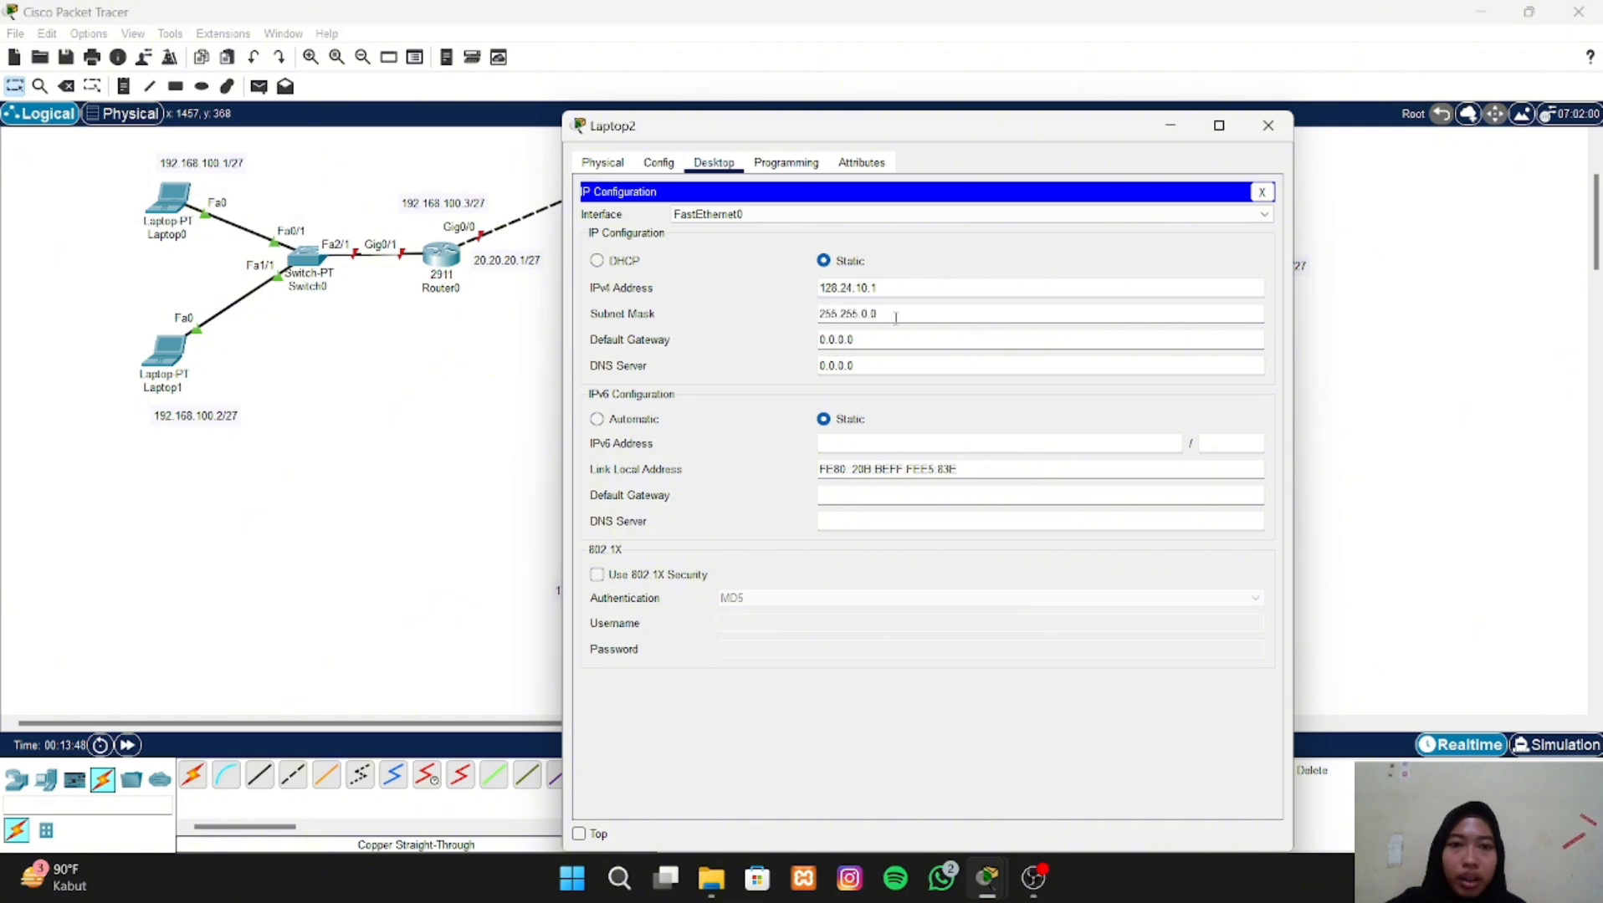
pyautogui.moveTo(878, 314); pyautogui.dragTo(857, 314)
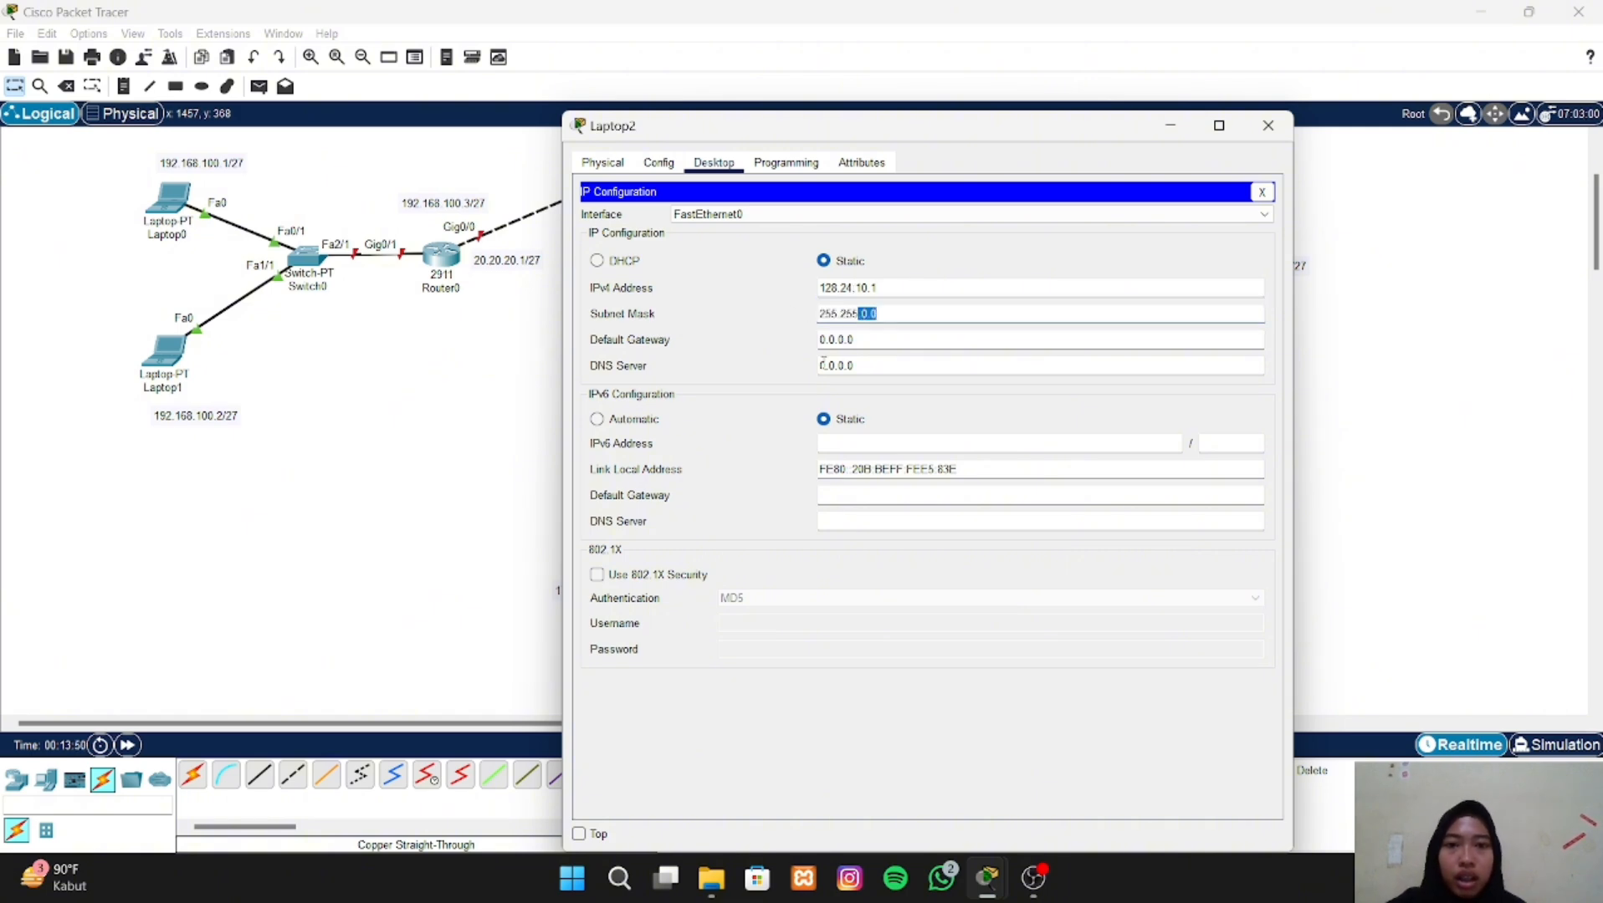
pyautogui.press('BackSpace')
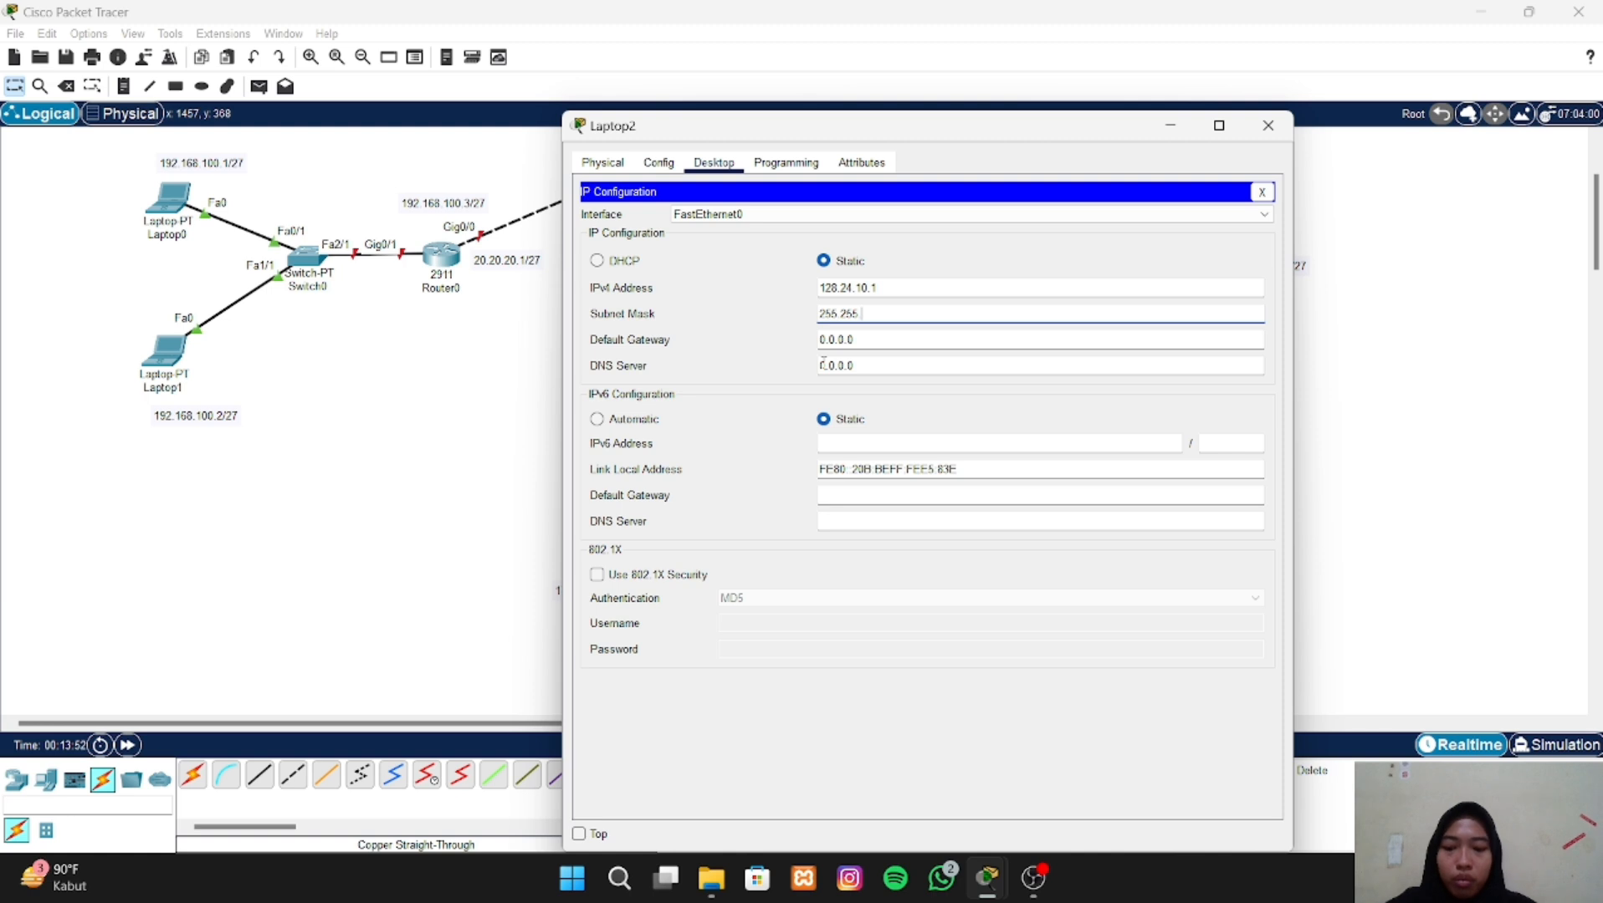
pyautogui.write('.255.224')
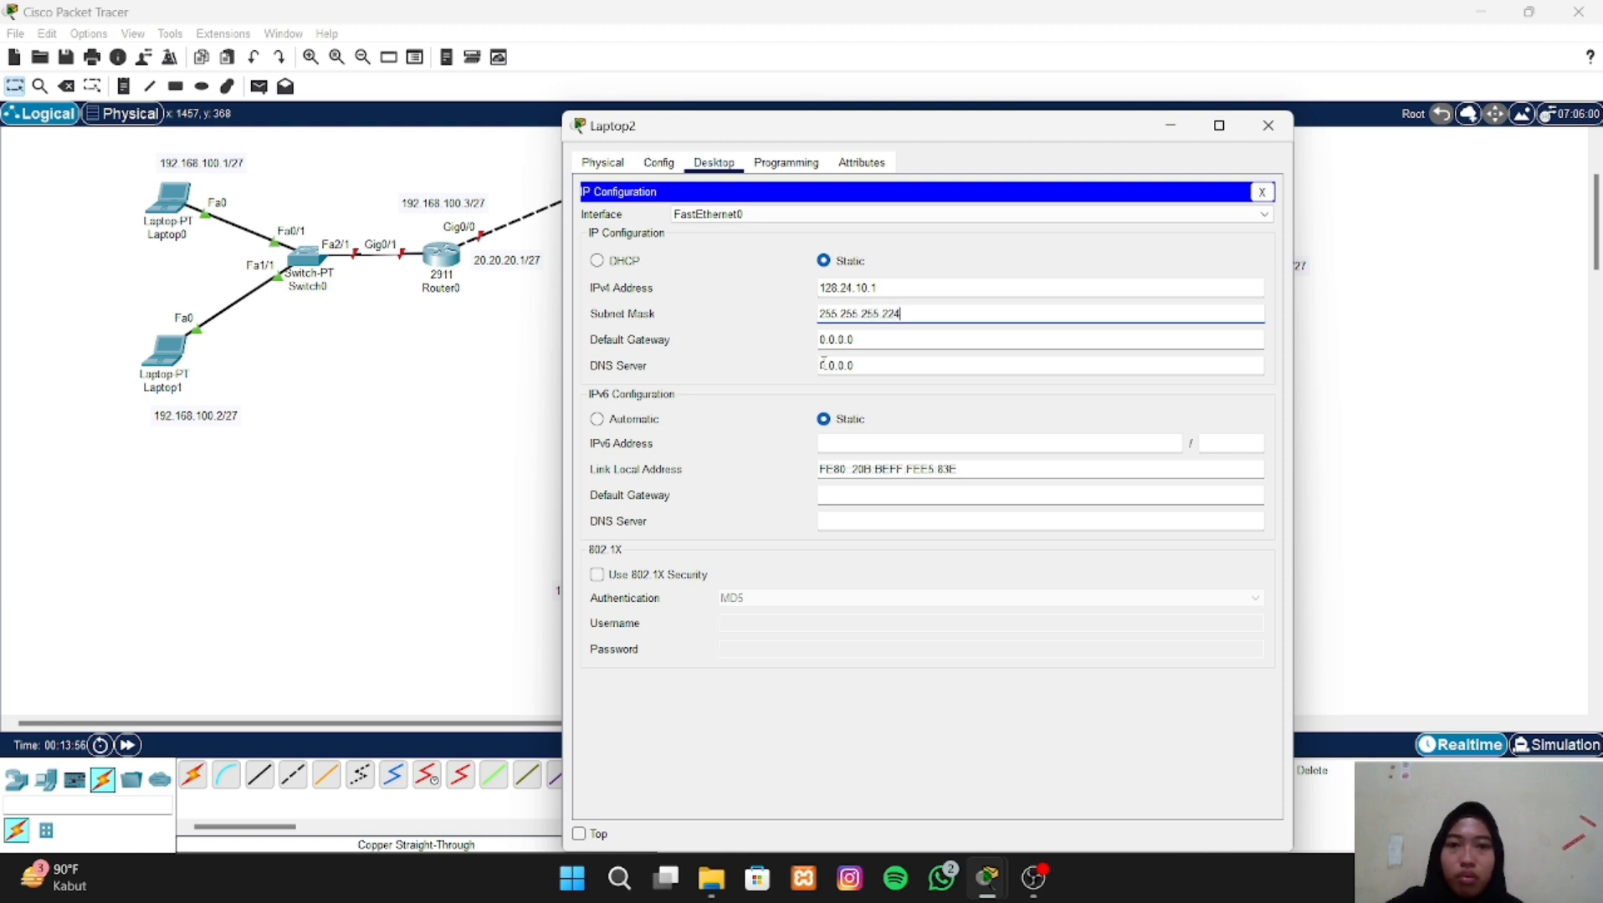
# - Set Laptop2's default gateway to 10.10.10.2 and close its configuration window
pyautogui.click(822, 340)
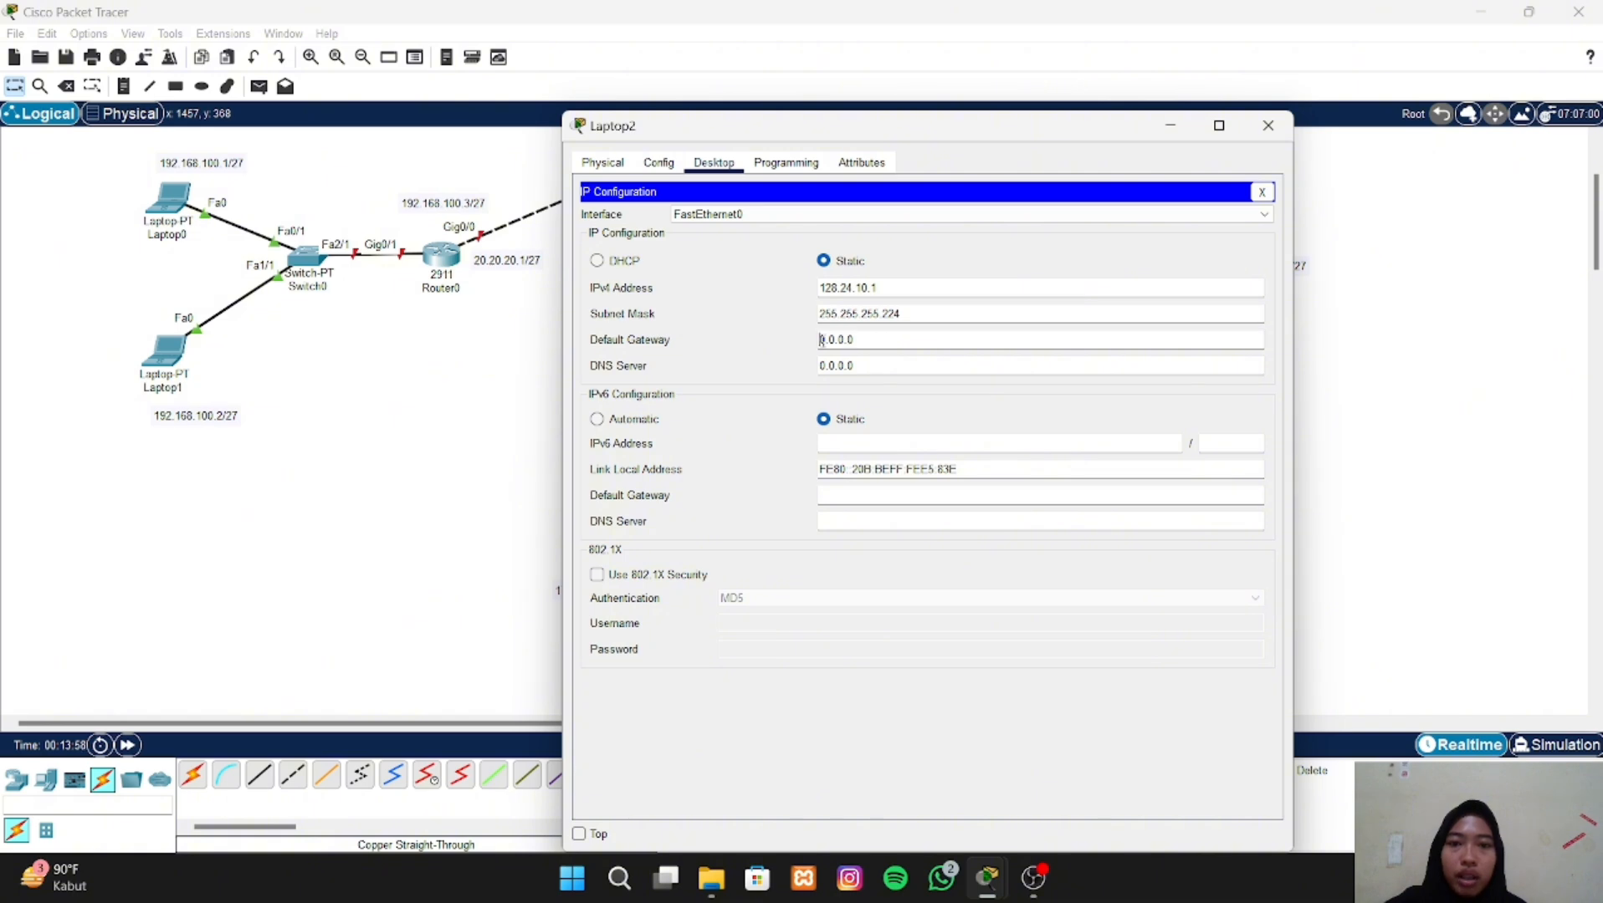
pyautogui.moveTo(853, 339); pyautogui.dragTo(804, 338)
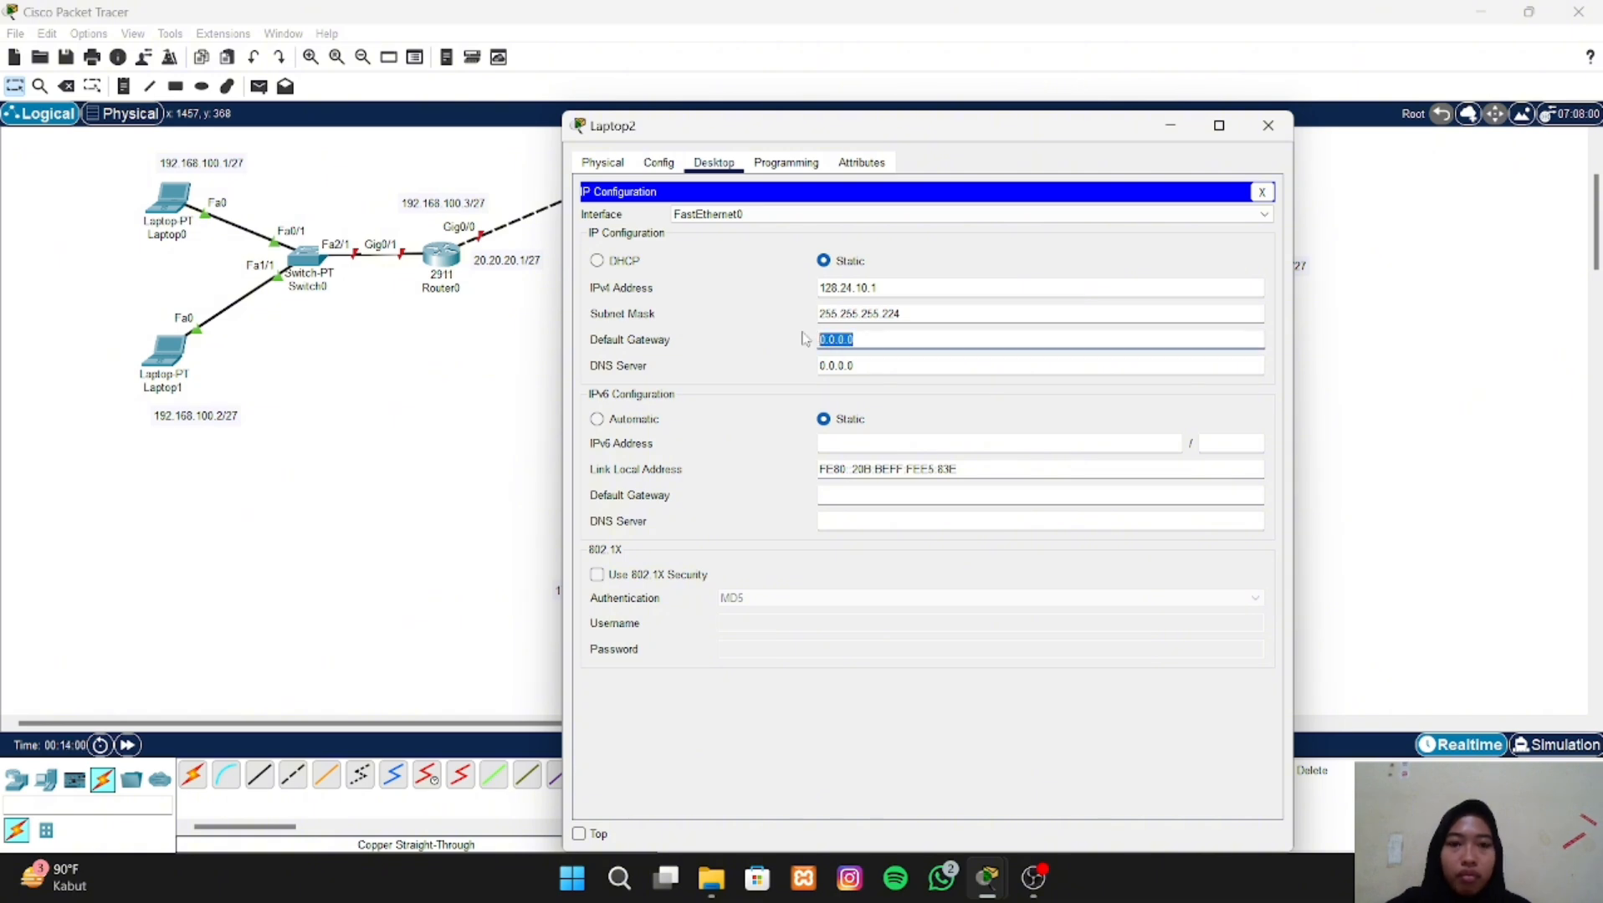
pyautogui.press('BackSpace')
pyautogui.write('10')
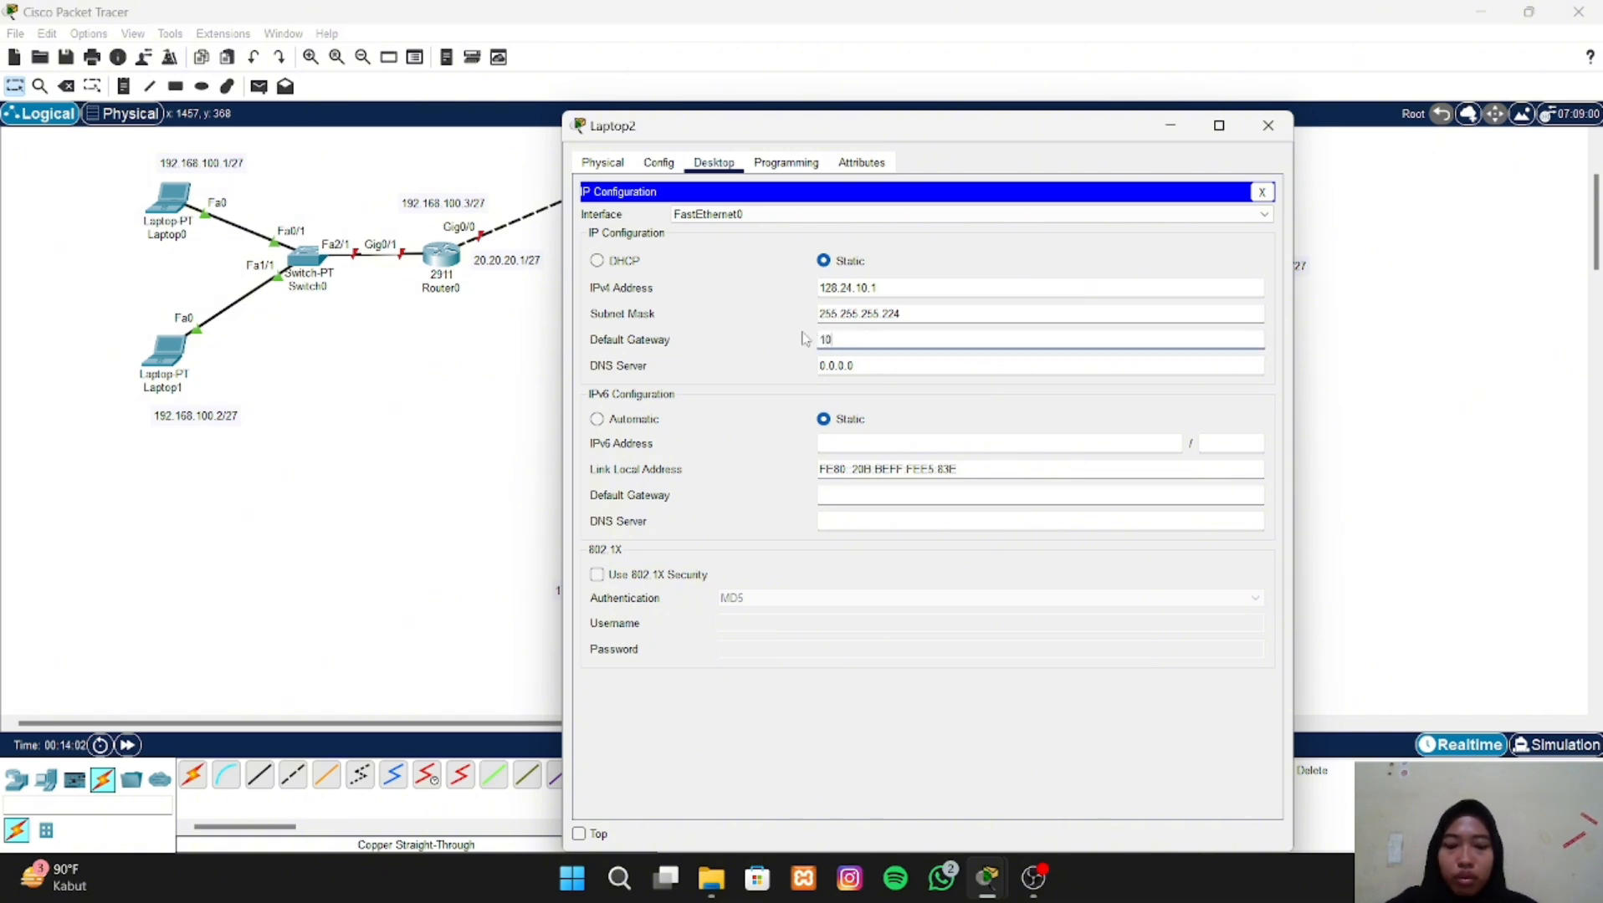
pyautogui.write('.10.10.2')
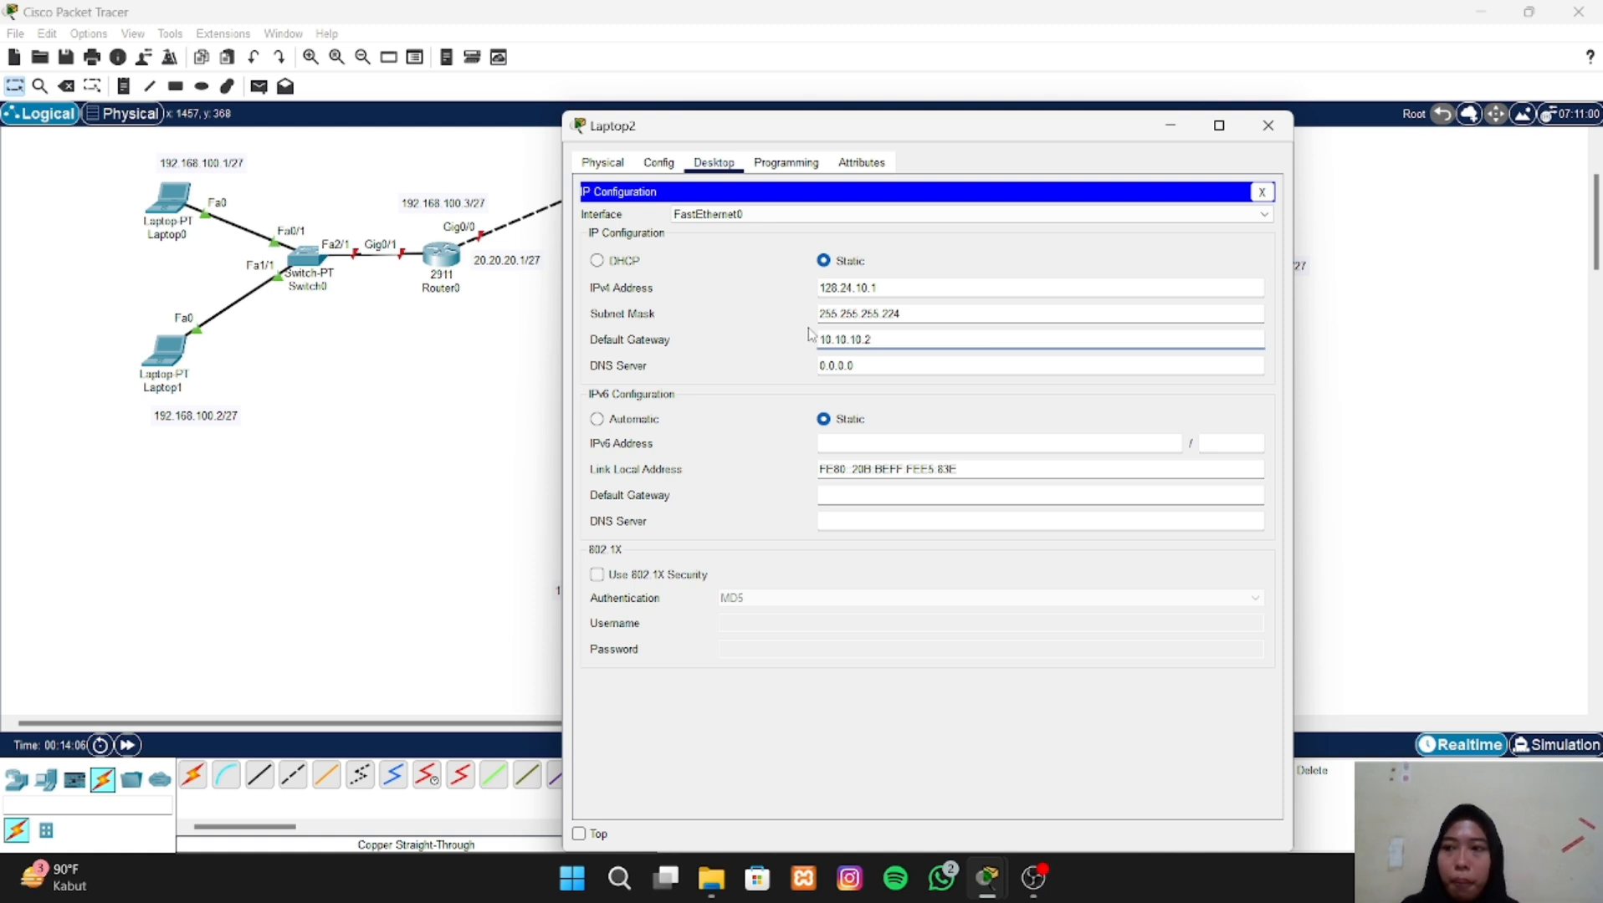
pyautogui.click(1268, 126)
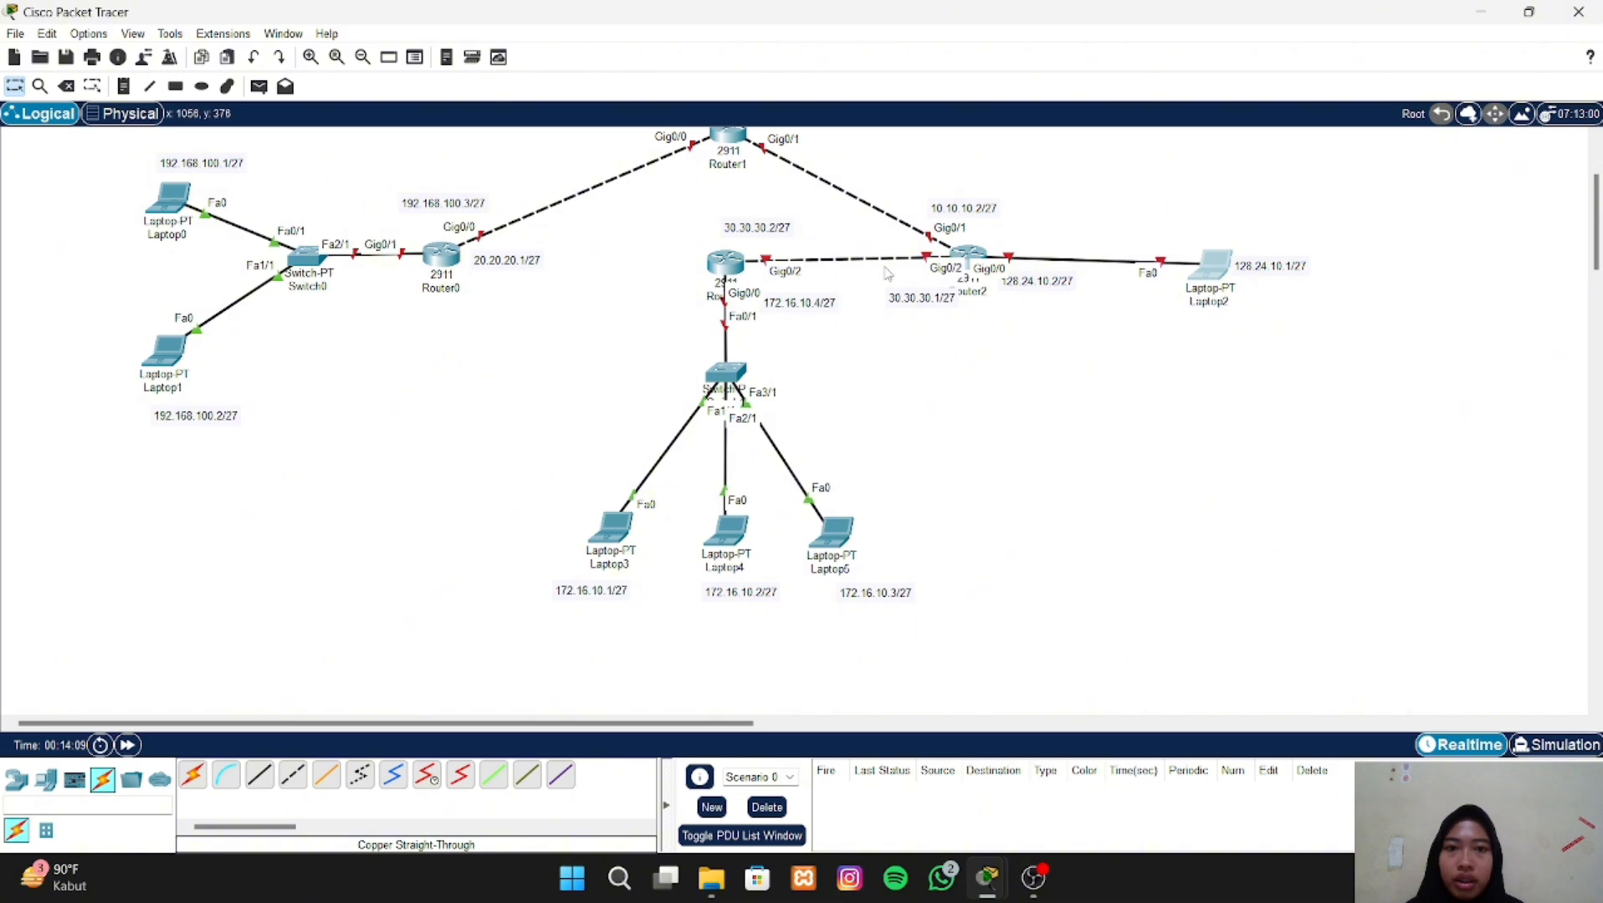
# - Open Laptop3's IP configuration and assign it the static IPv4 address 172.16.10.1
pyautogui.click(610, 527)
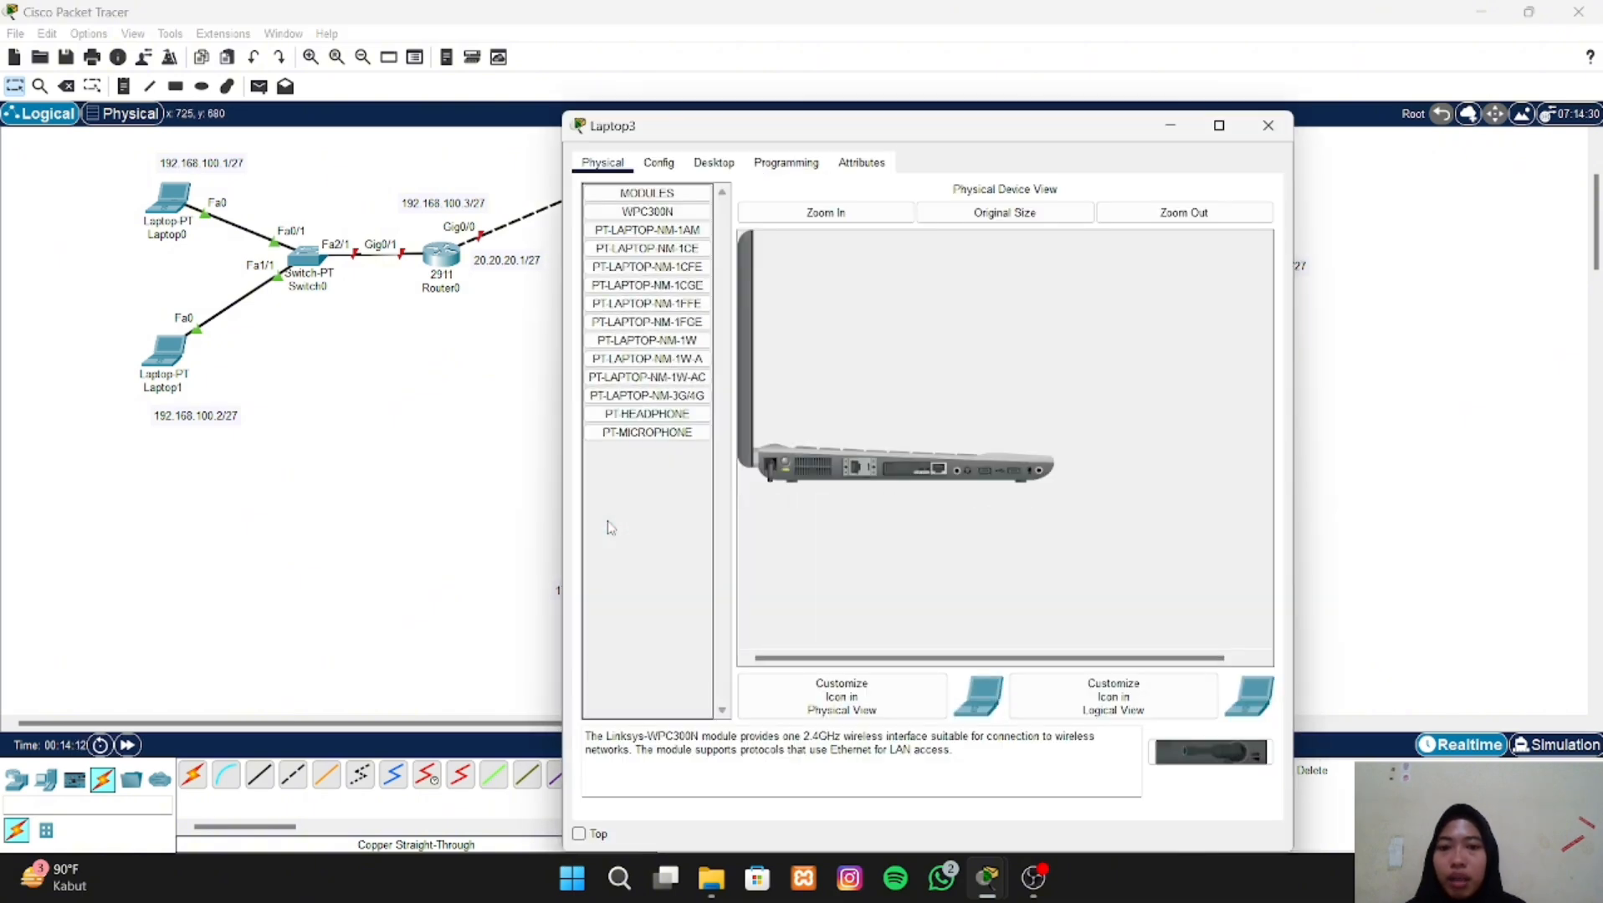
pyautogui.click(724, 161)
pyautogui.click(657, 244)
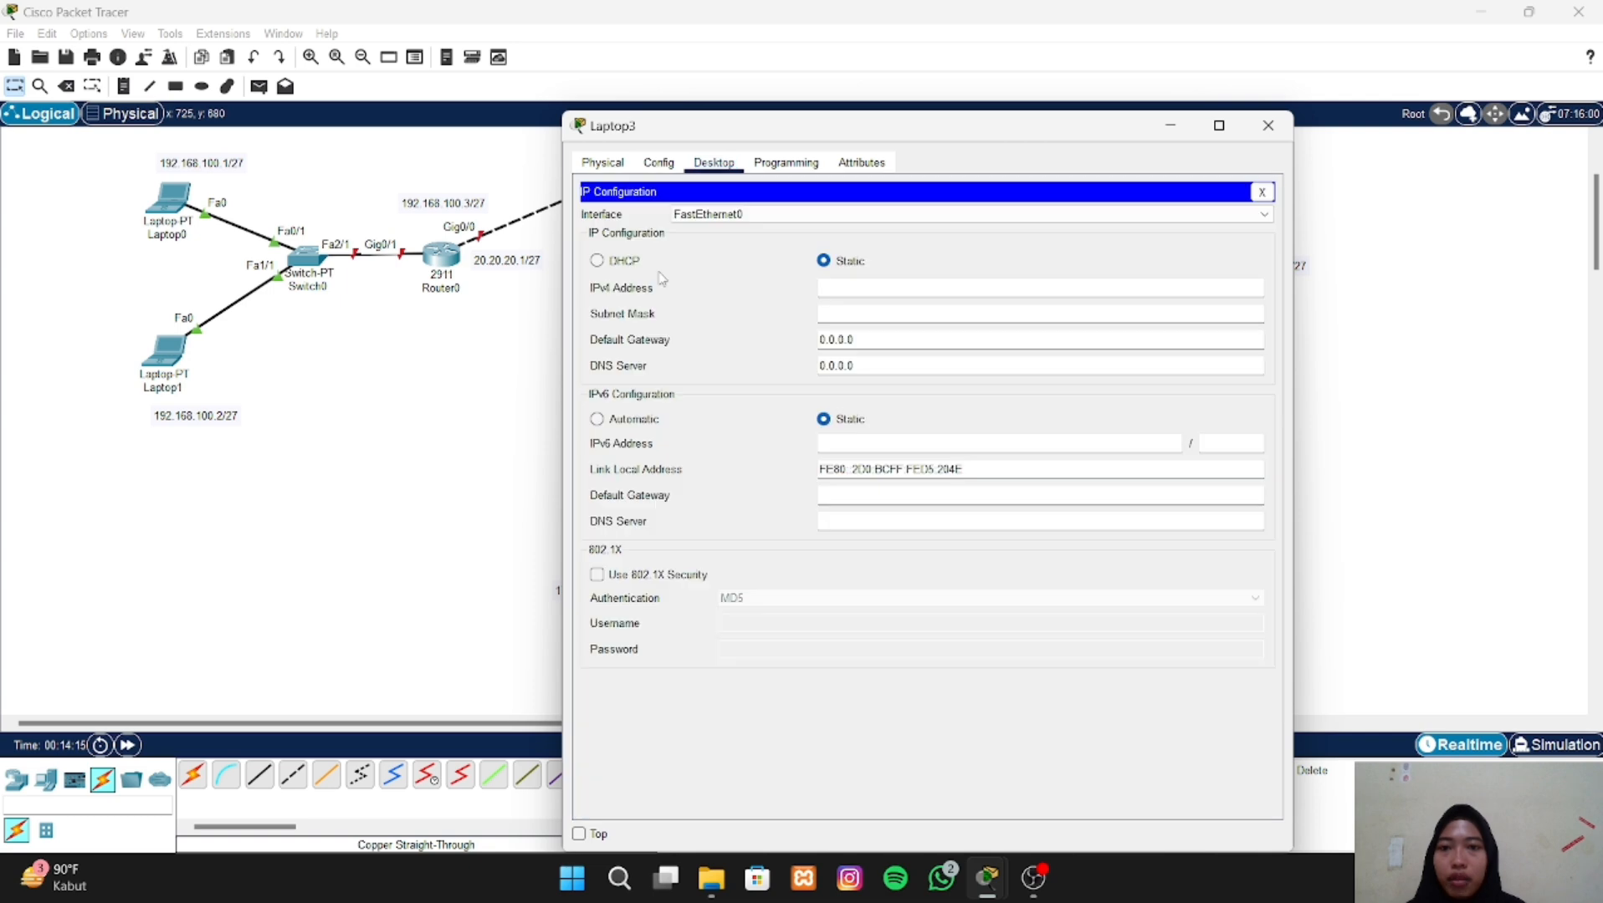
pyautogui.click(847, 289)
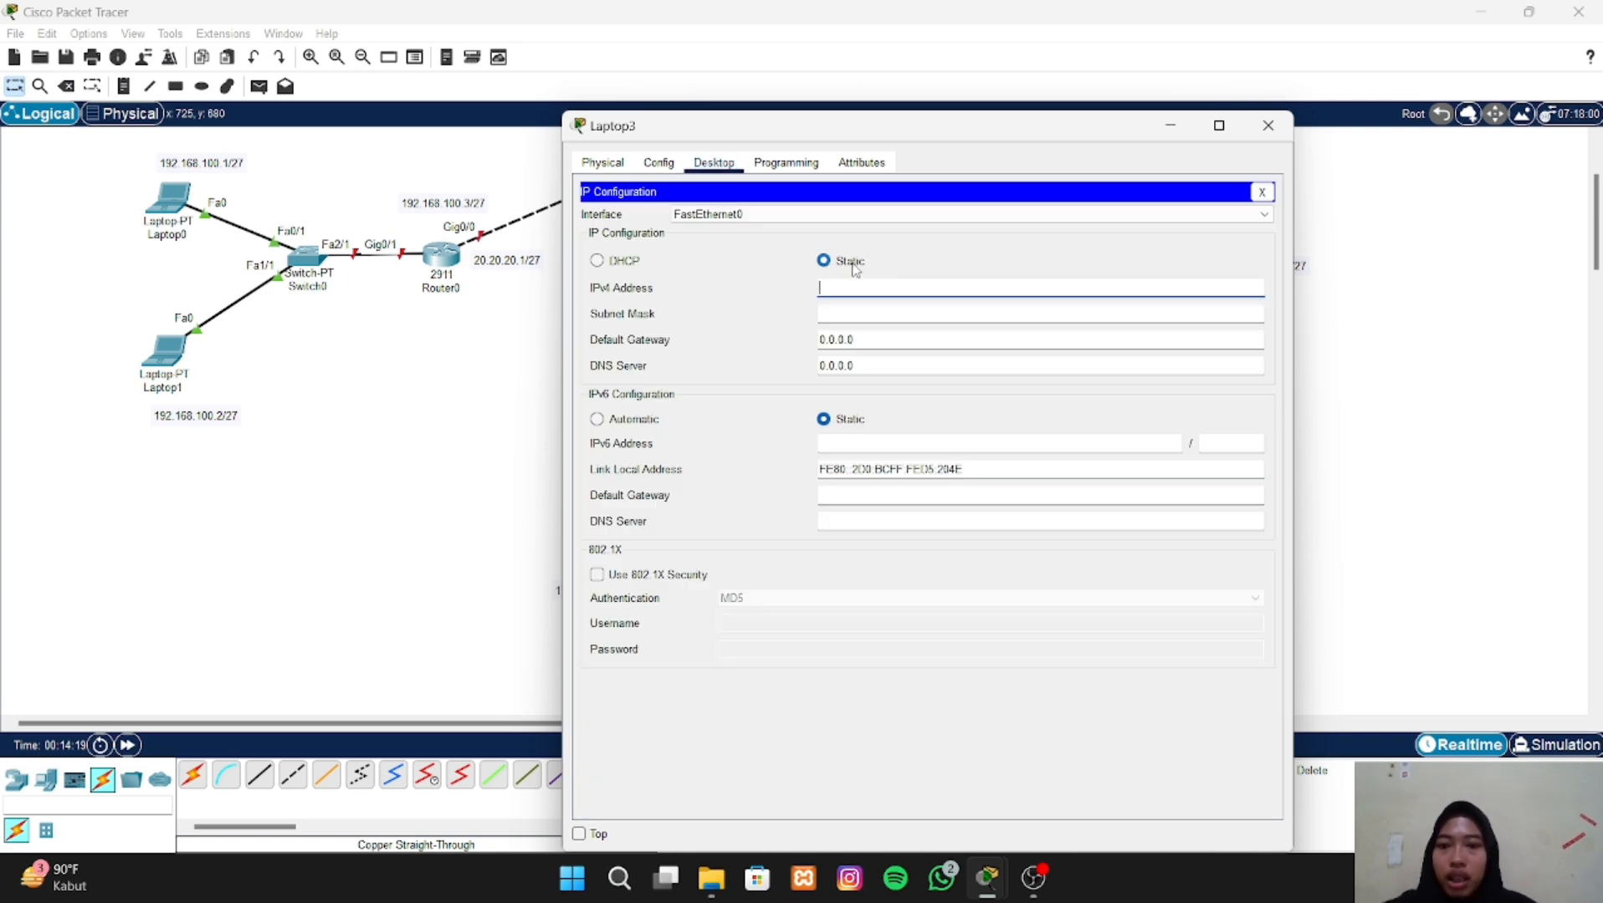
pyautogui.write('1')
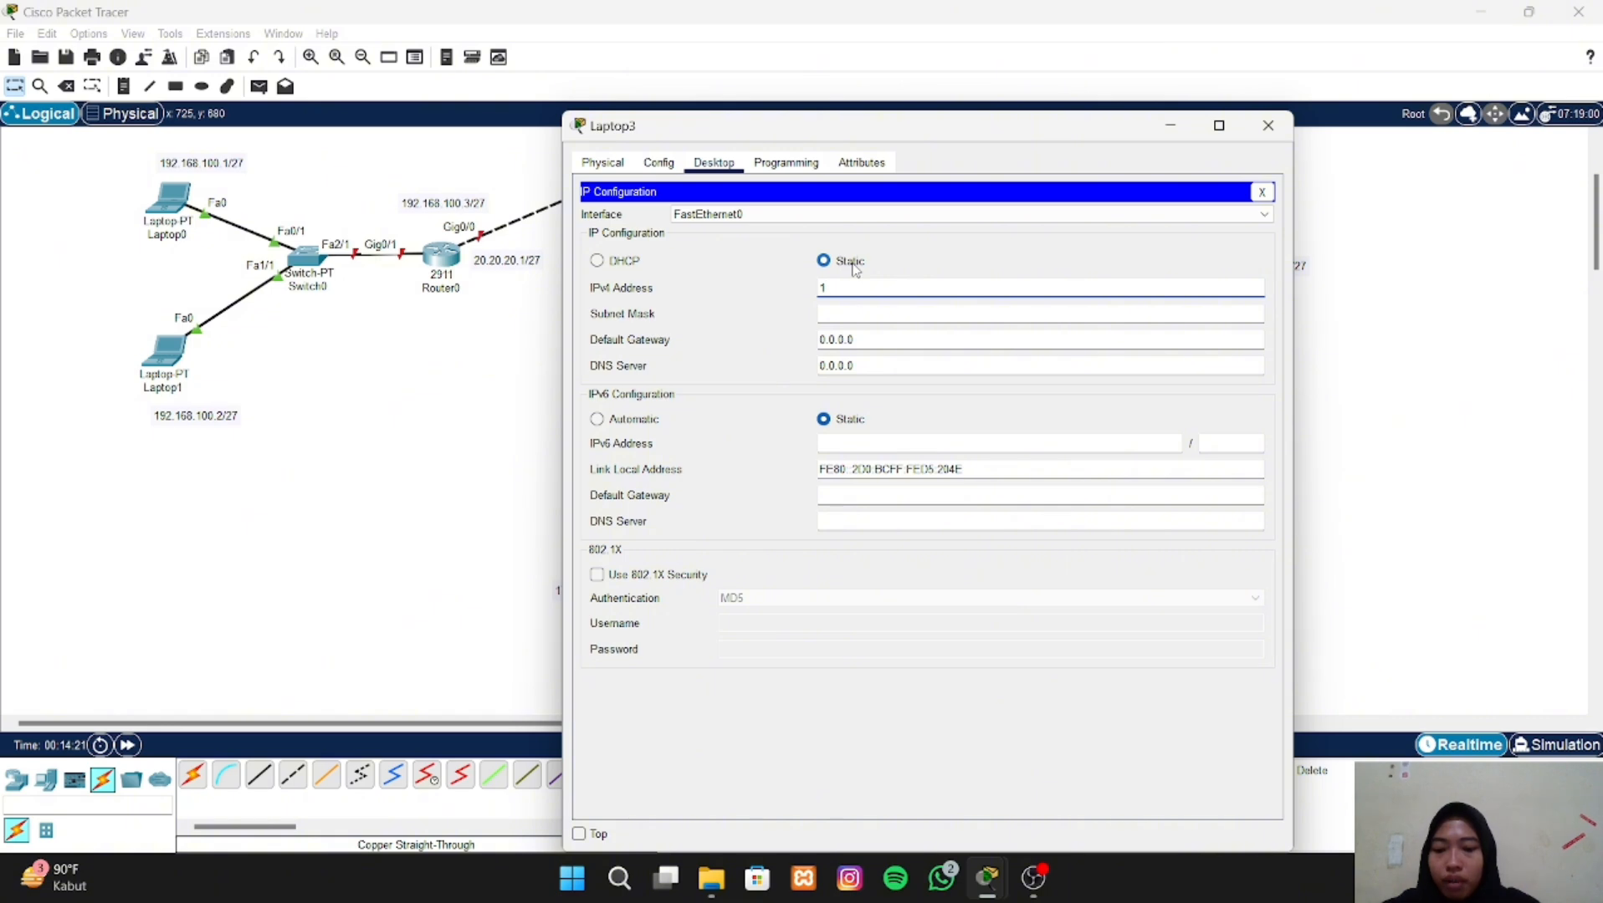
pyautogui.write('72.16.10.1')
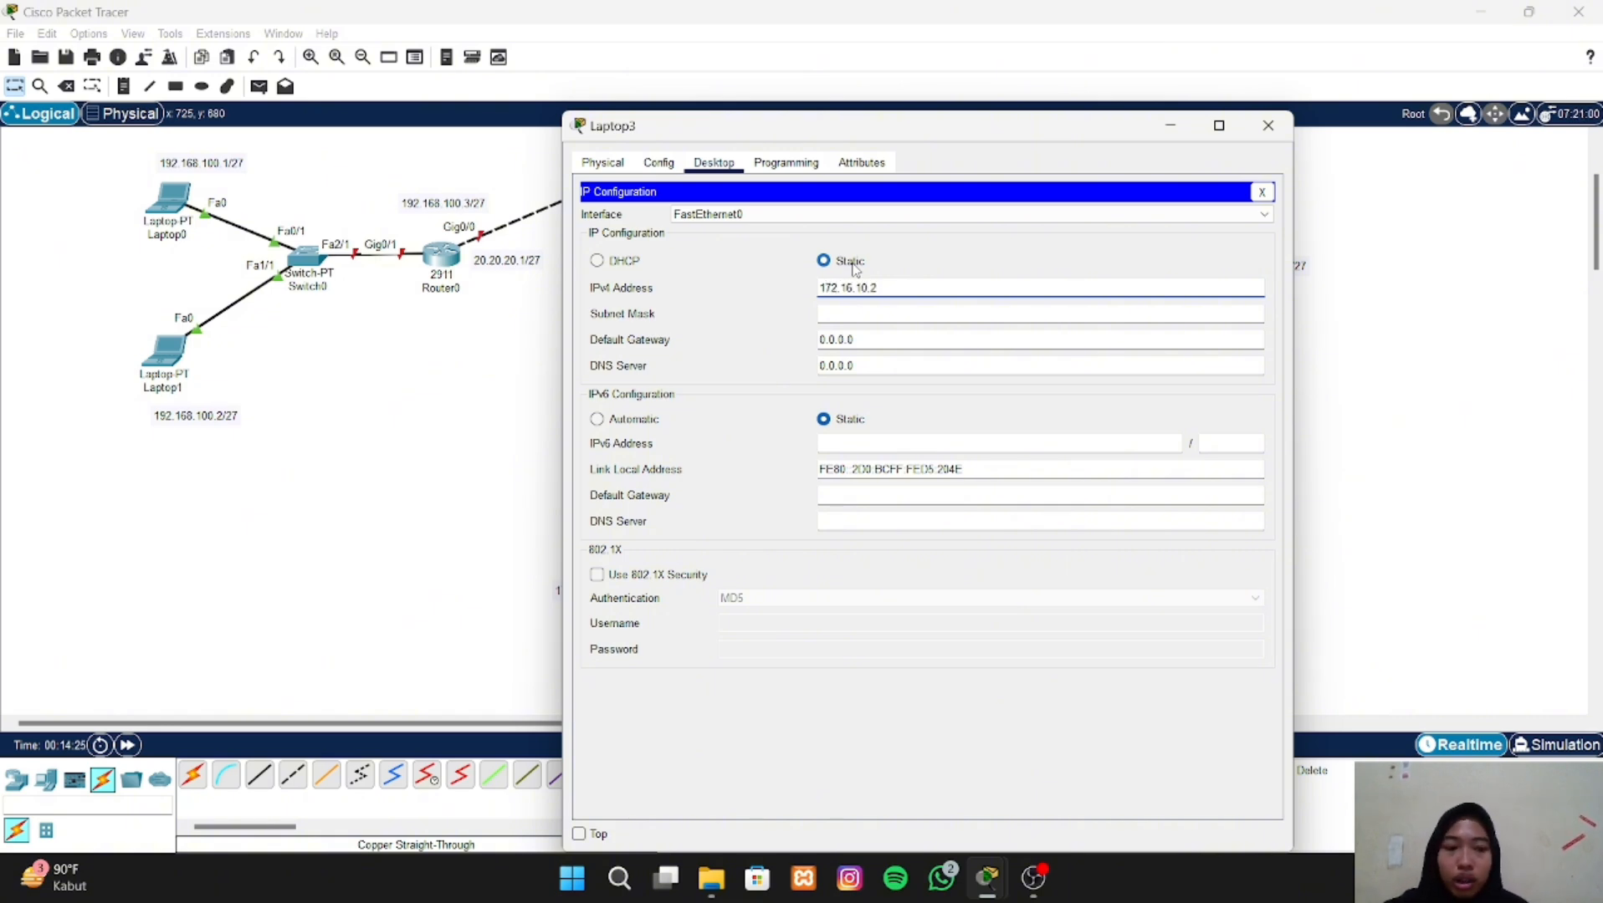
# - Set Laptop3's subnet mask to 255.255.255.224
pyautogui.click(870, 314)
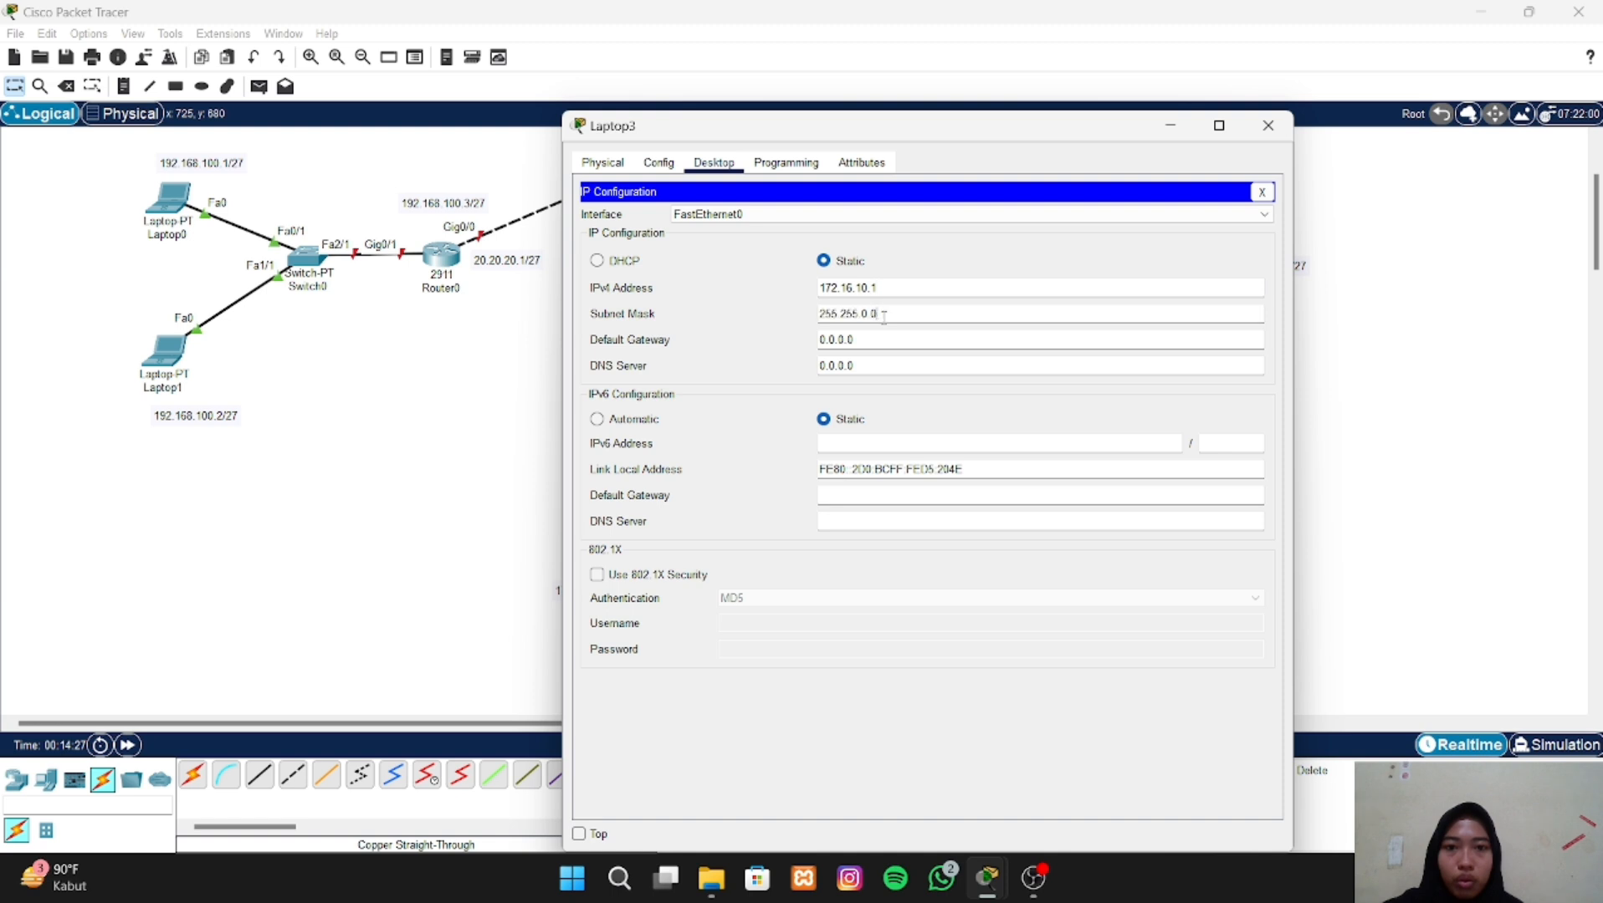
pyautogui.moveTo(877, 313); pyautogui.dragTo(863, 314)
pyautogui.write('2')
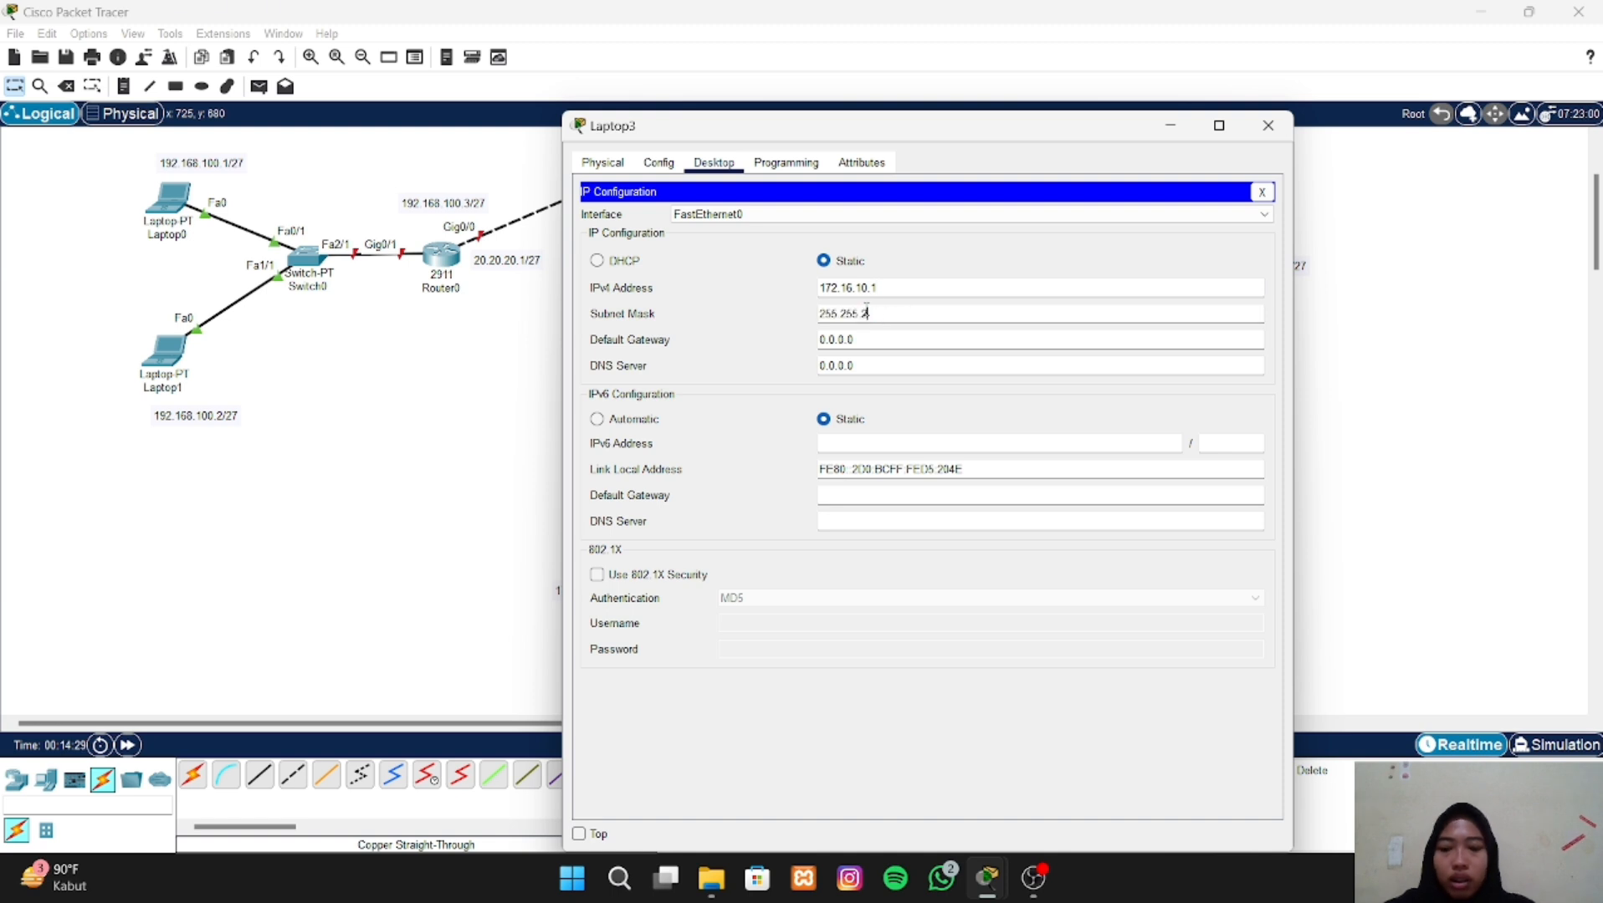
pyautogui.write('55.224')
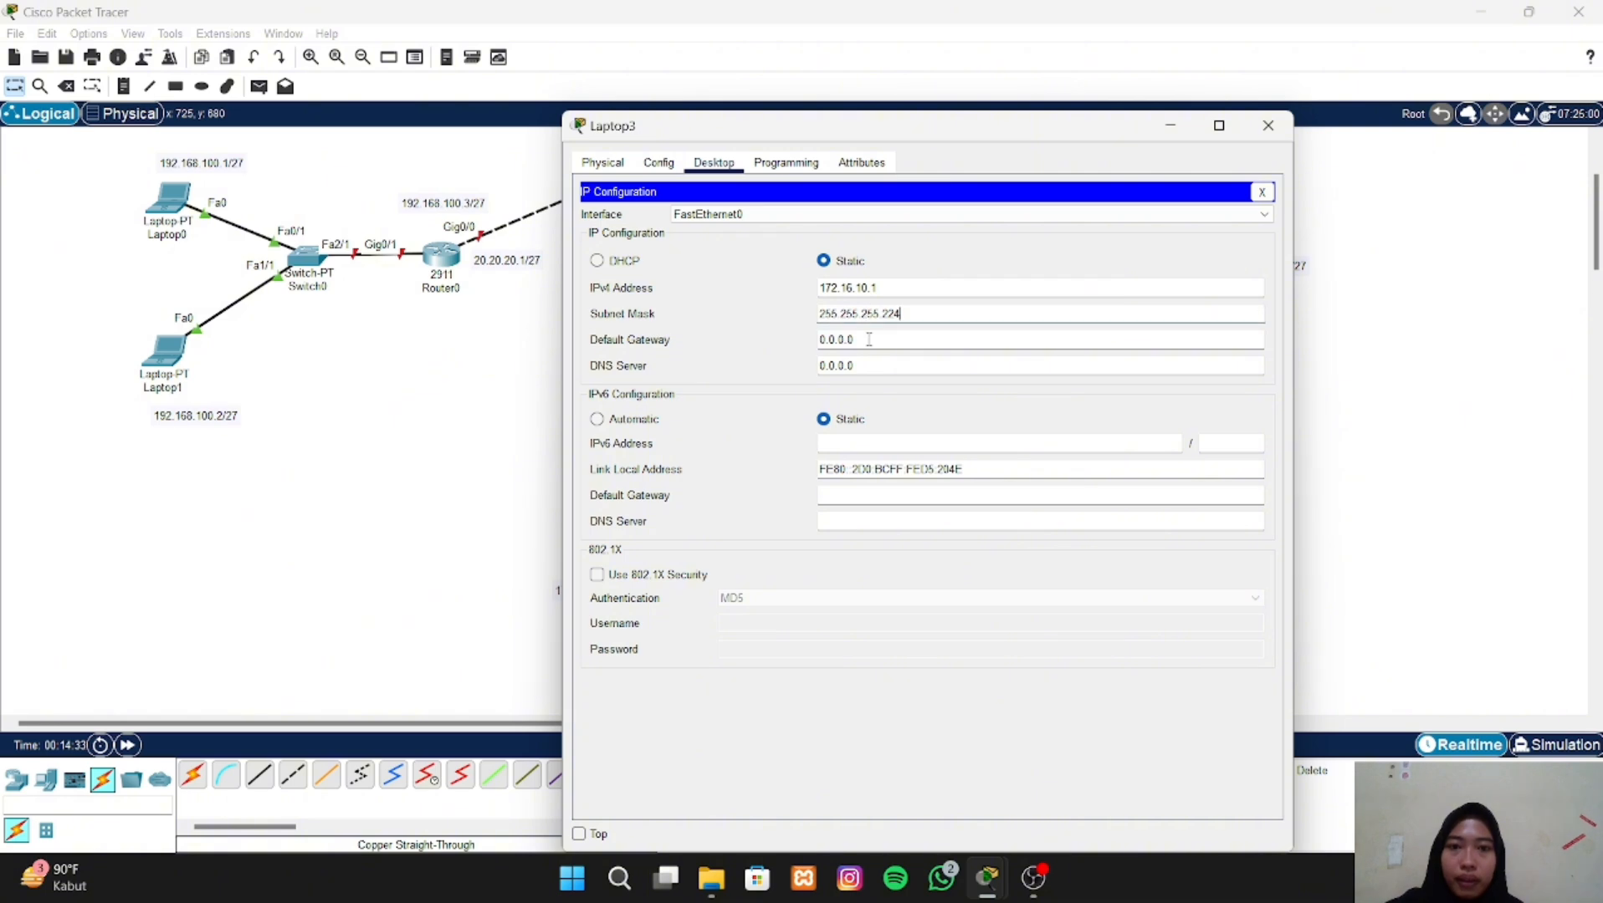
# - Set Laptop3's default gateway to 30.30.30.2 and close its configuration window
pyautogui.moveTo(831, 314)
pyautogui.mouseDown()
pyautogui.moveTo(846, 341)
pyautogui.moveTo(820, 341)
pyautogui.mouseUp()
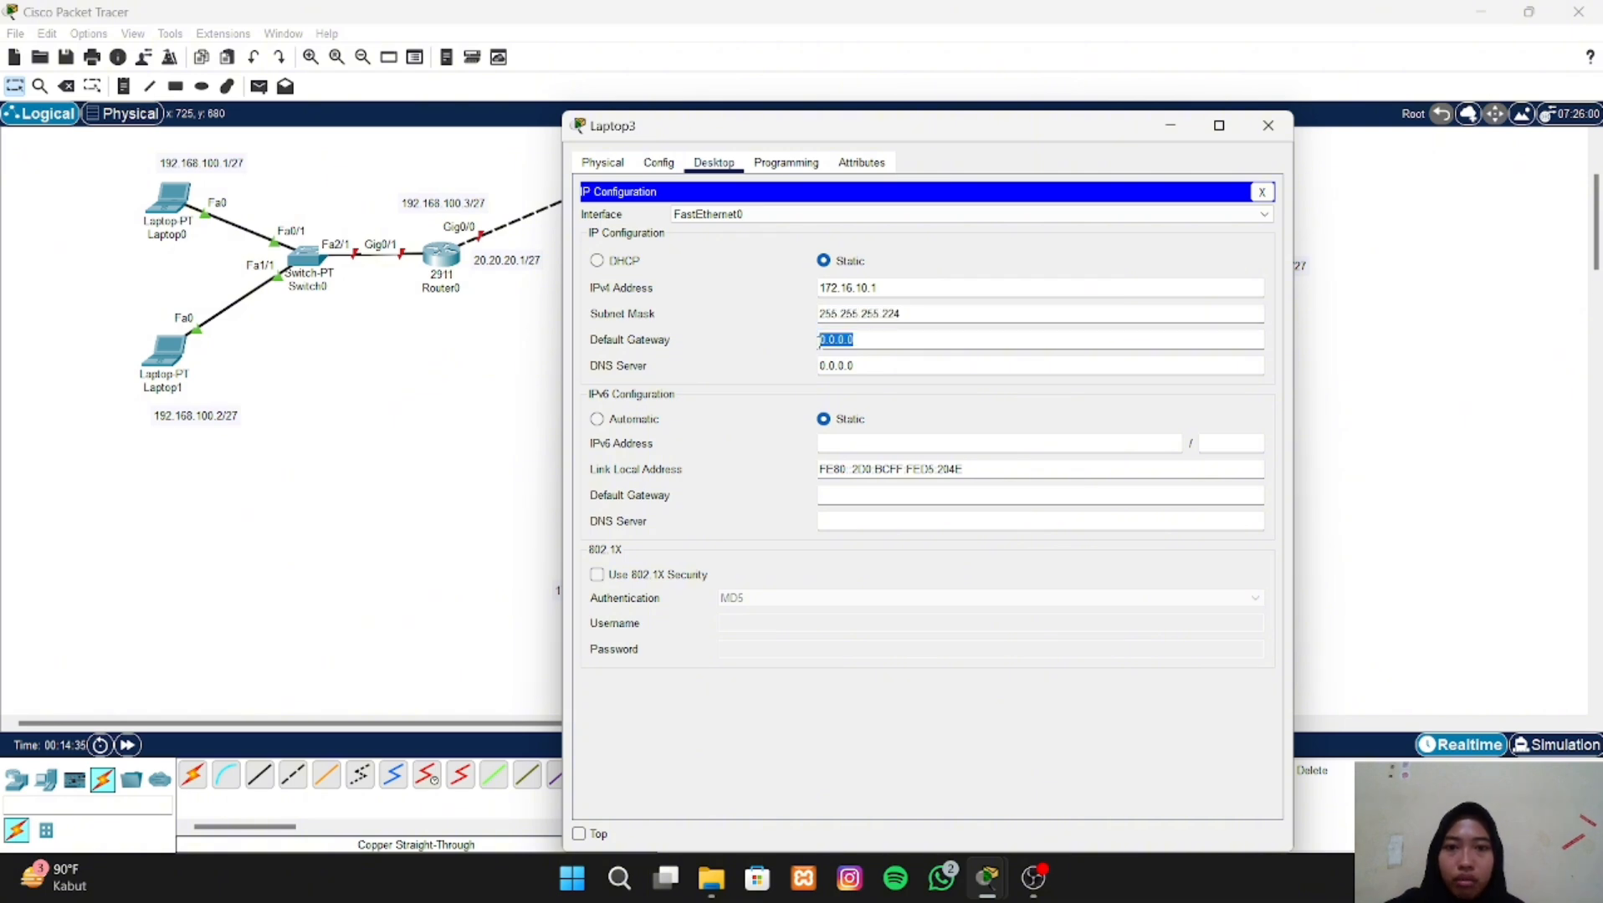
pyautogui.press('BackSpace')
pyautogui.write('3')
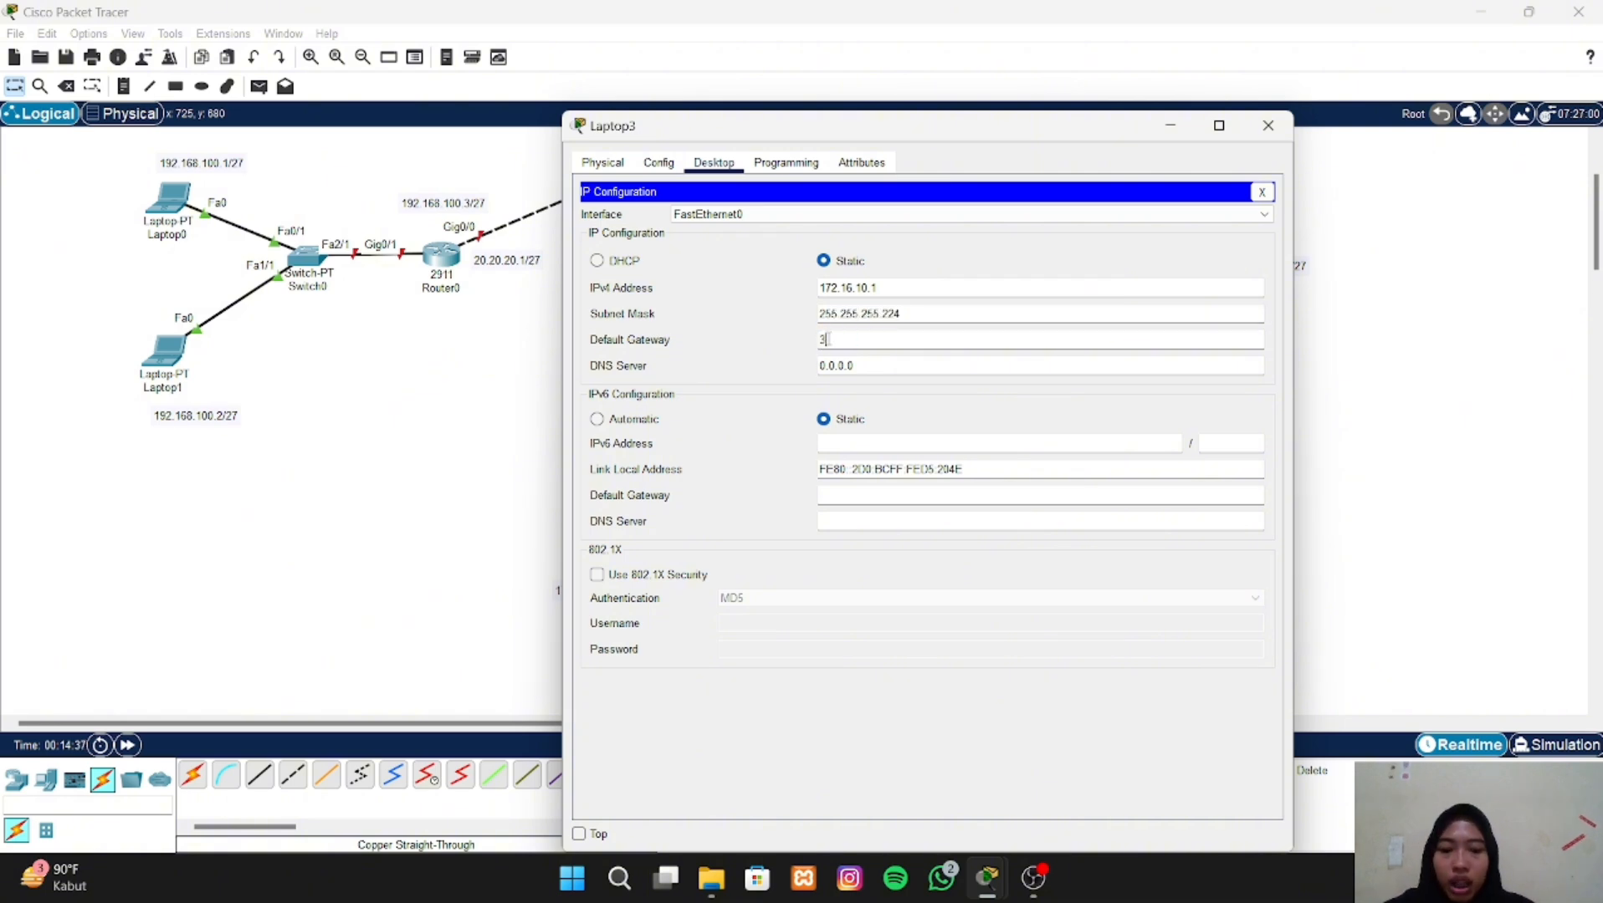
pyautogui.write('0.30.30')
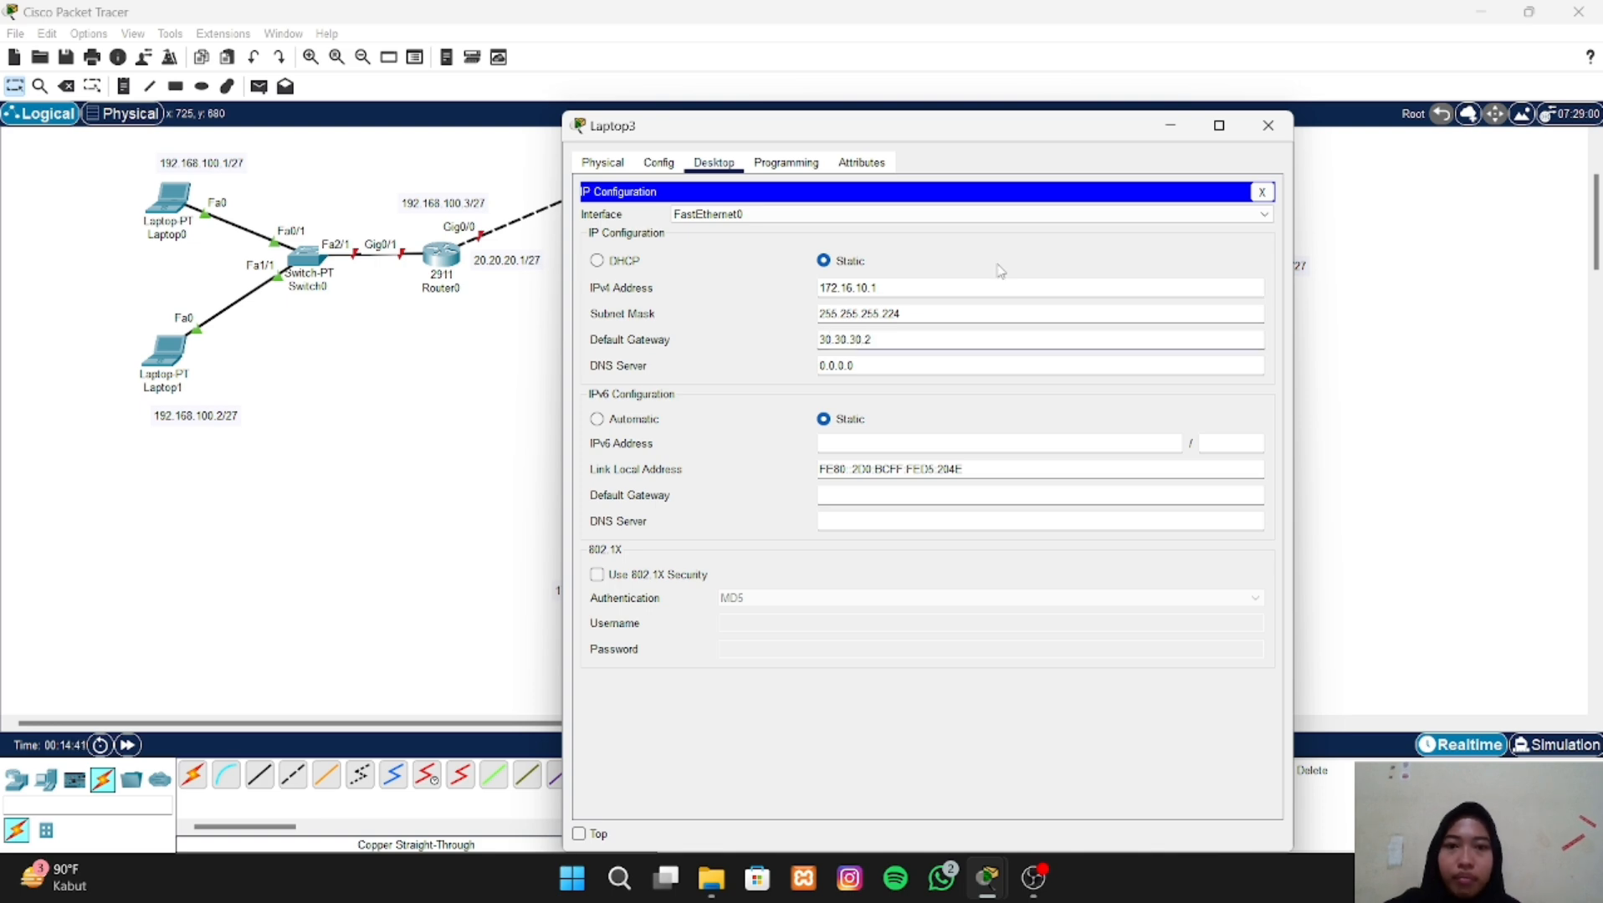
pyautogui.click(1269, 125)
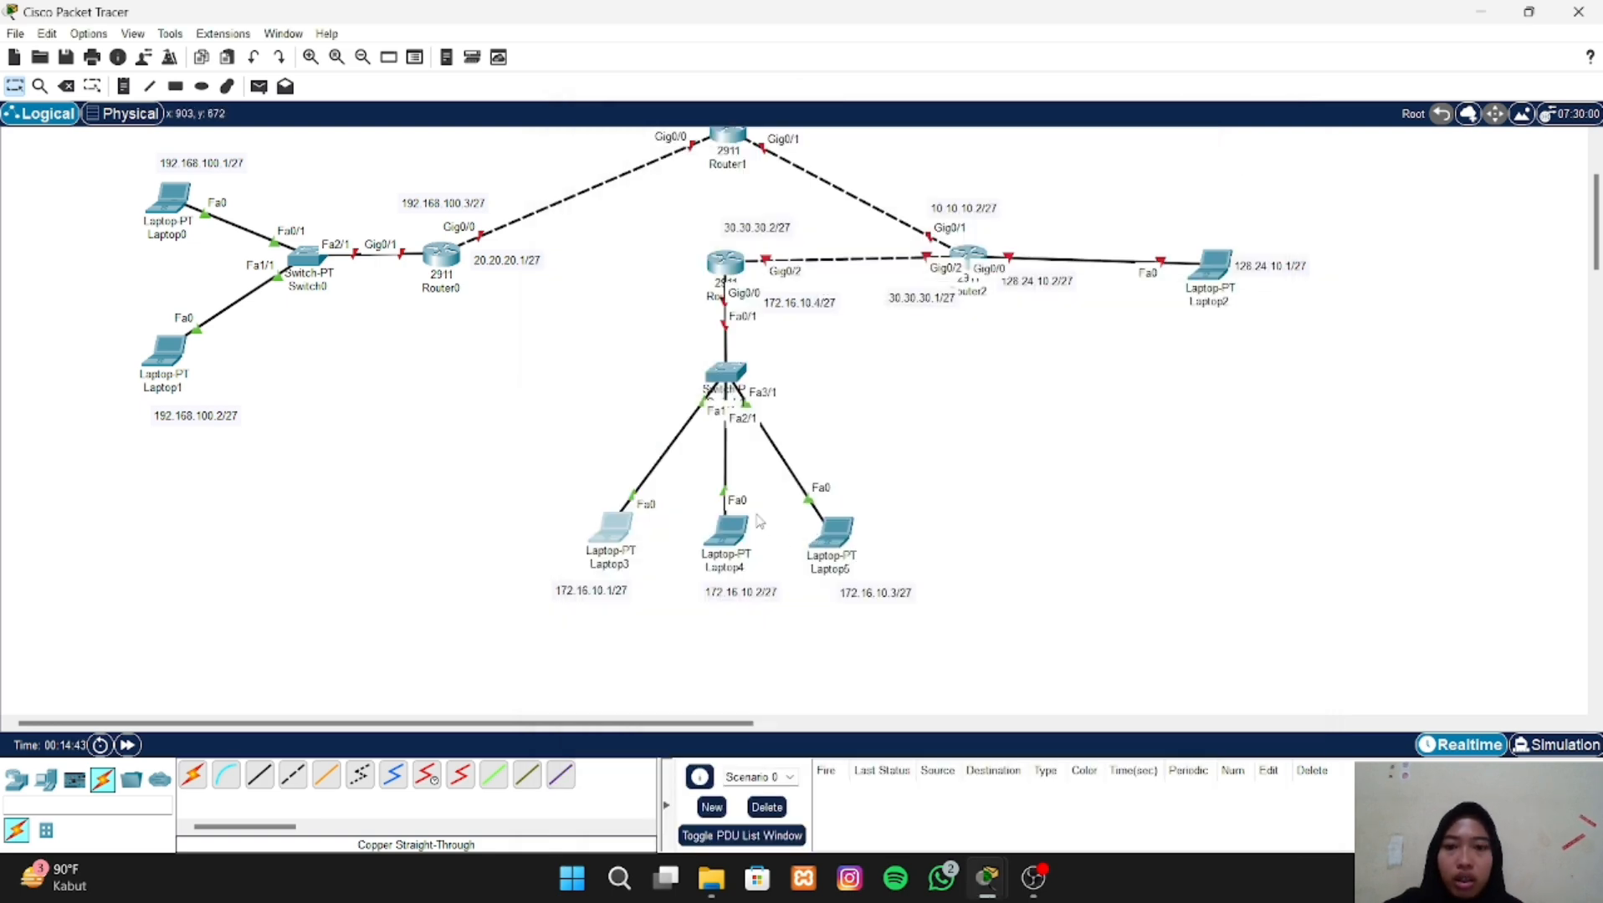
# - Open Laptop4's IP configuration and assign it the static IPv4 address 172.16.10.2
pyautogui.click(739, 542)
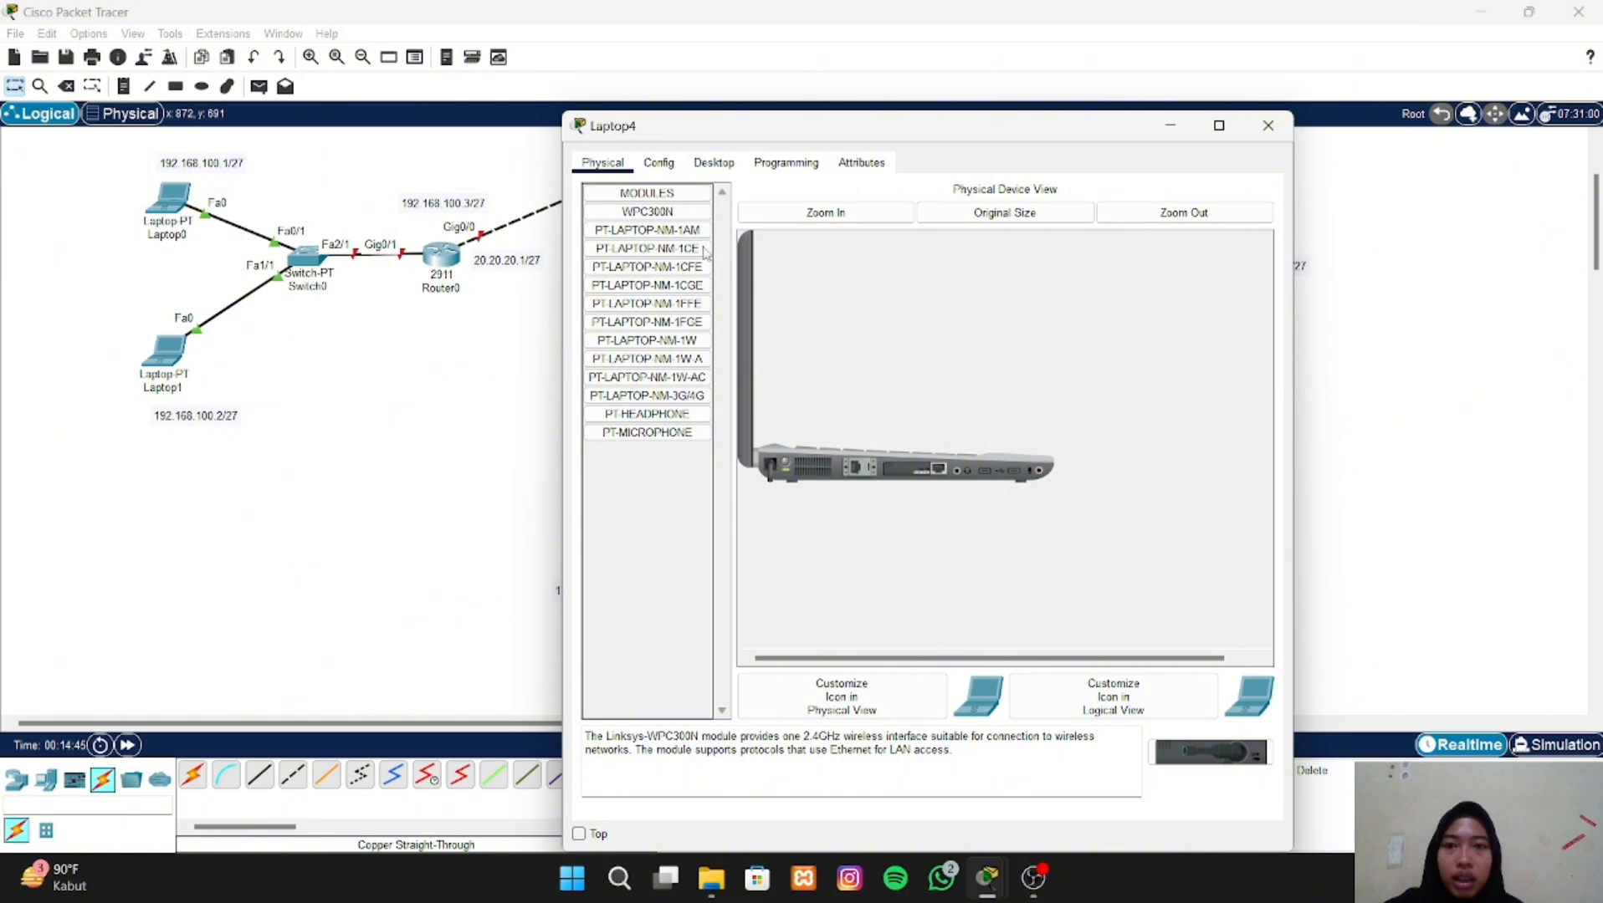
pyautogui.click(725, 162)
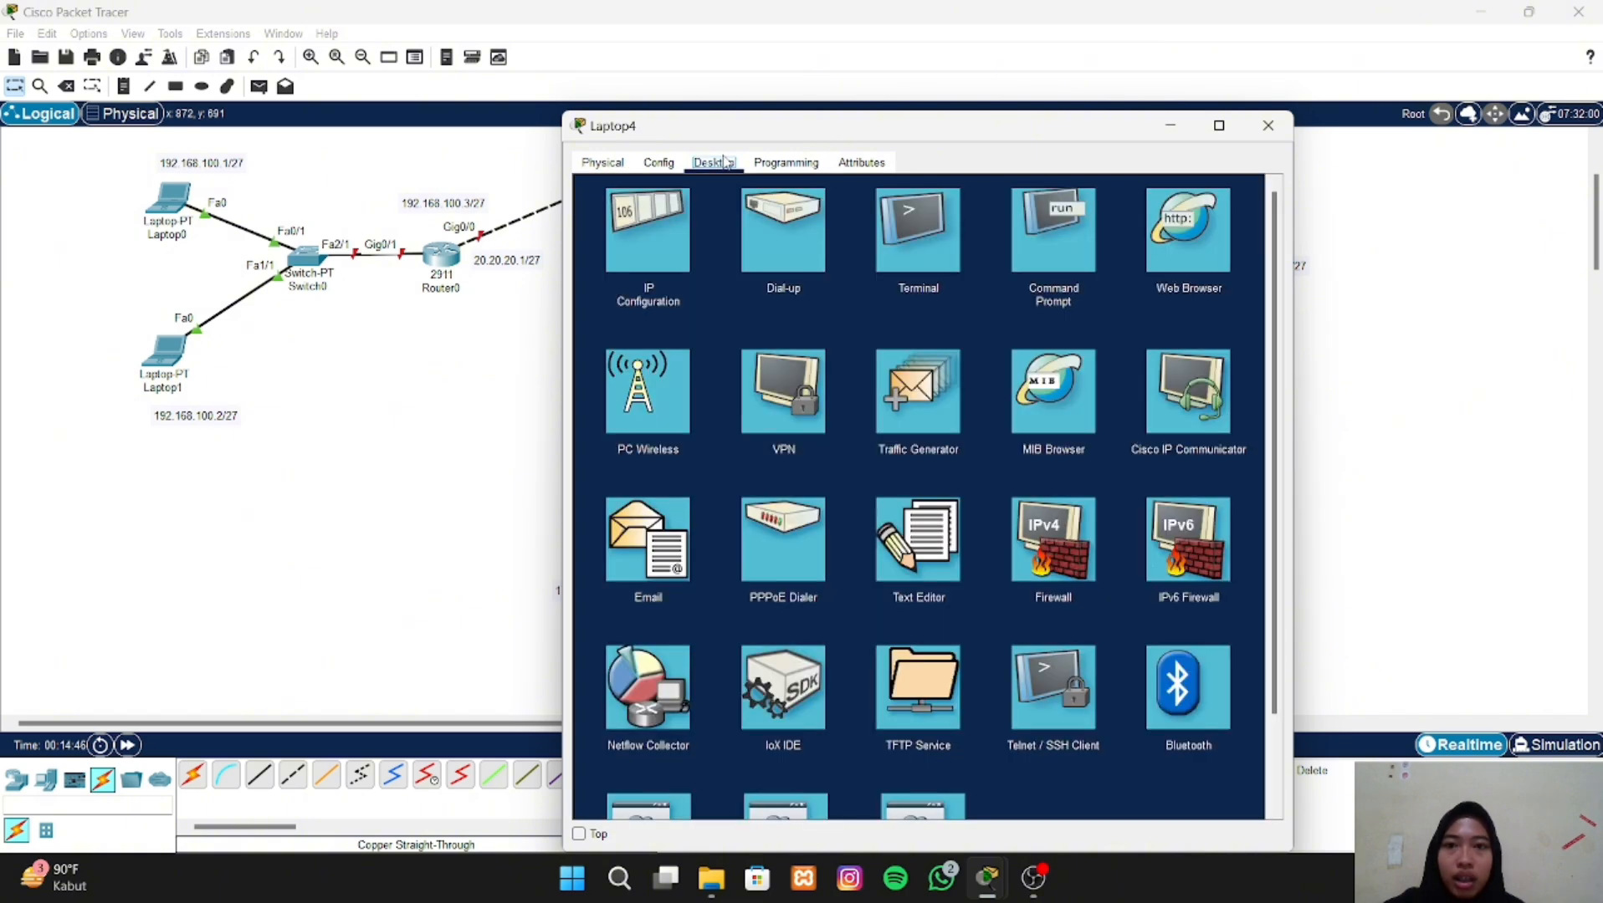
pyautogui.click(640, 232)
pyautogui.click(828, 289)
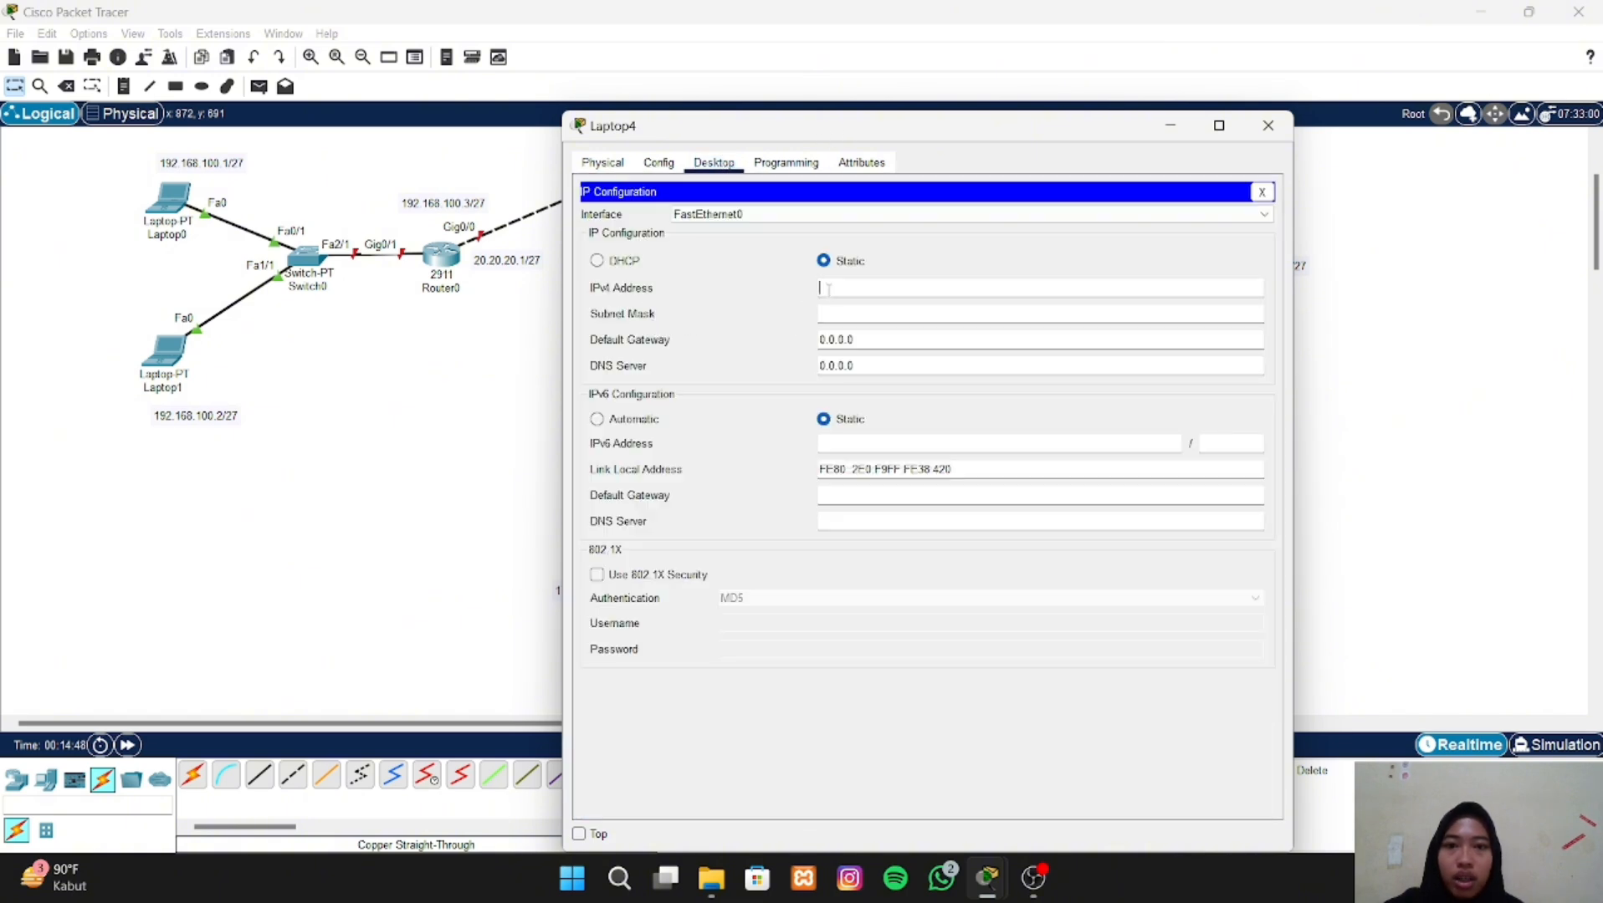
pyautogui.write('17')
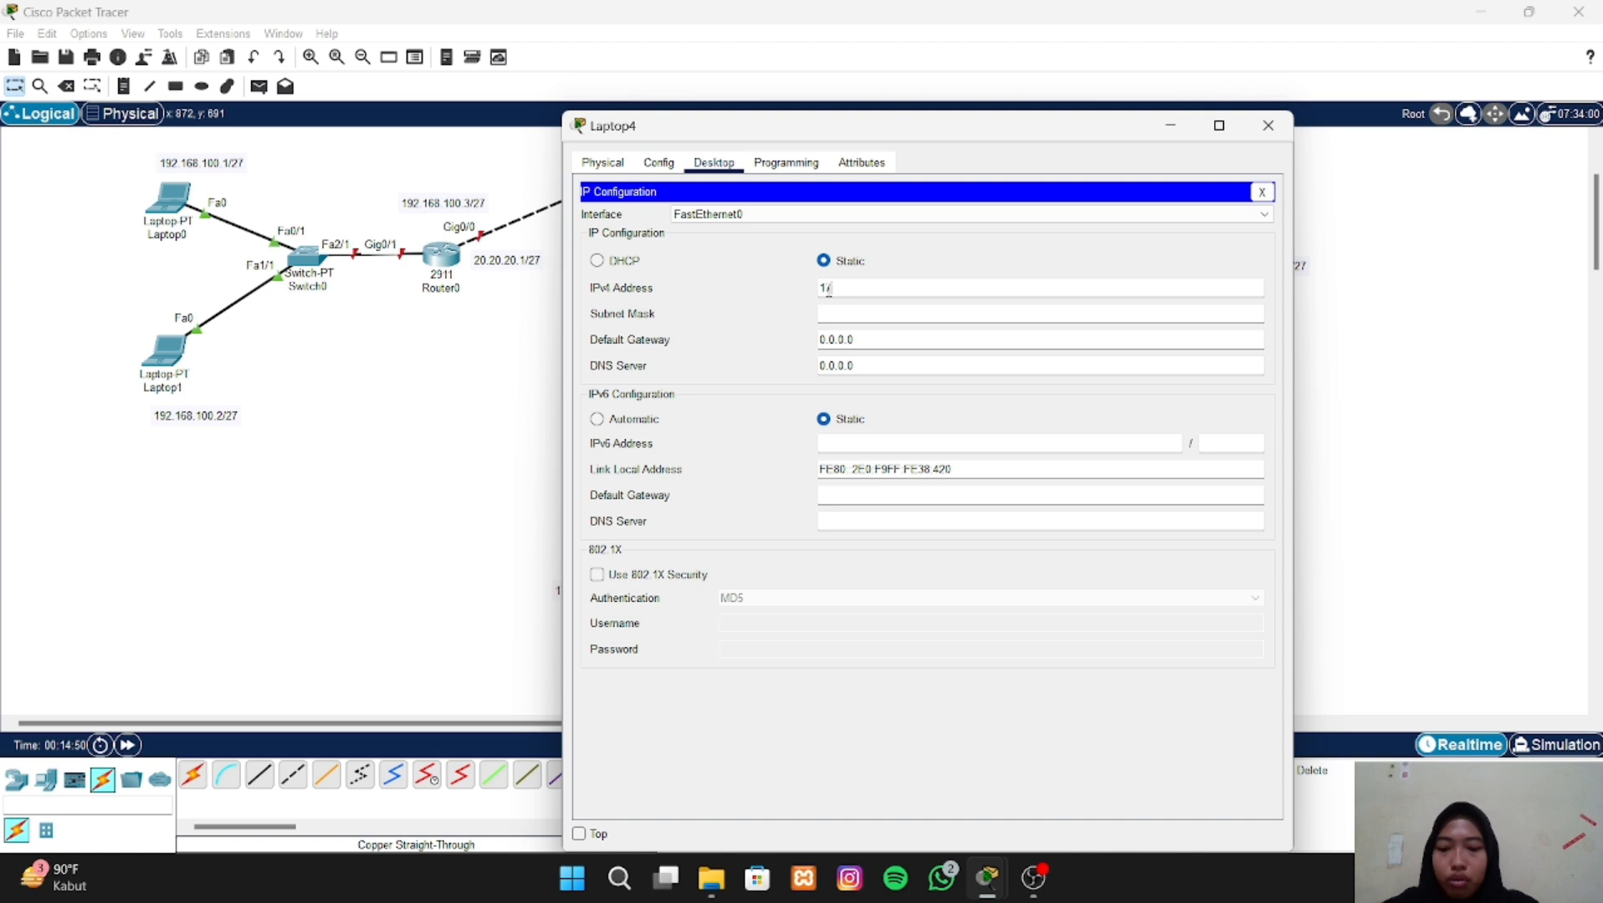
pyautogui.write('2.16.10')
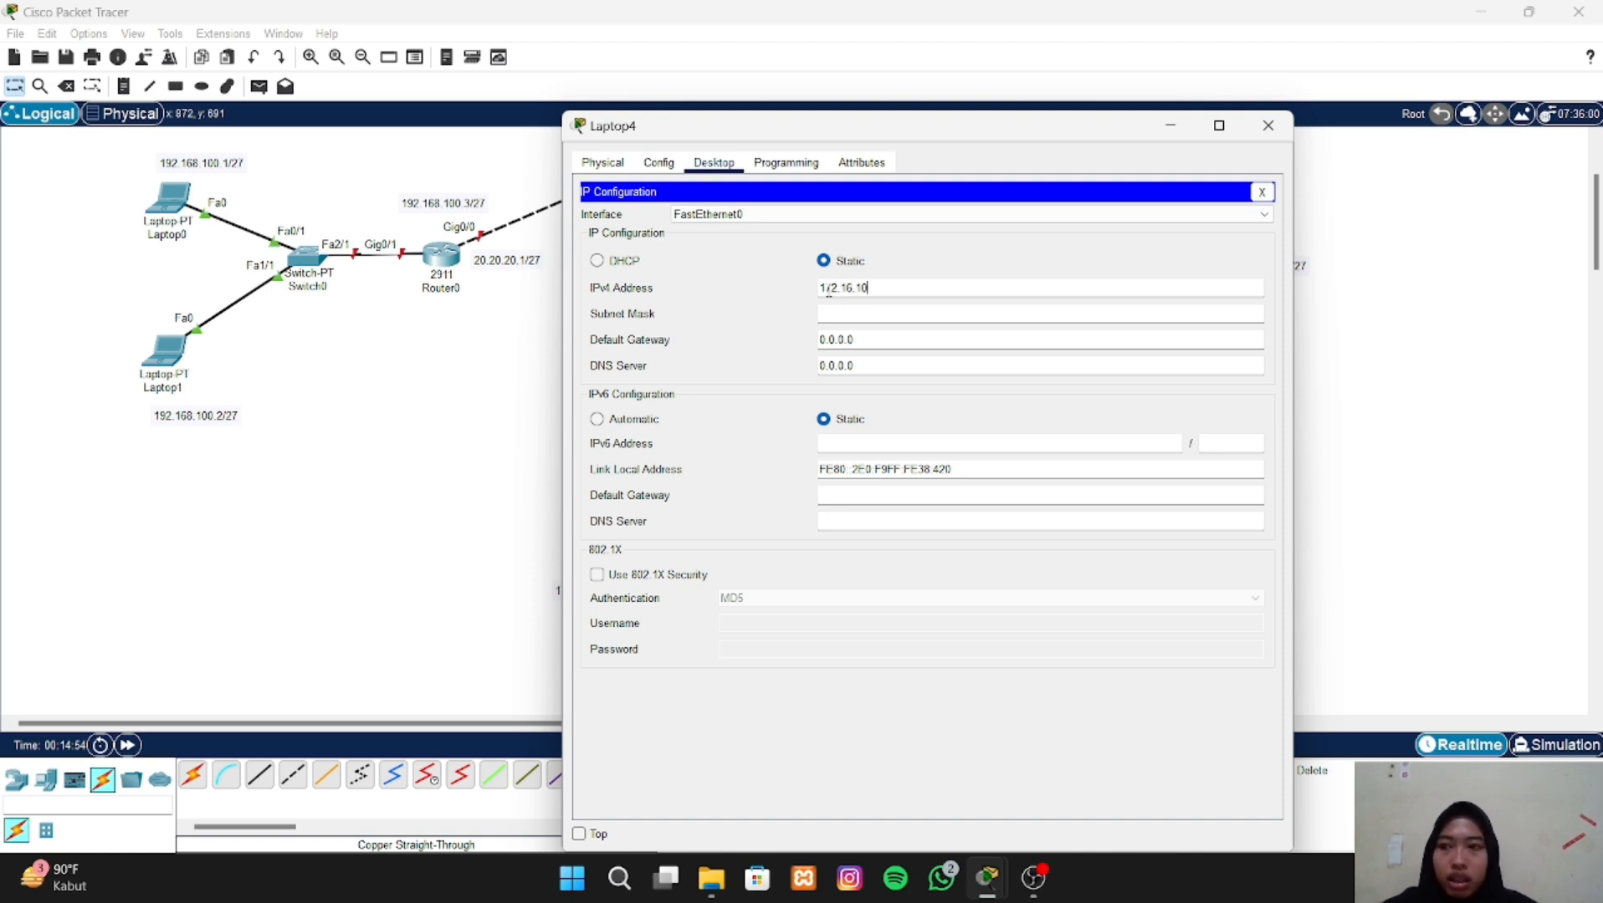
pyautogui.write('.')
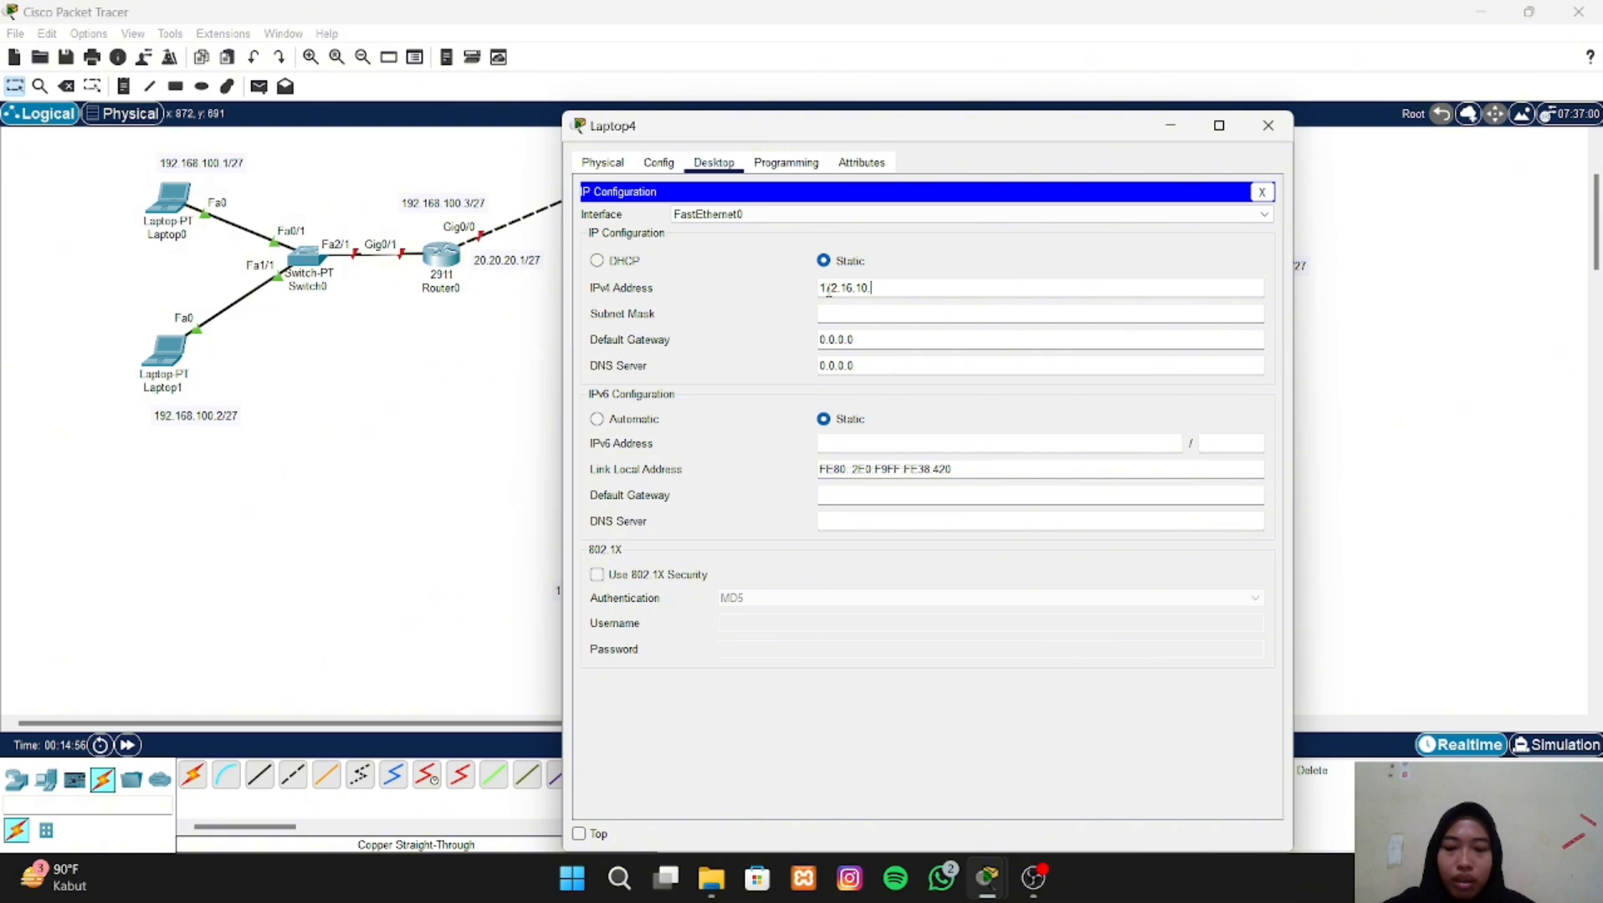
pyautogui.write('2')
# - Set Laptop4's subnet mask to 255.255.255.224
pyautogui.click(844, 310)
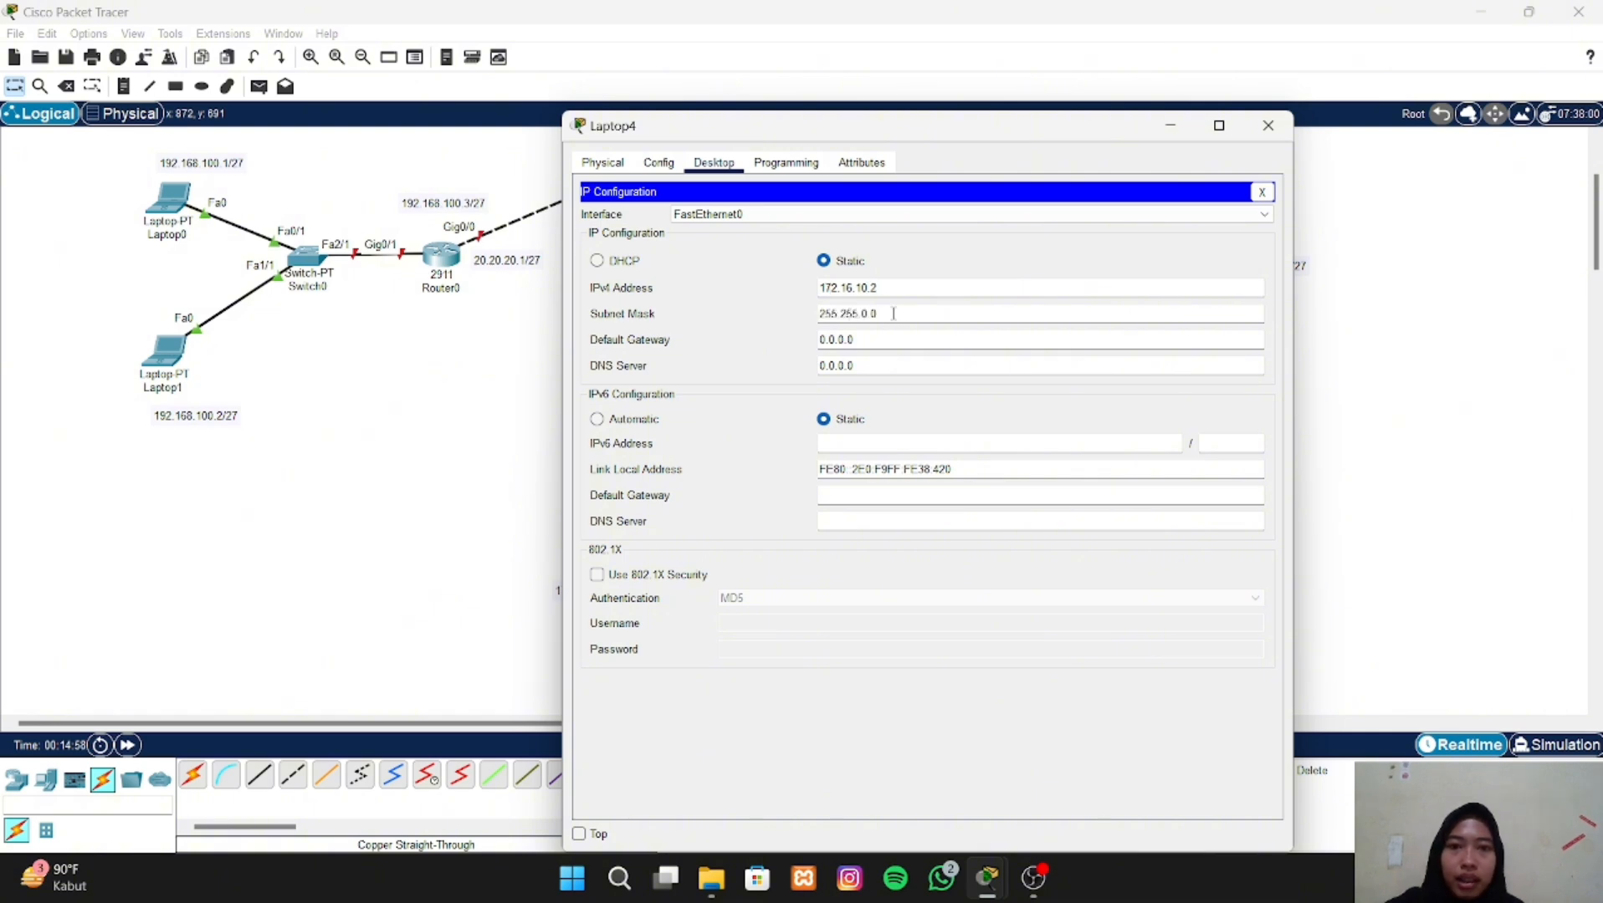
pyautogui.moveTo(876, 314); pyautogui.dragTo(859, 314)
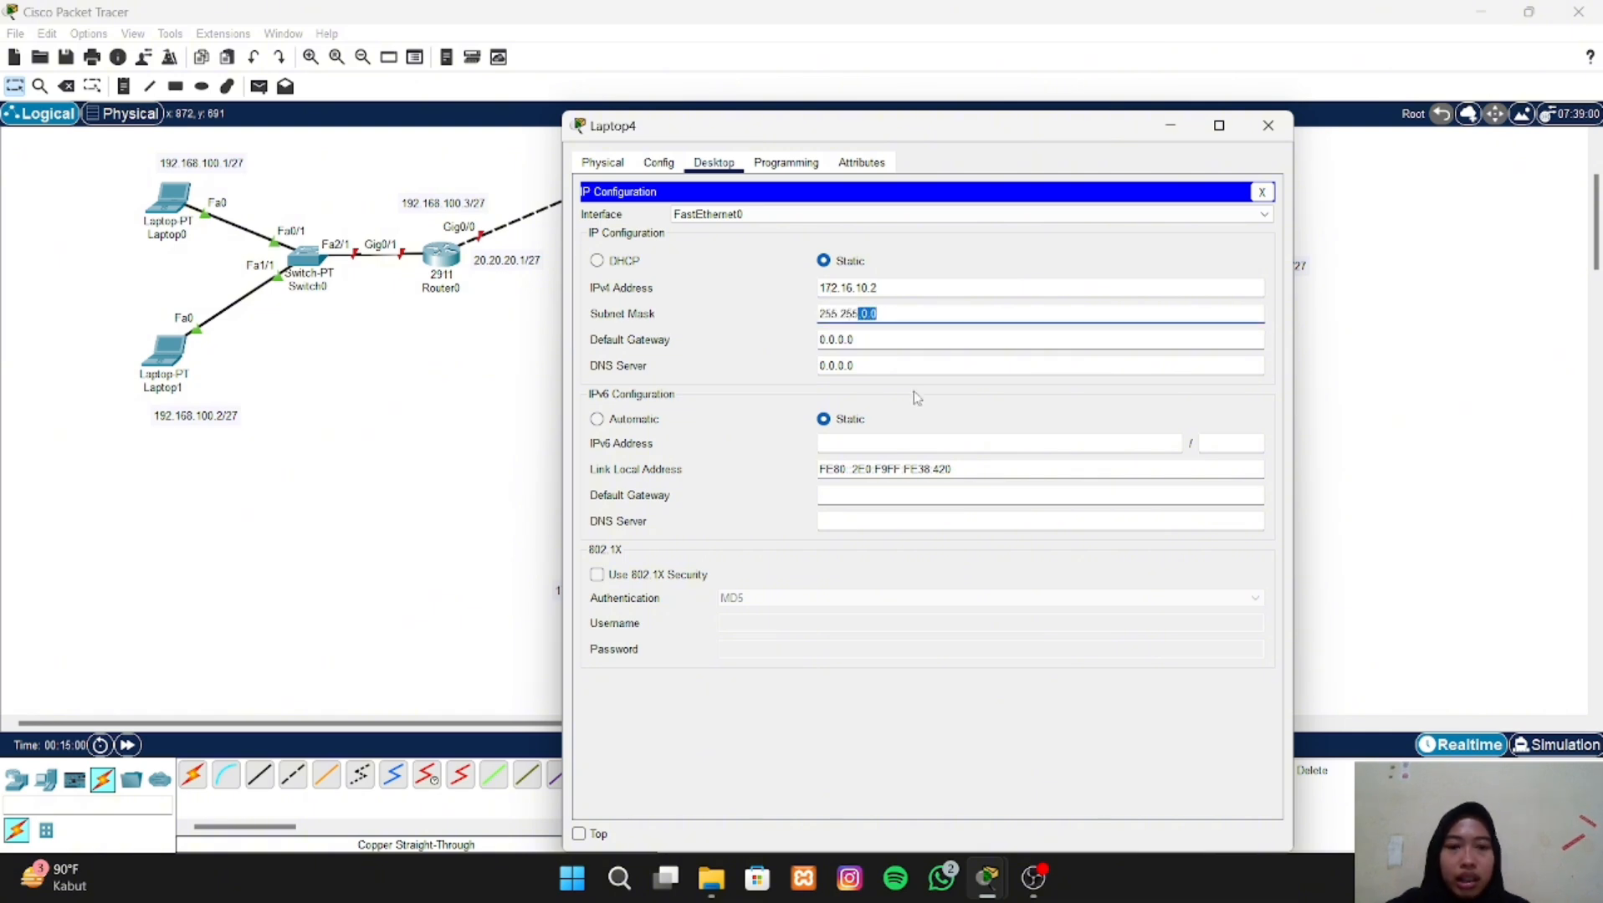
pyautogui.press('BackSpace')
pyautogui.write('255.255.')
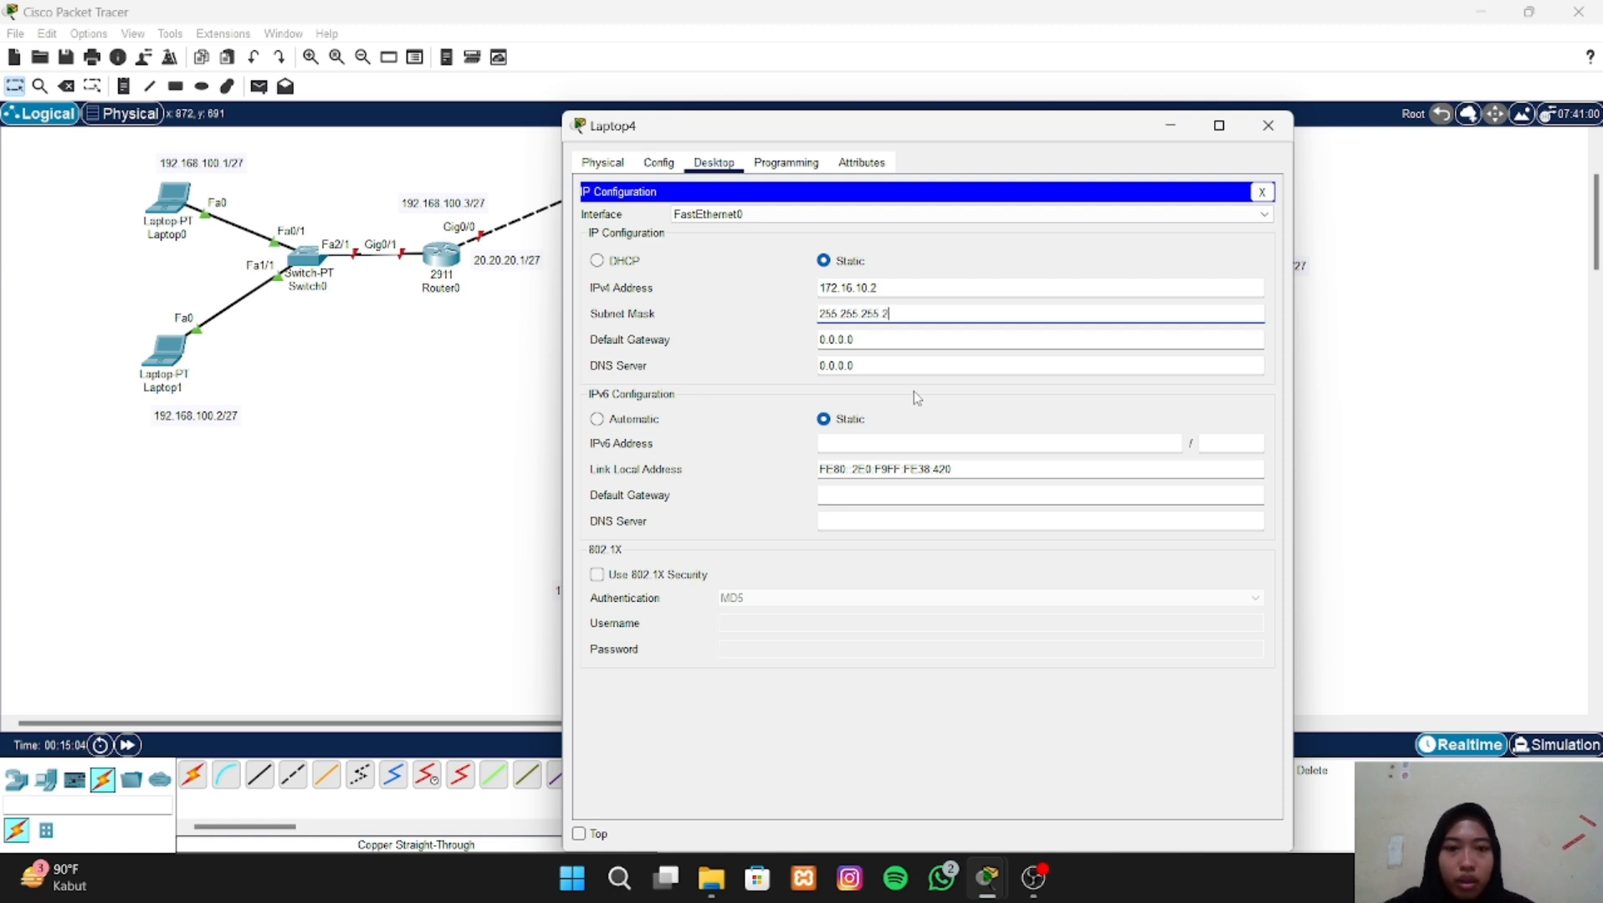
pyautogui.write('224')
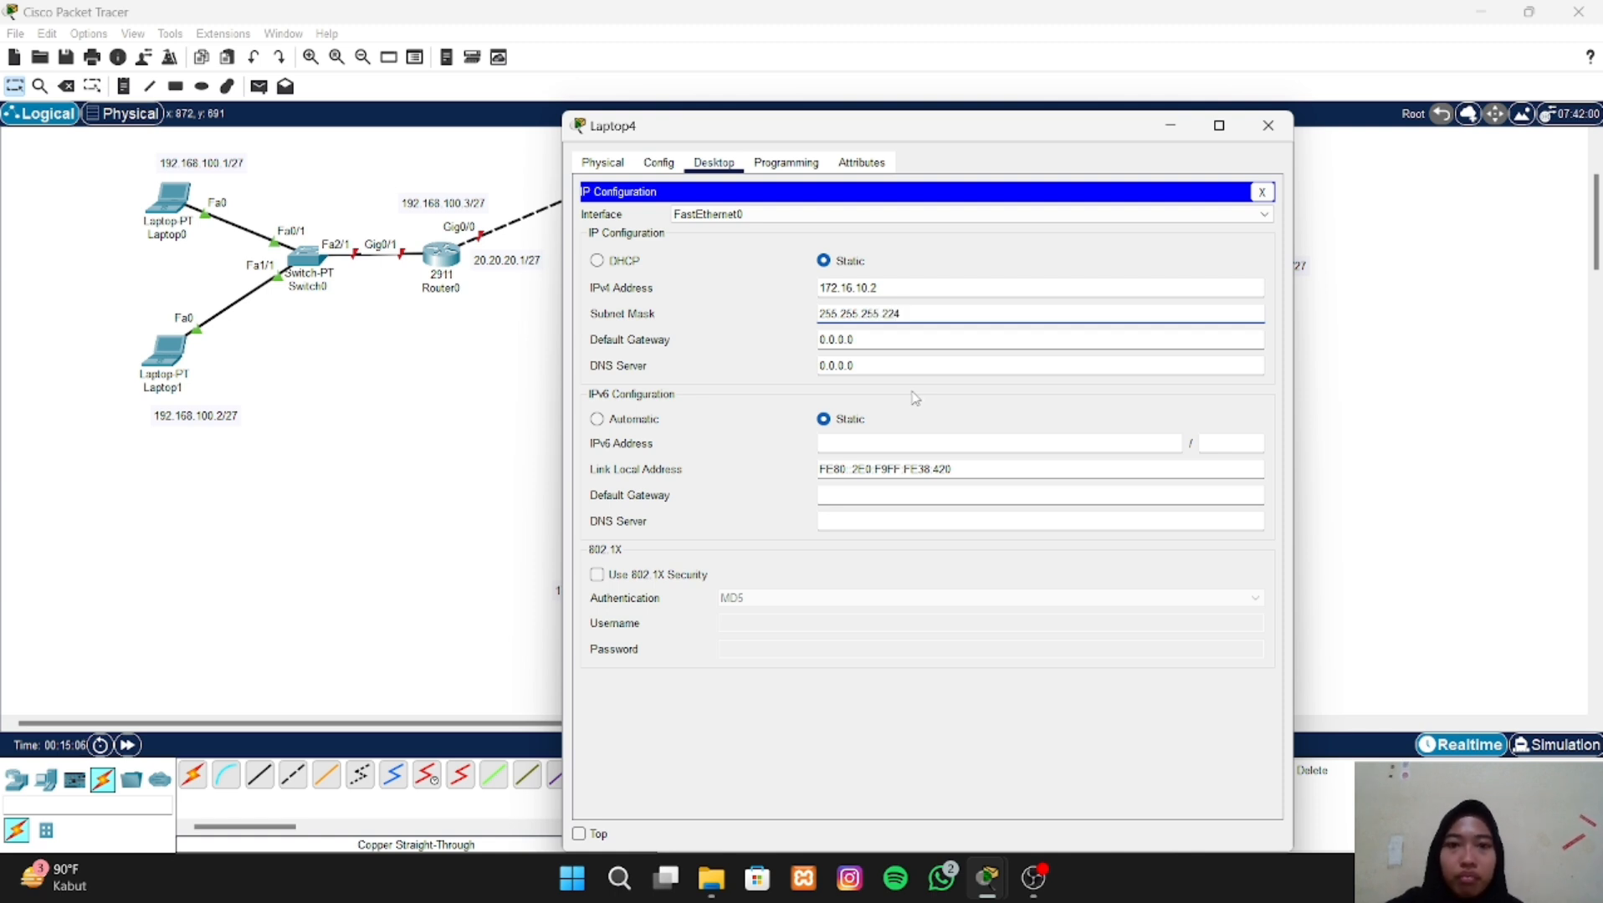
# - Set Laptop4's default gateway to 30.30.30.2 and close its configuration window
pyautogui.moveTo(885, 340); pyautogui.dragTo(813, 341)
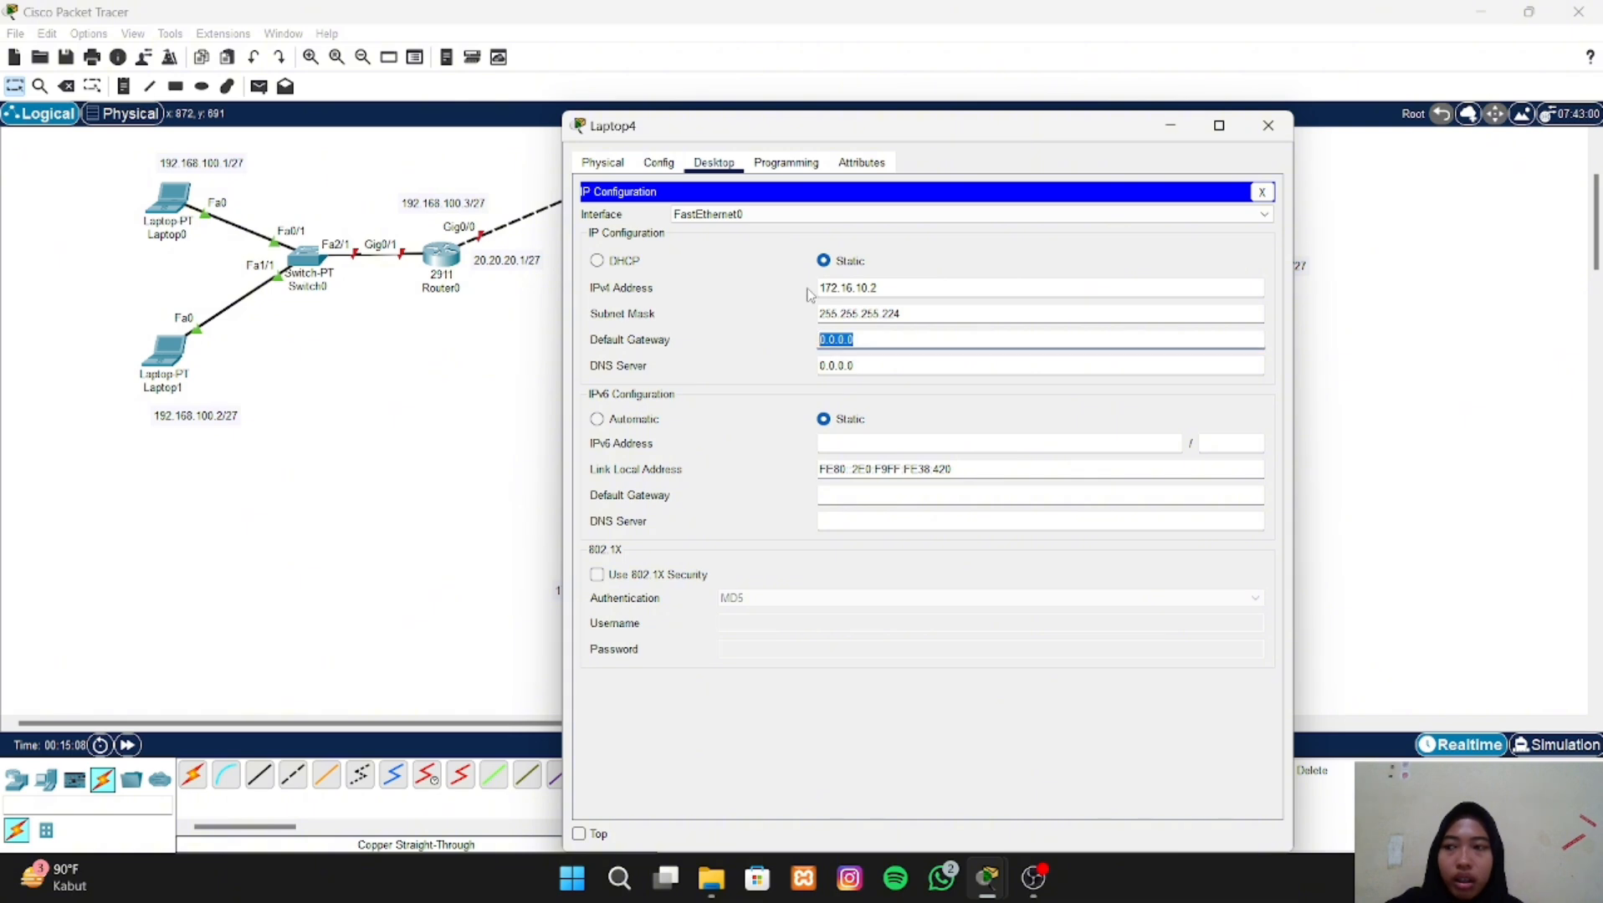
pyautogui.write('3')
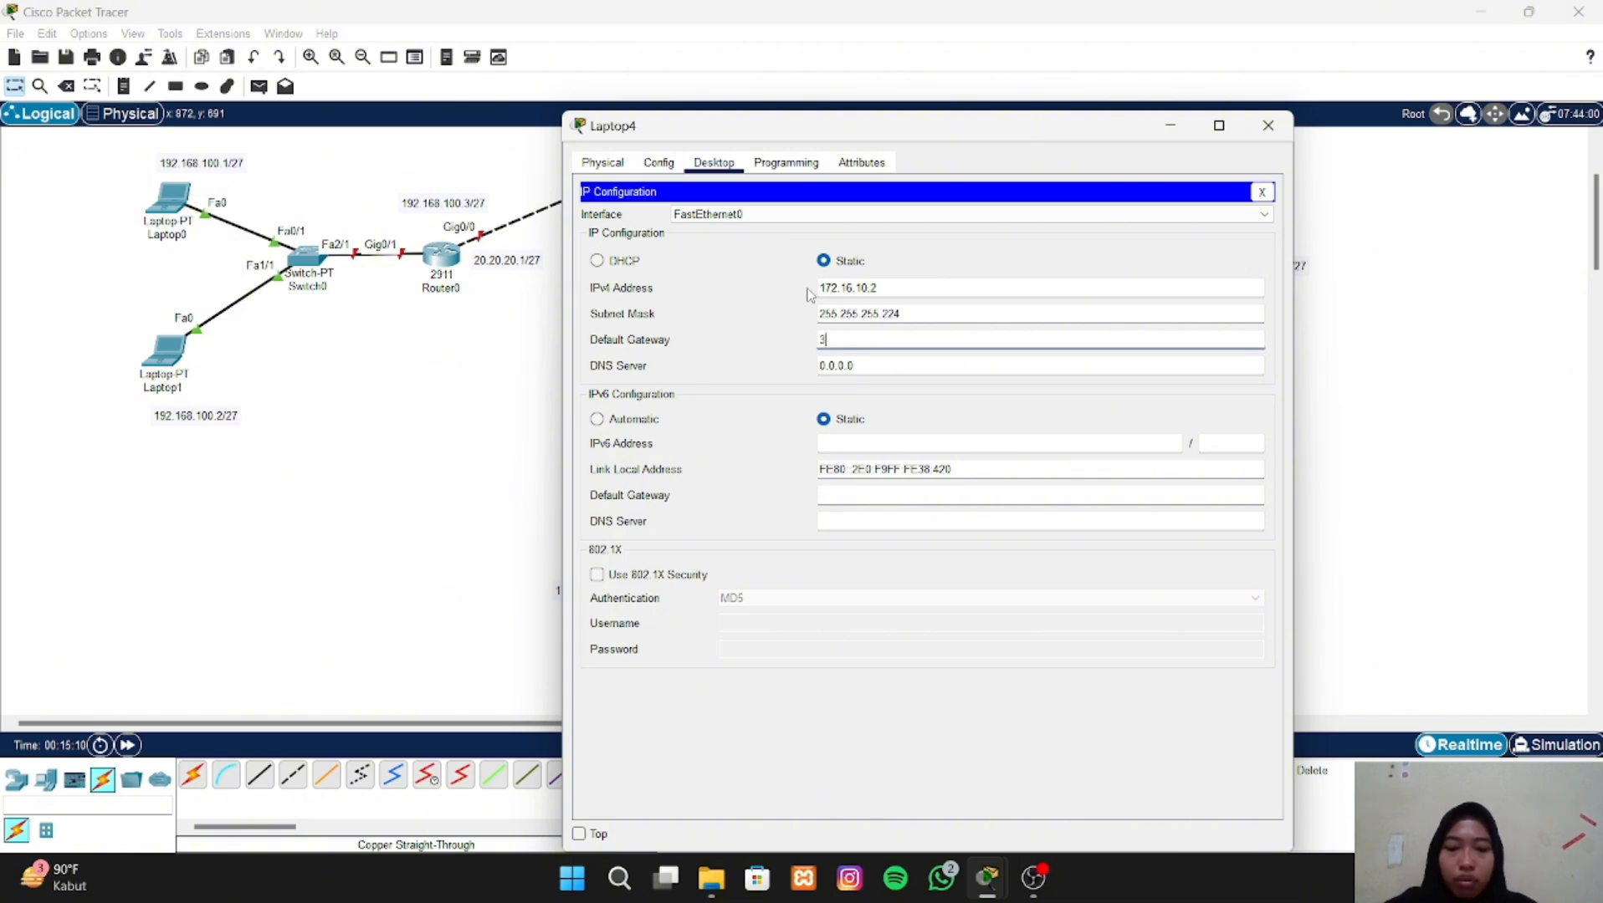
pyautogui.write('0.30.3')
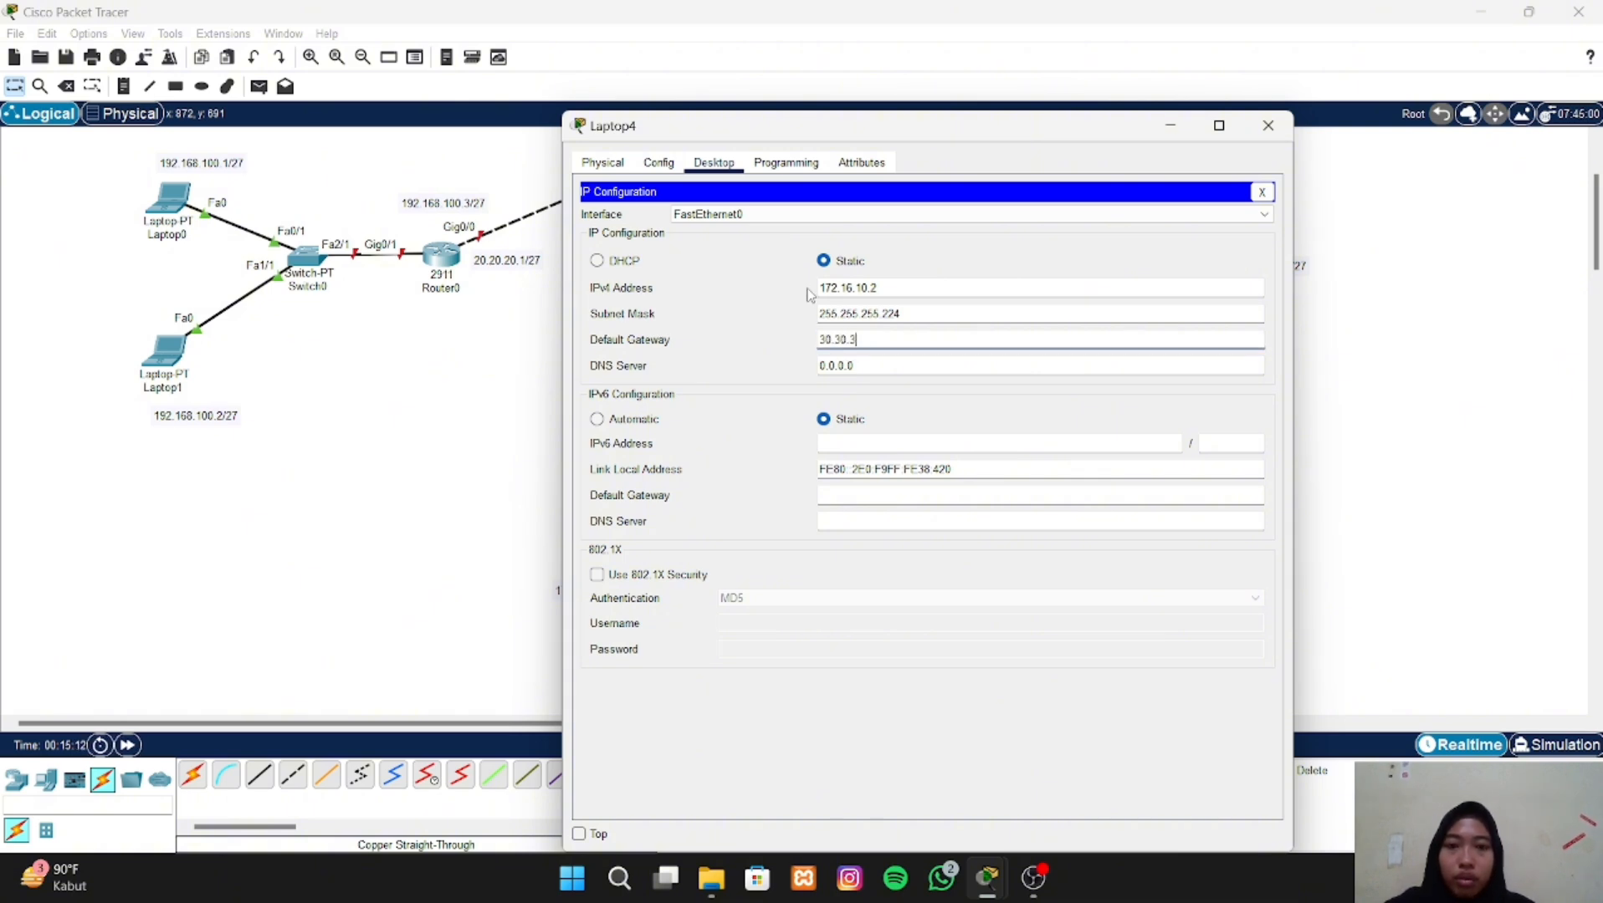
pyautogui.write('0.2')
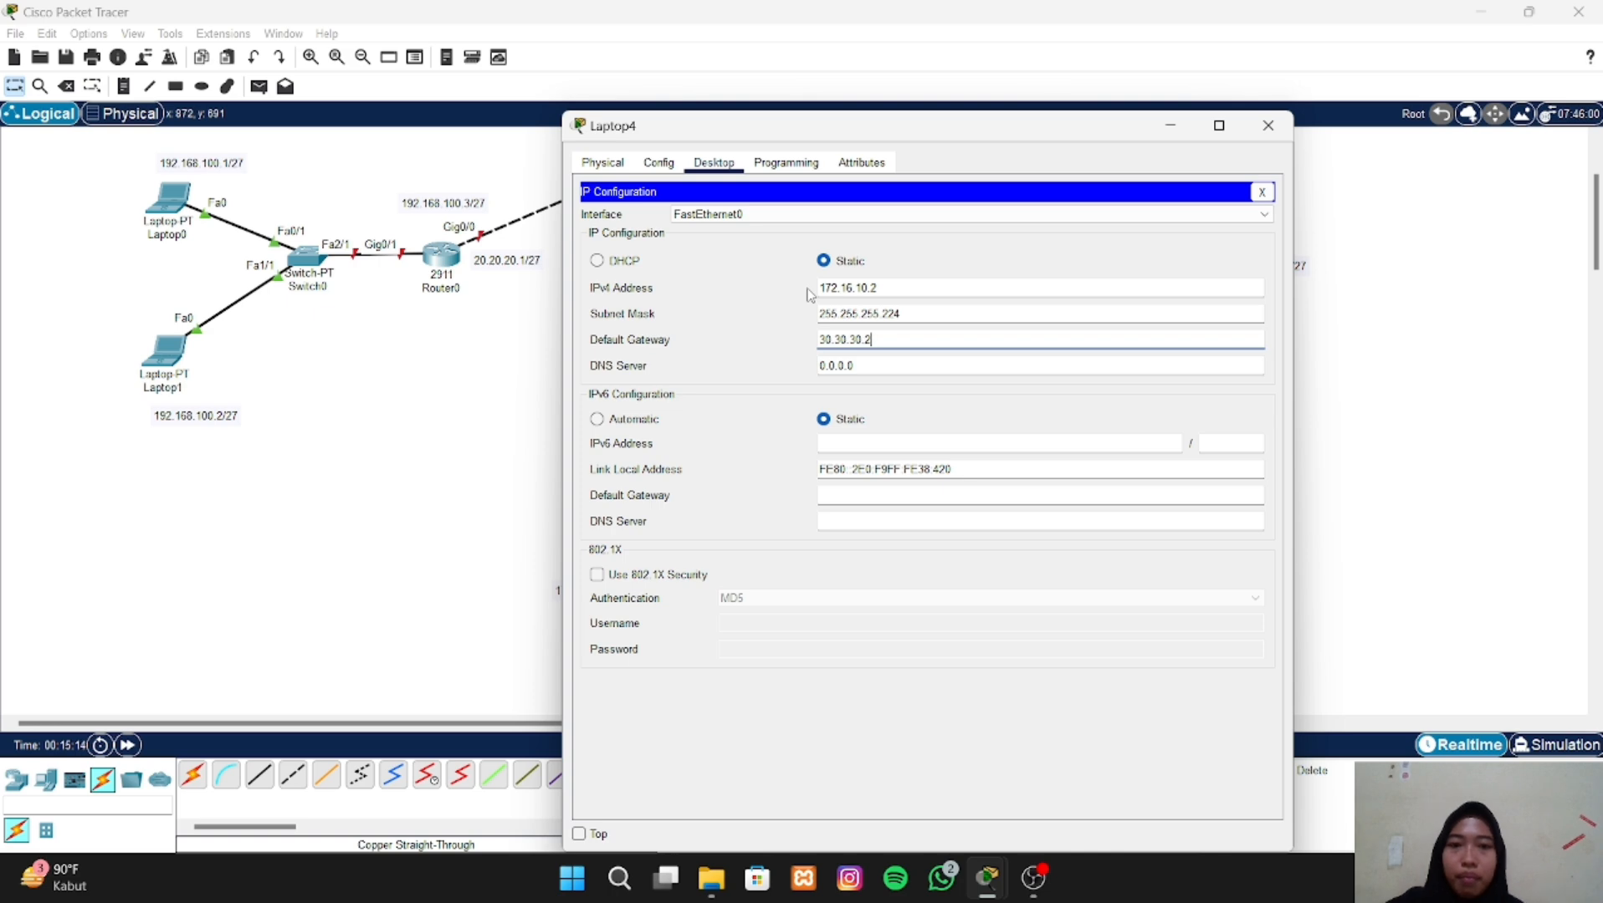
pyautogui.click(1269, 126)
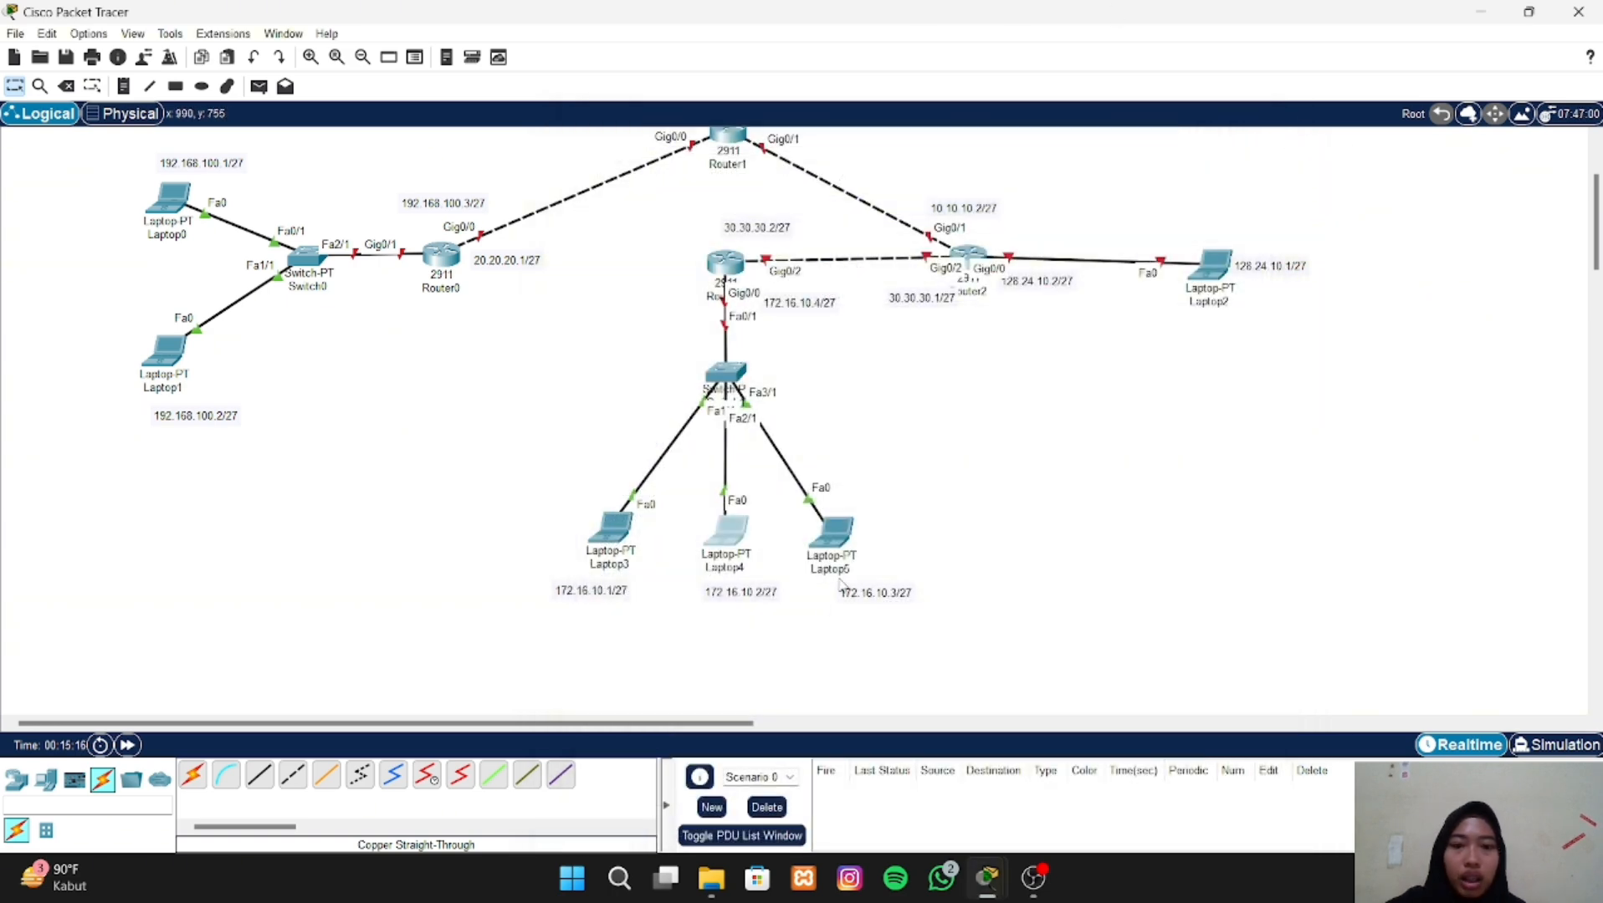
# - Open Laptop5's IP configuration and assign it the static IPv4 address 172.16.10.3
pyautogui.click(835, 534)
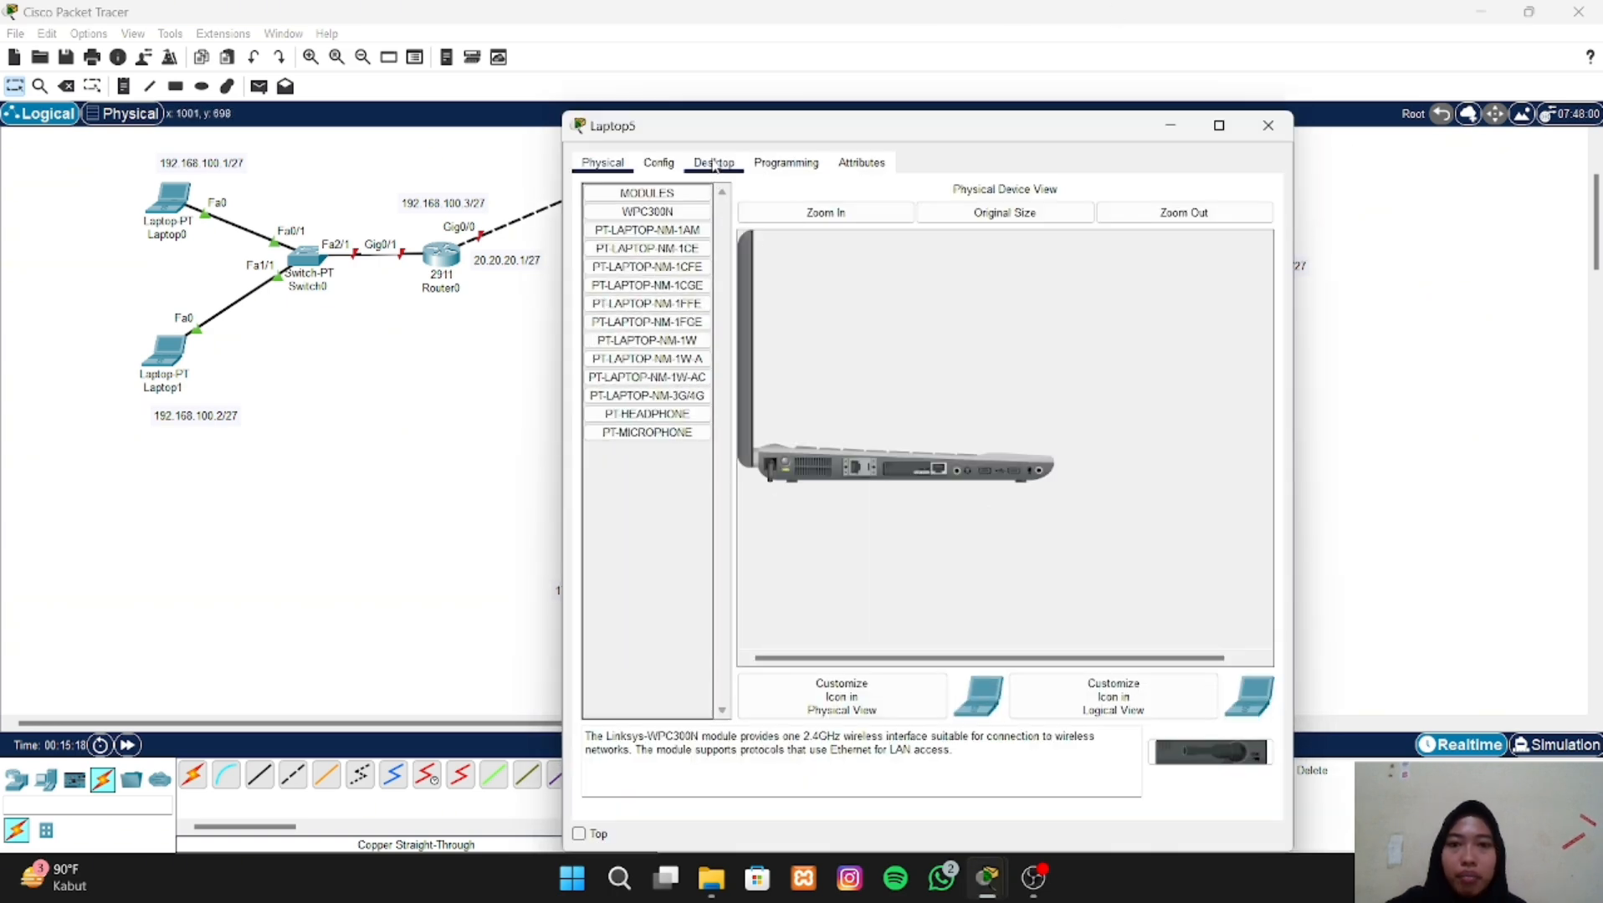
pyautogui.click(713, 165)
pyautogui.click(668, 236)
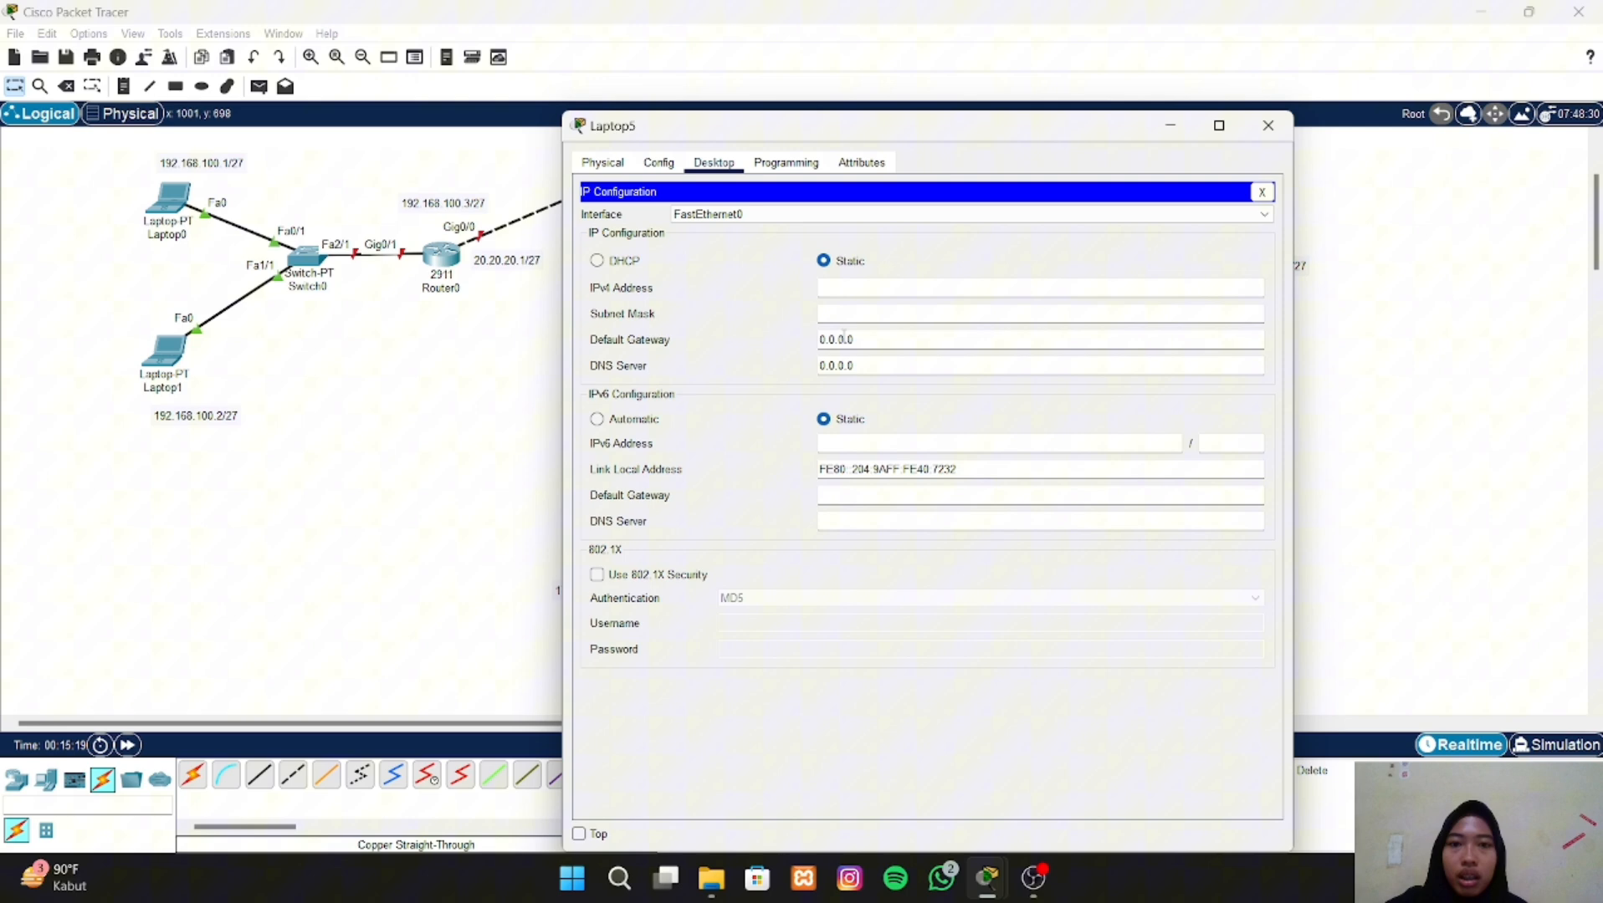
pyautogui.click(876, 287)
pyautogui.write('172')
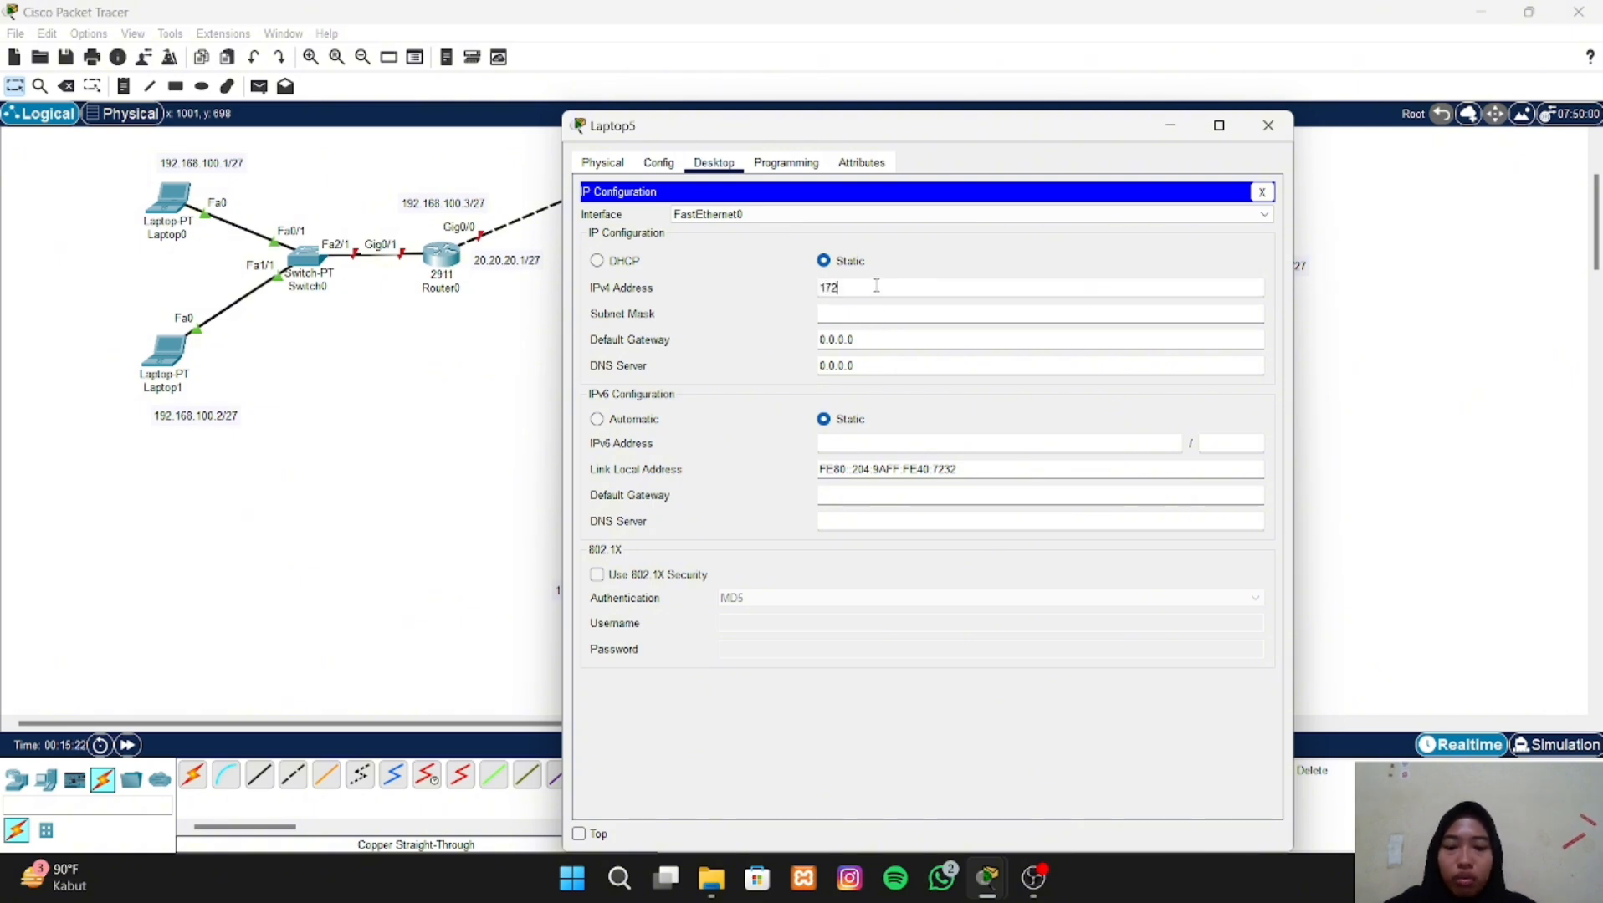
pyautogui.write('.16.10.3')
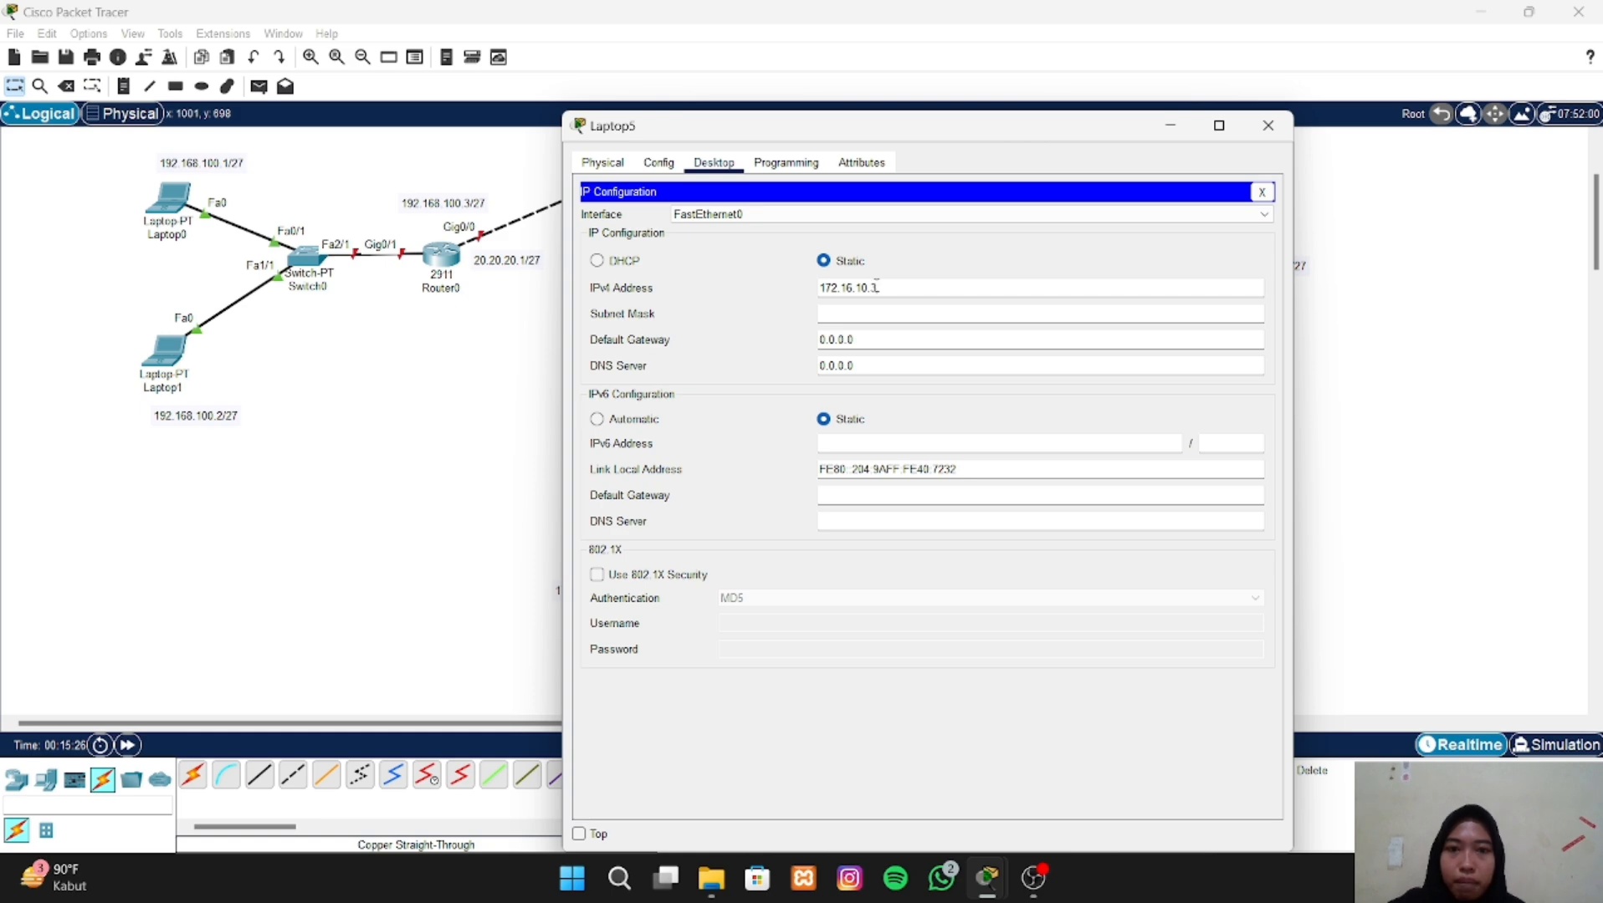
# - Set Laptop5's subnet mask to 255.255.255.224
pyautogui.click(873, 307)
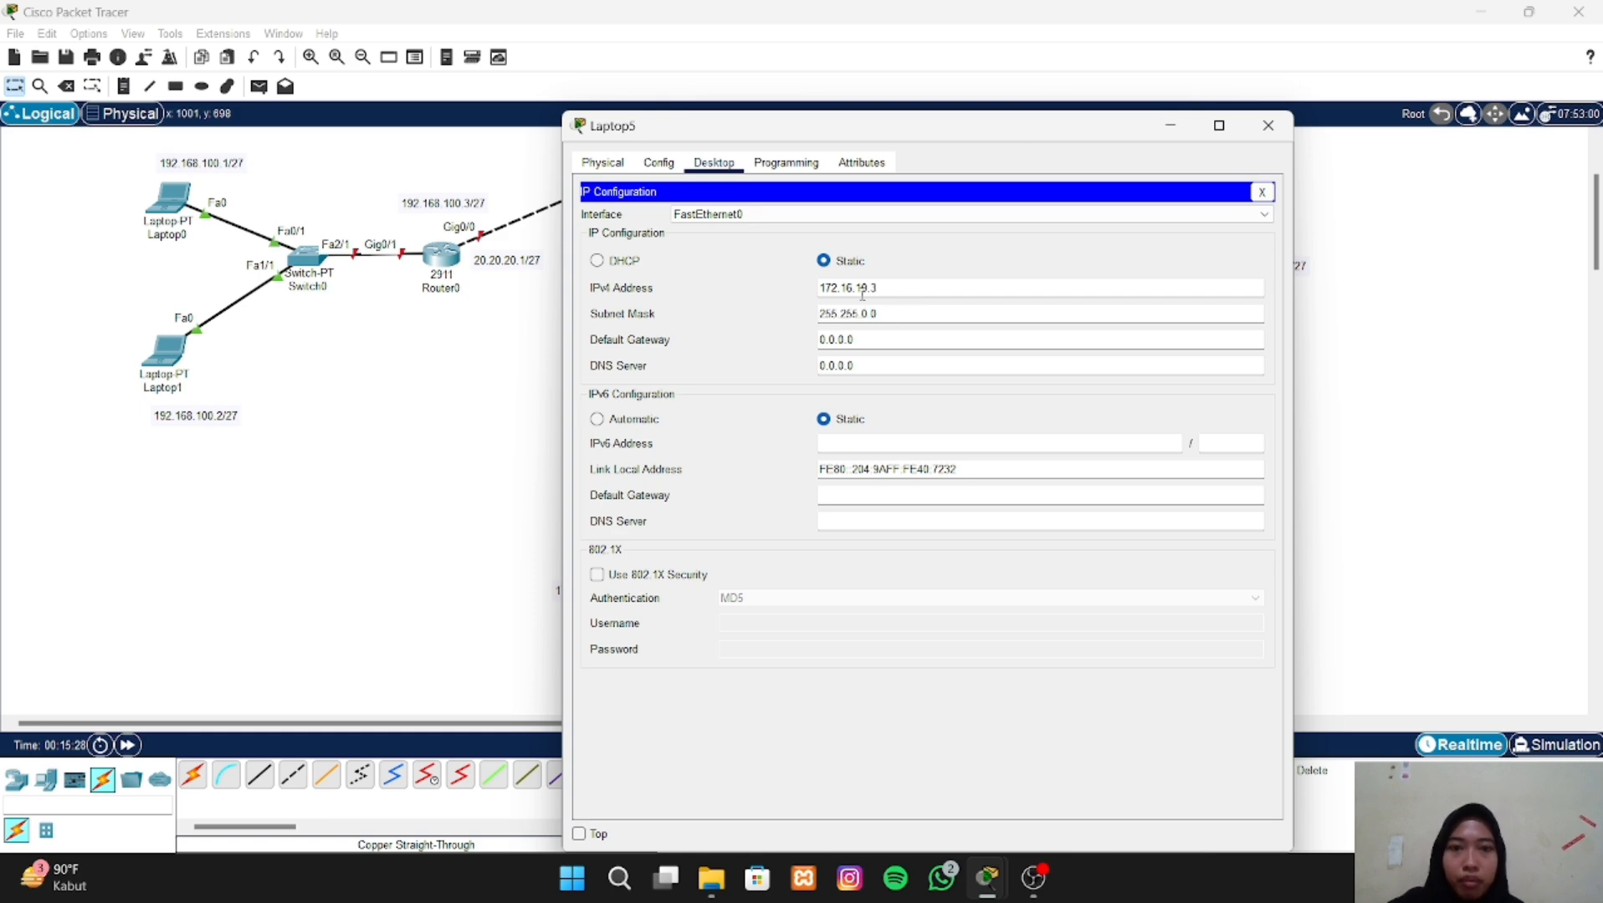
pyautogui.moveTo(881, 314)
pyautogui.mouseDown()
pyautogui.moveTo(821, 313)
pyautogui.moveTo(859, 309)
pyautogui.mouseUp()
pyautogui.press('BackSpace')
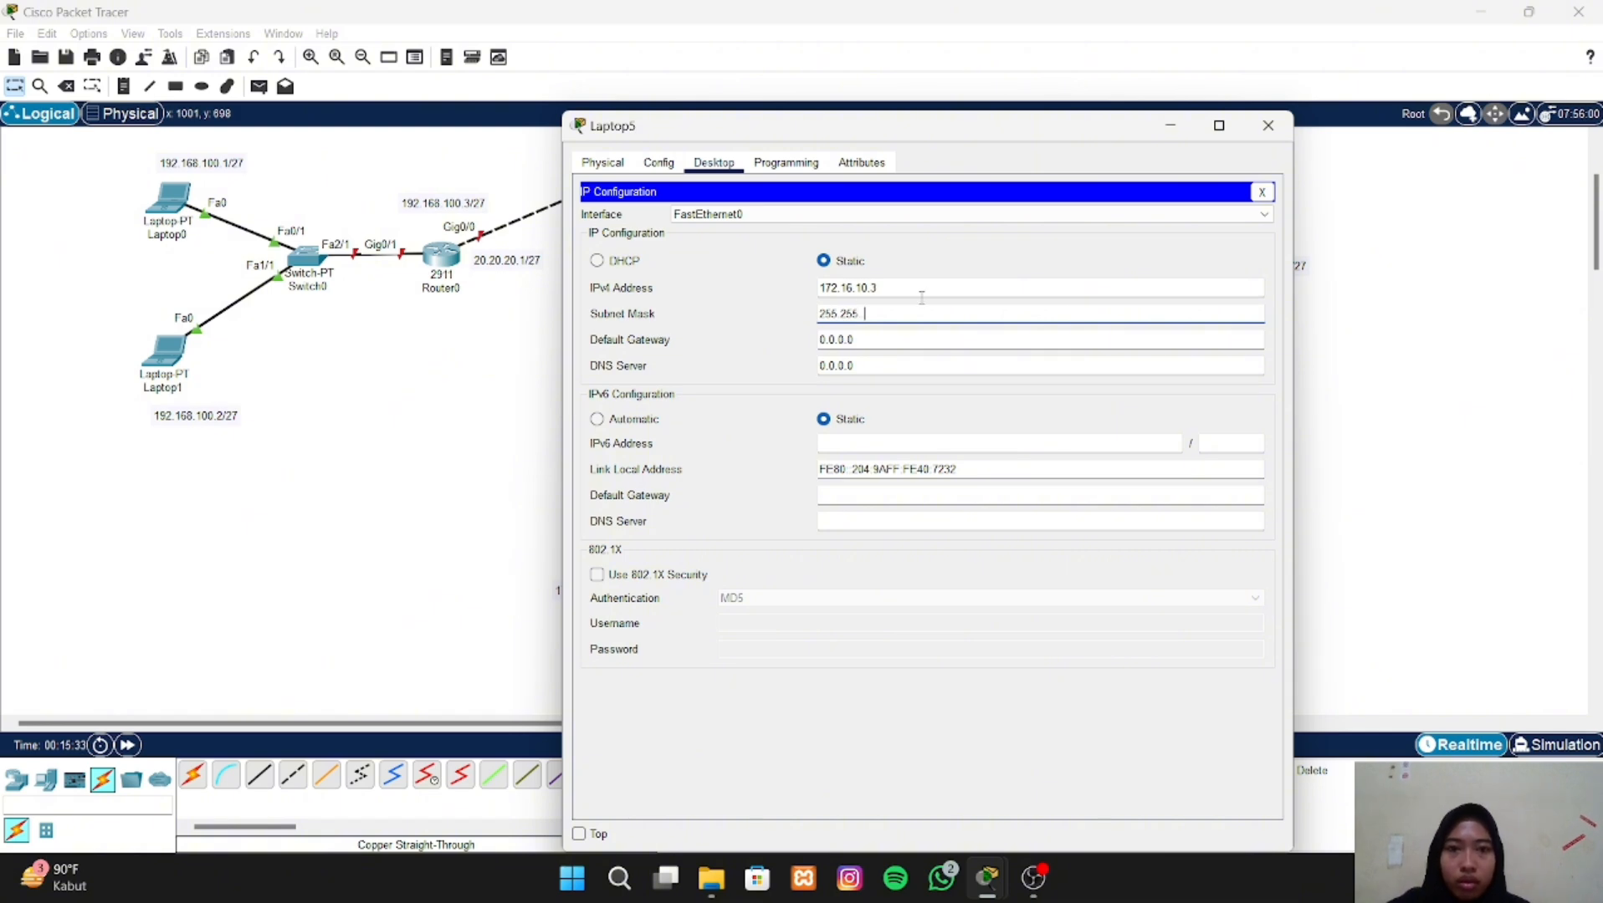
pyautogui.write('255')
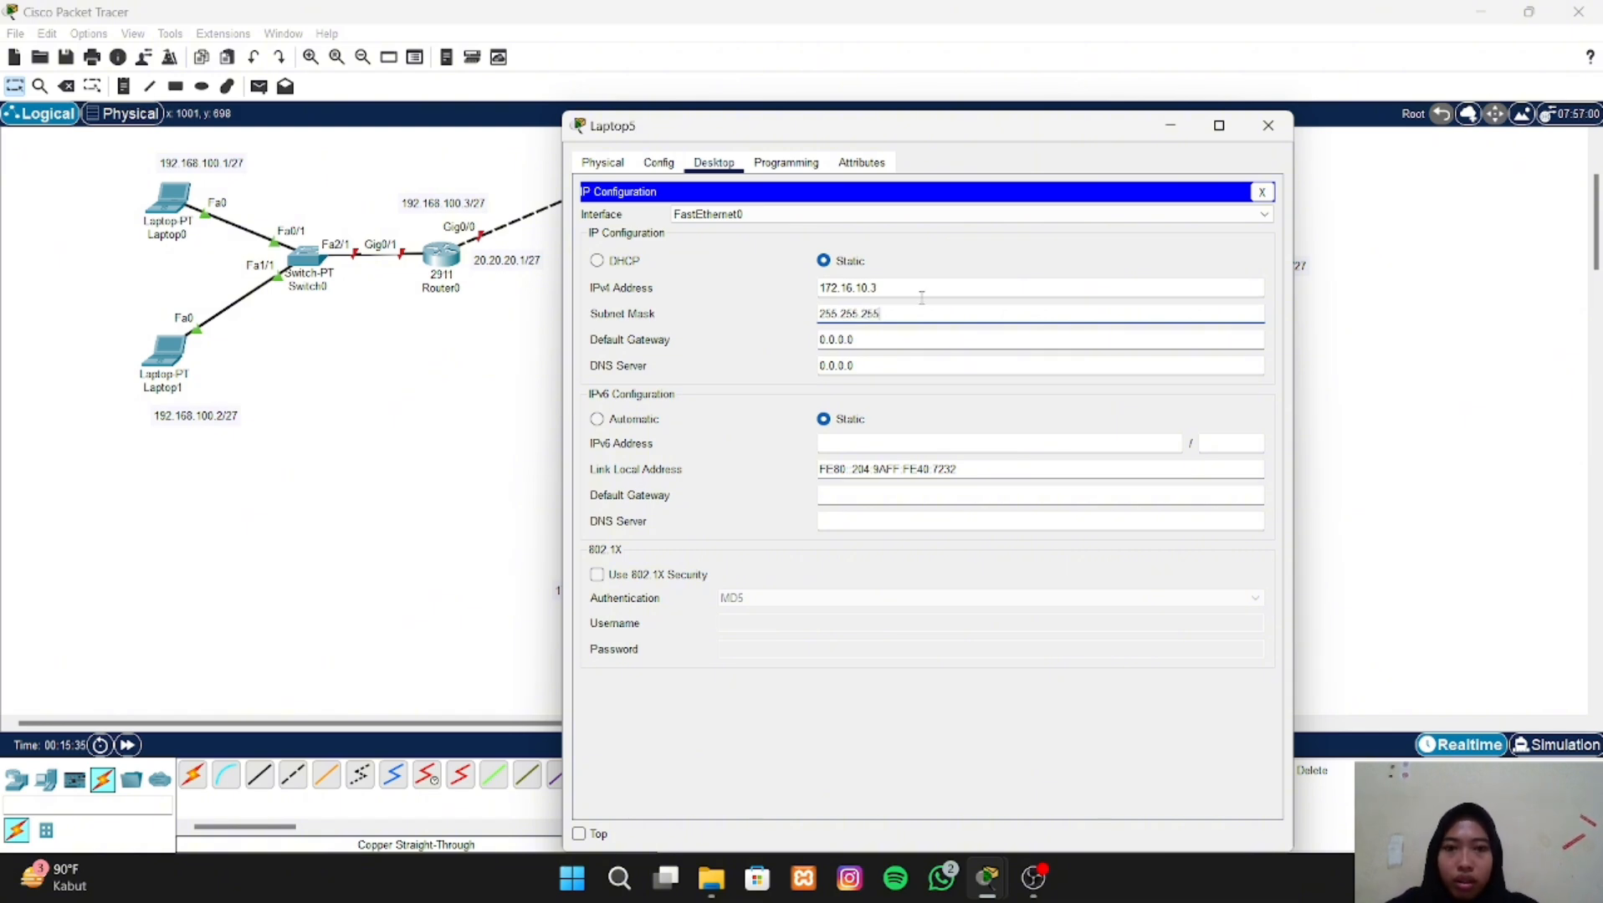
pyautogui.write('.224')
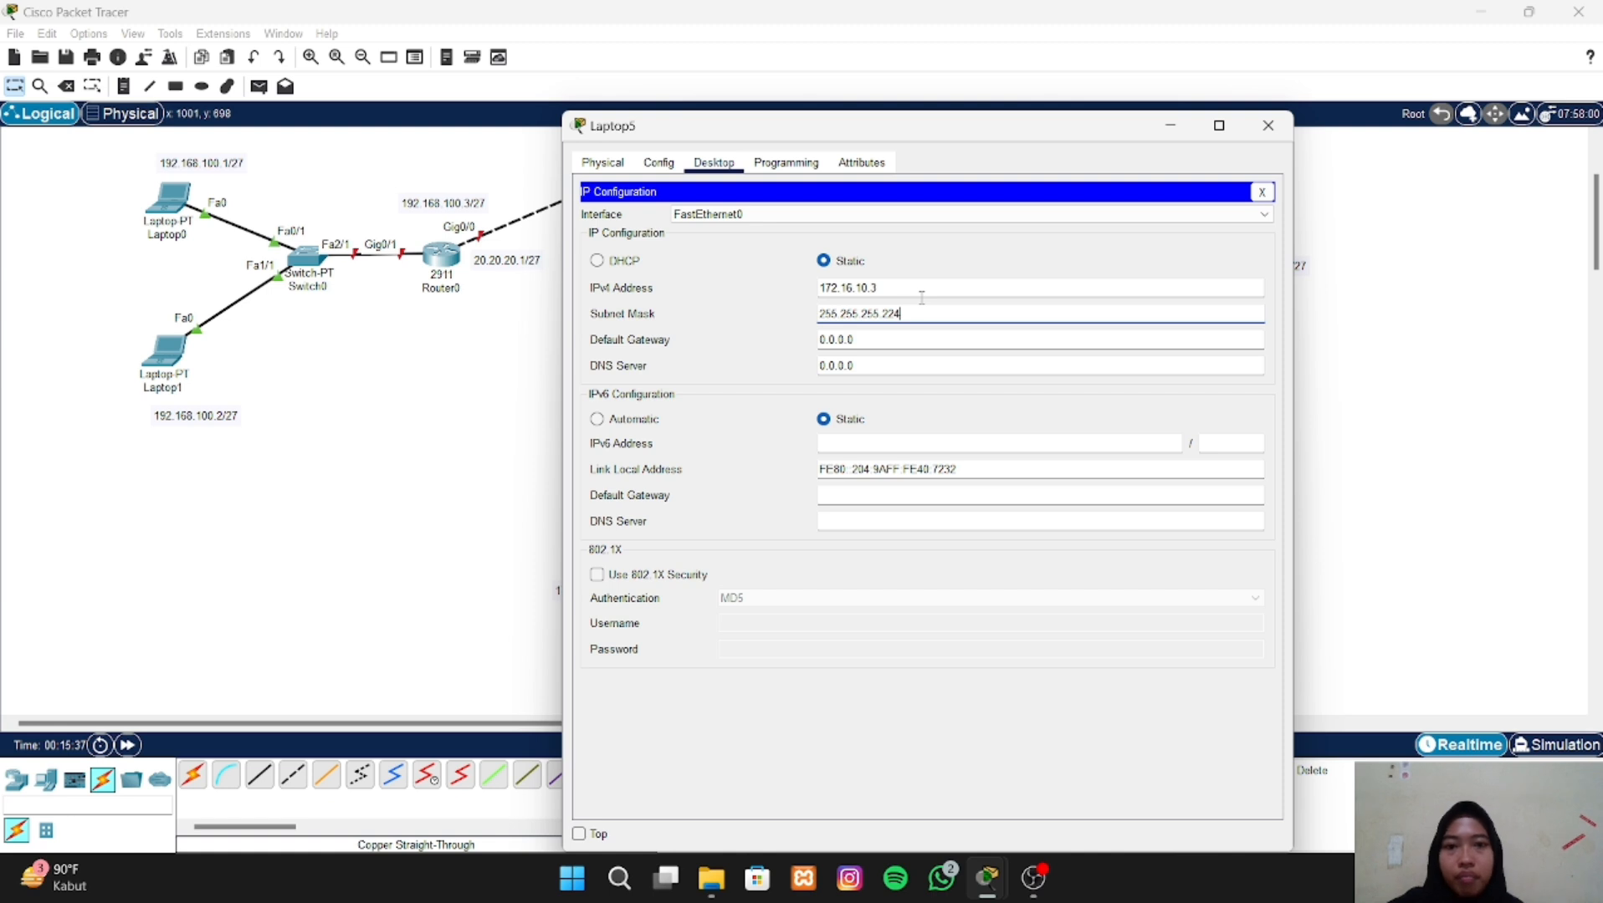
# - Set Laptop5's default gateway to 30.30.30.2 and close its configuration window
pyautogui.click(848, 340)
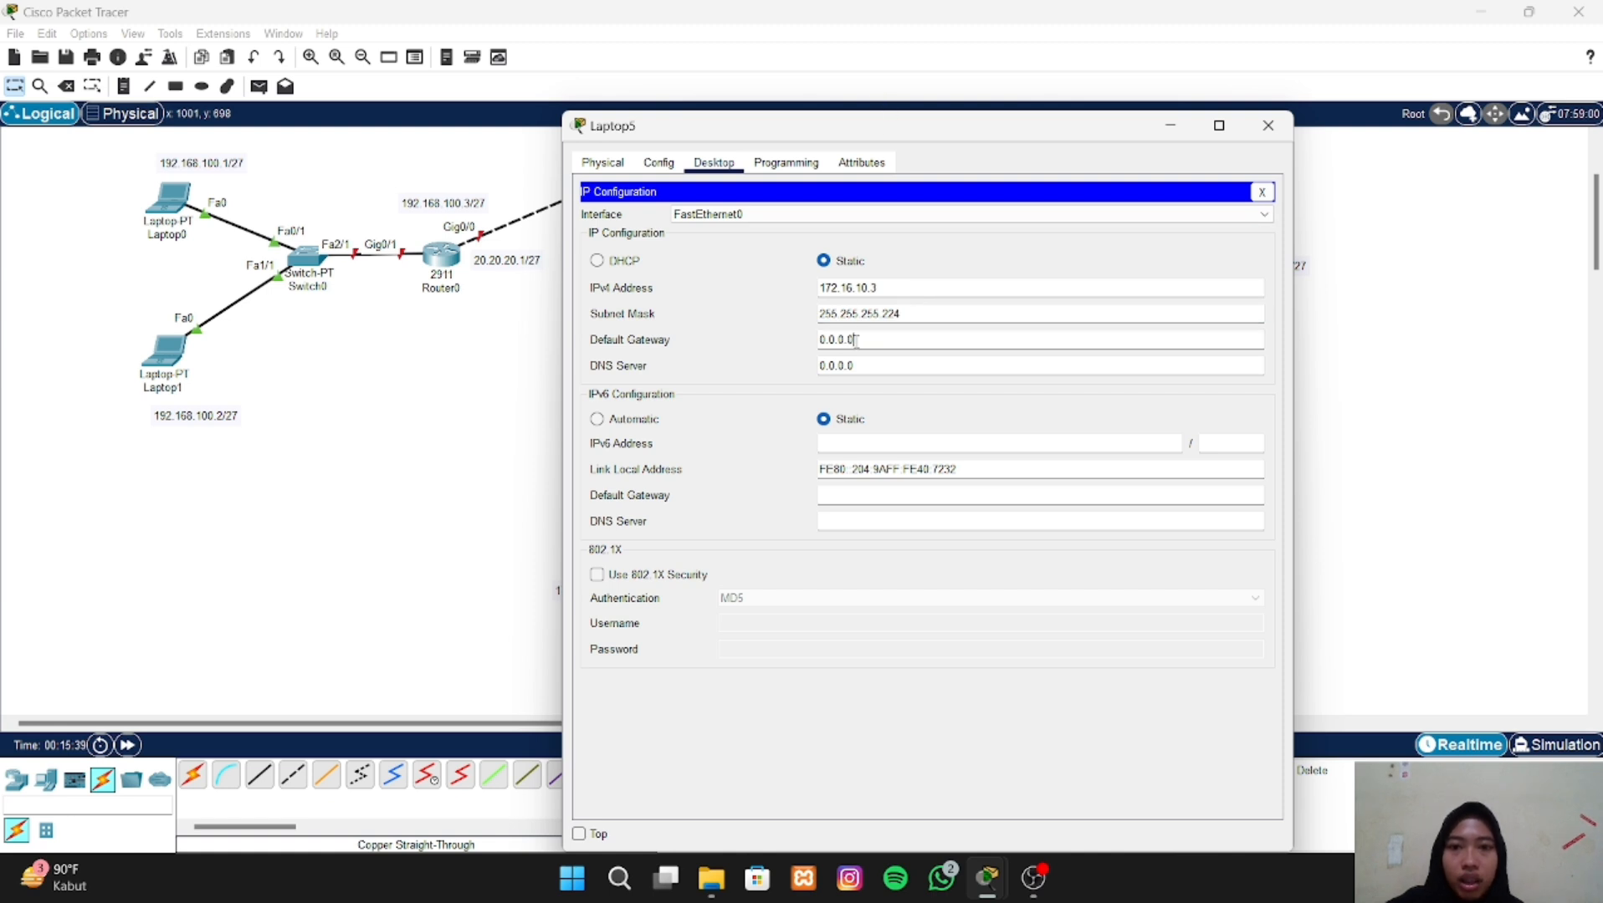
pyautogui.moveTo(855, 340); pyautogui.dragTo(819, 340)
pyautogui.press('BackSpace')
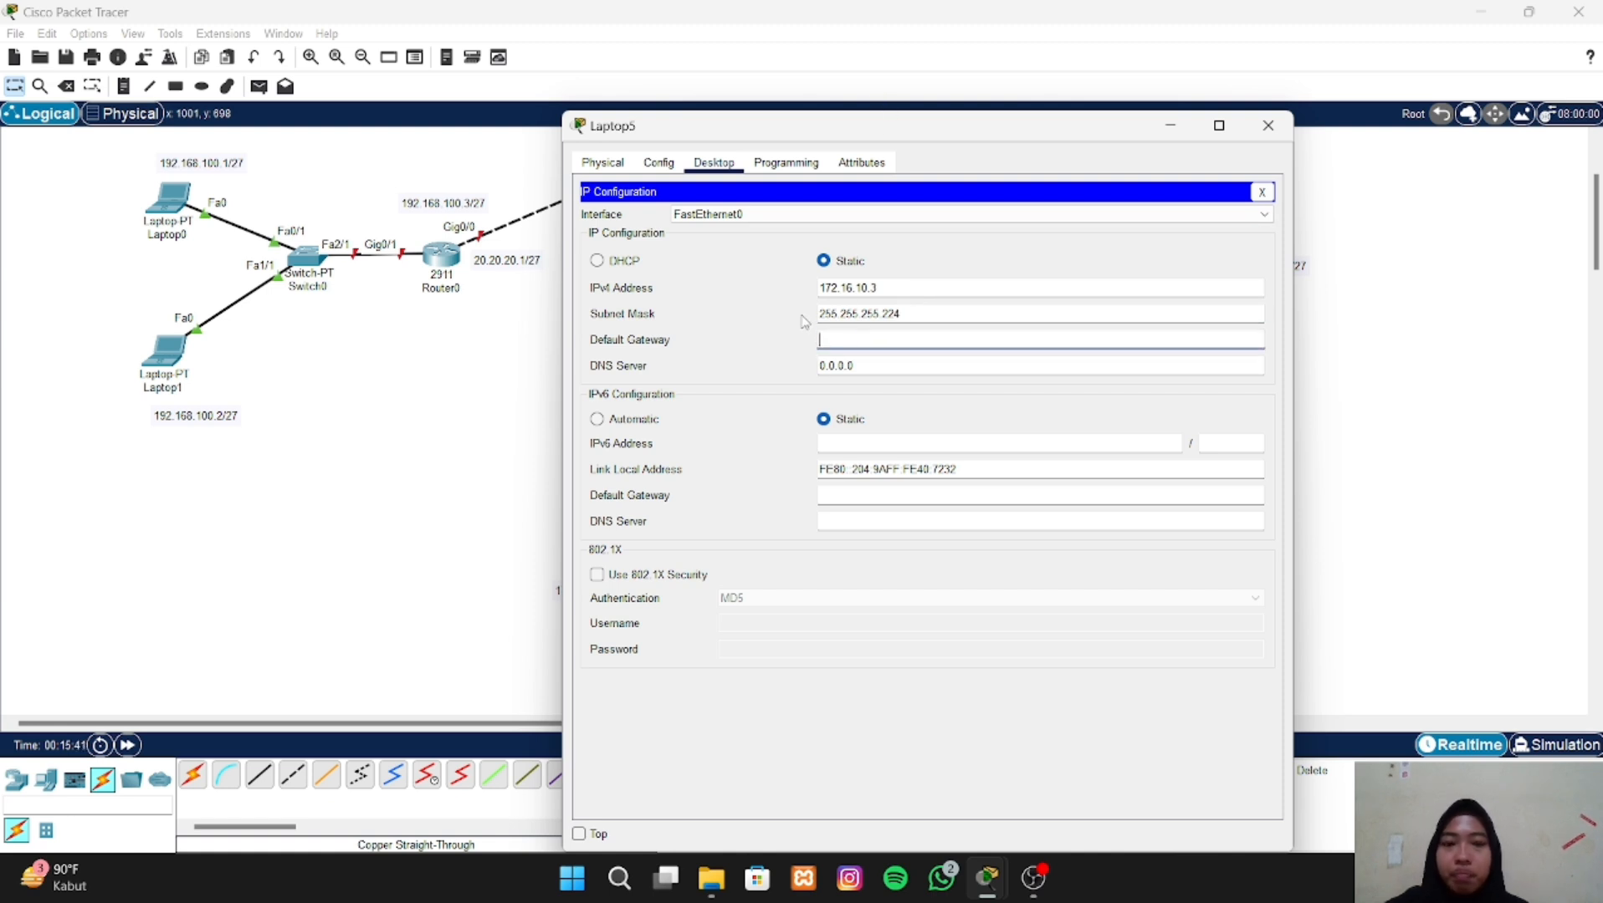
pyautogui.write('1')
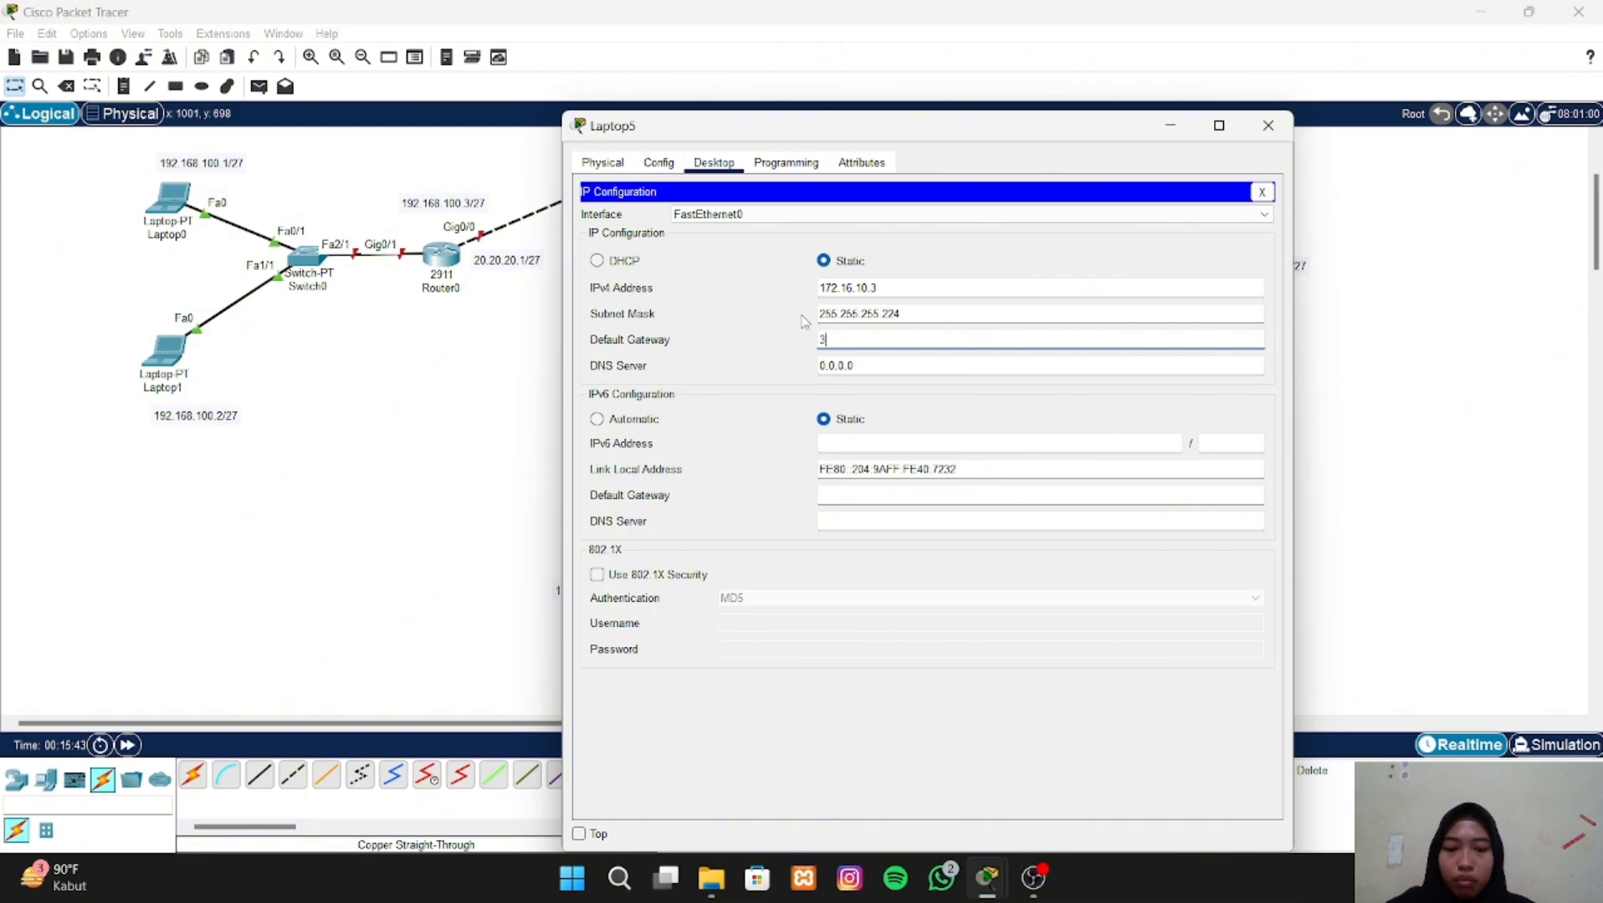
pyautogui.write('0.30.30.')
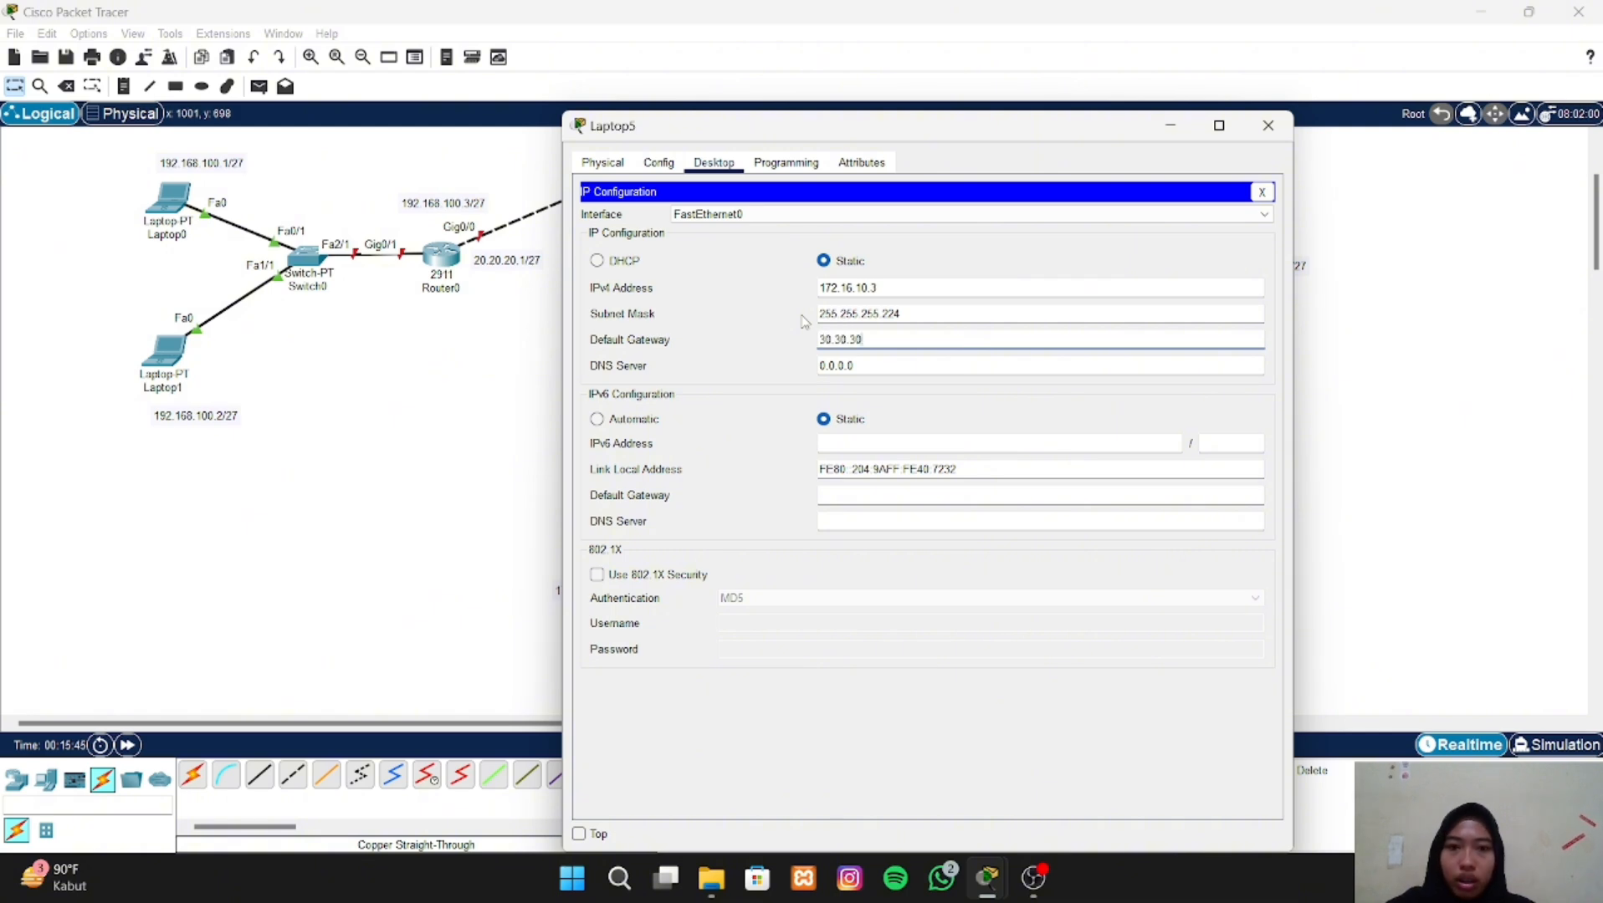
pyautogui.write('2')
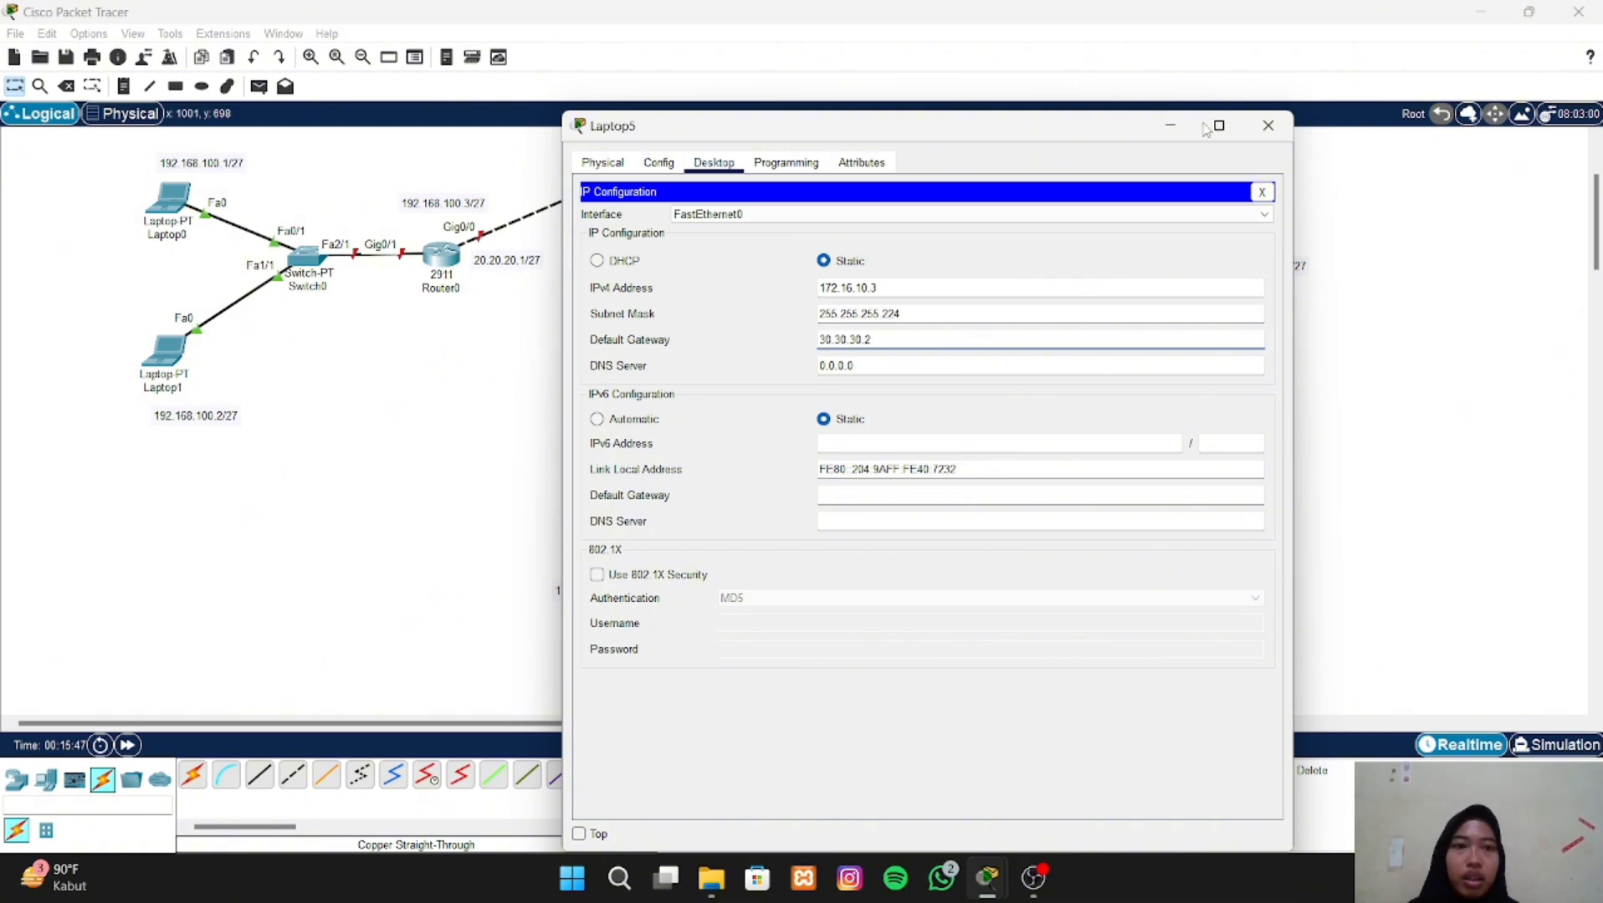
pyautogui.click(1267, 134)
# - Open Router0's configuration and assign the IPv4 address 20.20.20.1 to its GigabitEthernet0/0 interface
pyautogui.scroll(2, 739, 399)
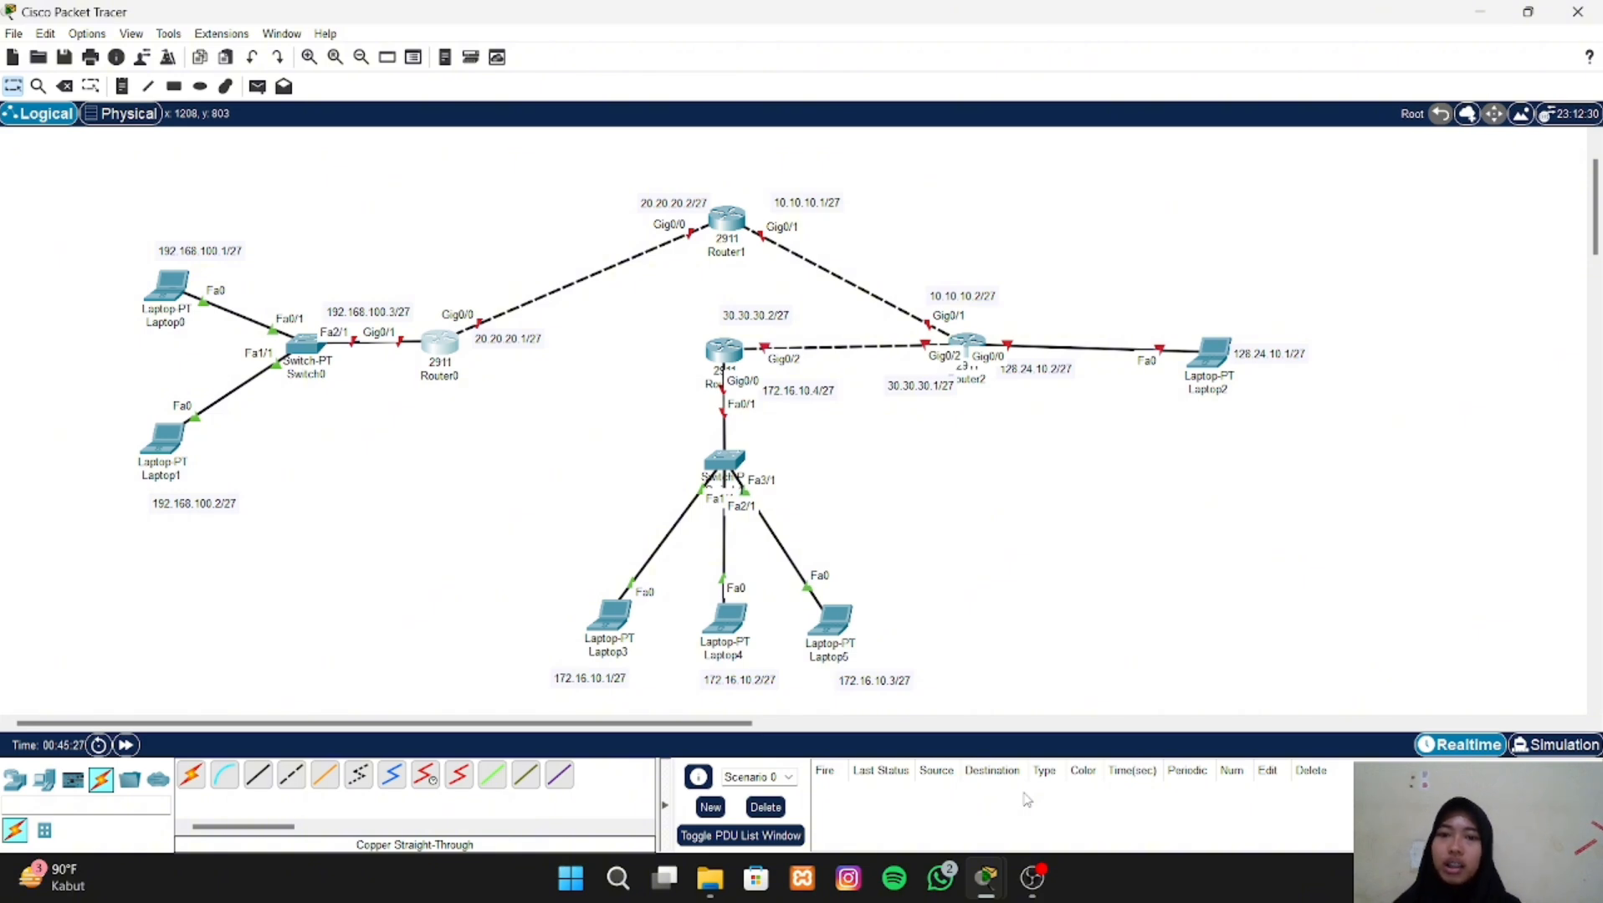
pyautogui.click(450, 350)
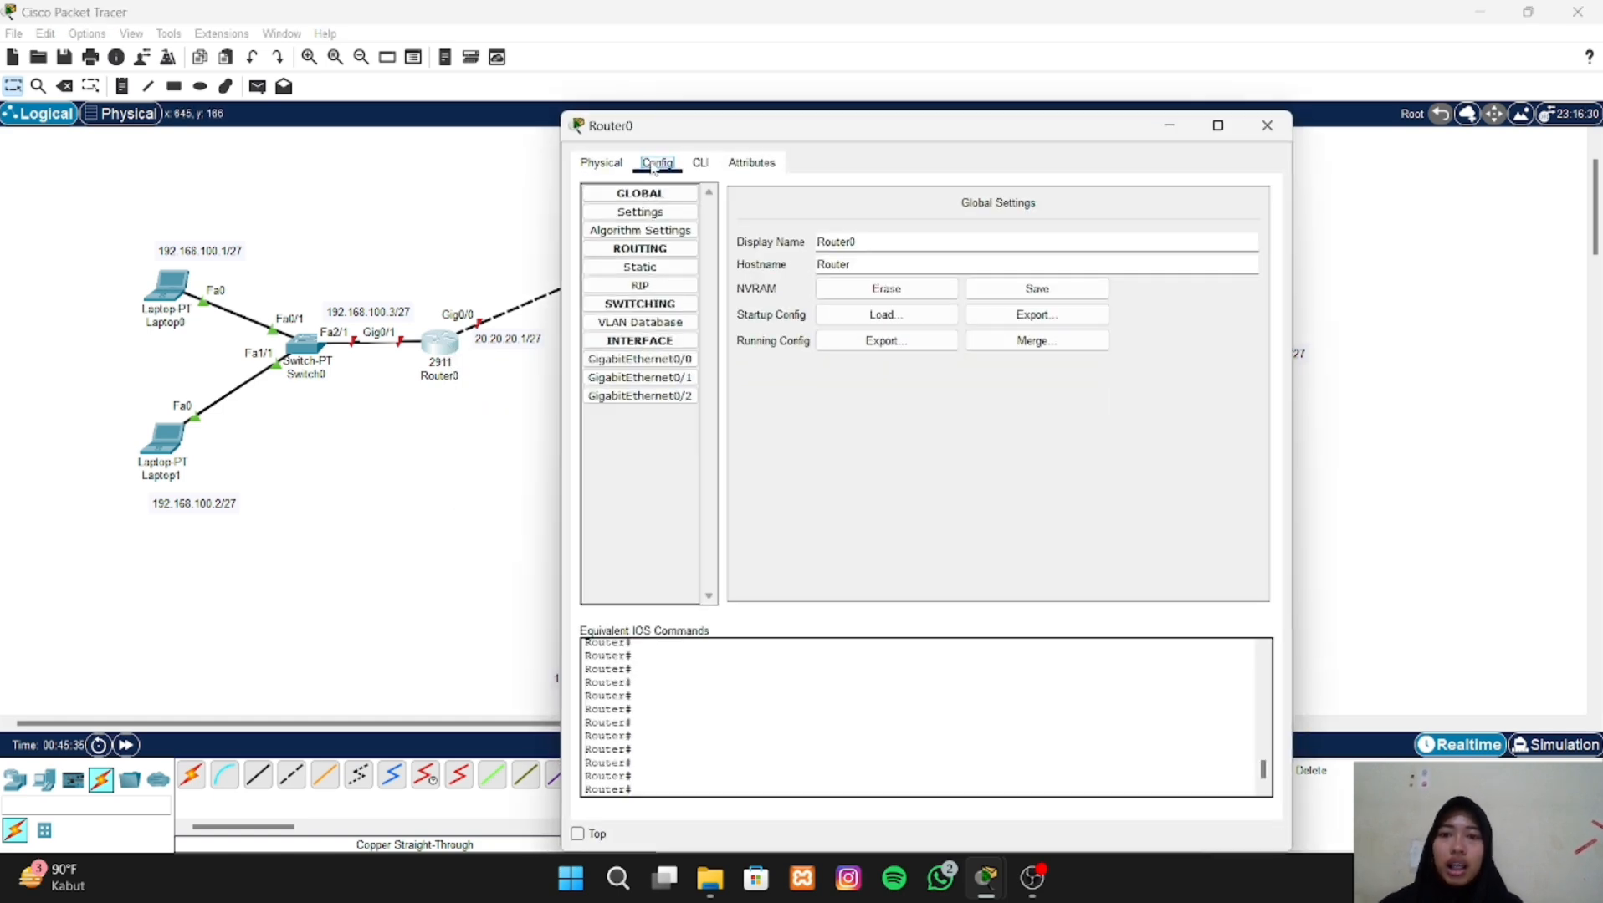
pyautogui.click(627, 366)
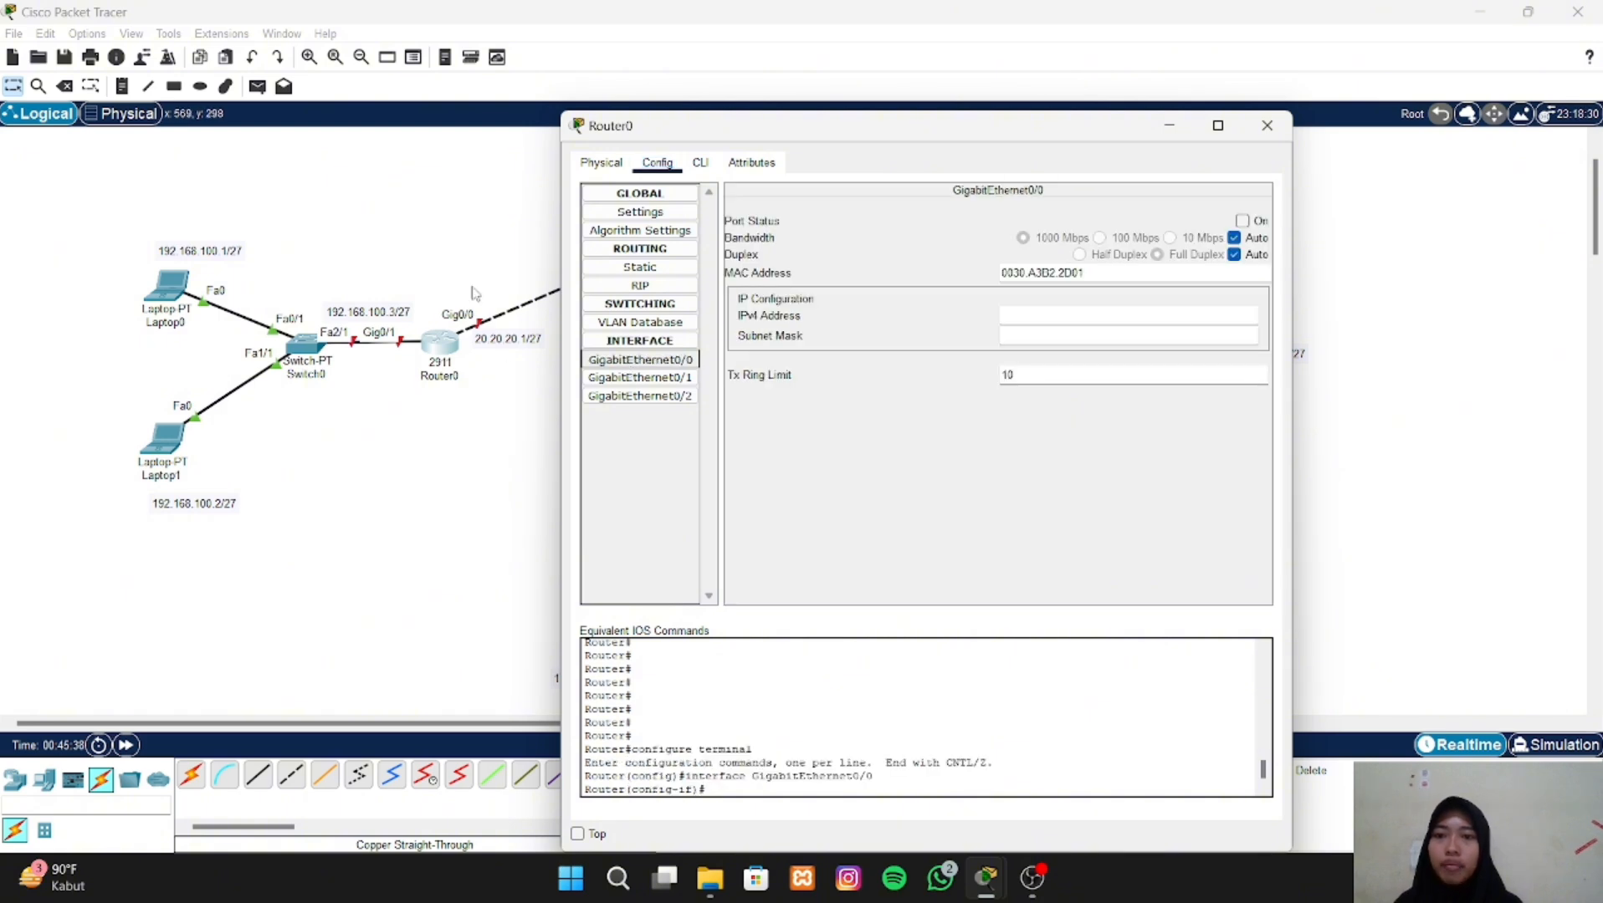
pyautogui.click(1015, 314)
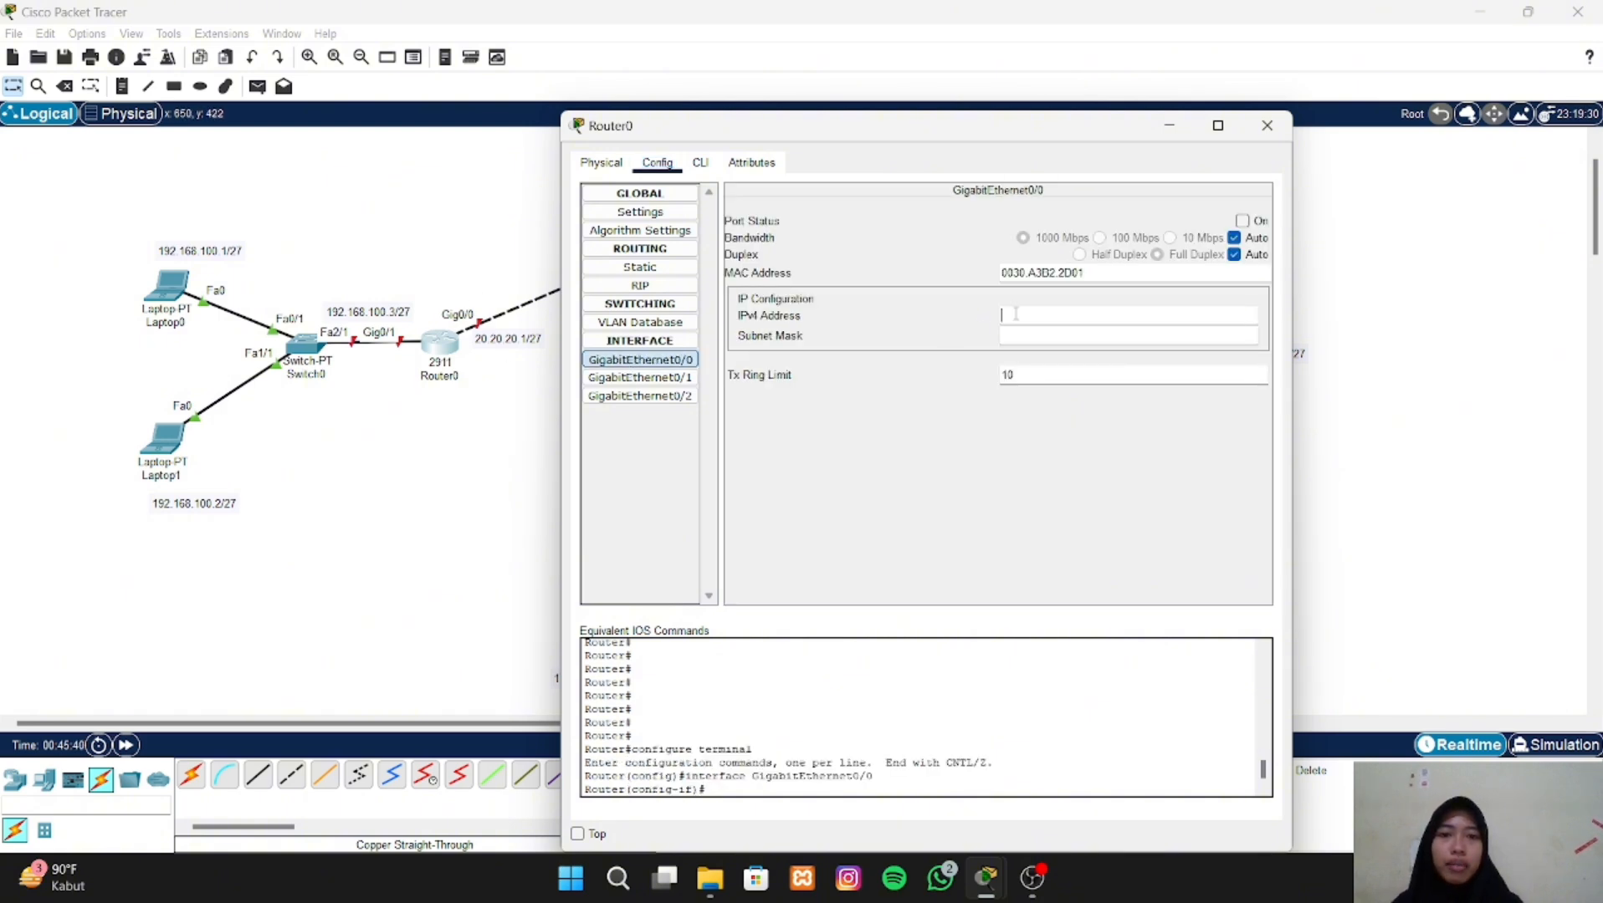
pyautogui.write('2')
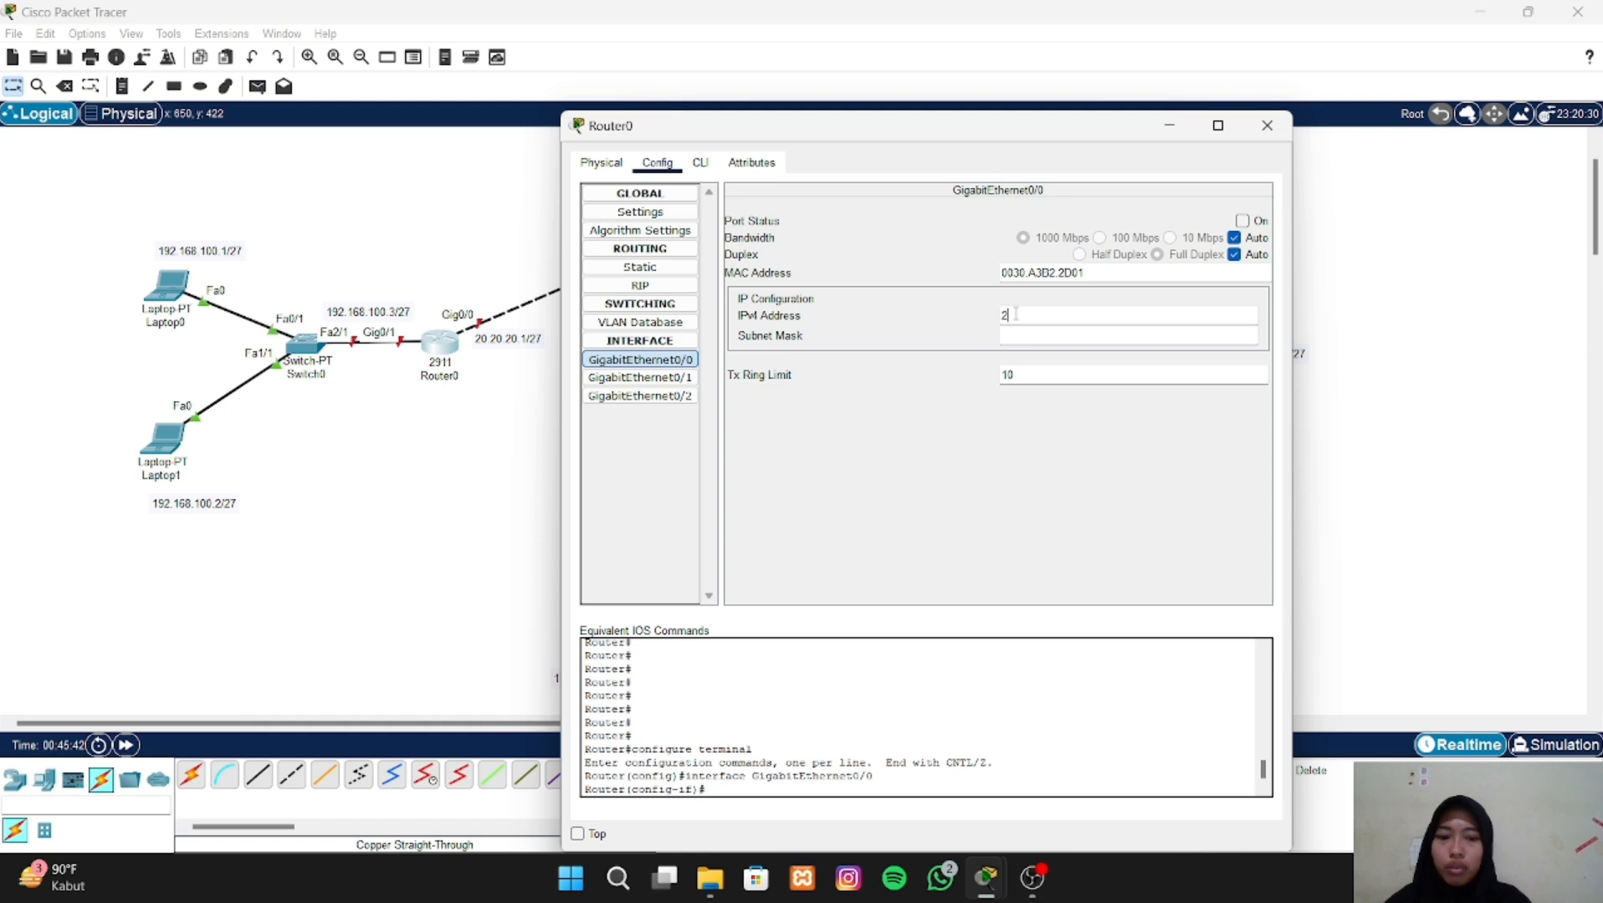
pyautogui.write('0.20.20')
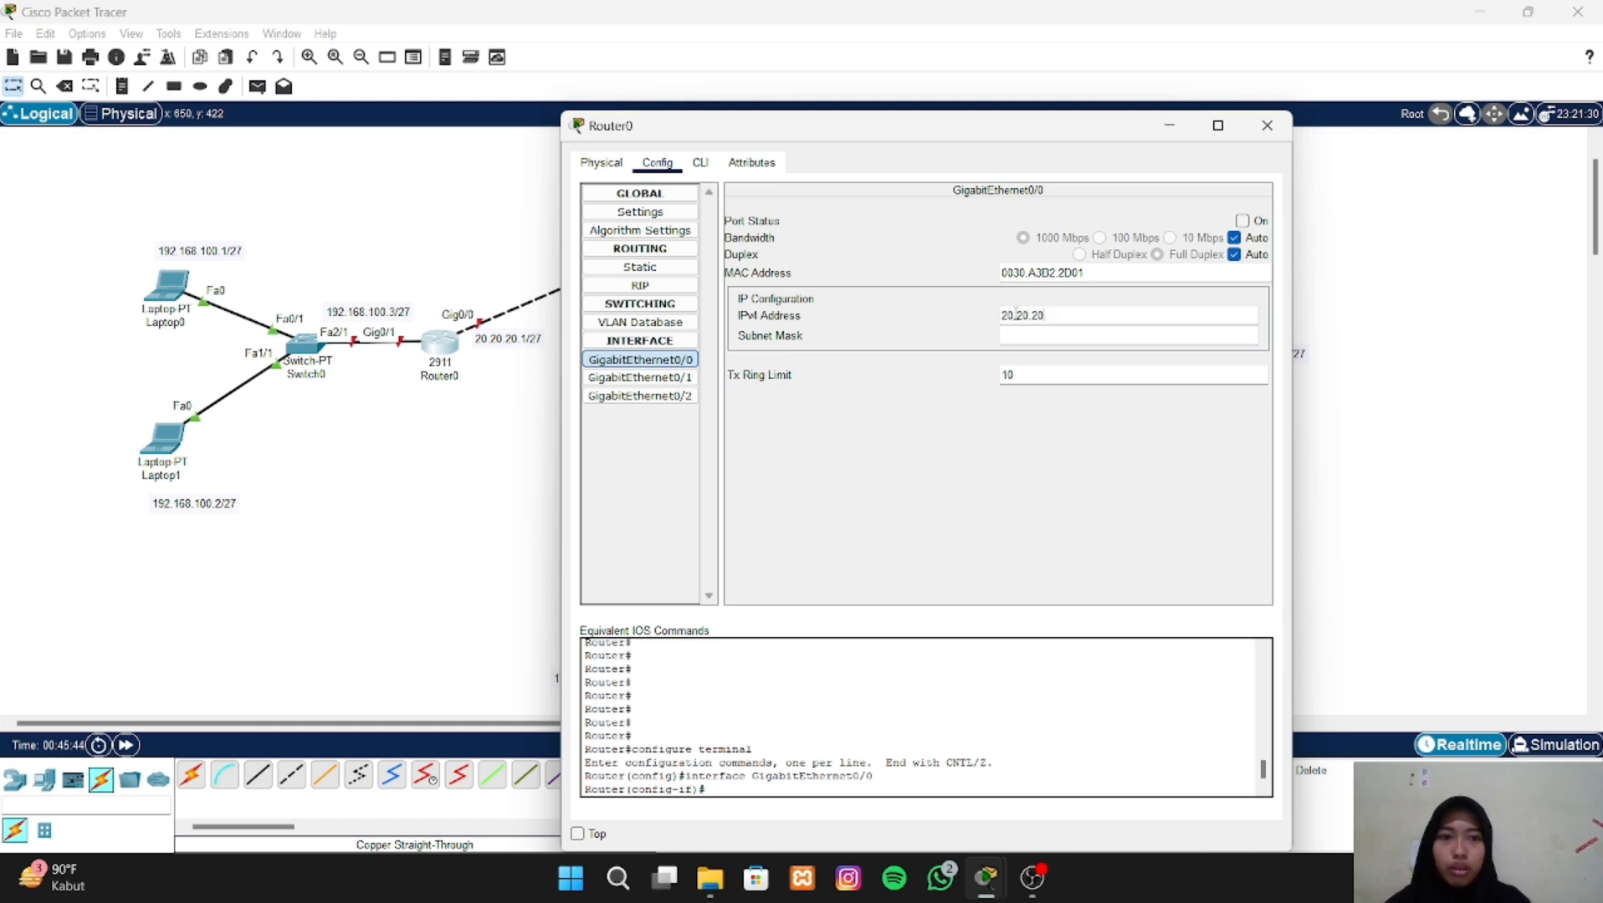
pyautogui.write('.1')
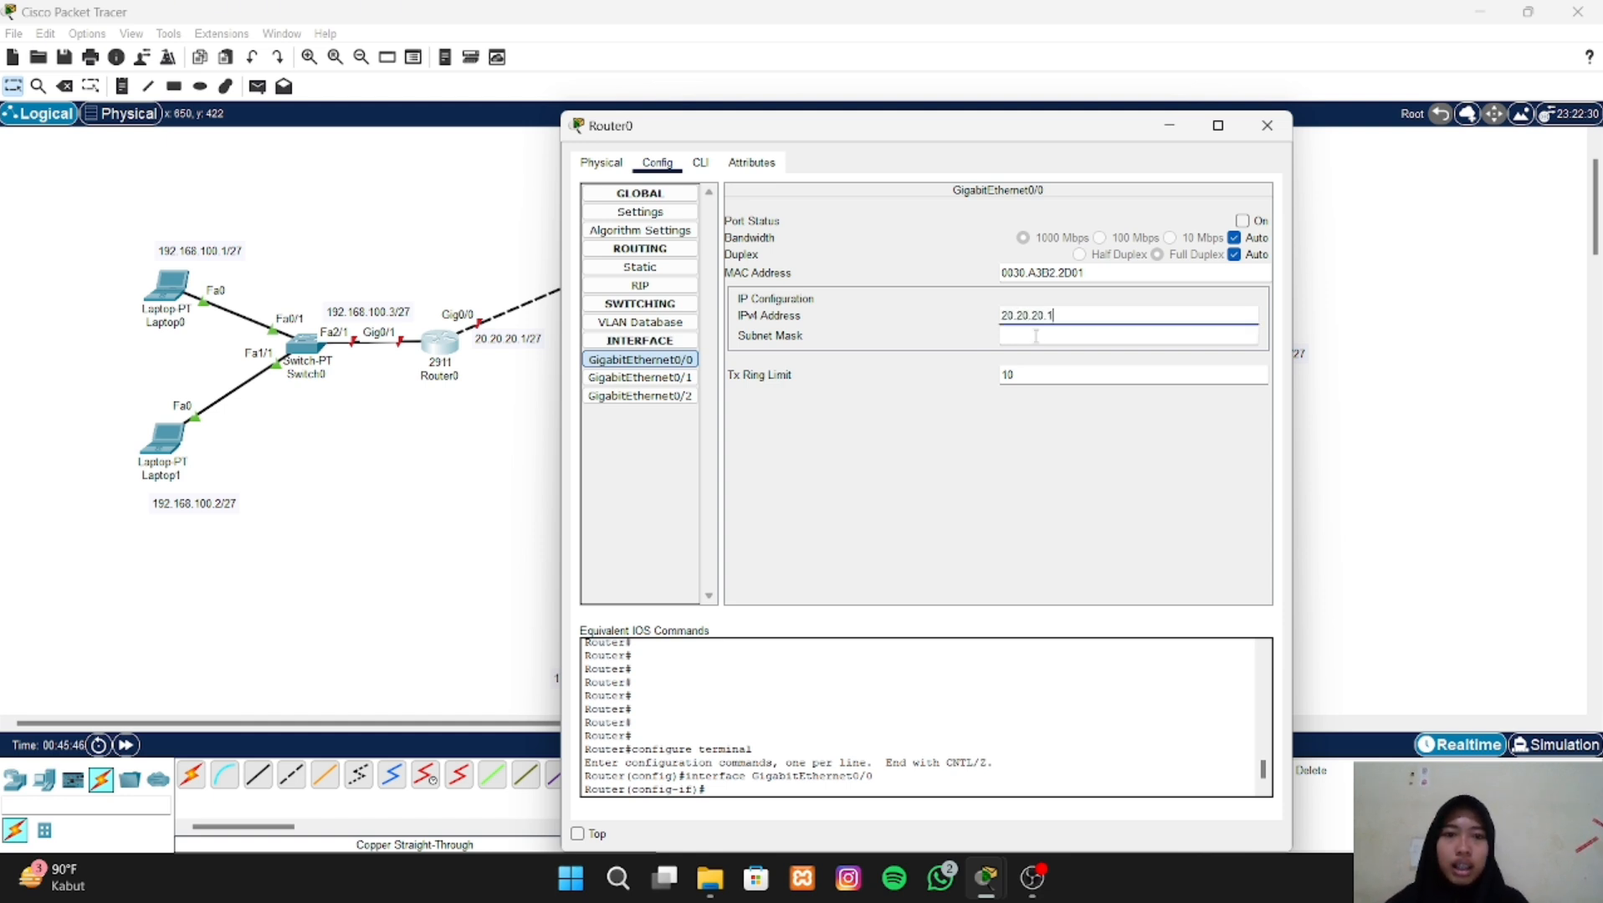
# - Set the subnet mask of Router0's GigabitEthernet0/0 interface to 255.255.255.224
pyautogui.click(1035, 335)
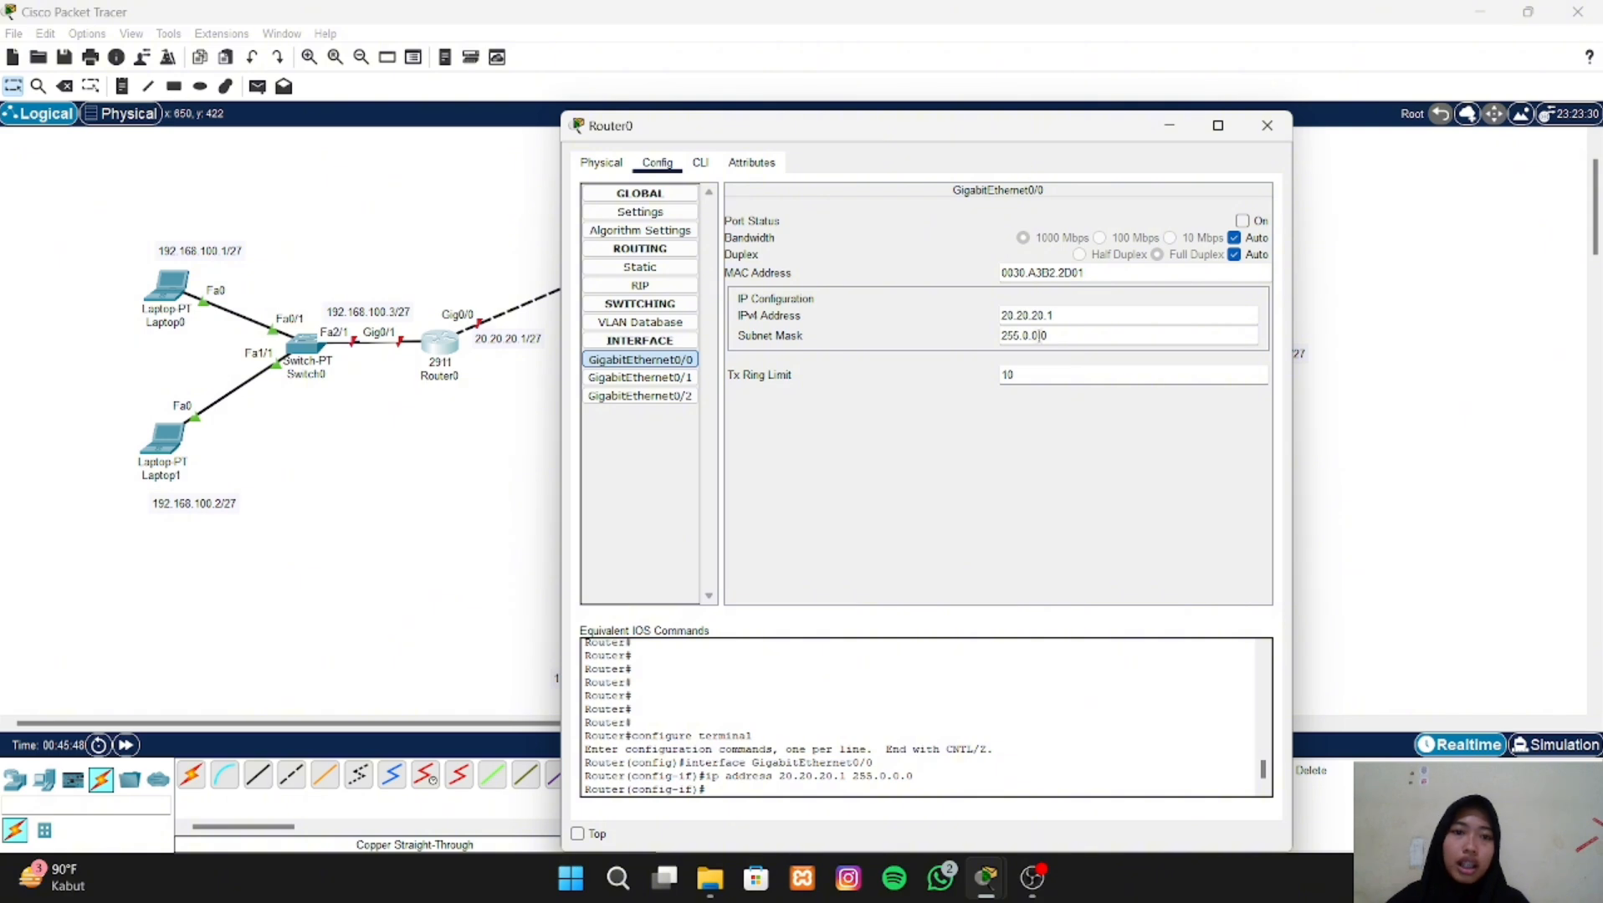
pyautogui.press('BackSpace')
pyautogui.press('BackSpace')
pyautogui.press('BackSpace')
pyautogui.press('BackSpace')
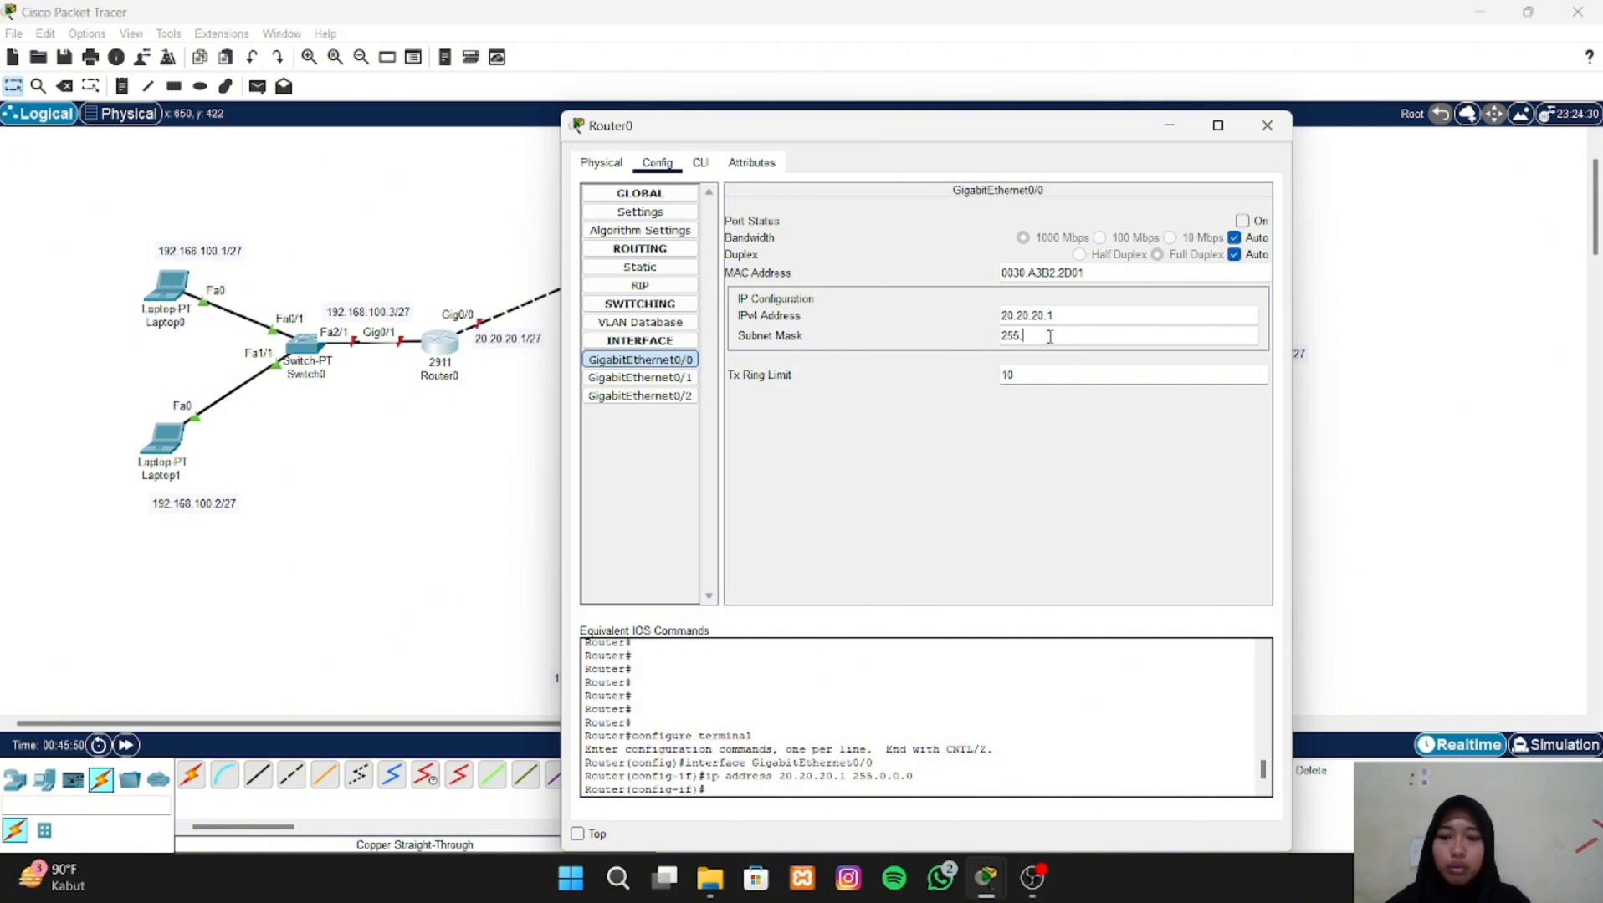
pyautogui.write('255.2')
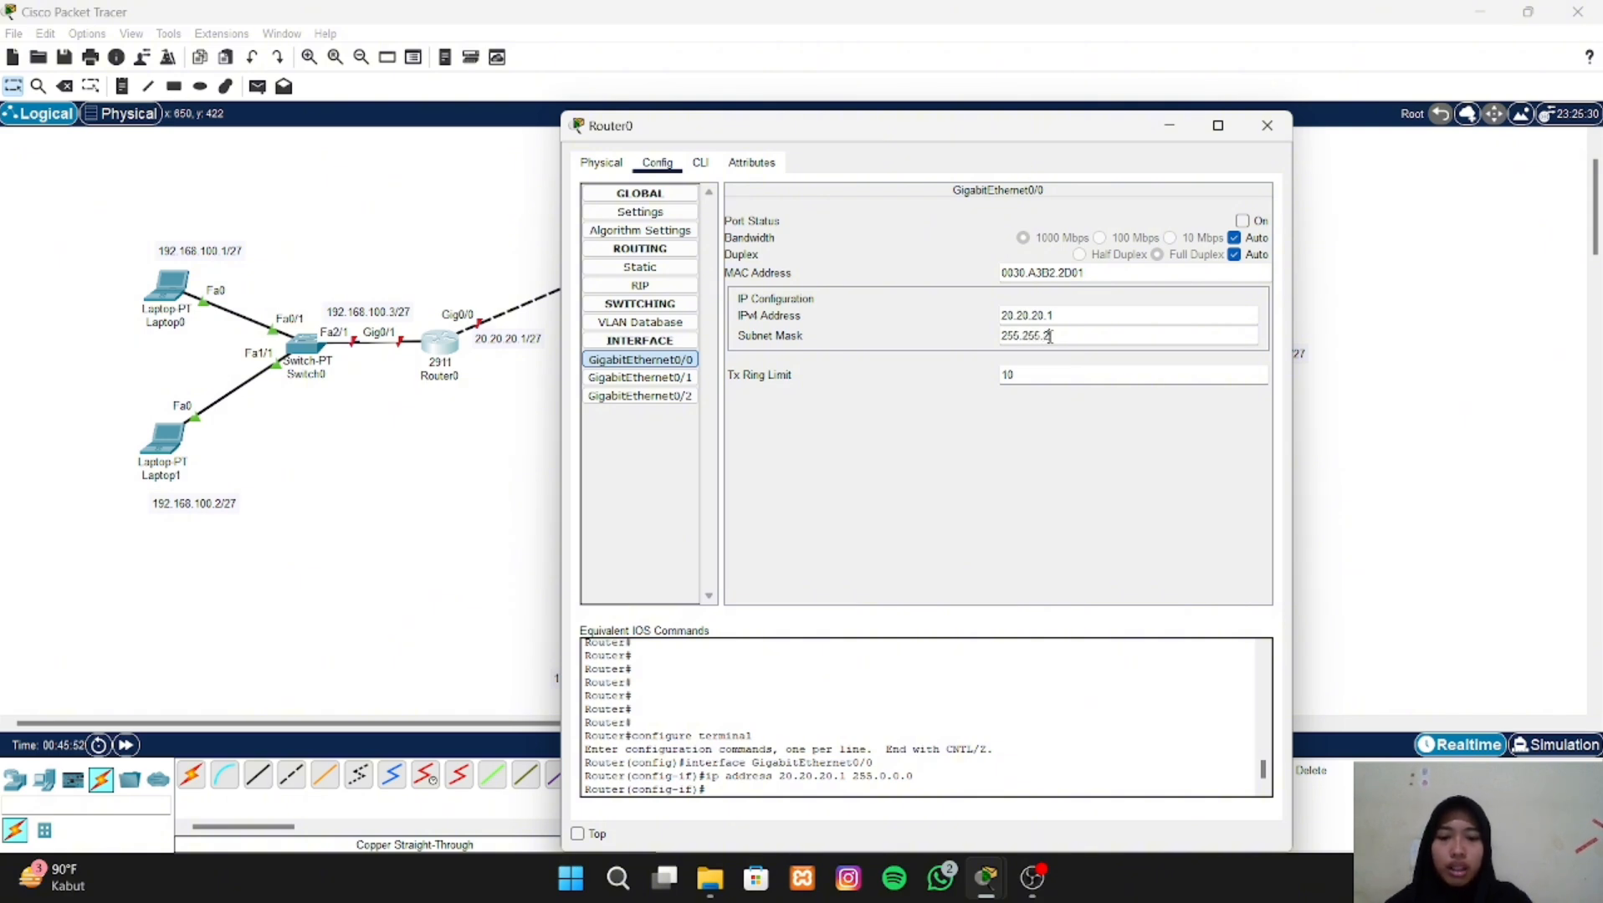
pyautogui.write('55.224')
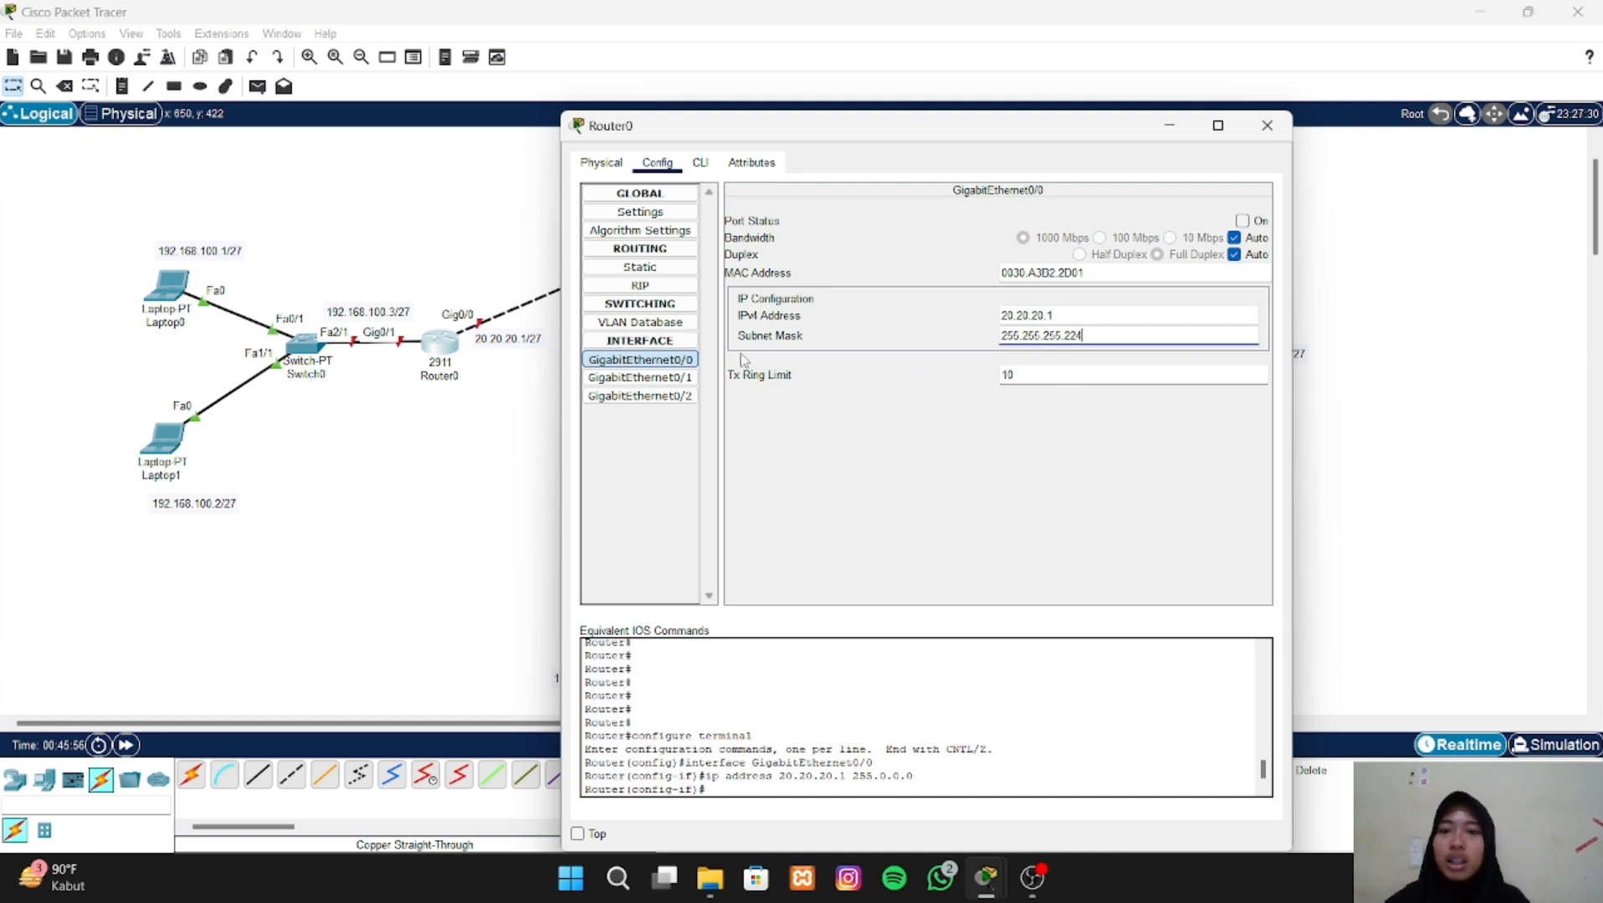
# - Assign the IPv4 address 192.168.100.3 to Router0's GigabitEthernet0/1 interface
pyautogui.click(645, 384)
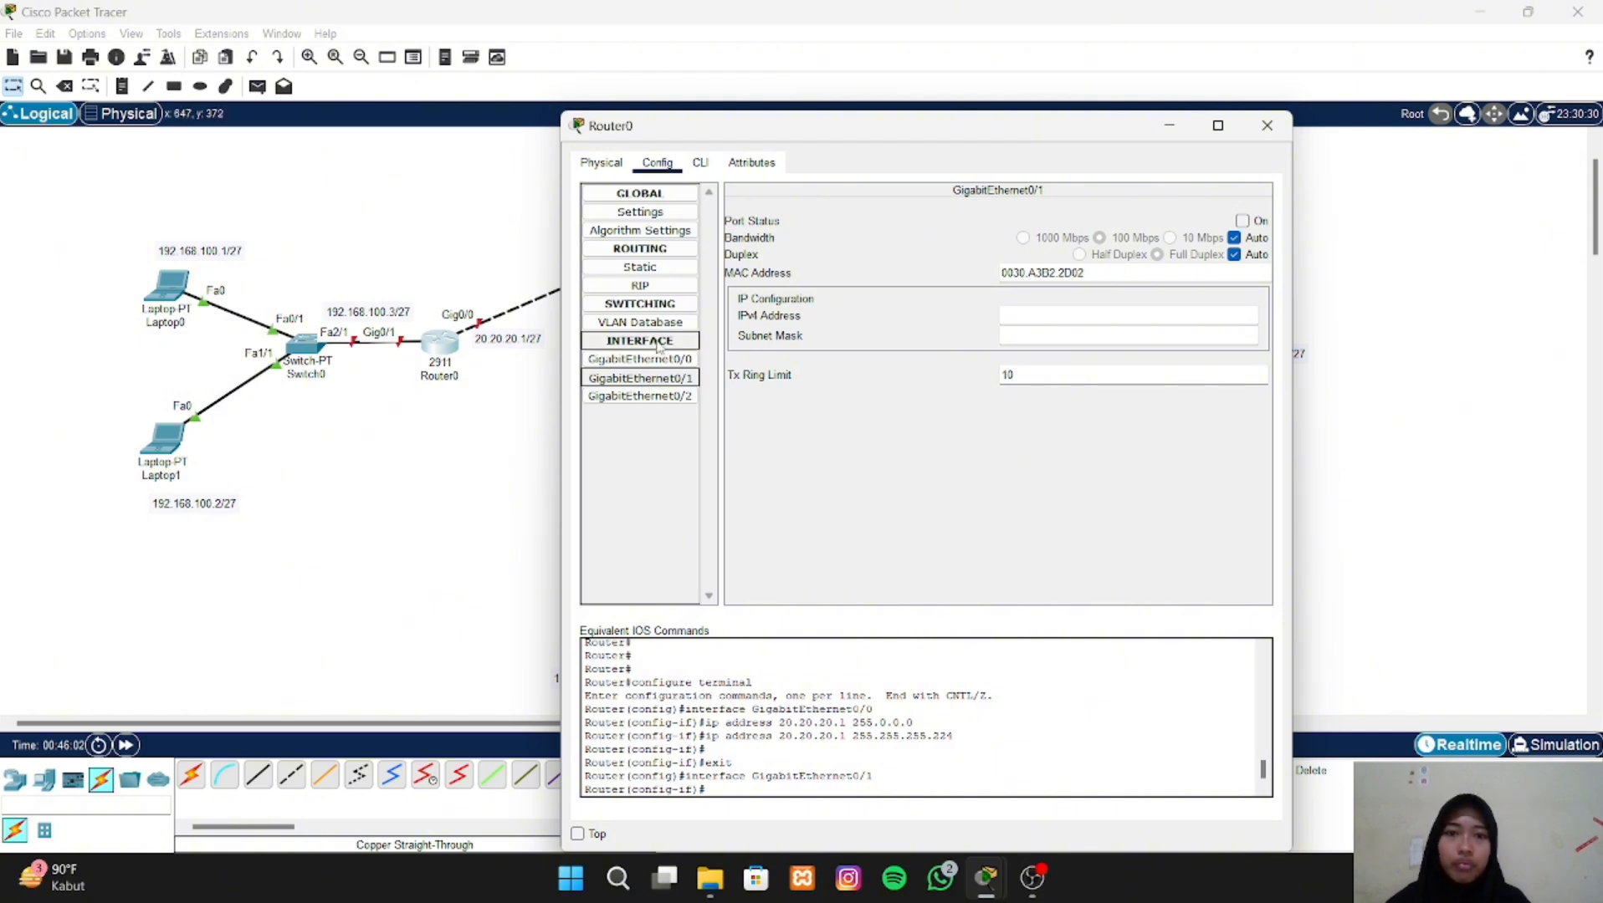
pyautogui.click(1006, 314)
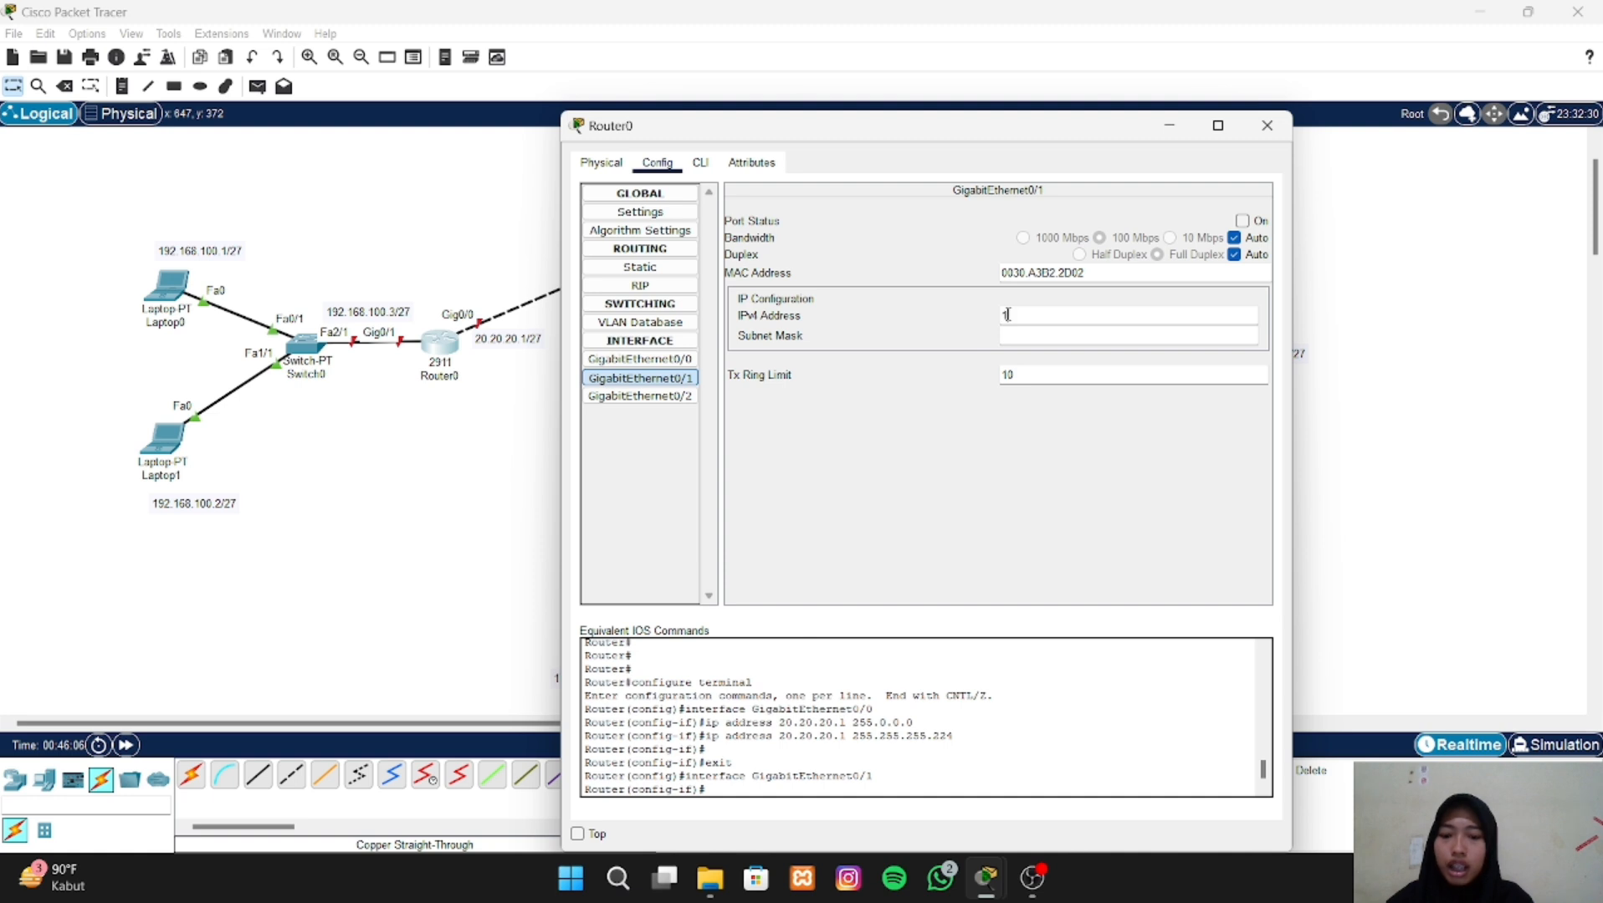
pyautogui.write('1')
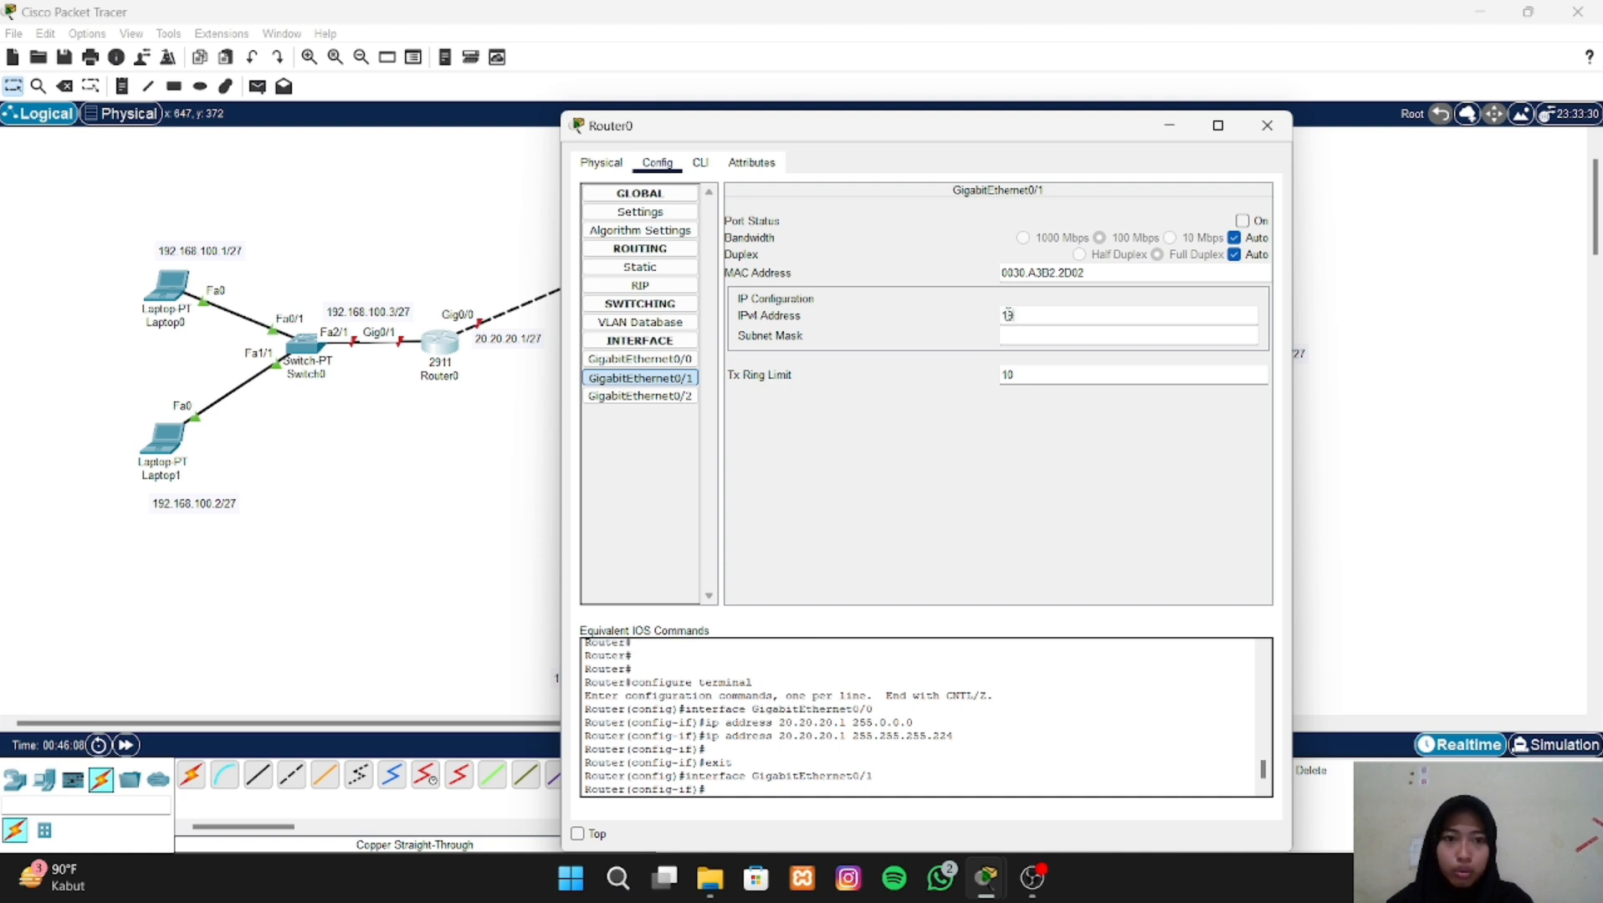
pyautogui.write('92.168.100.')
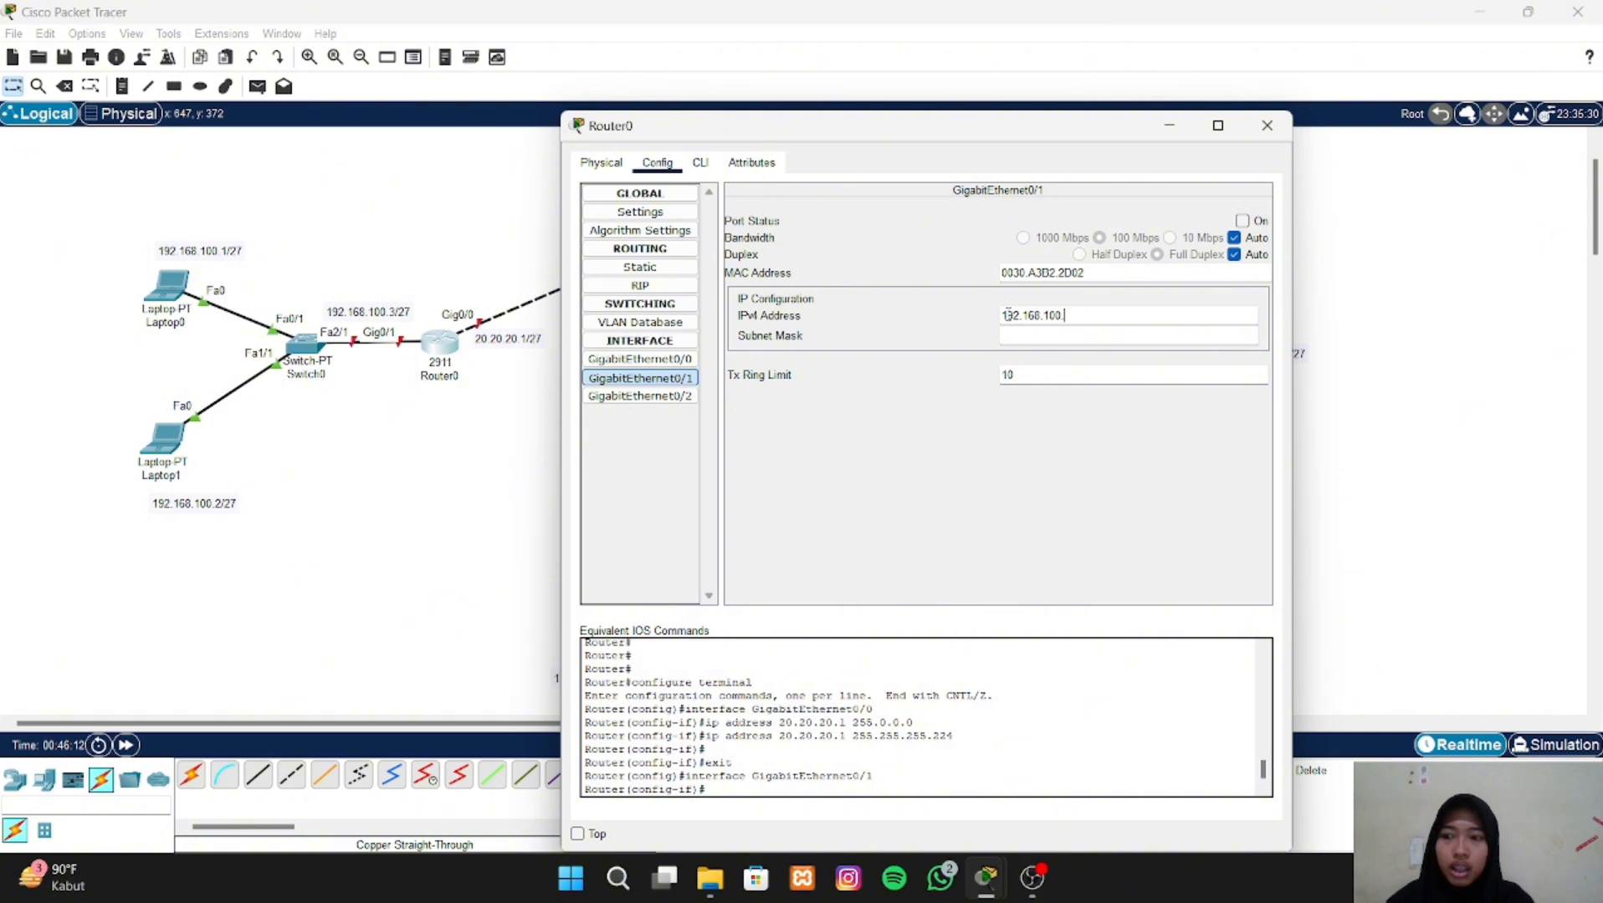
pyautogui.write('3')
pyautogui.press('Return')
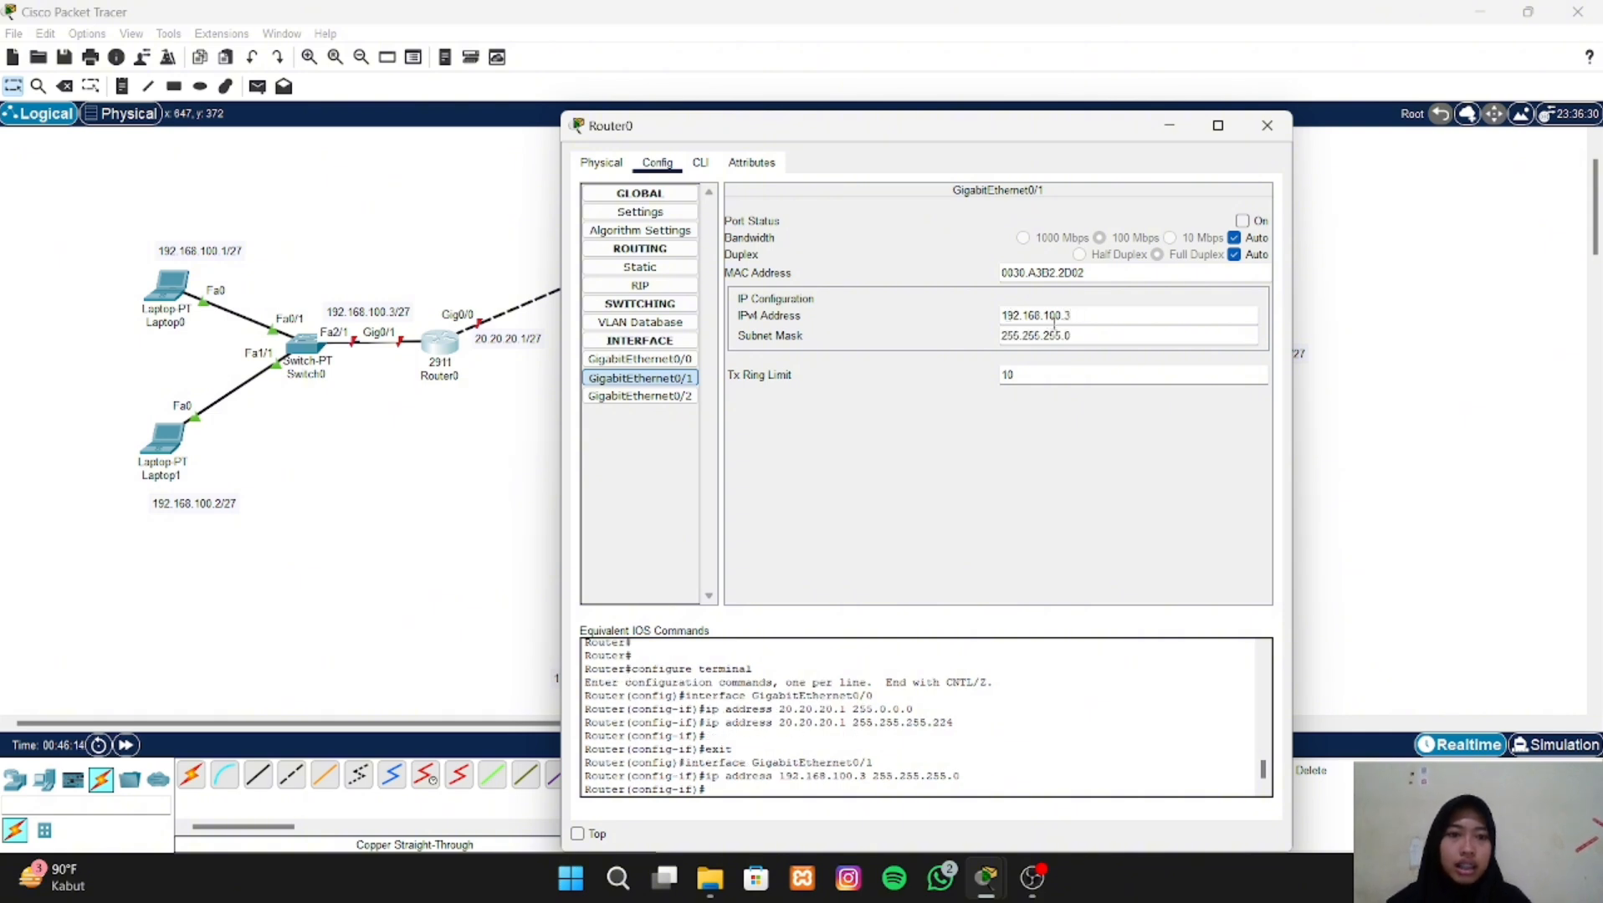
# - Set the subnet mask of Router0's GigabitEthernet0/1 interface to 255.255.255.224
pyautogui.click(1078, 335)
pyautogui.press('BackSpace')
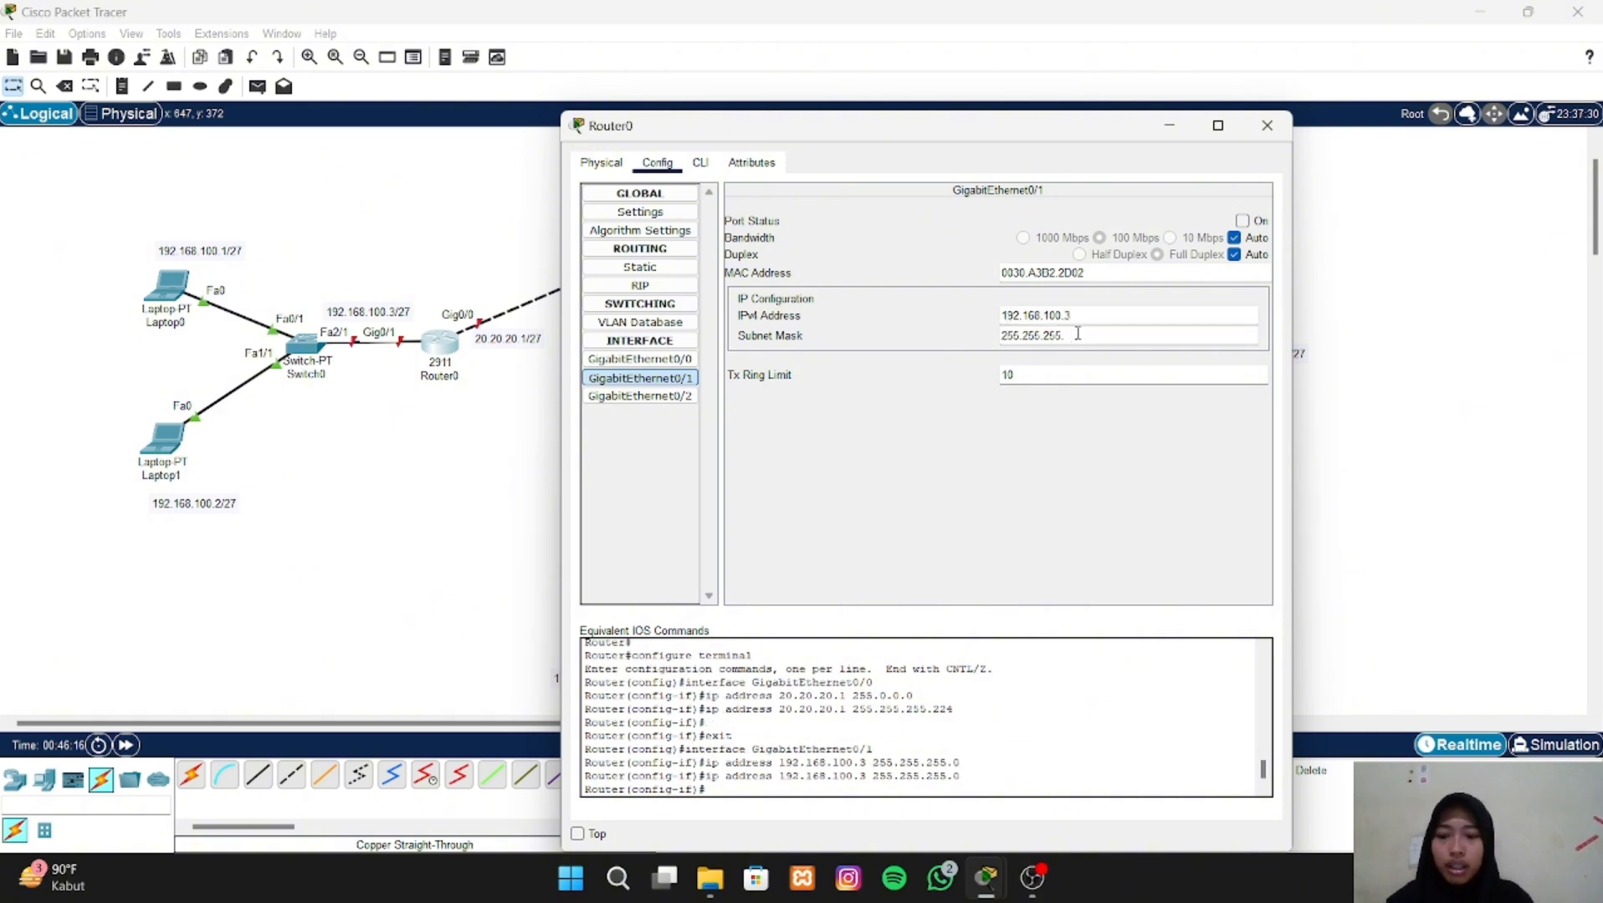
pyautogui.write('224')
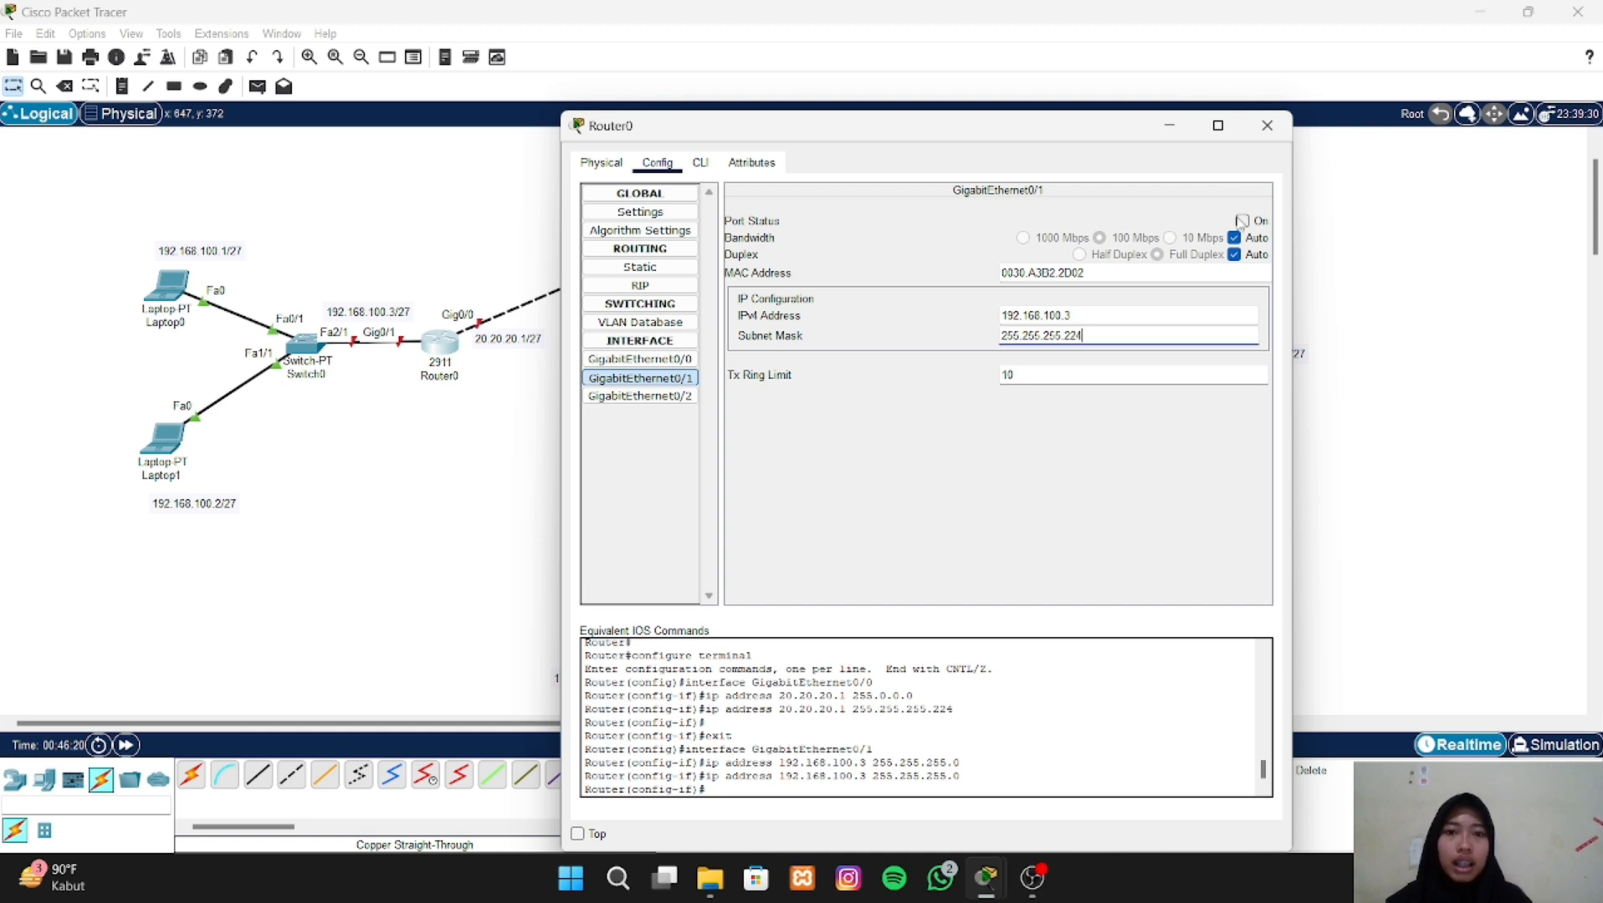
# - Turn on the port status of Router0's GigabitEthernet0/0 and GigabitEthernet0/1 interfaces
pyautogui.click(694, 360)
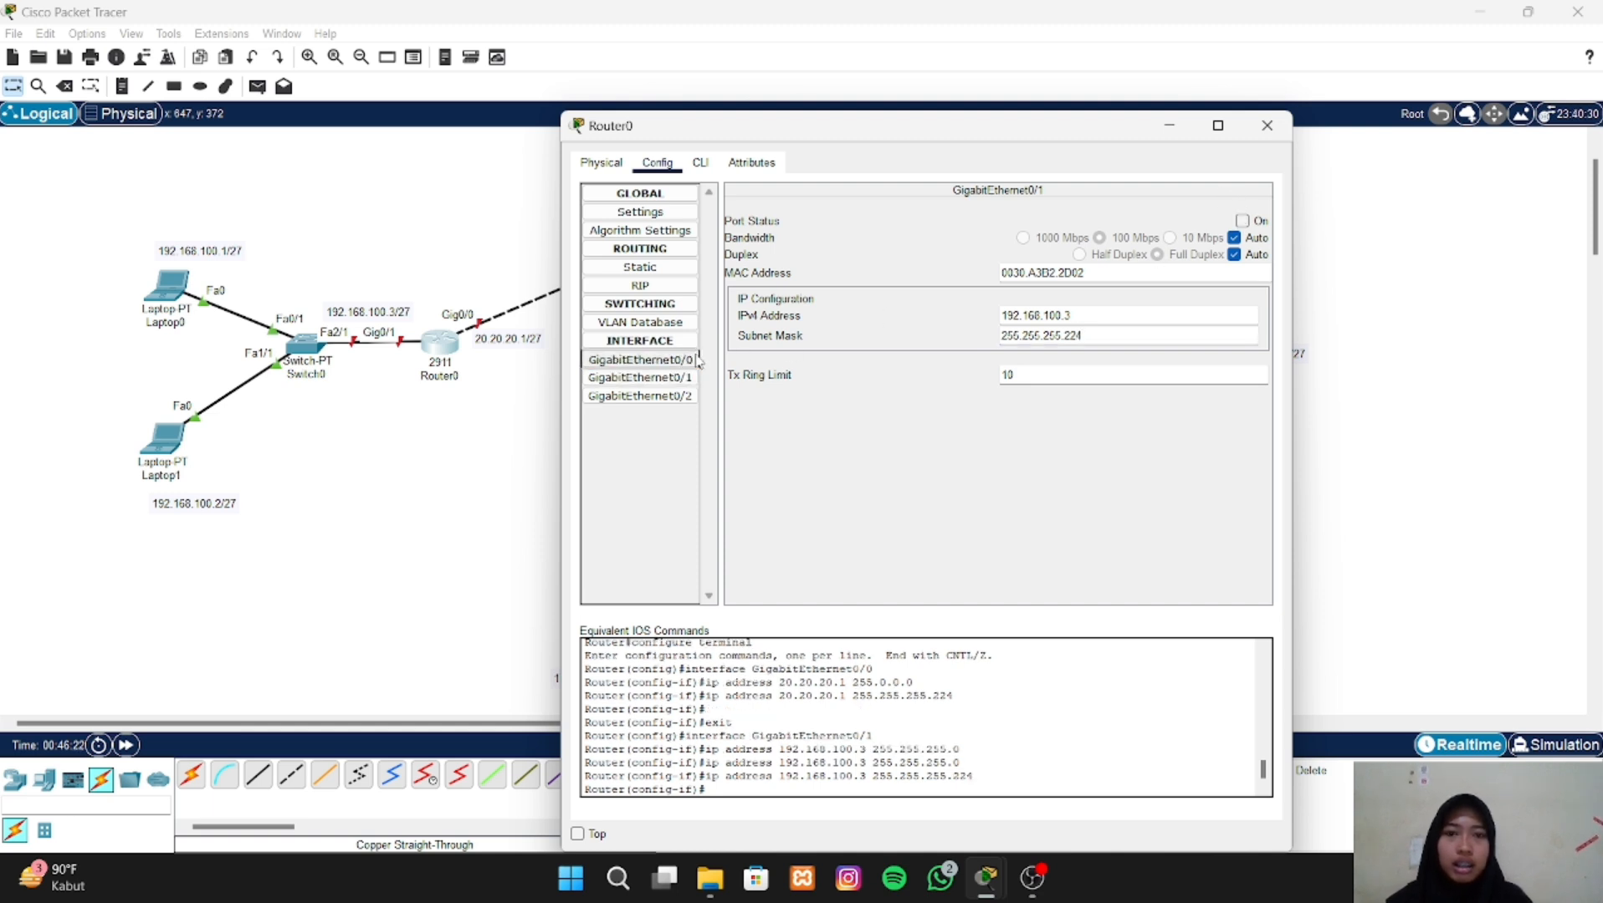
pyautogui.click(1242, 221)
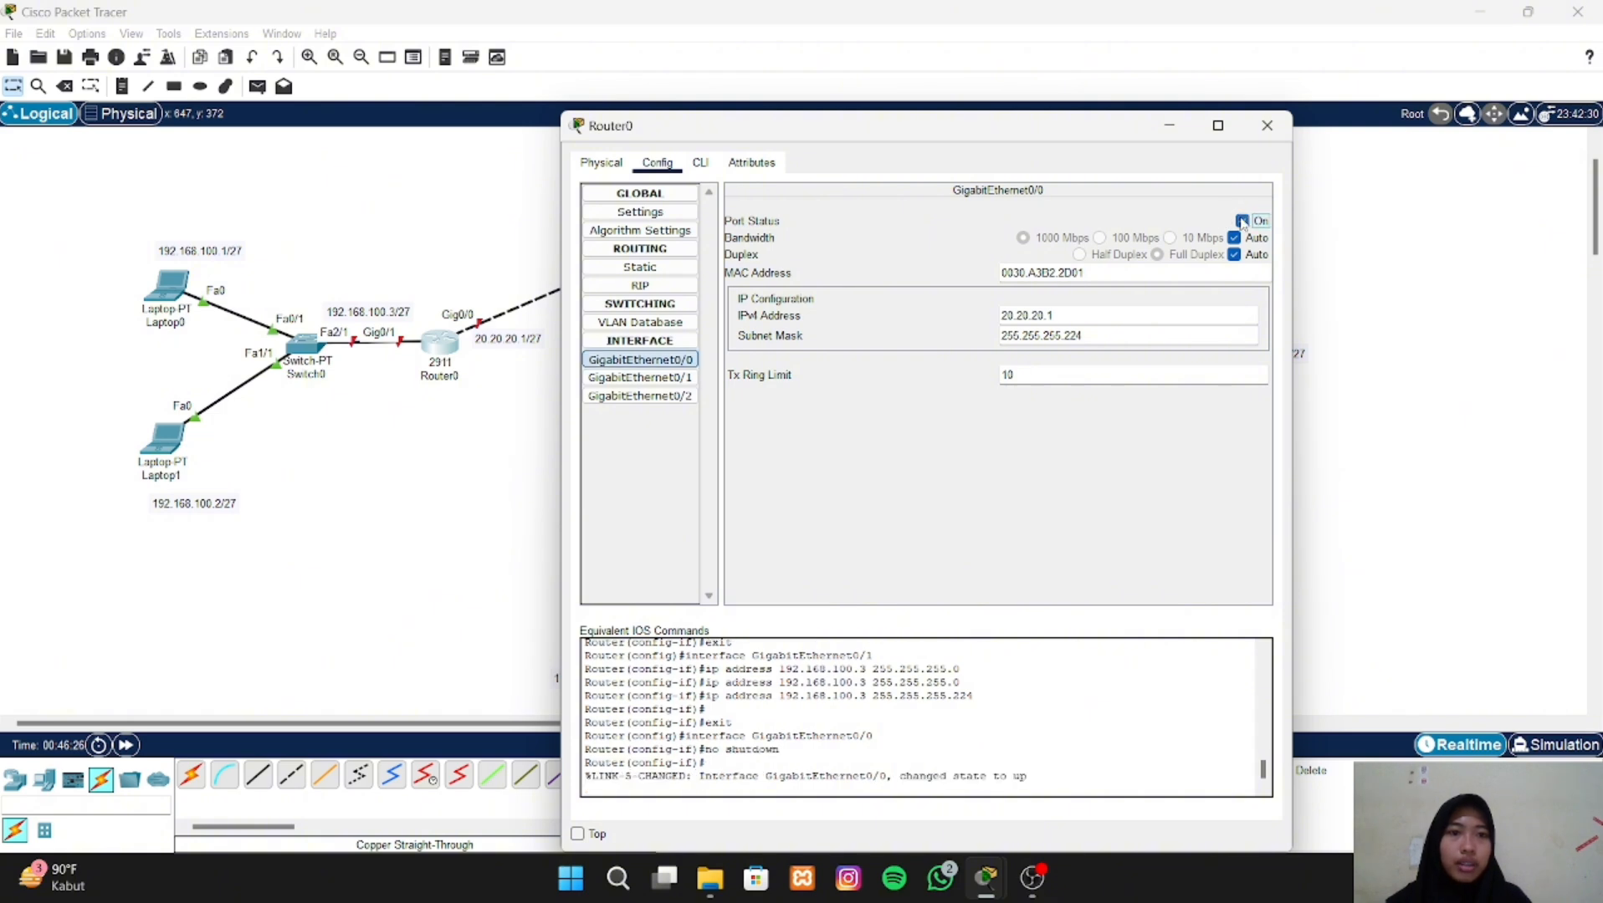
pyautogui.click(661, 378)
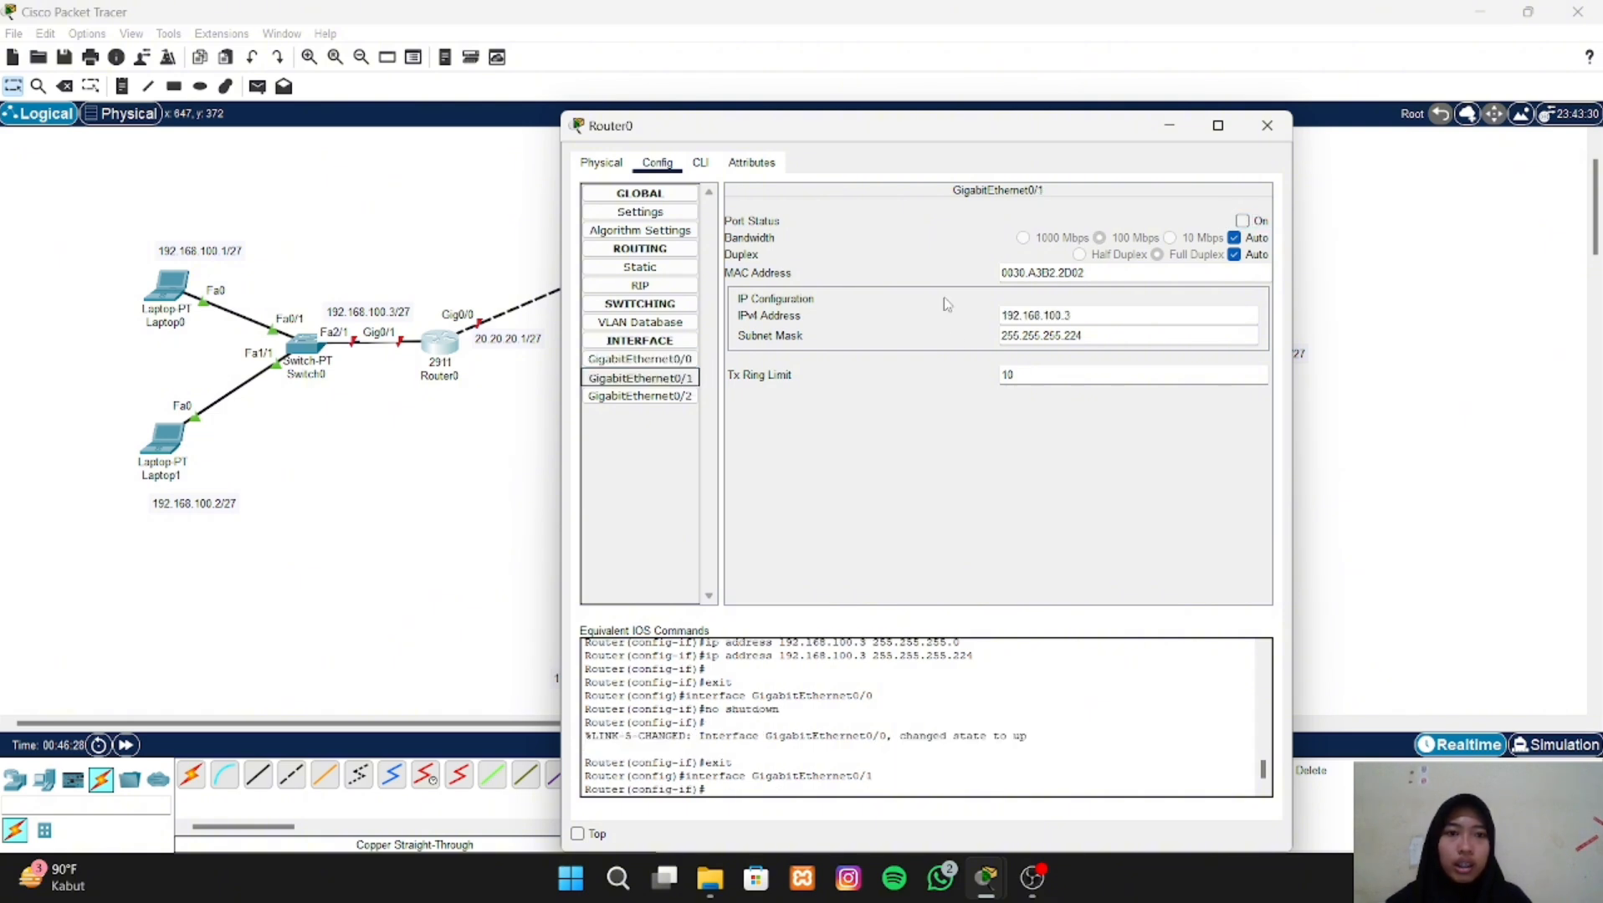
pyautogui.click(1242, 221)
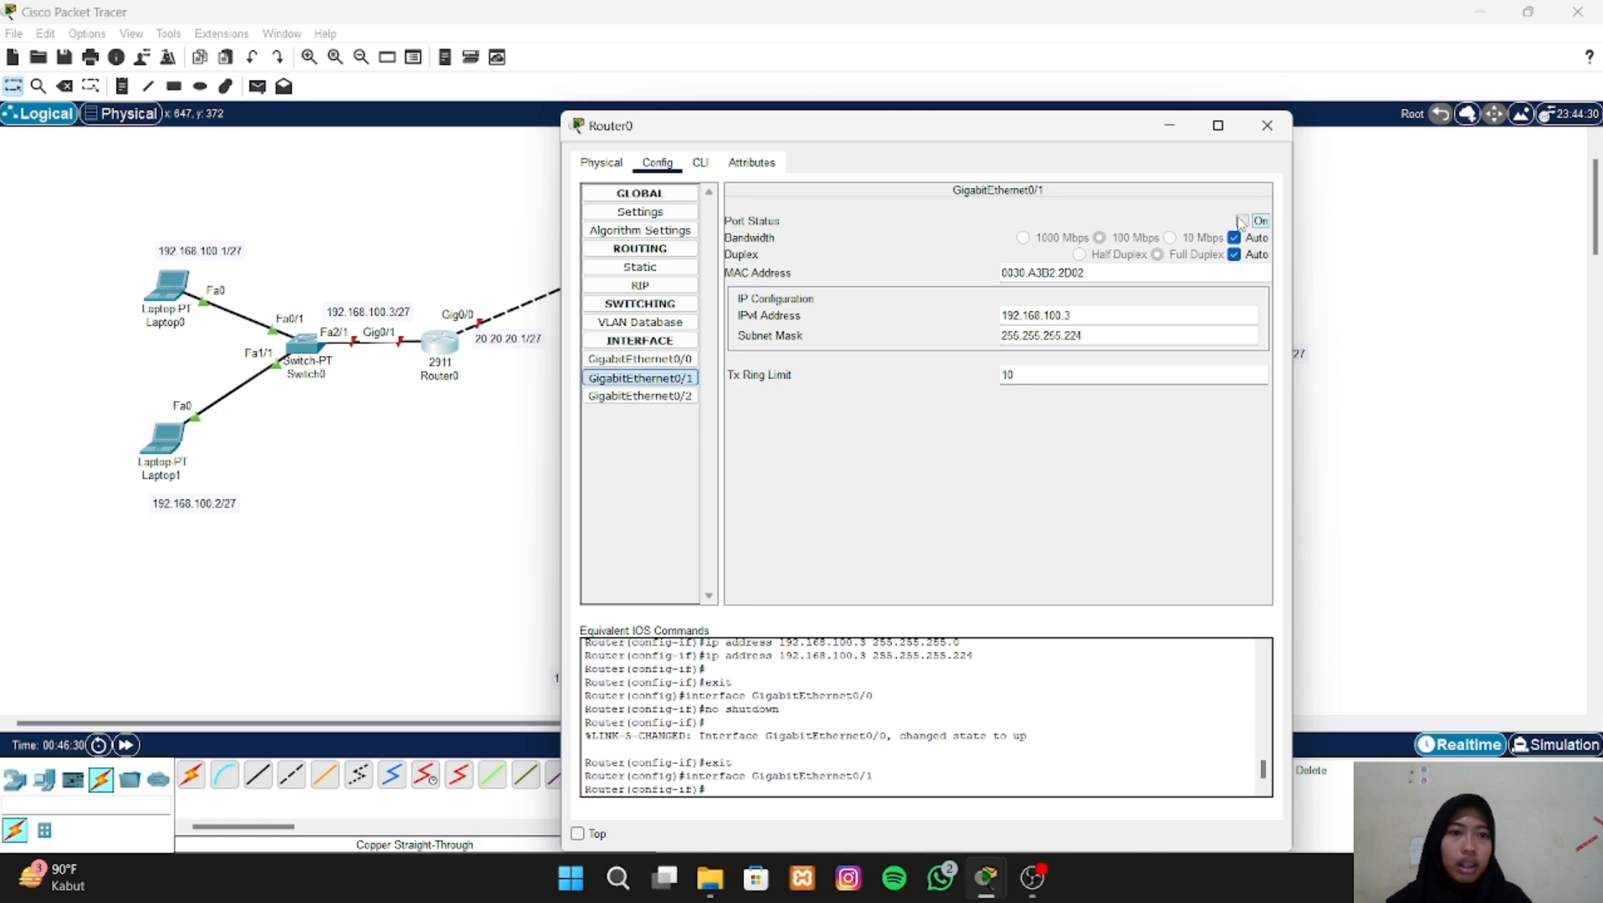
# - Assign the IPv4 address 20.20.20.2 to Router1's GigabitEthernet0/0 interface
pyautogui.click(1261, 129)
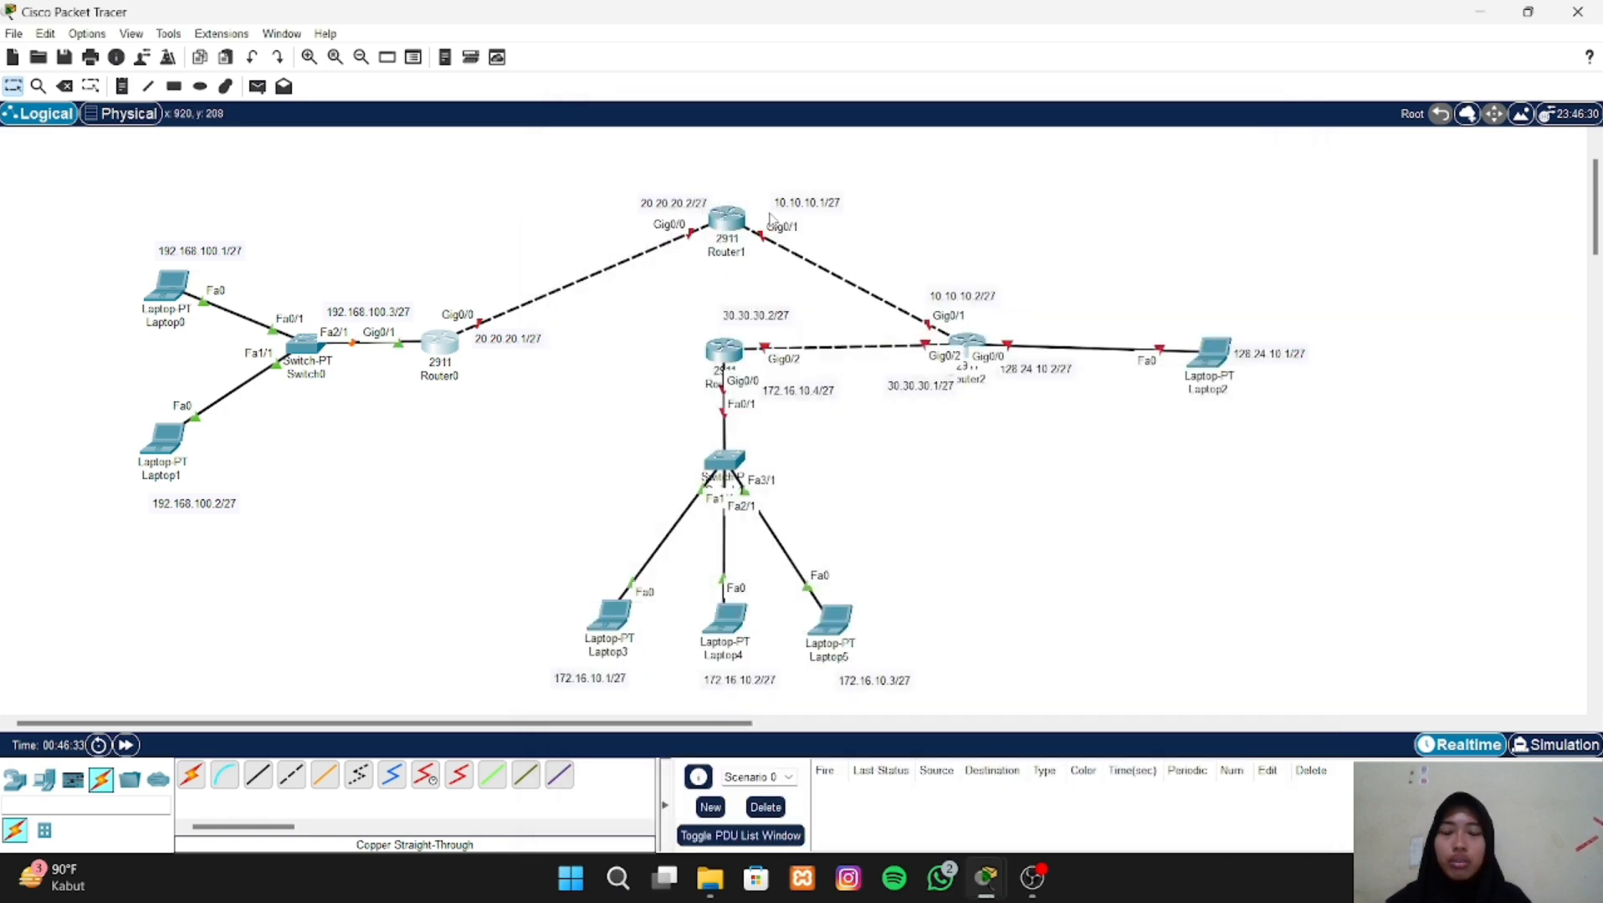
pyautogui.click(729, 223)
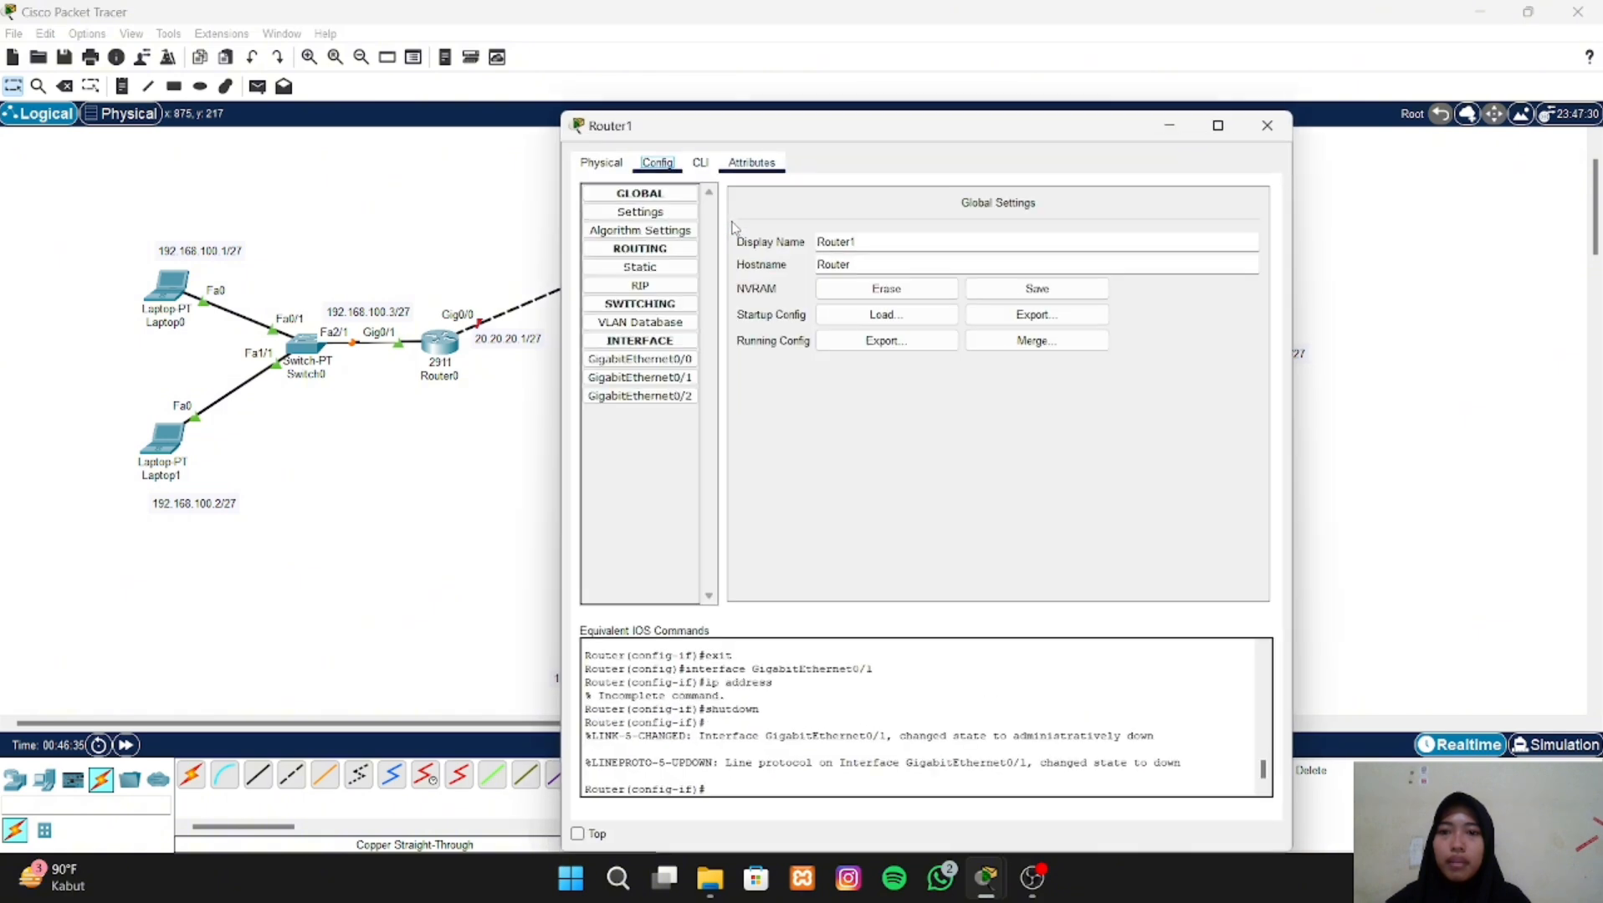
pyautogui.click(677, 362)
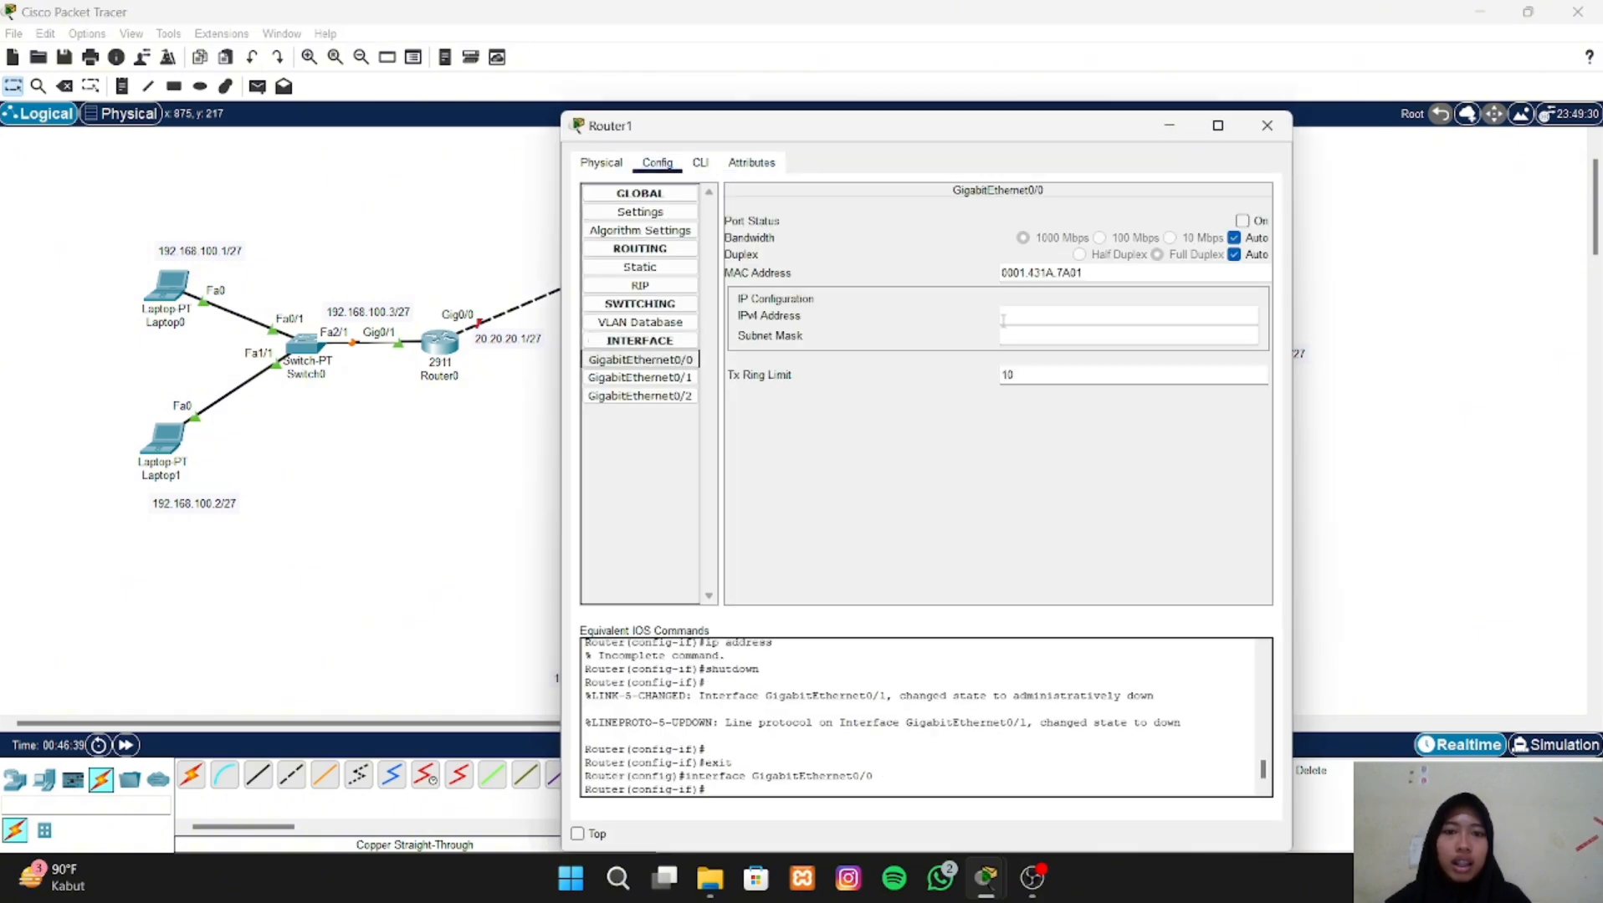
pyautogui.click(1027, 318)
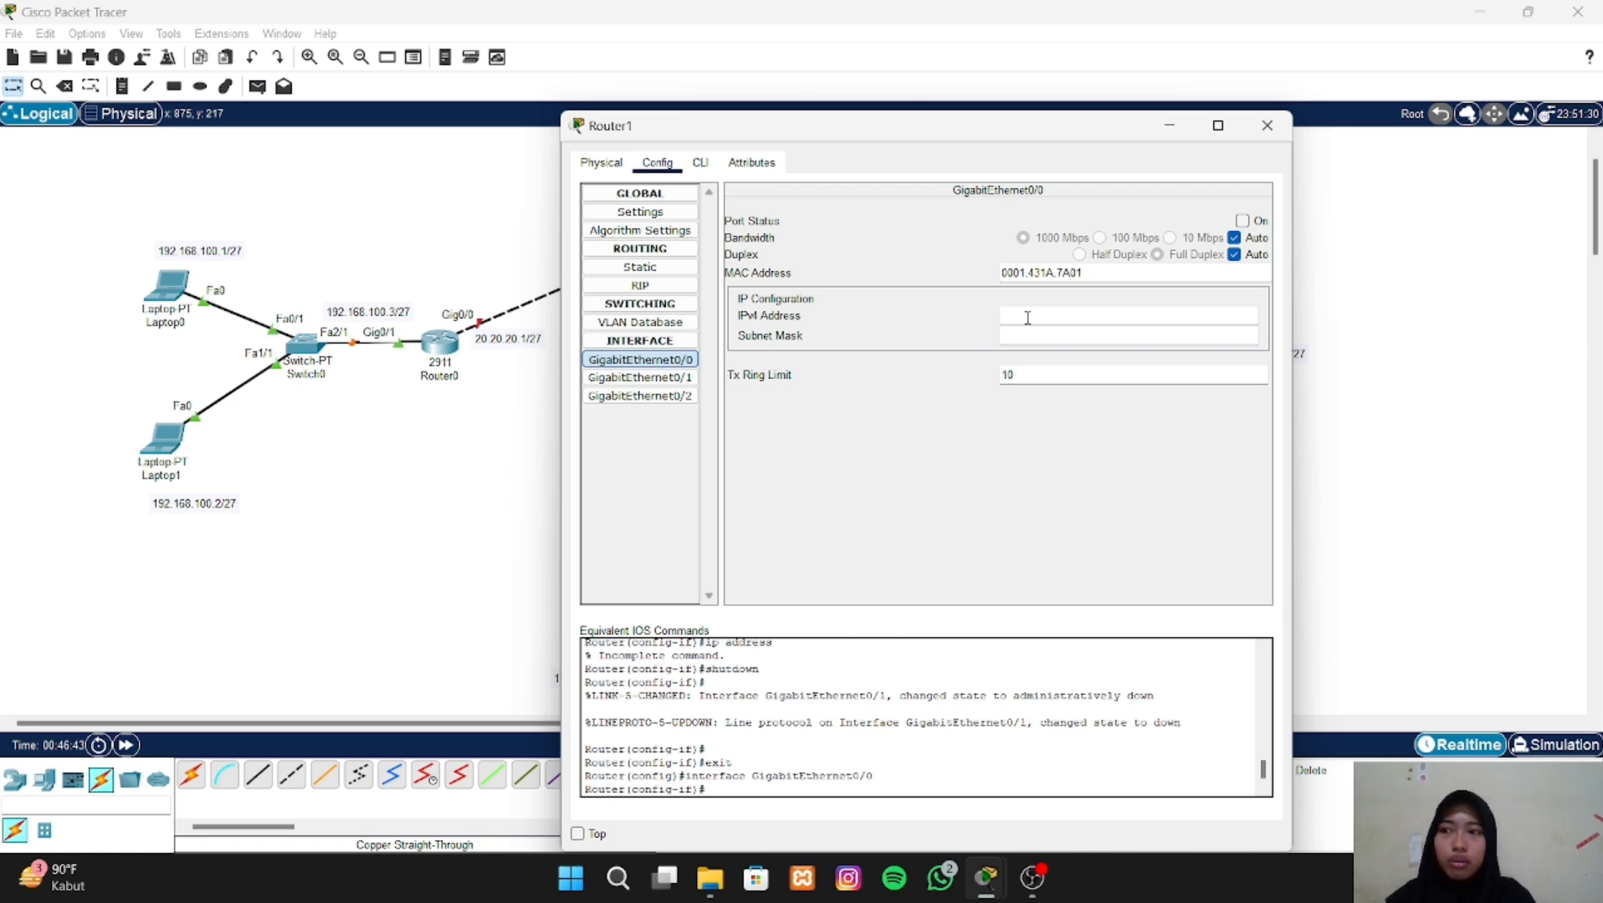
pyautogui.write('20.20')
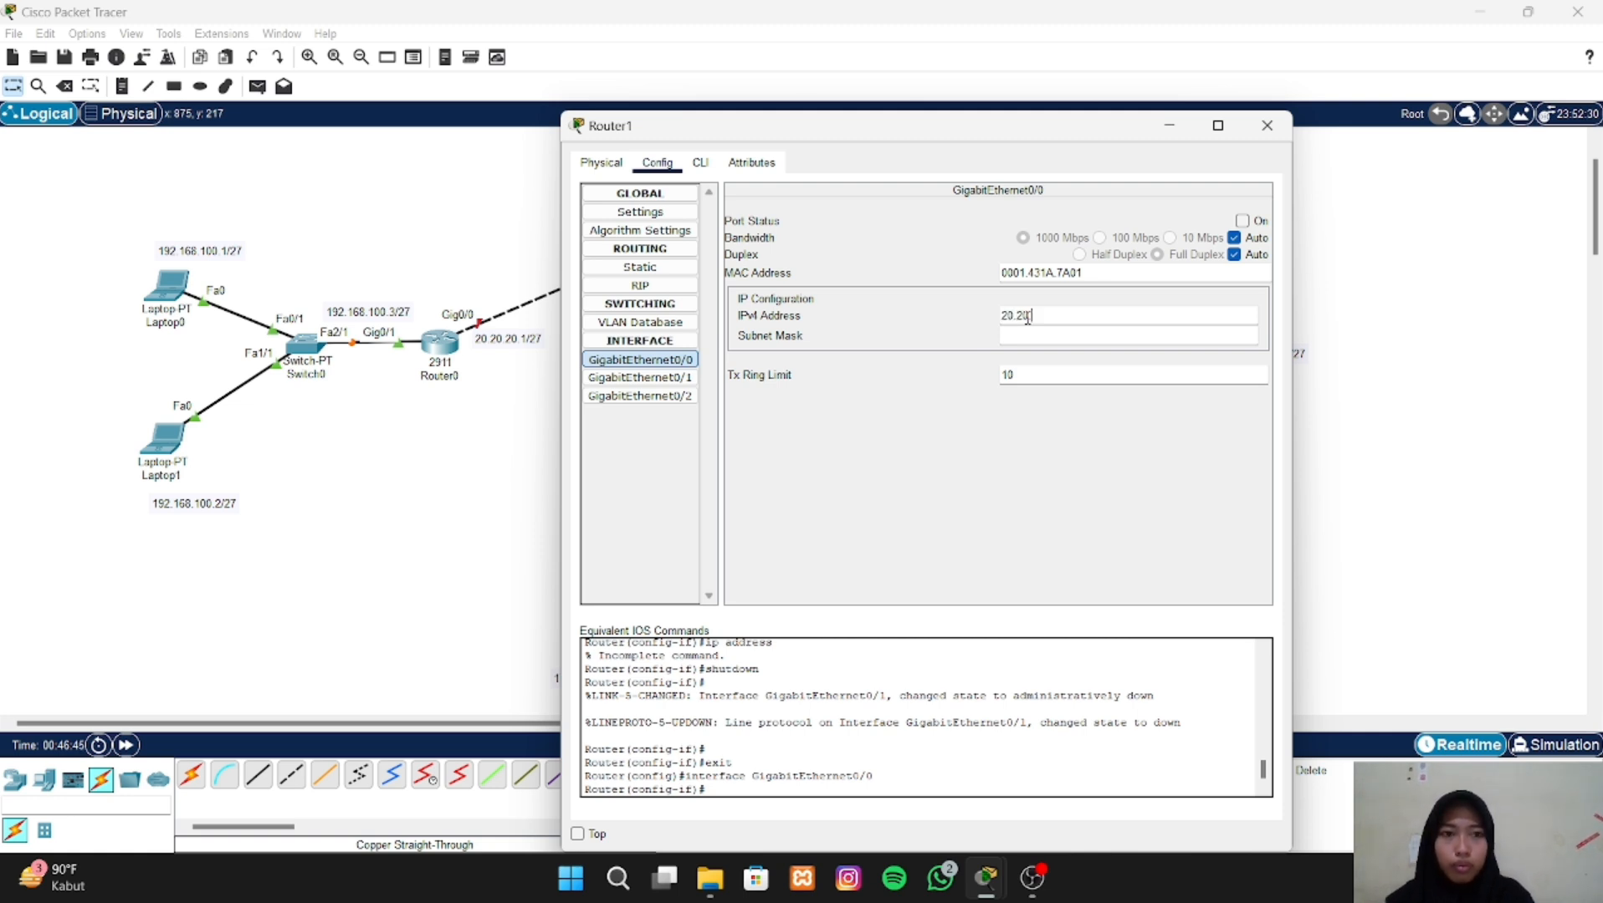
pyautogui.write('.20.')
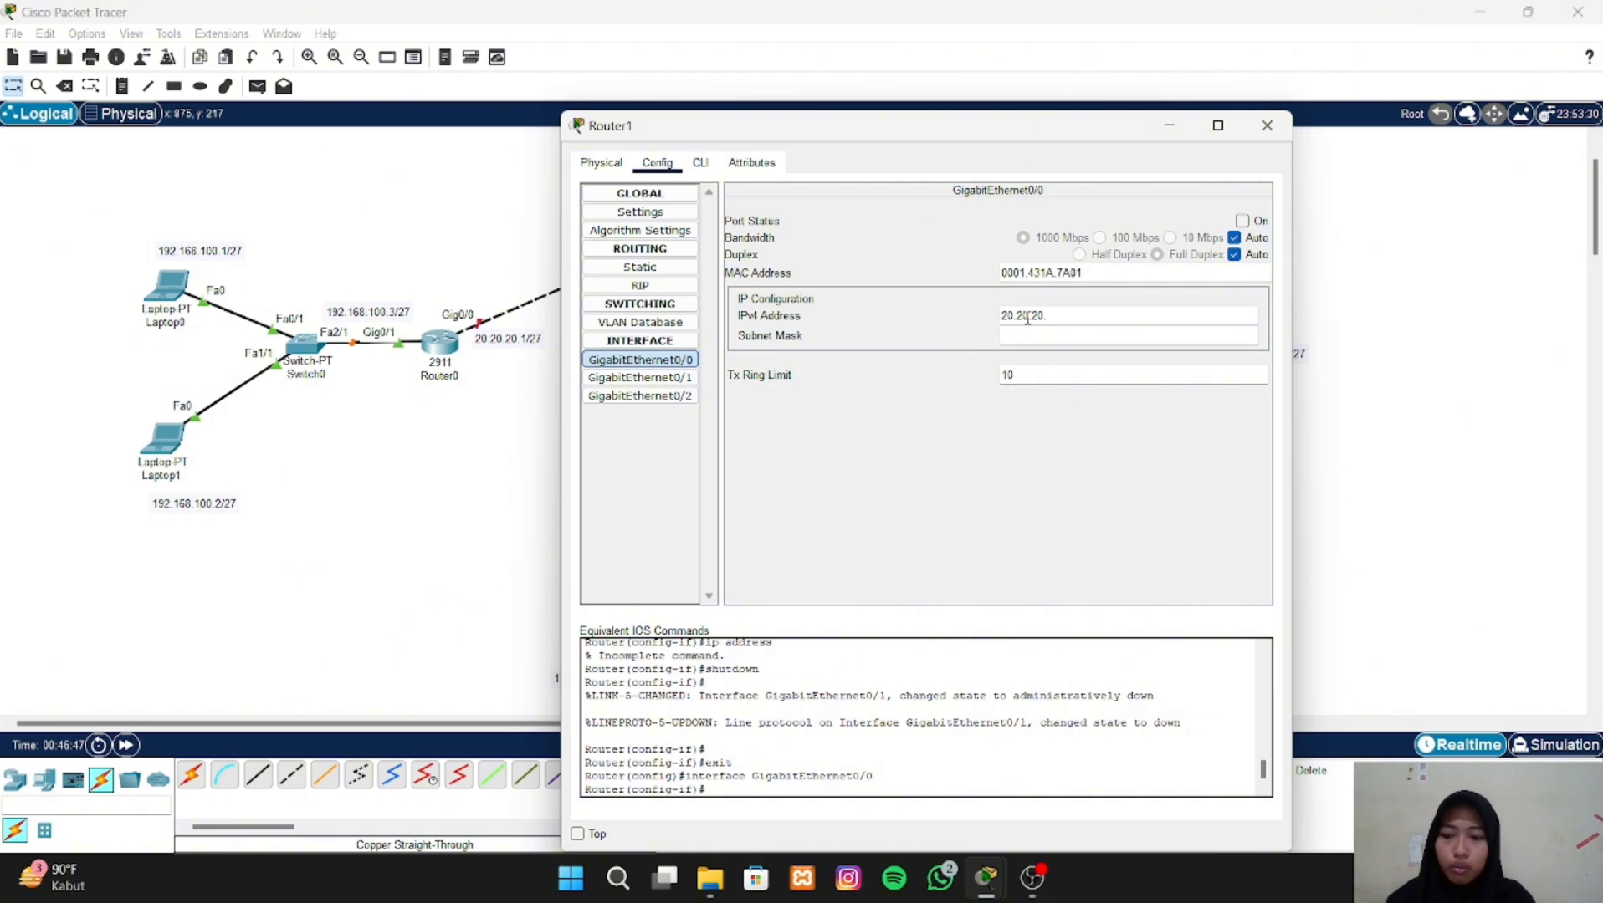
pyautogui.write('2')
pyautogui.press('Tab')
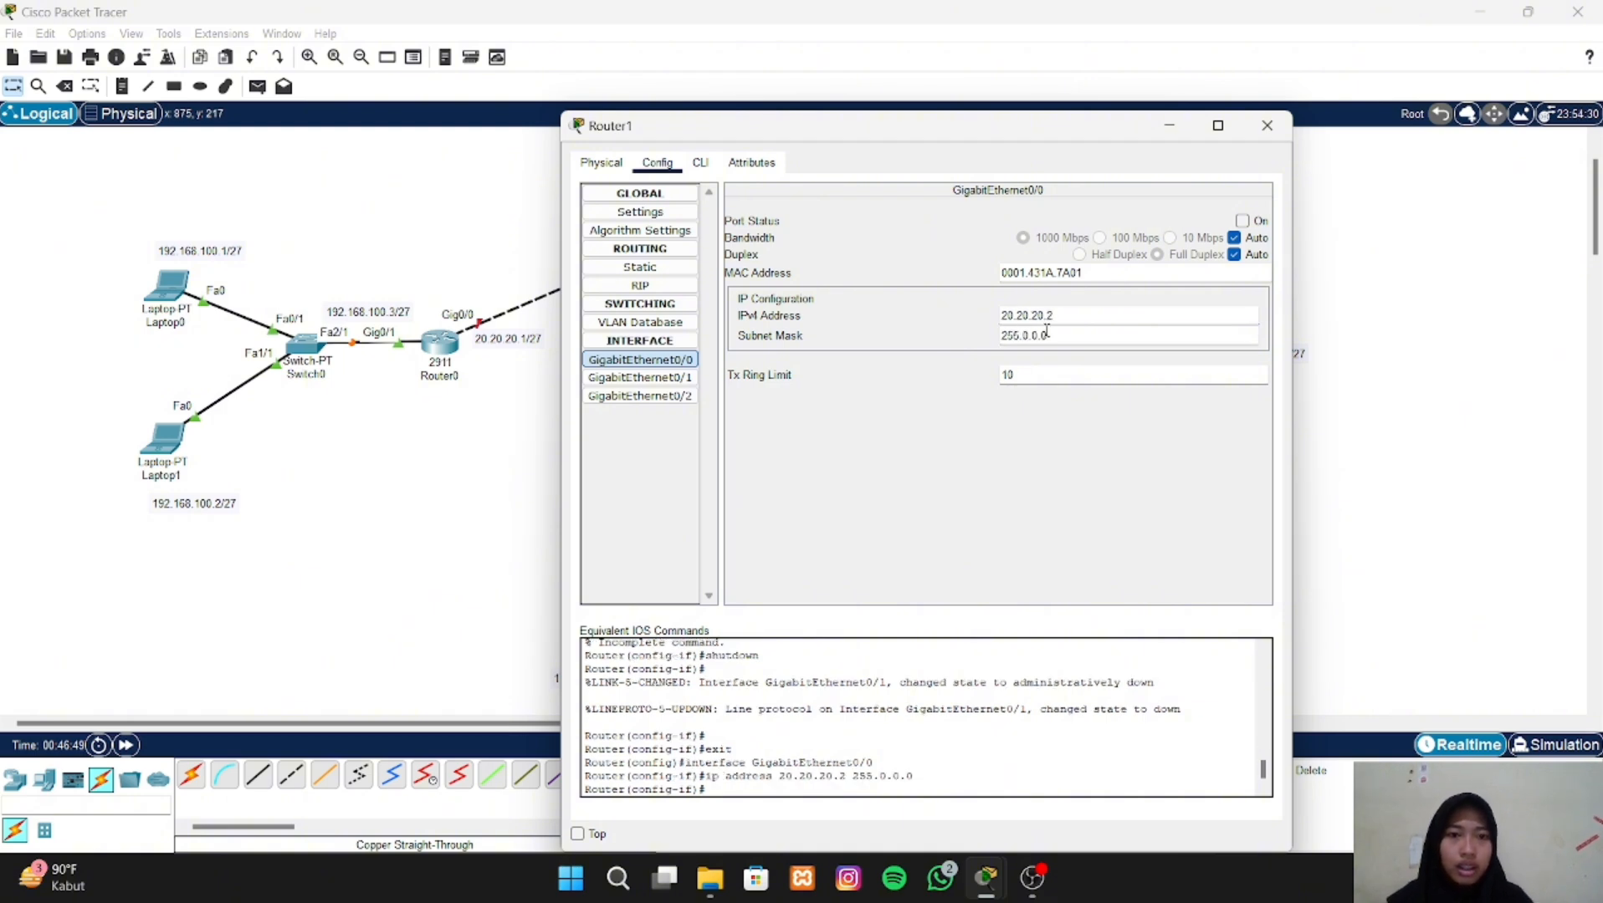
# - Set the subnet mask of Router1's GigabitEthernet0/0 interface to 255.255.255.224
pyautogui.moveTo(1046, 332); pyautogui.dragTo(1029, 334)
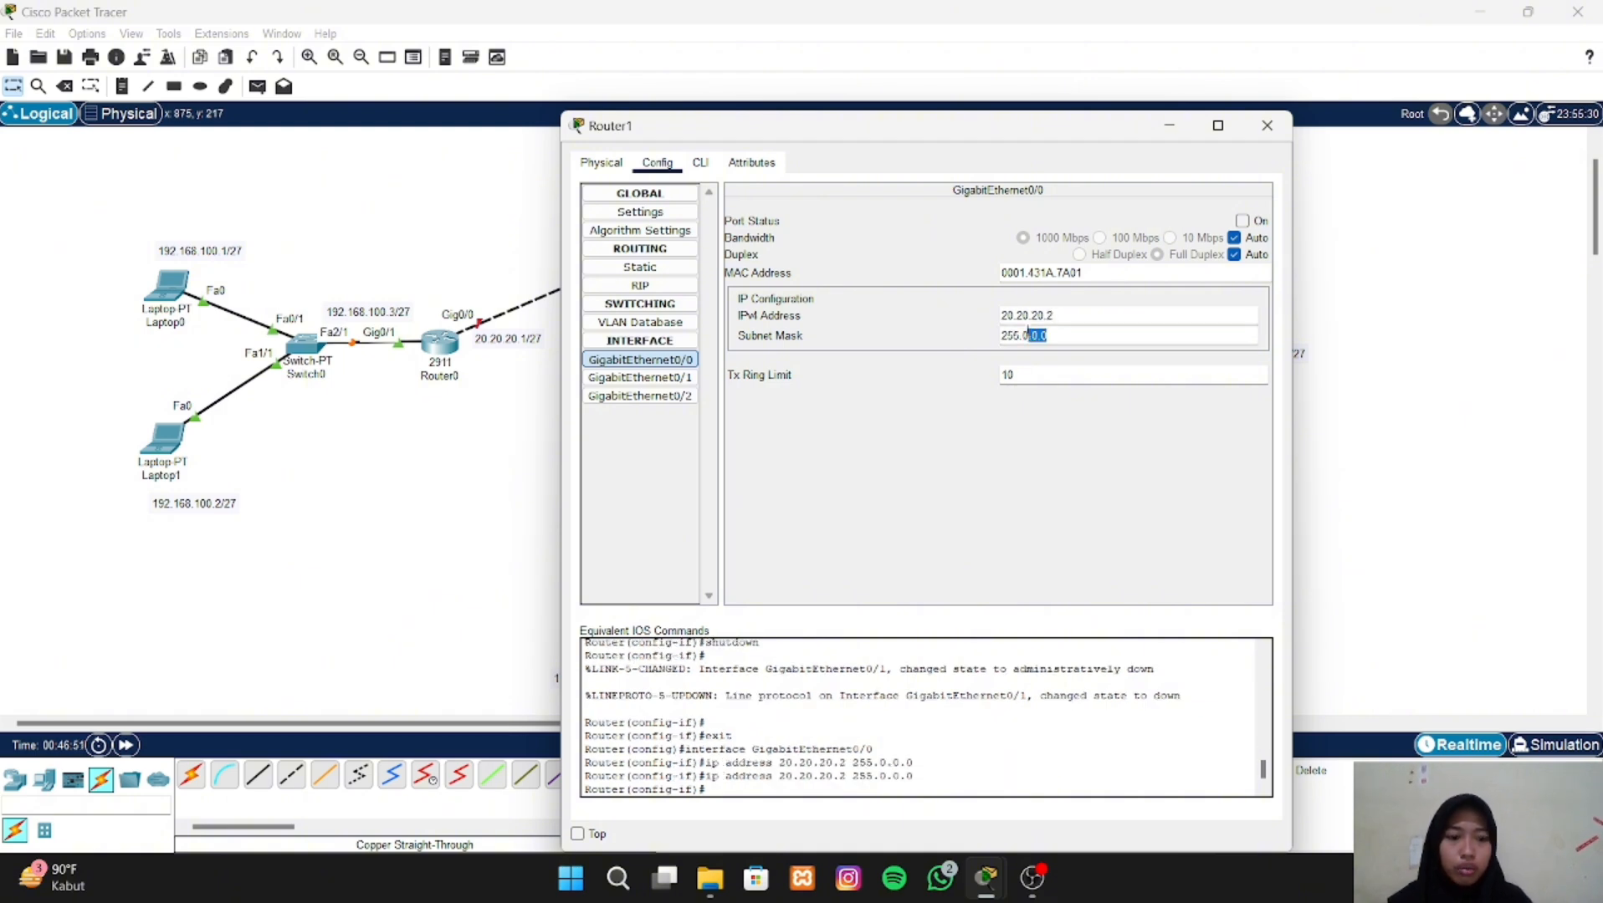
pyautogui.press('BackSpace')
pyautogui.press('BackSpace')
pyautogui.write('255.255')
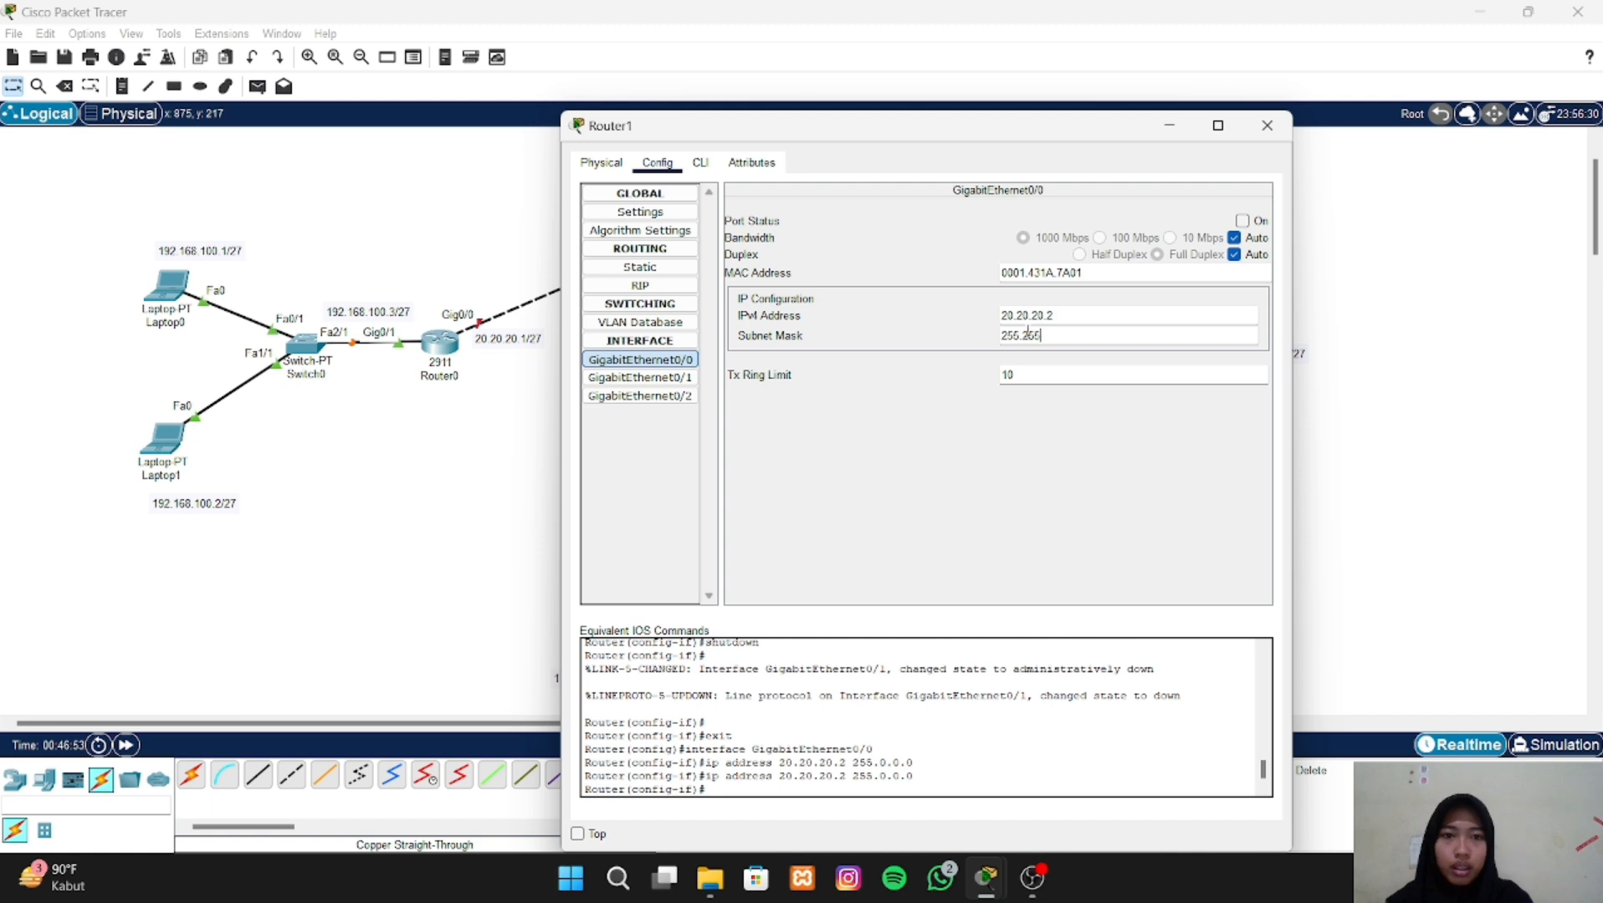
pyautogui.write('.224')
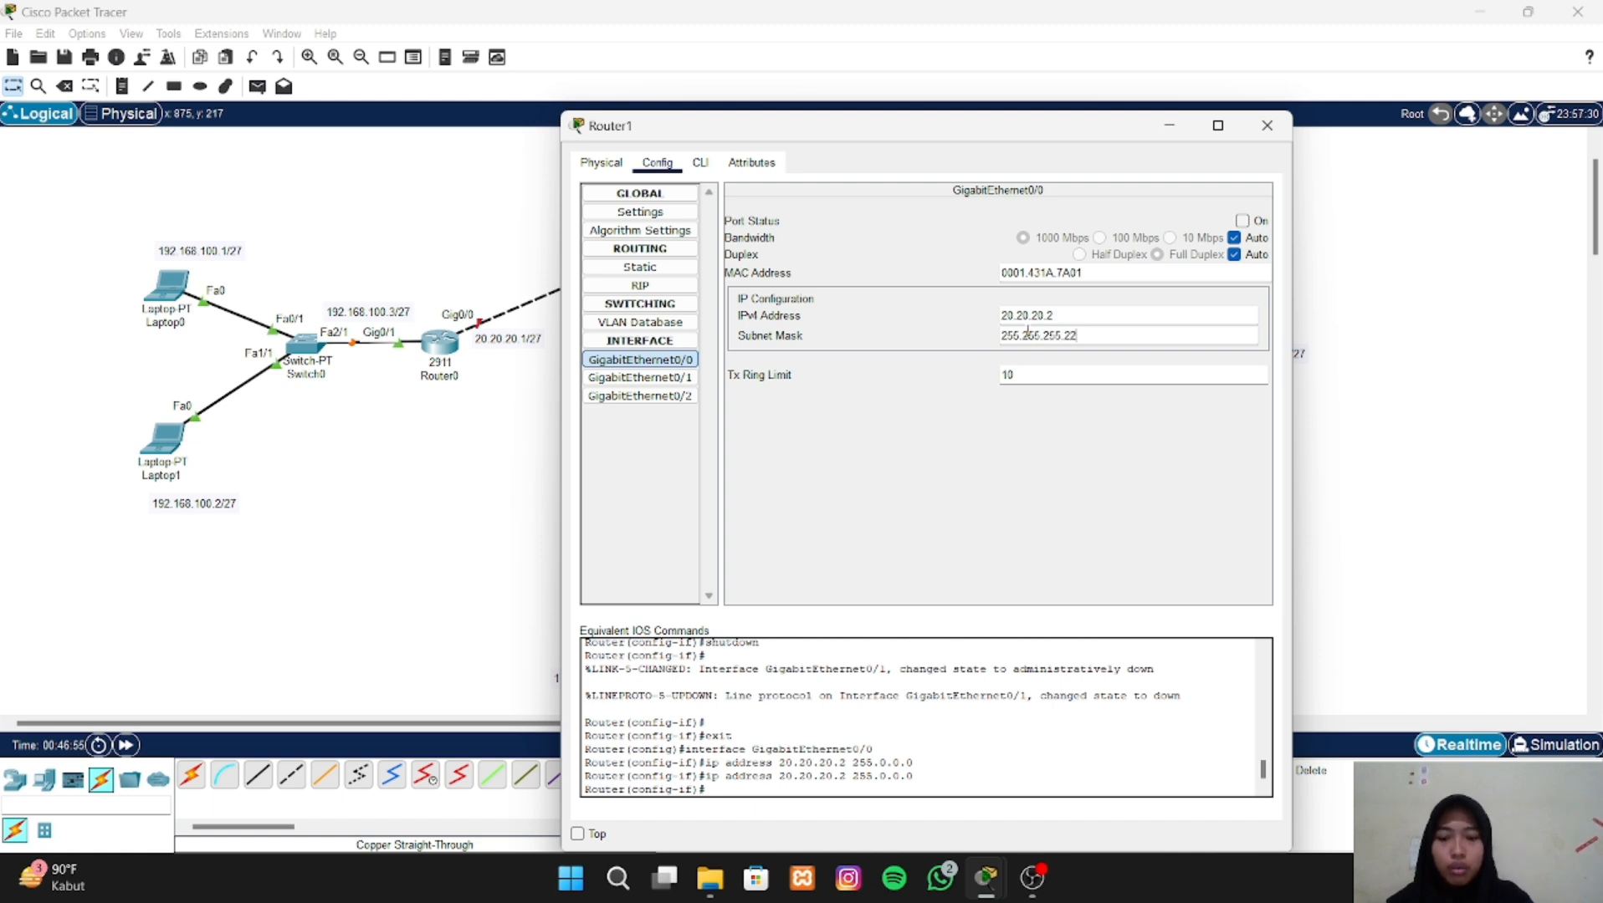
# - Assign the IPv4 address 10.10.10.1 to Router1's GigabitEthernet0/1 interface
pyautogui.click(693, 378)
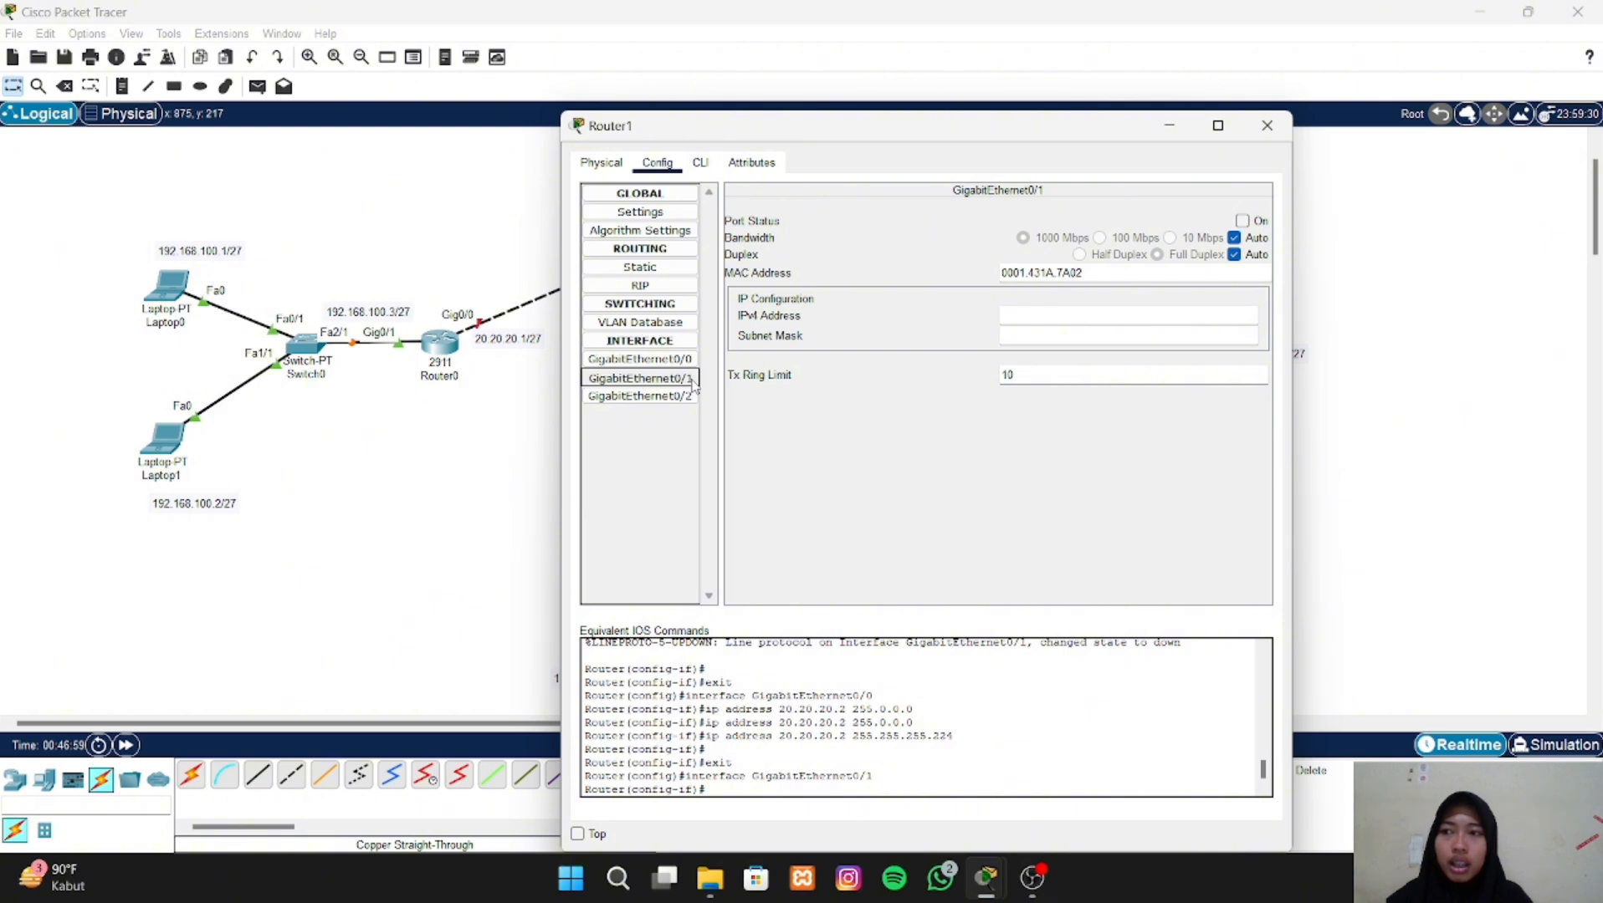
pyautogui.click(1007, 320)
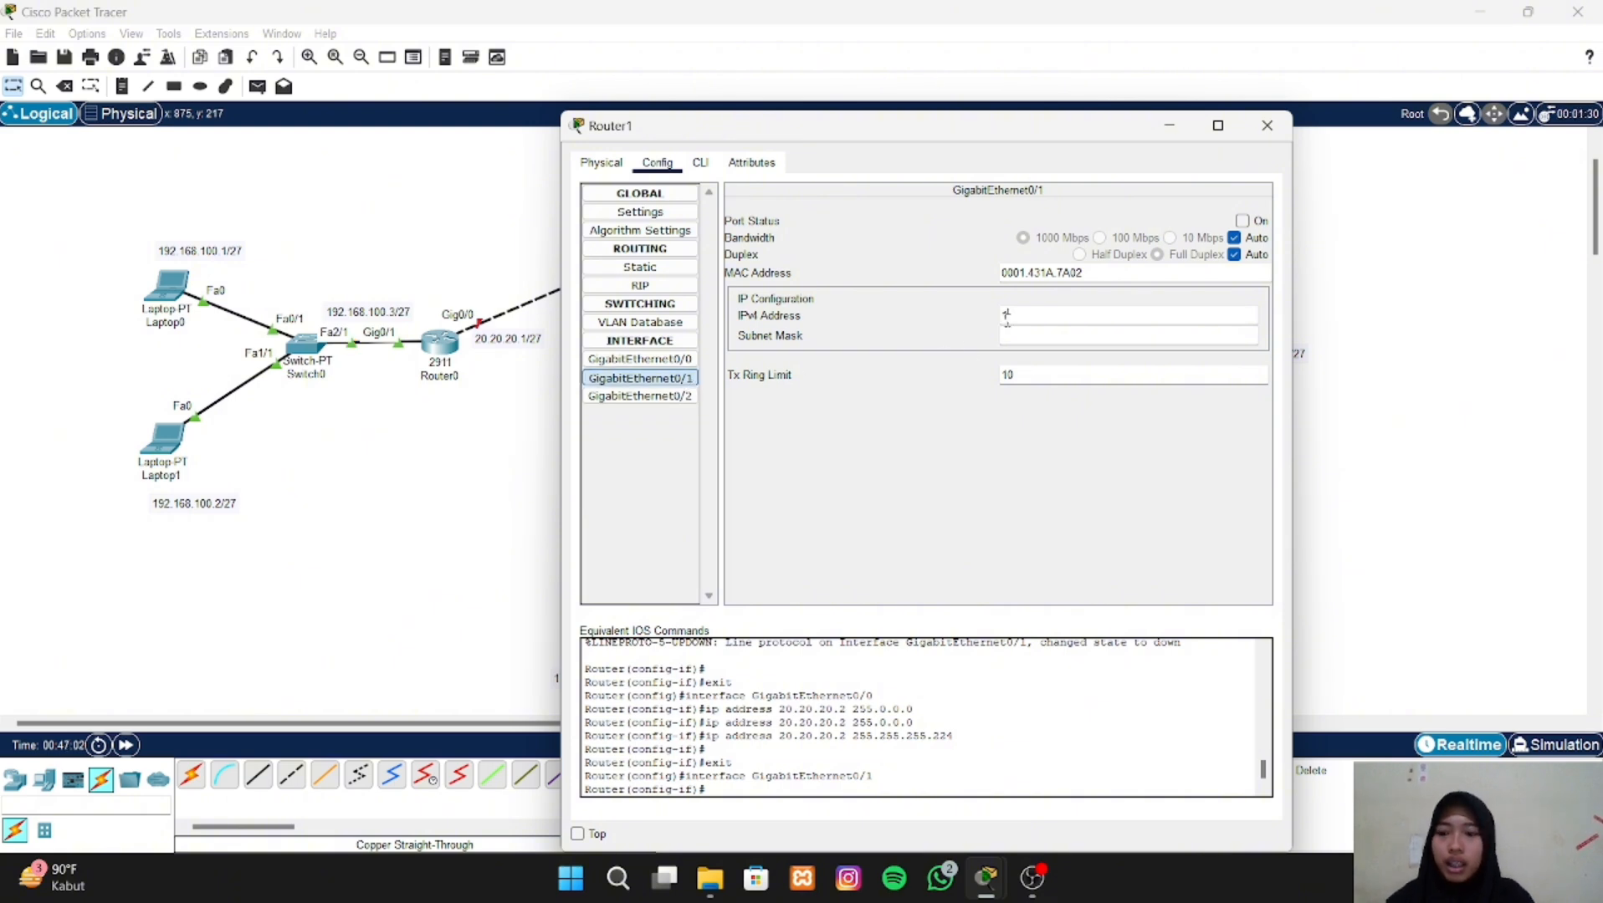
pyautogui.write('10.10.')
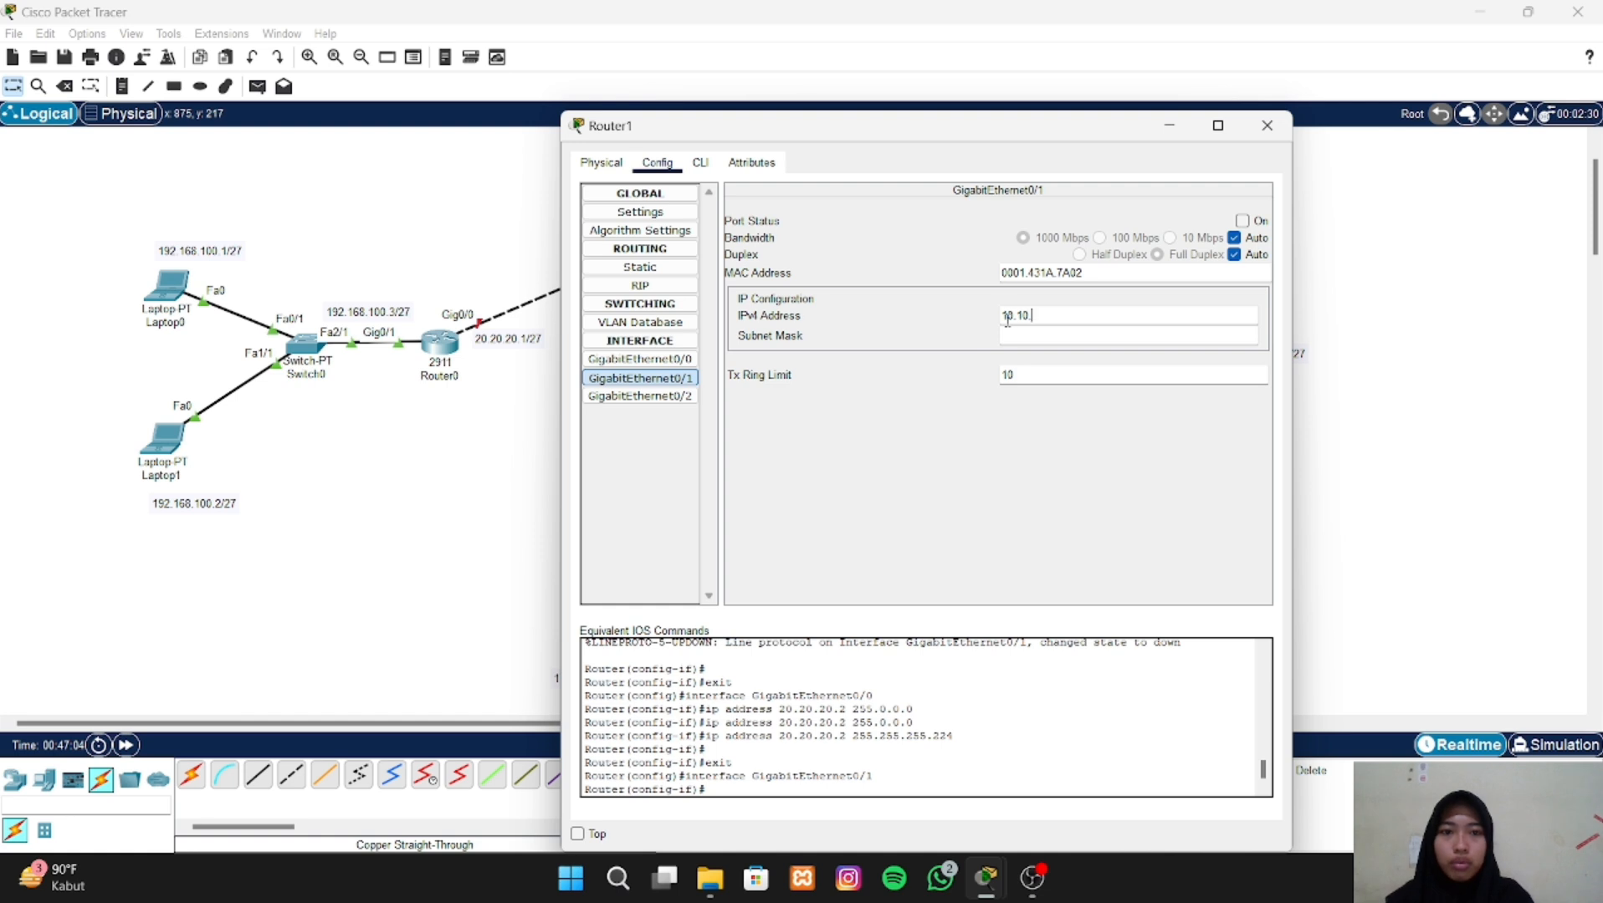
pyautogui.write('10')
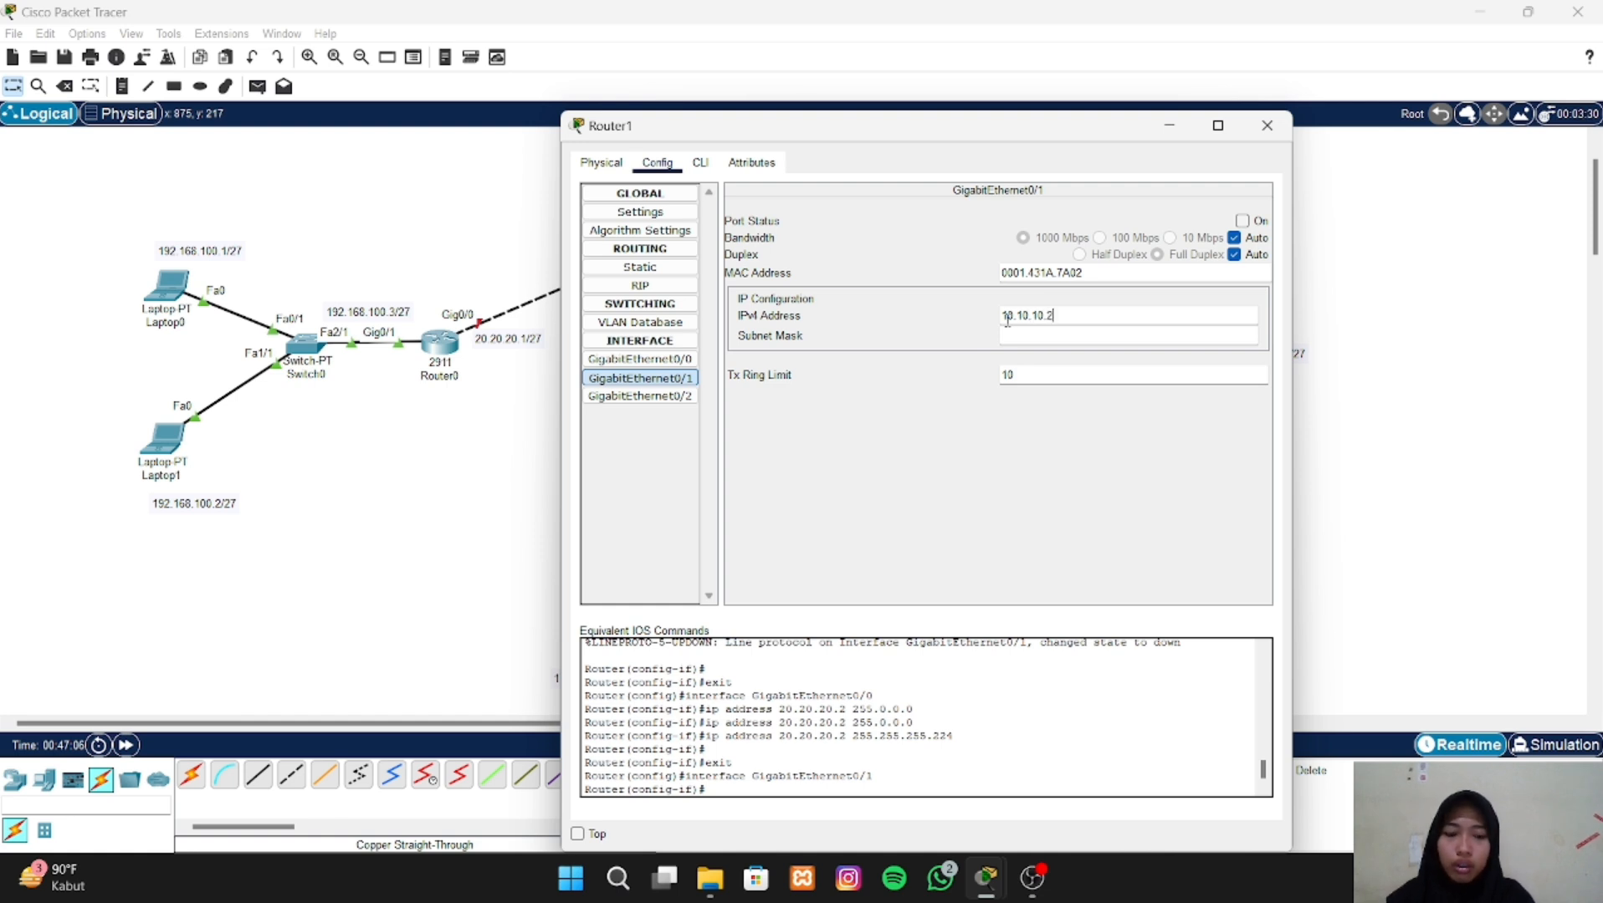
pyautogui.write('.1')
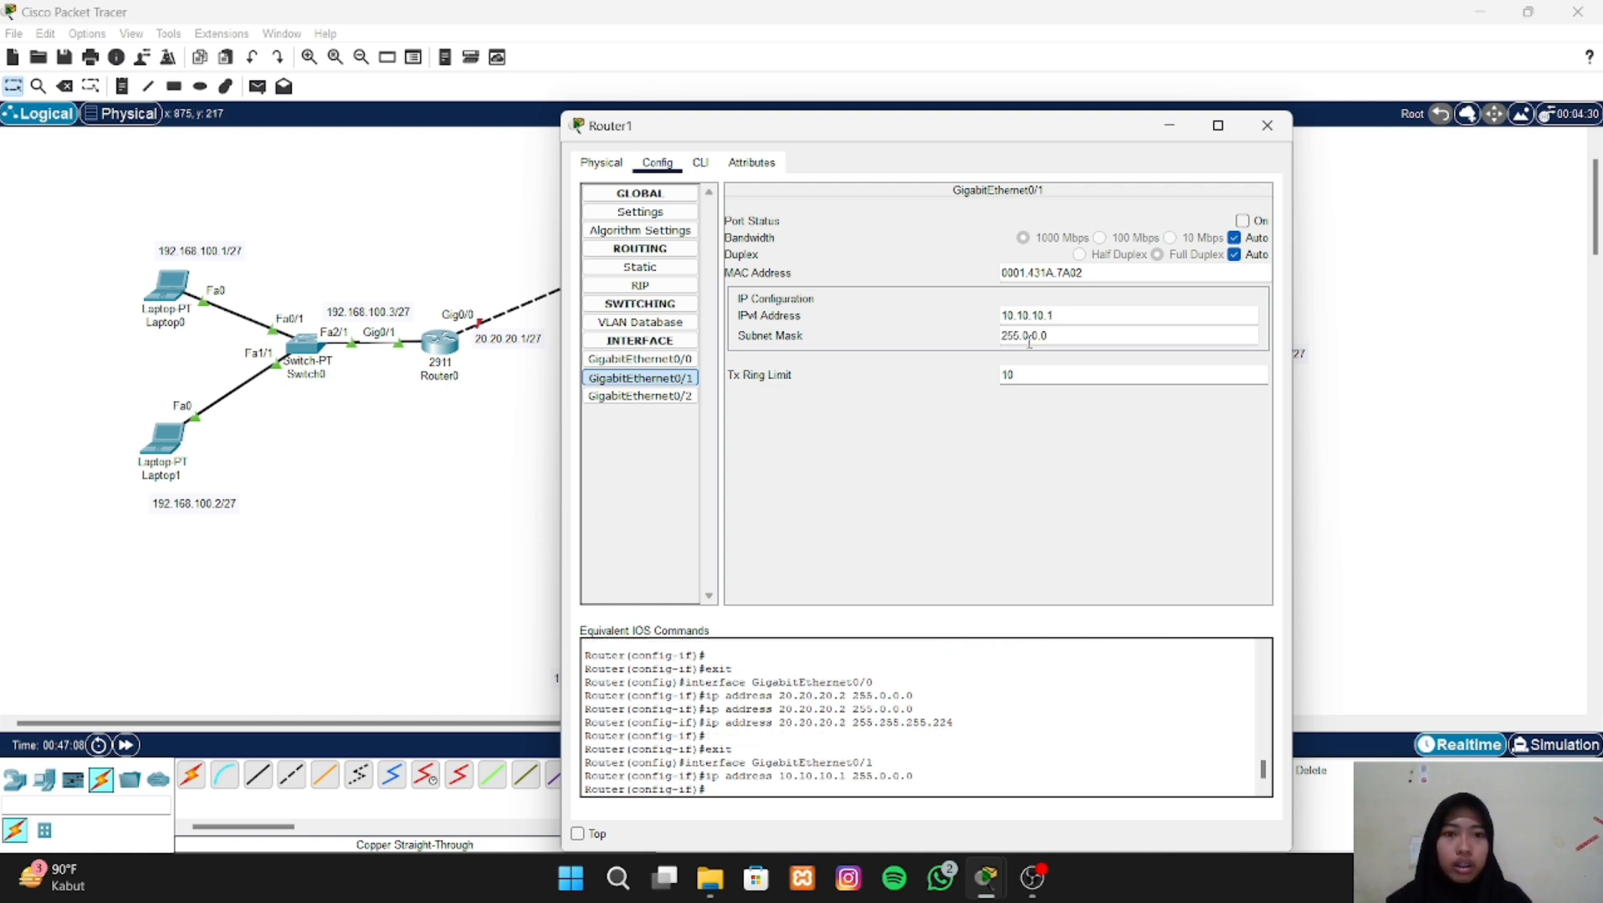
# - Set the subnet mask of Router1's GigabitEthernet0/1 interface to 255.255.255.224
pyautogui.click(1029, 336)
pyautogui.moveTo(1047, 335); pyautogui.dragTo(1029, 335)
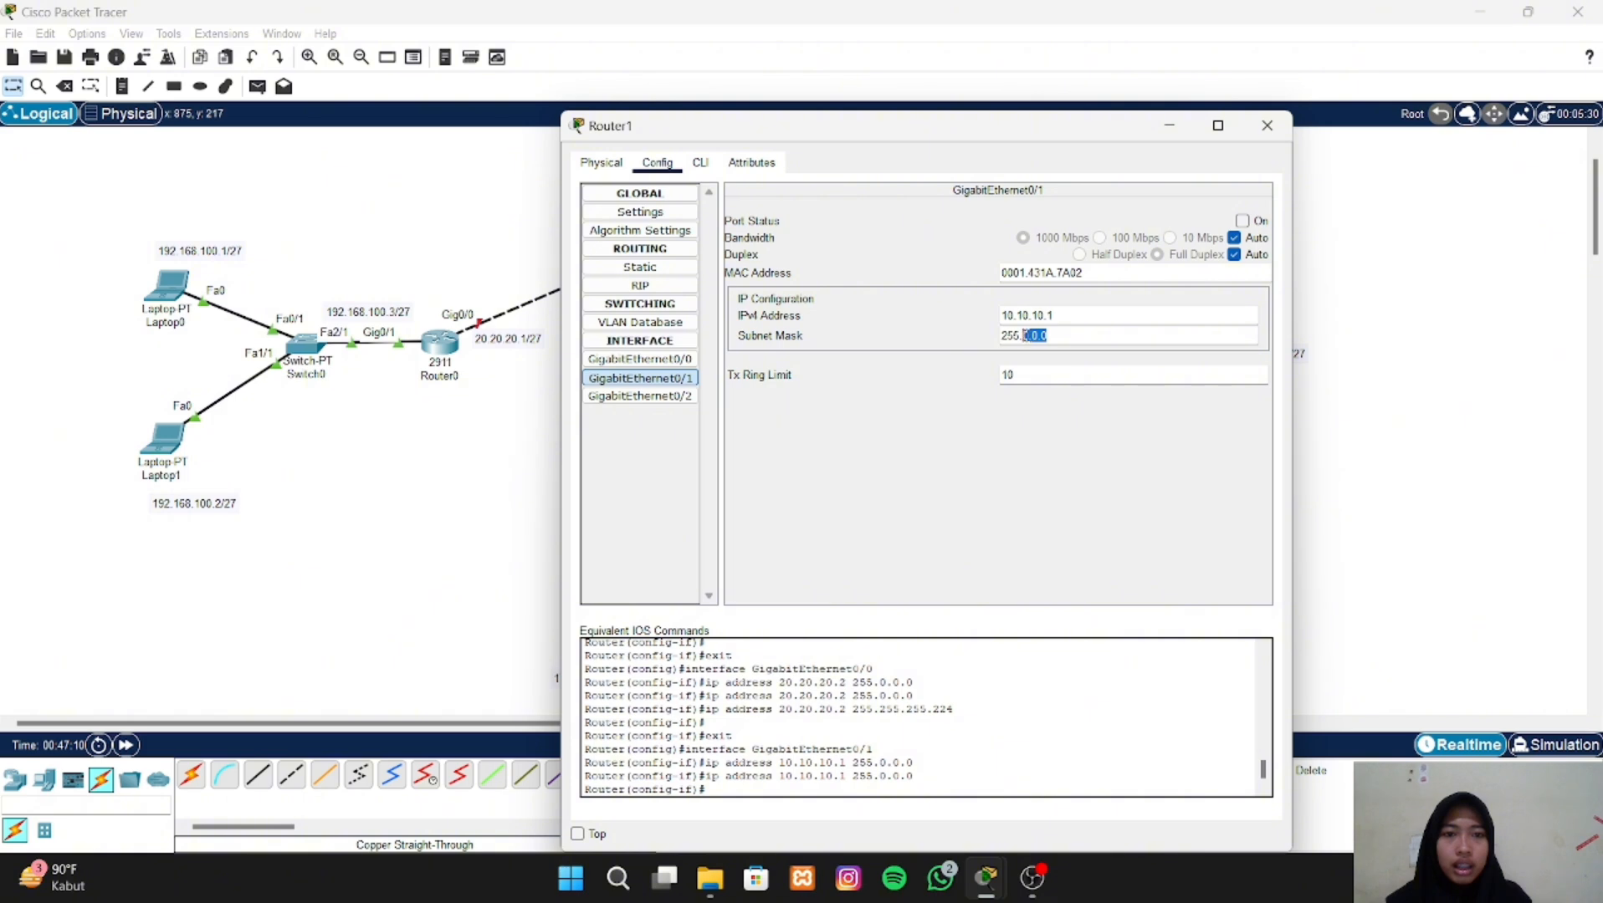
pyautogui.press('BackSpace')
pyautogui.write('2')
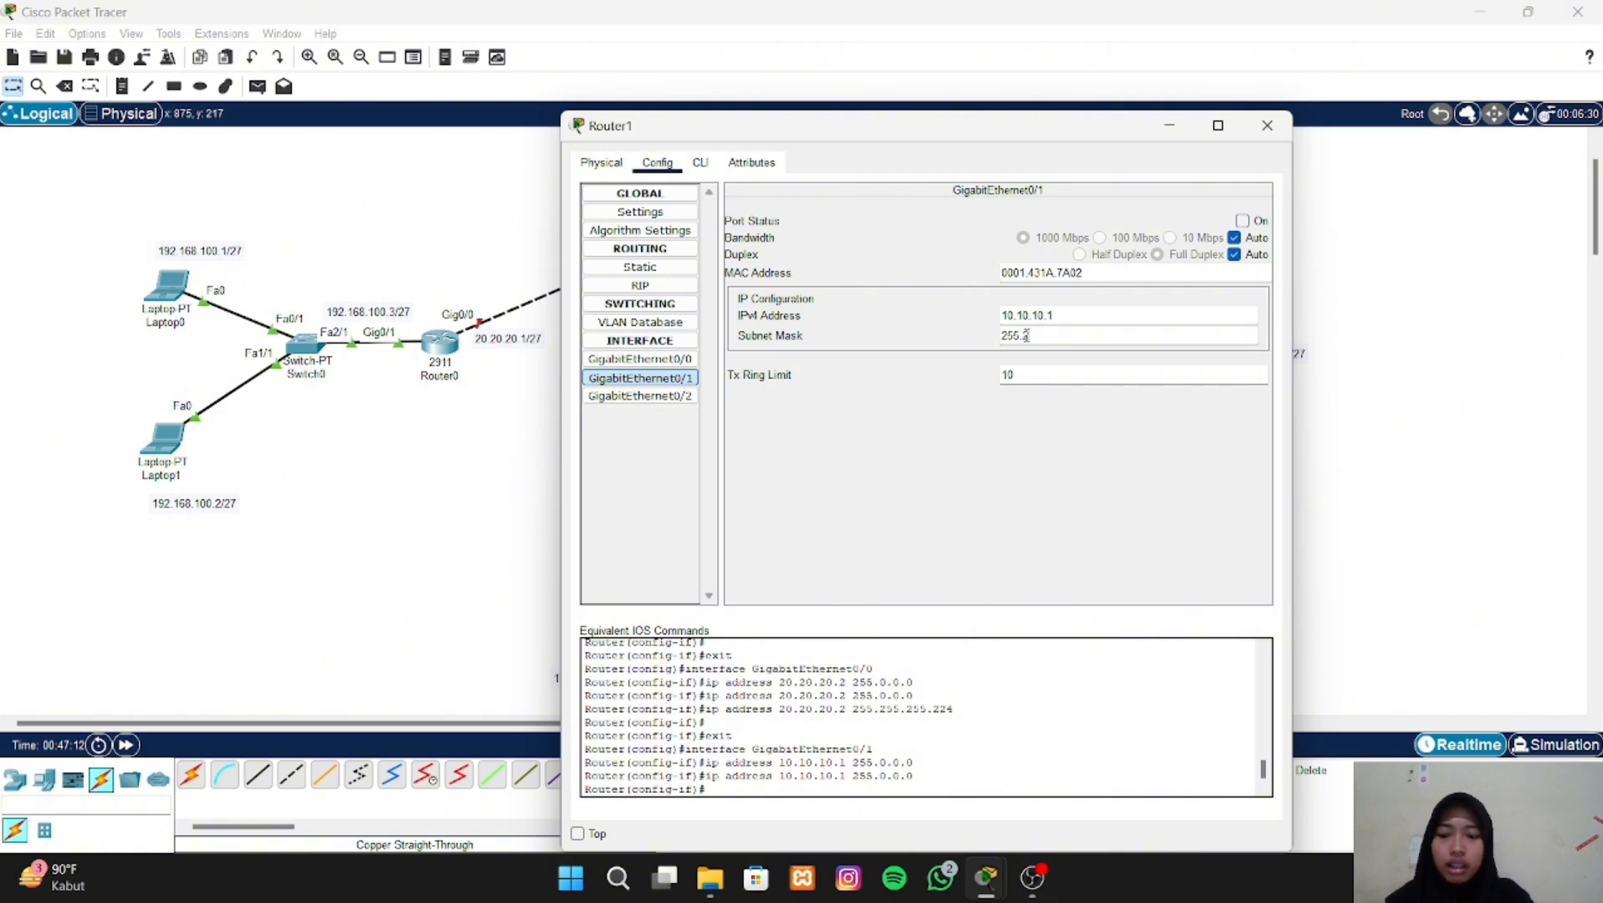
pyautogui.write('55.255.224')
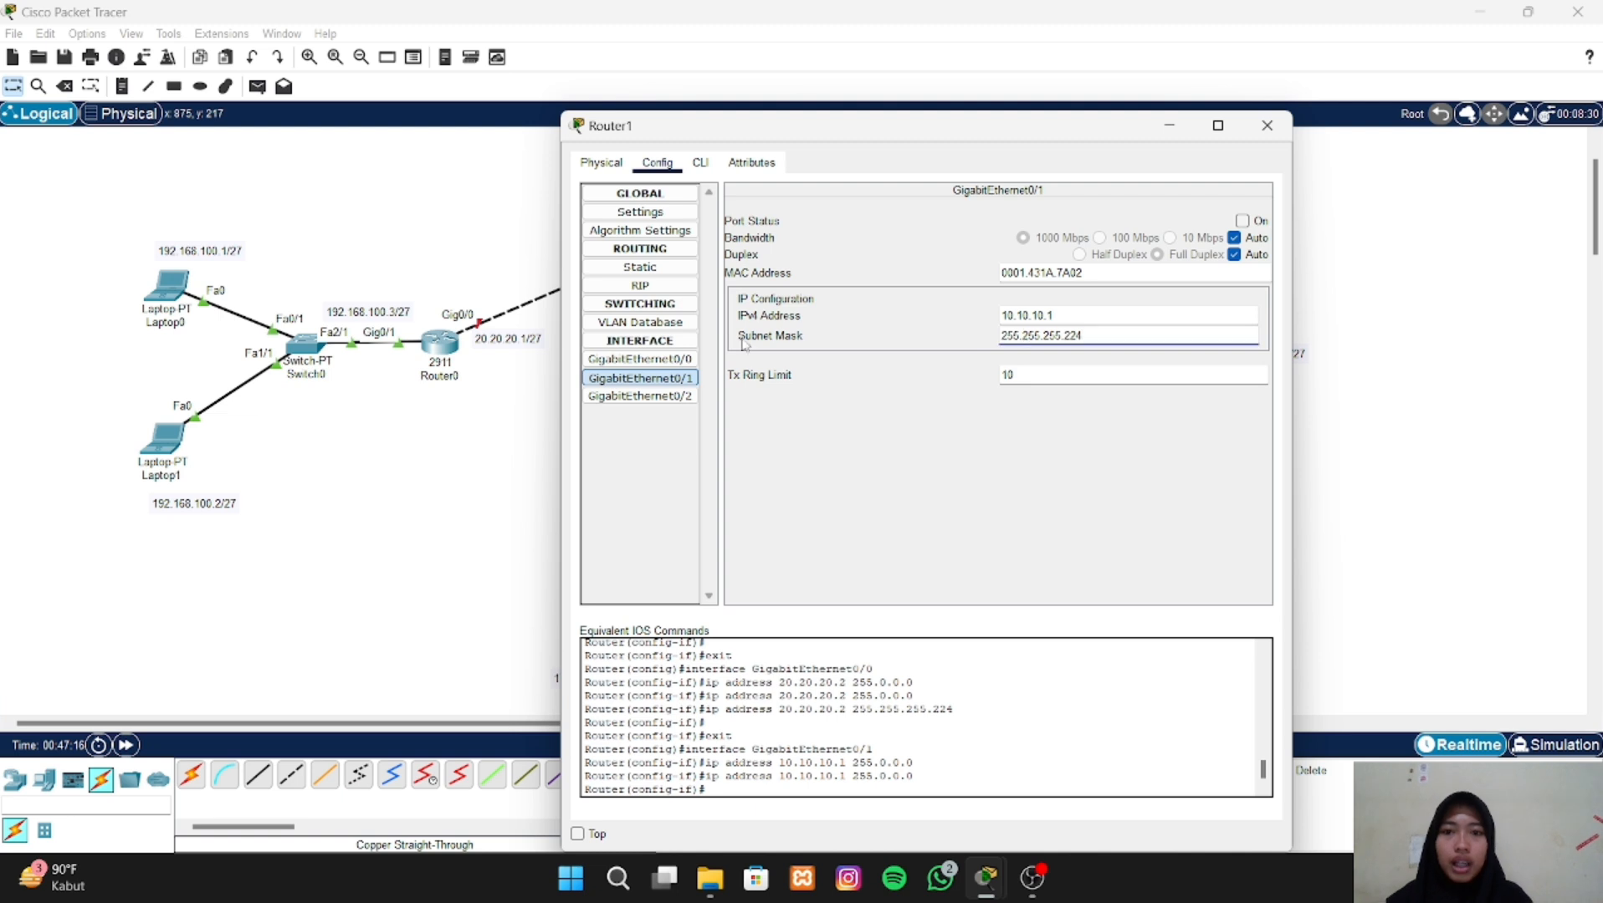
# - Turn on the port status of Router1's GigabitEthernet0/0 and GigabitEthernet0/1 interfaces and close the router's configuration
pyautogui.click(695, 361)
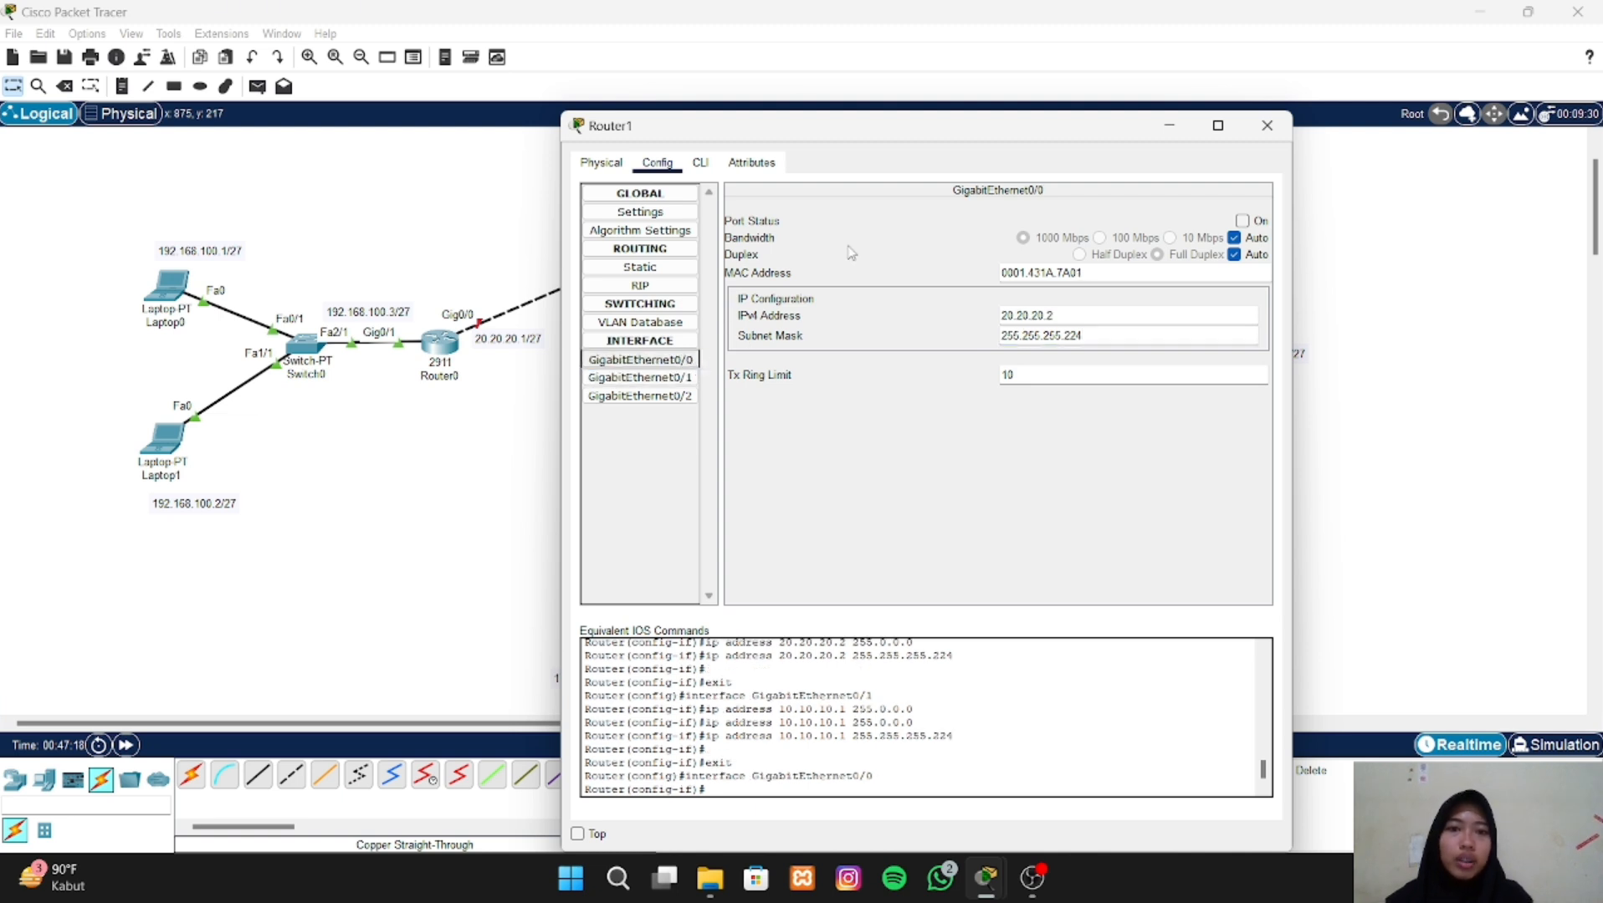
pyautogui.click(1243, 223)
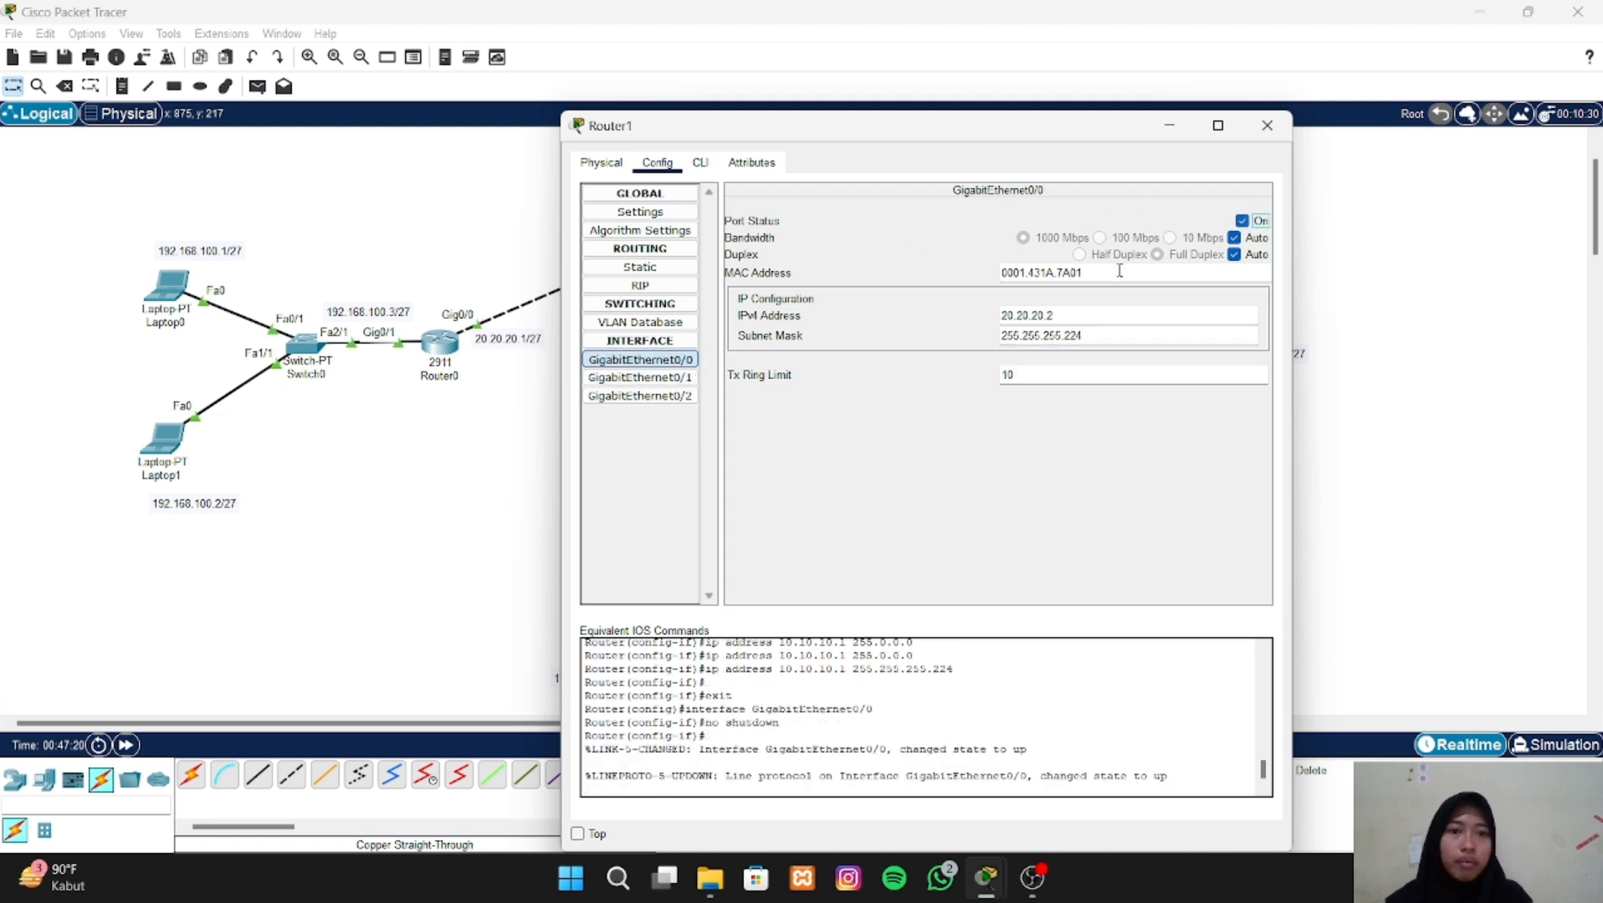
pyautogui.click(691, 379)
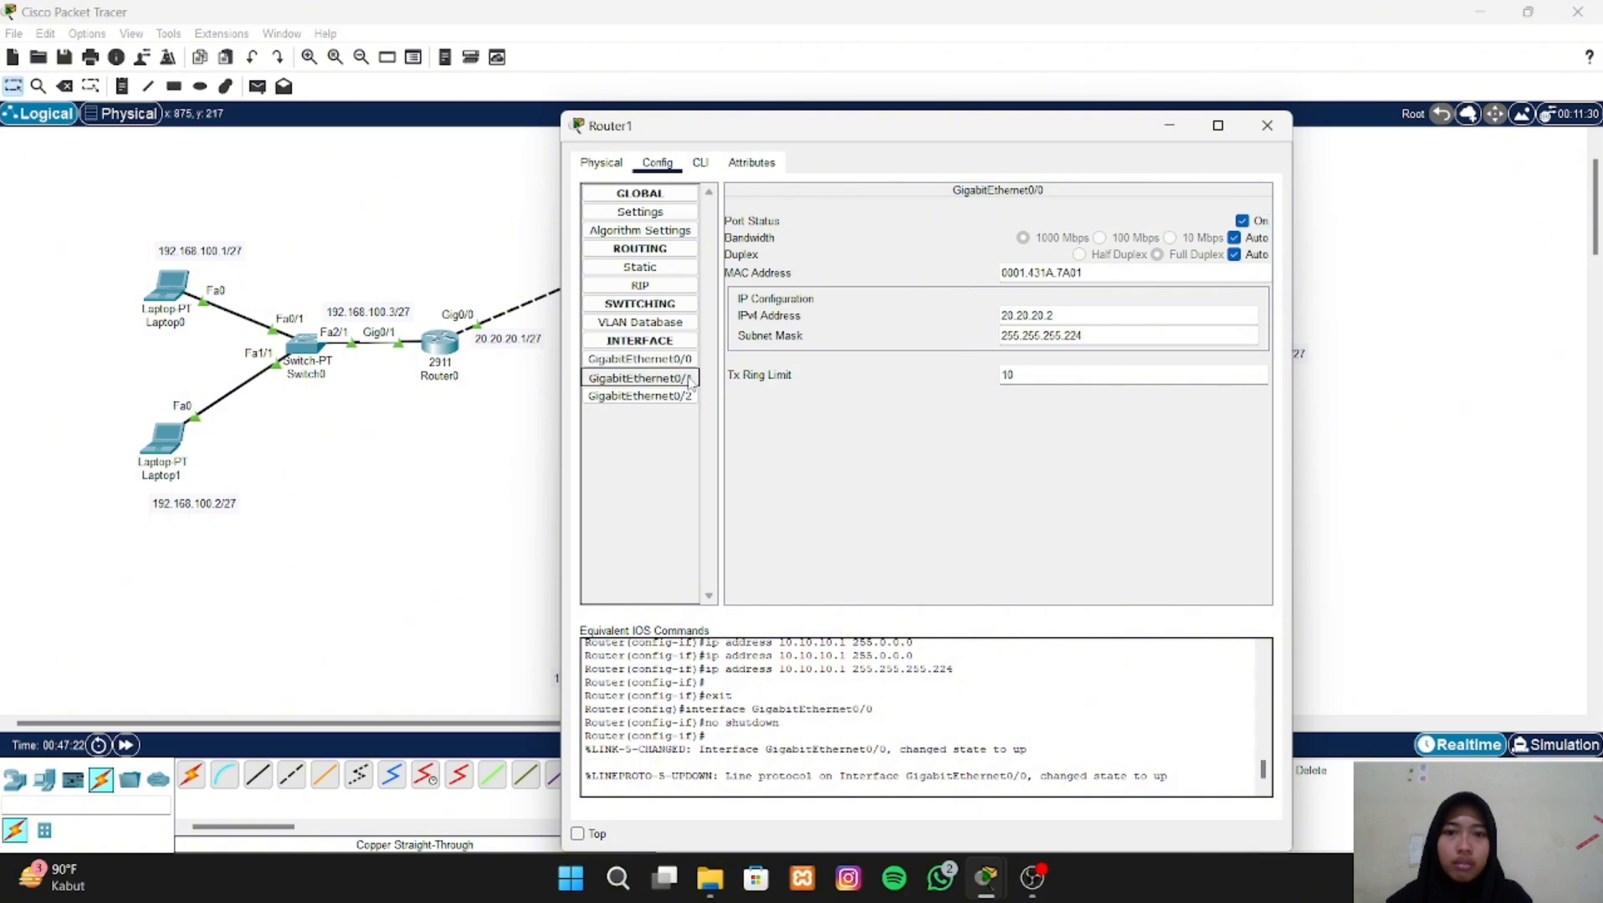
pyautogui.click(1245, 221)
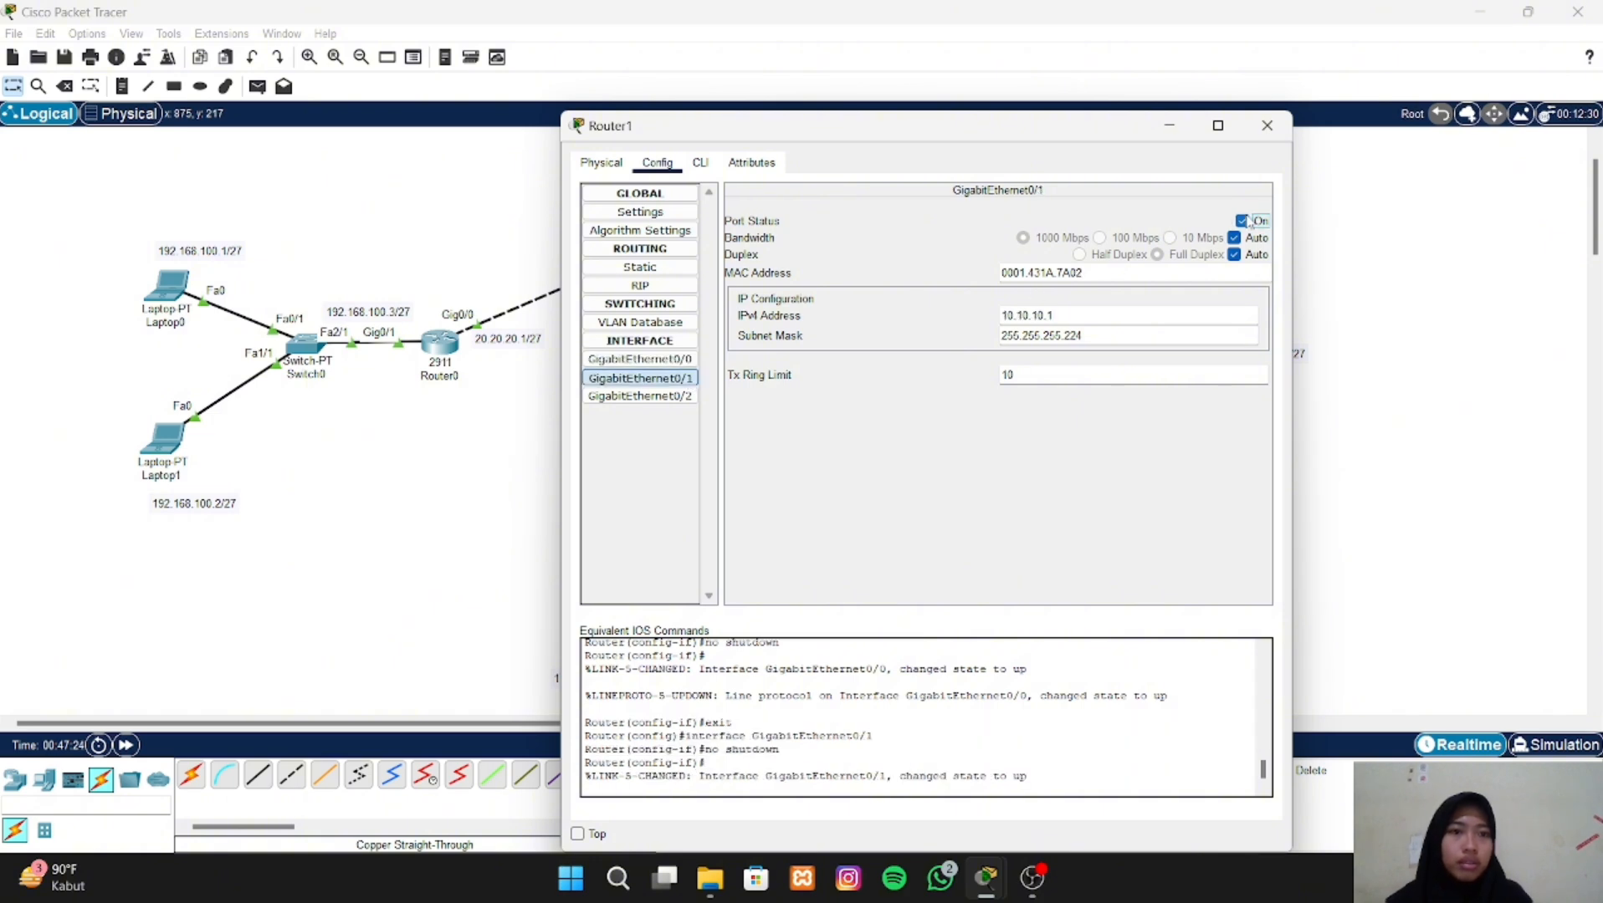
pyautogui.click(1266, 125)
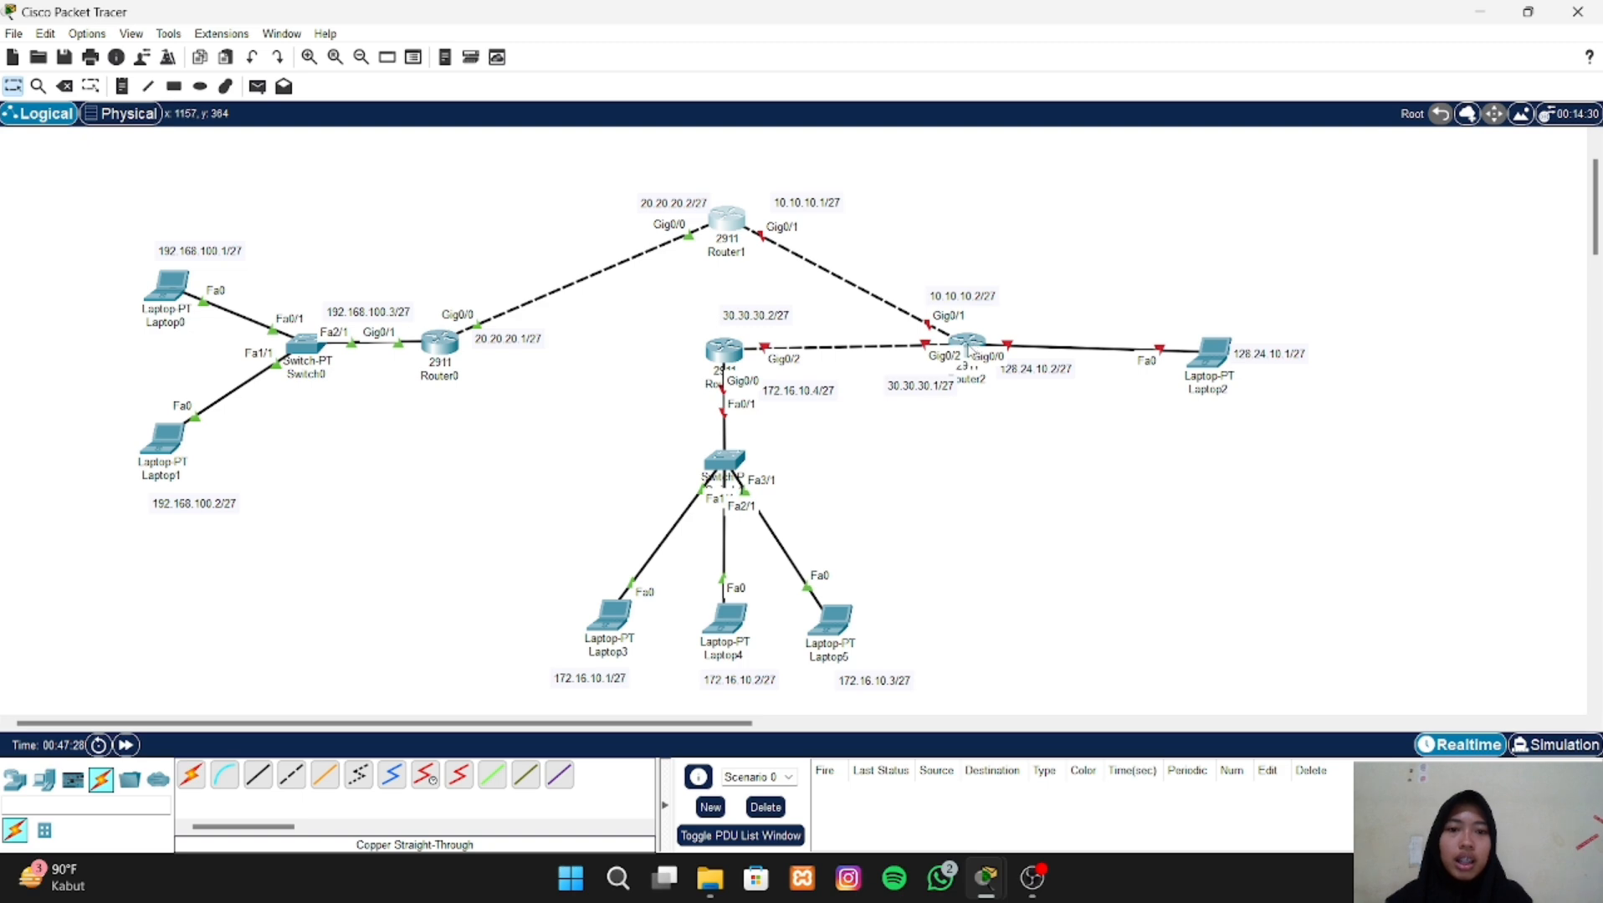
# - Open the GigabitEthernet0/0 interface settings of Router2, keeping the topology's address labels in view
pyautogui.click(967, 347)
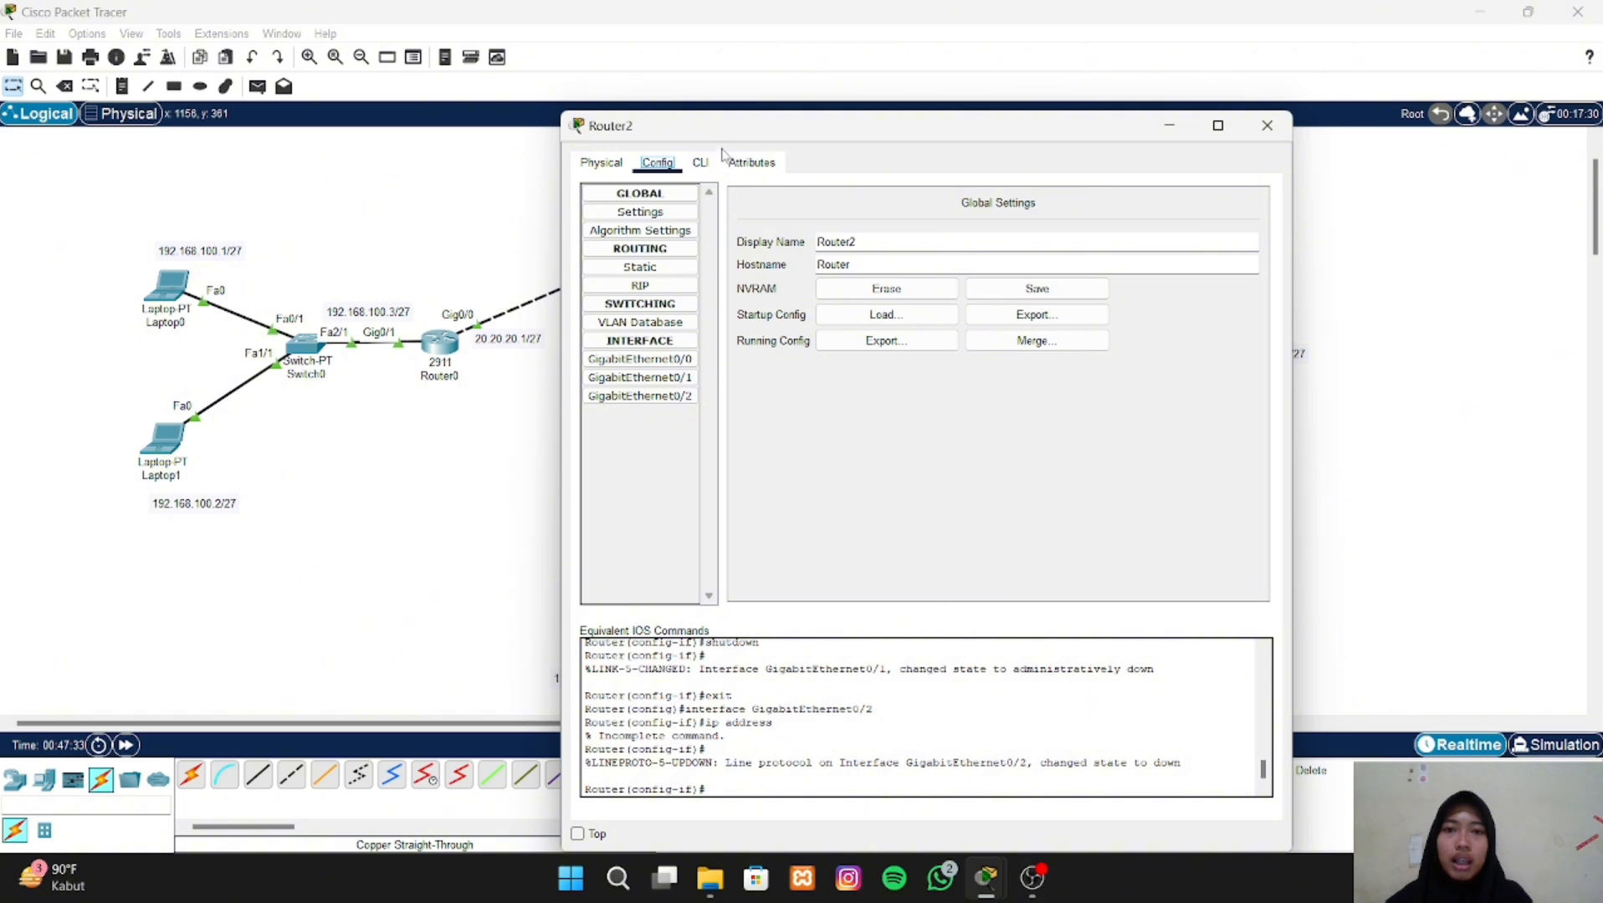
pyautogui.moveTo(728, 136); pyautogui.dragTo(1194, 135)
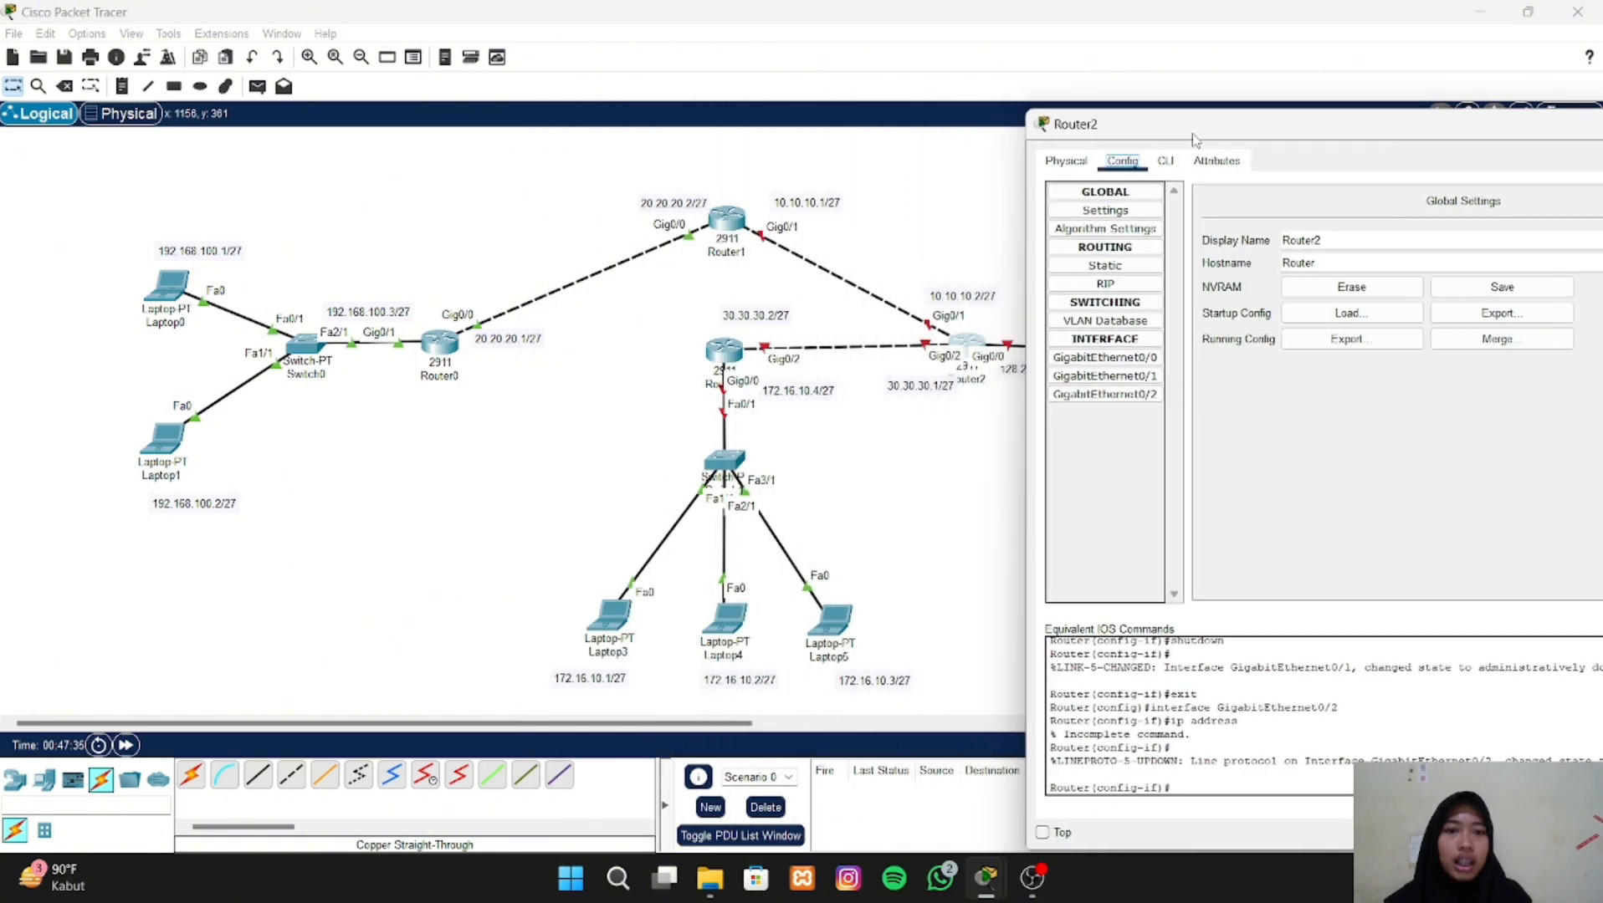
pyautogui.click(1131, 360)
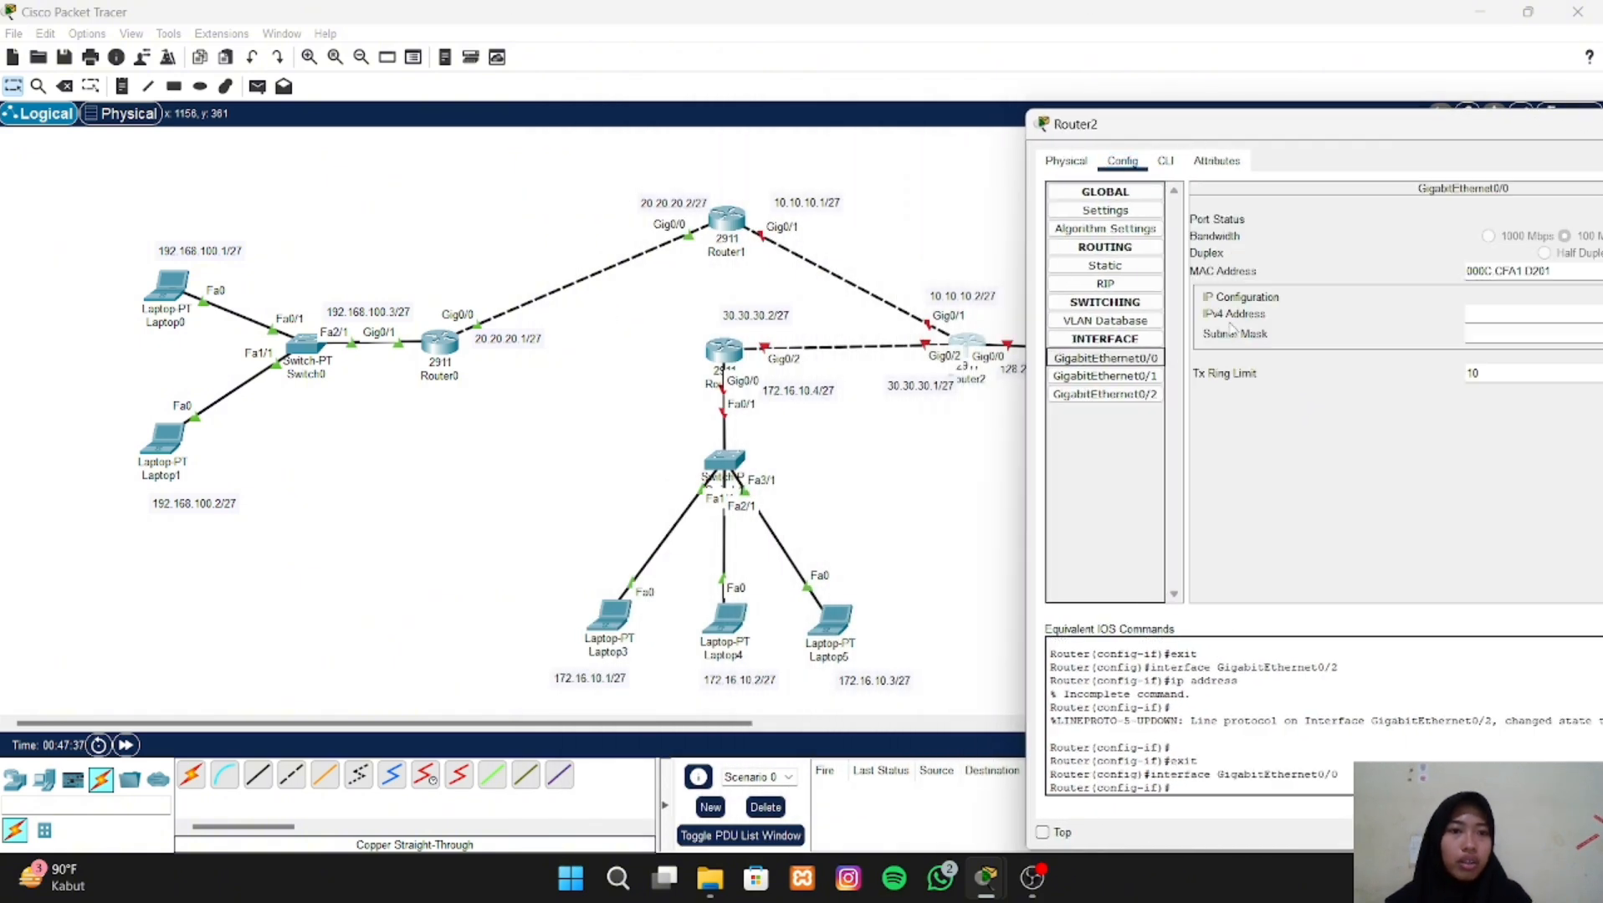
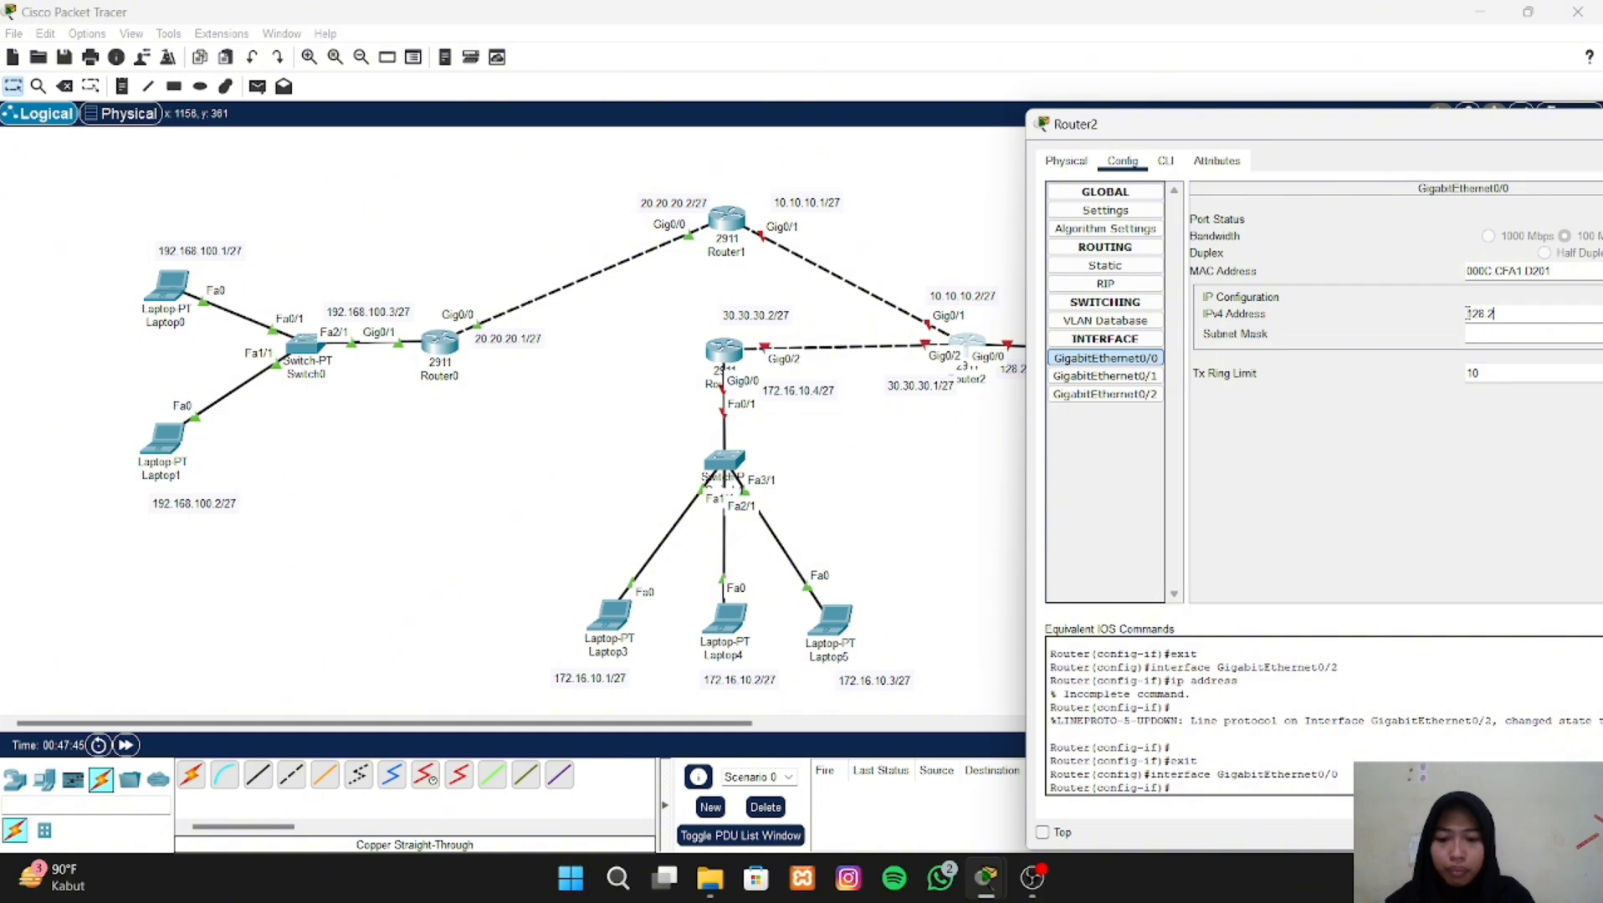
# - Assign the IPv4 address 128.24.10.2 and subnet mask 255.255.255.224 to Router2's GigabitEthernet0/0 interface
pyautogui.write('4.10.2')
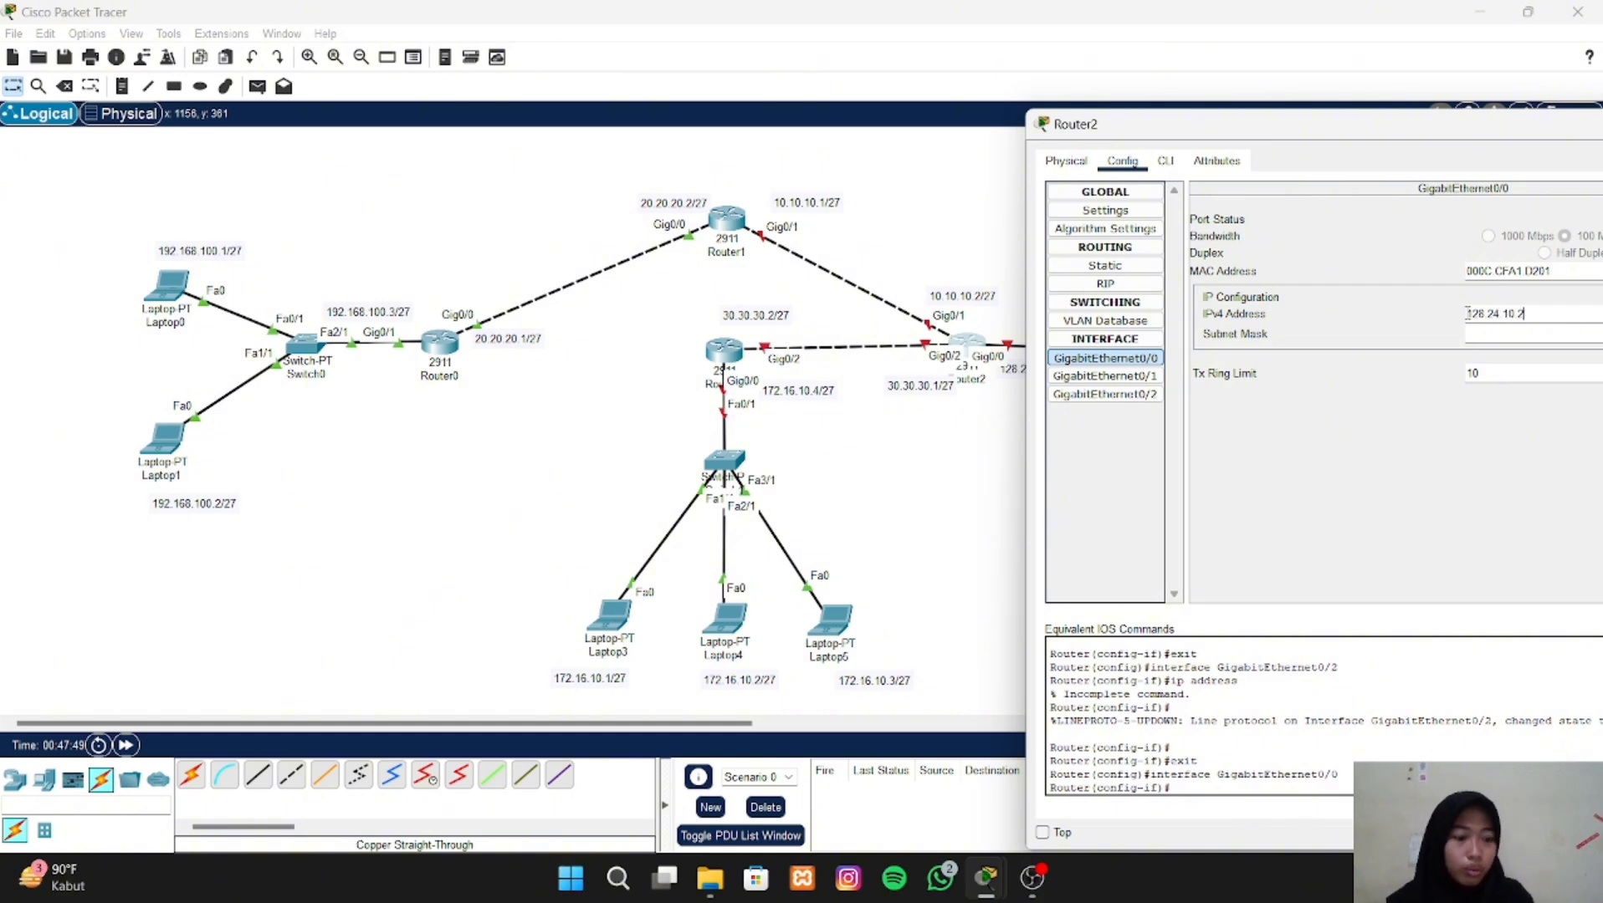
pyautogui.press('Return')
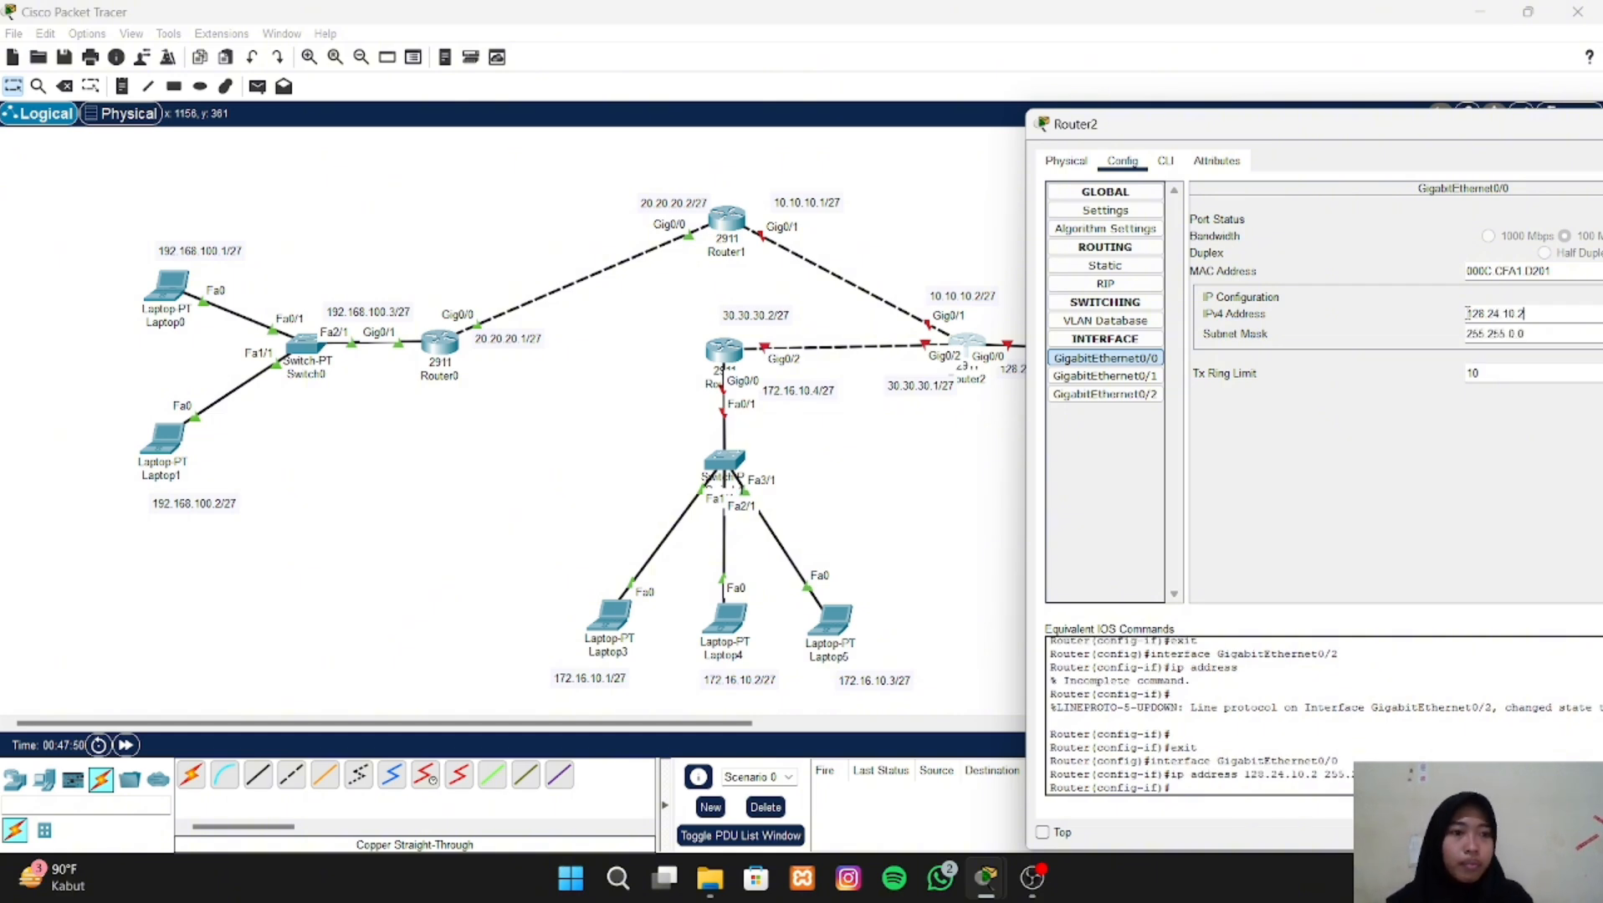
pyautogui.click(1538, 328)
pyautogui.press('BackSpace')
pyautogui.press('BackSpace')
pyautogui.press('BackSpace')
pyautogui.write('255')
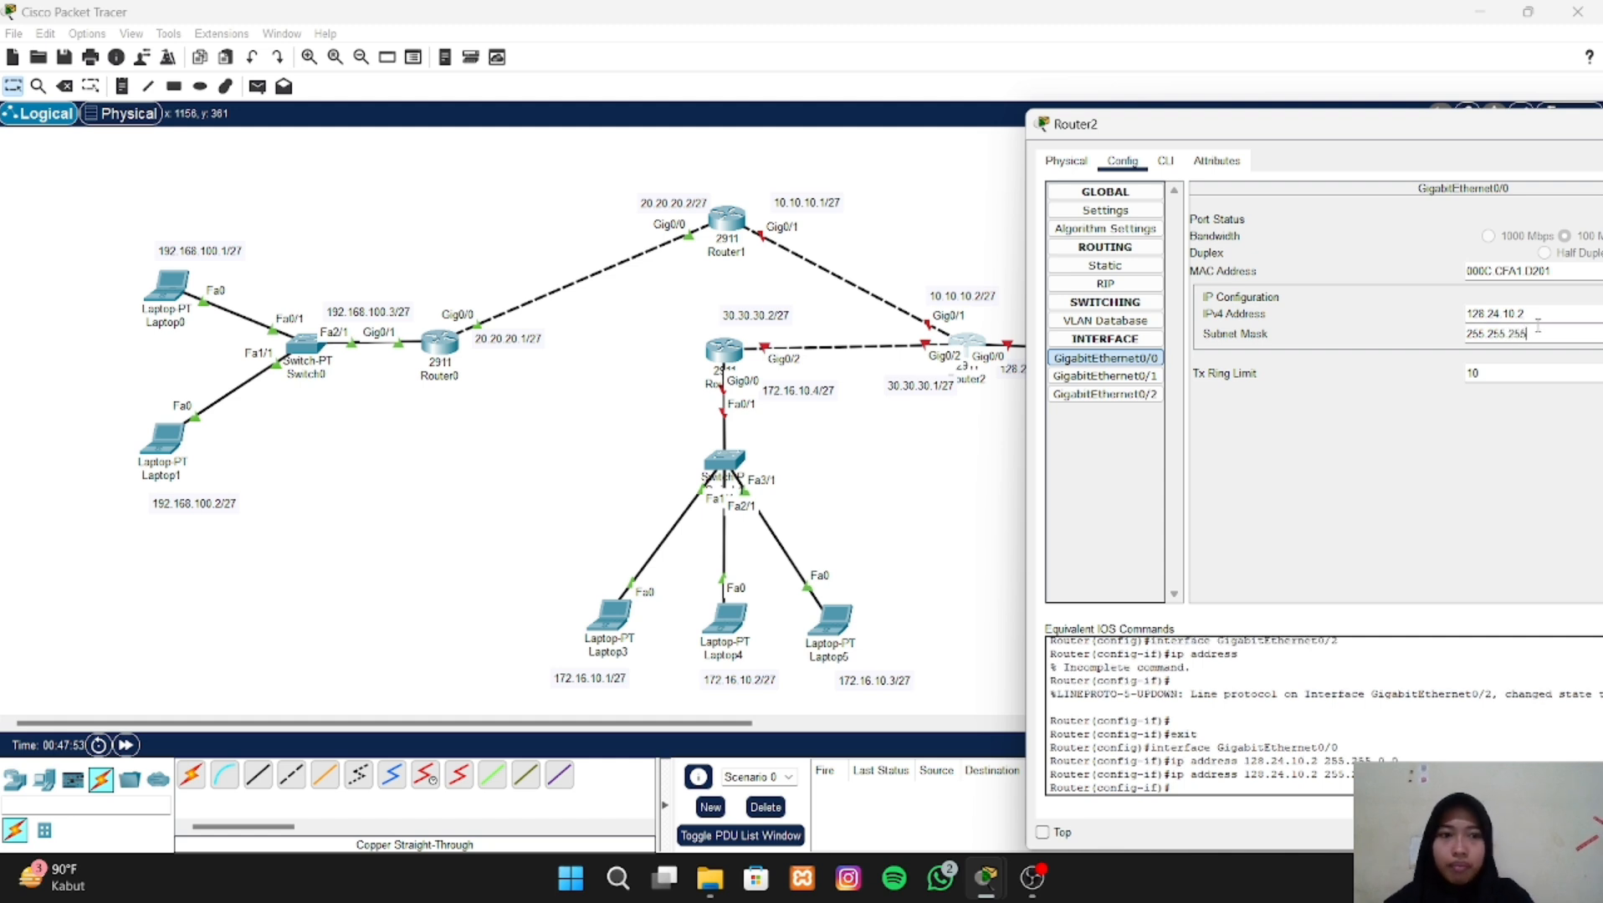
pyautogui.write('.224')
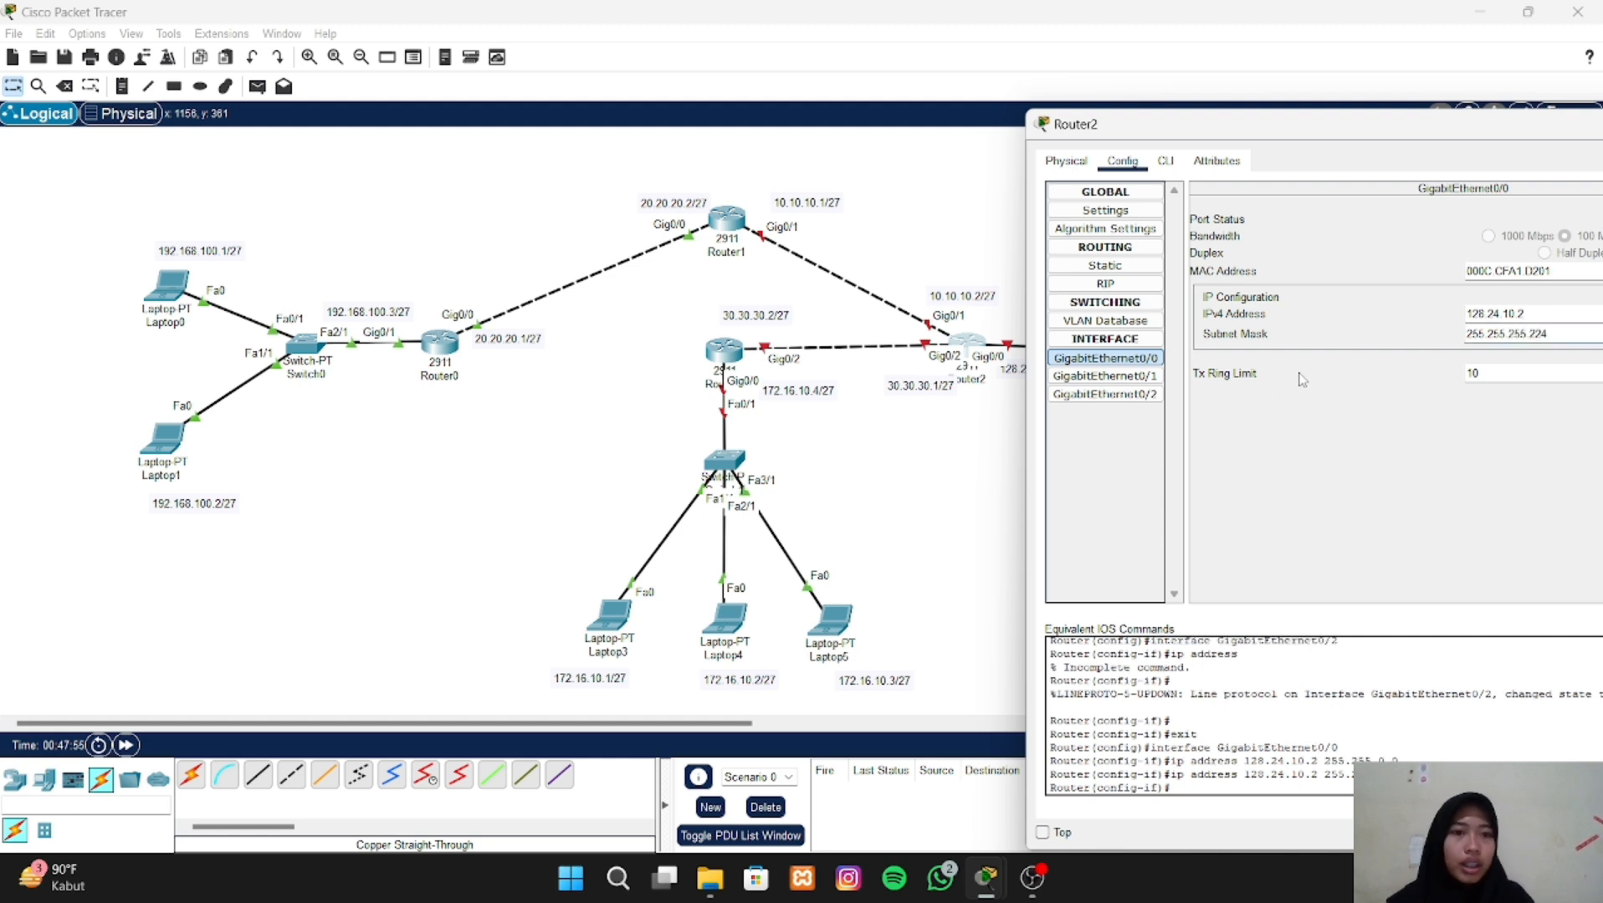
# - Assign the IPv4 address 10.10.10.2 to Router2's GigabitEthernet0/1 interface
pyautogui.click(1146, 377)
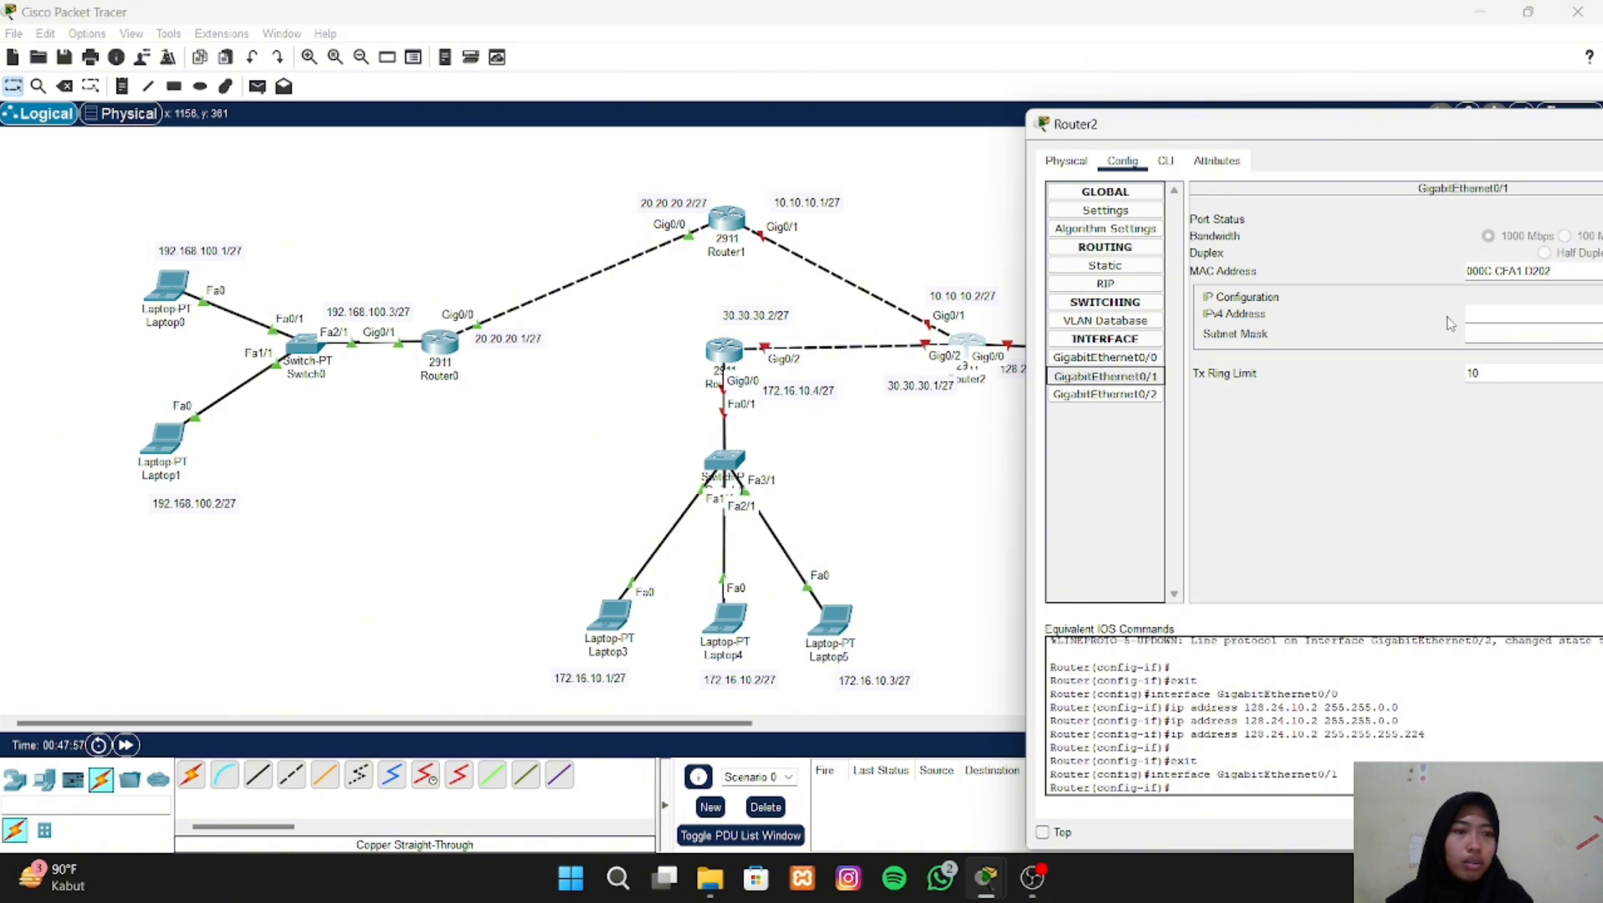
pyautogui.click(1493, 311)
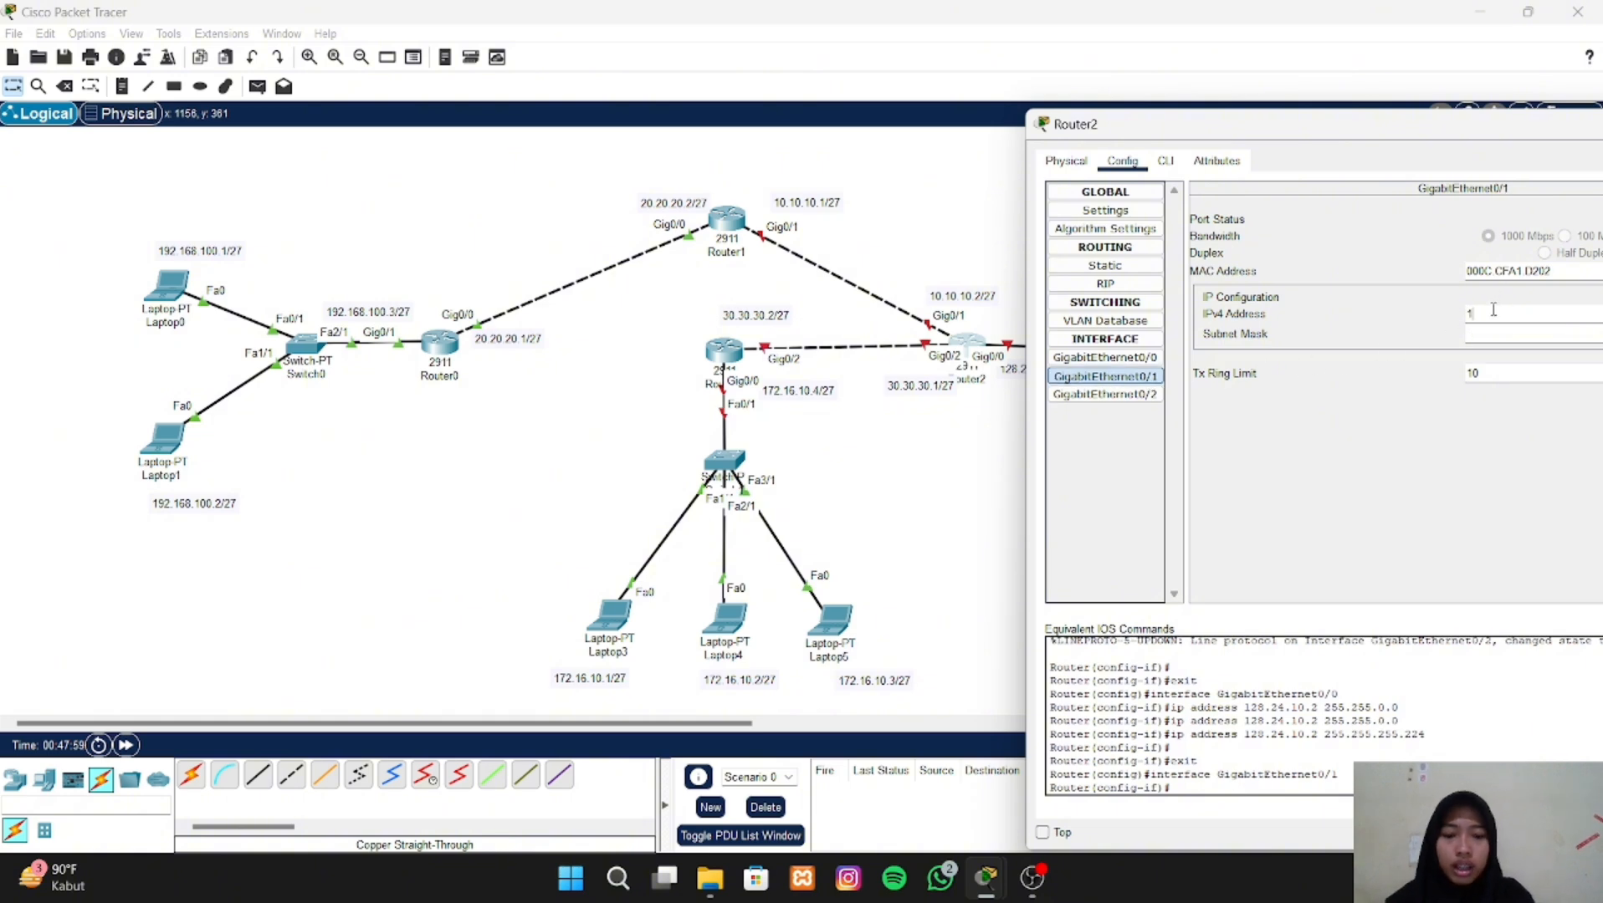
pyautogui.write('10.10.10.2')
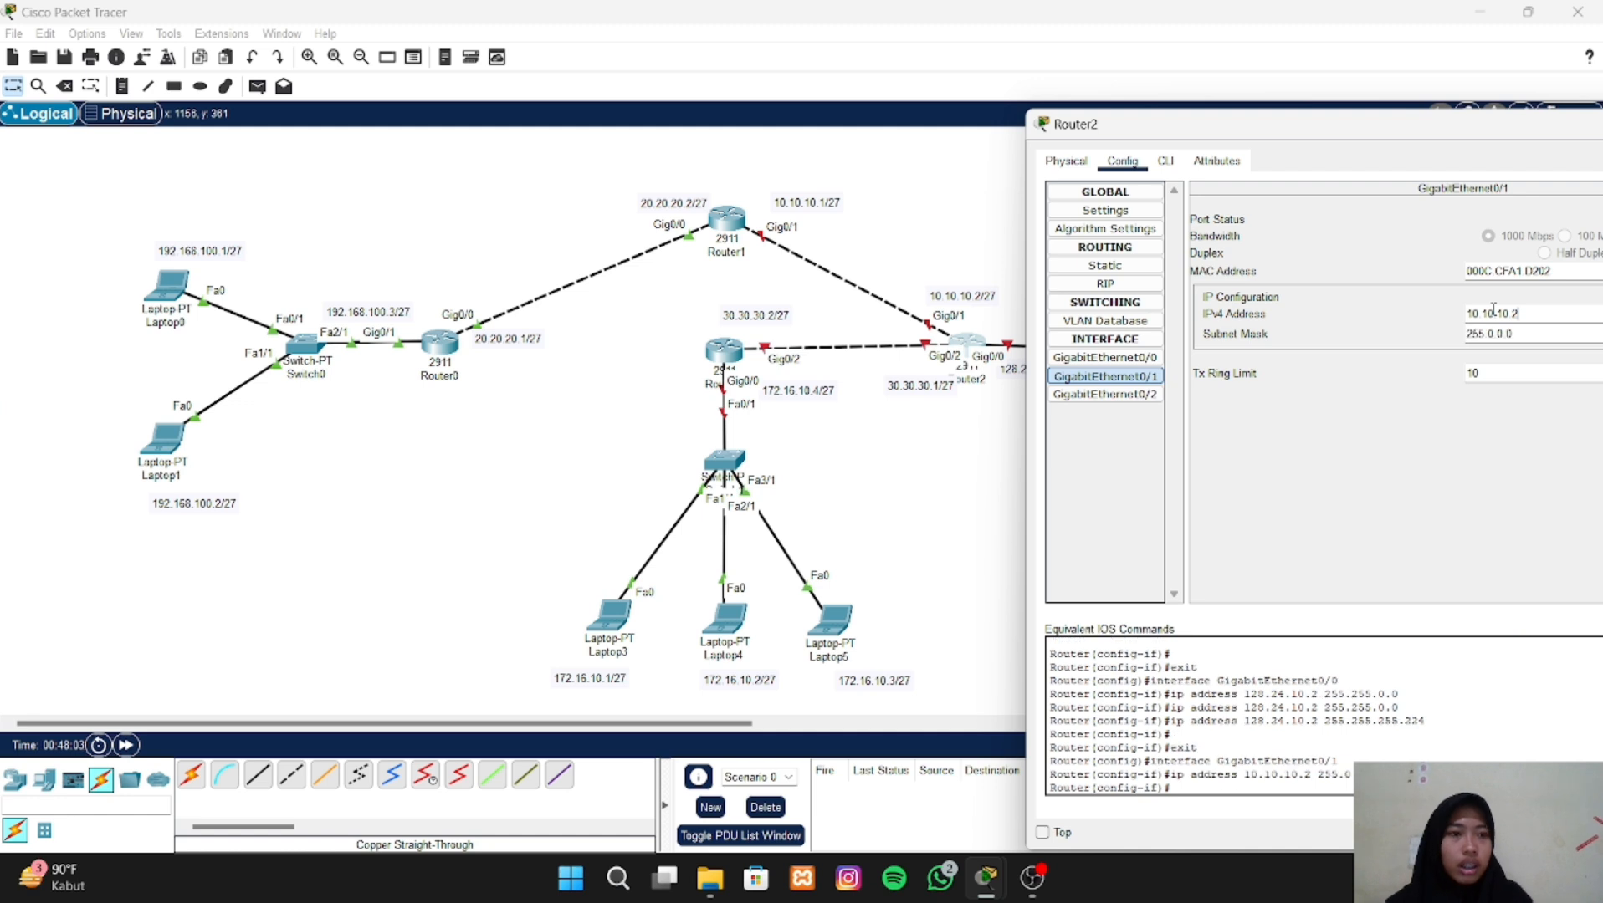
# - Set the subnet mask of Router2's GigabitEthernet0/1 interface to 255.255.255.224
pyautogui.click(1506, 333)
pyautogui.moveTo(1513, 334); pyautogui.dragTo(1485, 334)
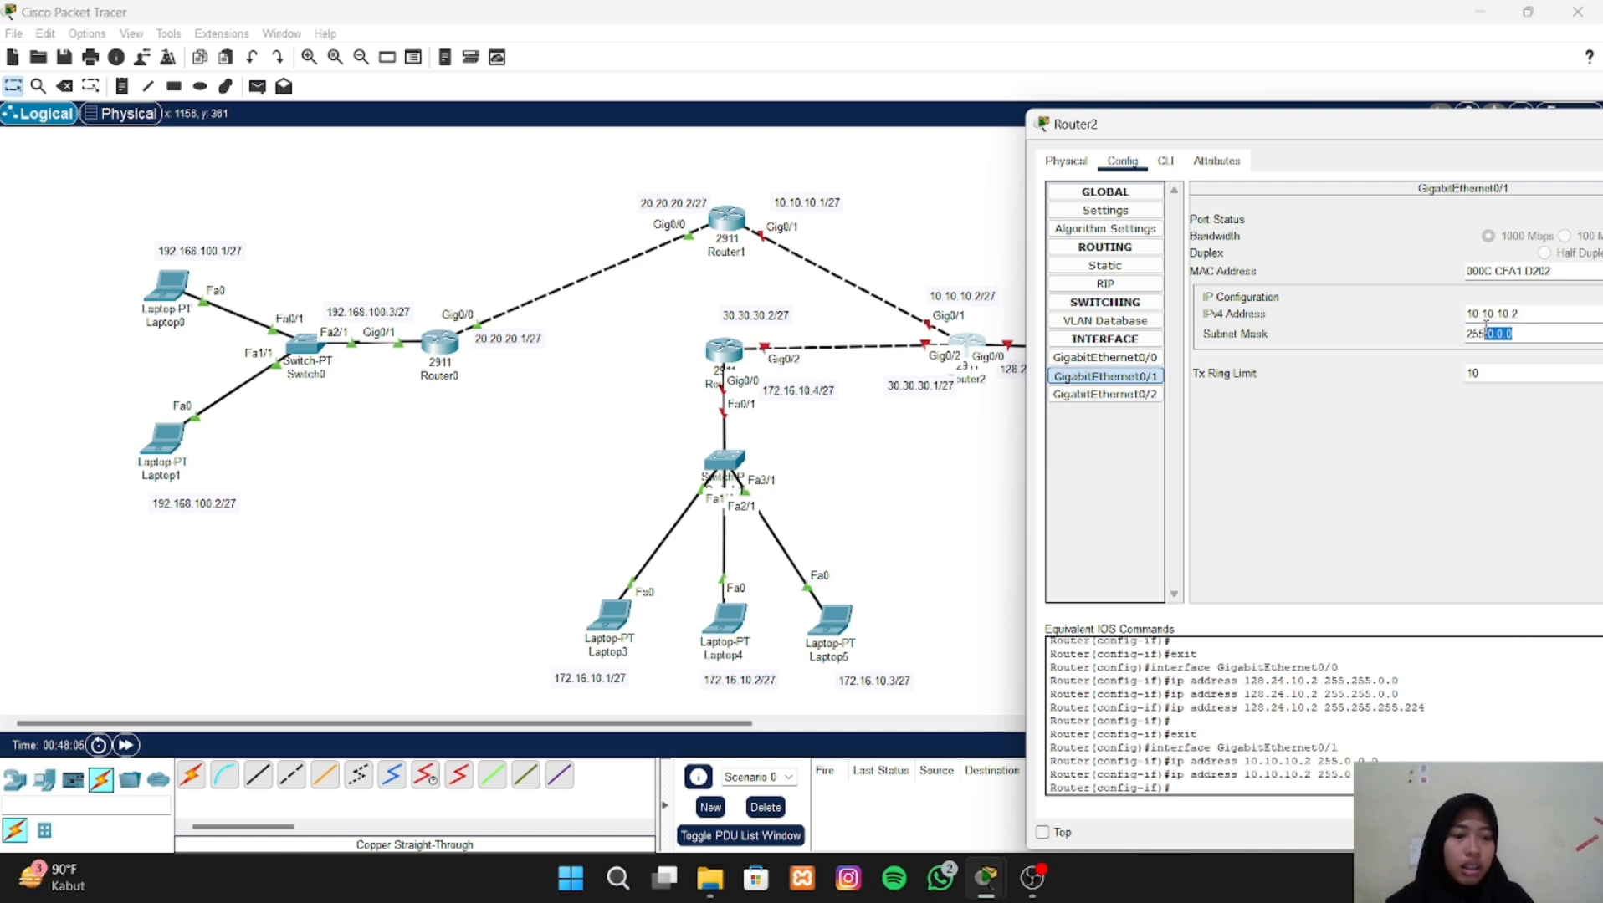
pyautogui.press('BackSpace')
pyautogui.write('.25')
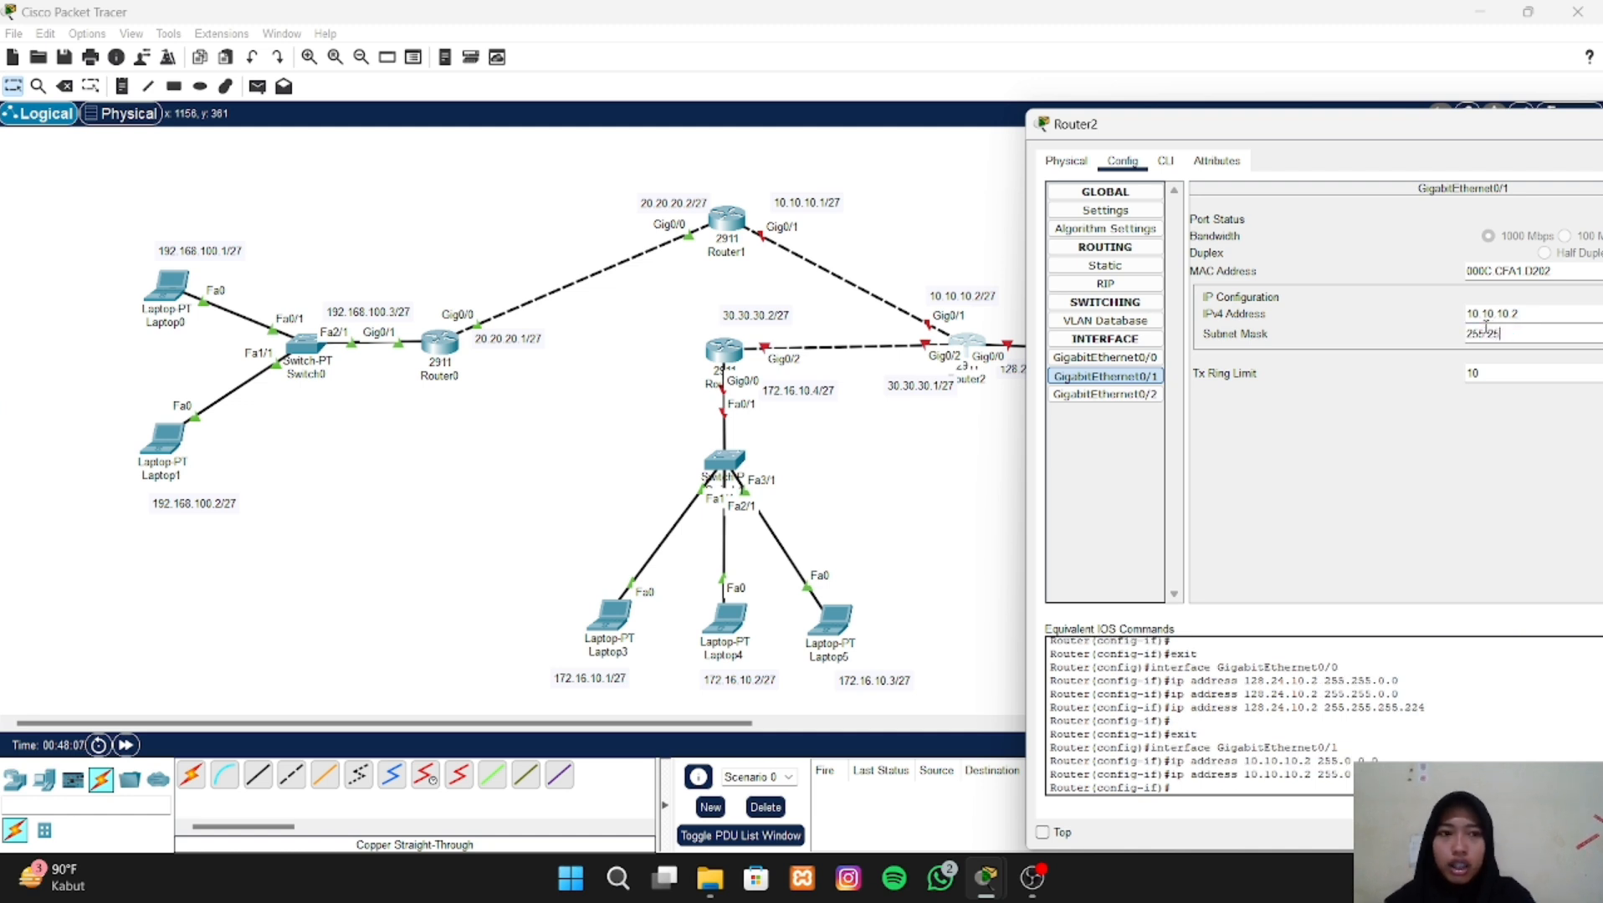
pyautogui.write('5.255')
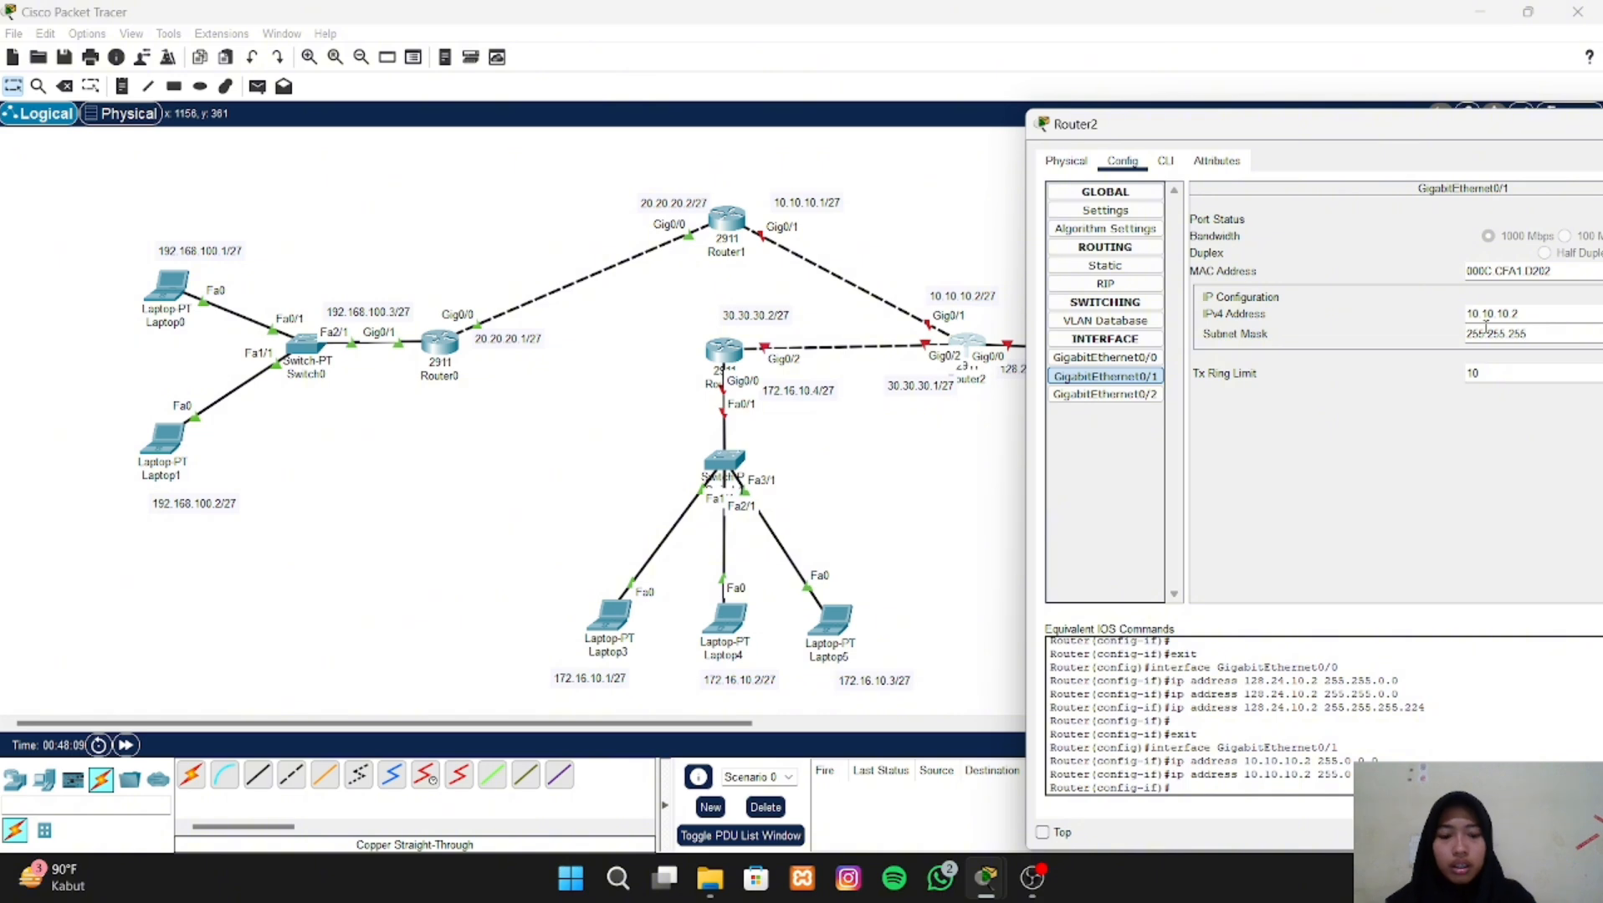
pyautogui.write('.224')
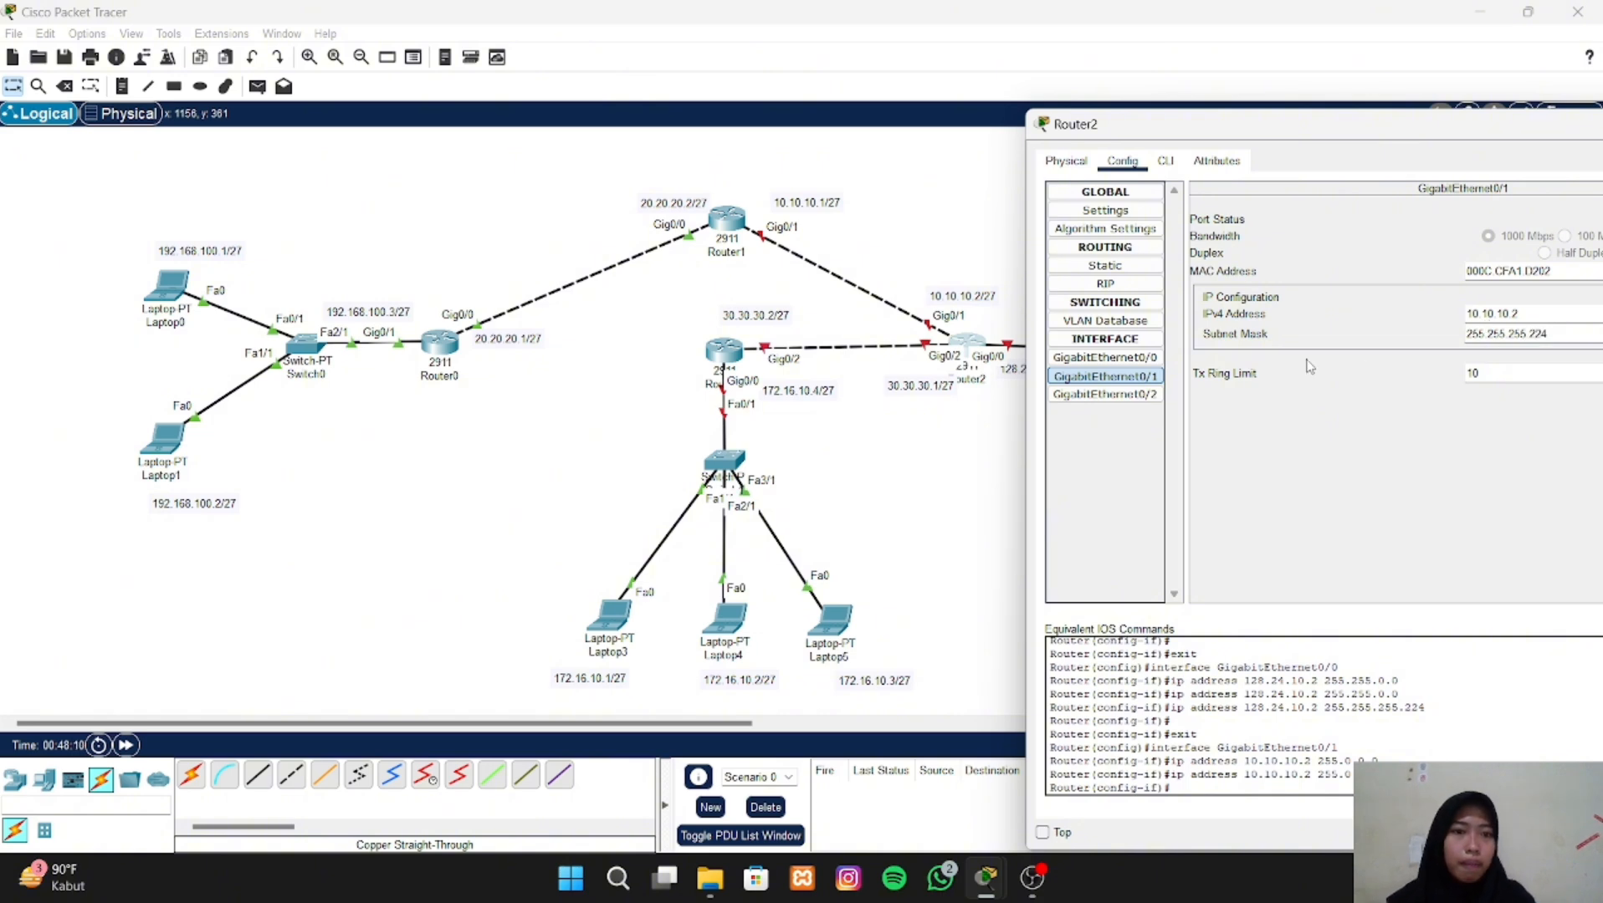
# - Assign the IPv4 address 30.30.30.1 to Router2's GigabitEthernet0/2 interface
pyautogui.click(1147, 395)
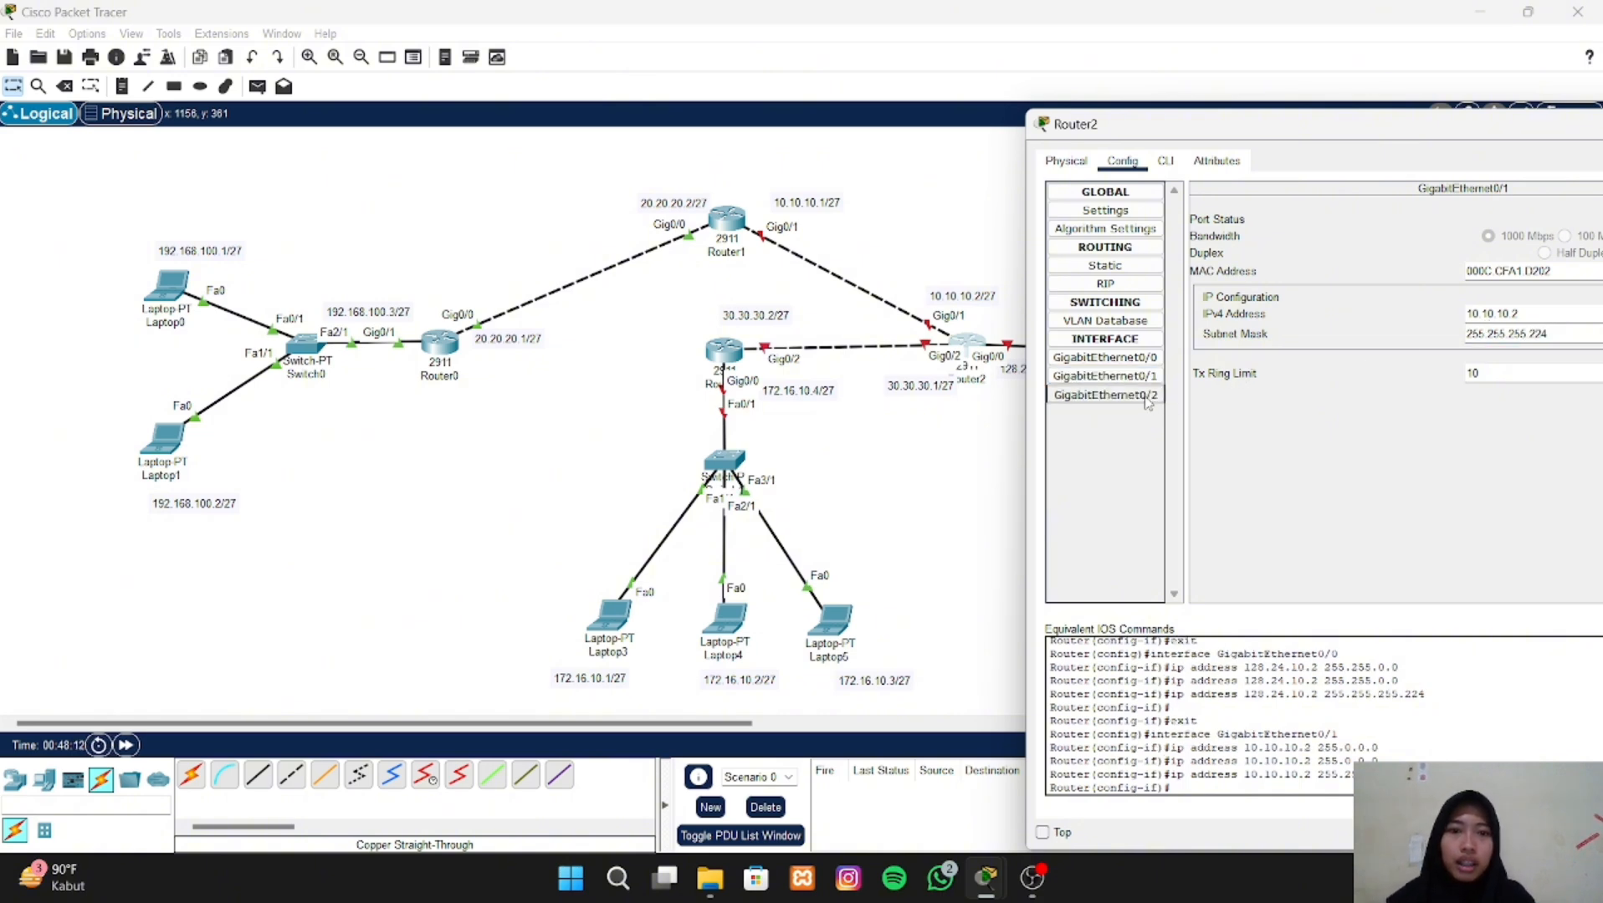
pyautogui.click(1490, 314)
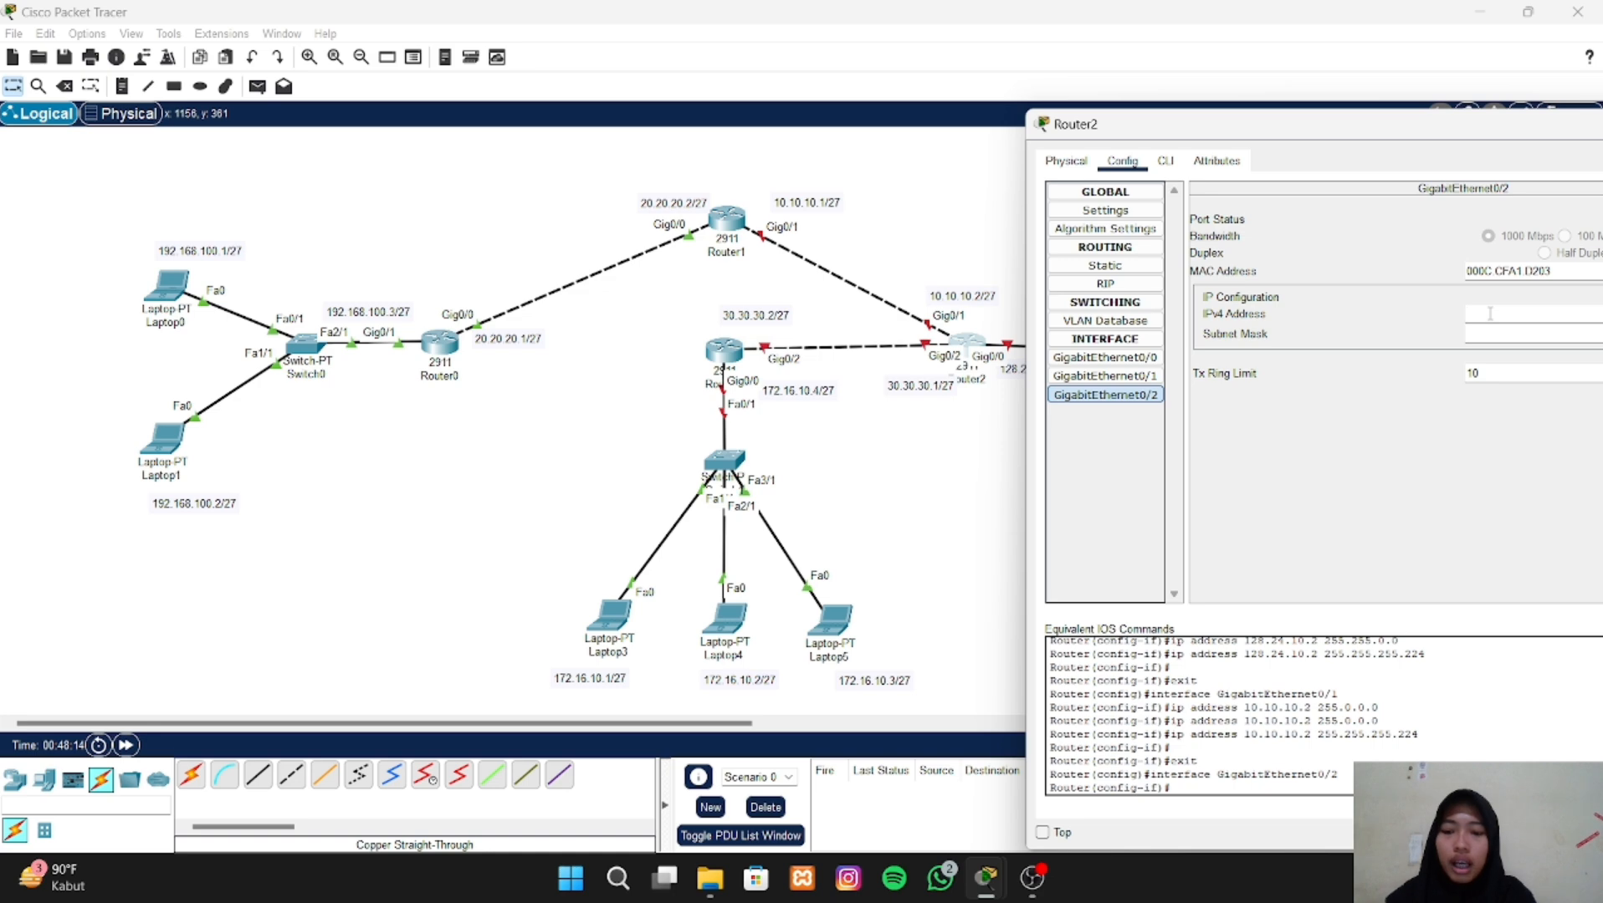
pyautogui.write('30.30.30')
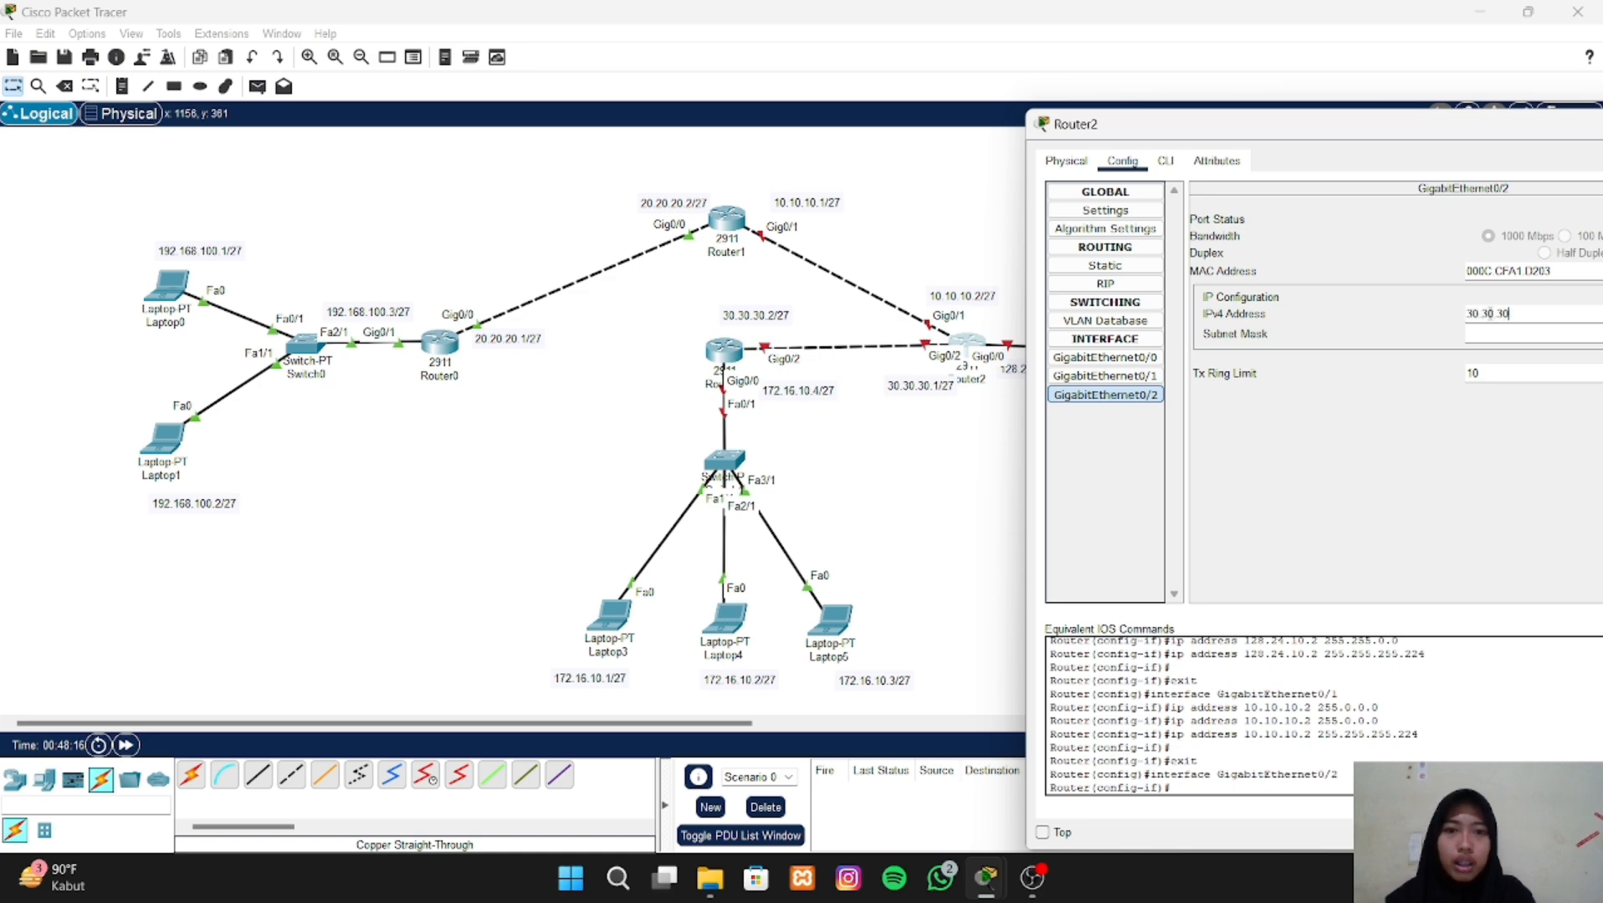
pyautogui.write('.1')
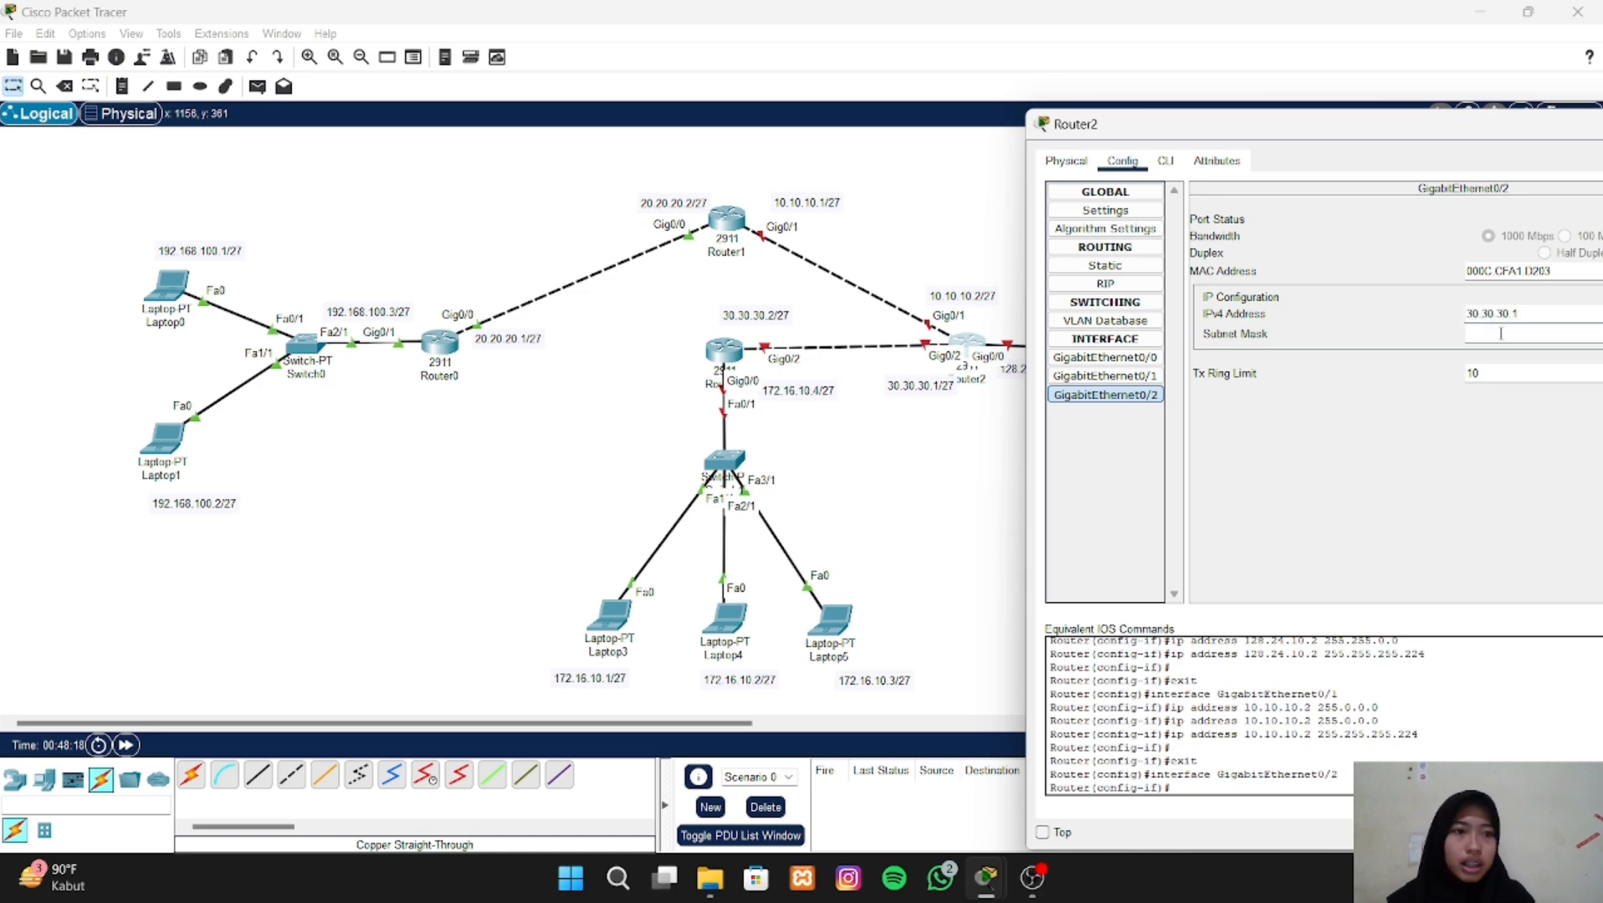
# - Set the subnet mask of Router2's GigabitEthernet0/2 interface to 255.255.255.224
pyautogui.click(1498, 334)
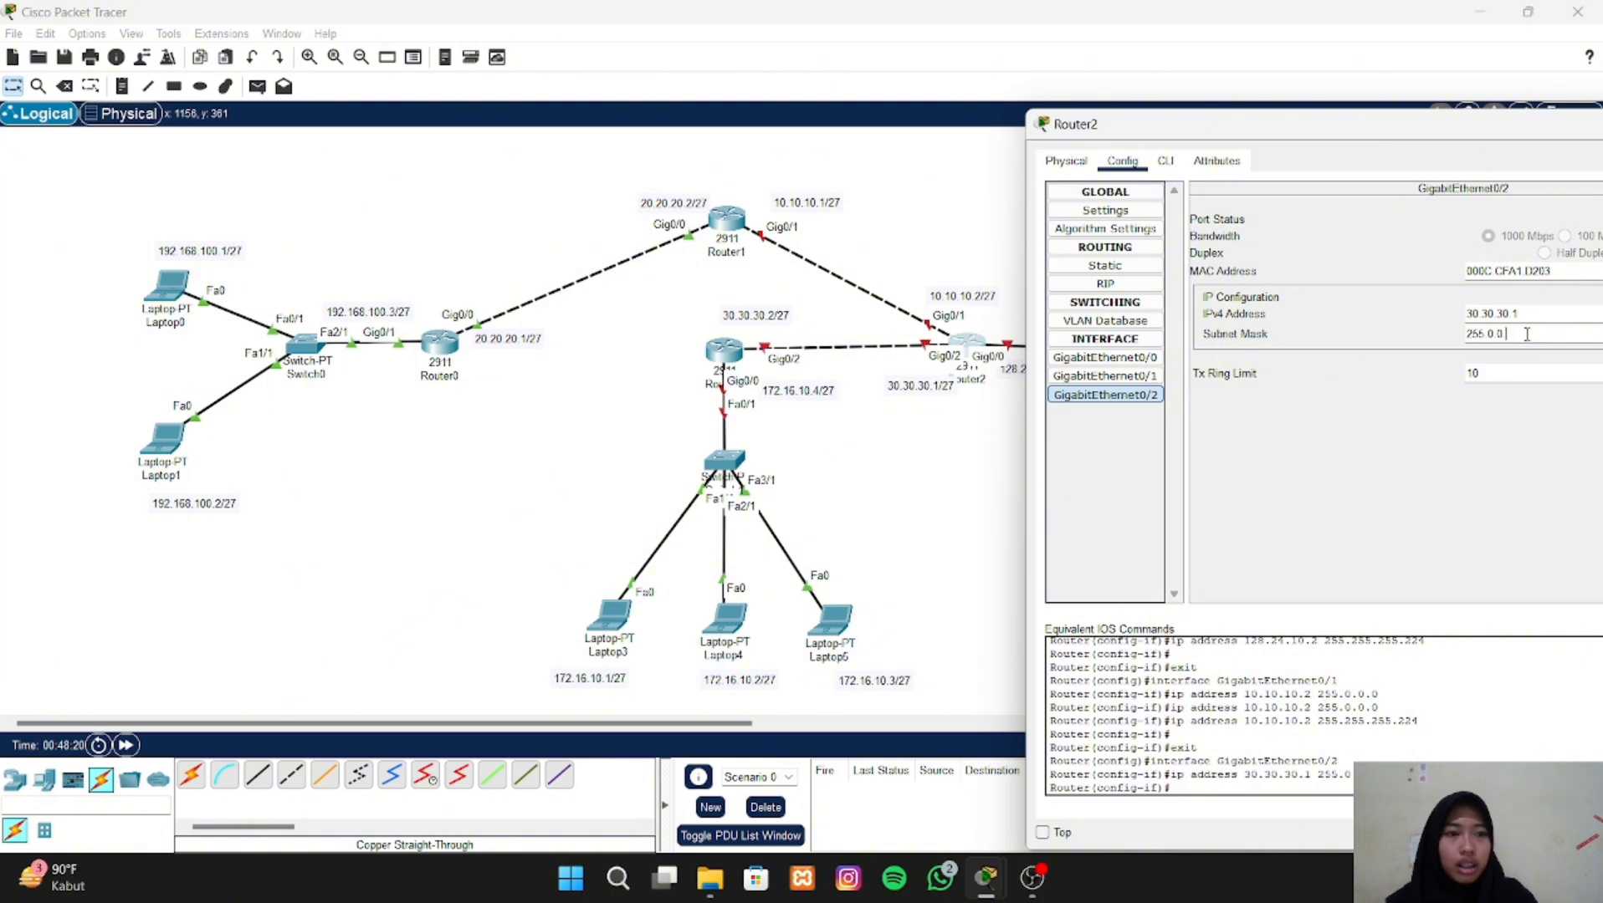
pyautogui.press('BackSpace')
pyautogui.press('BackSpace')
pyautogui.write('255')
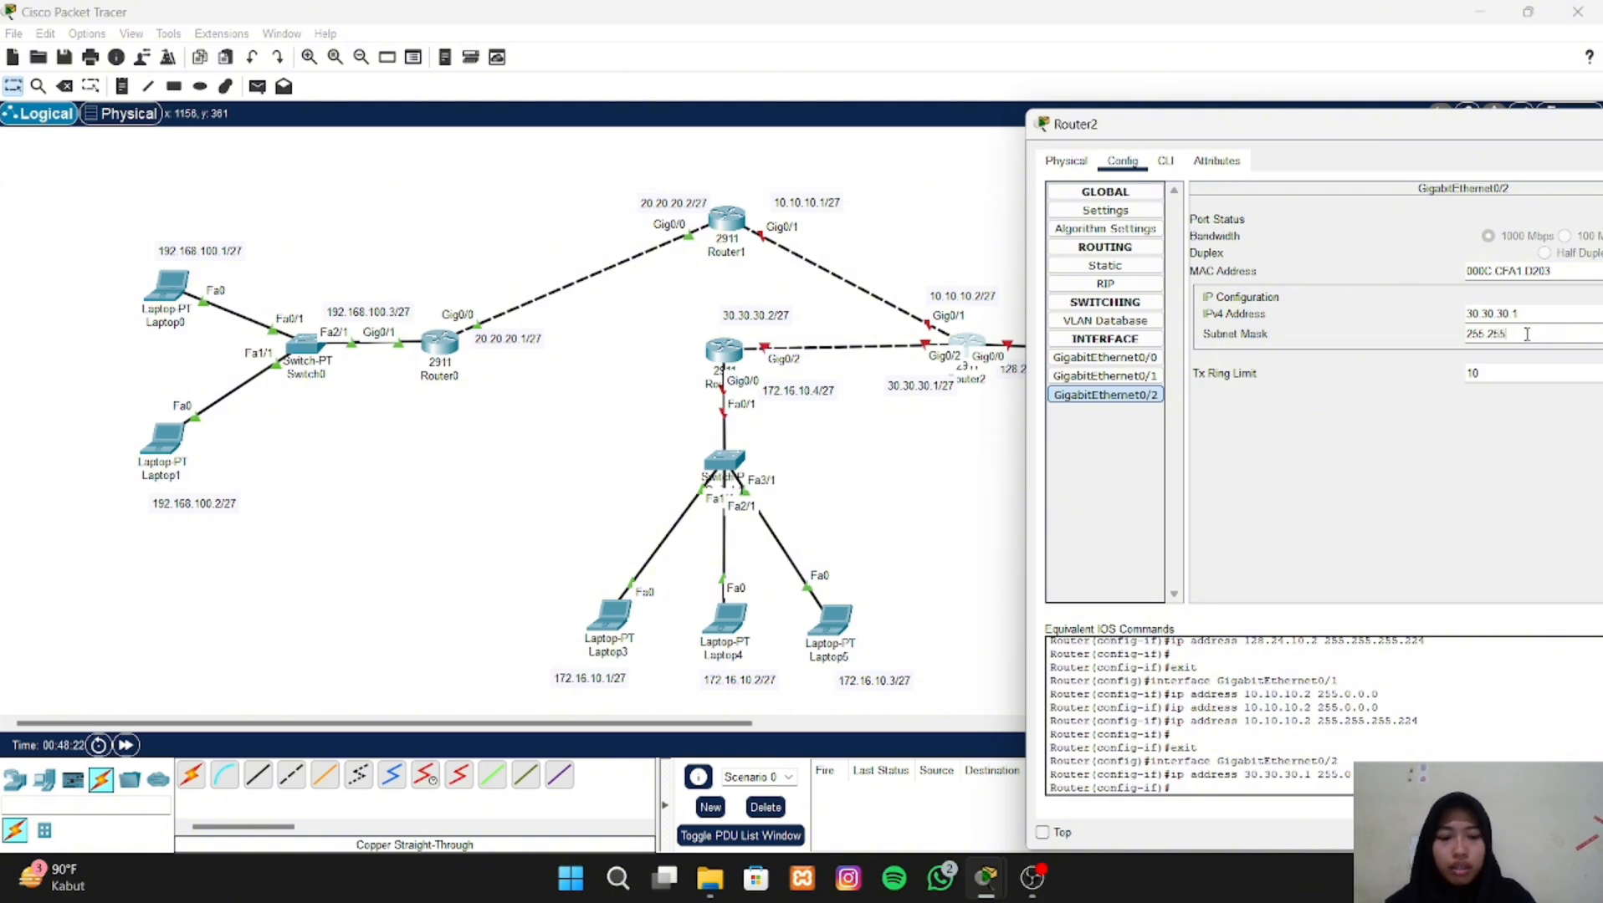
pyautogui.write('.255.2')
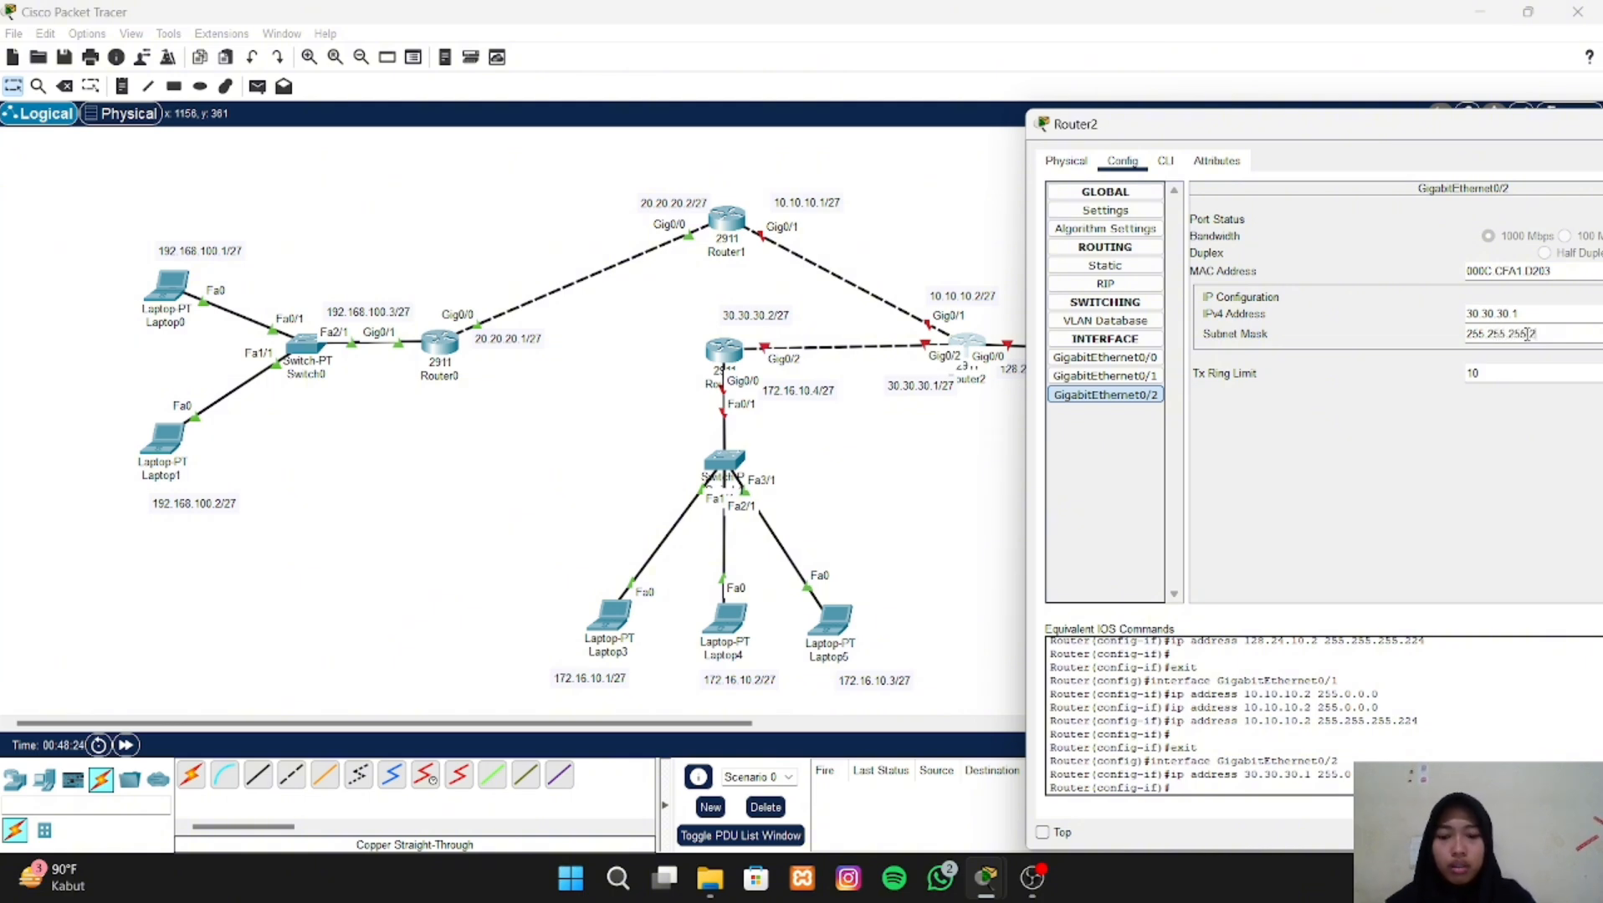
pyautogui.write('24')
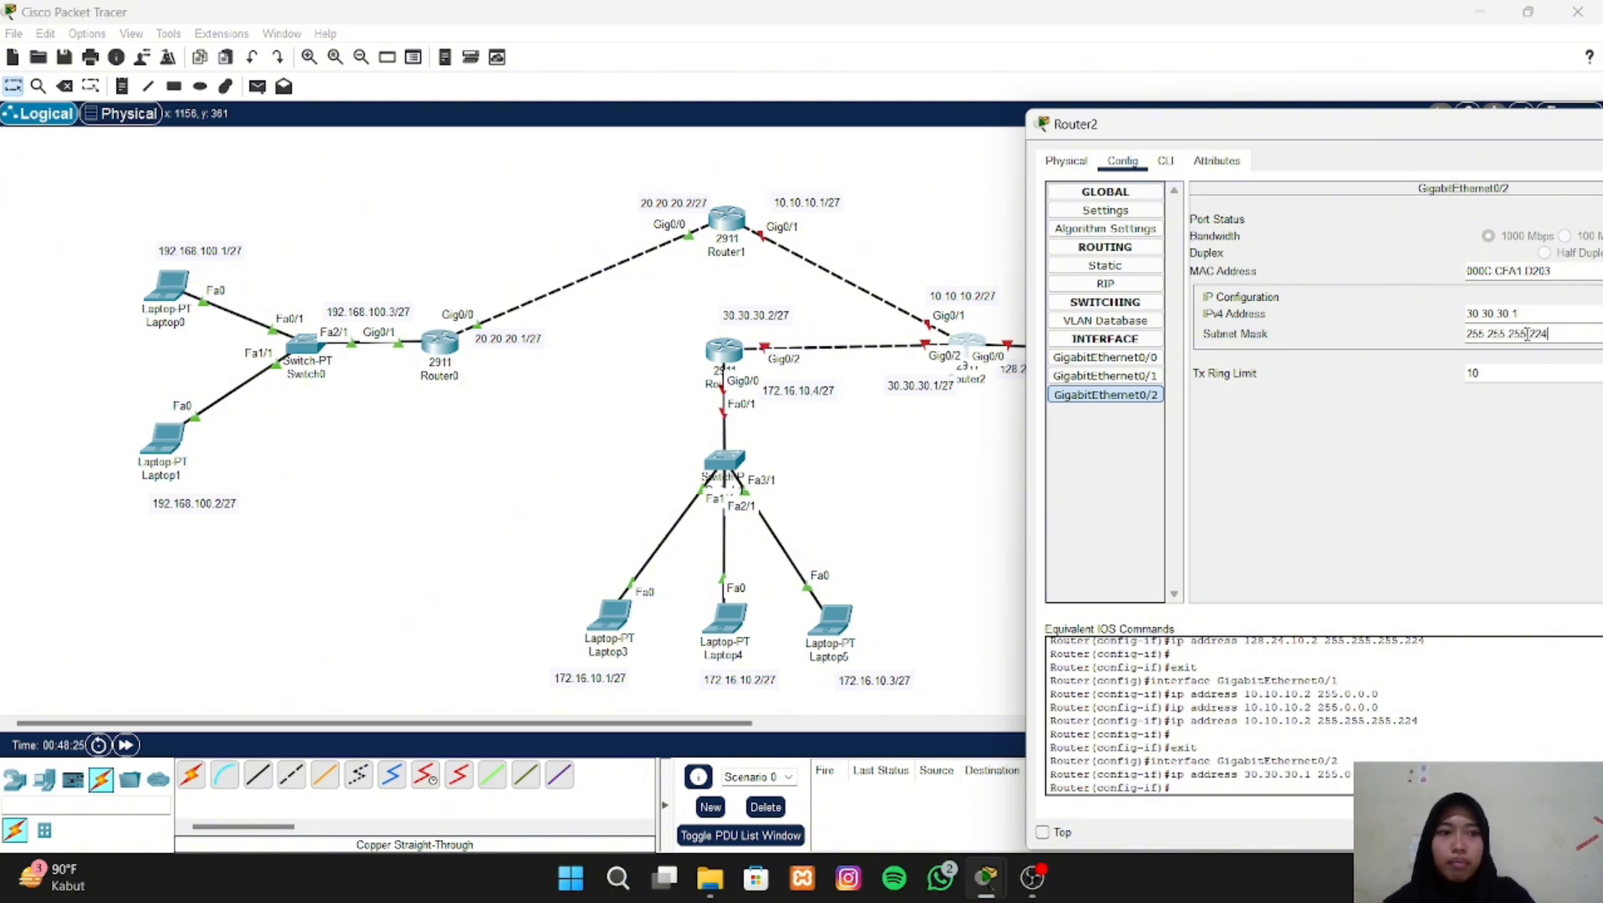
# - Turn on the port status of Router2's GigabitEthernet0/0 and GigabitEthernet0/1 interfaces
pyautogui.click(1508, 148)
pyautogui.moveTo(1434, 138); pyautogui.dragTo(1299, 142)
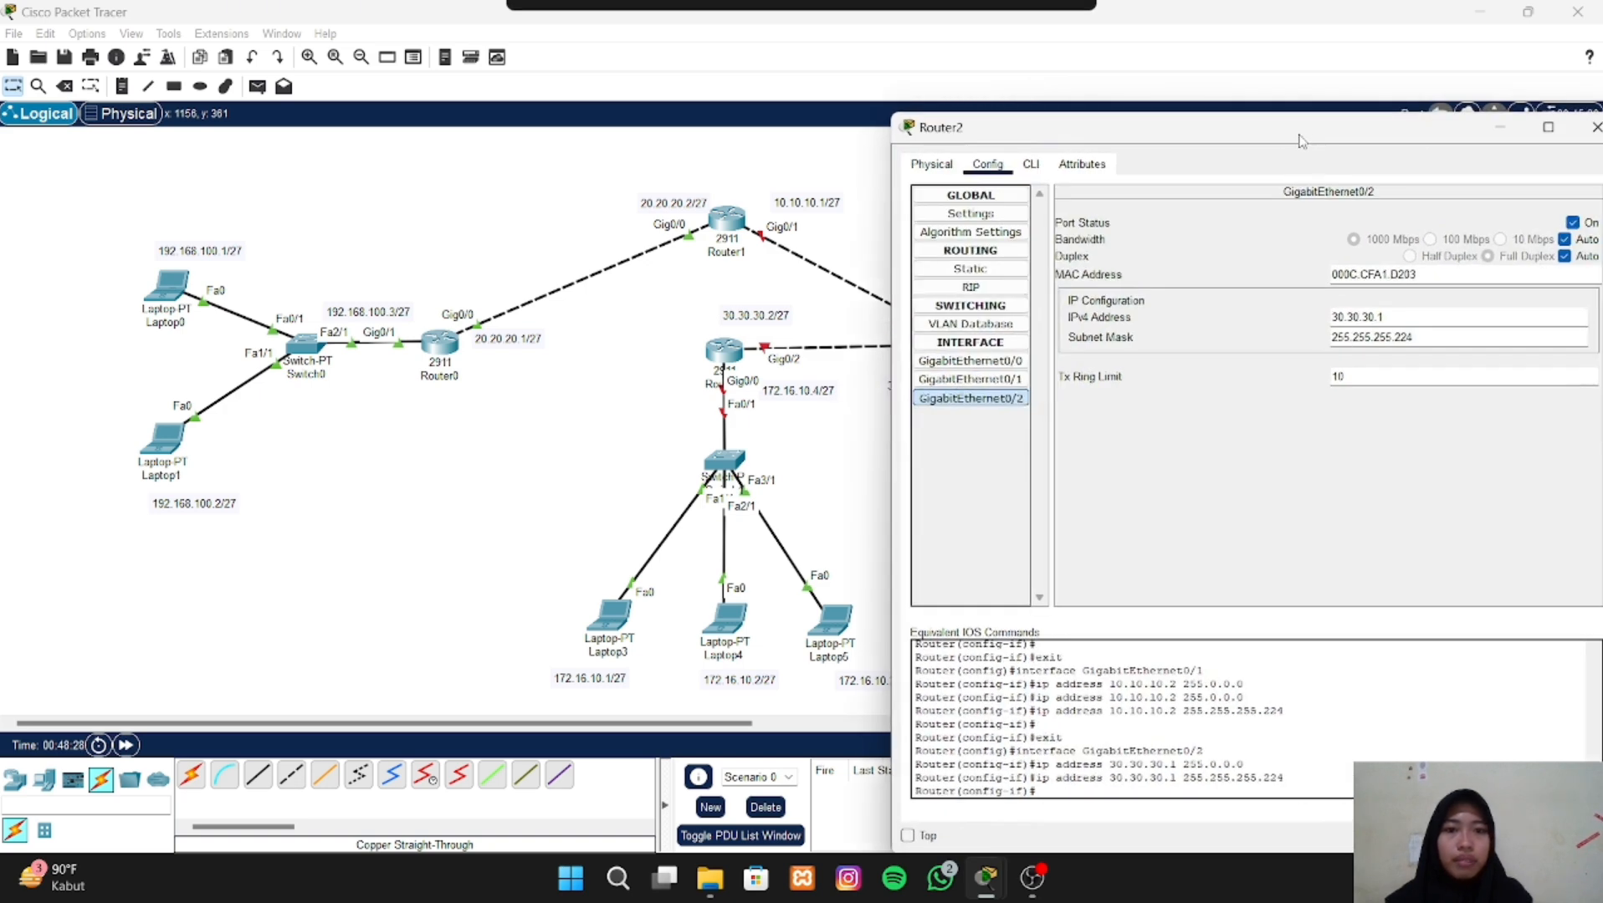
pyautogui.click(1002, 363)
pyautogui.click(1573, 223)
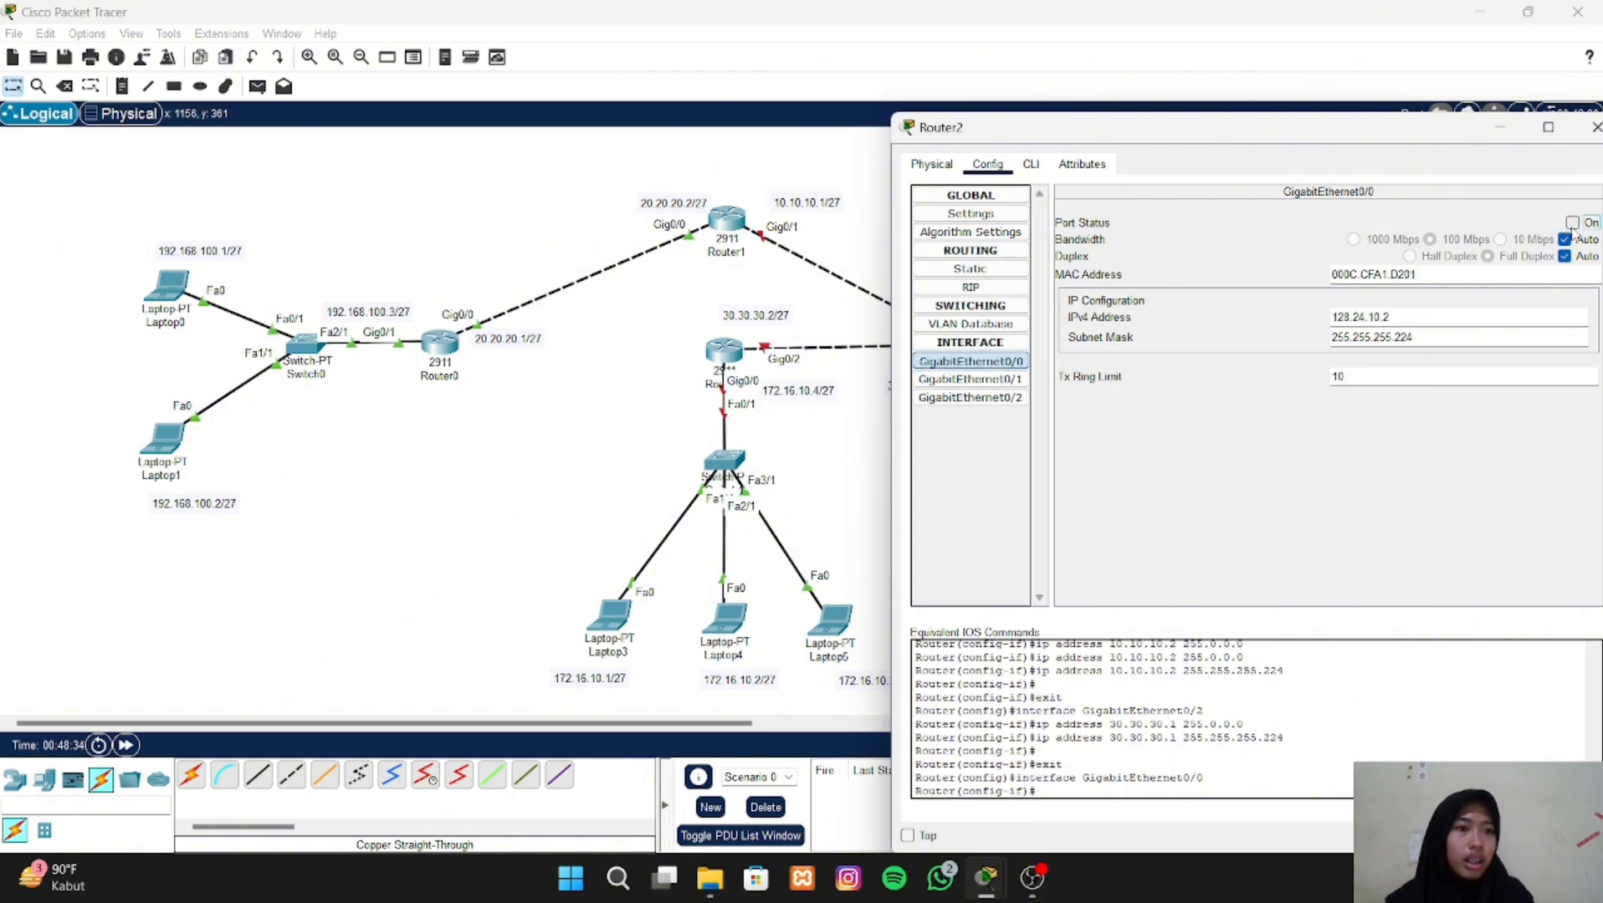
pyautogui.click(970, 379)
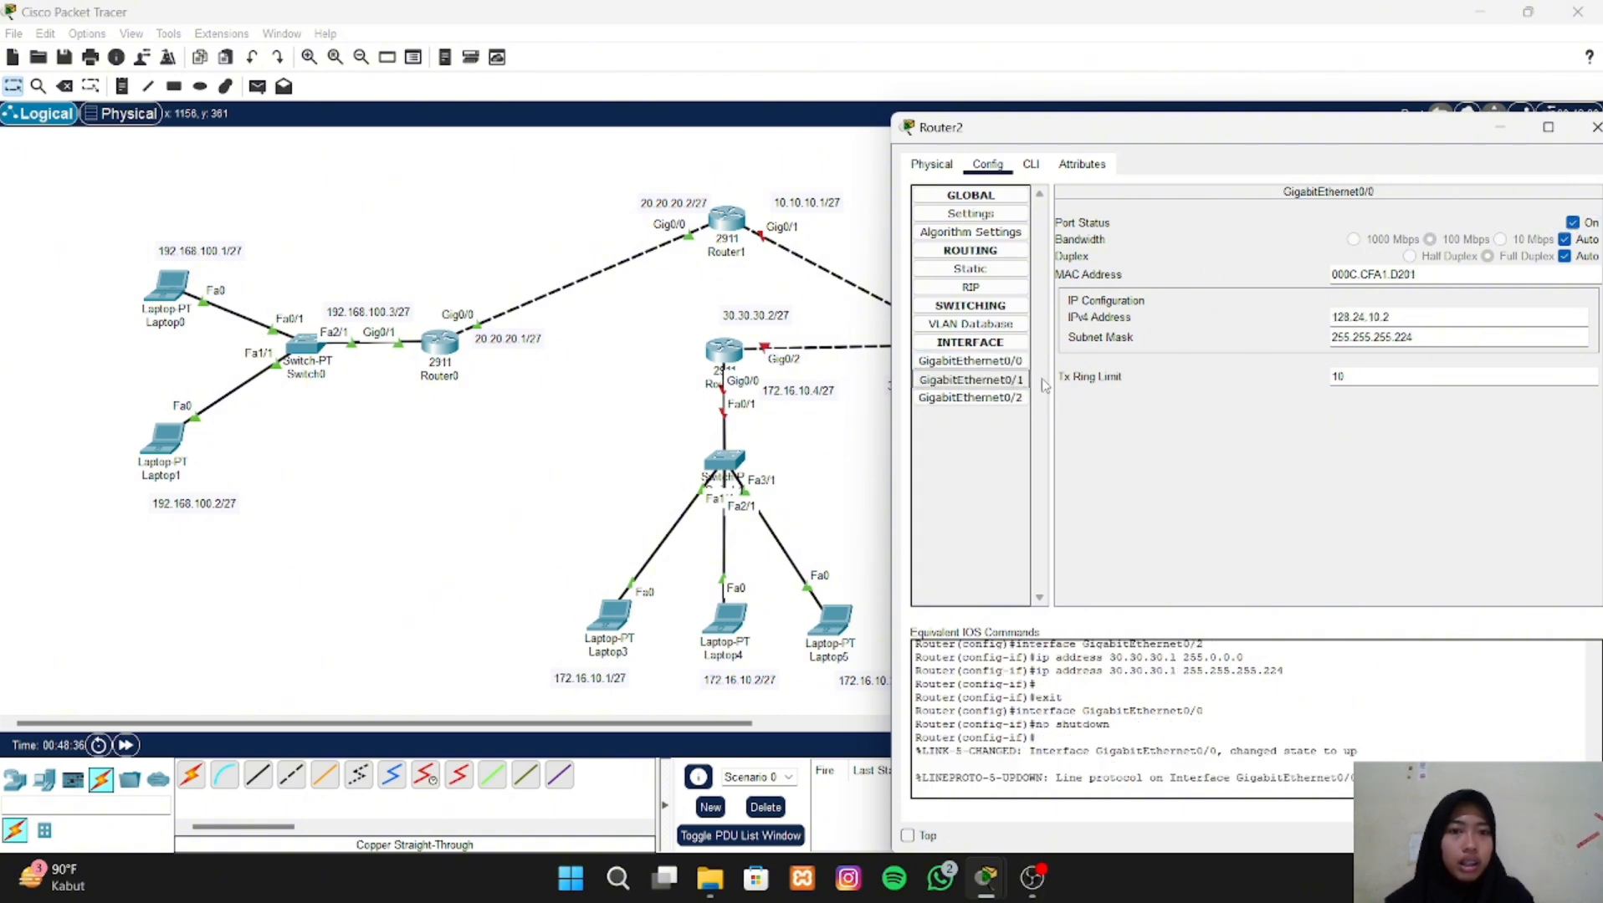
pyautogui.click(1572, 222)
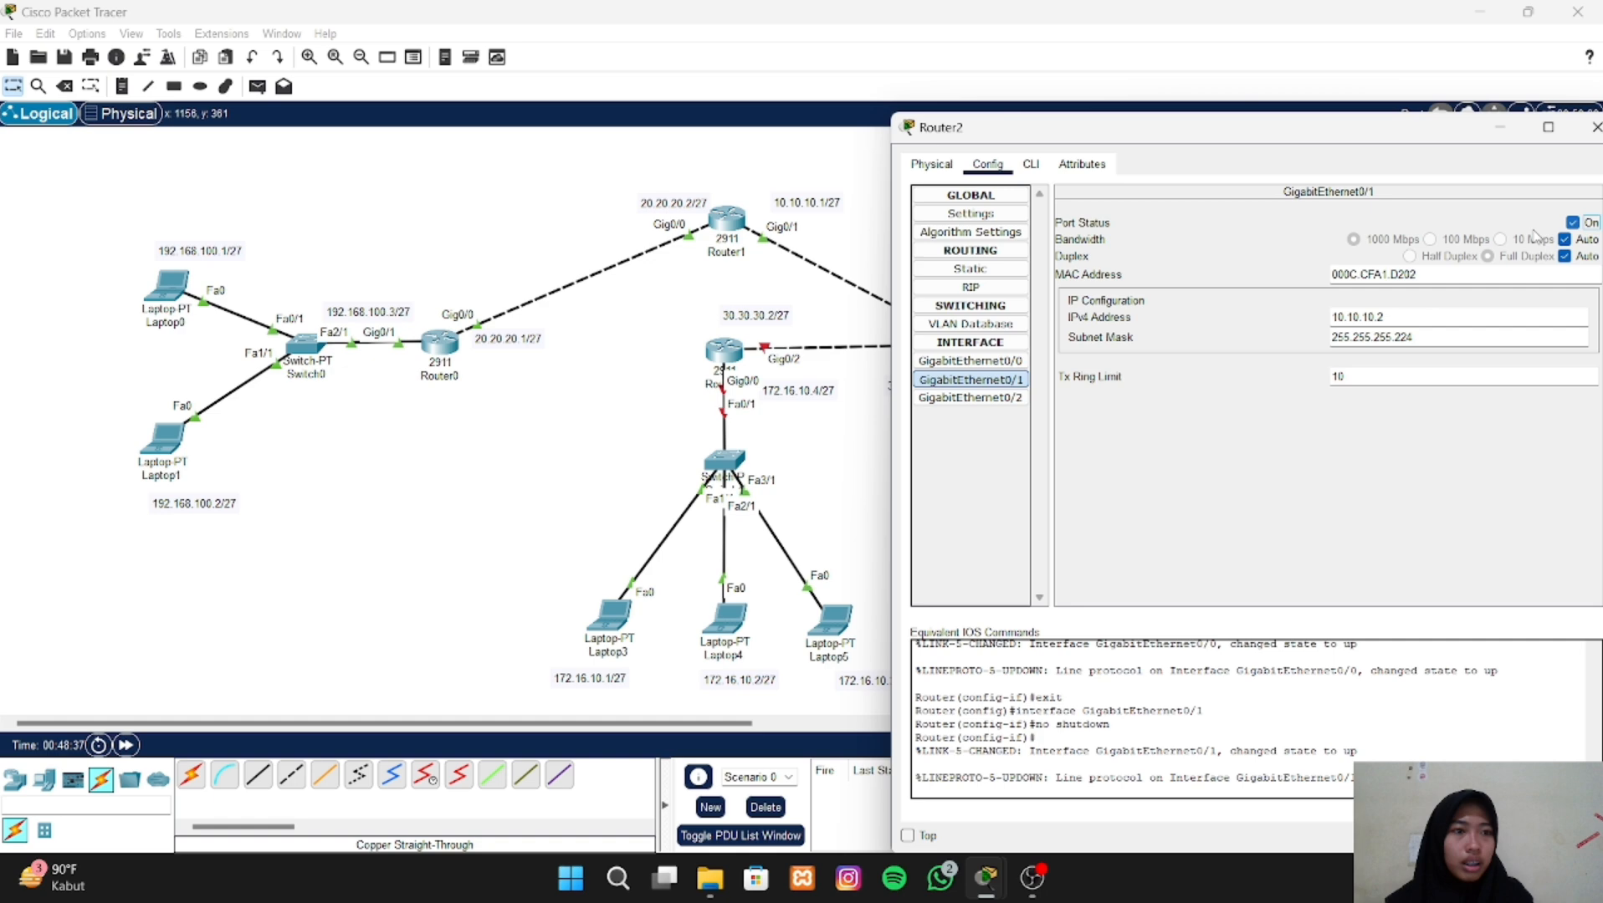
# - Check the port status and addressing of Router2's three GigabitEthernet interfaces, then close the router's configuration
pyautogui.click(1008, 398)
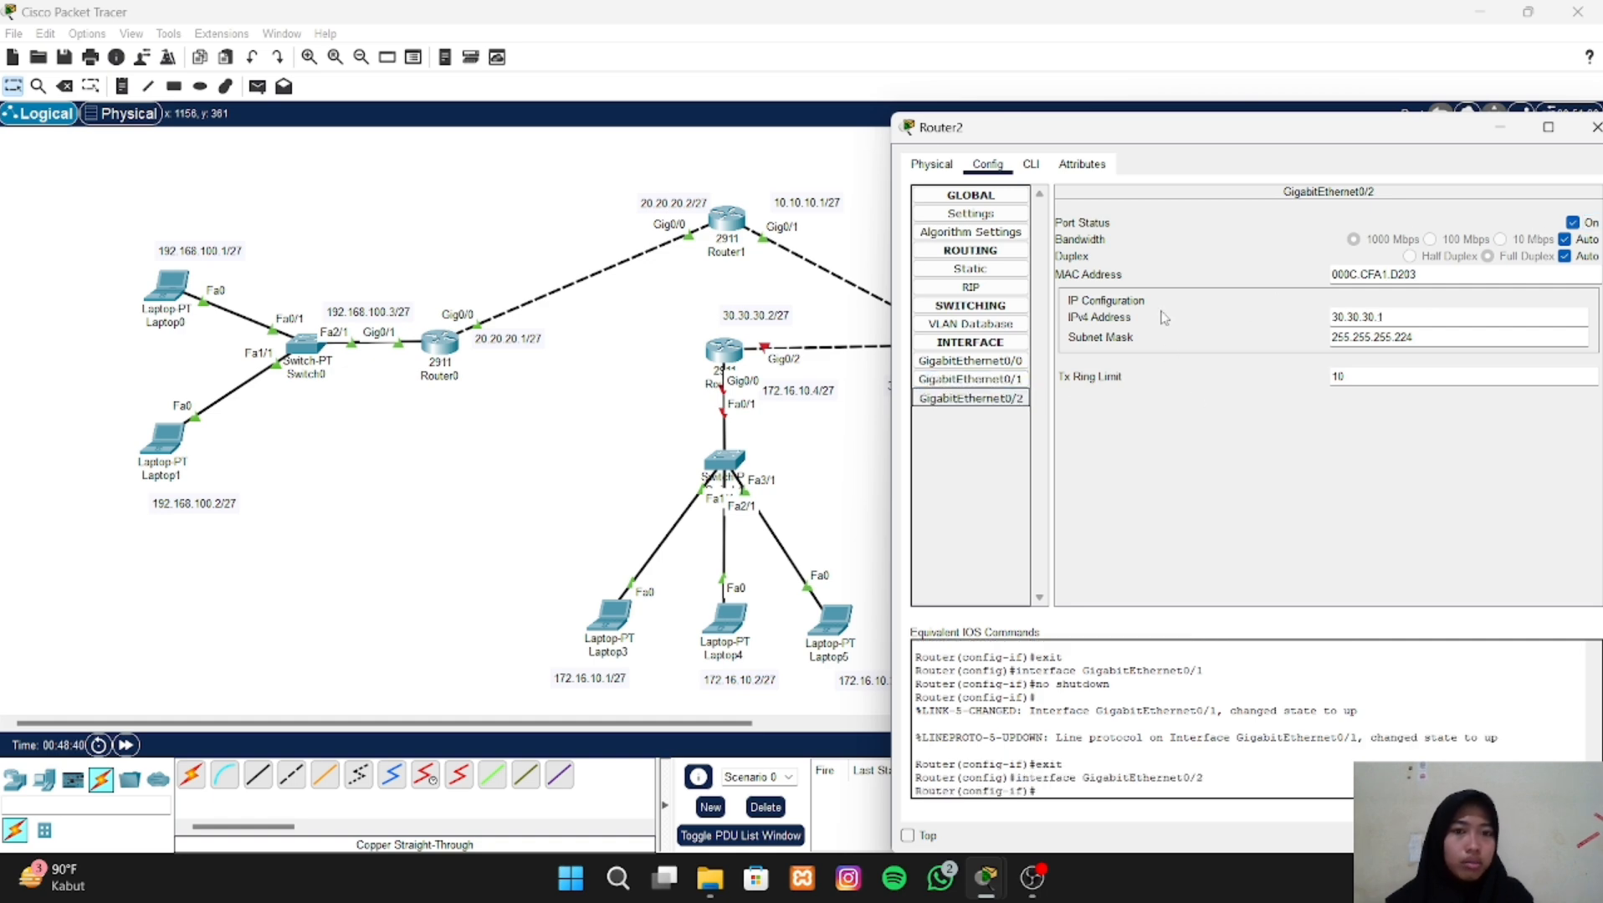
pyautogui.click(1006, 383)
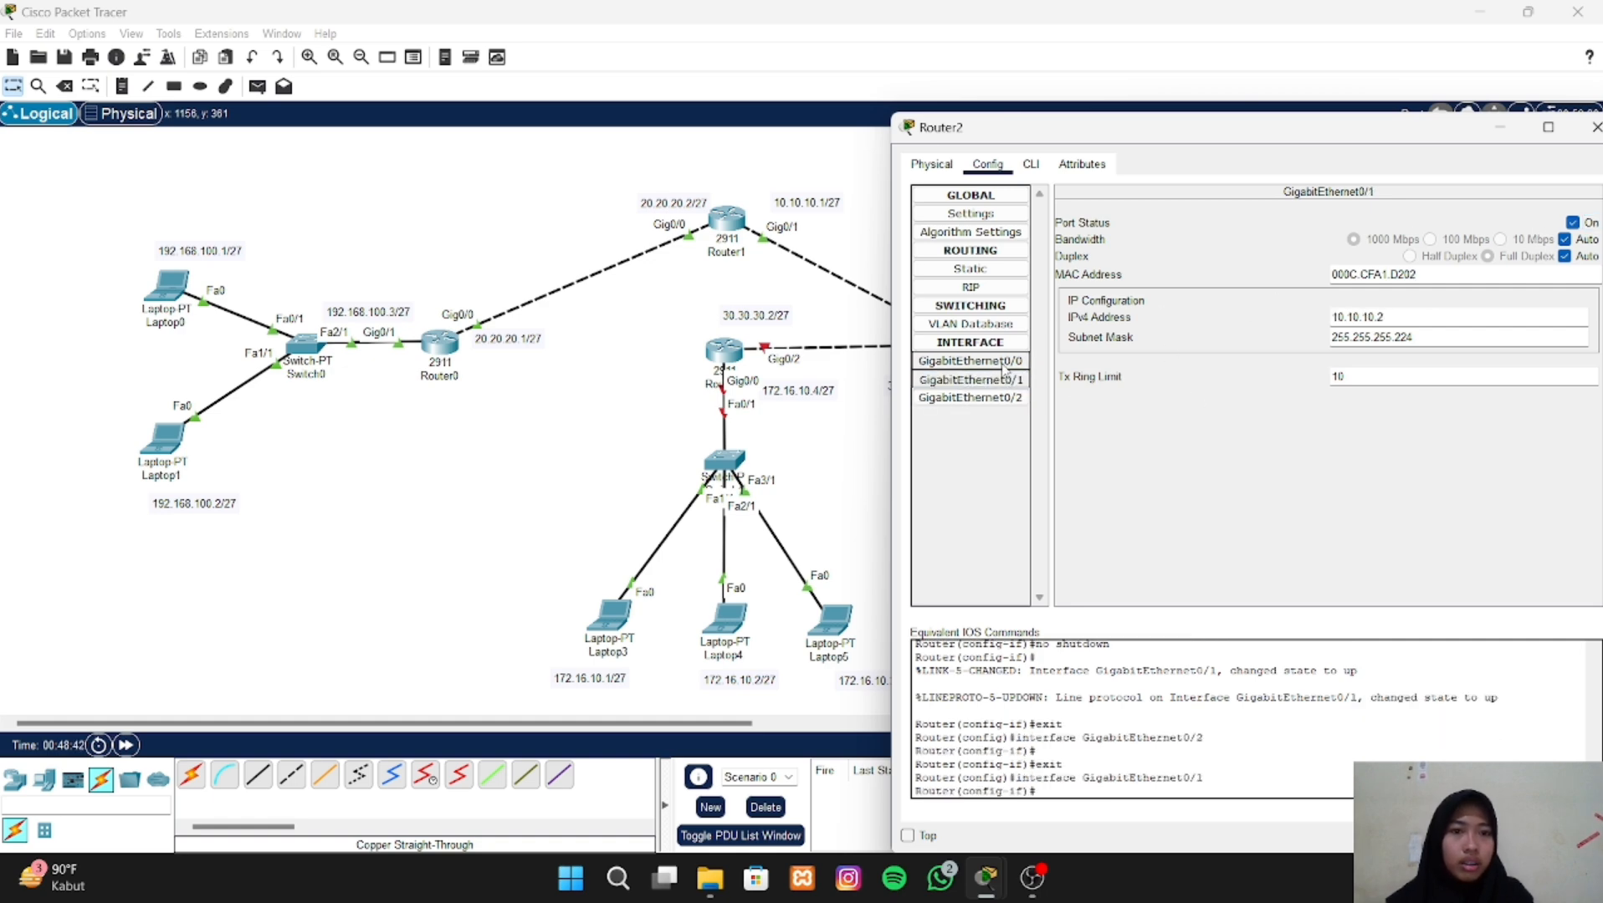
pyautogui.press('Up')
pyautogui.click(1006, 378)
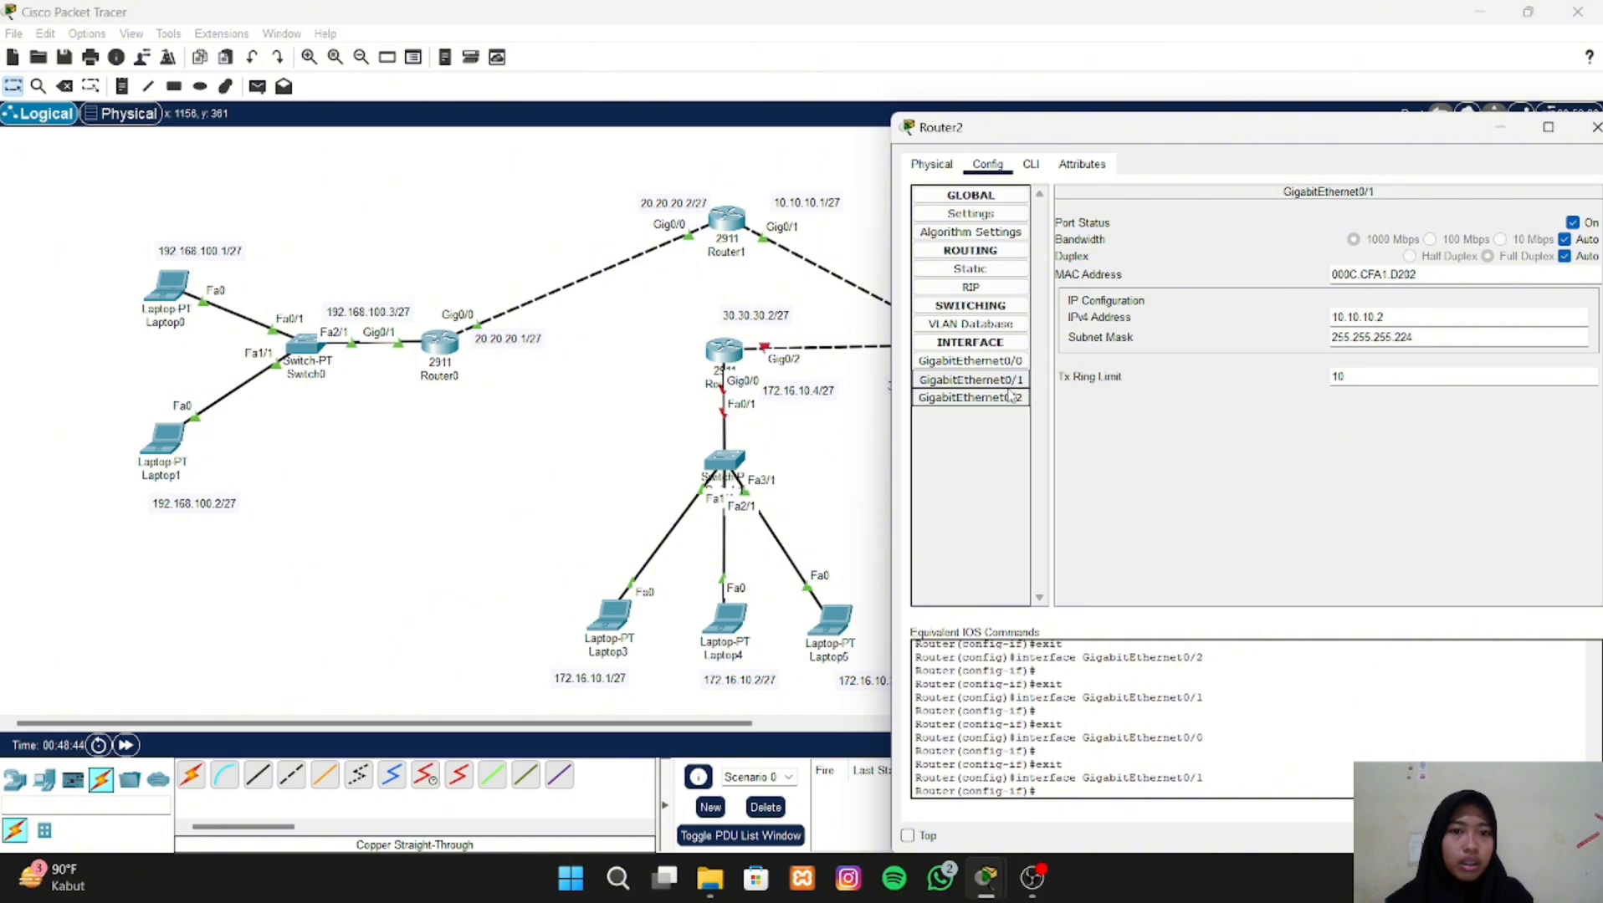
pyautogui.click(1008, 398)
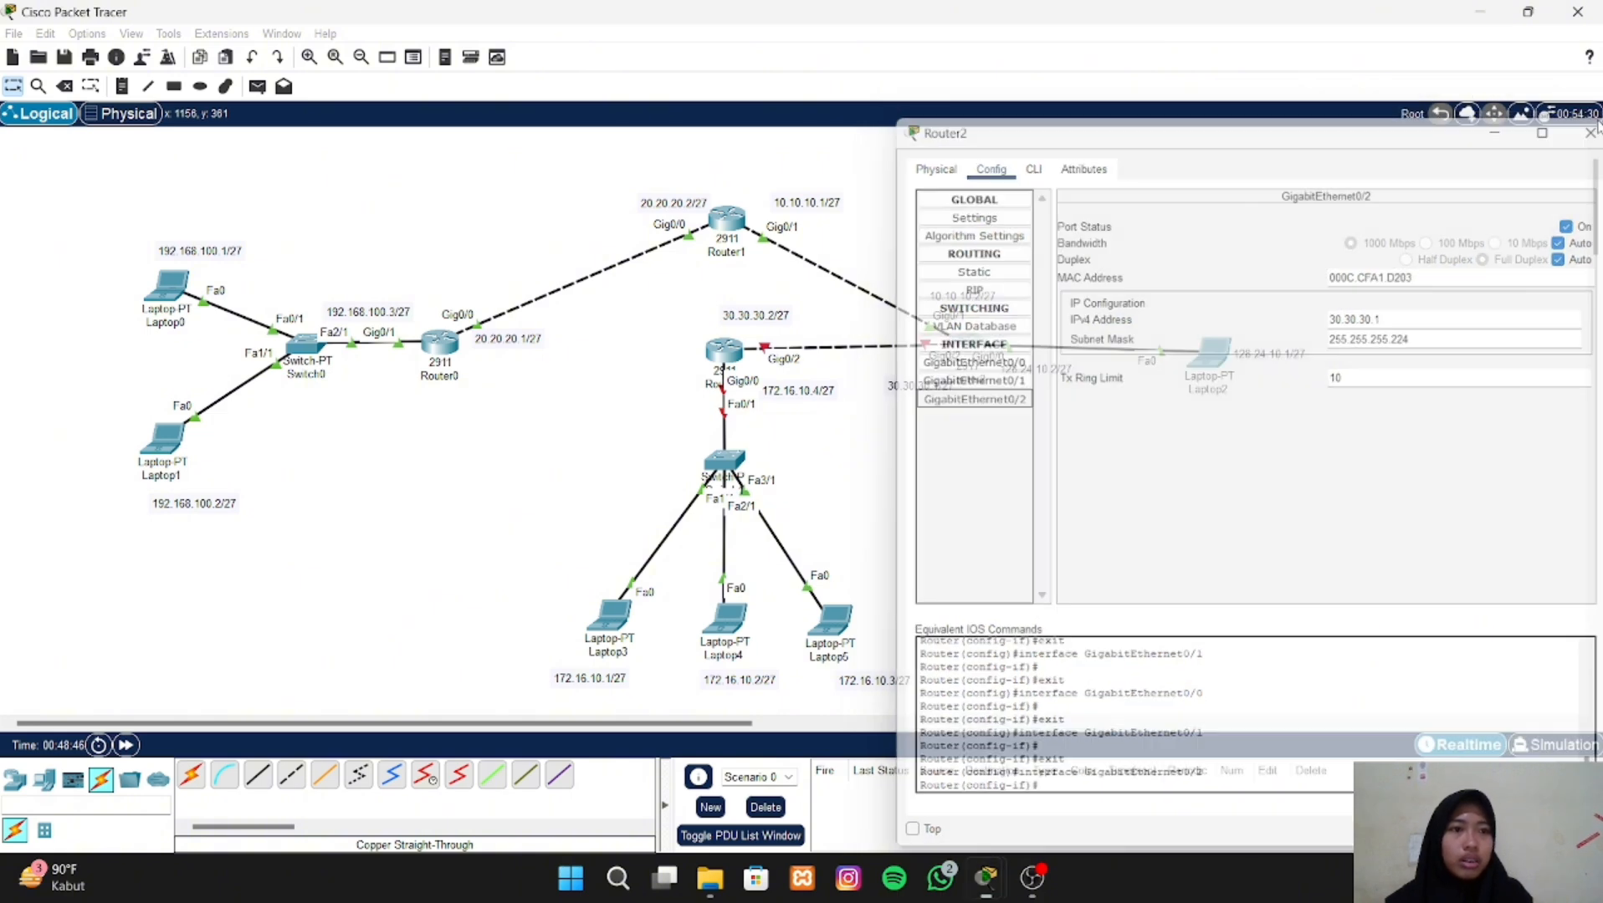
pyautogui.click(1595, 127)
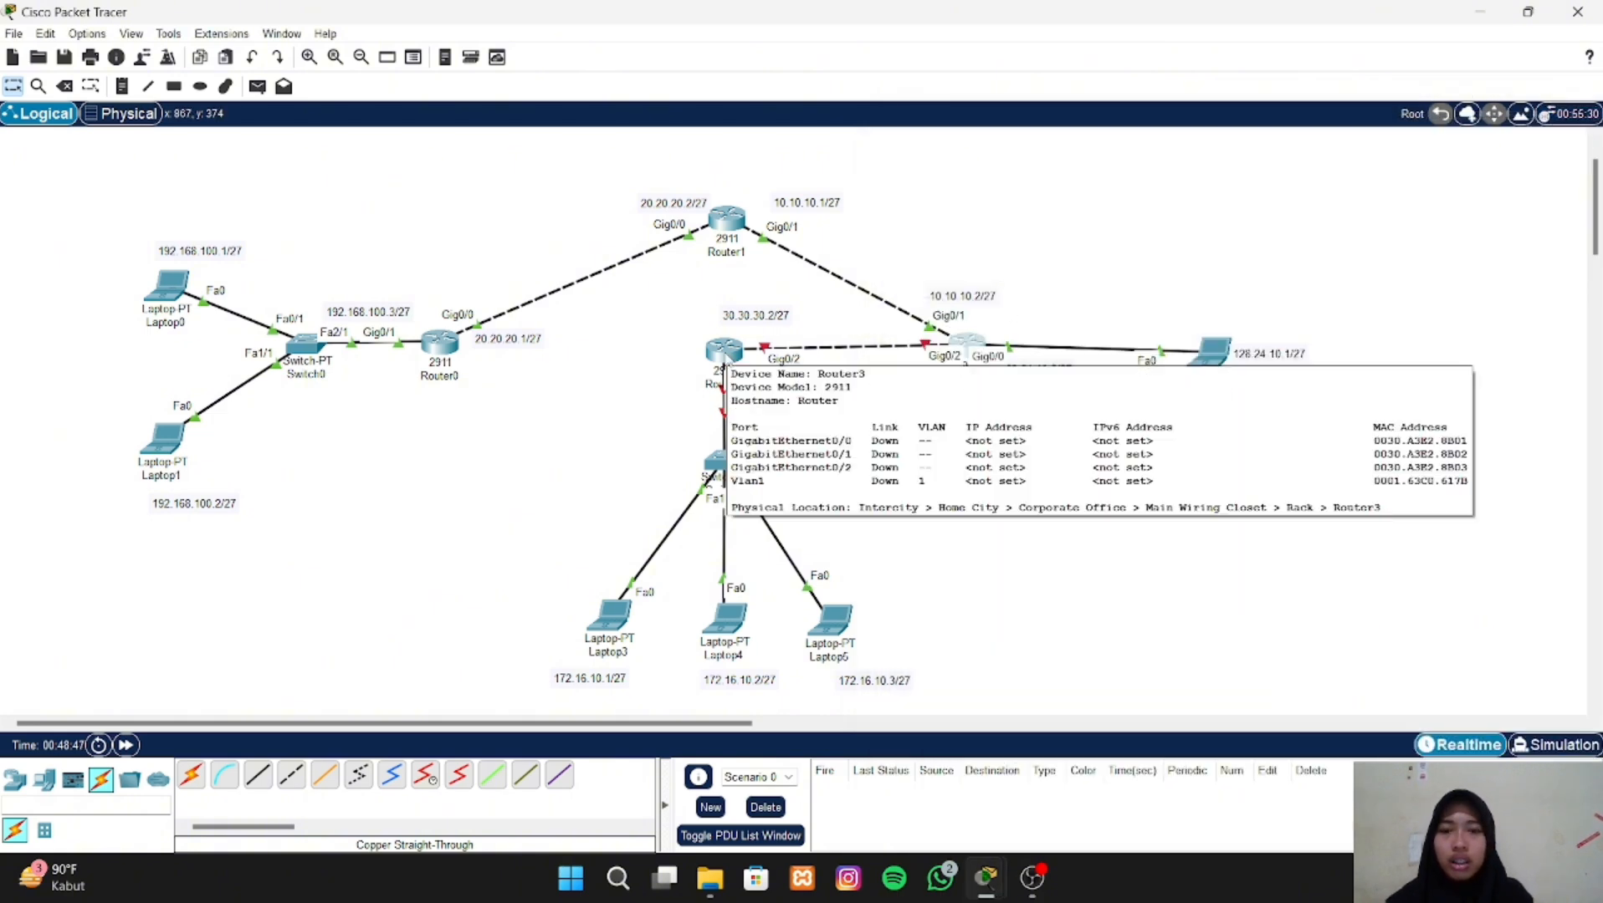
# - Assign the IPv4 address 172.16.10.4 to Router3's GigabitEthernet0/0 interface, keeping the topology's address labels in view
pyautogui.click(726, 355)
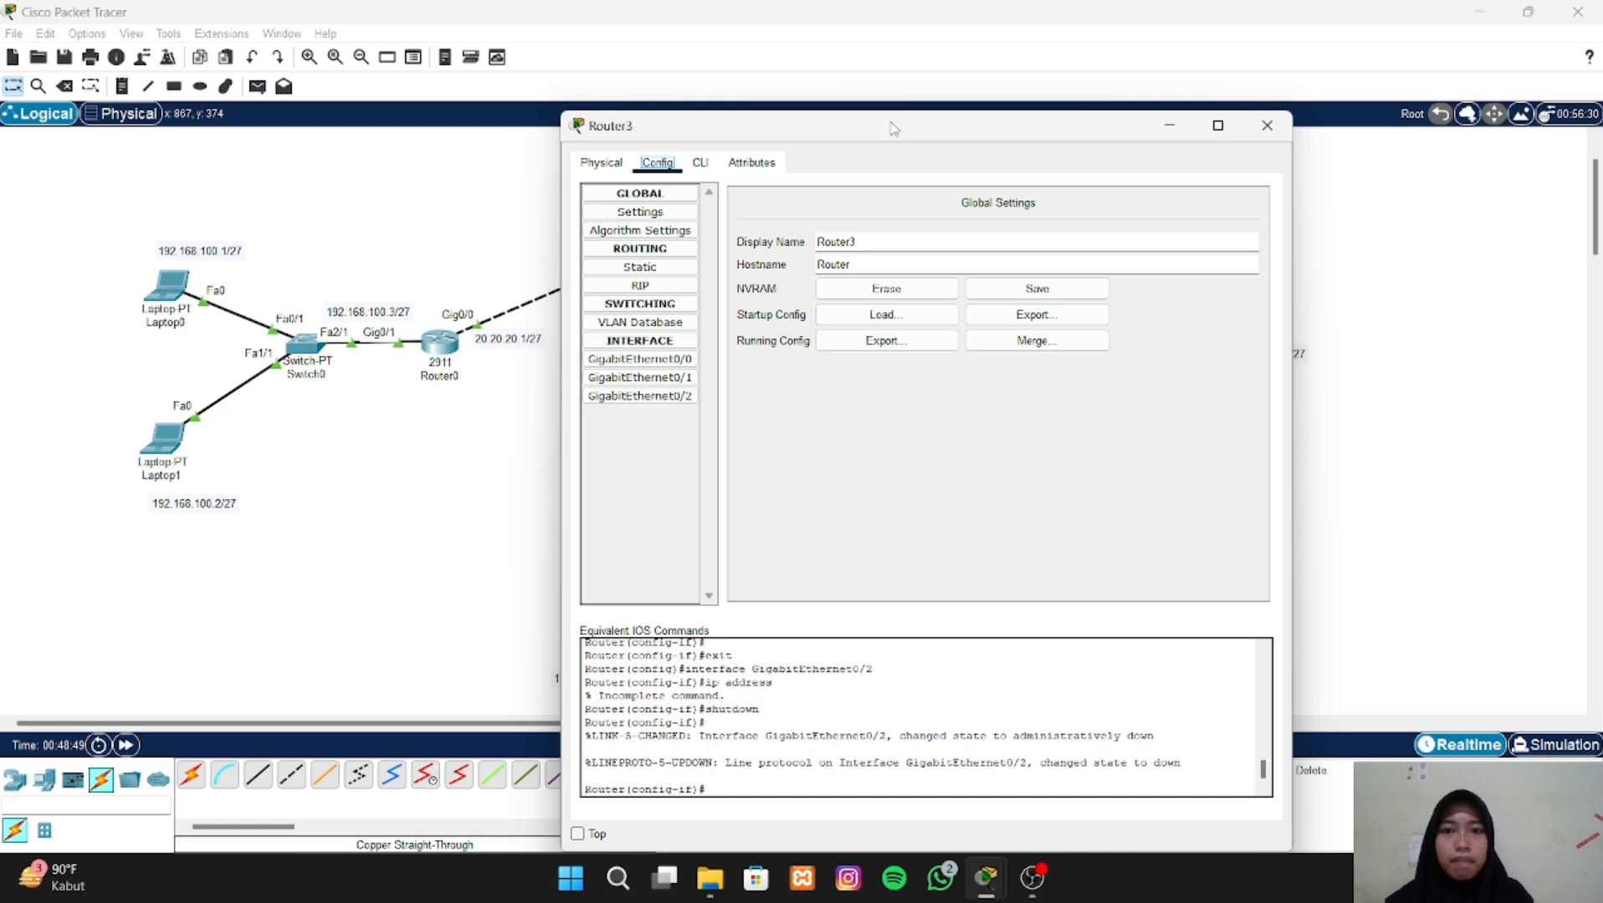
pyautogui.moveTo(892, 128); pyautogui.dragTo(1261, 111)
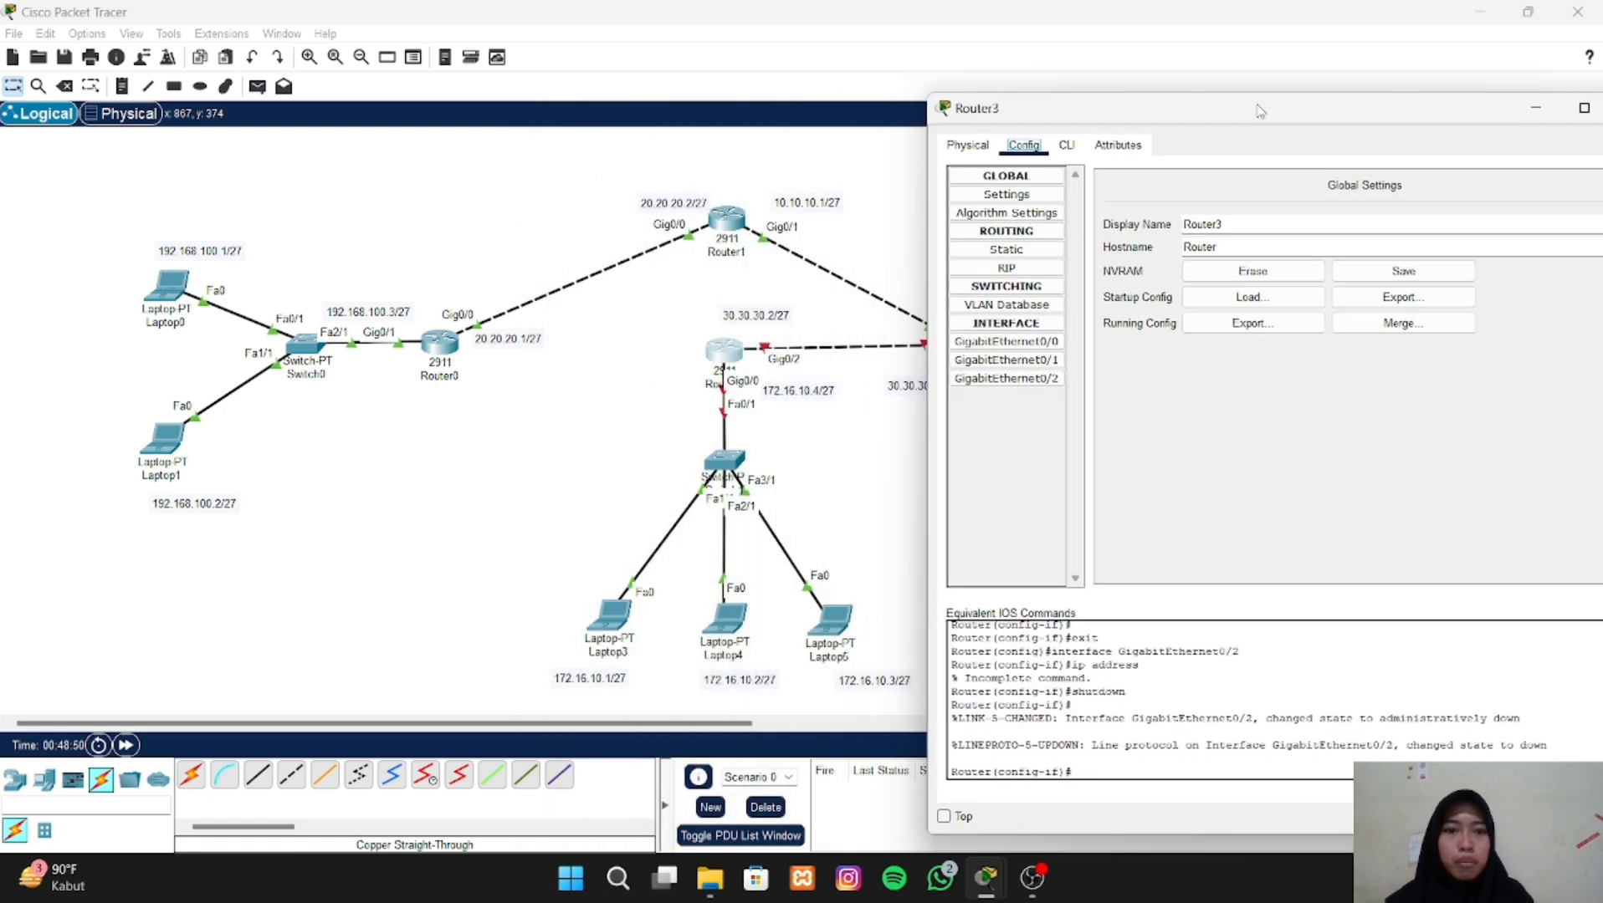
pyautogui.click(1029, 344)
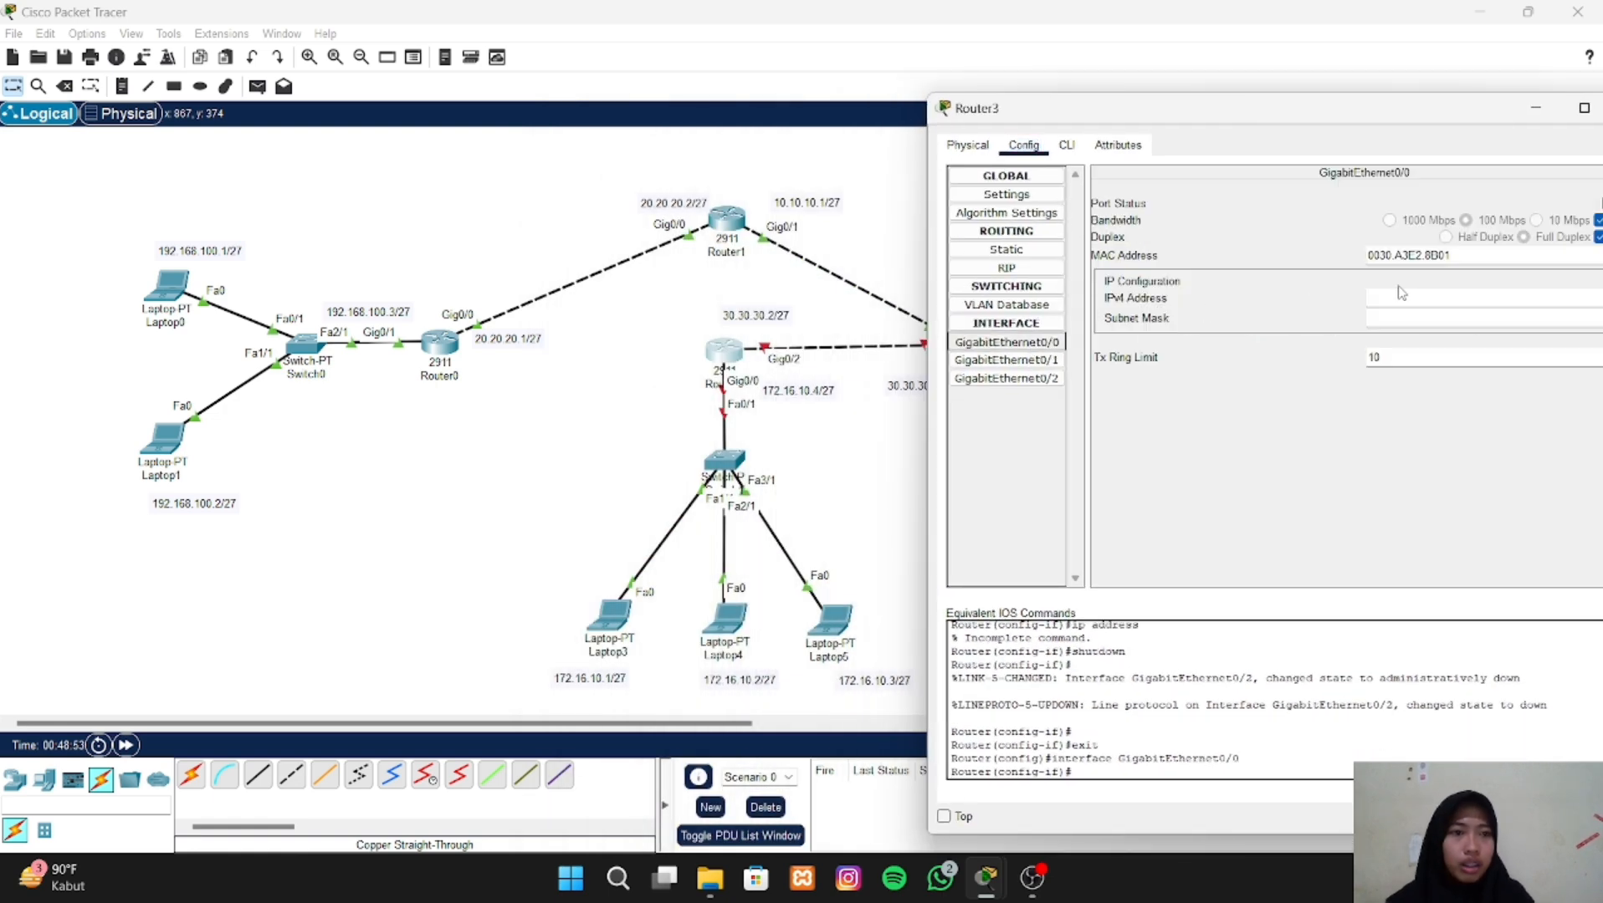
pyautogui.click(1401, 290)
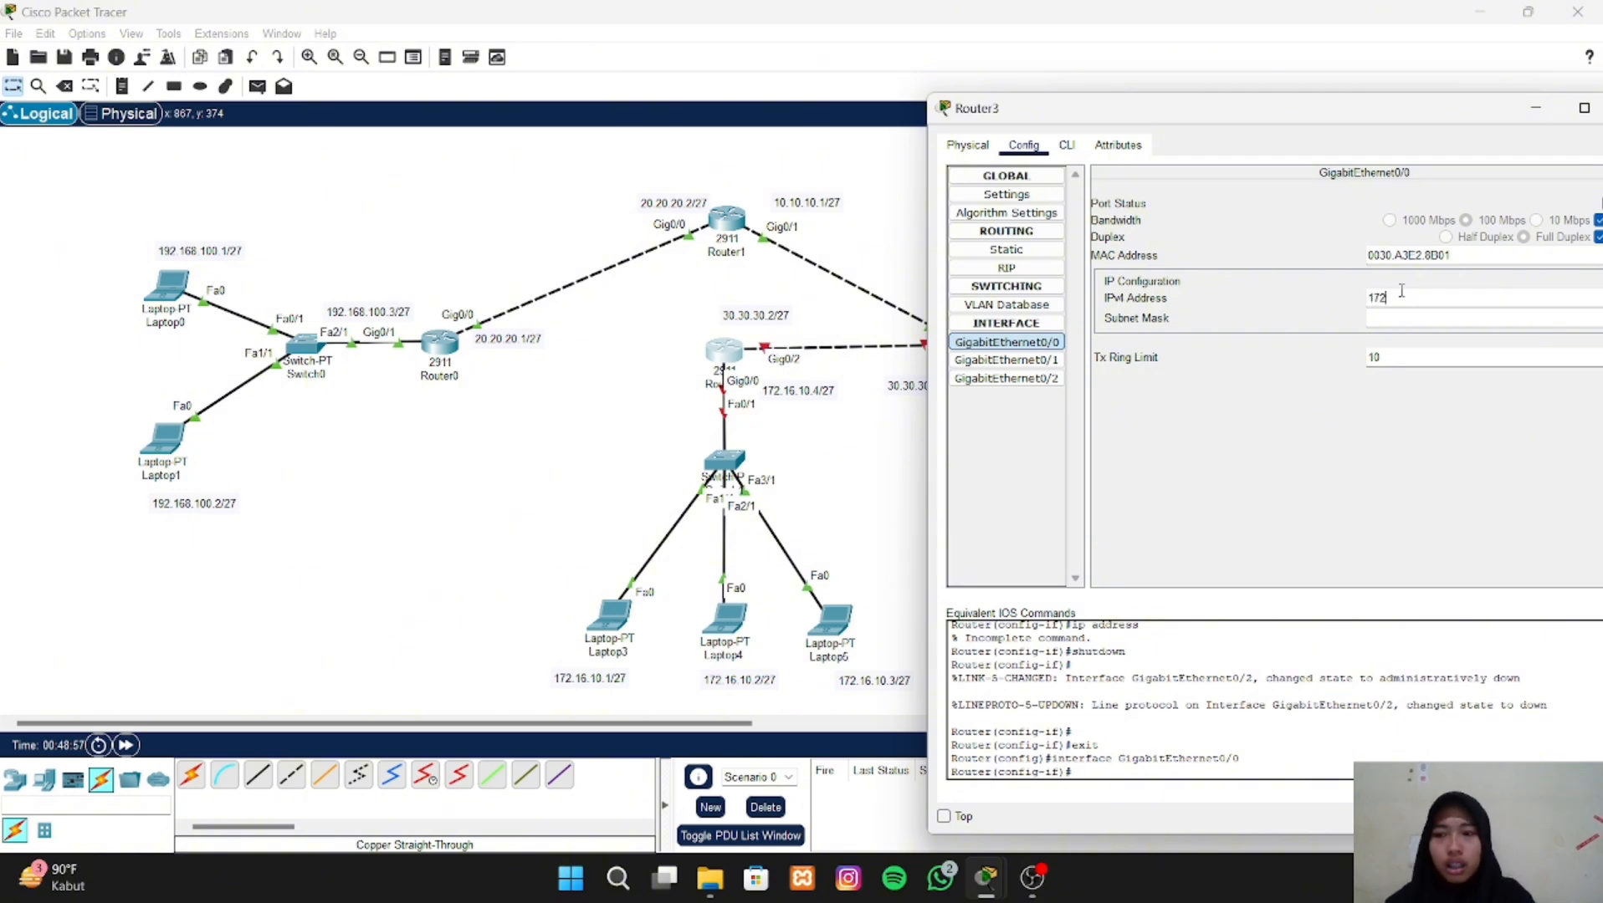
pyautogui.write('172')
pyautogui.press('Return')
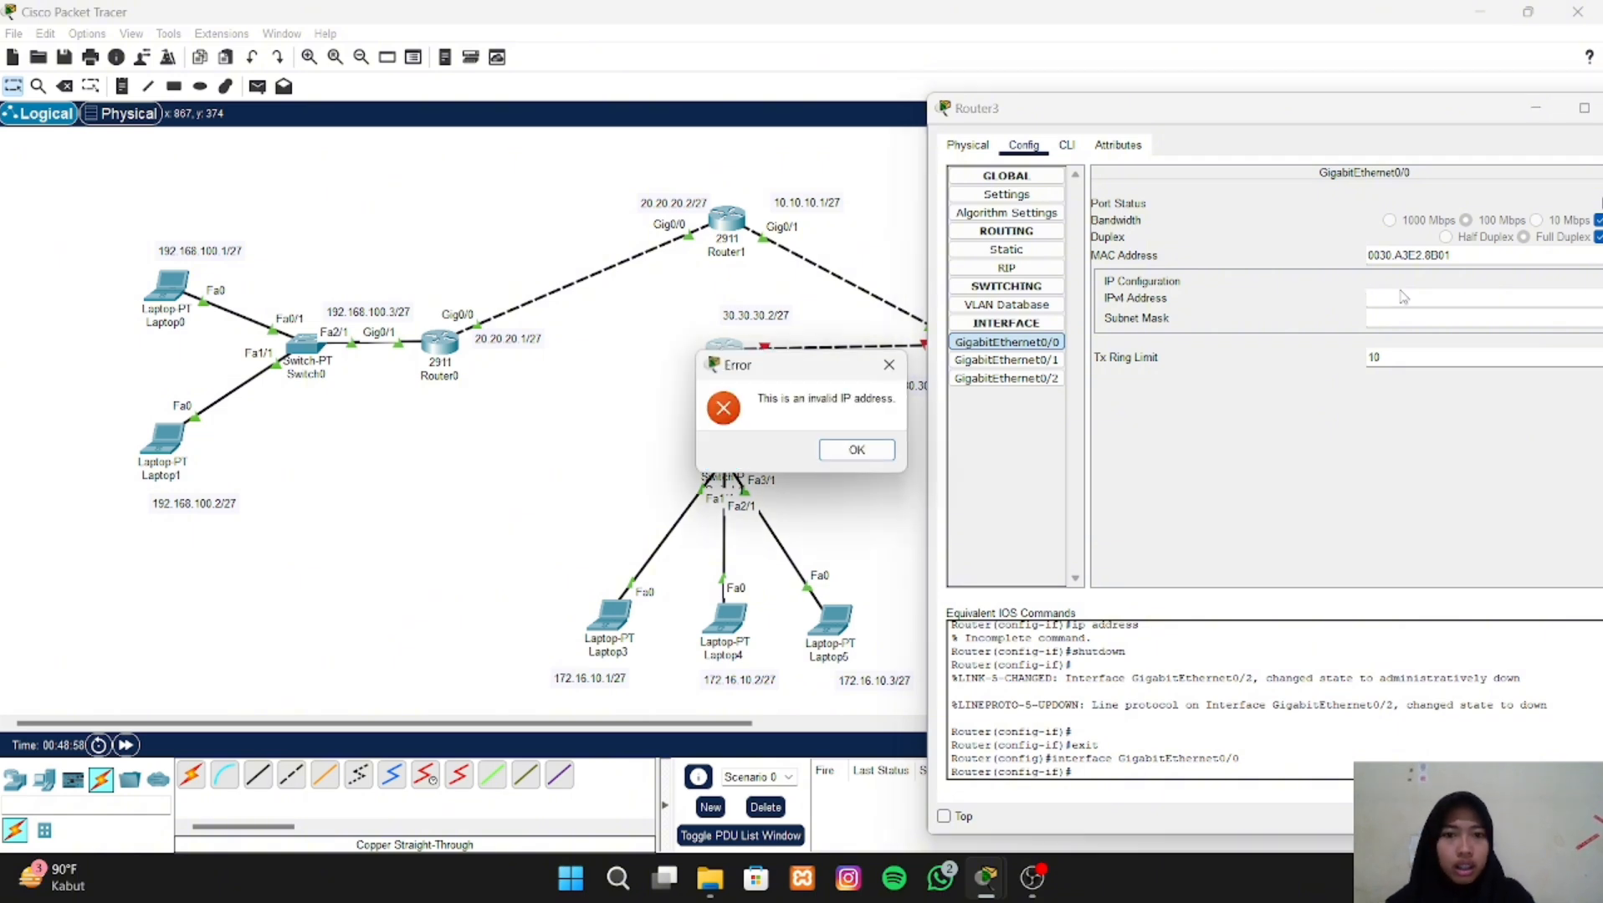
pyautogui.click(882, 448)
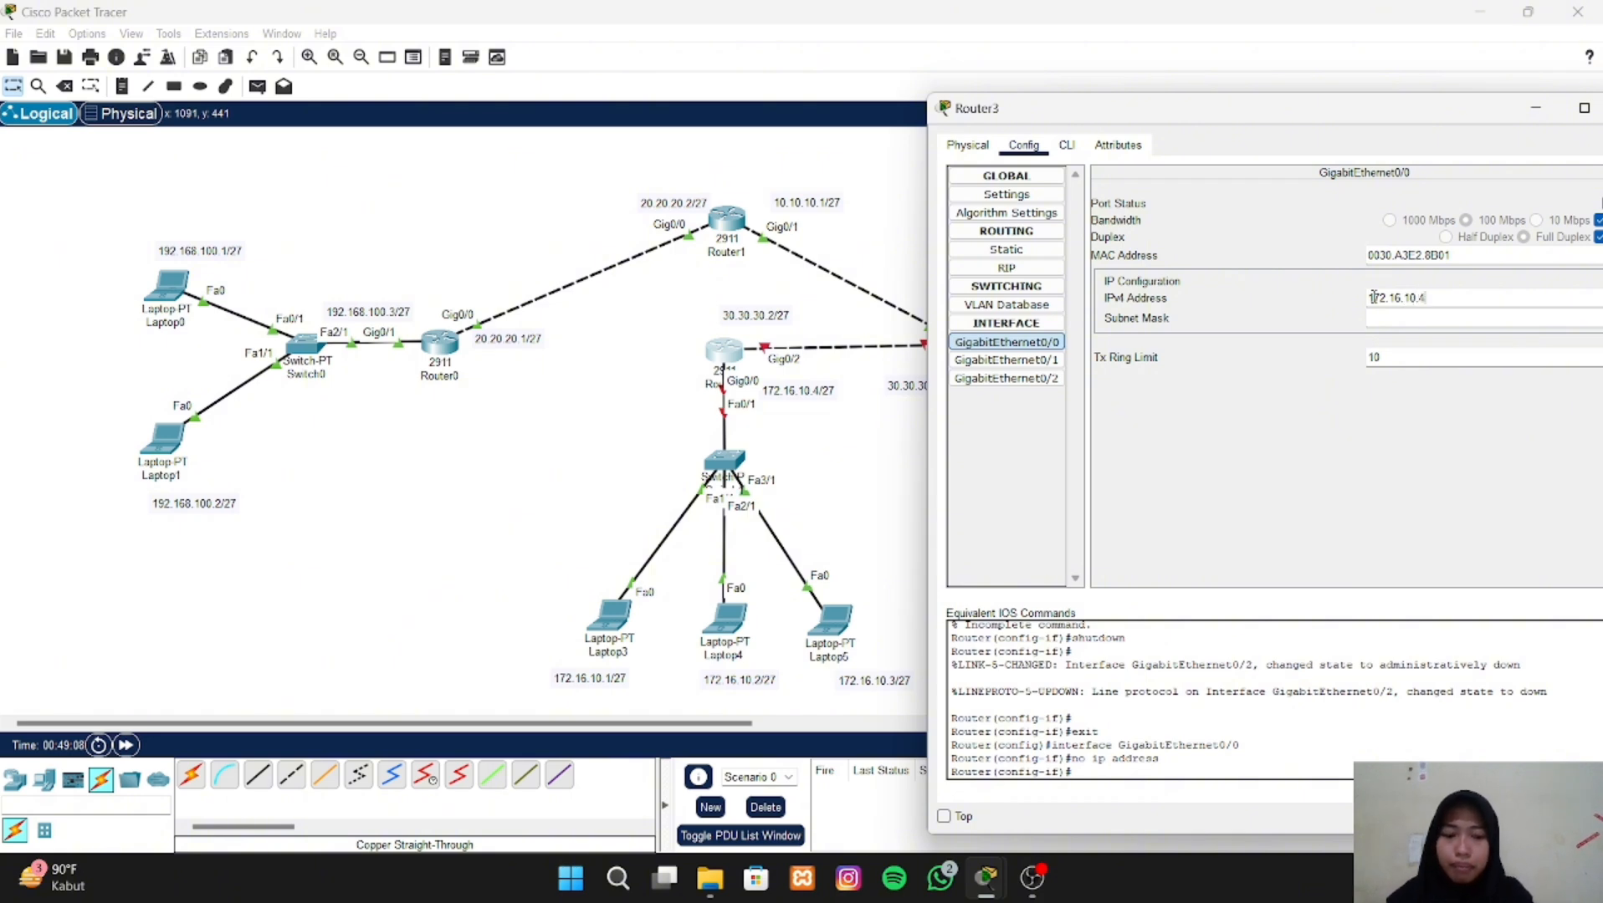
pyautogui.press('Tab')
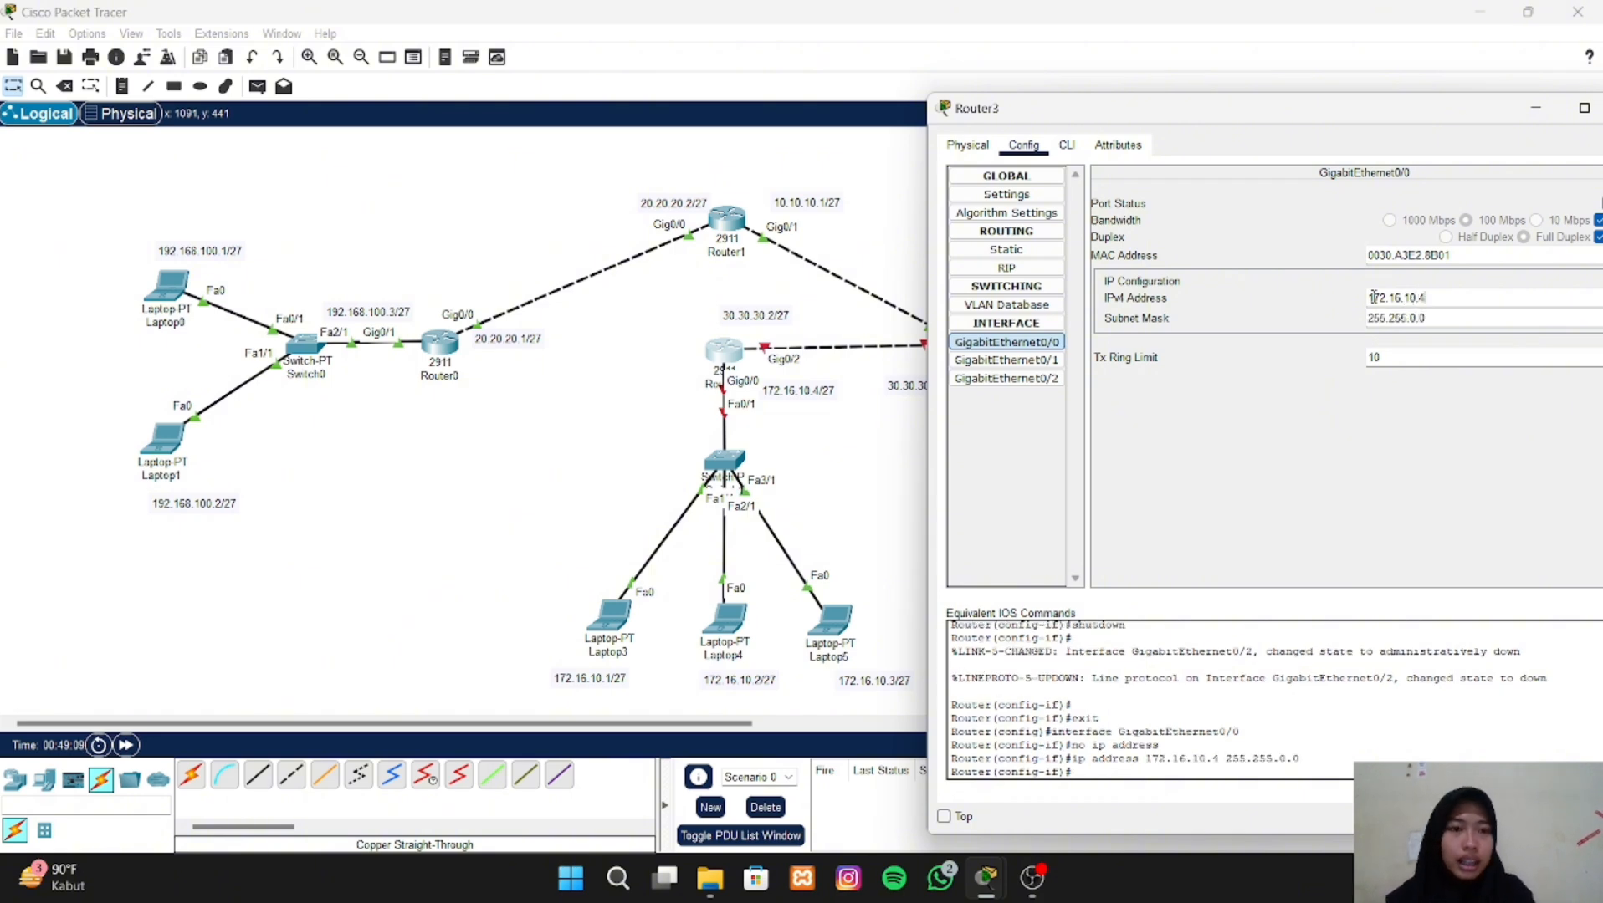
# - Set Router3's GigabitEthernet0/0 subnet mask to 255.255.255.224 and assign GigabitEthernet0/2 the address 30.30.30.2 with mask 255.255.255.224
pyautogui.click(1443, 319)
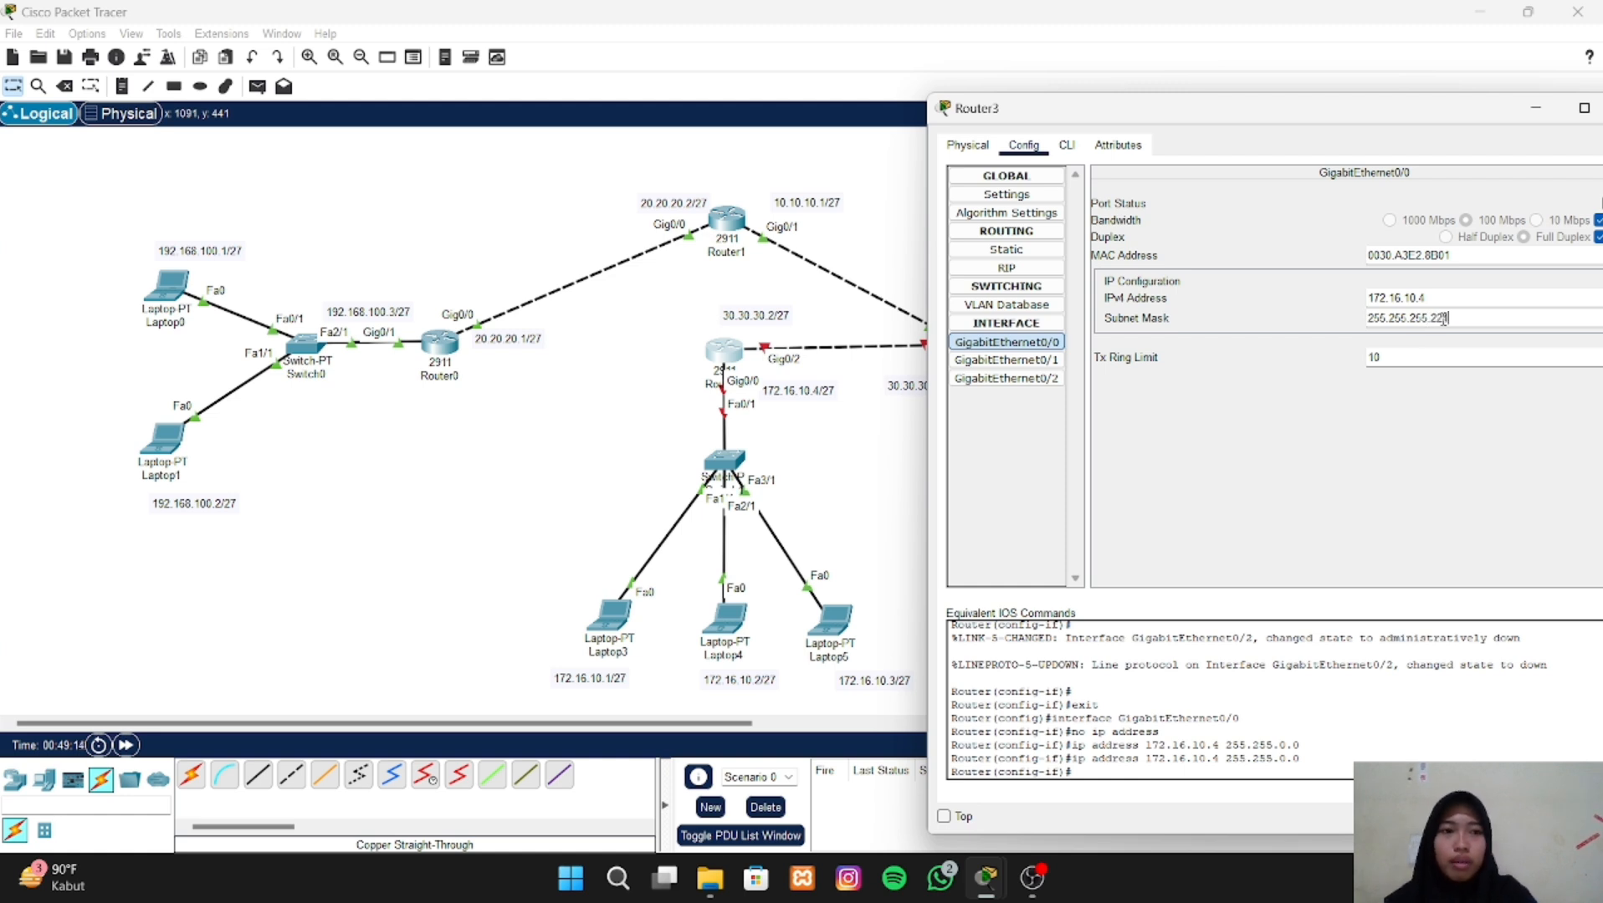
pyautogui.click(1043, 378)
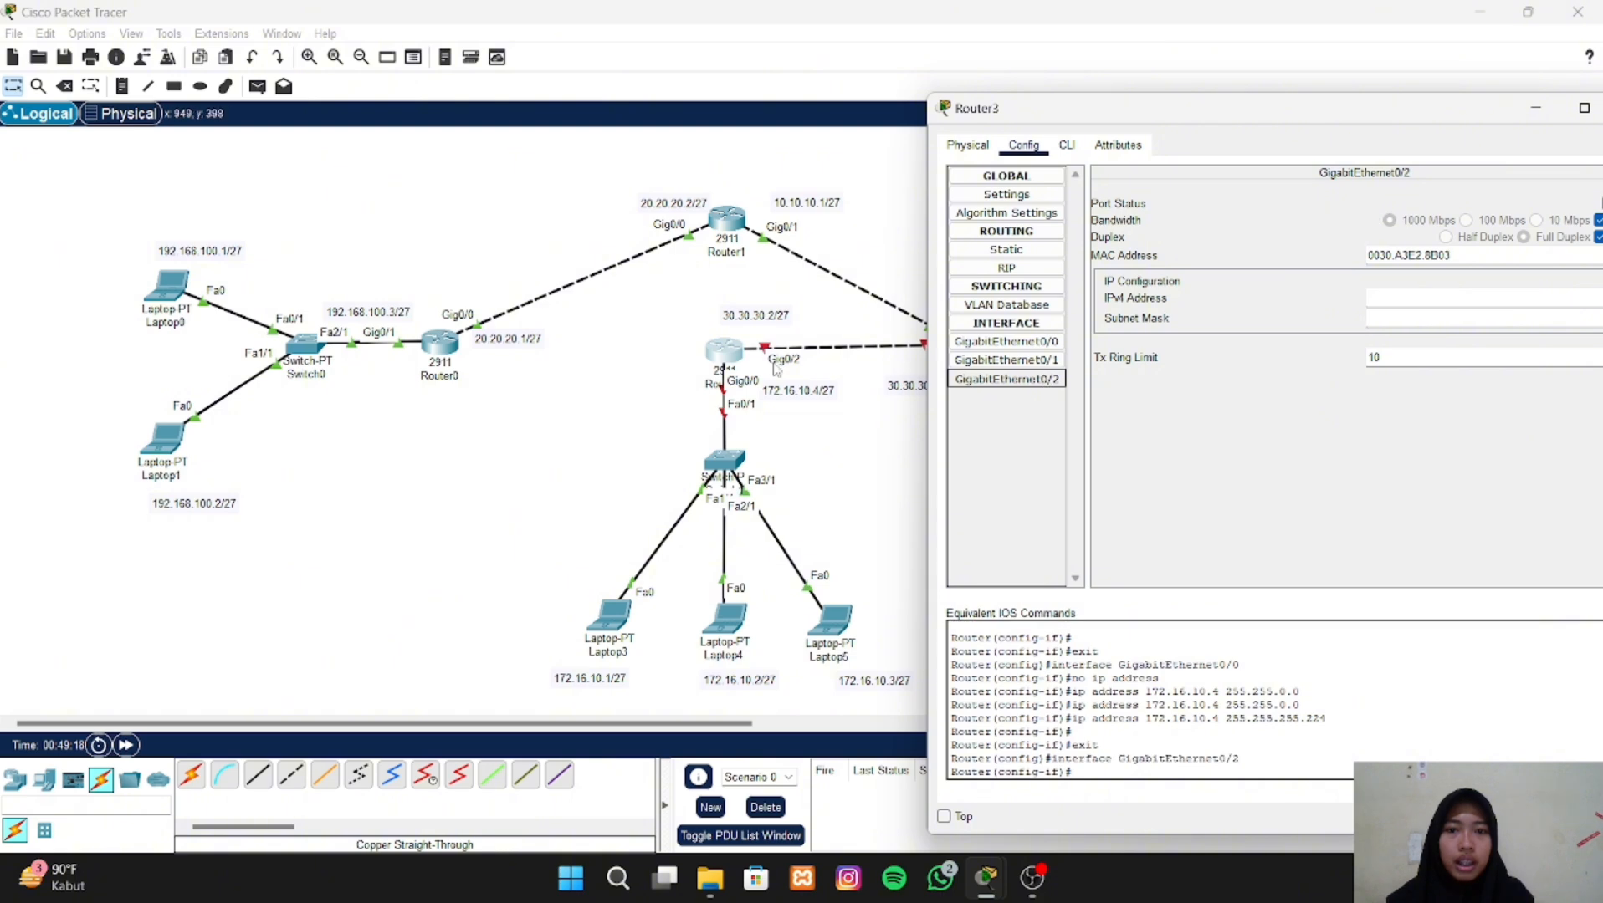
pyautogui.click(1397, 301)
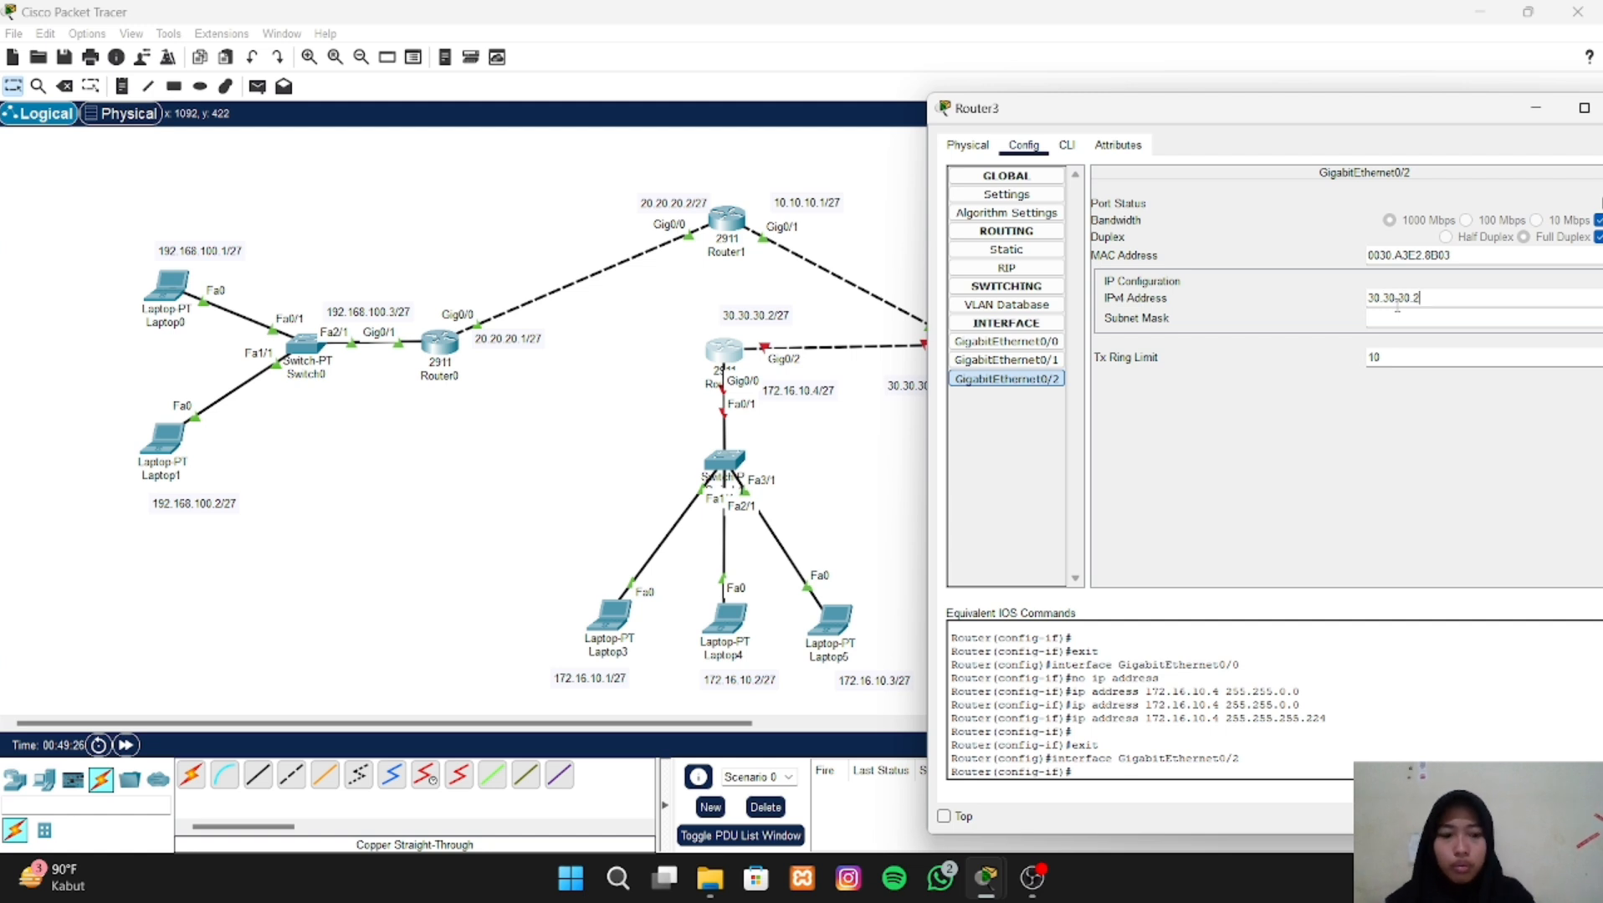
pyautogui.write('30.30.30.2')
pyautogui.press('Return')
pyautogui.click(1421, 318)
pyautogui.press('BackSpace')
pyautogui.press('BackSpace')
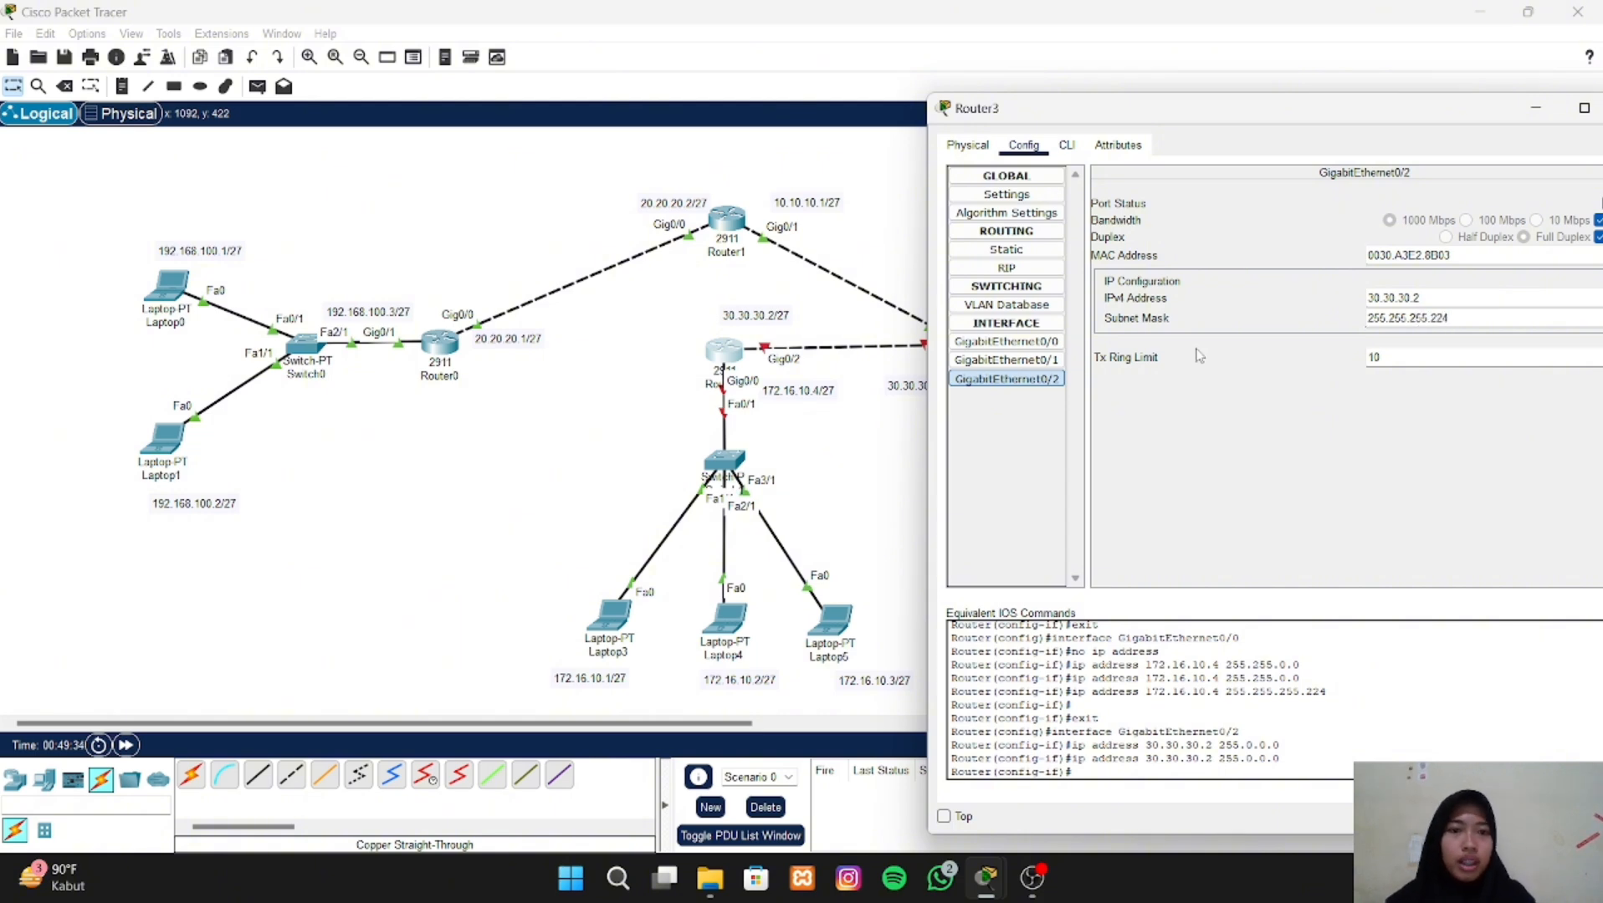
# - Turn on the port status of Router3's GigabitEthernet0/0 and GigabitEthernet0/2 interfaces, and close the router's configuration
pyautogui.click(1056, 343)
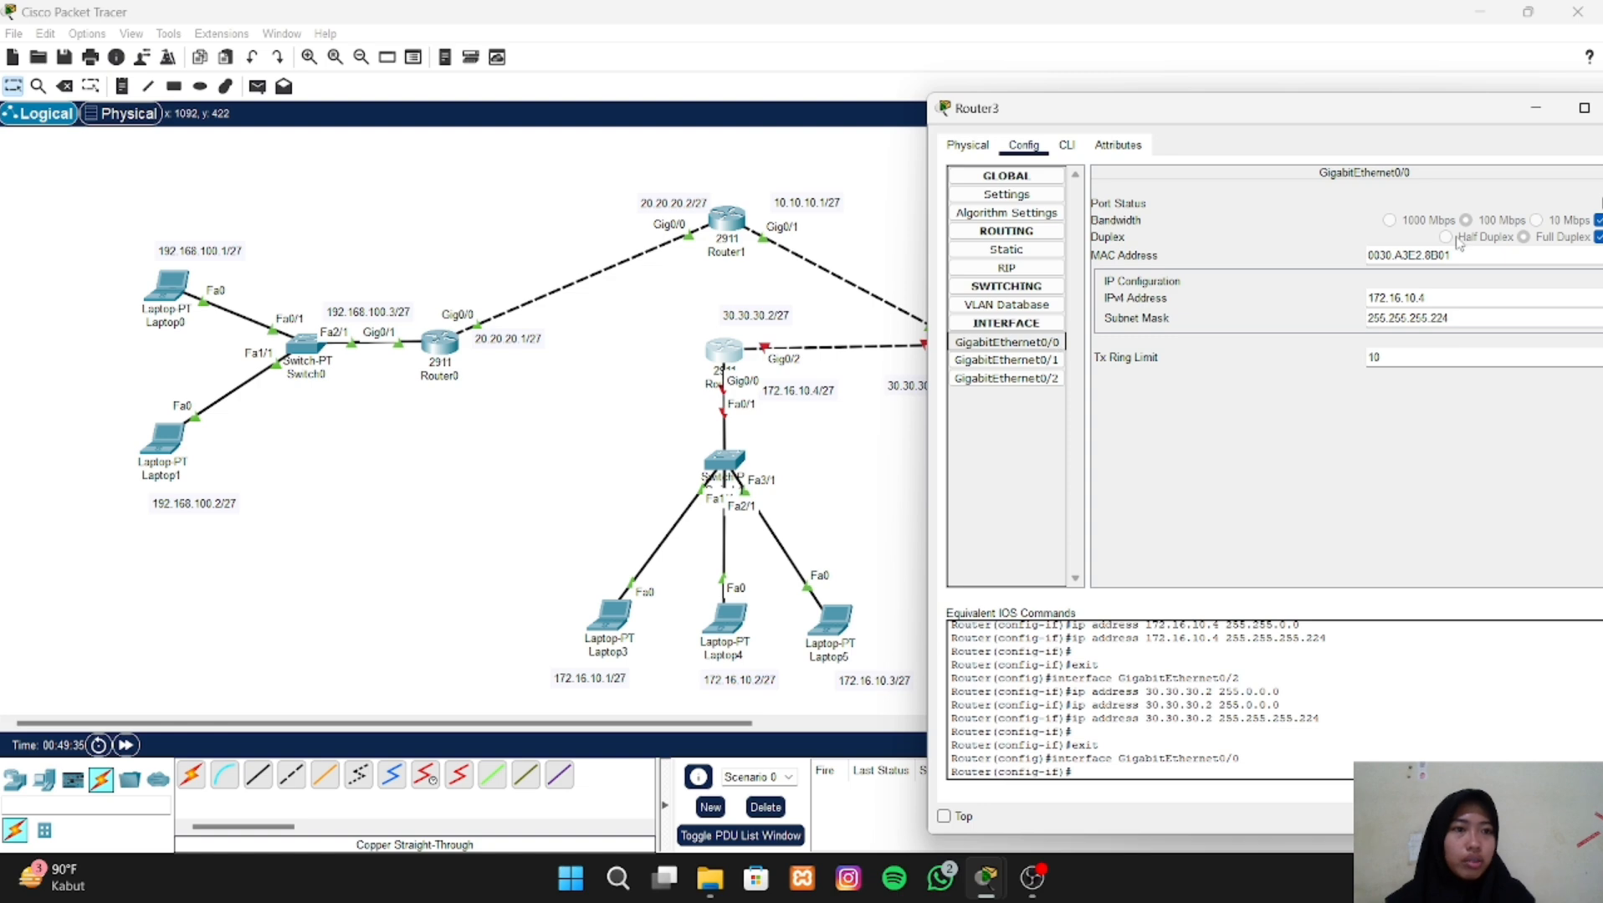
pyautogui.moveTo(1539, 118); pyautogui.dragTo(1406, 124)
pyautogui.click(1475, 209)
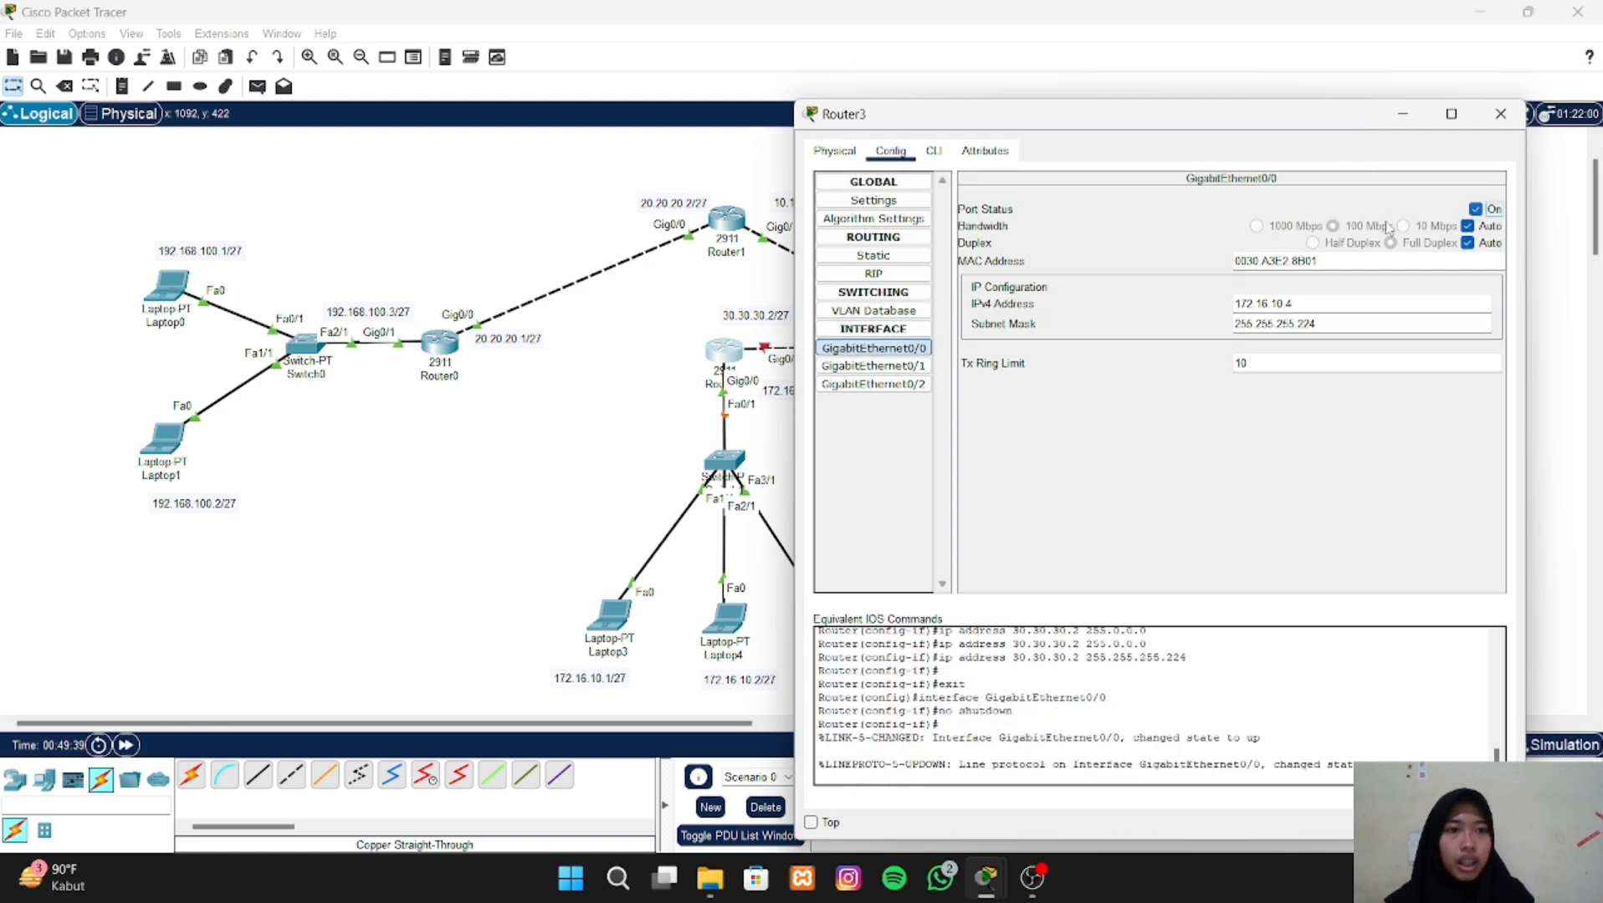
pyautogui.click(924, 387)
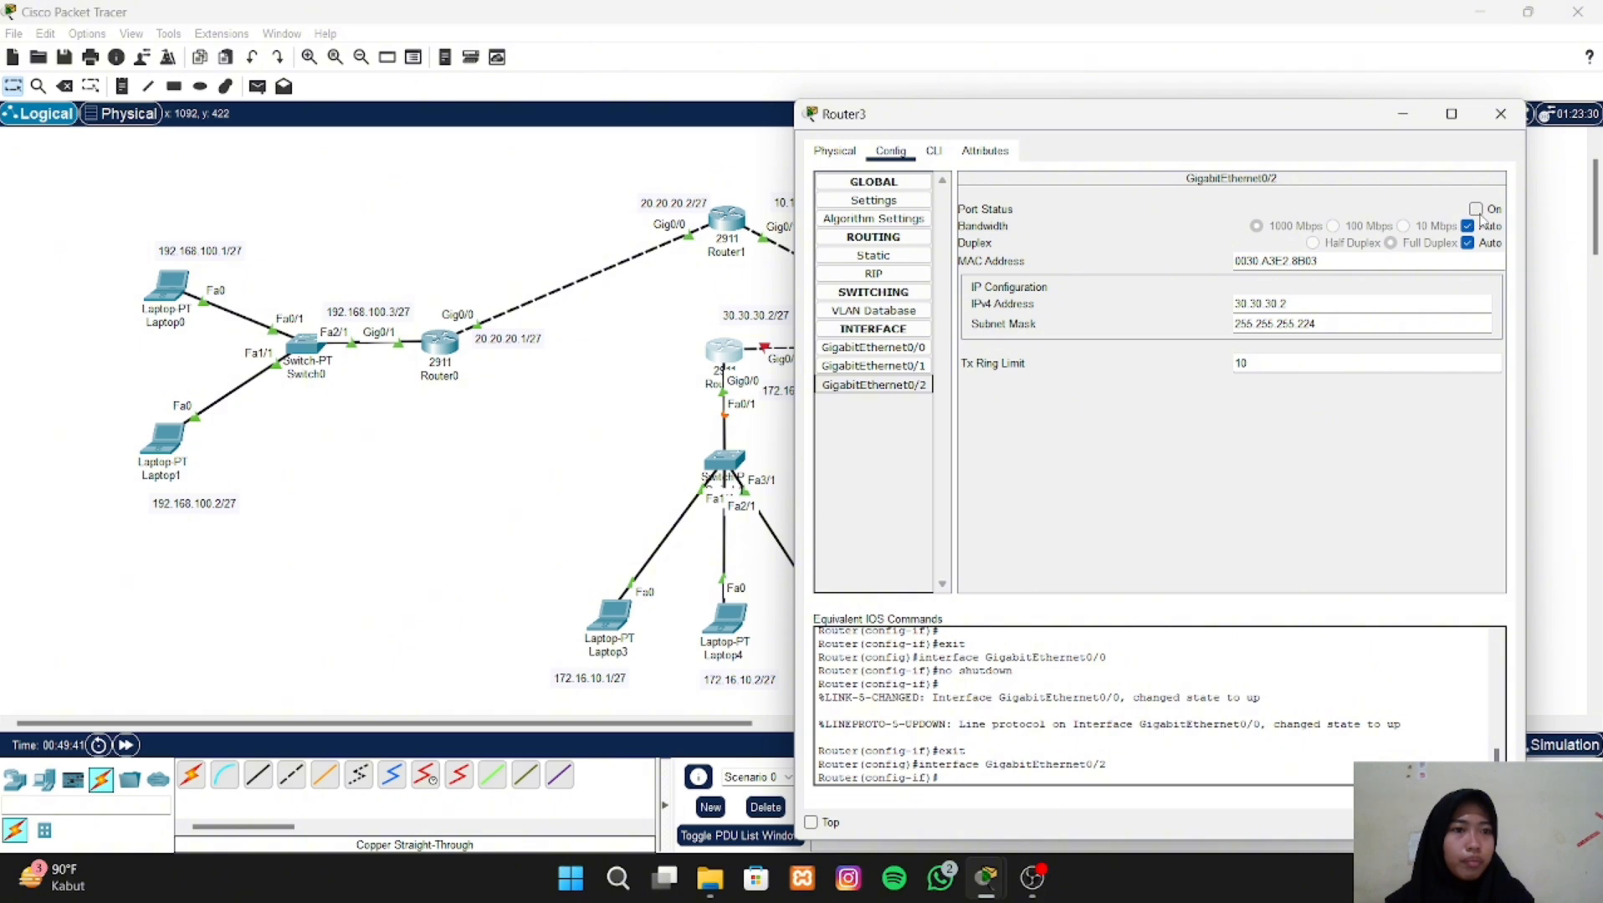
pyautogui.click(1475, 210)
pyautogui.click(1500, 113)
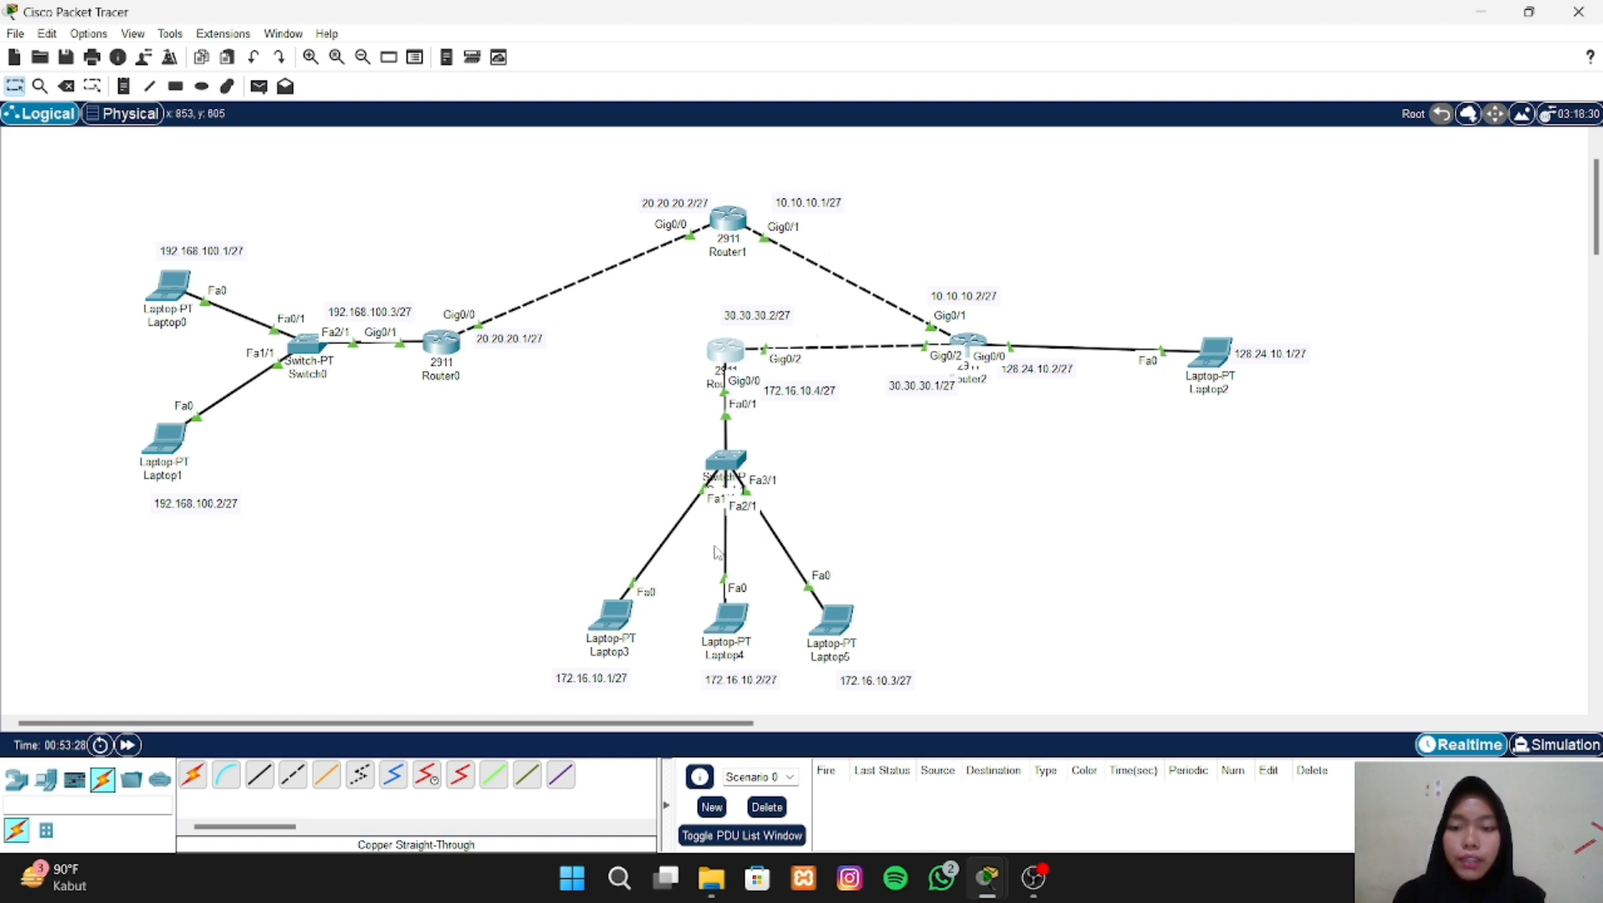
# - Open Router0's command line and exit interface configuration back to global configuration mode
pyautogui.click(446, 345)
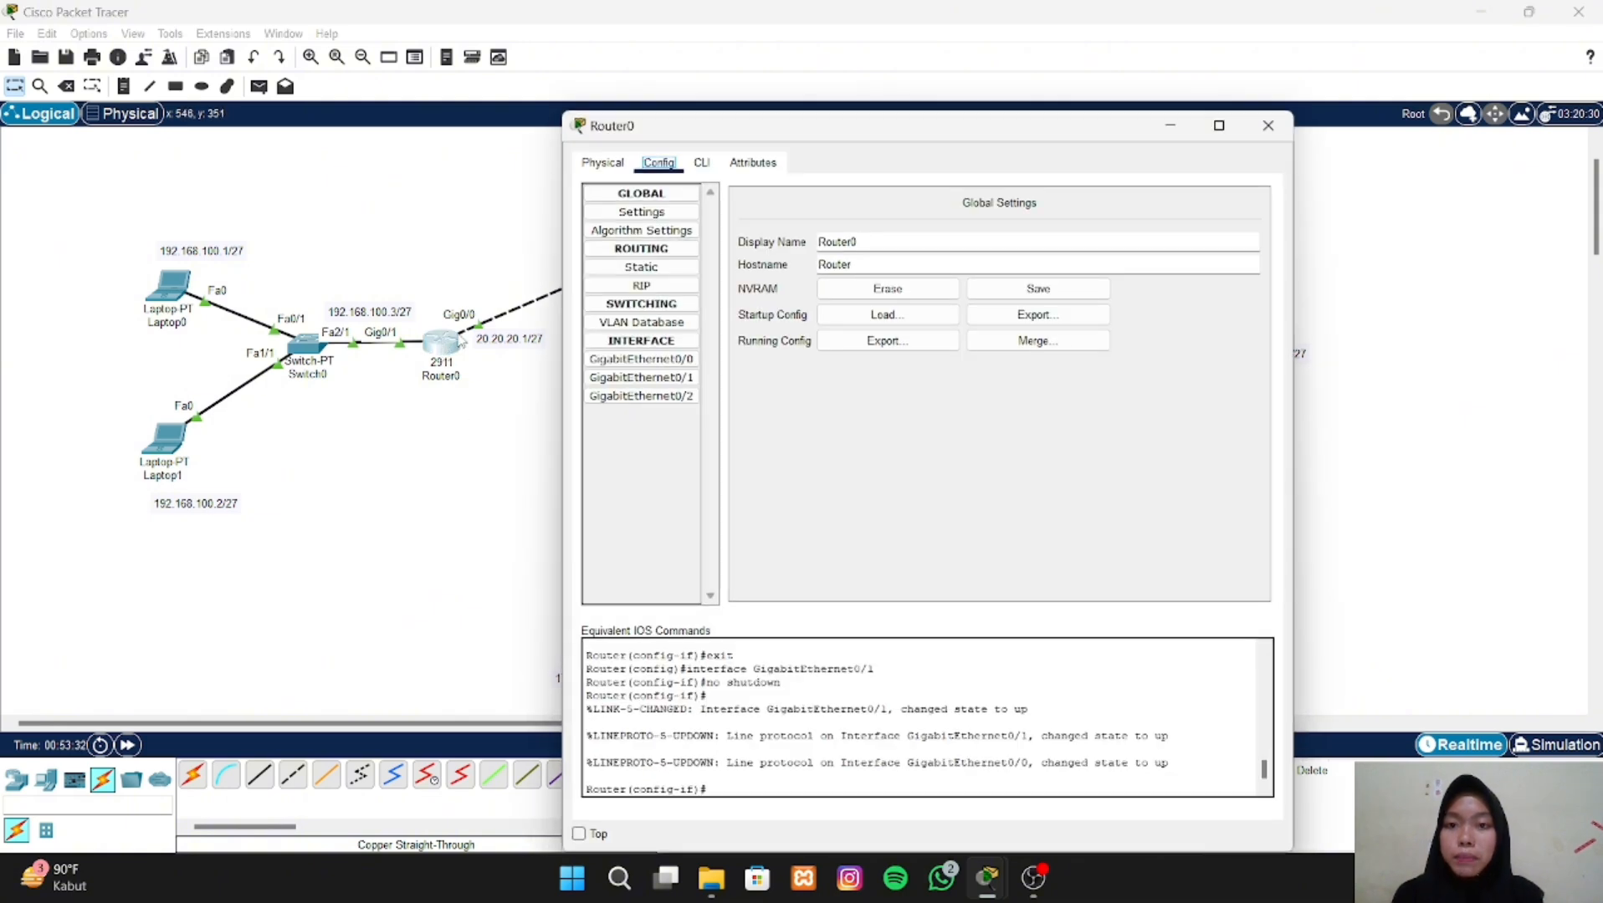
pyautogui.click(702, 163)
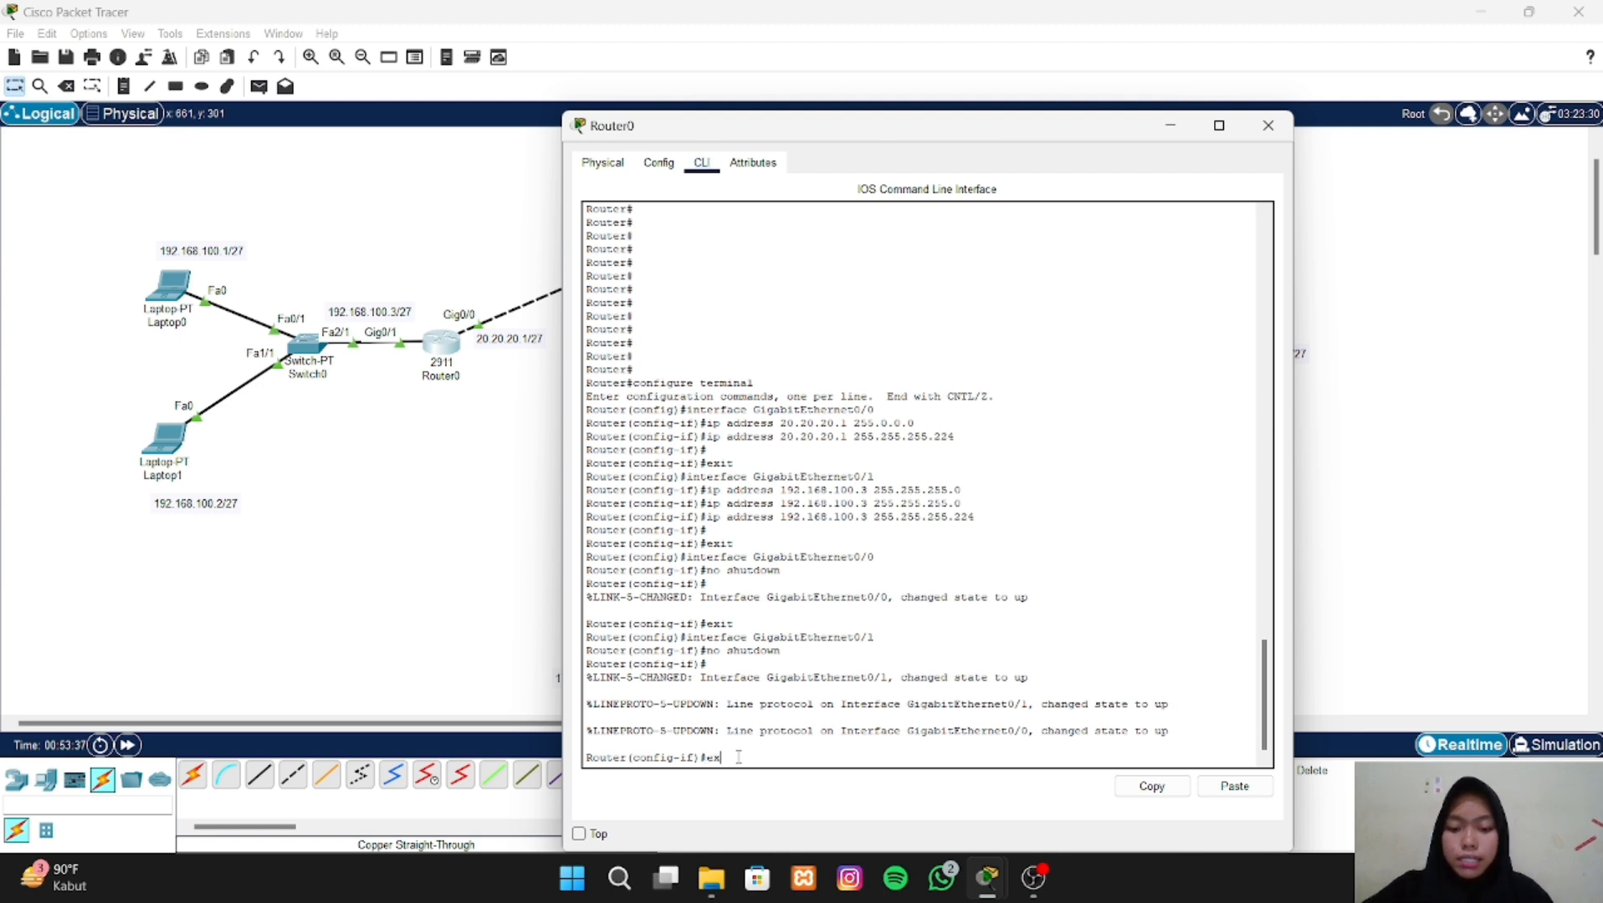
pyautogui.press('Return')
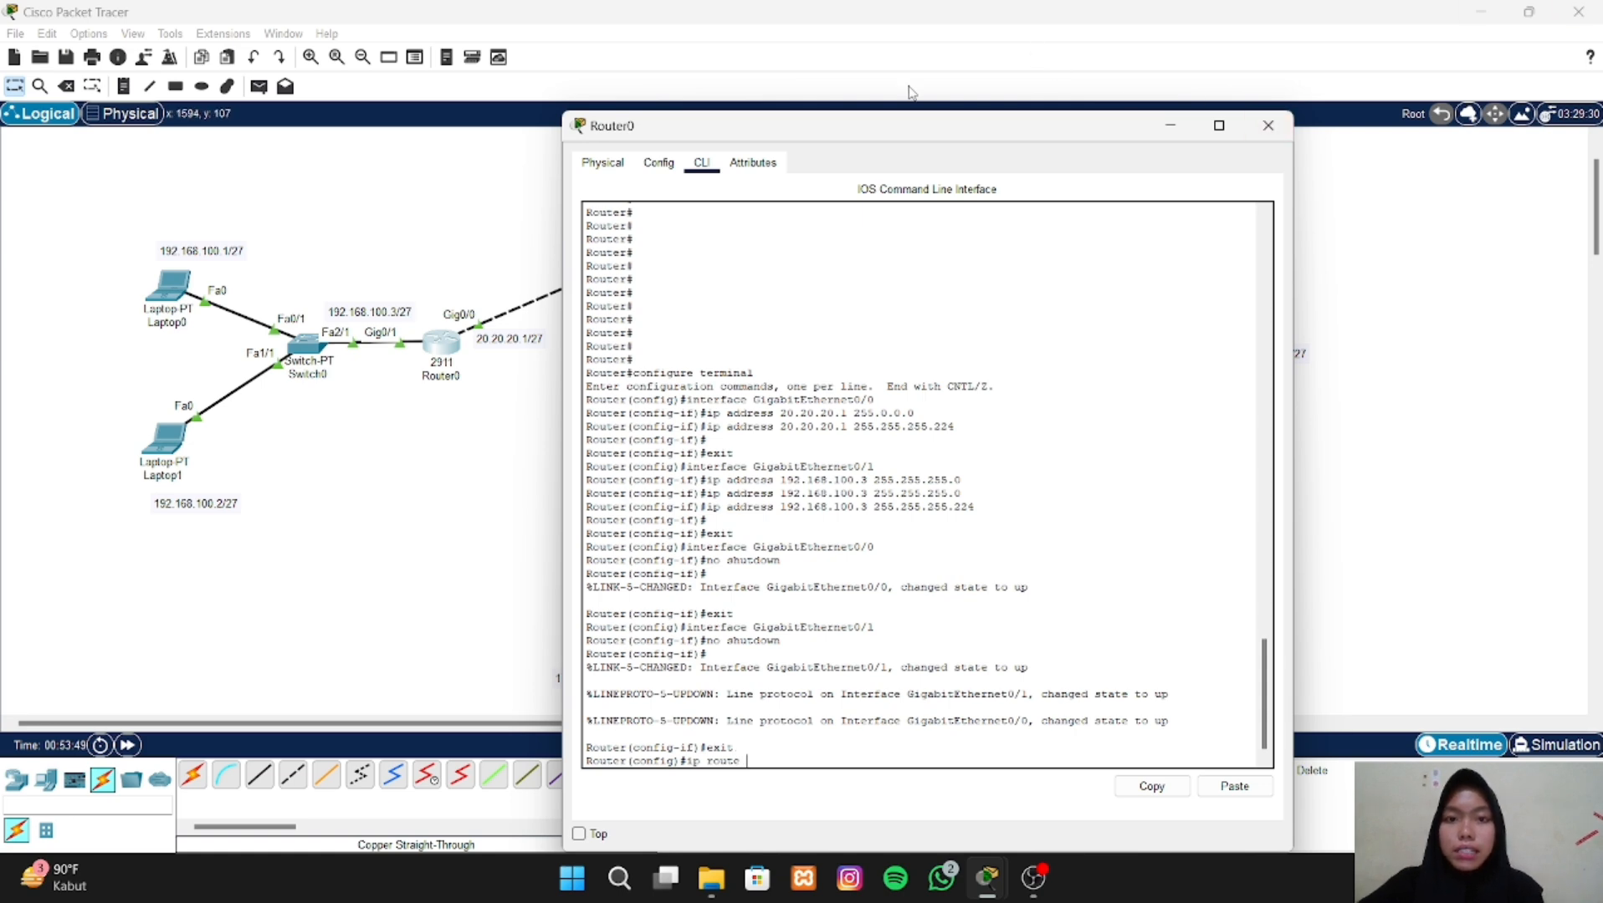
# - Add a static route on Router0 to network 10.10.10.0 with mask 255.255.255.224 via next hop 20.20.20.2, keeping the topology labels in view
pyautogui.moveTo(933, 136); pyautogui.dragTo(807, 638)
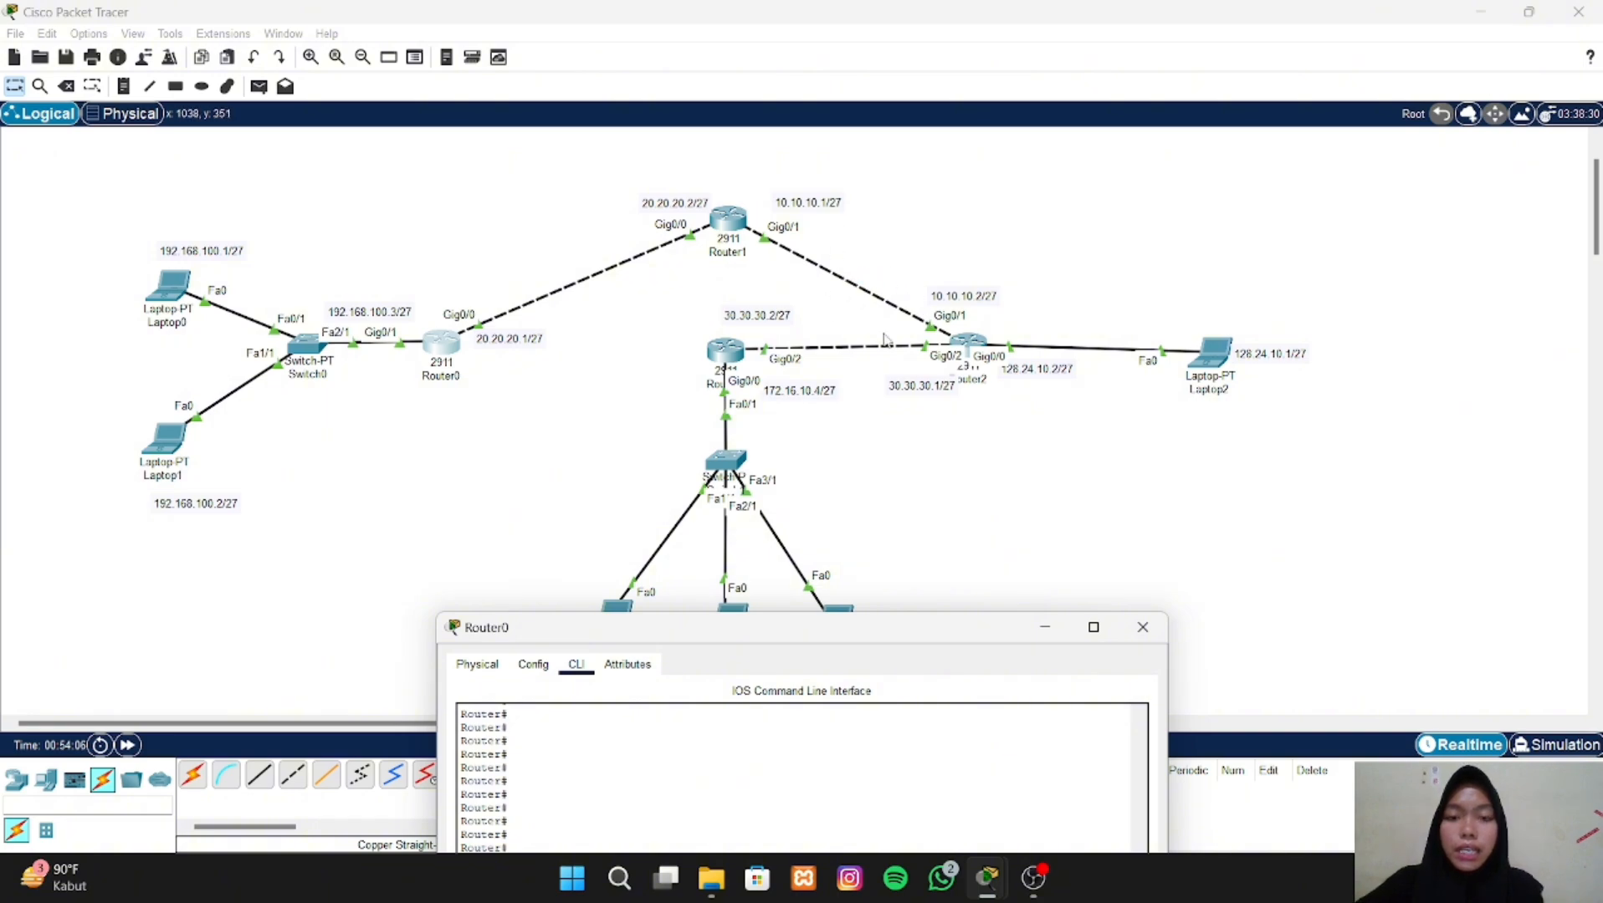
pyautogui.moveTo(925, 628); pyautogui.dragTo(1338, 77)
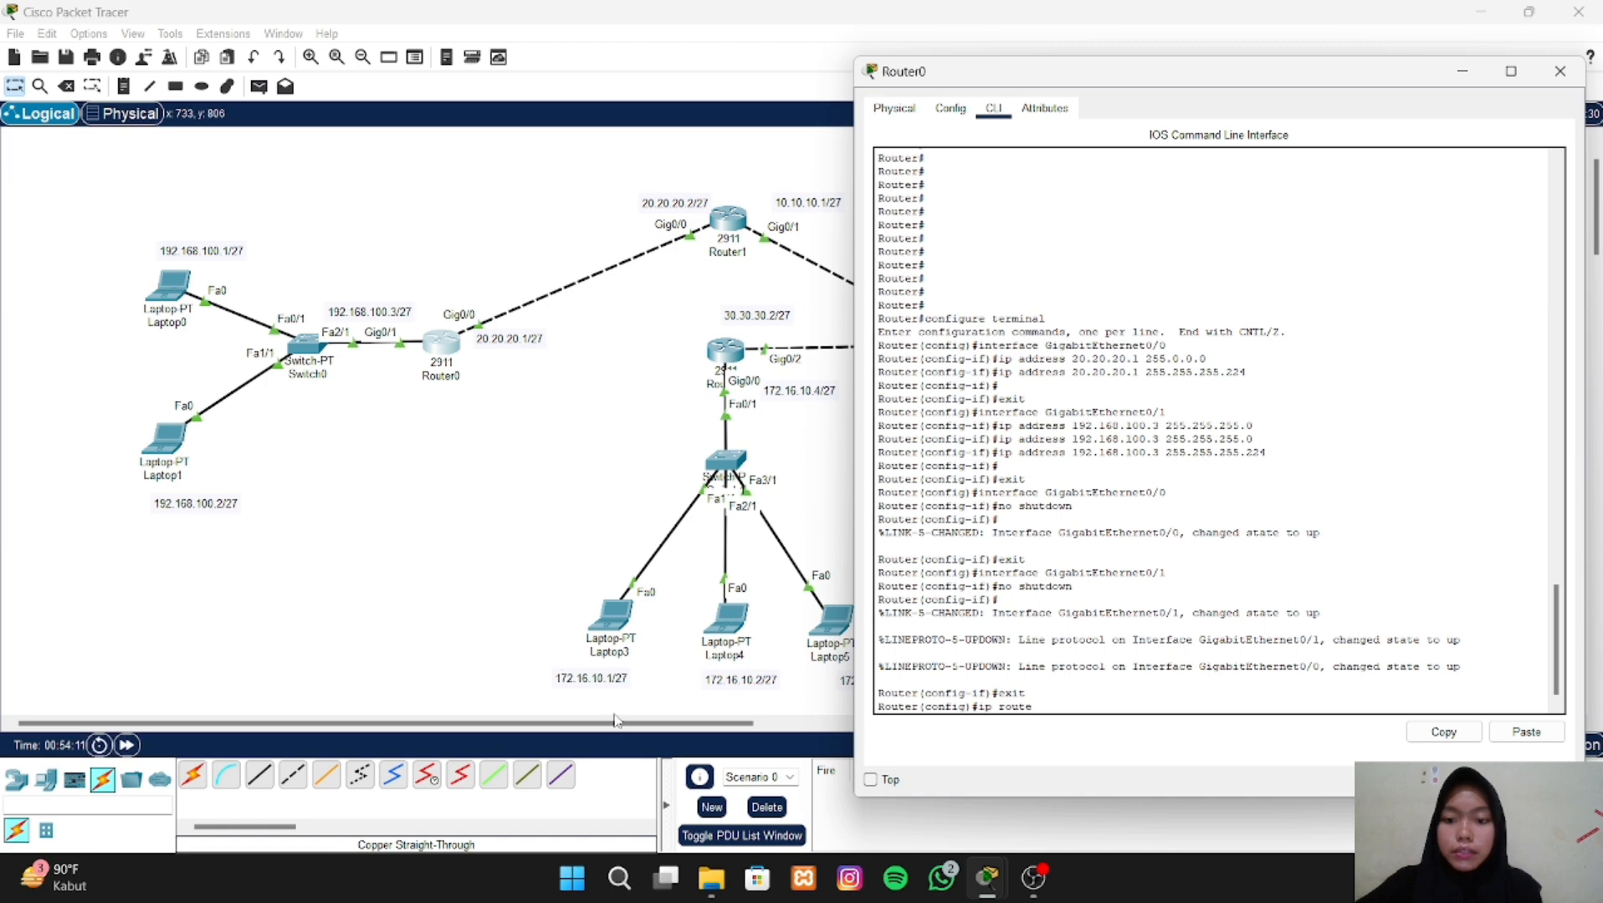
pyautogui.moveTo(615, 721); pyautogui.dragTo(763, 749)
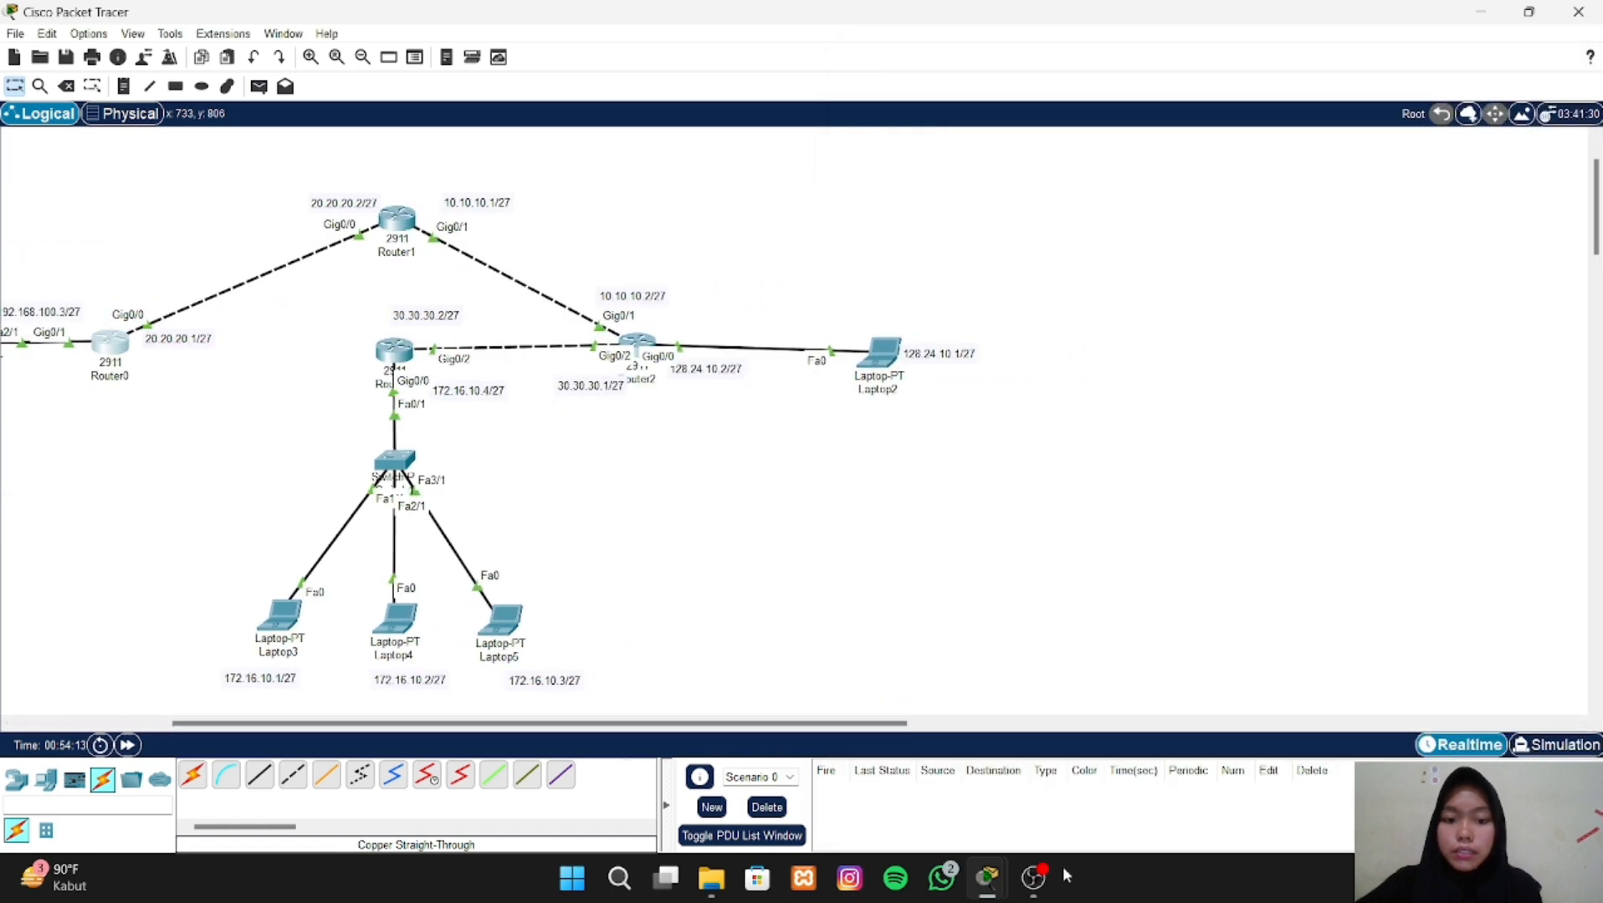
pyautogui.moveTo(976, 881)
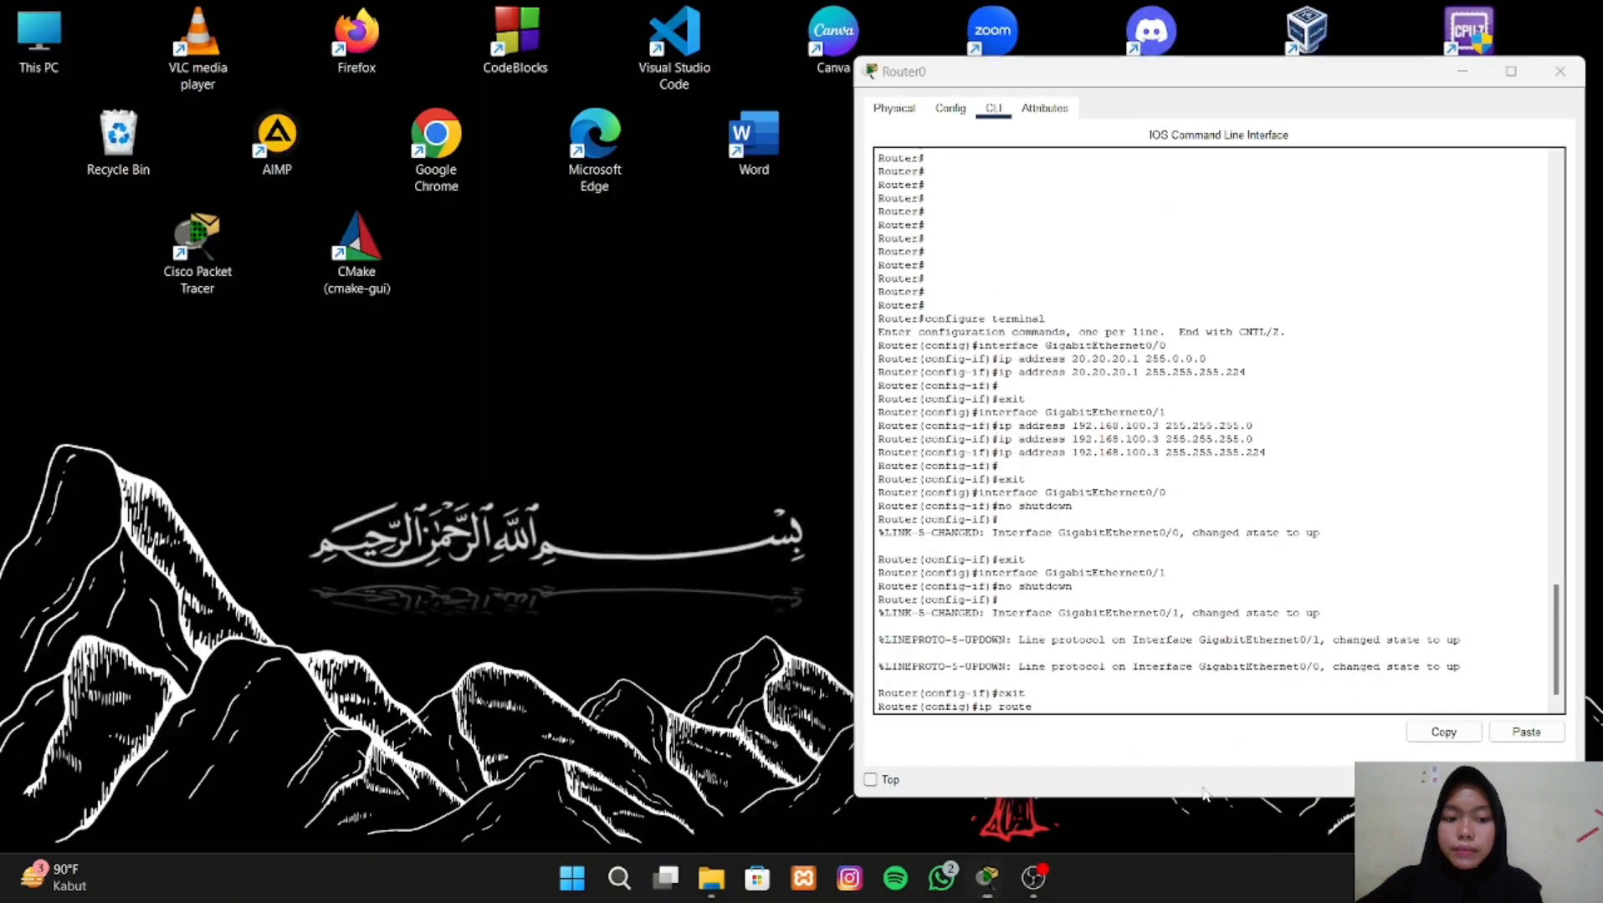
pyautogui.click(1212, 777)
pyautogui.moveTo(1114, 81); pyautogui.dragTo(982, 61)
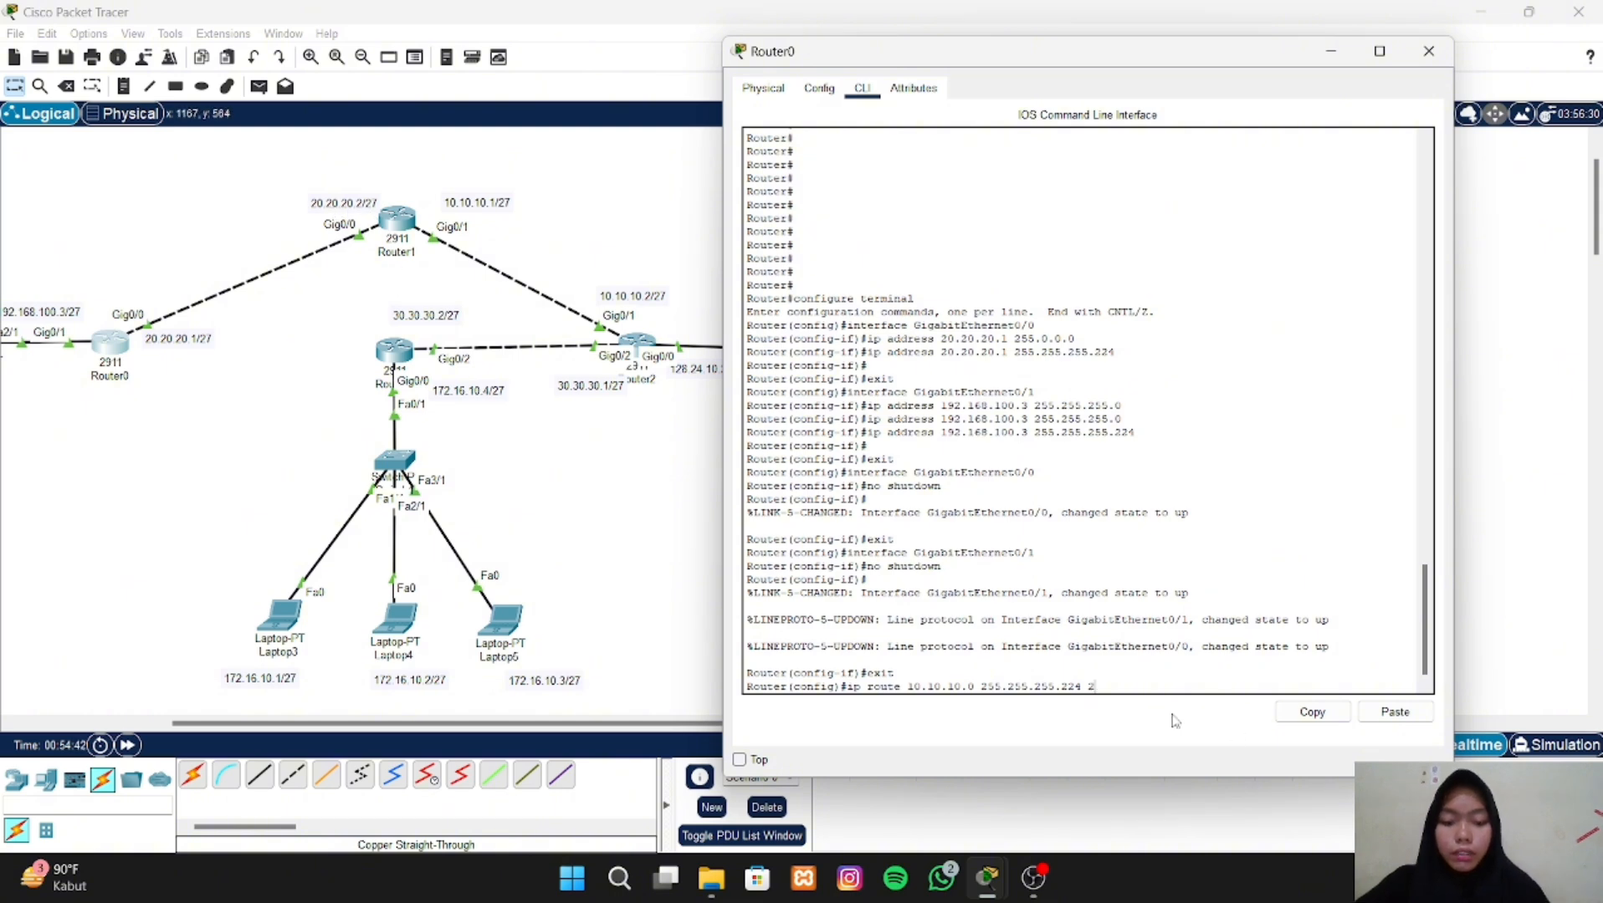
pyautogui.write('.20.20.2')
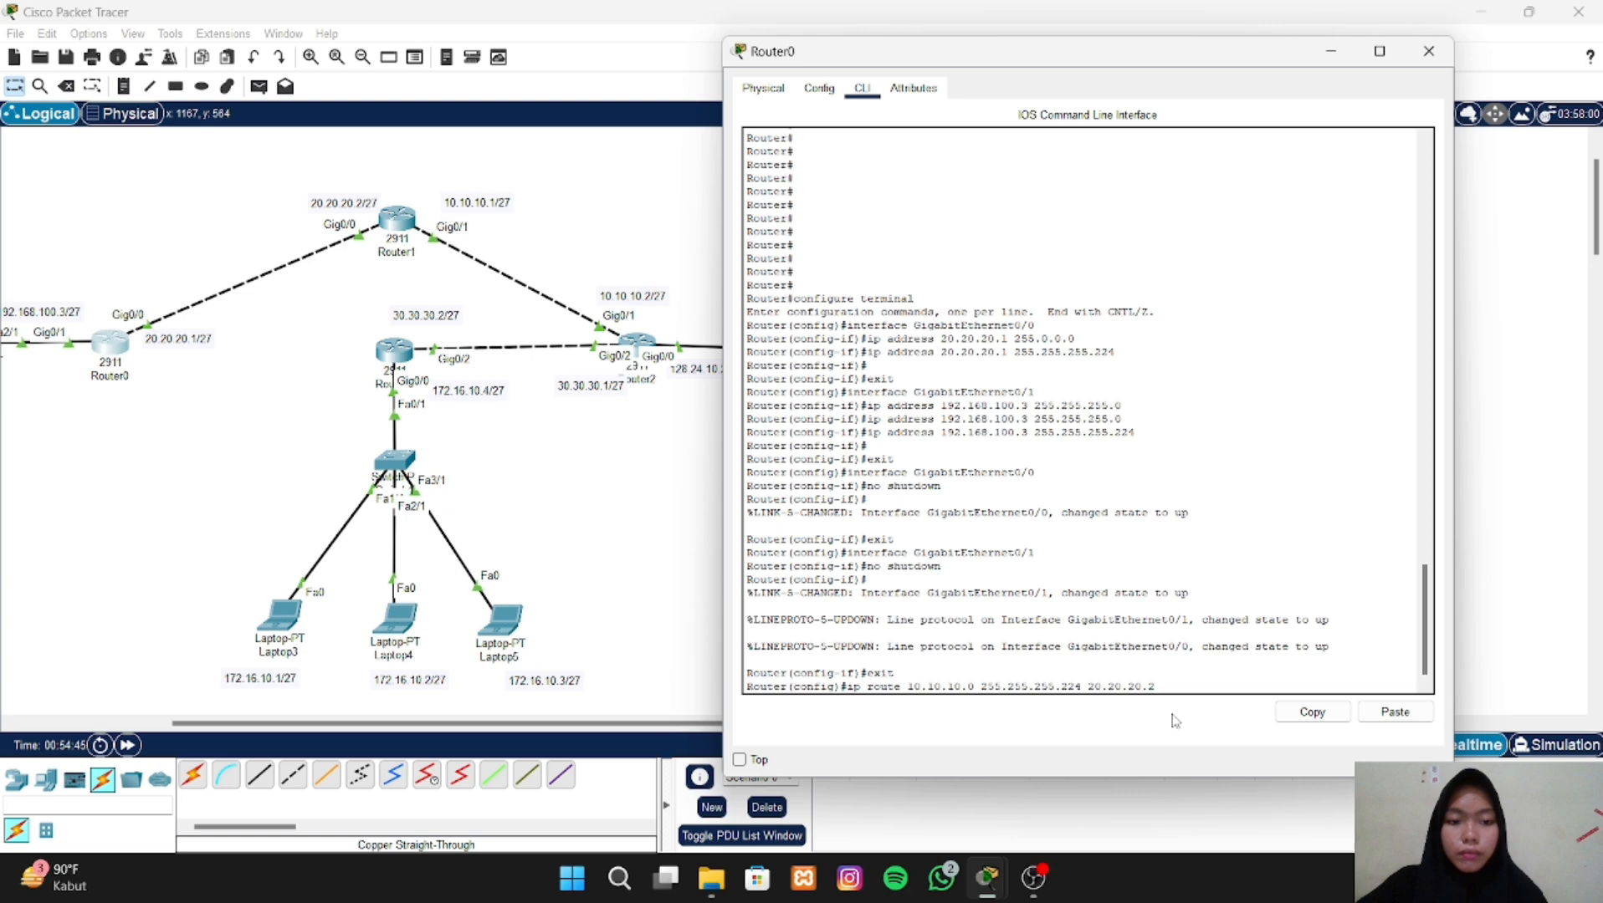
pyautogui.press('Return')
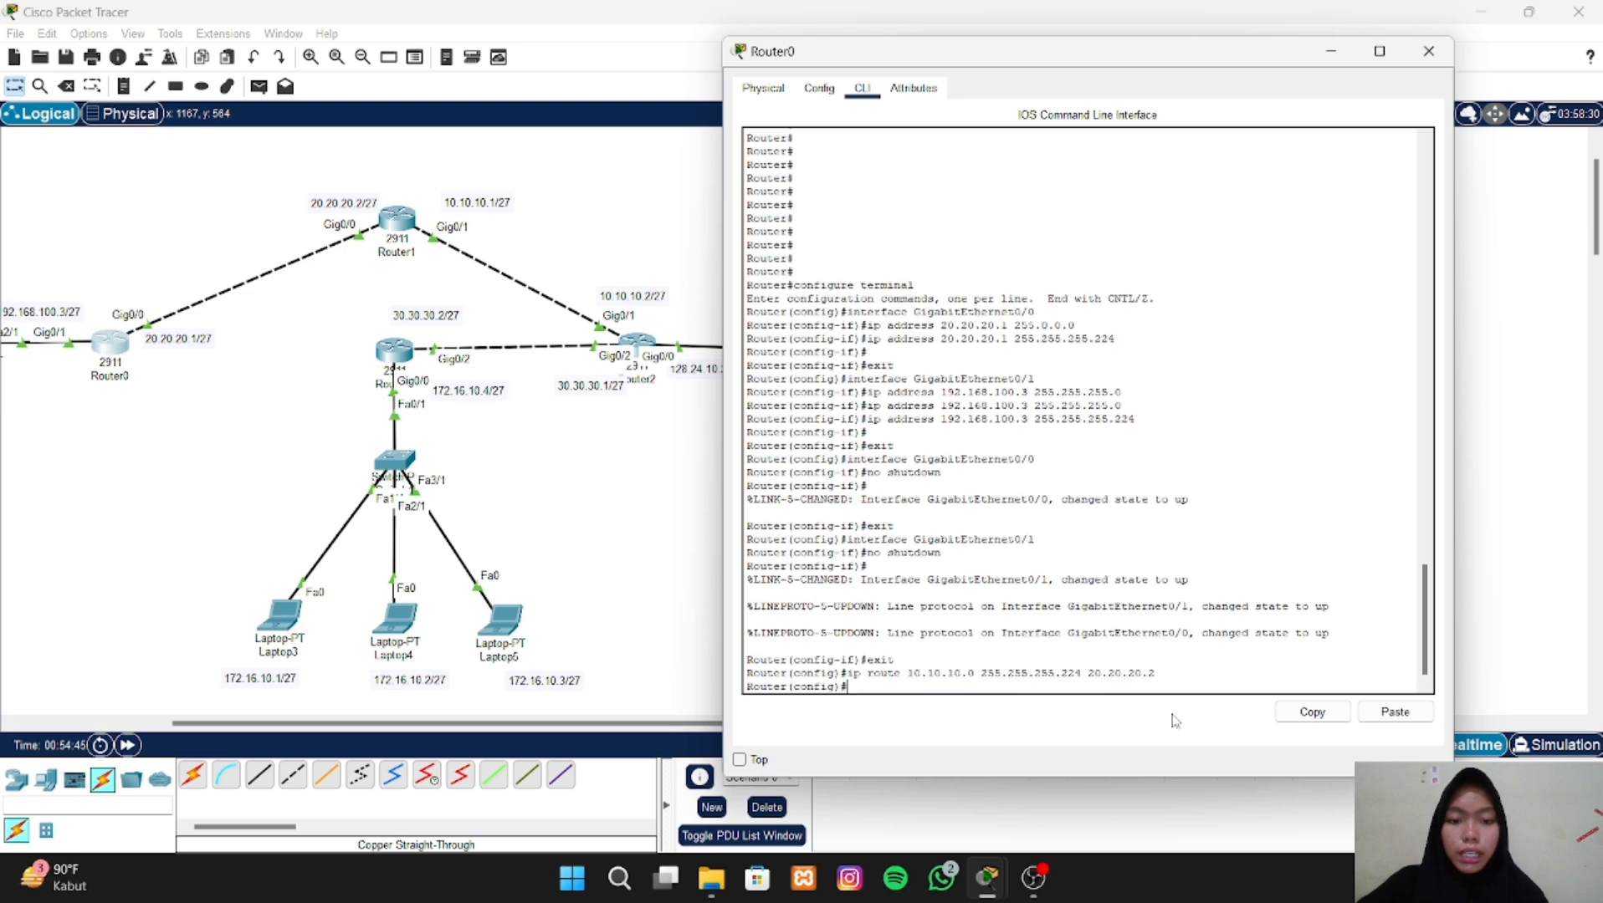
# - Add a static route on Router0 to network 128.24.10.0 with mask 255.255.255.224 via 20.20.20.2, adapting the previous route command
pyautogui.press('Up')
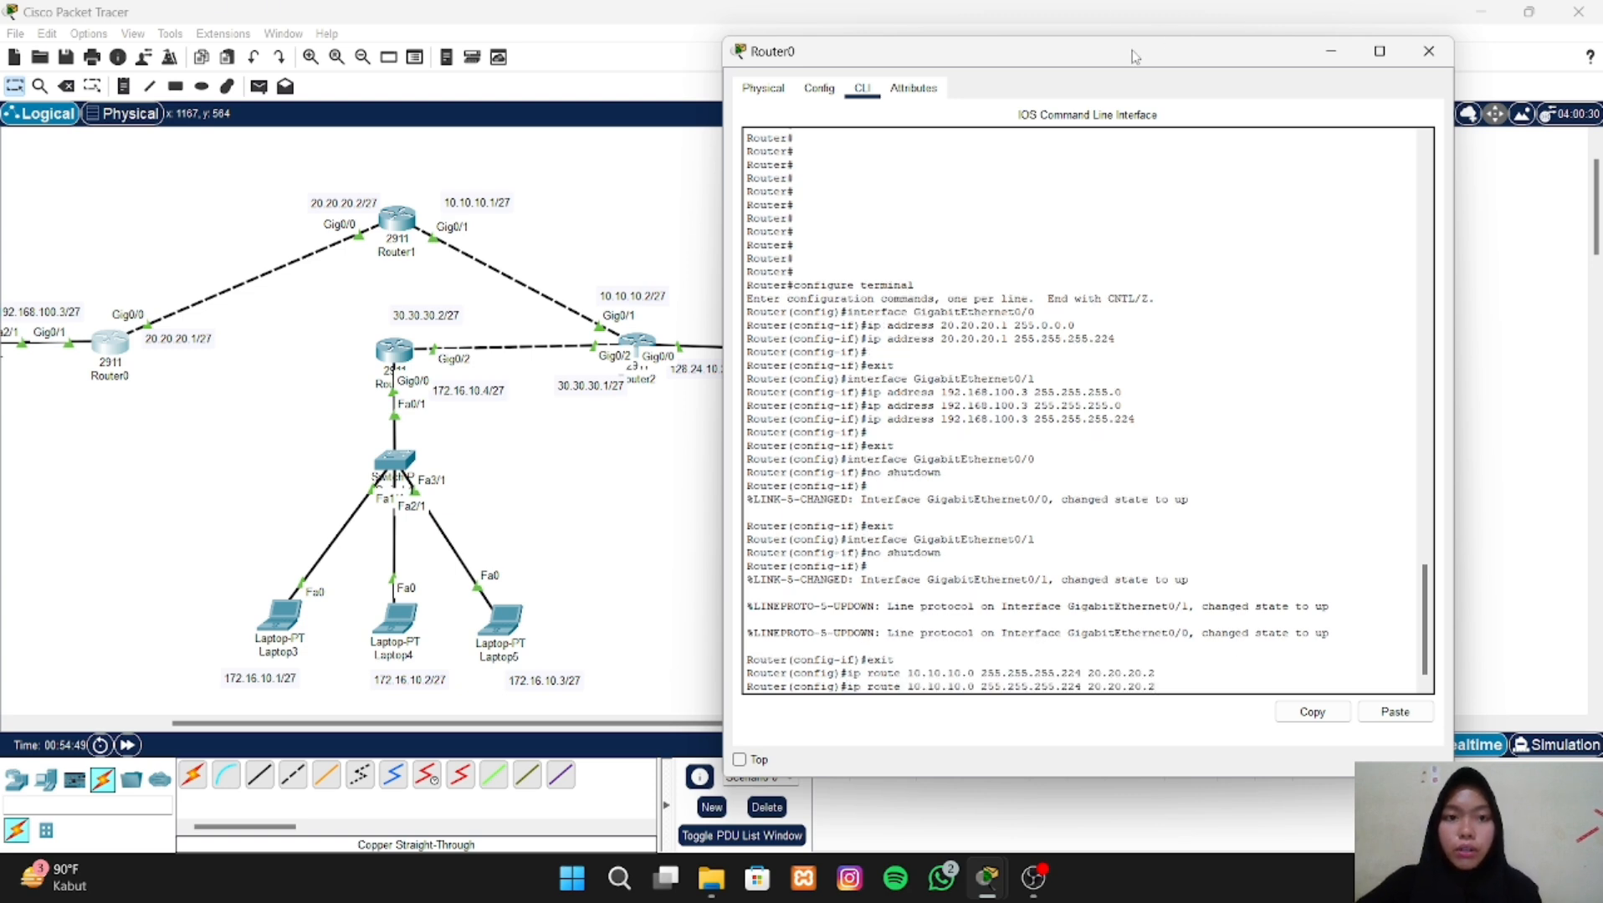
pyautogui.moveTo(1136, 56); pyautogui.dragTo(1284, 46)
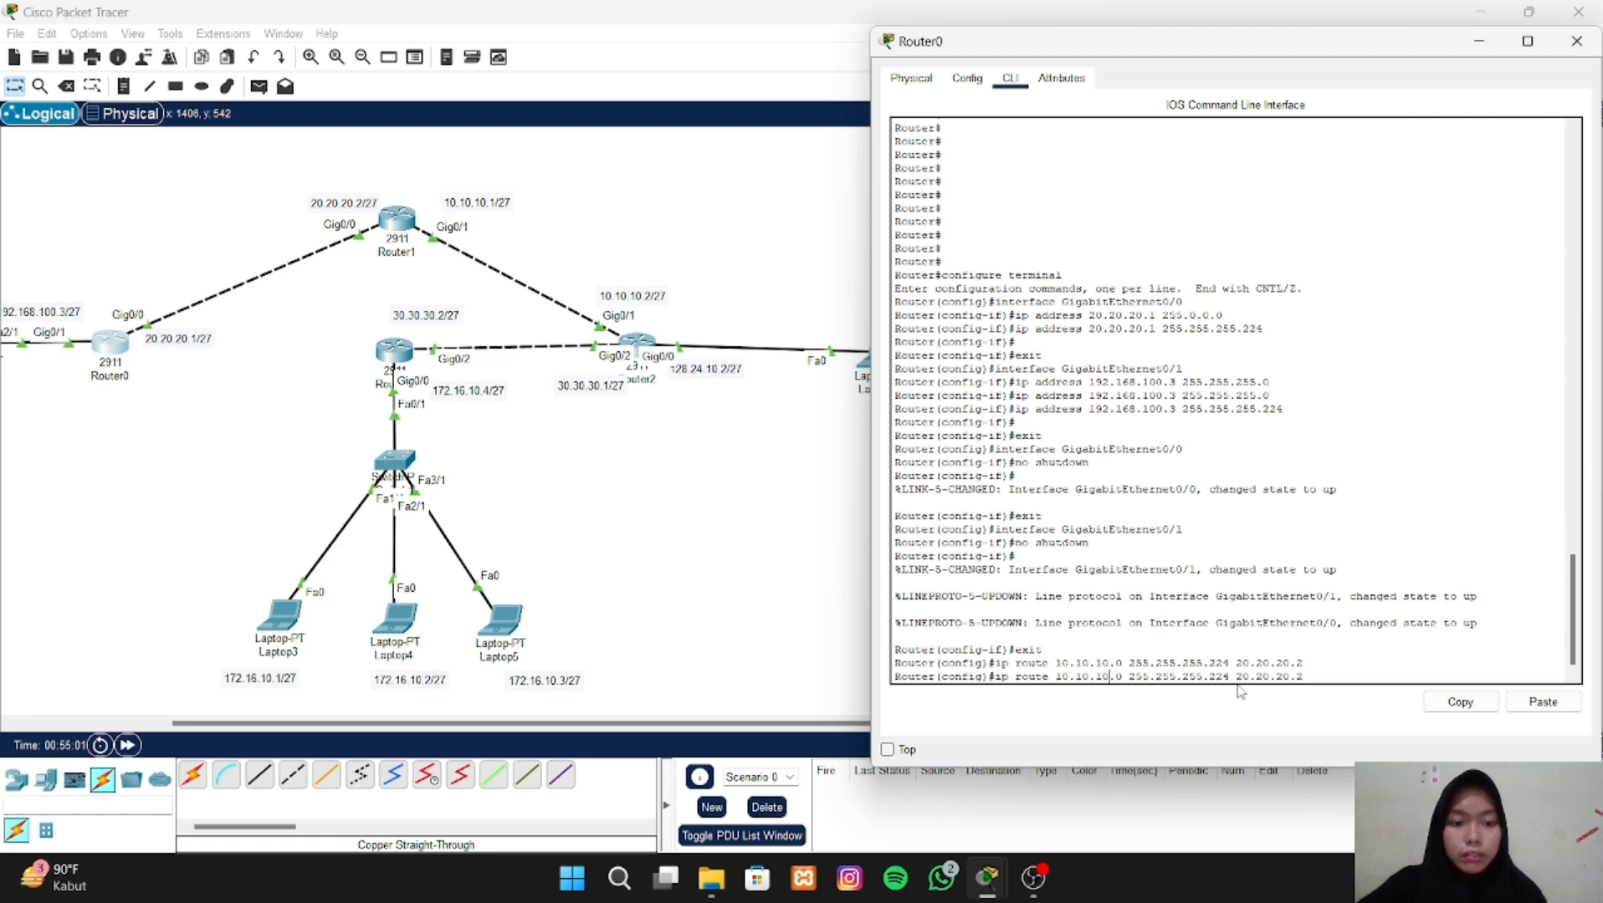
pyautogui.press('BackSpace')
pyautogui.press('BackSpace')
pyautogui.press('BackSpace')
pyautogui.press('BackSpace')
pyautogui.press('BackSpace')
pyautogui.press('BackSpace')
pyautogui.press('BackSpace')
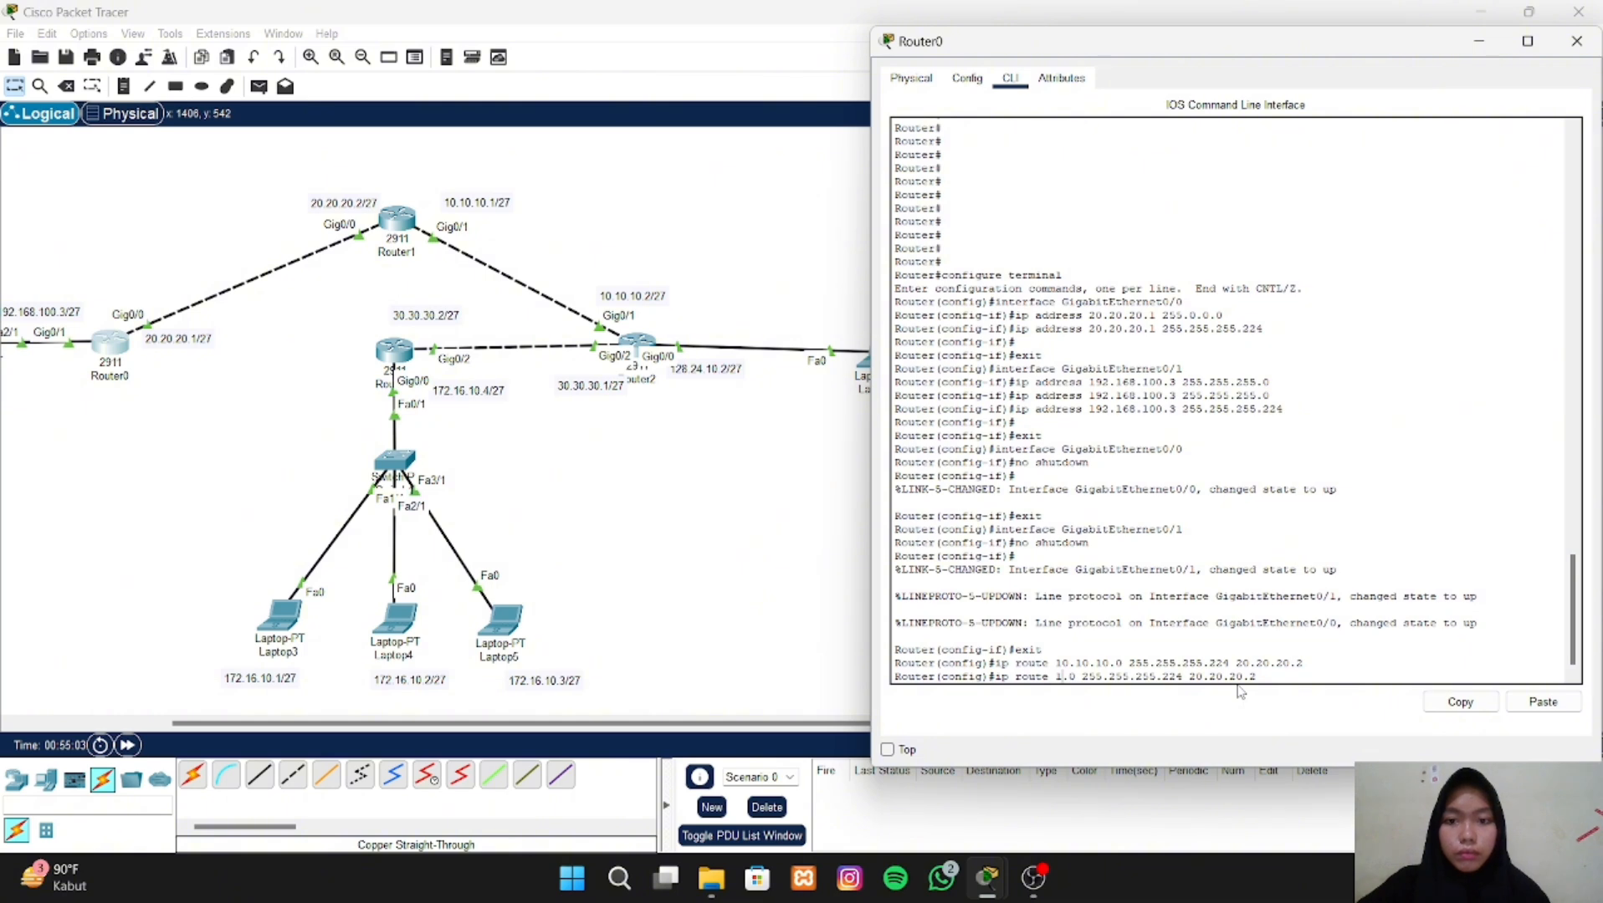
pyautogui.write('28.2')
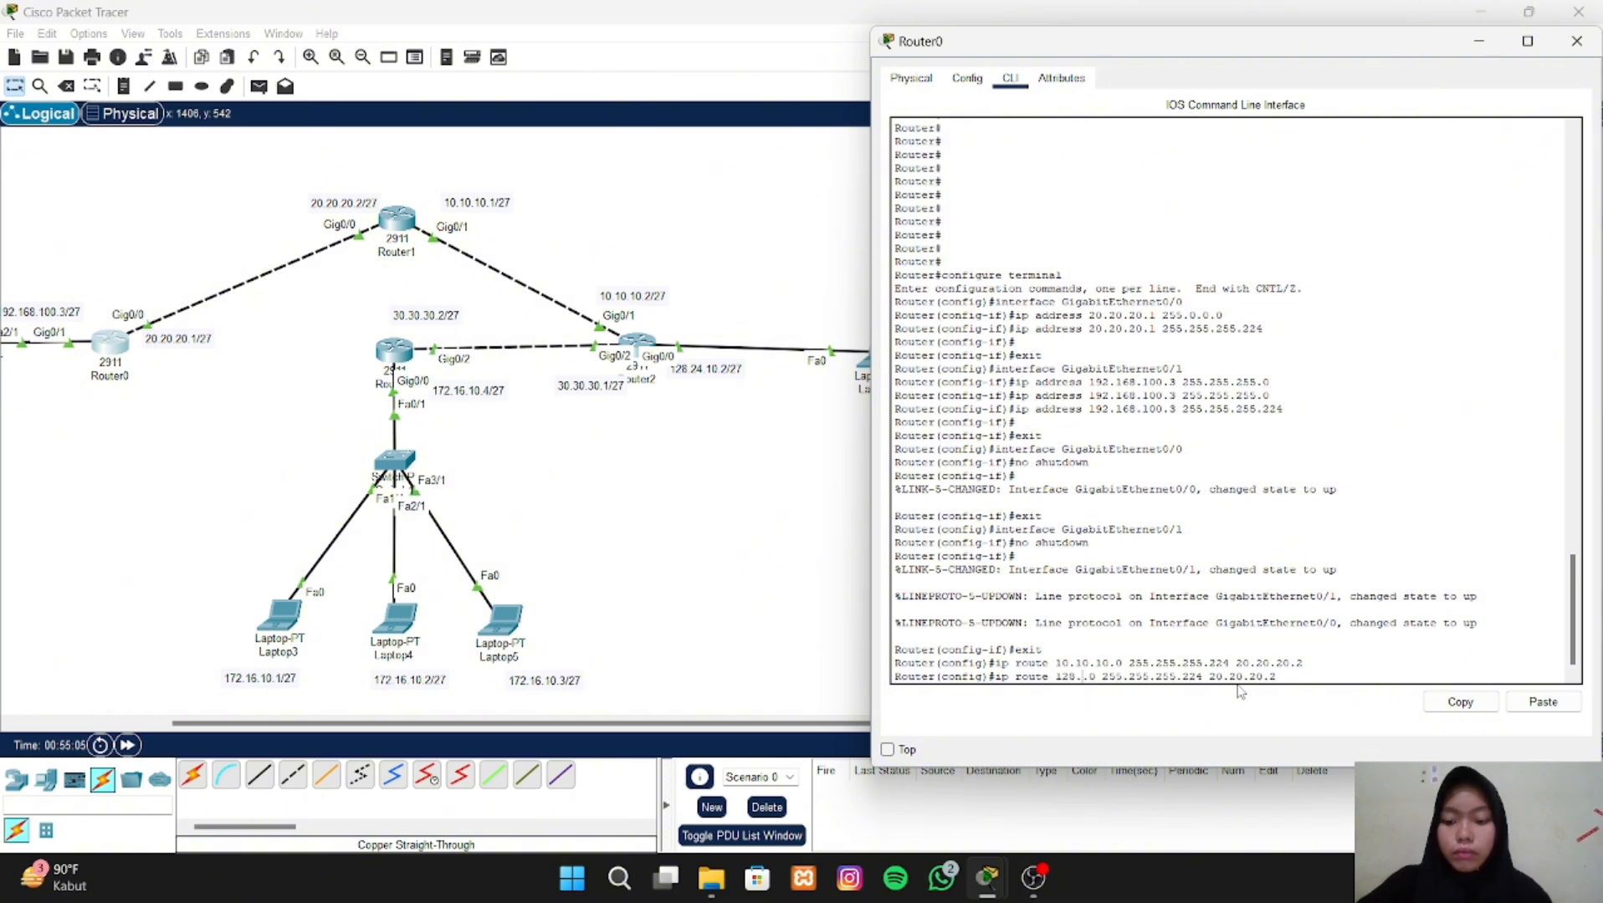
pyautogui.write('4.10')
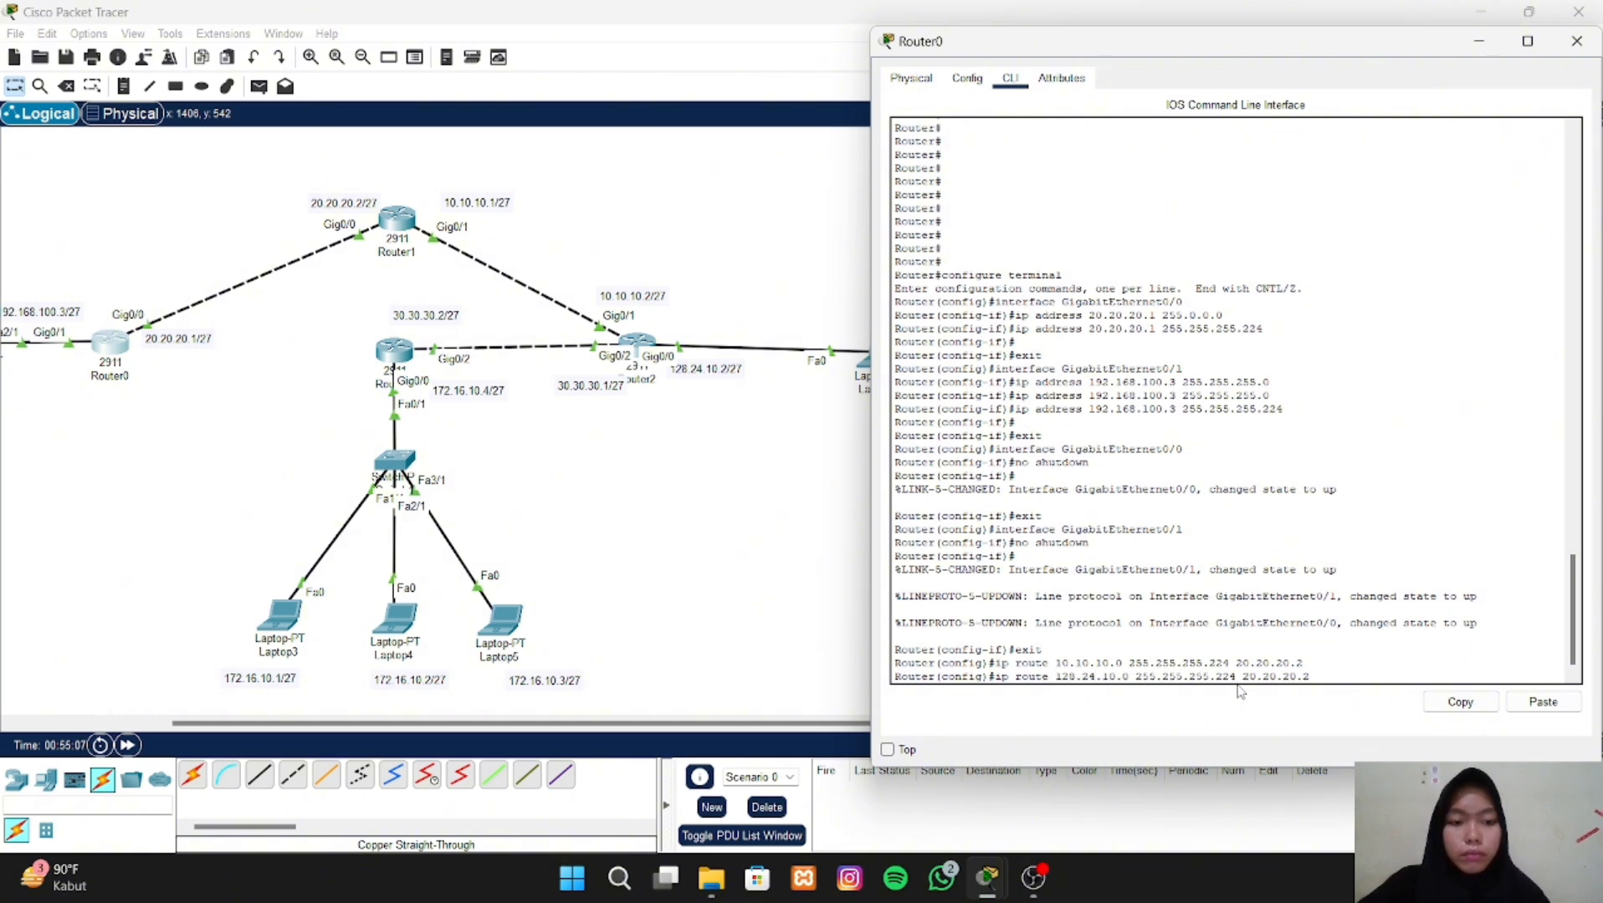
pyautogui.press('Return')
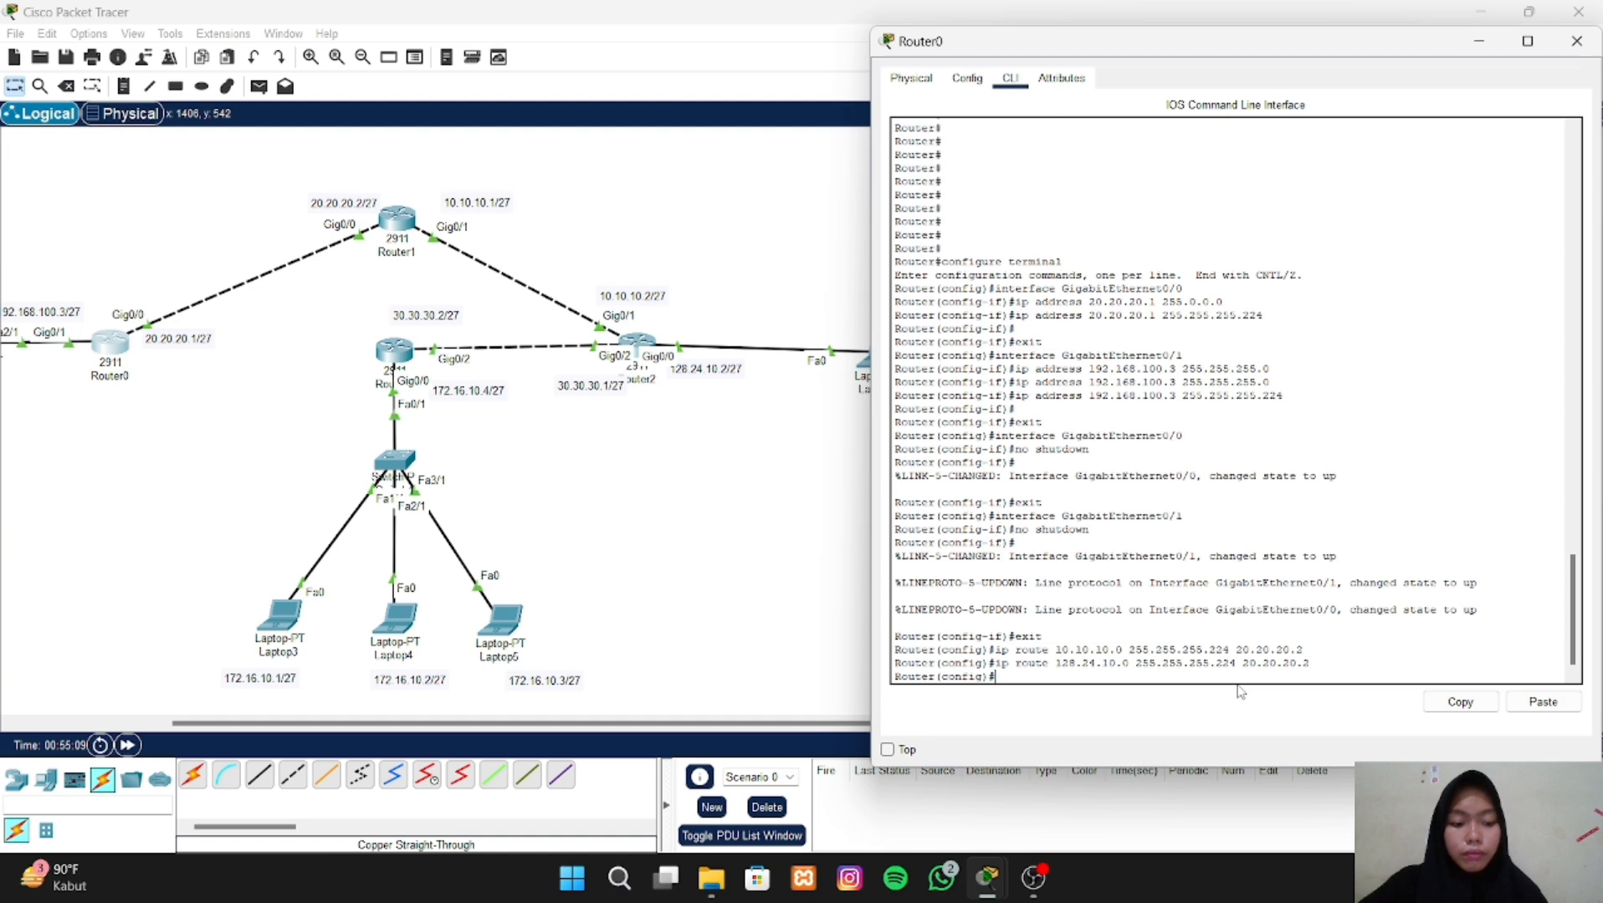
# - Add a static route on Router0 to network 30.30.30.0 with mask 255.255.255.224 via 20.20.20.2, reusing the last route command
pyautogui.press('Up')
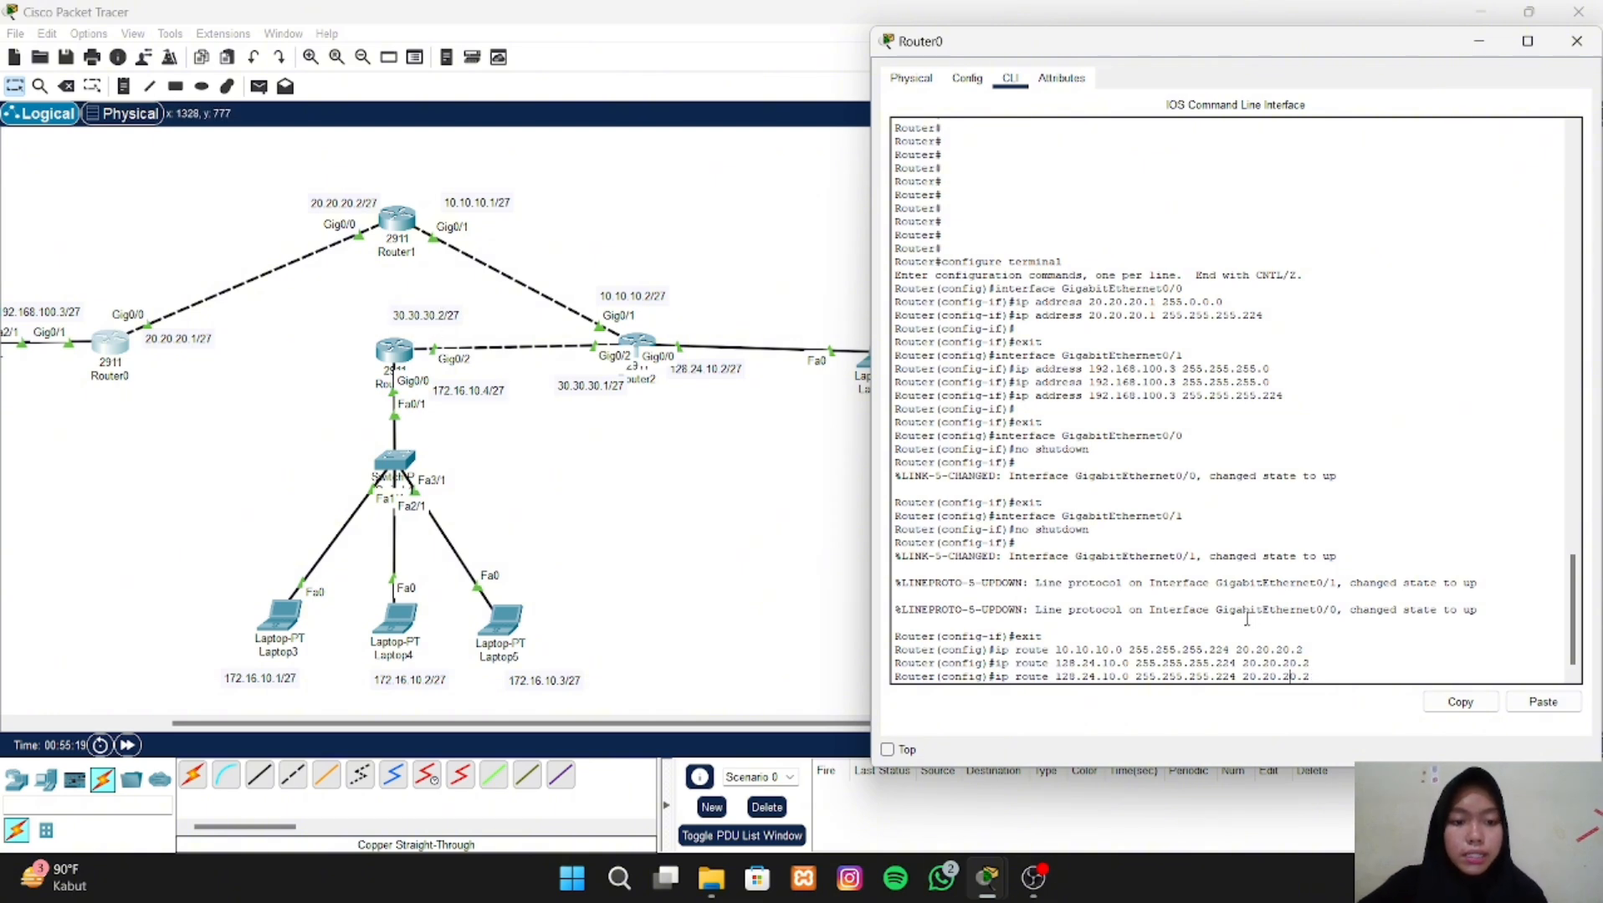
pyautogui.press('Left')
pyautogui.press('Left')
pyautogui.press('Left')
pyautogui.press('Left')
pyautogui.press('Left')
pyautogui.press('Left')
pyautogui.press('Left')
pyautogui.press('Left')
pyautogui.press('Left')
pyautogui.press('Left')
pyautogui.press('Left')
pyautogui.press('BackSpace')
pyautogui.press('BackSpace')
pyautogui.press('BackSpace')
pyautogui.press('BackSpace')
pyautogui.press('BackSpace')
pyautogui.press('BackSpace')
pyautogui.press('BackSpace')
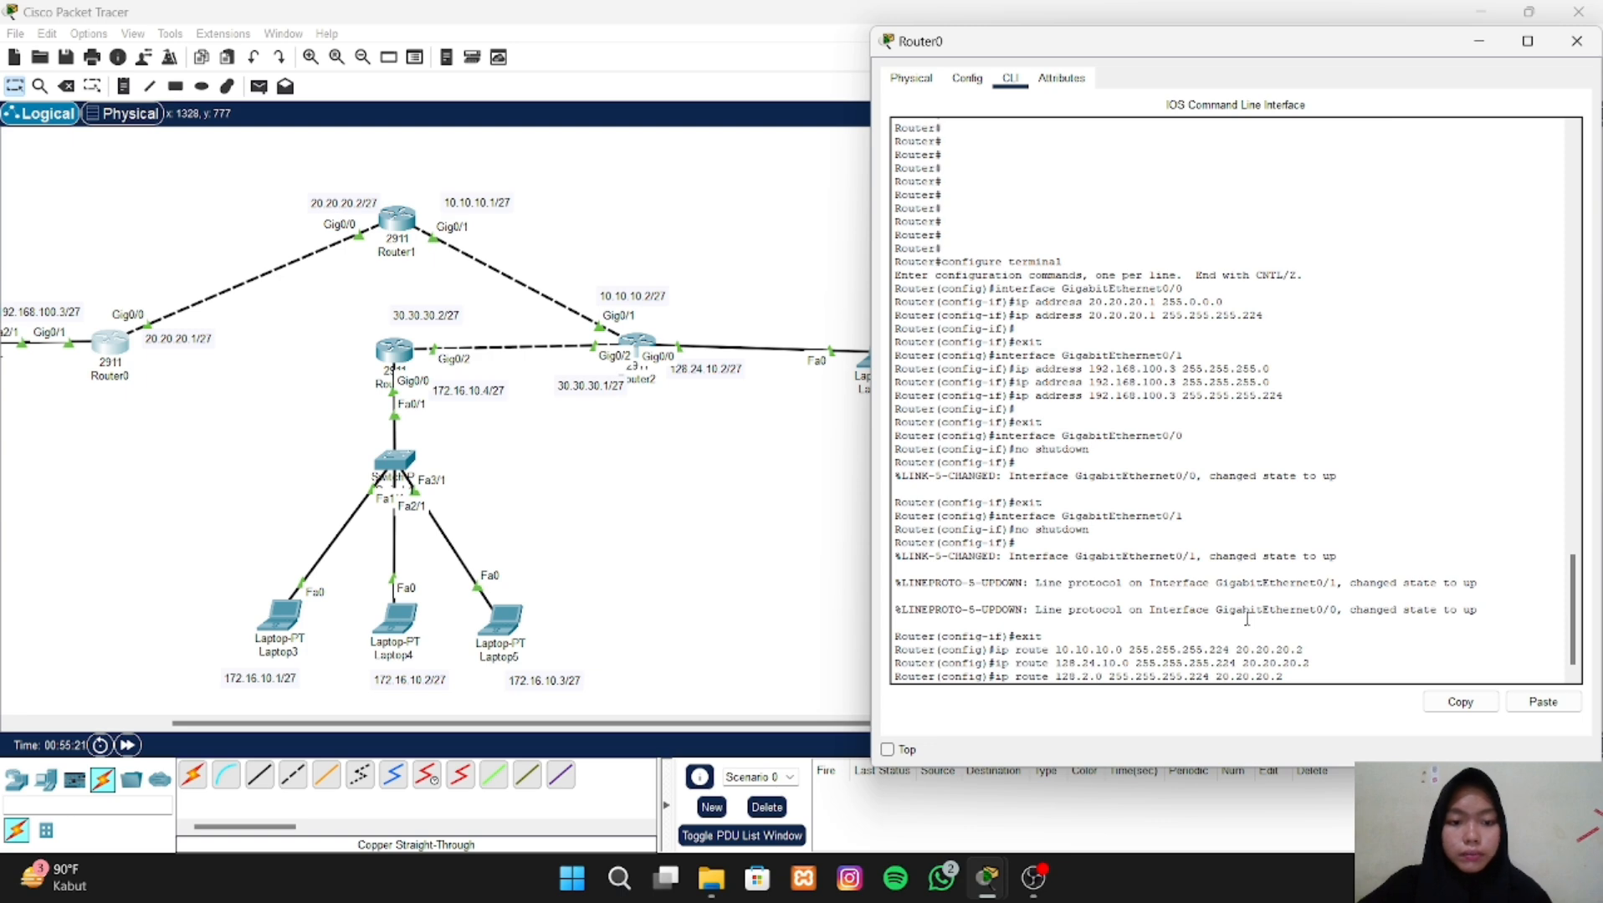
pyautogui.press('BackSpace')
pyautogui.press('BackSpace')
pyautogui.write('30.30.30.')
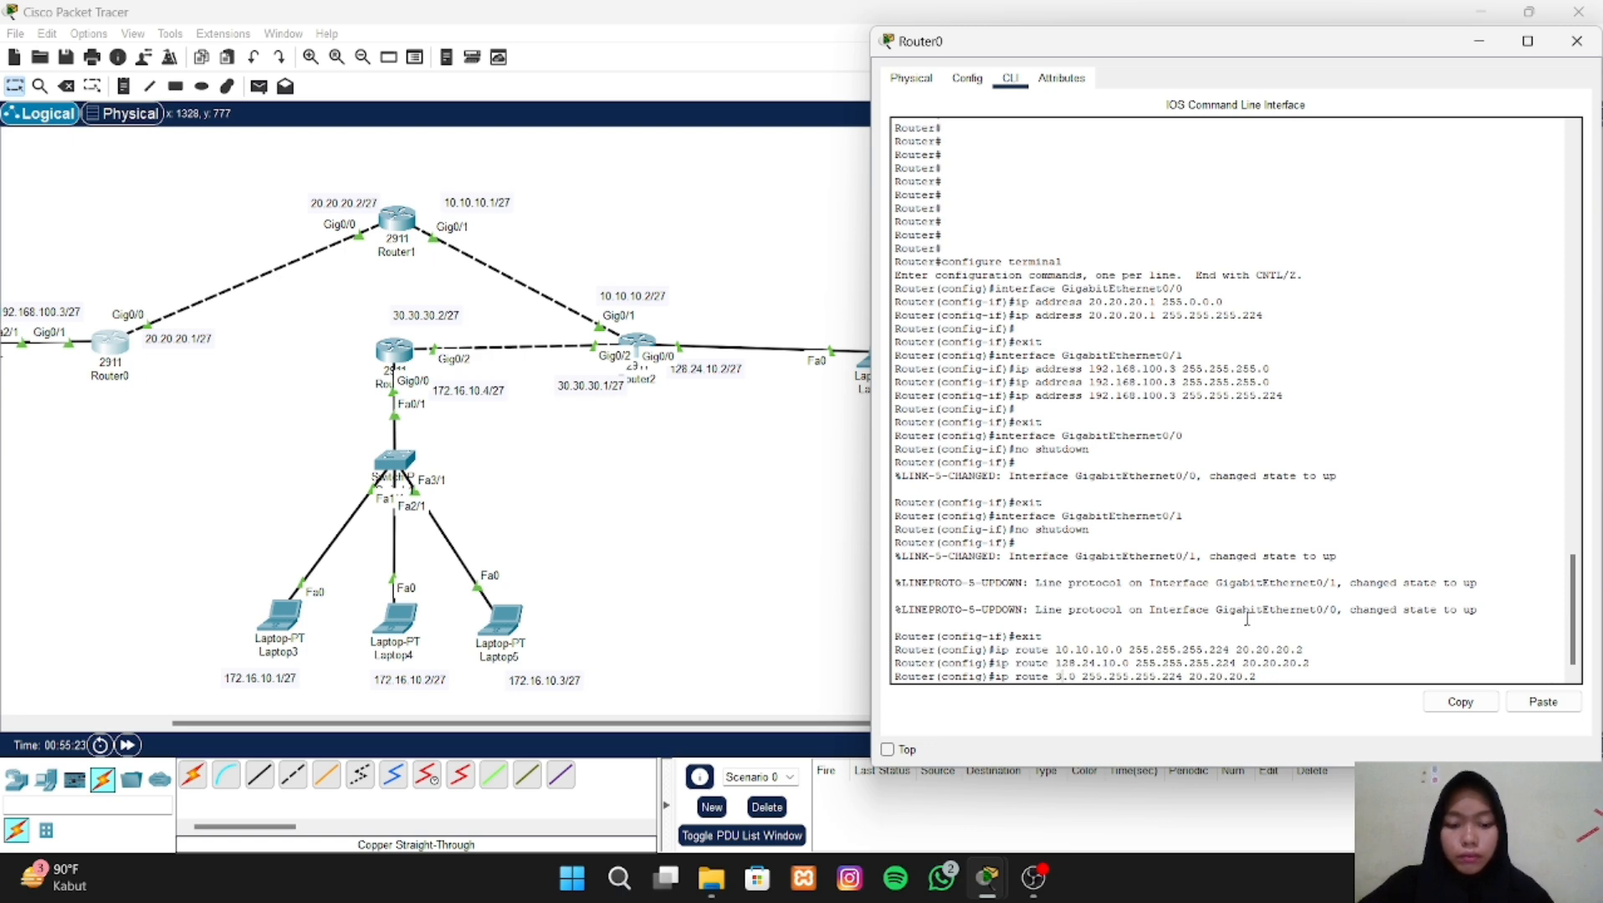
pyautogui.write('0')
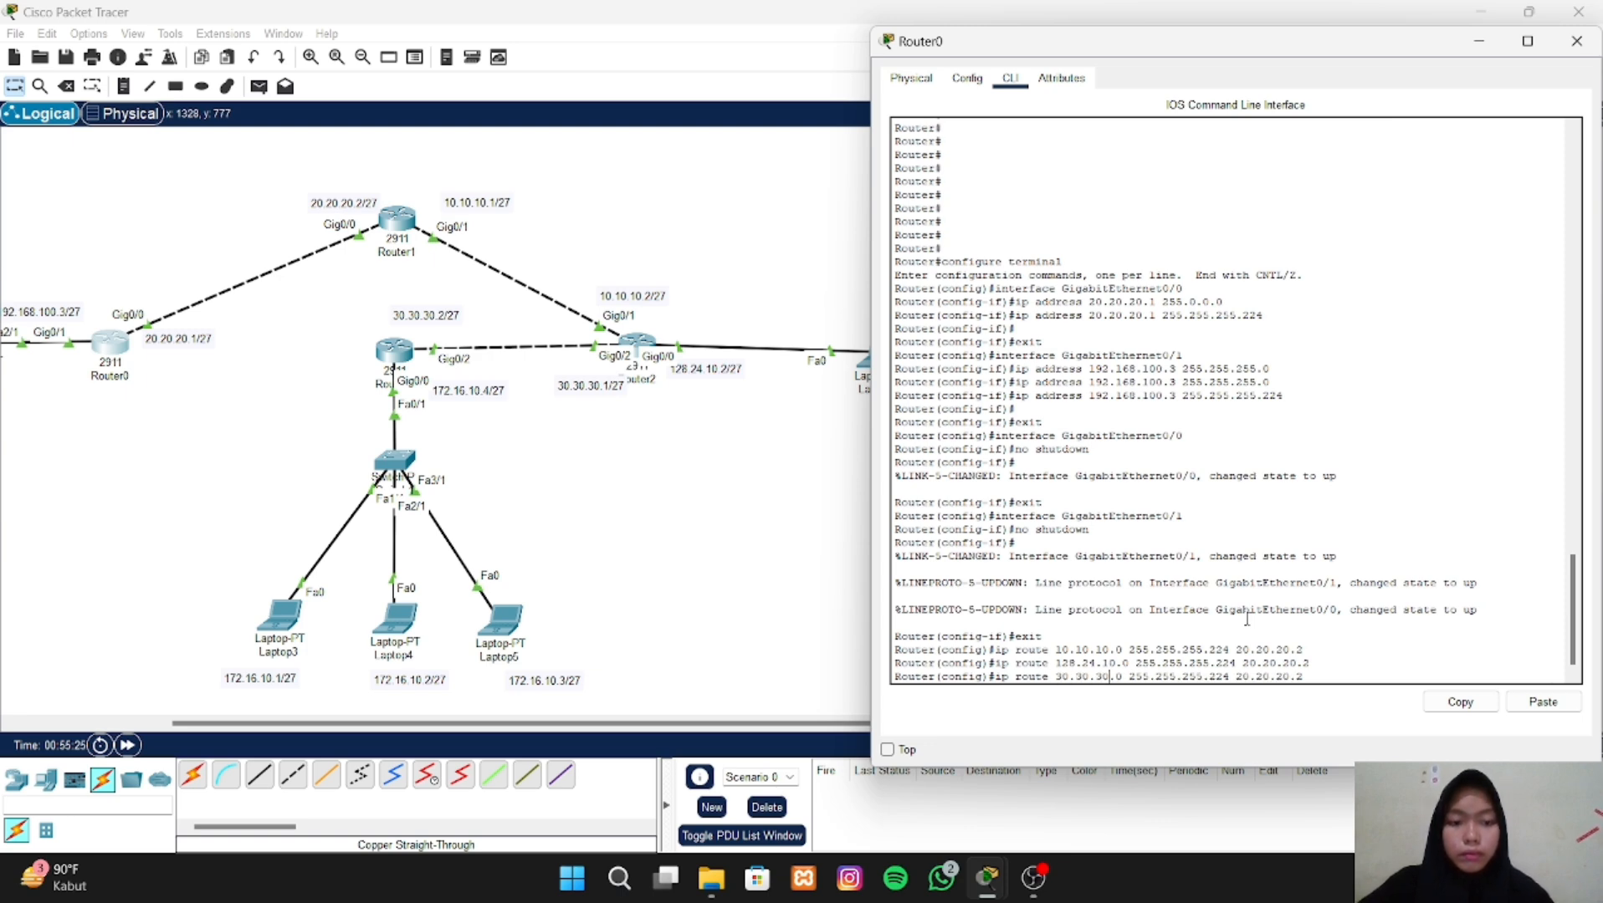
pyautogui.press('Return')
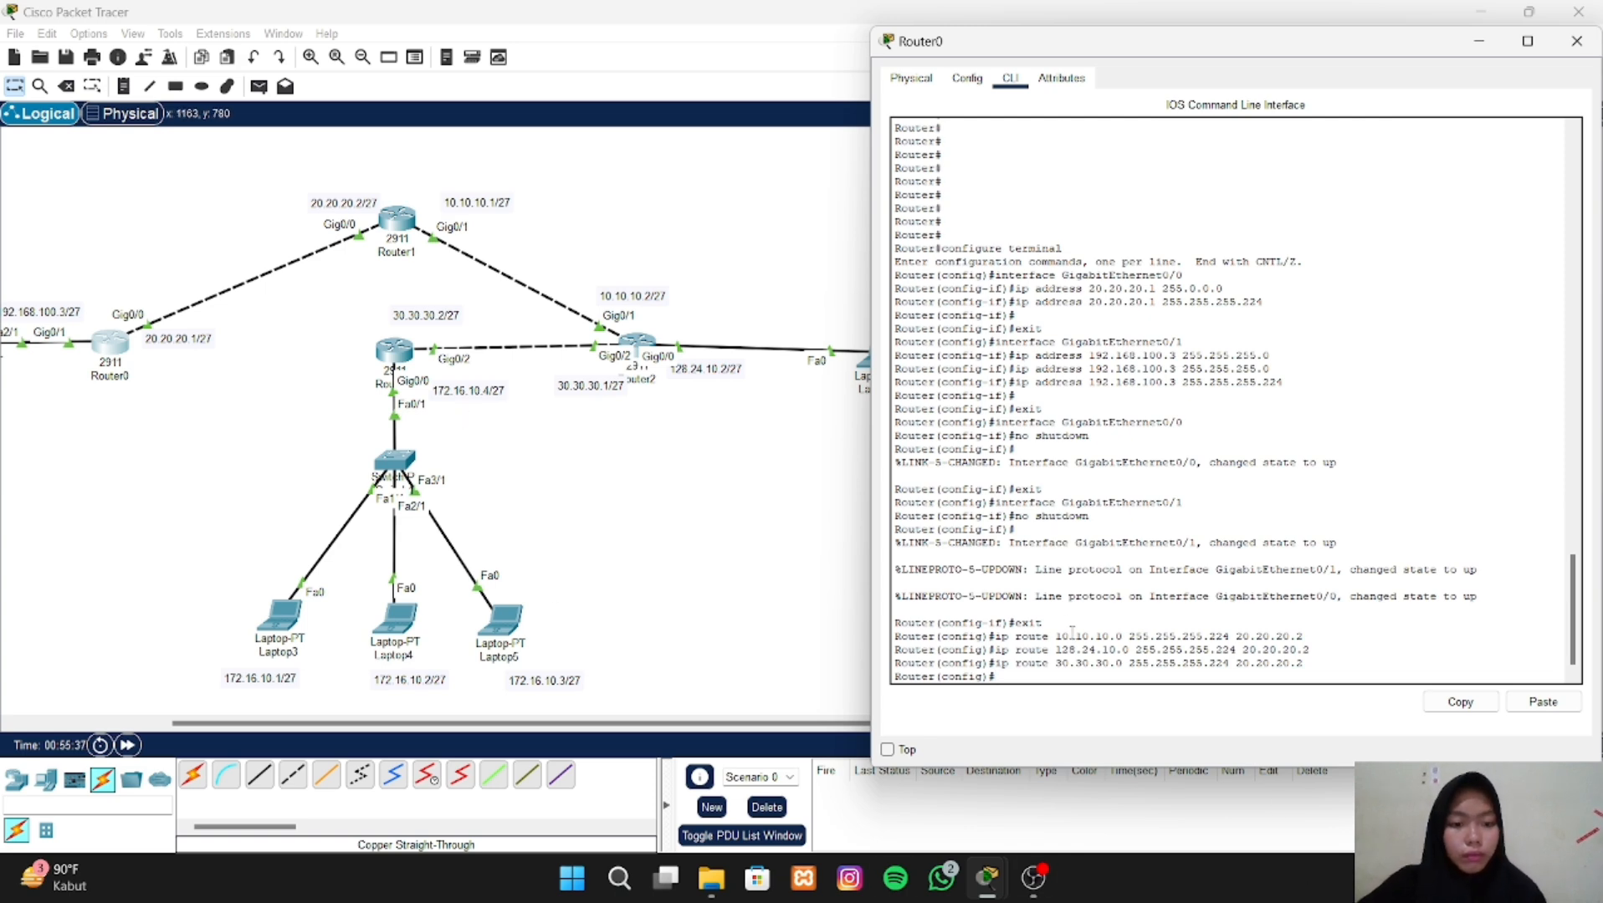
# - Add a static route on Router0 to network 172.16.10.0 with mask 255.255.255.224 via 20.20.20.2, then close Router0's window
pyautogui.press('Up')
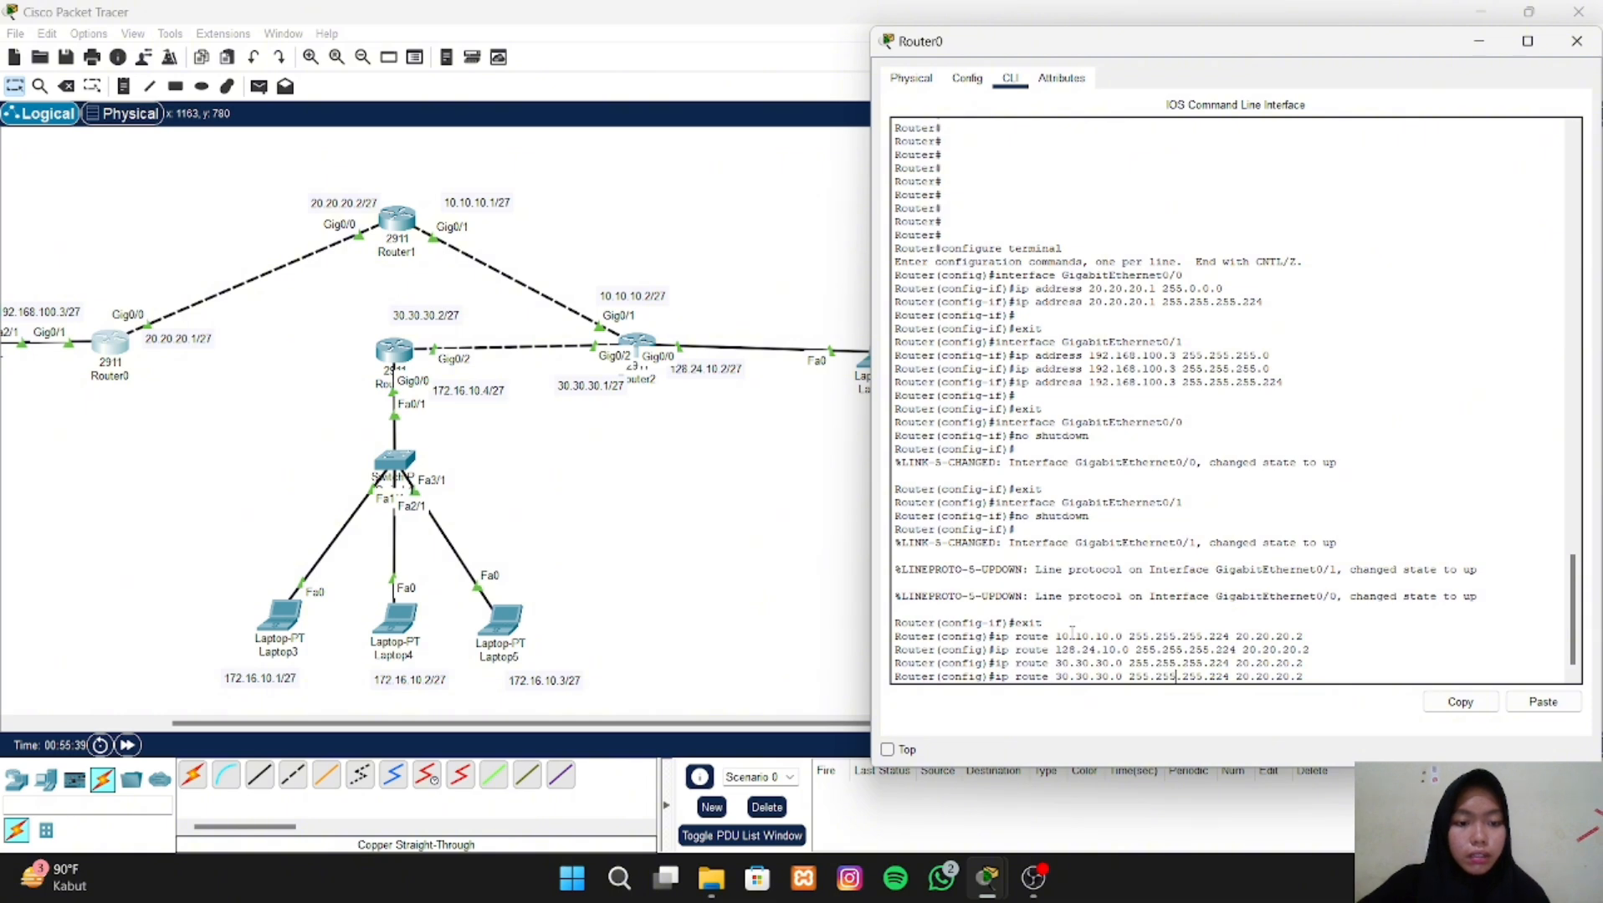
pyautogui.press('Left')
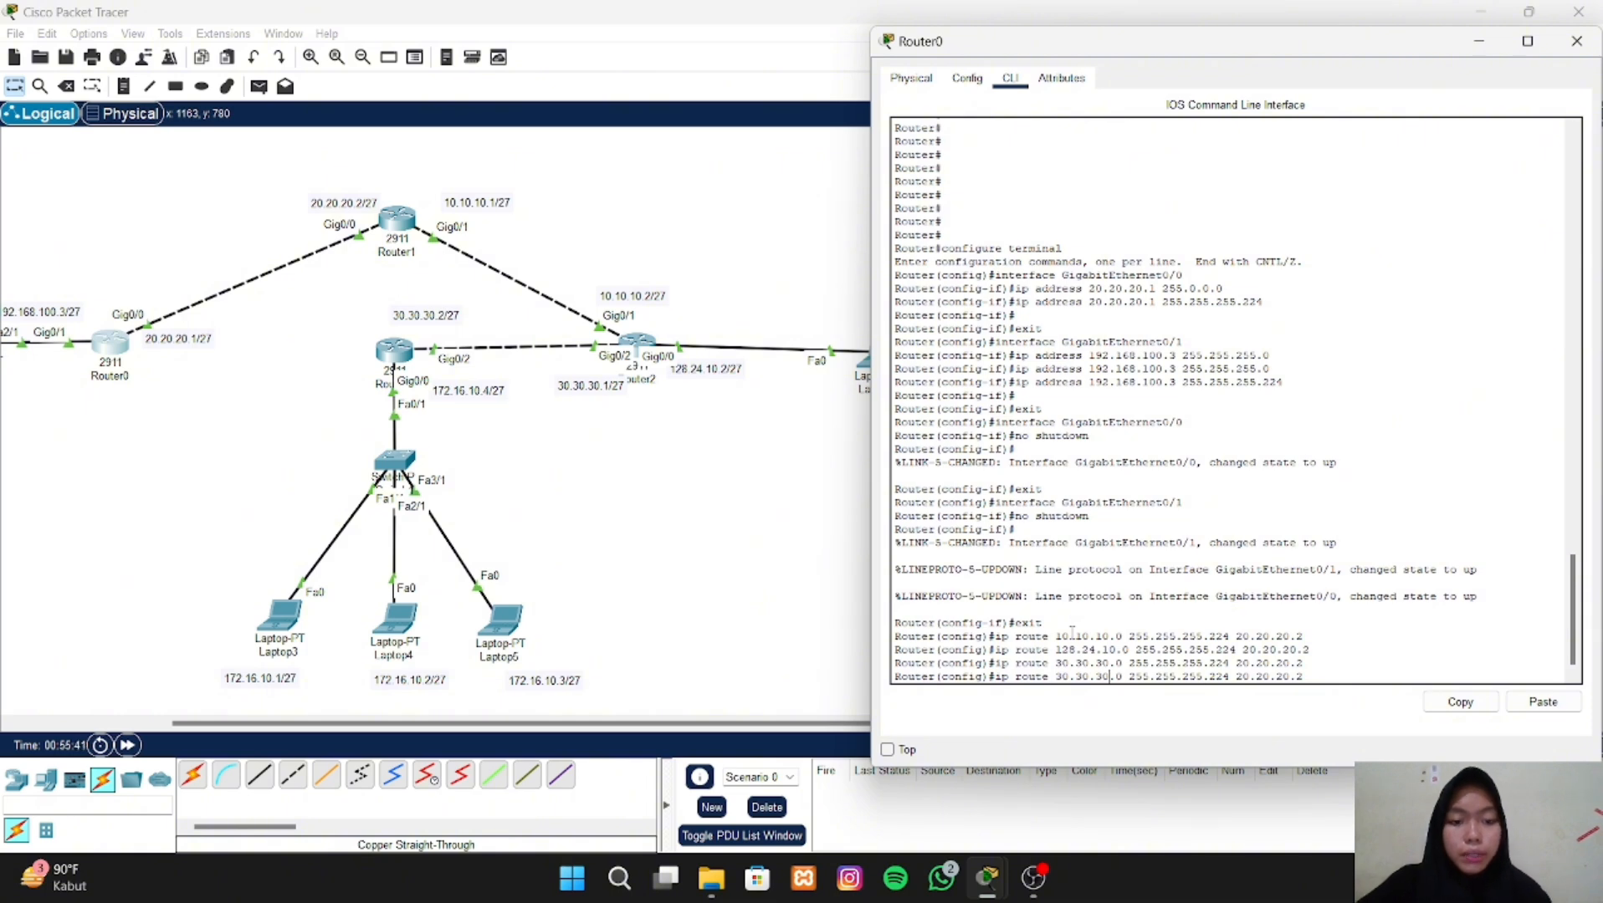
pyautogui.press('BackSpace')
pyautogui.press('BackSpace')
pyautogui.press('BackSpace')
pyautogui.press('BackSpace')
pyautogui.press('BackSpace')
pyautogui.press('BackSpace')
pyautogui.press('BackSpace')
pyautogui.press('BackSpace')
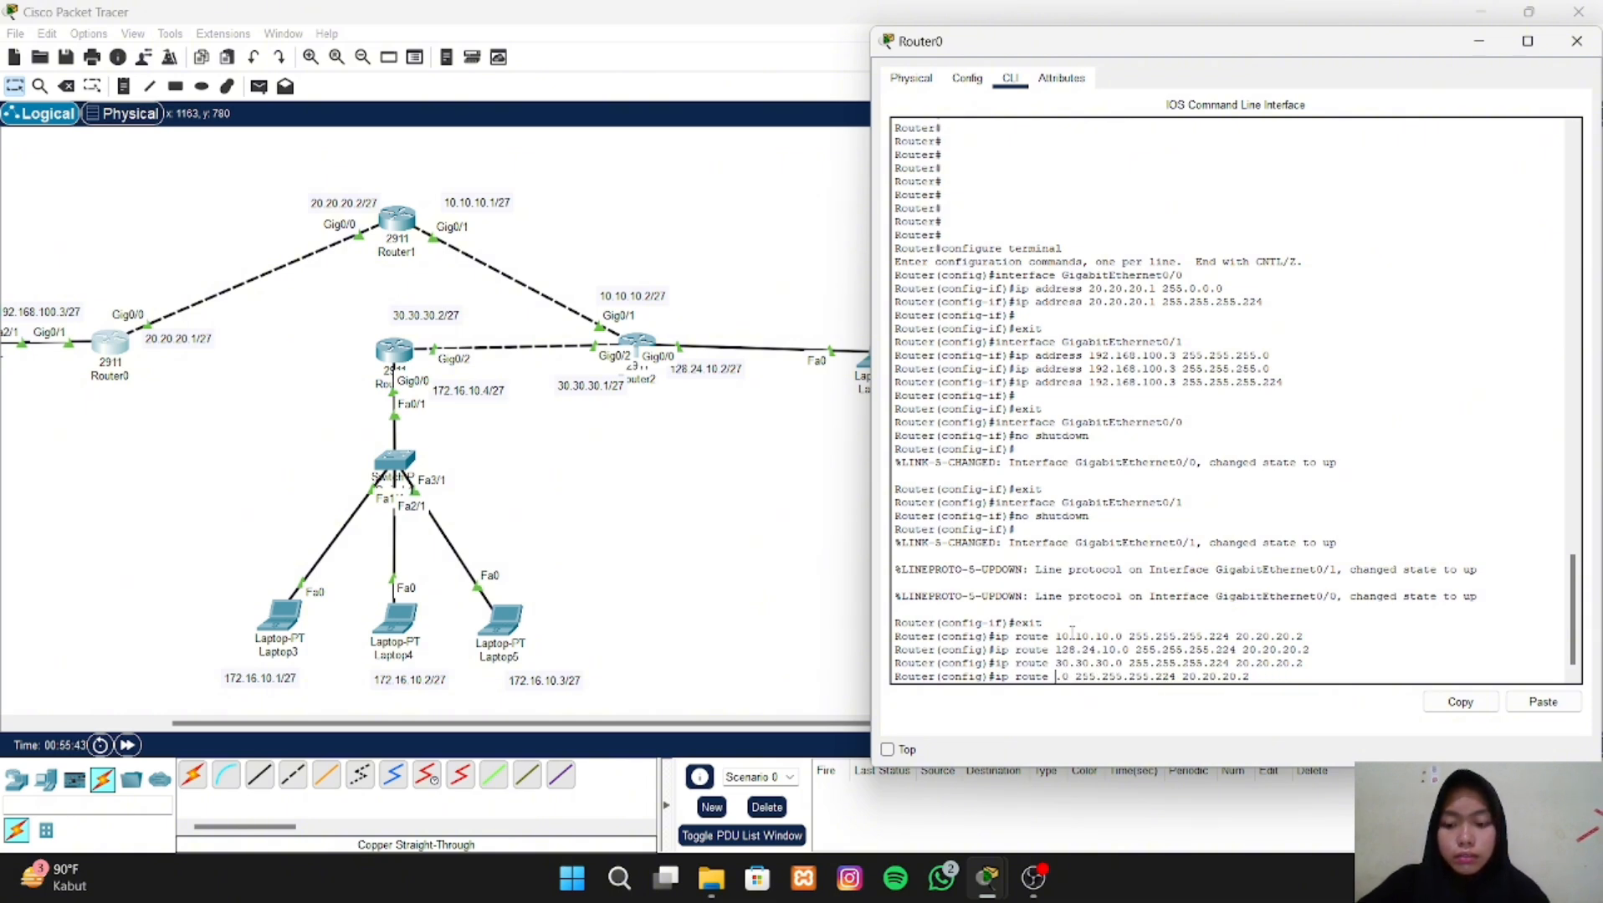
pyautogui.write('172.')
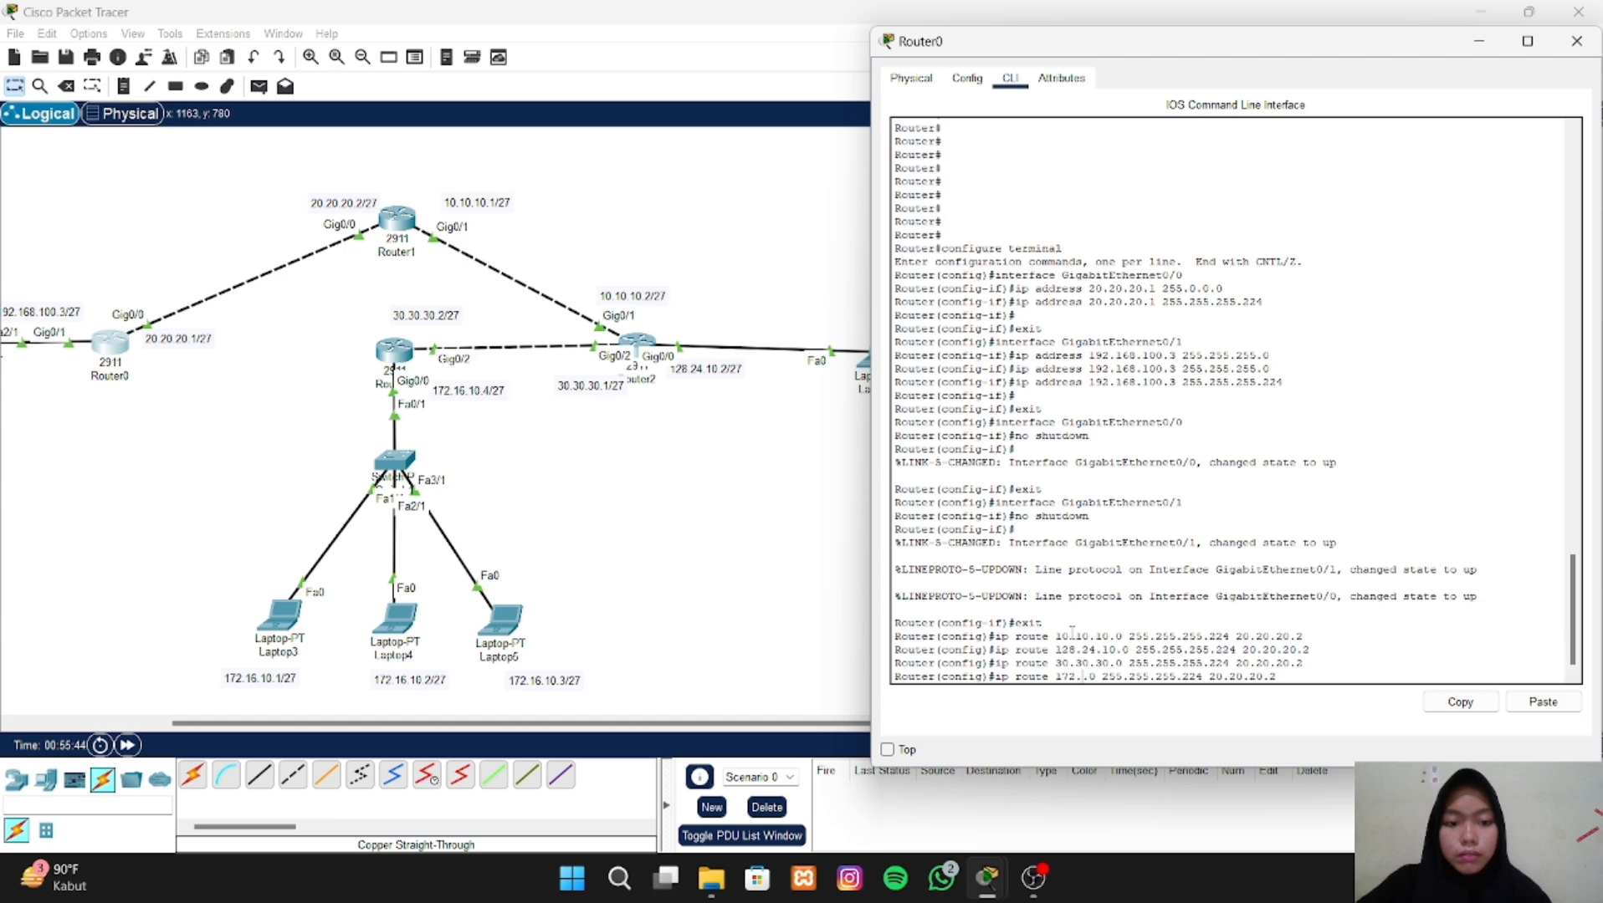
pyautogui.write('16')
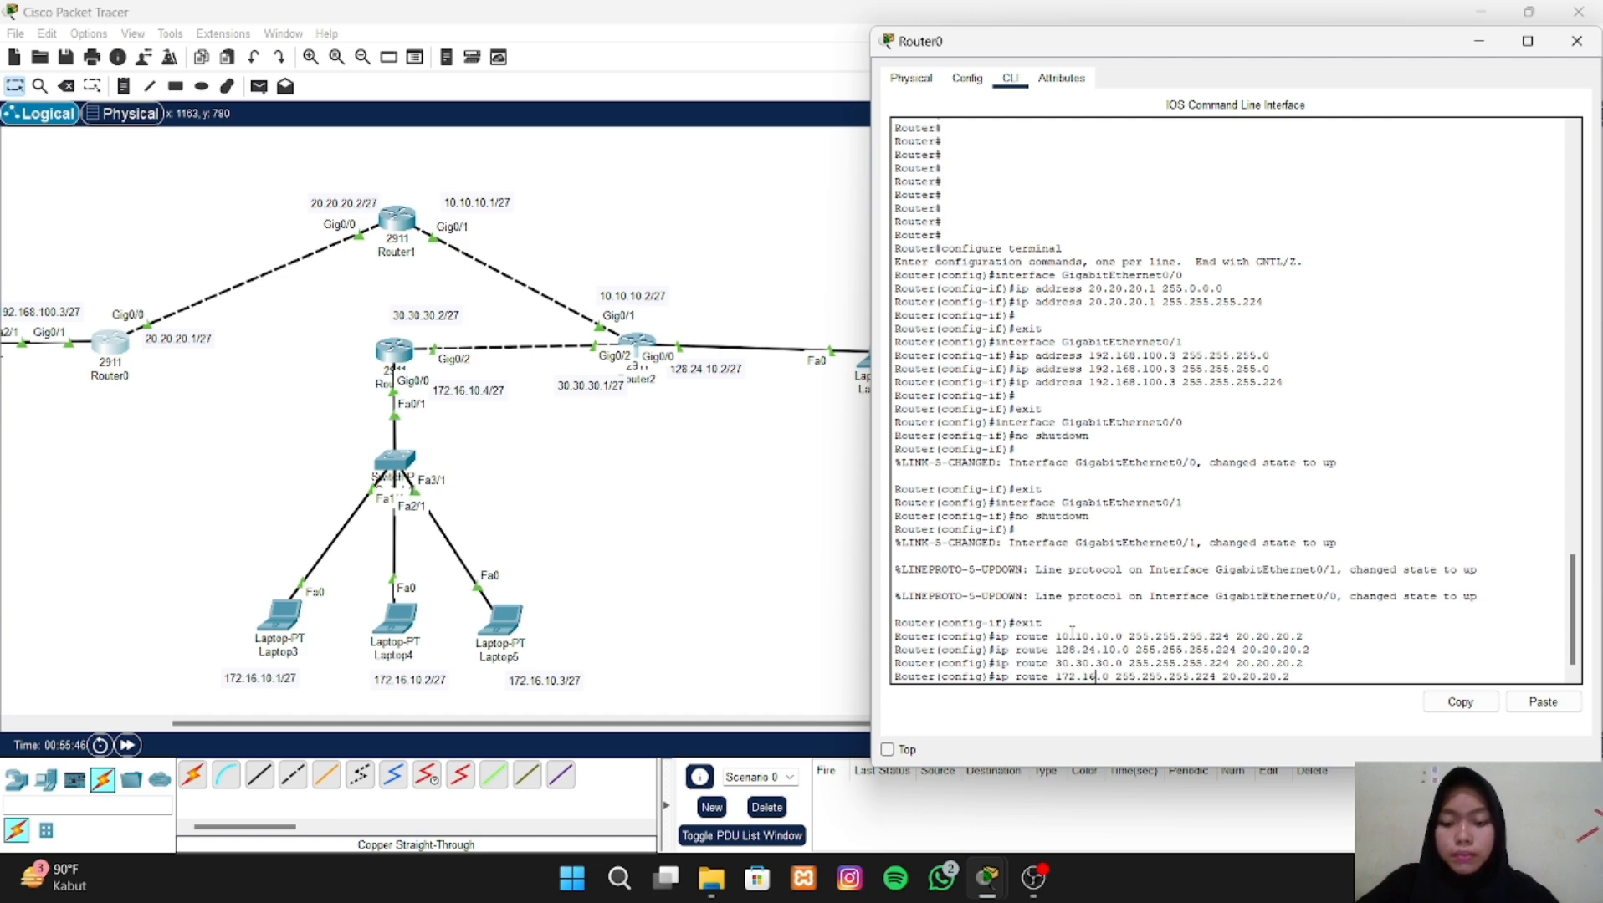
pyautogui.write('.10')
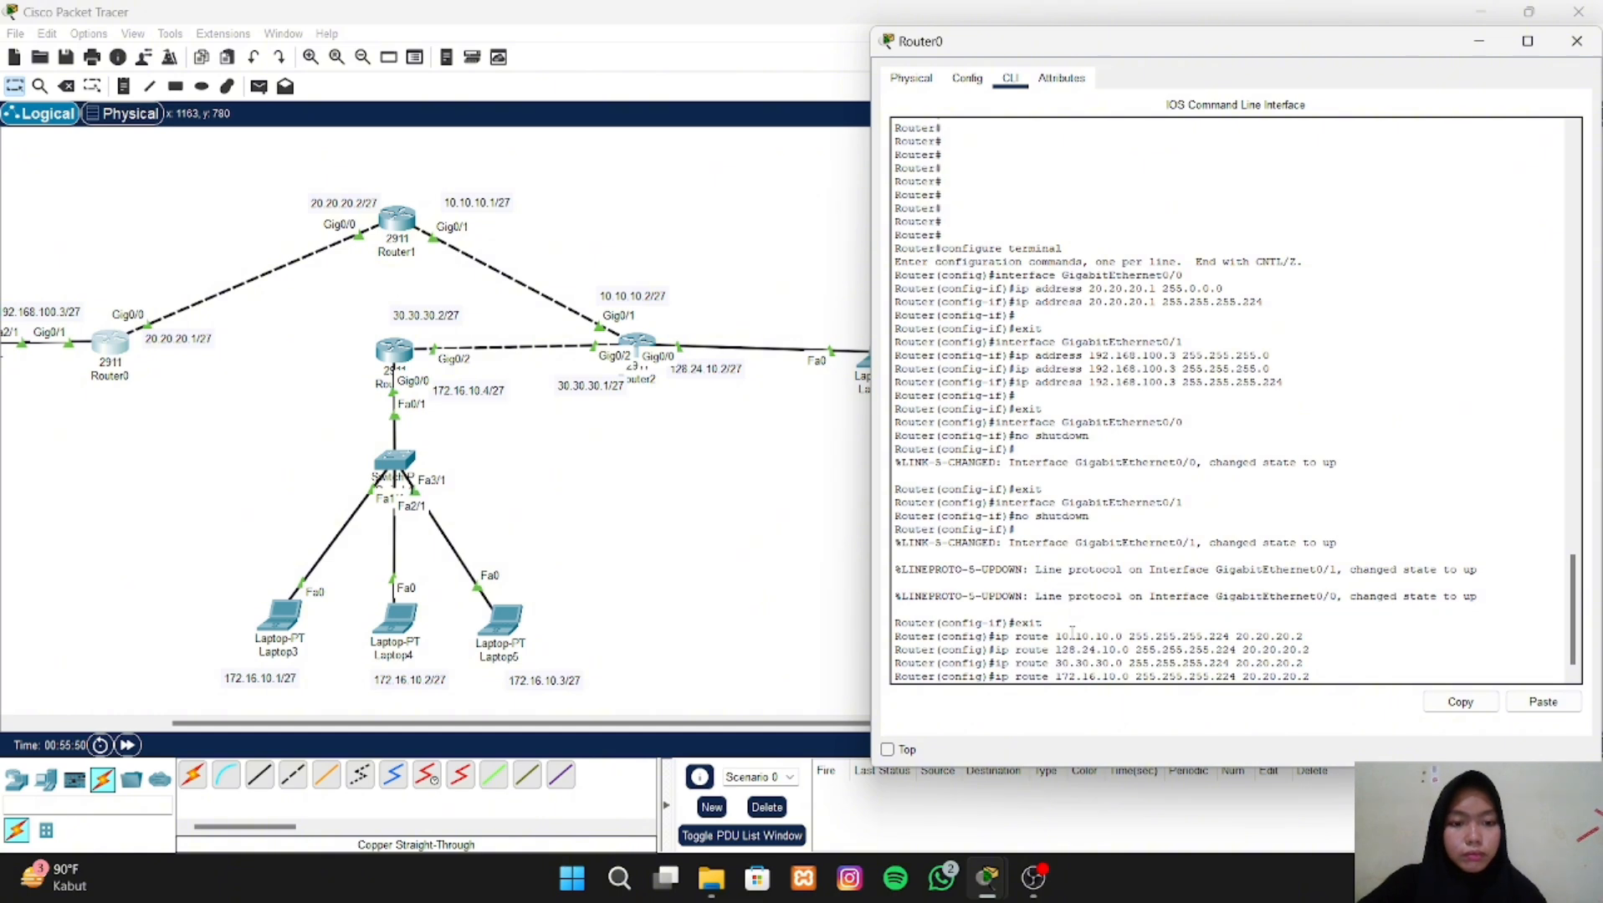
pyautogui.press('Return')
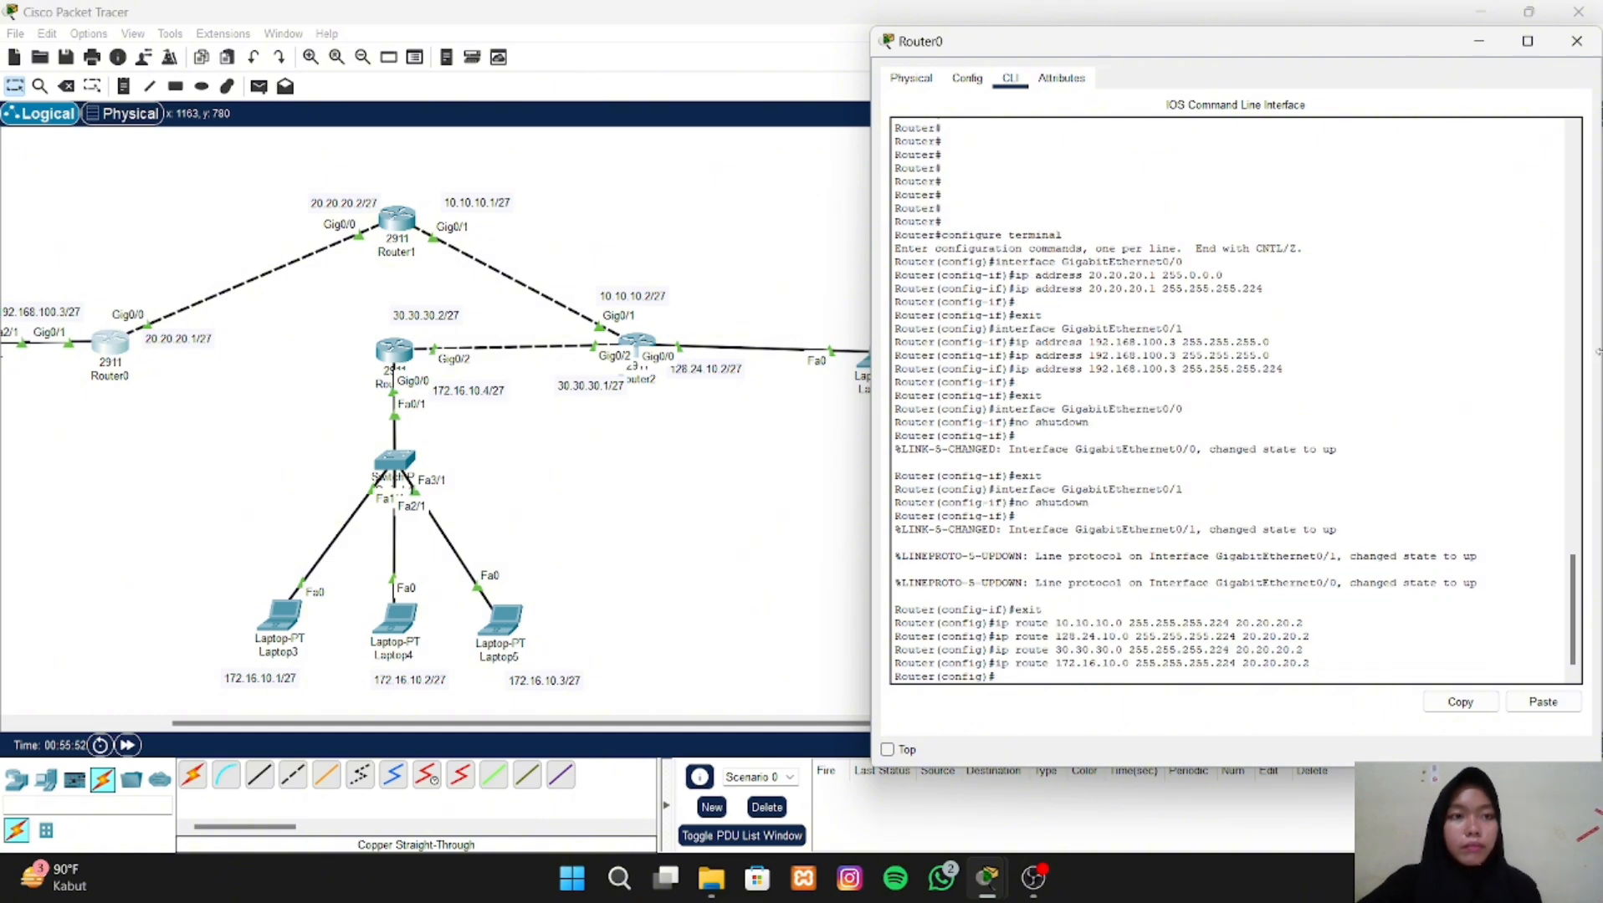
pyautogui.click(1575, 45)
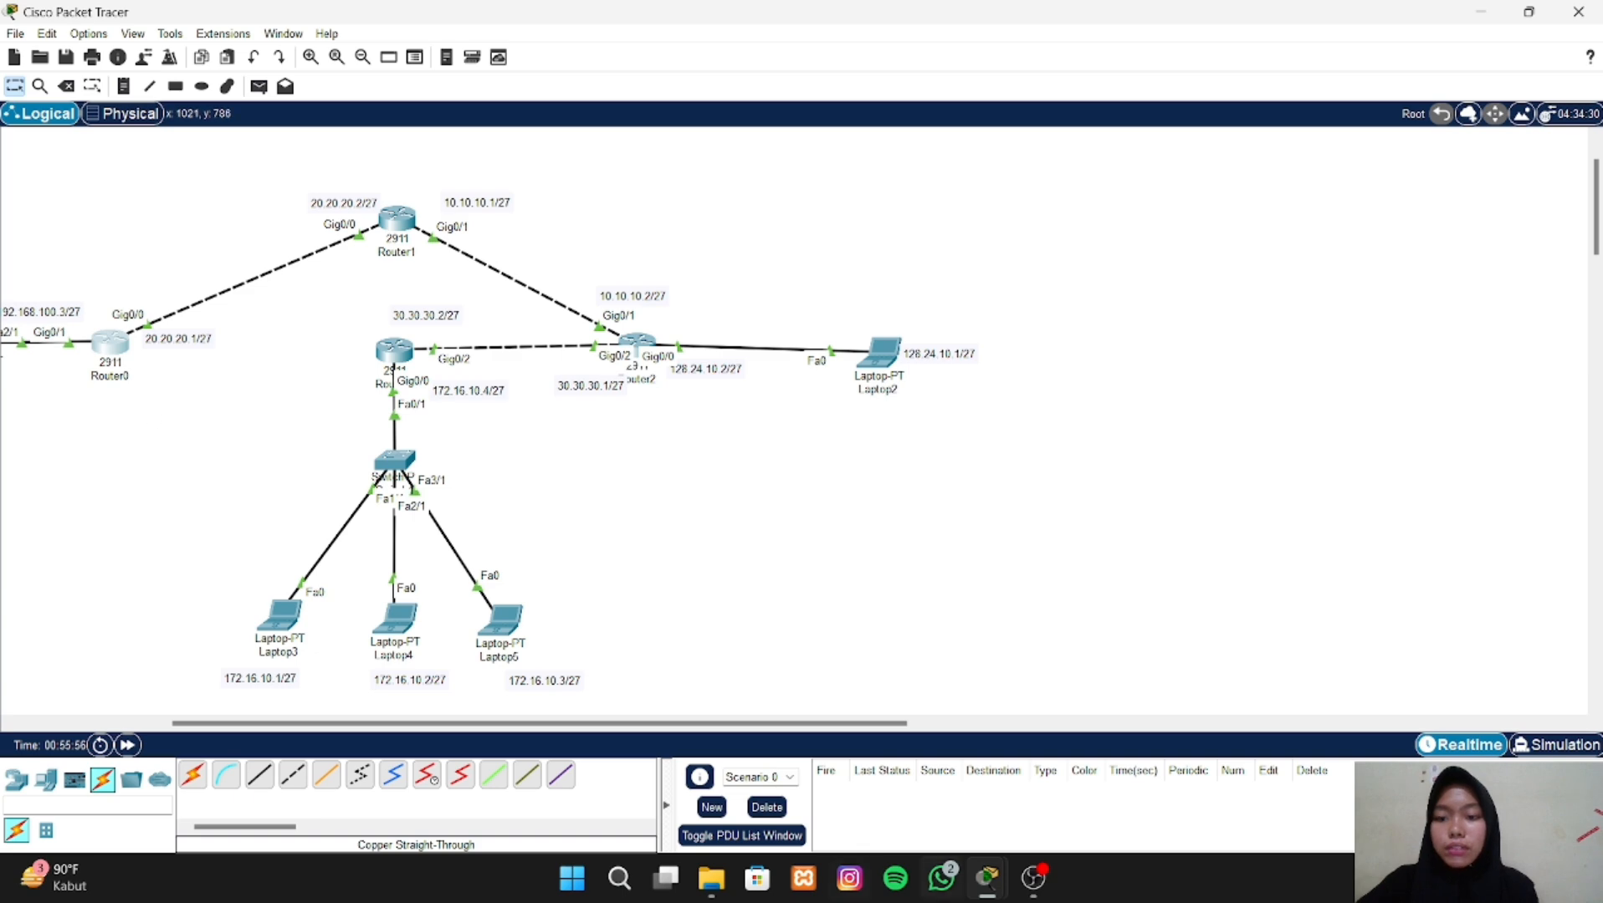
pyautogui.moveTo(875, 724); pyautogui.dragTo(720, 725)
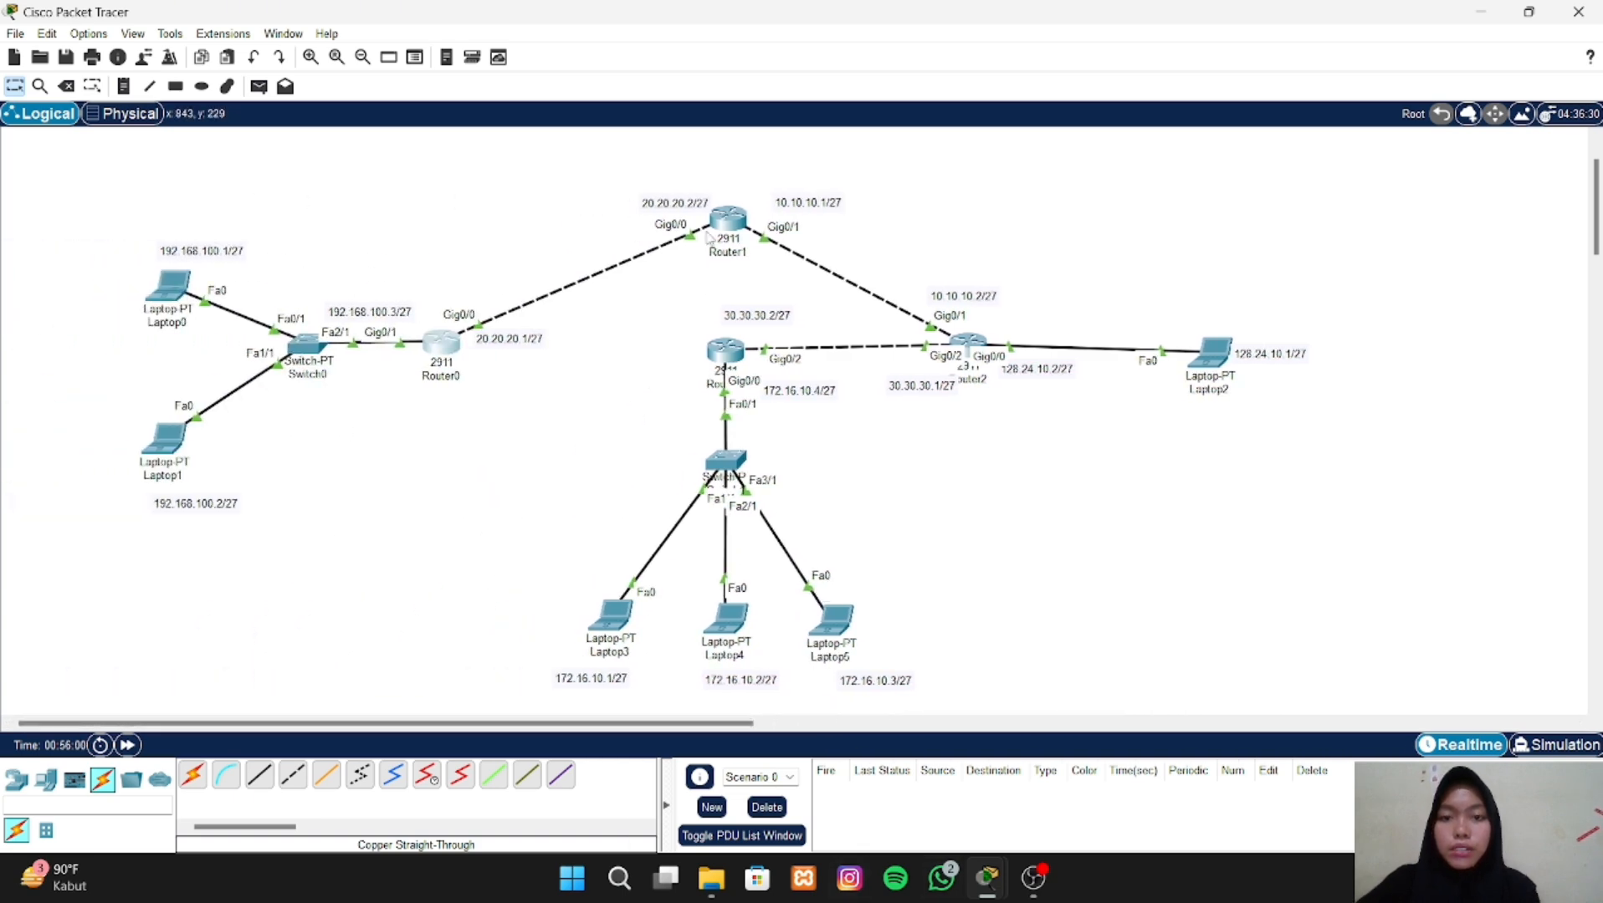
pyautogui.click(727, 221)
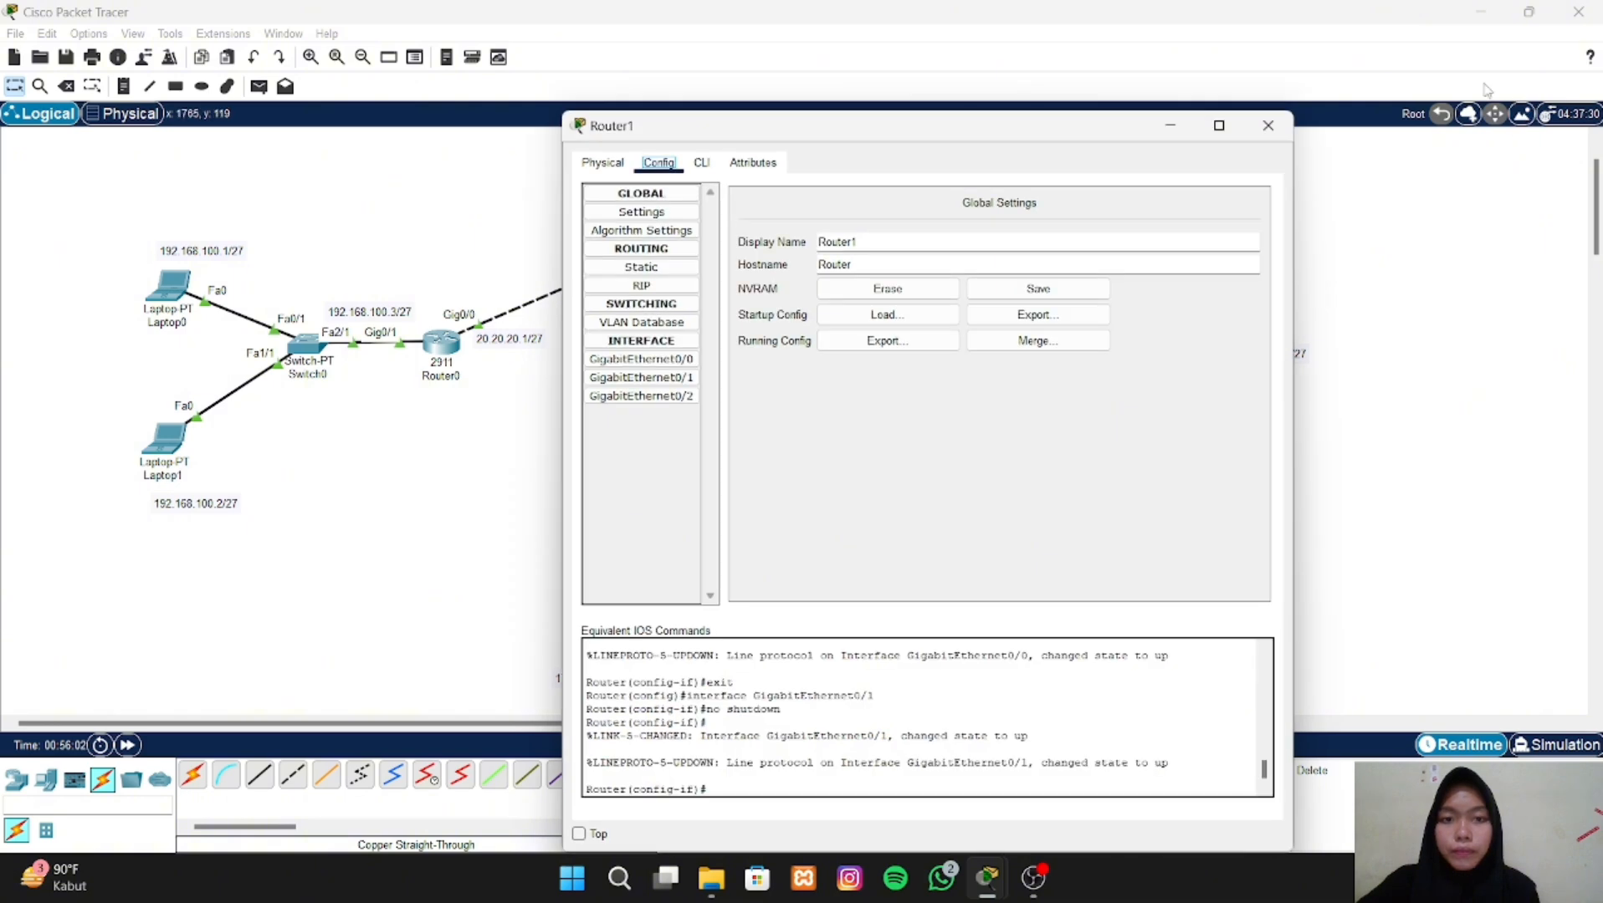
pyautogui.moveTo(1032, 127); pyautogui.dragTo(1280, 115)
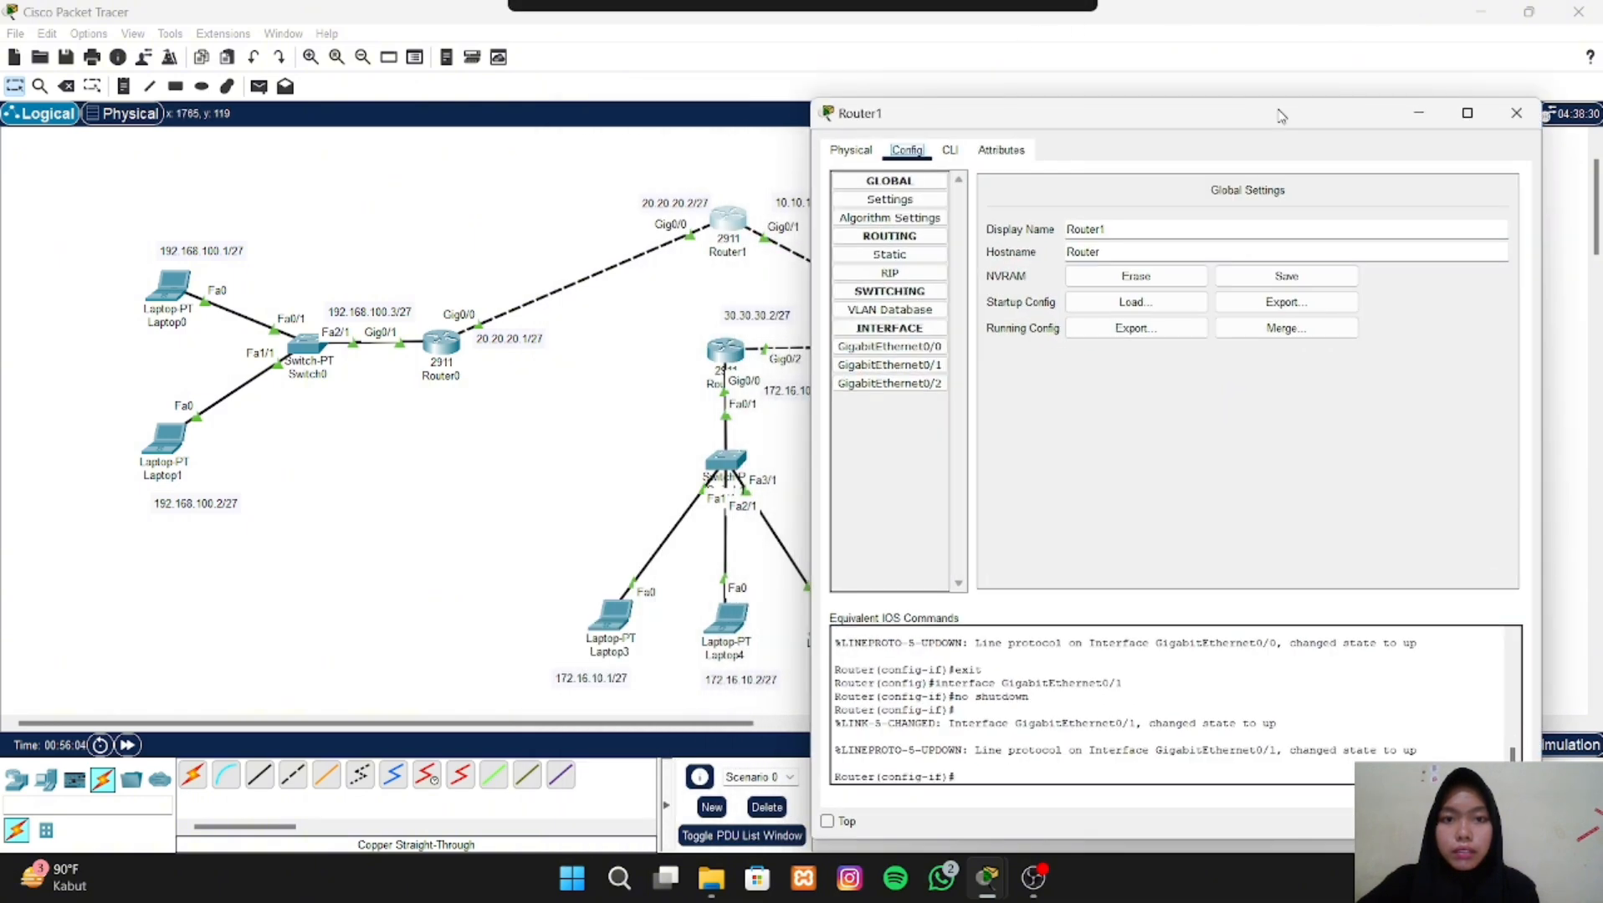
pyautogui.click(1516, 114)
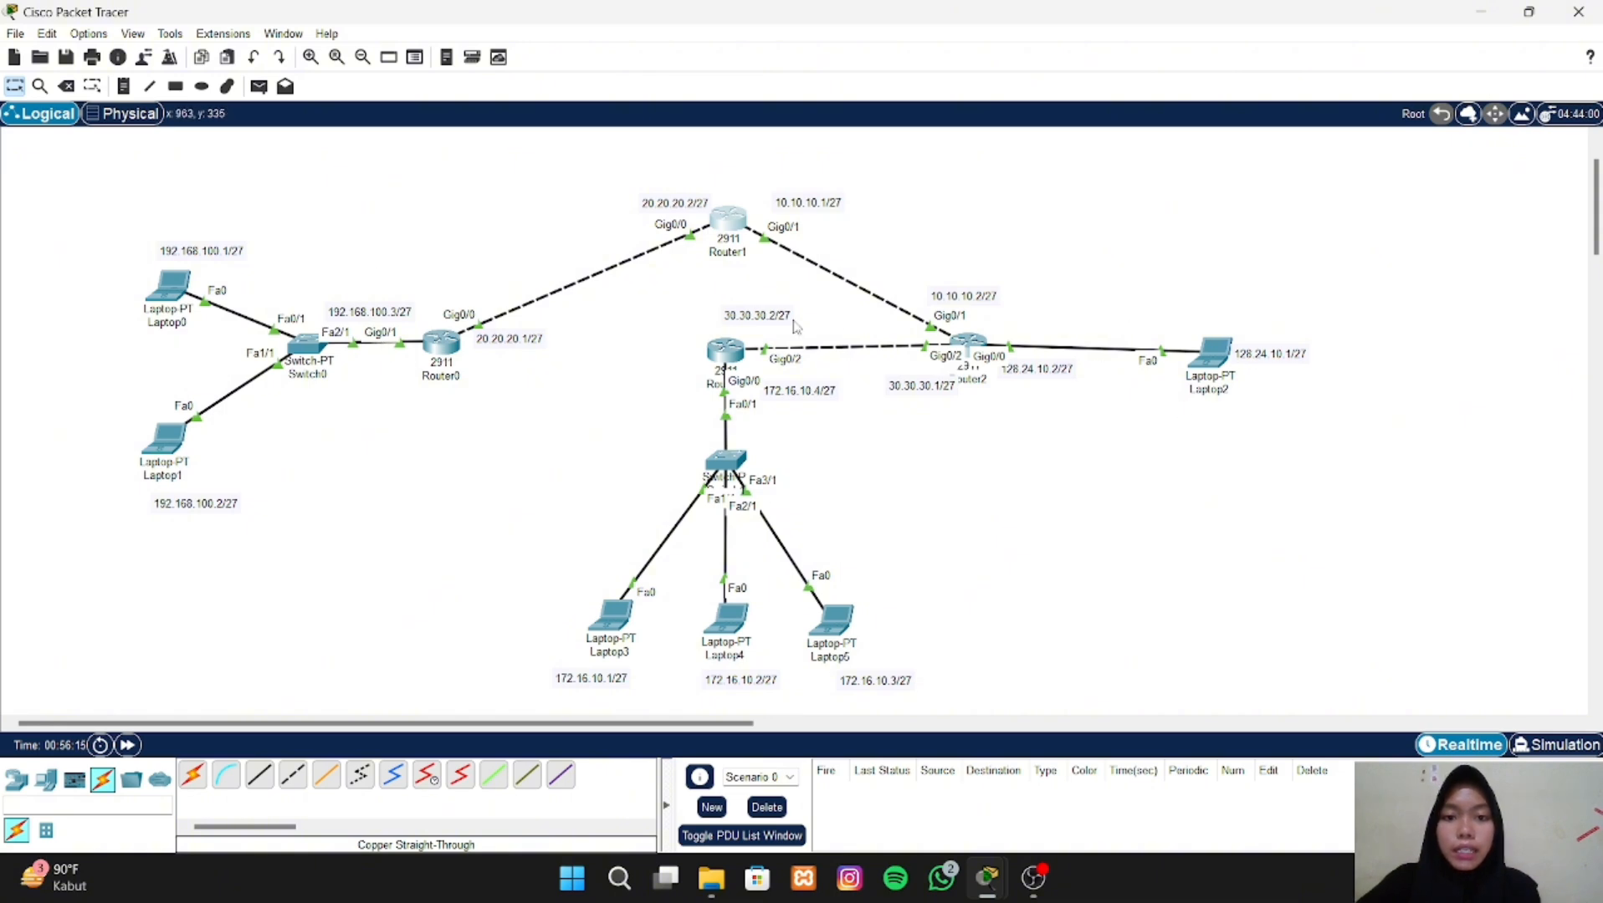
# - Open Router1's command line and exit interface configuration back to global configuration mode
pyautogui.click(736, 216)
pyautogui.click(700, 164)
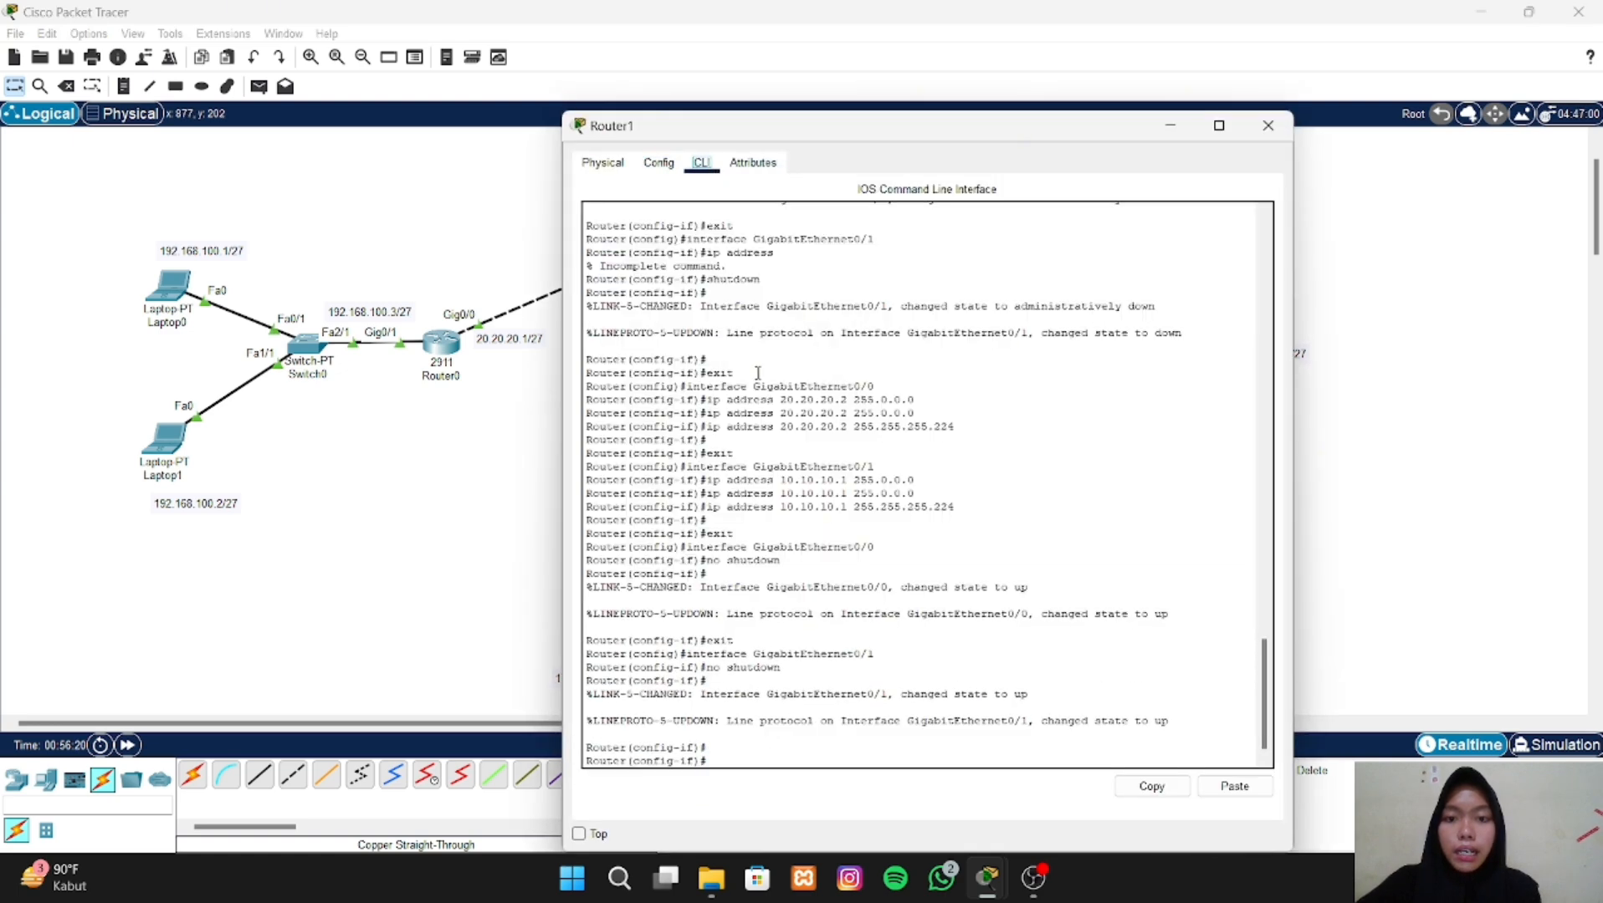
pyautogui.click(746, 753)
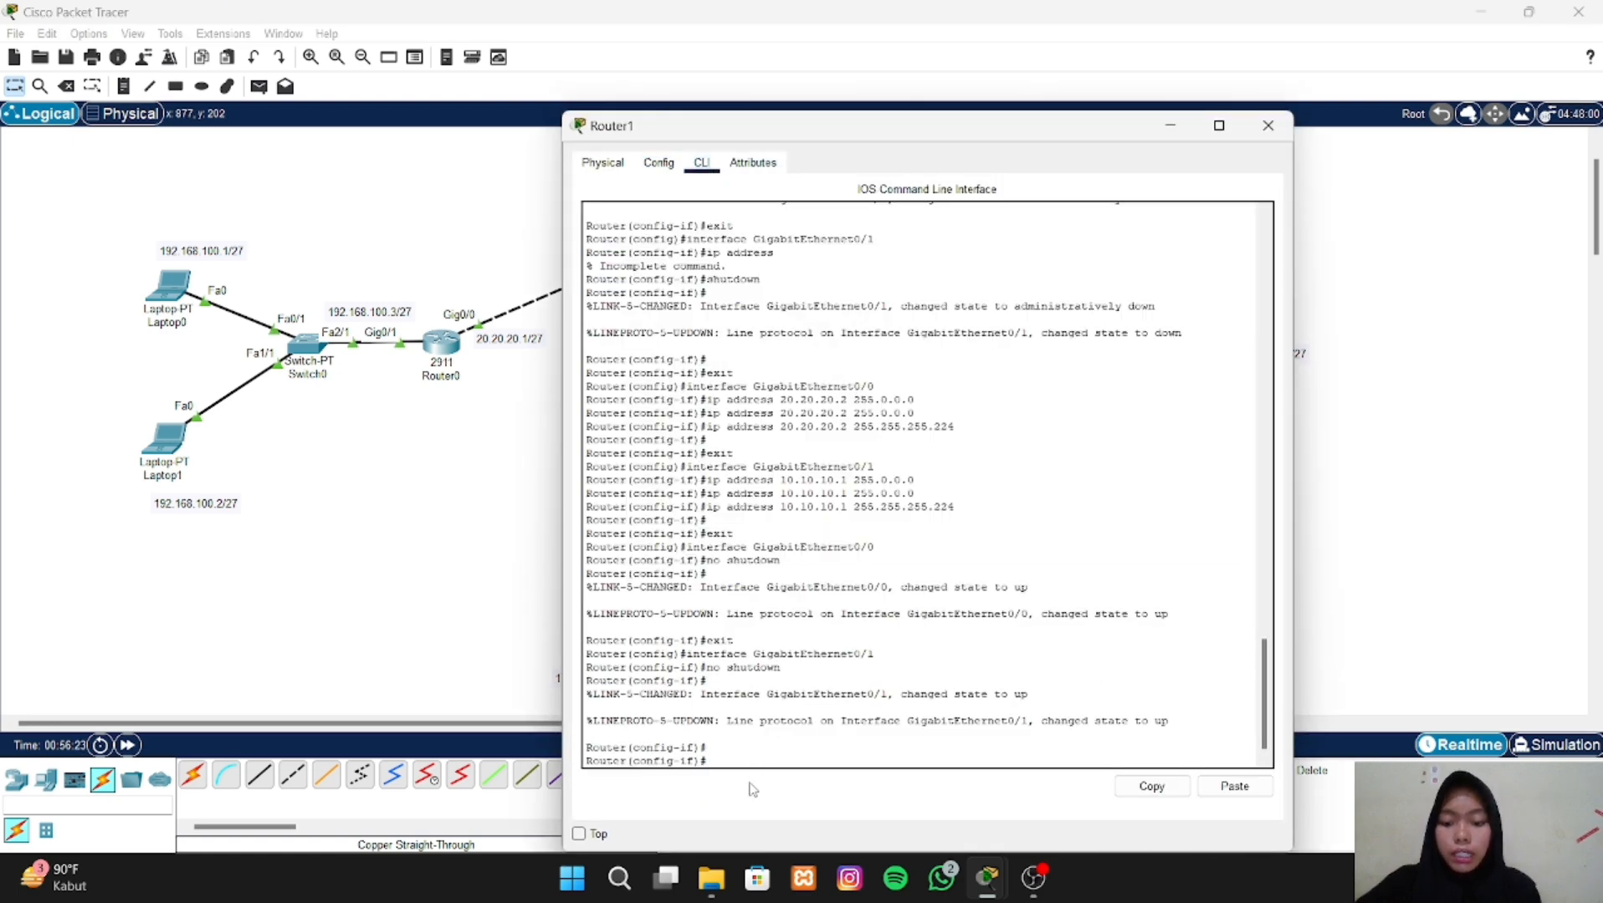
pyautogui.write('exit')
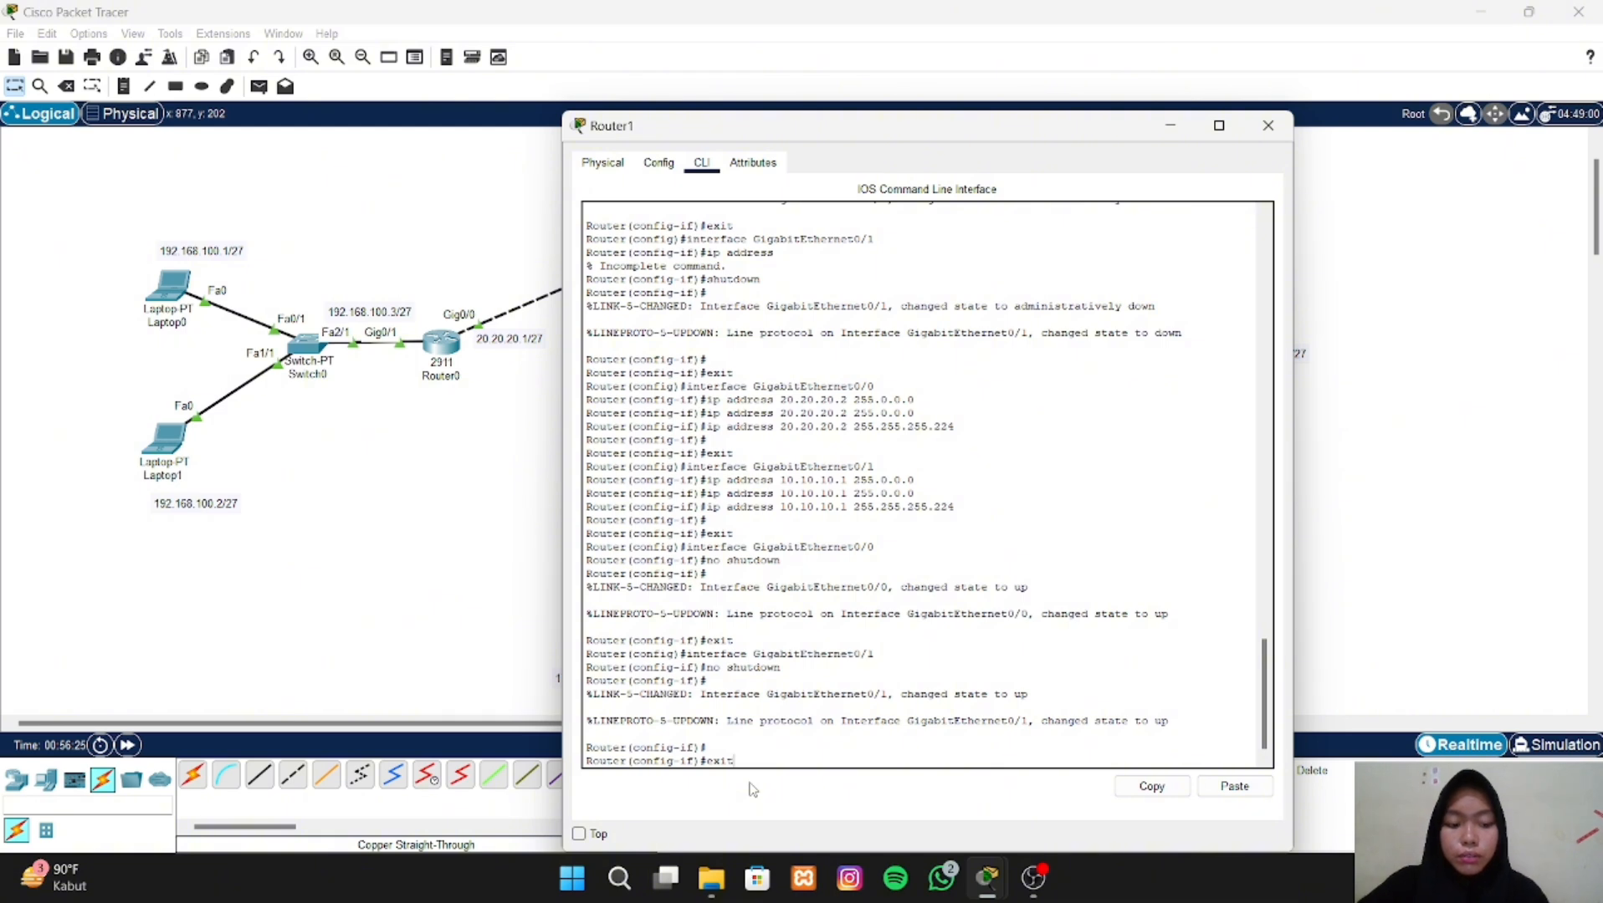
pyautogui.press('Return')
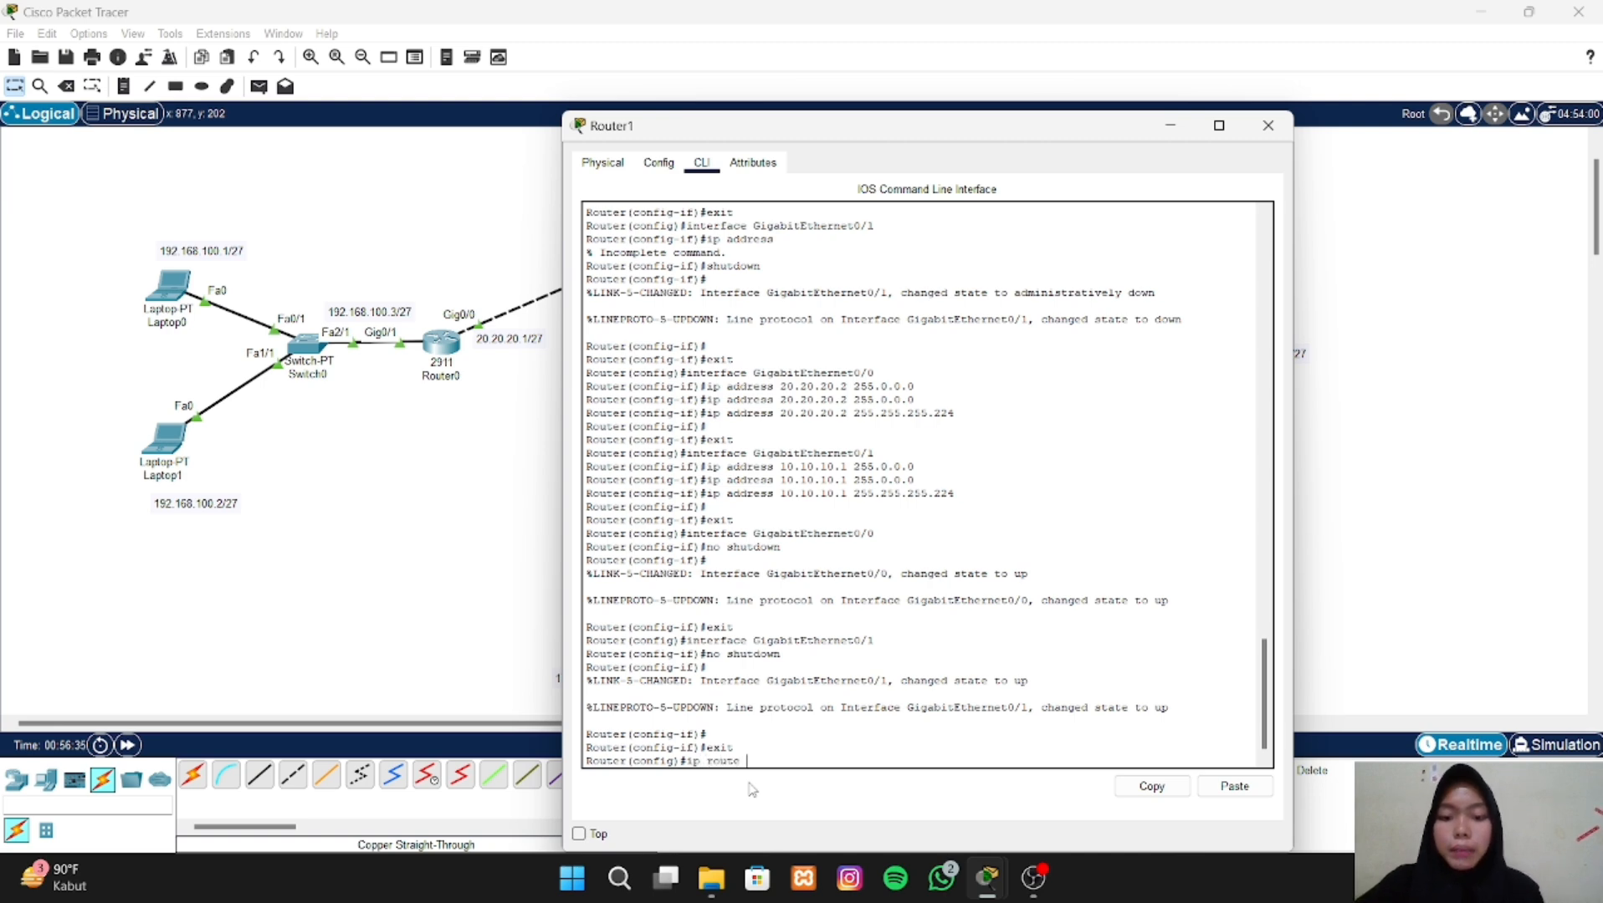
# - Add a static route on Router1 to network 192.168.100.0 with mask 255.255.255.224 via next hop 20.20.20.1, keeping the topology labels in view
pyautogui.moveTo(912, 126); pyautogui.dragTo(1181, 100)
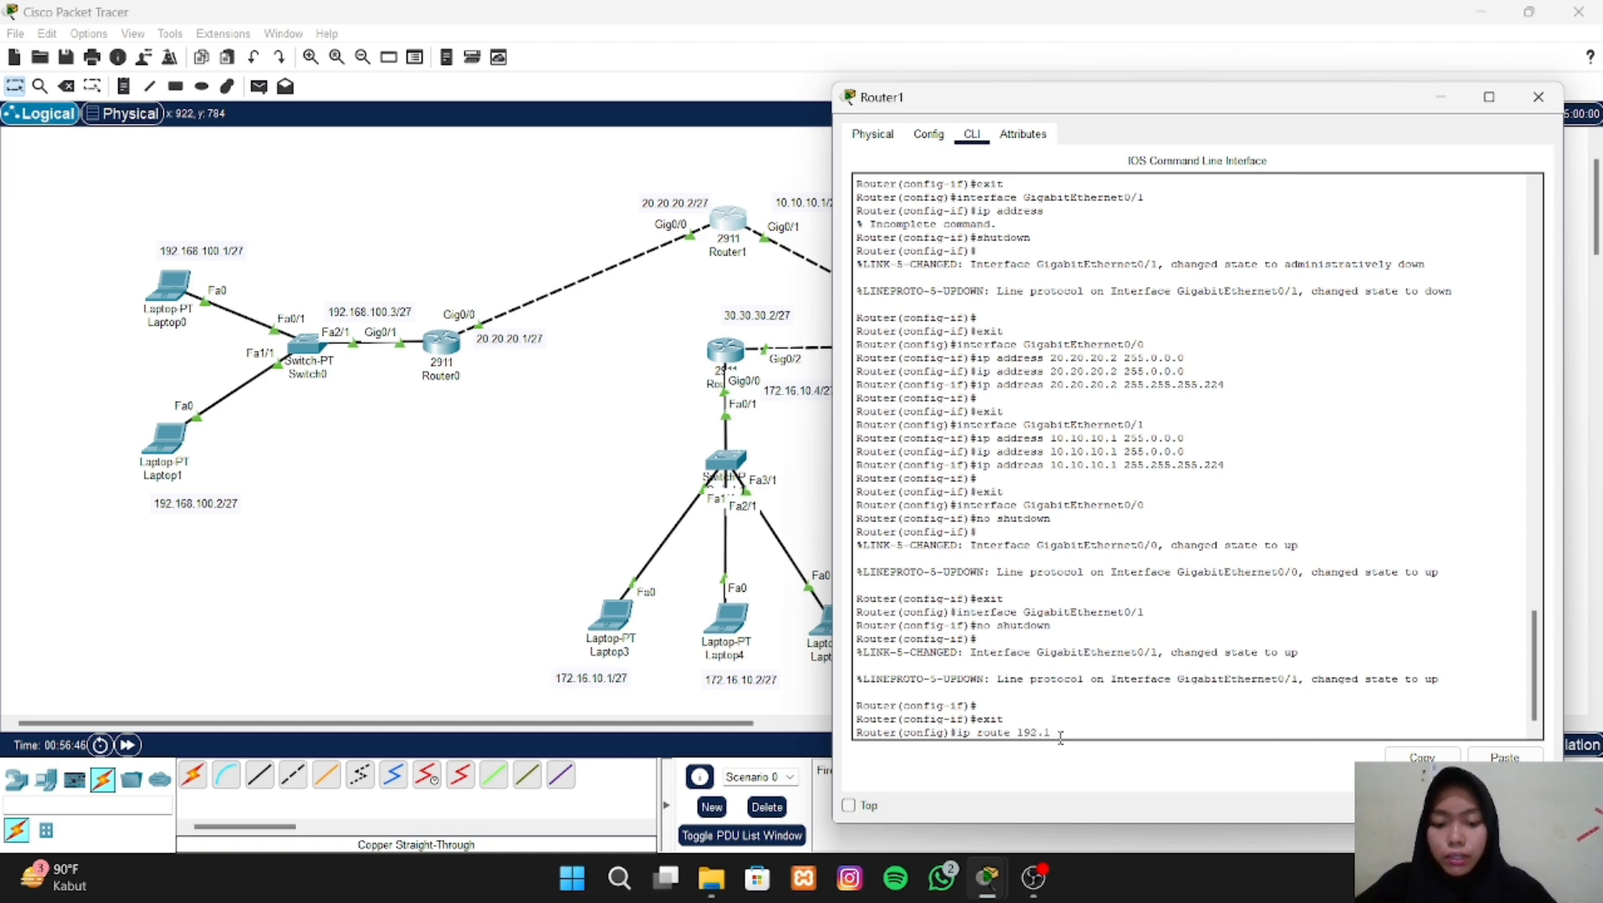
pyautogui.write('00.0 255')
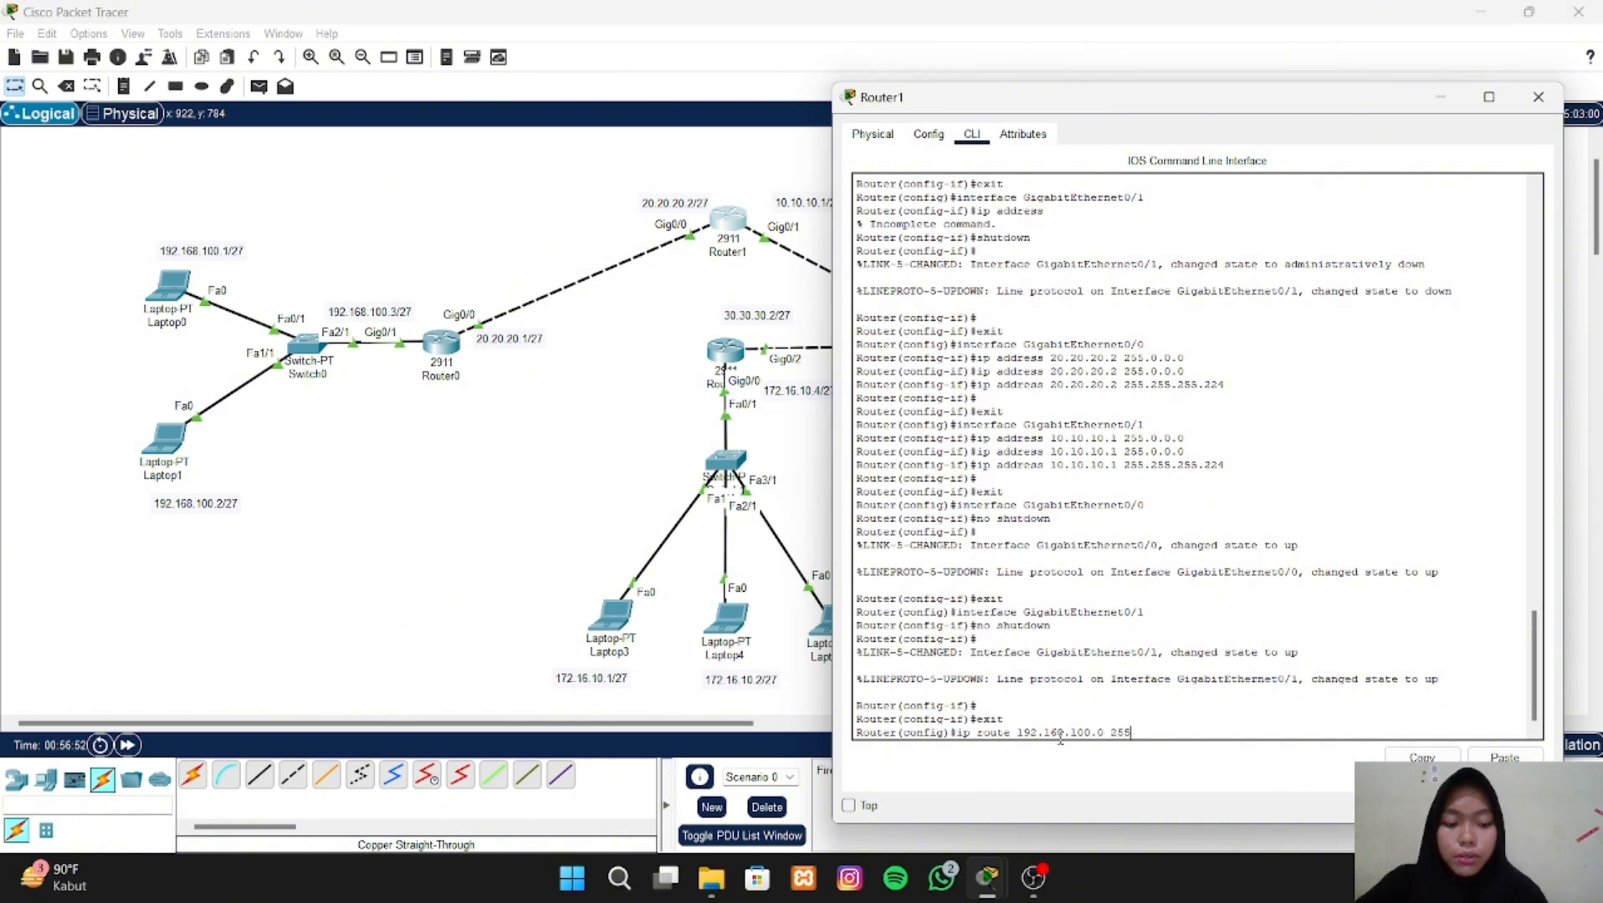
pyautogui.write('.255.25')
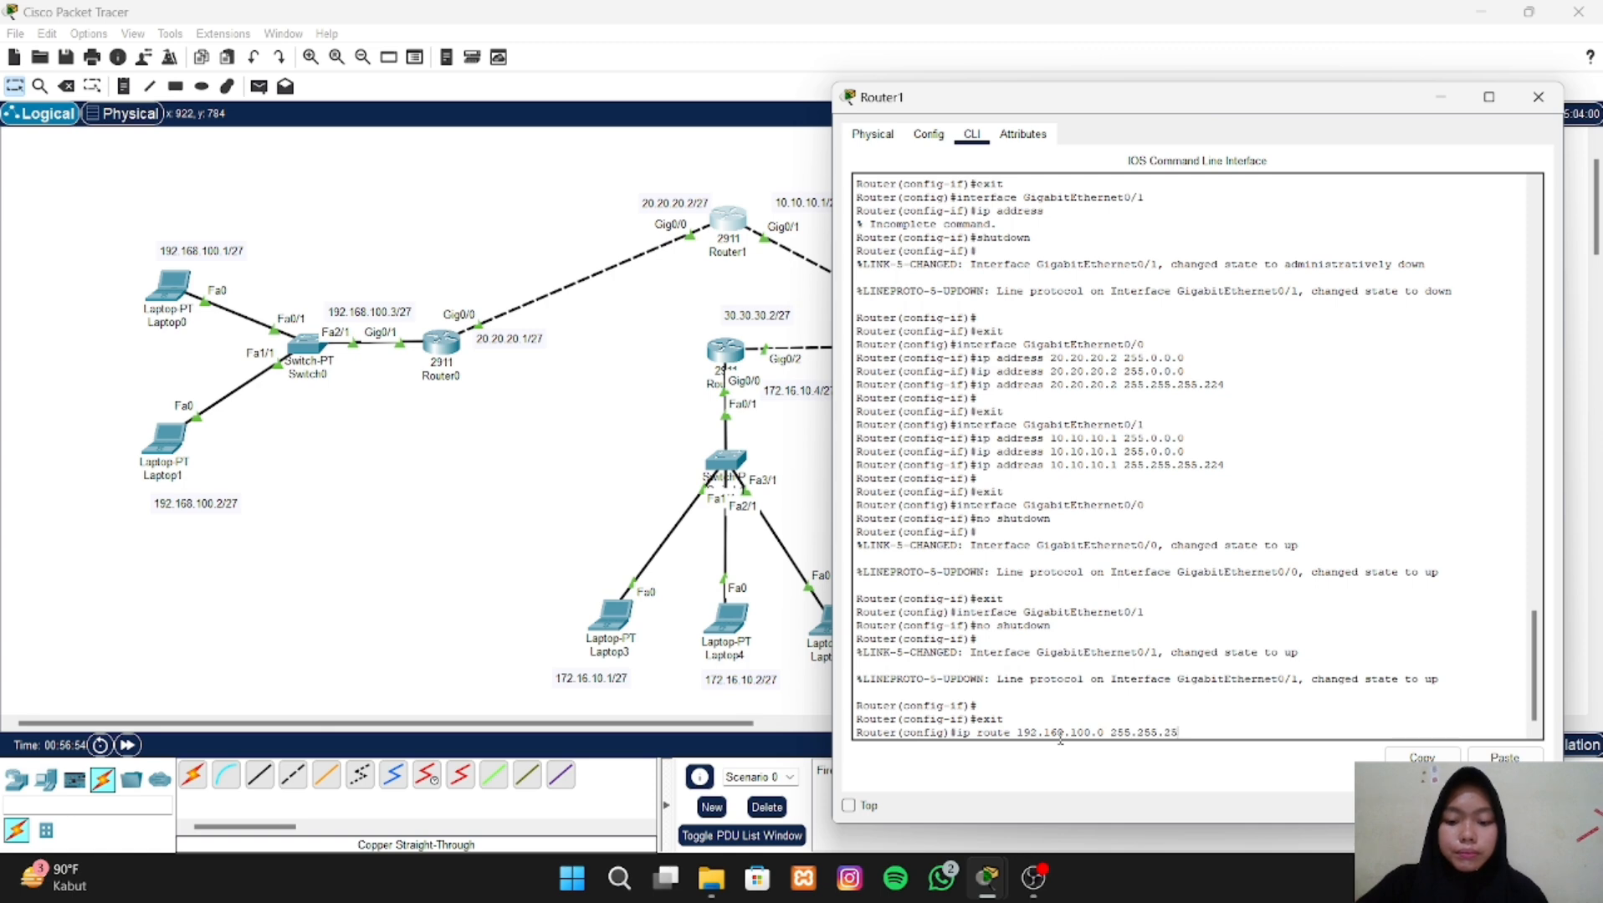
pyautogui.write('5.224')
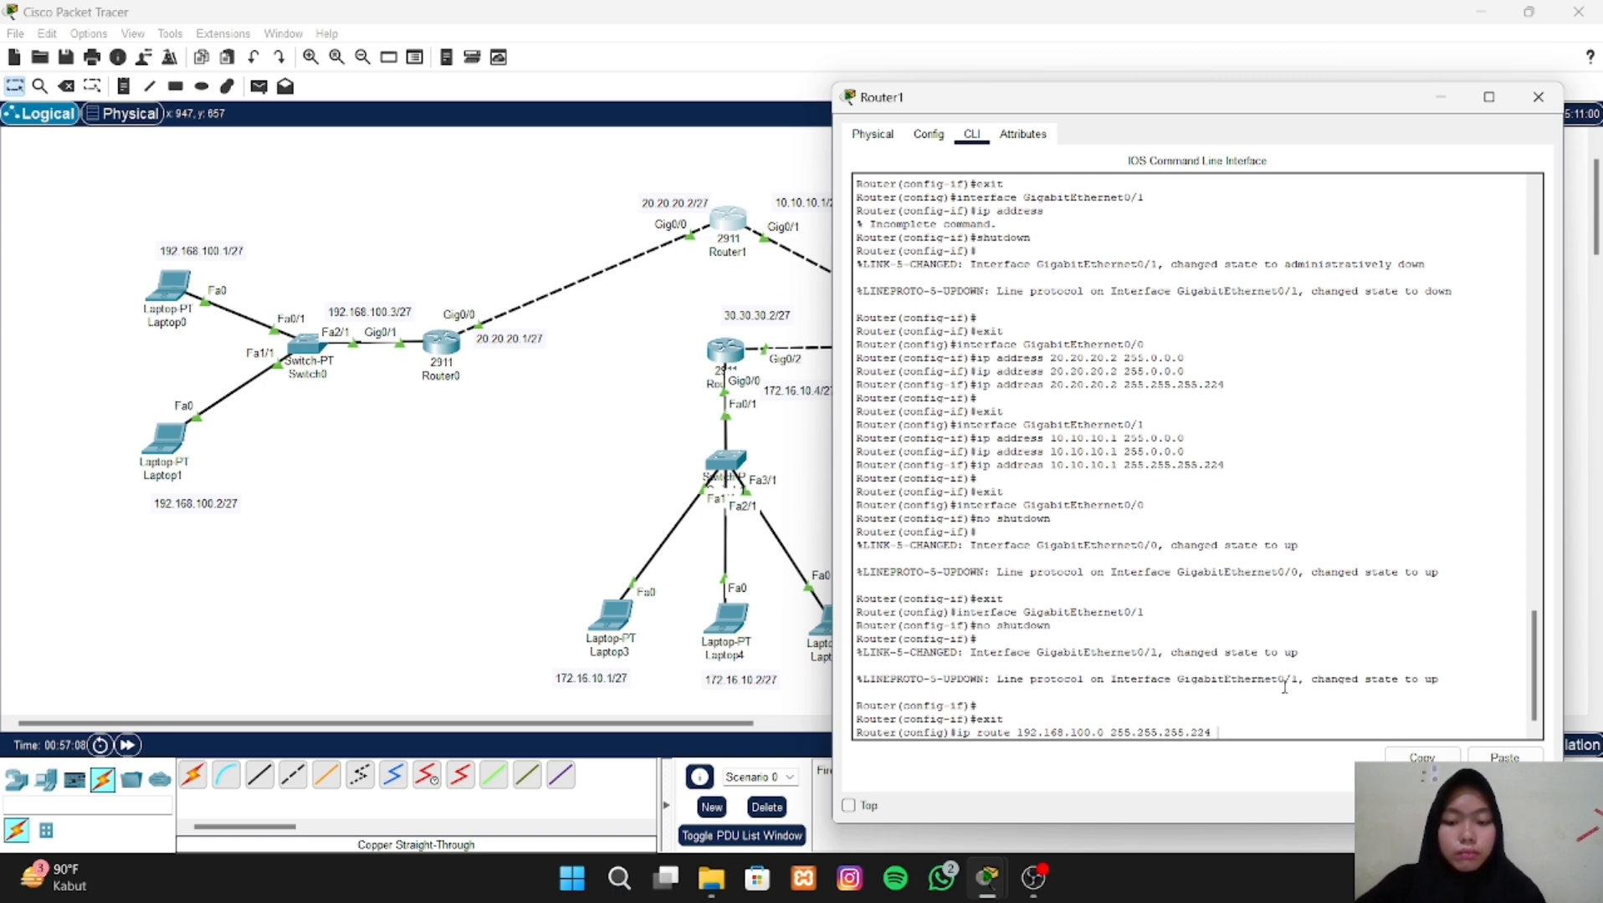
pyautogui.write('20.20.20')
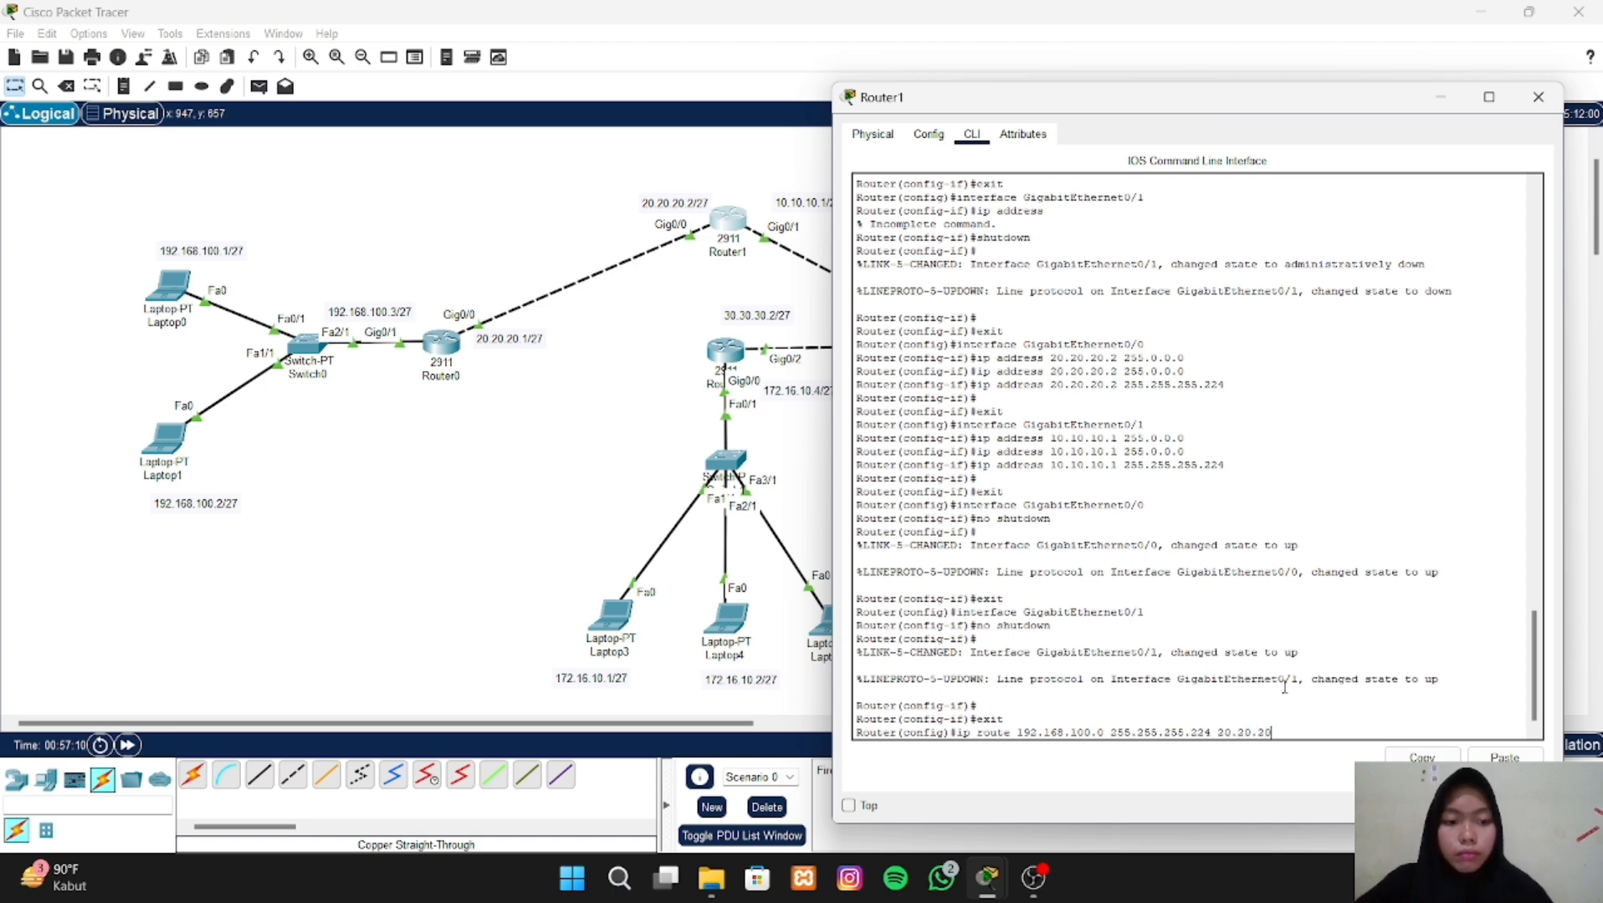
pyautogui.write('.1')
pyautogui.press('Return')
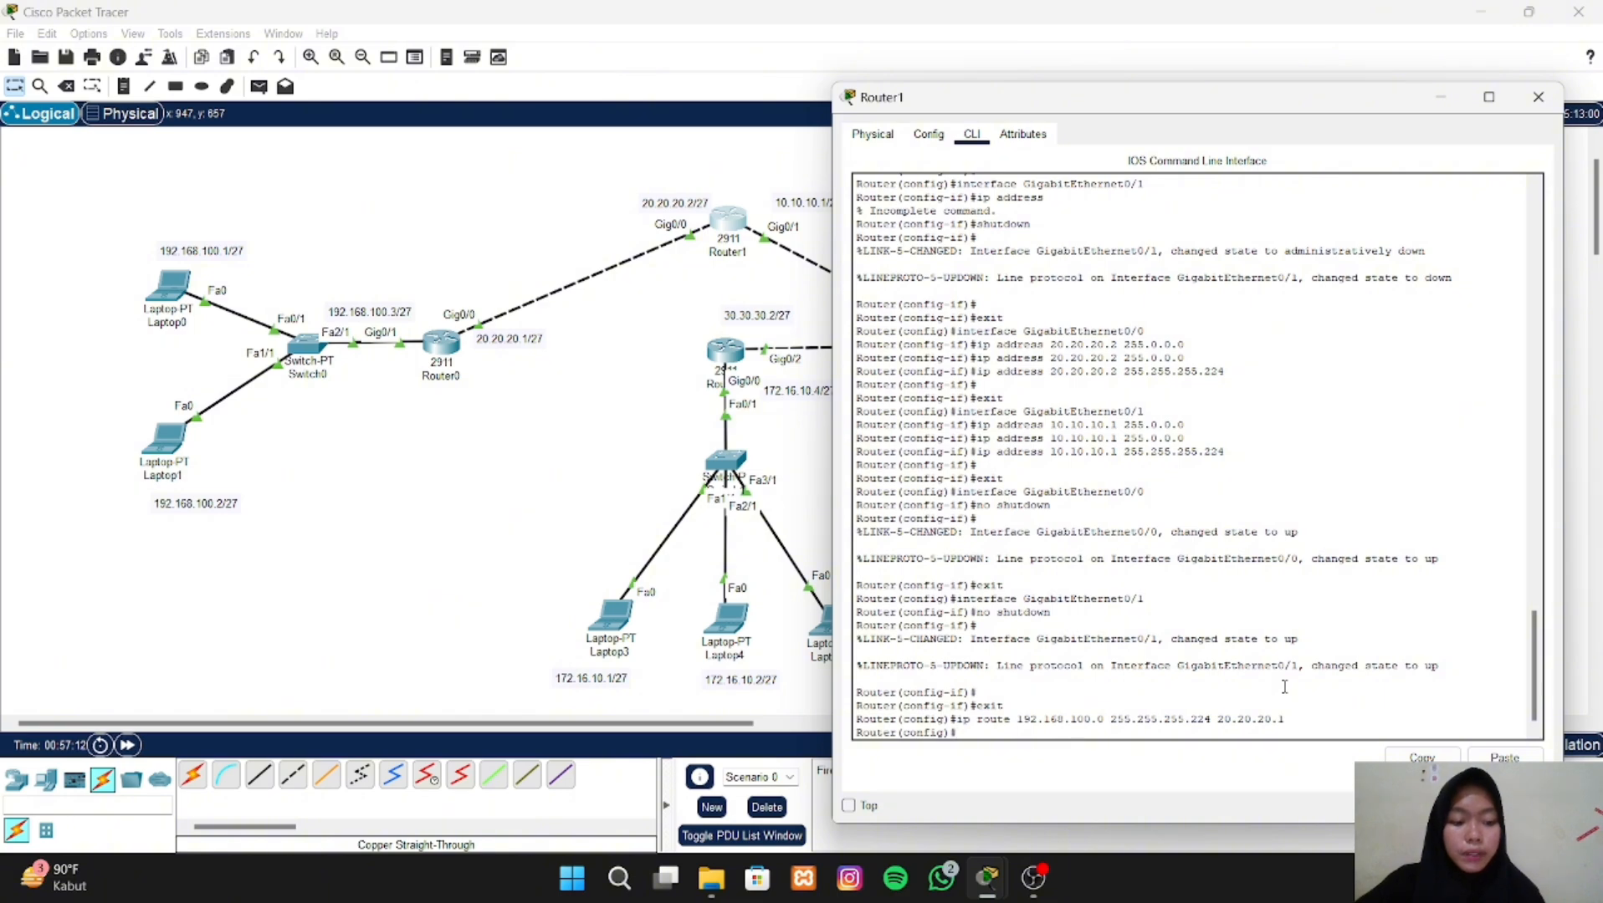
# - Try to add a static route on Router1 to network 128.24.10.0 with mask 255.255.255.224 via 10.10.10.1, adapting the previous route command
pyautogui.press('Up')
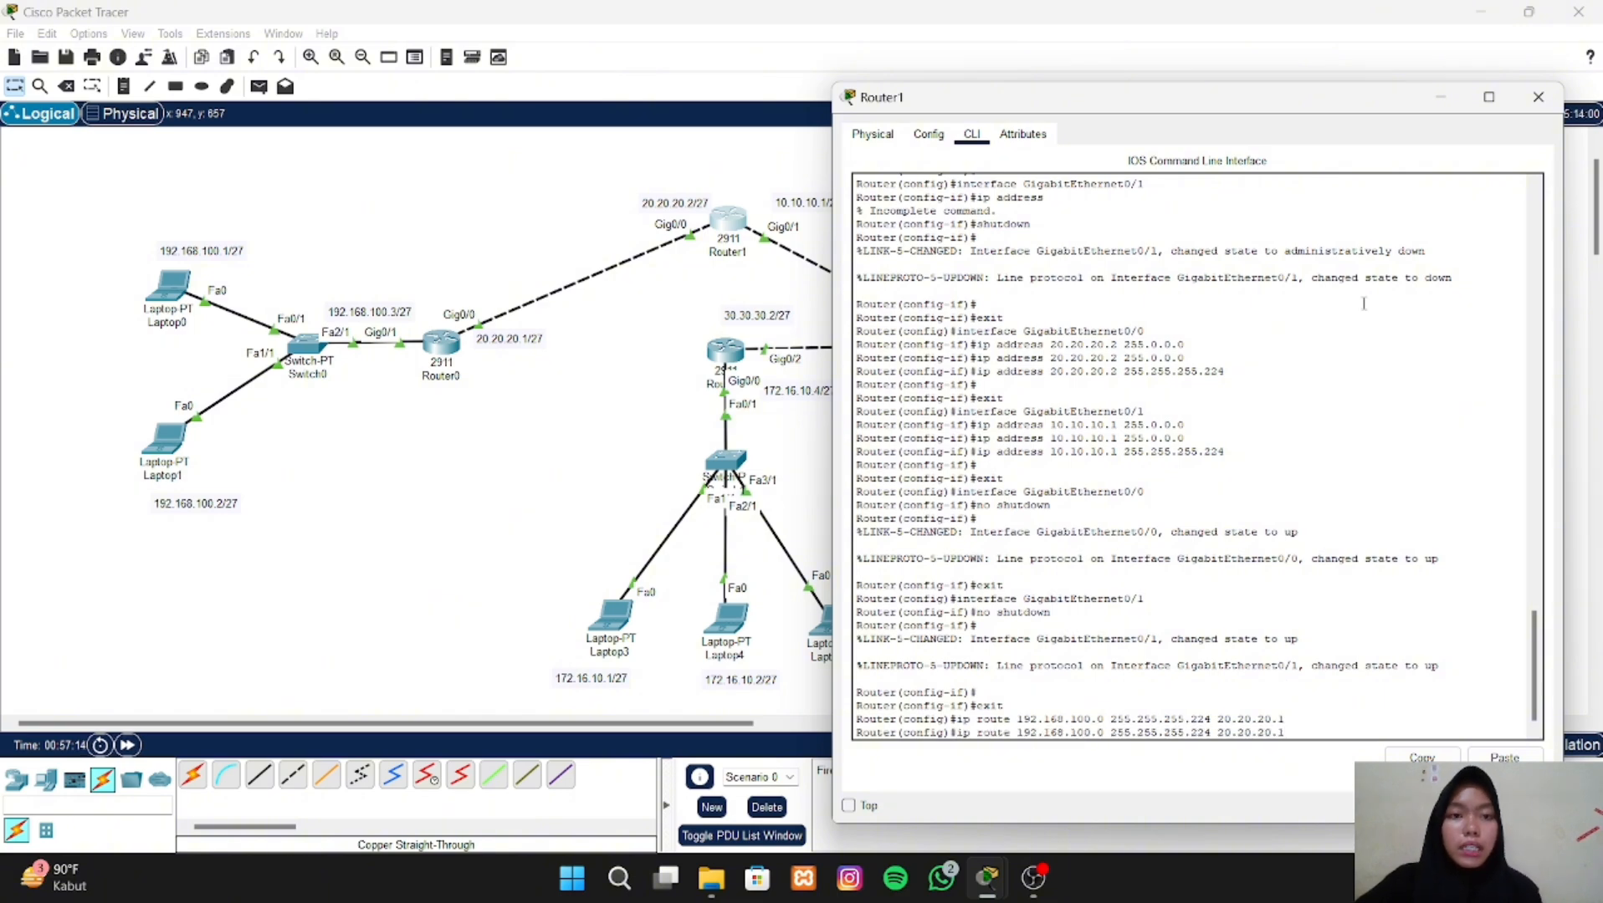
pyautogui.moveTo(1226, 102); pyautogui.dragTo(462, 65)
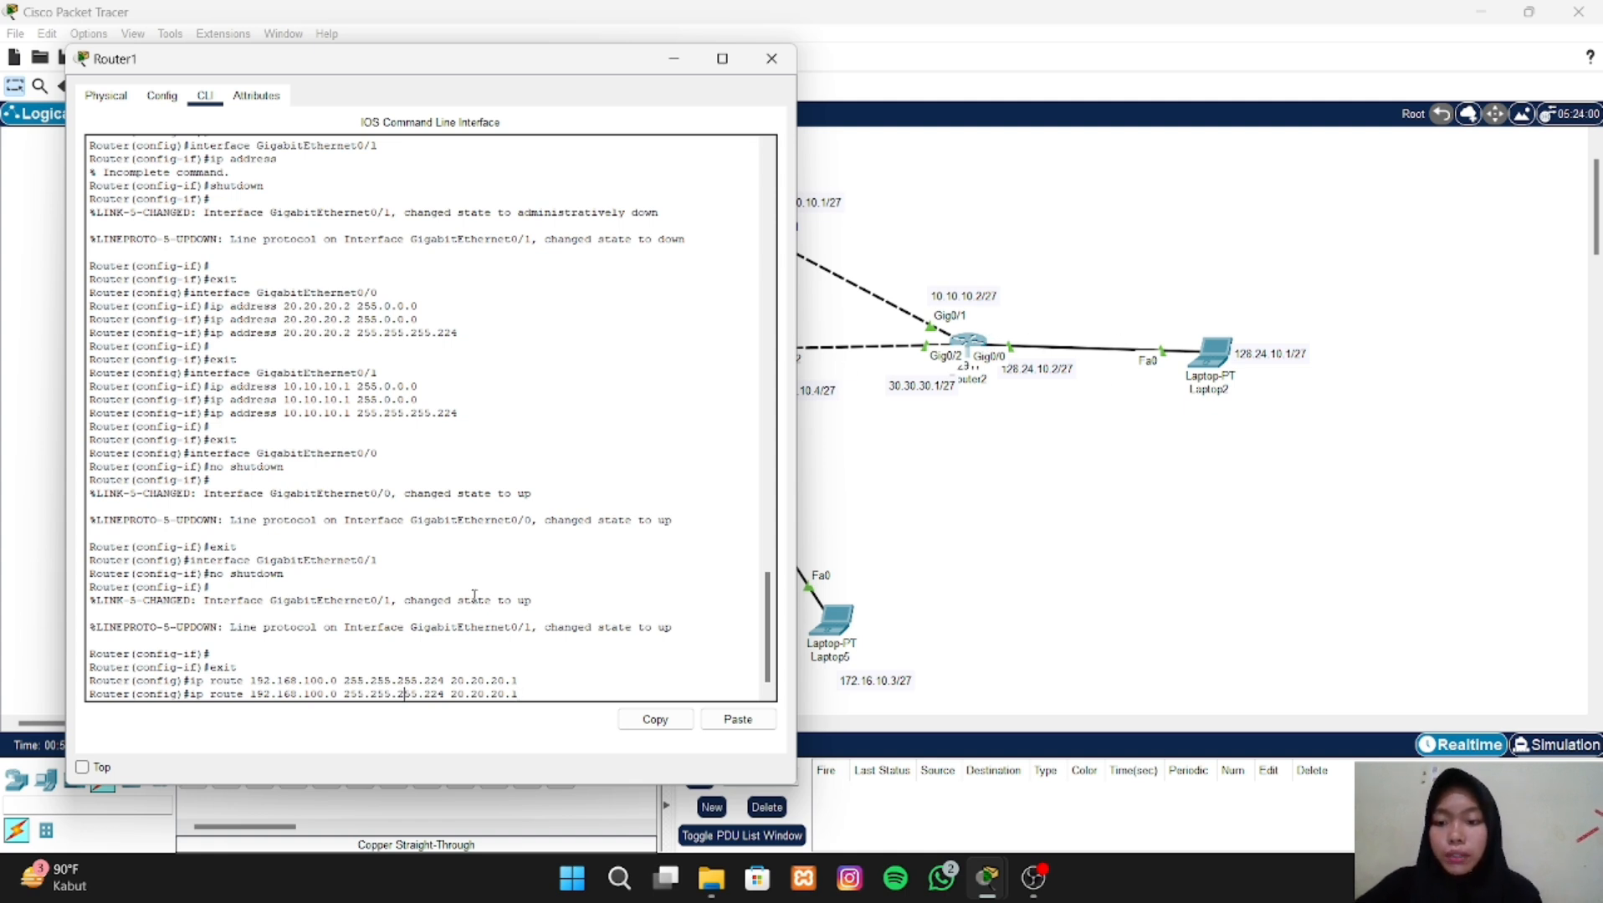
pyautogui.press('Left')
pyautogui.press('Left')
pyautogui.press('Left')
pyautogui.press('Left')
pyautogui.press('BackSpace')
pyautogui.press('BackSpace')
pyautogui.press('BackSpace')
pyautogui.press('BackSpace')
pyautogui.press('BackSpace')
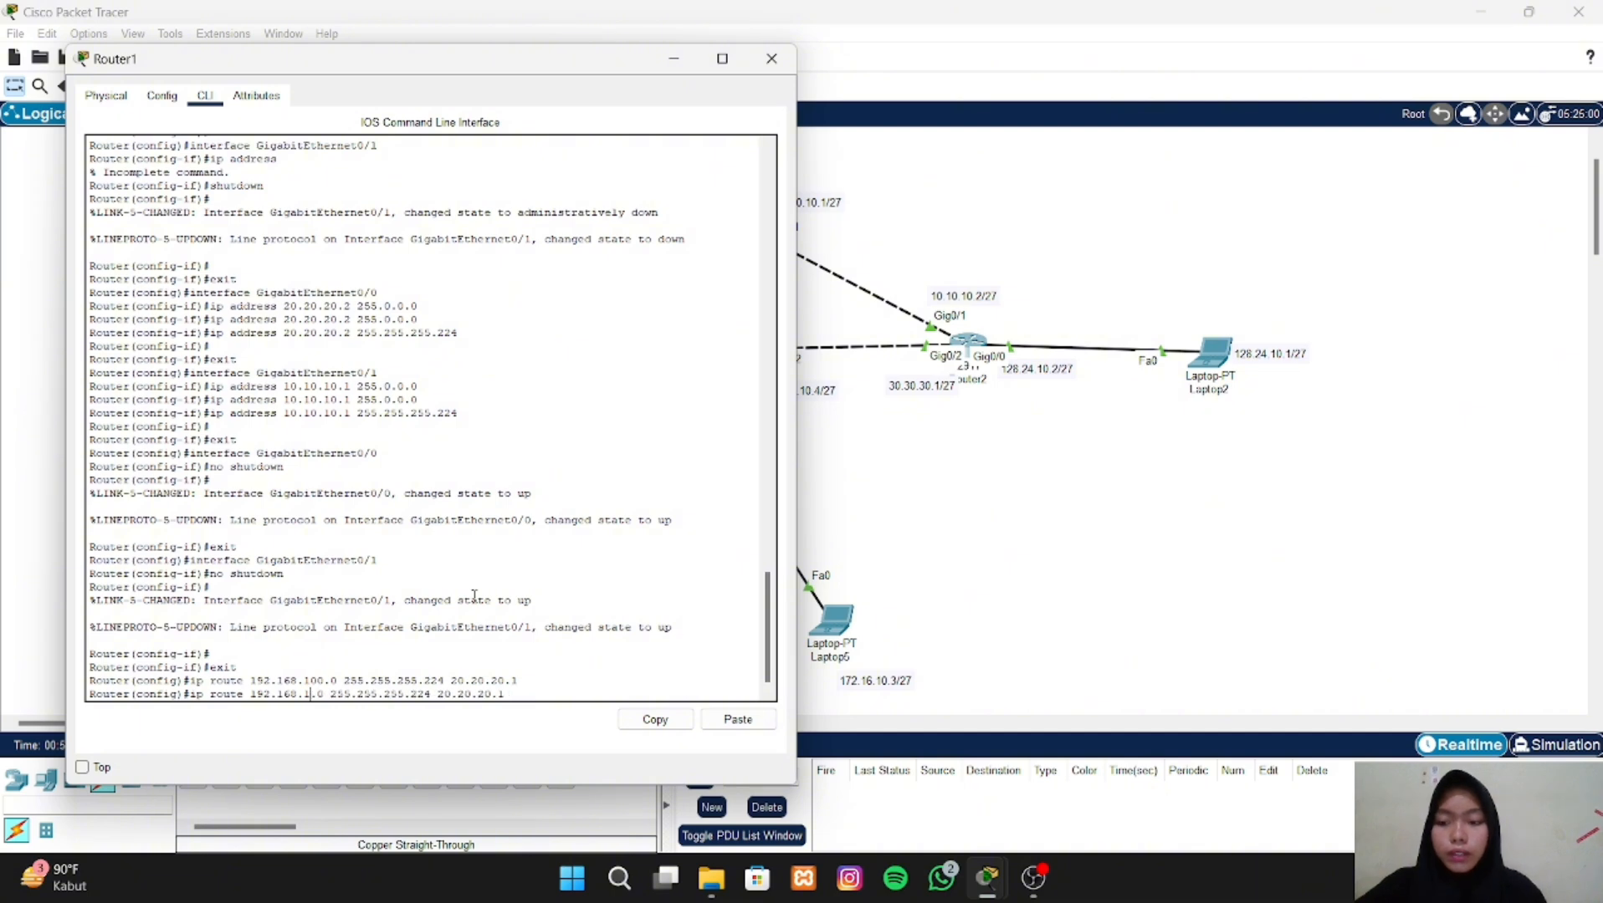
pyautogui.press('BackSpace')
pyautogui.press('BackSpace')
pyautogui.press('BackSpace')
pyautogui.press('BackSpace')
pyautogui.press('BackSpace')
pyautogui.press('BackSpace')
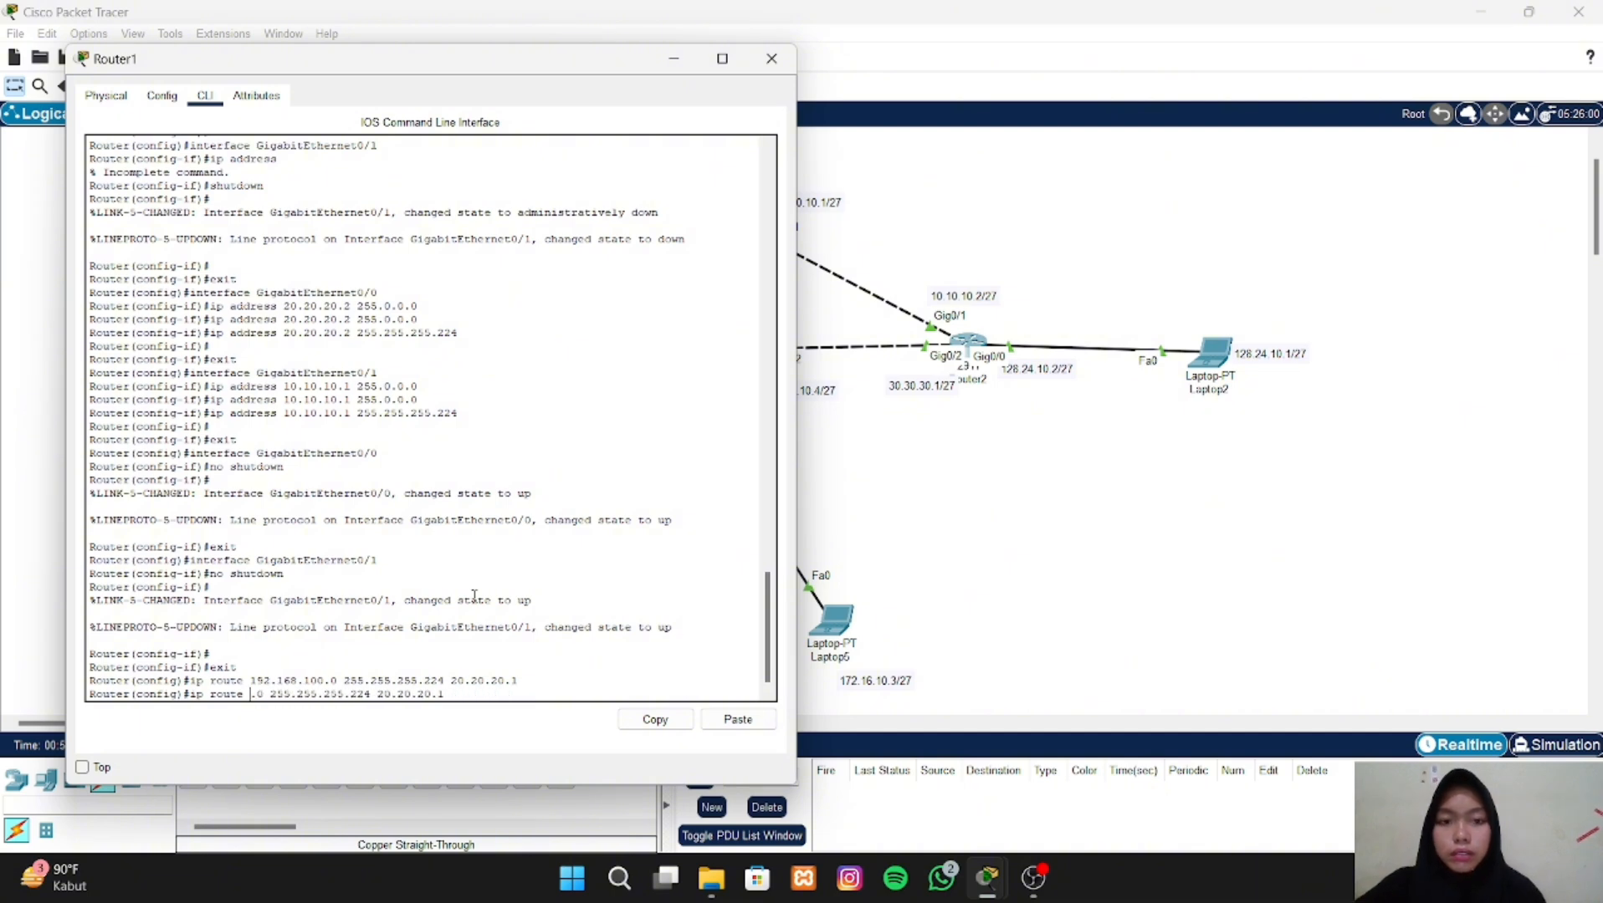
pyautogui.write('128.')
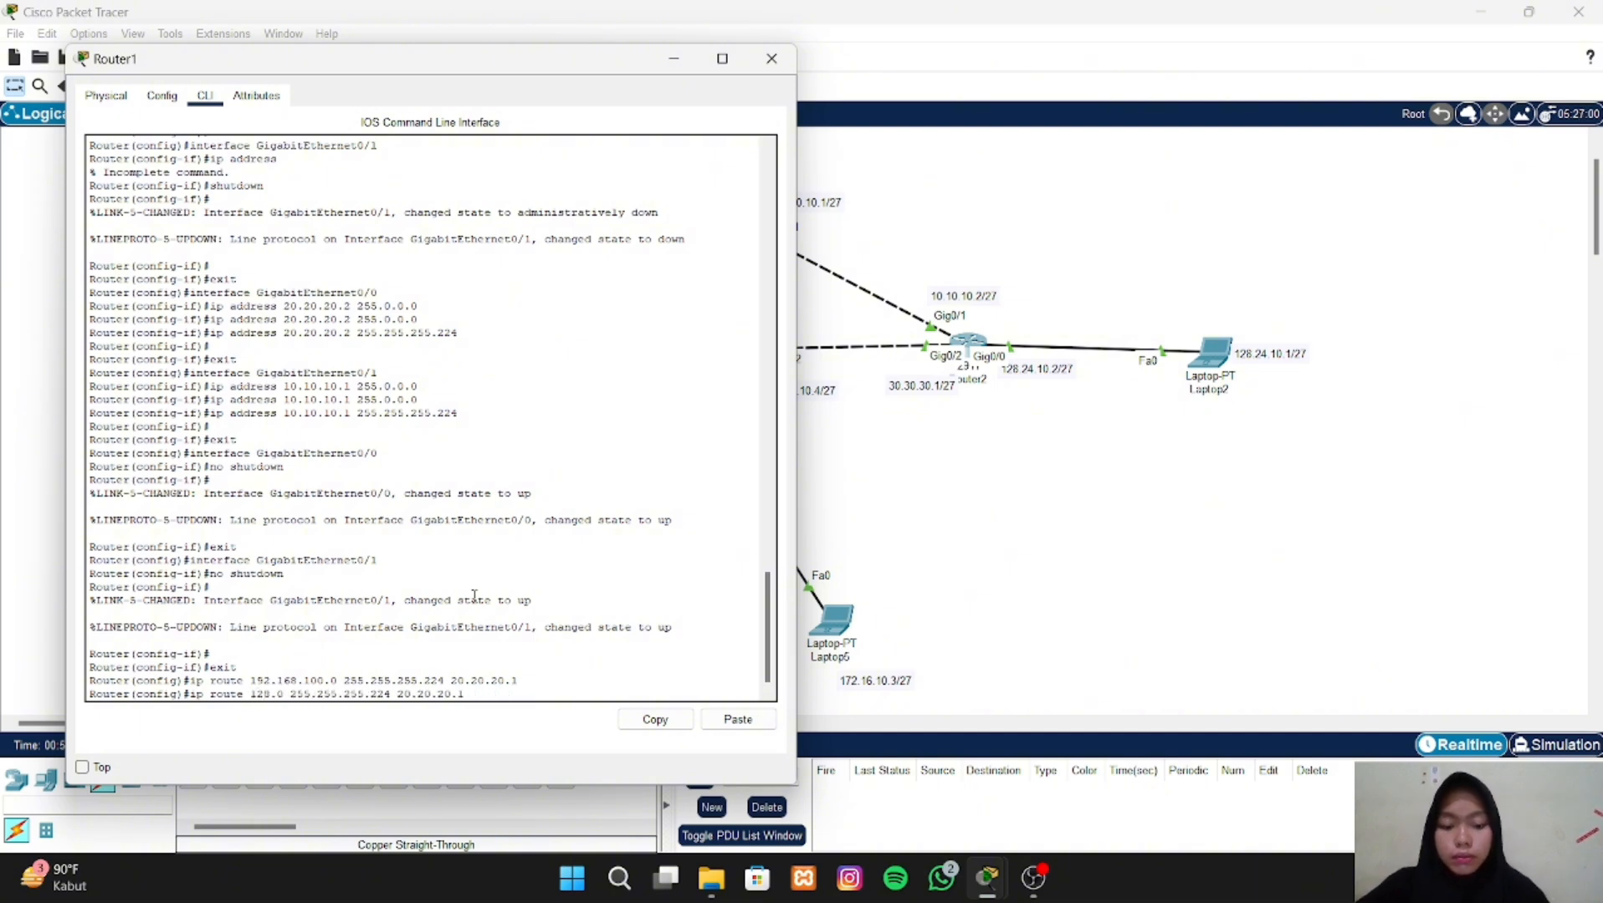
pyautogui.write('24.')
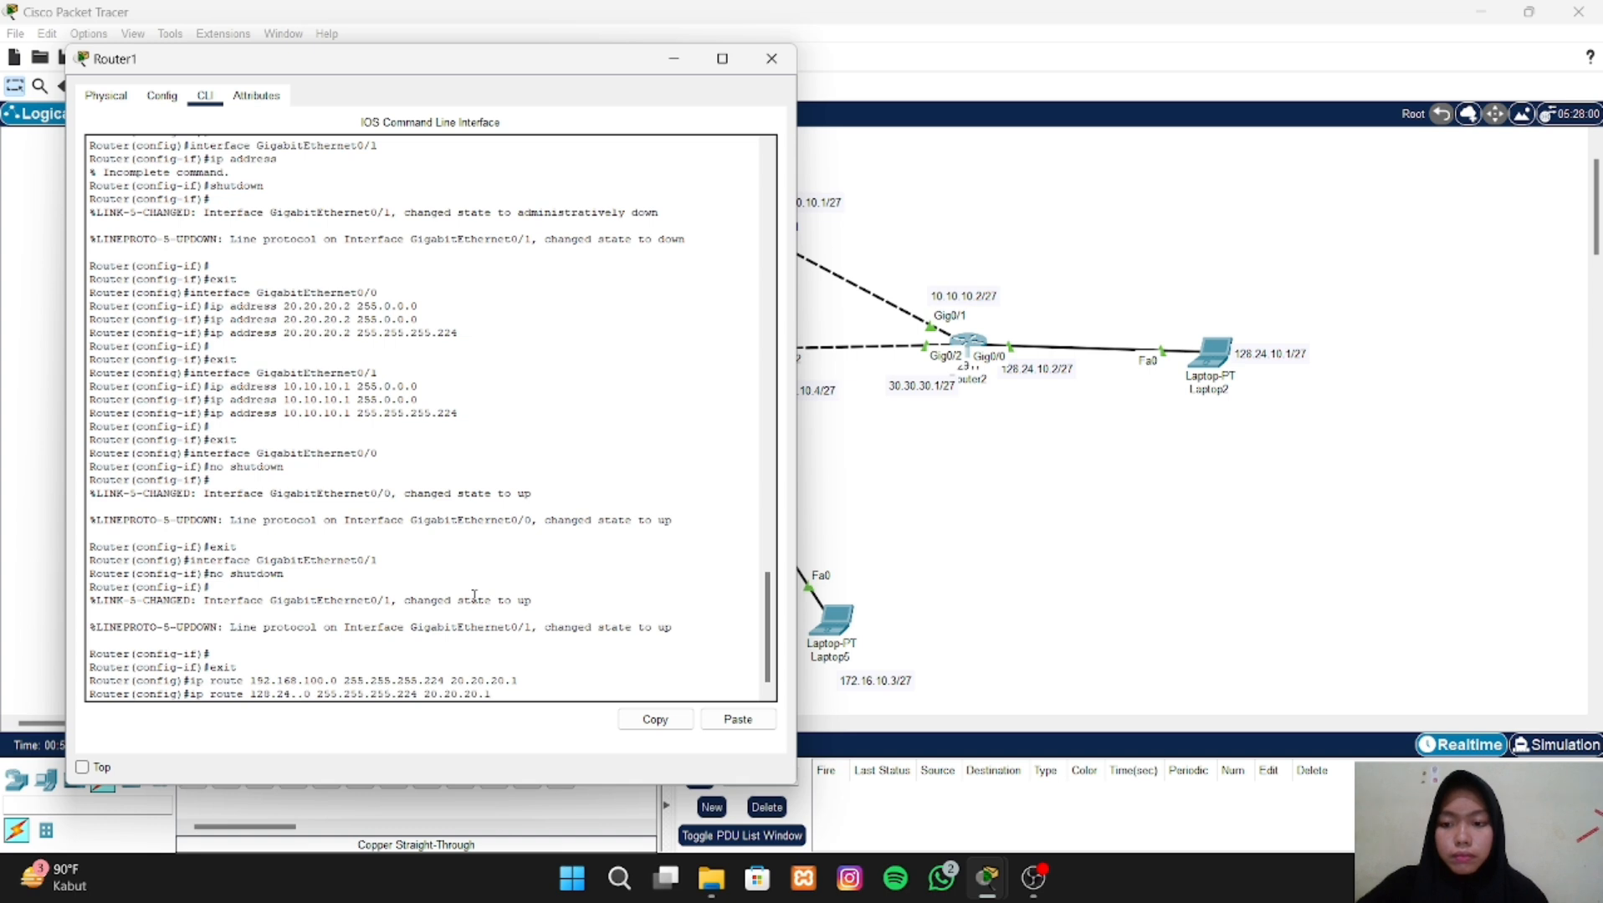
pyautogui.write('10')
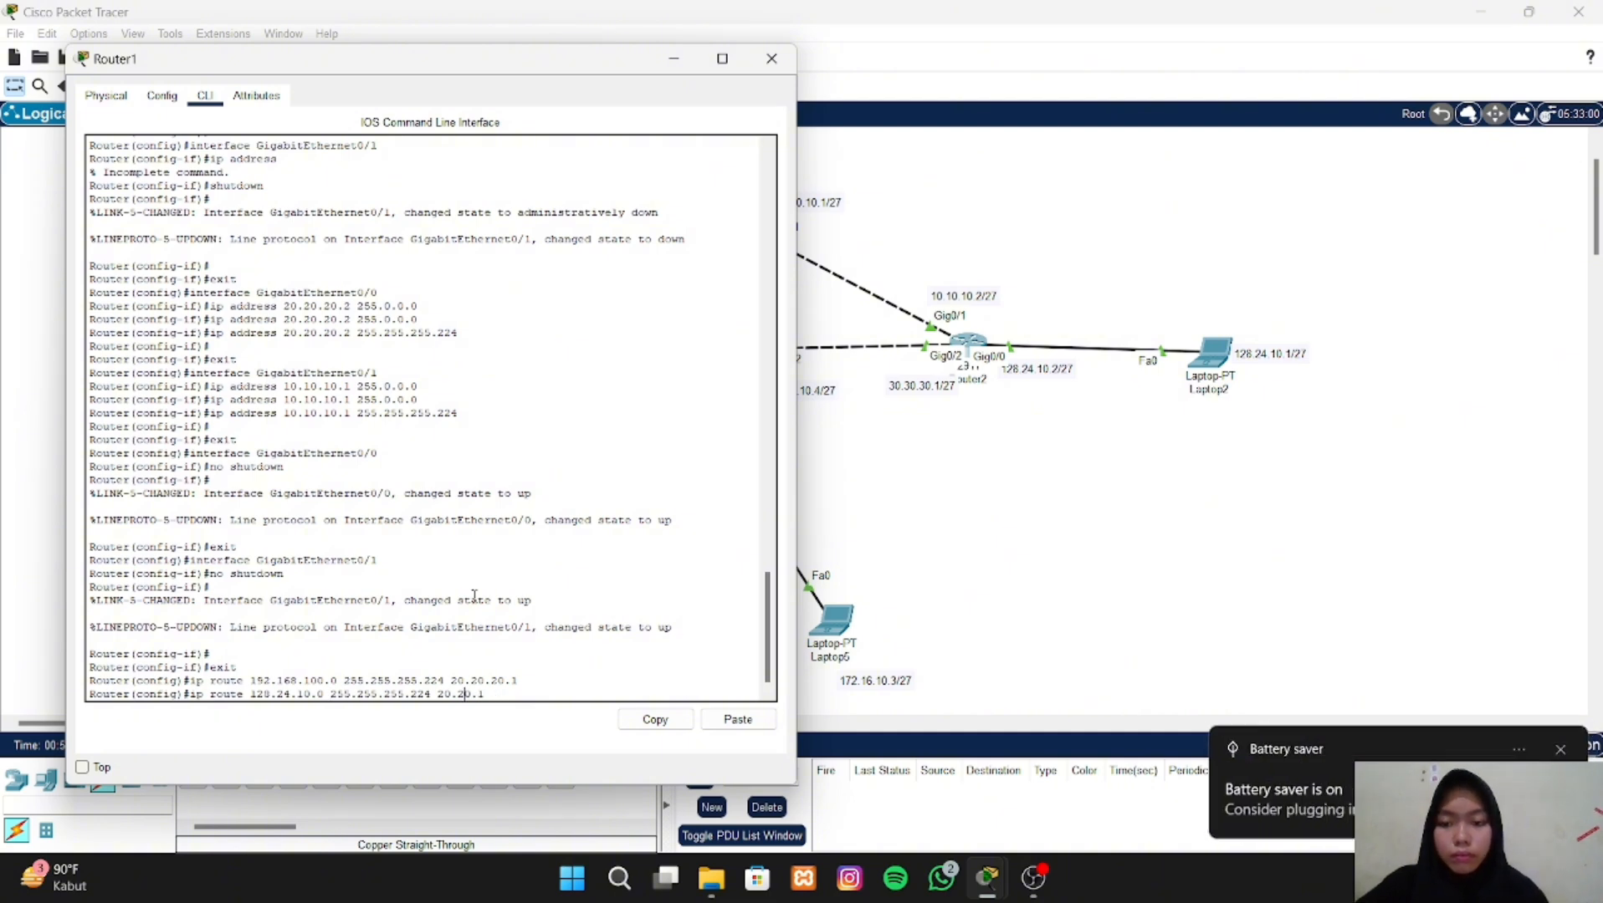
pyautogui.press('BackSpace')
pyautogui.press('BackSpace')
pyautogui.press('BackSpace')
pyautogui.press('BackSpace')
pyautogui.press('BackSpace')
pyautogui.press('BackSpace')
pyautogui.press('BackSpace')
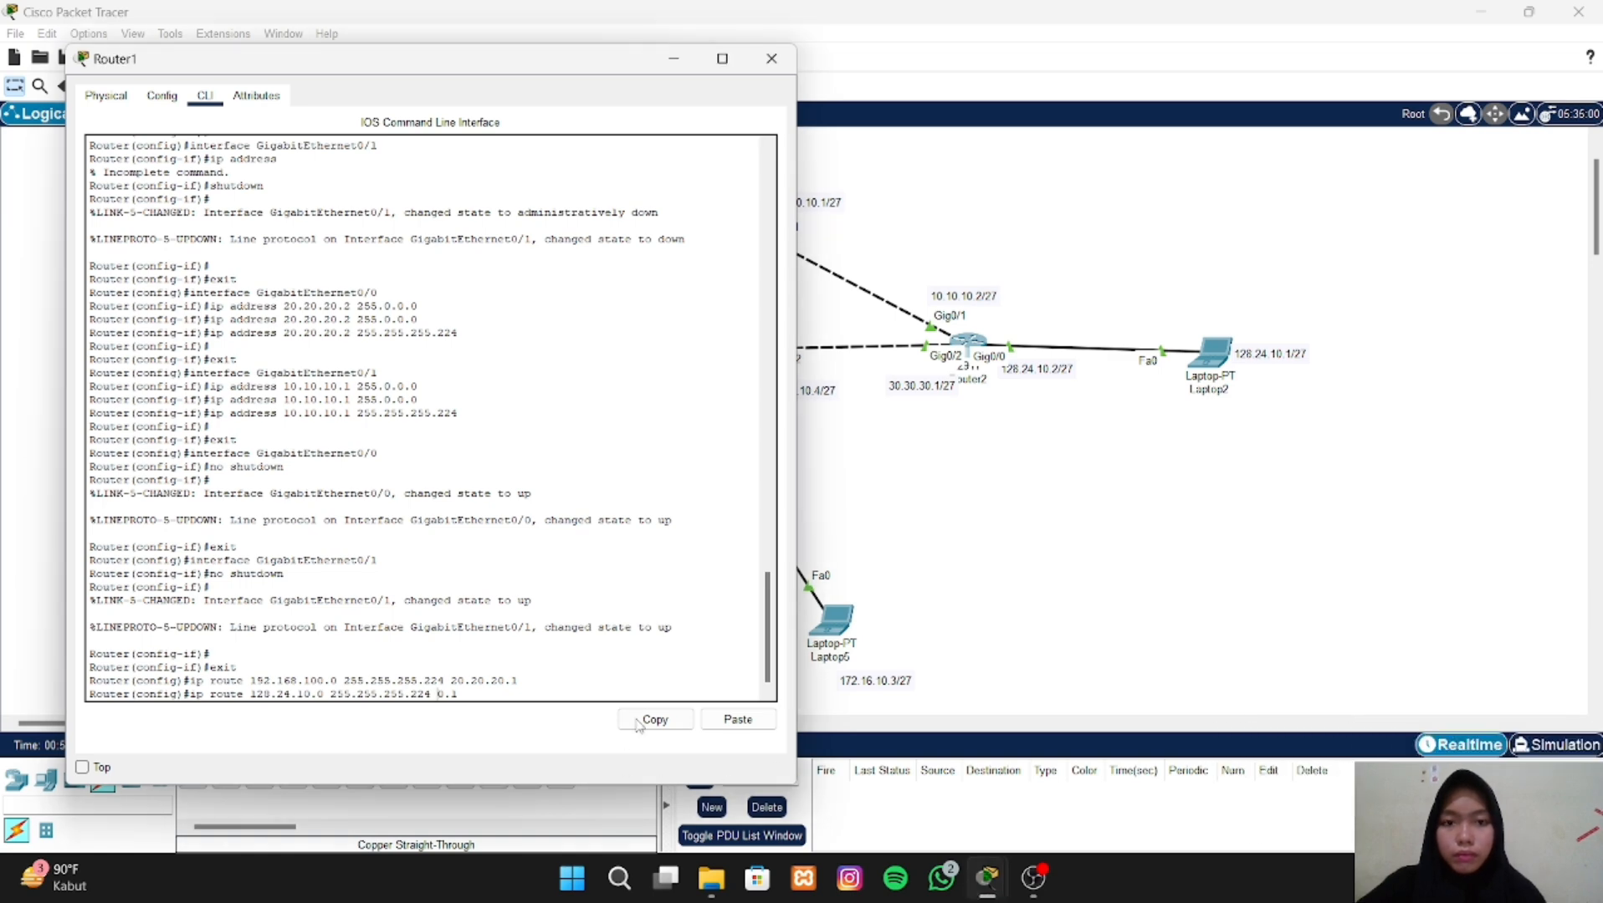
pyautogui.write('10.10.10.1')
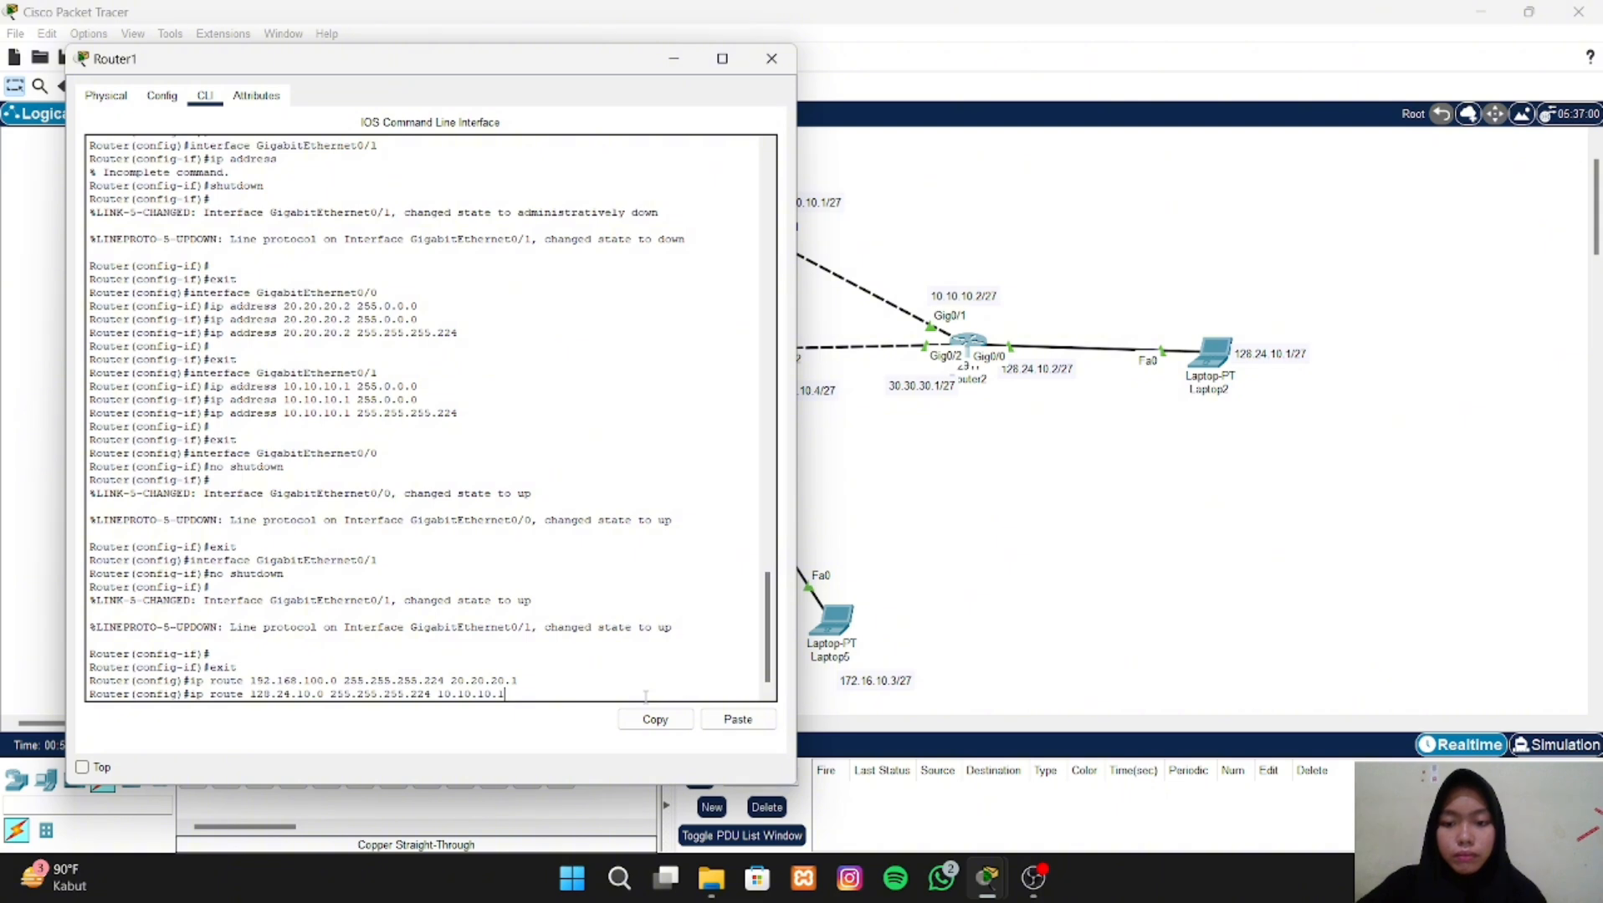
pyautogui.press('Return')
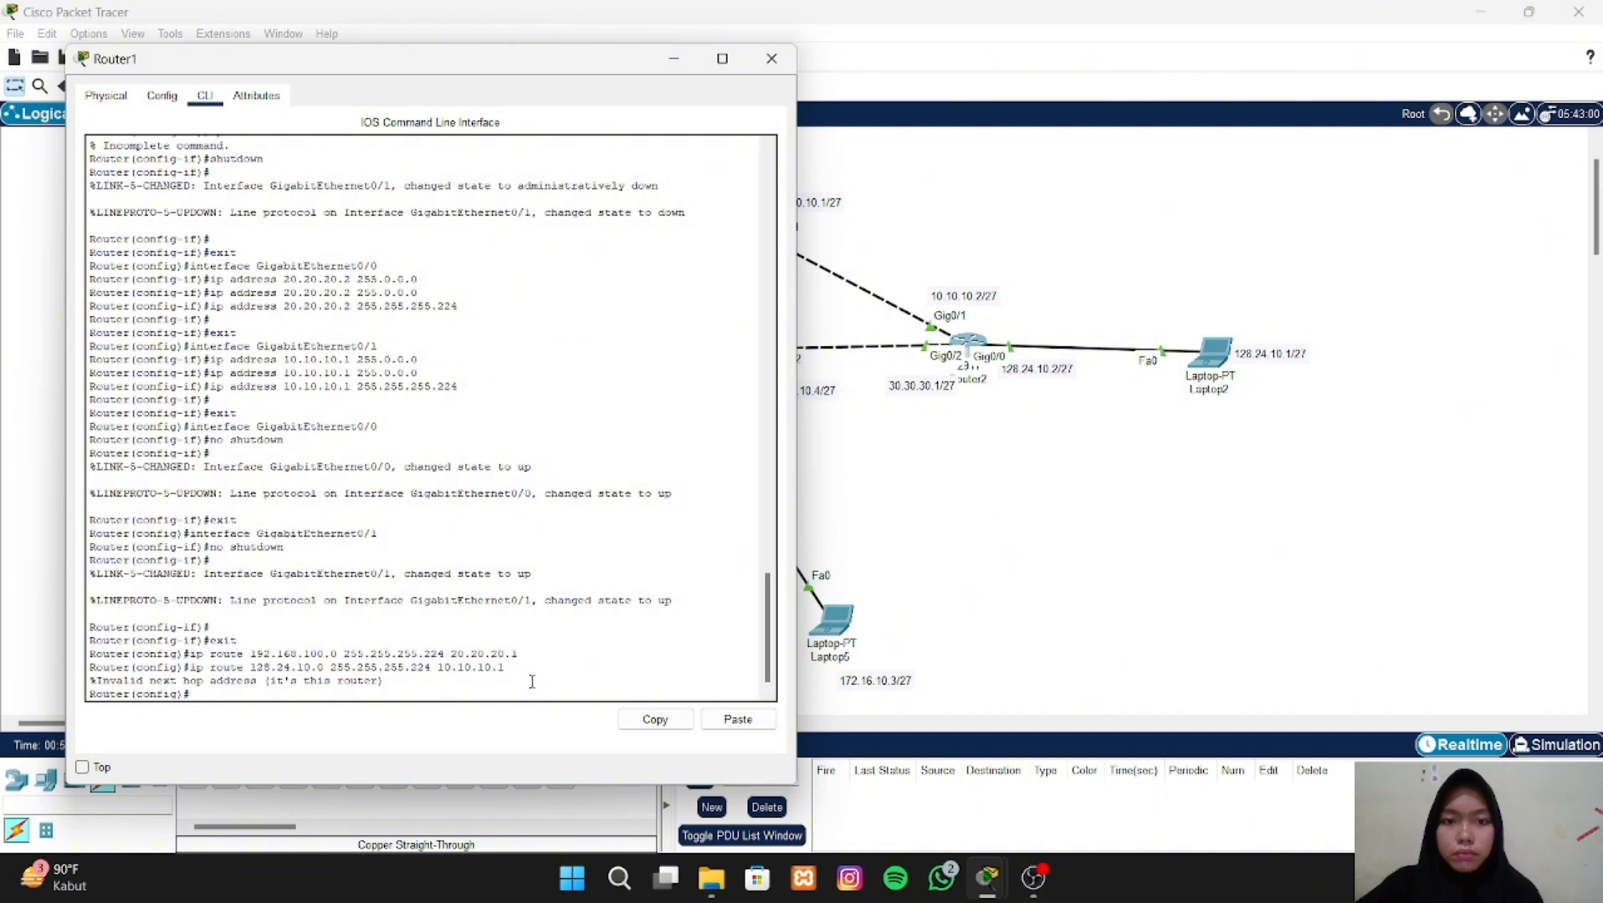
# - Reissue Router1's static route to network 128.24.10.0 with mask 255.255.255.224, using next hop 10.10.10.2, and uncover more of the topology
pyautogui.press('Up')
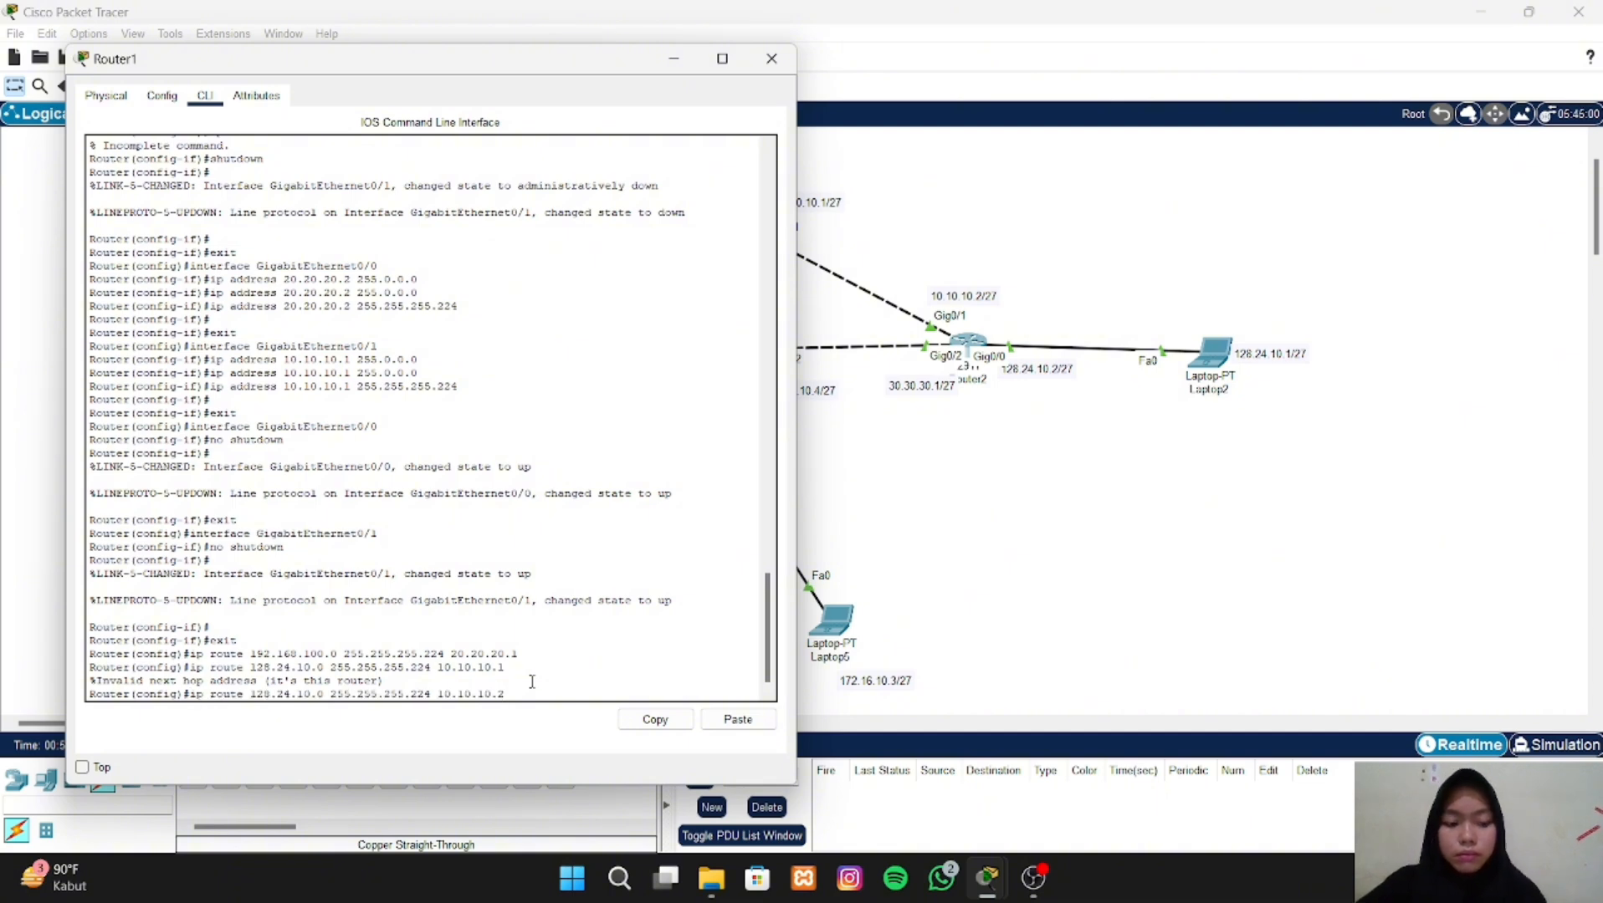
pyautogui.press('Return')
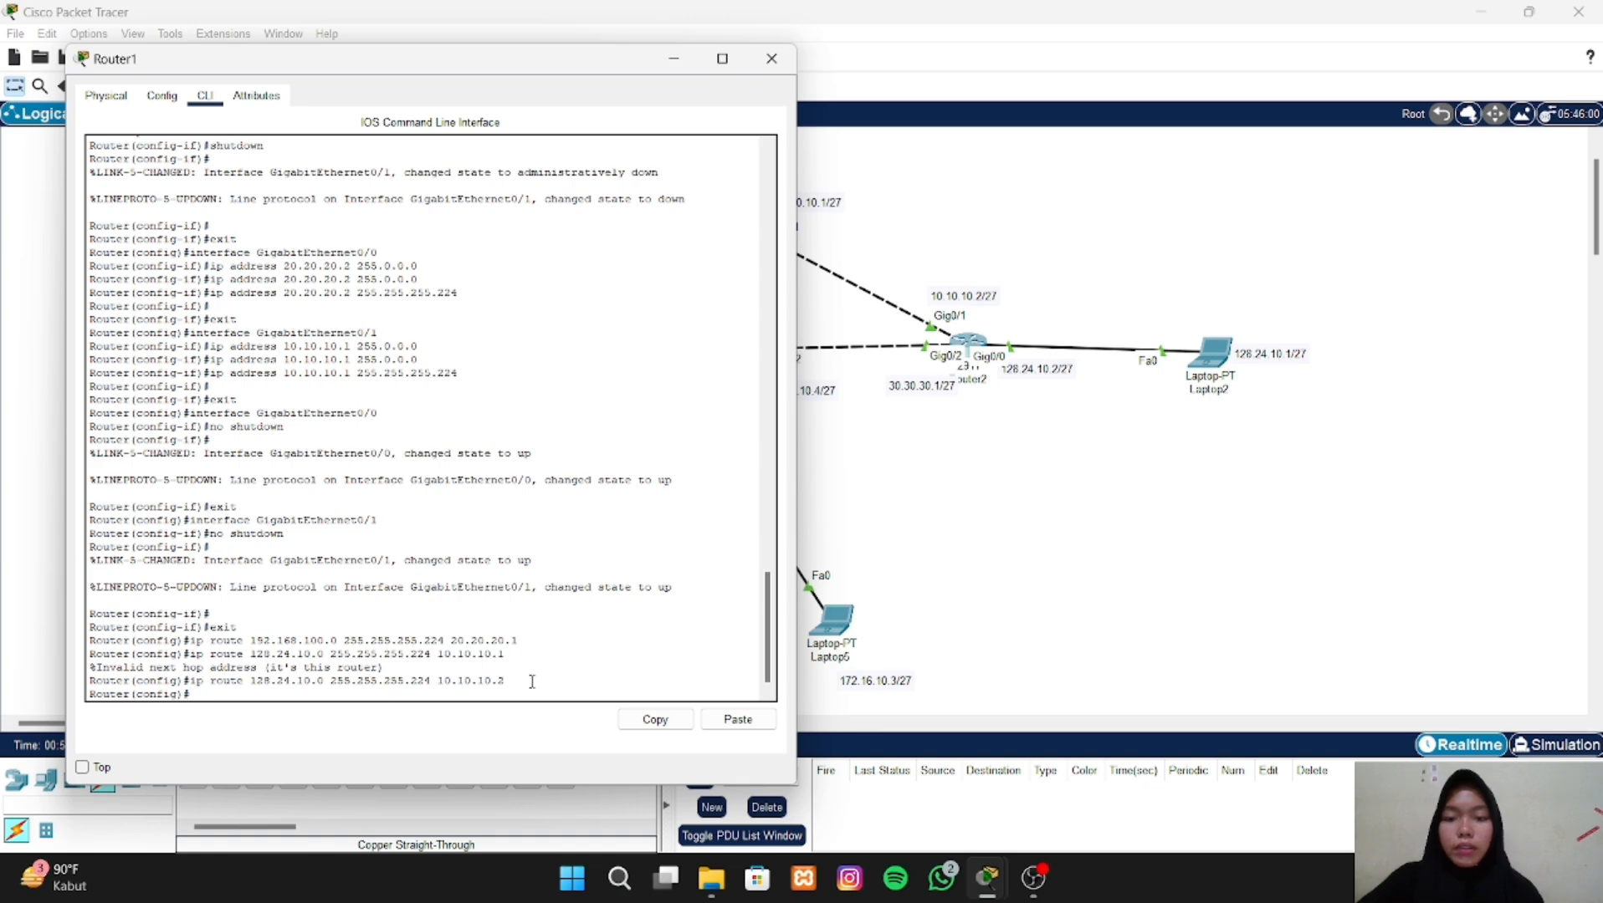
pyautogui.moveTo(522, 67); pyautogui.dragTo(434, 48)
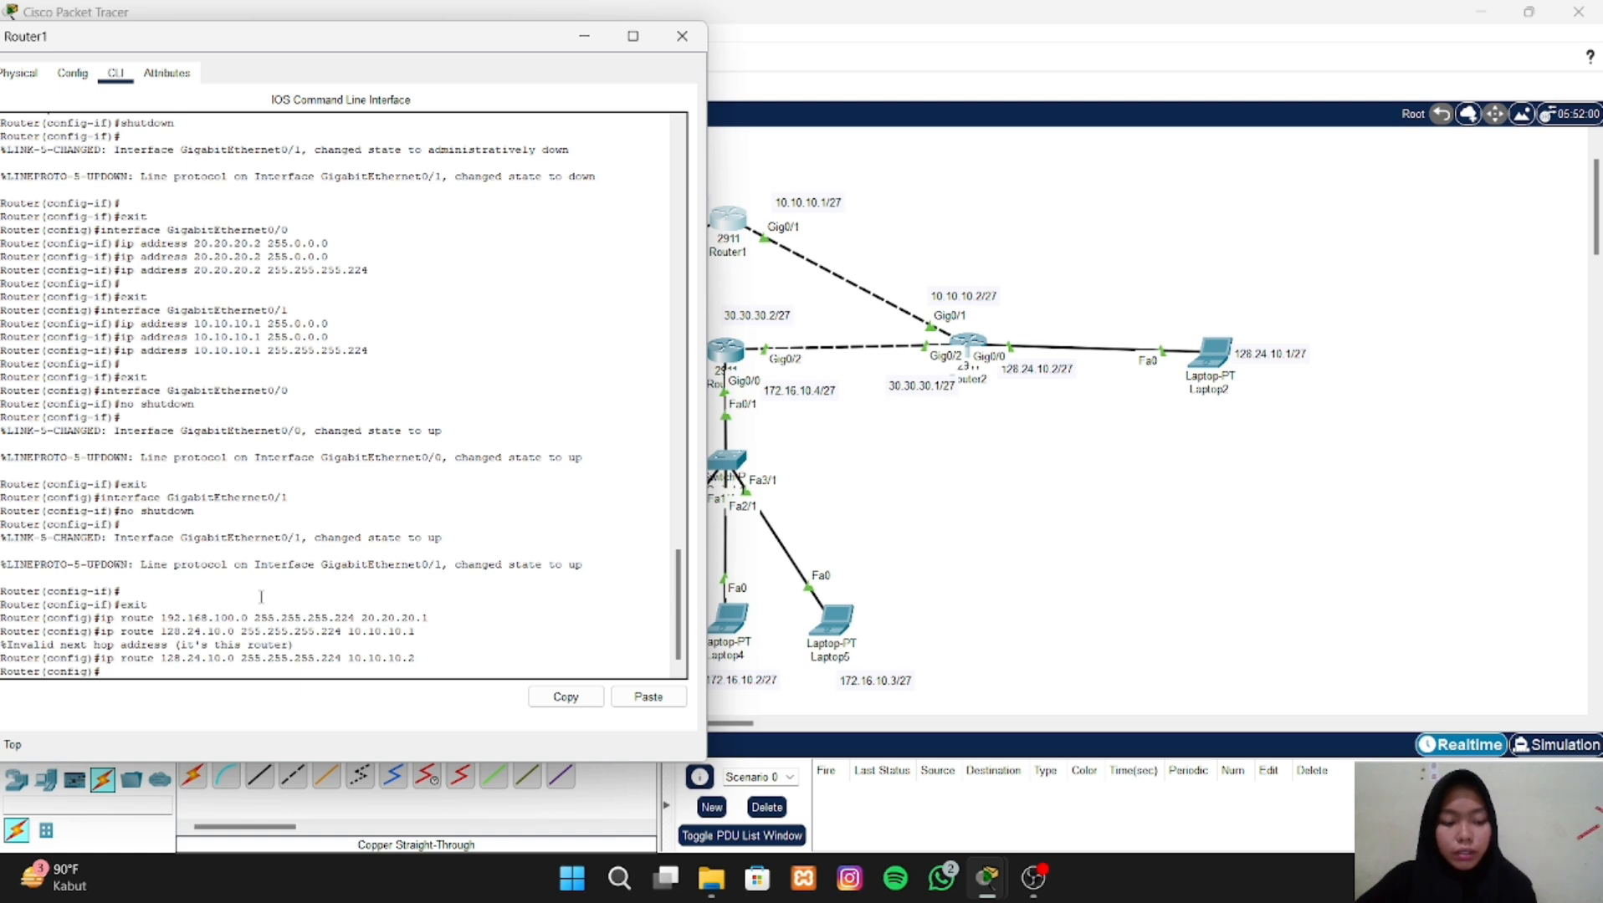
# - Add a static route on Router1 to network 30.30.30.0 with mask 255.255.255.224 via next hop 10.10.10.2, adapting the previous route command
pyautogui.press('Up')
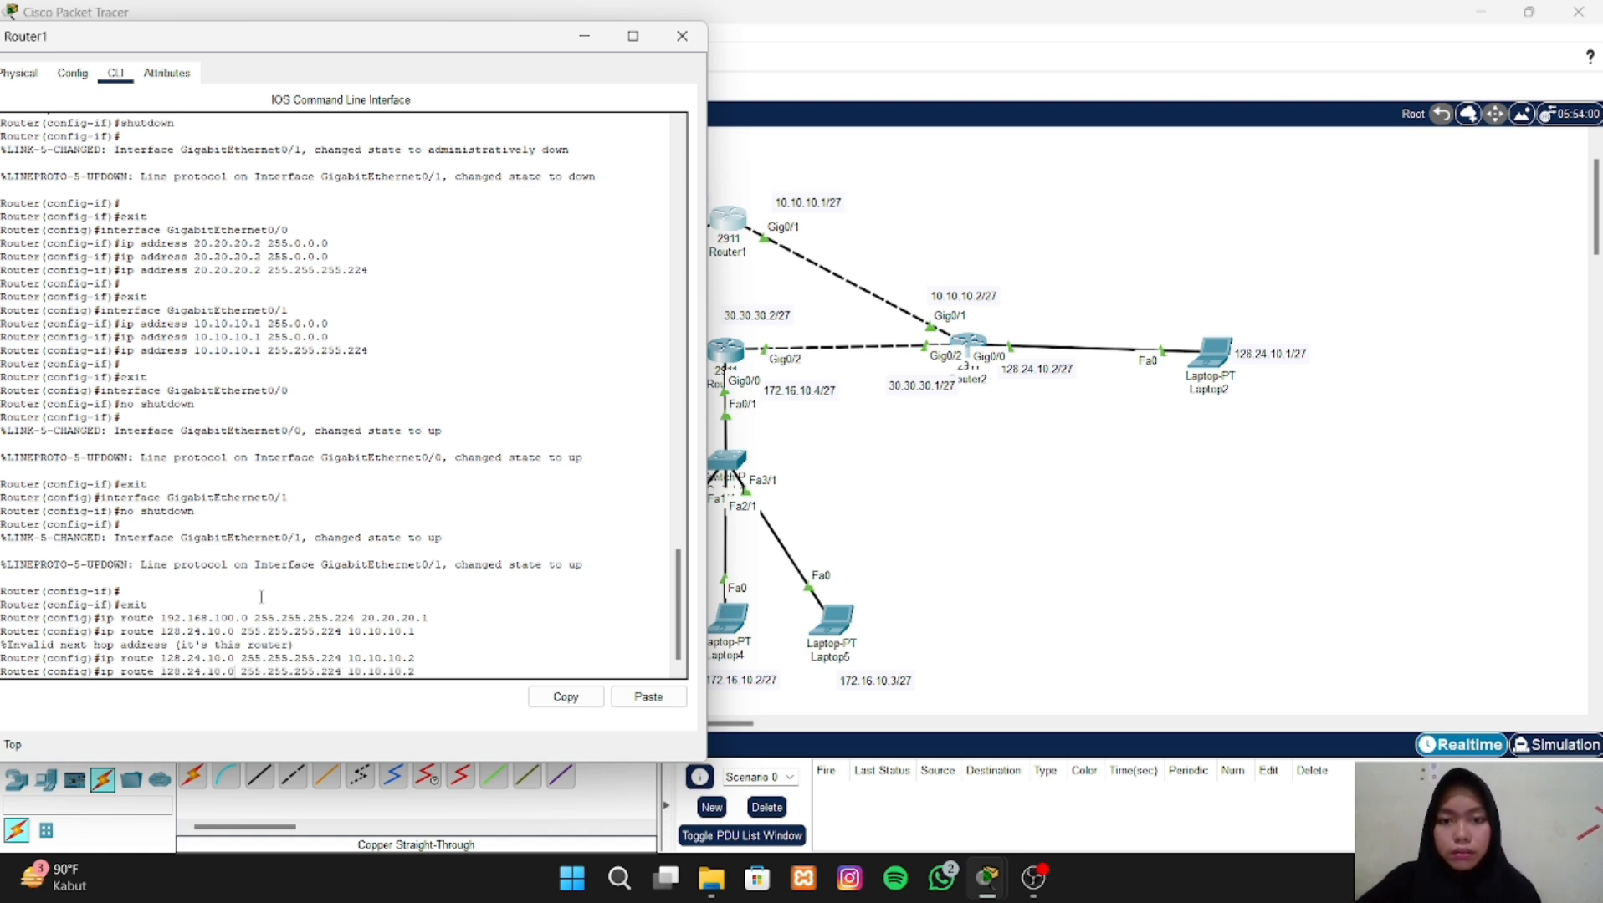
pyautogui.press('BackSpace')
pyautogui.press('BackSpace')
pyautogui.press('BackSpace')
pyautogui.press('BackSpace')
pyautogui.press('BackSpace')
pyautogui.press('BackSpace')
pyautogui.press('BackSpace')
pyautogui.press('BackSpace')
pyautogui.press('BackSpace')
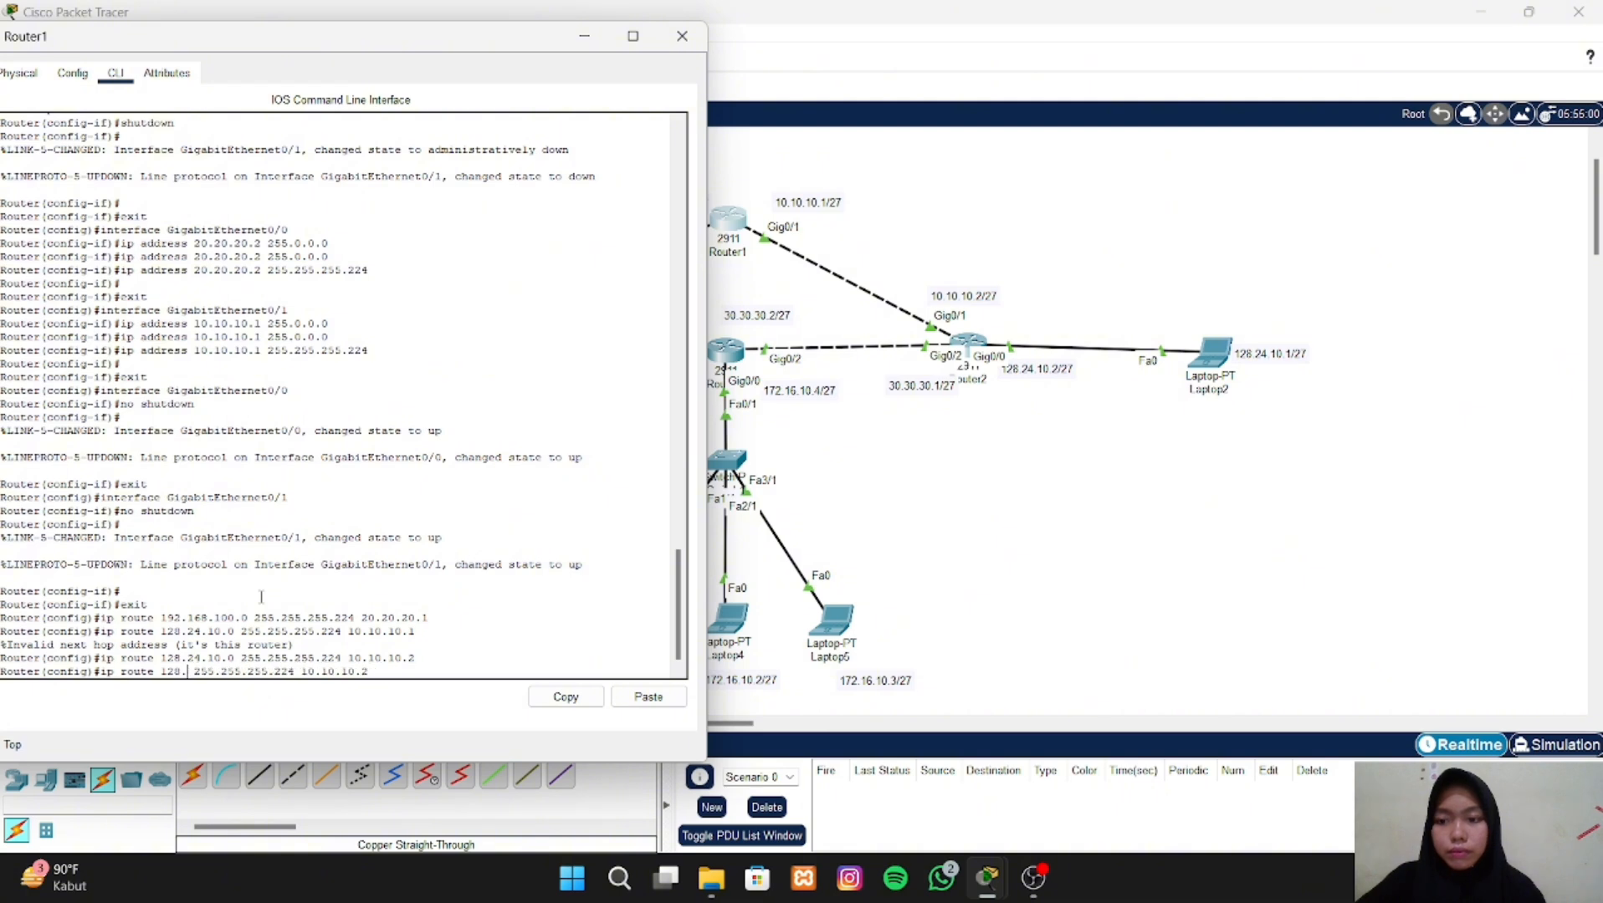
pyautogui.press('BackSpace')
pyautogui.press('BackSpace')
pyautogui.write('30.30.30.')
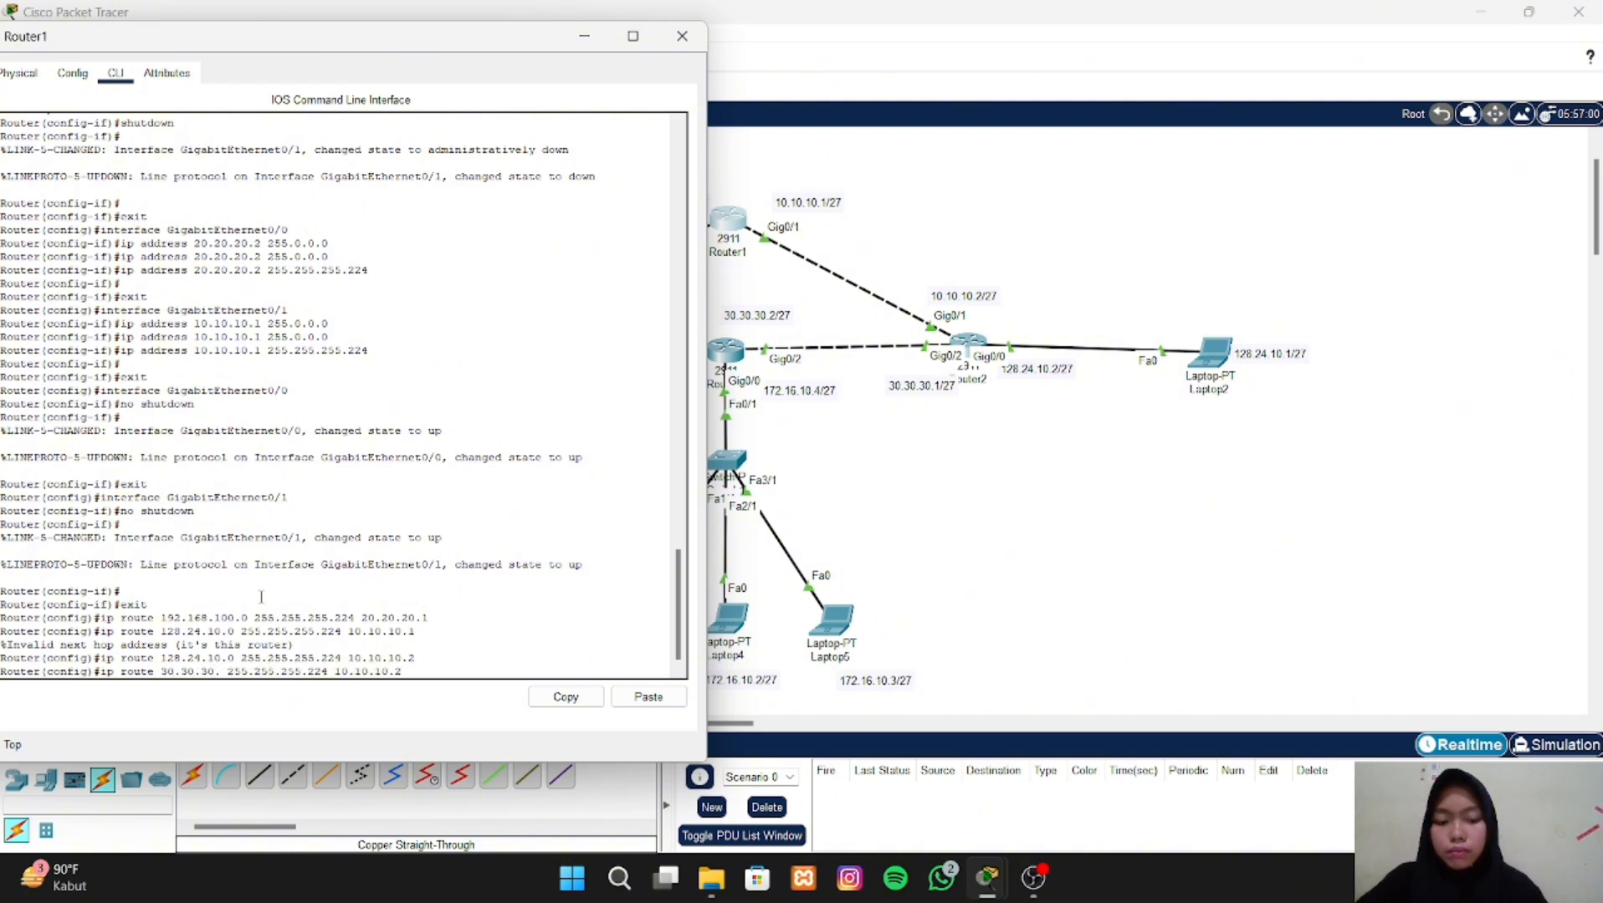
pyautogui.write('0')
pyautogui.press('Return')
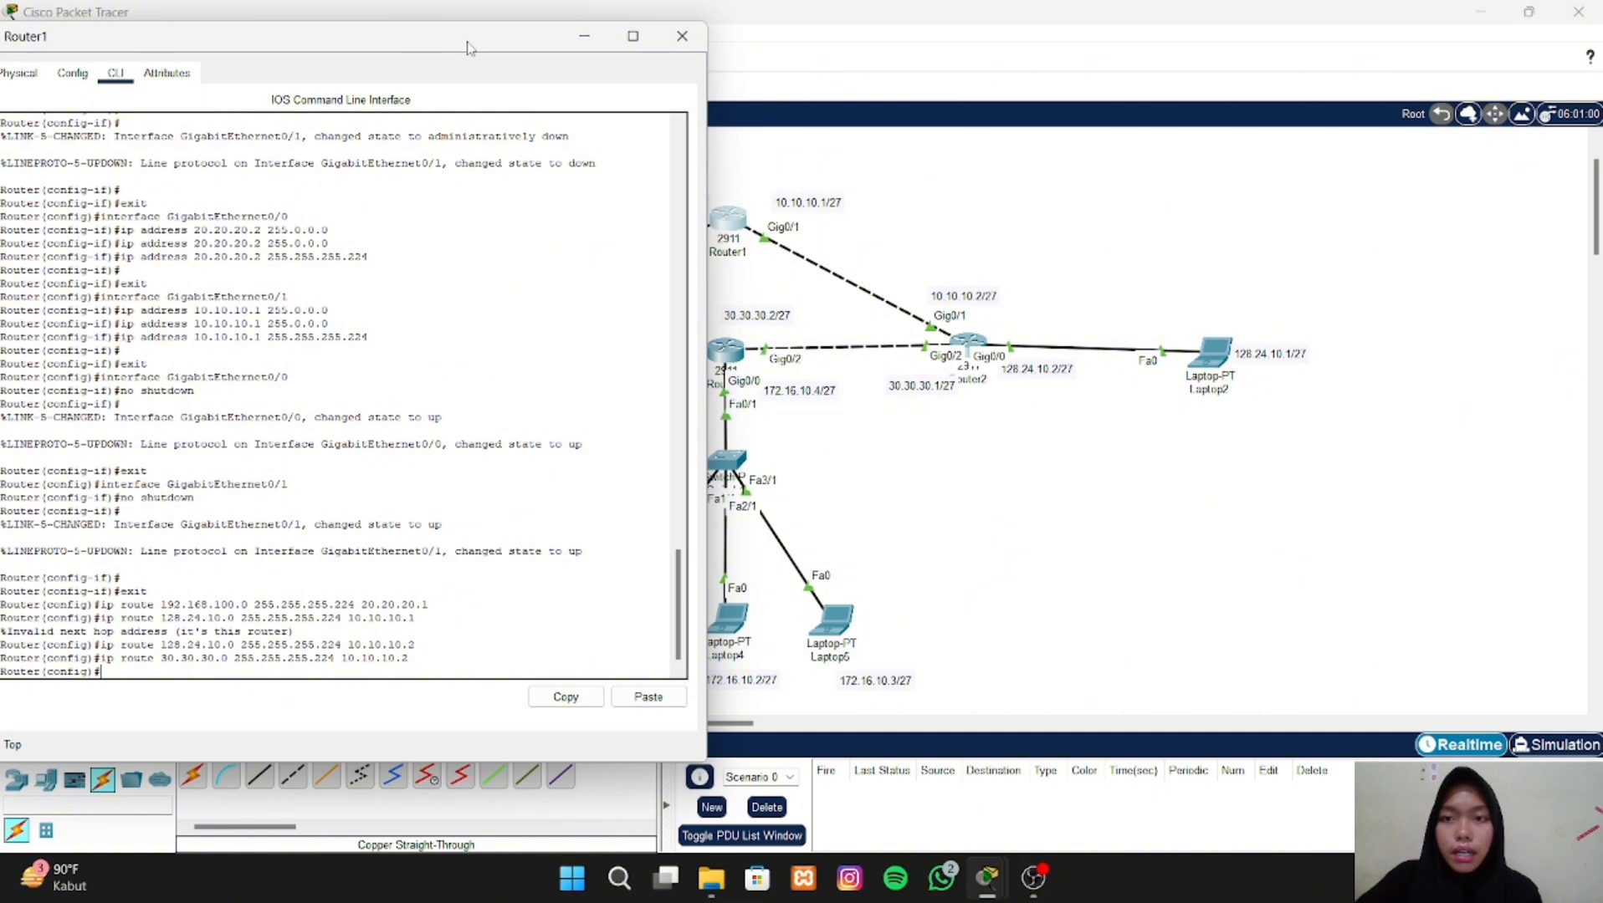
# - Add a static route on Router1 to network 172.16.10.0 with mask 255.255.255.224 via 10.10.10.2, and close the router's window
pyautogui.moveTo(469, 48); pyautogui.dragTo(396, 42)
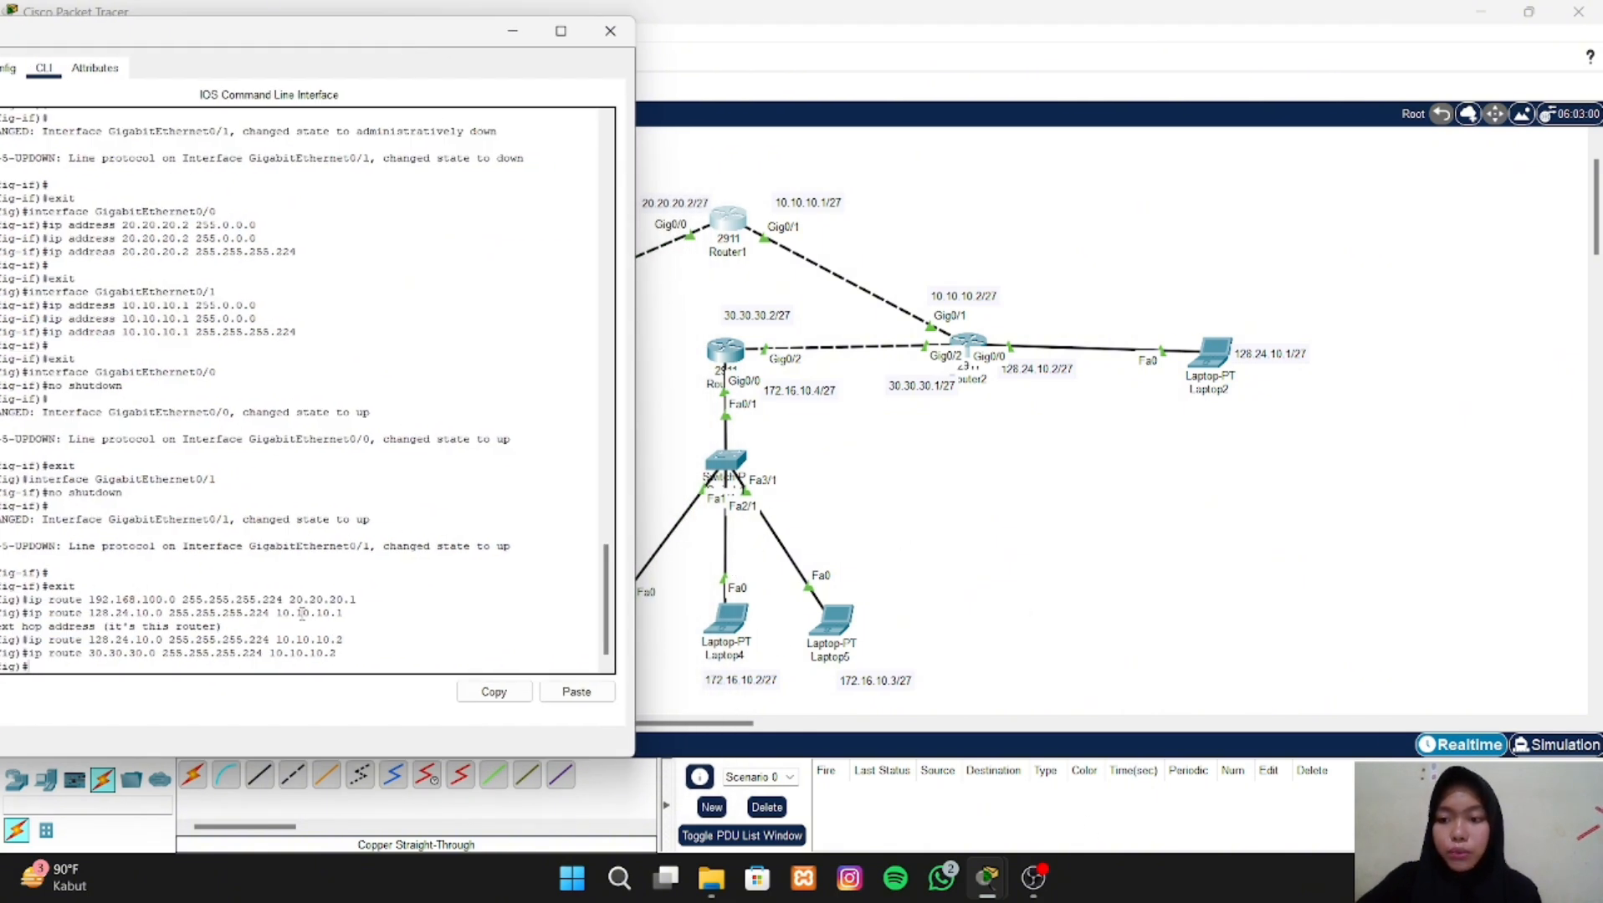
pyautogui.press('Up')
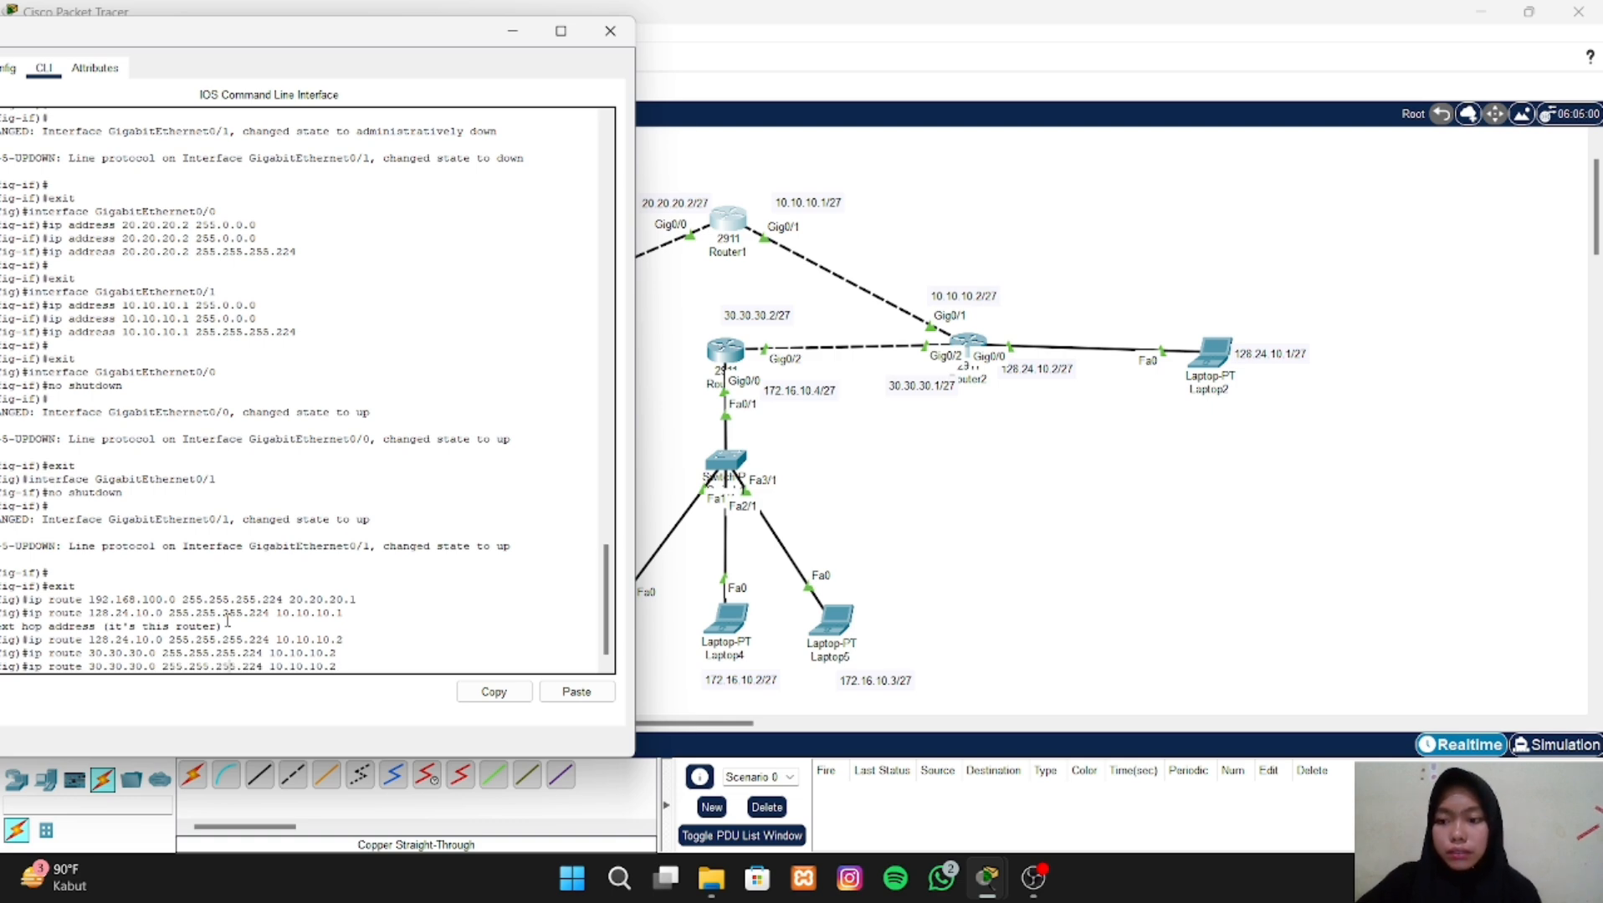
pyautogui.press('Left')
pyautogui.press('Left')
pyautogui.press('Left')
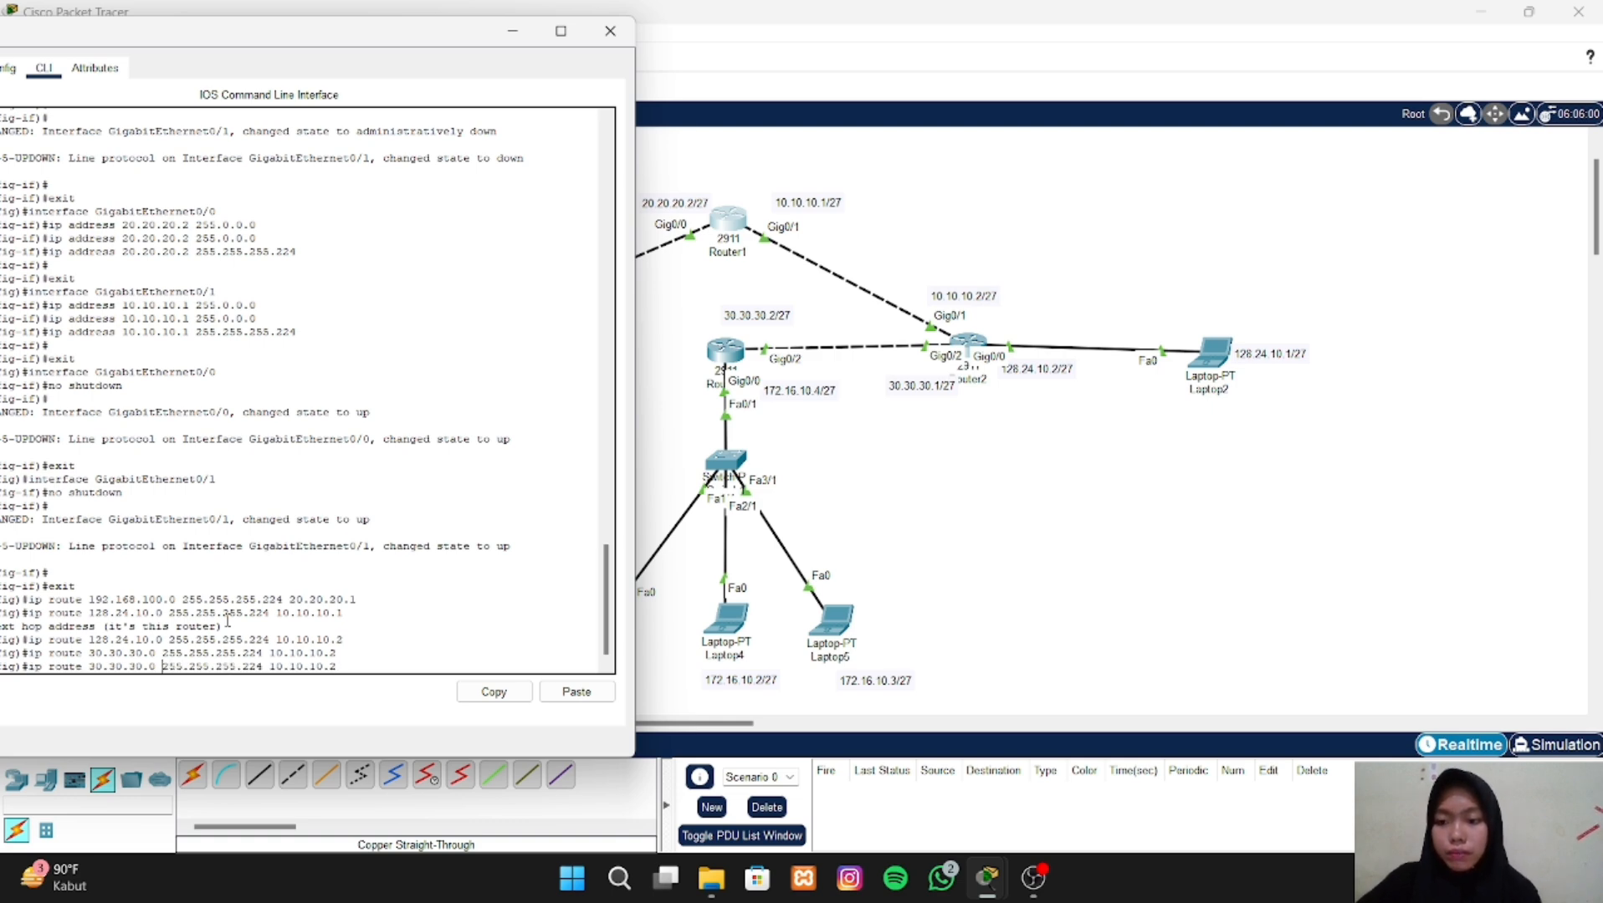
pyautogui.press('BackSpace')
pyautogui.press('BackSpace')
pyautogui.press('BackSpace')
pyautogui.press('BackSpace')
pyautogui.press('BackSpace')
pyautogui.press('BackSpace')
pyautogui.press('BackSpace')
pyautogui.press('BackSpace')
pyautogui.press('BackSpace')
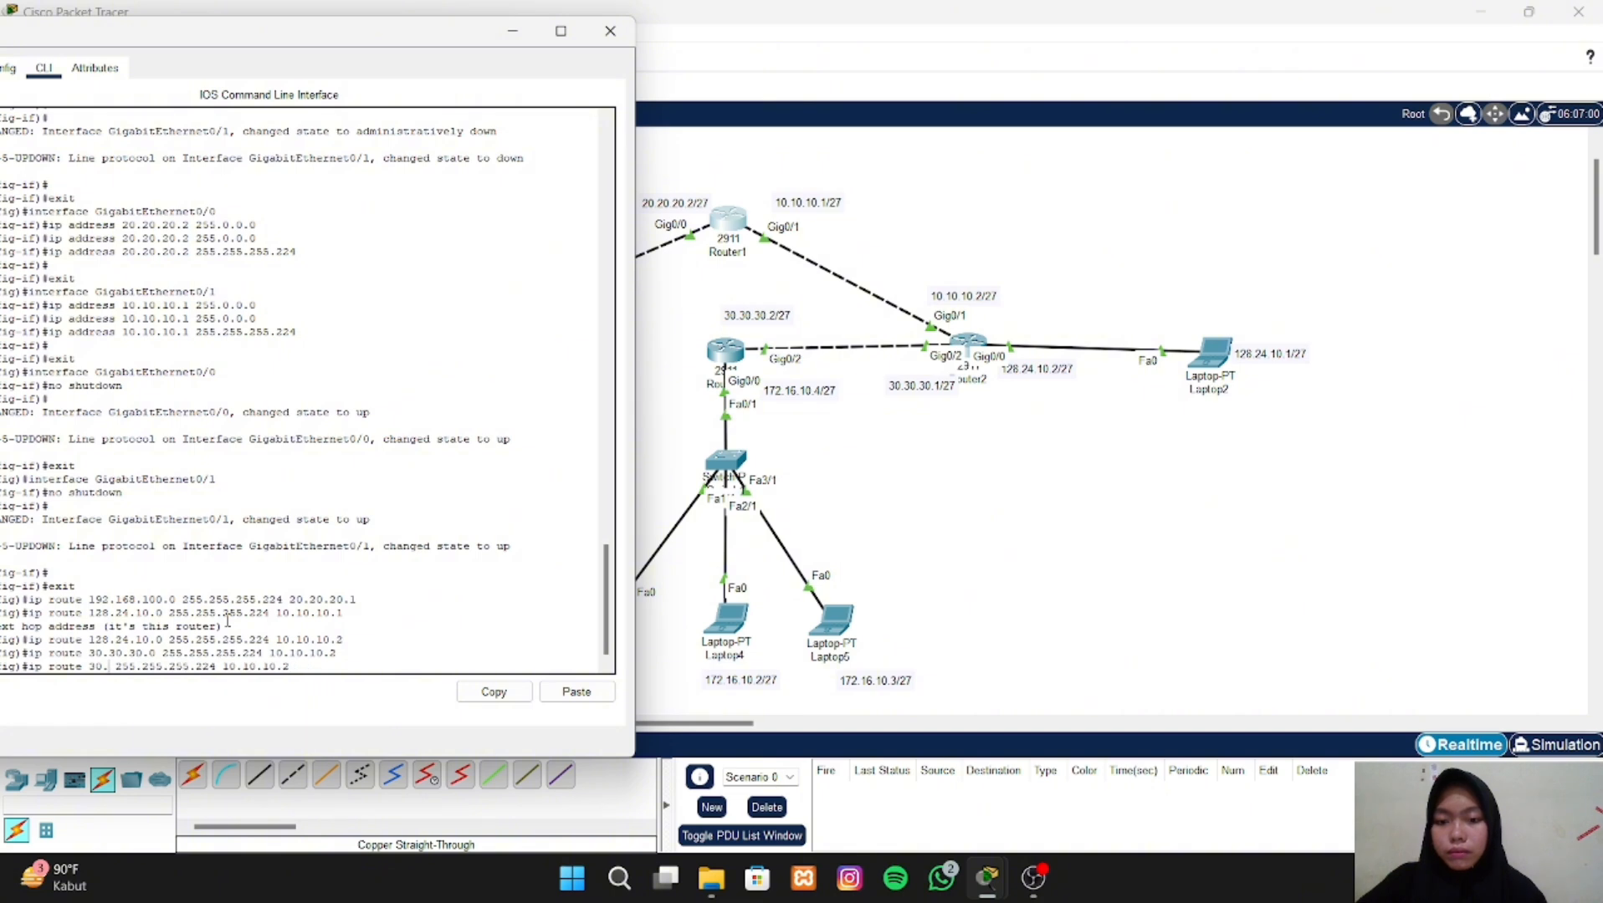
pyautogui.press('BackSpace')
pyautogui.write('172')
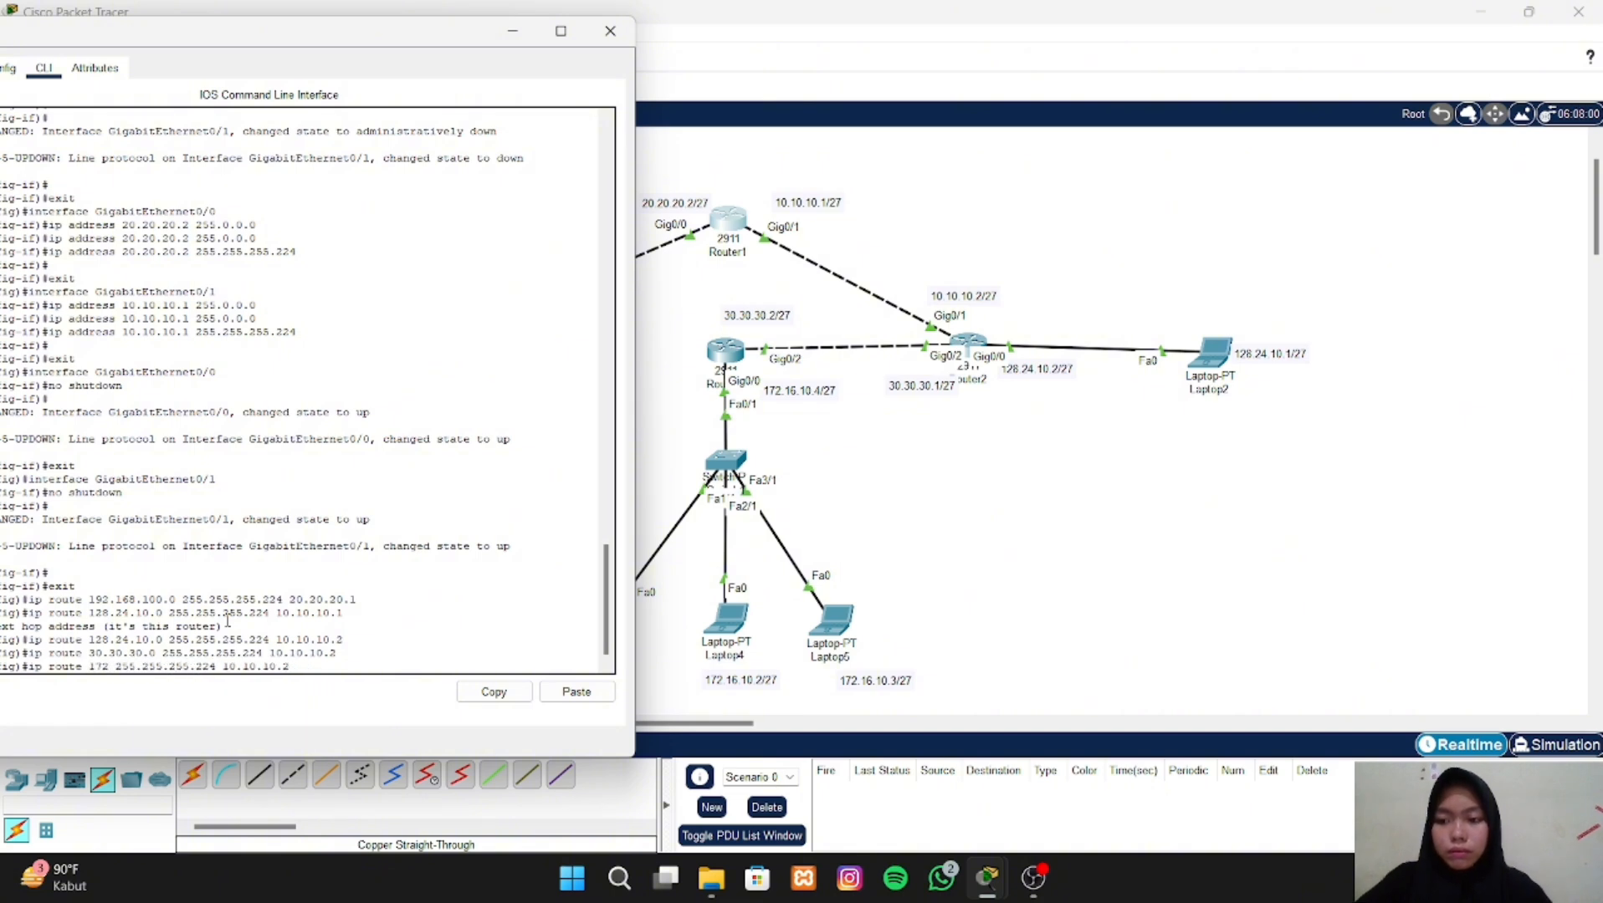
pyautogui.write('.16.')
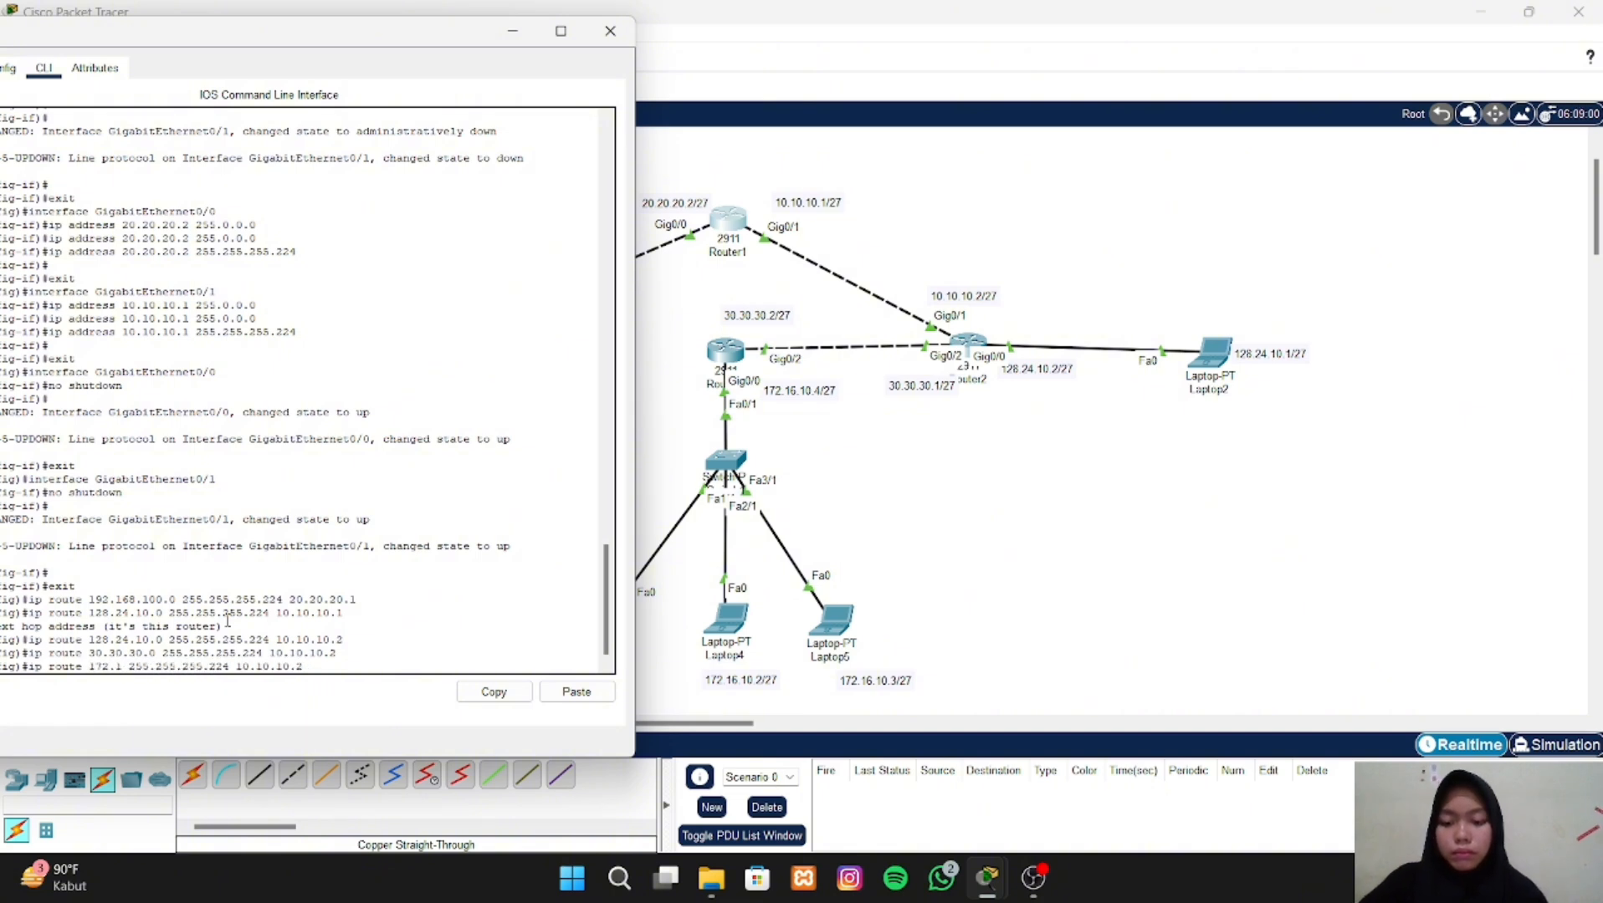
pyautogui.write('10.0')
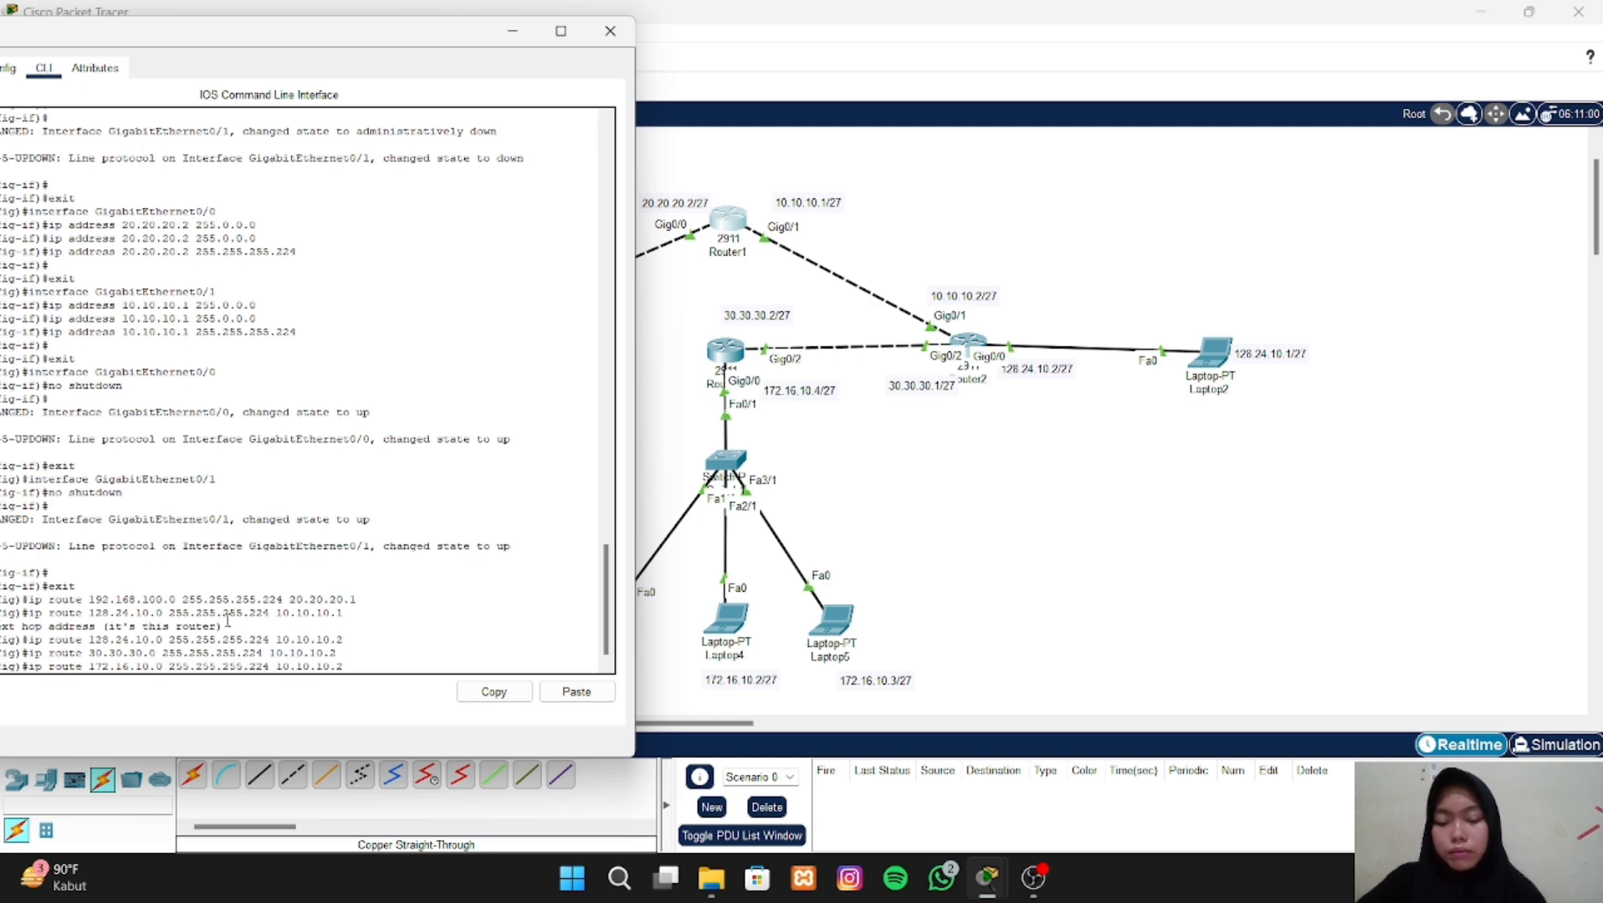
pyautogui.press('Return')
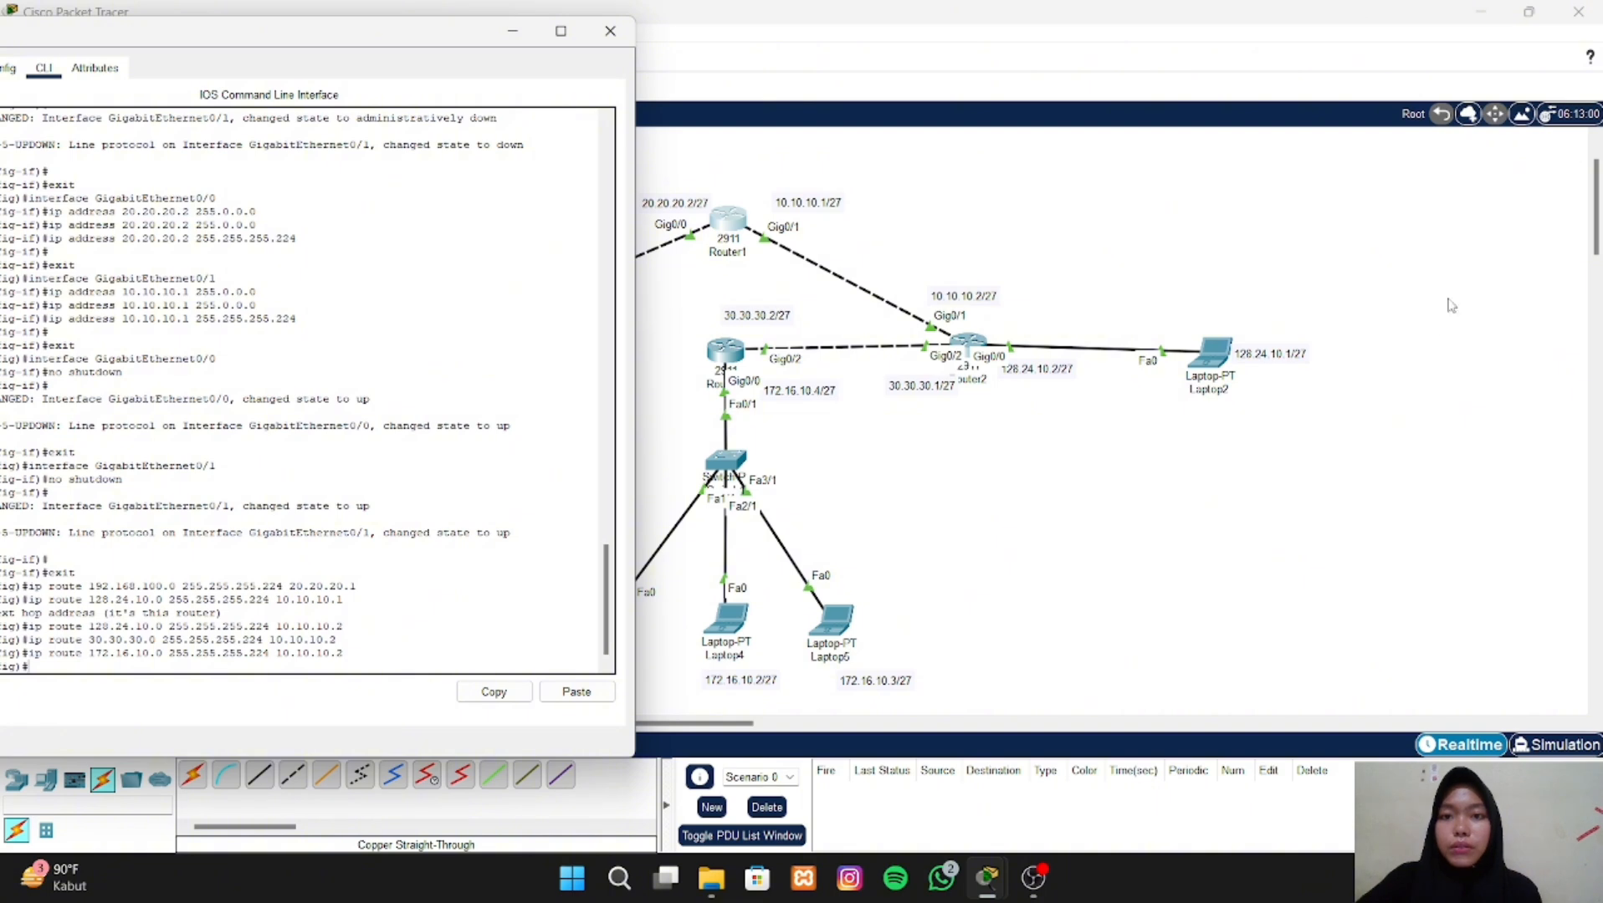
pyautogui.click(609, 34)
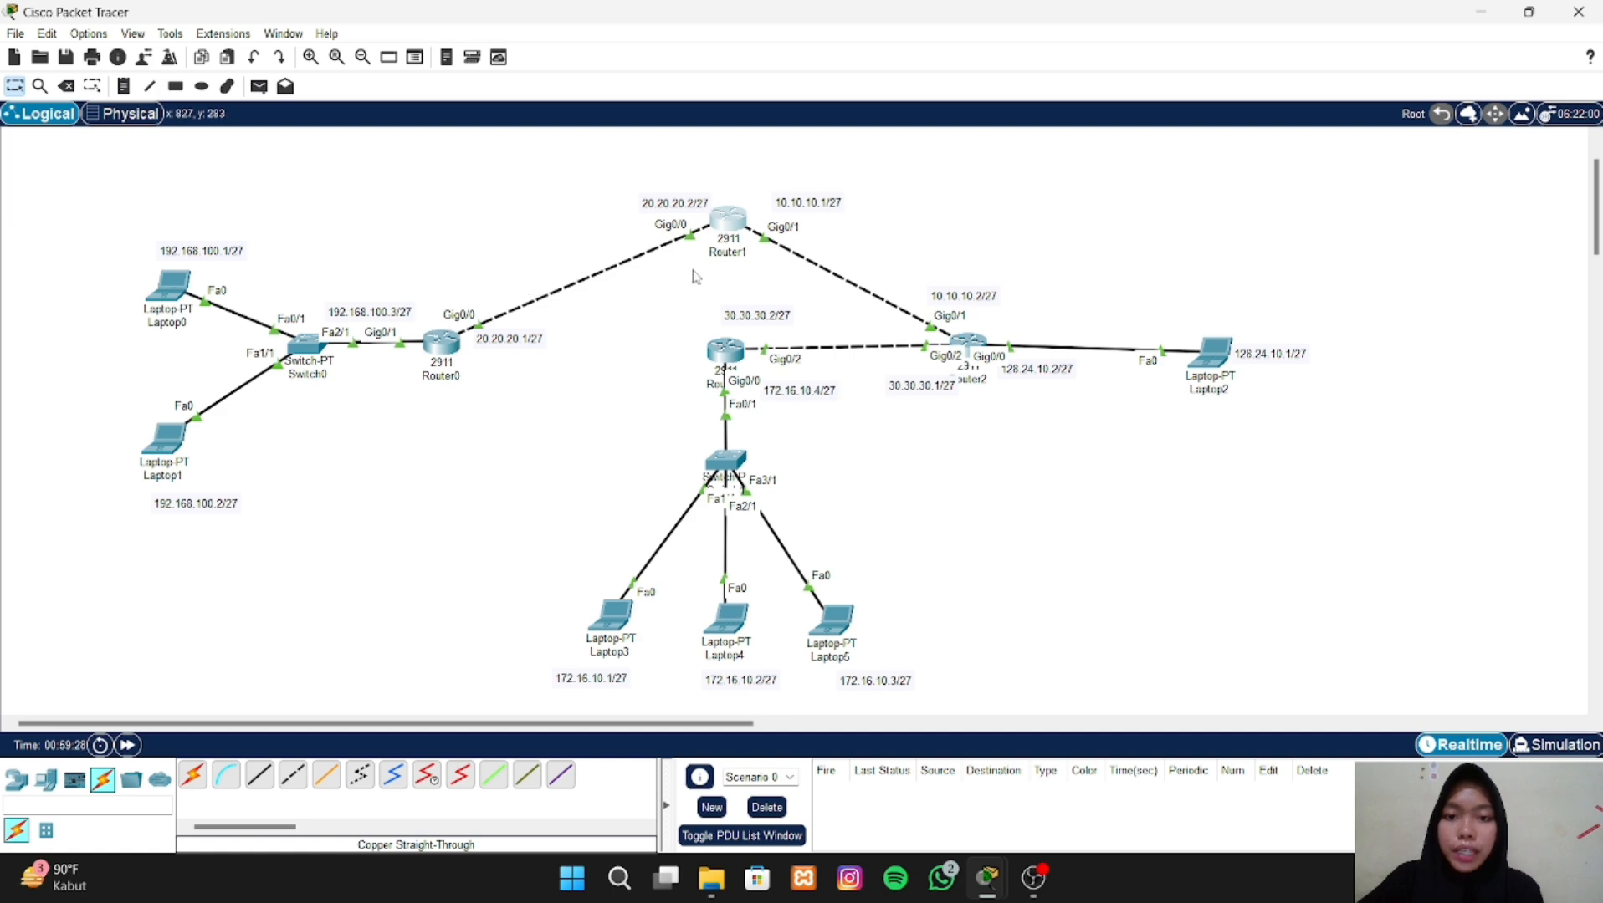
# - Open Router2's command line and enter global configuration mode with enable and configure terminal
pyautogui.doubleClick(970, 350)
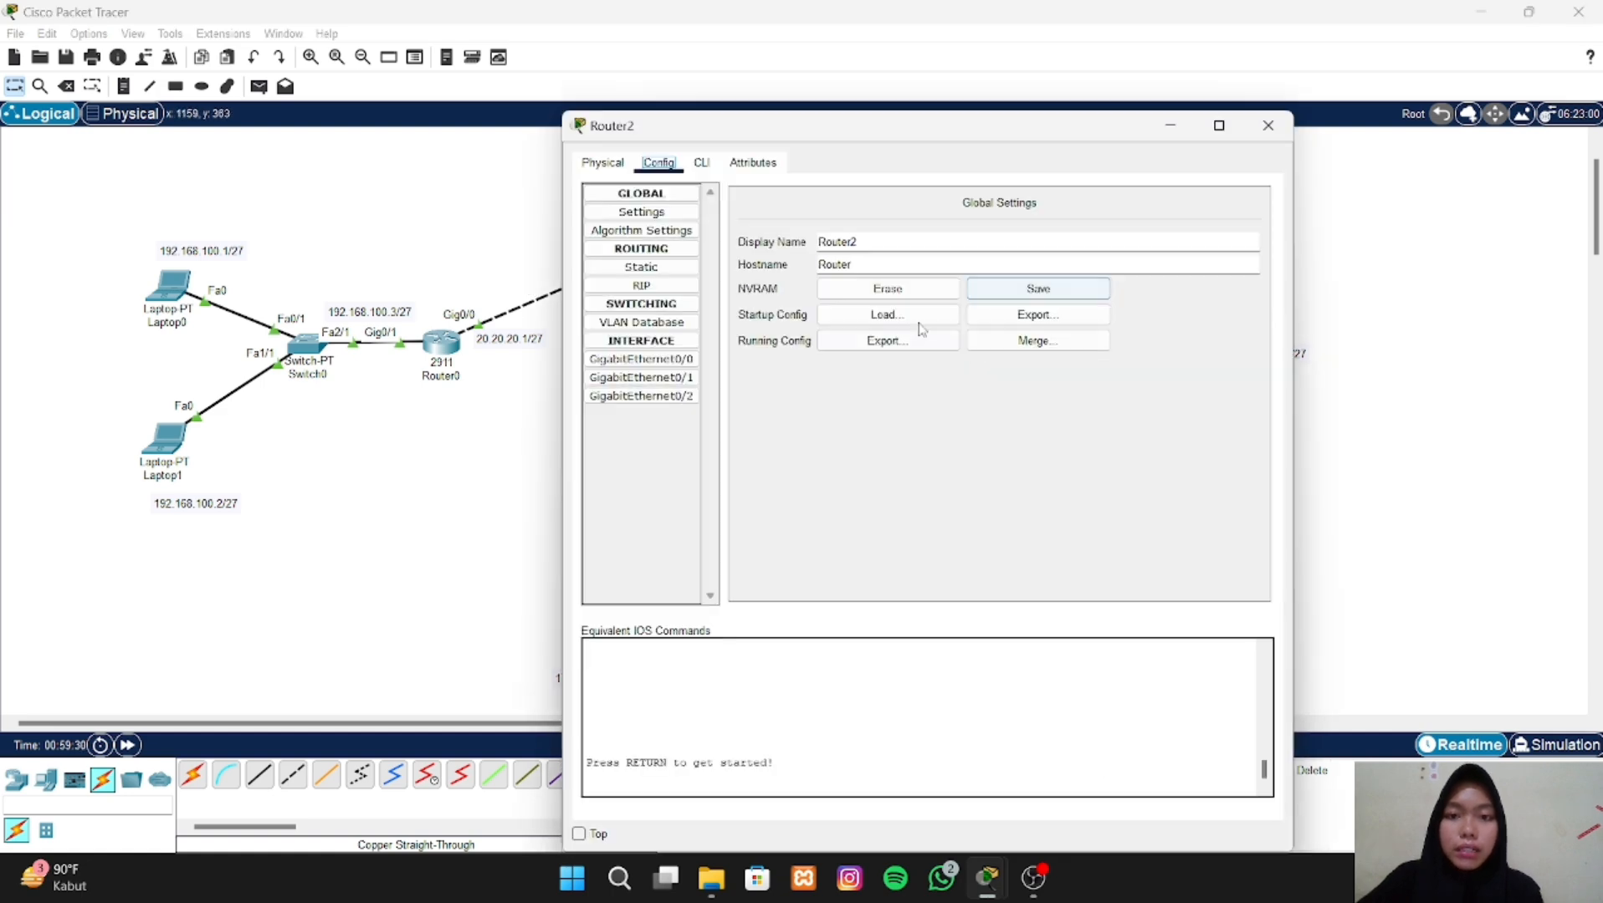
pyautogui.click(698, 164)
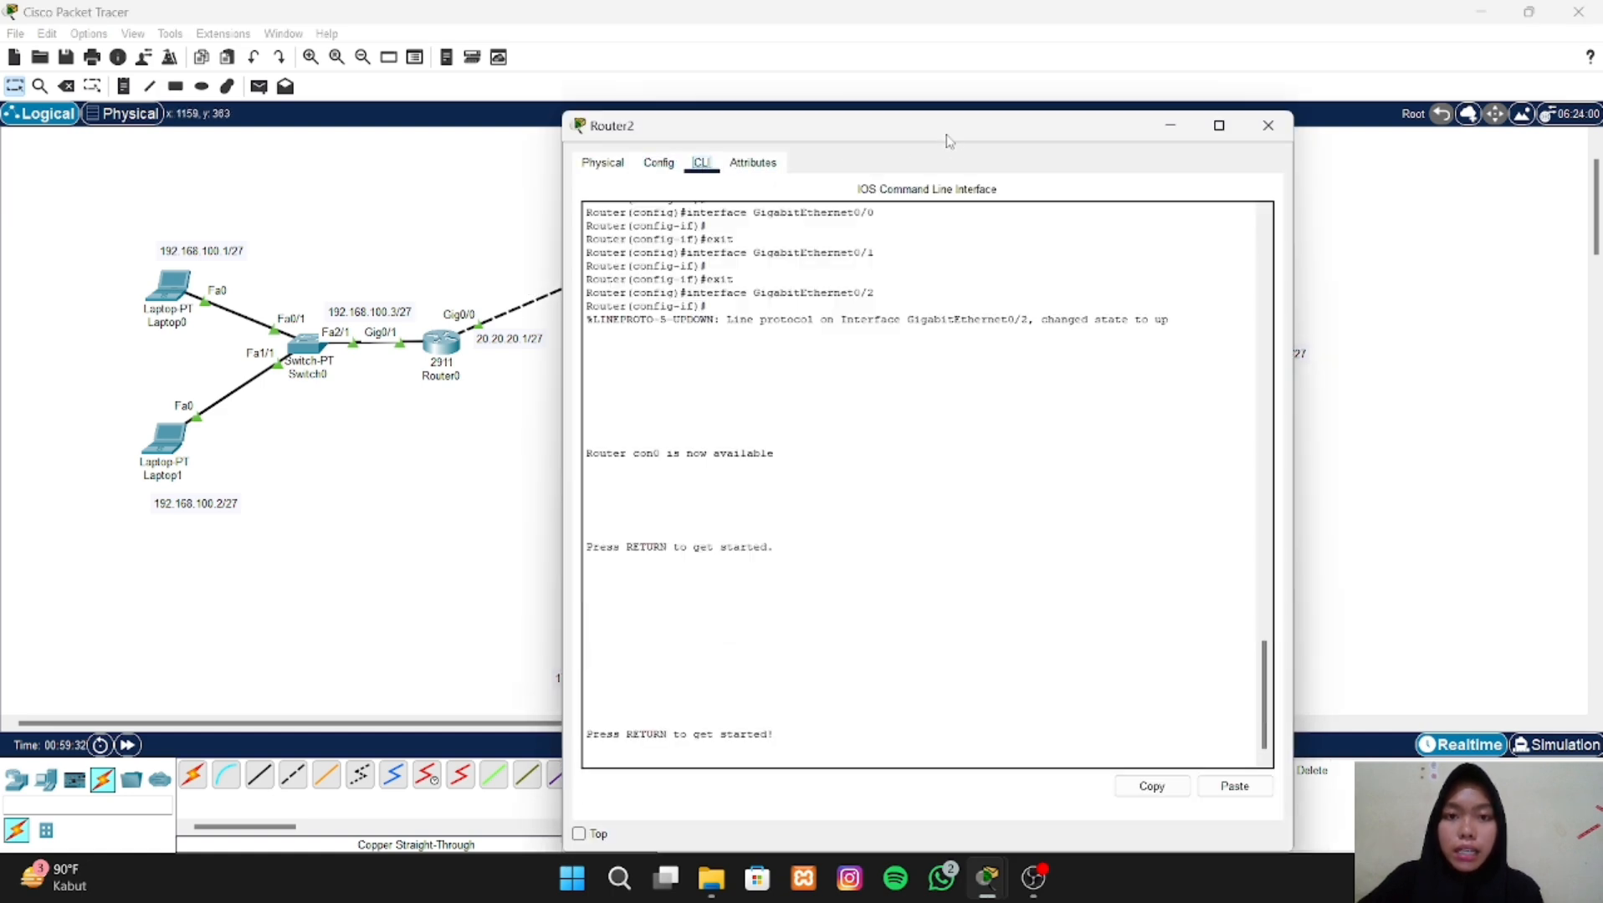
pyautogui.moveTo(950, 140); pyautogui.dragTo(1115, 90)
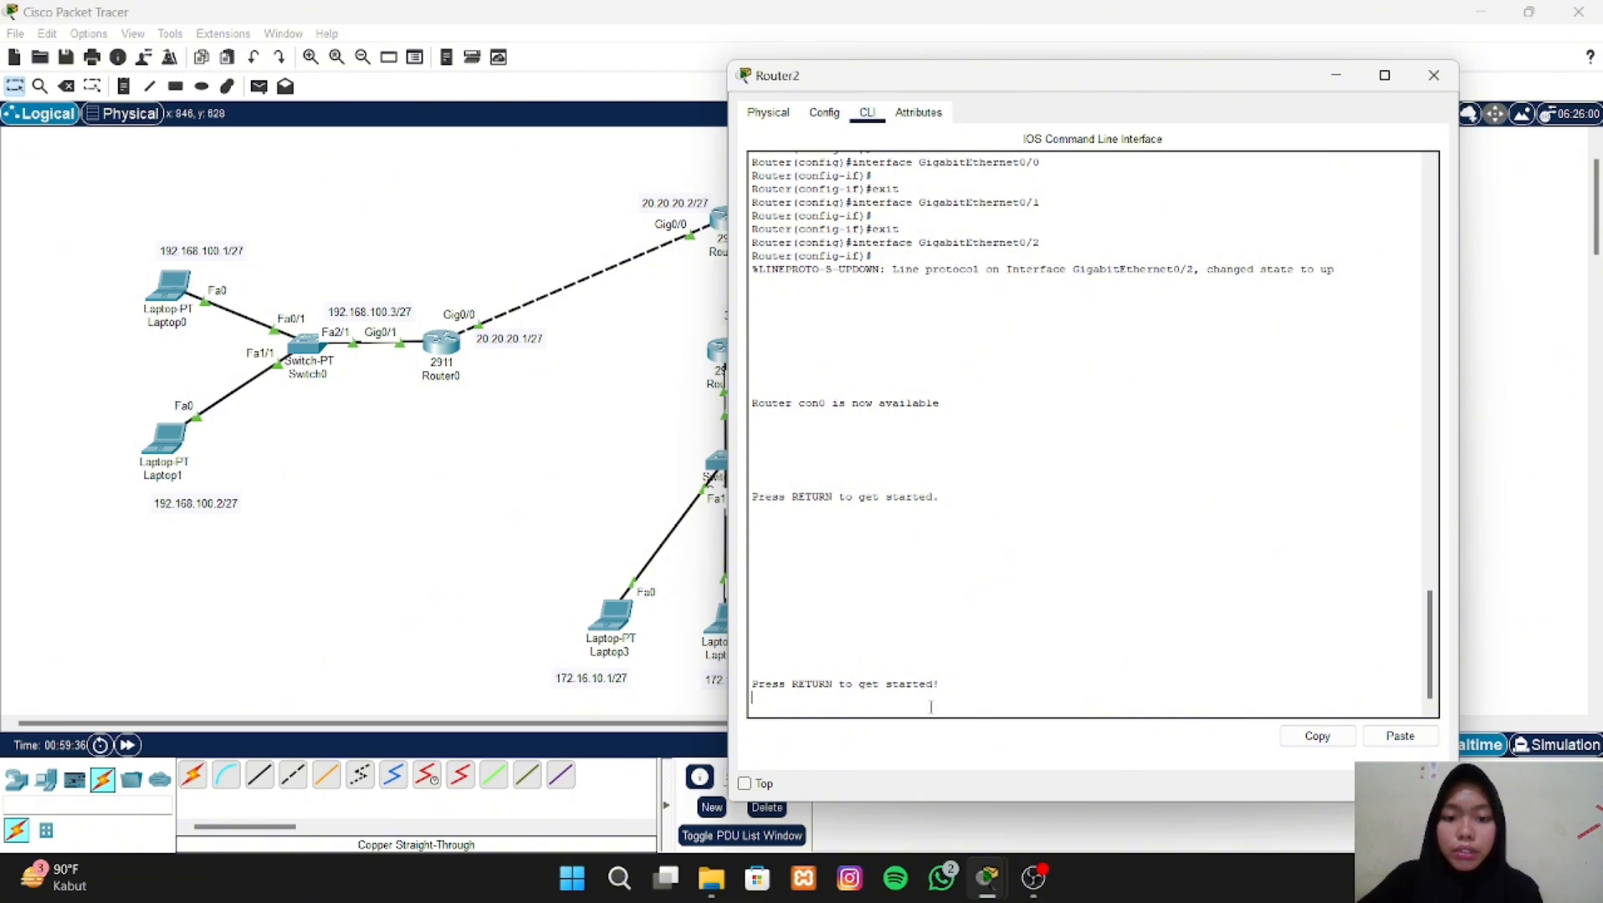
pyautogui.press('Return')
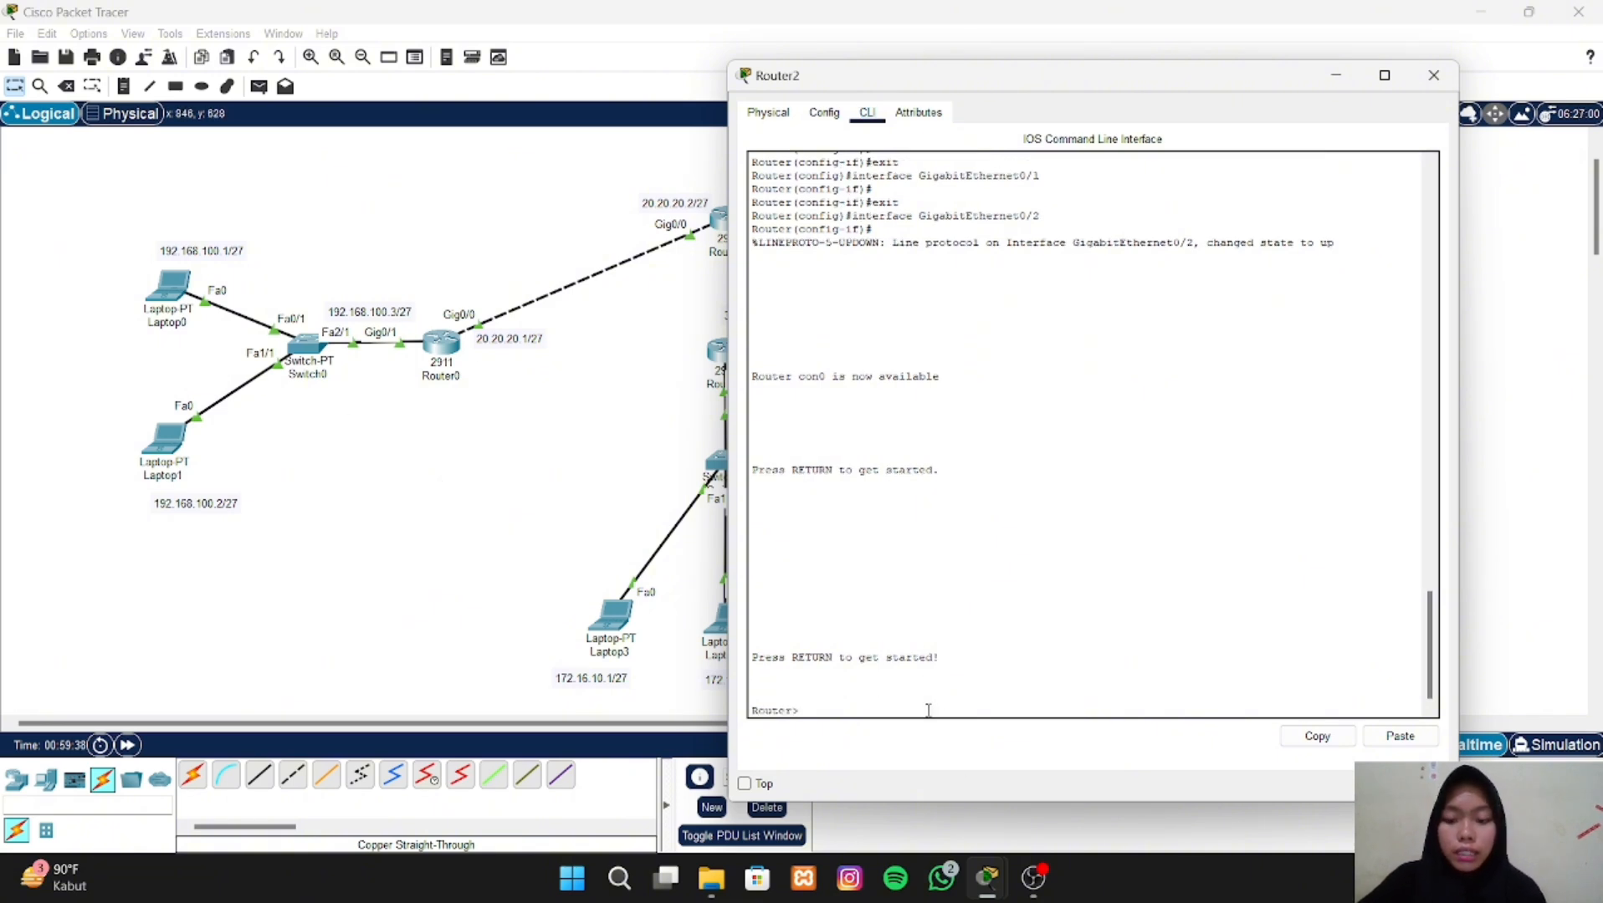
pyautogui.write('en')
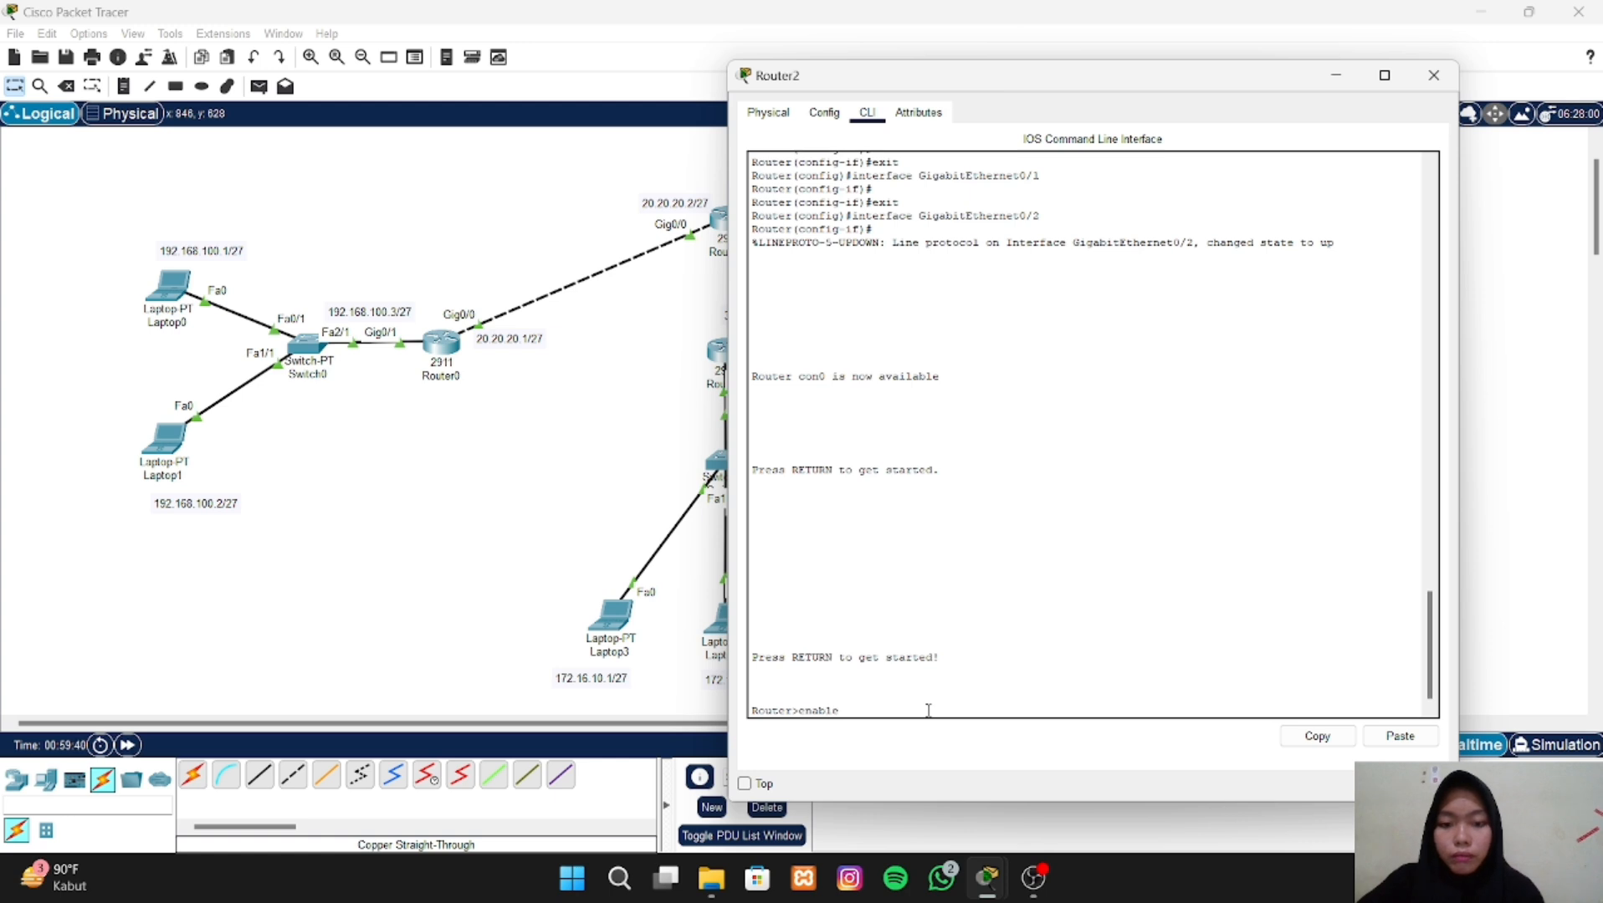
pyautogui.write('able')
pyautogui.press('Return')
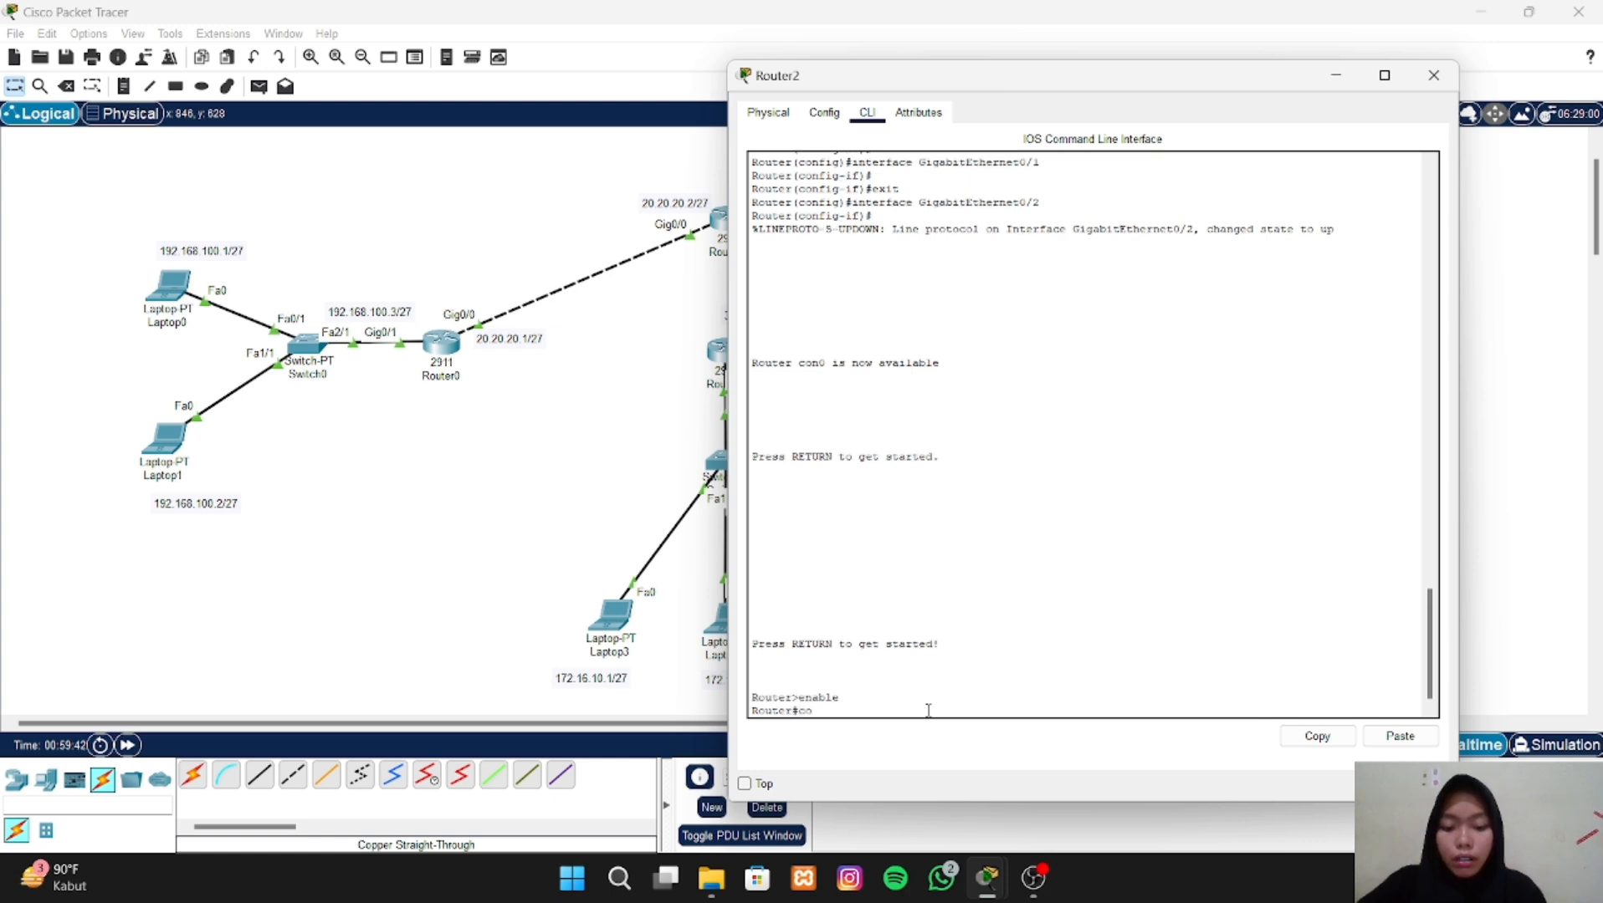
pyautogui.write('configure termina')
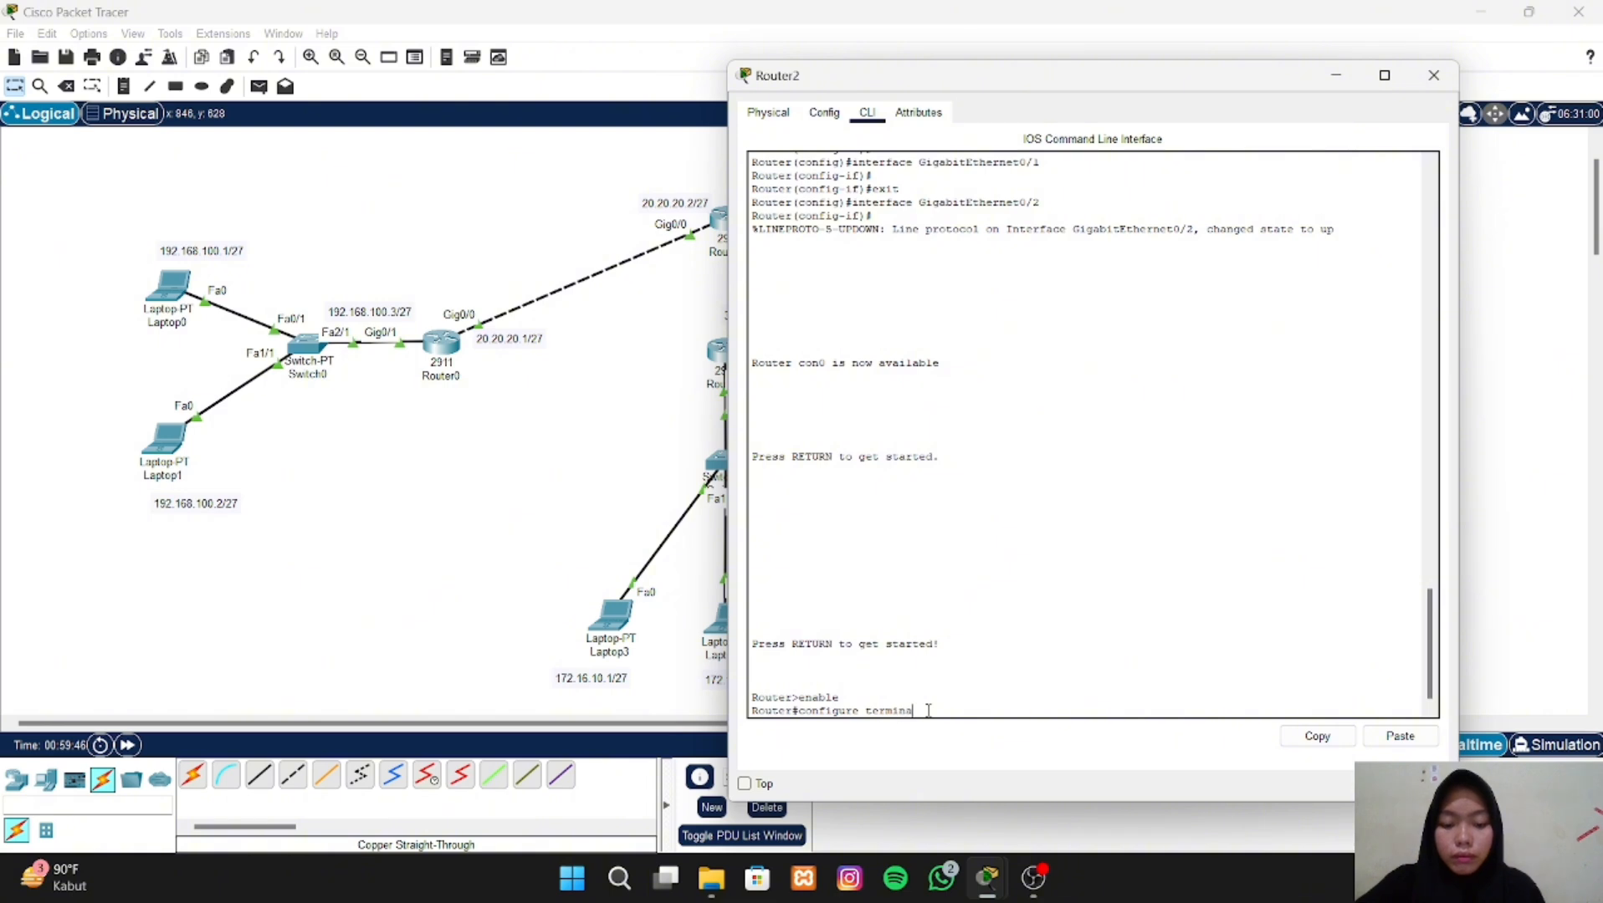
pyautogui.write('l')
pyautogui.press('Return')
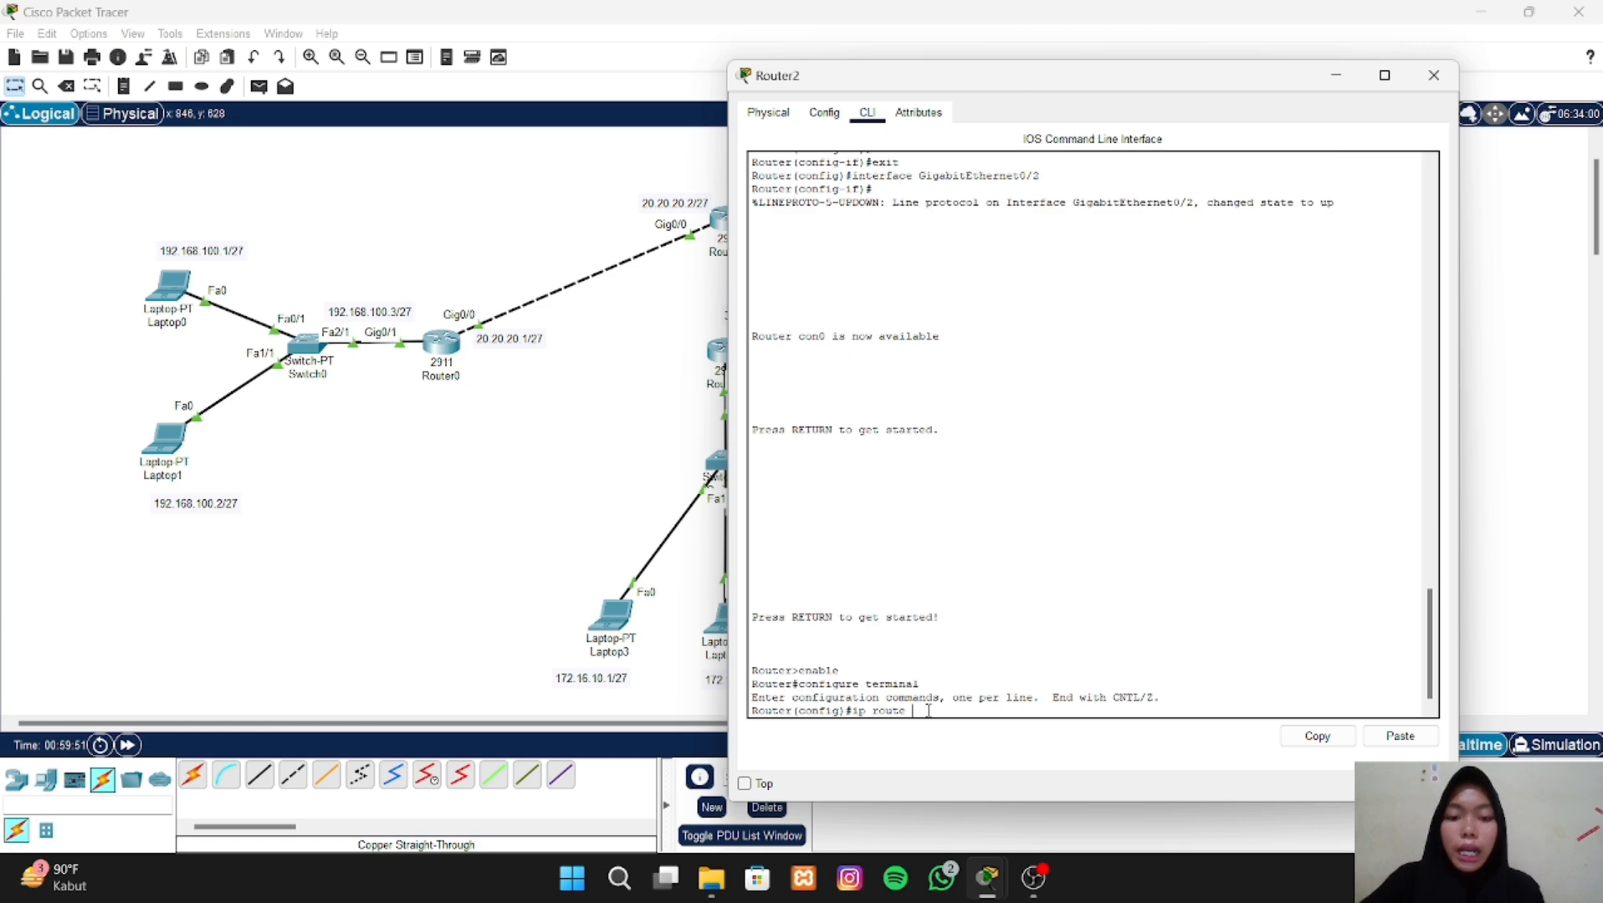
# - Add a static route on Router2 to network 192.168.100.0 with mask 255.255.255.224 via next hop 10.10.10.1, checking the topology's address labels
pyautogui.moveTo(1034, 878)
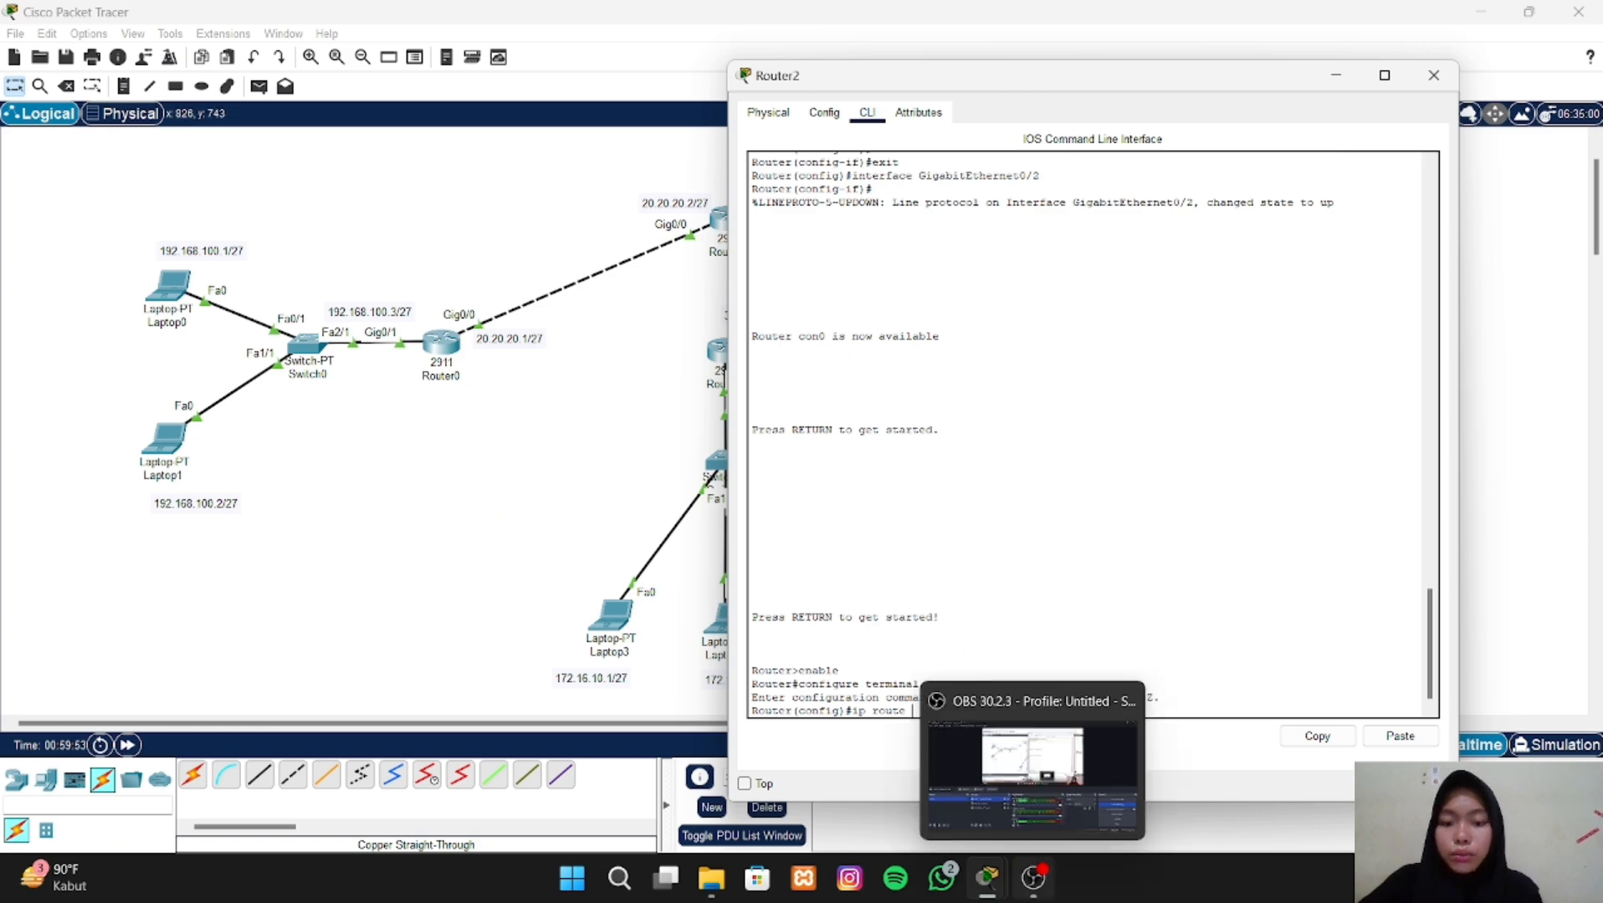
pyautogui.write('ip route 15')
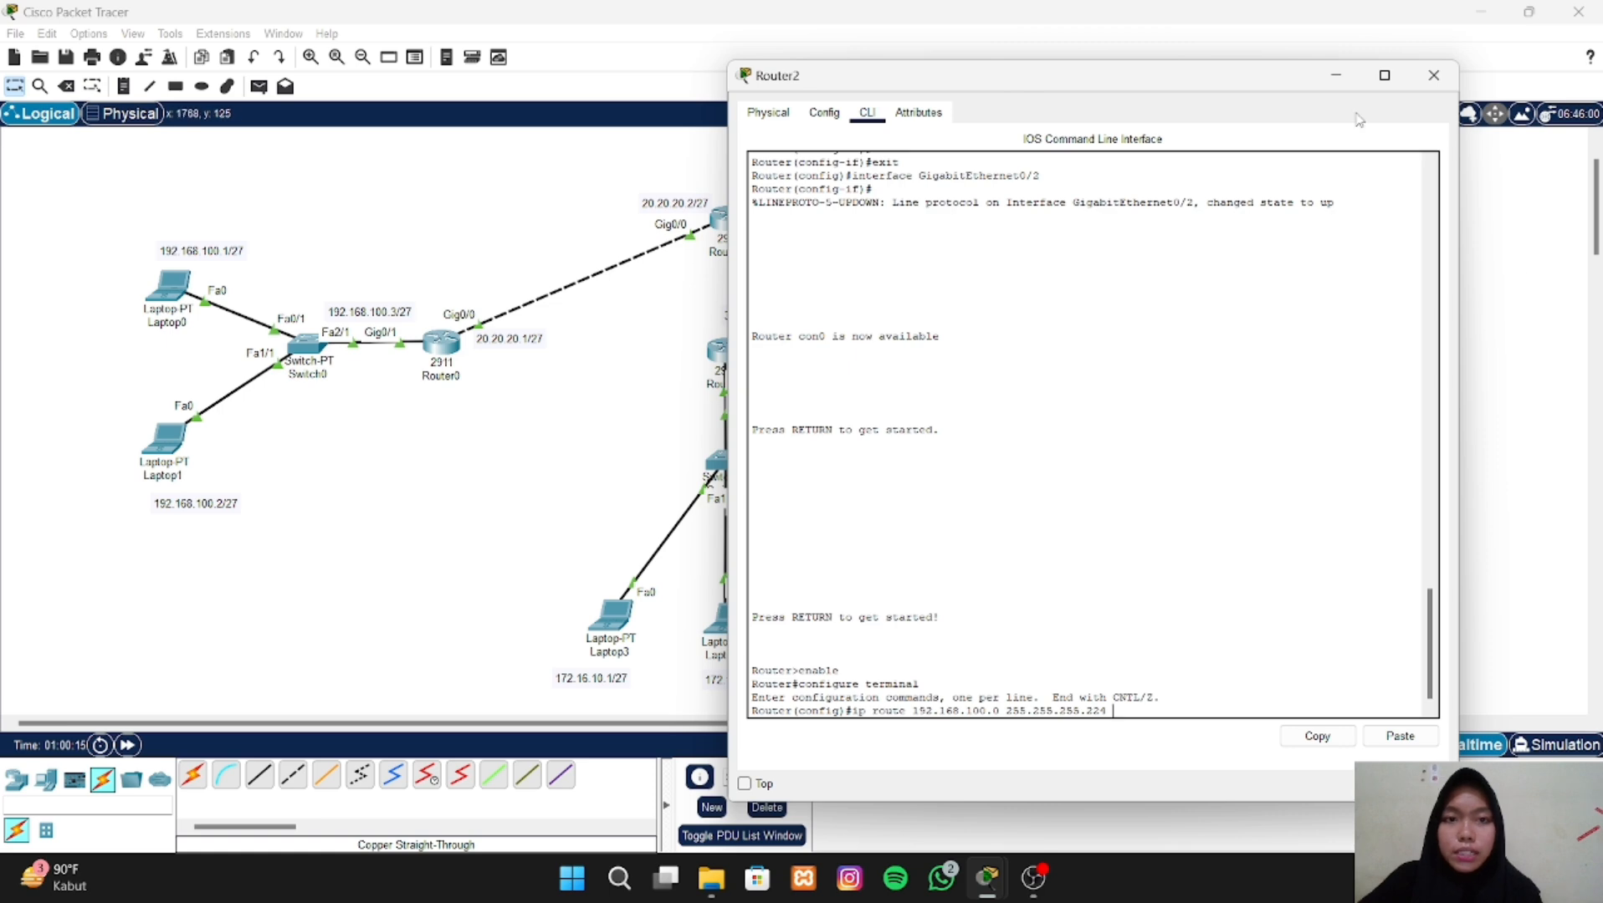
pyautogui.moveTo(1158, 80); pyautogui.dragTo(452, 69)
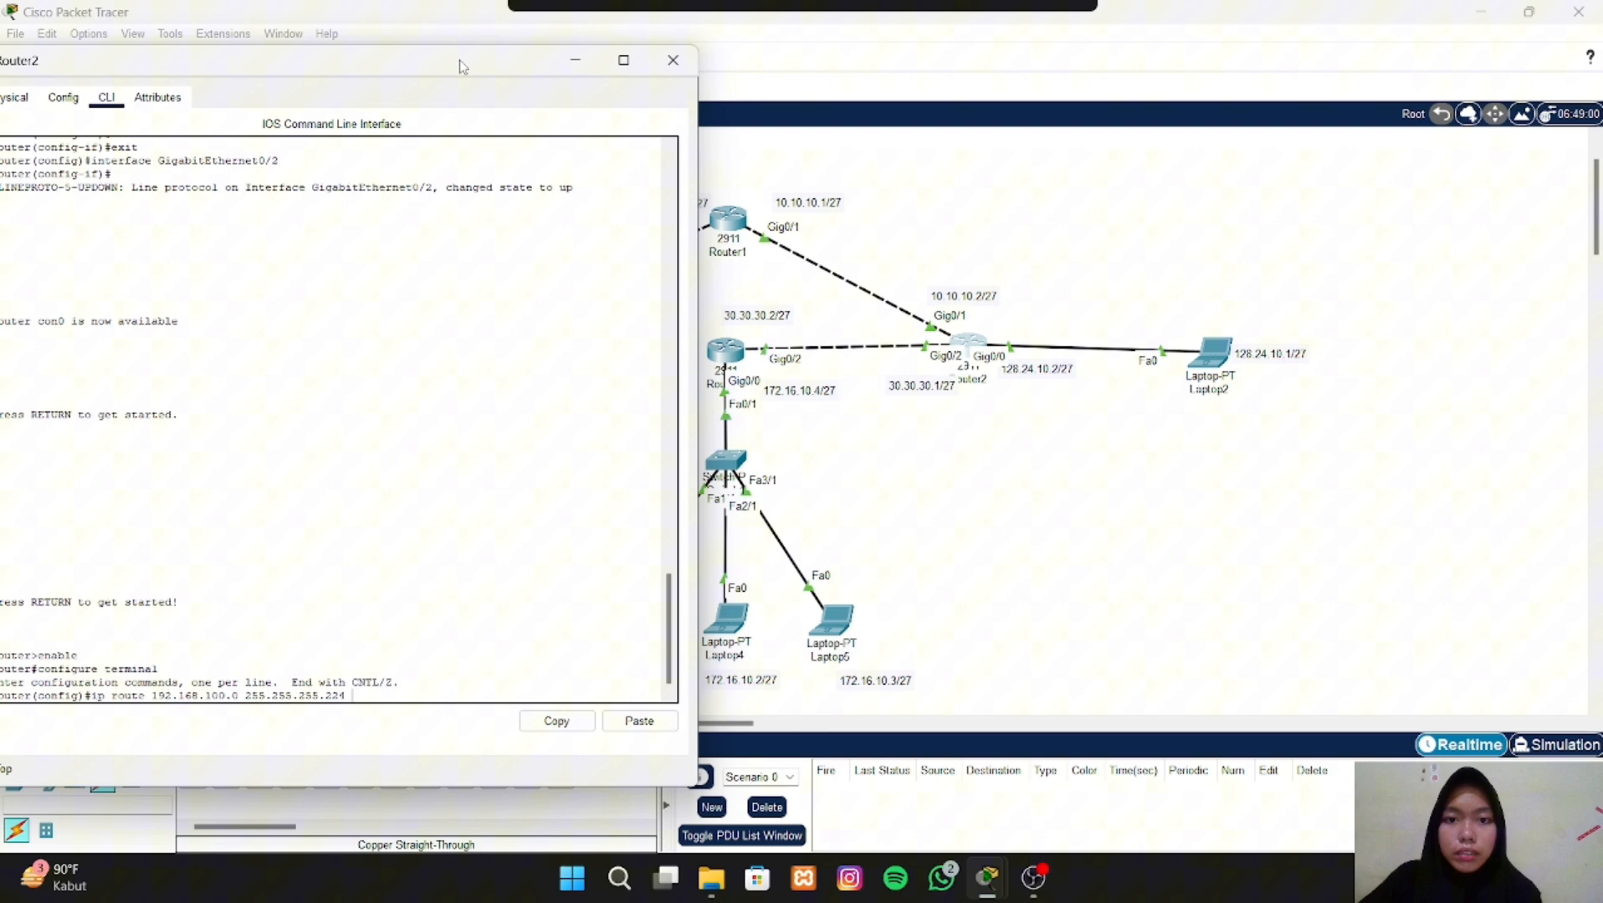
pyautogui.click(798, 209)
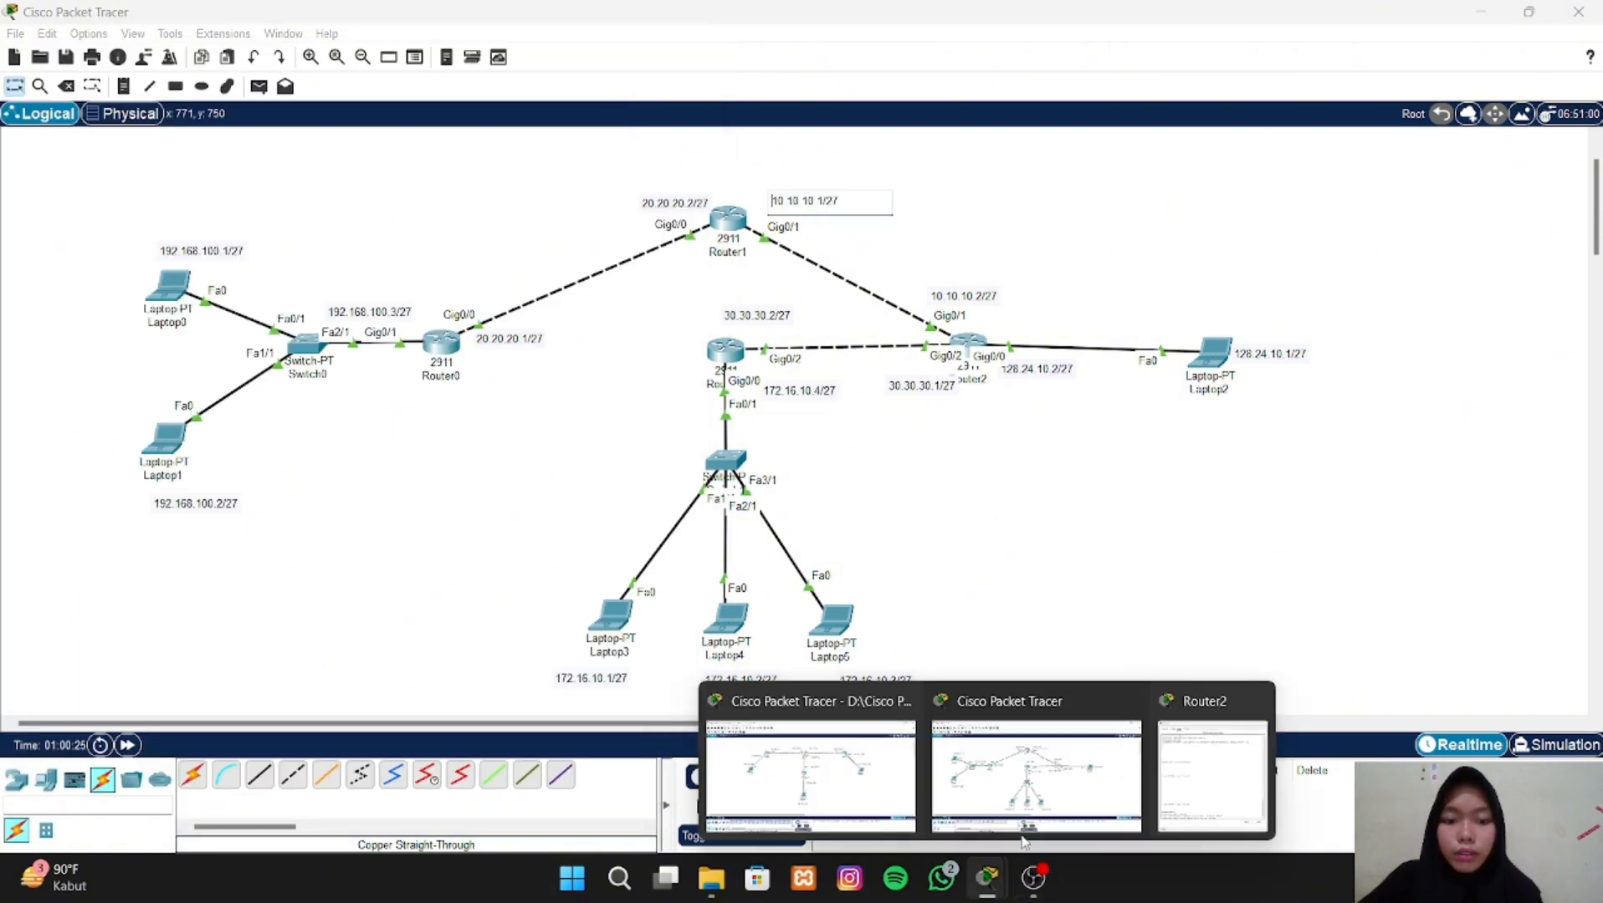
pyautogui.click(1210, 791)
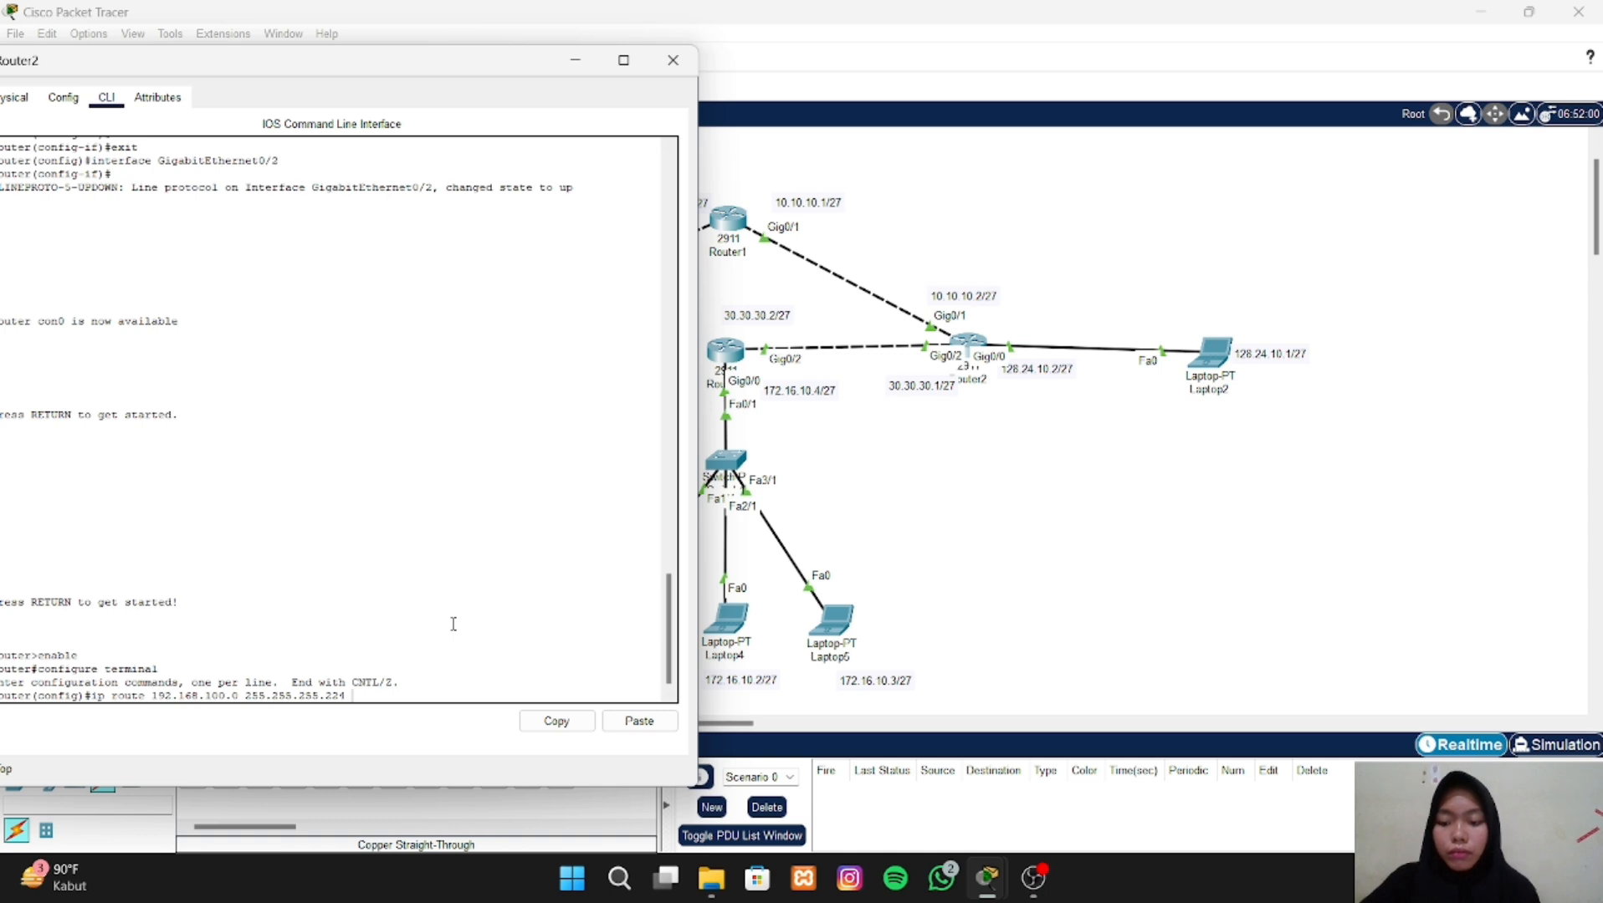
pyautogui.write('0.10.10.1')
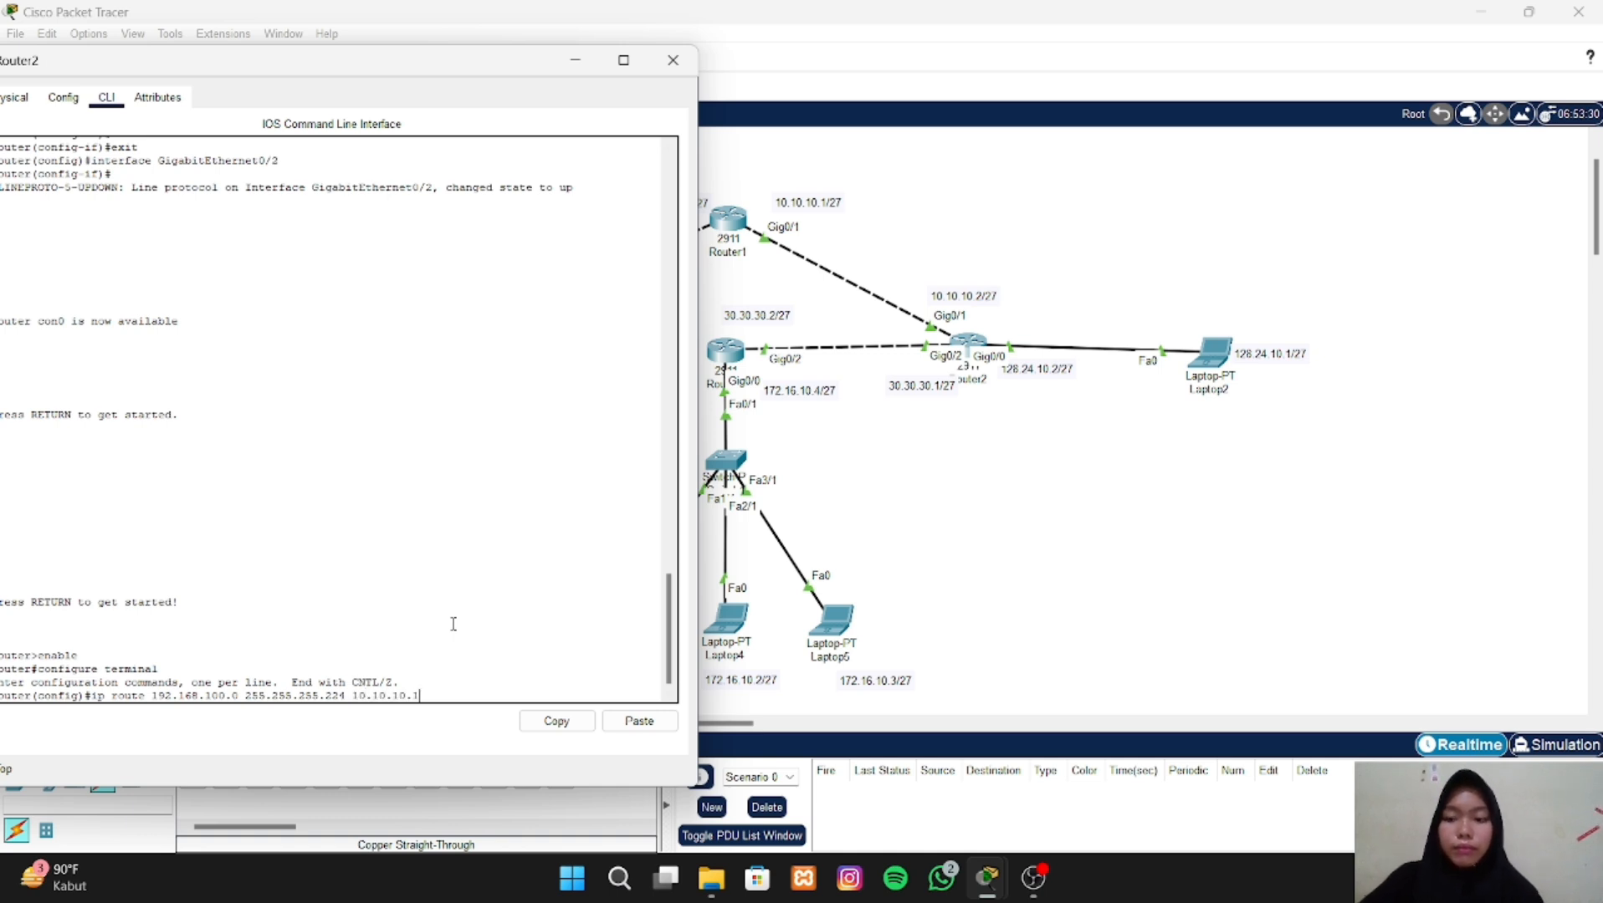
pyautogui.press('Return')
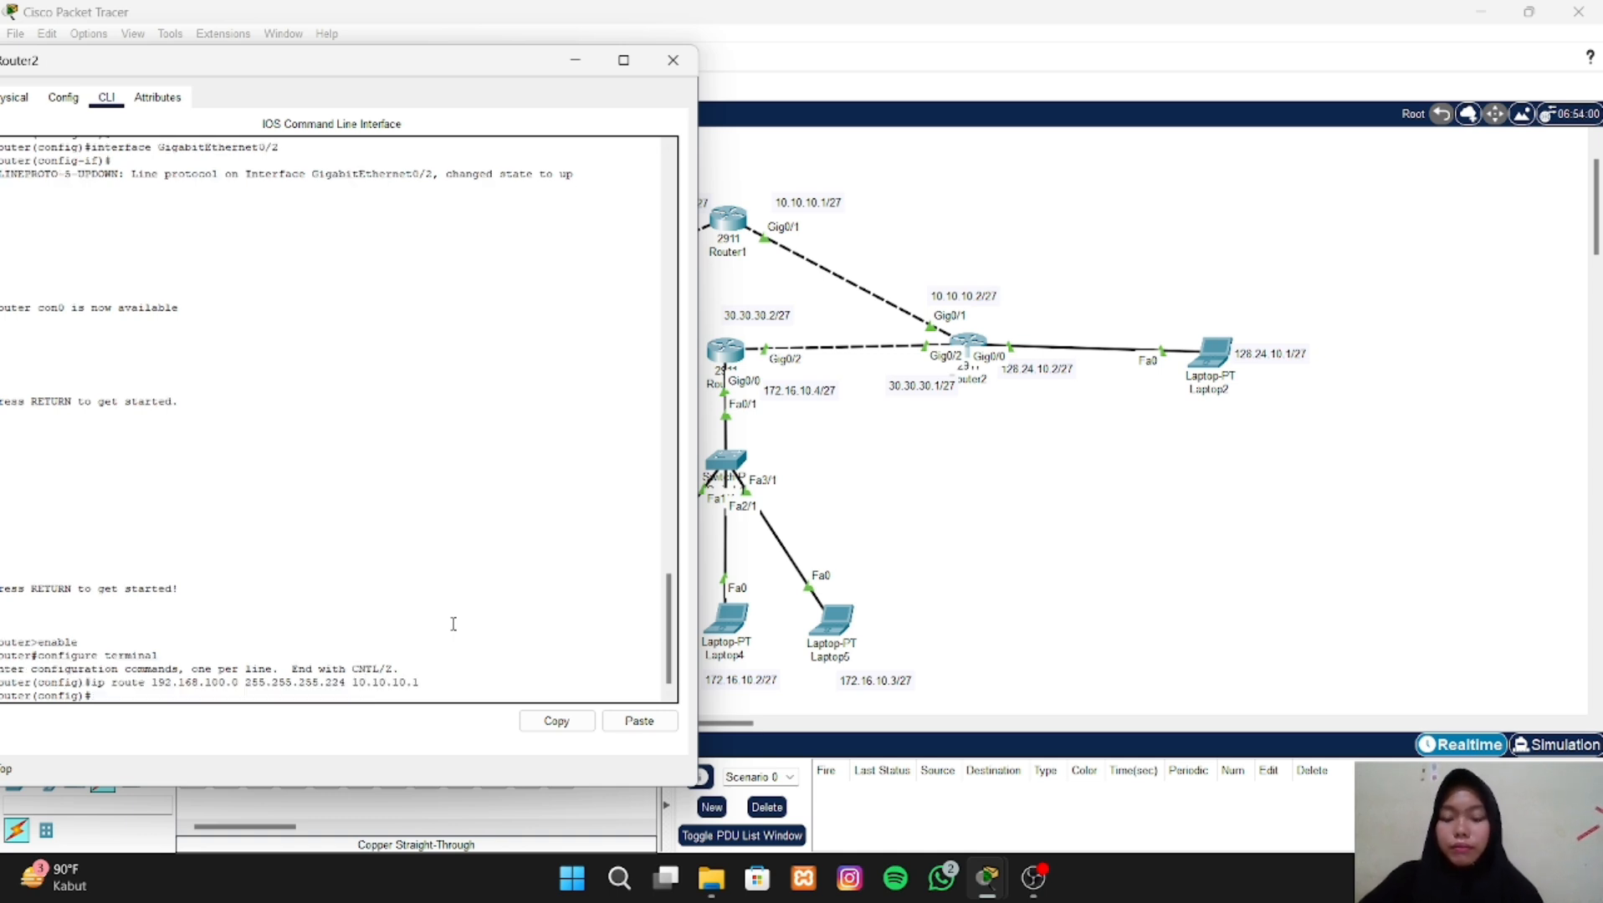
# - Add a static route on Router2 to network 20.20.20.0 with mask 255.255.255.224 via next hop 10.10.10.1, adapting the previous route command
pyautogui.press('Up')
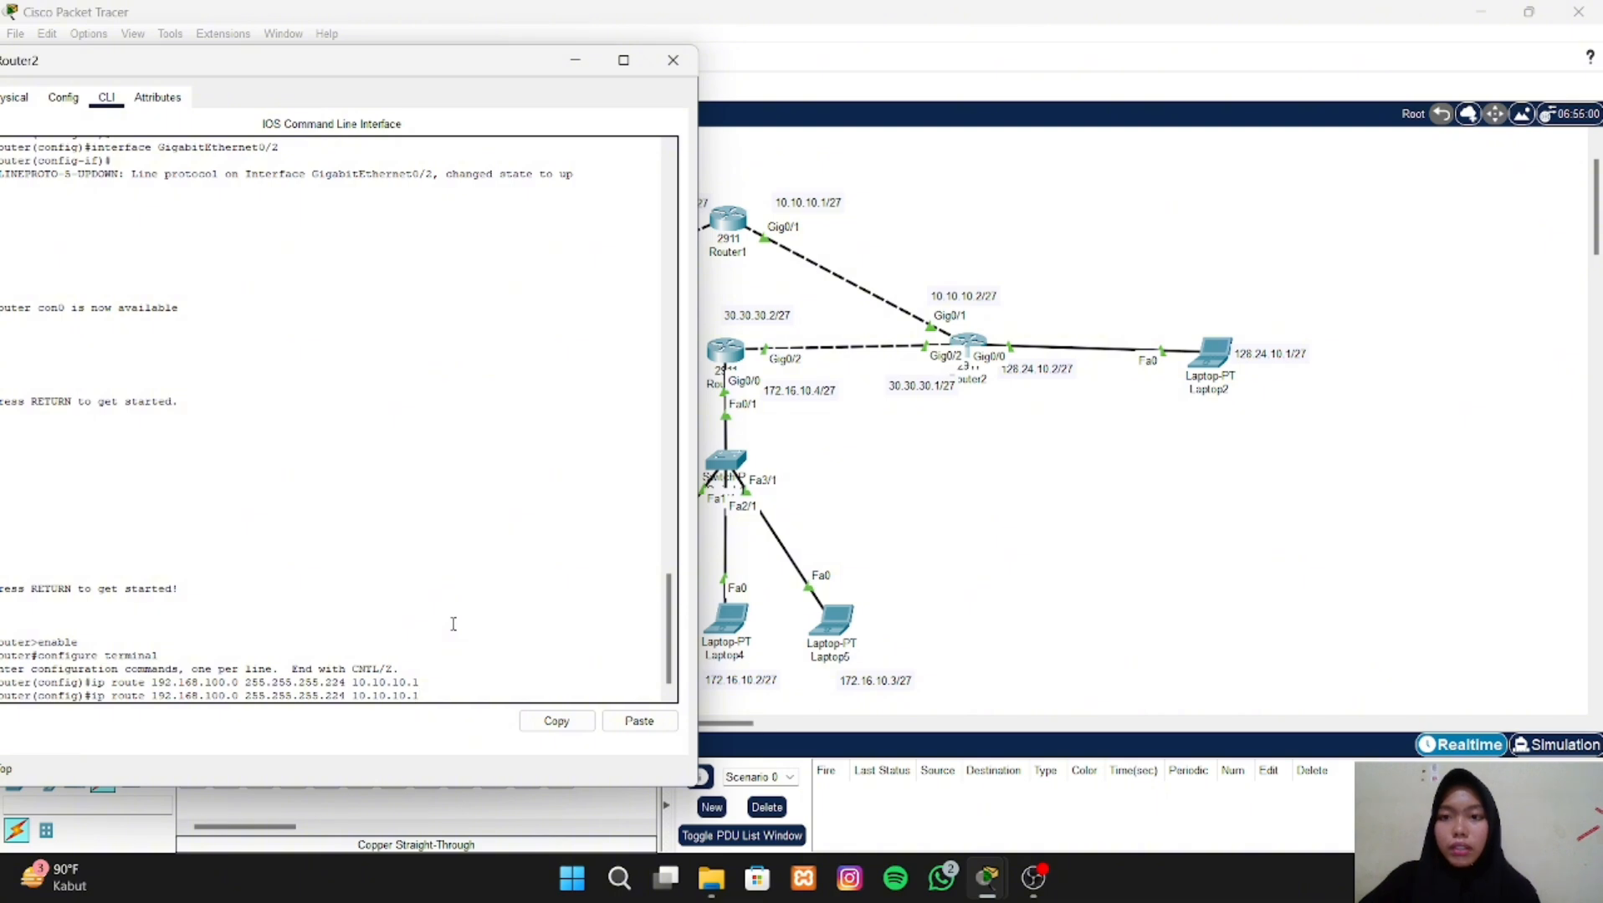
pyautogui.moveTo(408, 65); pyautogui.dragTo(1149, 78)
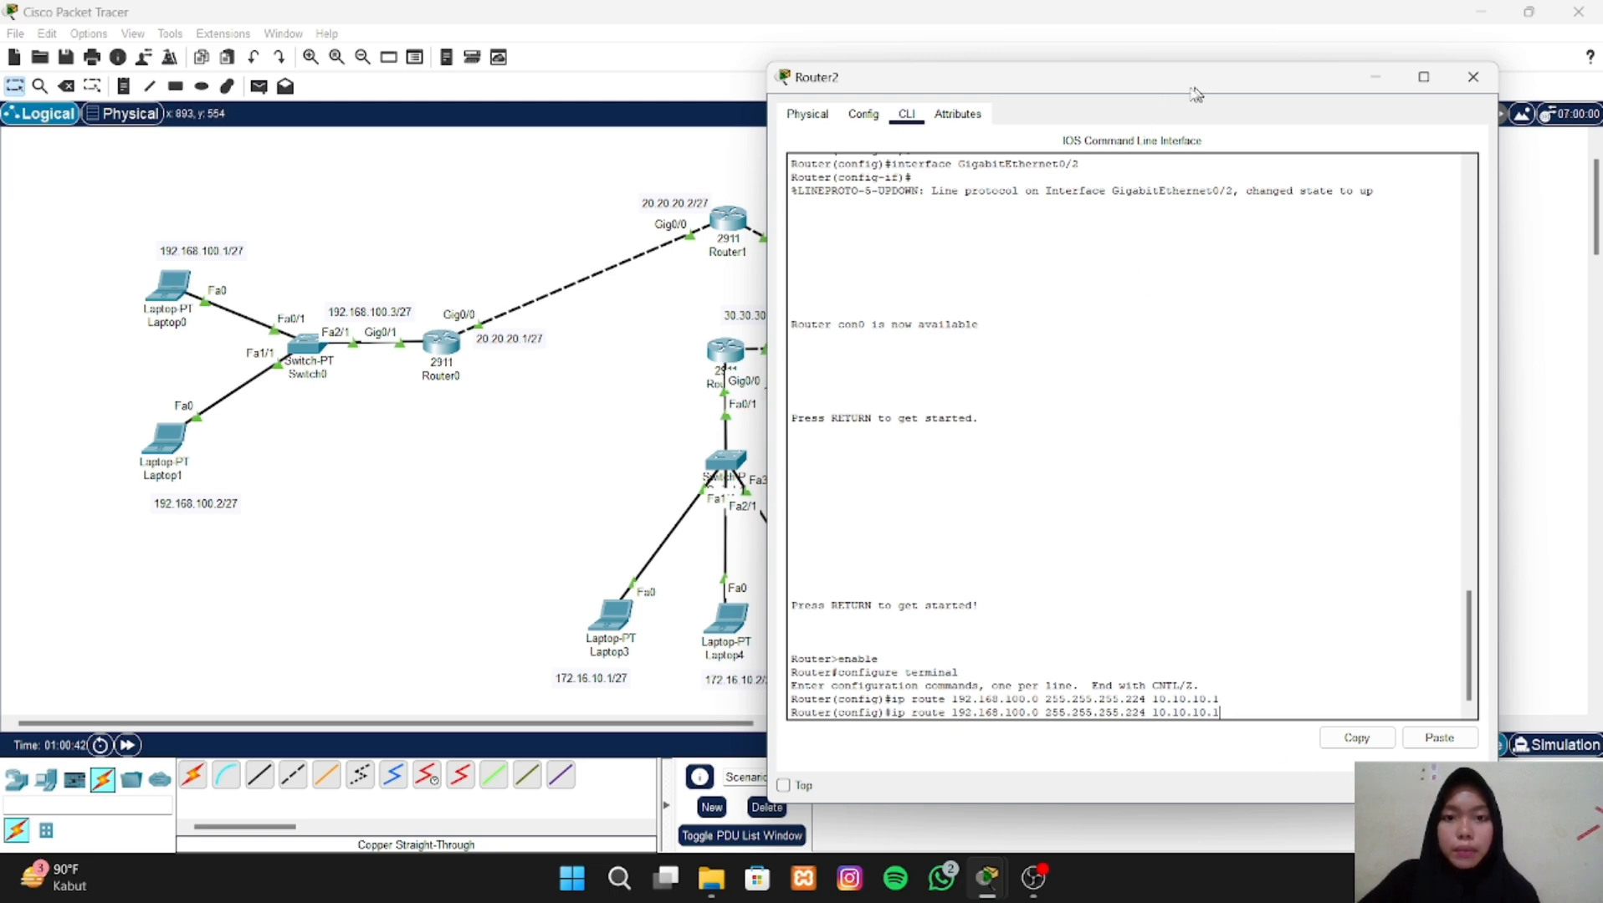
pyautogui.moveTo(1199, 90); pyautogui.dragTo(406, 94)
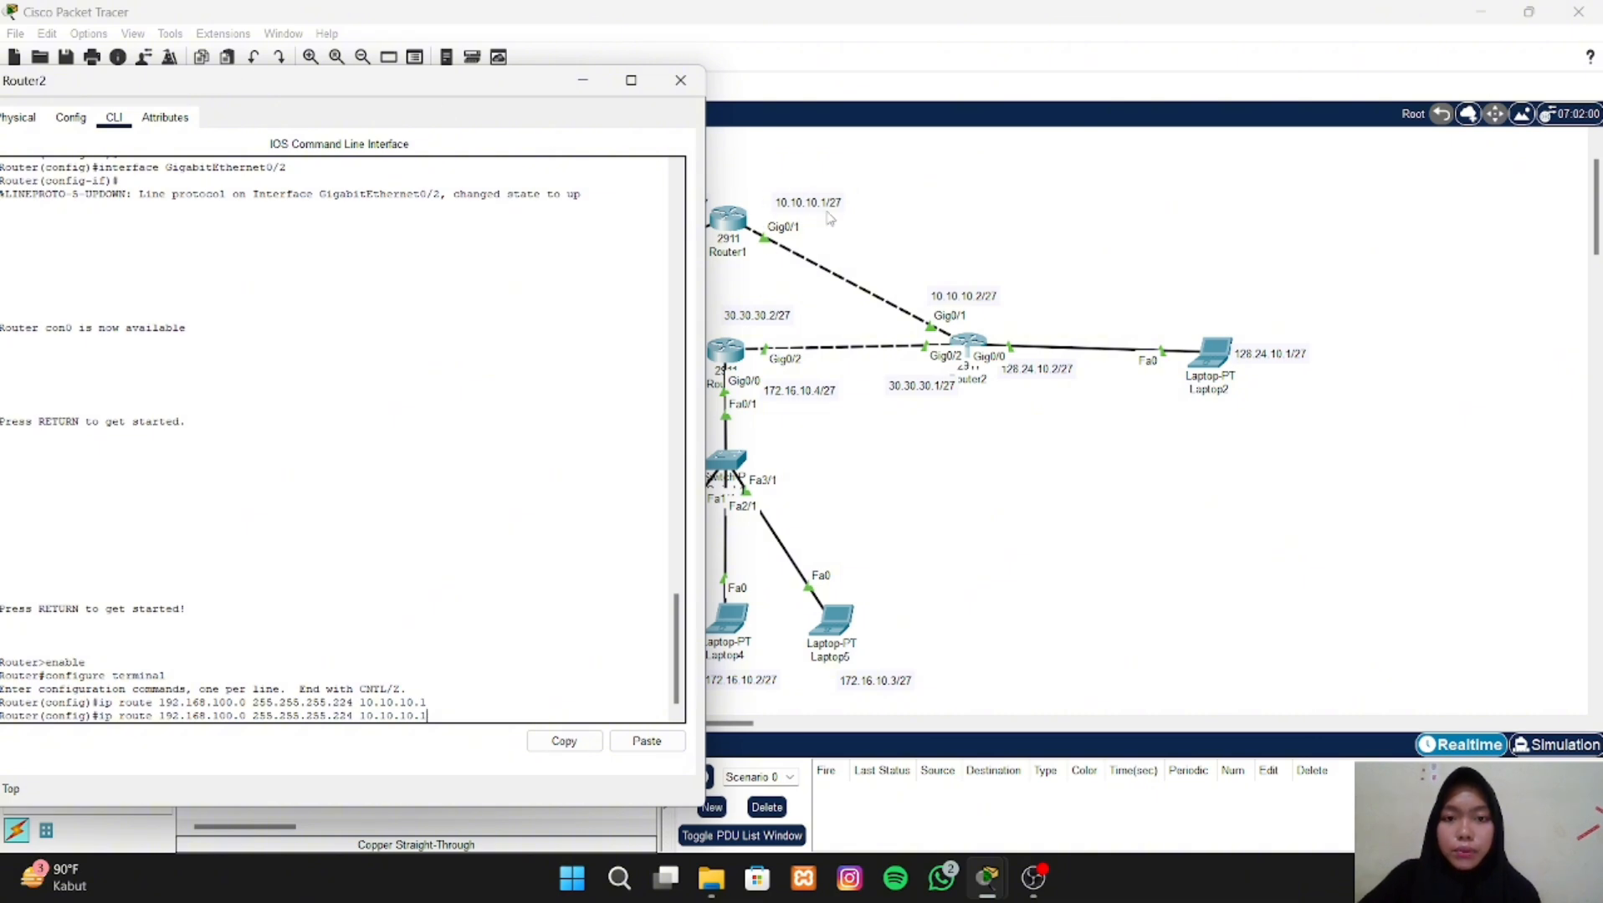
pyautogui.moveTo(457, 89); pyautogui.dragTo(1008, 91)
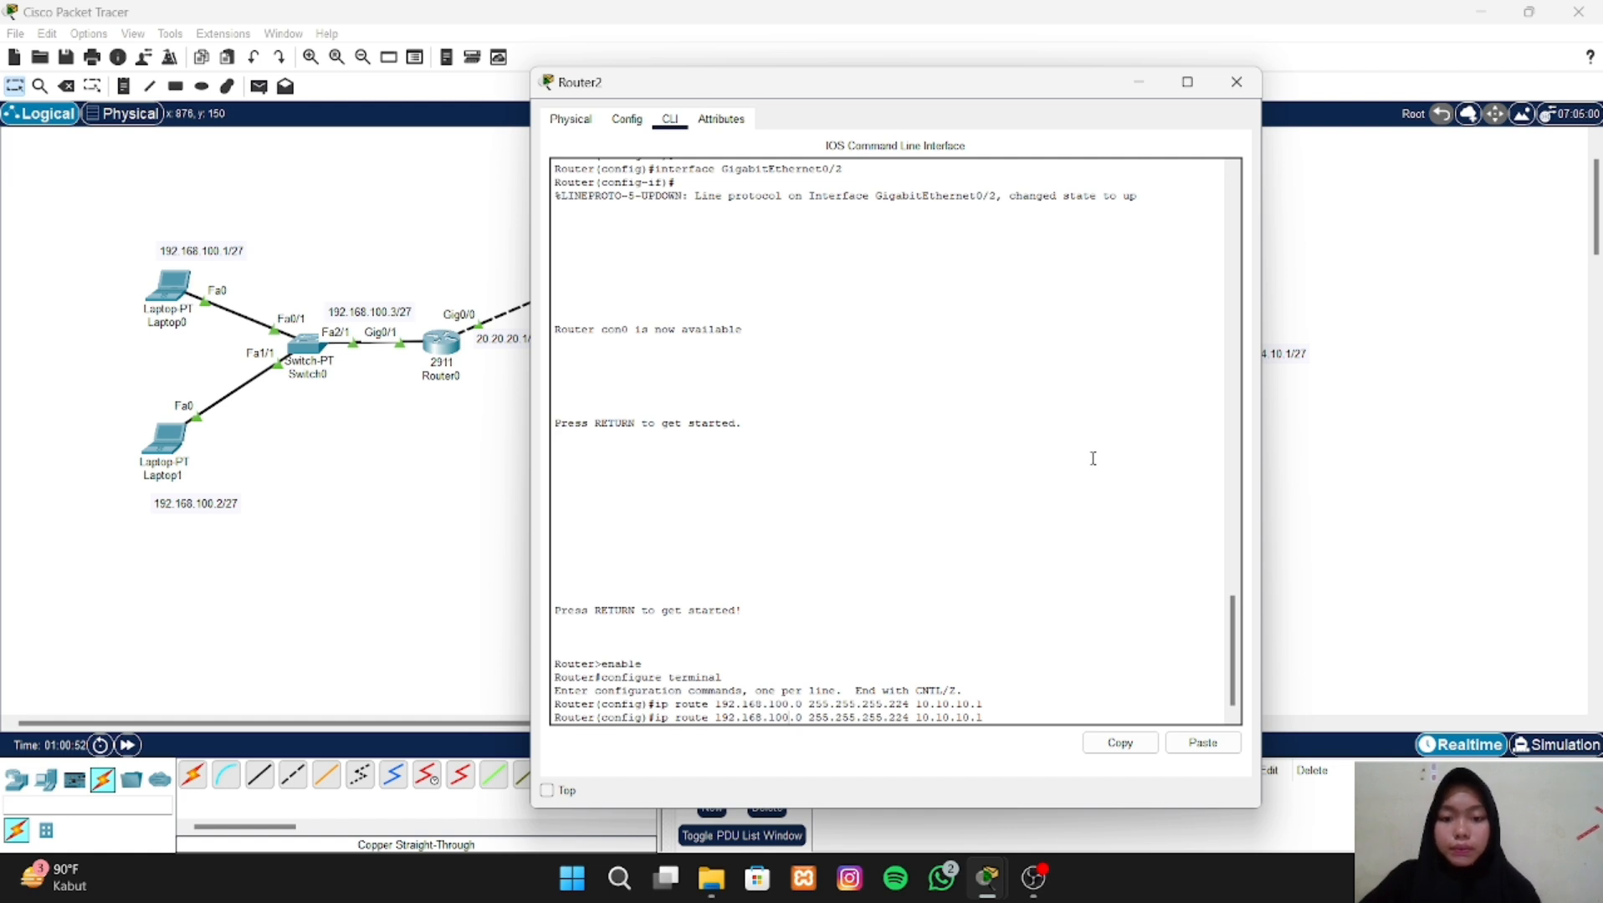
pyautogui.press('BackSpace')
pyautogui.press('BackSpace')
pyautogui.press('BackSpace')
pyautogui.press('BackSpace')
pyautogui.press('BackSpace')
pyautogui.press('BackSpace')
pyautogui.press('BackSpace')
pyautogui.press('BackSpace')
pyautogui.press('BackSpace')
pyautogui.press('BackSpace')
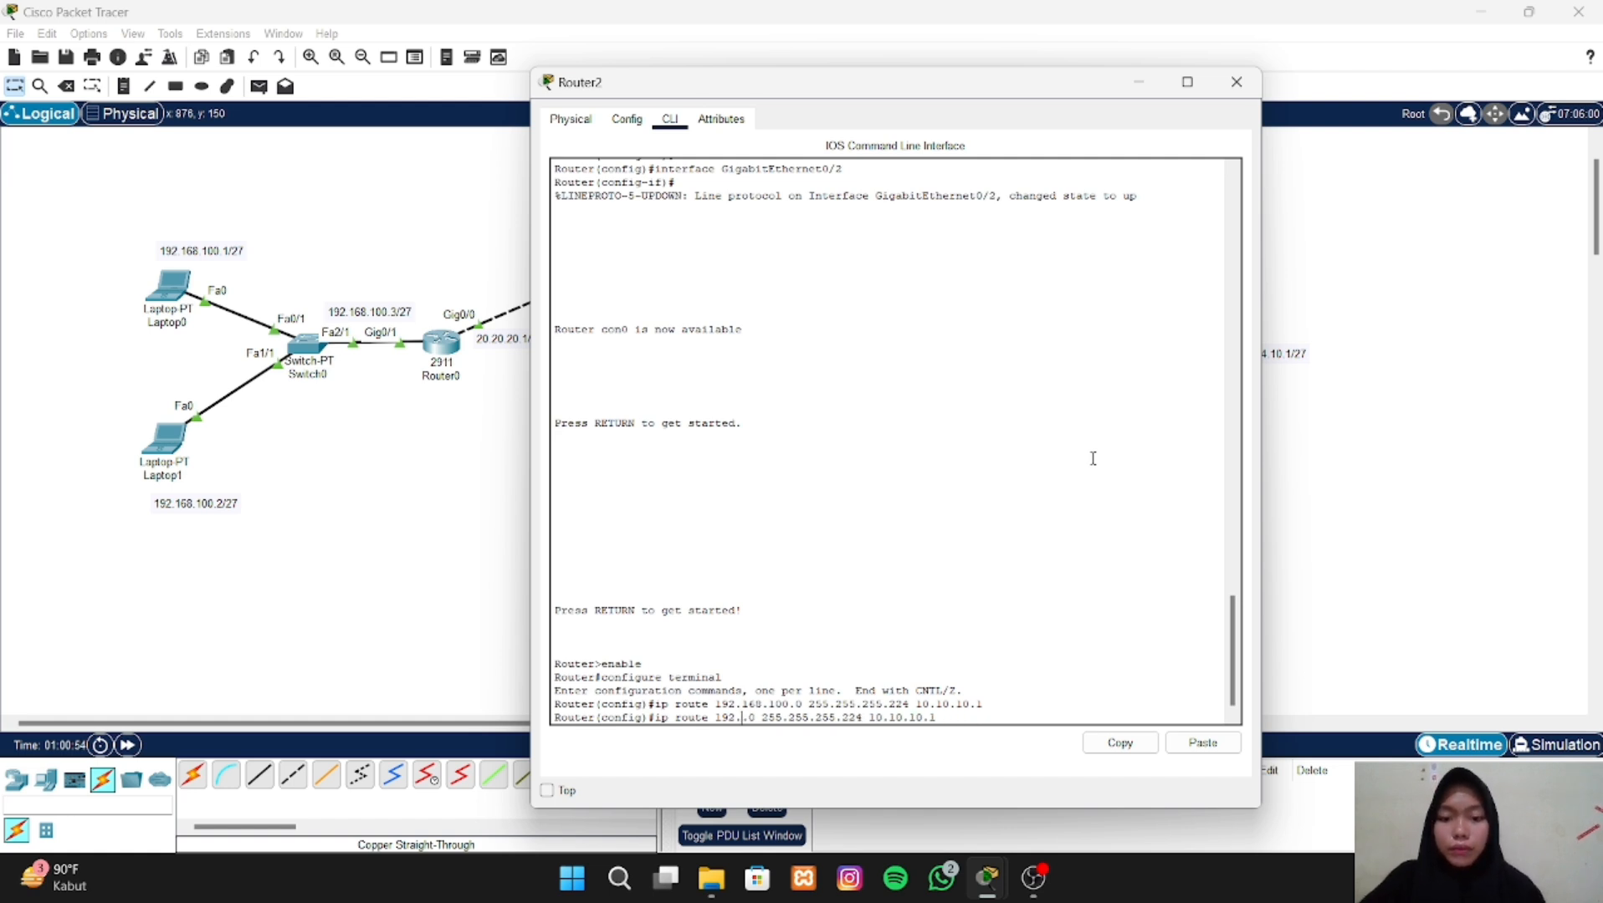
pyautogui.press('BackSpace')
pyautogui.write('20.20')
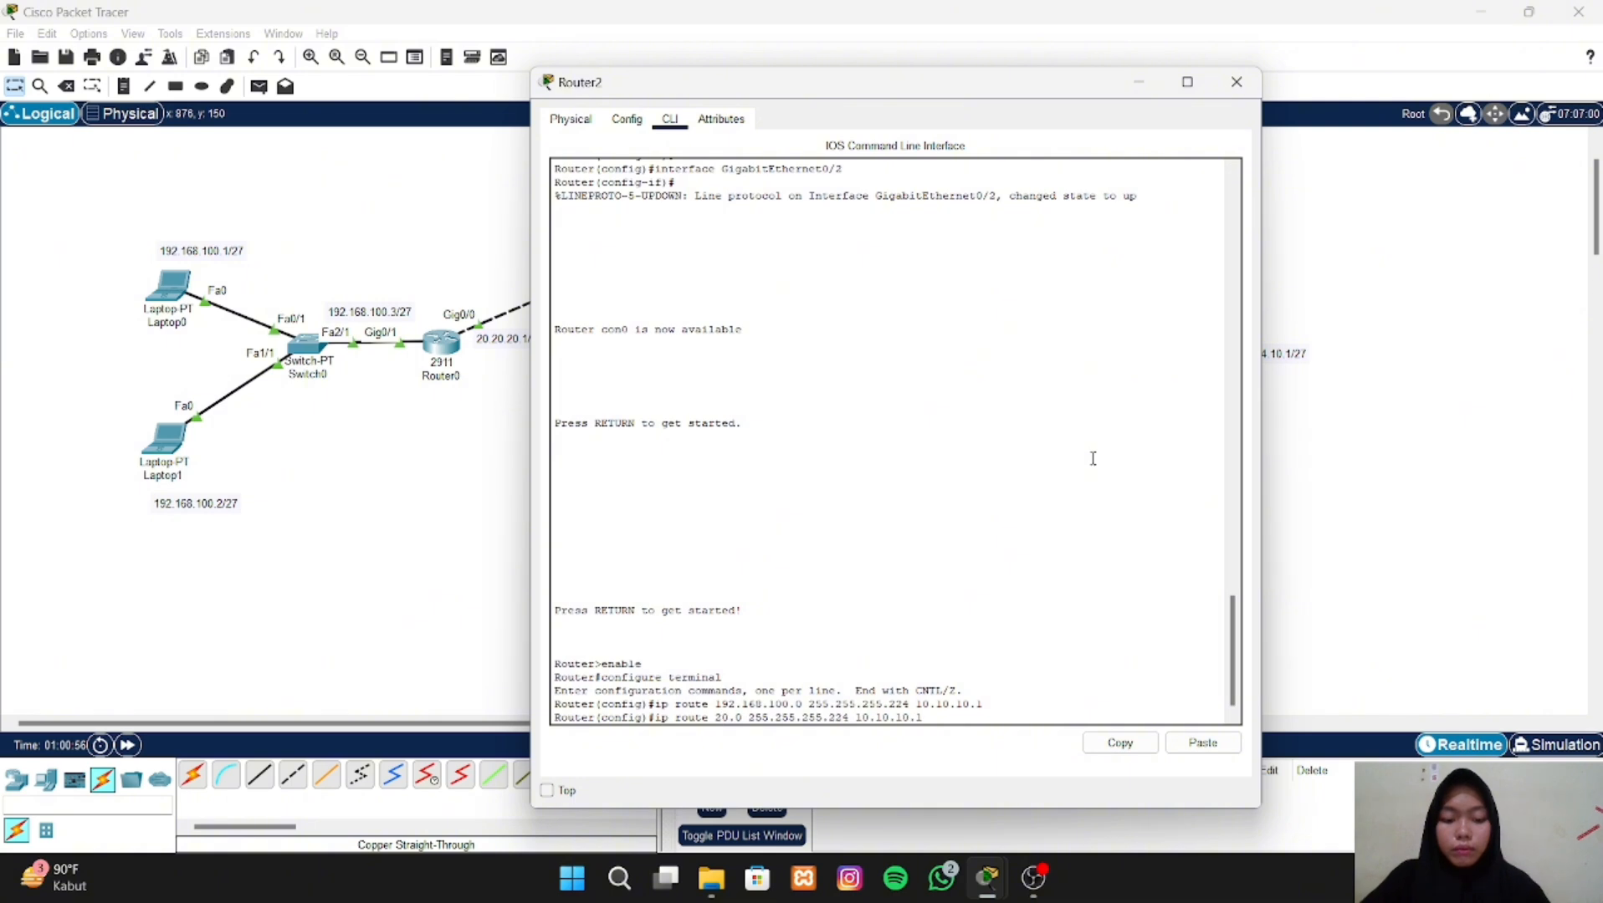
pyautogui.write('.20.')
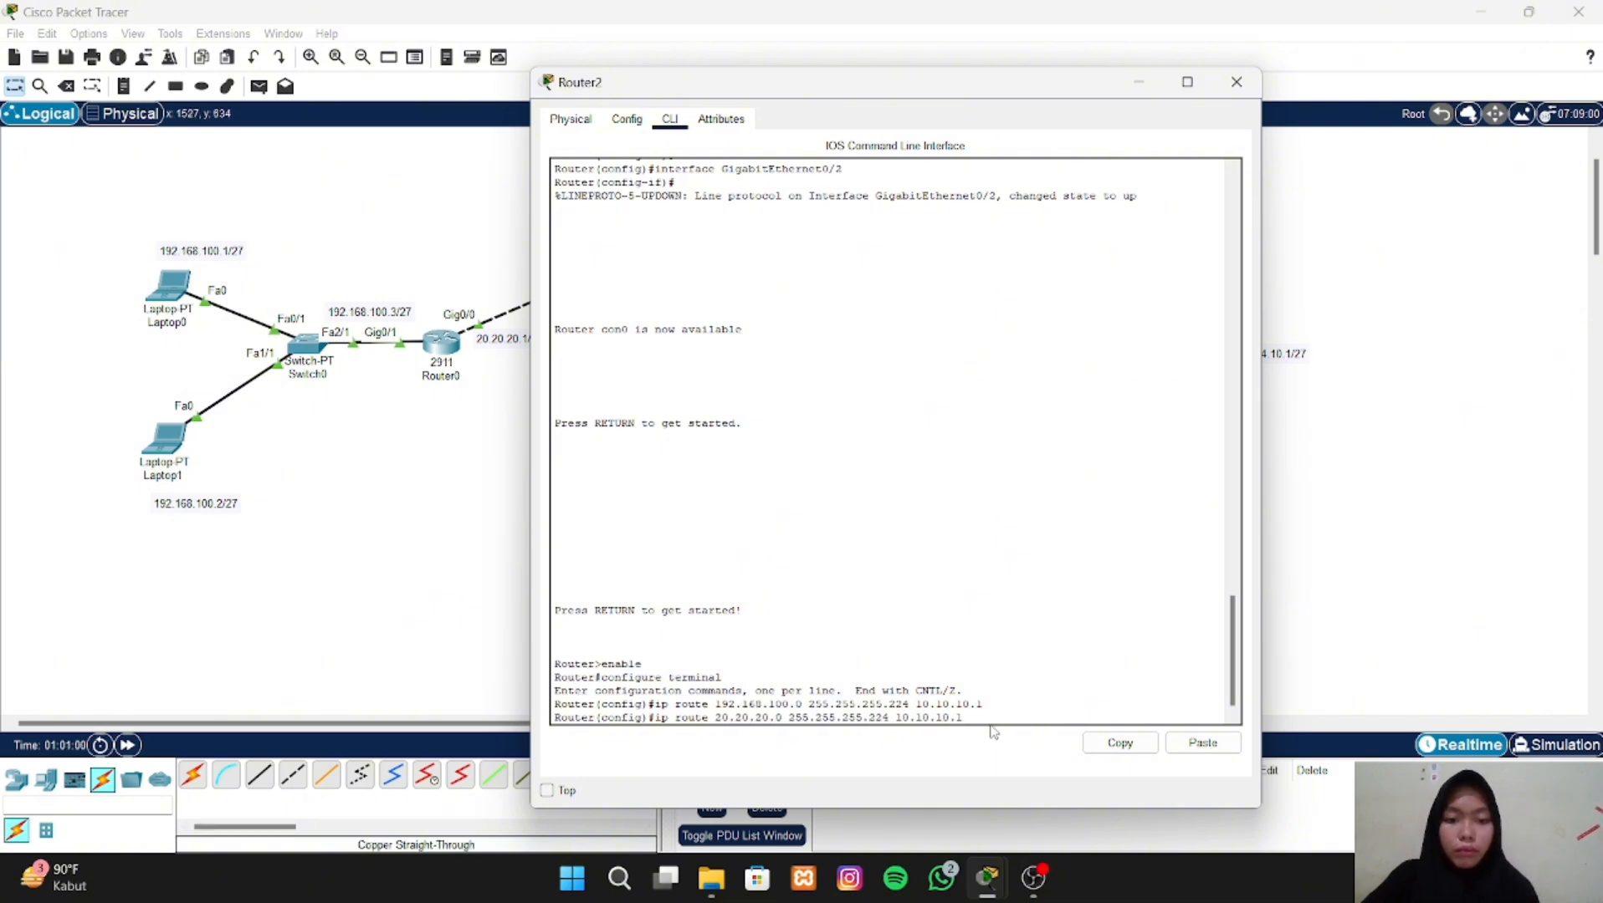
pyautogui.press('Return')
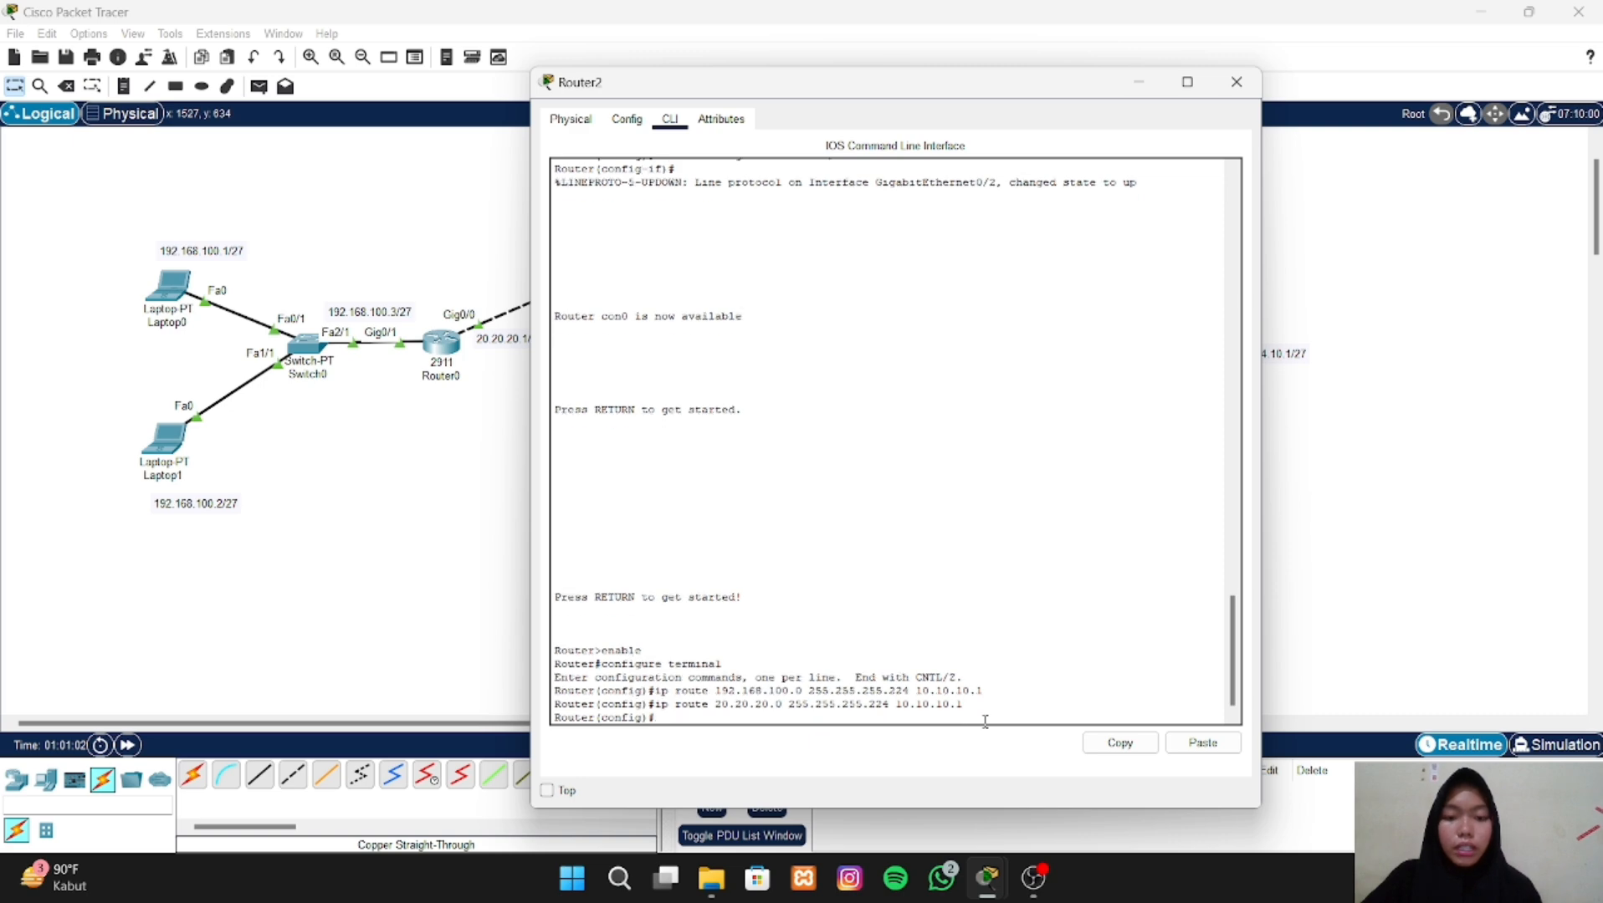
# - Recall the last route command on Router2 and change its destination network to 172.16.10.0, checking the topology's address labels
pyautogui.press('Up')
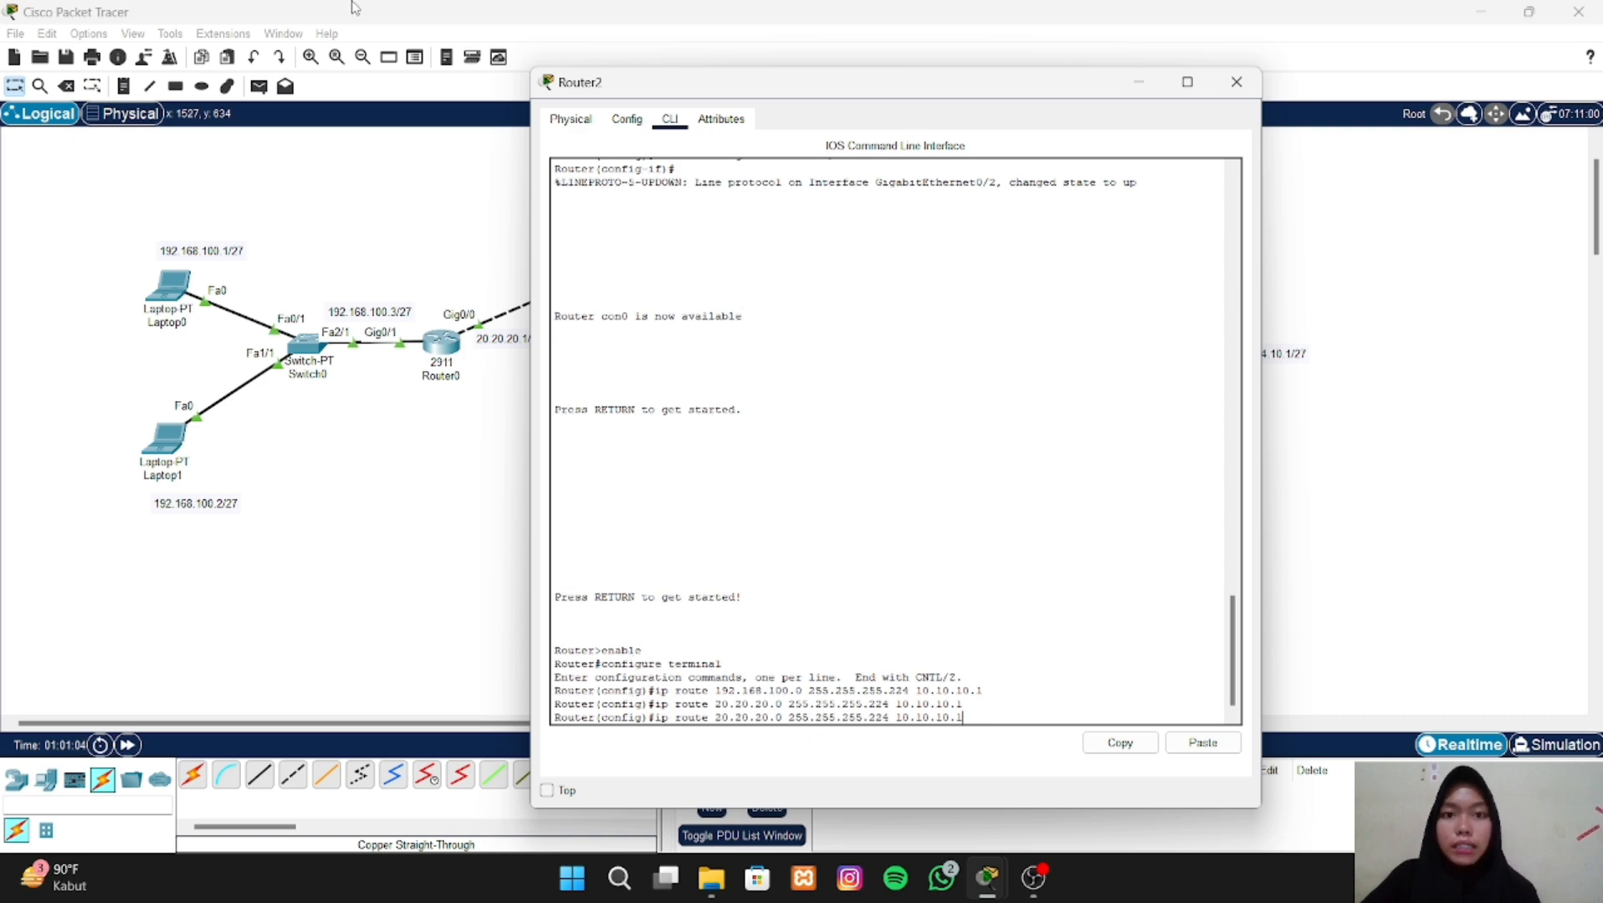
pyautogui.moveTo(952, 94); pyautogui.dragTo(1329, 109)
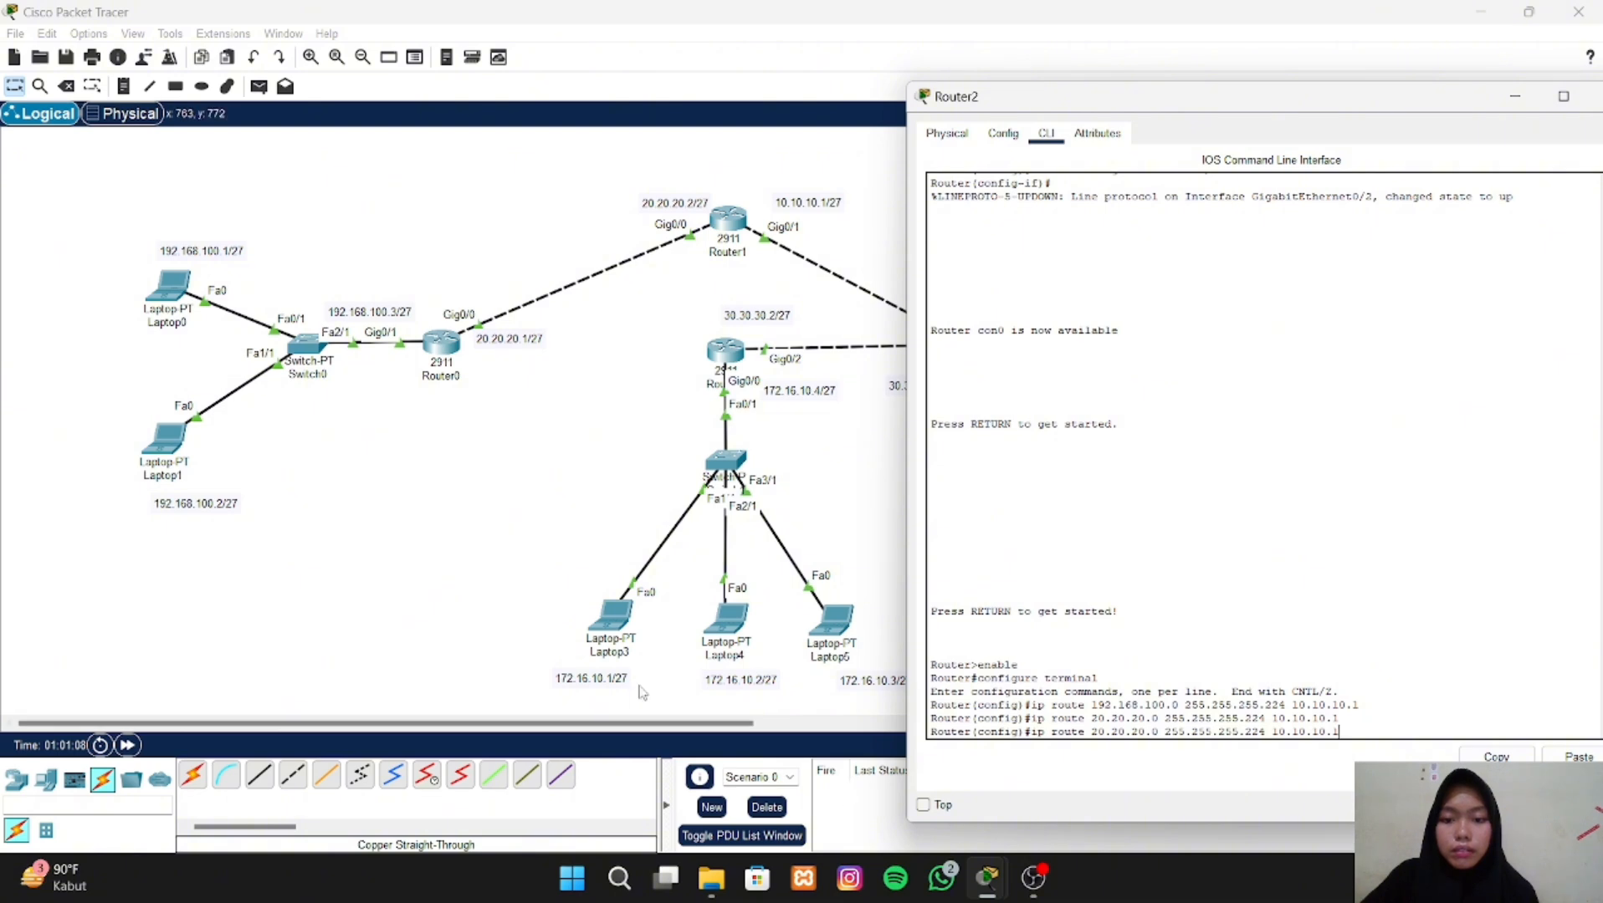
pyautogui.moveTo(694, 724); pyautogui.dragTo(766, 723)
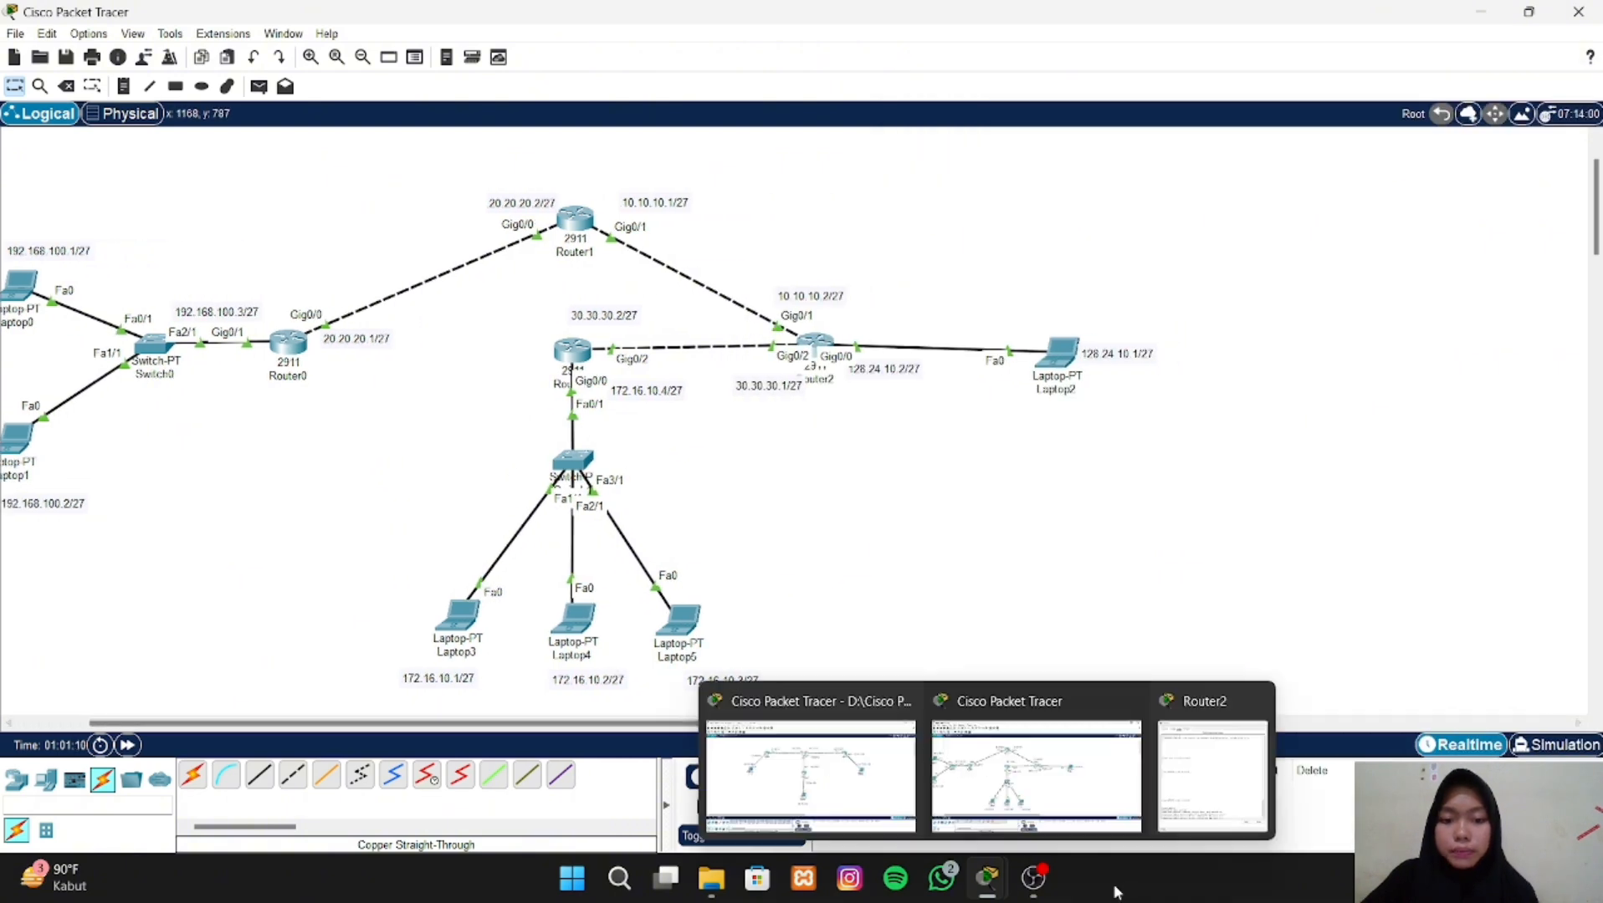
pyautogui.moveTo(988, 879)
pyautogui.click(1207, 759)
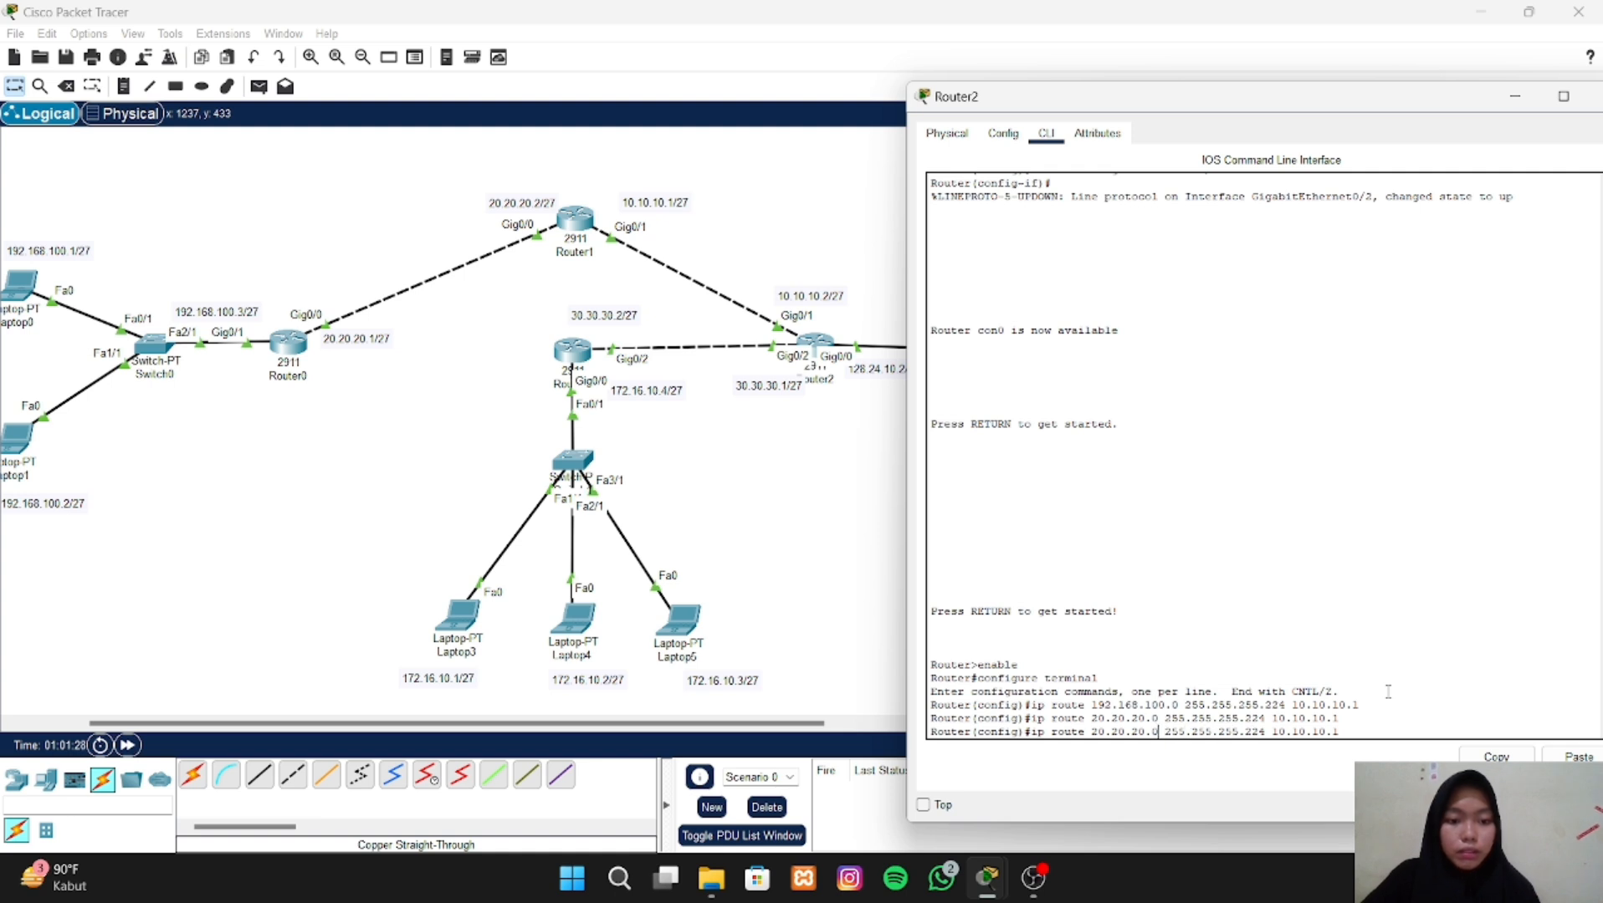
pyautogui.press('BackSpace')
pyautogui.press('BackSpace')
pyautogui.press('BackSpace')
pyautogui.press('BackSpace')
pyautogui.press('BackSpace')
pyautogui.press('BackSpace')
pyautogui.press('BackSpace')
pyautogui.press('BackSpace')
pyautogui.press('BackSpace')
pyautogui.press('BackSpace')
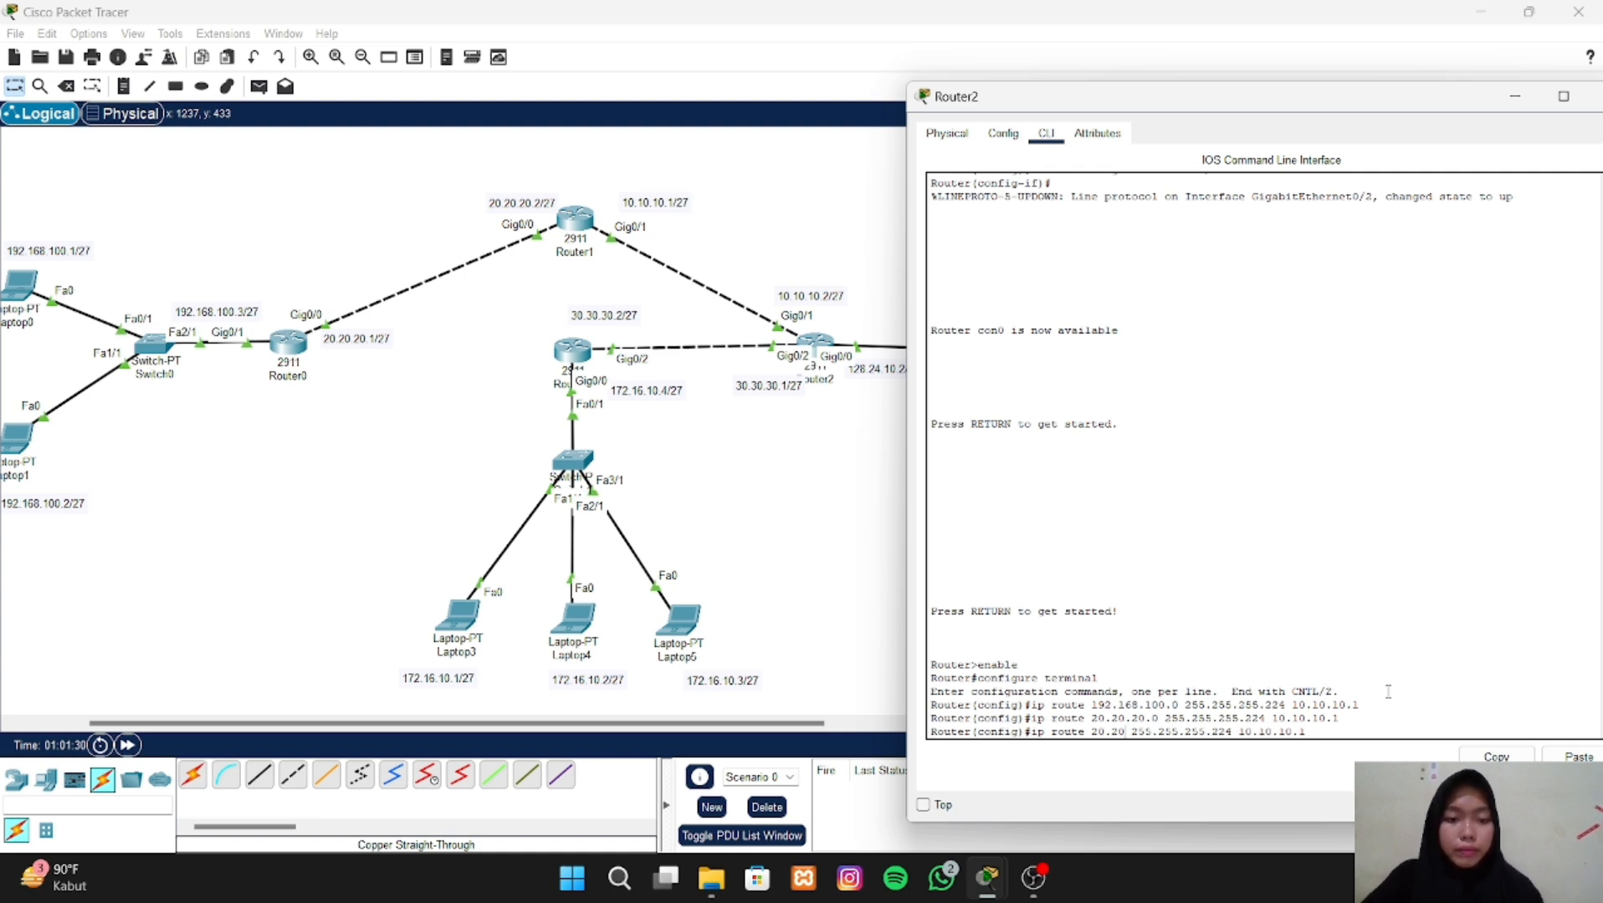
pyautogui.write('172.')
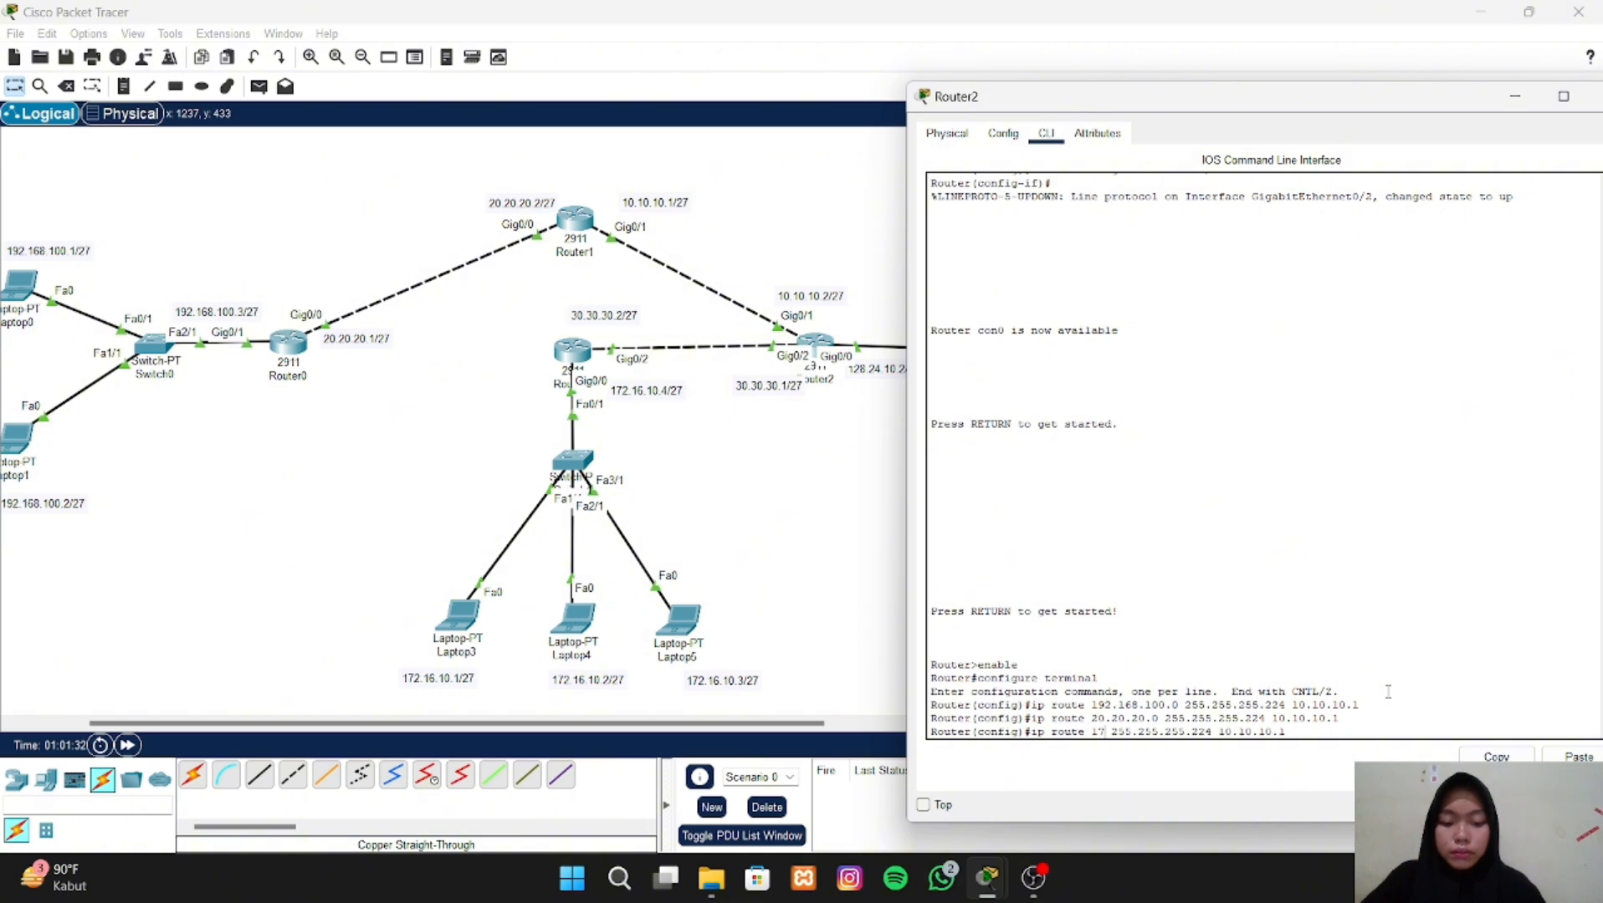
pyautogui.write('16')
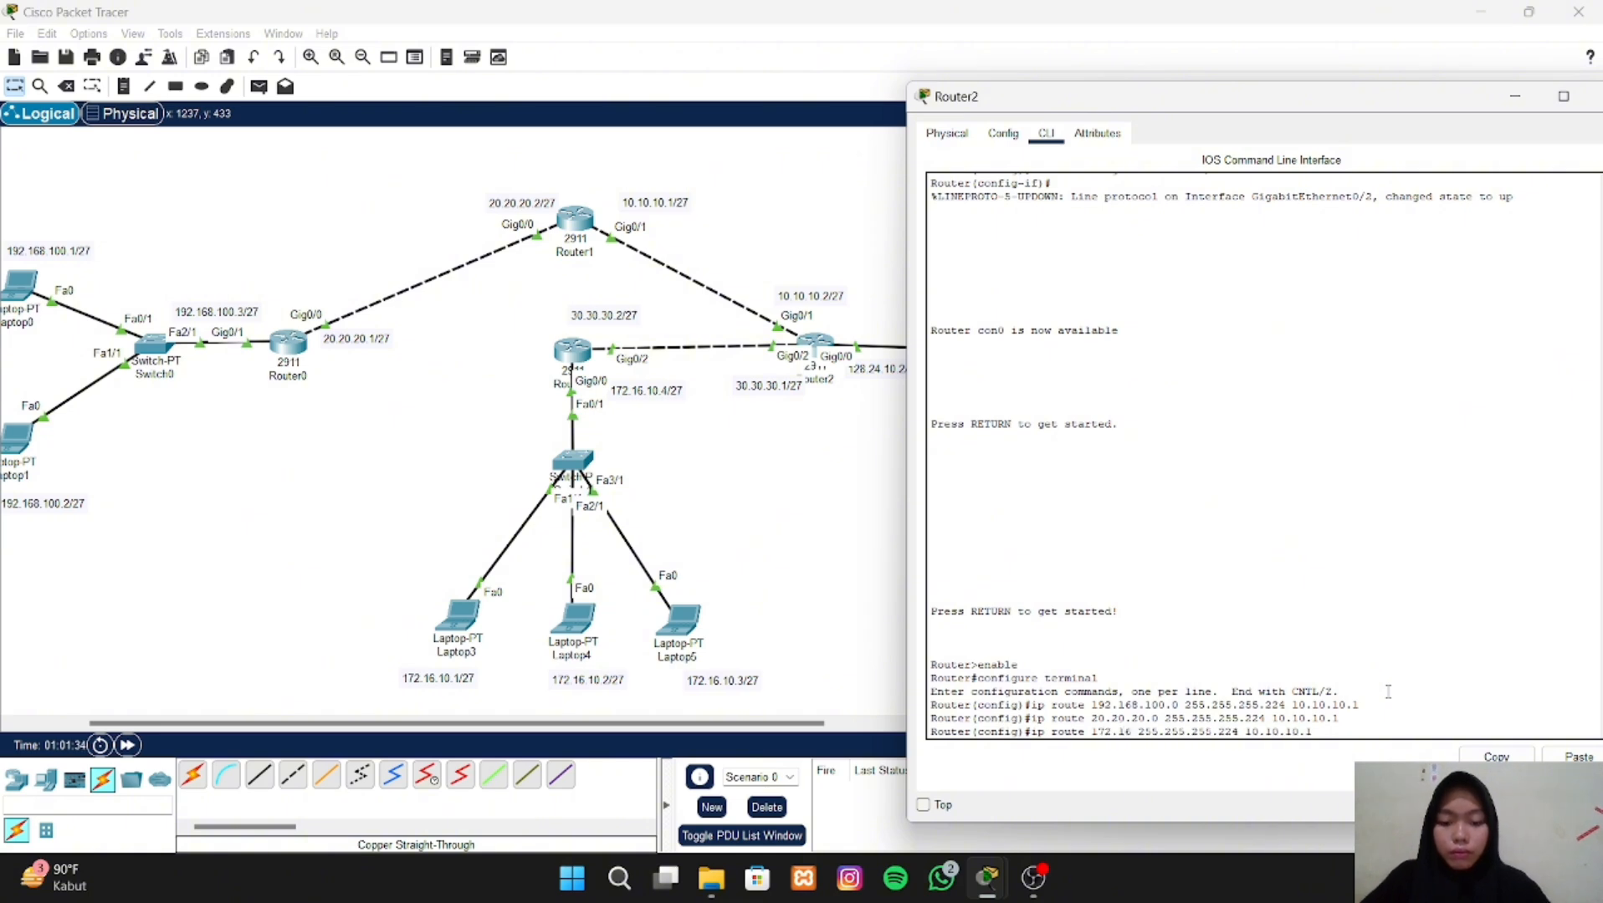
pyautogui.write('.10')
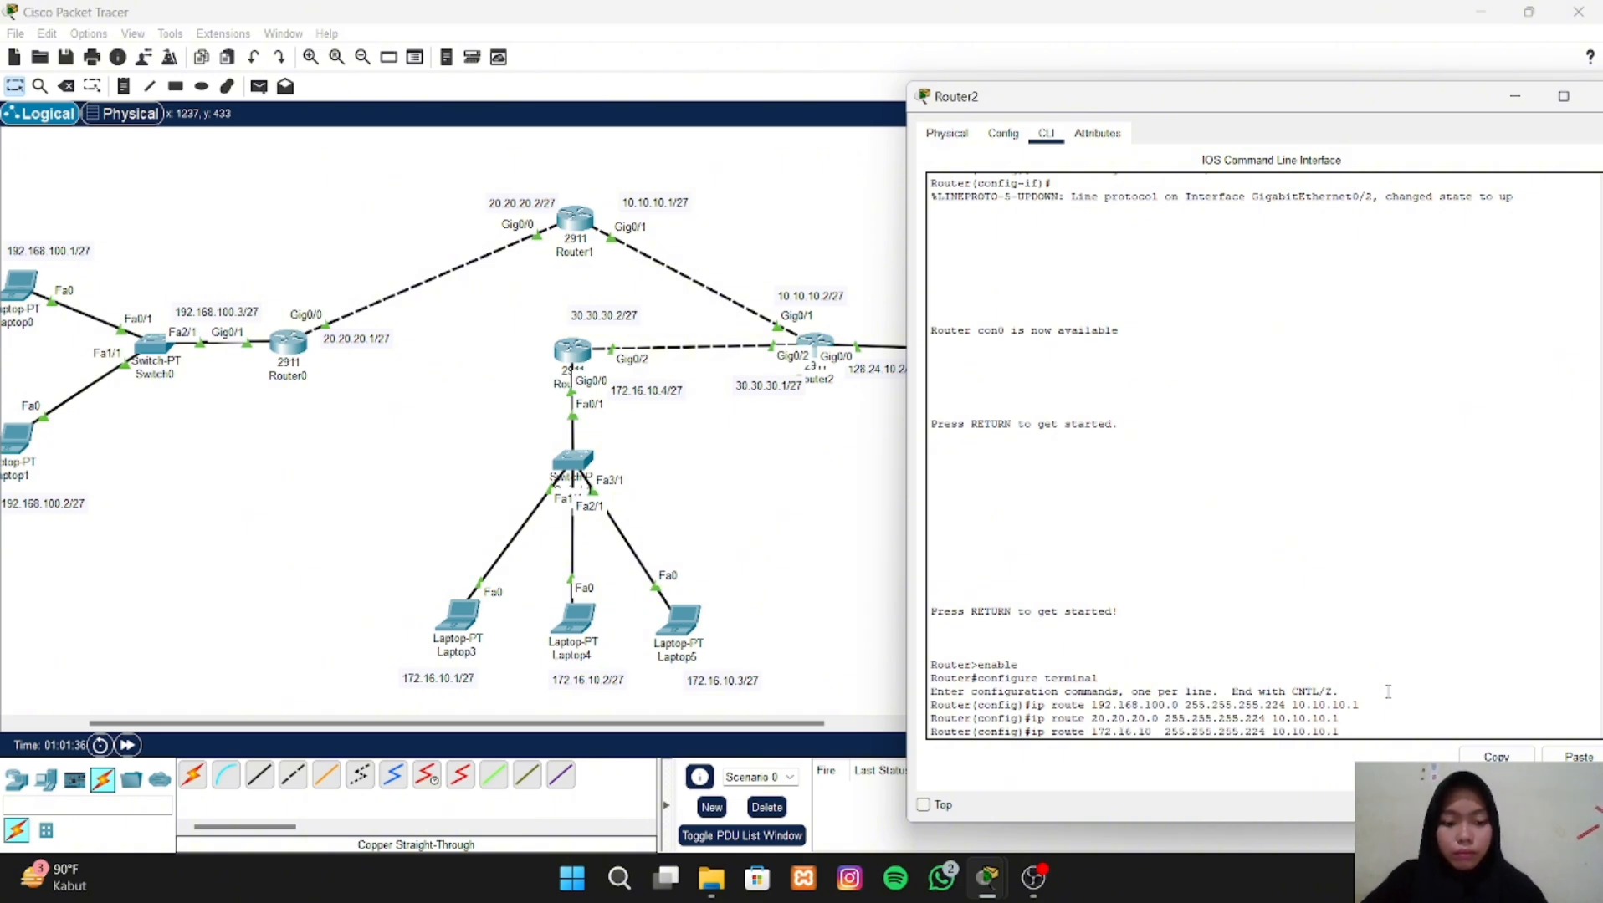
pyautogui.write('.0')
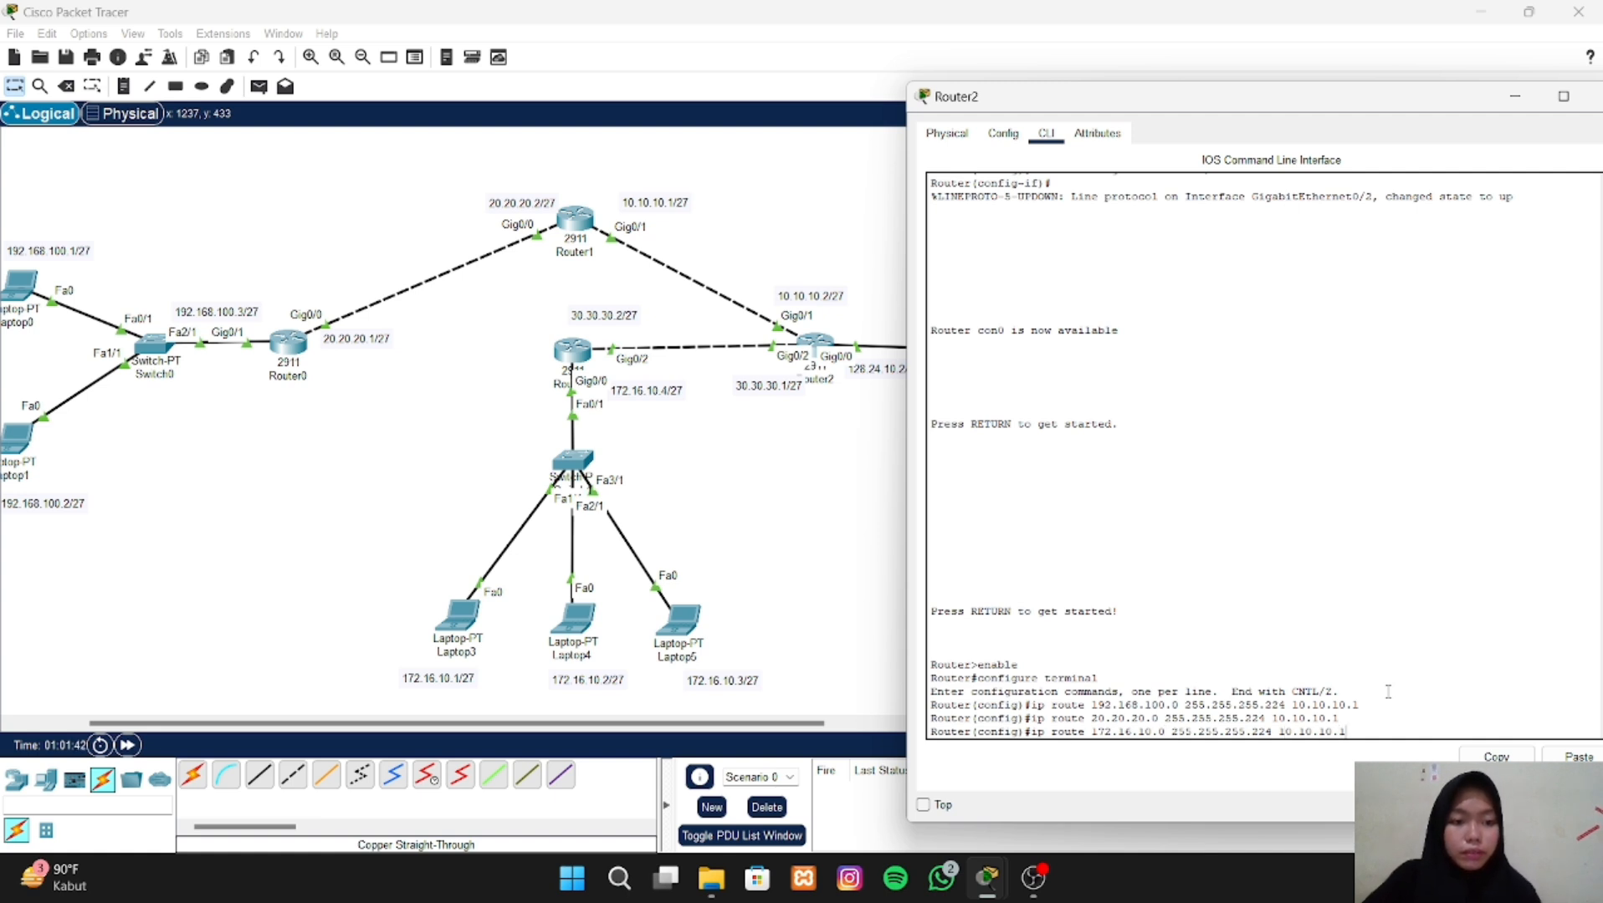
# - Complete the 172.16.10.0 route with mask 255.255.255.224 and next hop 30.30.30.2, run it, and close Router2's window
pyautogui.press('BackSpace')
pyautogui.press('BackSpace')
pyautogui.press('BackSpace')
pyautogui.press('BackSpace')
pyautogui.press('BackSpace')
pyautogui.press('BackSpace')
pyautogui.press('BackSpace')
pyautogui.press('BackSpace')
pyautogui.press('BackSpace')
pyautogui.press('BackSpace')
pyautogui.press('BackSpace')
pyautogui.press('BackSpace')
pyautogui.press('BackSpace')
pyautogui.press('BackSpace')
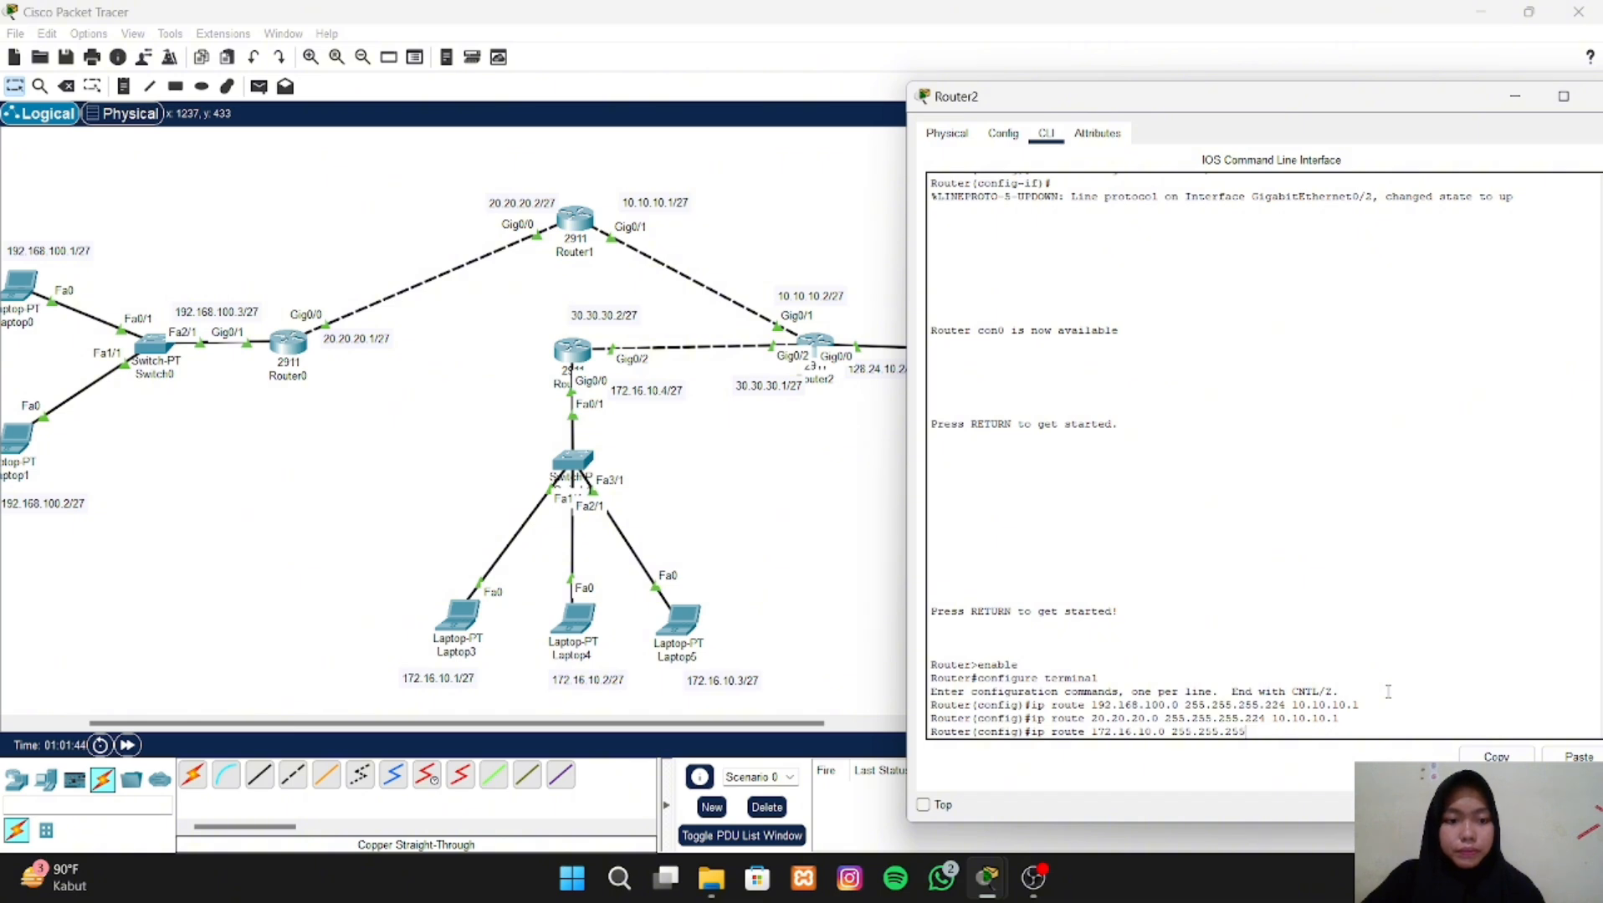
pyautogui.write('.2')
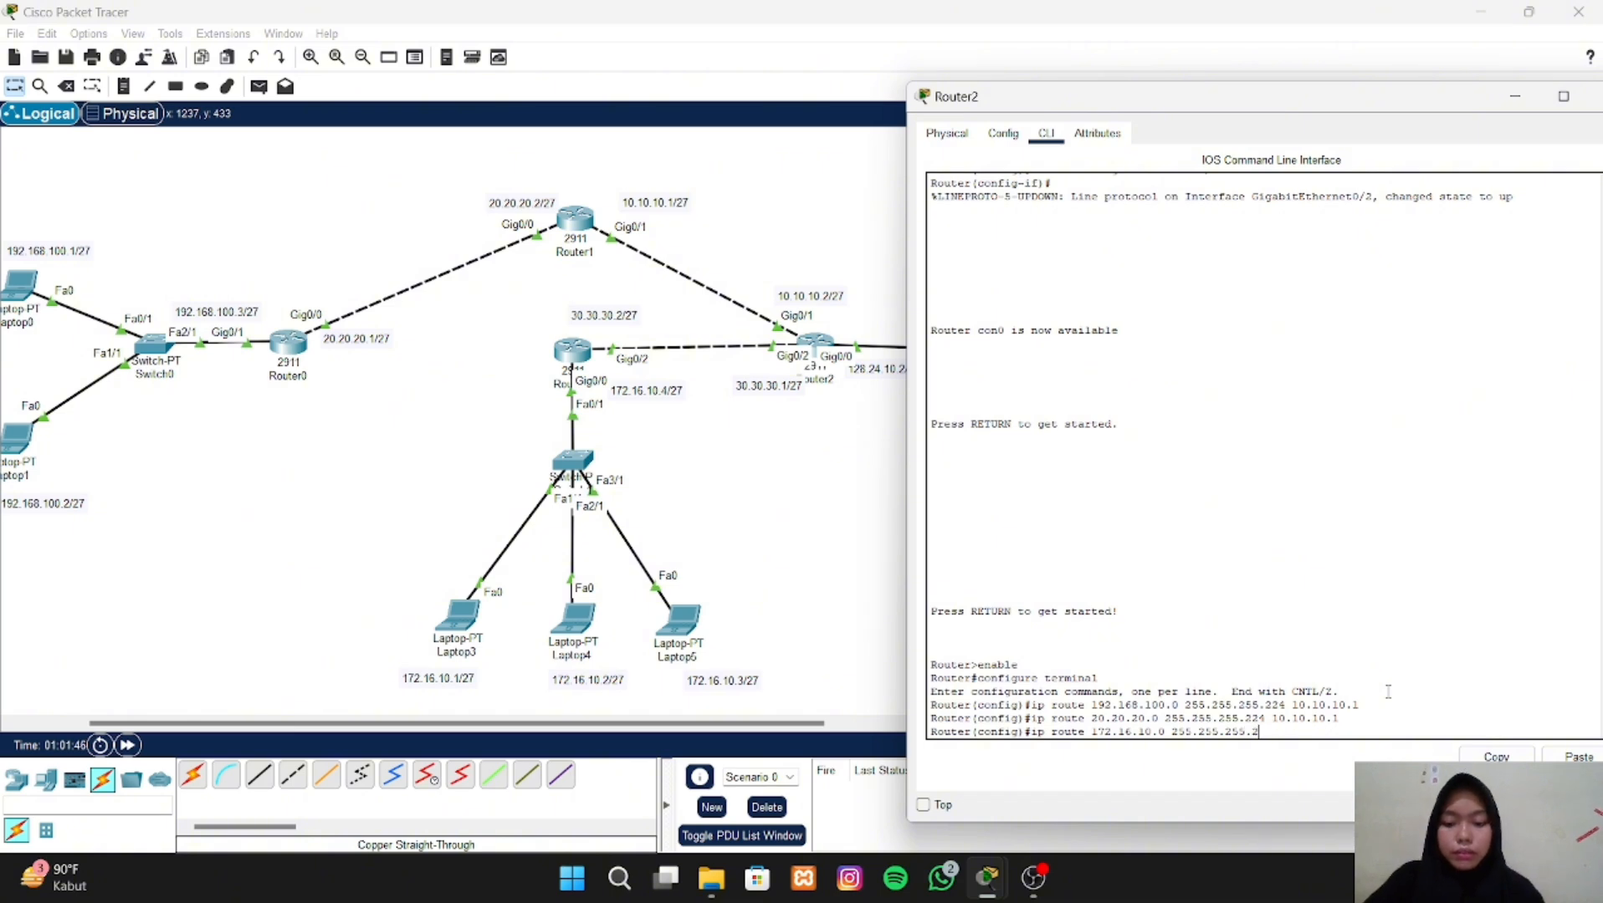
pyautogui.write('24')
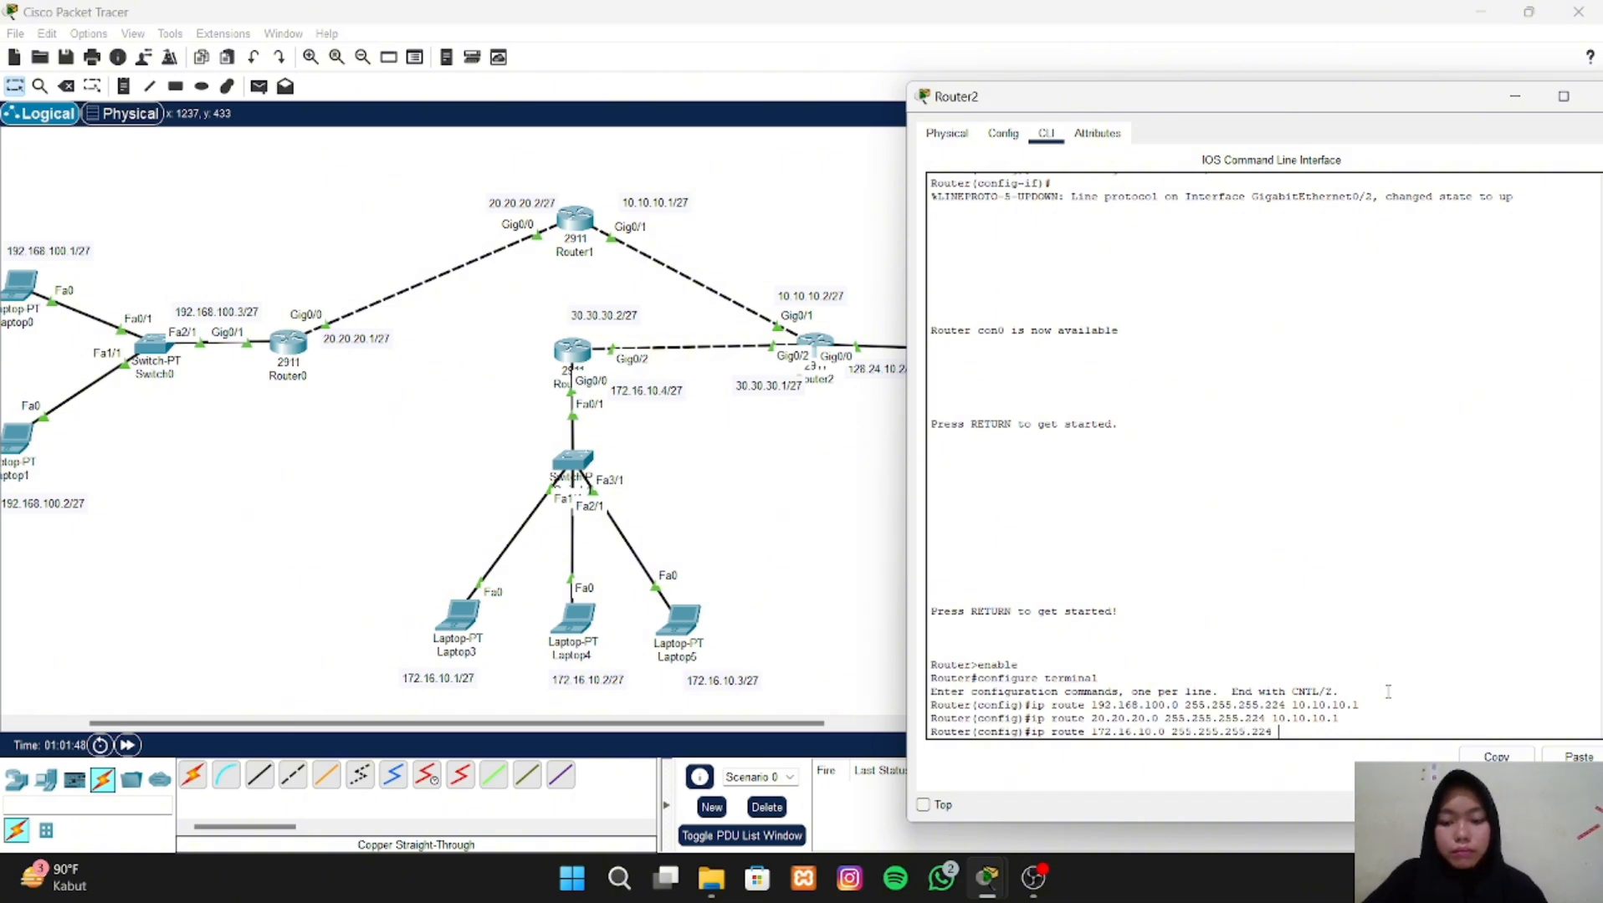
pyautogui.write(' 30.30.30.')
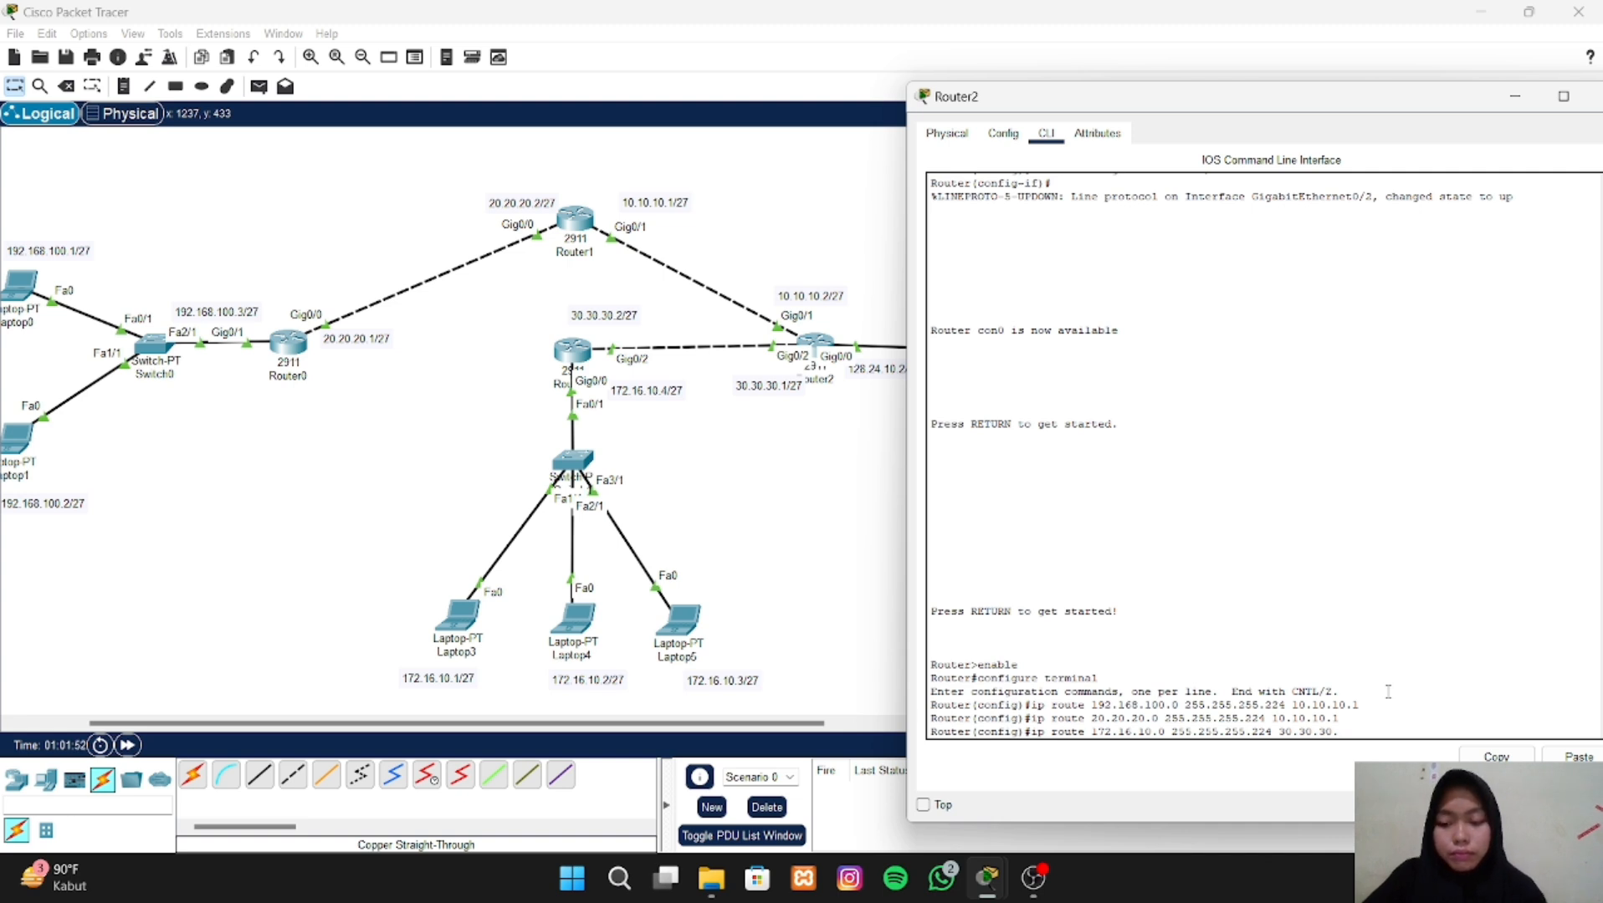
pyautogui.write('2')
pyautogui.press('Return')
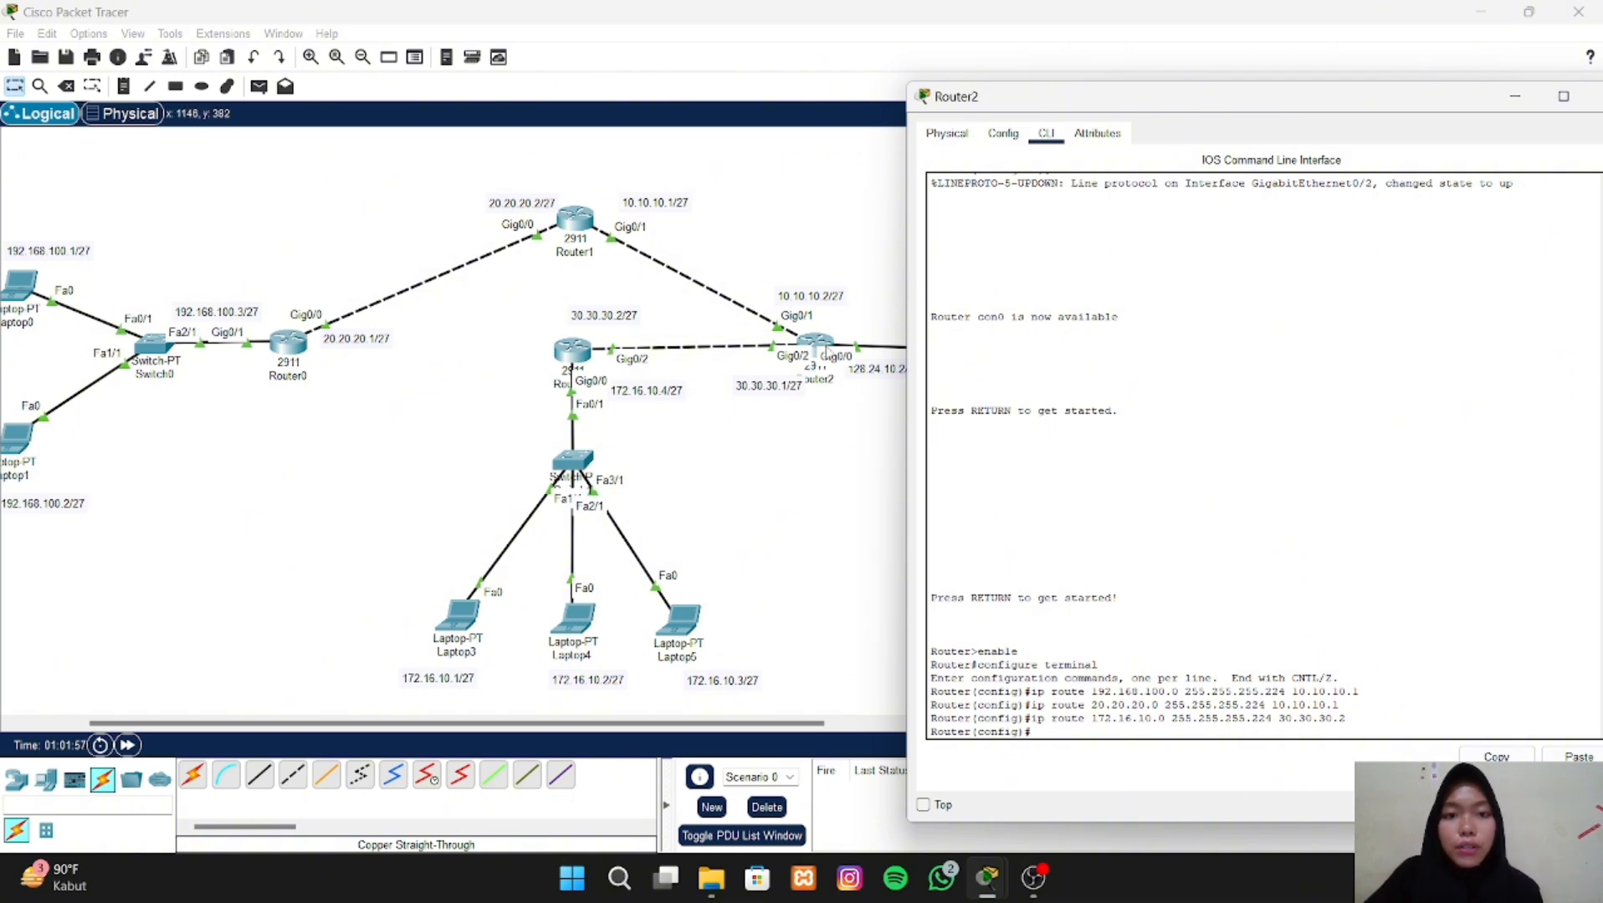
pyautogui.moveTo(1395, 102); pyautogui.dragTo(1118, 71)
pyautogui.click(1336, 67)
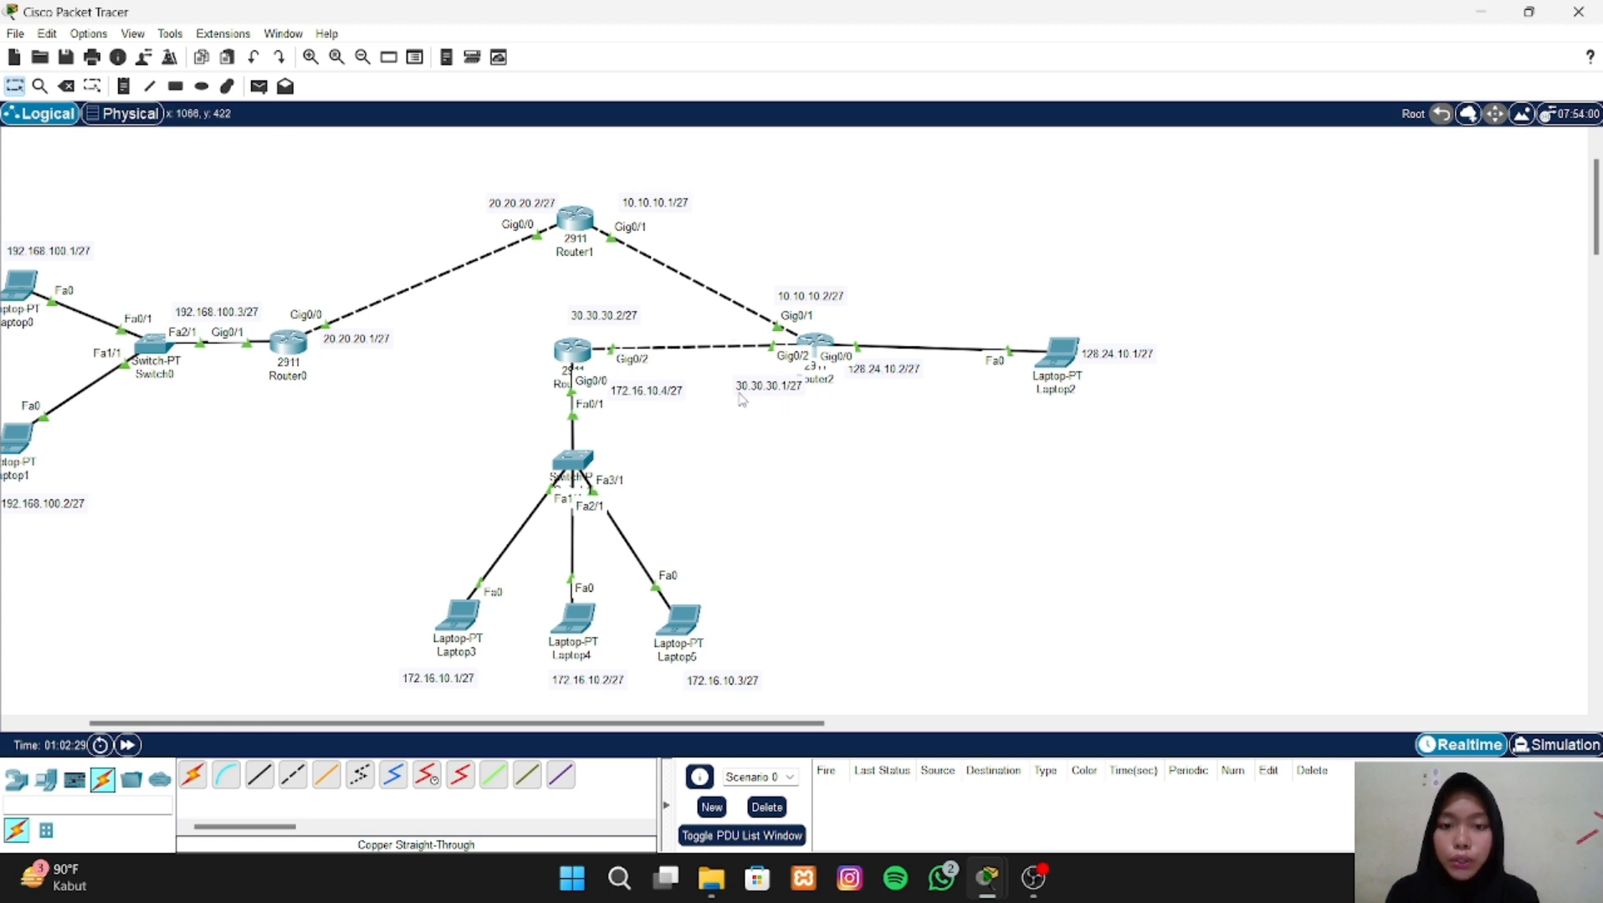
# - Open Router3's command line and enter global configuration mode with enable and configure terminal
pyautogui.click(577, 353)
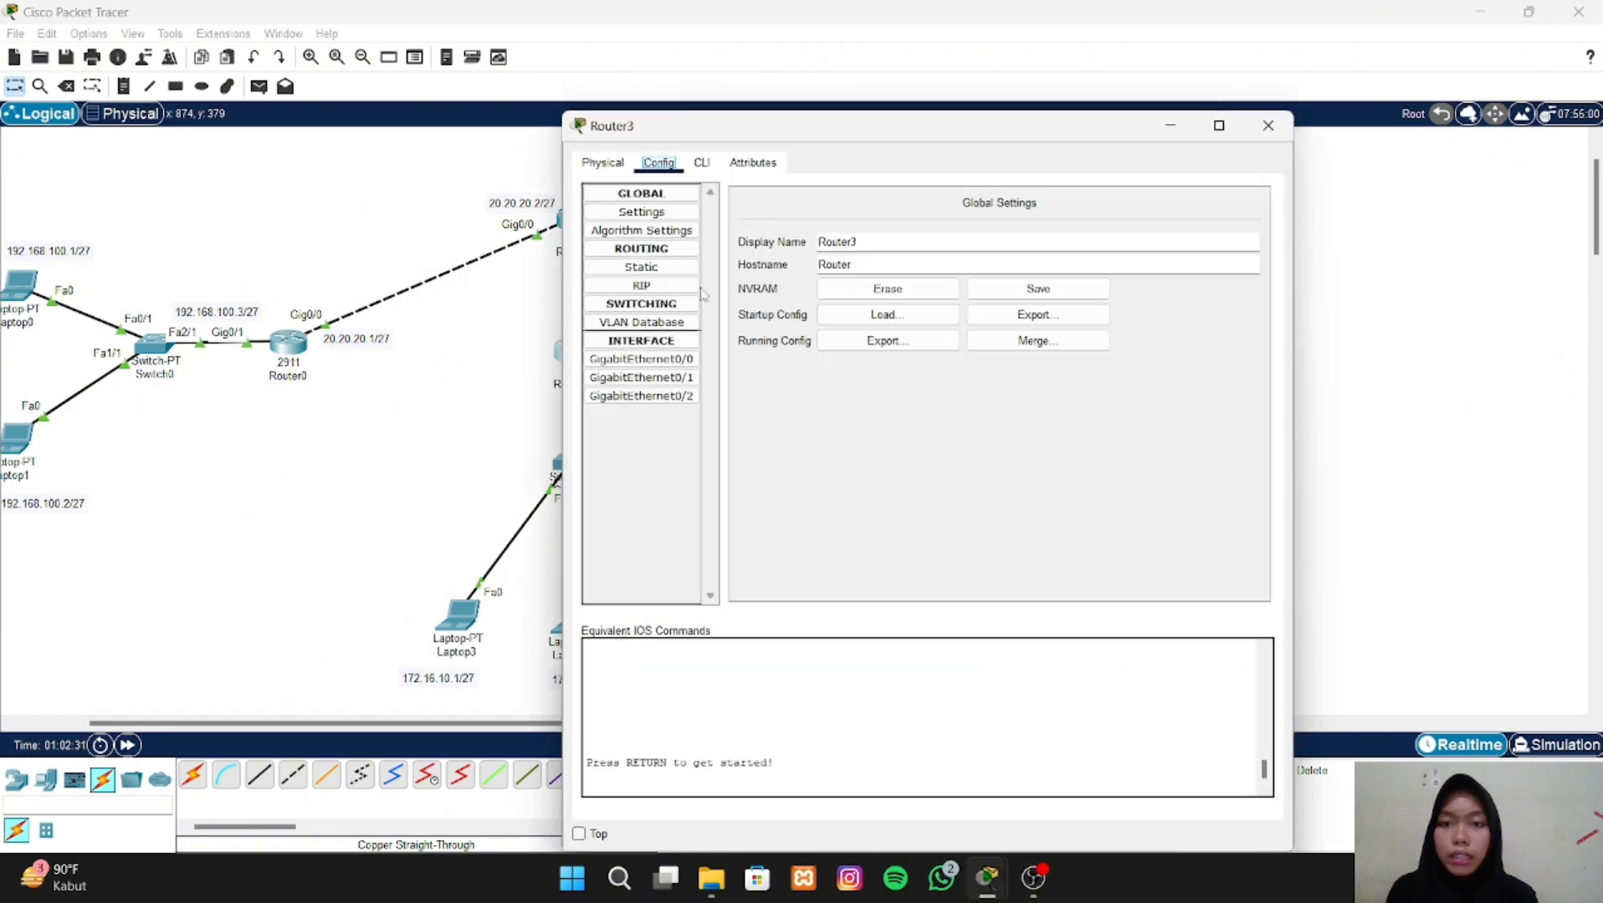
pyautogui.click(702, 163)
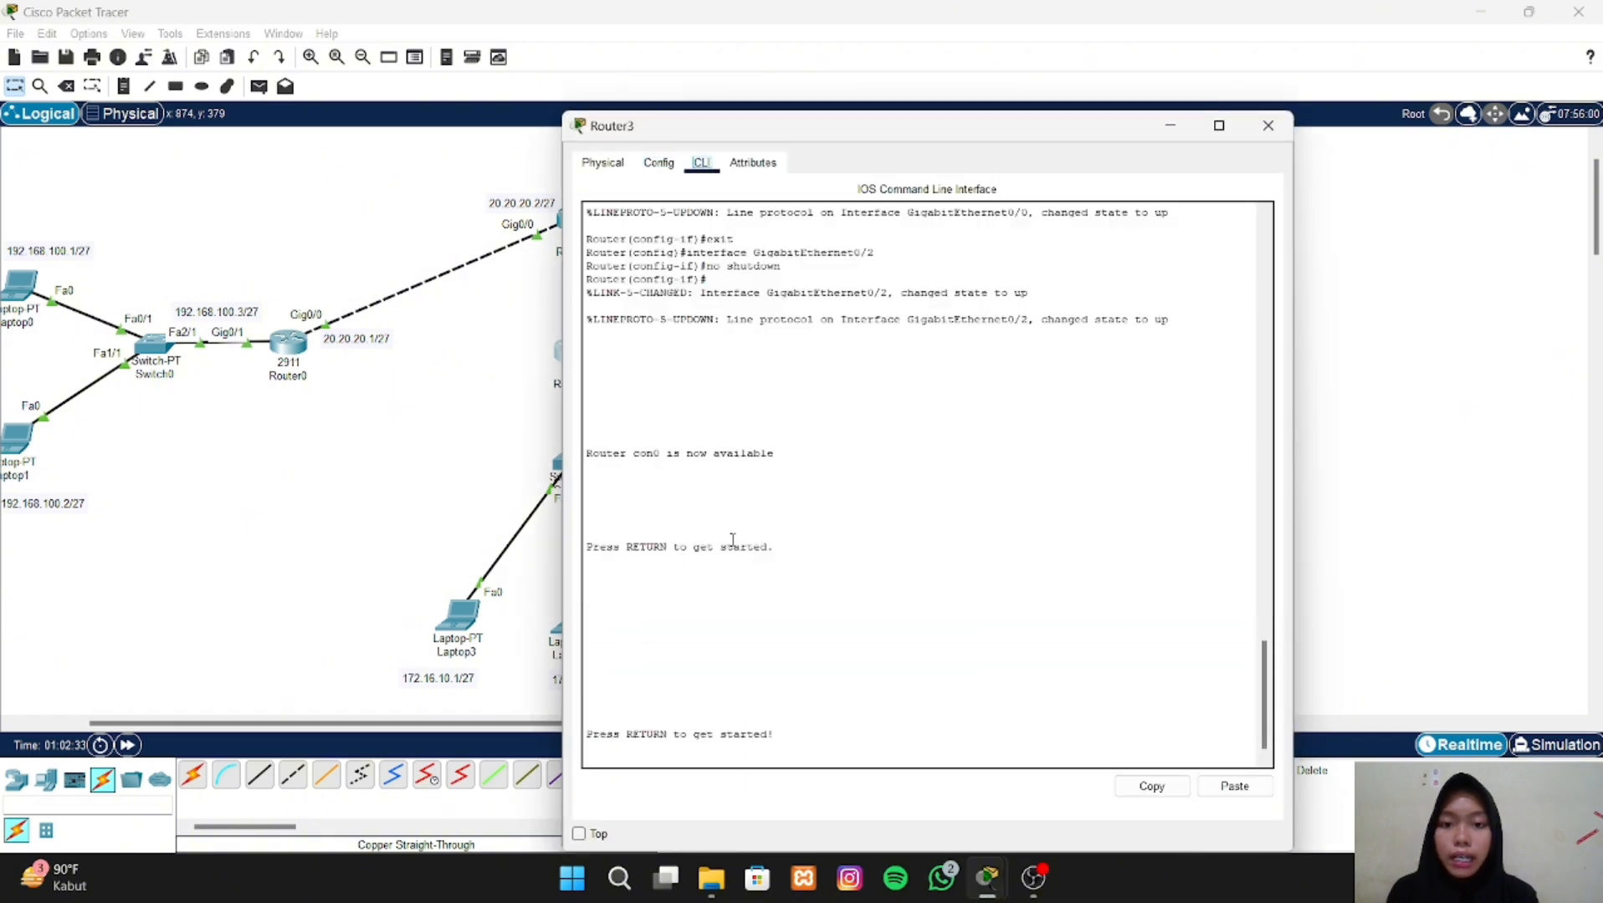
pyautogui.click(734, 754)
pyautogui.press('Return')
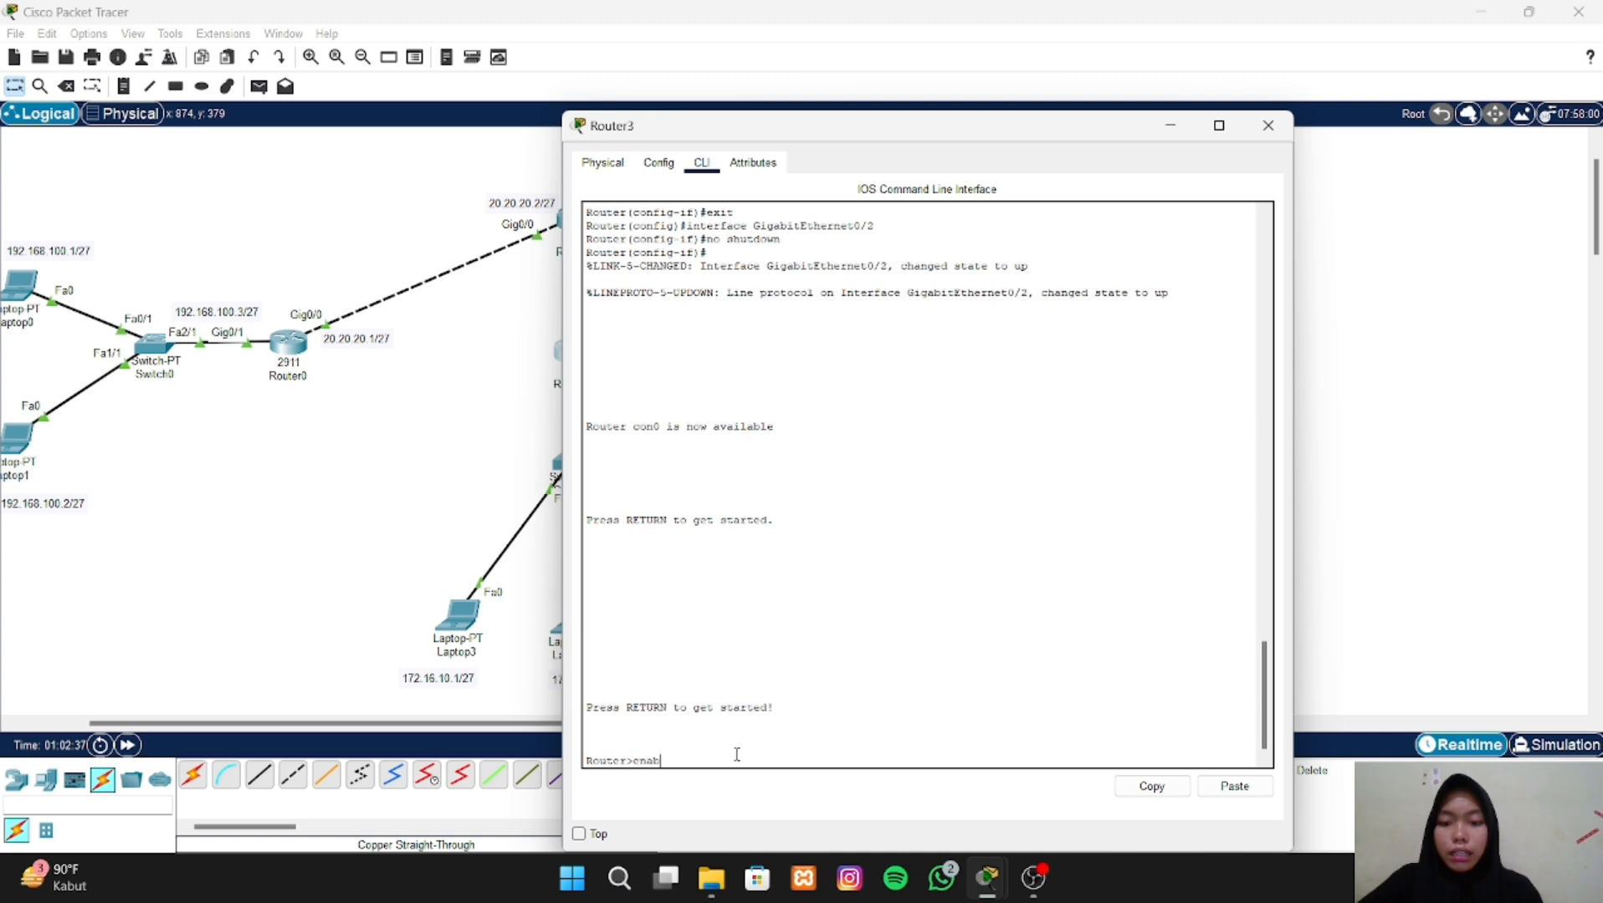
pyautogui.write('enable')
pyautogui.press('Return')
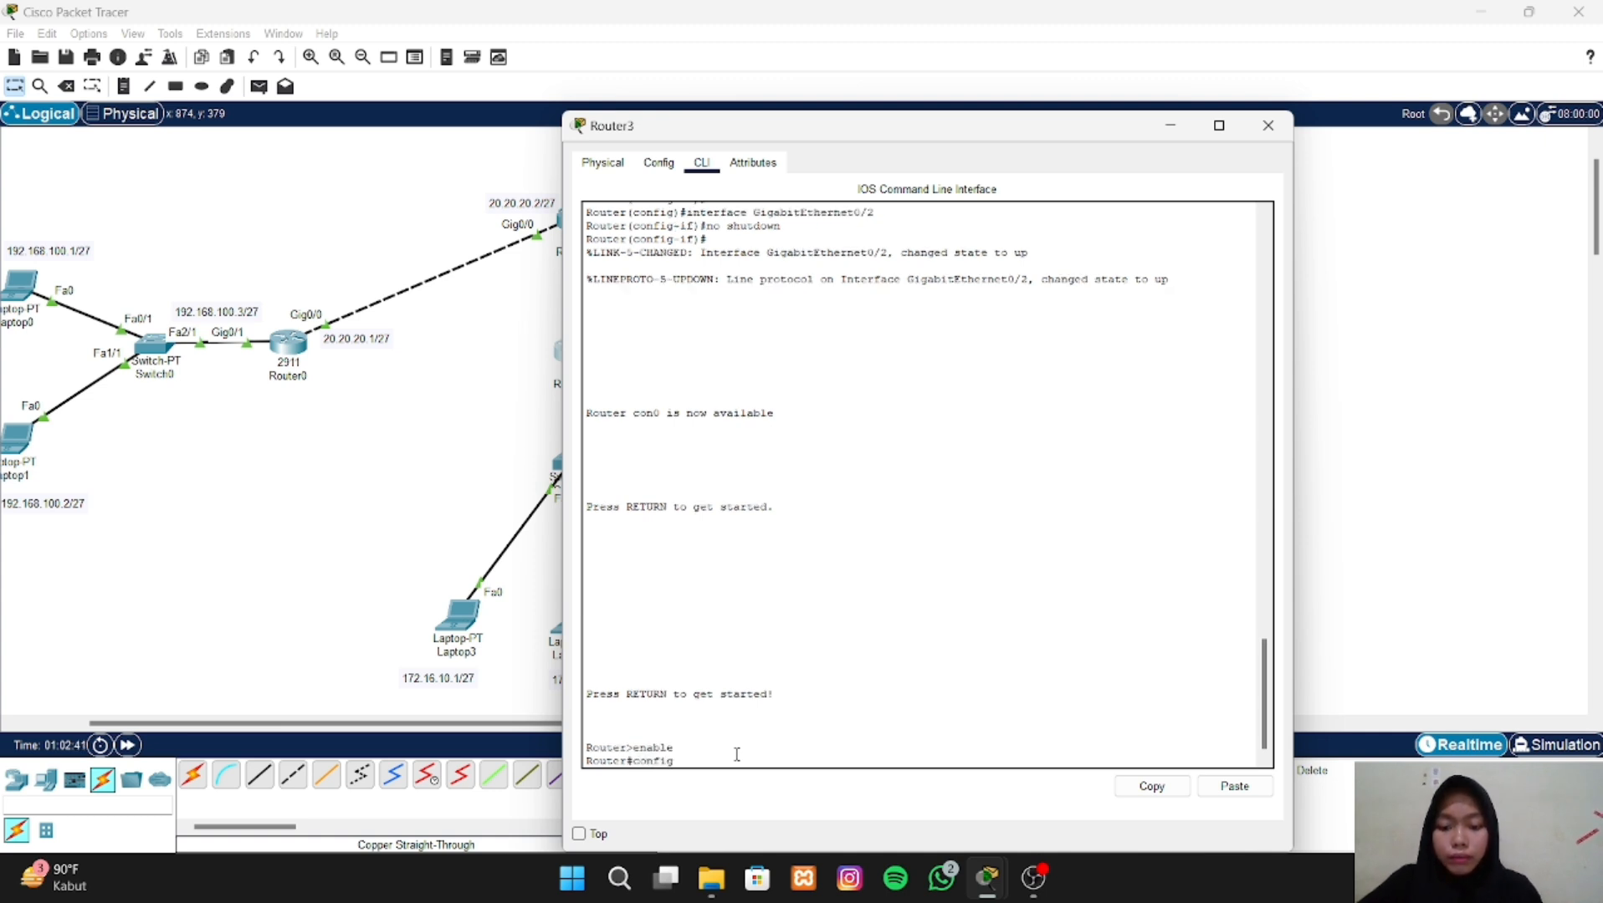
pyautogui.write('configure terminal')
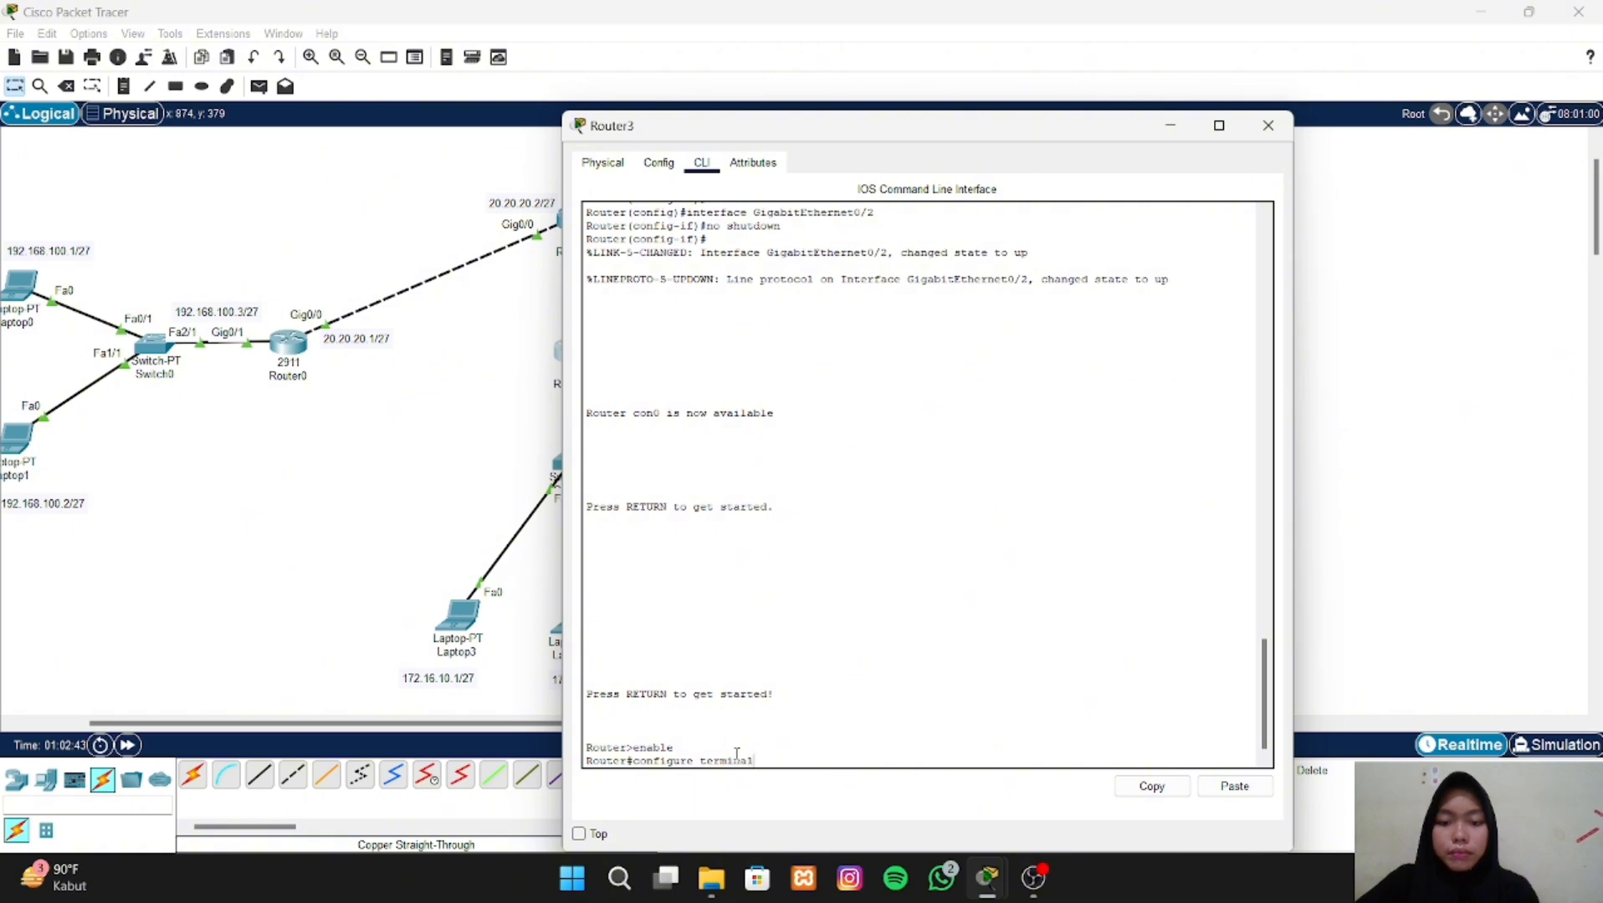
pyautogui.press('Return')
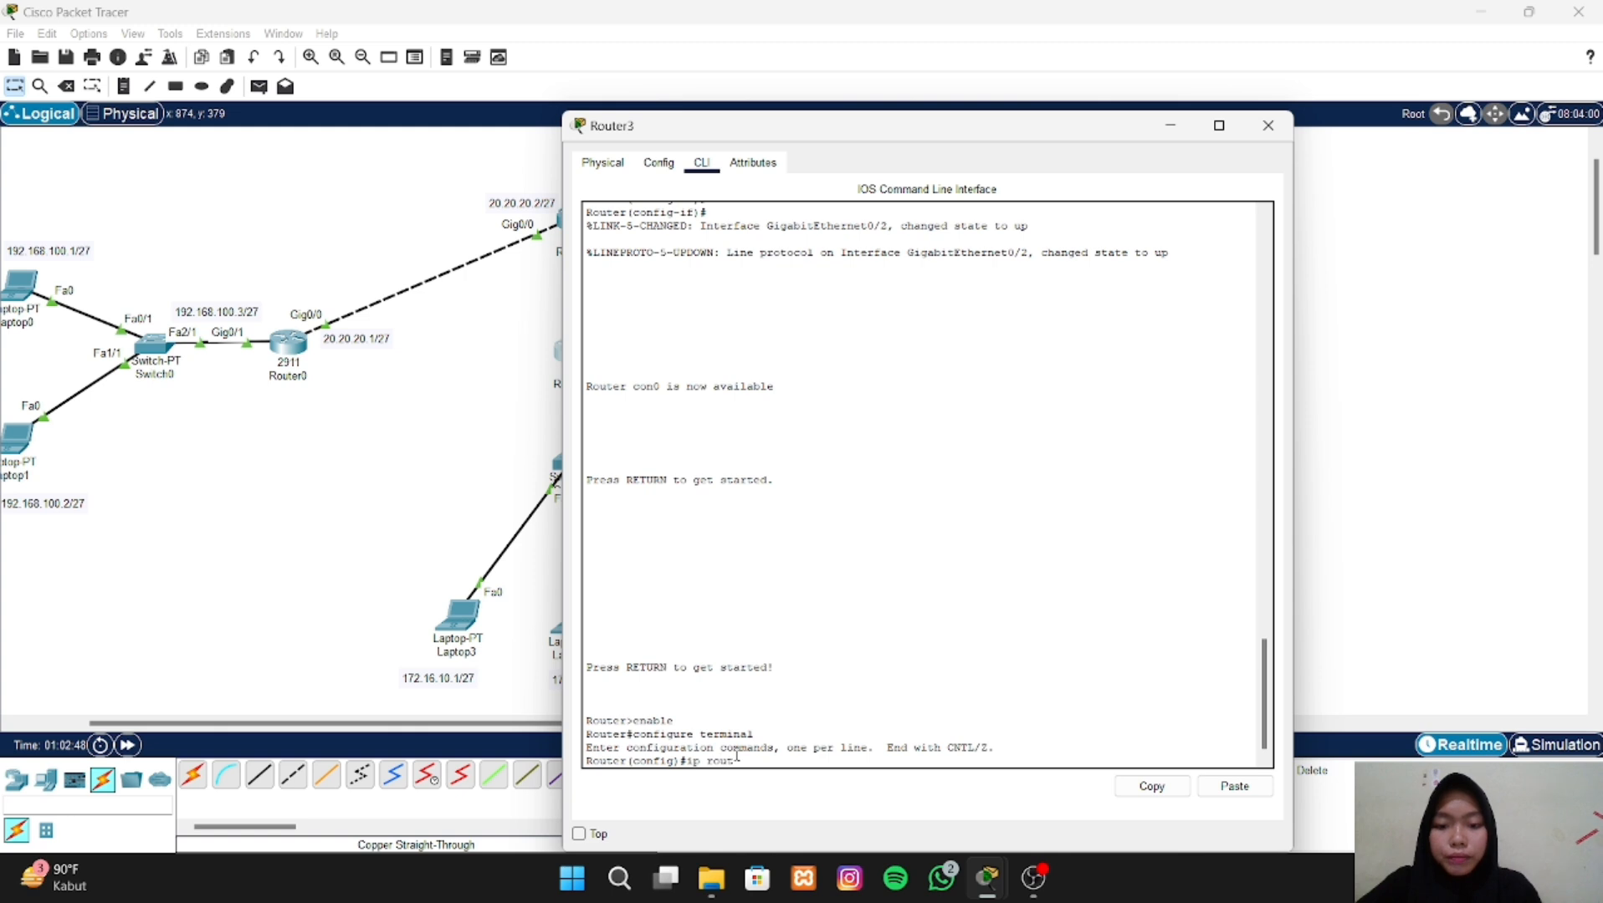
# - Add a static route on Router3 to network 192.168.100.0 with mask 255.255.255.224 via next hop 30.30.30.1, checking the topology's address labels
pyautogui.write('ip route')
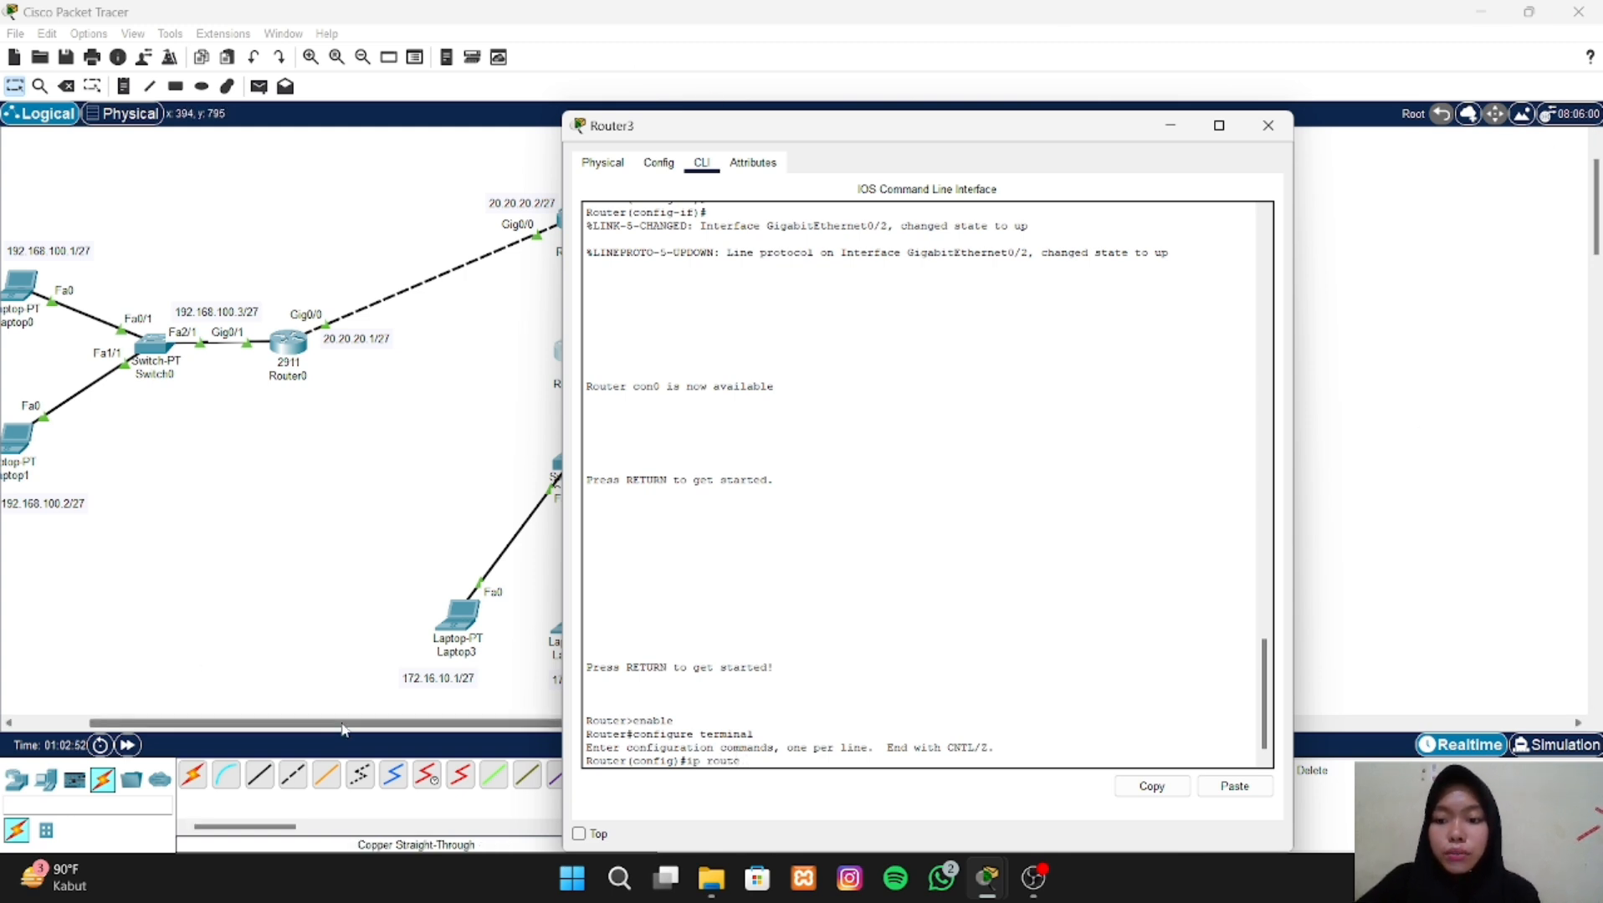
pyautogui.moveTo(343, 730); pyautogui.dragTo(272, 730)
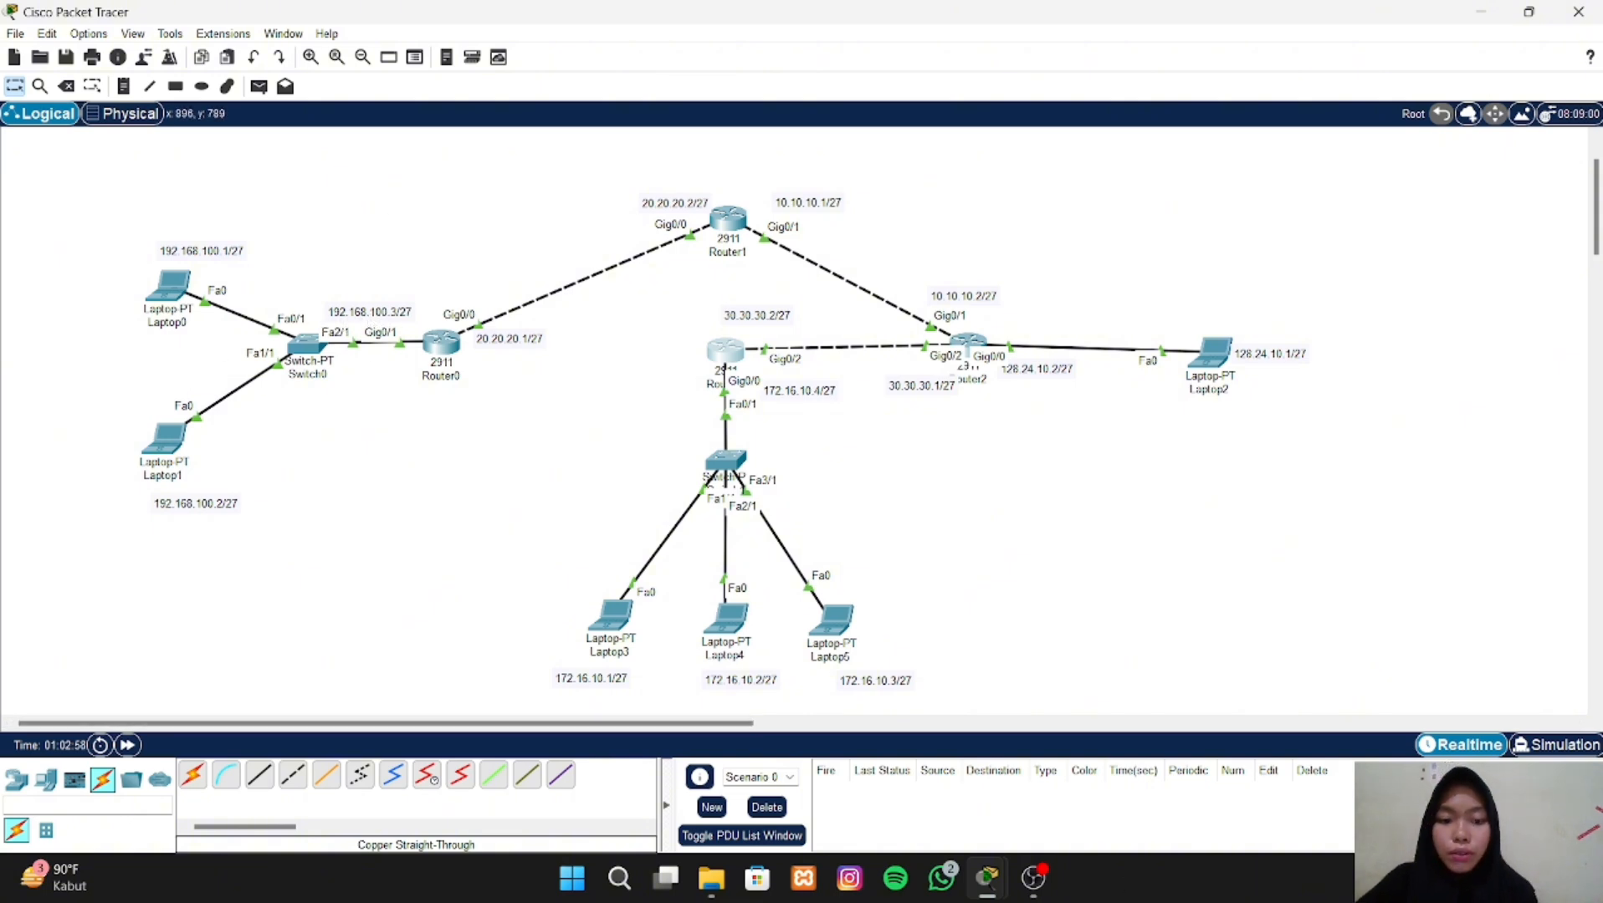
pyautogui.moveTo(987, 878)
pyautogui.click(1246, 764)
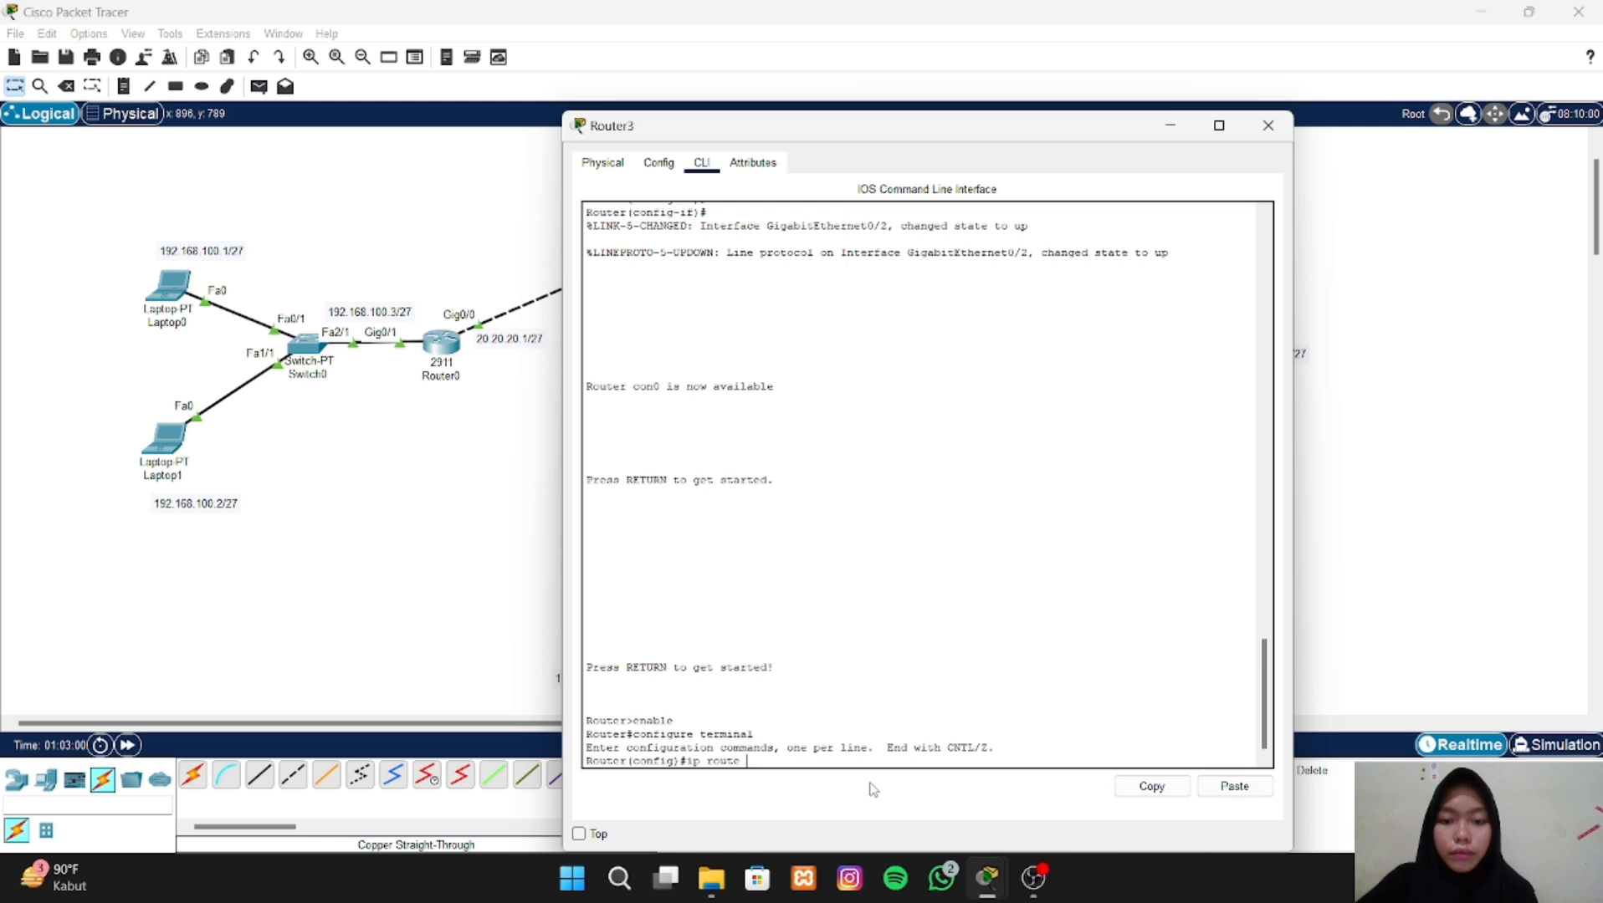
pyautogui.write('192.1')
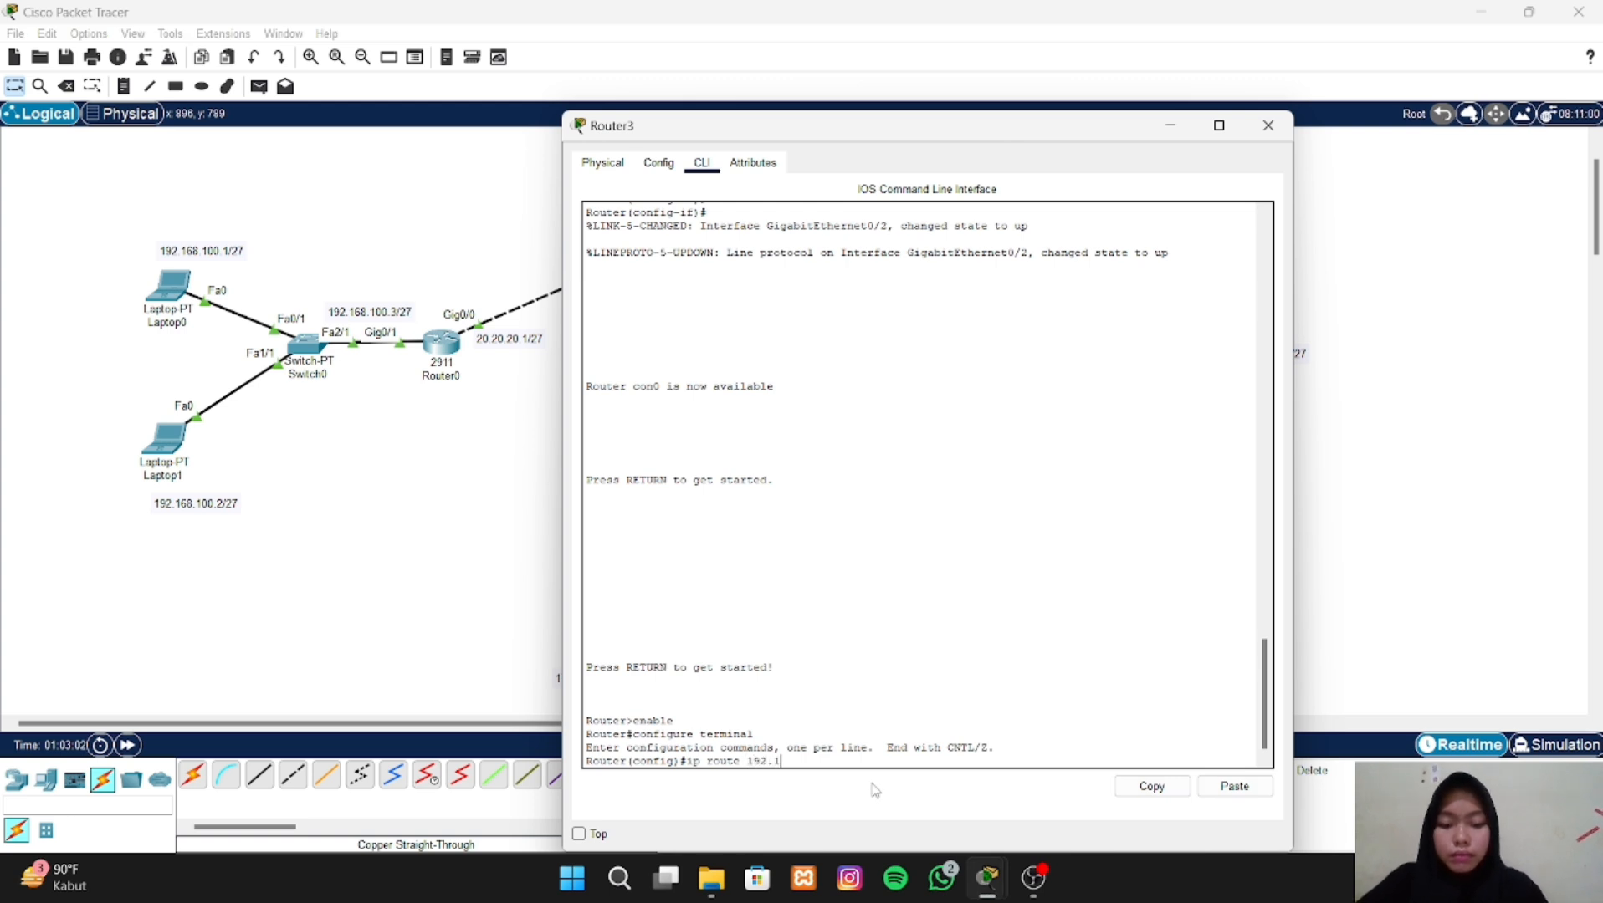
pyautogui.write('68.100.0 2')
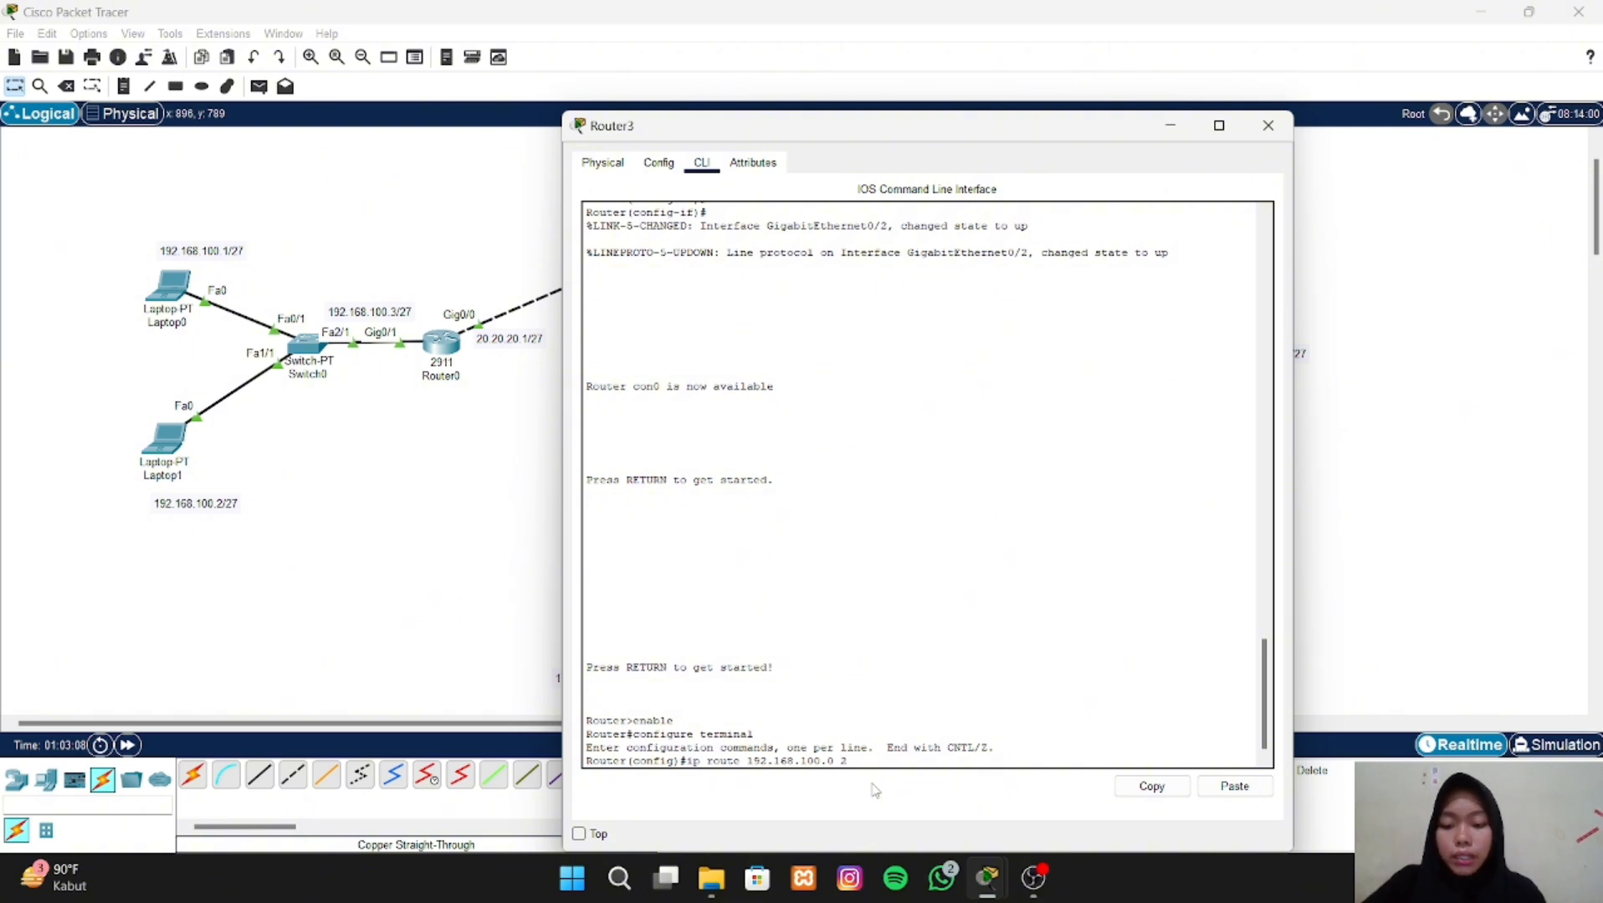
pyautogui.write('55.255.')
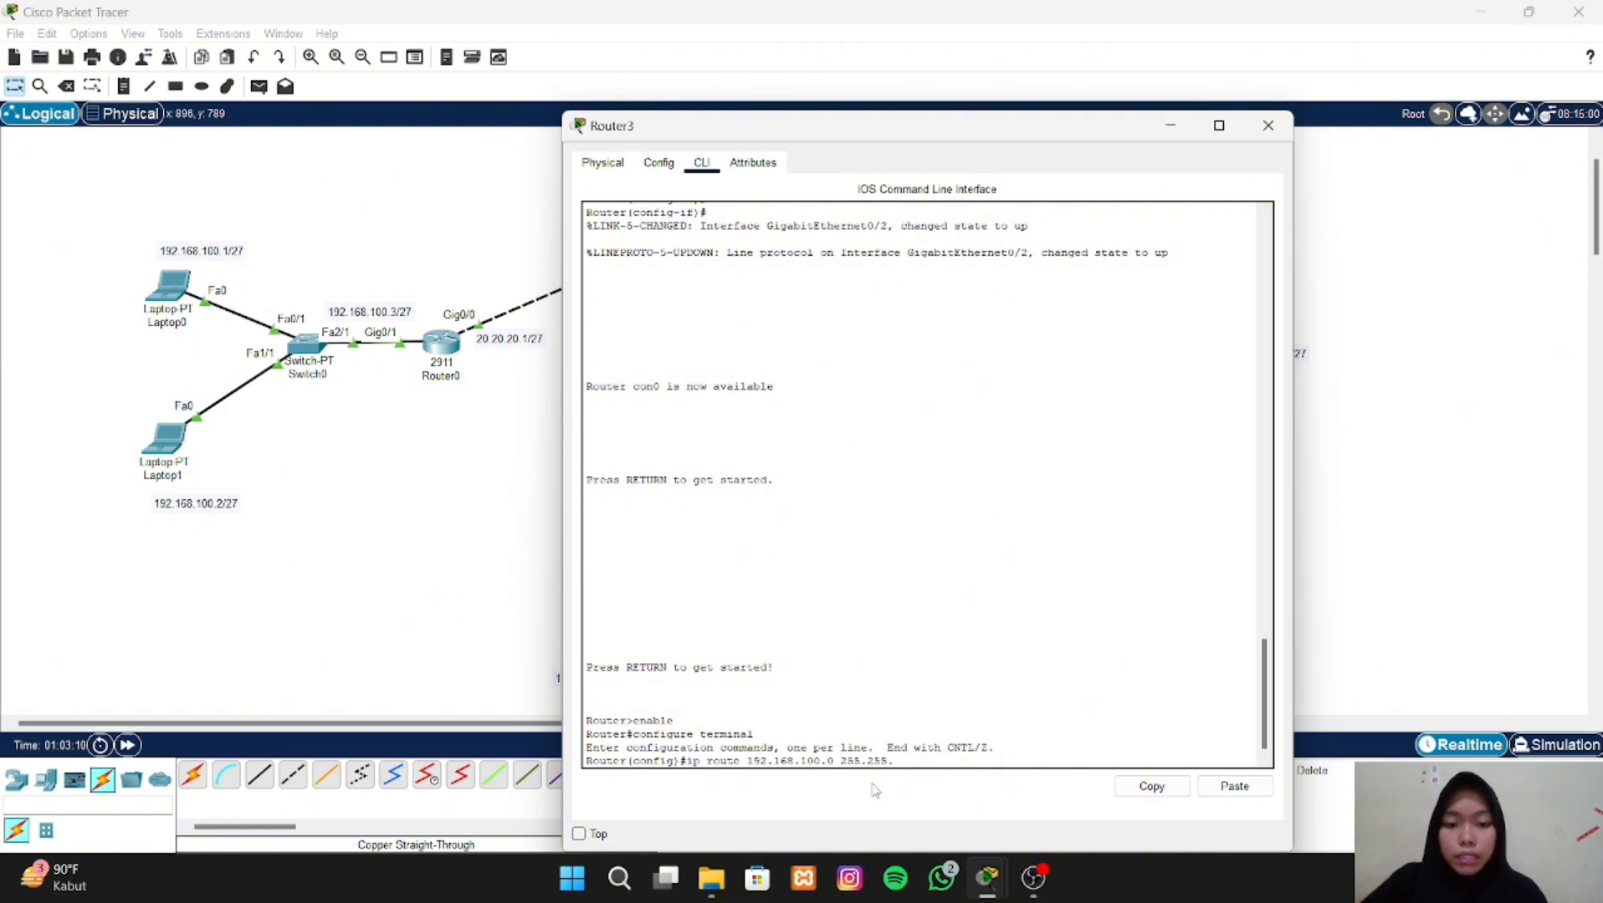
pyautogui.write('255.224')
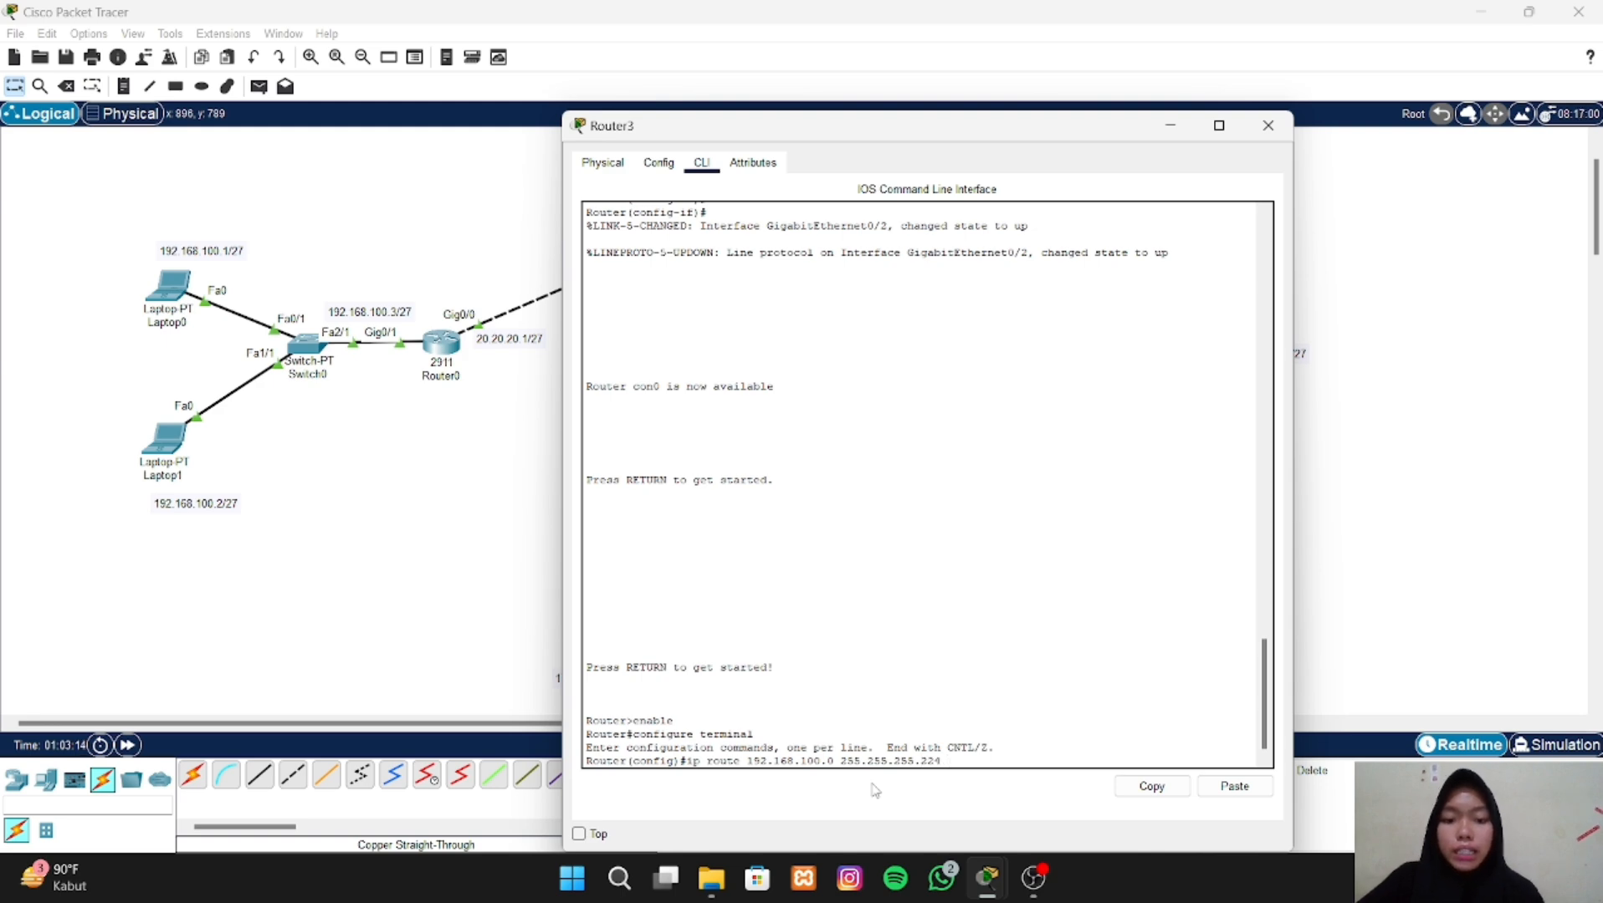
pyautogui.moveTo(1027, 127); pyautogui.dragTo(618, 59)
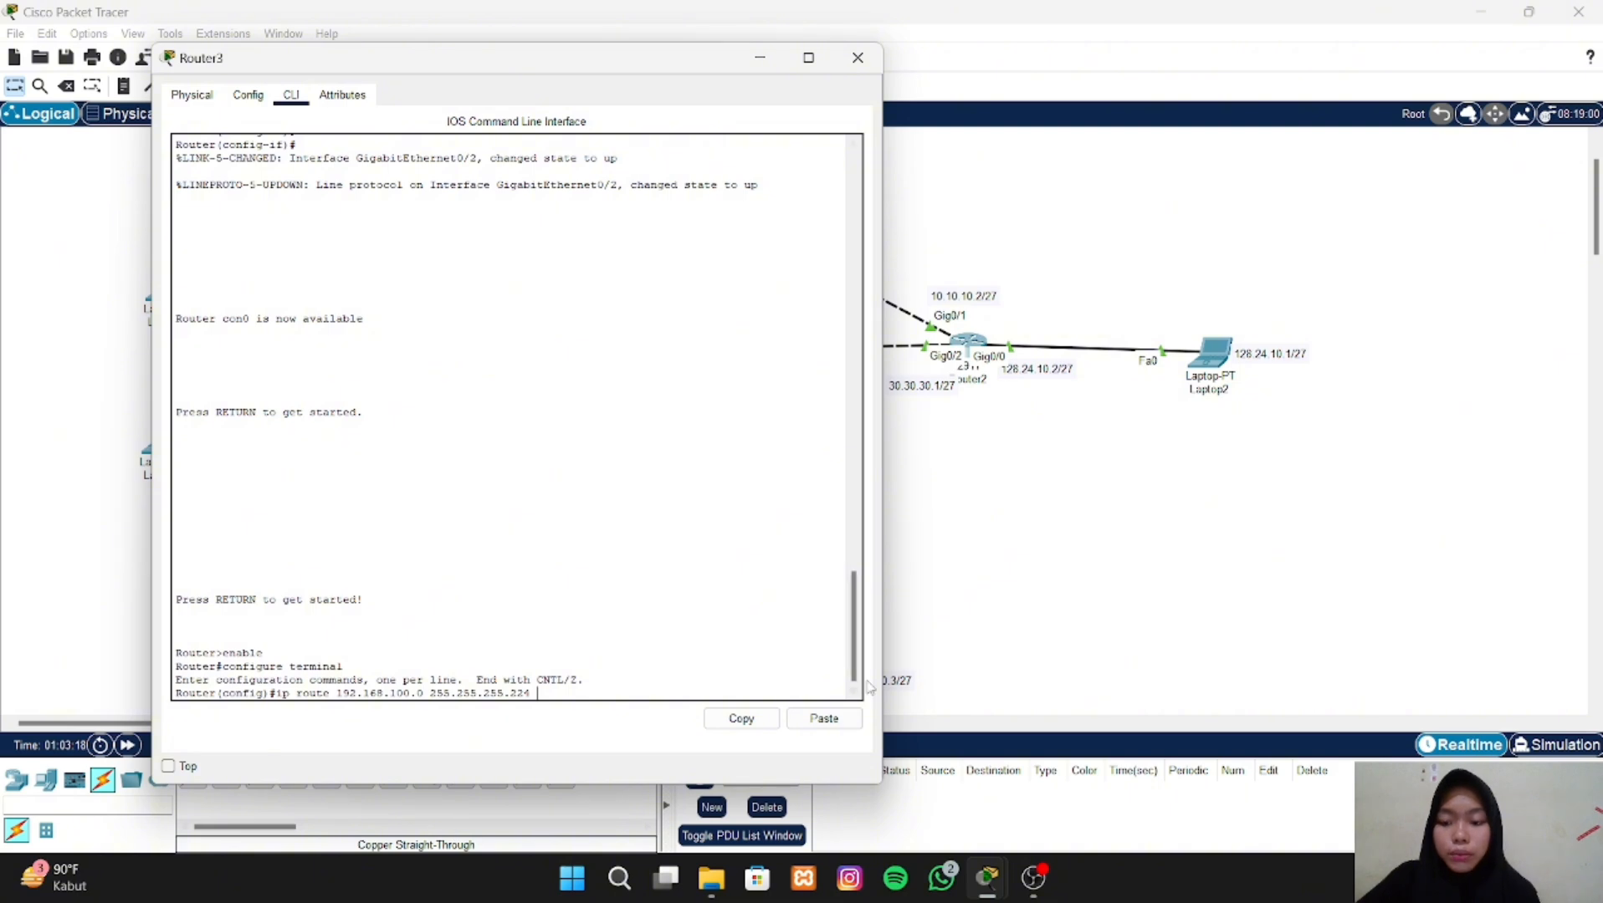
pyautogui.write('30.3')
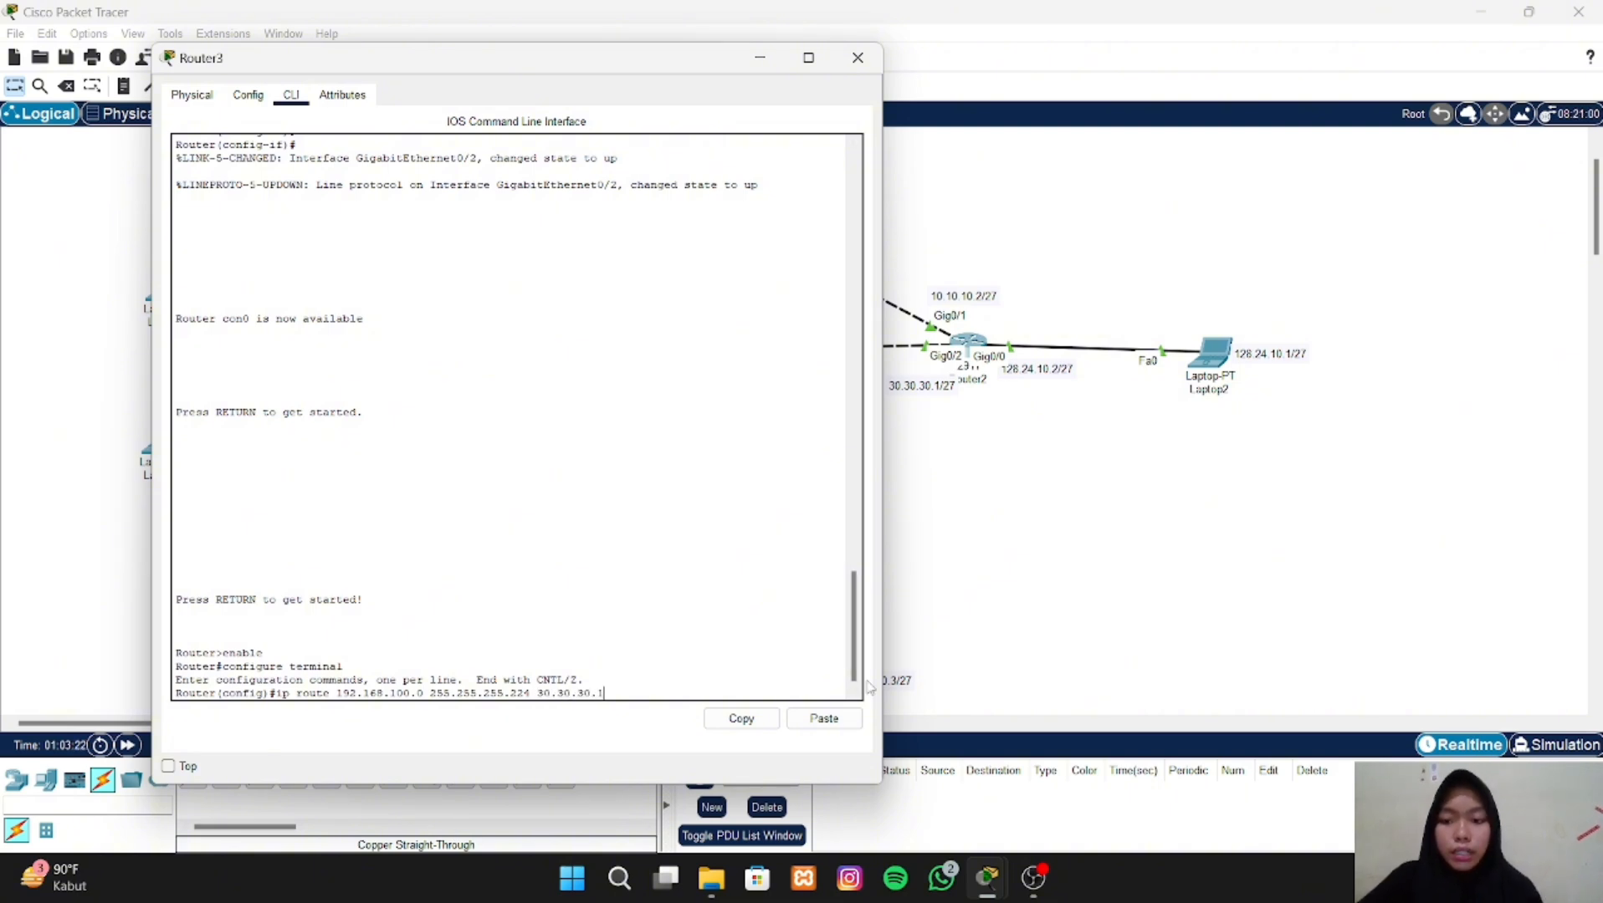
pyautogui.write('0.30.1')
pyautogui.press('Return')
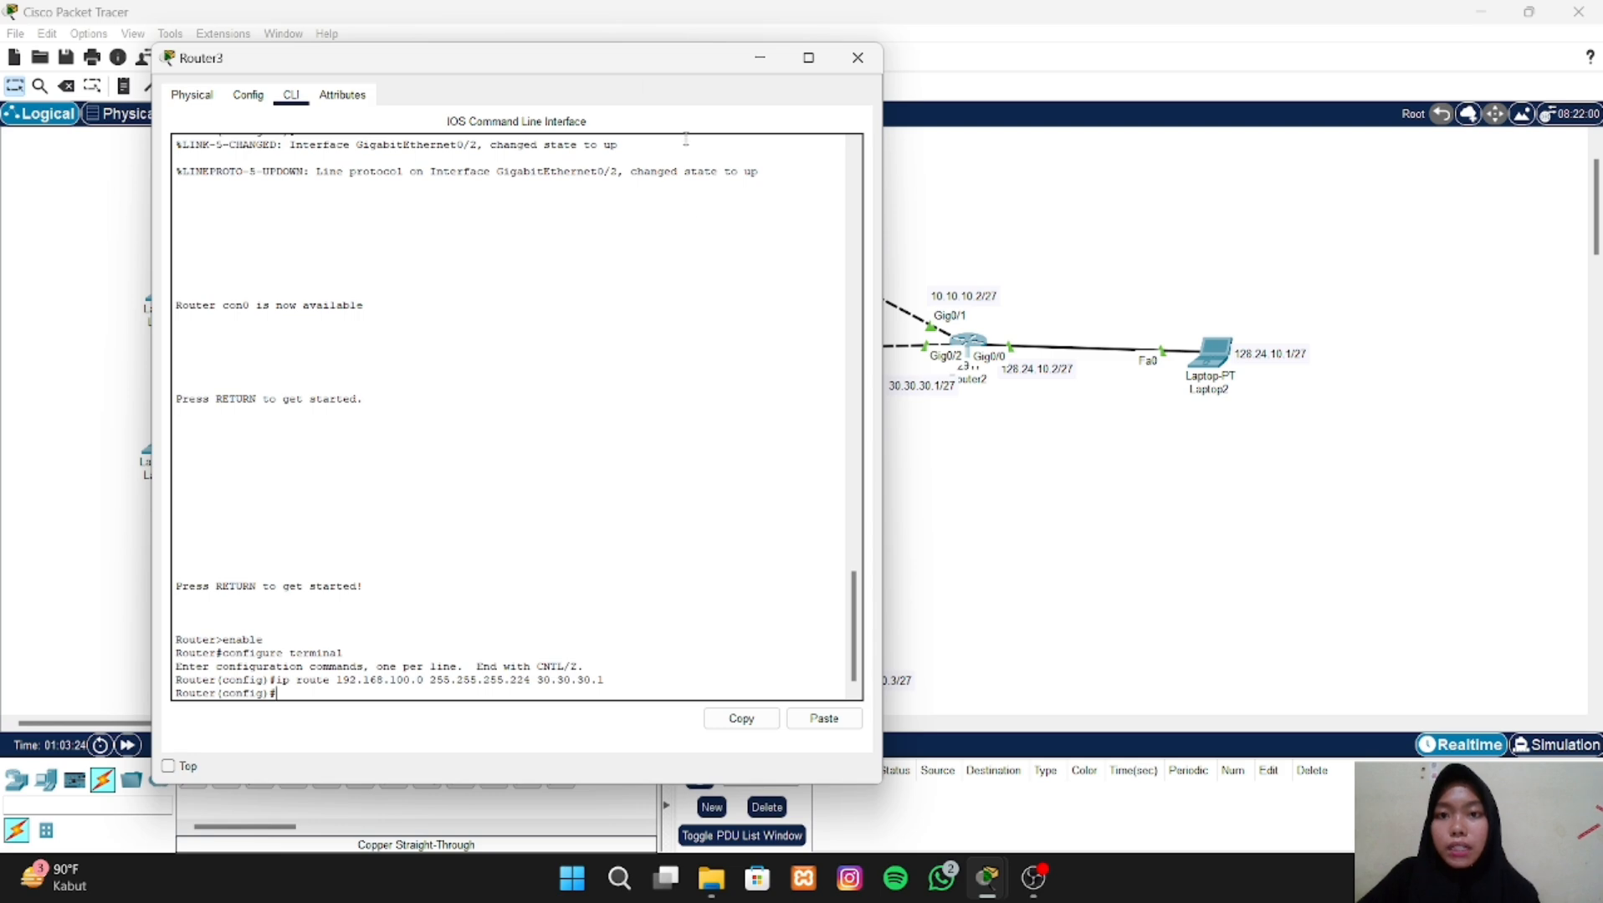
# - Add a static route on Router3 to network 20.20.20.0 with mask 255.255.255.224 via 30.30.30.1, adapting the previous route command
pyautogui.moveTo(622, 59); pyautogui.dragTo(1269, 67)
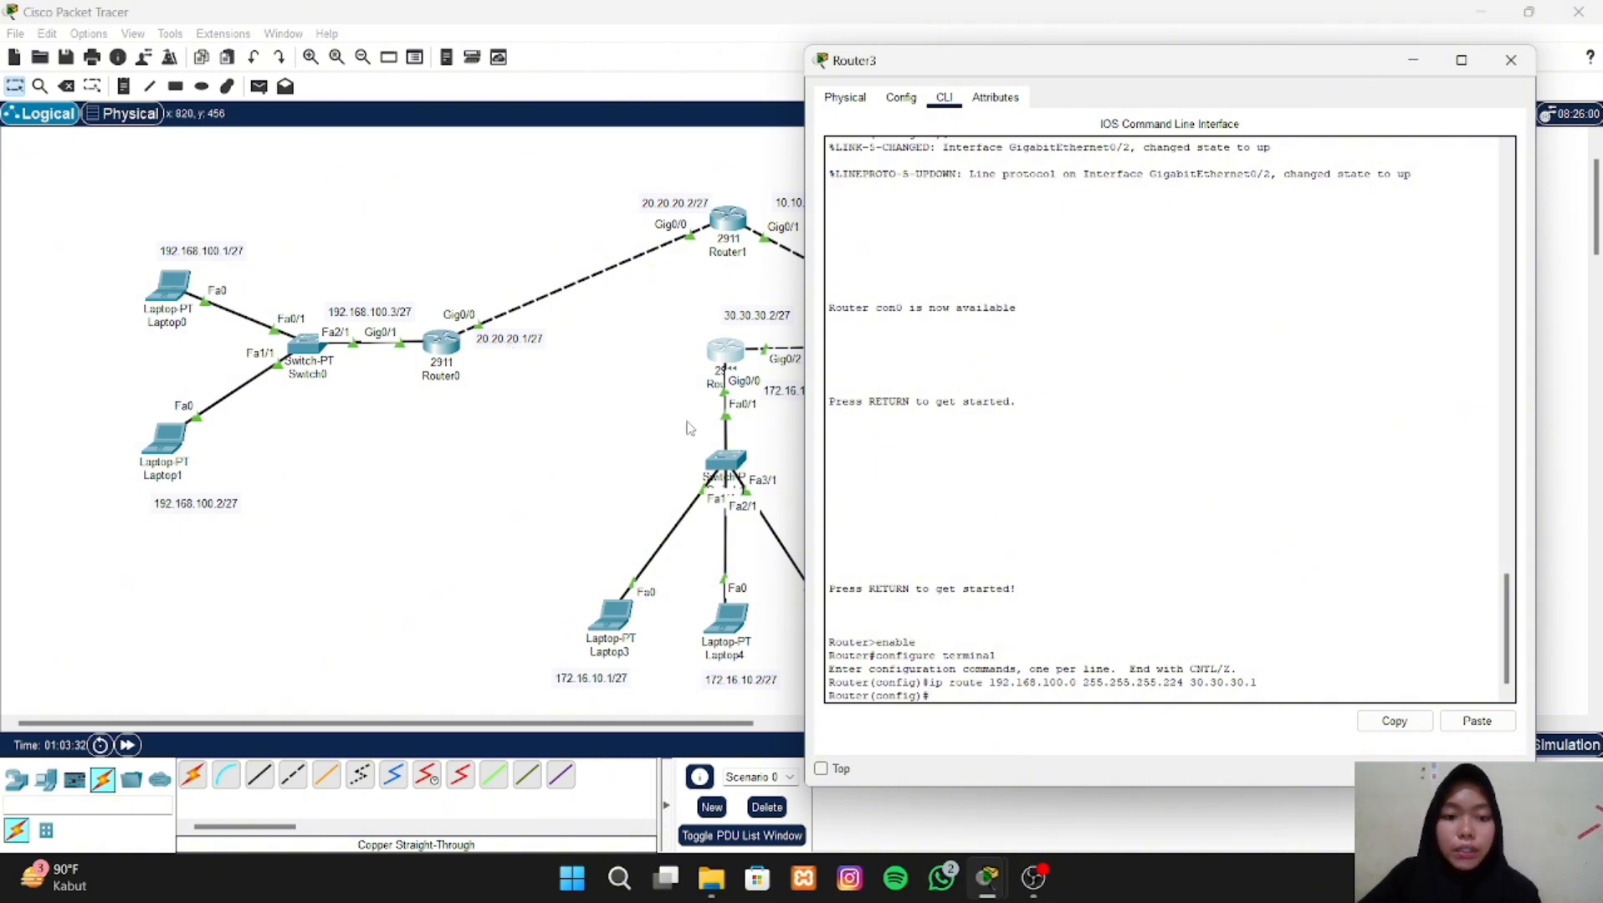
pyautogui.press('Up')
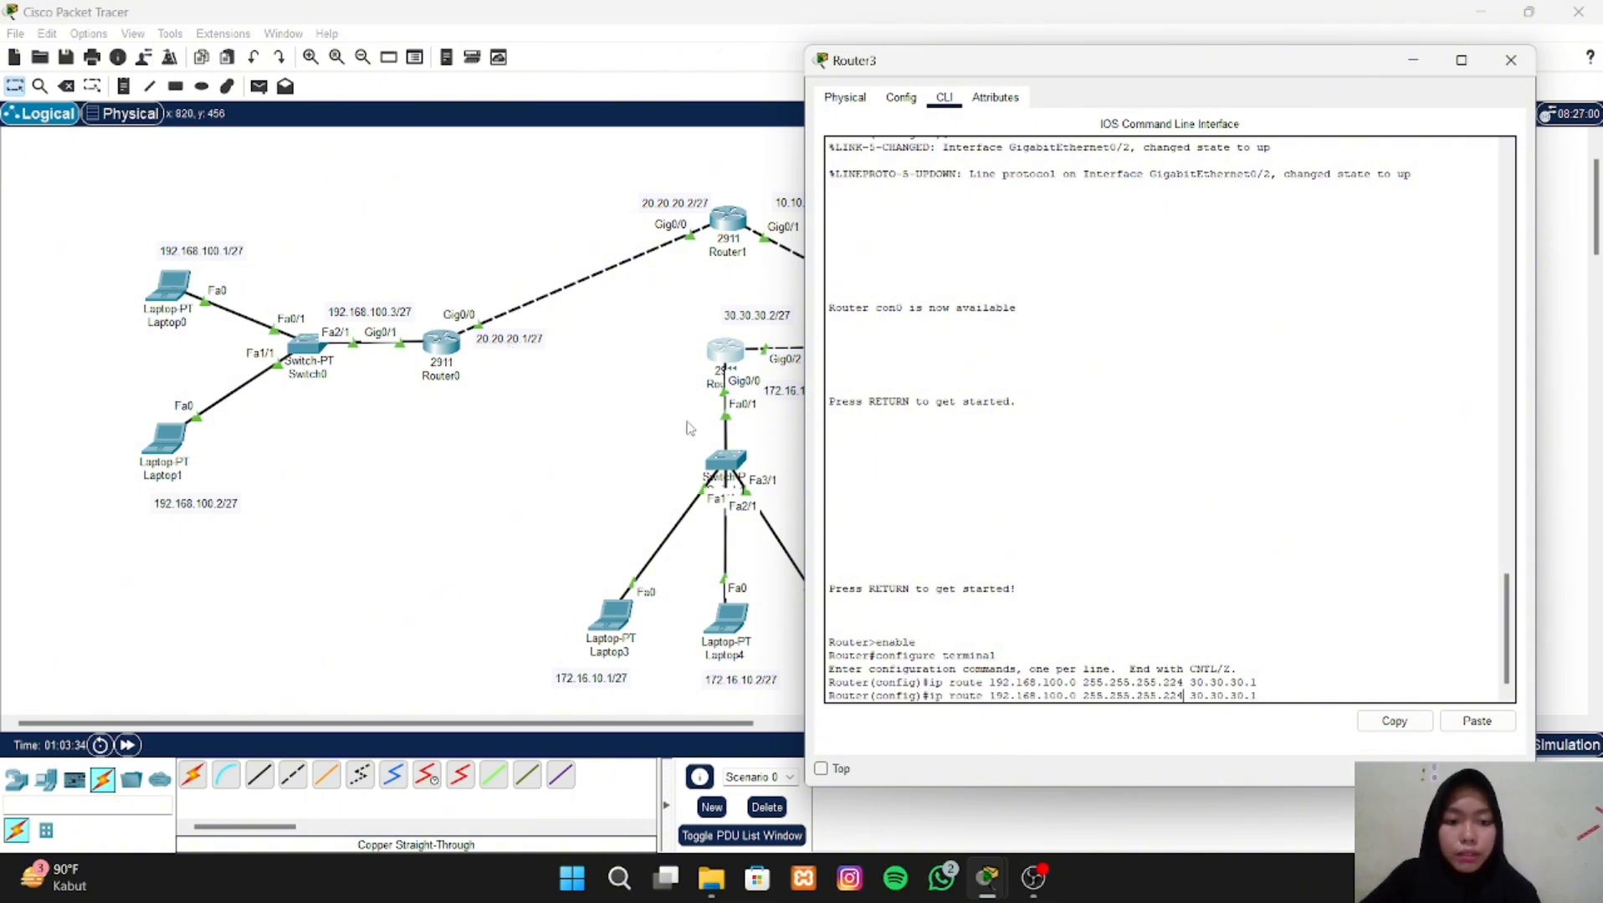
pyautogui.press('BackSpace')
pyautogui.press('BackSpace')
pyautogui.press('BackSpace')
pyautogui.press('BackSpace')
pyautogui.press('BackSpace')
pyautogui.press('BackSpace')
pyautogui.press('BackSpace')
pyautogui.press('BackSpace')
pyautogui.press('BackSpace')
pyautogui.press('BackSpace')
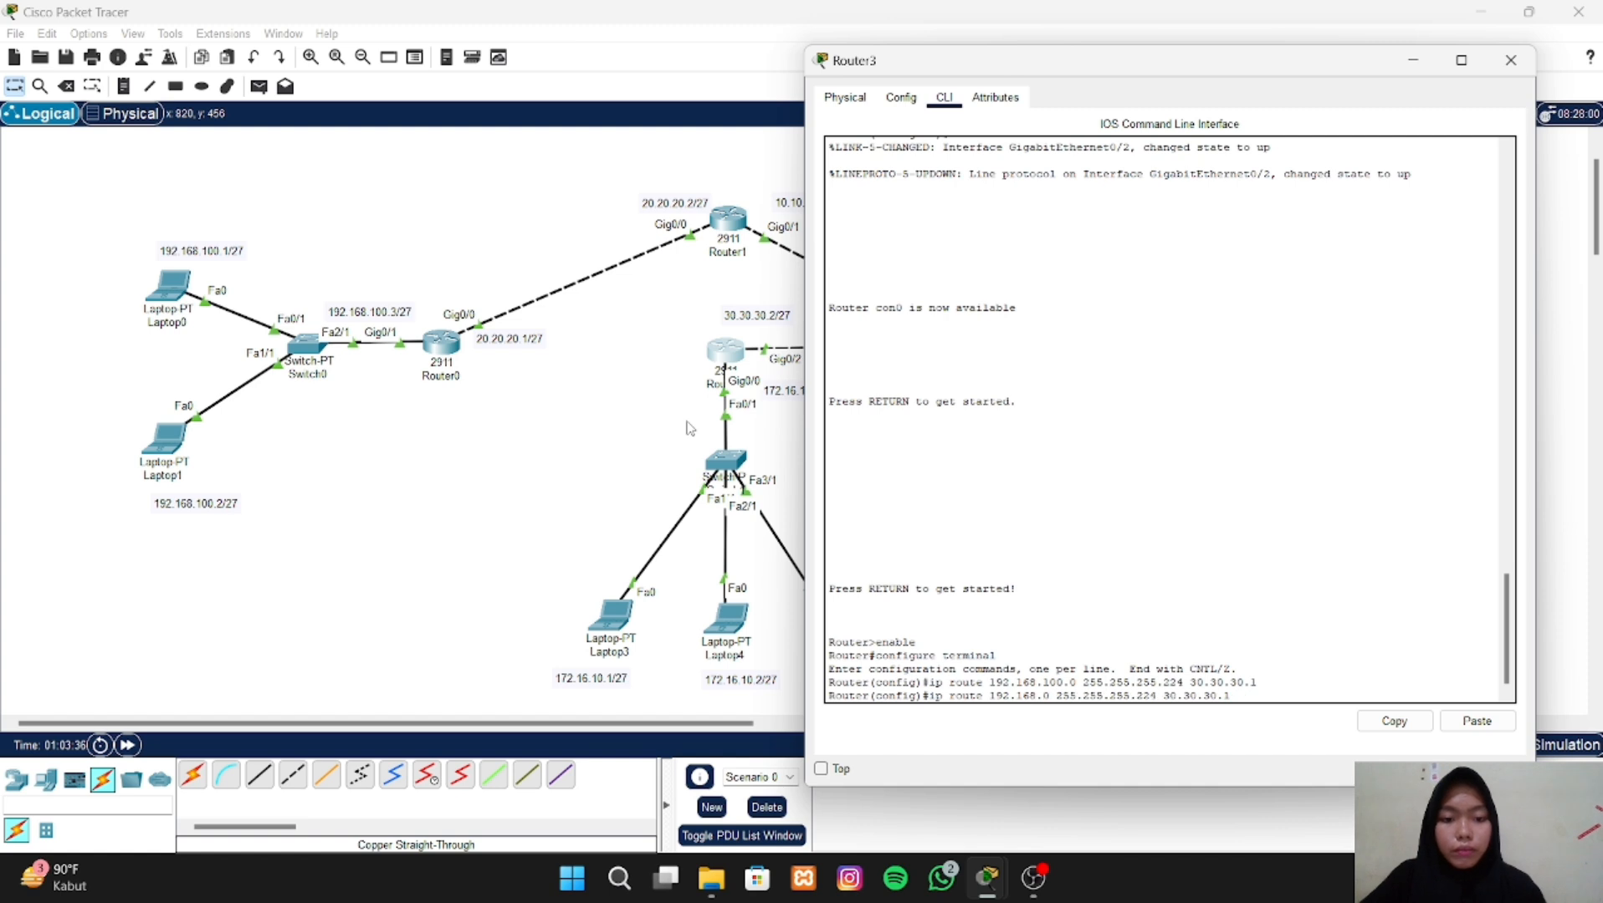
pyautogui.press('BackSpace')
pyautogui.write('20.20')
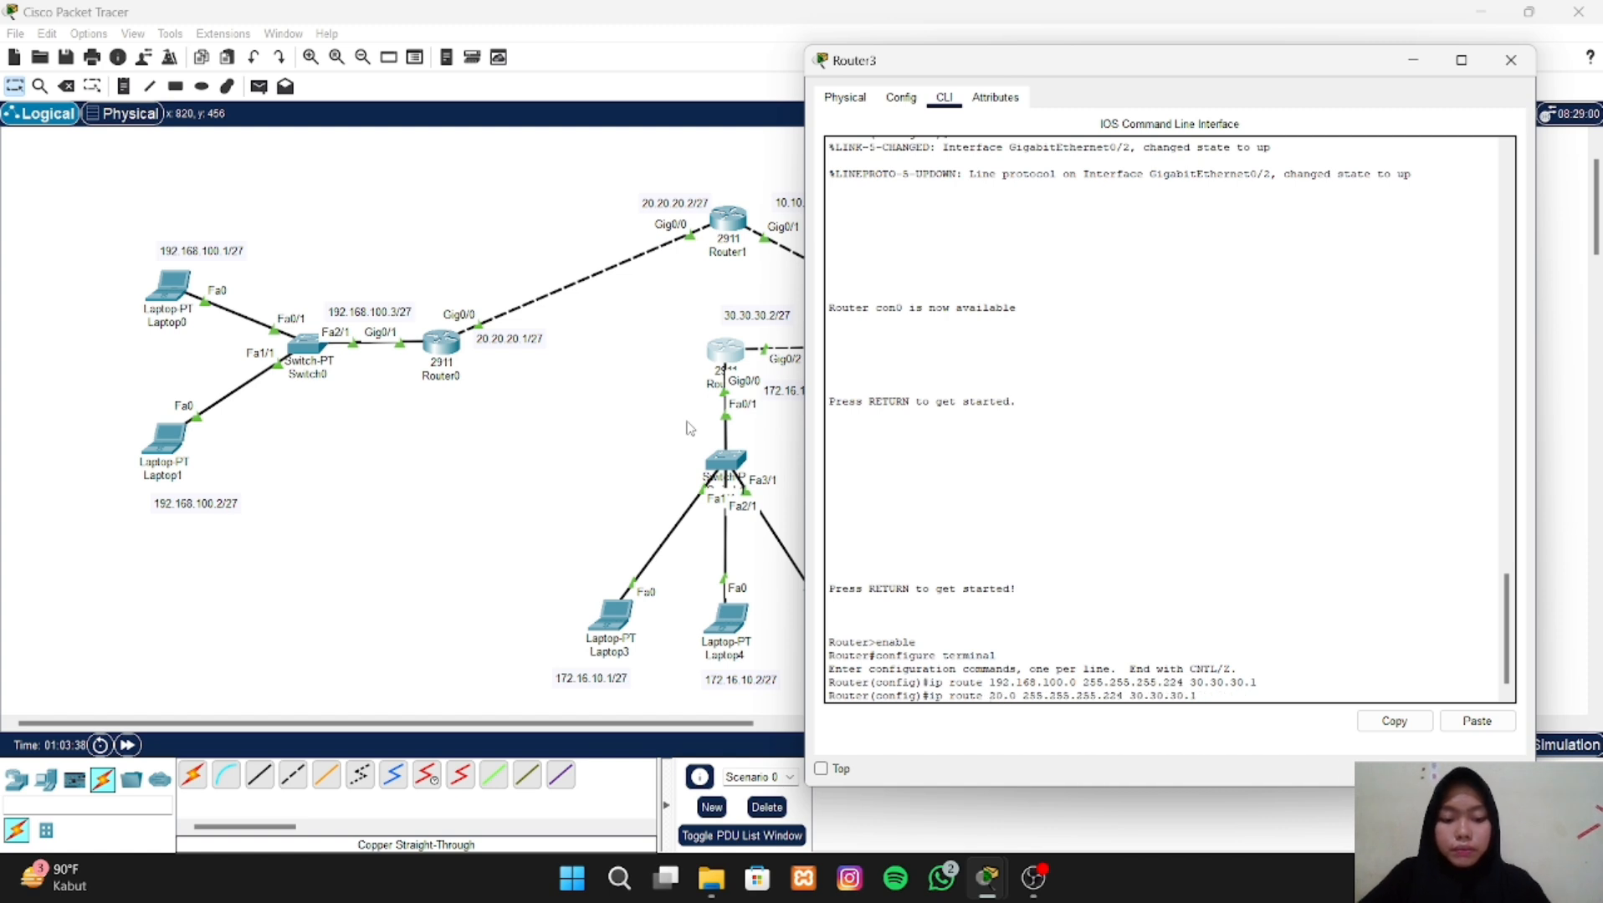
pyautogui.write('.20.')
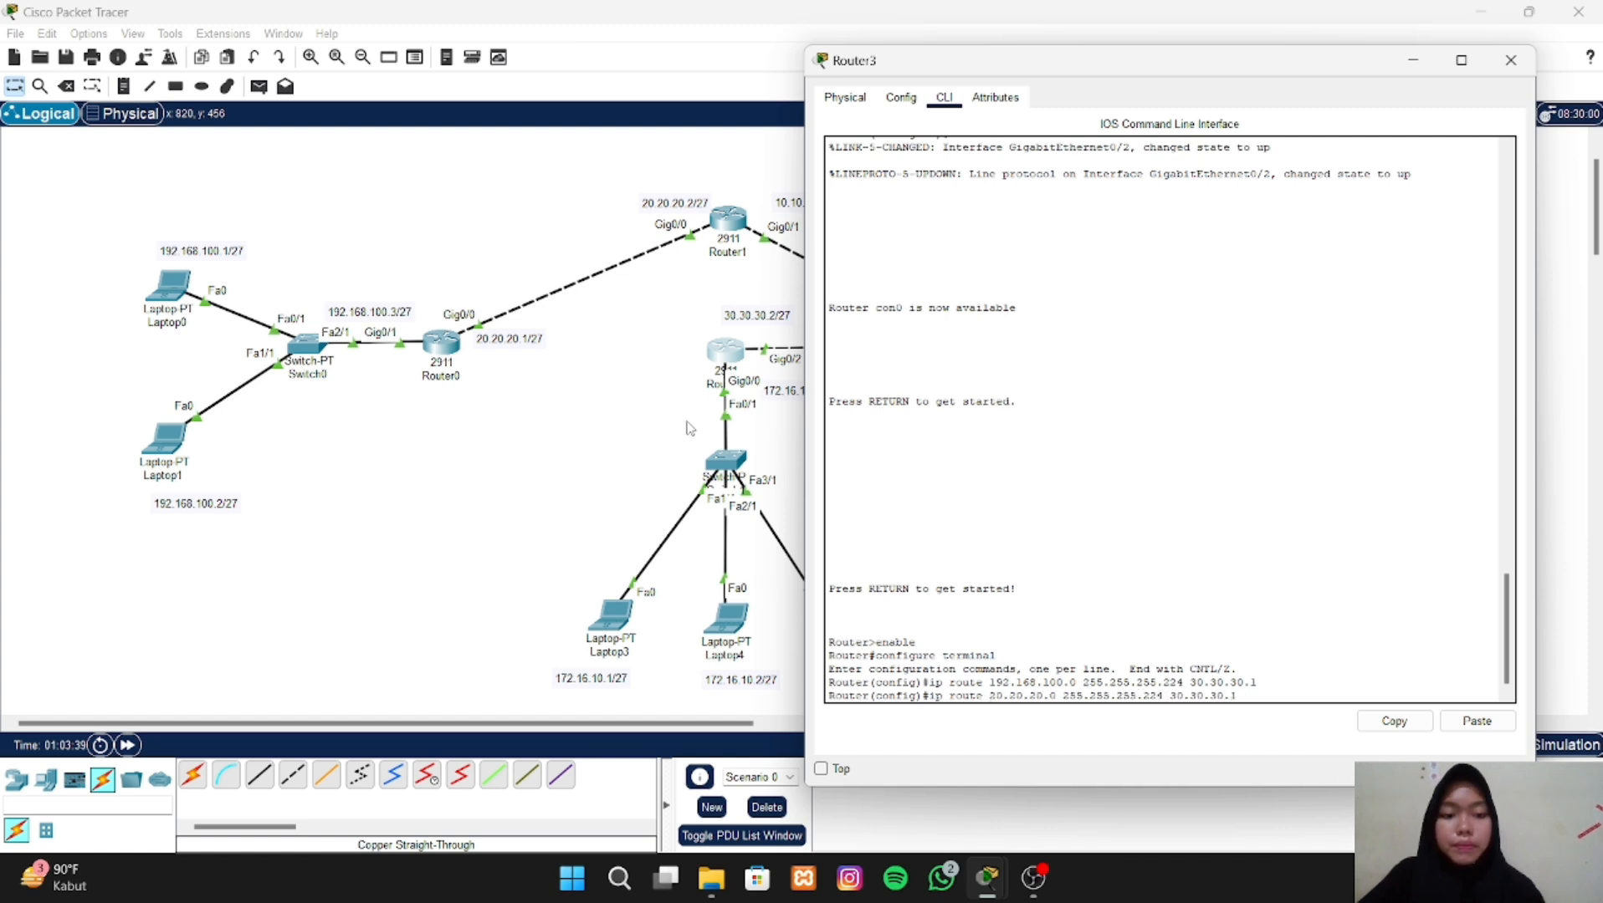
pyautogui.press('Return')
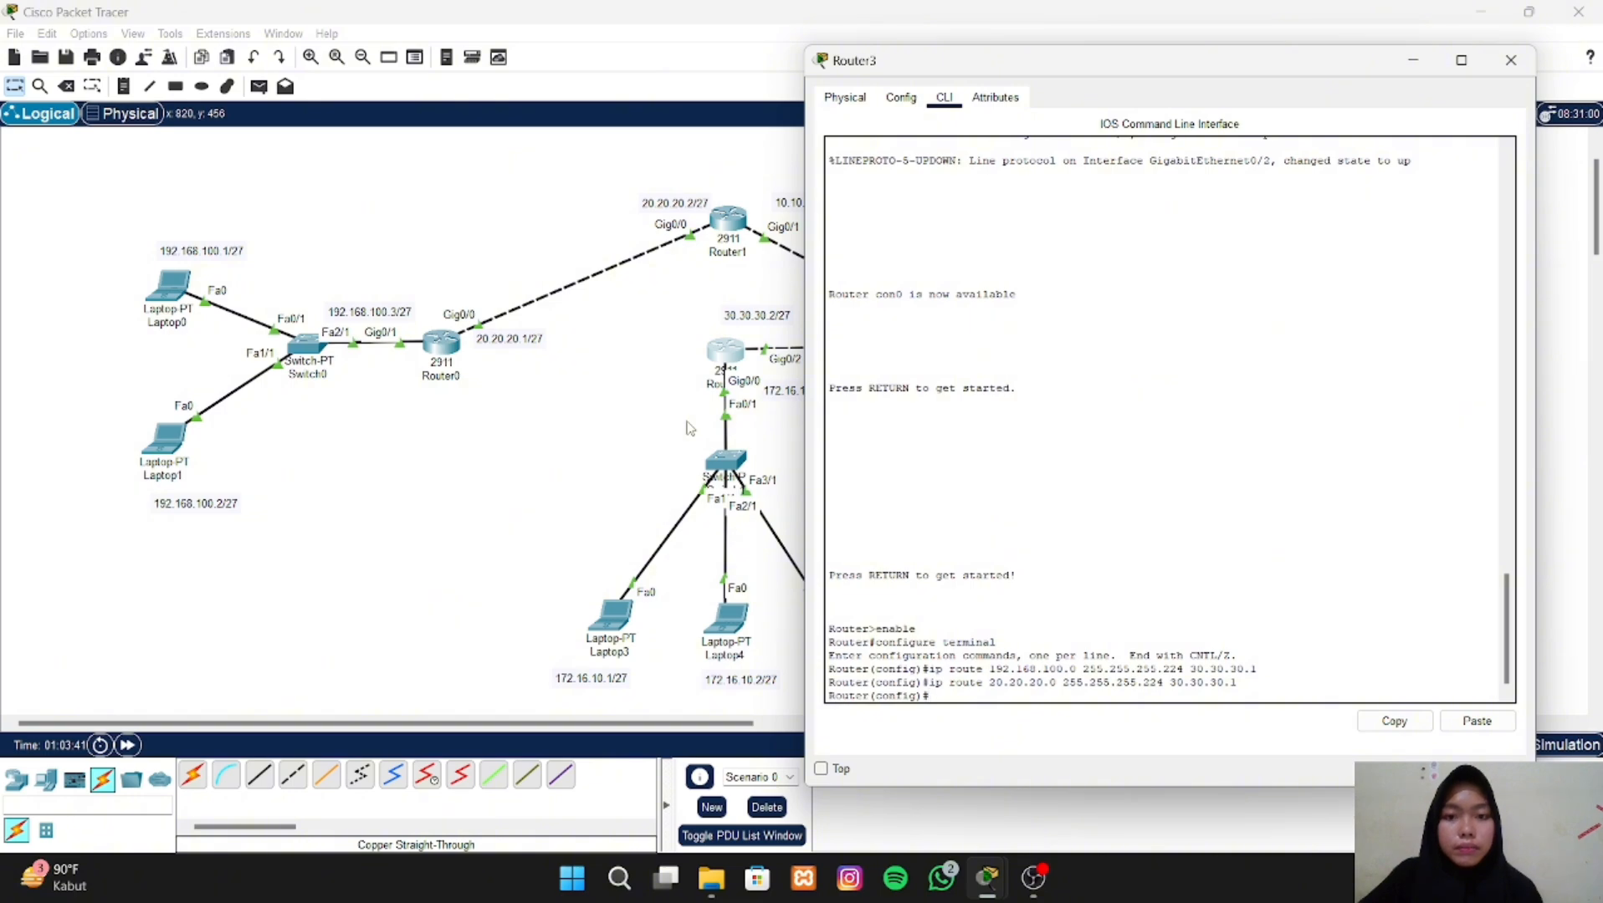
# - Add a static route on Router3 to network 10.10.10.0 with mask 255.255.255.224 via 30.30.30.1, reusing the last route command
pyautogui.moveTo(1275, 66); pyautogui.dragTo(487, 57)
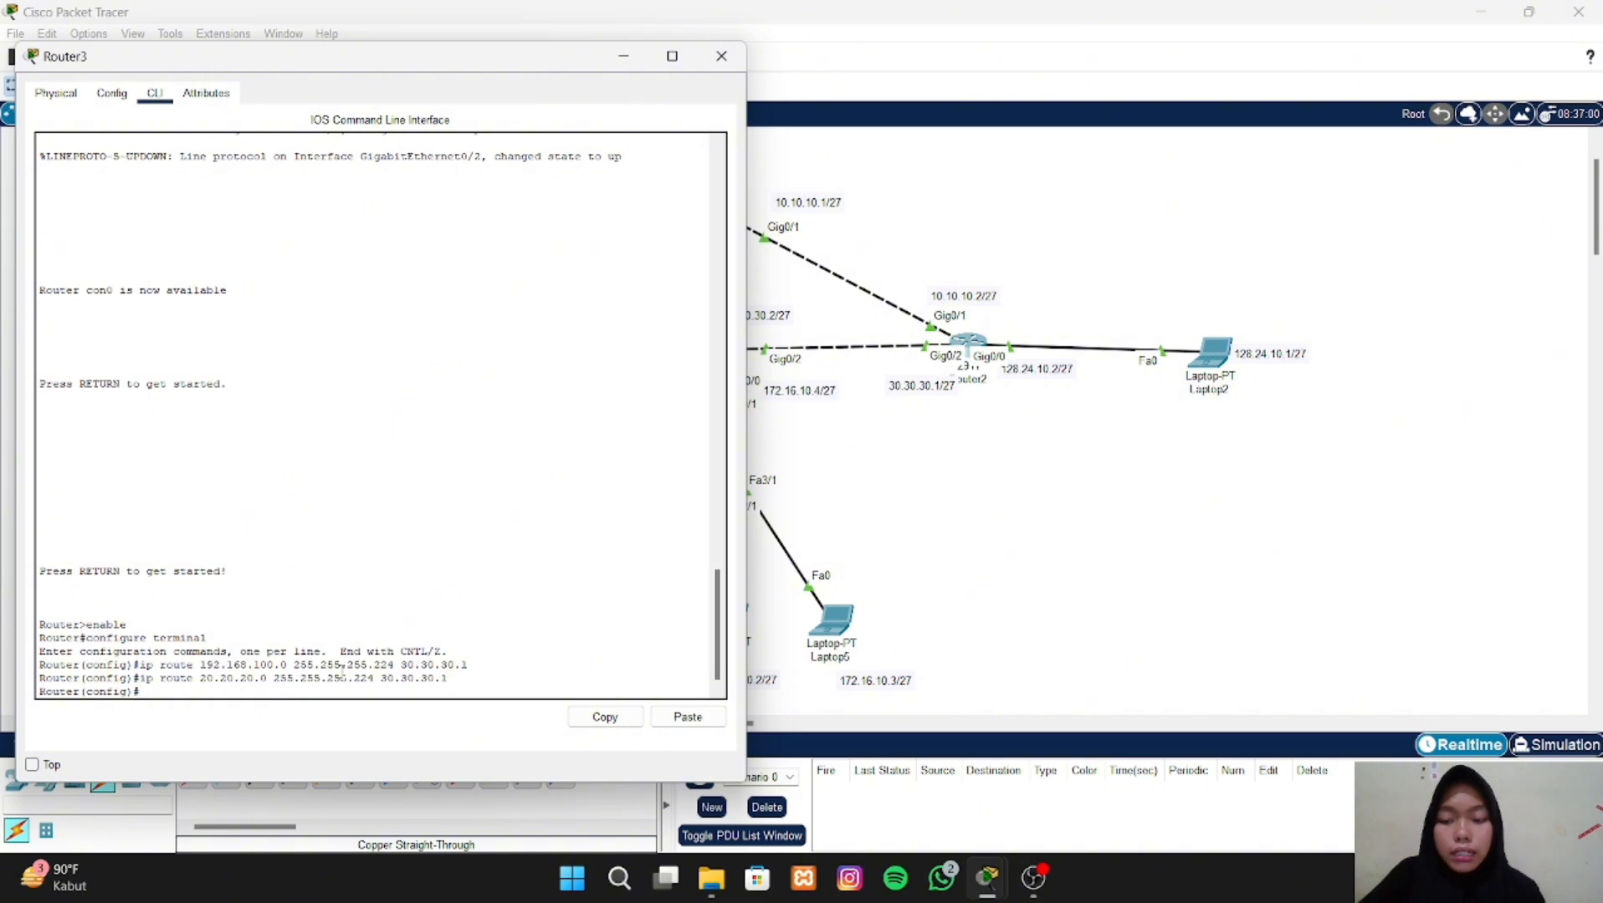
pyautogui.press('Up')
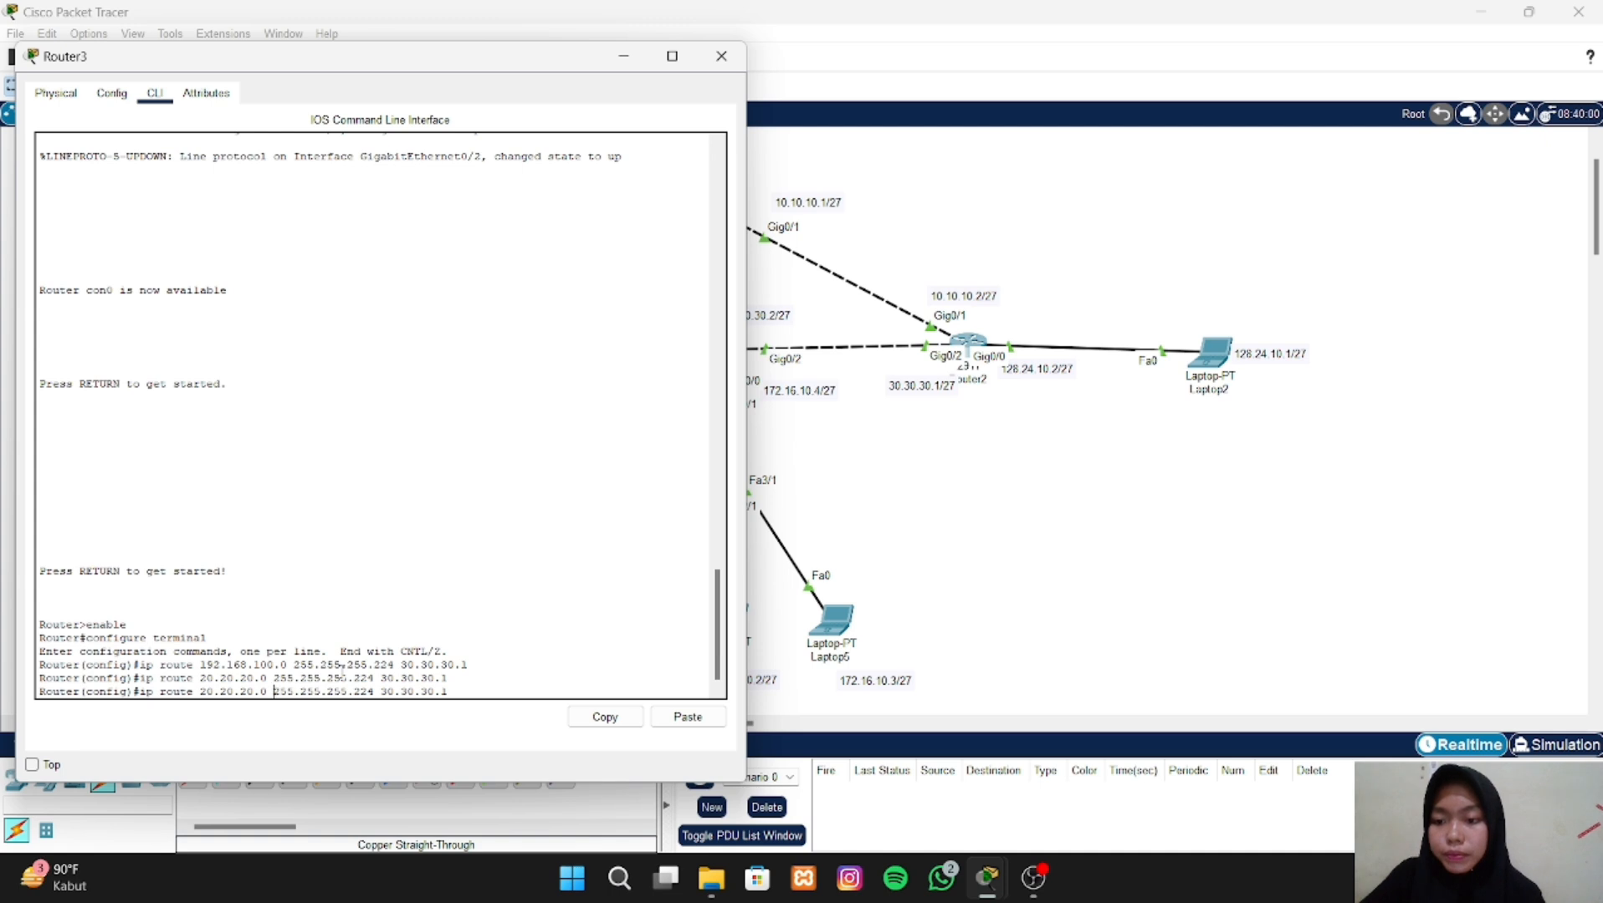
pyautogui.press('Left')
pyautogui.press('Left')
pyautogui.press('Left')
pyautogui.press('BackSpace')
pyautogui.press('BackSpace')
pyautogui.press('BackSpace')
pyautogui.press('BackSpace')
pyautogui.press('BackSpace')
pyautogui.press('BackSpace')
pyautogui.press('BackSpace')
pyautogui.press('BackSpace')
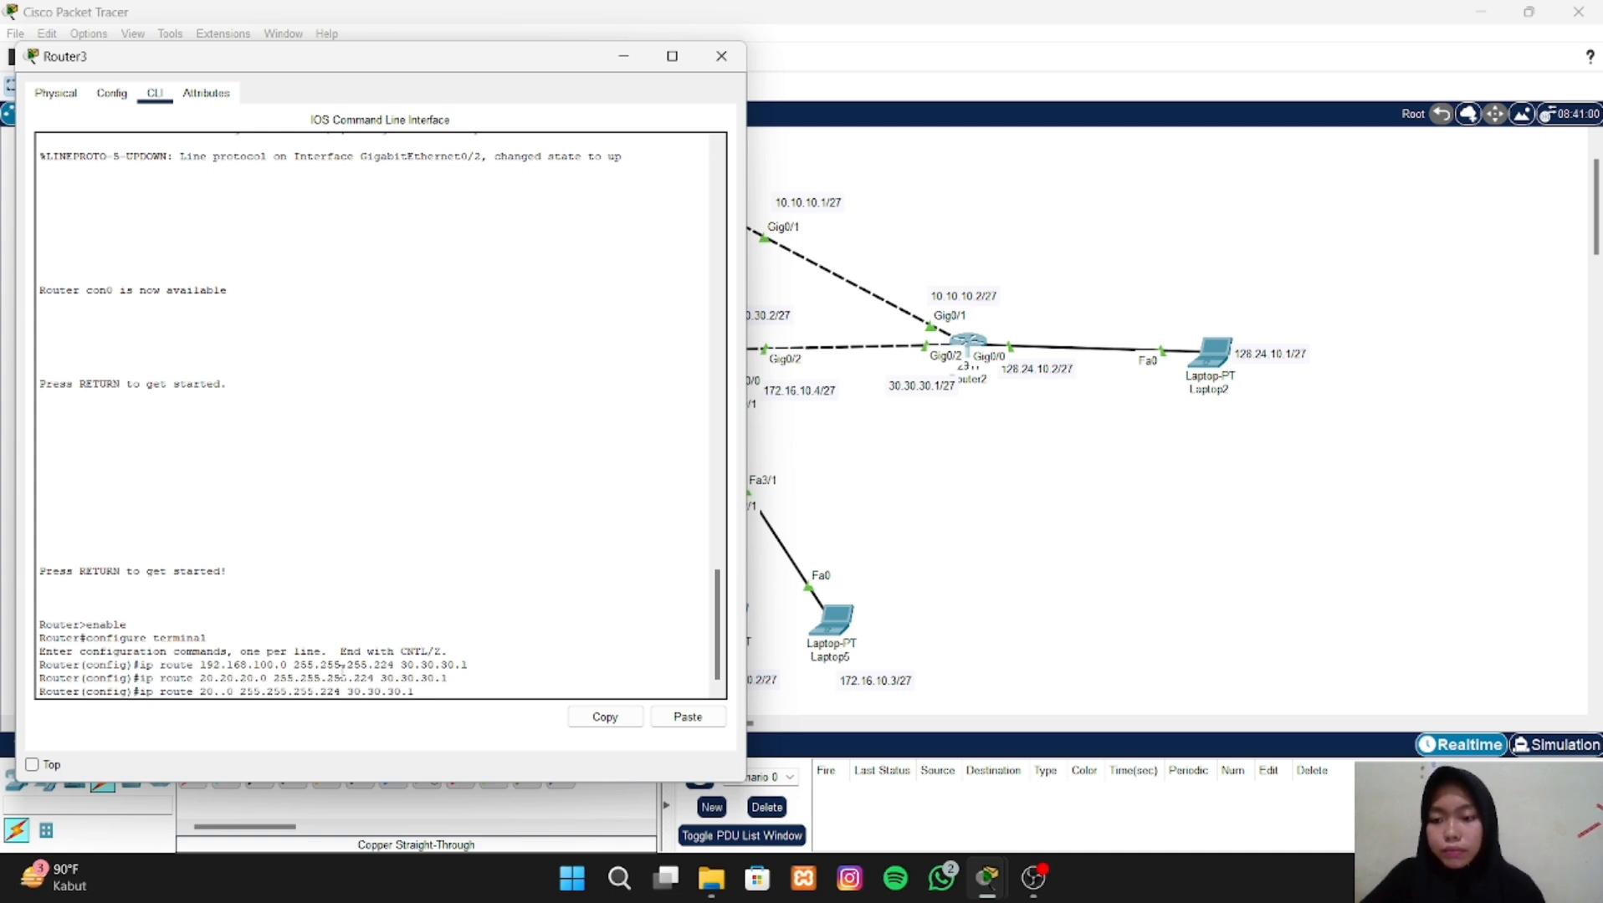
pyautogui.write('10.10.10')
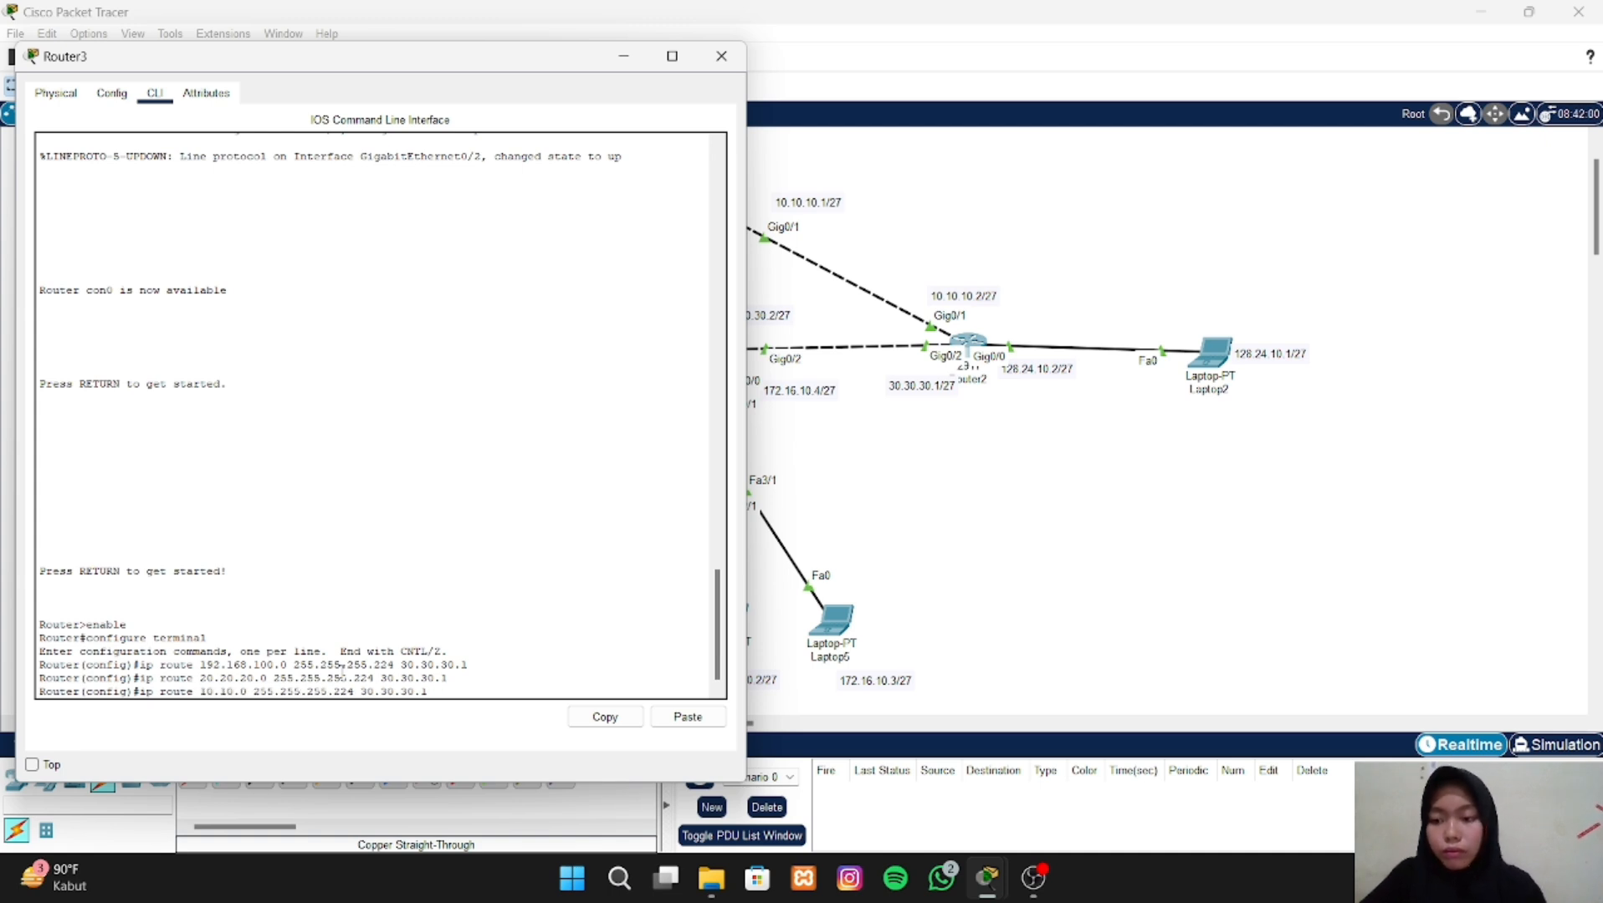
pyautogui.press('Return')
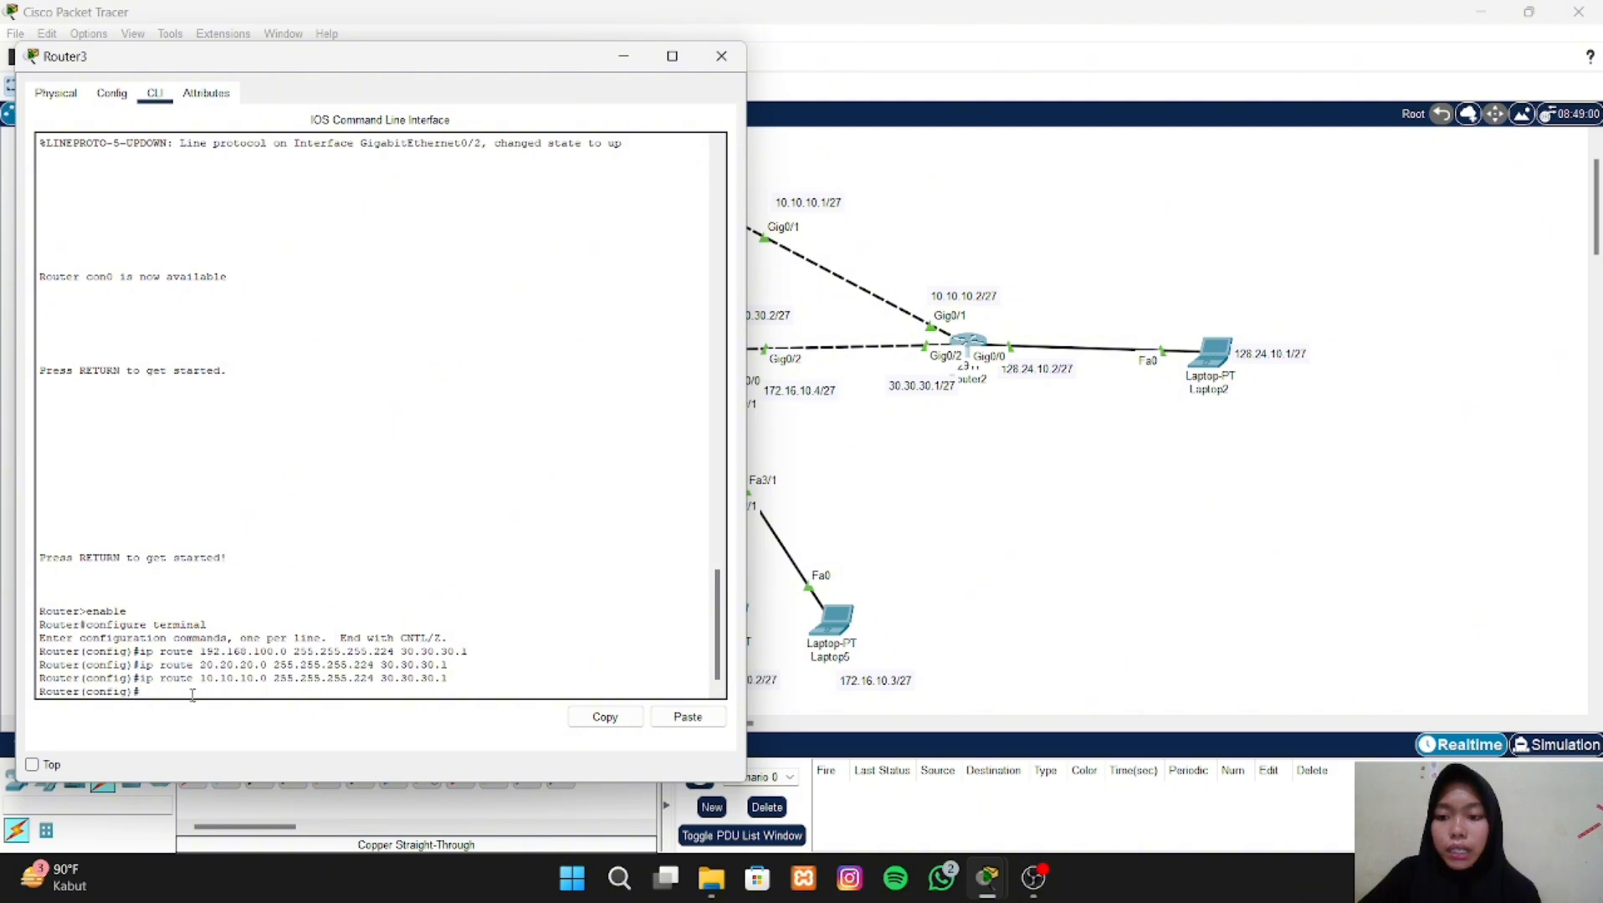
# - Add a static route on Router3 to network 128.24.10.0 with mask 255.255.255.224 via 30.30.30.1, then close Router3's window
pyautogui.press('Up')
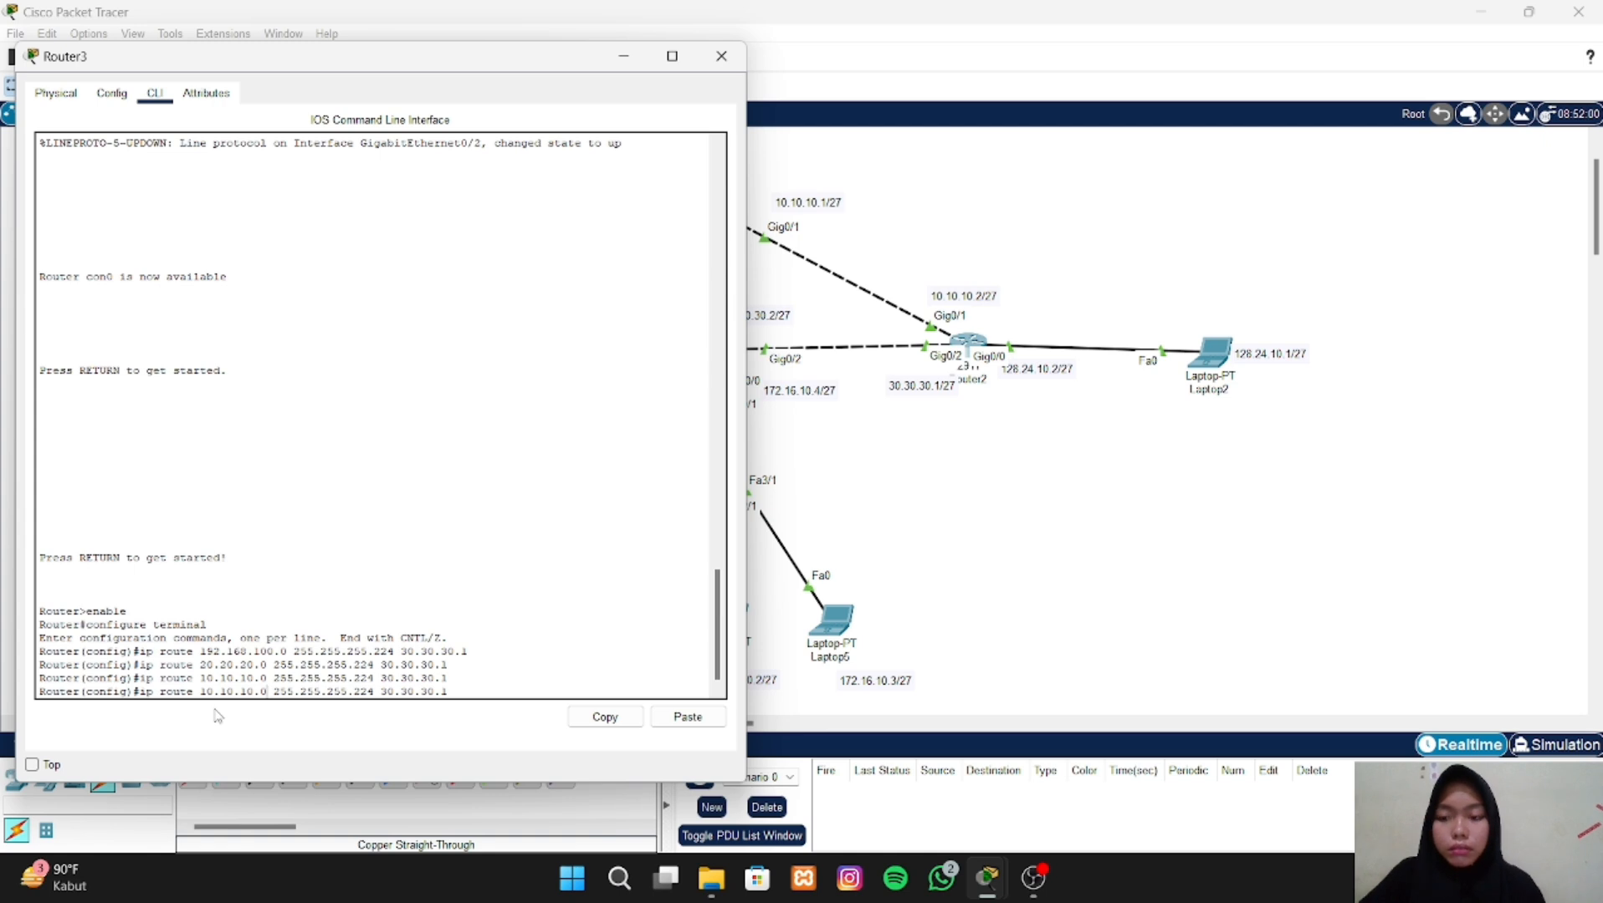
pyautogui.press('BackSpace')
pyautogui.press('BackSpace')
pyautogui.press('BackSpace')
pyautogui.press('BackSpace')
pyautogui.press('BackSpace')
pyautogui.press('BackSpace')
pyautogui.press('BackSpace')
pyautogui.press('BackSpace')
pyautogui.press('BackSpace')
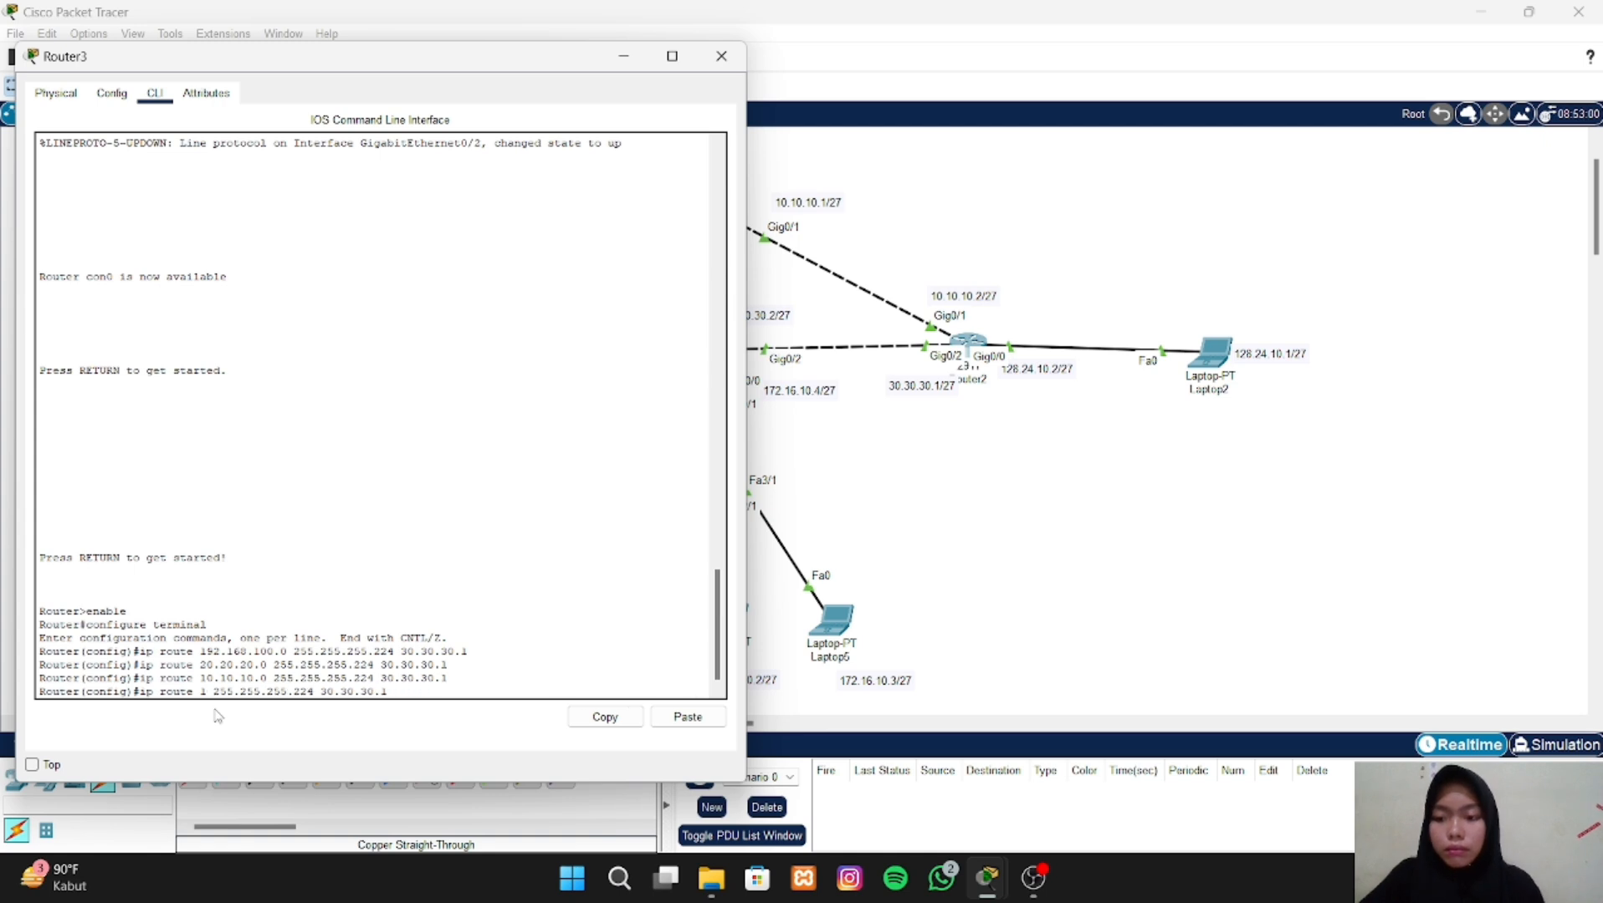
pyautogui.press('BackSpace')
pyautogui.write('128')
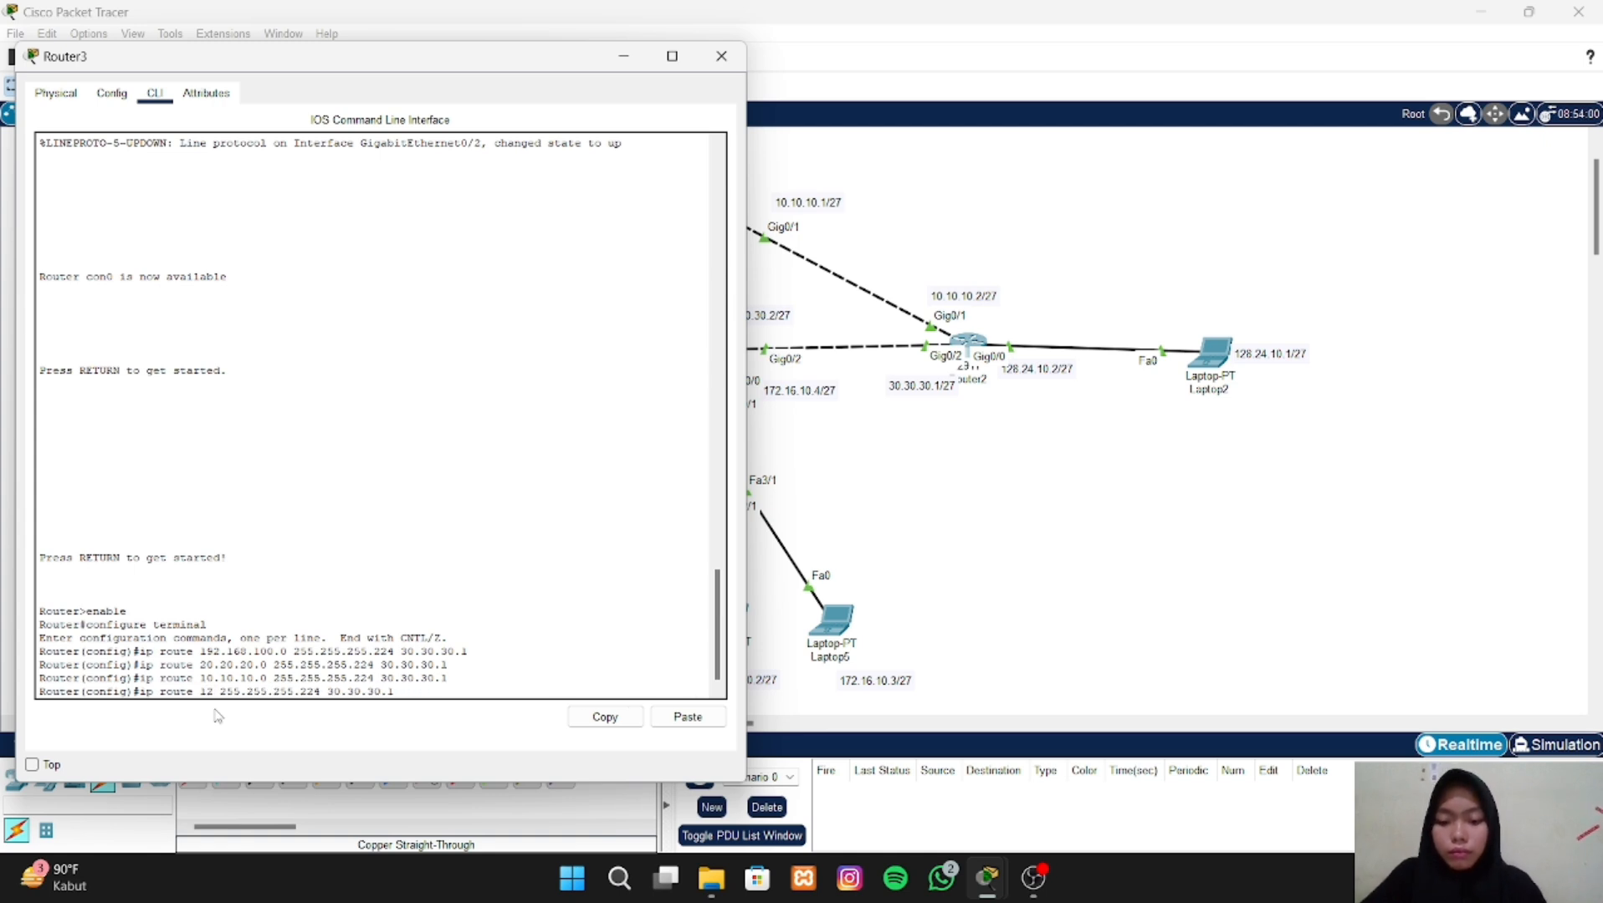
pyautogui.write('.')
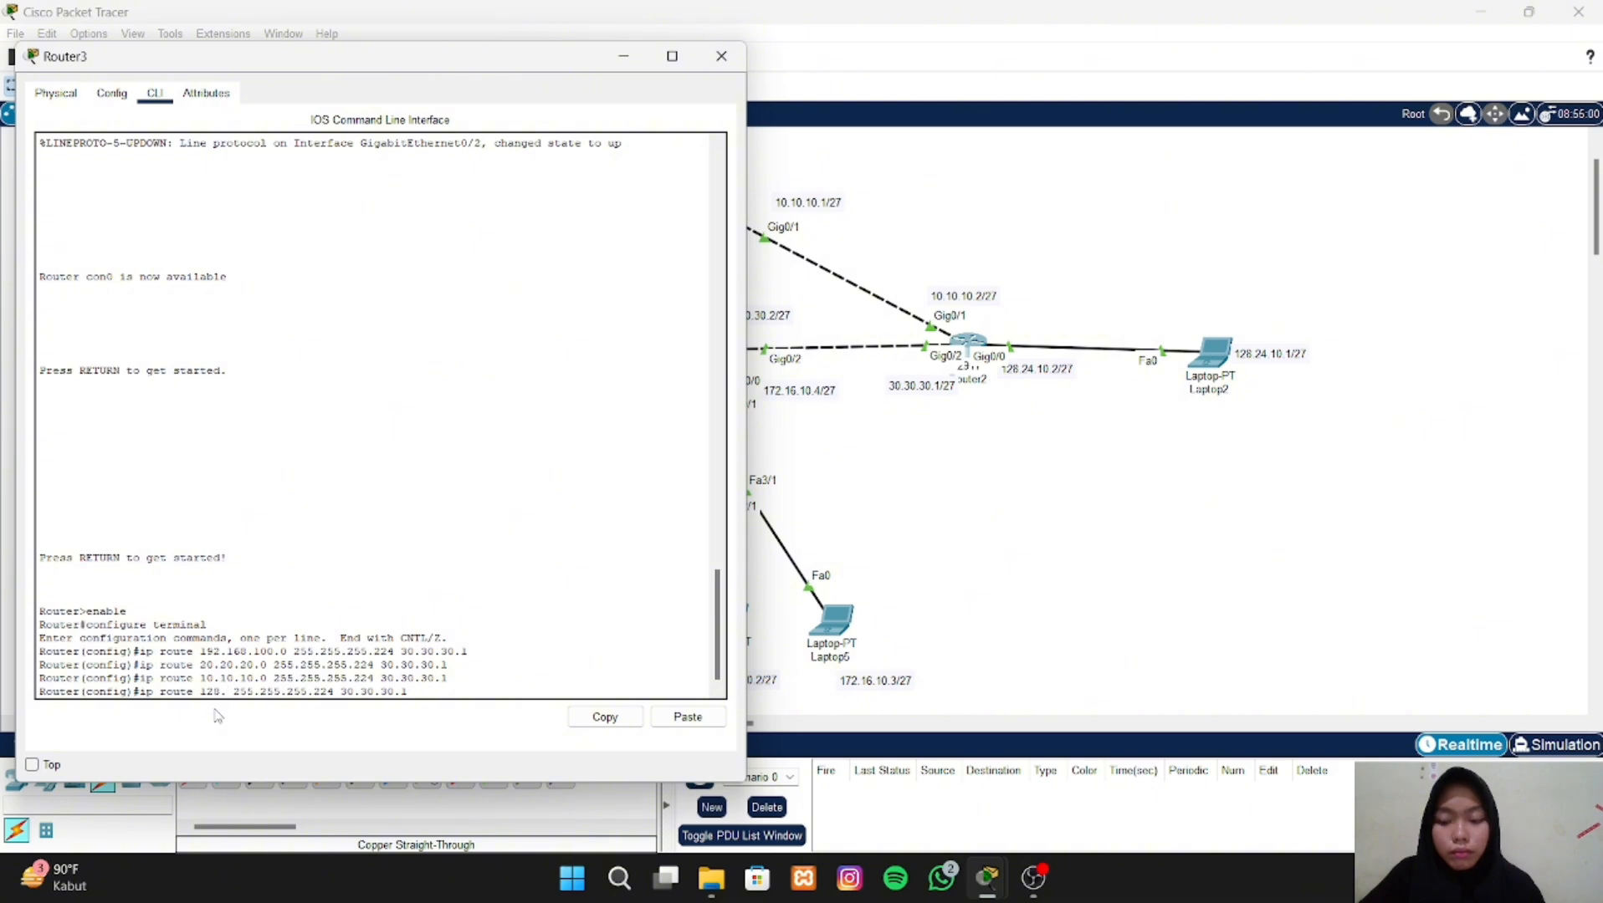
pyautogui.write('24.')
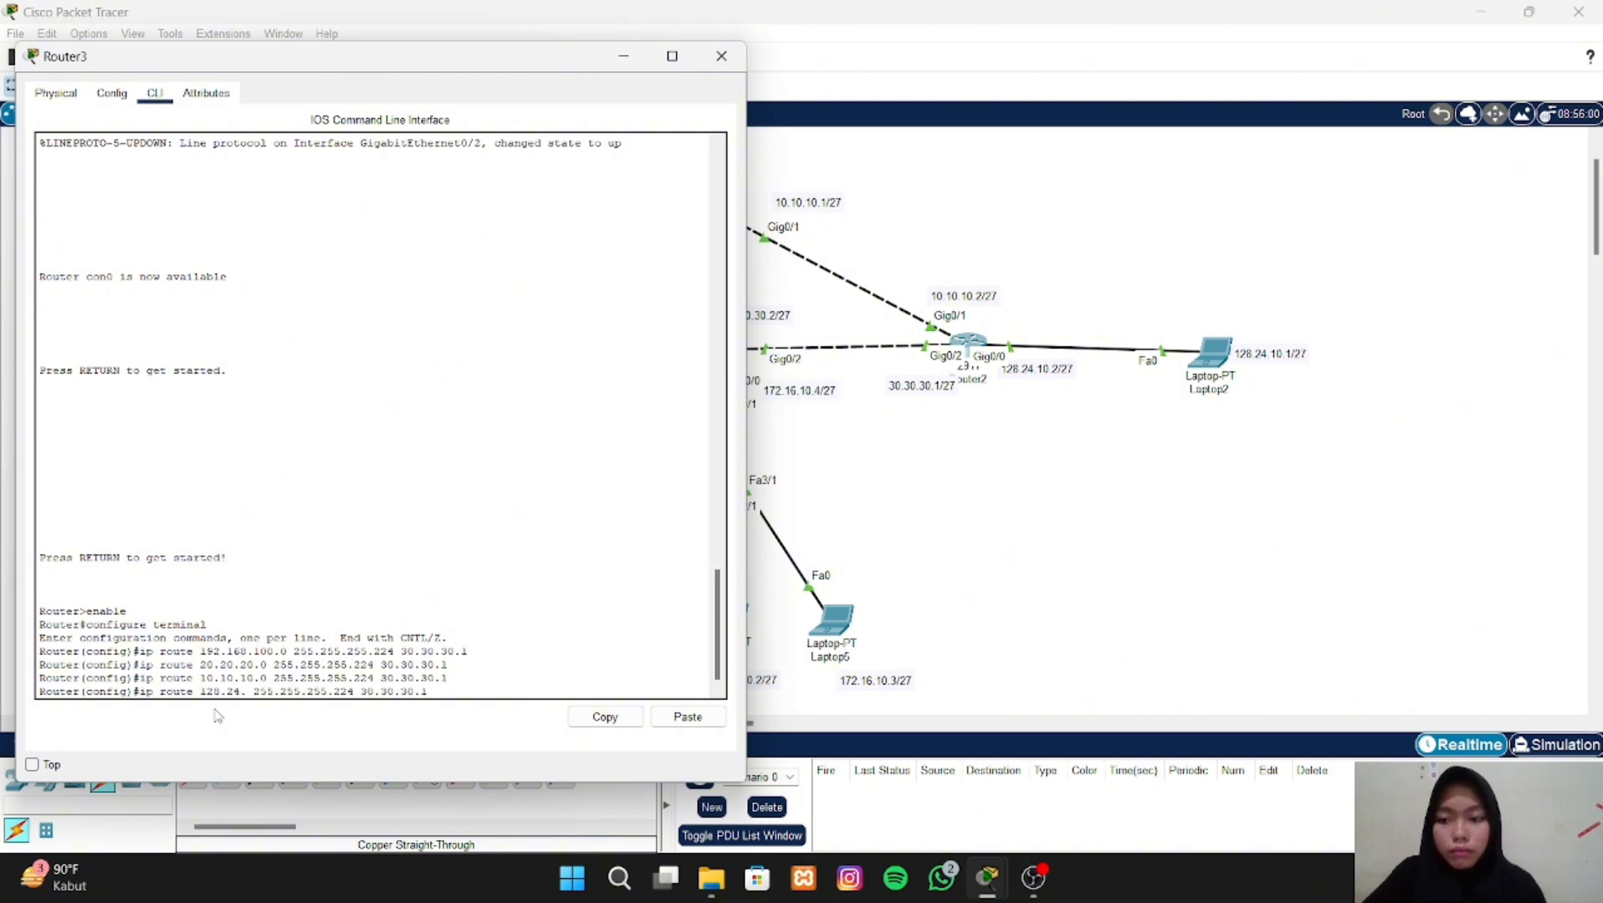
pyautogui.write('10.0')
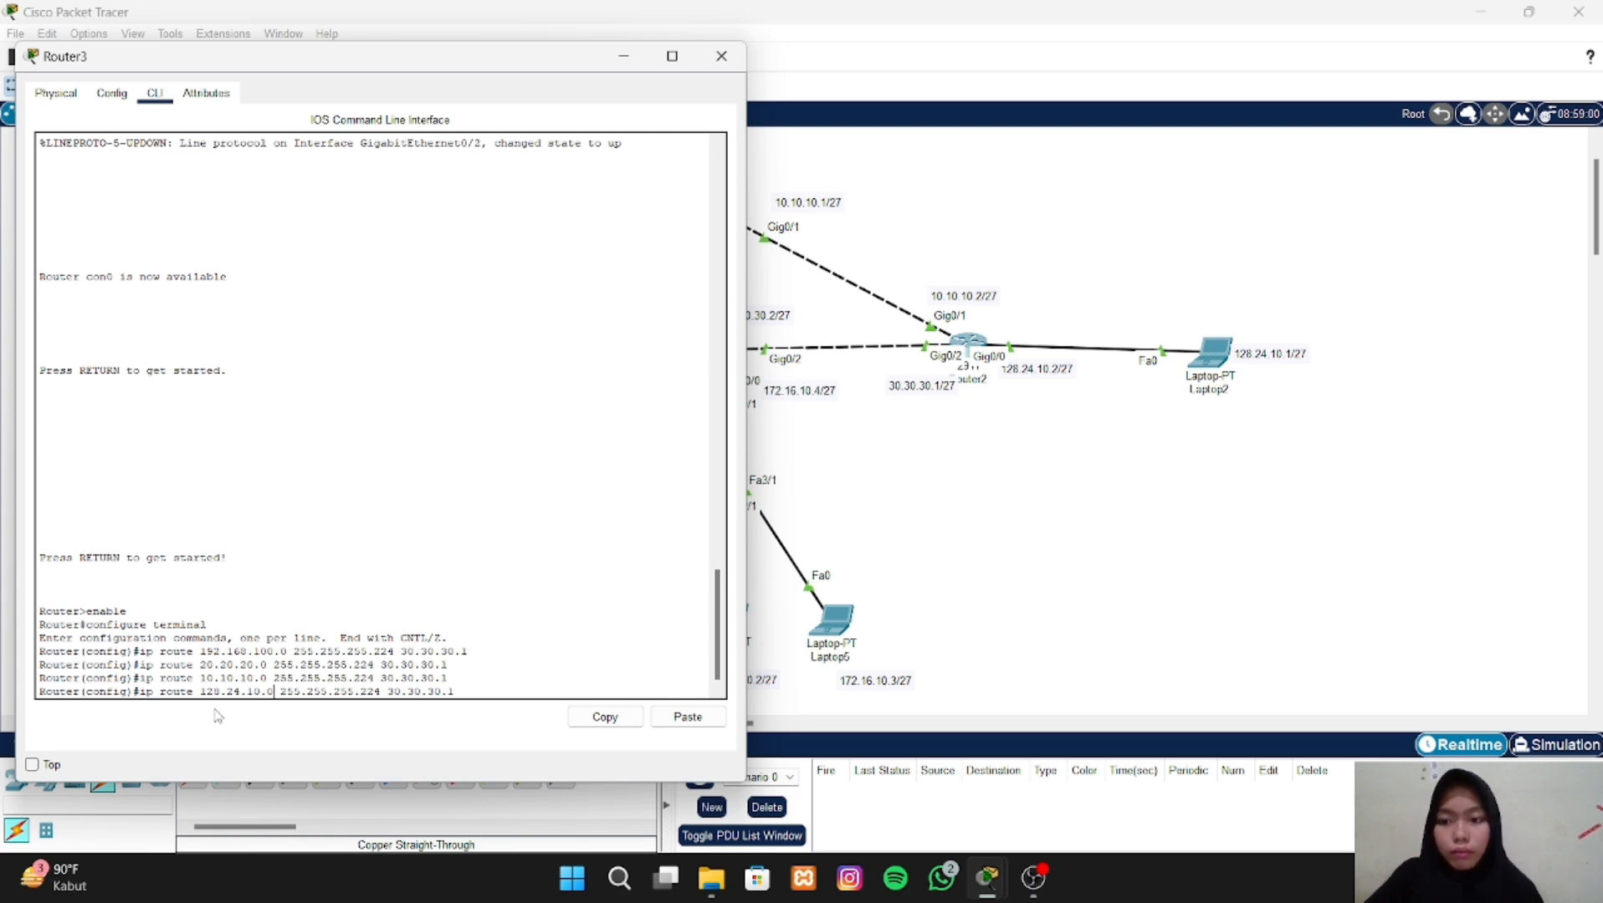
pyautogui.press('Return')
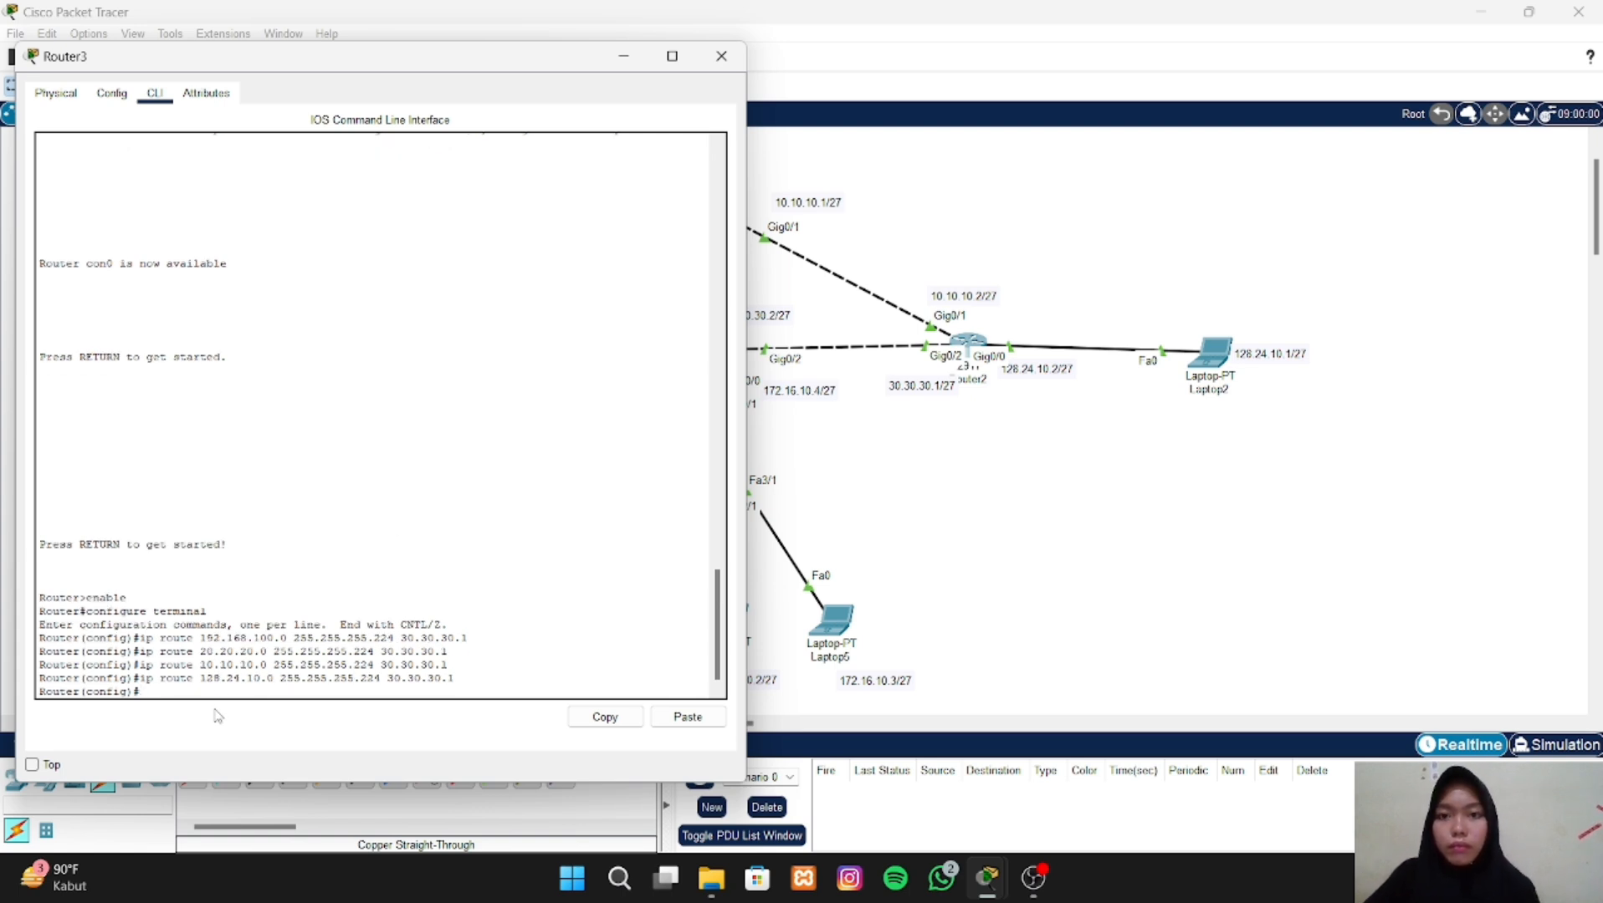
pyautogui.click(721, 56)
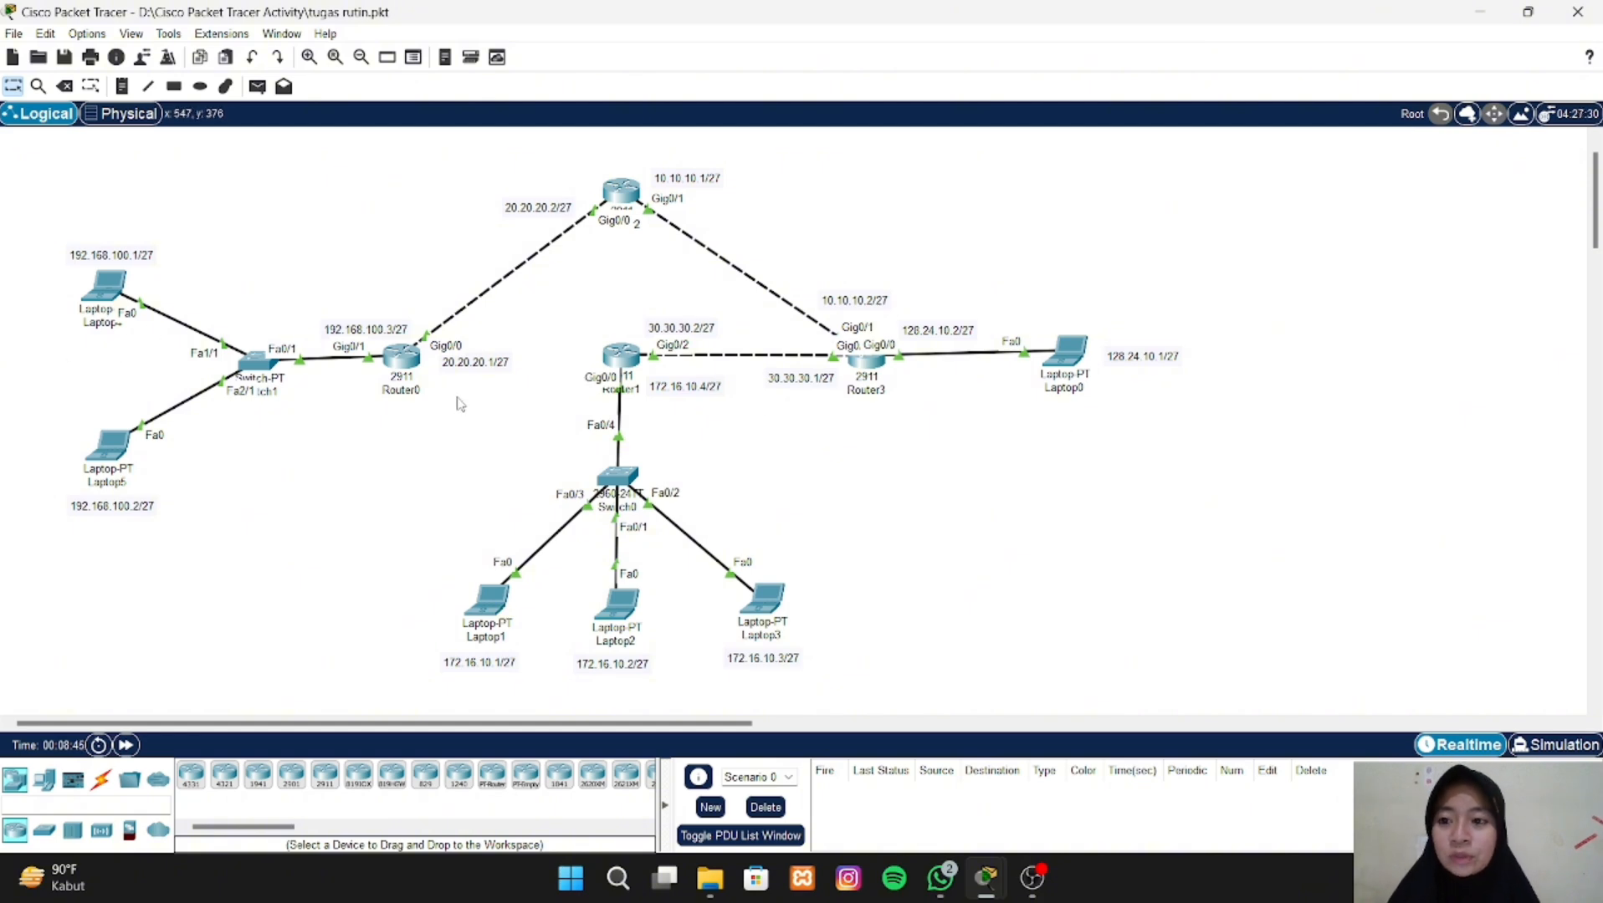
# - Ping Laptop0 at 128.24.10.1 from Laptop4's Command Prompt, then return to the topology
pyautogui.click(112, 301)
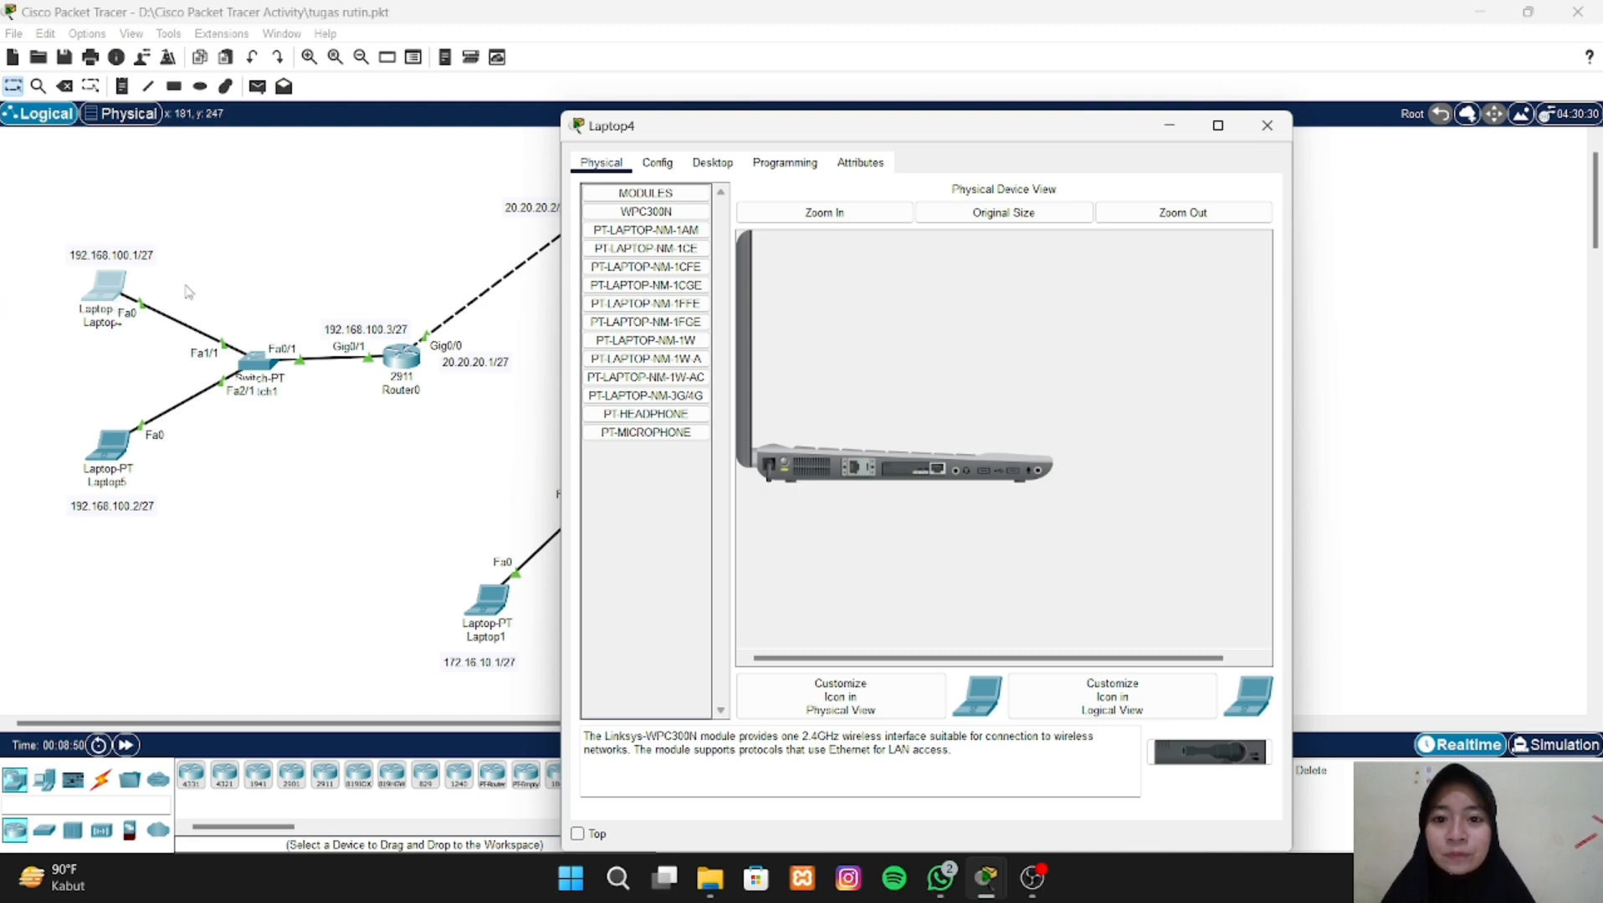
pyautogui.click(713, 164)
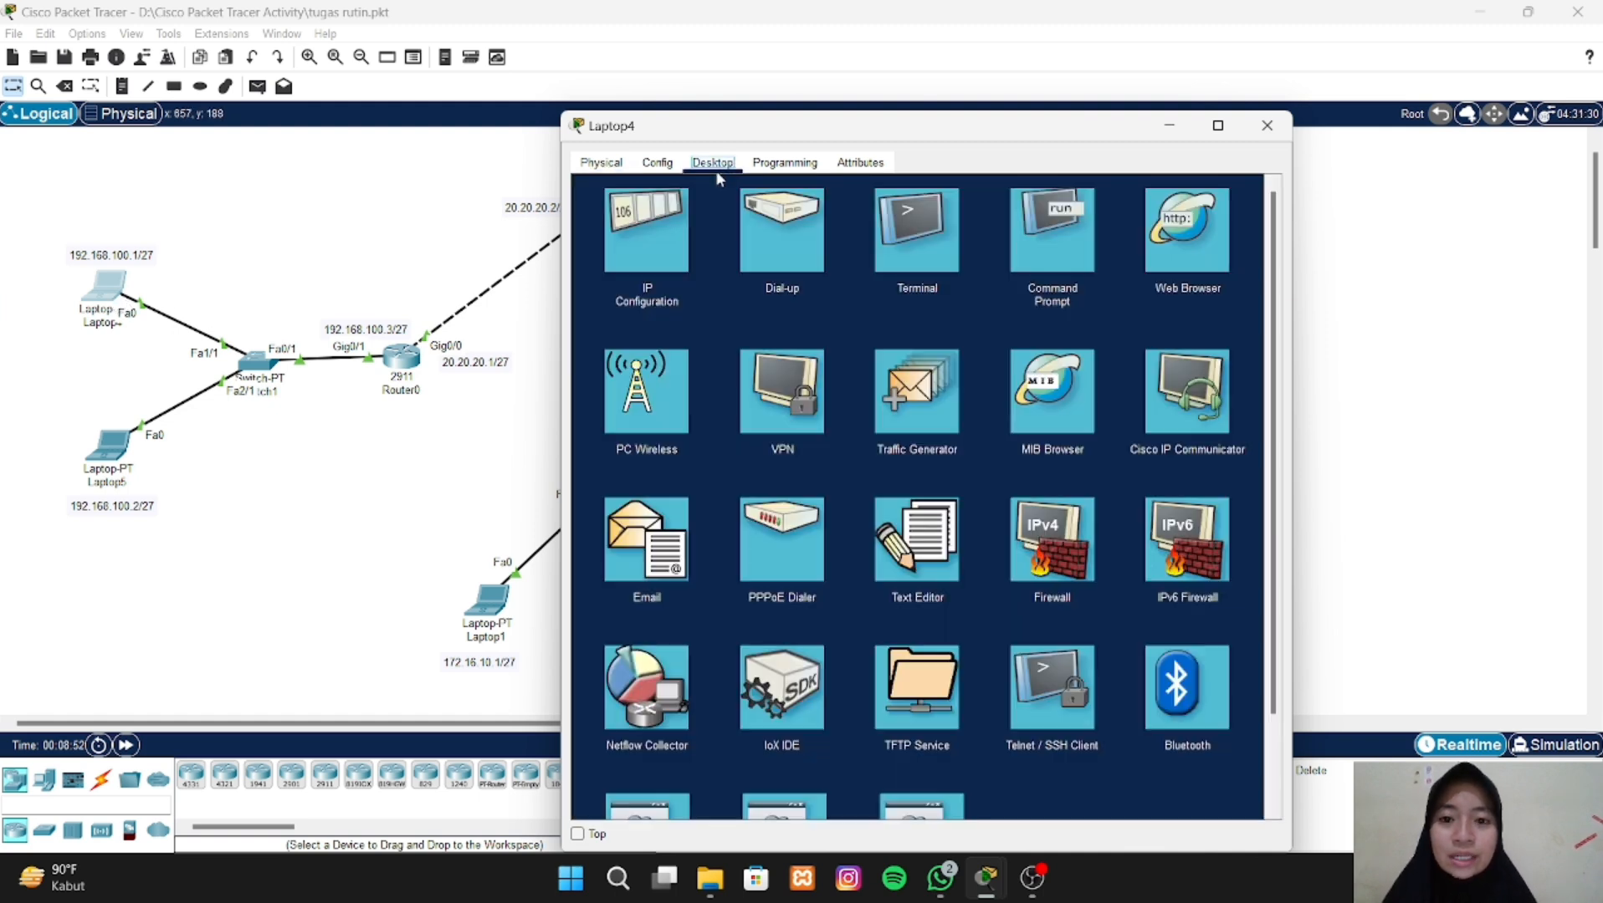
pyautogui.click(1054, 272)
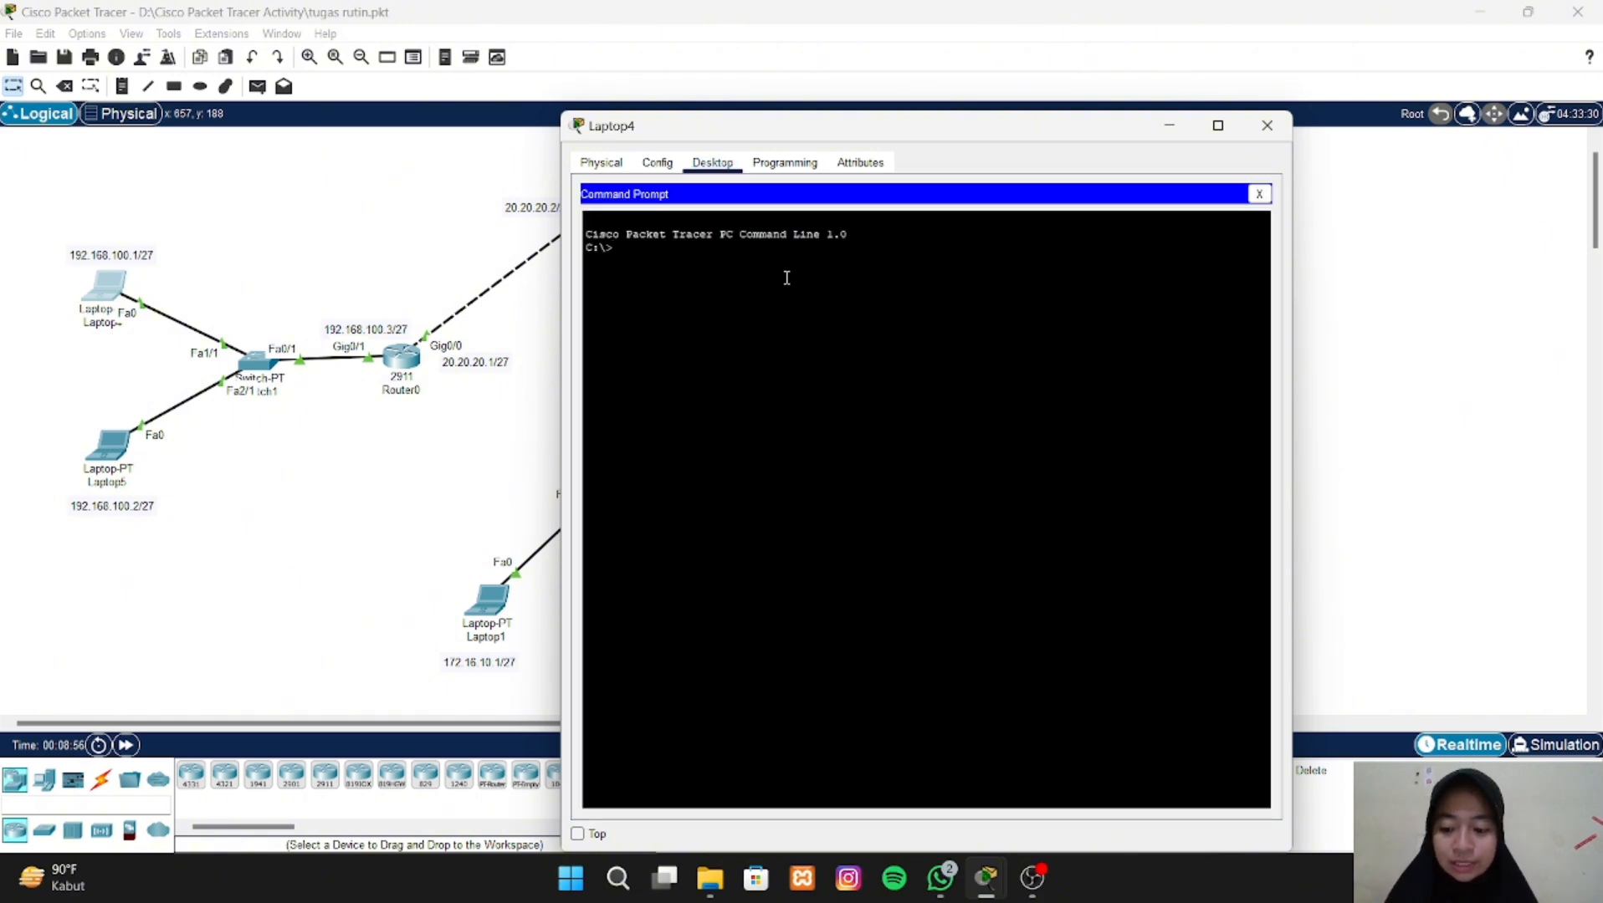
pyautogui.write('ping')
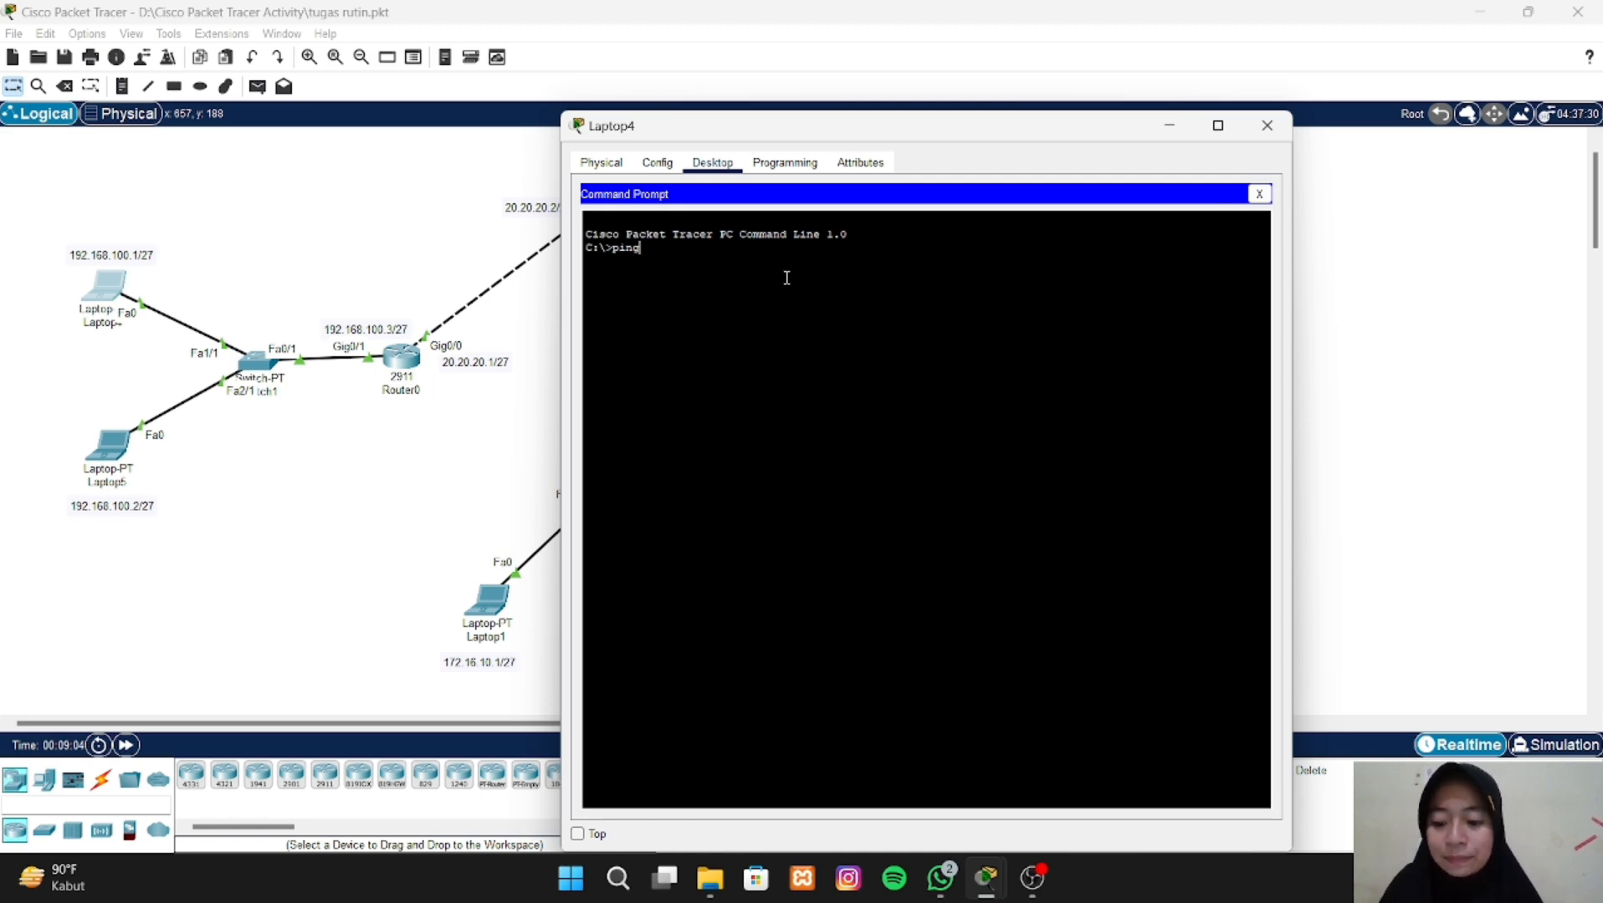
pyautogui.write('128')
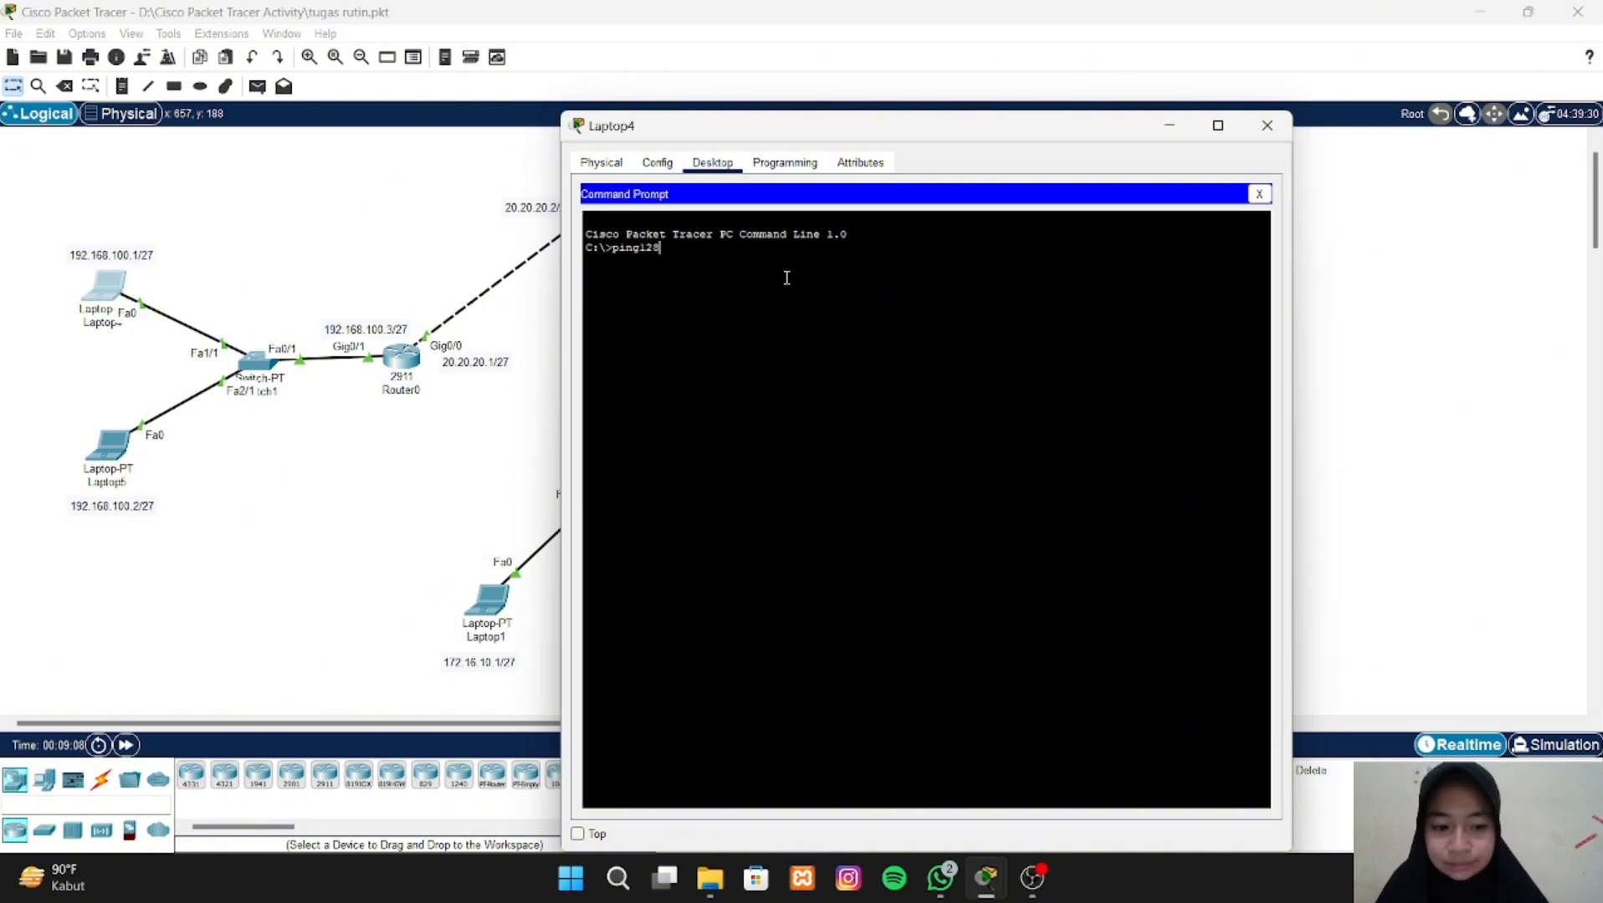
pyautogui.press('BackSpace')
pyautogui.press('BackSpace')
pyautogui.press('BackSpace')
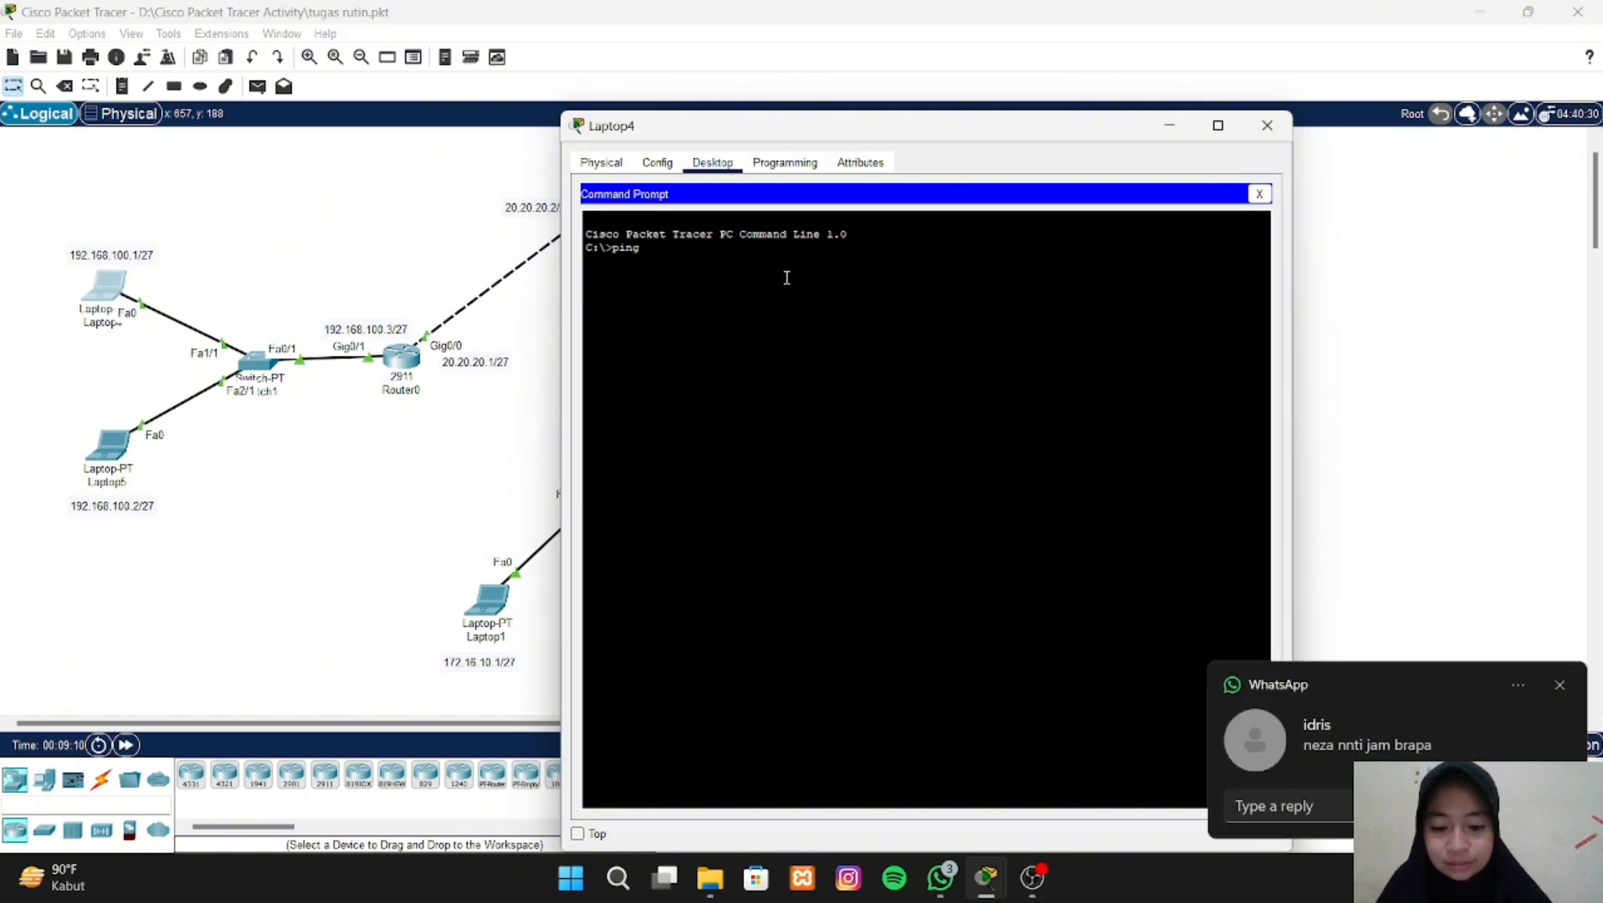
pyautogui.write('17')
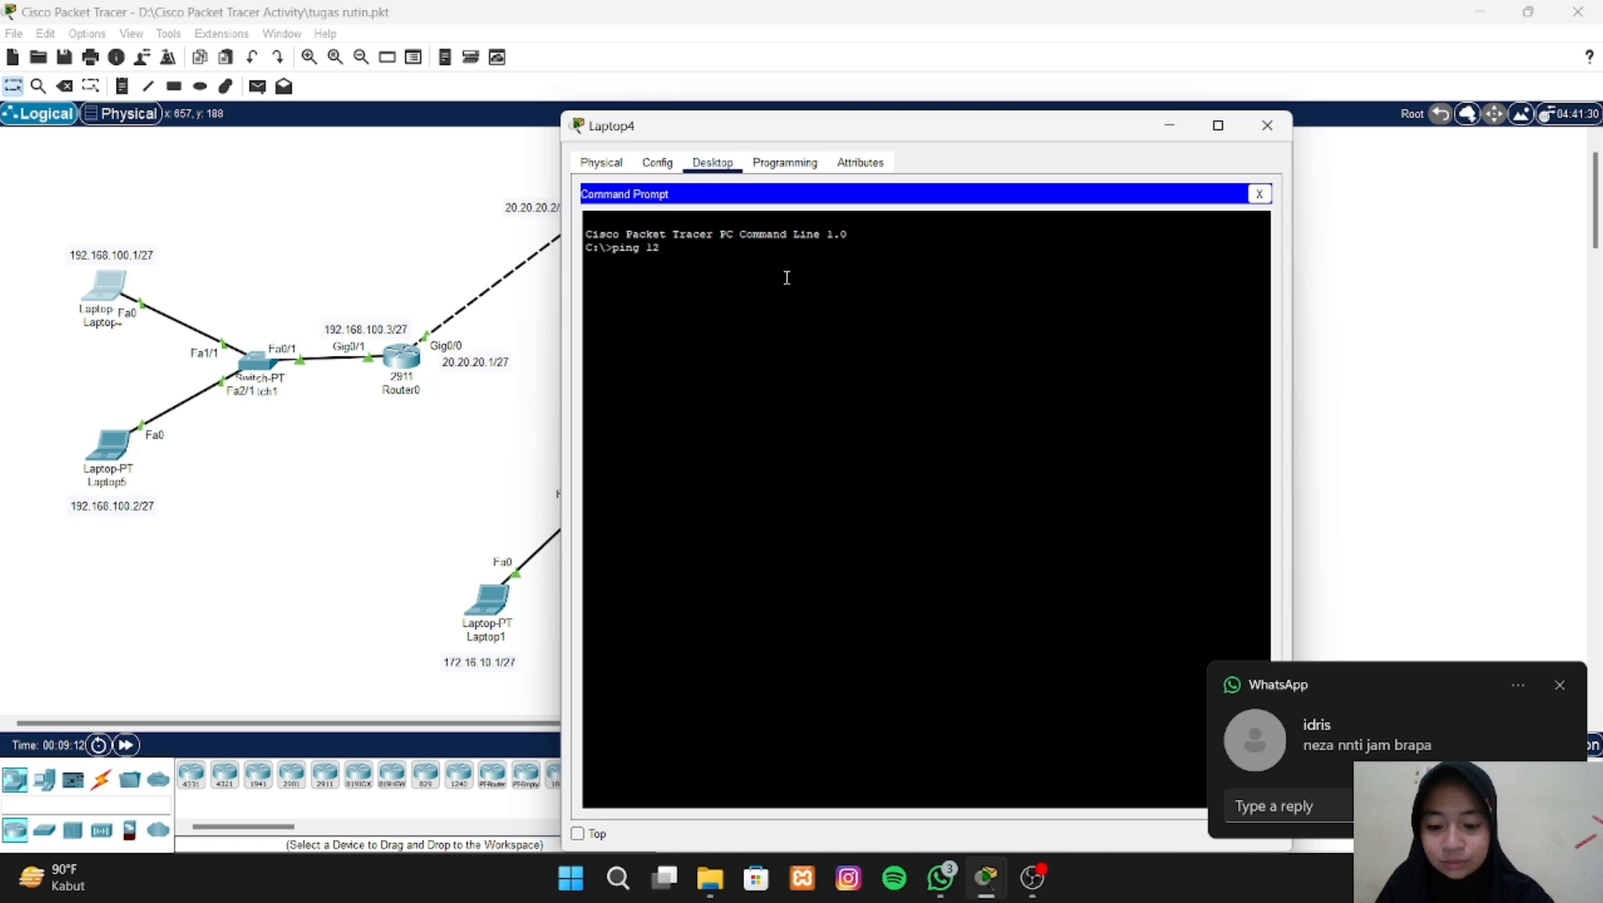
pyautogui.write('28')
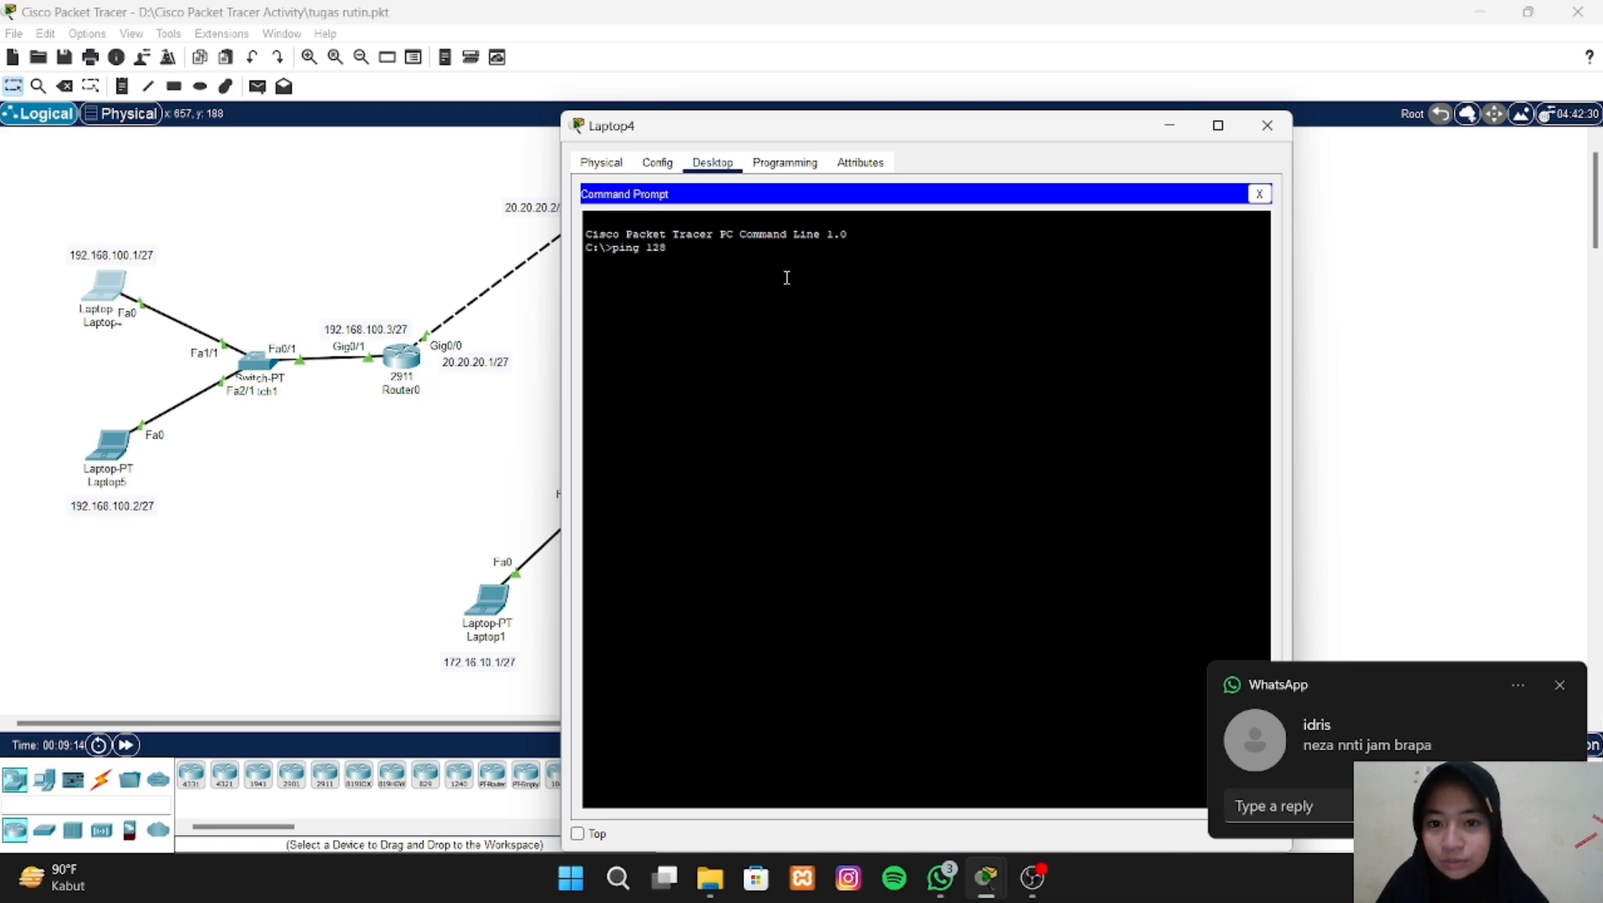
pyautogui.write('.')
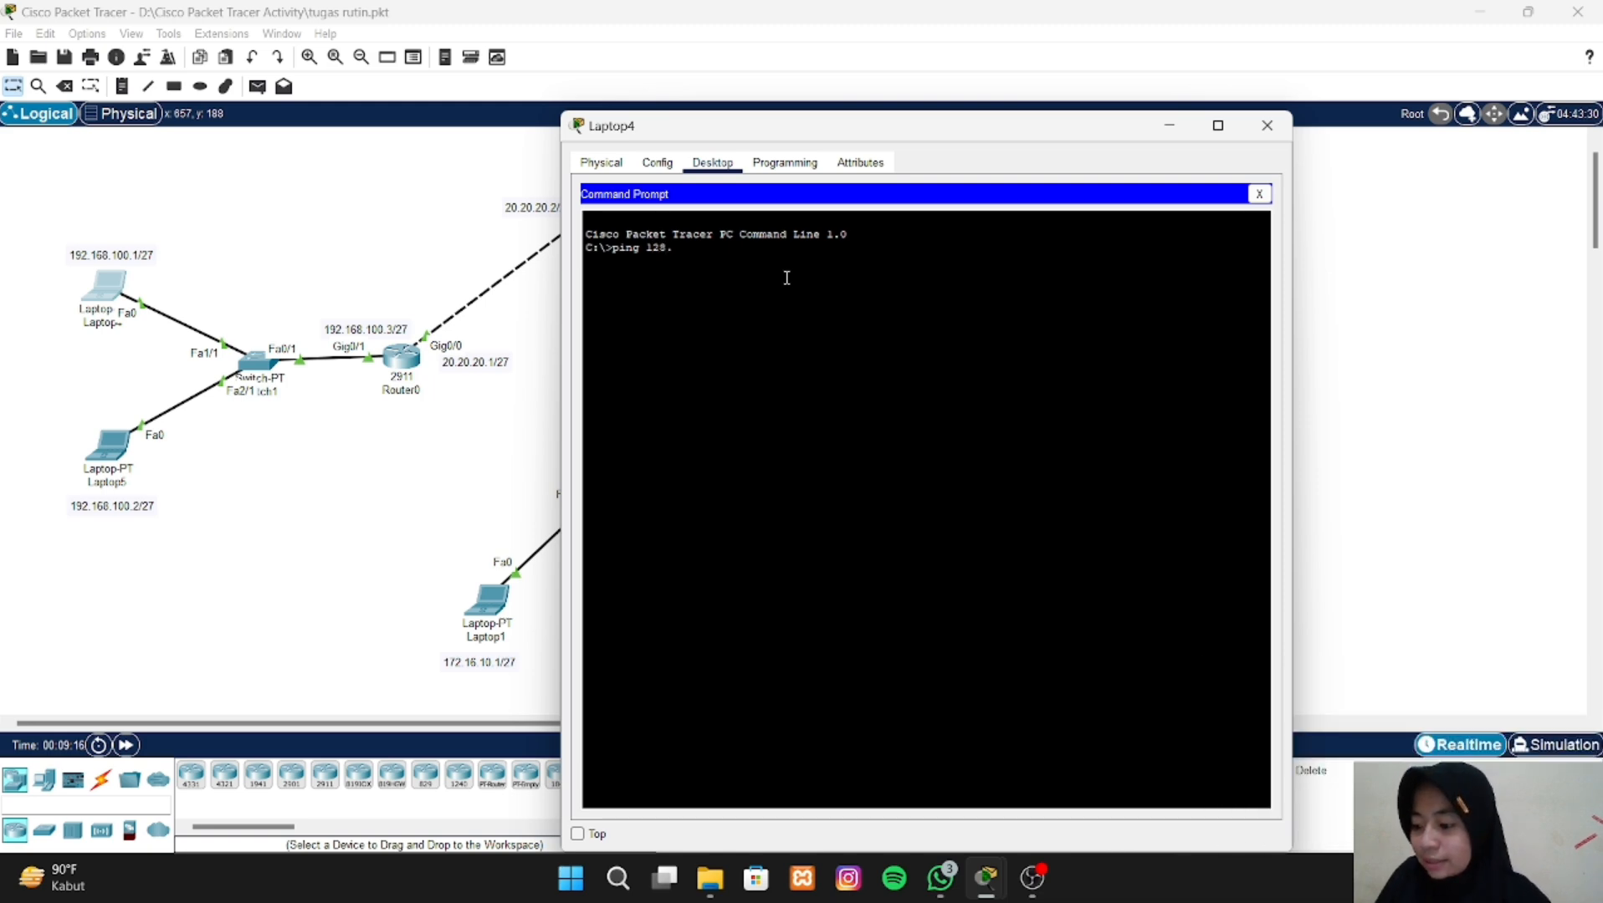
pyautogui.write('24')
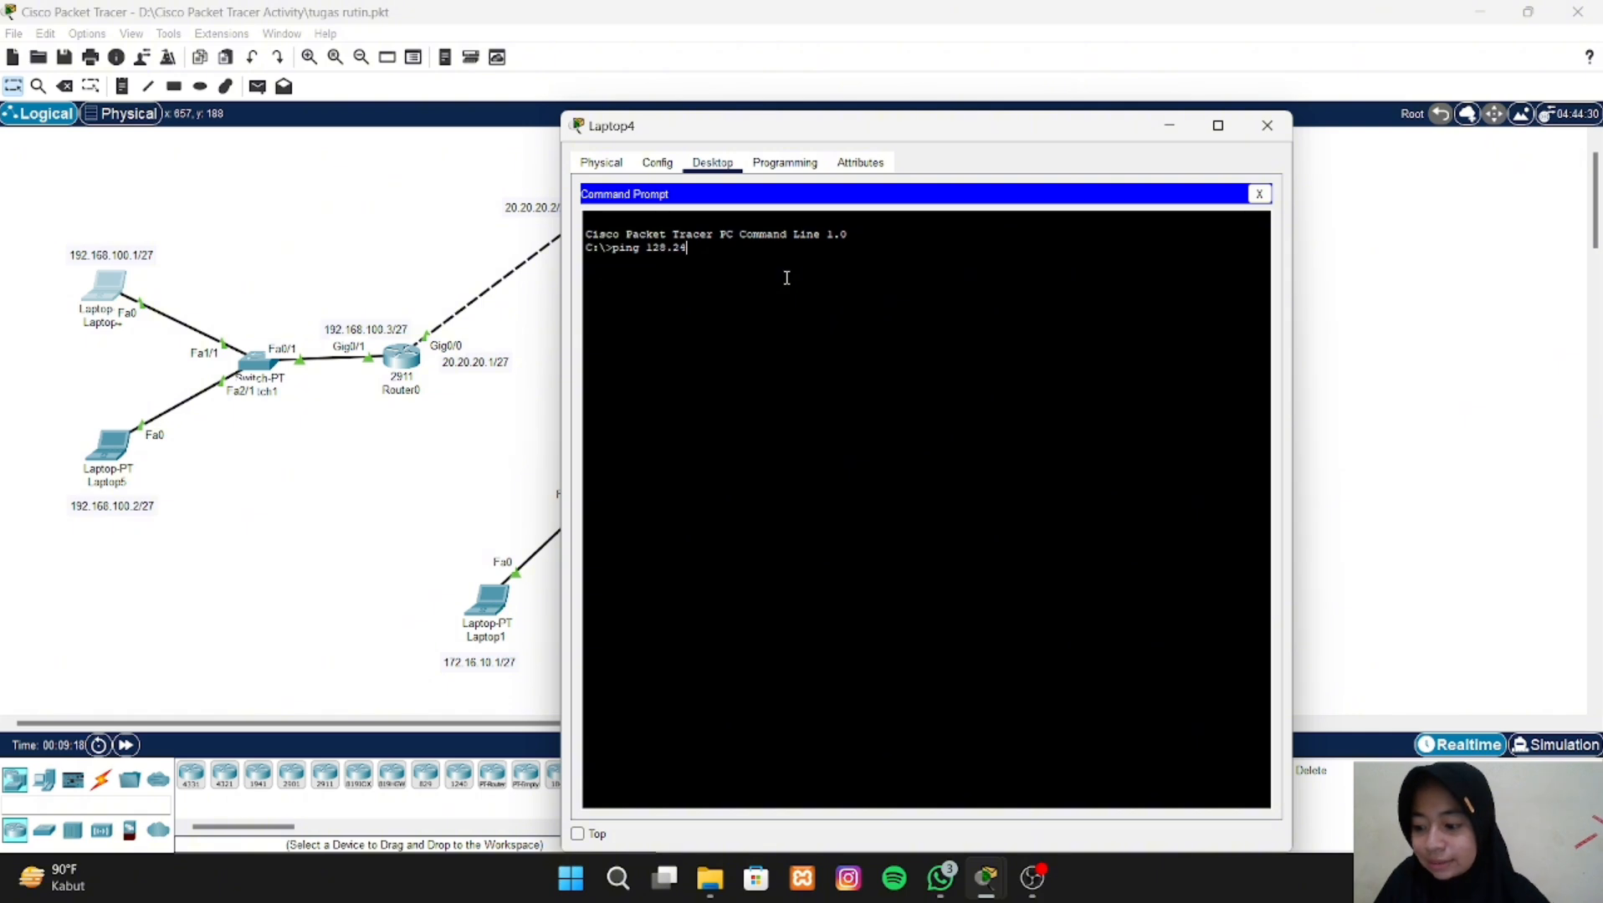
pyautogui.write('.10')
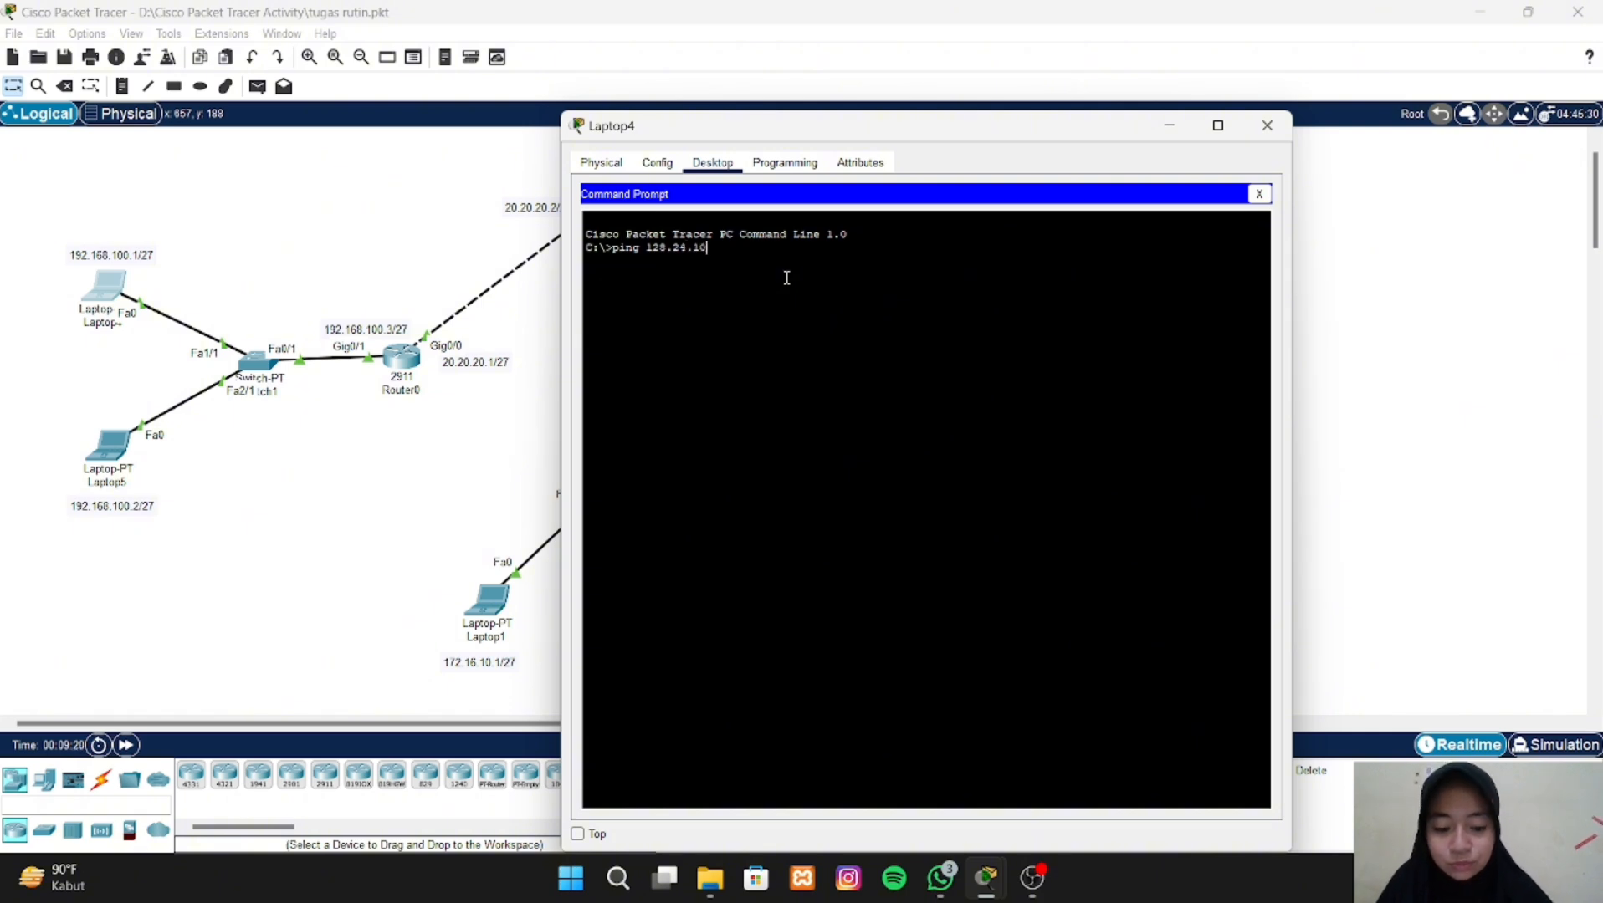
pyautogui.write('.1')
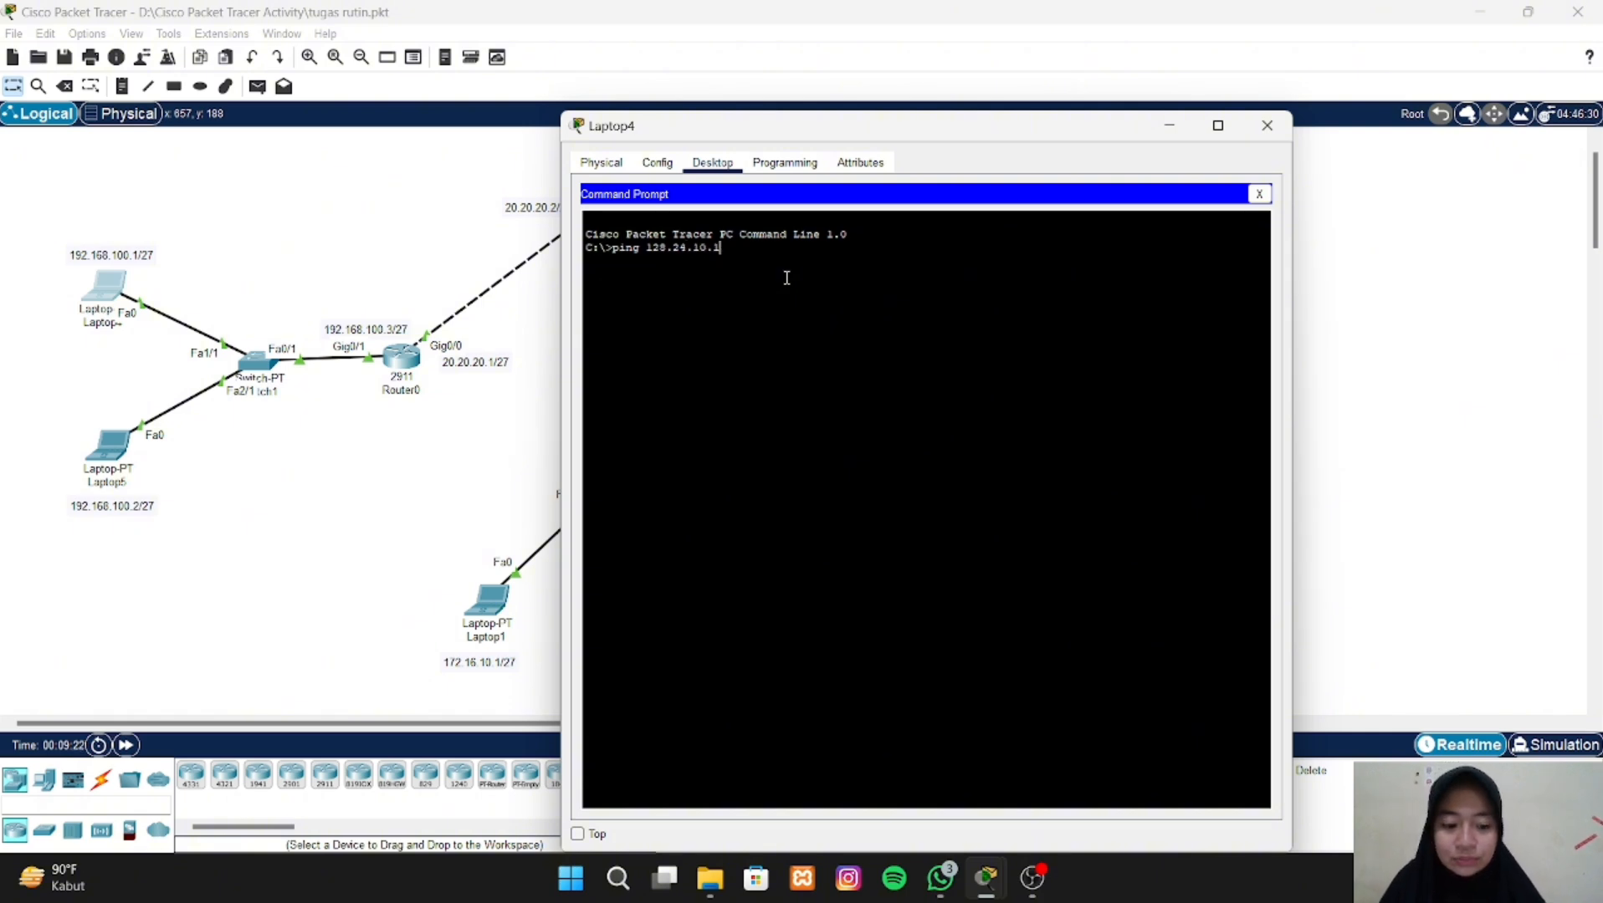
pyautogui.press('Return')
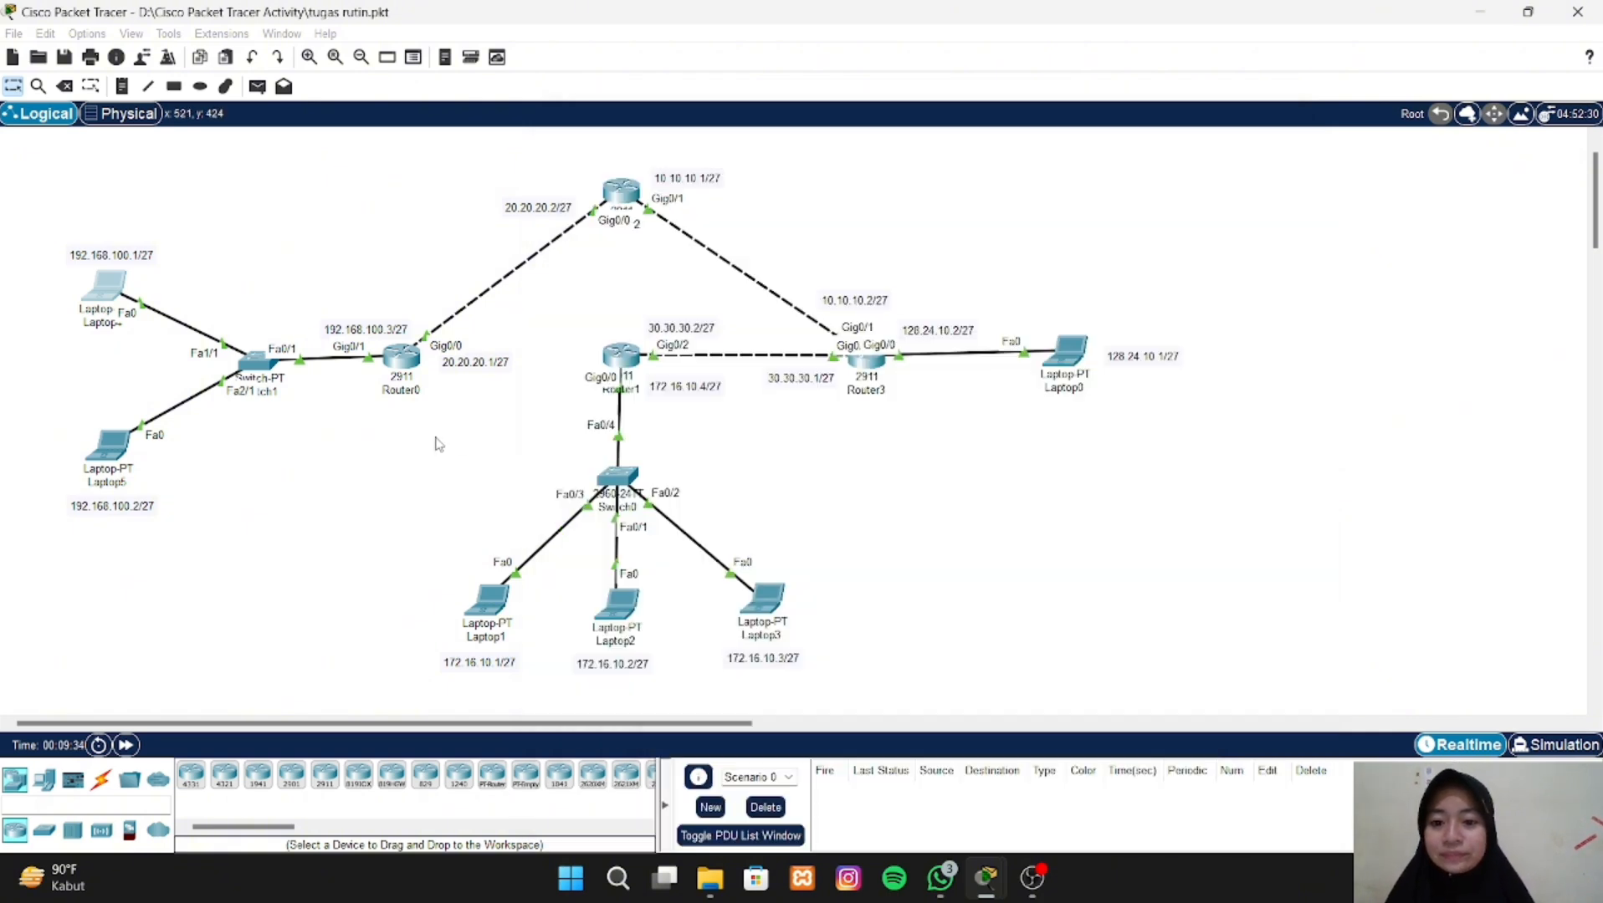
pyautogui.click(436, 443)
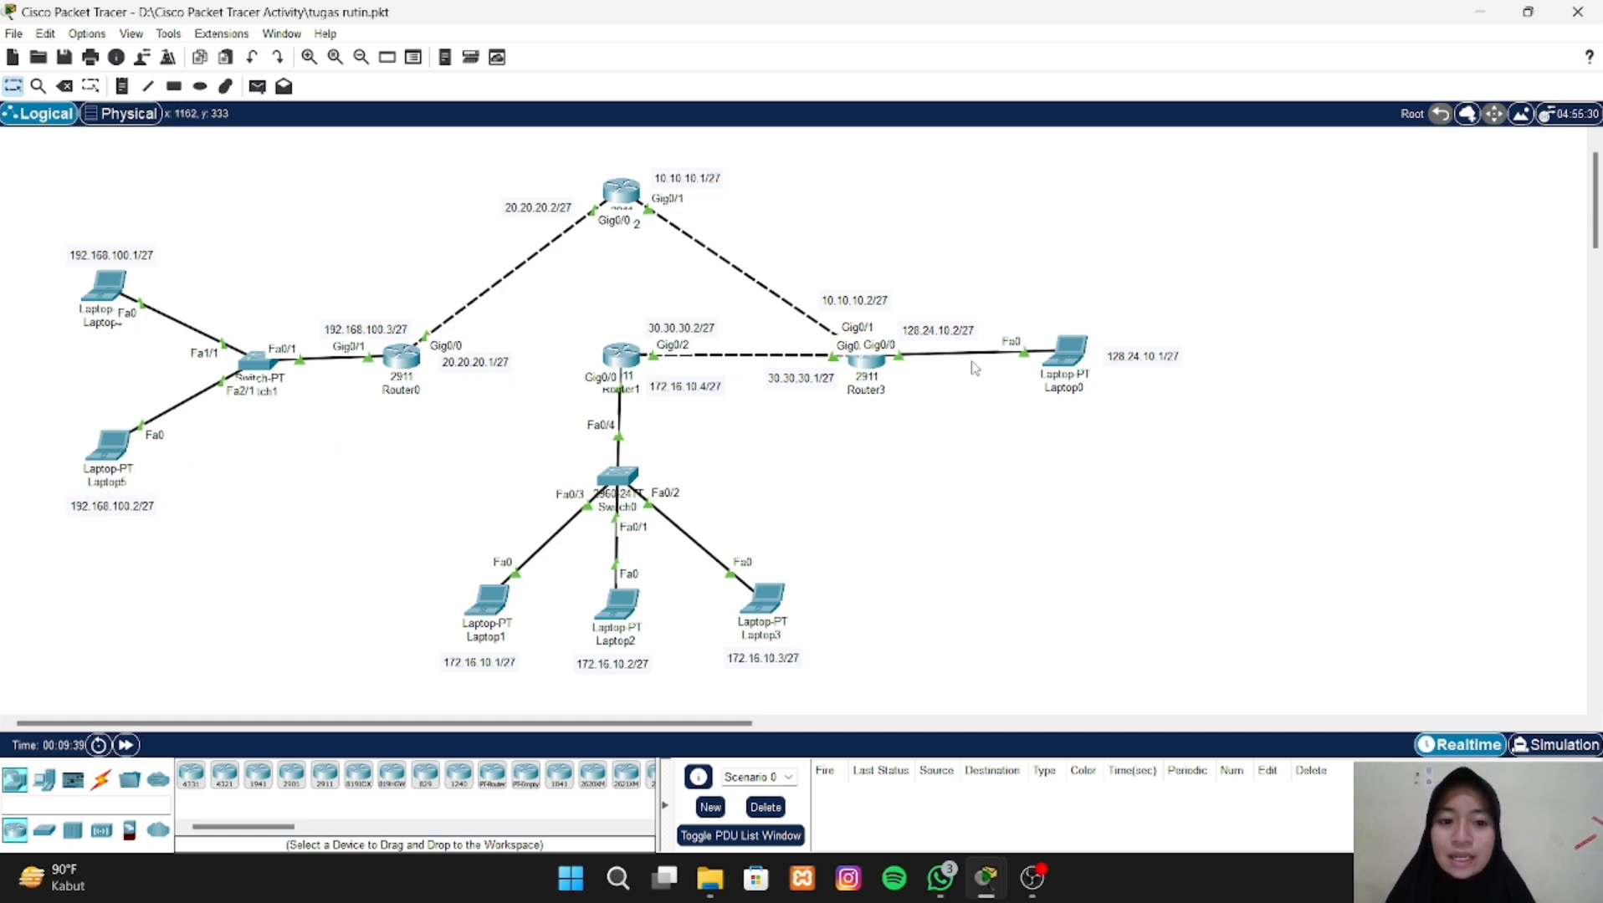
# - Ping Laptop0 at 128.24.10.1 from Laptop5's Command Prompt, then return to the topology
pyautogui.click(110, 456)
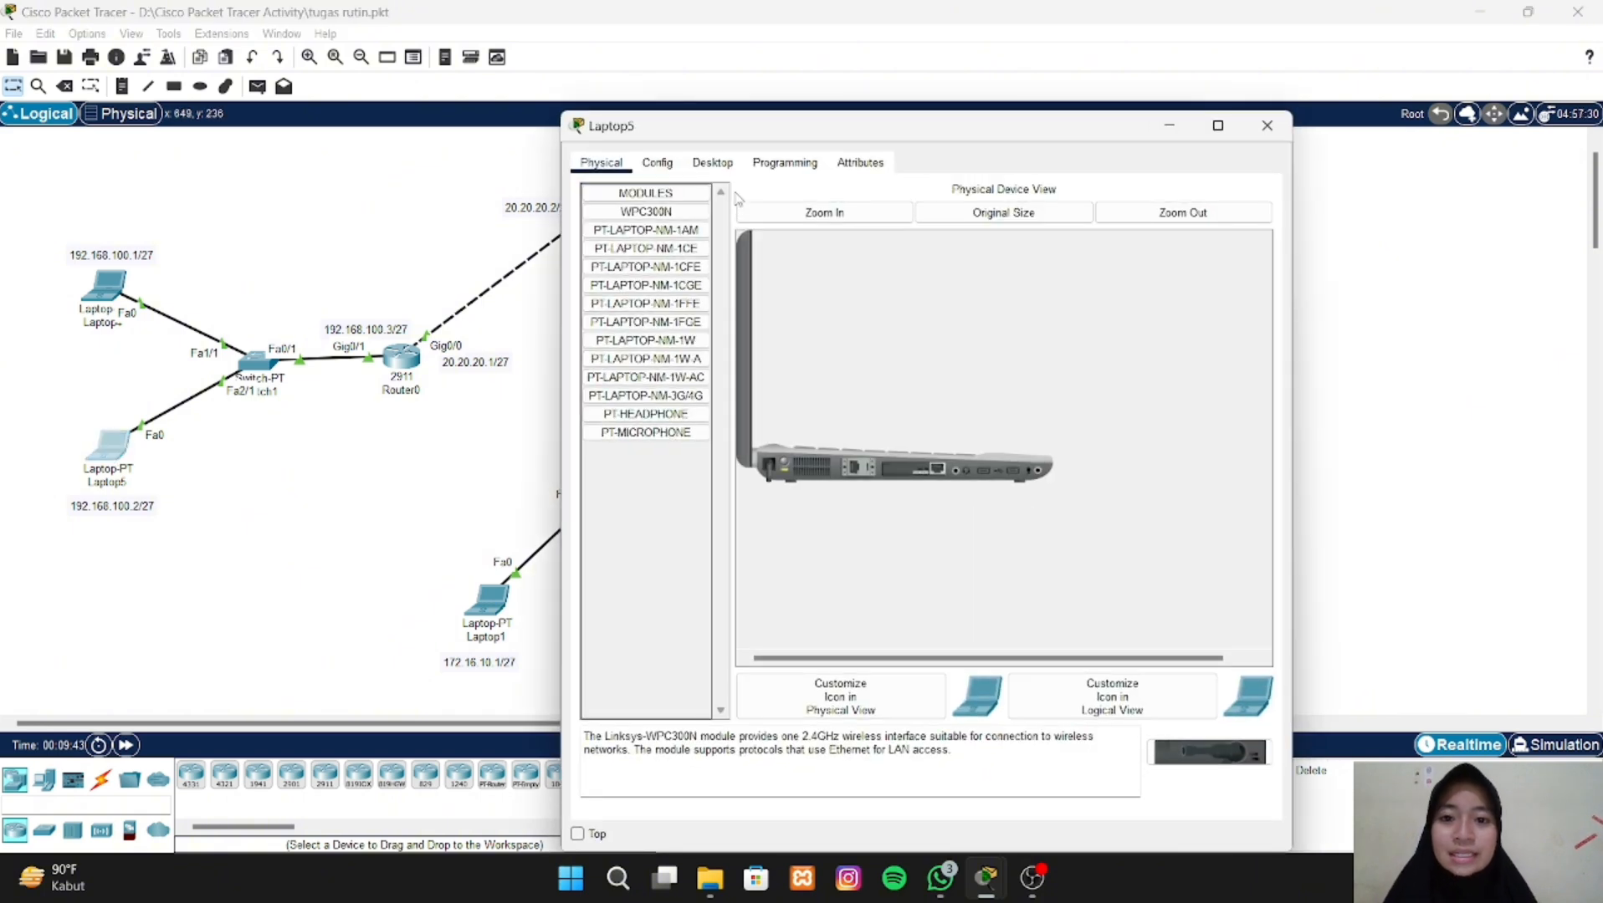
pyautogui.click(702, 171)
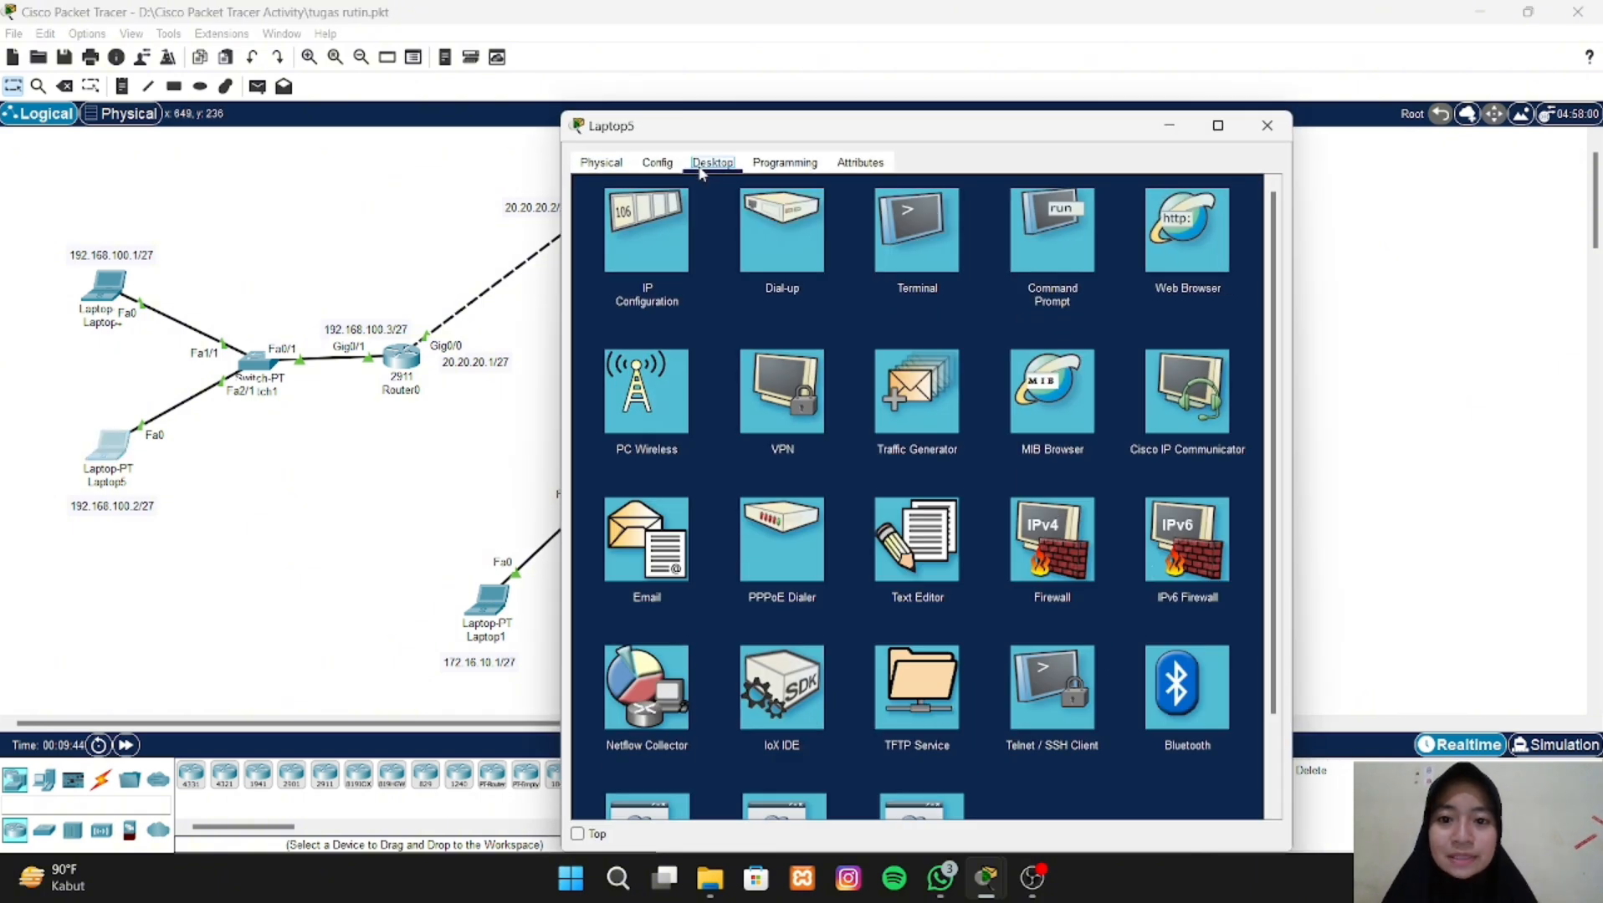
pyautogui.click(1028, 252)
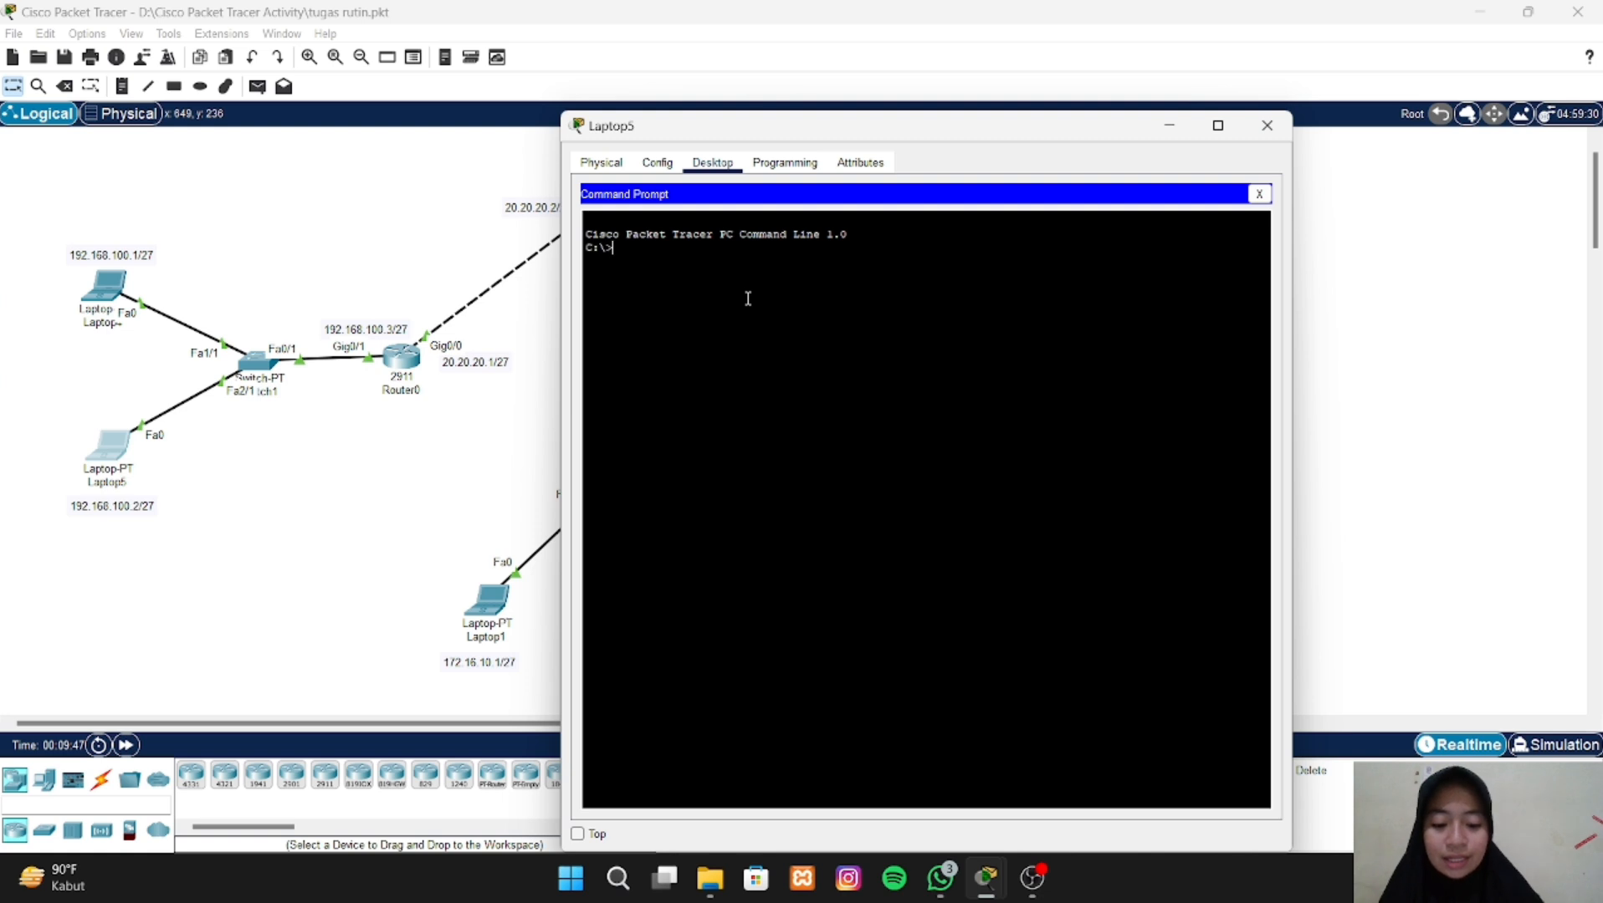
pyautogui.write('ping')
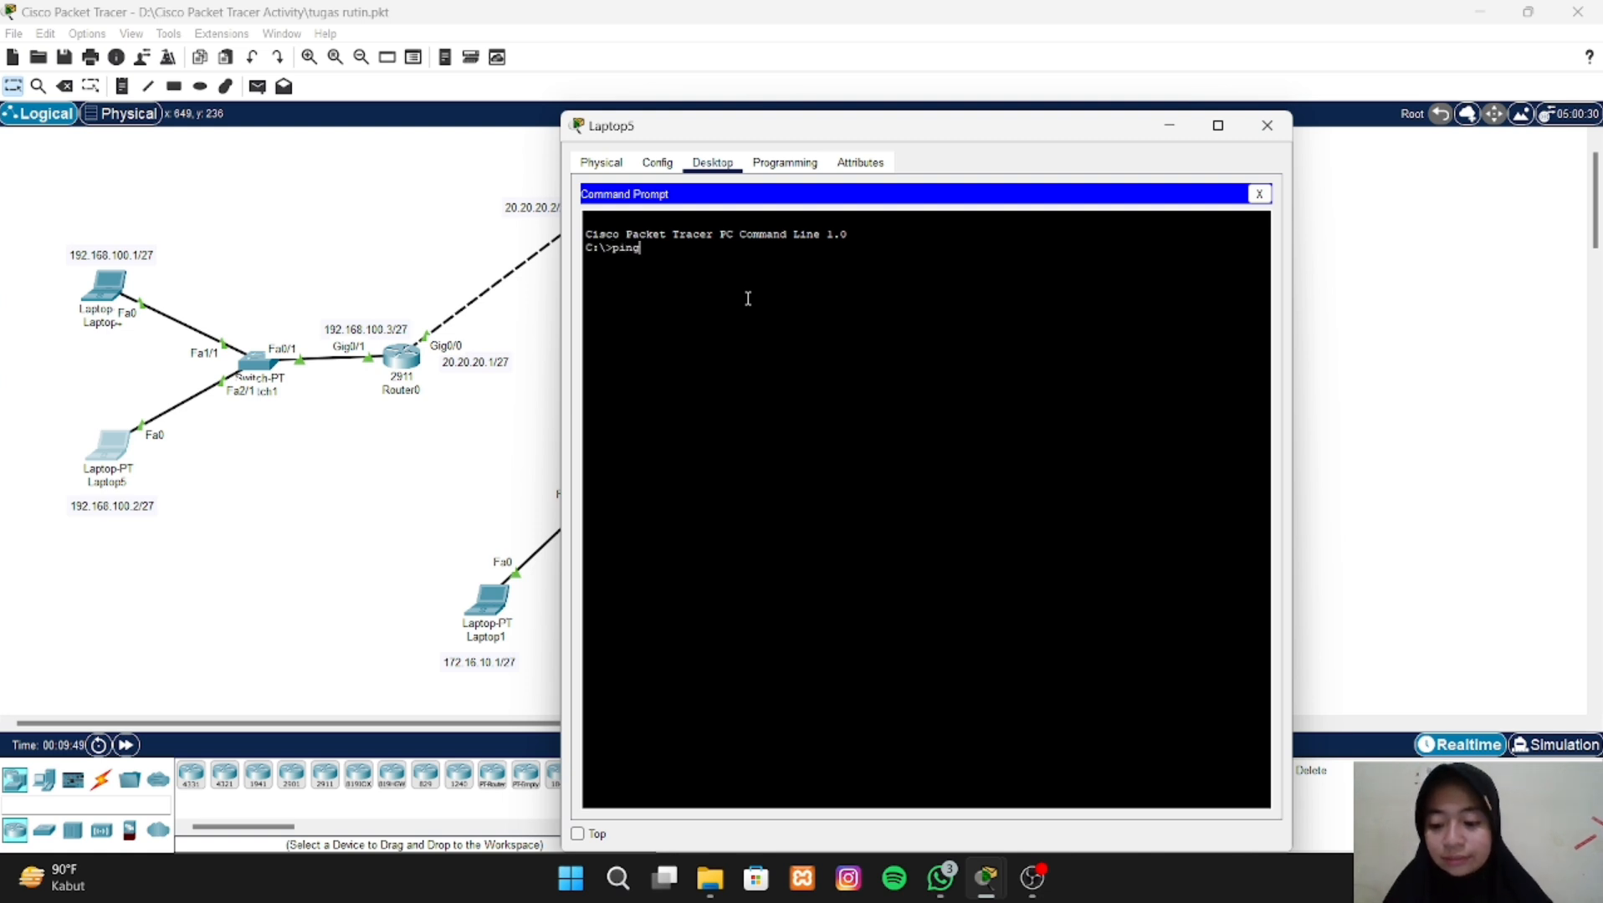
pyautogui.write(' 128')
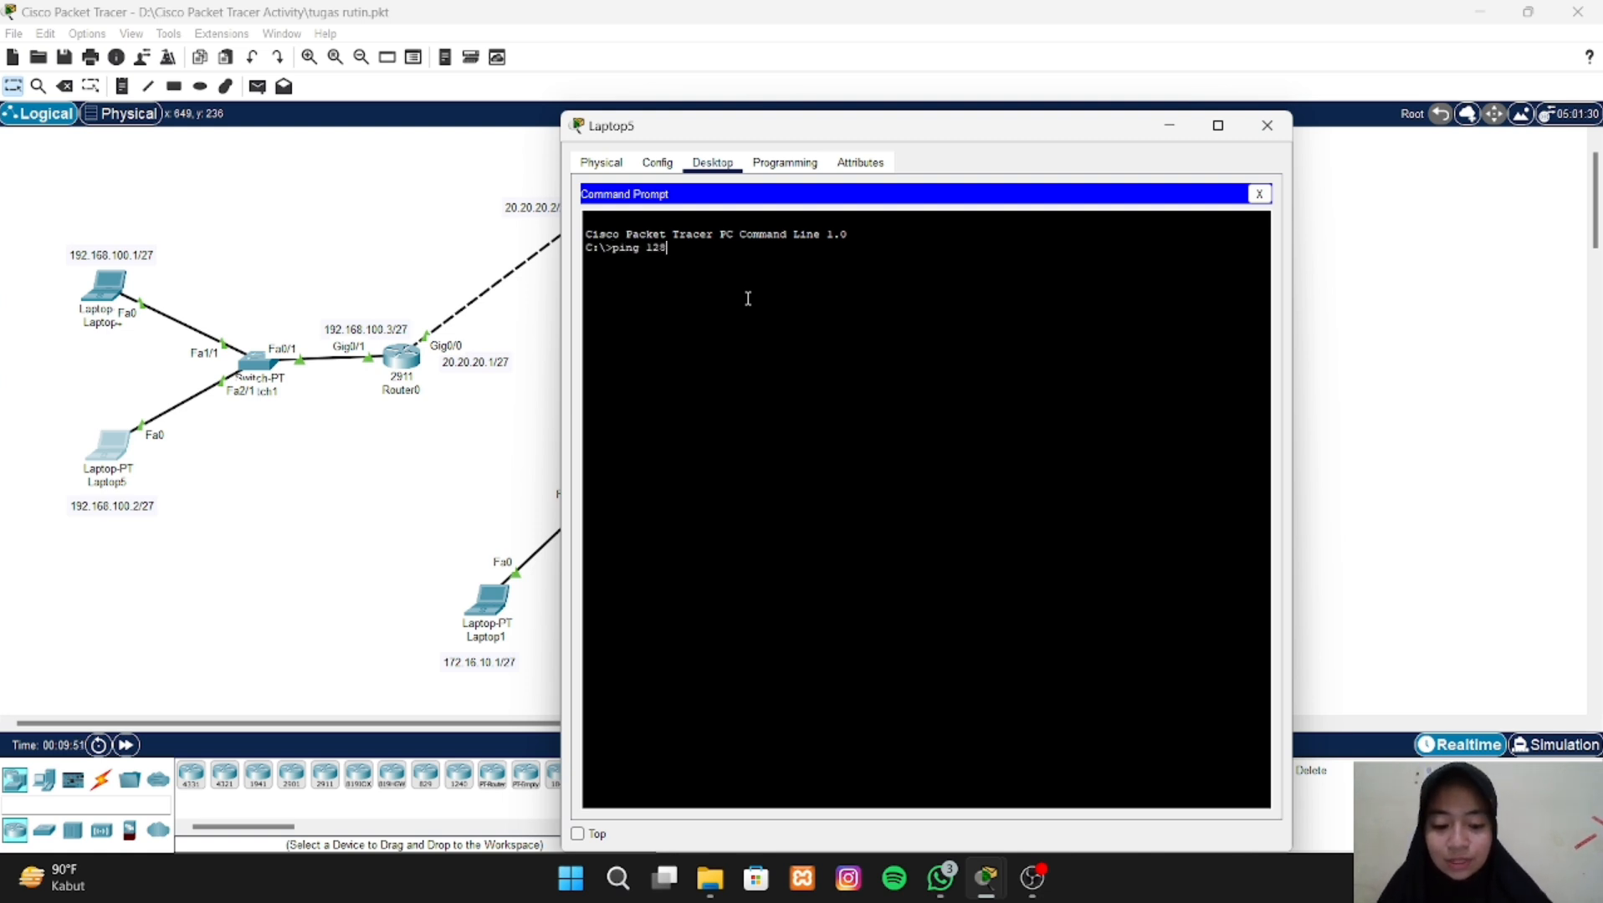
pyautogui.write('.24')
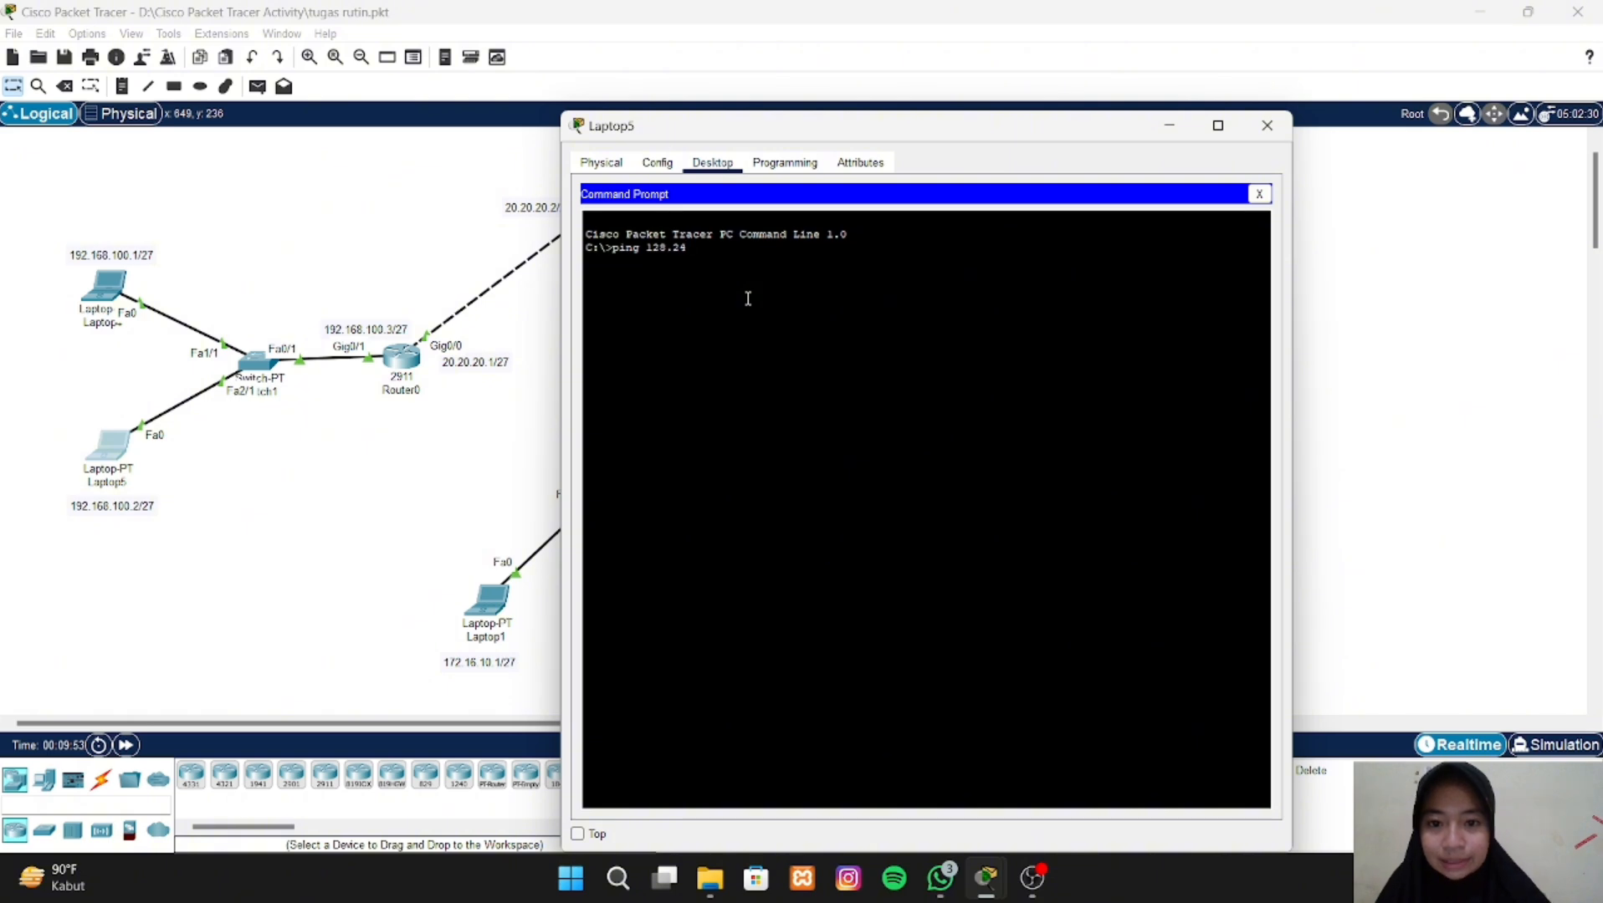
pyautogui.write('.')
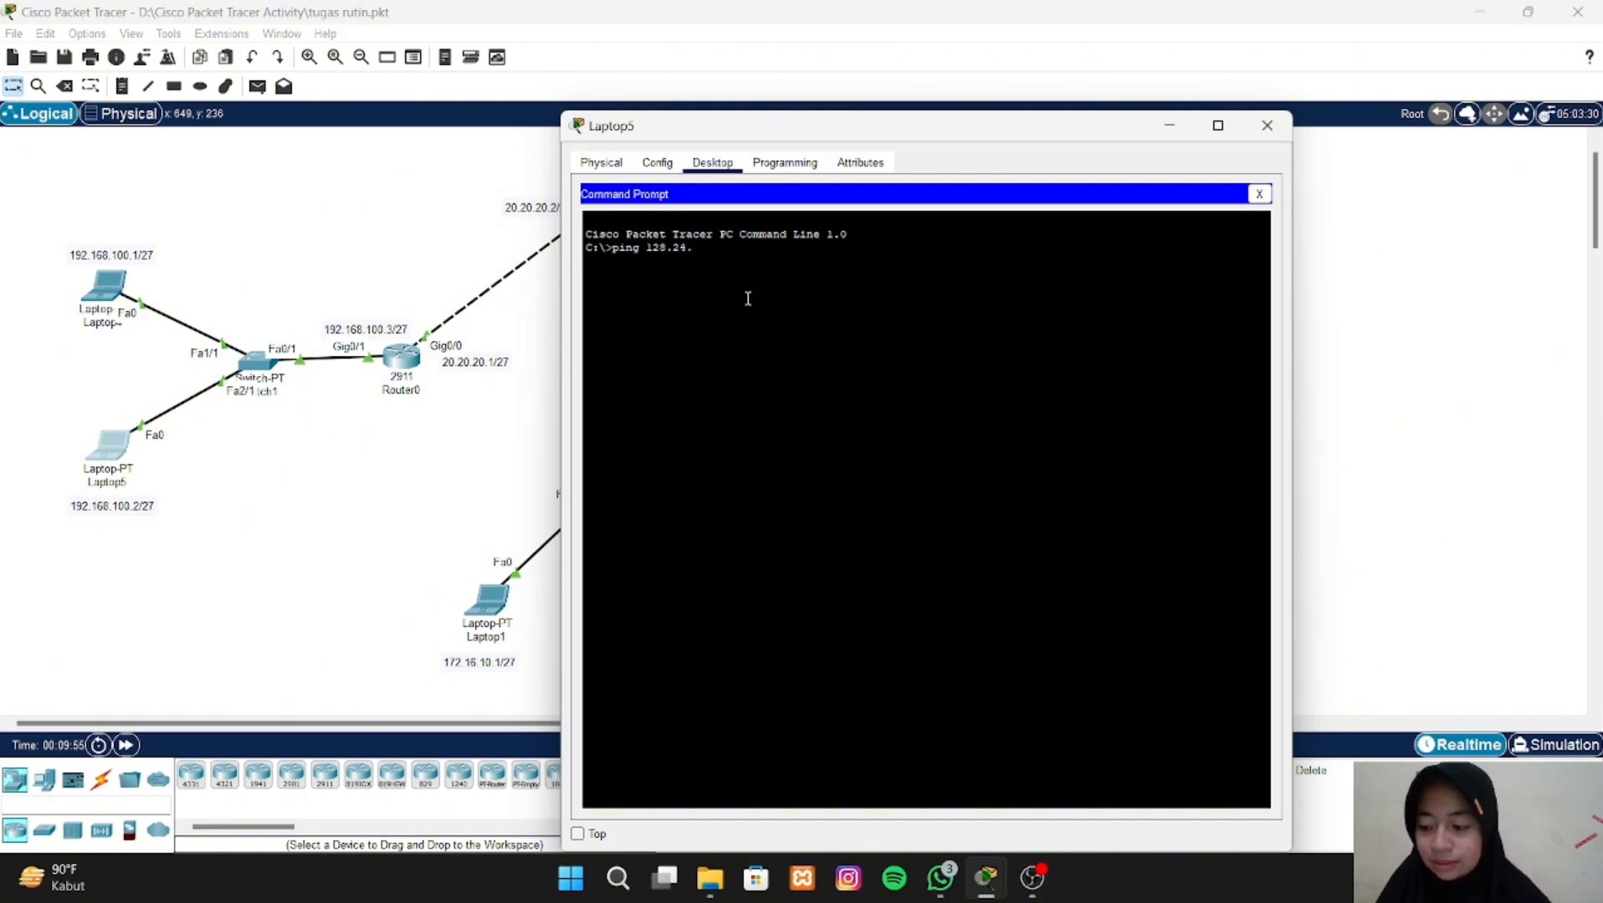
pyautogui.write('10.1')
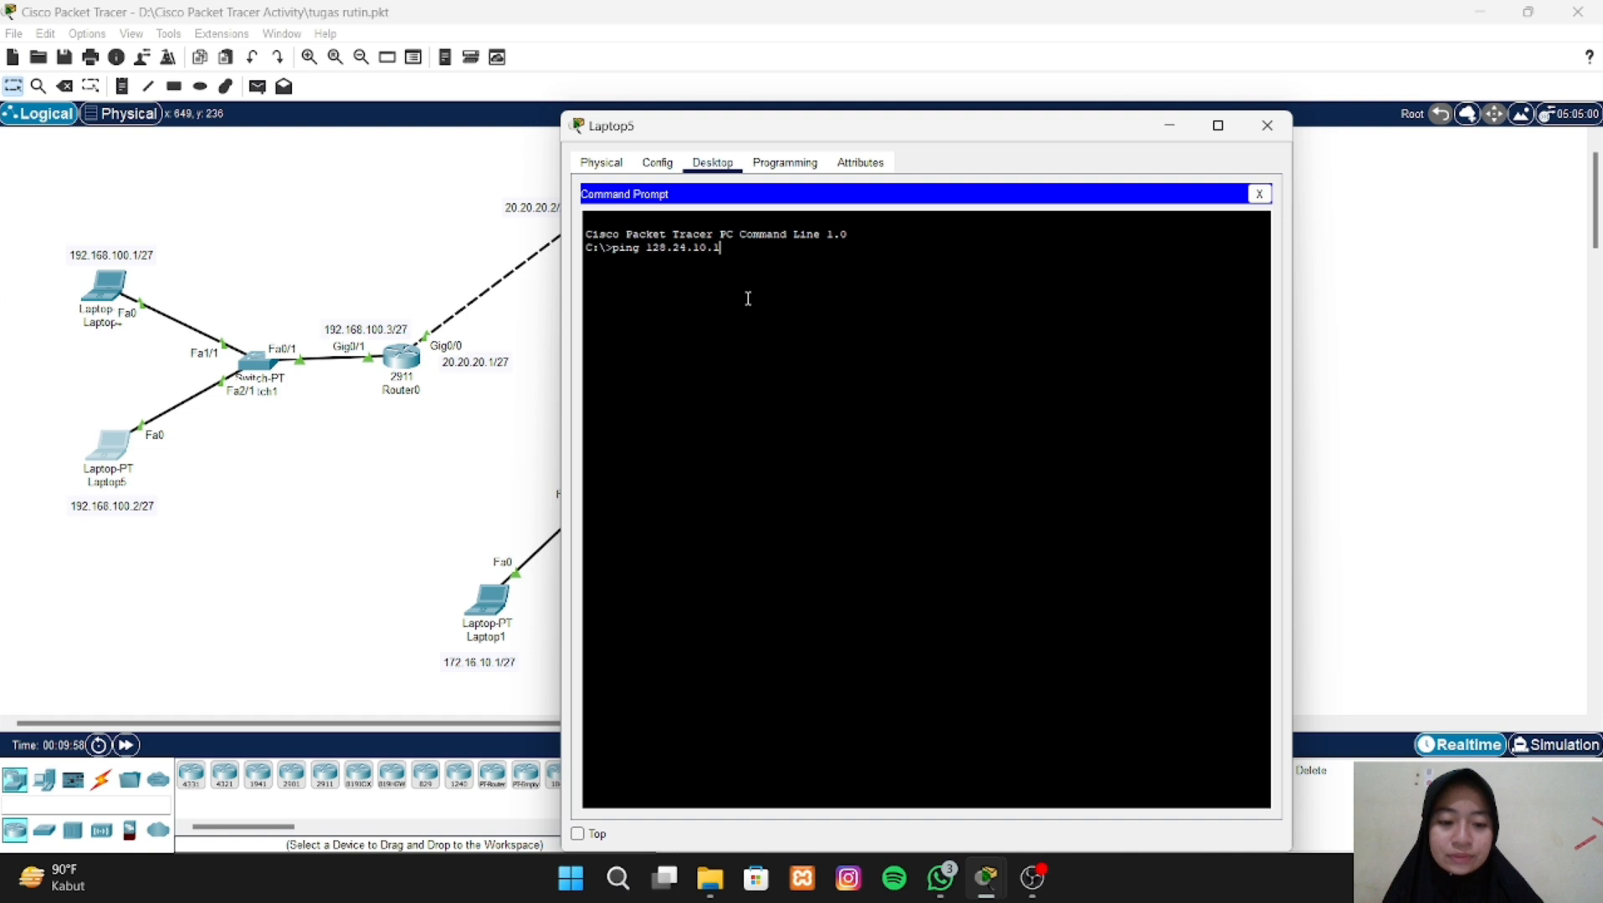
pyautogui.press('Return')
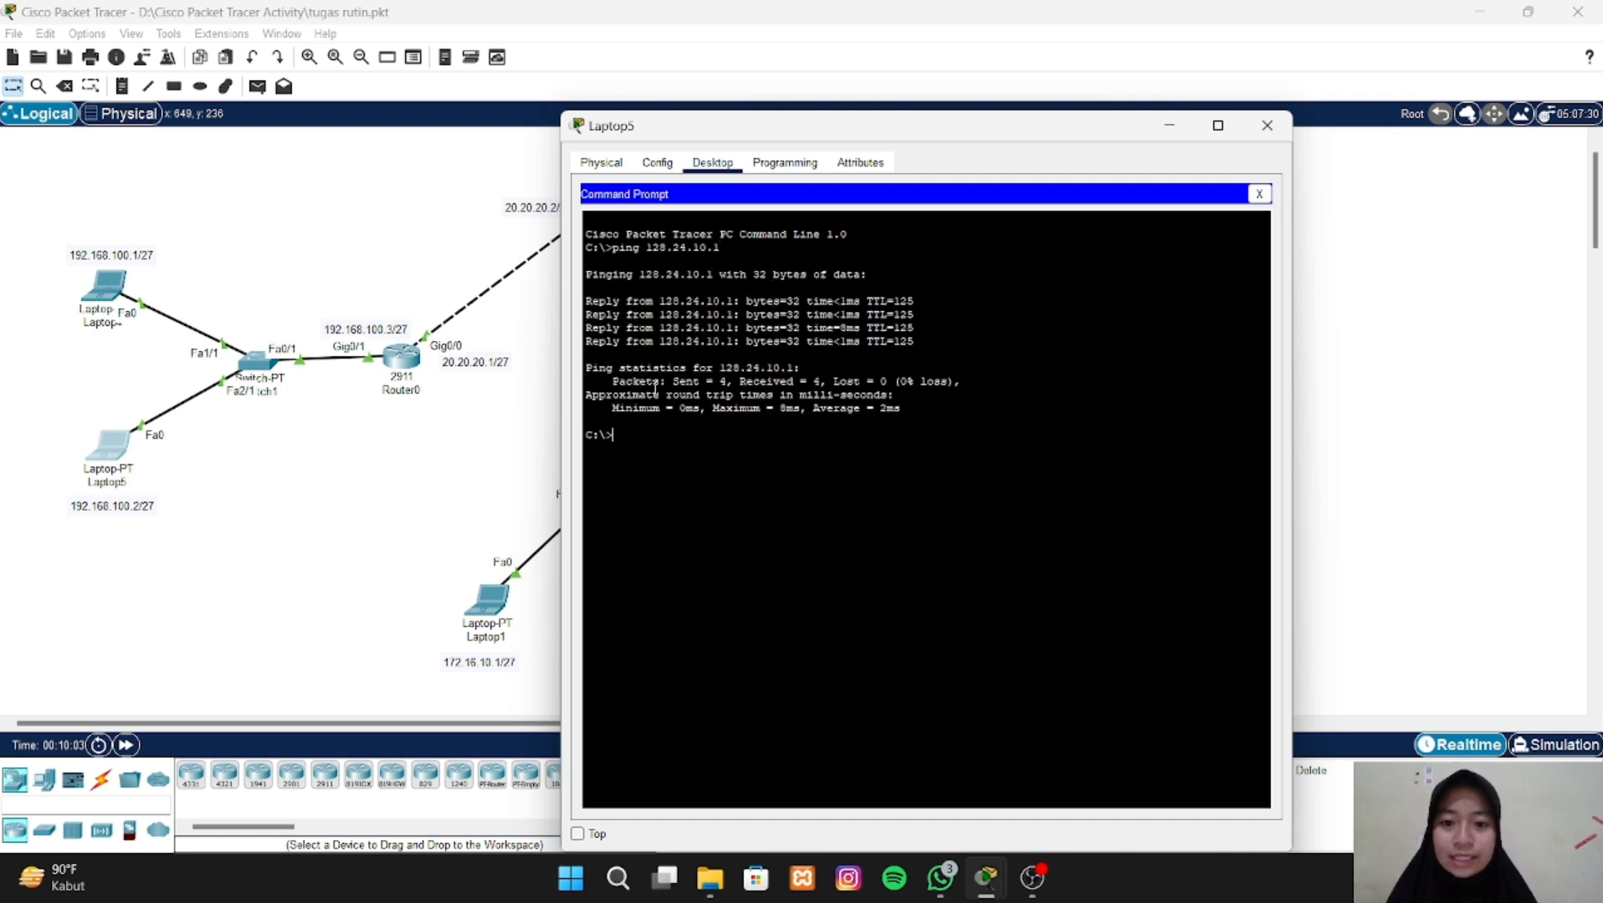
pyautogui.click(482, 432)
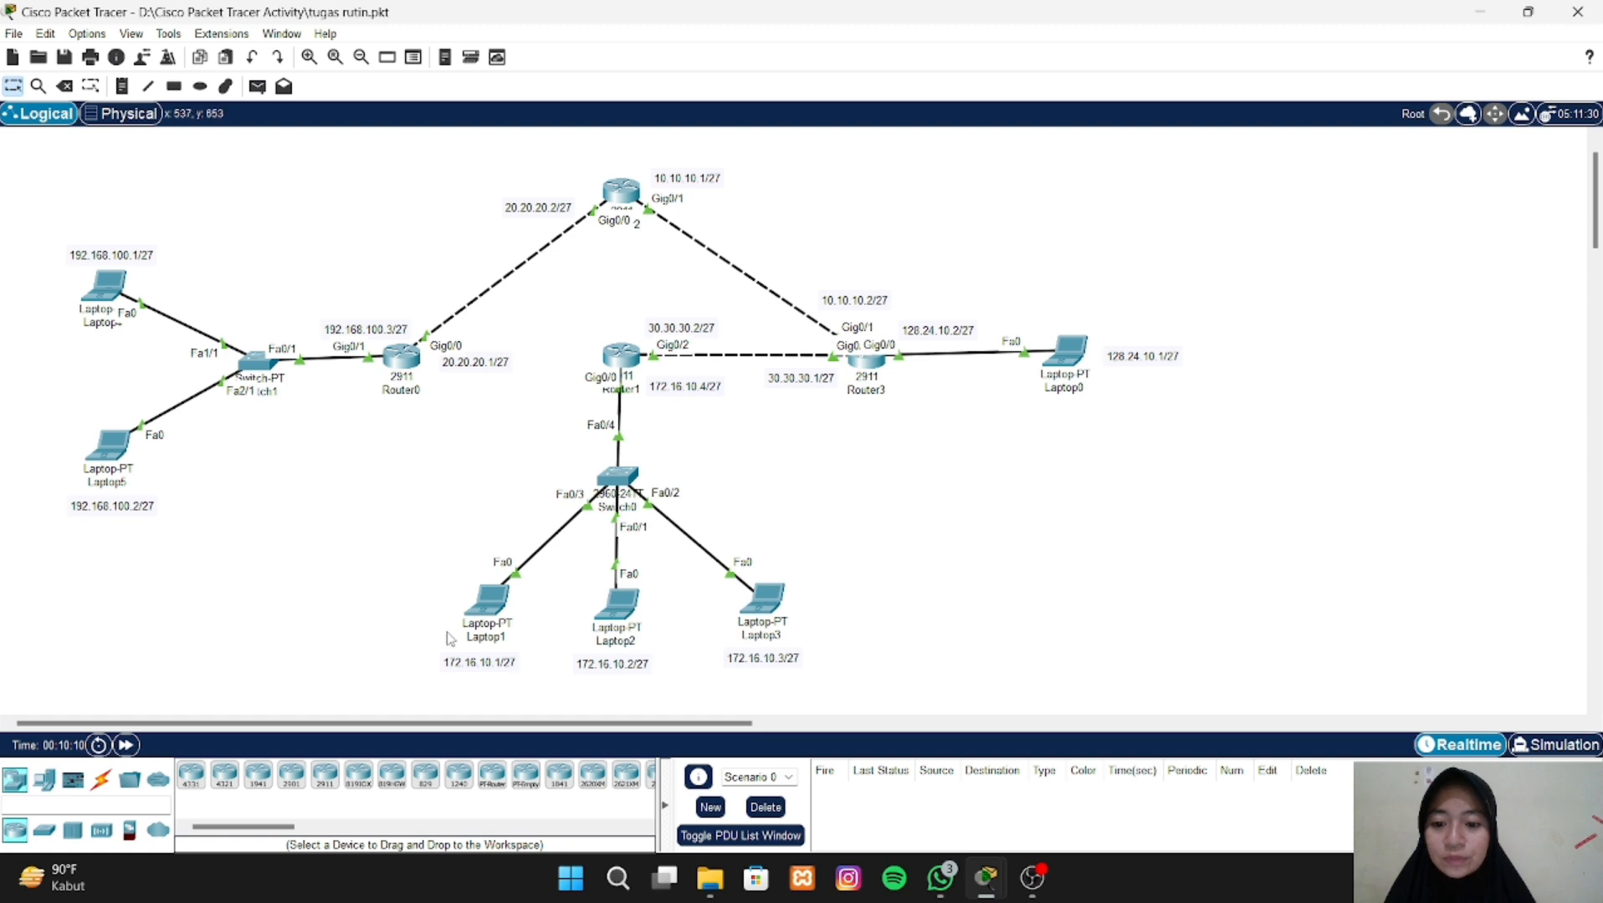
# - Ping Laptop1 at 172.16.10.1 from Laptop4's Command Prompt
pyautogui.click(107, 289)
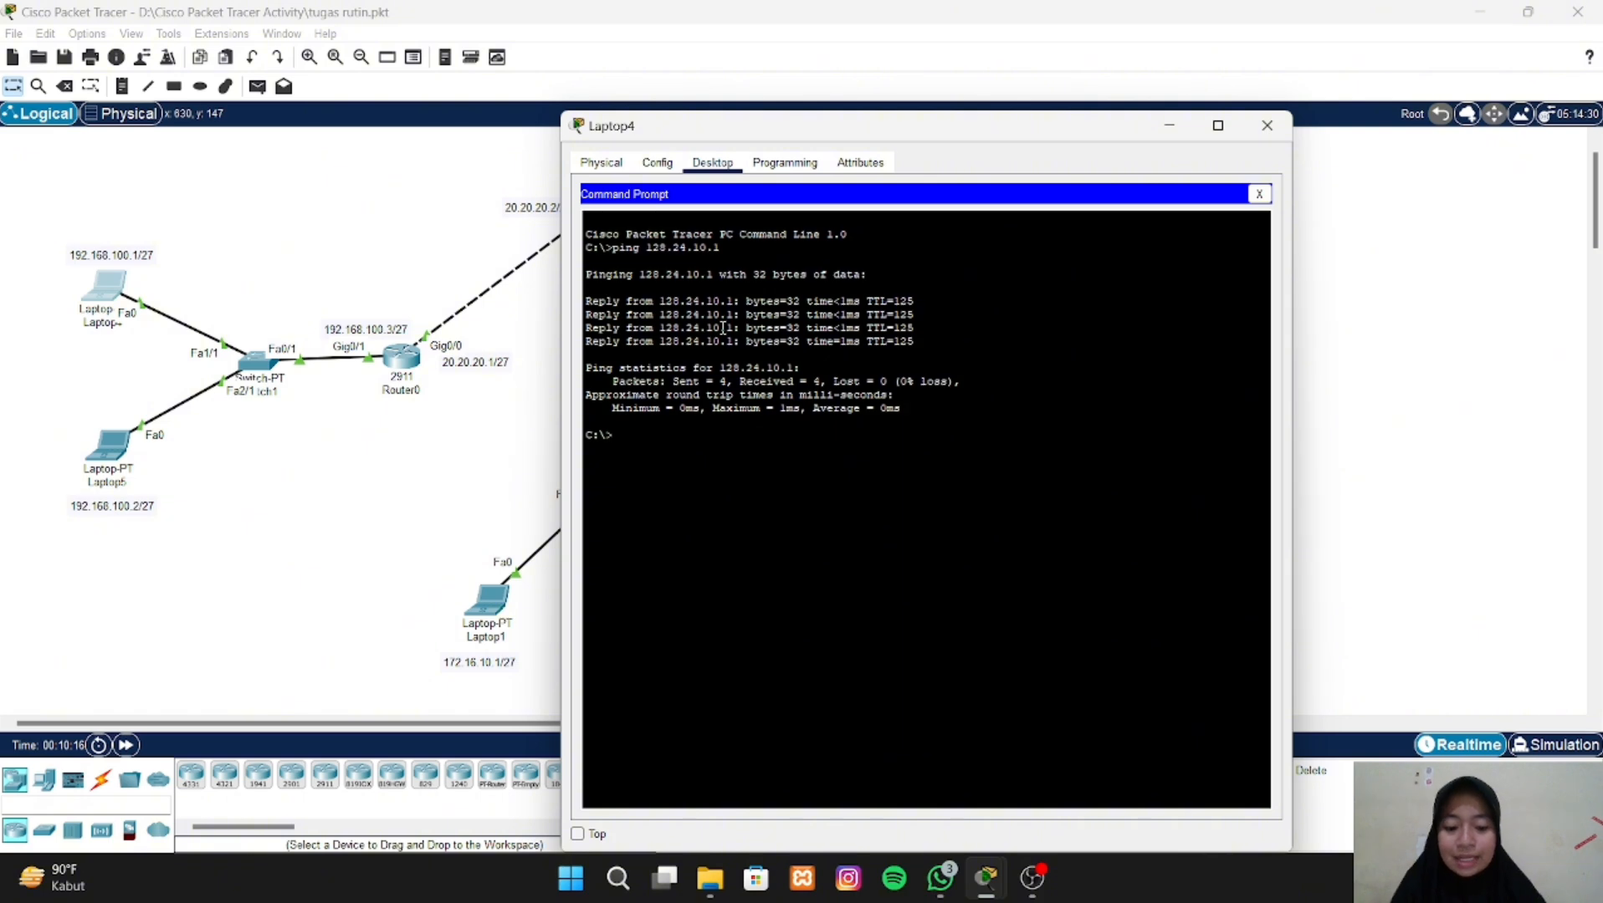
pyautogui.write('ping')
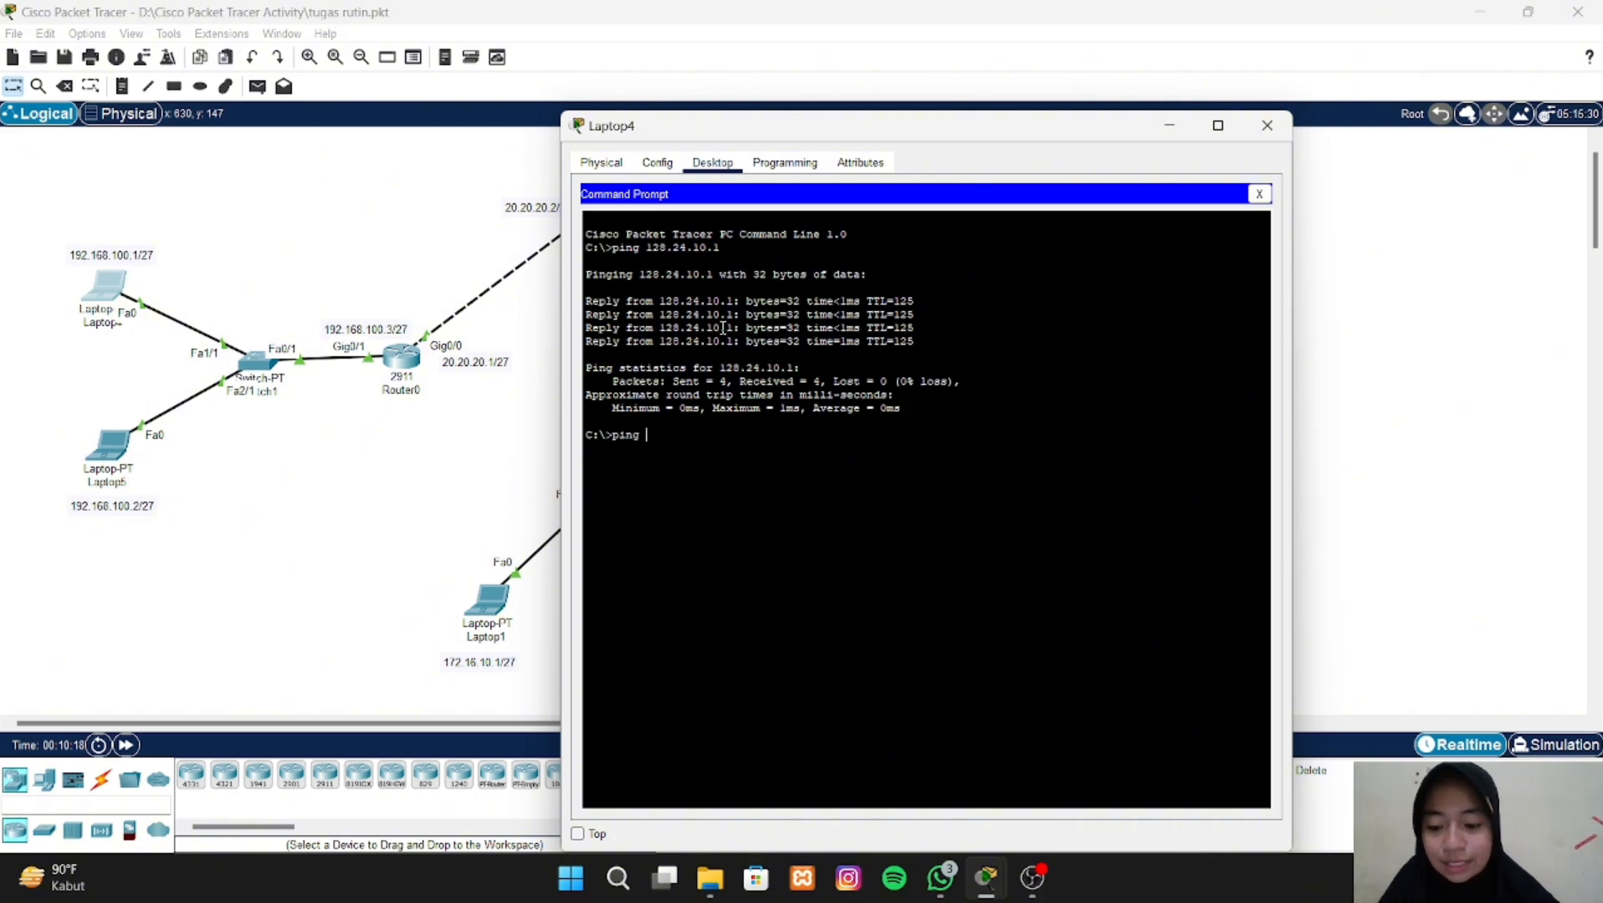
pyautogui.write(' 17')
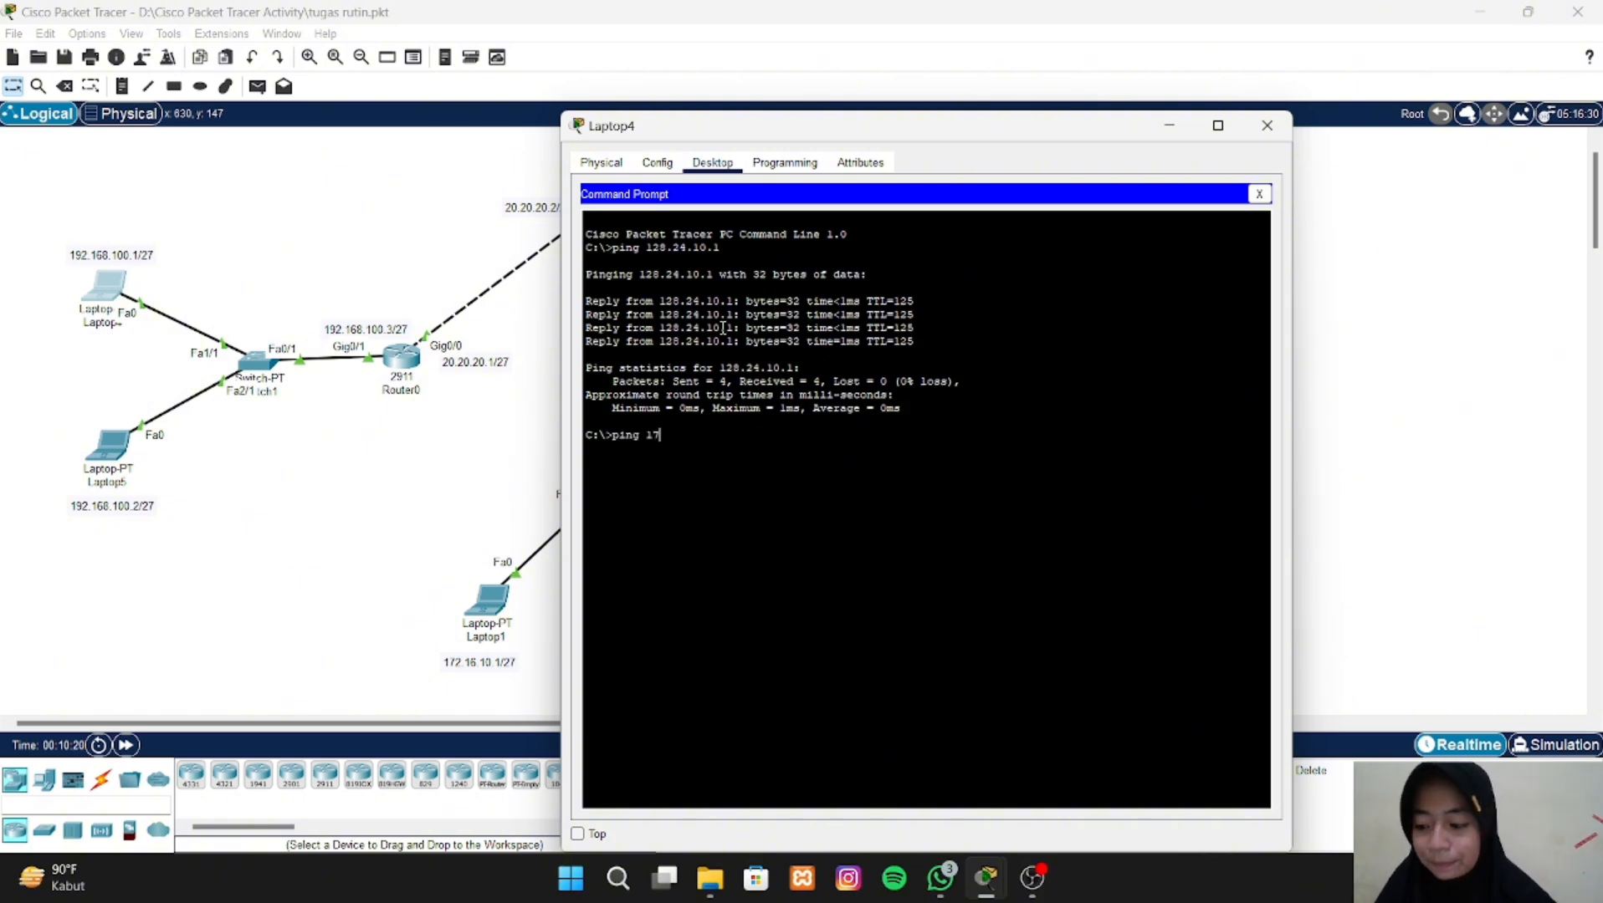
pyautogui.write('2')
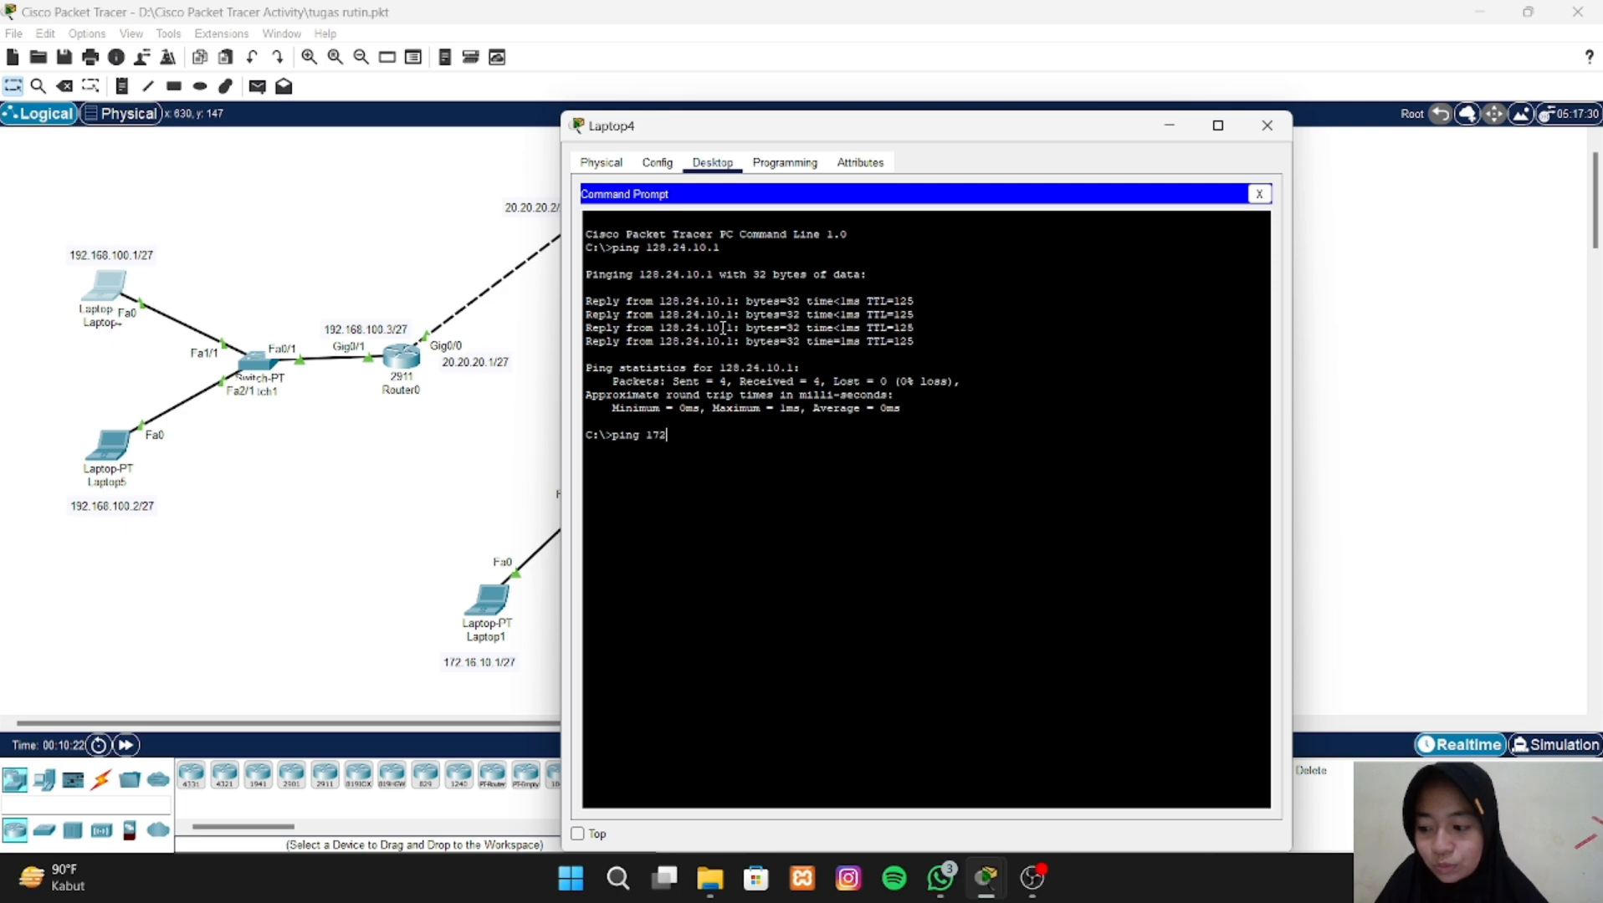
pyautogui.write('.16')
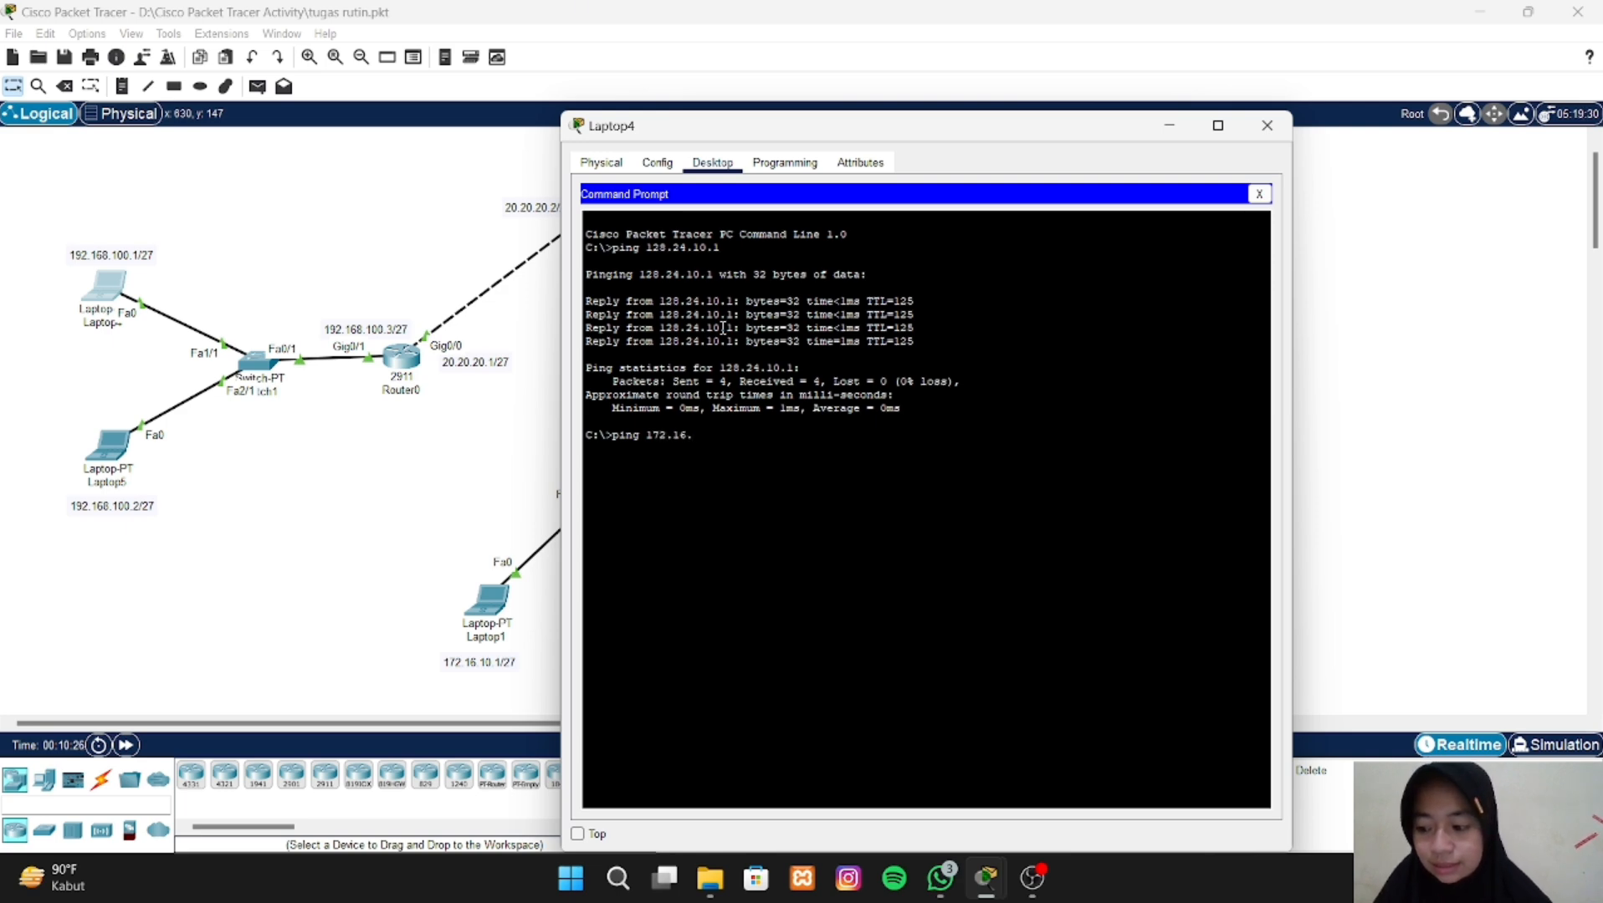
pyautogui.write('.10.1')
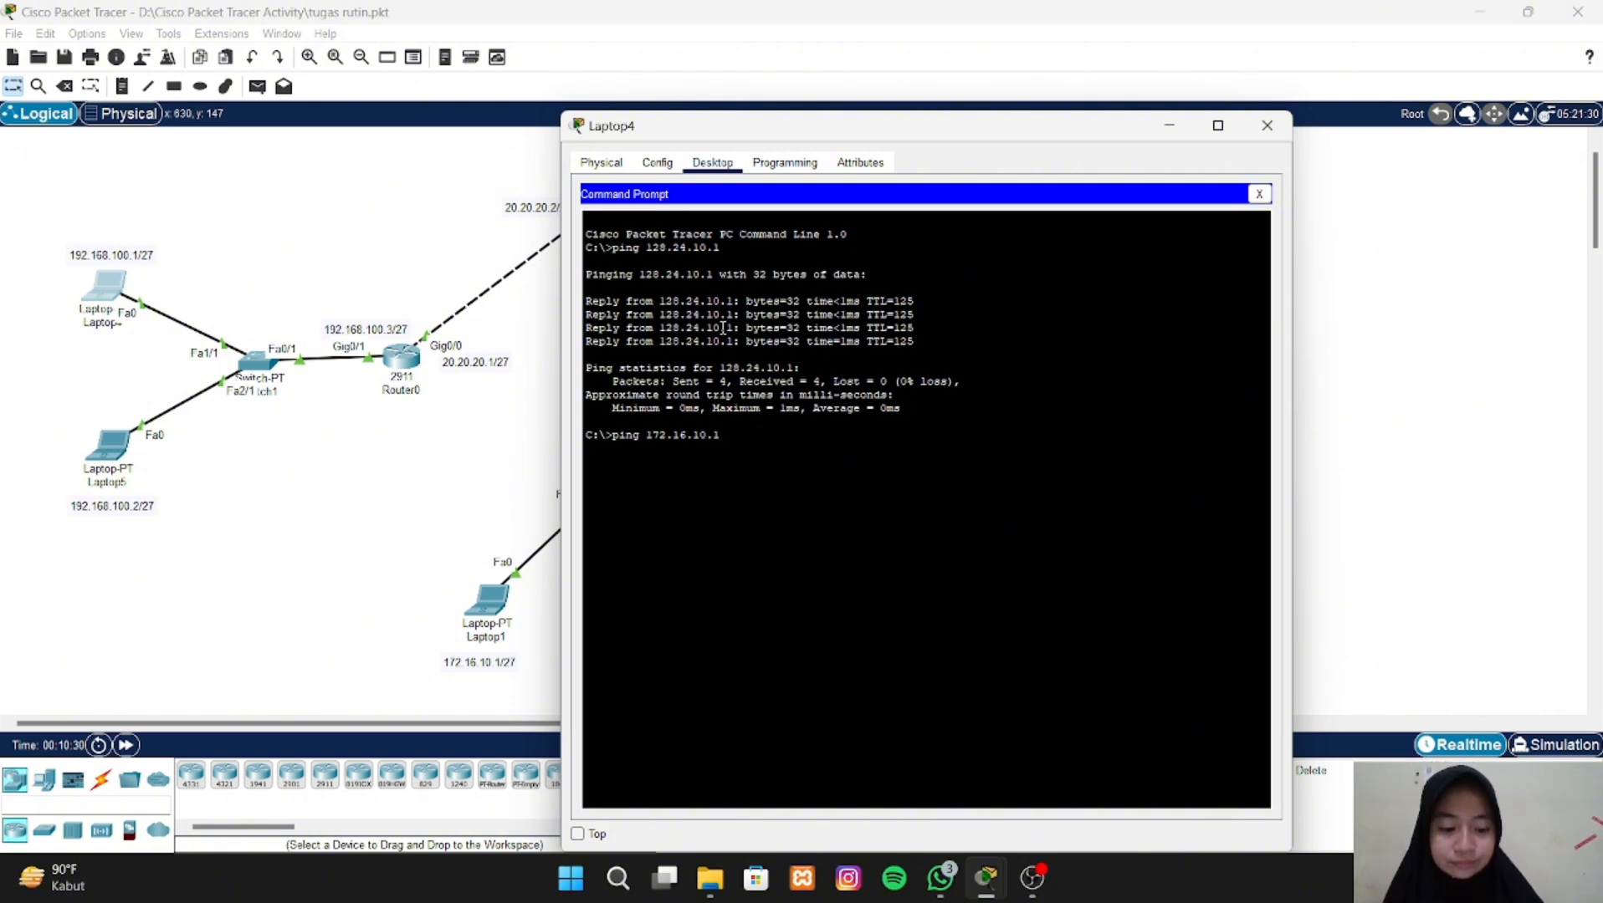
pyautogui.press('Return')
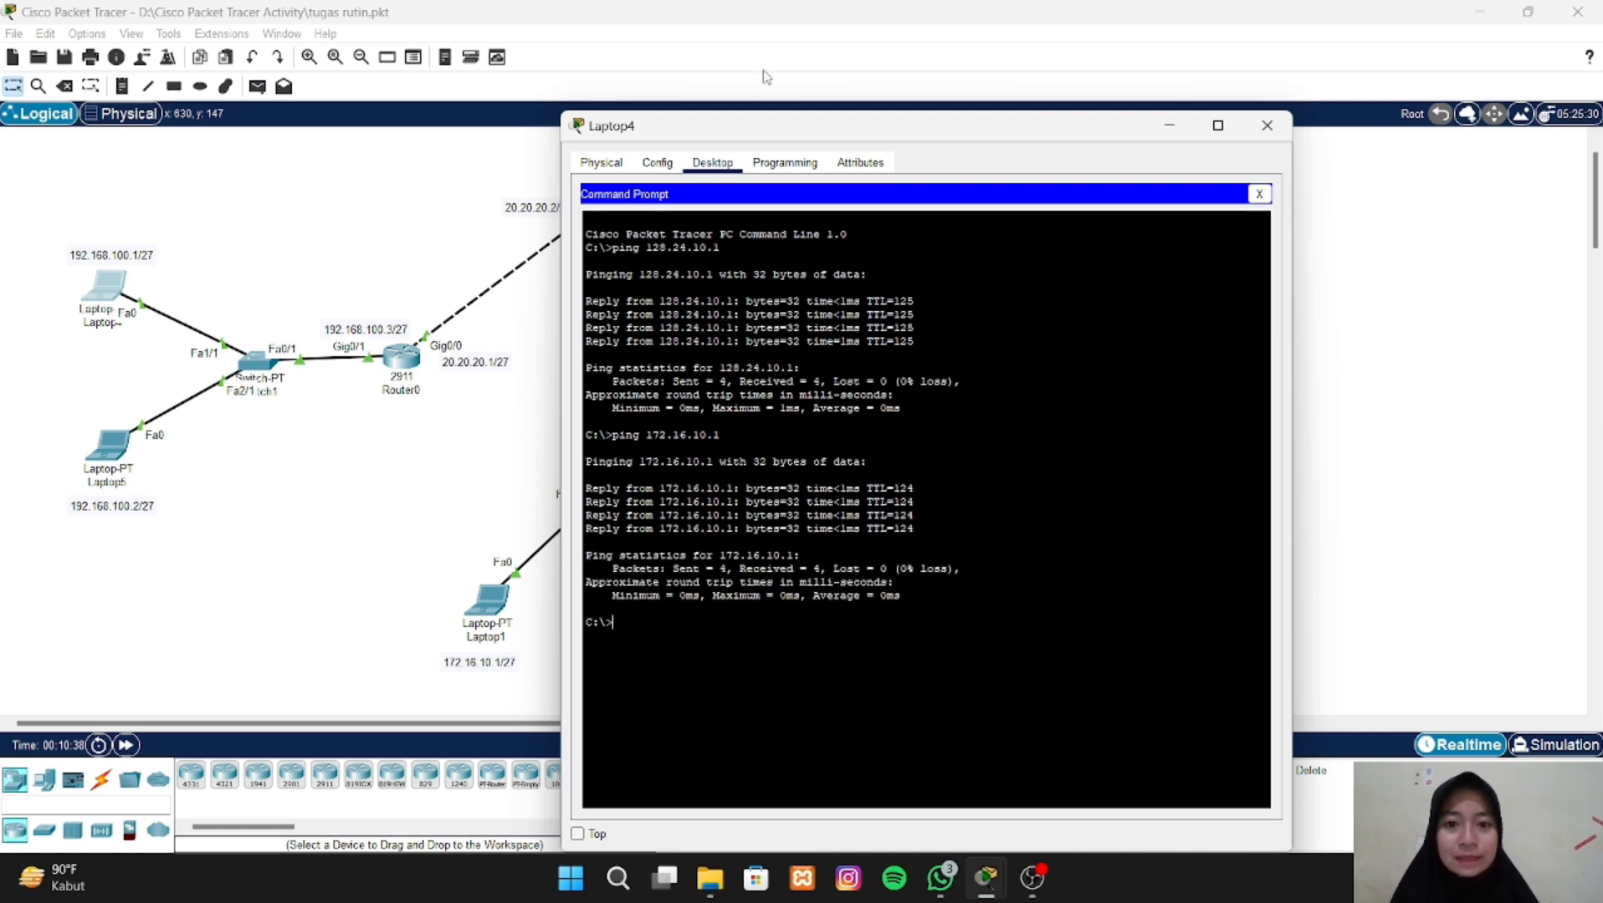
# - Ping Laptop2 at 172.16.10.2 from Laptop4's Command Prompt
pyautogui.moveTo(751, 136); pyautogui.dragTo(1040, 87)
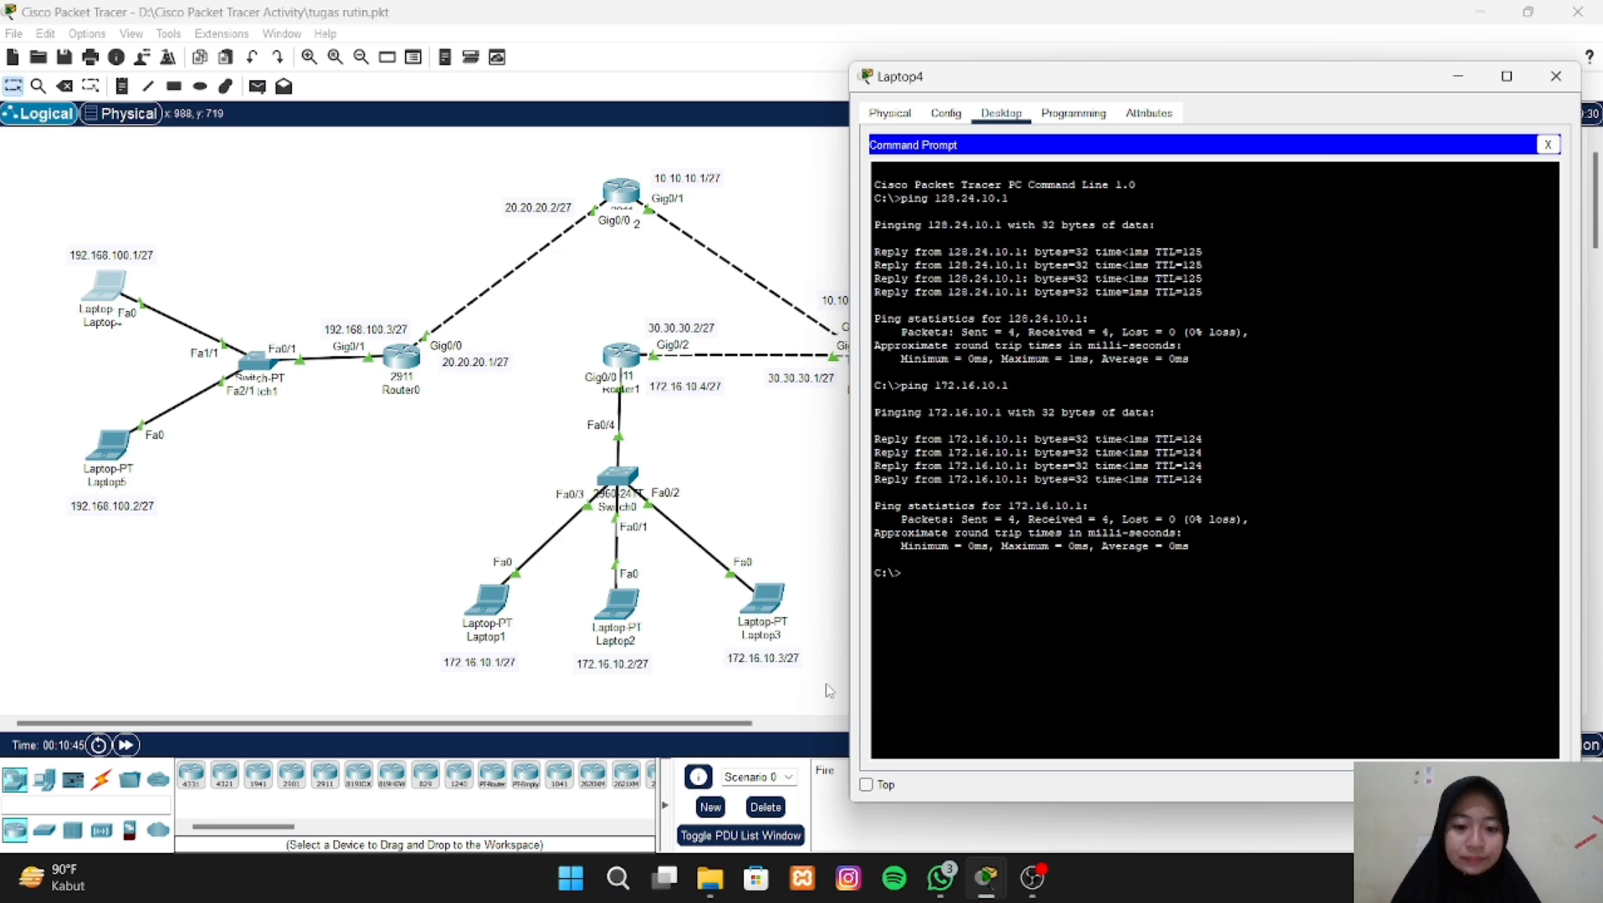
pyautogui.write('ping')
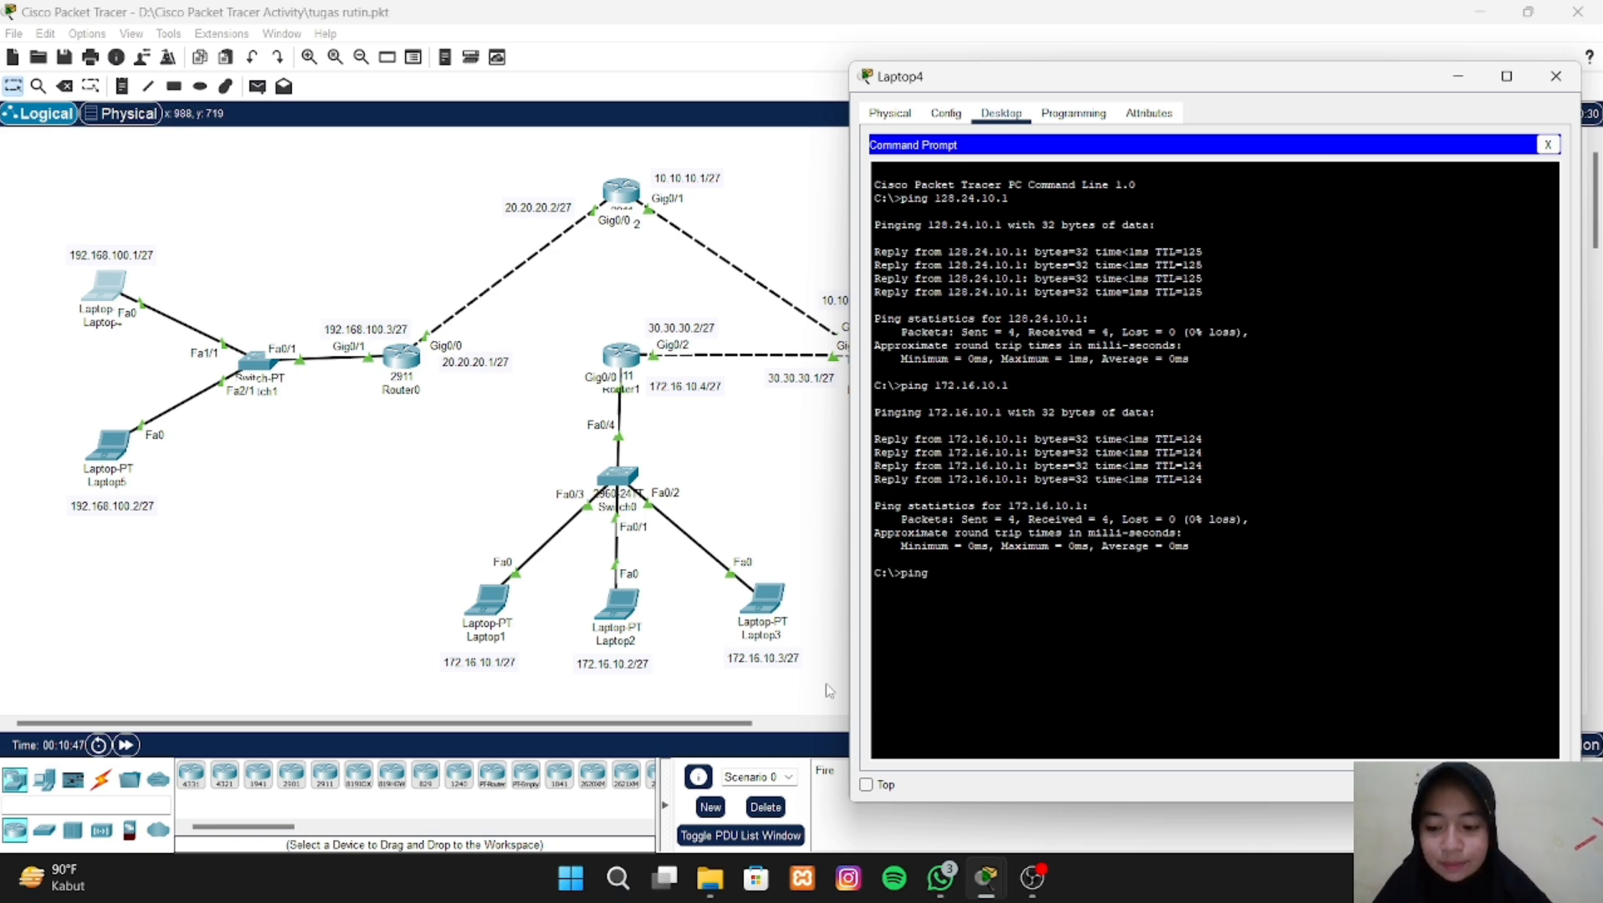
pyautogui.write(' 172')
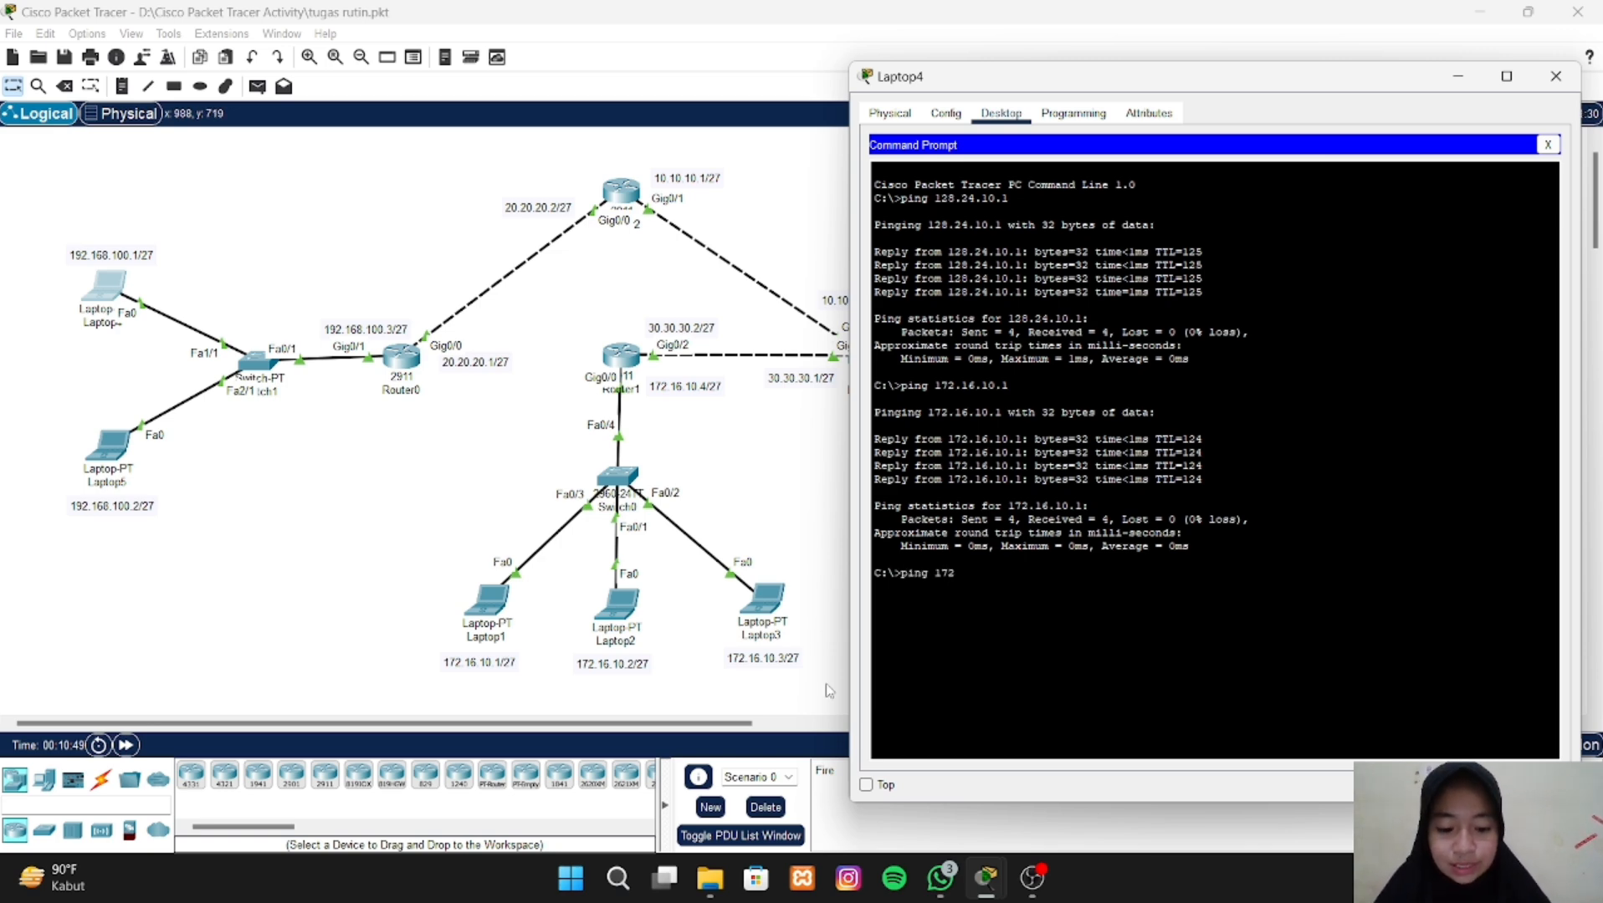
pyautogui.write('.16')
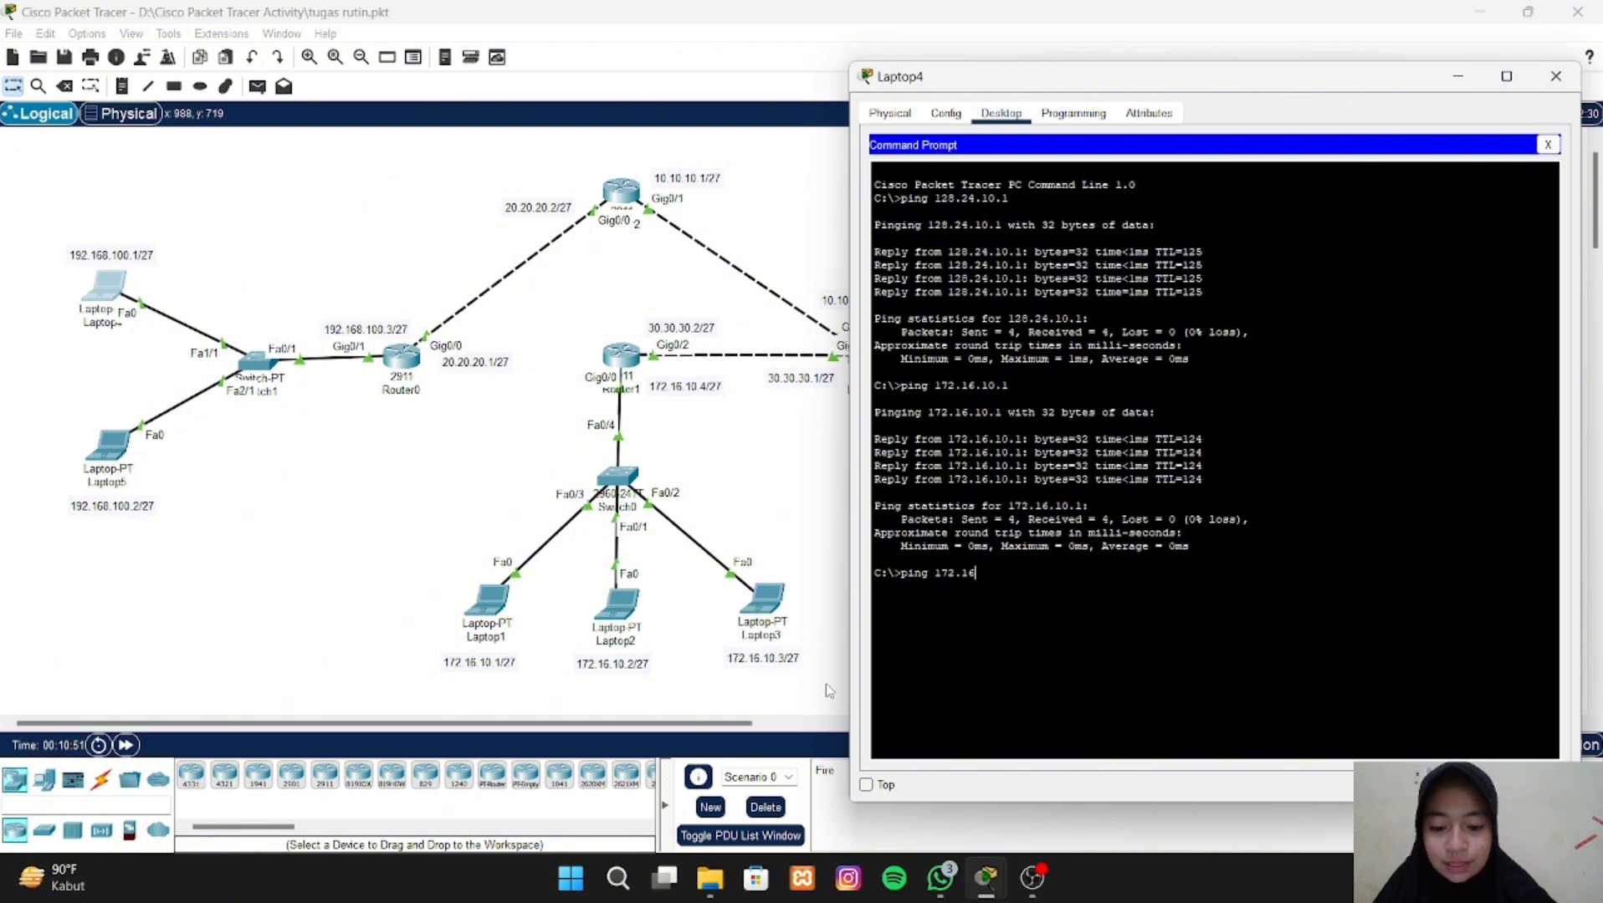
pyautogui.write('.1')
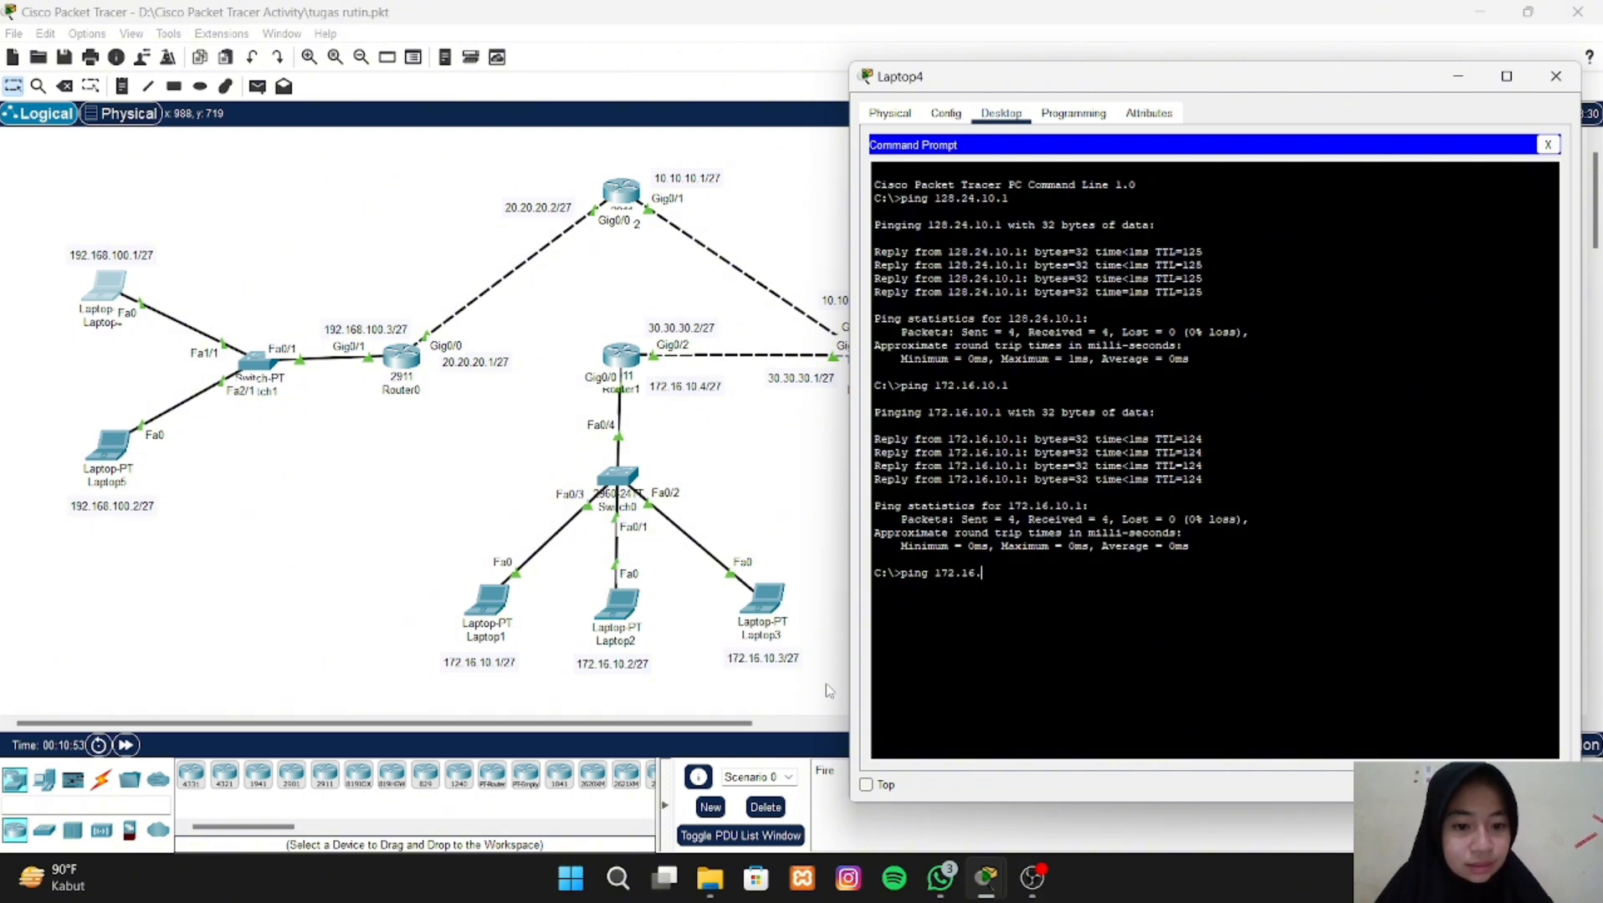
pyautogui.write('0')
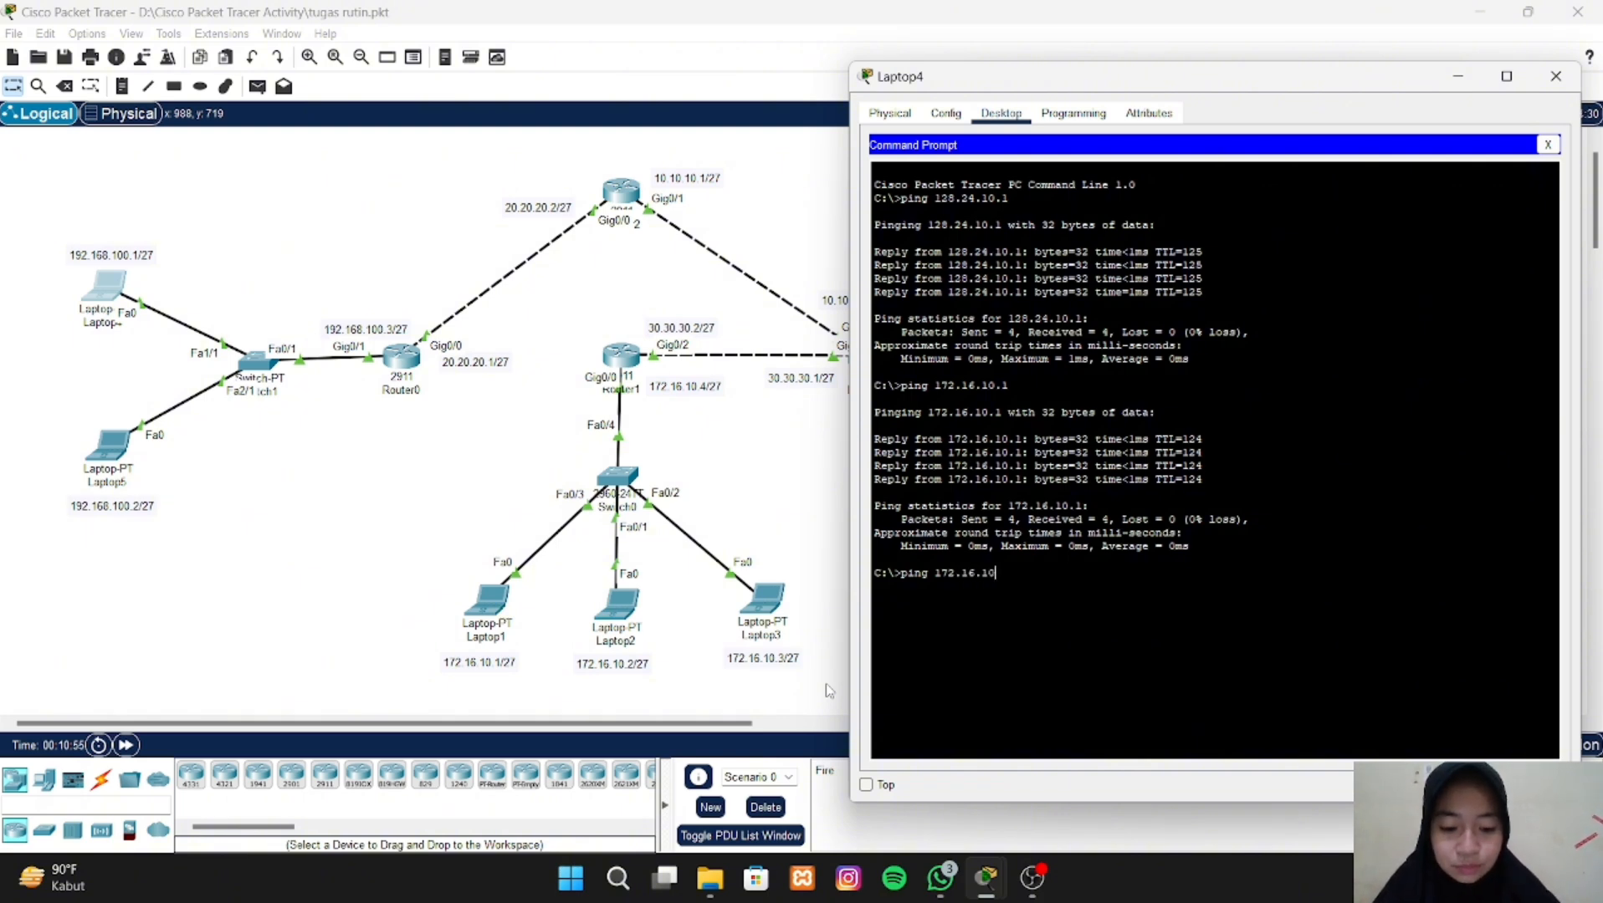
pyautogui.write('.2')
pyautogui.press('Return')
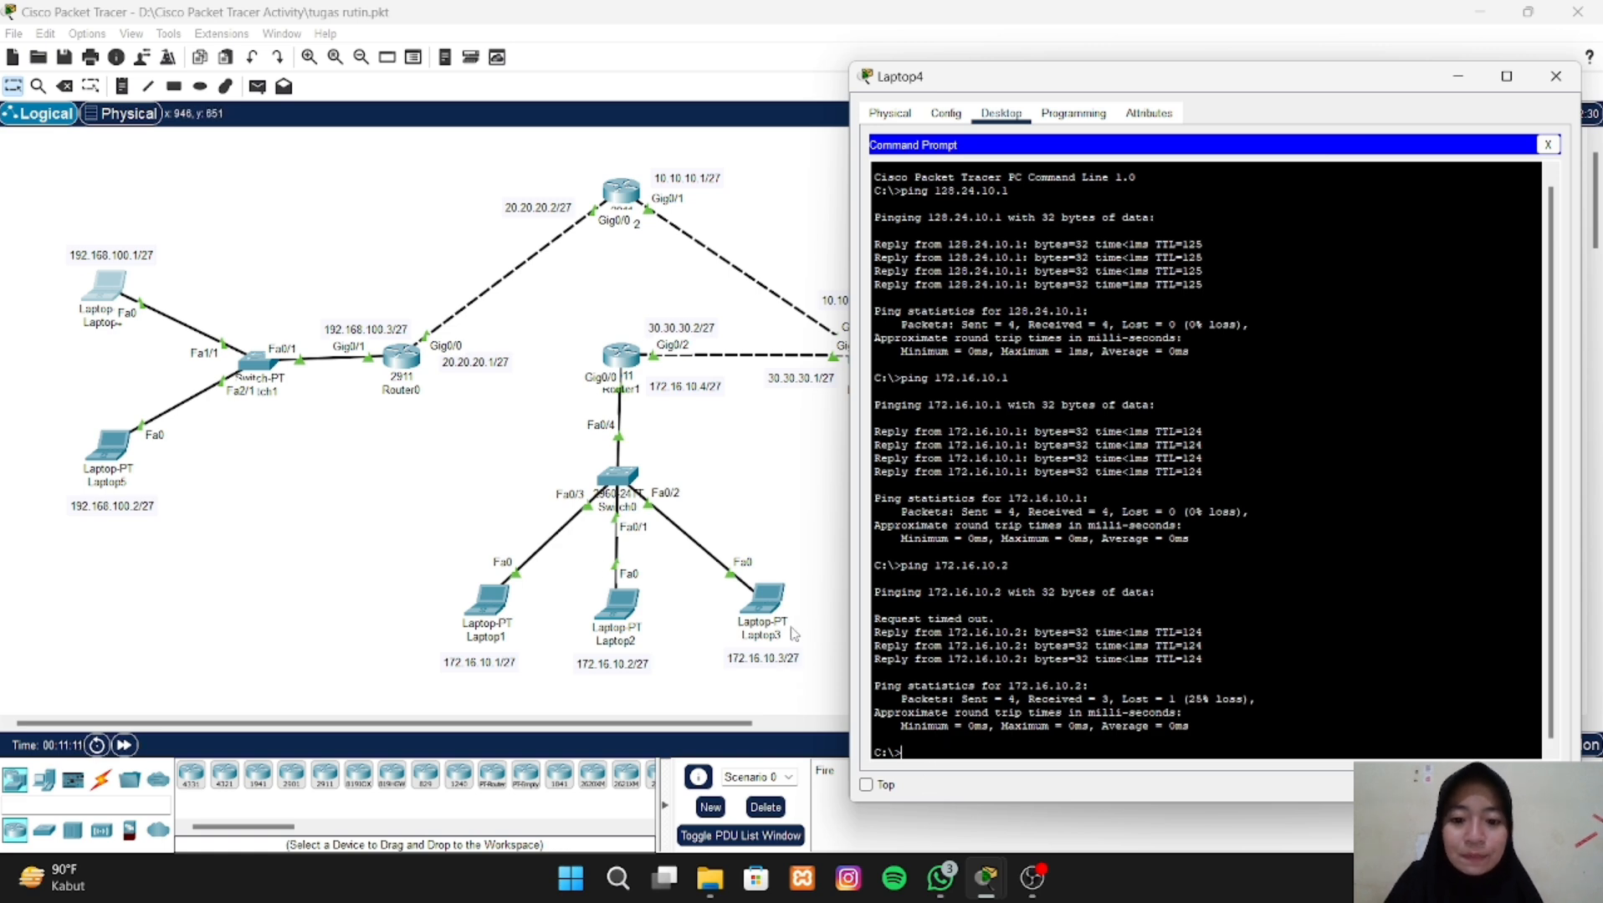
# - Ping Laptop3 at 172.16.10.3 from Laptop4's Command Prompt, then return to the topology
pyautogui.write('pin')
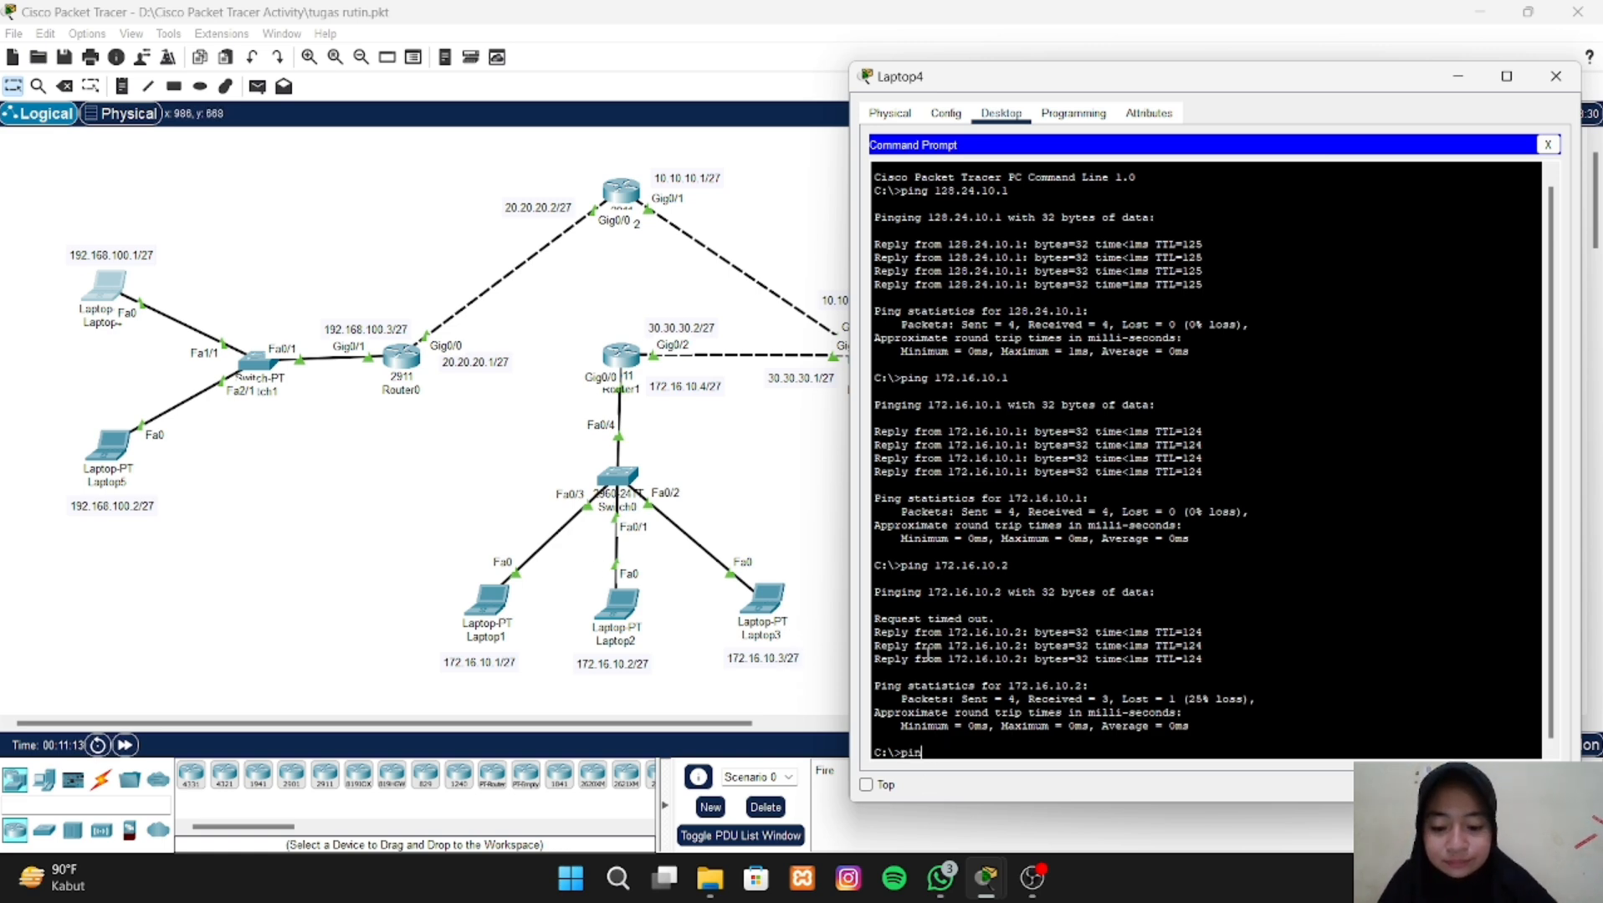
pyautogui.write('g 1')
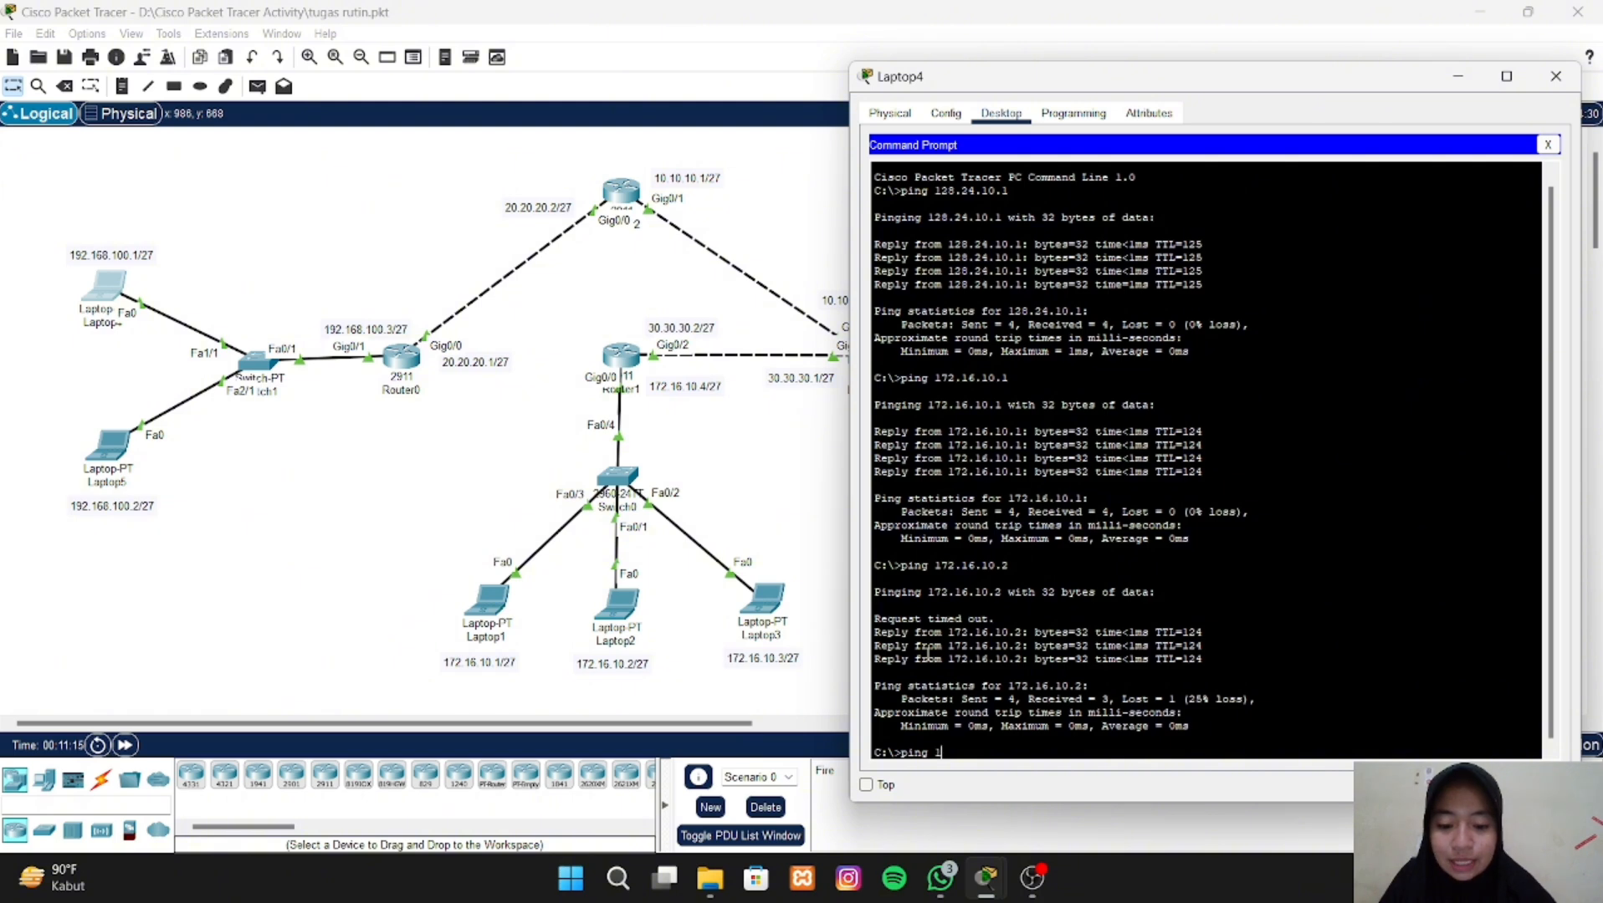
pyautogui.write('72.')
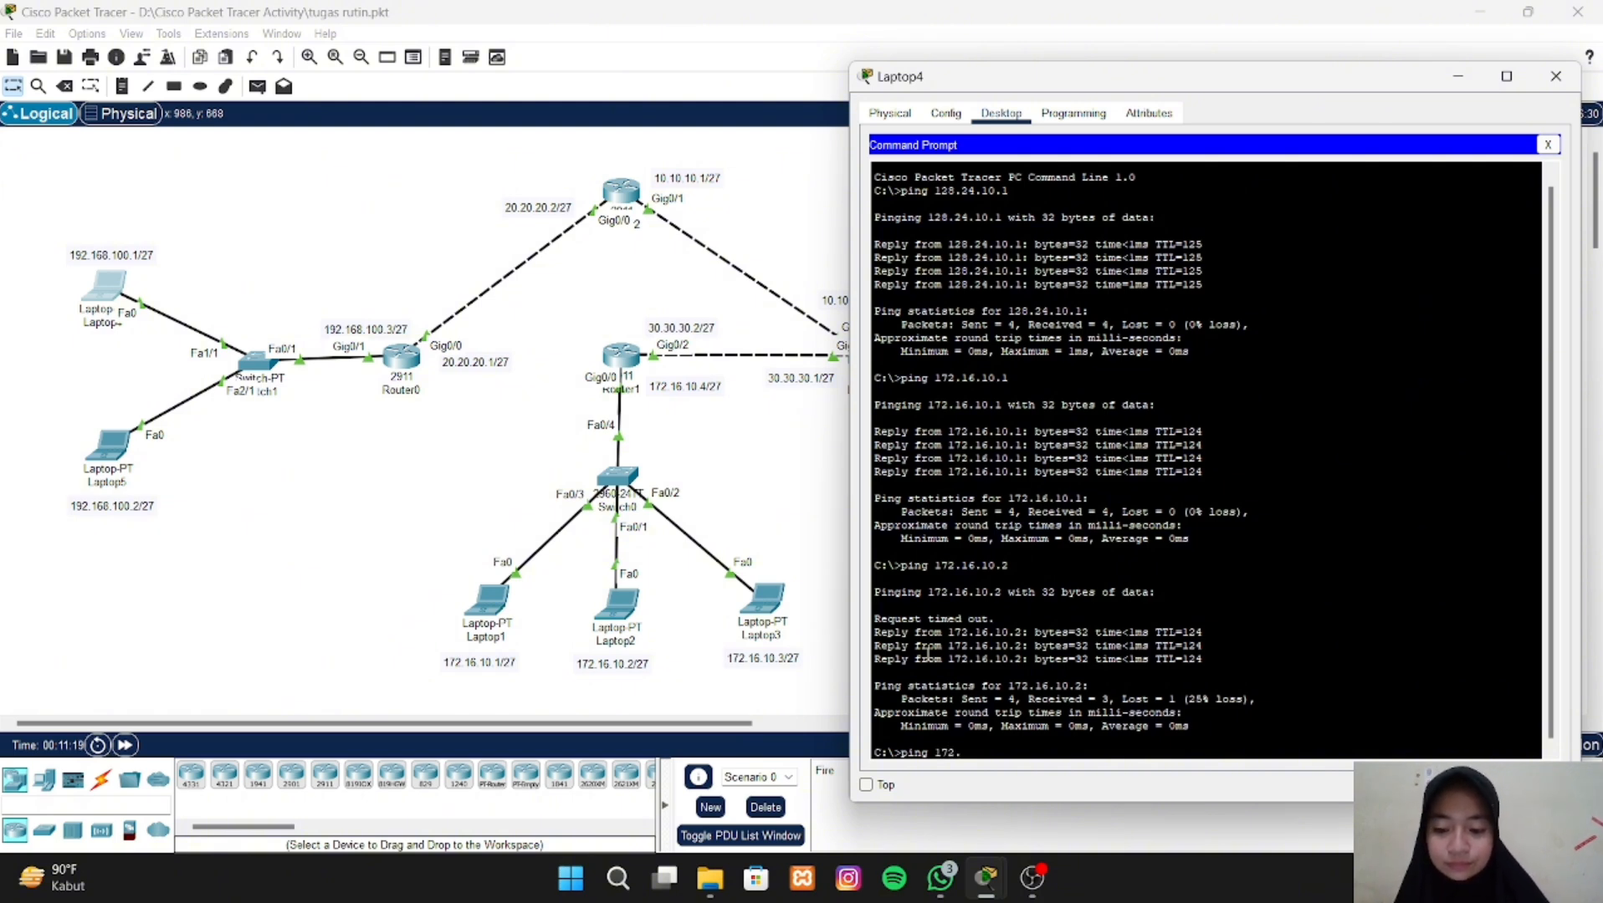
pyautogui.write('16')
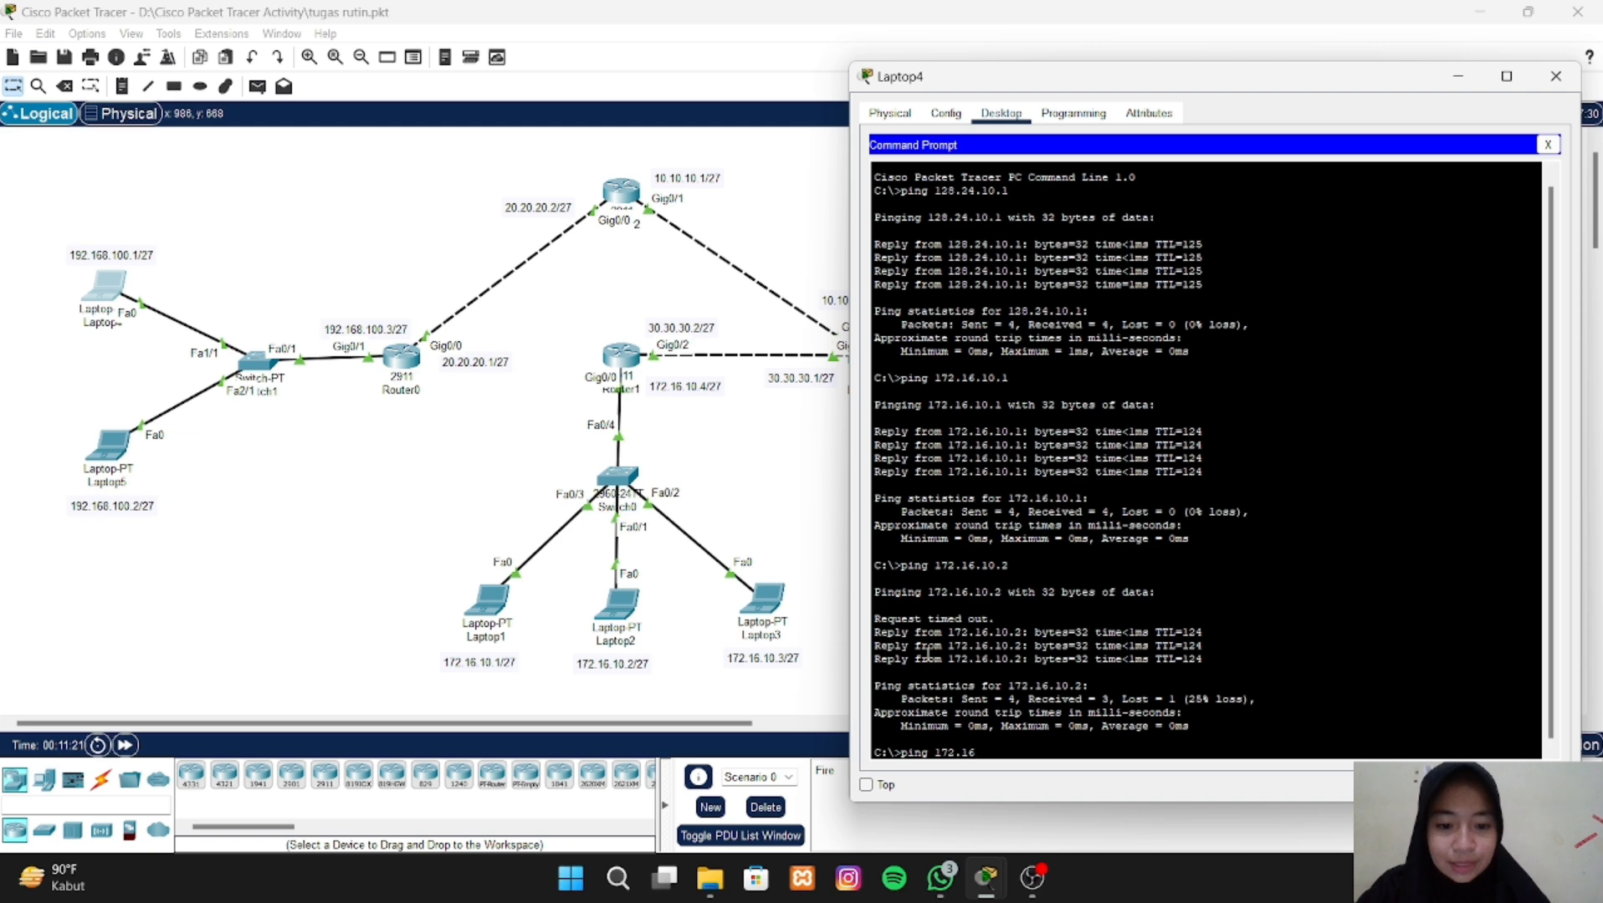
pyautogui.write('.10')
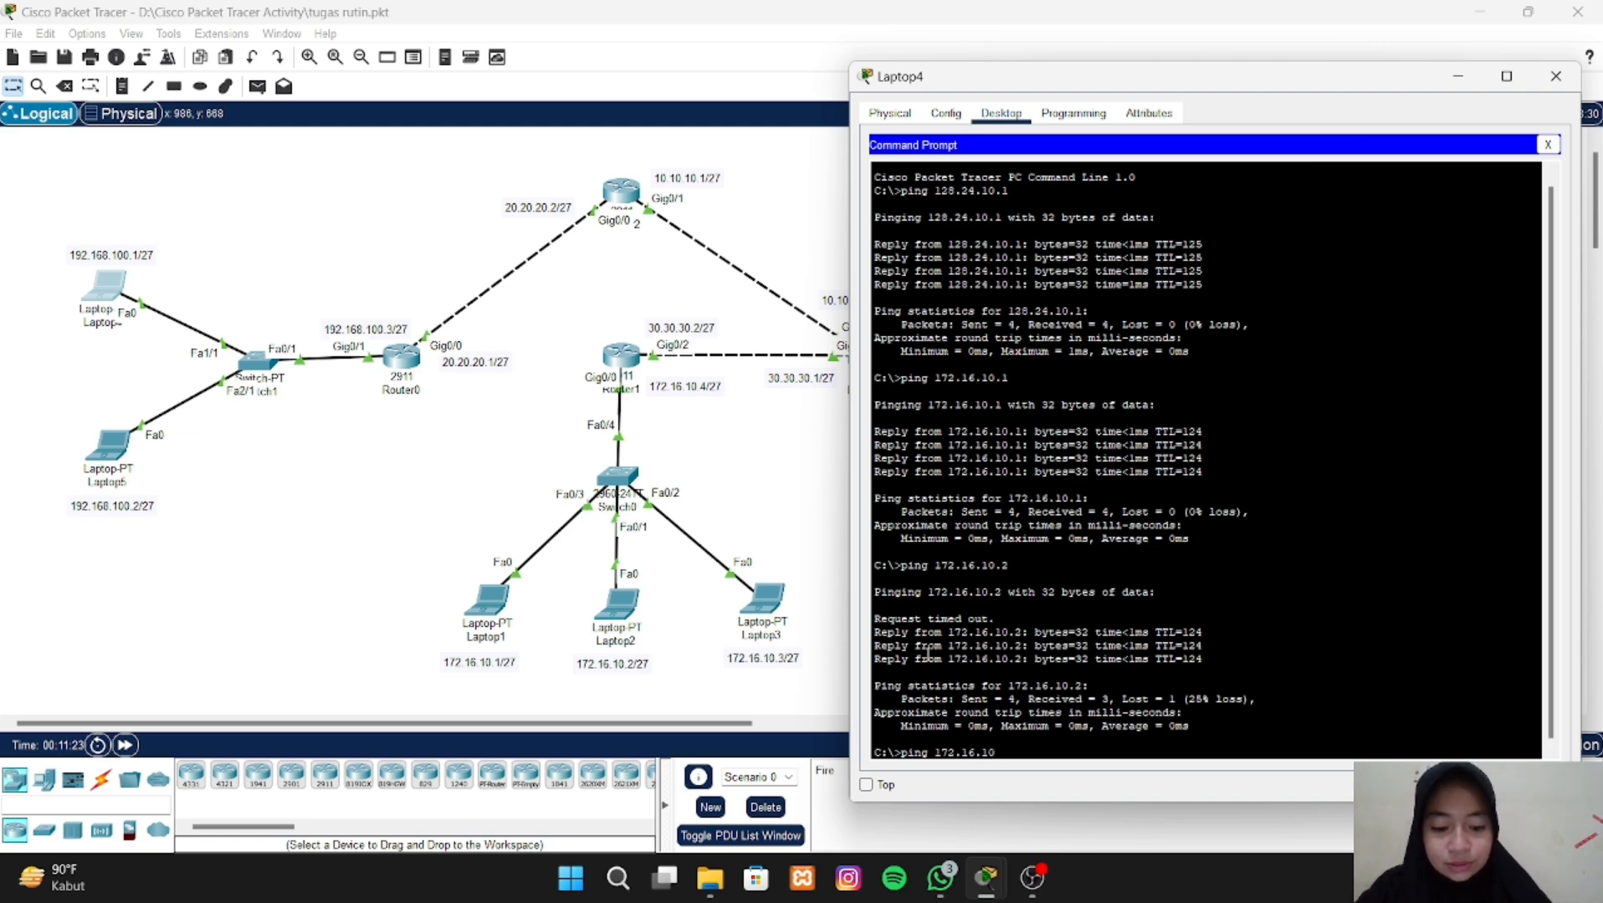
pyautogui.write('.3')
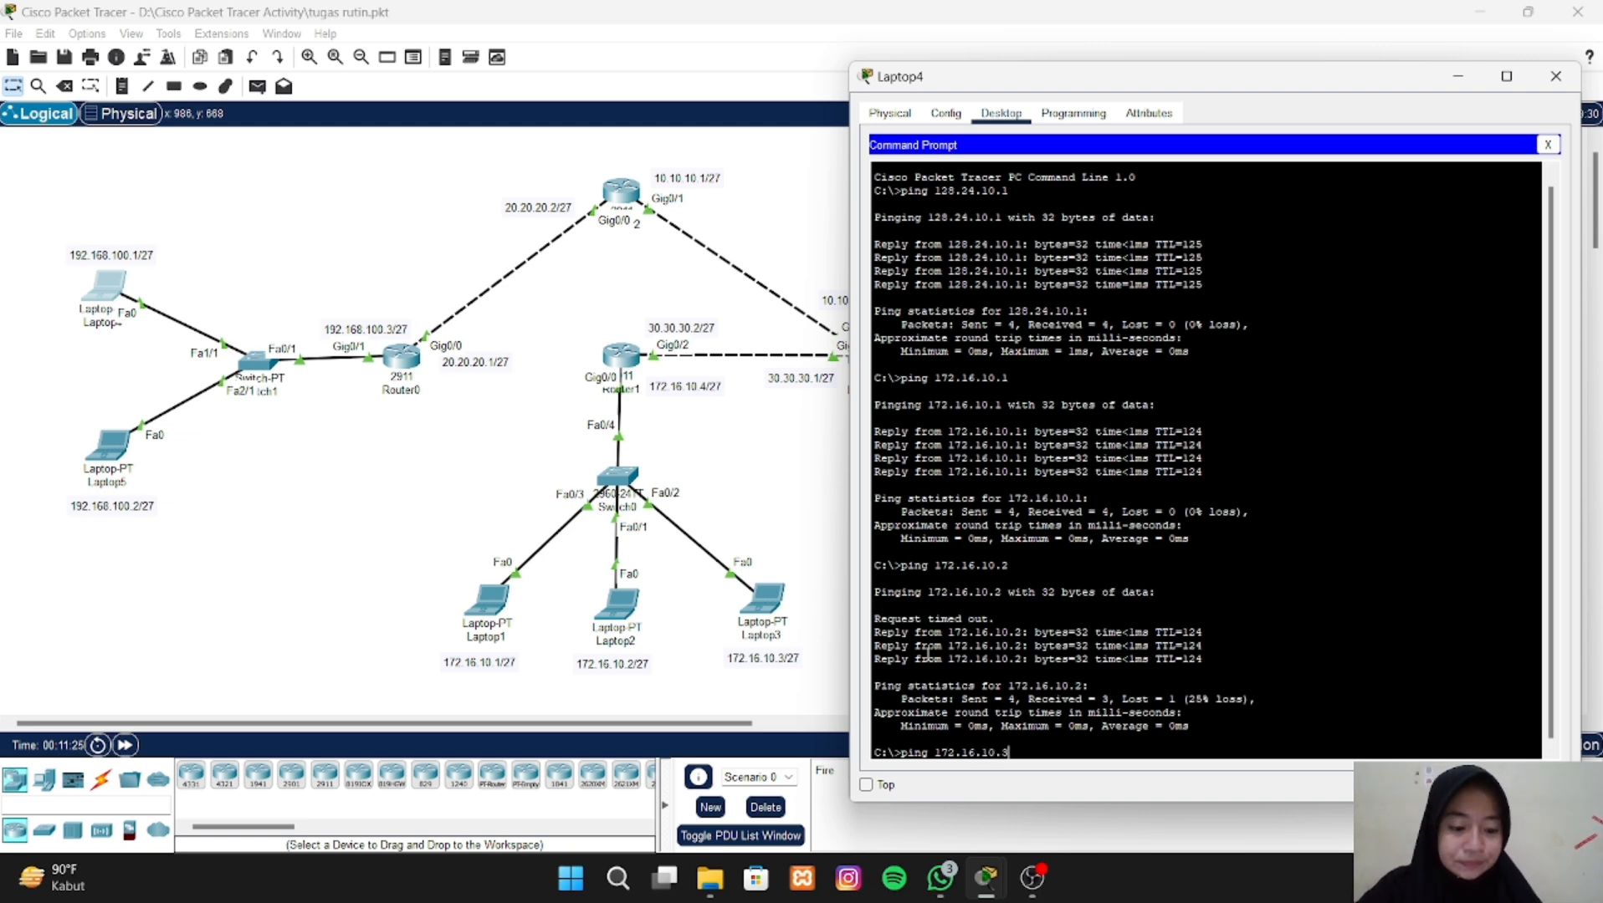
pyautogui.press('Return')
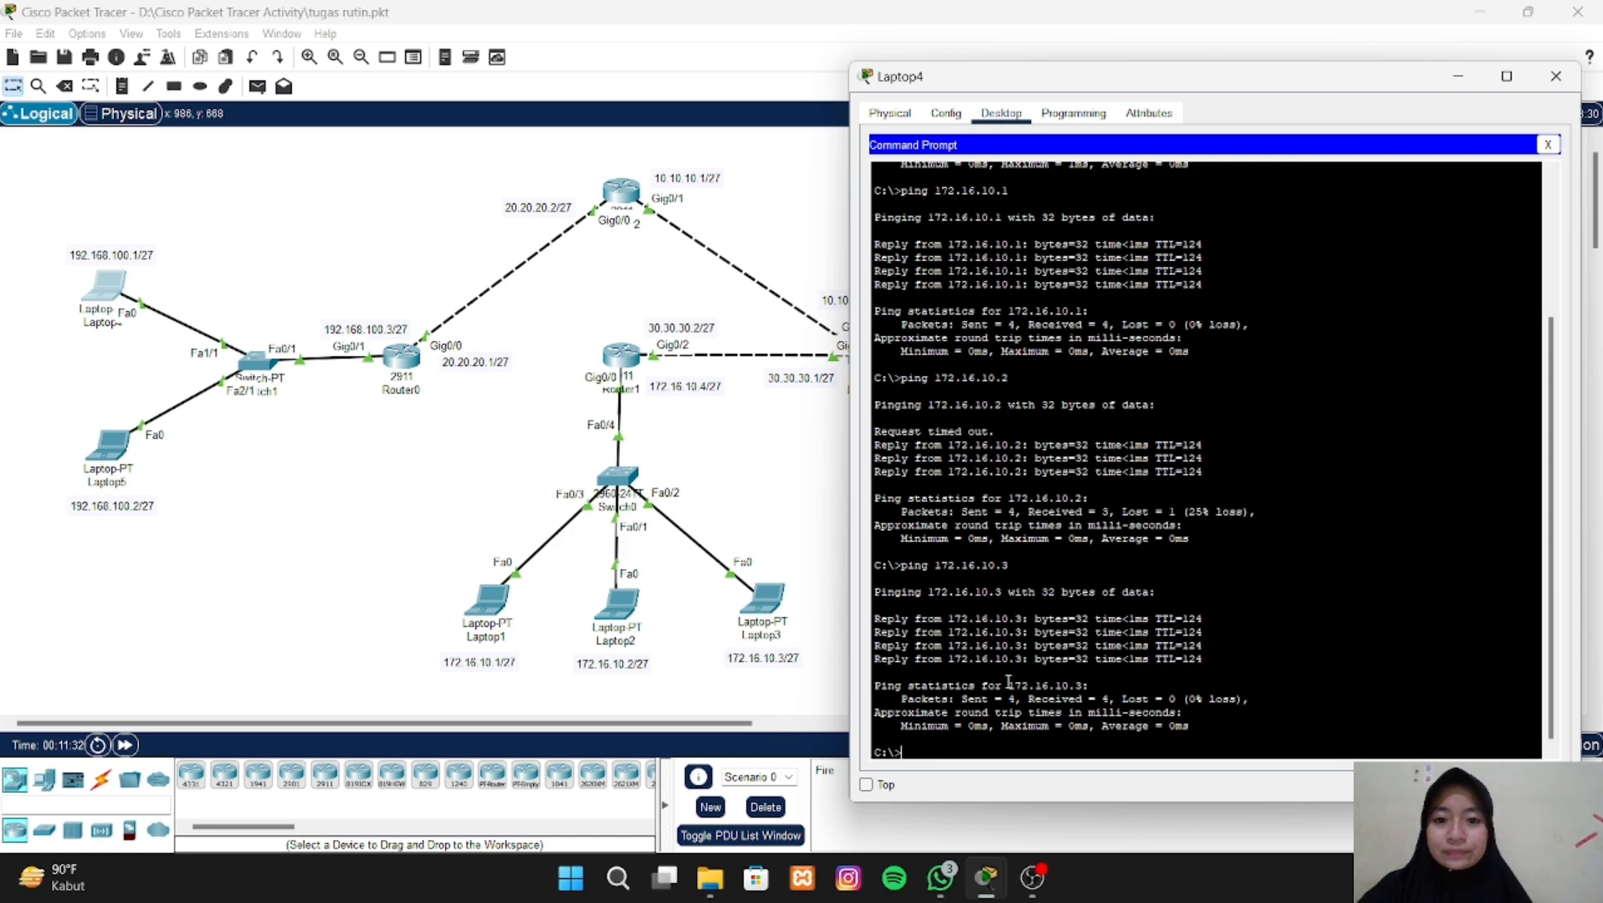
pyautogui.click(751, 486)
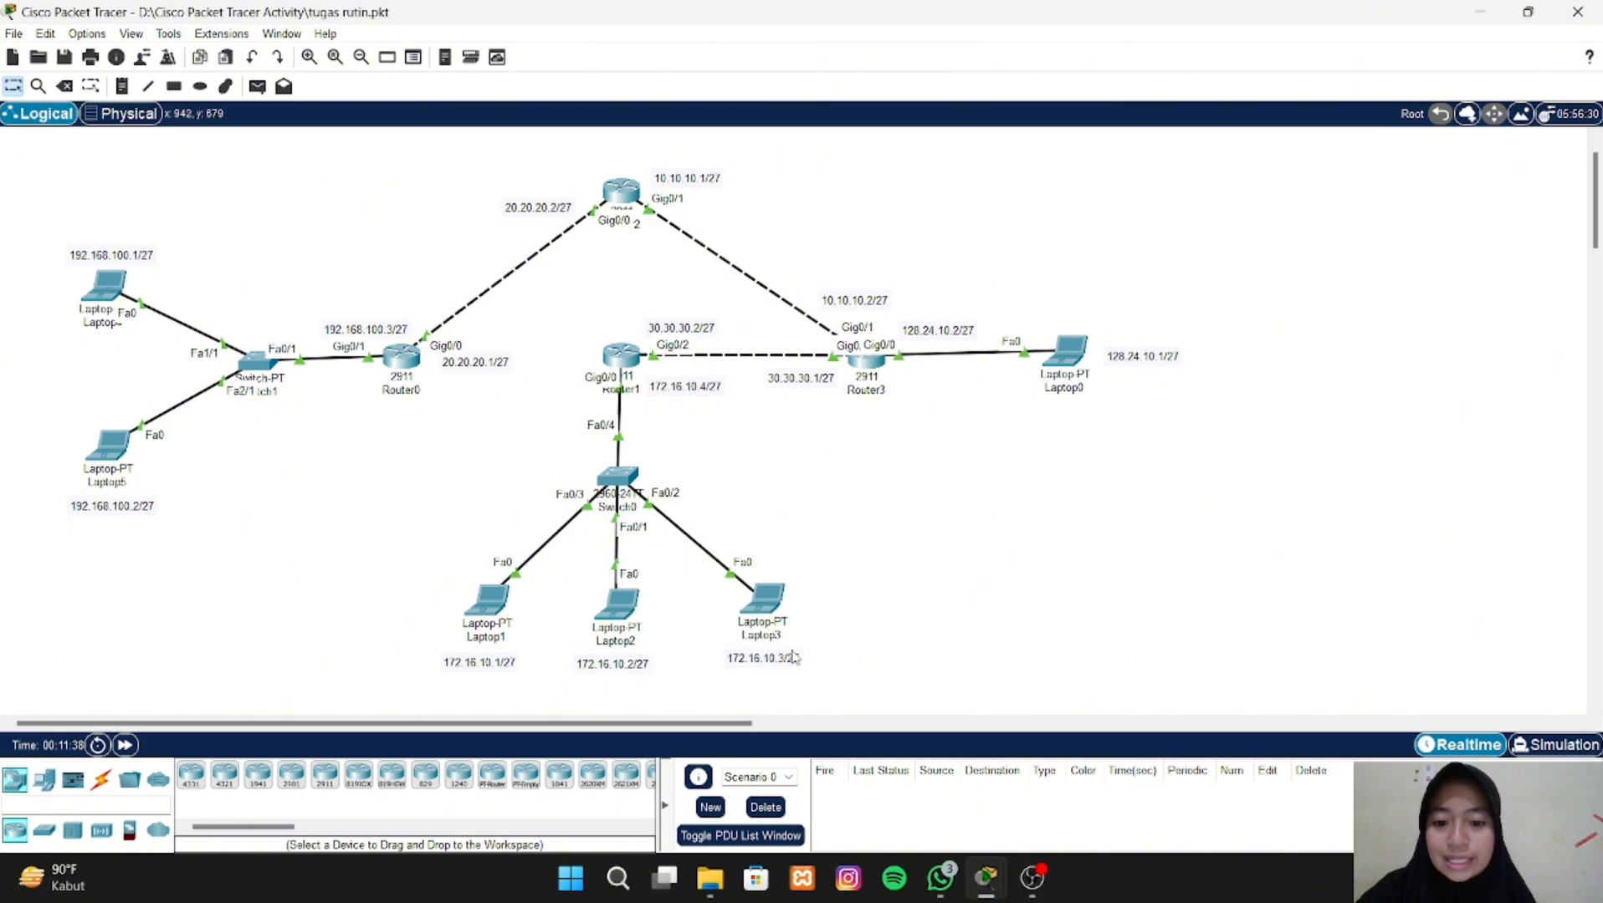
# - Ping Laptop1 at 172.16.10.1 from Laptop5's Command Prompt
pyautogui.click(113, 450)
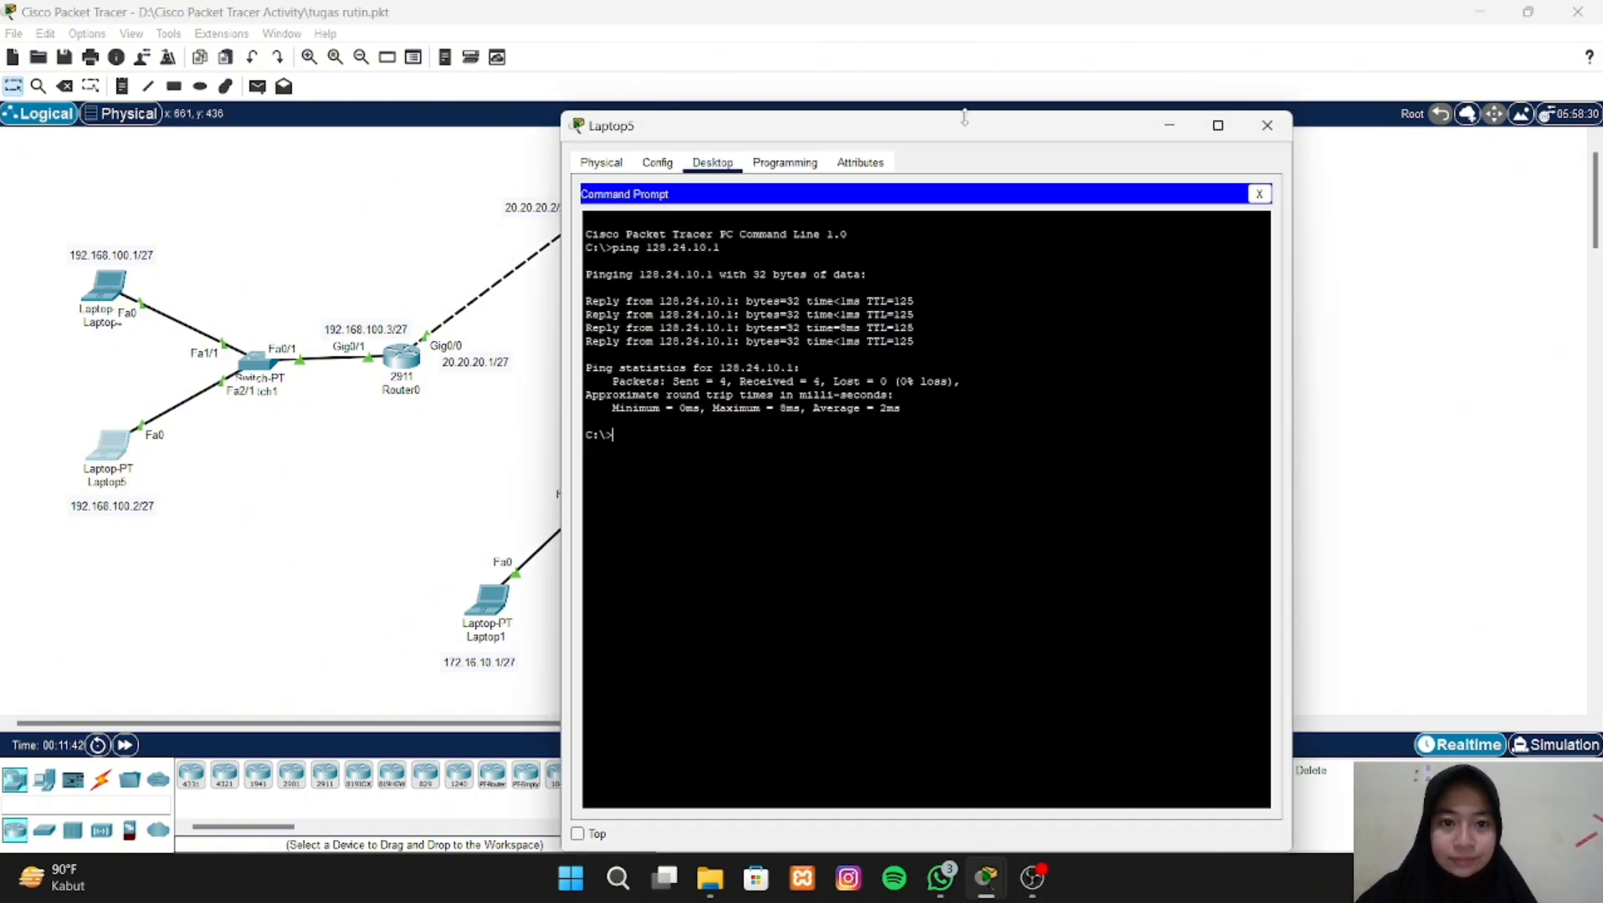
pyautogui.moveTo(965, 130); pyautogui.dragTo(1219, 87)
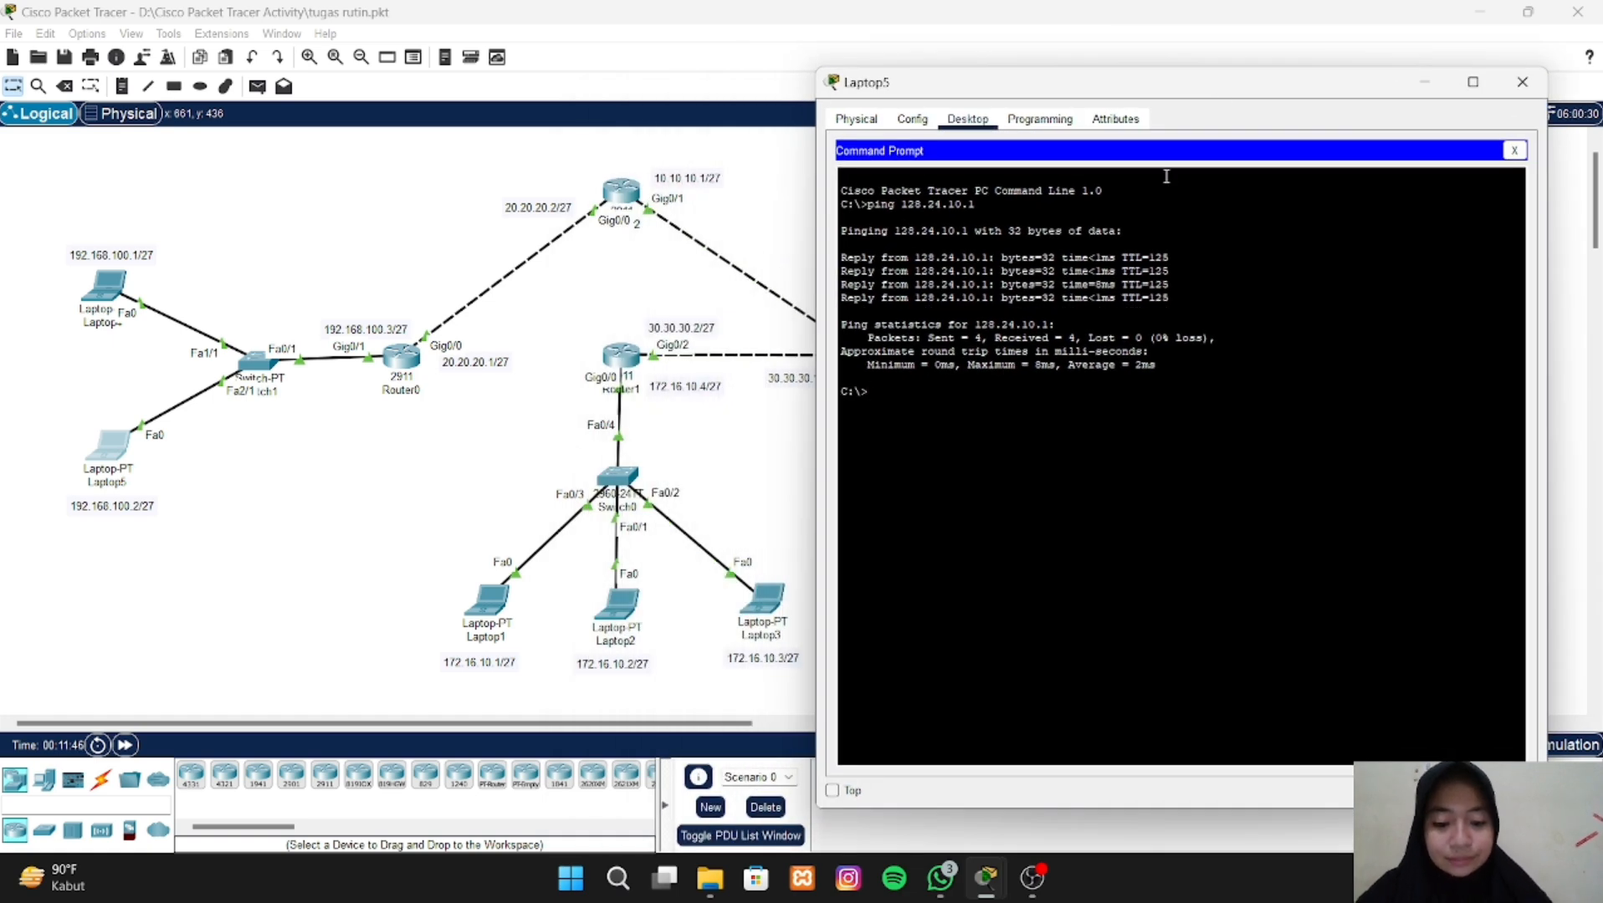
pyautogui.write('ping 17')
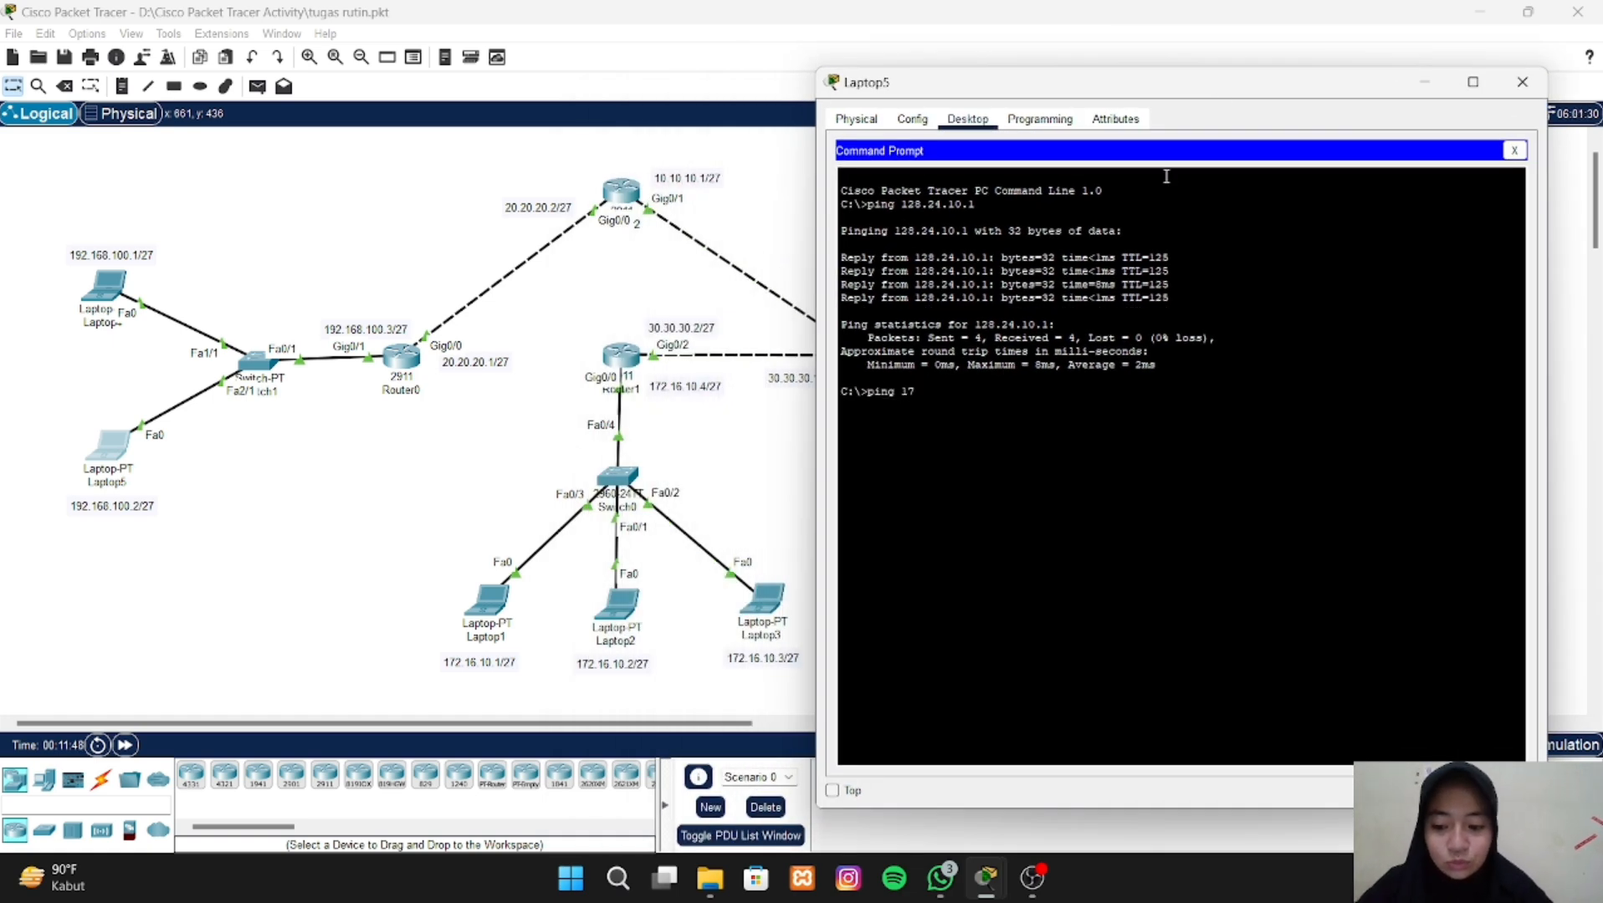
pyautogui.write('2.16.10.1')
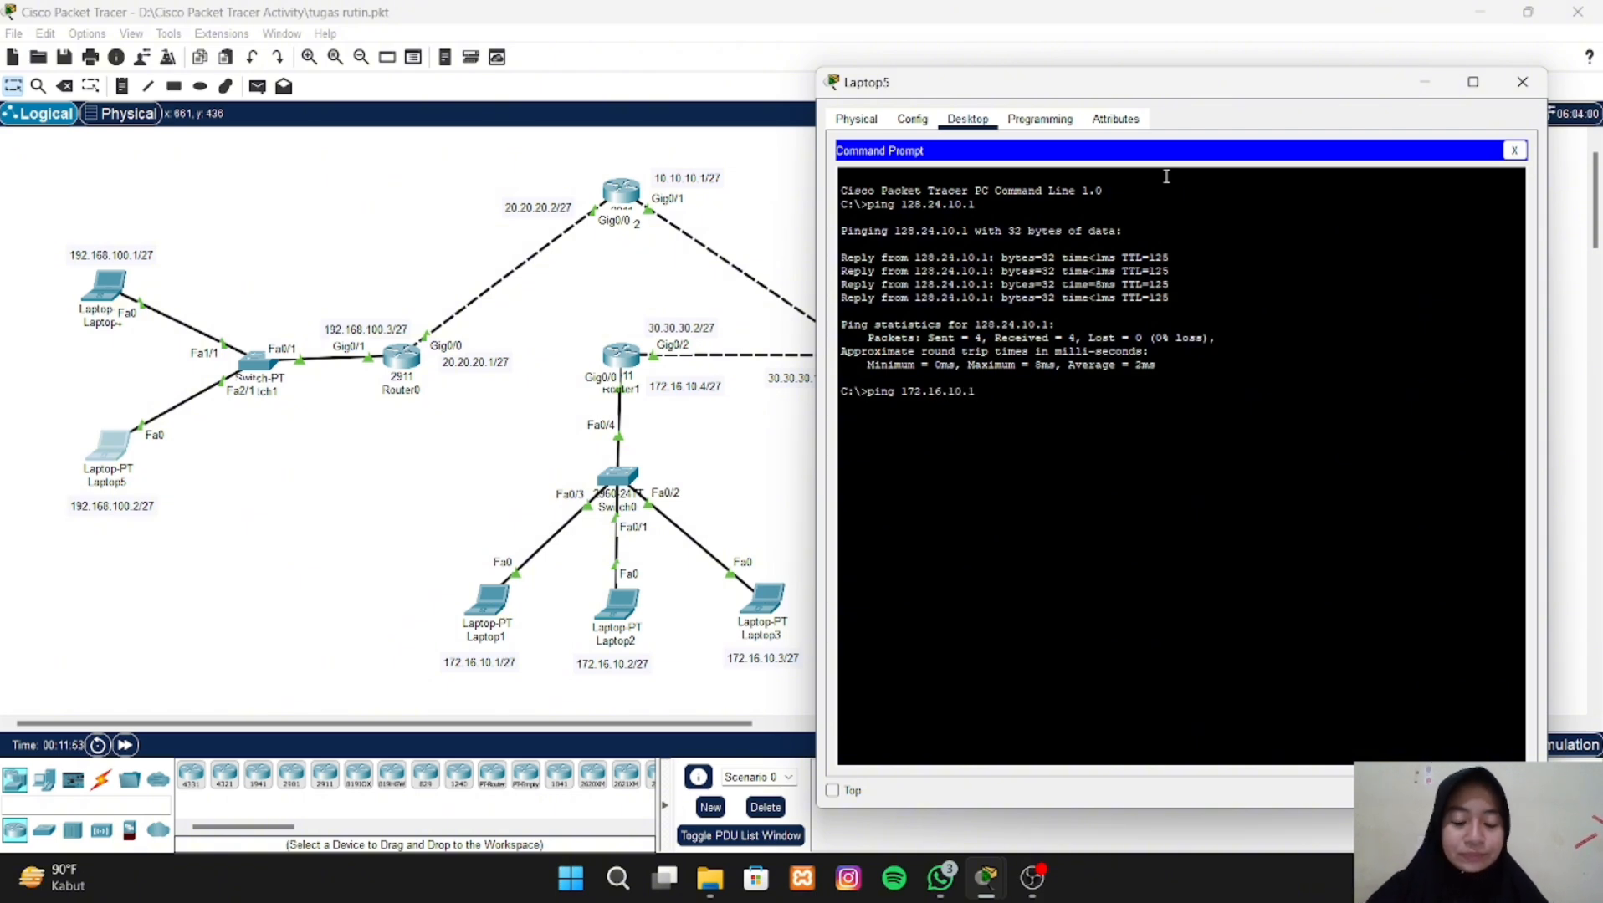
pyautogui.press('Return')
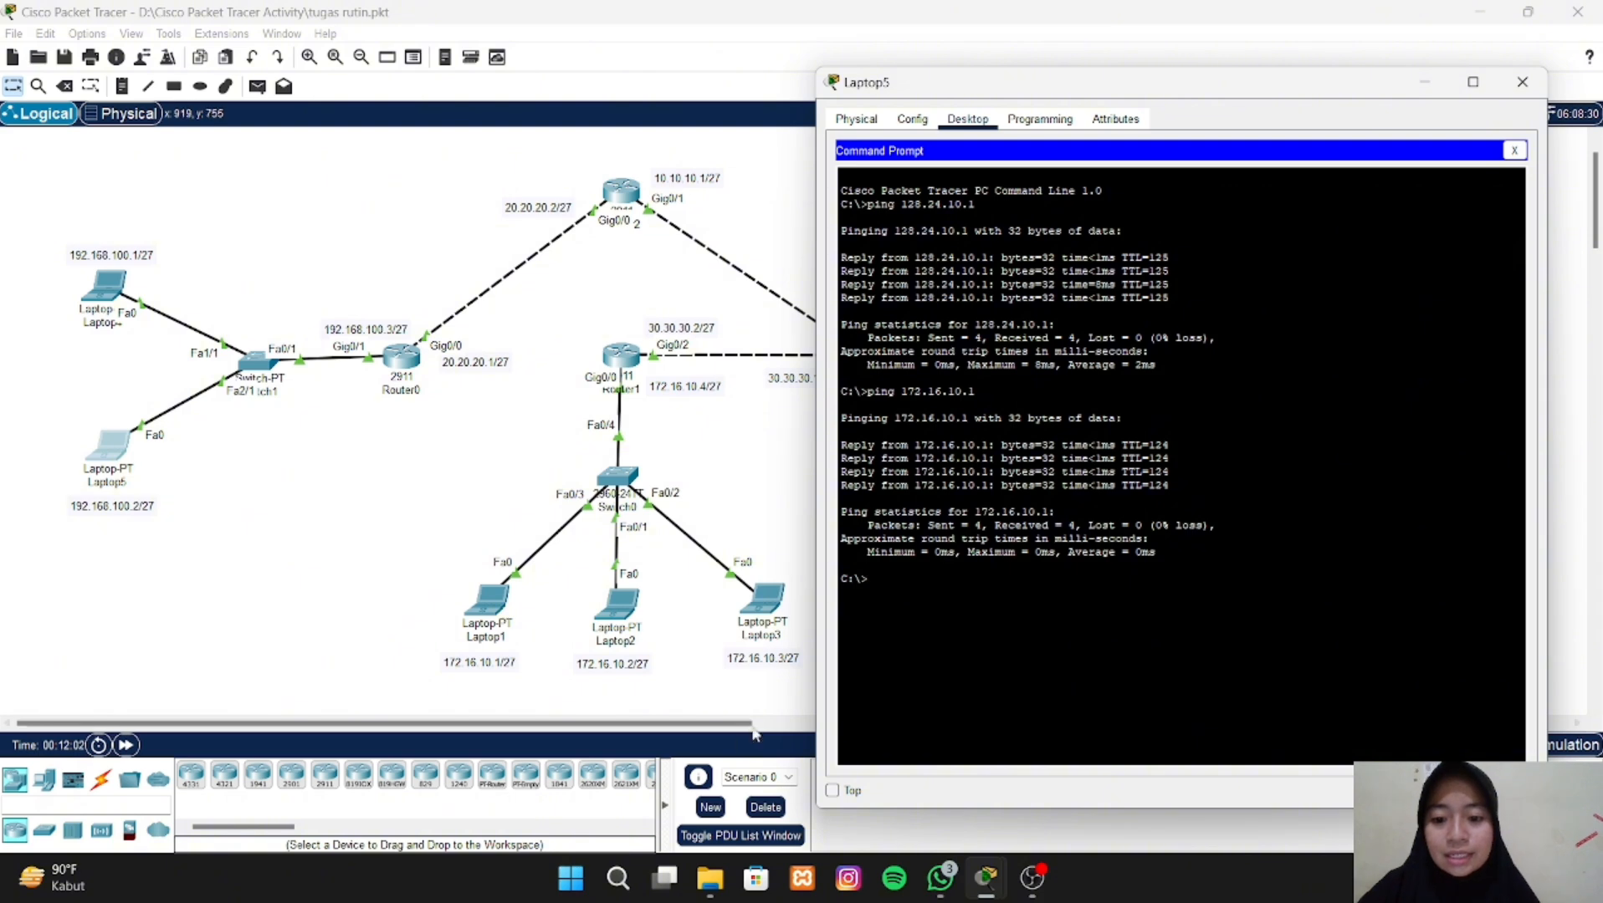
# - Ping Laptop2 at 172.16.10.2 from Laptop5's Command Prompt
pyautogui.write('ping 17')
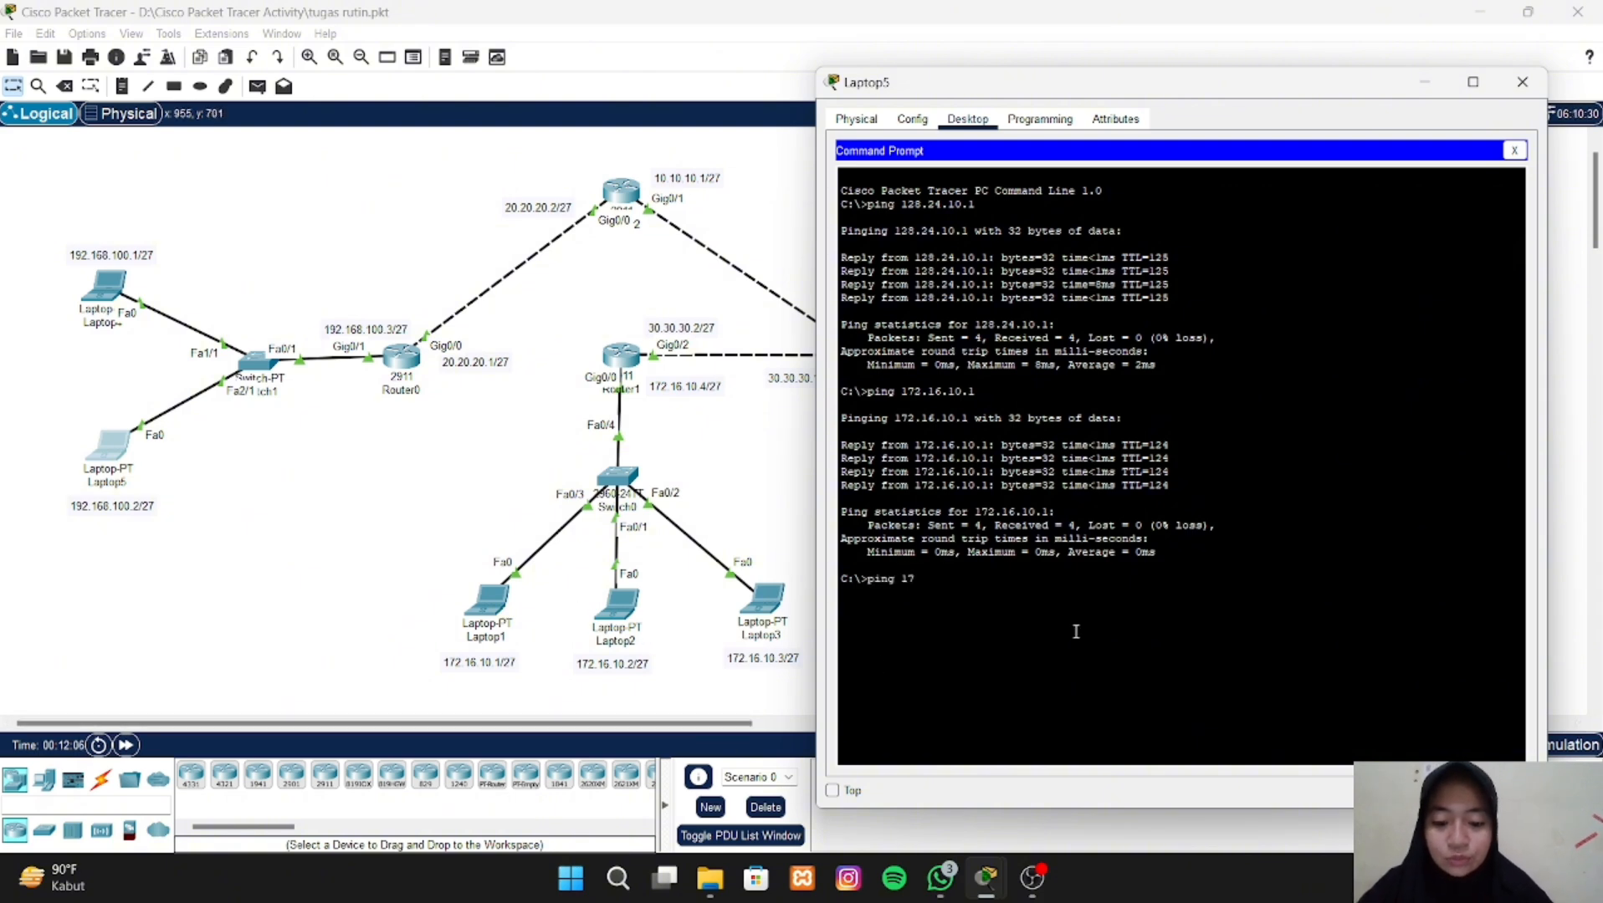
pyautogui.write('2.16')
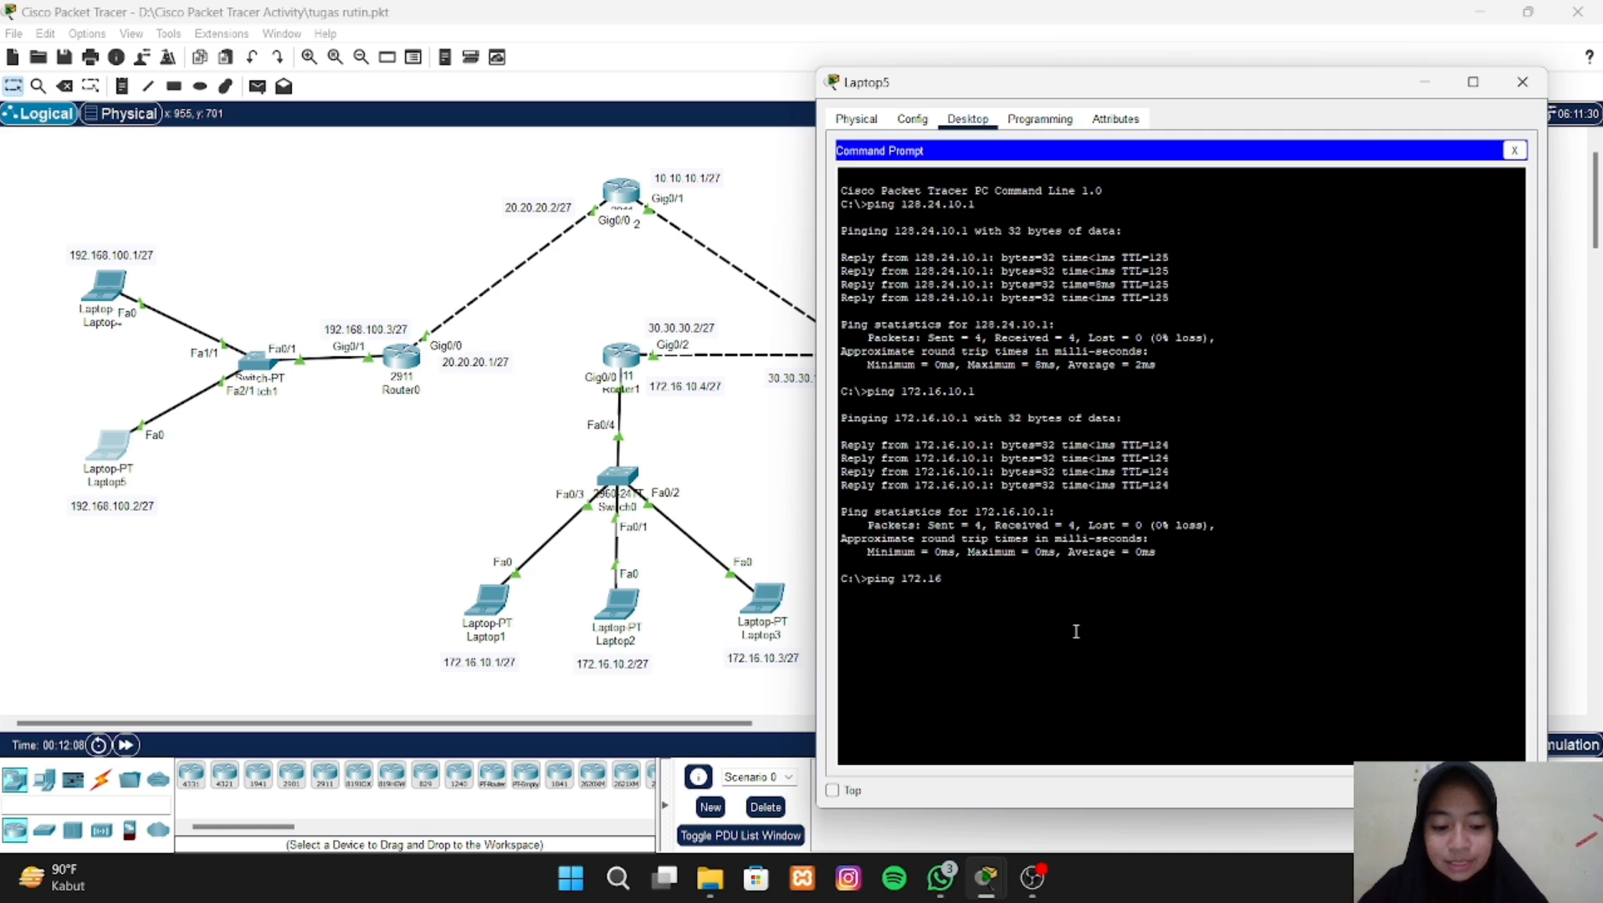
pyautogui.write('.10')
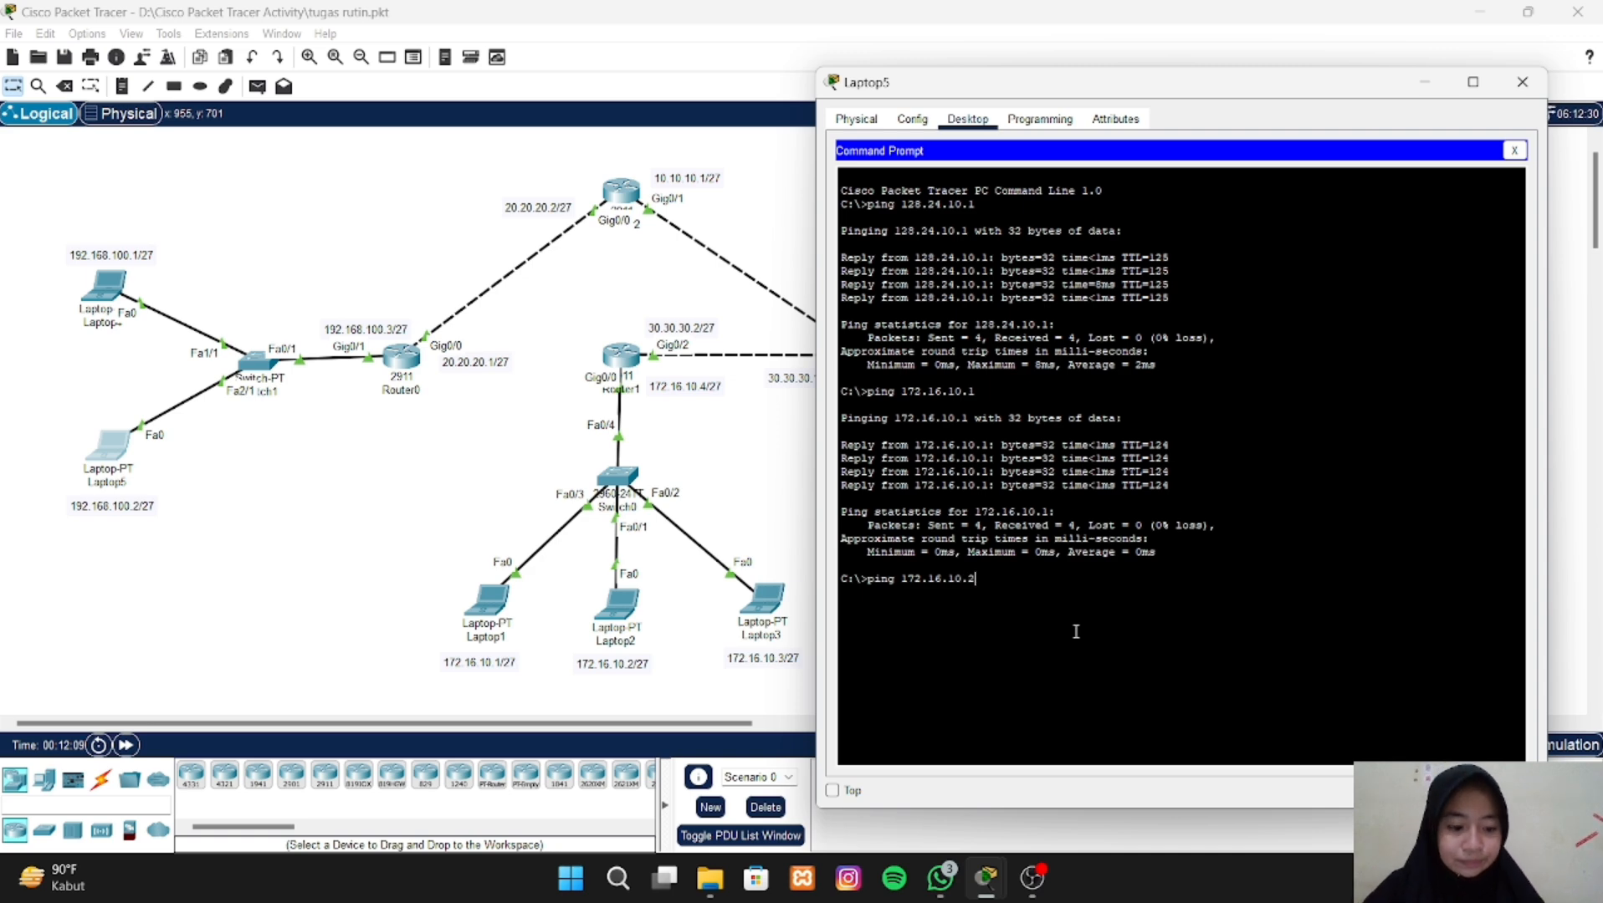
pyautogui.write('.2')
pyautogui.press('Return')
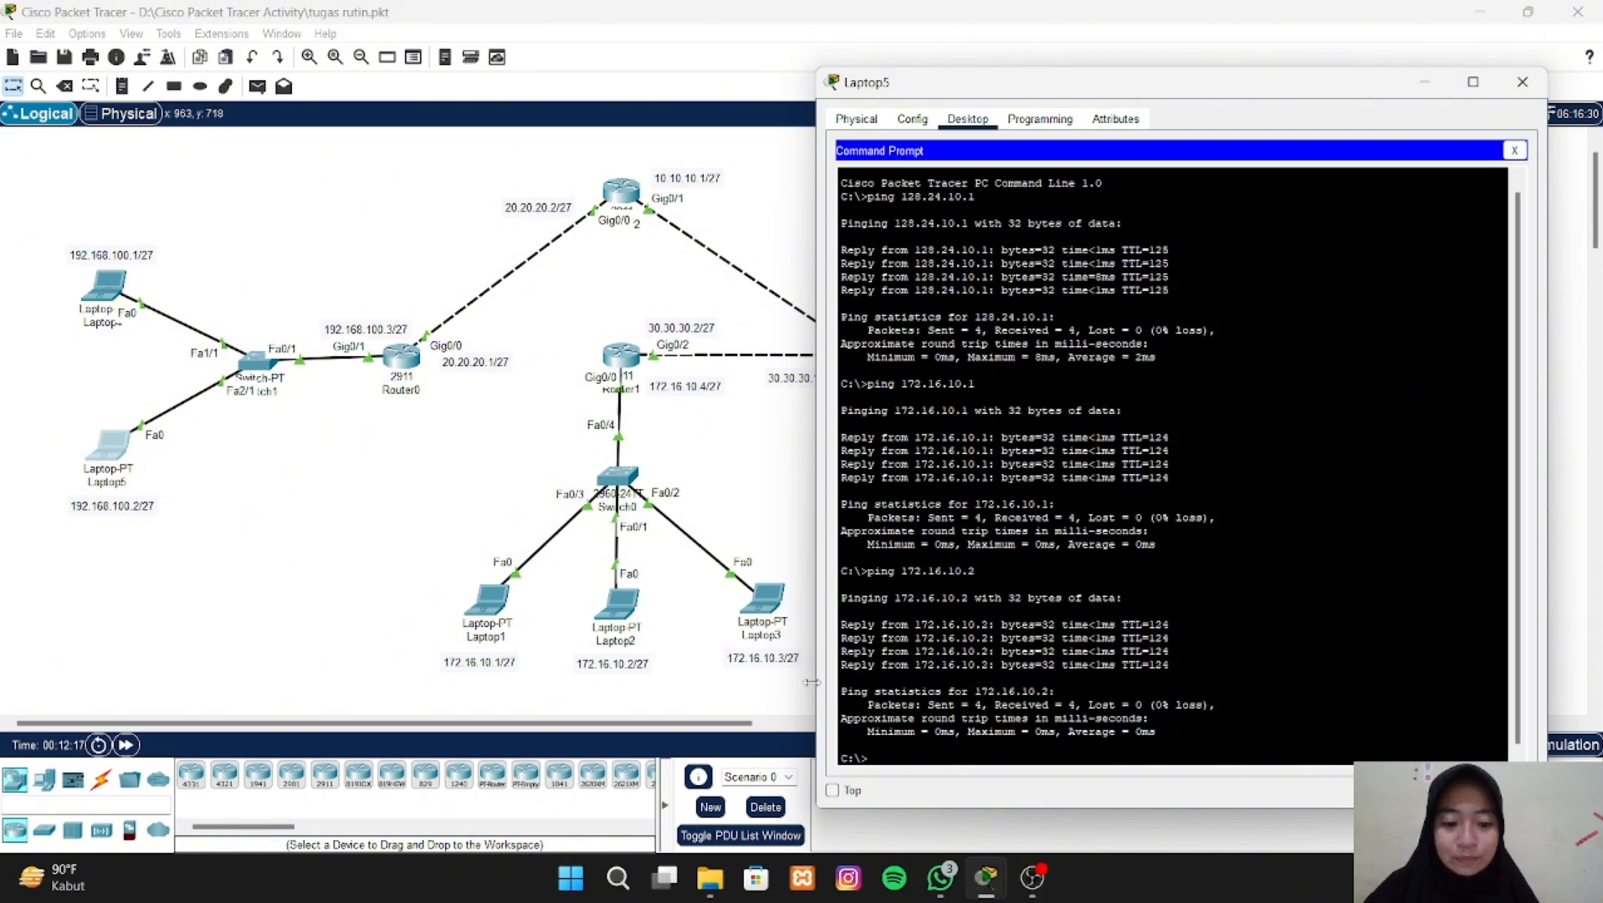
# - Ping Laptop3 at 172.16.10.3 from Laptop5's Command Prompt, then return to the topology
pyautogui.write('ping')
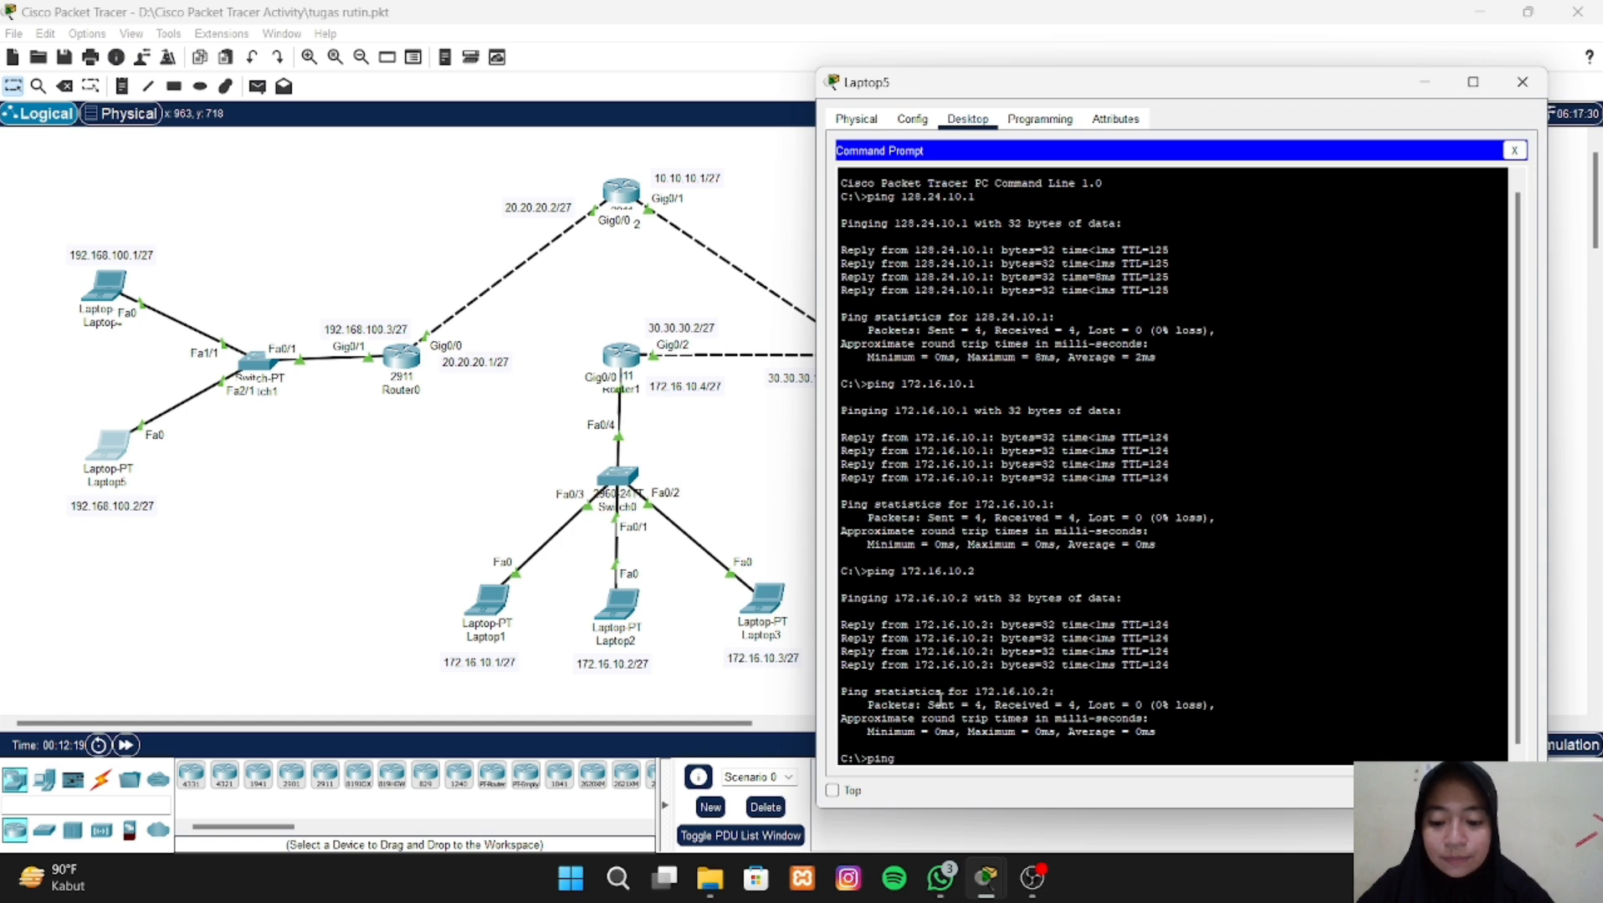
pyautogui.write(' 172')
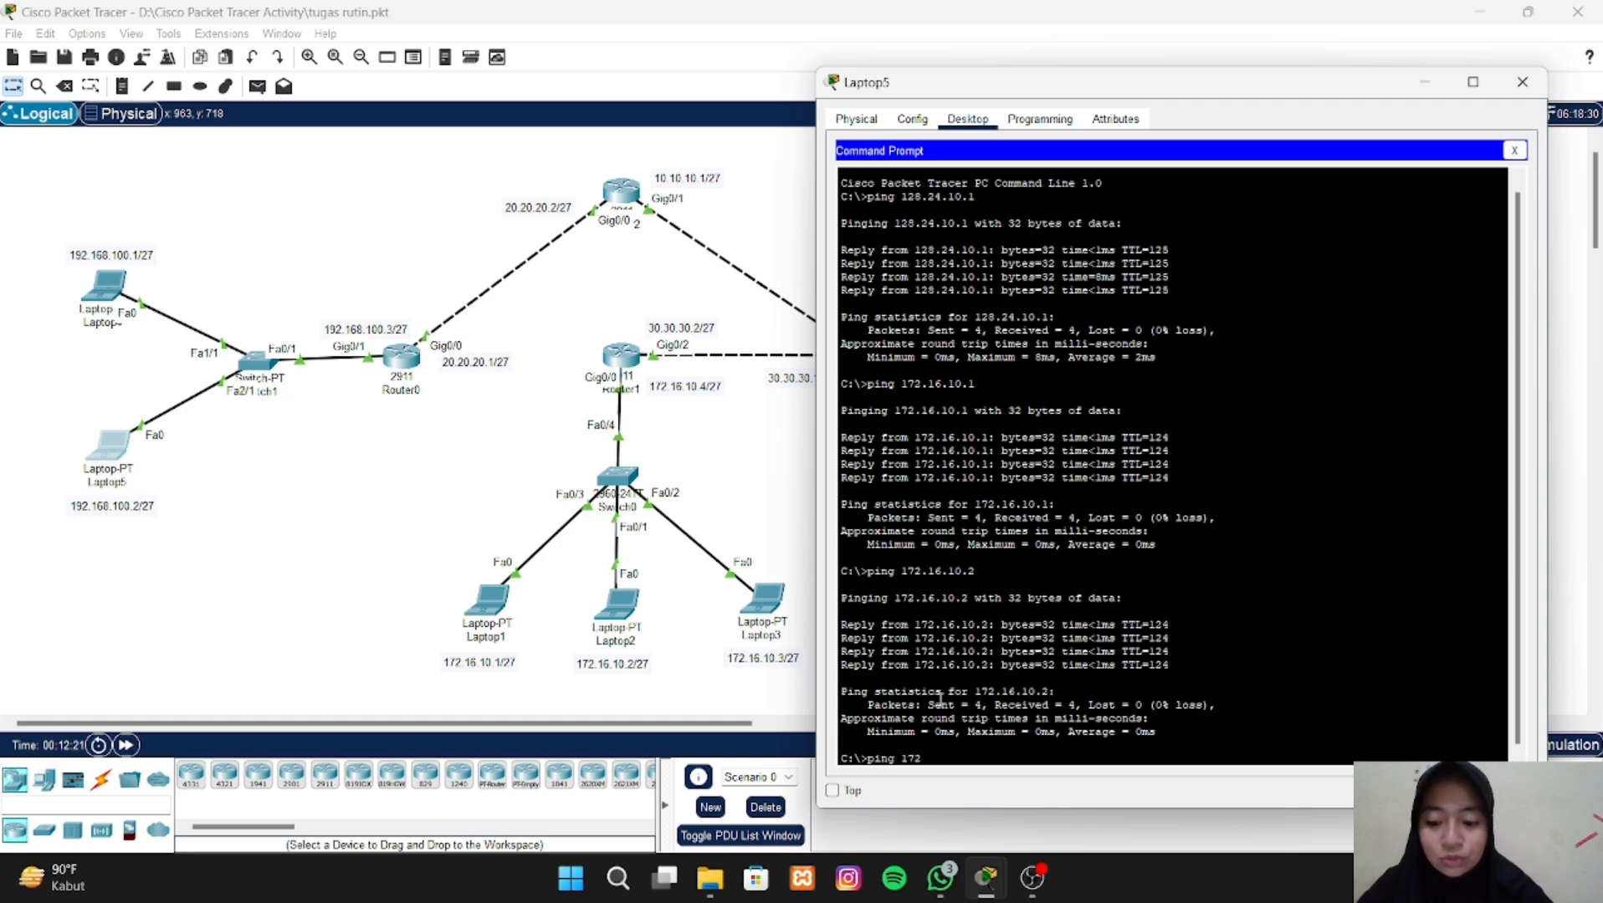
pyautogui.write('.')
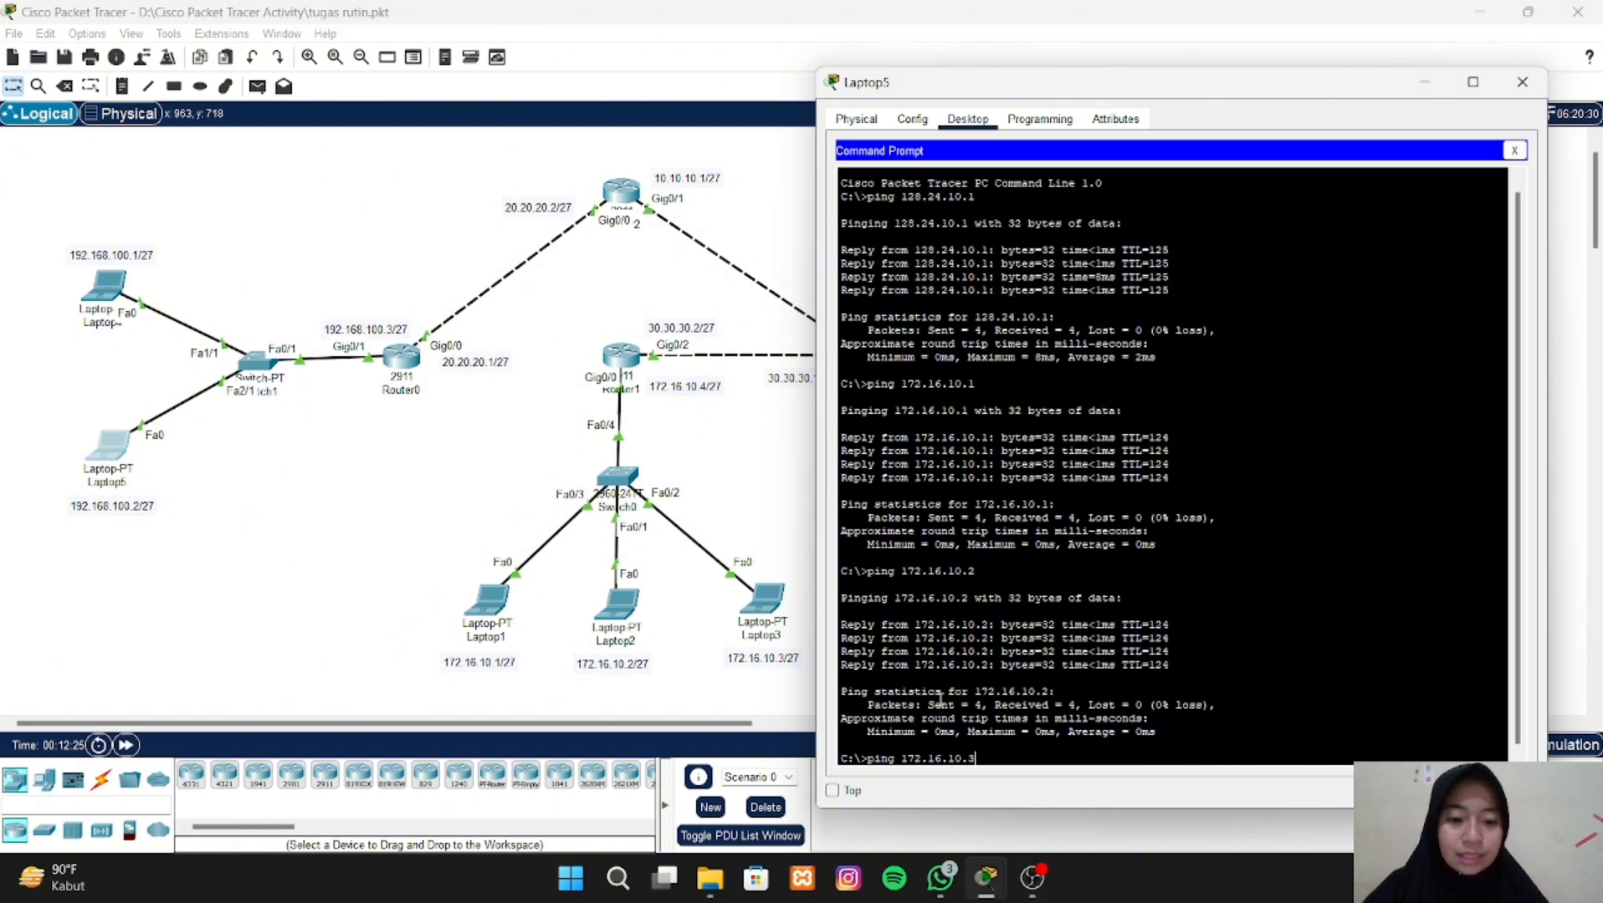
pyautogui.write('16.10.3')
pyautogui.press('Return')
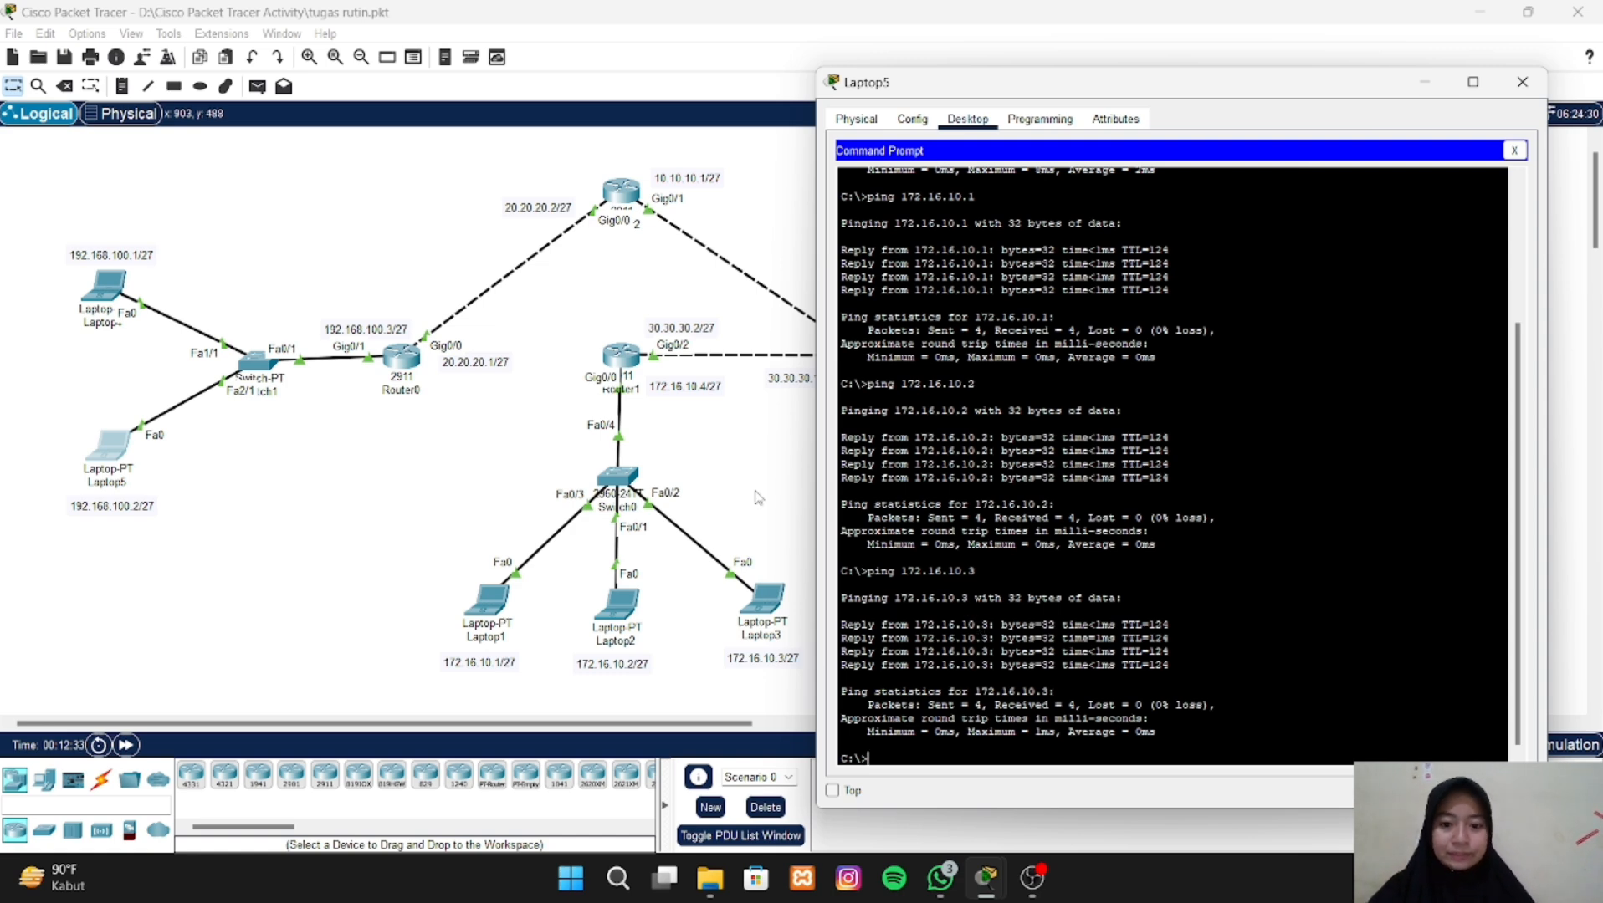
pyautogui.click(758, 497)
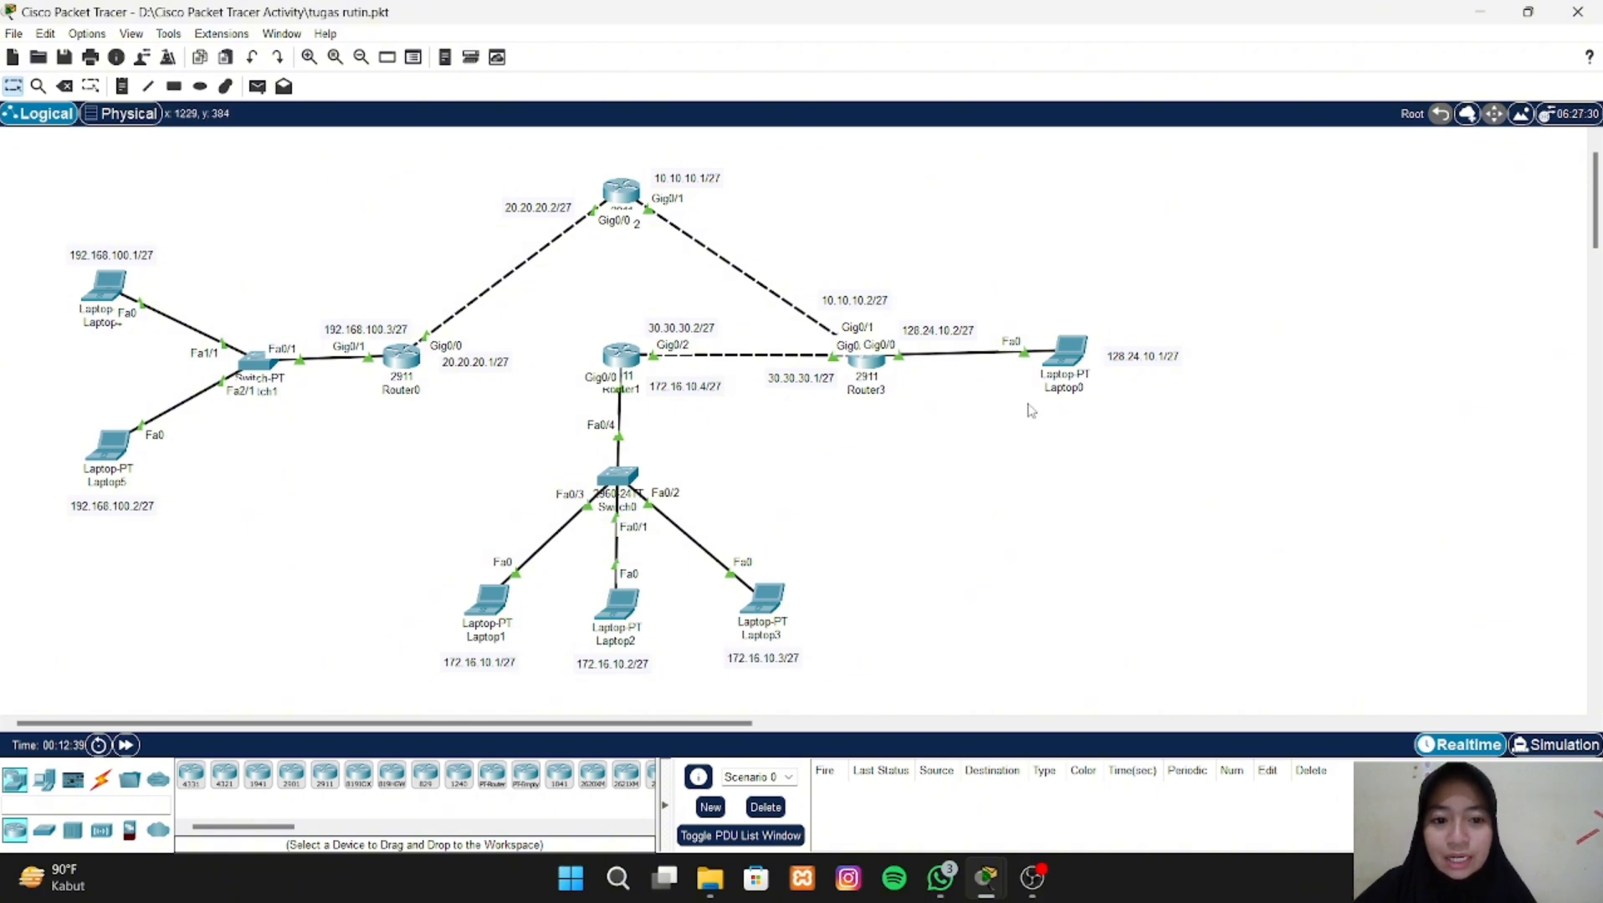
# - Ping Laptop0 at 128.24.10.1 from Laptop1's Command Prompt, then return to the topology
pyautogui.click(505, 608)
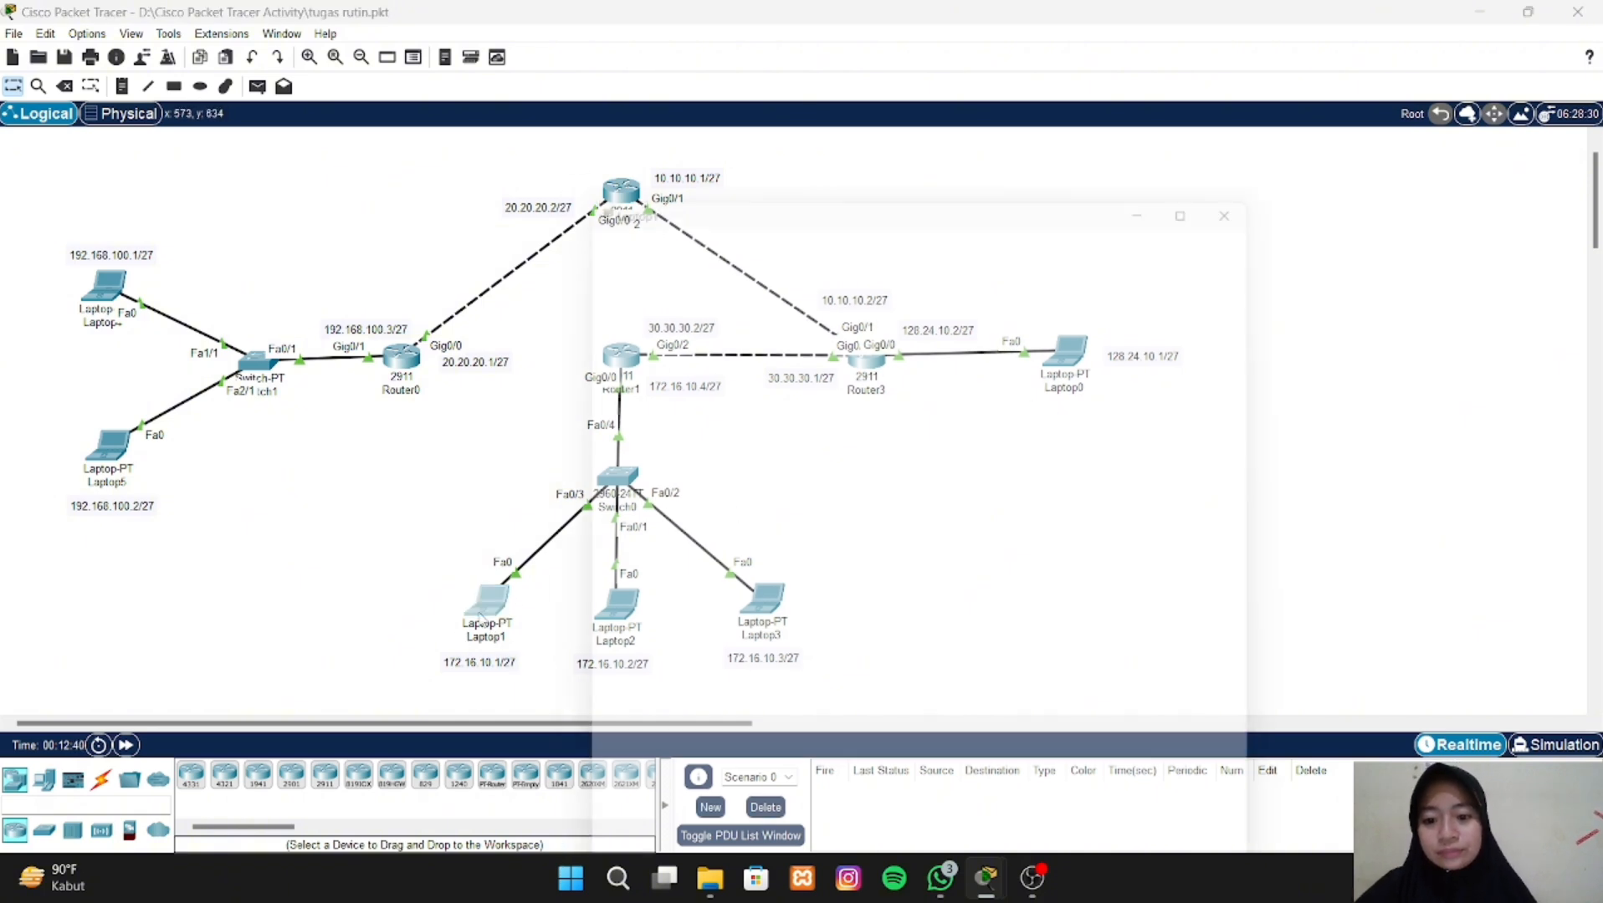
pyautogui.click(713, 163)
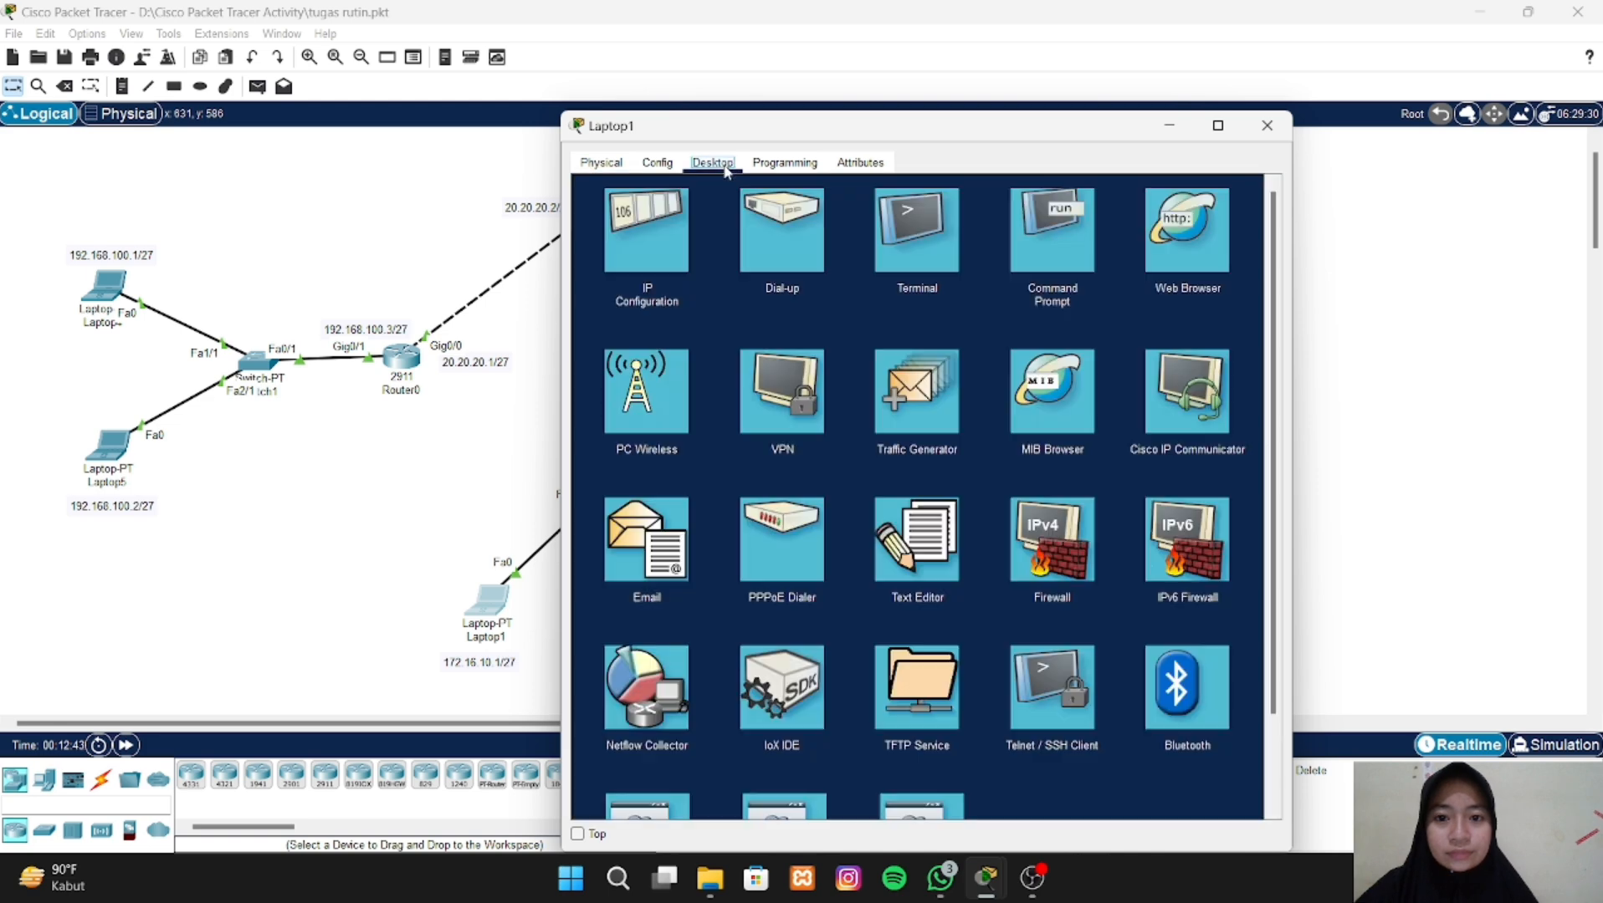
pyautogui.click(1037, 254)
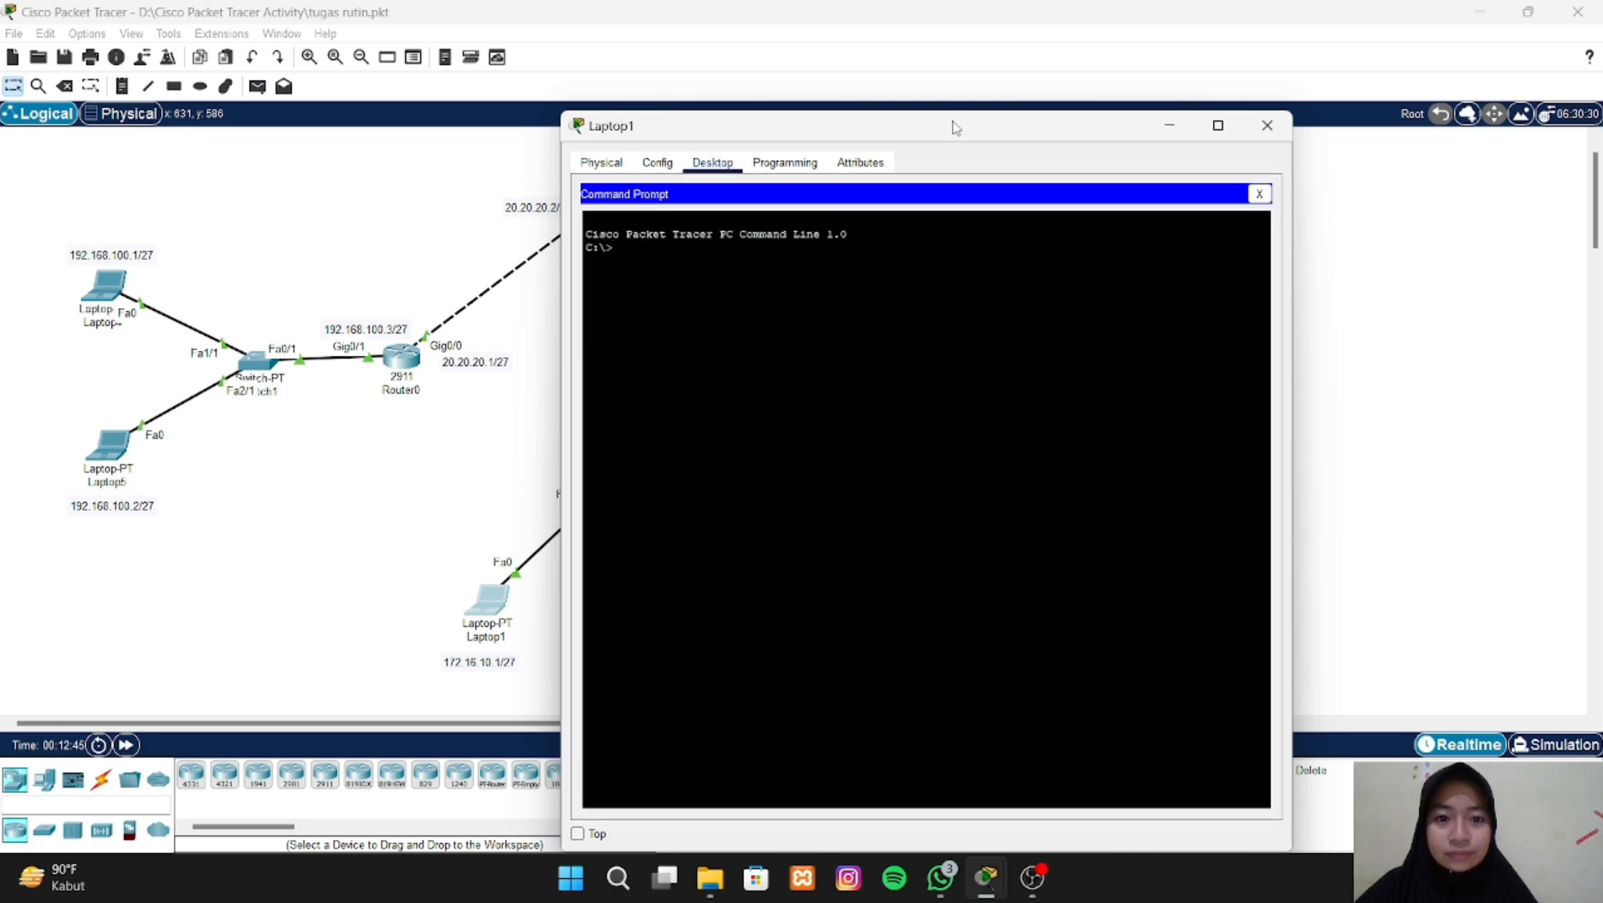
pyautogui.moveTo(954, 125); pyautogui.dragTo(562, 103)
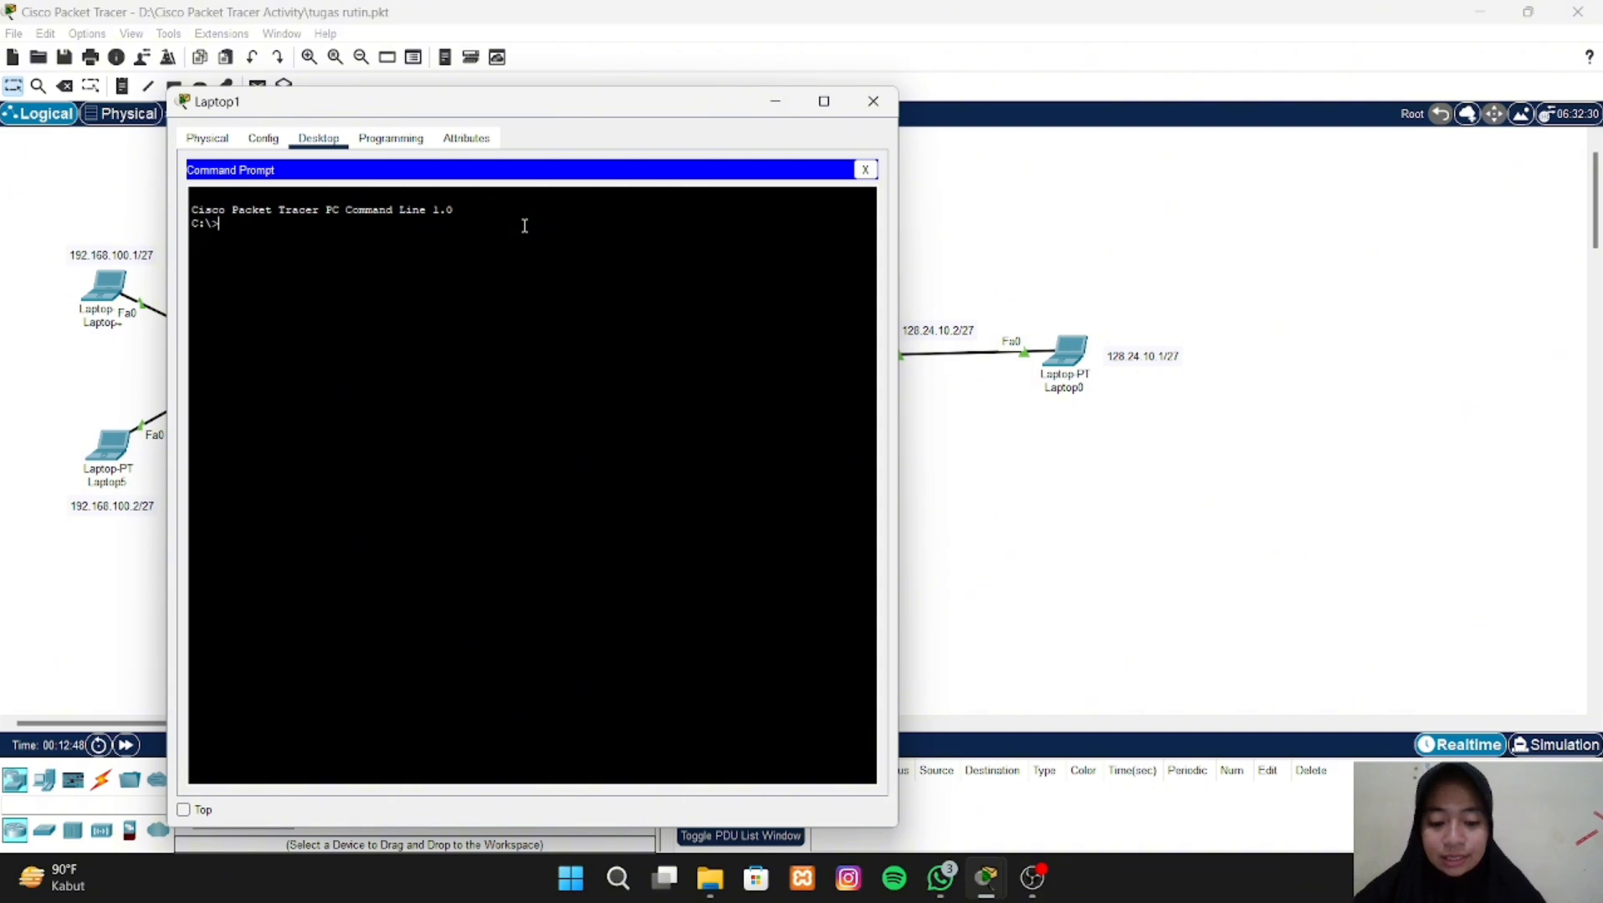
pyautogui.write('pi')
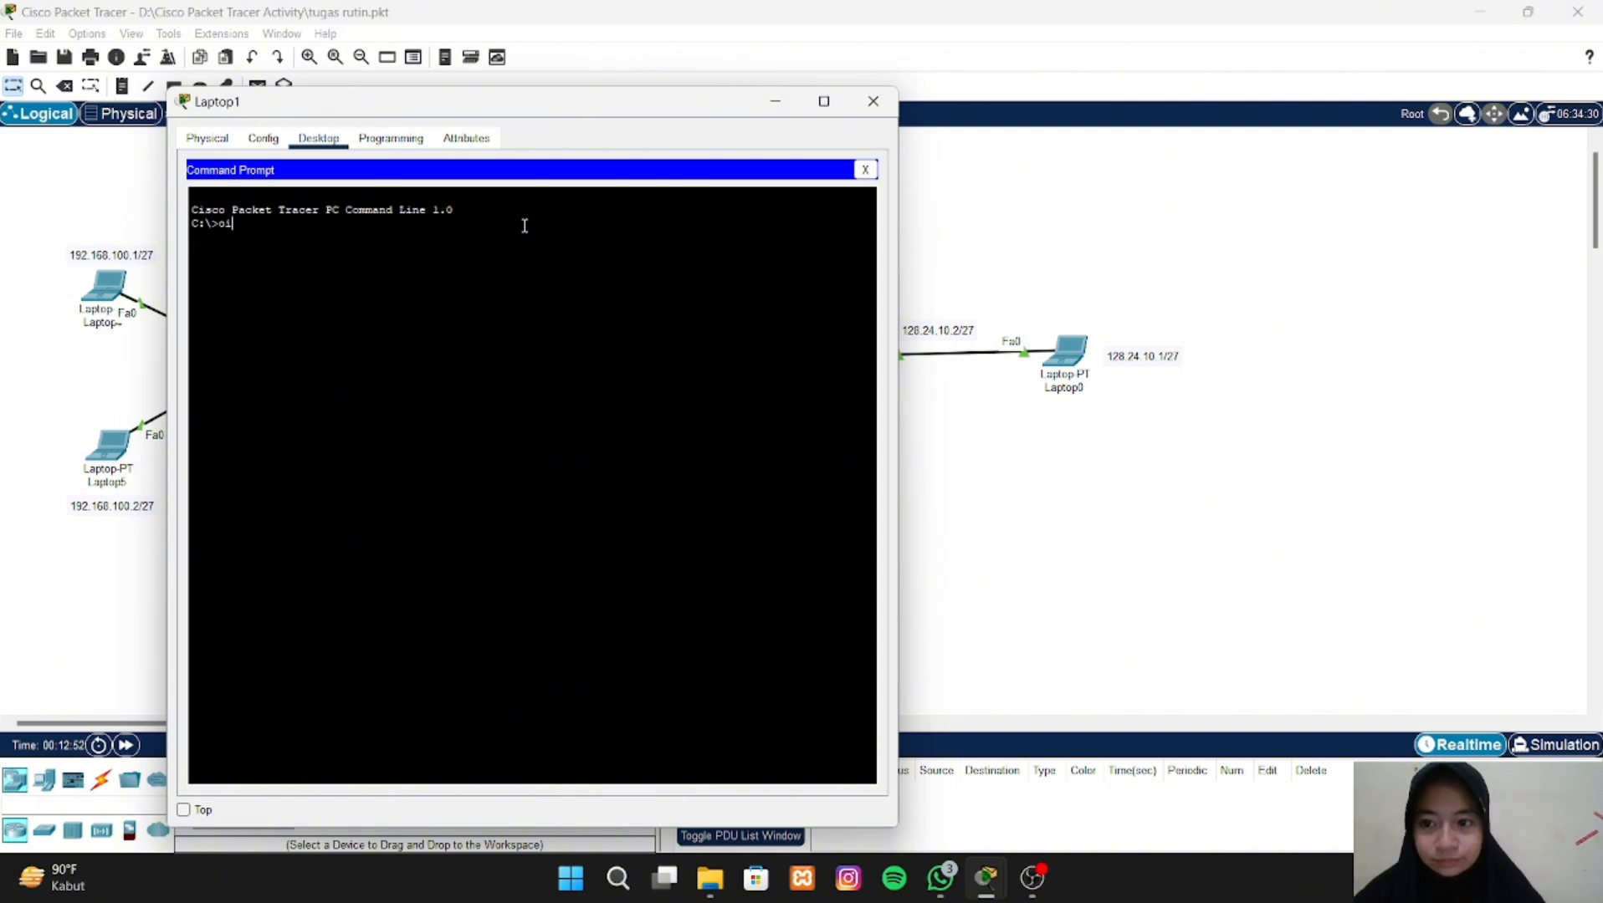
pyautogui.press('BackSpace')
pyautogui.press('BackSpace')
pyautogui.write('pi')
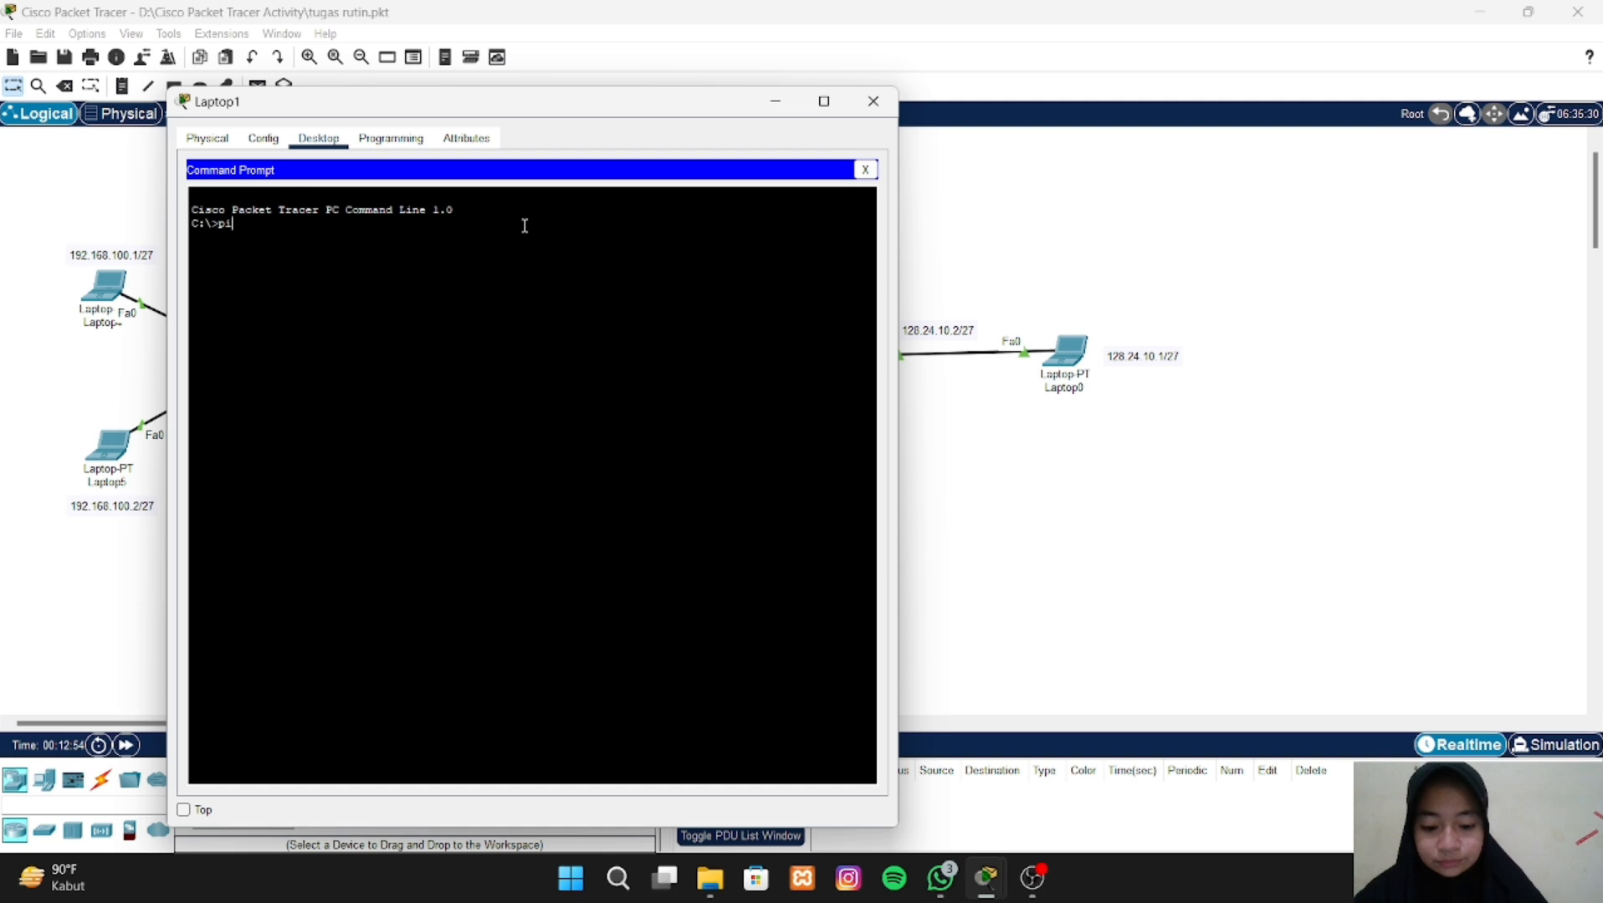
pyautogui.write('ng 12')
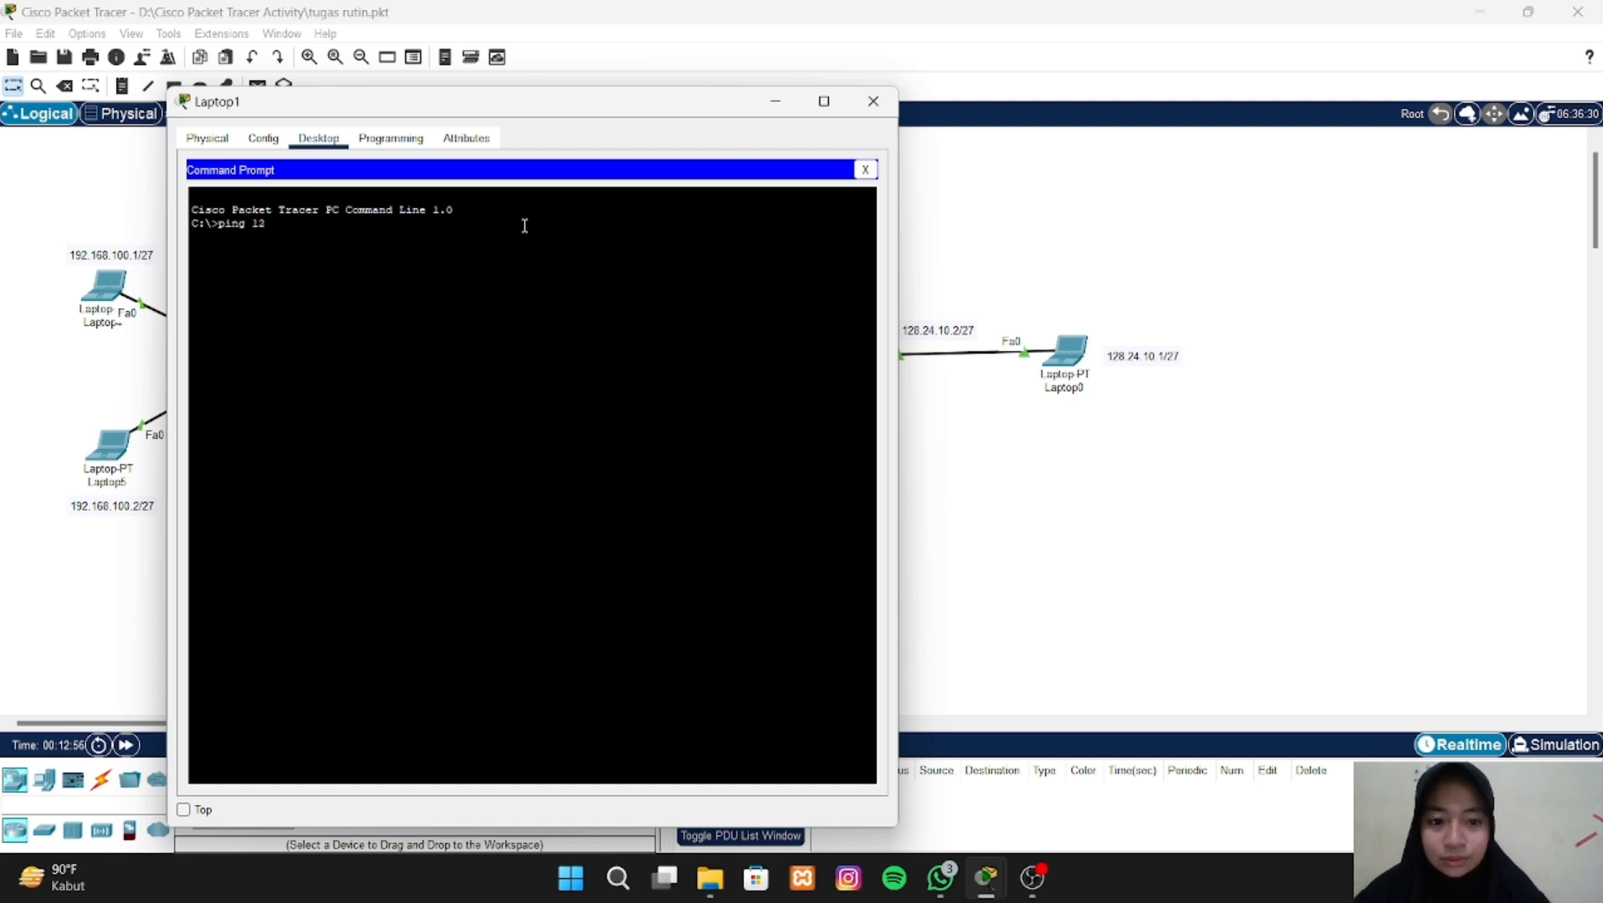
pyautogui.write('8')
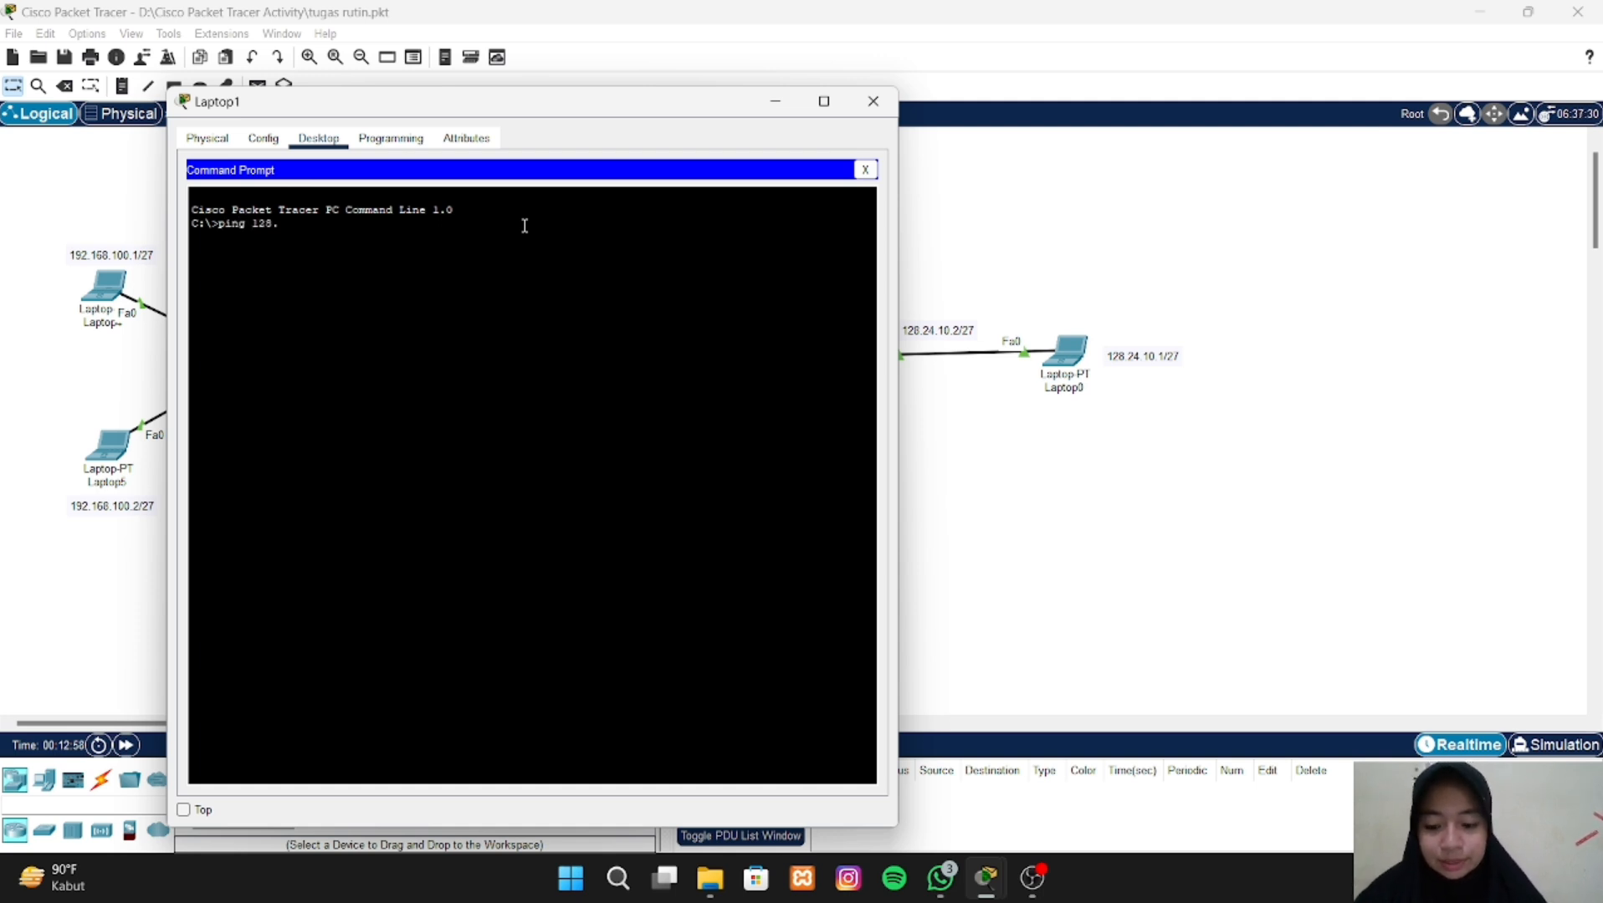
pyautogui.write('.24.')
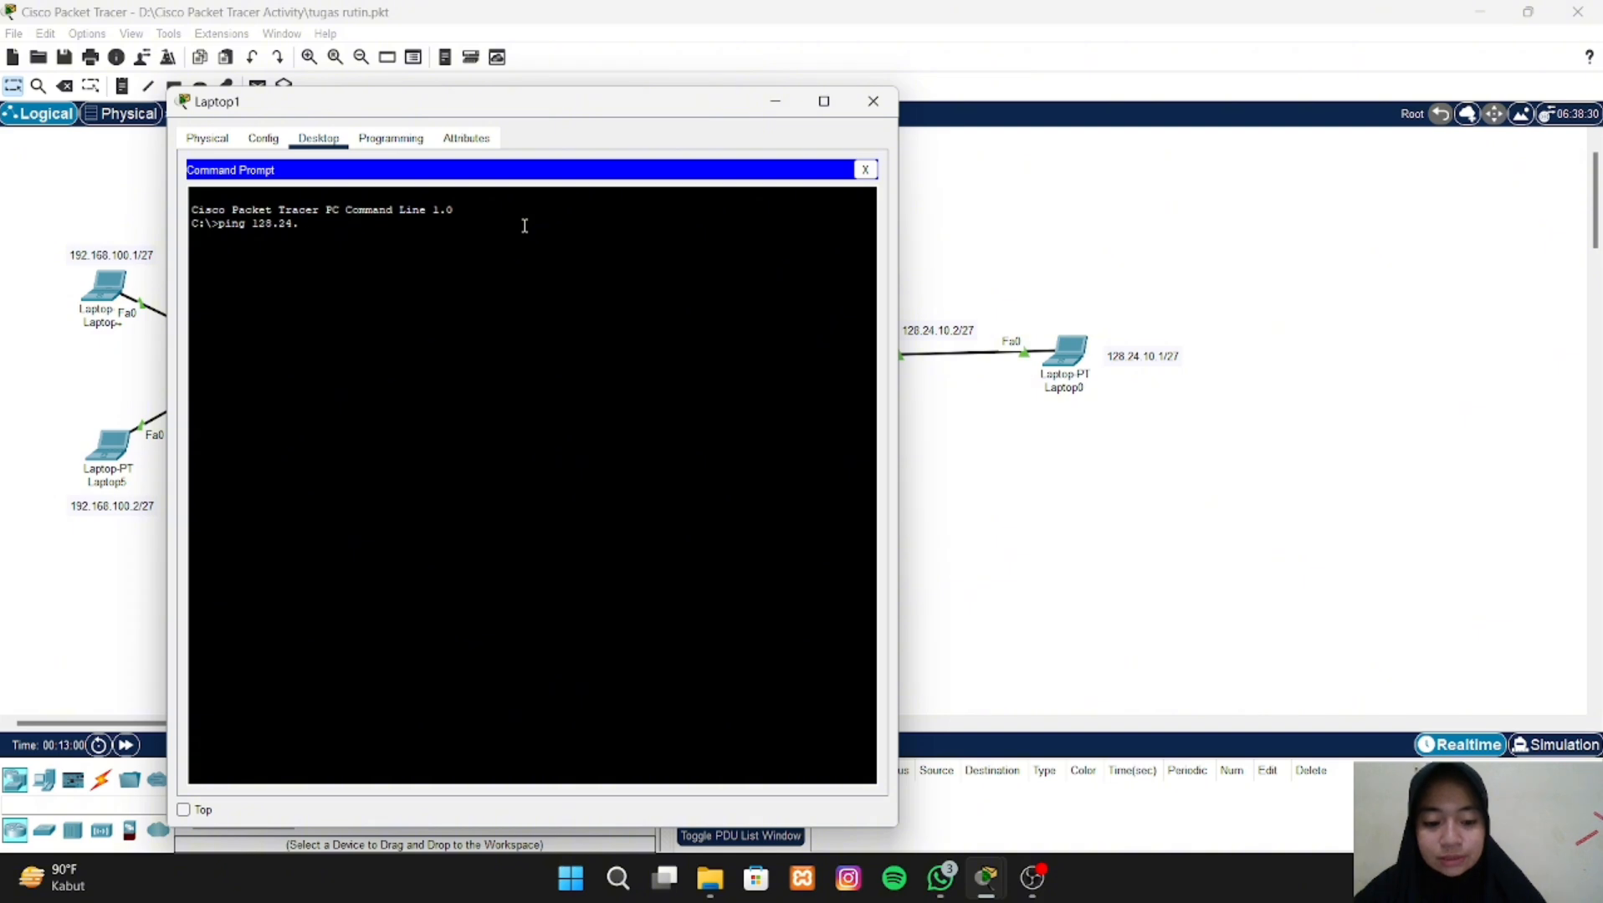
pyautogui.write('10.1')
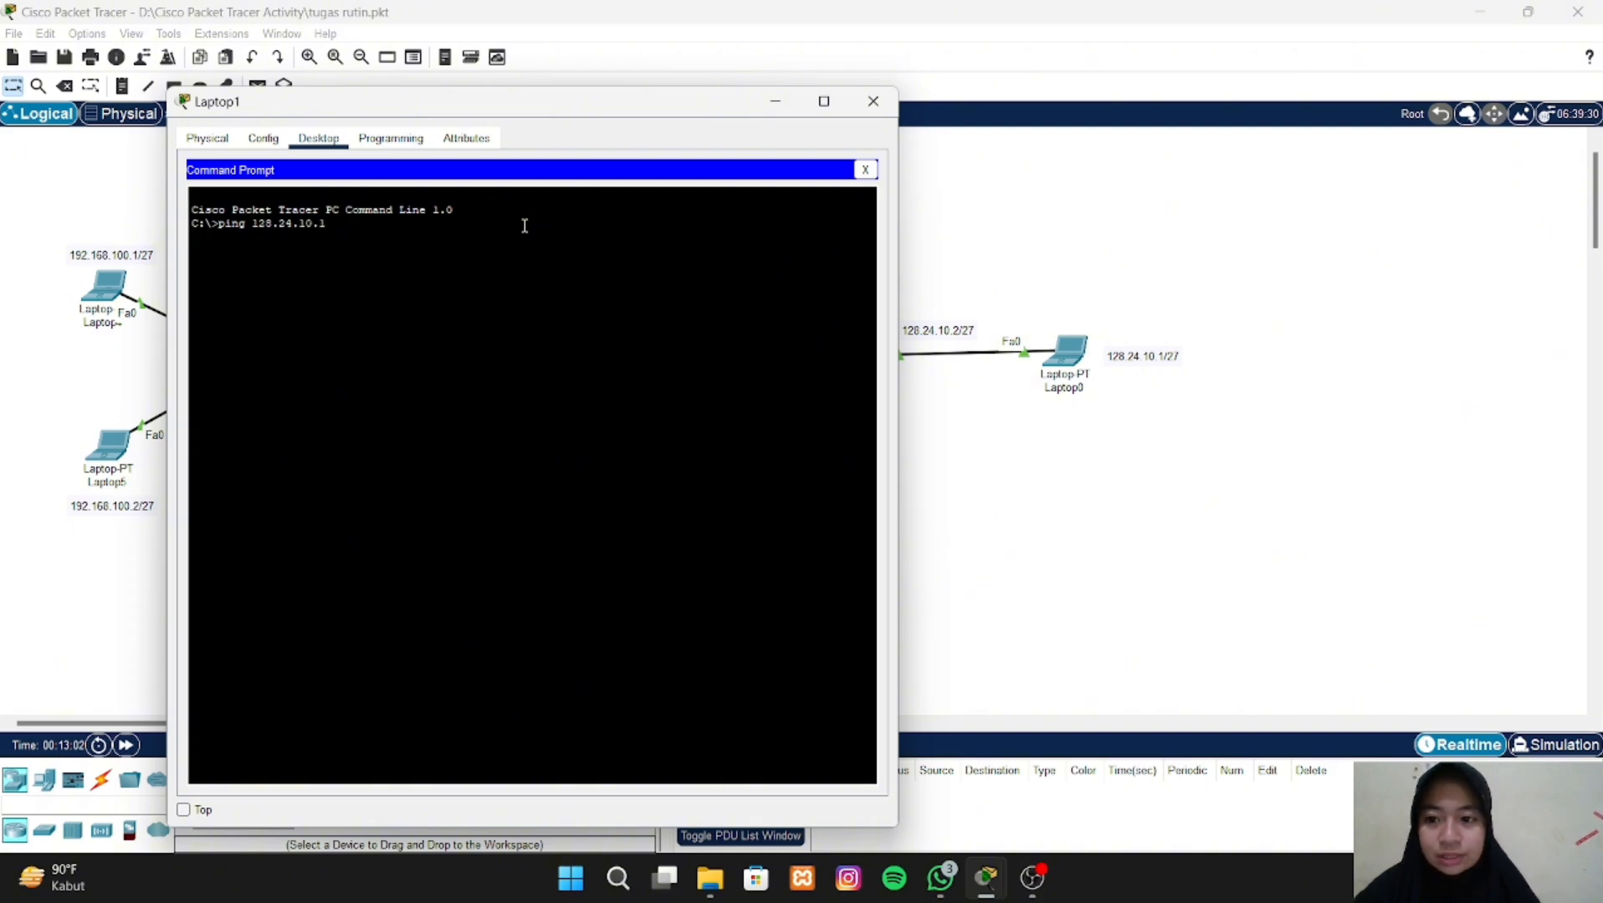
pyautogui.press('Return')
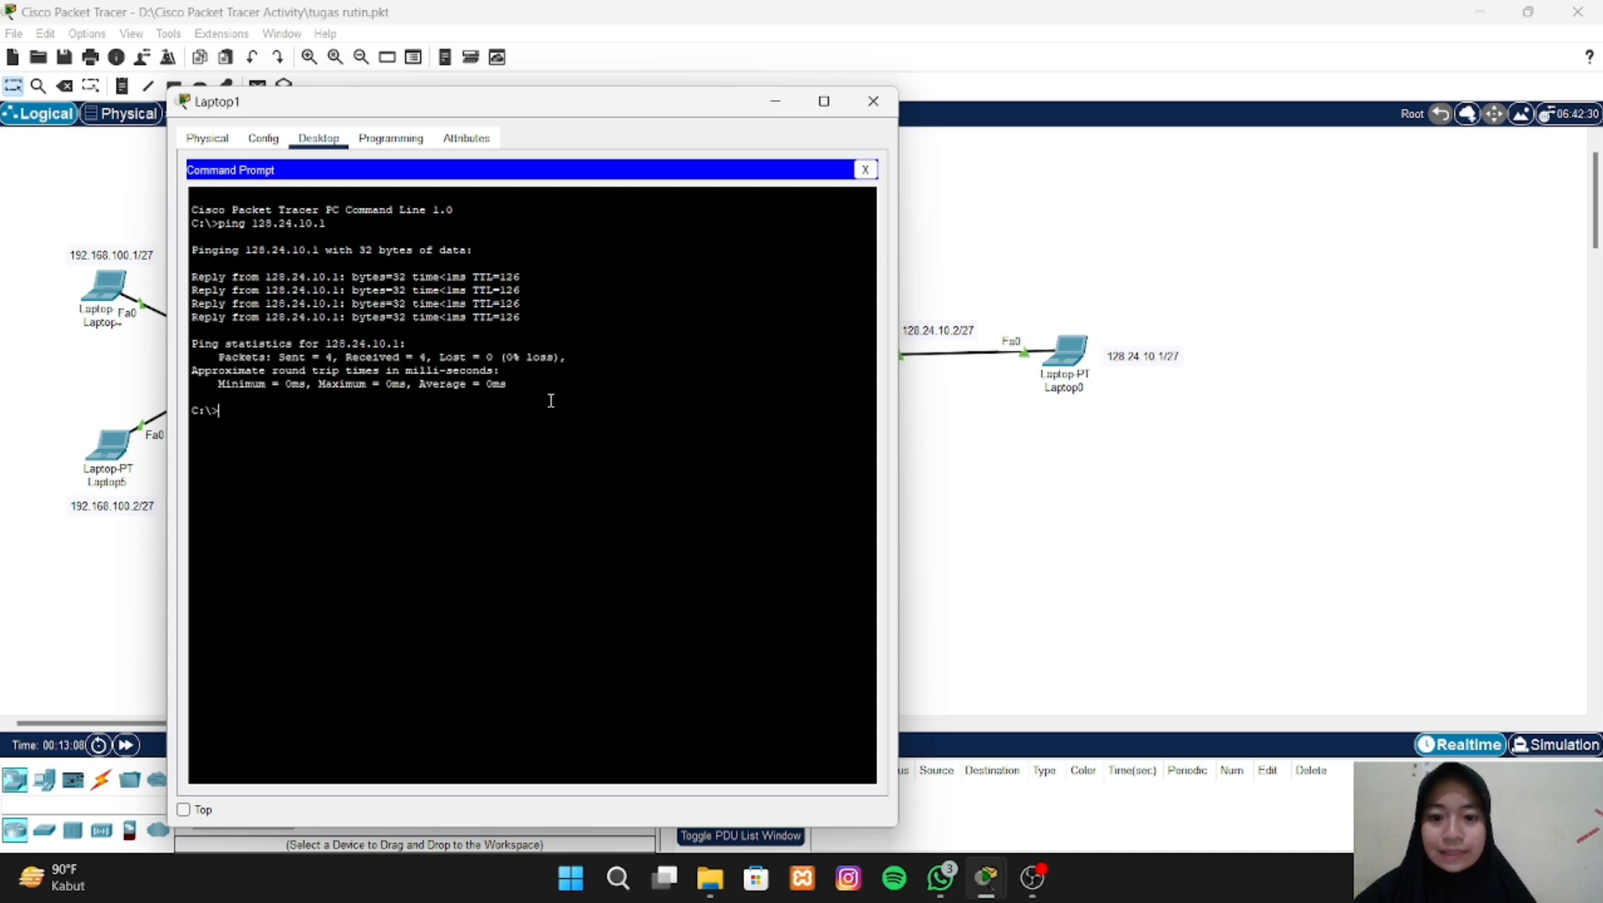
pyautogui.click(1034, 516)
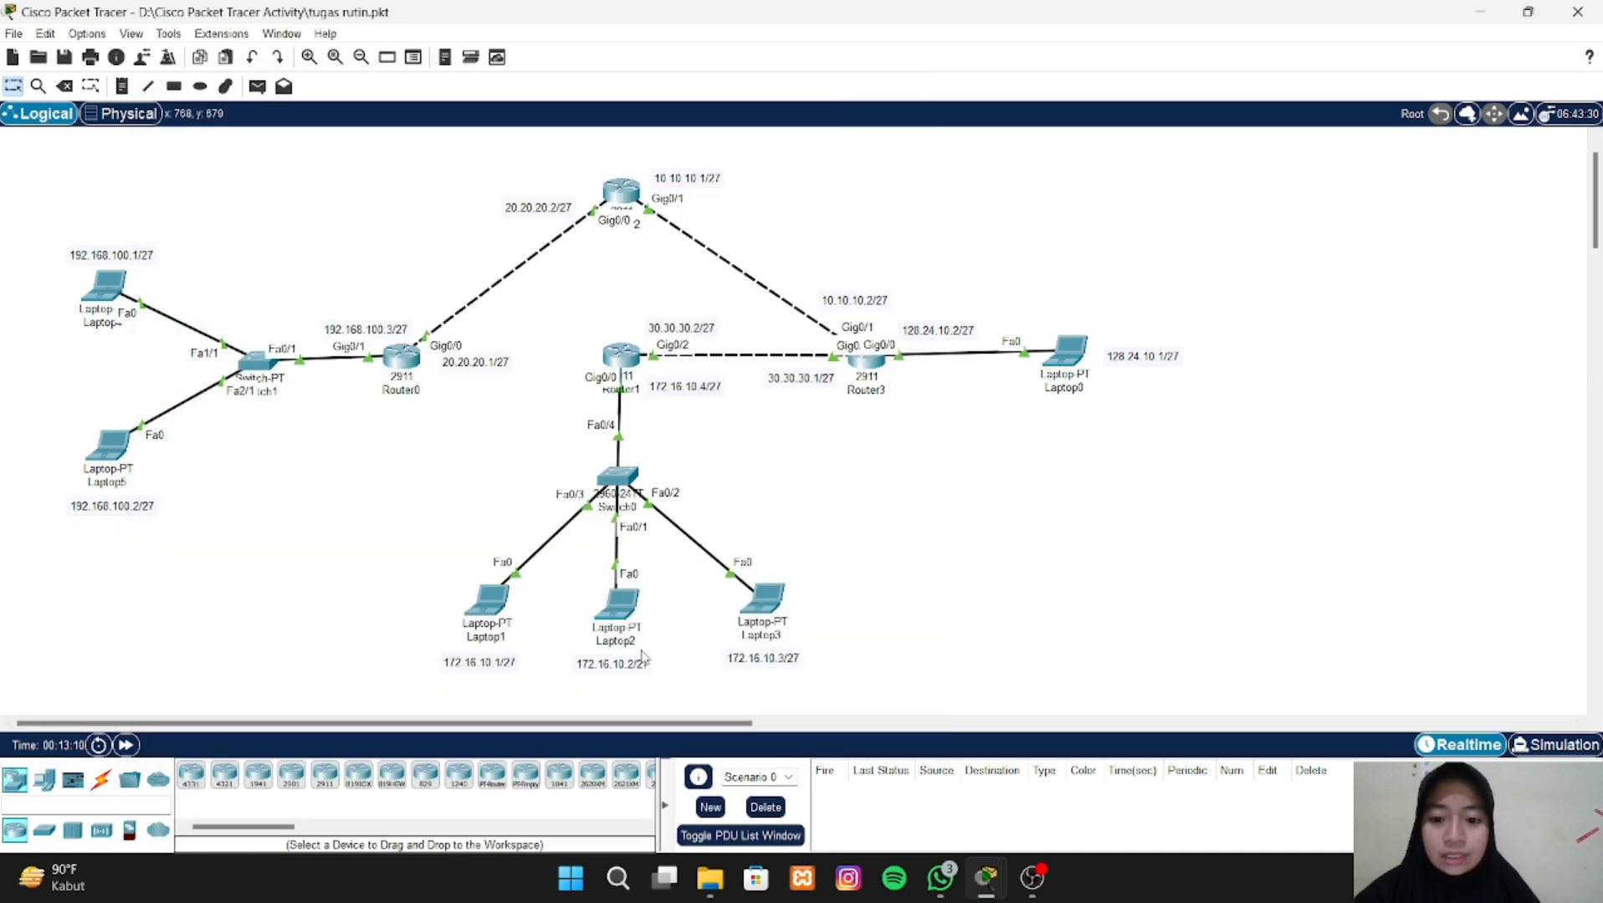
# - Ping Laptop0 at 128.24.10.1 from Laptop2's Command Prompt, then return to the topology
pyautogui.click(627, 595)
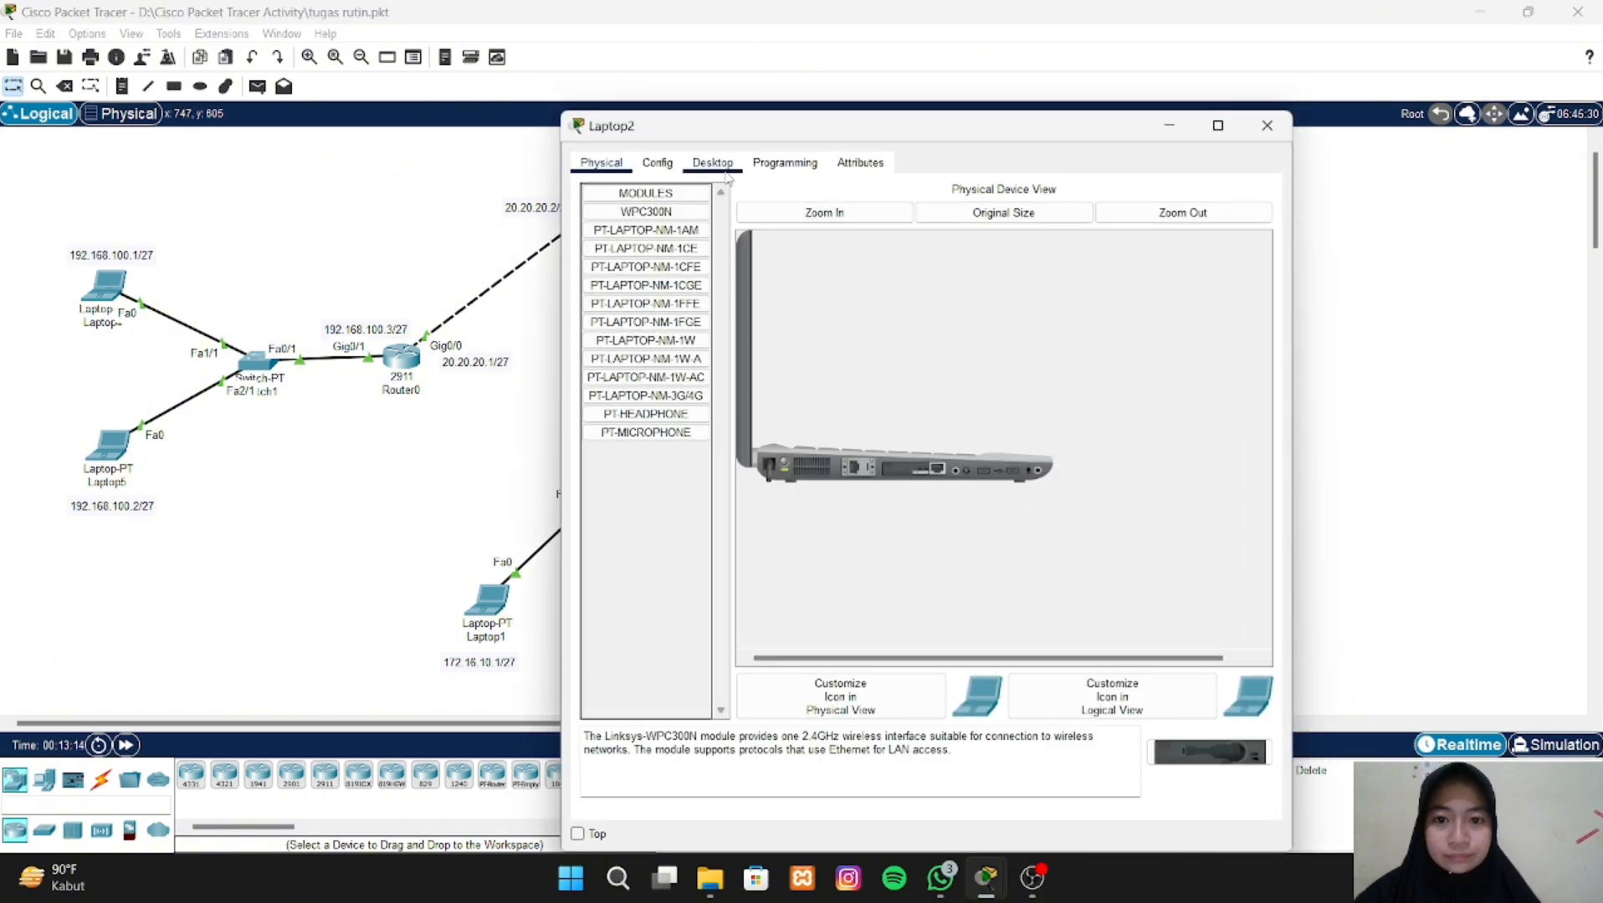
pyautogui.click(724, 167)
pyautogui.click(1088, 240)
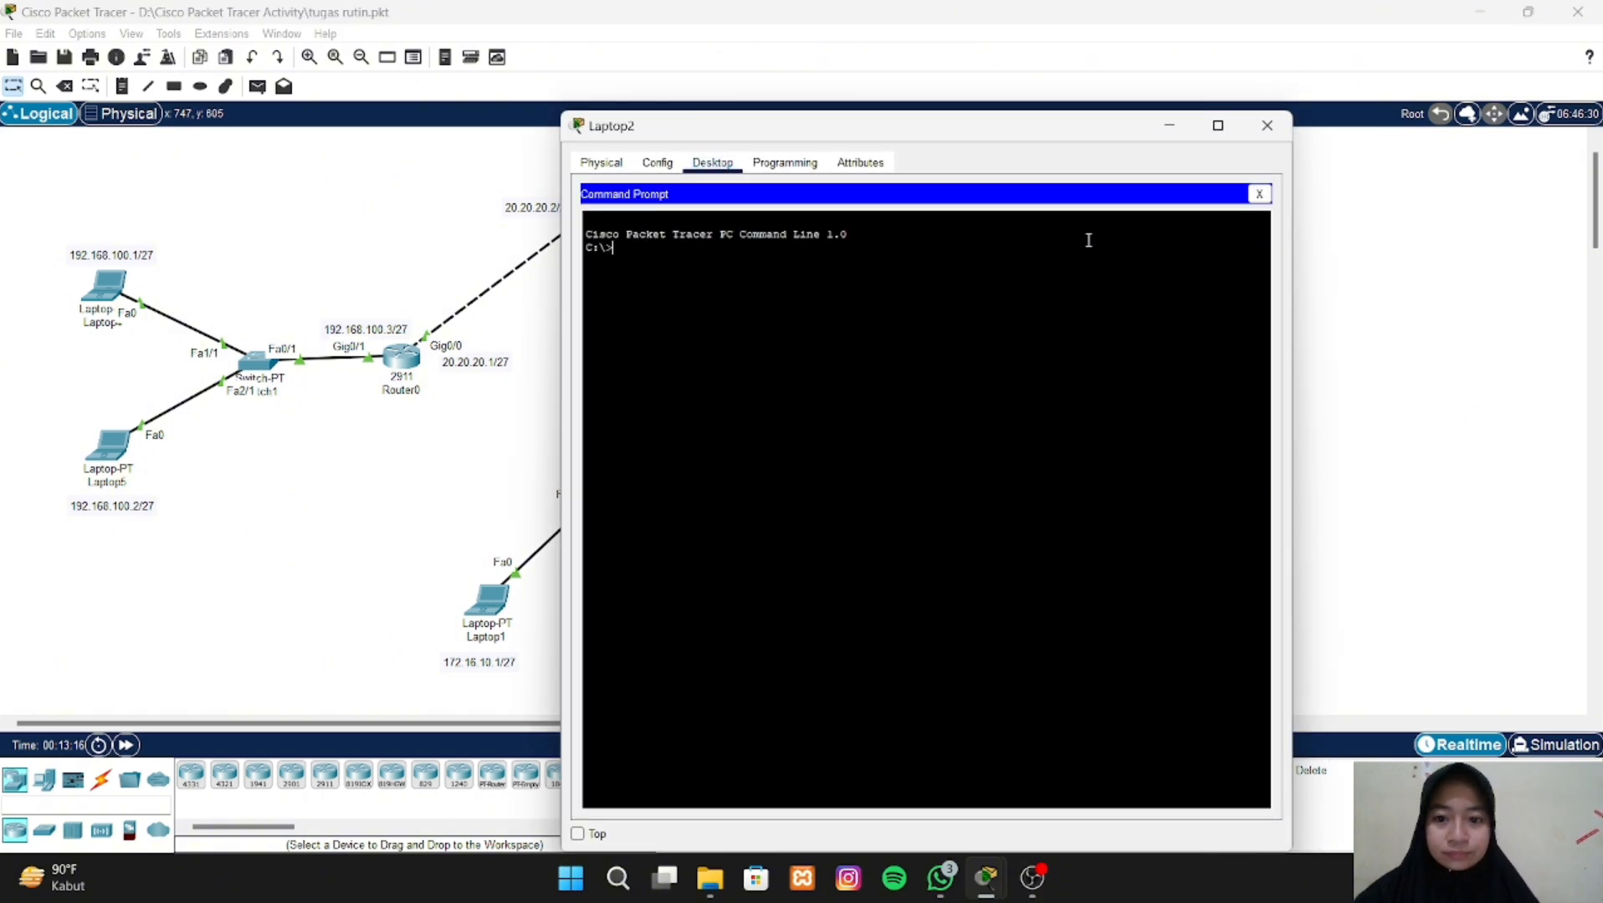
pyautogui.write('ping')
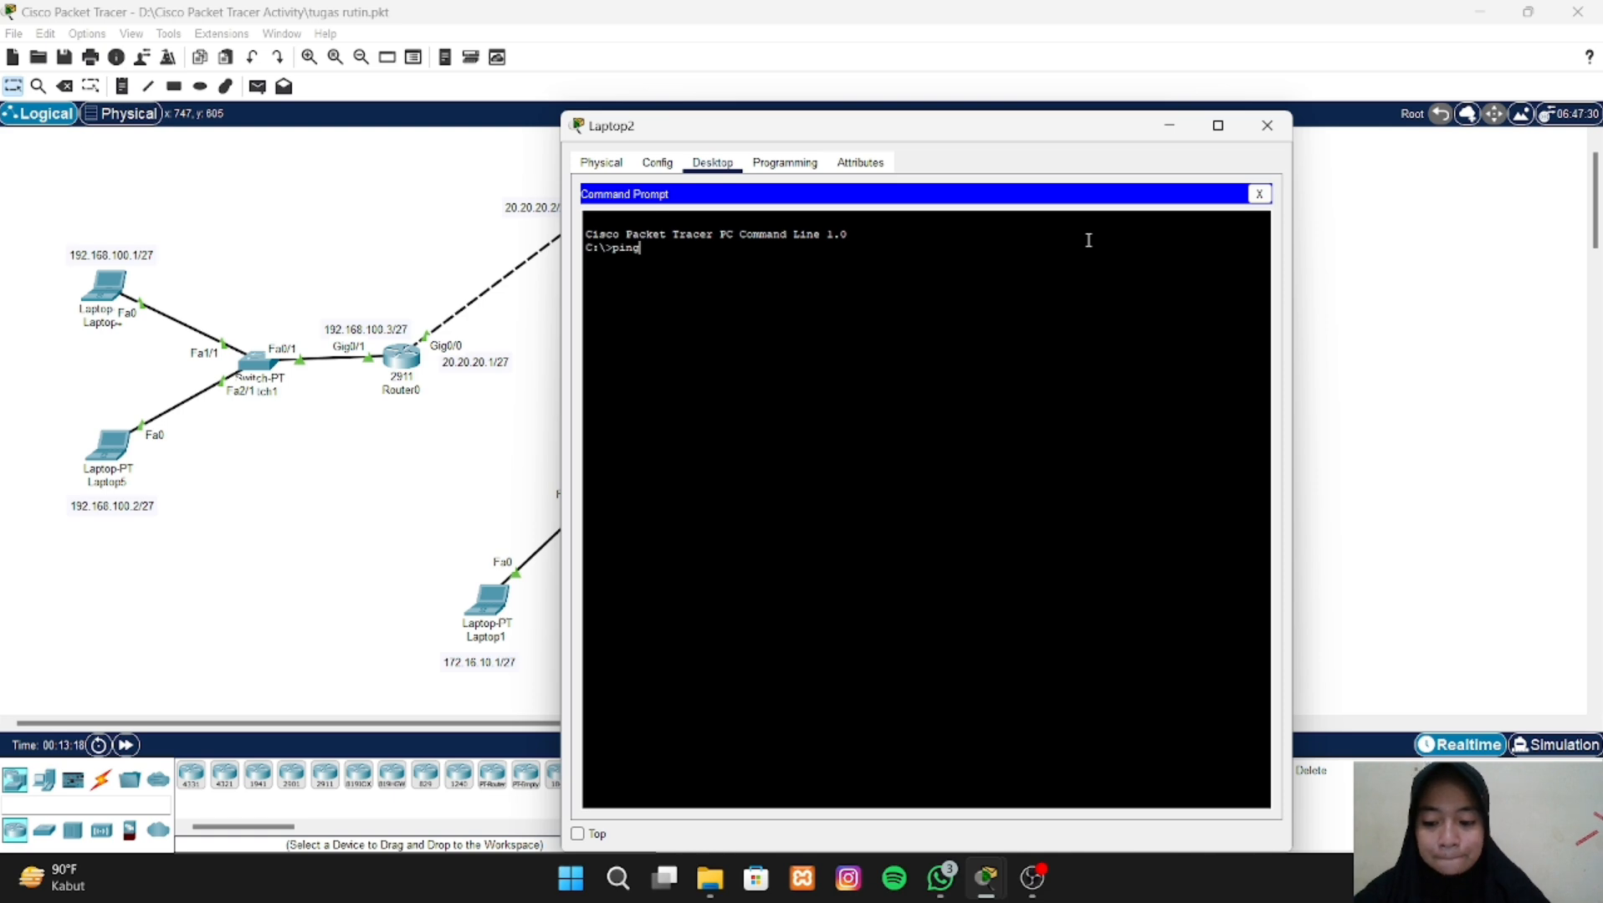
pyautogui.write(' 128.2')
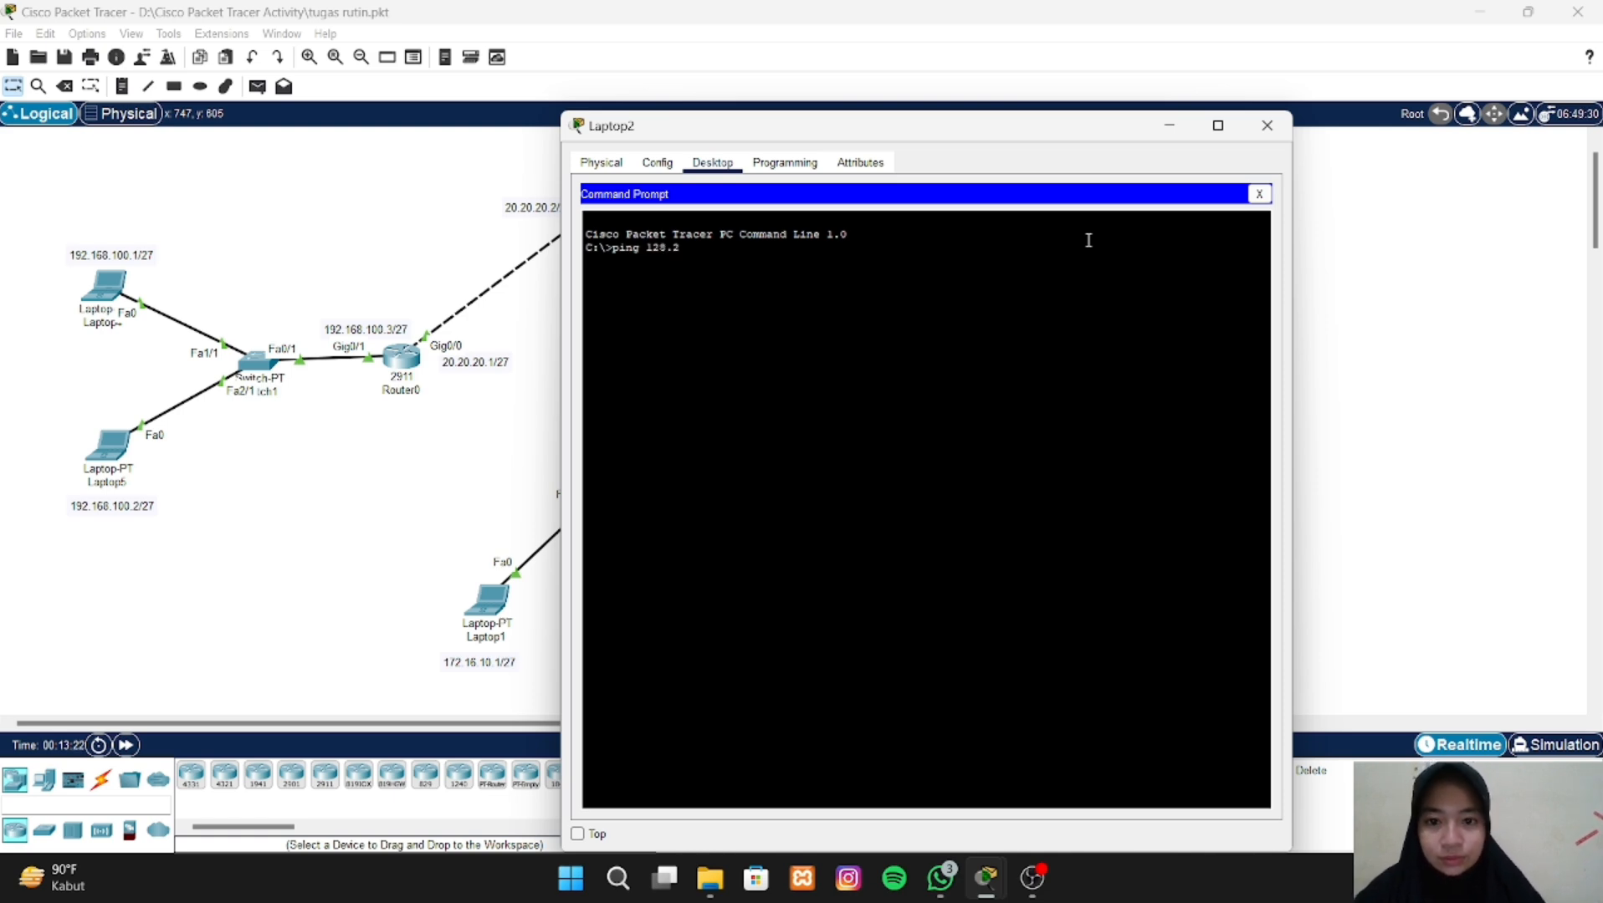
pyautogui.write('4.1')
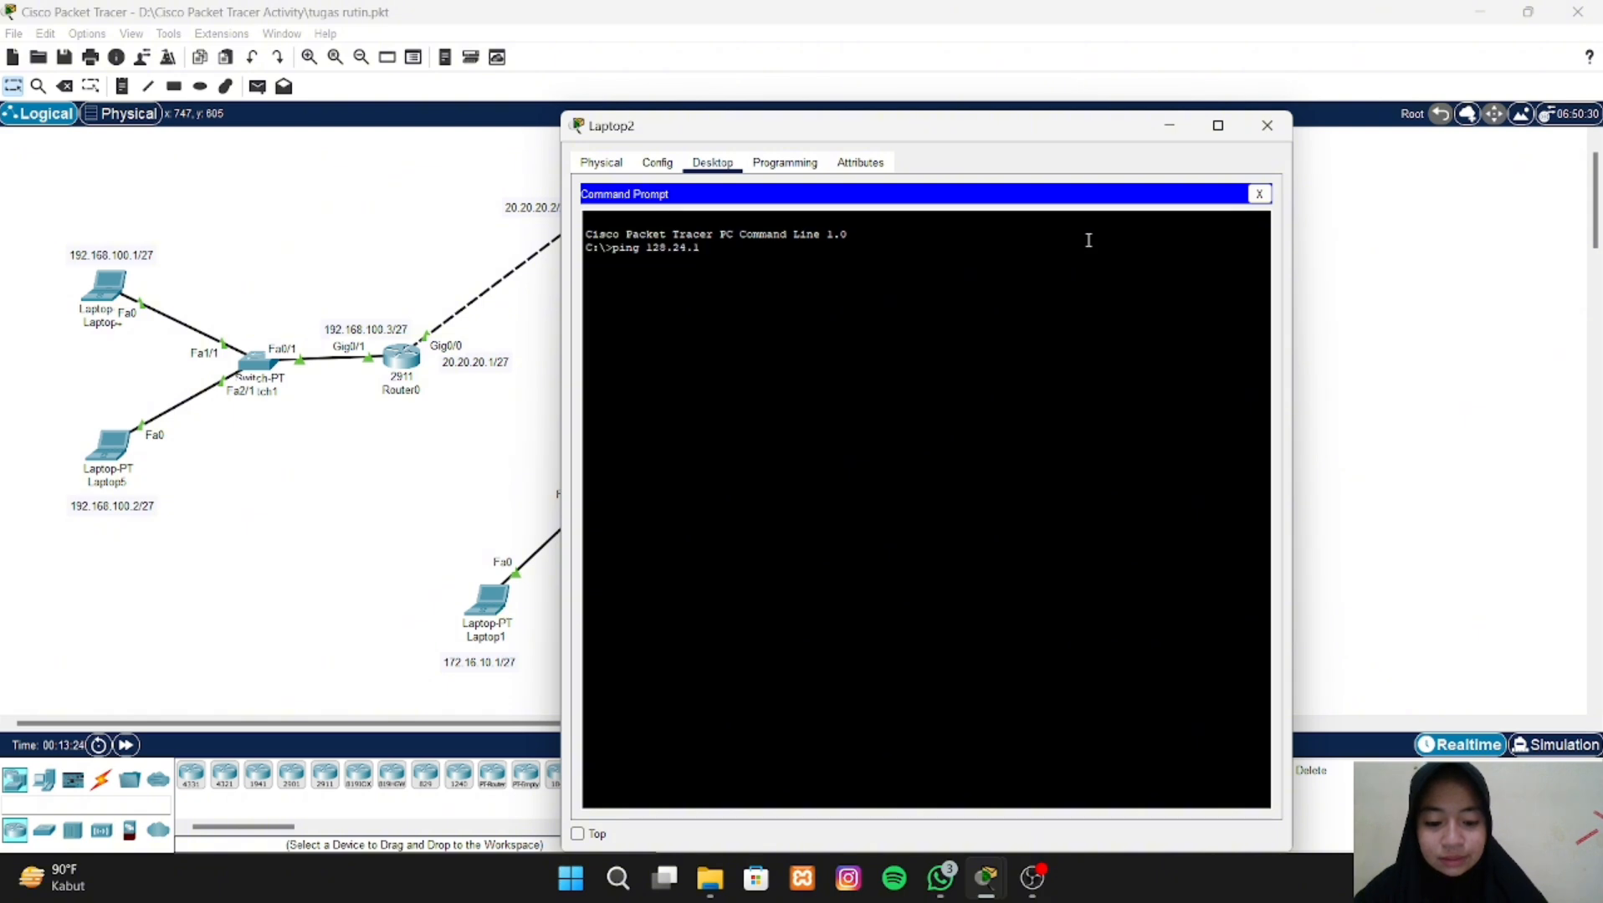
pyautogui.write('0.1')
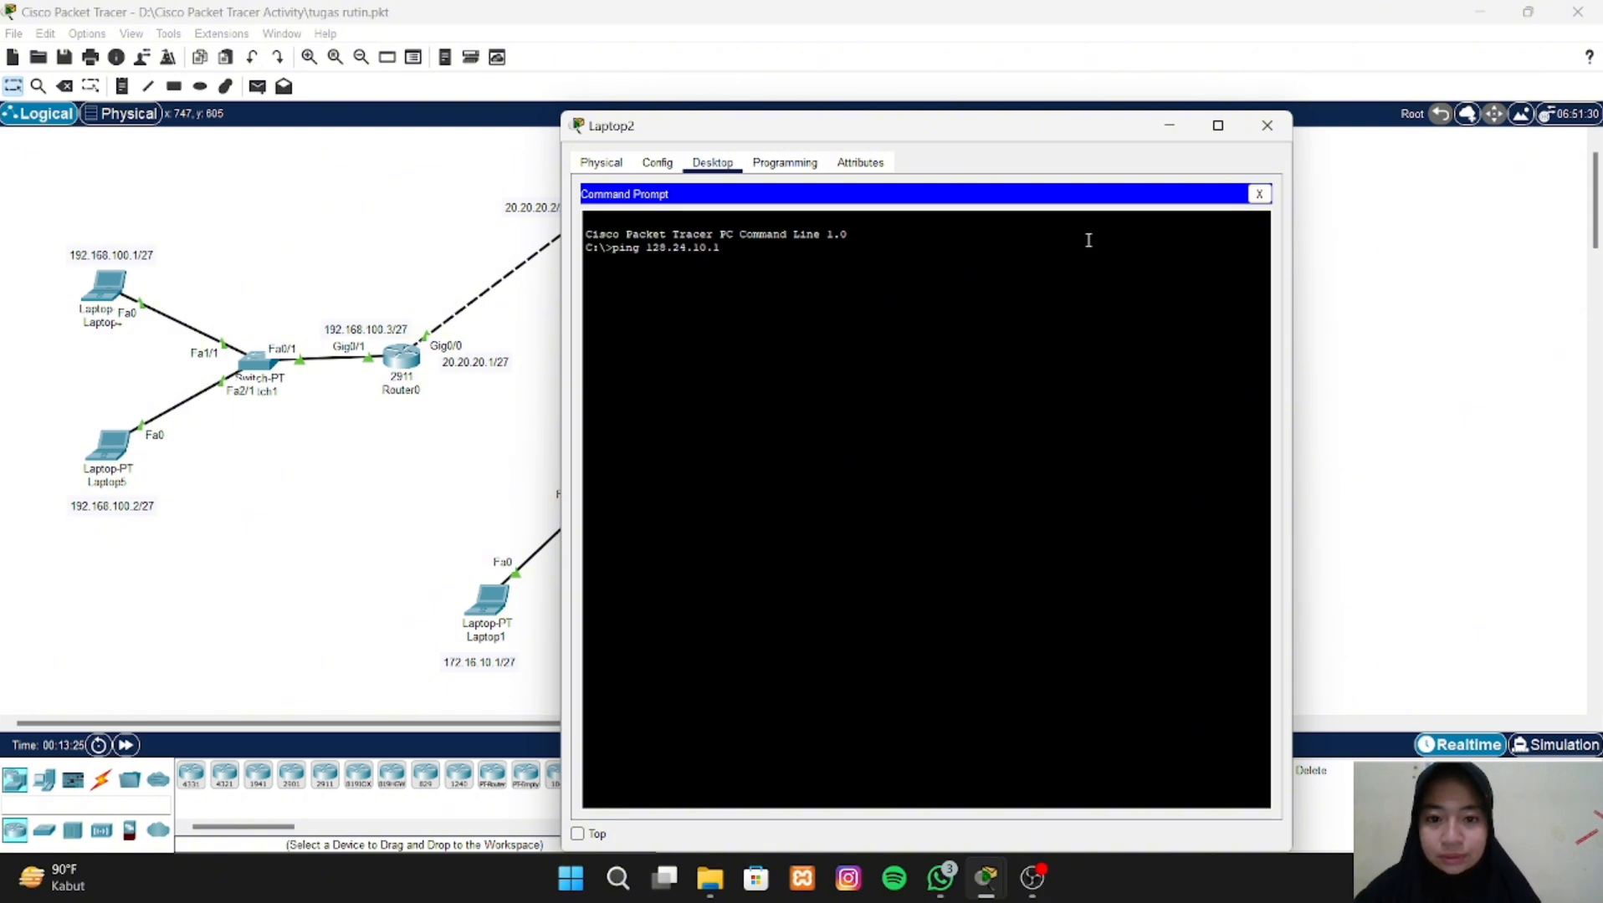
pyautogui.press('Return')
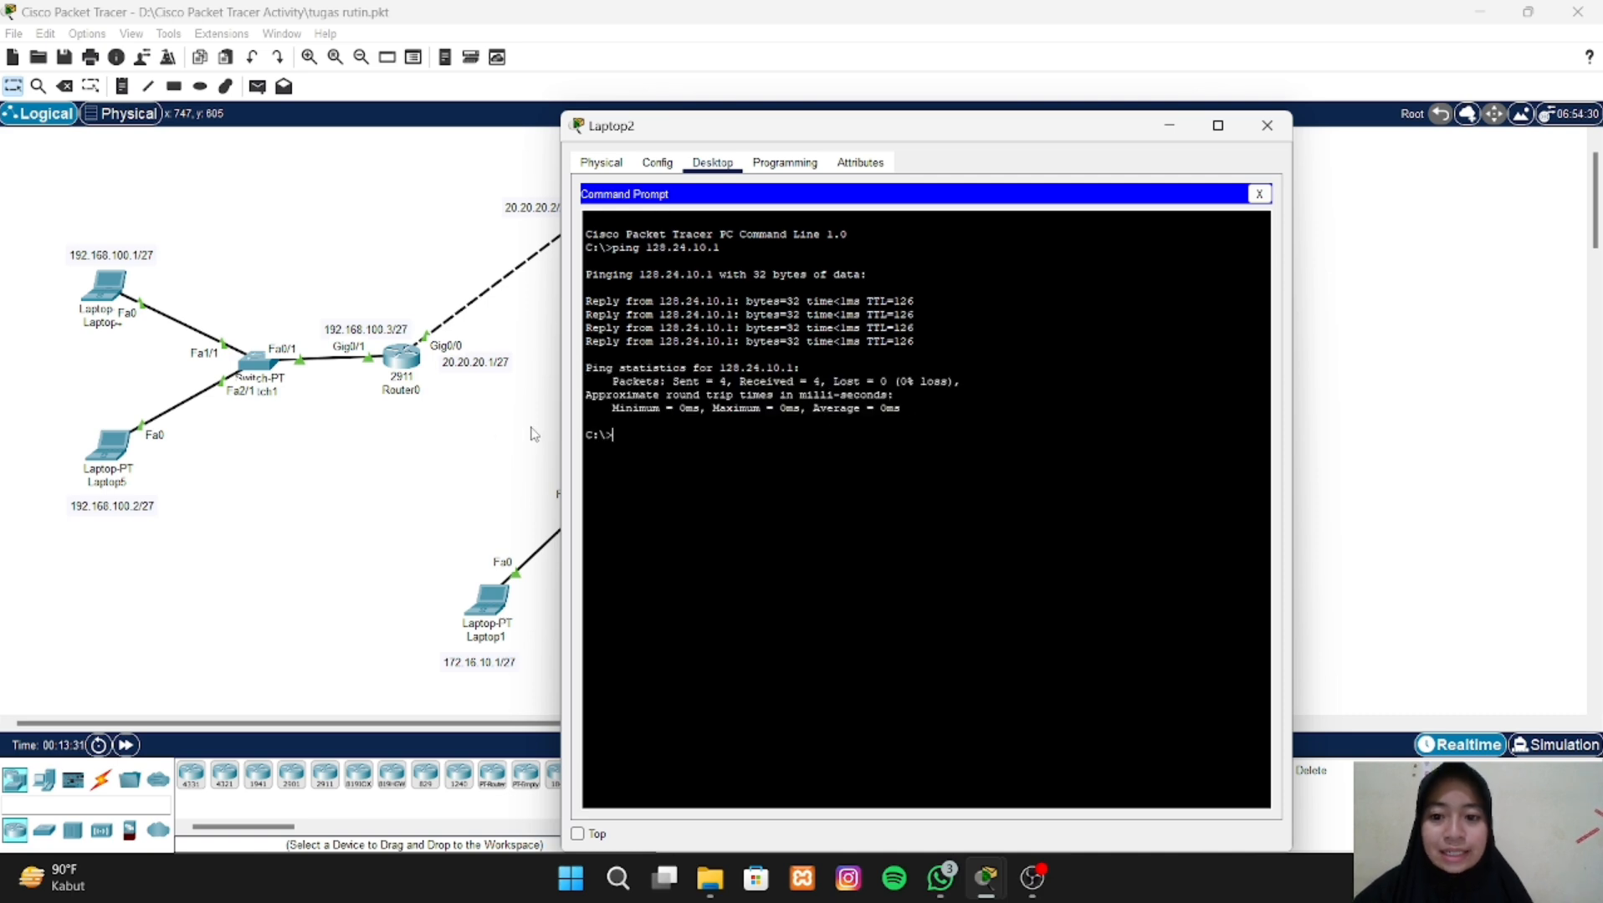
pyautogui.click(462, 434)
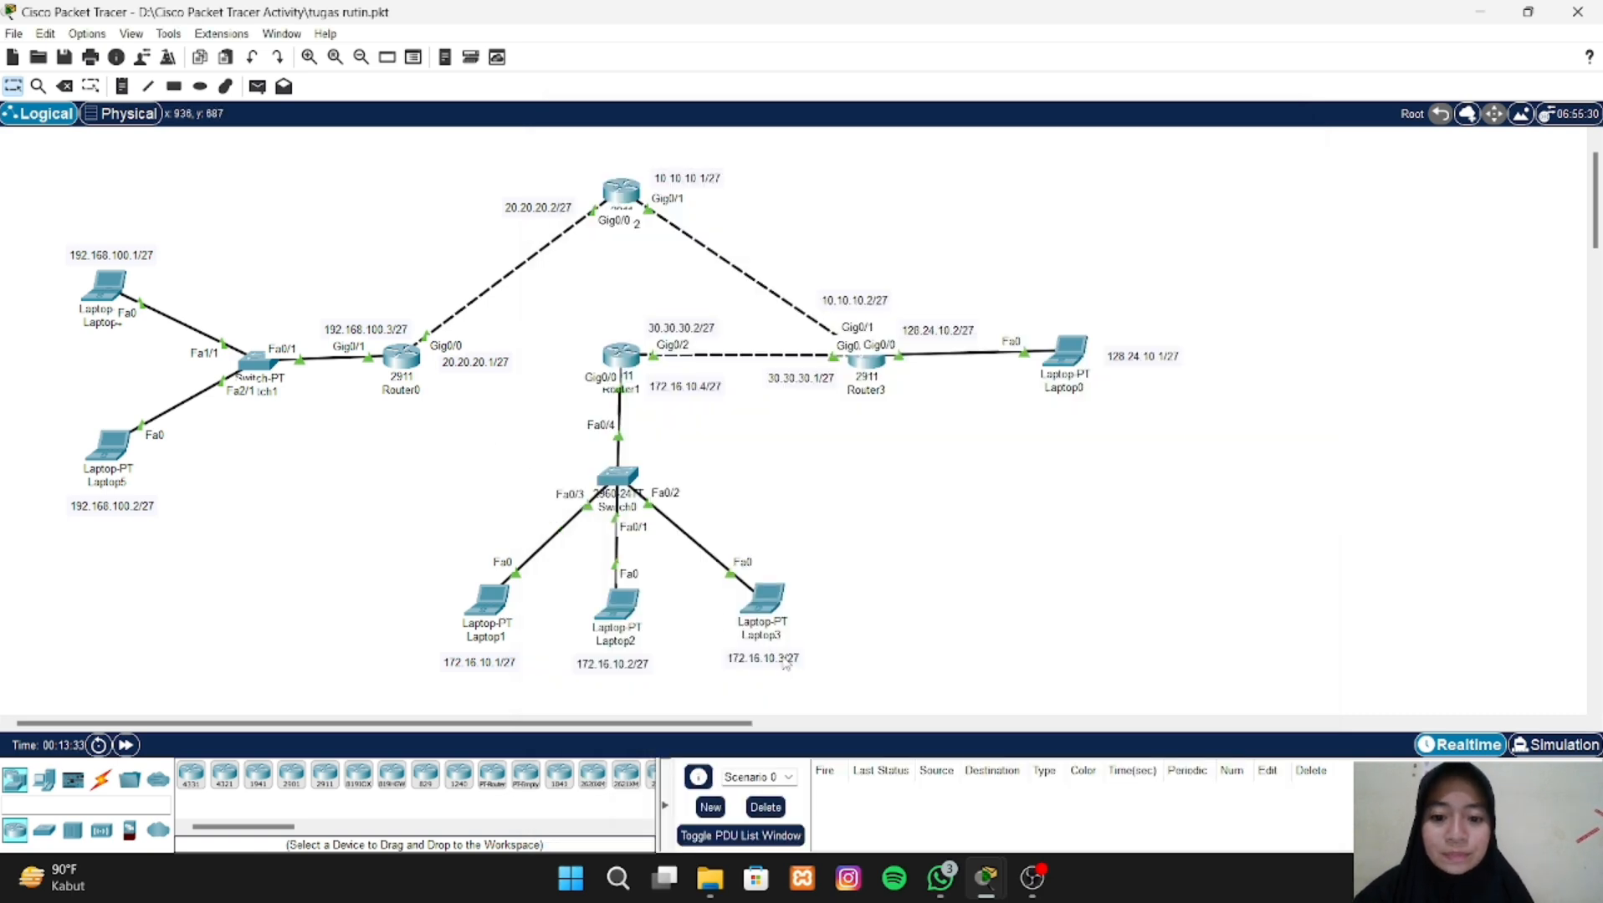
# - Ping Laptop0 at 128.24.10.1 from Laptop3's Command Prompt, then return to the topology
pyautogui.click(768, 608)
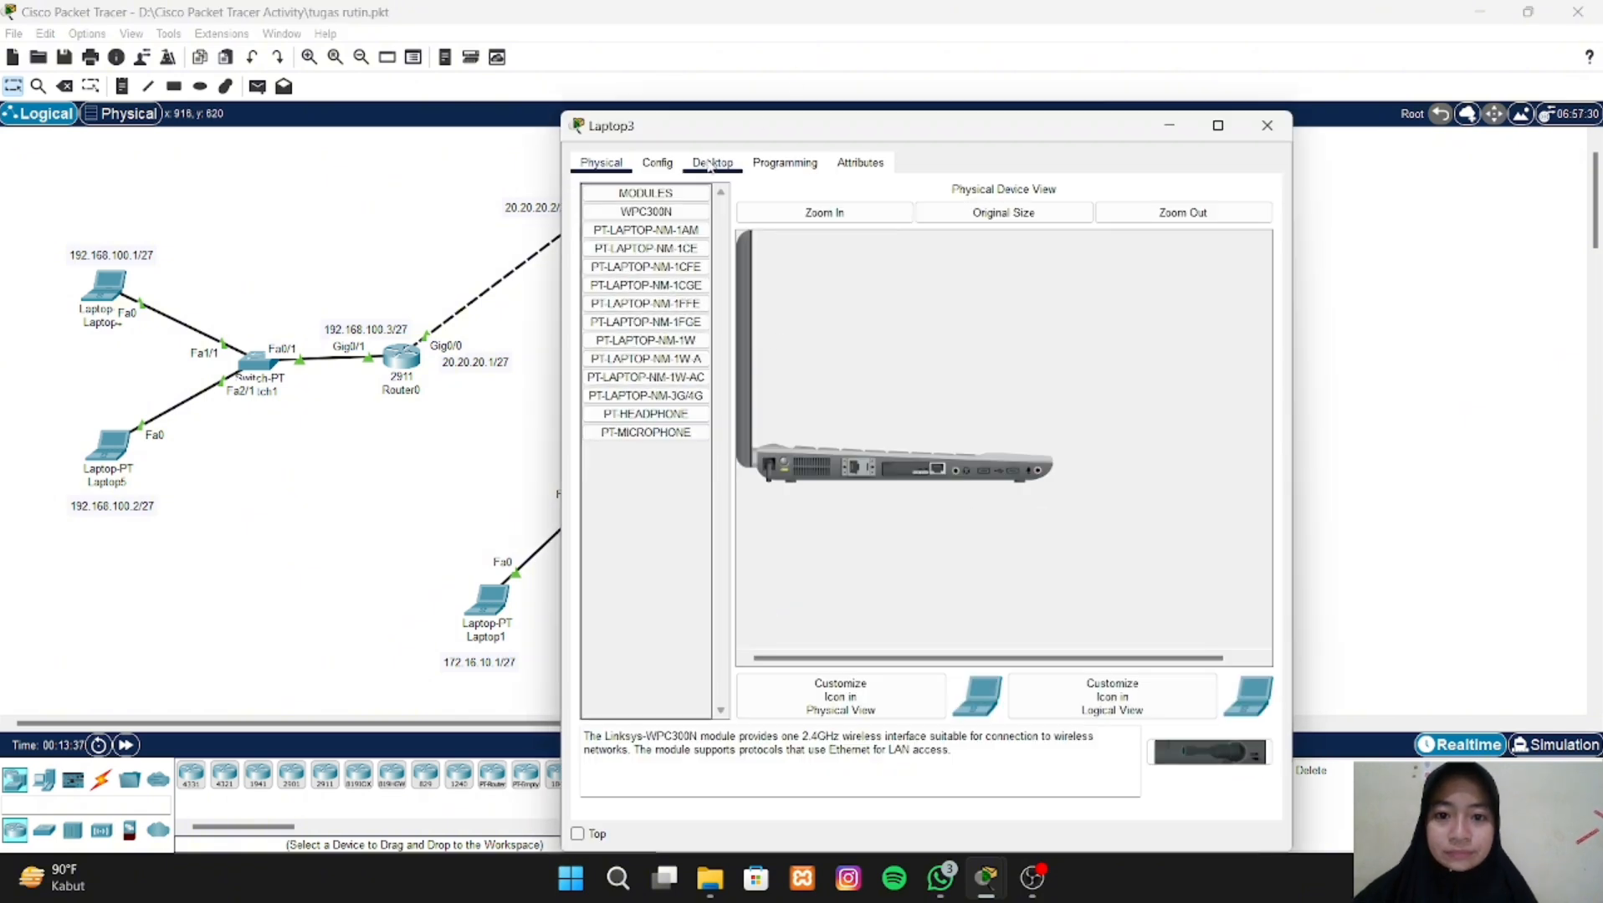
pyautogui.click(711, 164)
pyautogui.click(1044, 251)
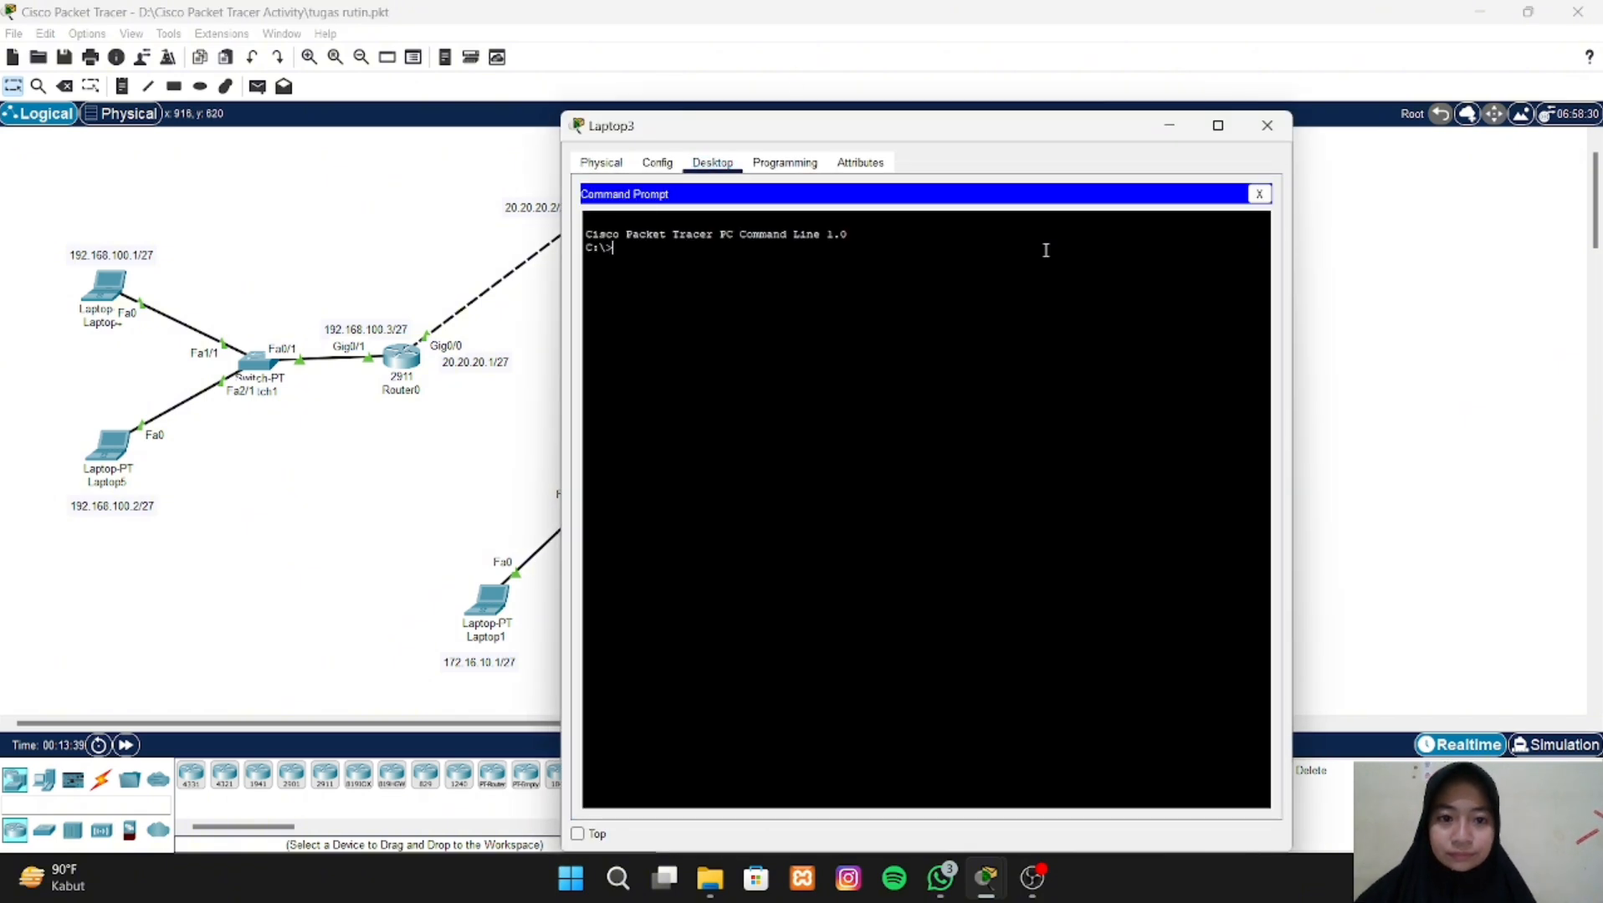
pyautogui.write('pin')
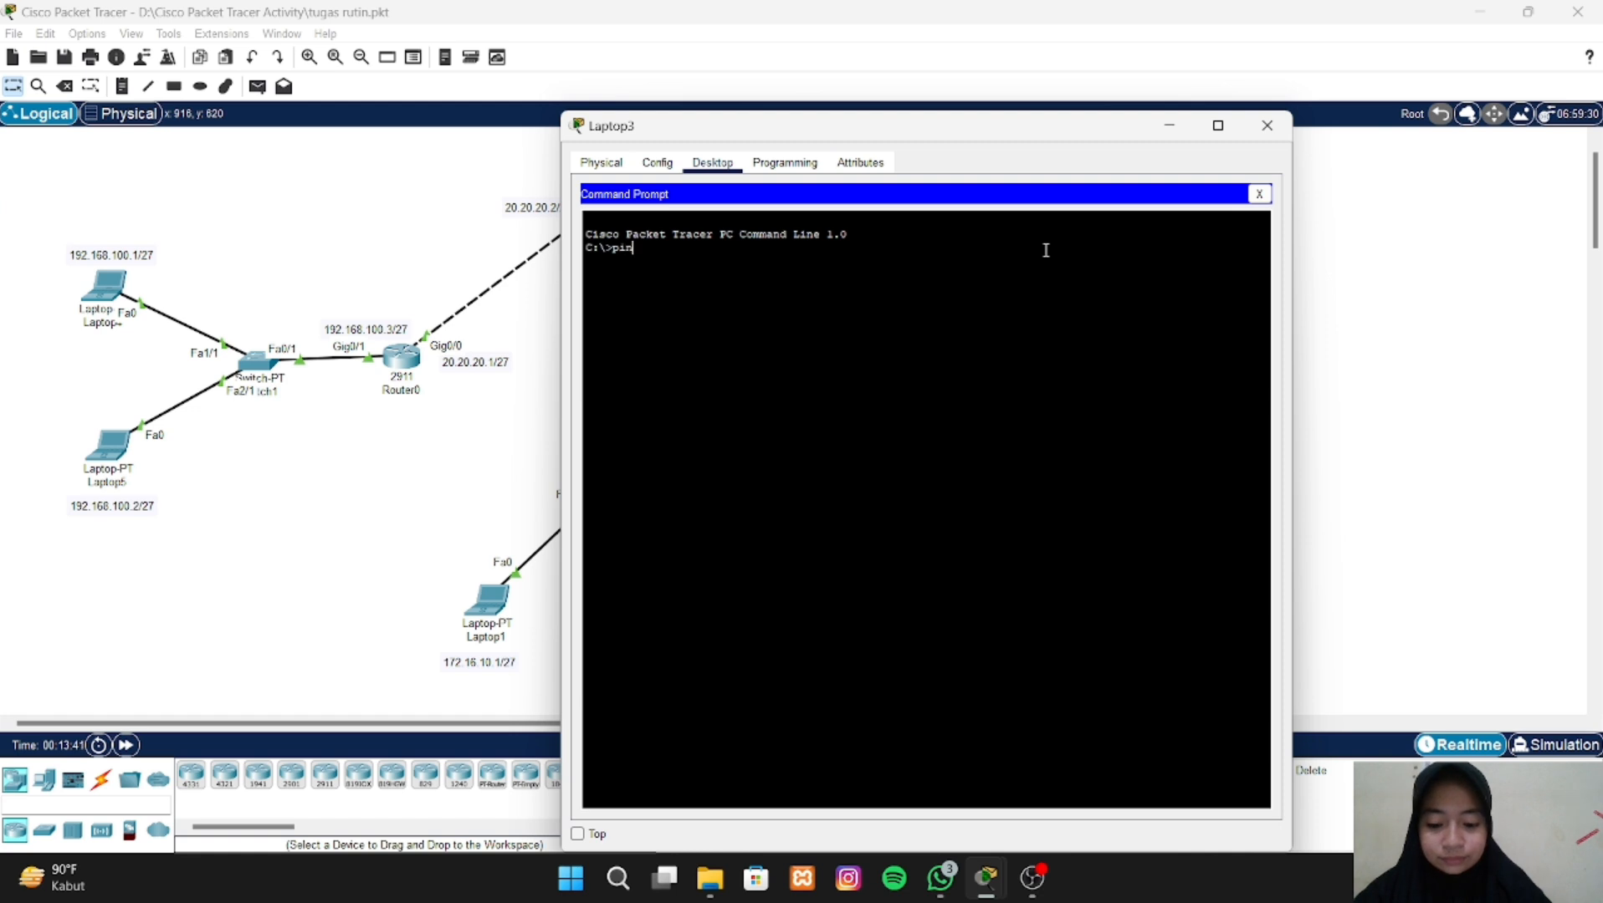
pyautogui.write('g 128')
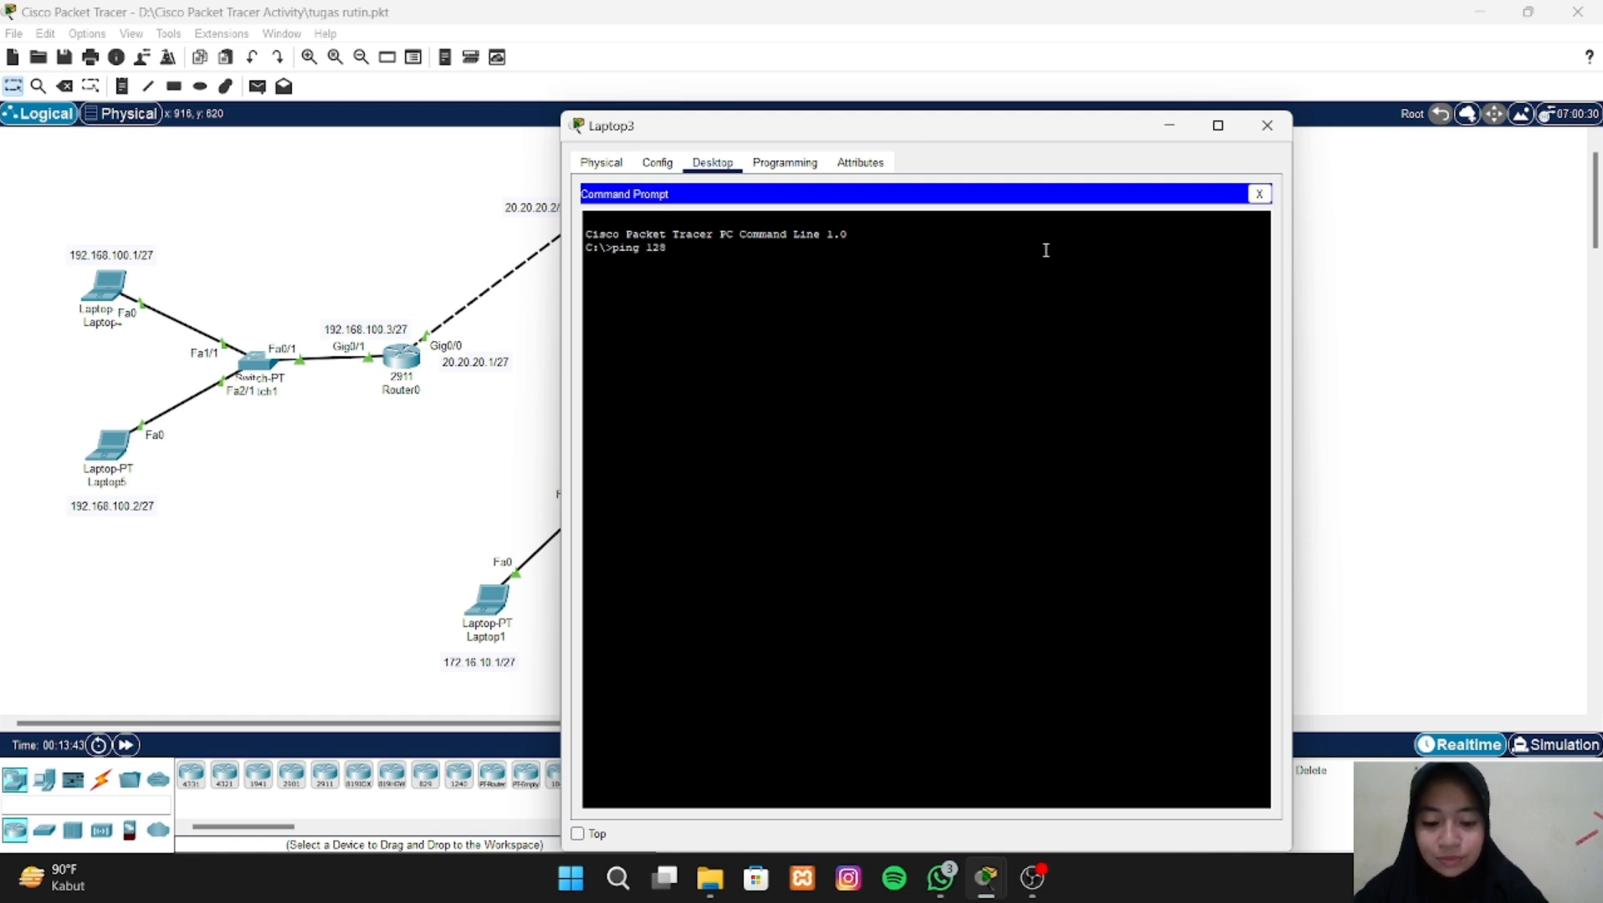
pyautogui.write('.24.10')
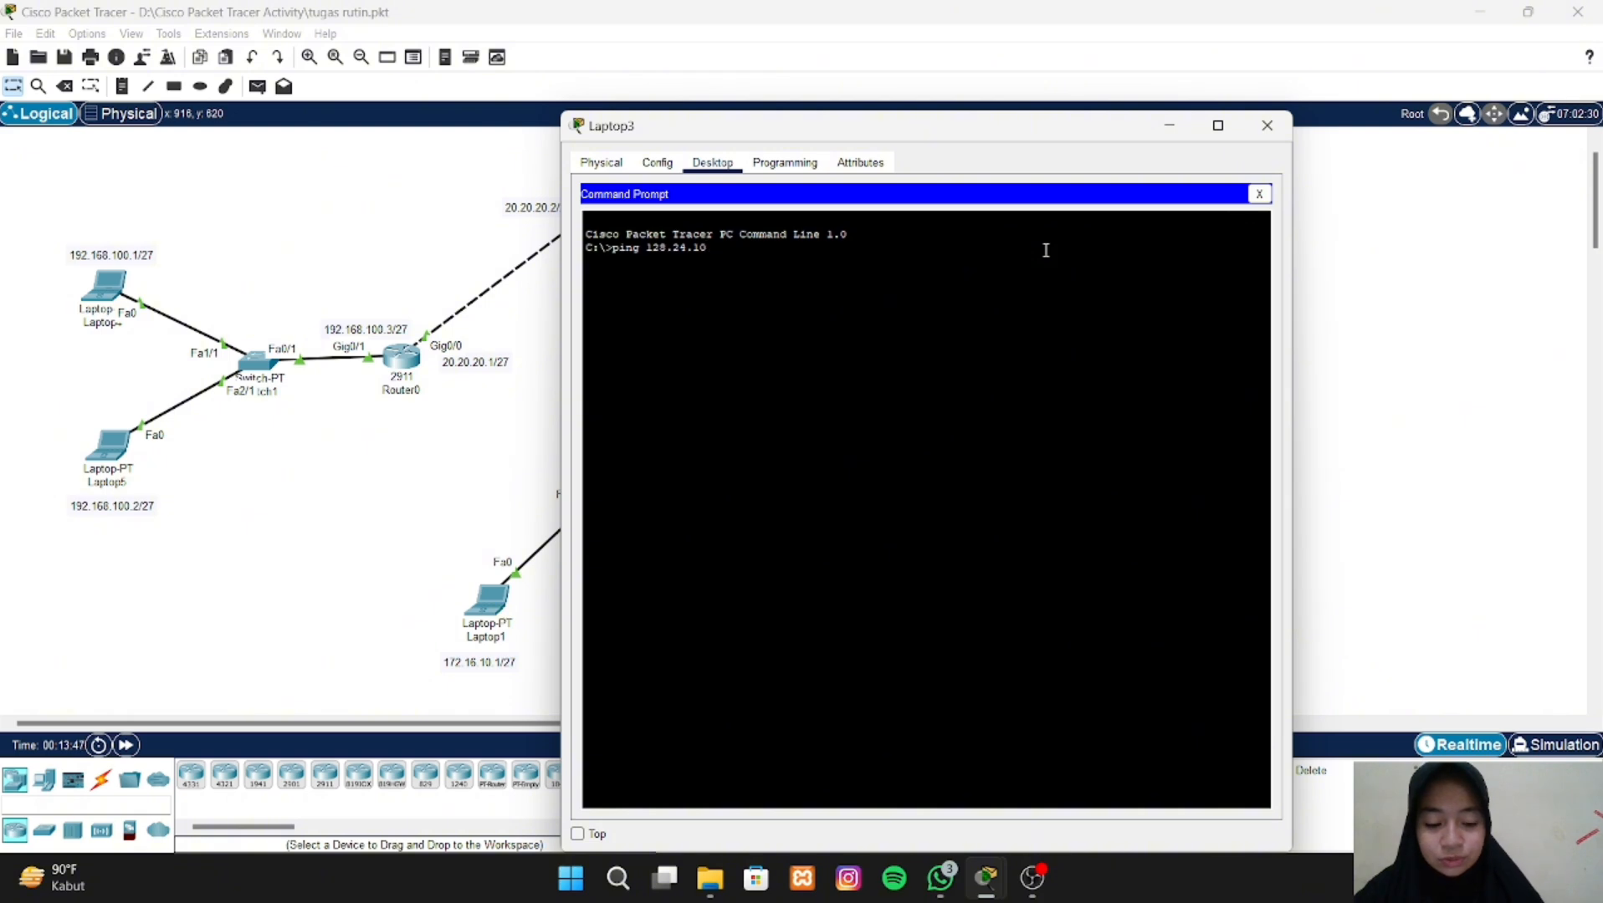
pyautogui.write('.1')
pyautogui.press('Return')
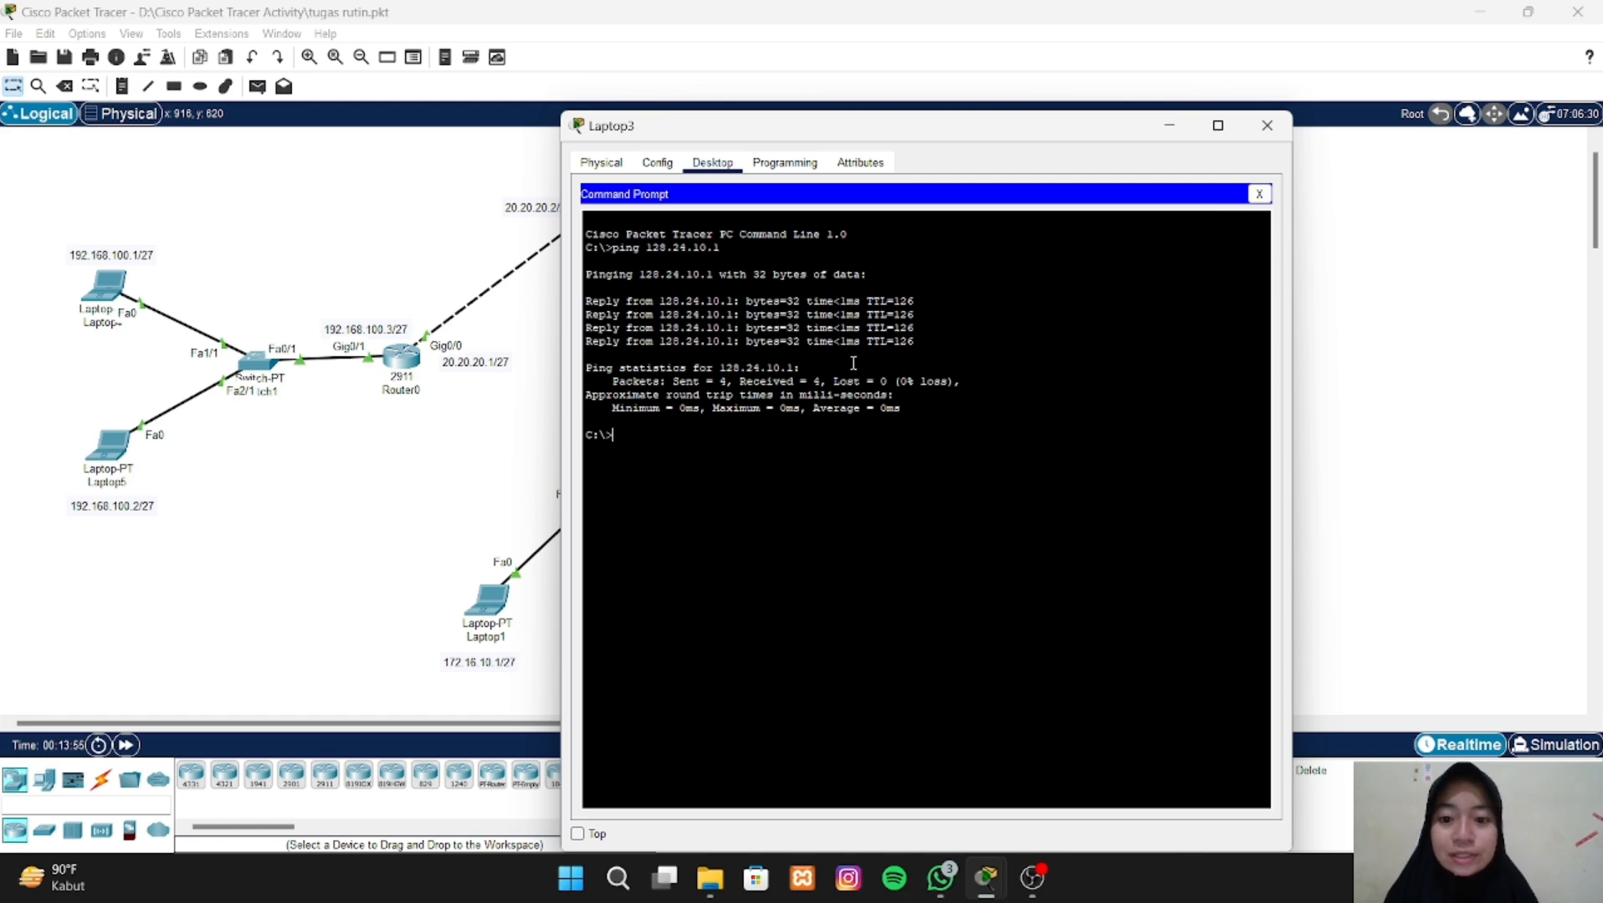
pyautogui.click(426, 503)
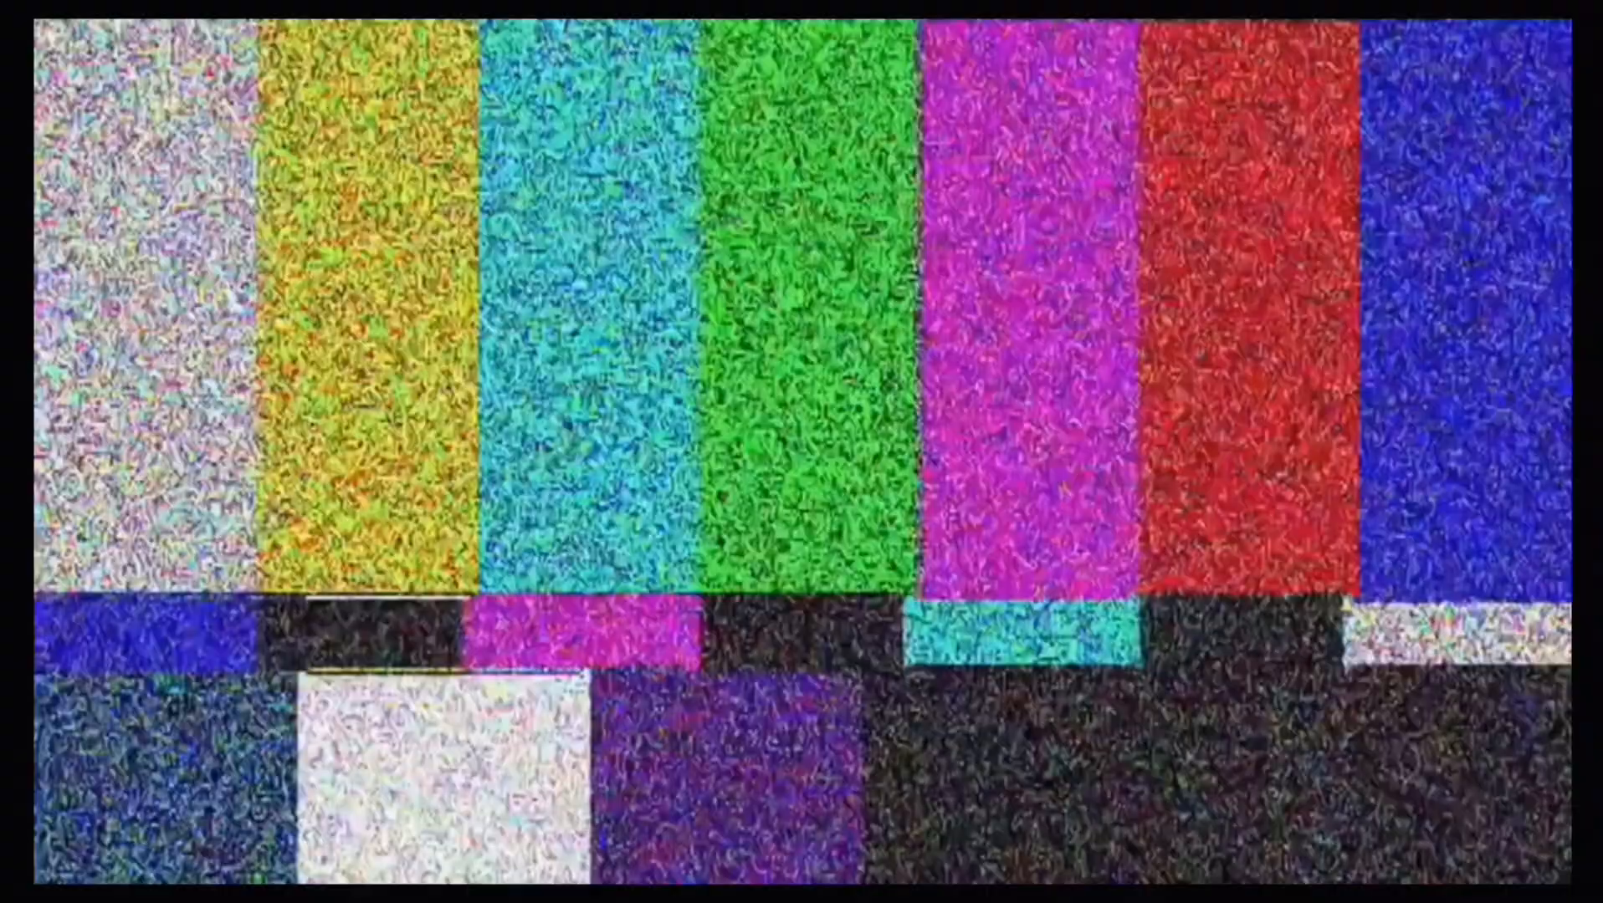